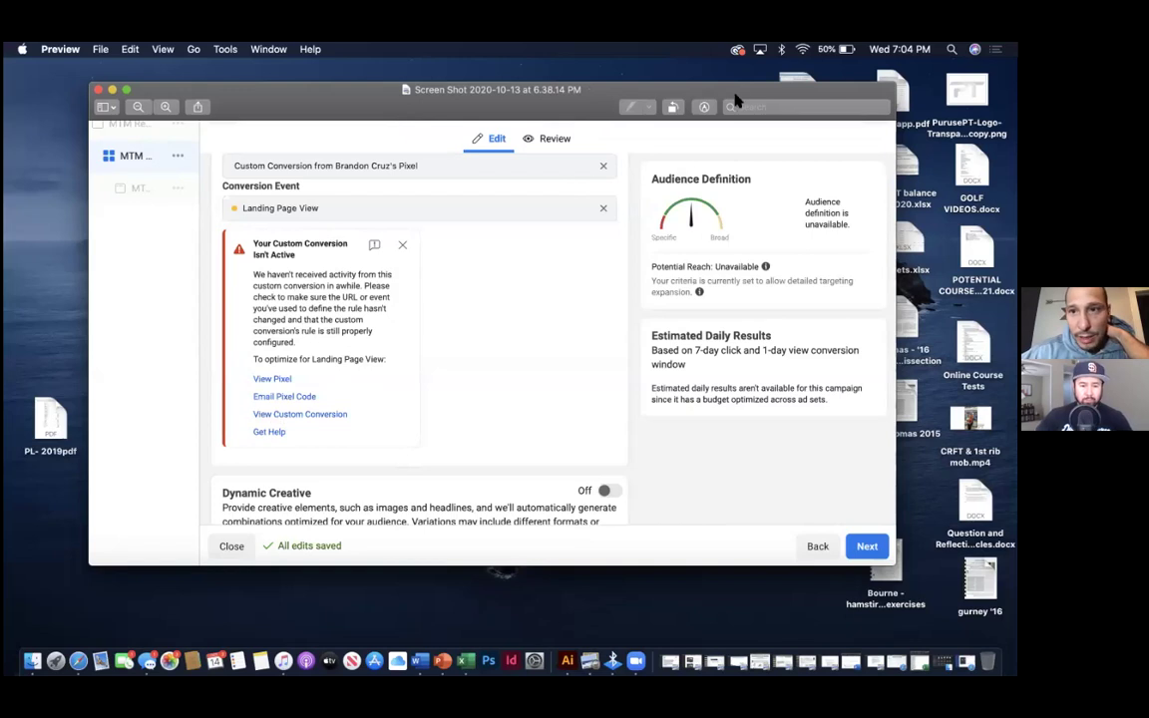
- Open the 6.30.37 PM screenshot of the ad set settings and compare it with the 6.38.14 PM one
drag(875, 85, 776, 224)
double_click(821, 169)
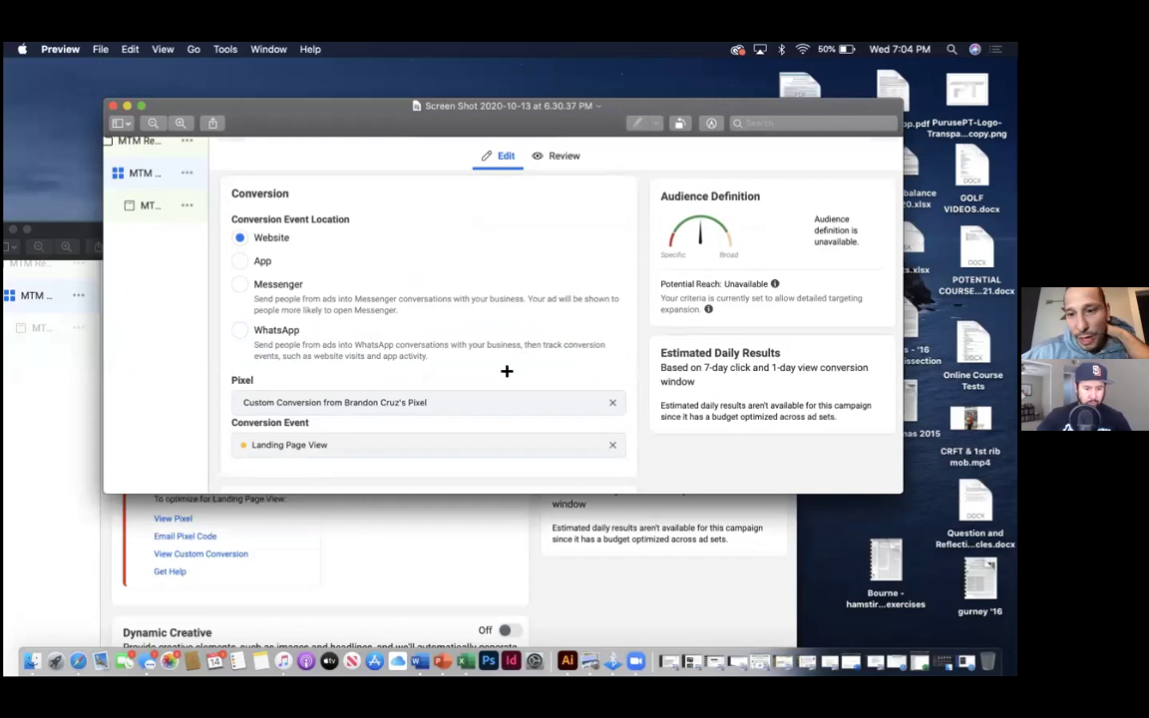
click(76, 409)
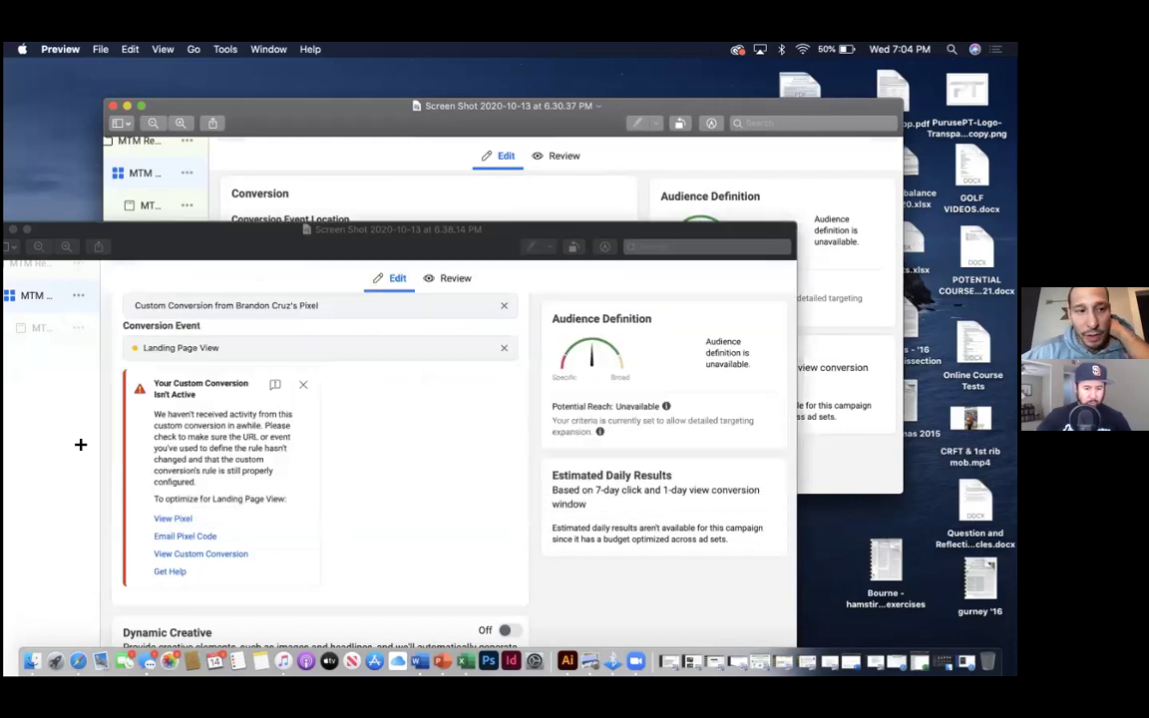
drag(211, 249, 286, 120)
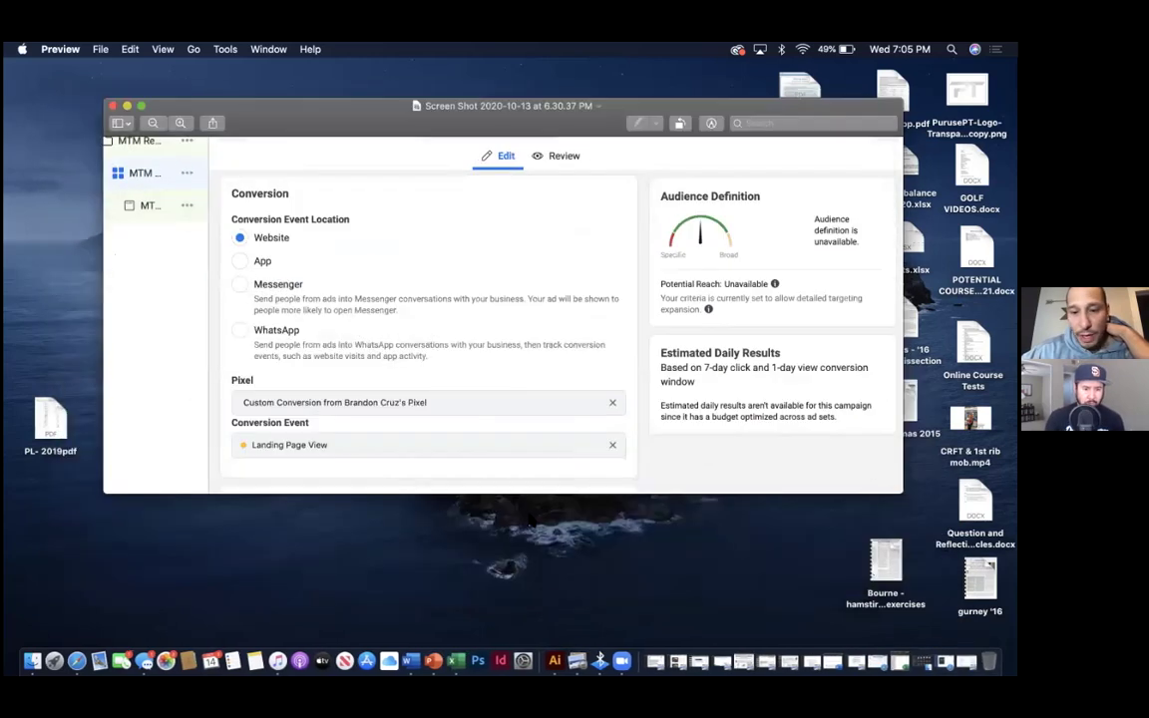
- Switch to Safari and bring the Facebook Ads Manager campaigns forward, moving the Kartra and screenshot windows aside
click(76, 660)
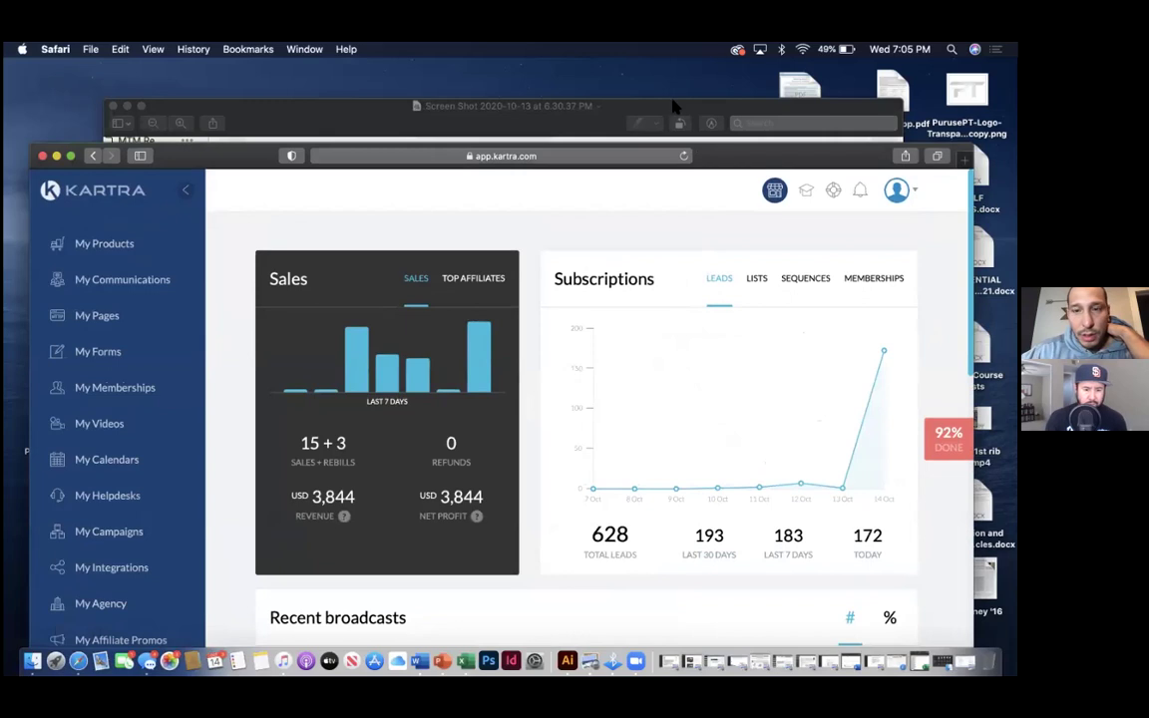
drag(676, 106, 628, 74)
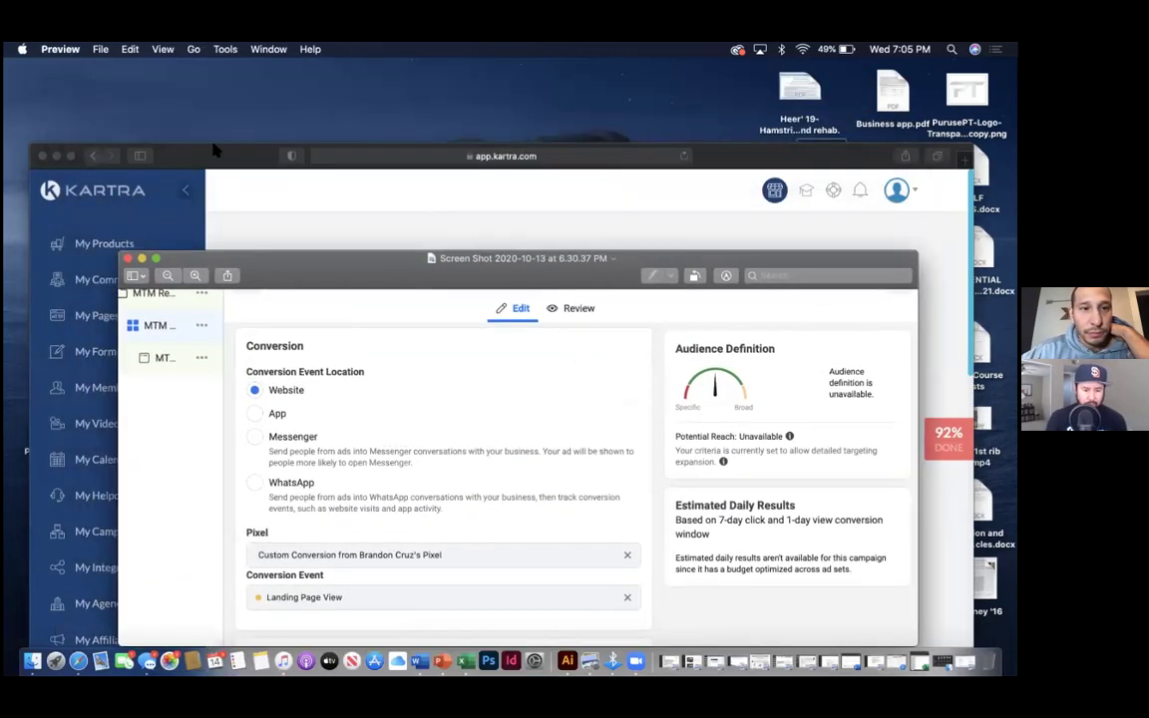
click(204, 149)
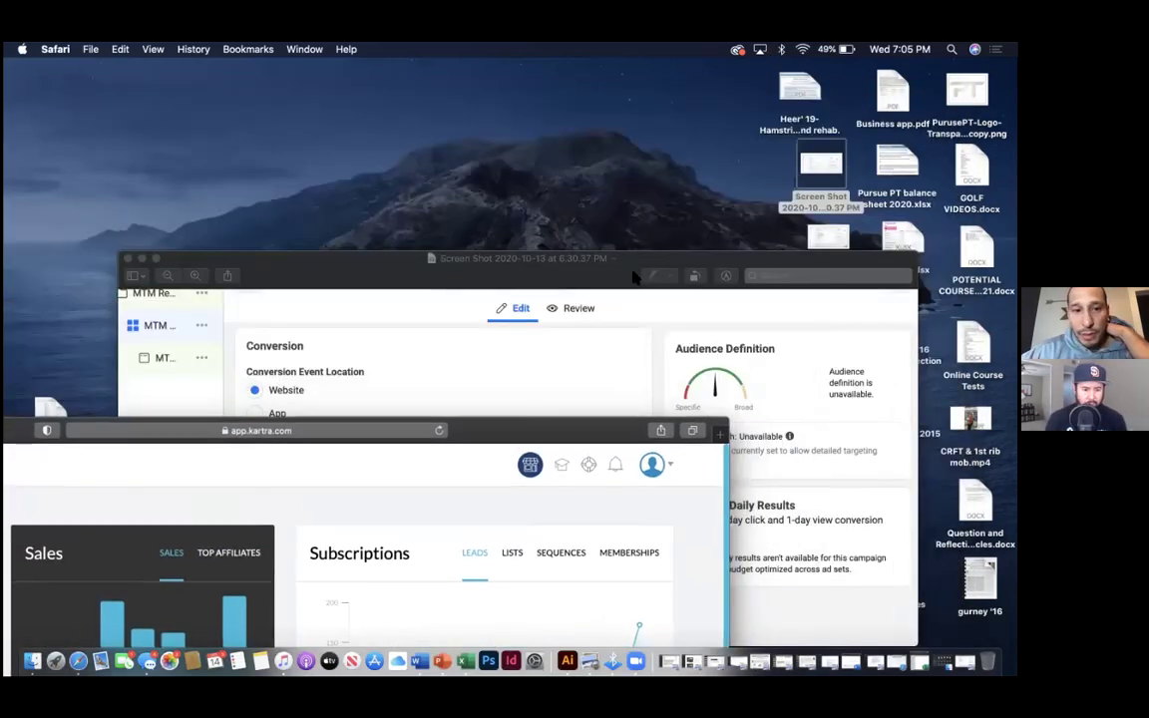
drag(590, 248, 554, 151)
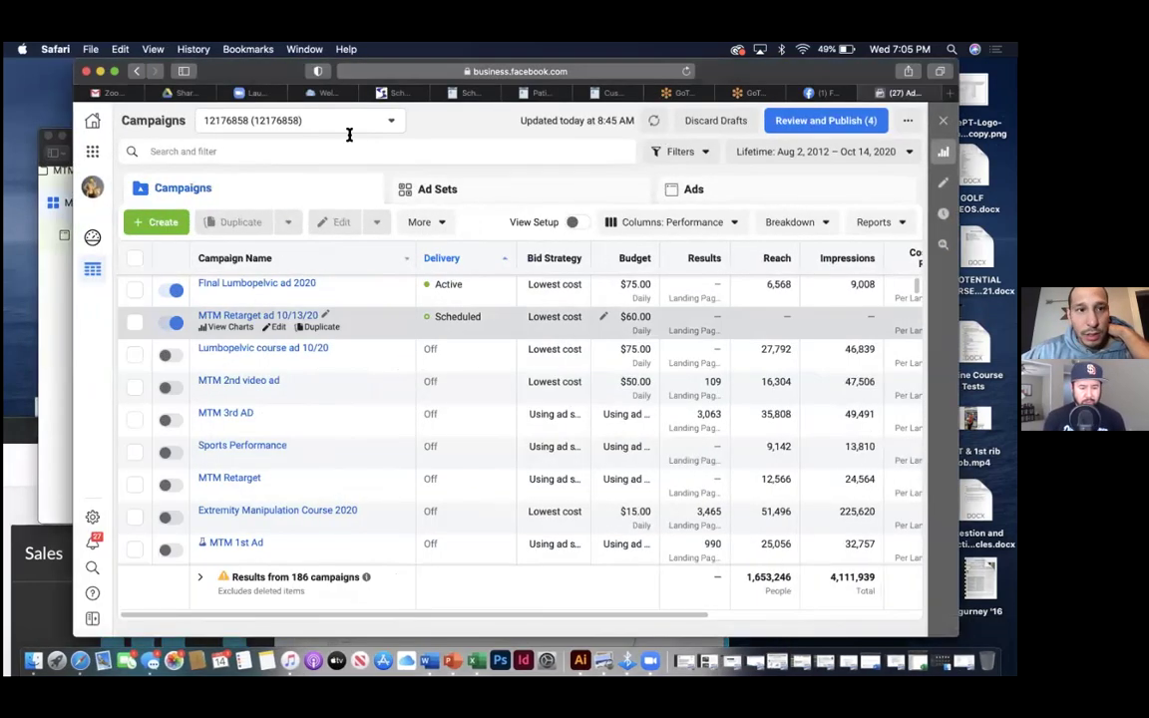
click(257, 286)
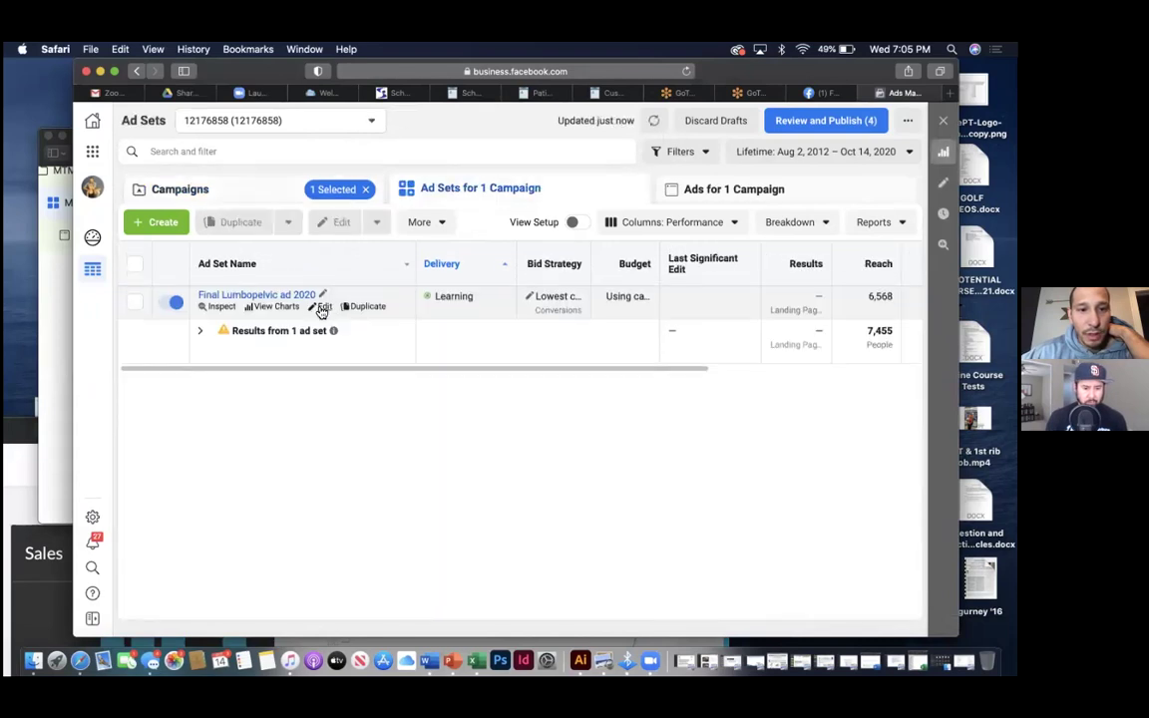
click(323, 307)
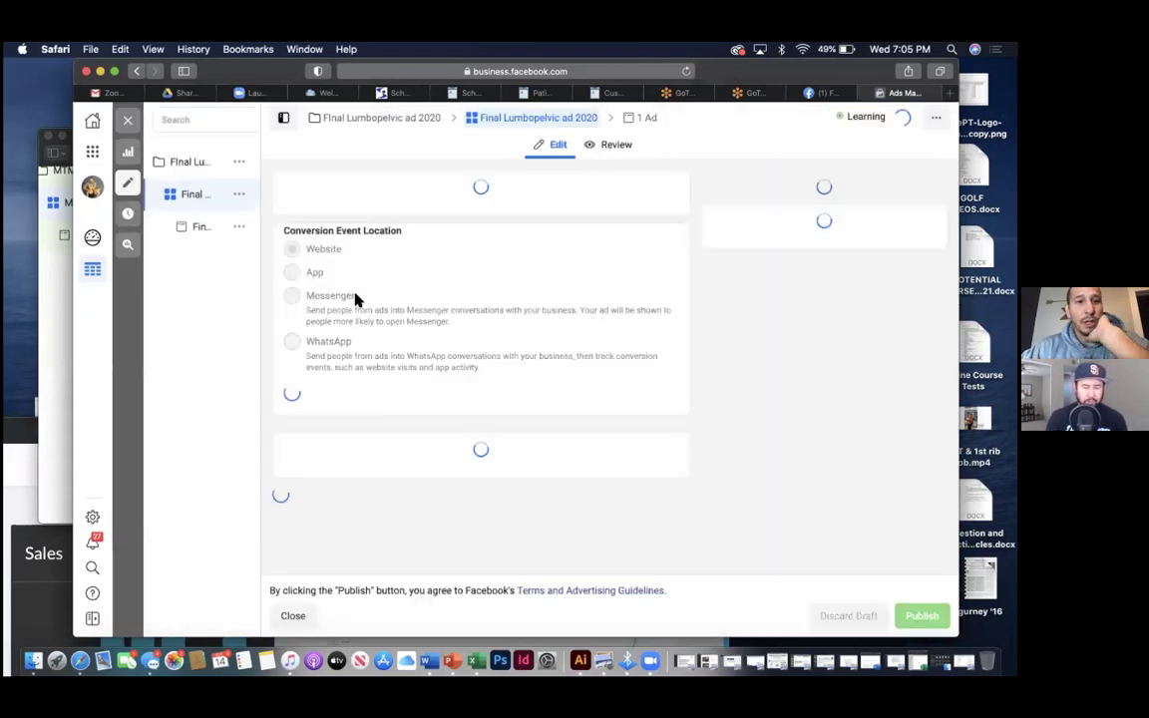
click(137, 72)
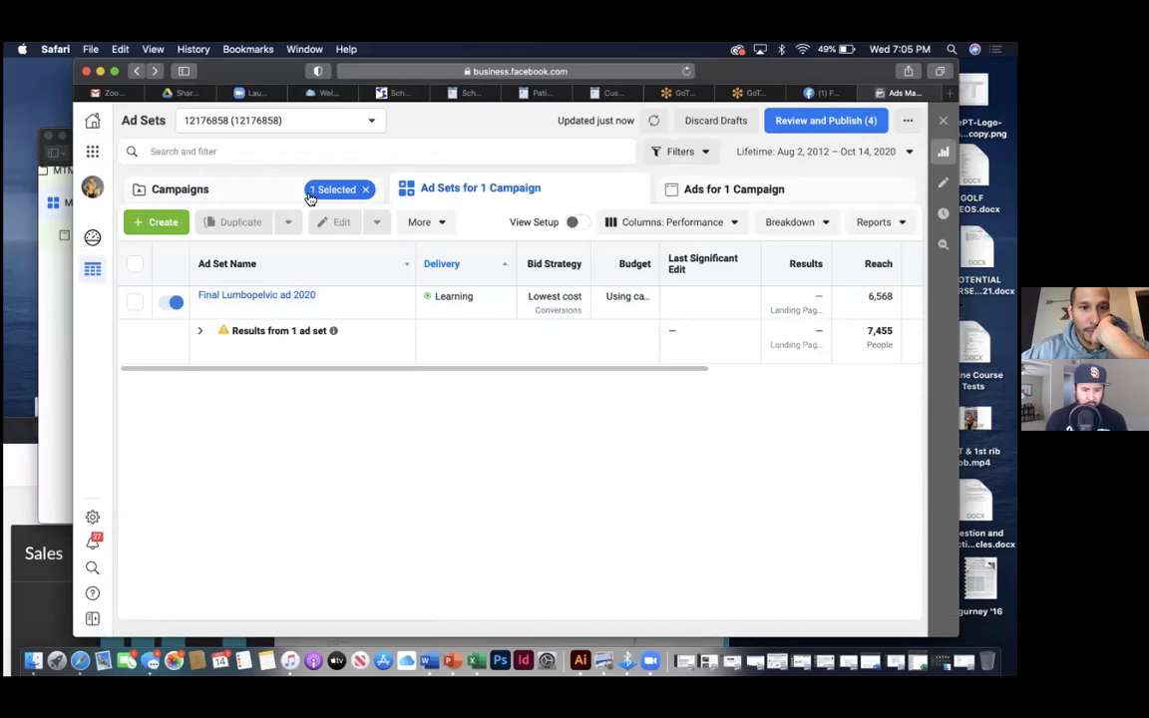
click(271, 191)
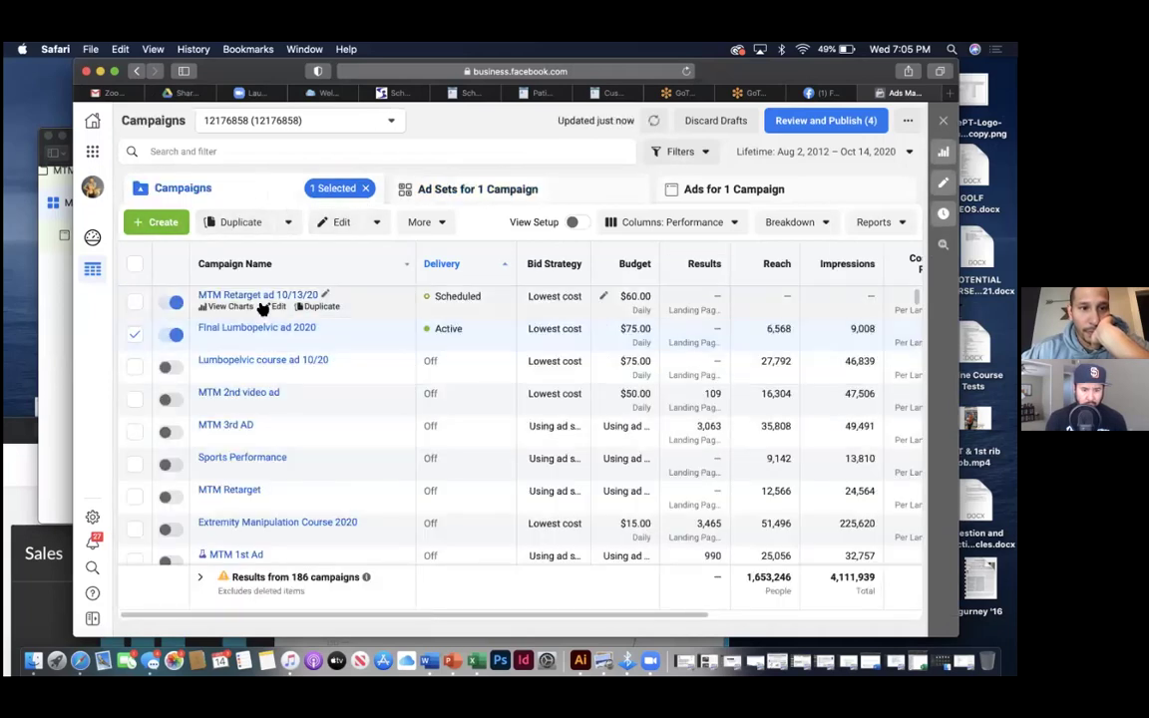
- Open the MTM Retarget ad 10/13/20 campaign for editing and go to the settings of its ad set
click(278, 305)
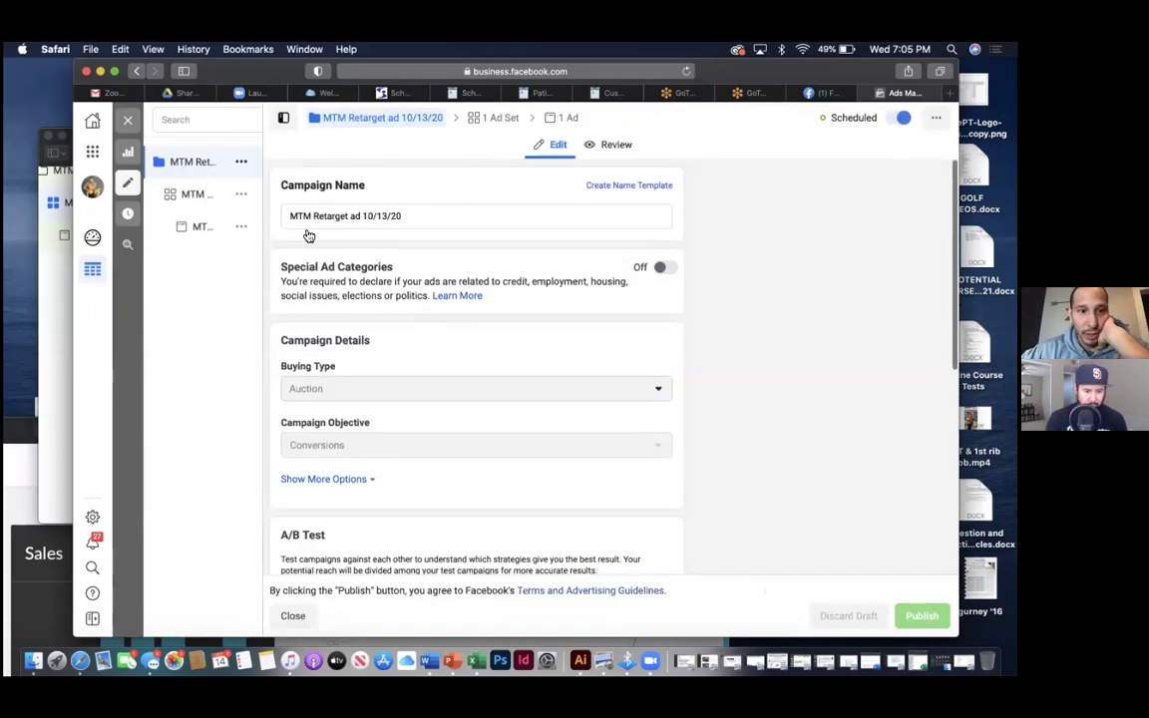
scroll(306, 230, down, 1)
scroll(359, 302, down, 5)
scroll(359, 302, up, 4)
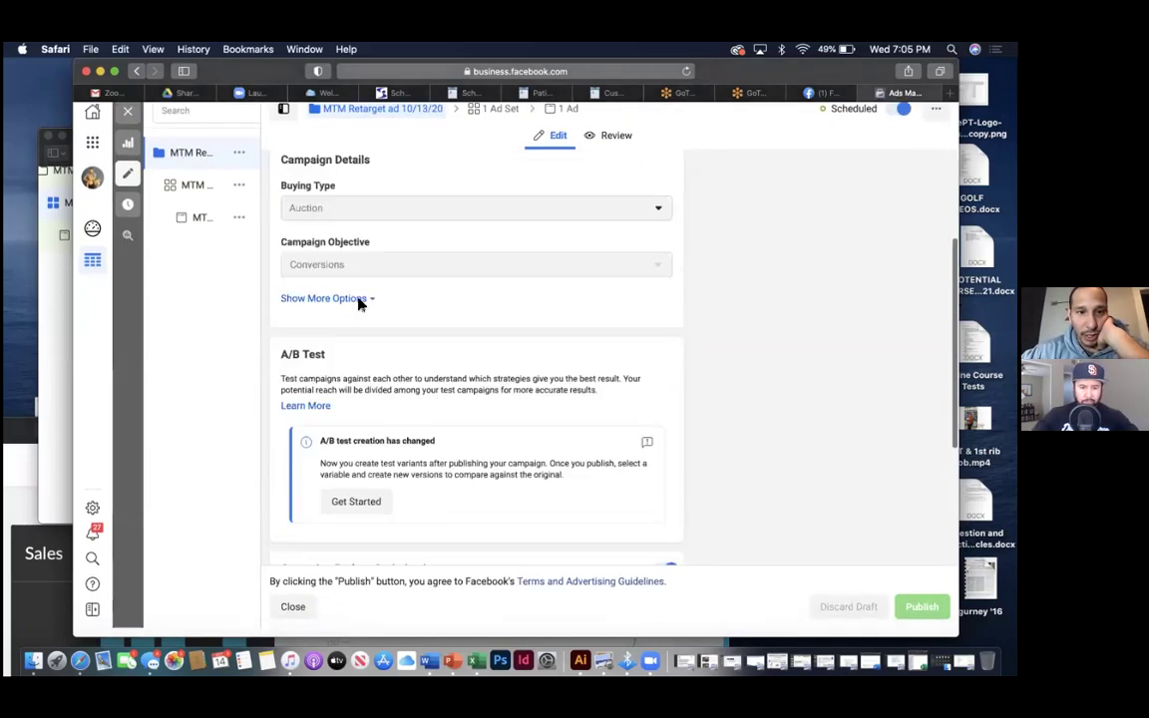
scroll(357, 302, up, 2)
mouse_move(200, 211)
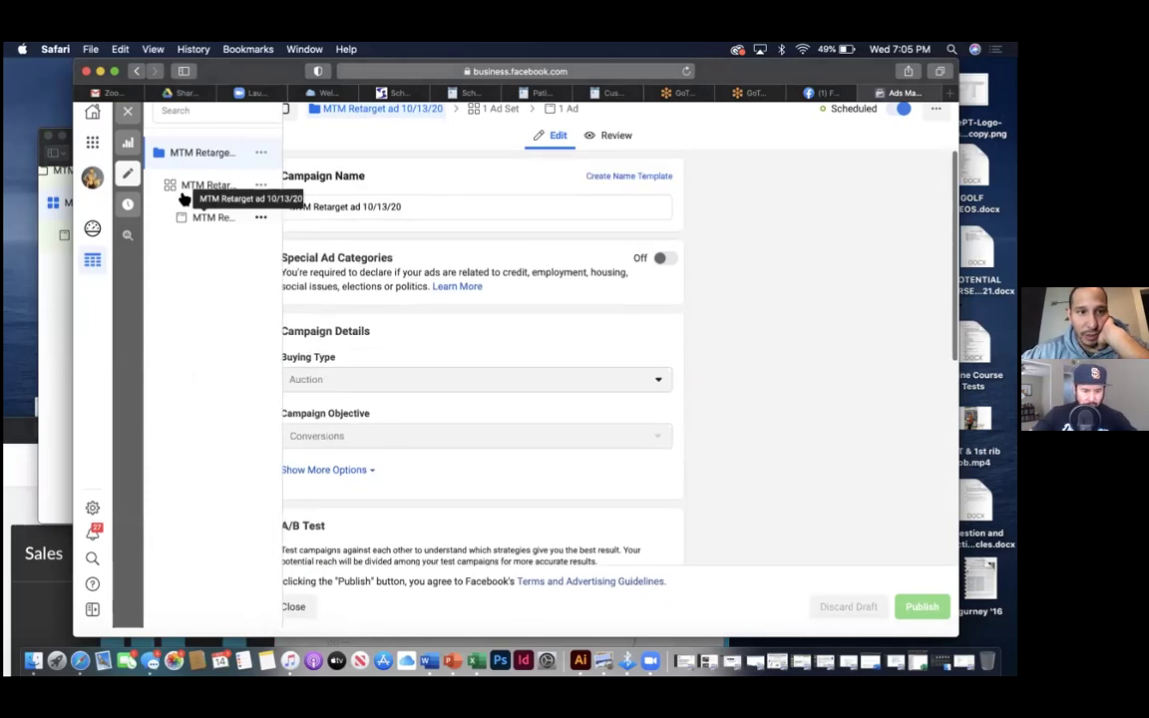
click(204, 189)
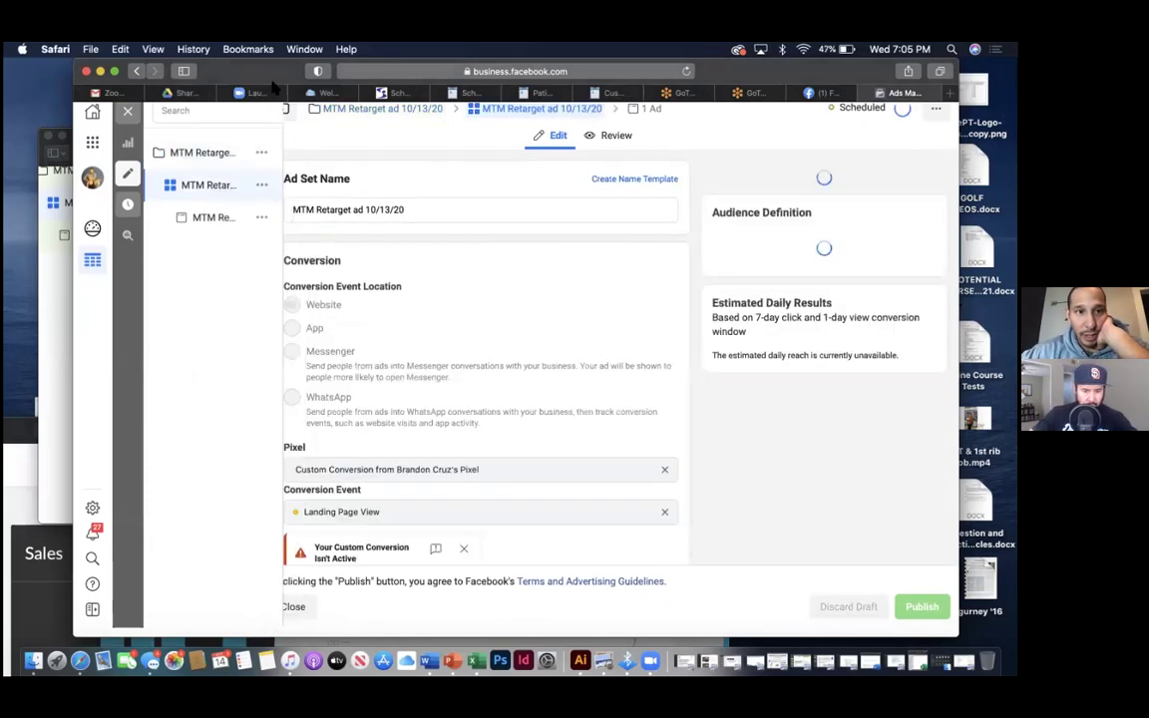
- Examine the ad set's custom conversion warning and its custom audiences, and return to the conversion settings
scroll(375, 304, down, 8)
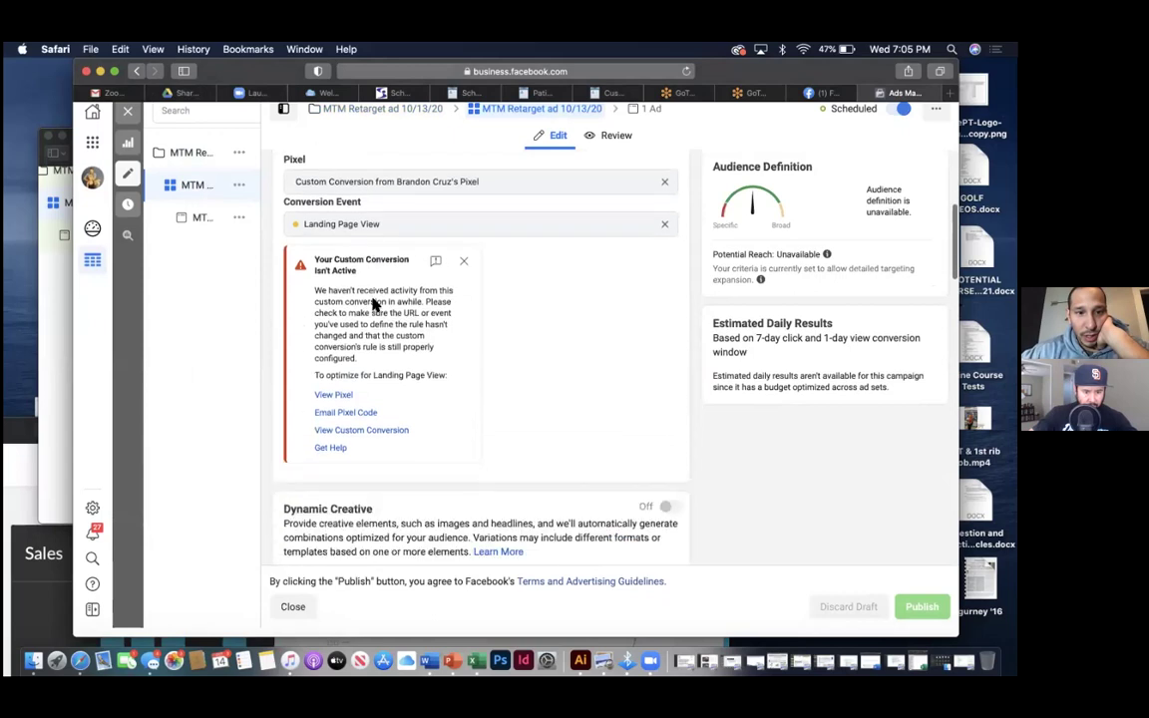
scroll(375, 304, down, 8)
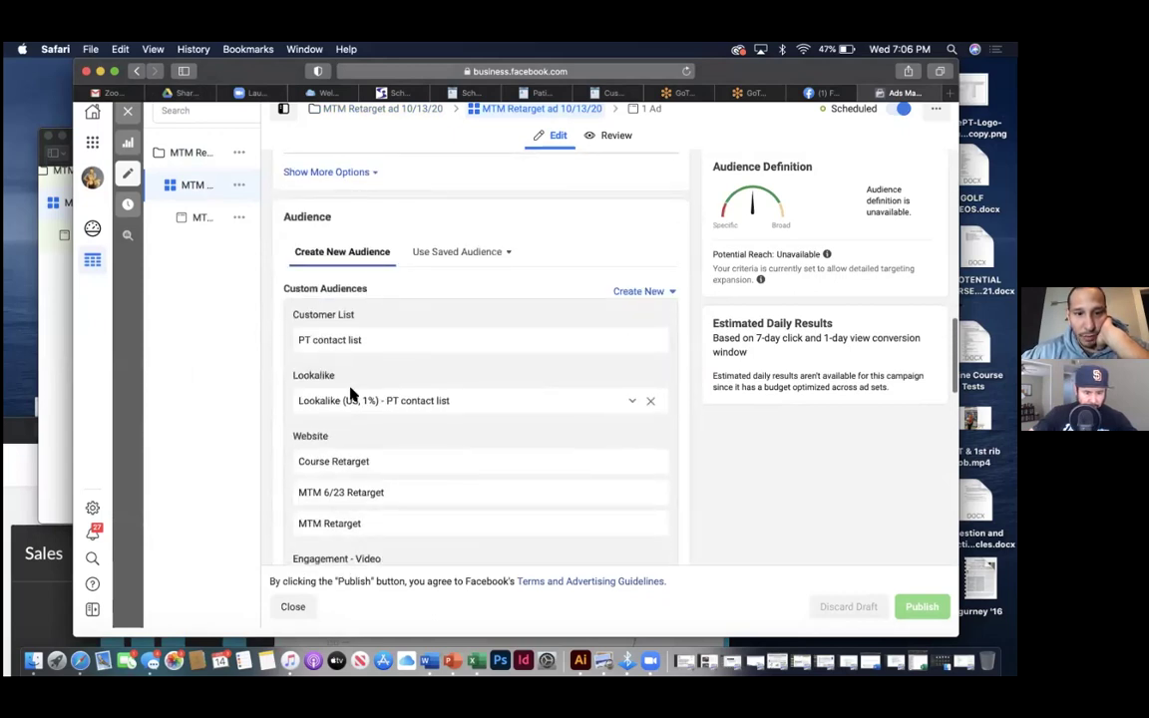
scroll(366, 518, down, 3)
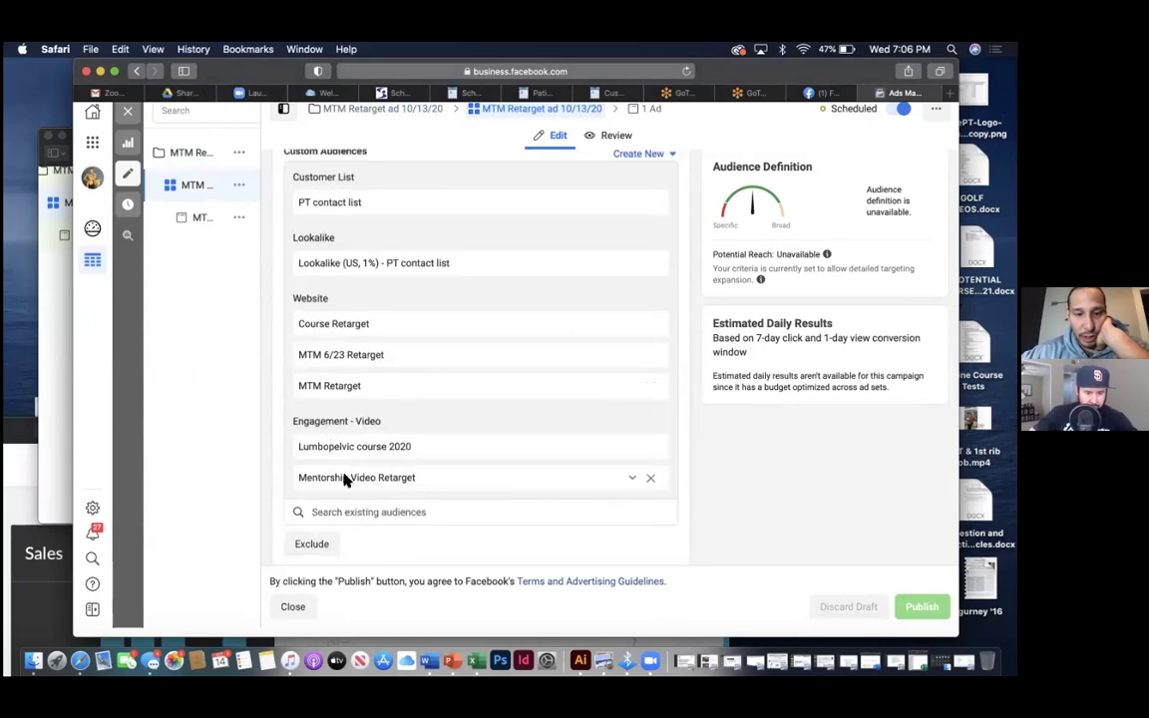
scroll(361, 483, up, 2)
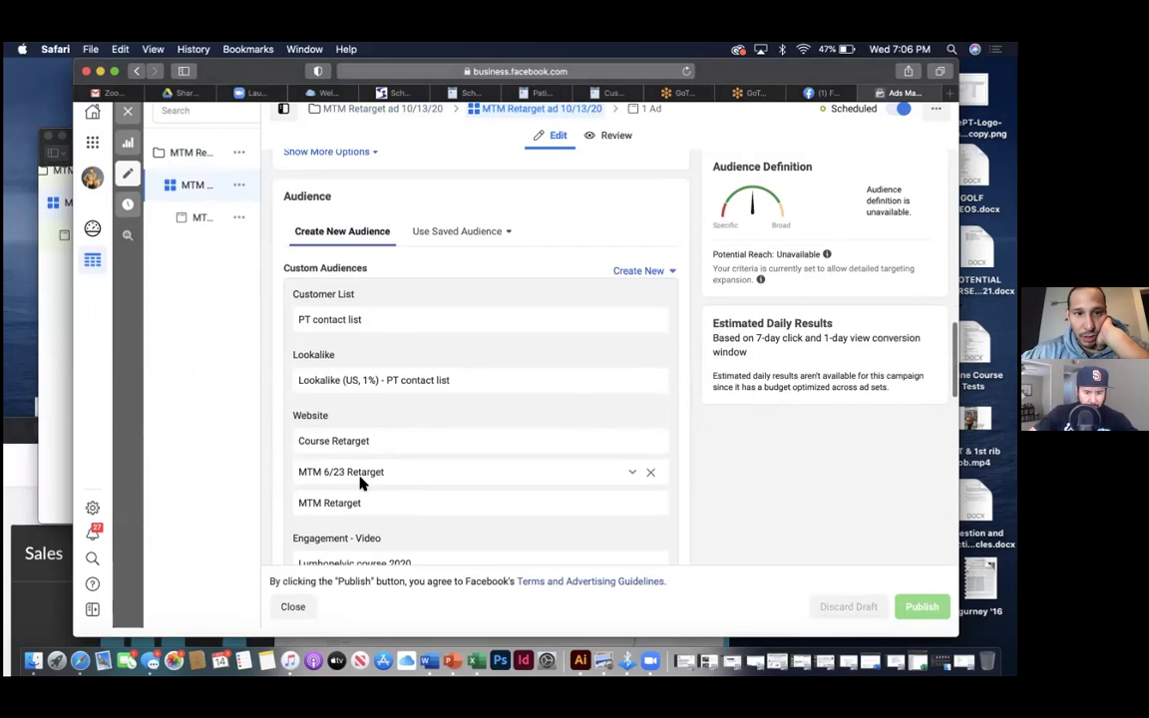
scroll(361, 483, down, 2)
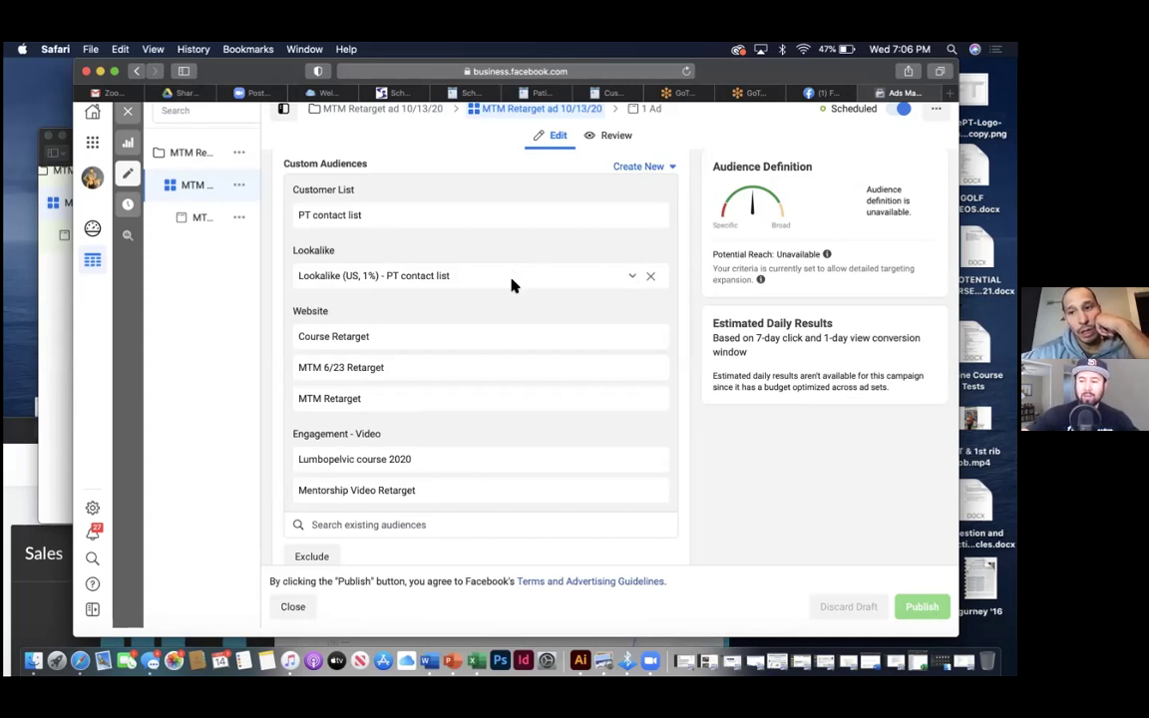
scroll(512, 281, up, 15)
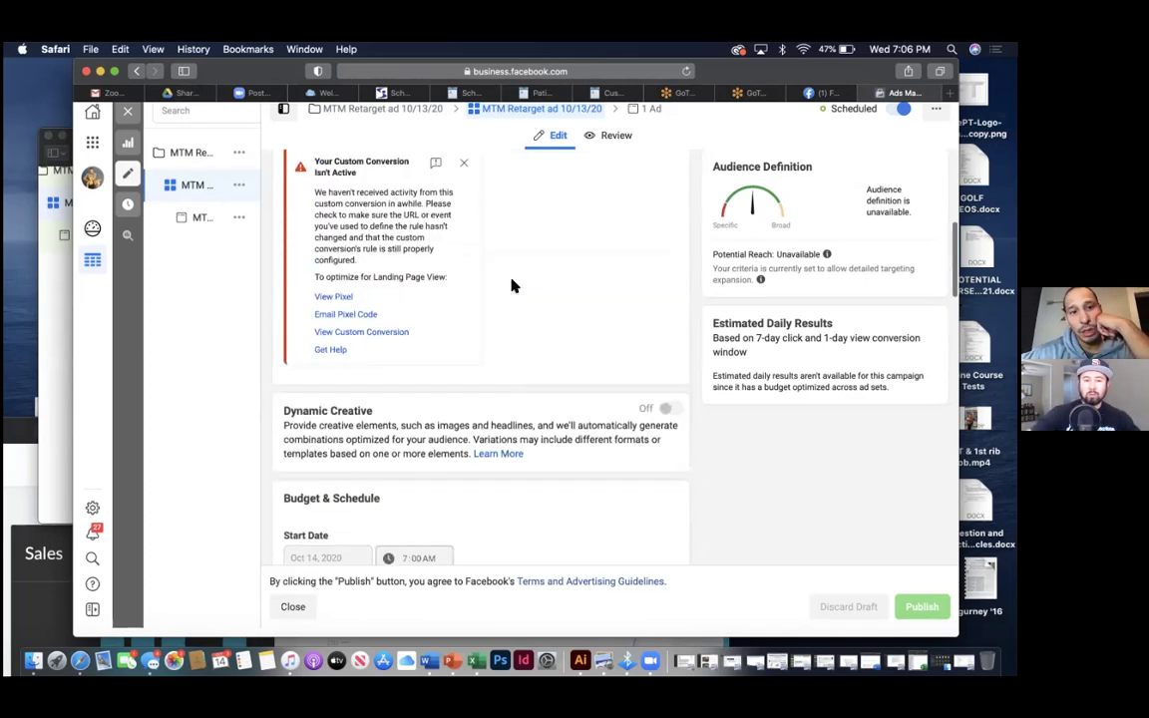
scroll(512, 287, up, 4)
scroll(512, 286, up, 10)
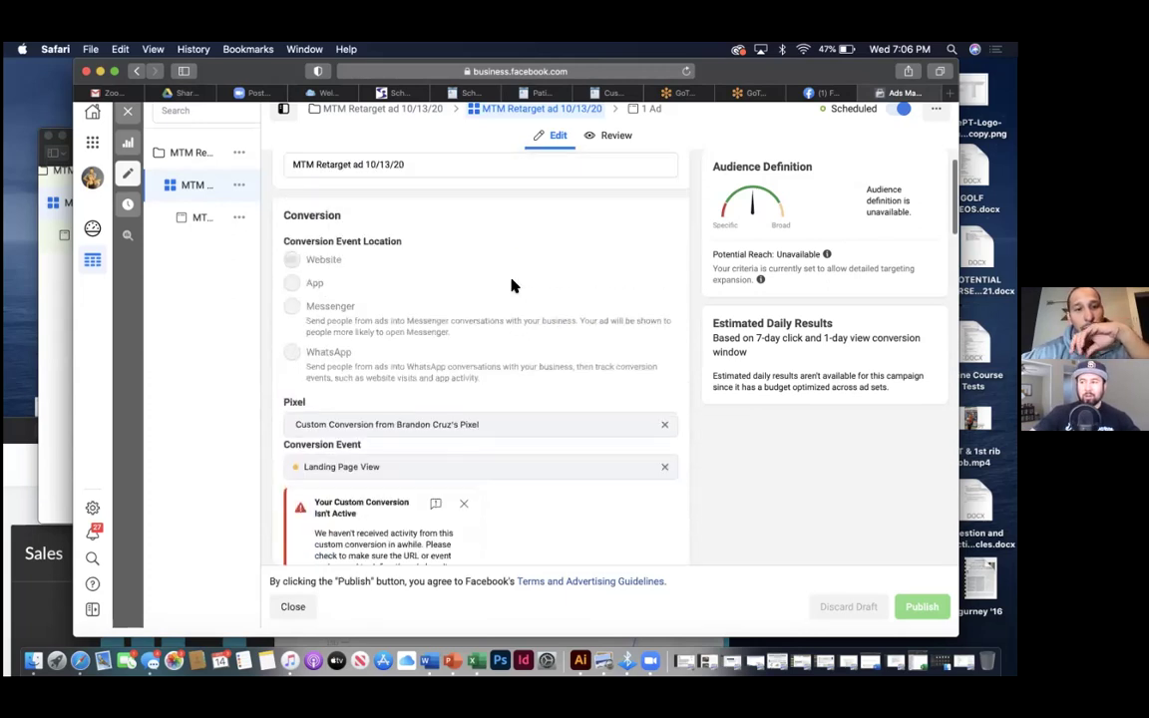
- Review the ad set's Dynamic Creative option, its start and end dates, and the audiences it targets
scroll(511, 286, down, 8)
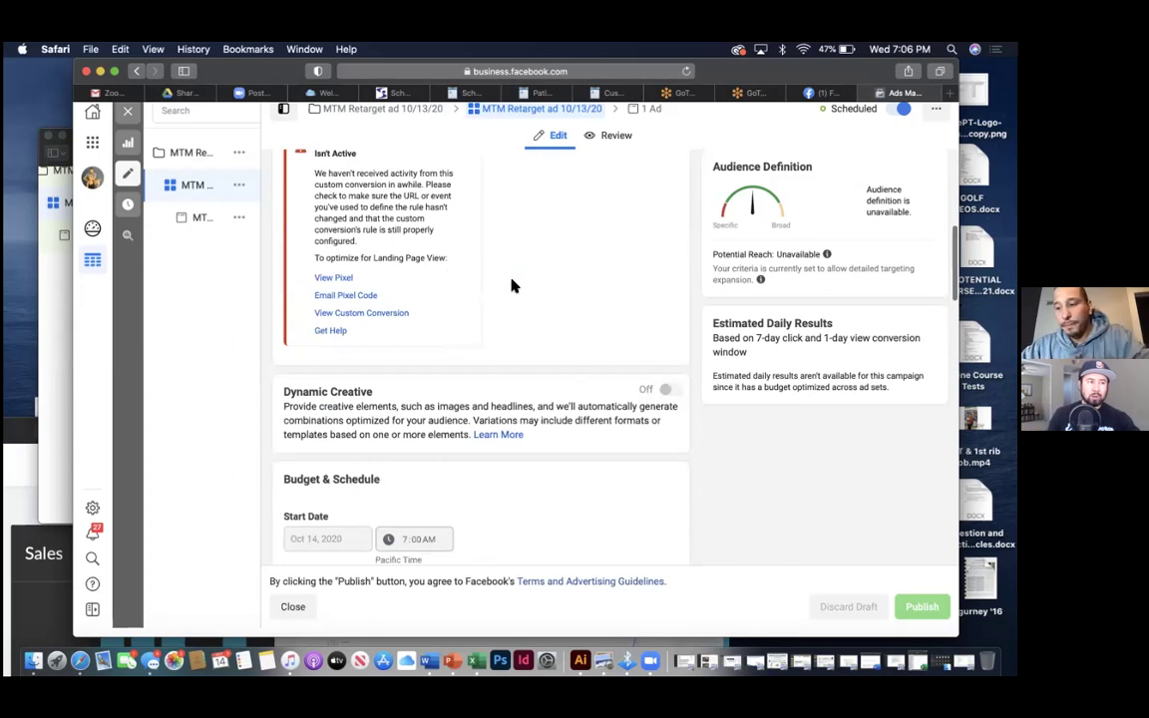
scroll(512, 286, down, 2)
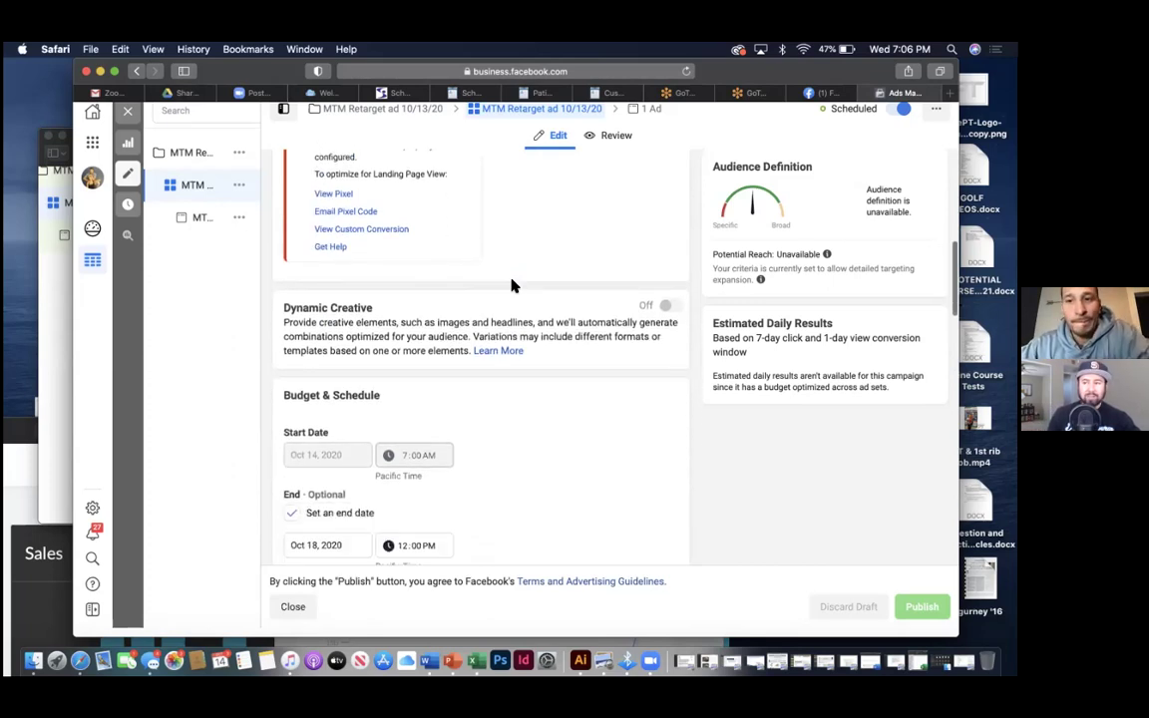
scroll(512, 286, down, 1)
scroll(511, 287, down, 2)
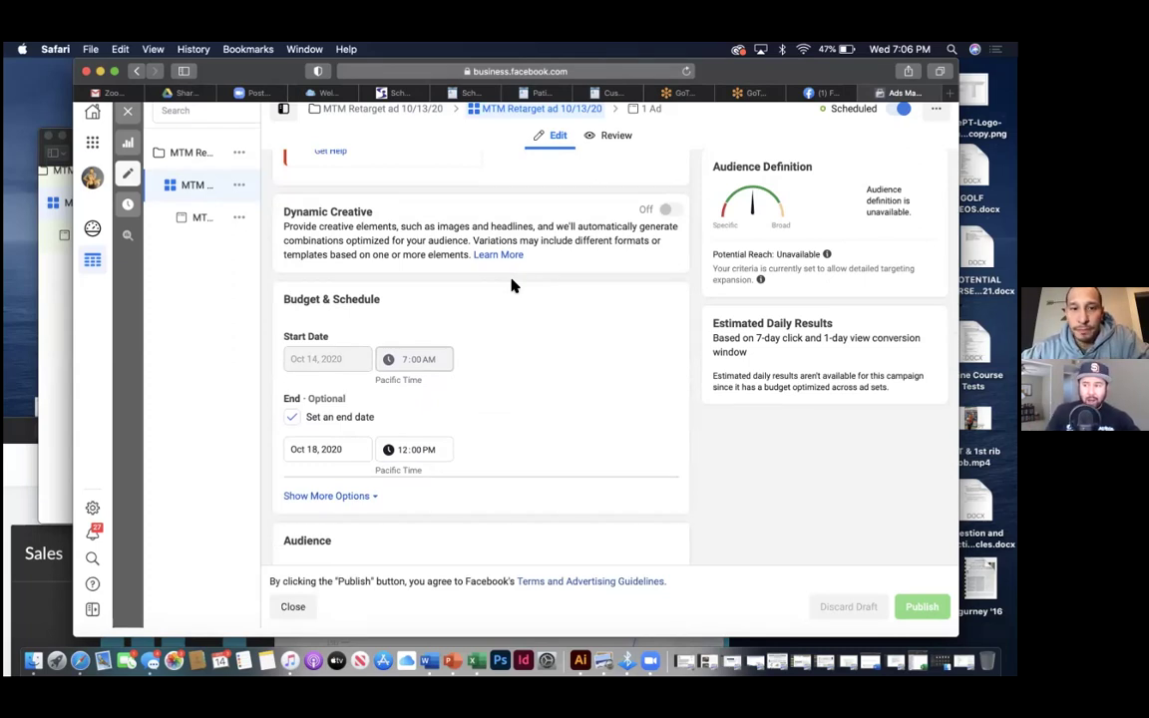
scroll(512, 287, down, 5)
scroll(511, 286, down, 6)
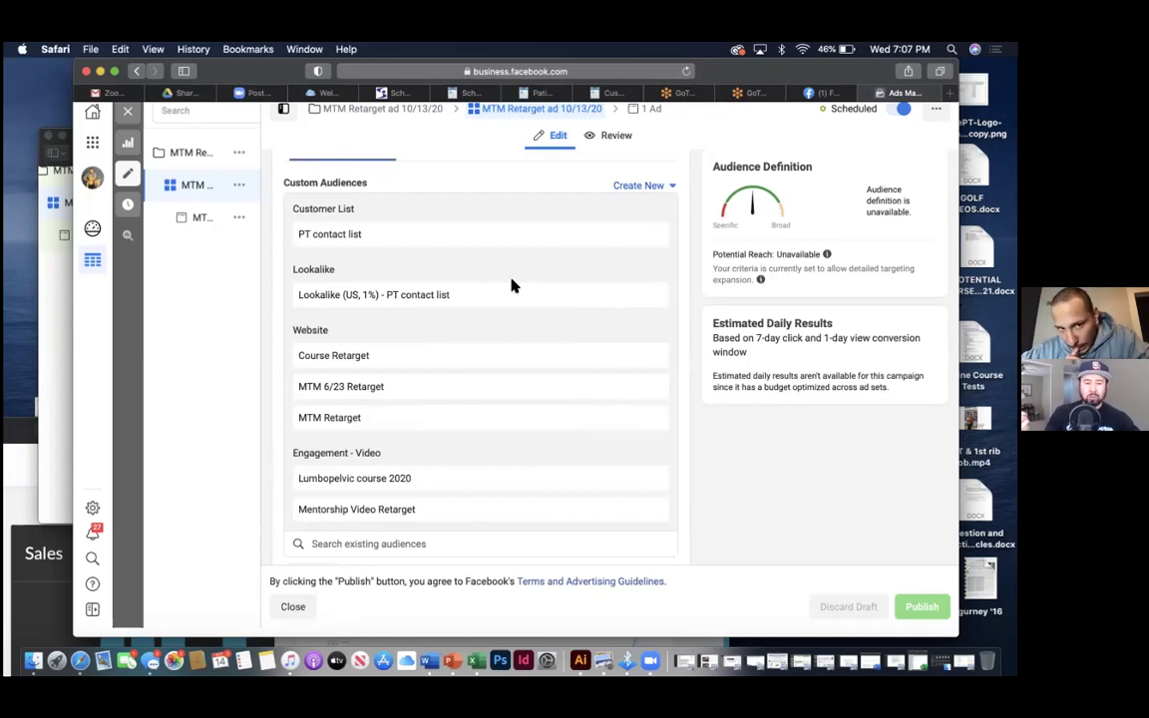
scroll(511, 286, up, 2)
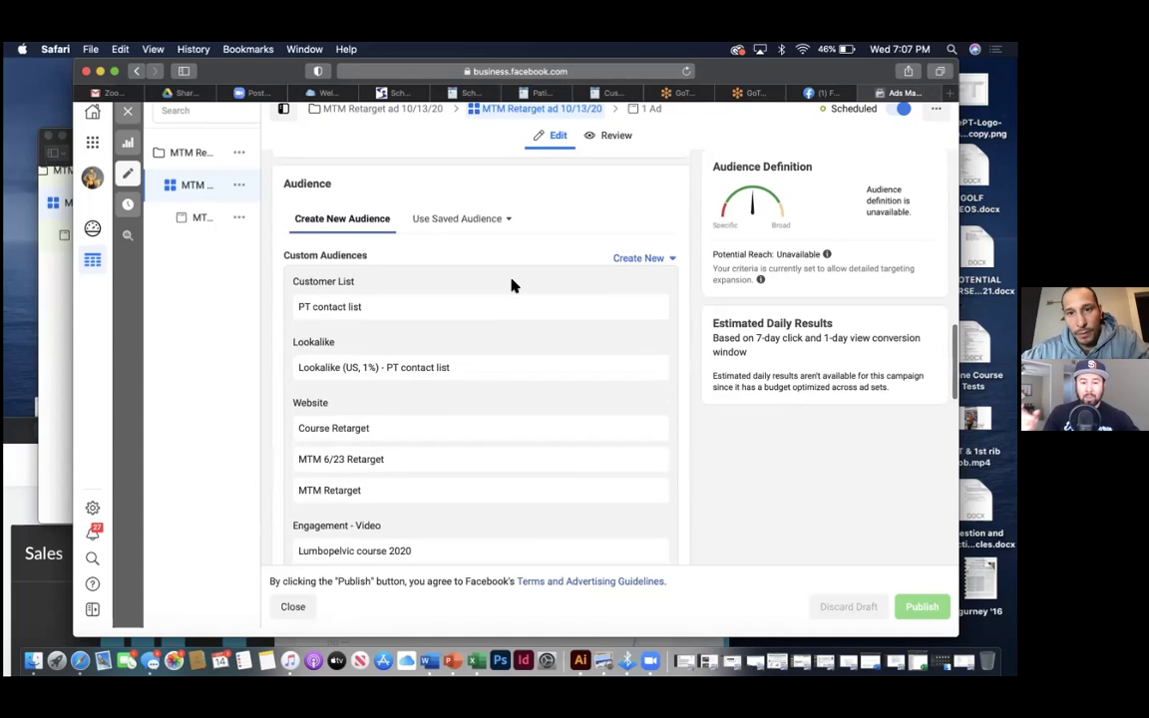
scroll(511, 286, up, 2)
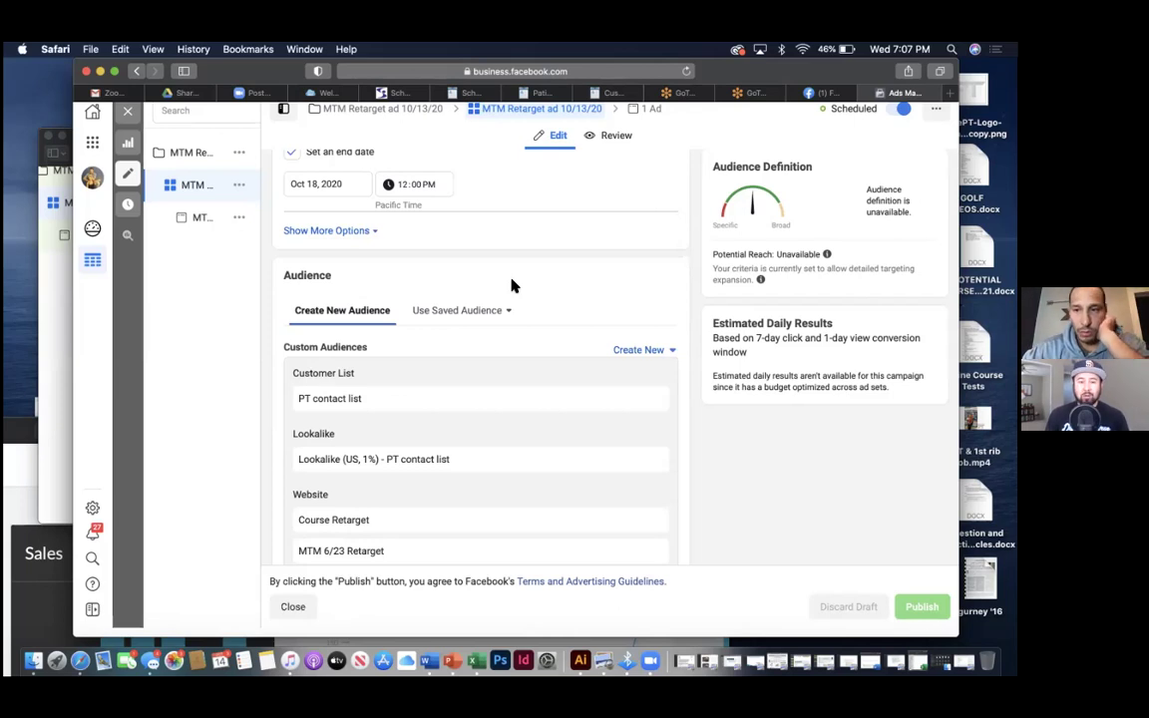
- Check the conversion event location against the custom audiences, and return to the pixel and conversion event fields
scroll(511, 287, up, 3)
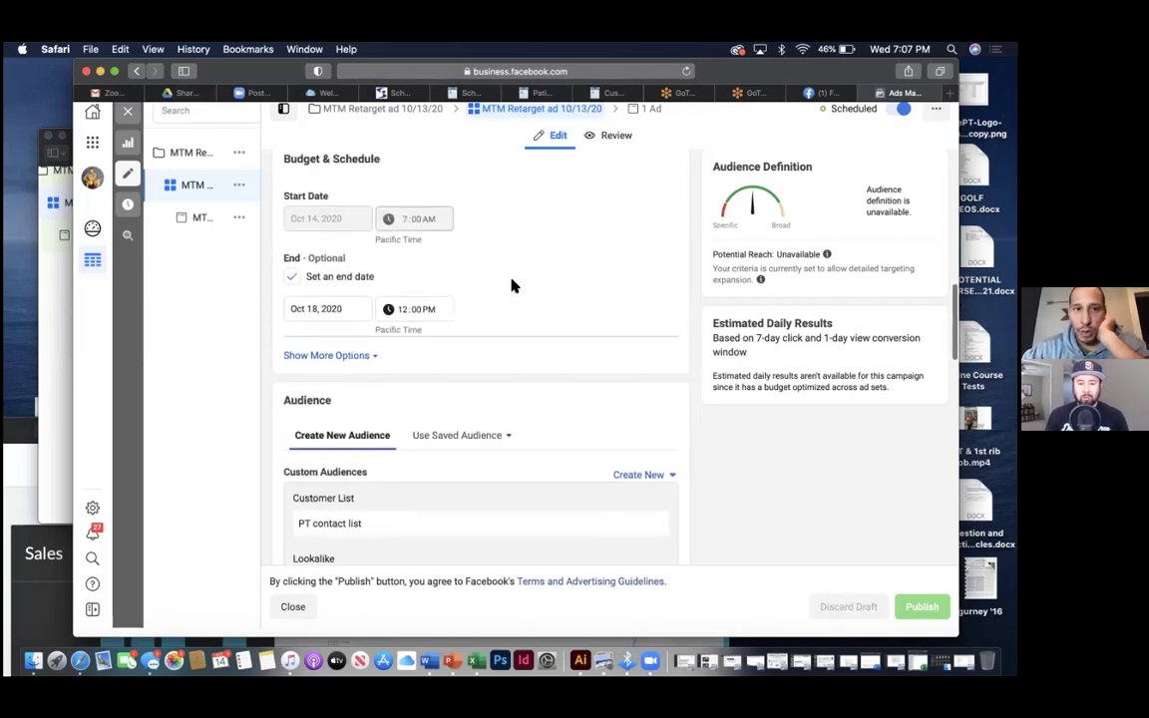
scroll(511, 287, up, 6)
scroll(511, 286, up, 3)
scroll(414, 202, up, 5)
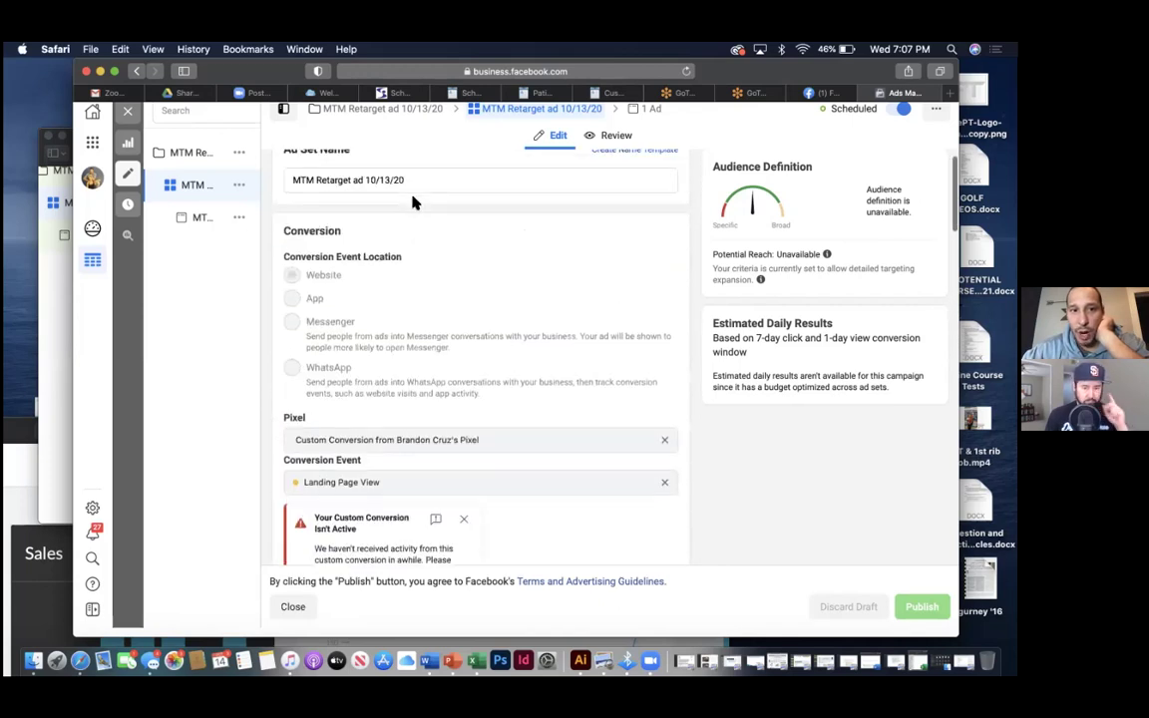
scroll(414, 202, up, 1)
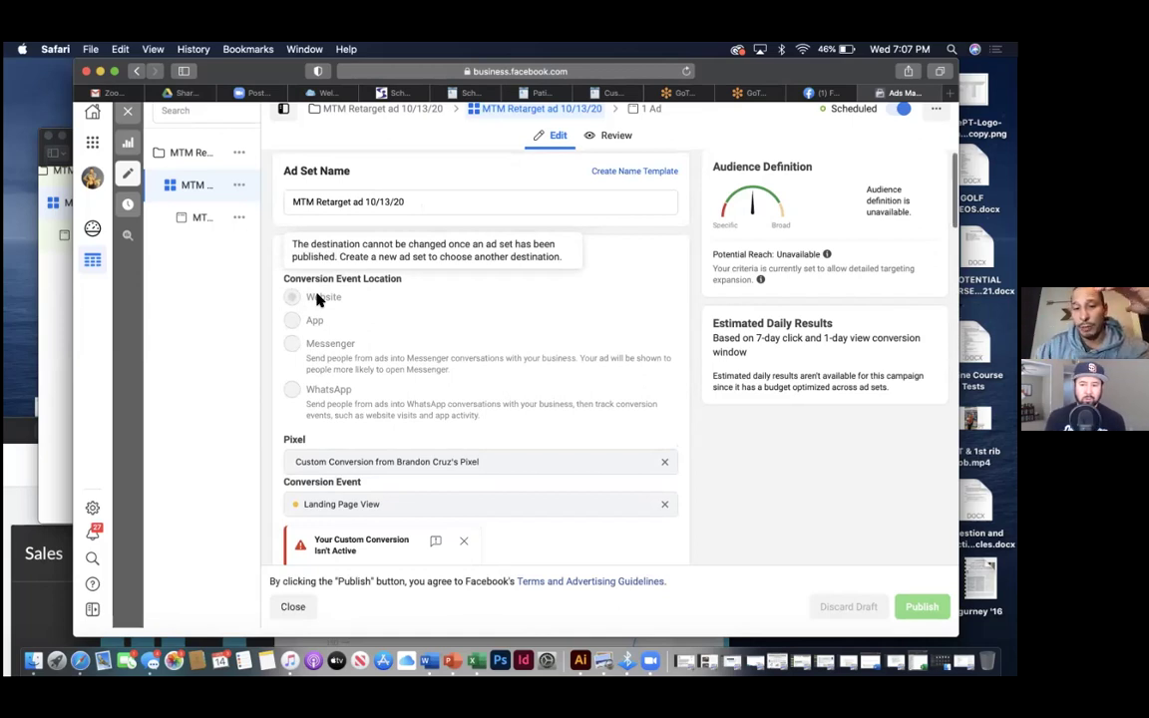
scroll(317, 299, down, 10)
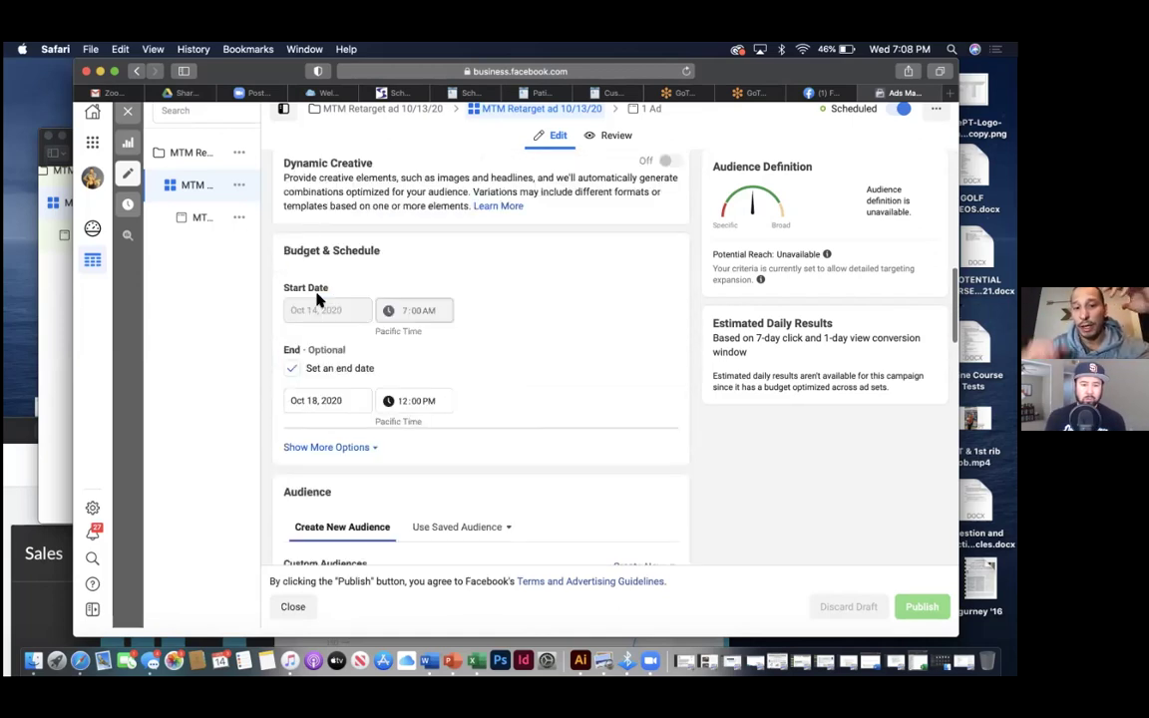
scroll(317, 299, down, 8)
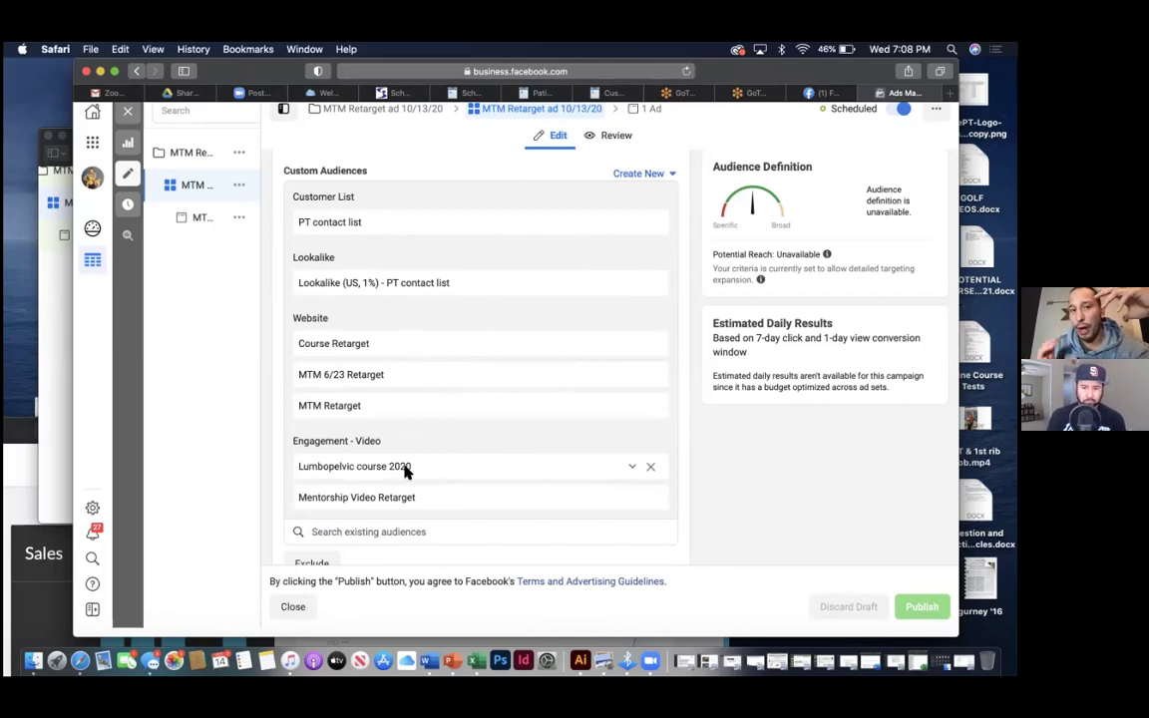
scroll(405, 473, up, 2)
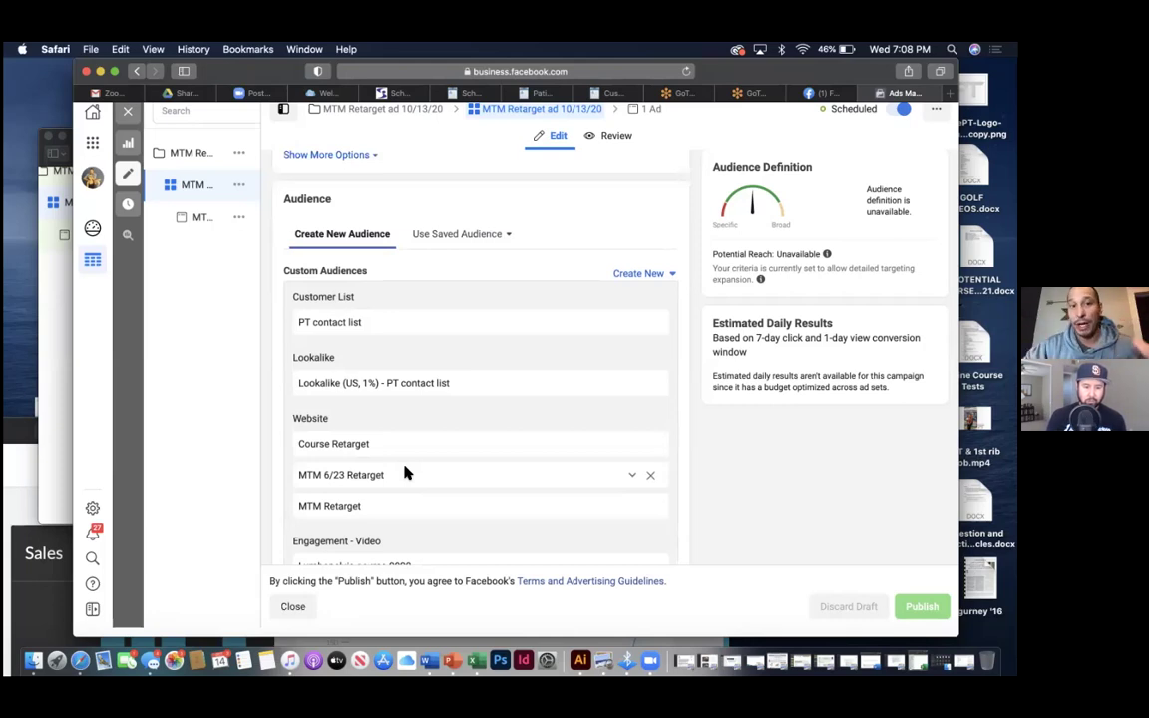
scroll(404, 472, up, 10)
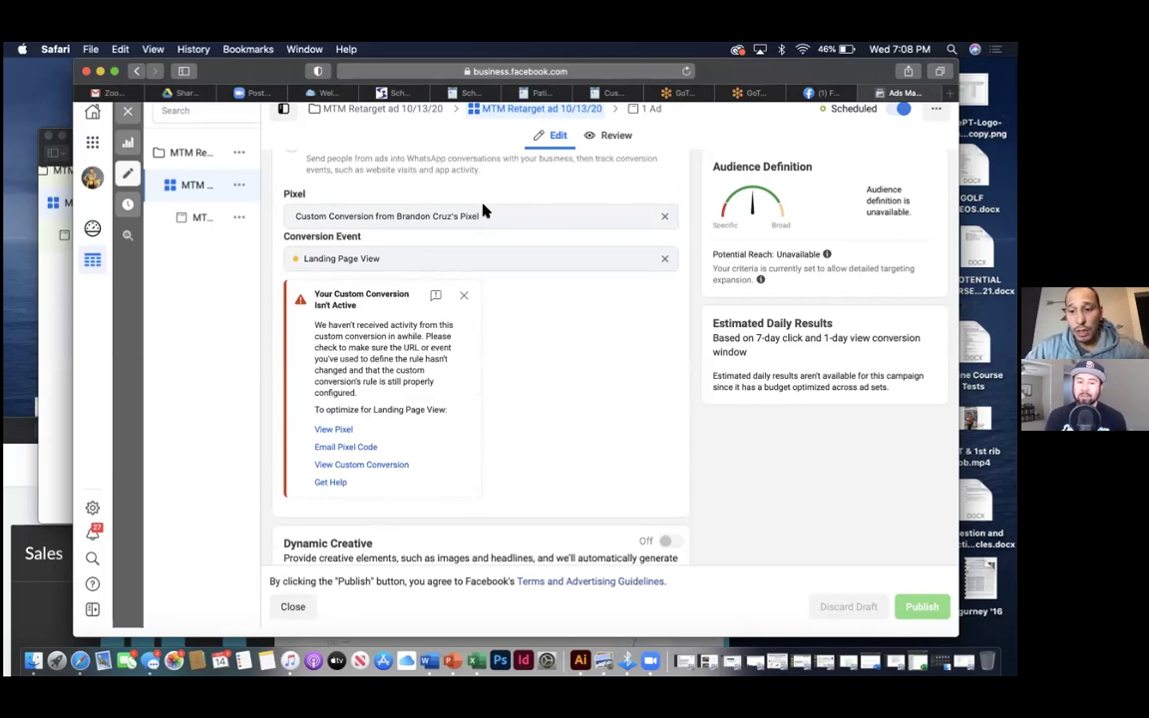
- Clear the Landing Page View conversion event from the ad set and browse the pixel's active and inactive events
key(XF86AudioRaiseVolume)
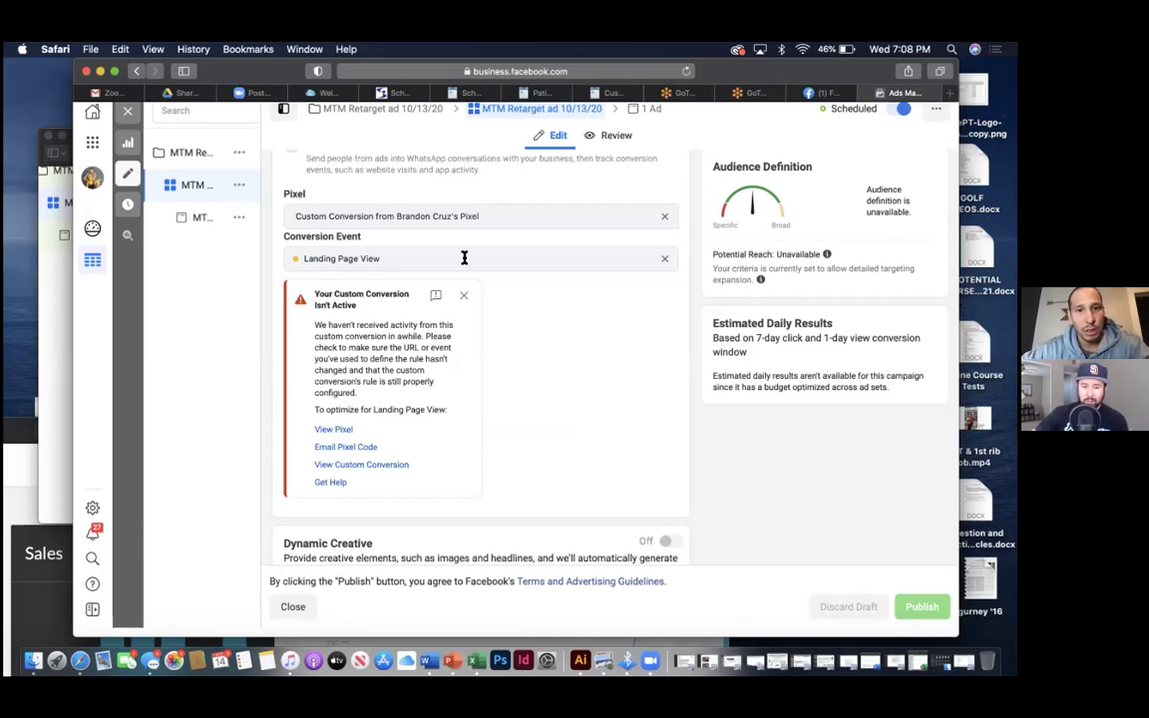
click(663, 257)
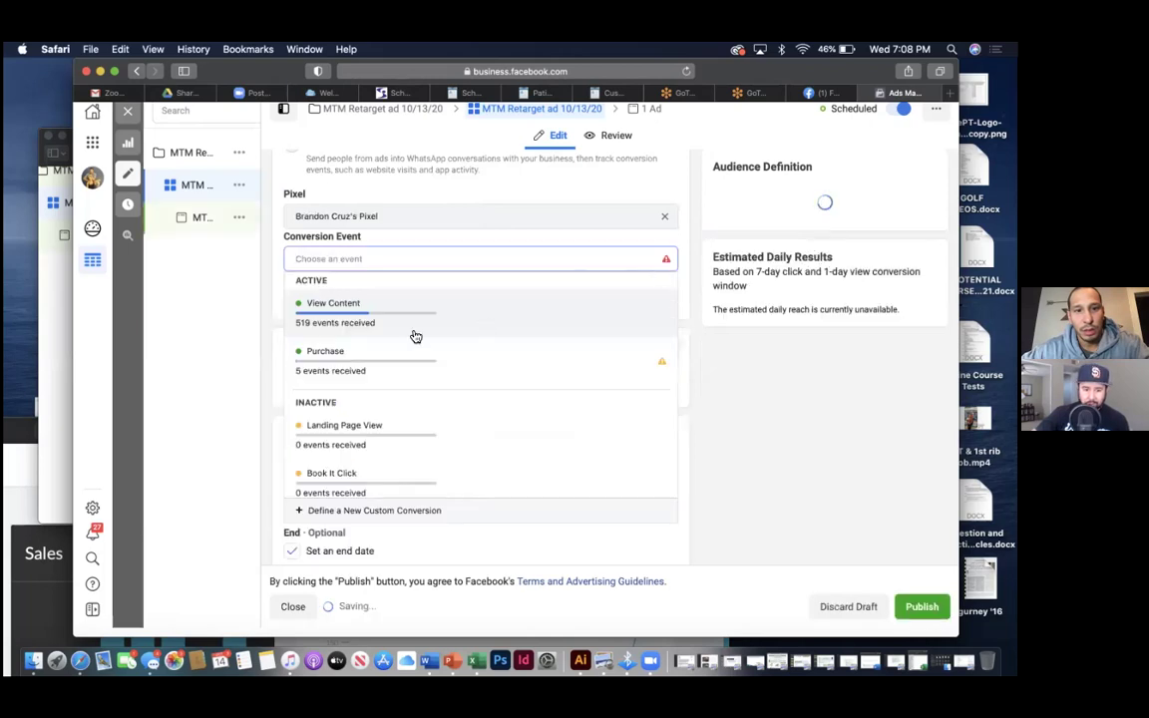
mouse_move(367, 324)
mouse_move(377, 367)
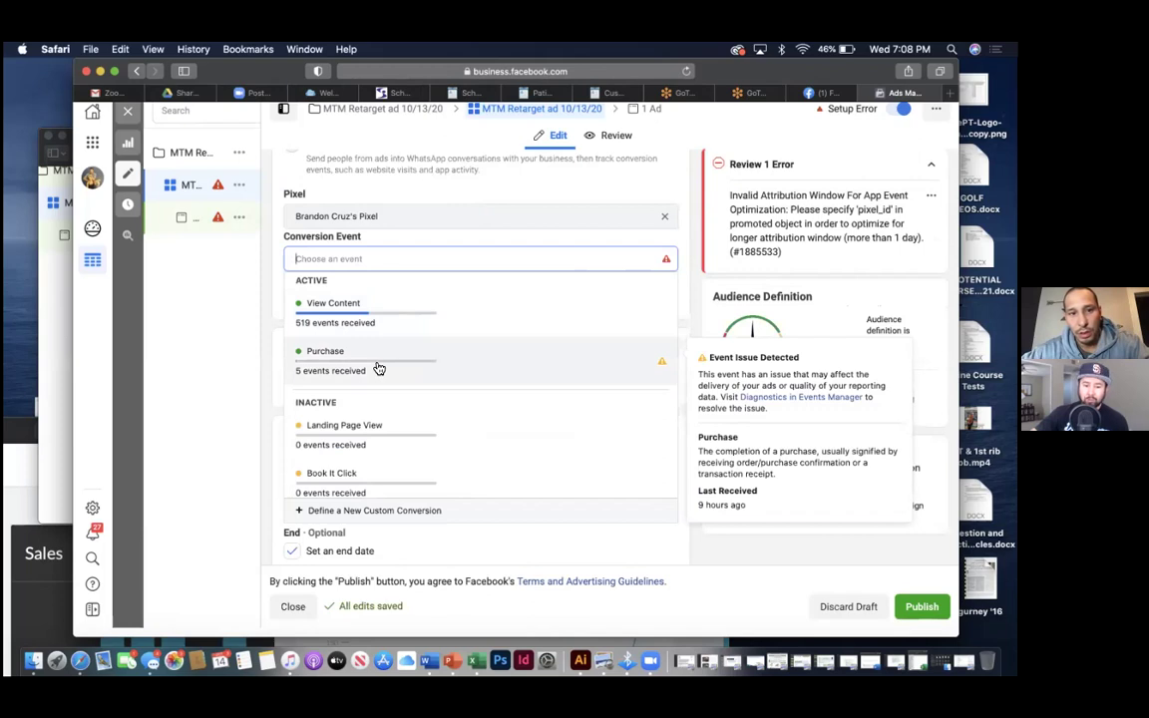
scroll(378, 369, up, 1)
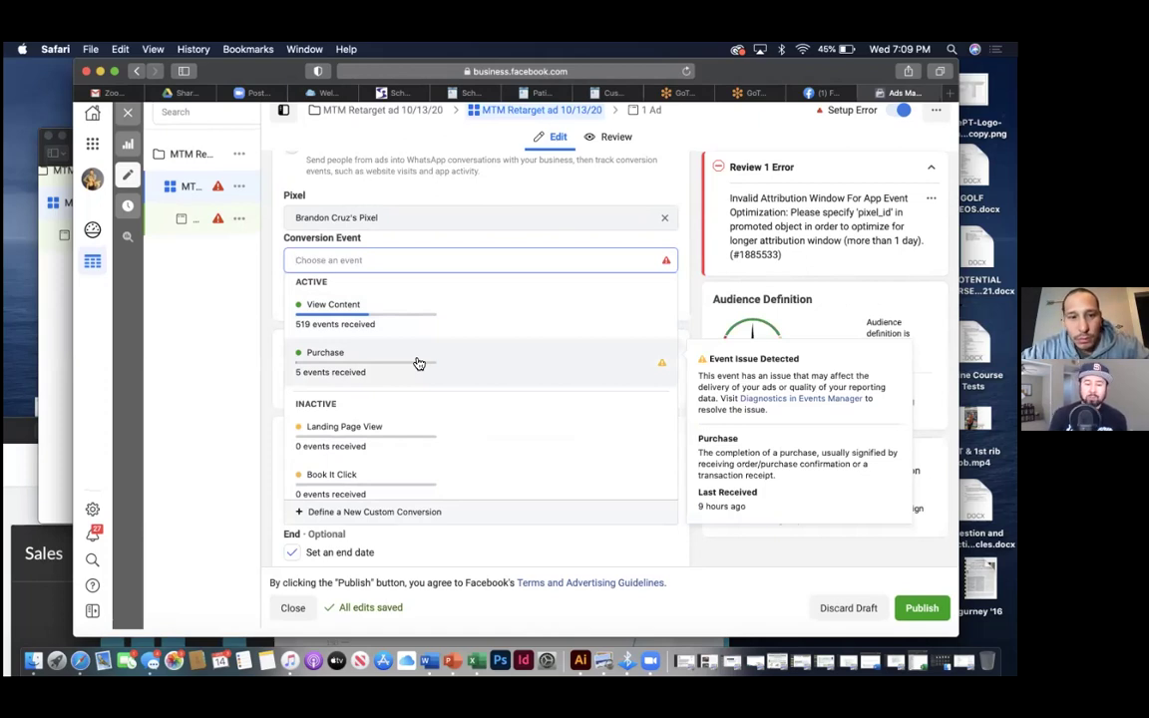
scroll(418, 363, down, 5)
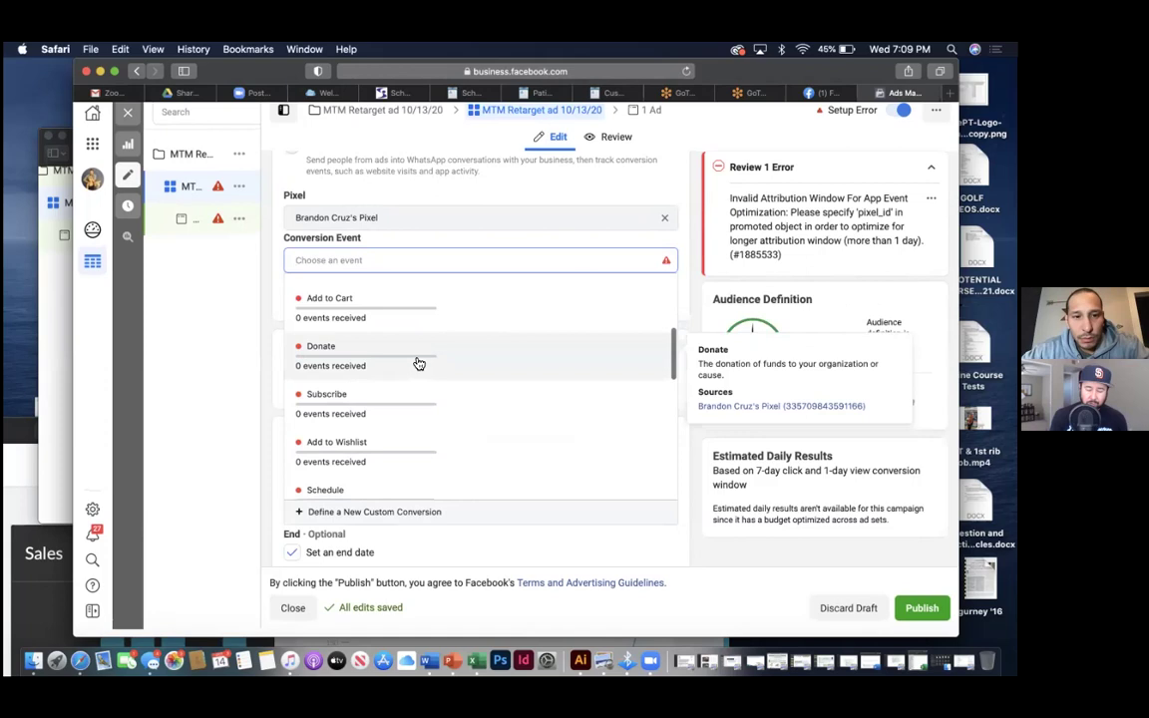
scroll(417, 363, up, 5)
mouse_move(418, 364)
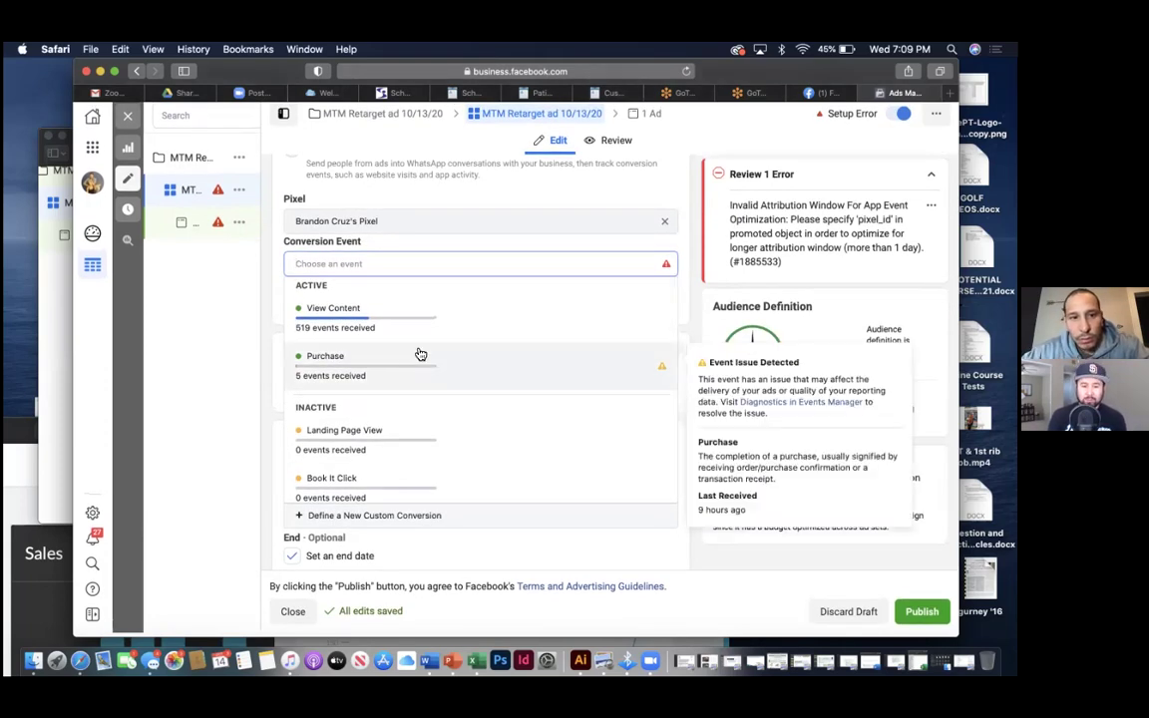
- Clear the ad set's pixel and choose the same personal pixel again from the available pixels
click(439, 223)
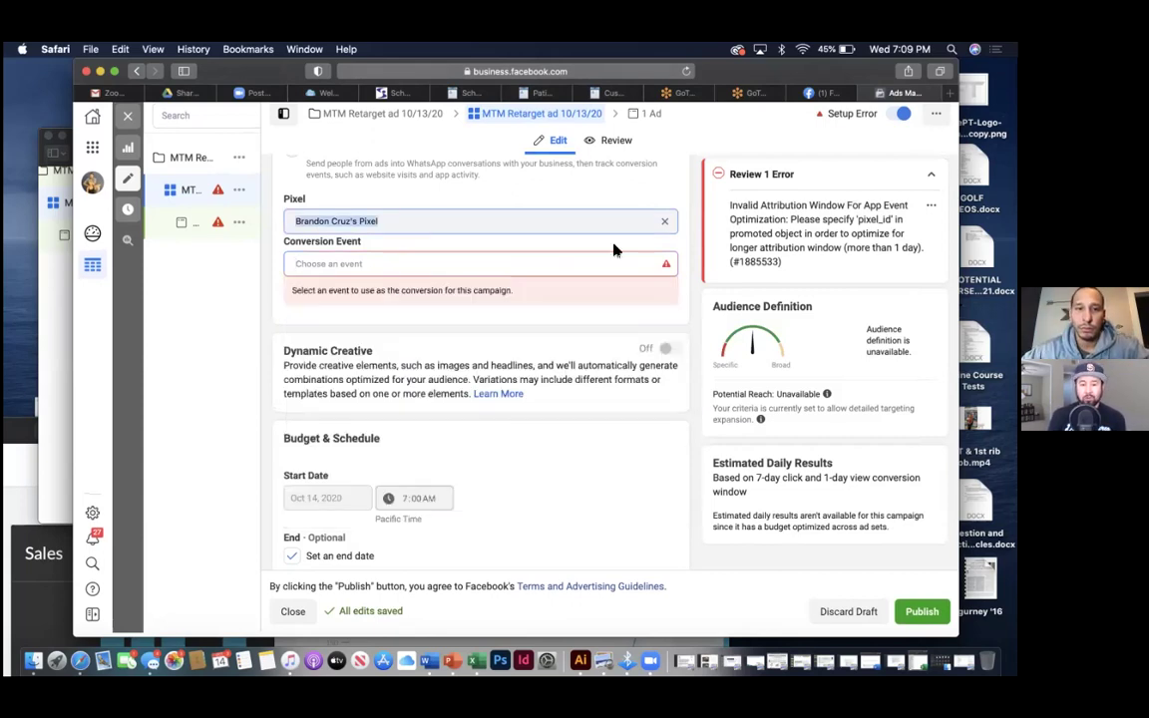
click(666, 229)
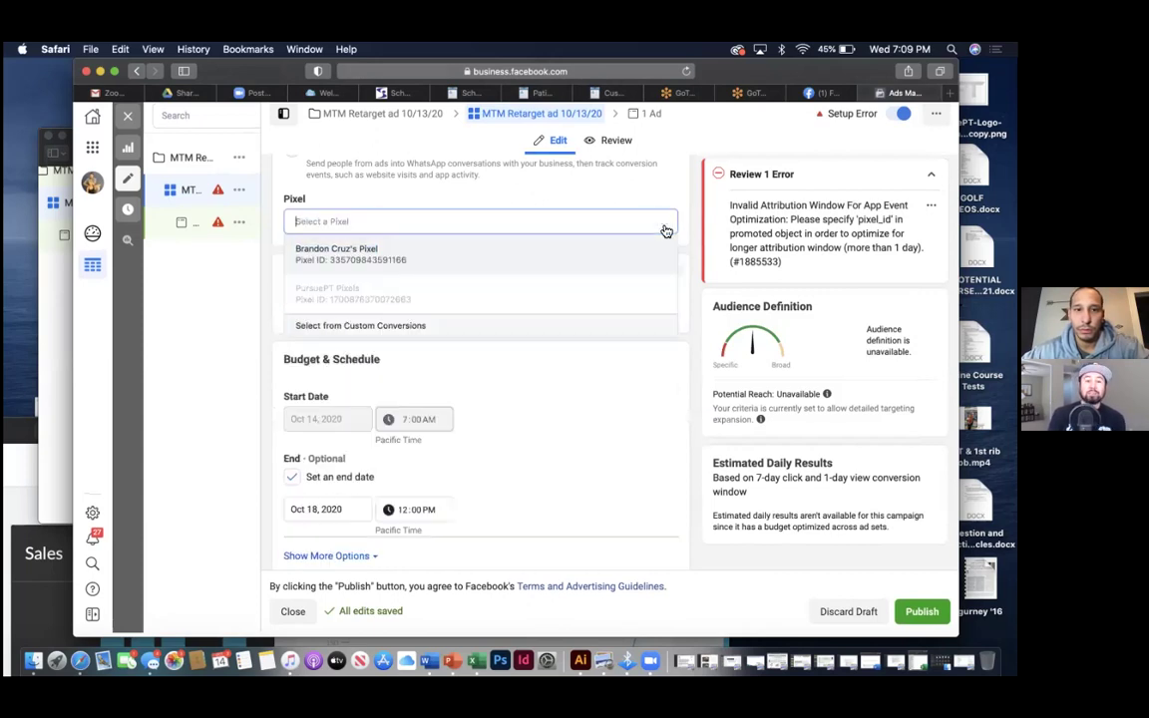
click(466, 266)
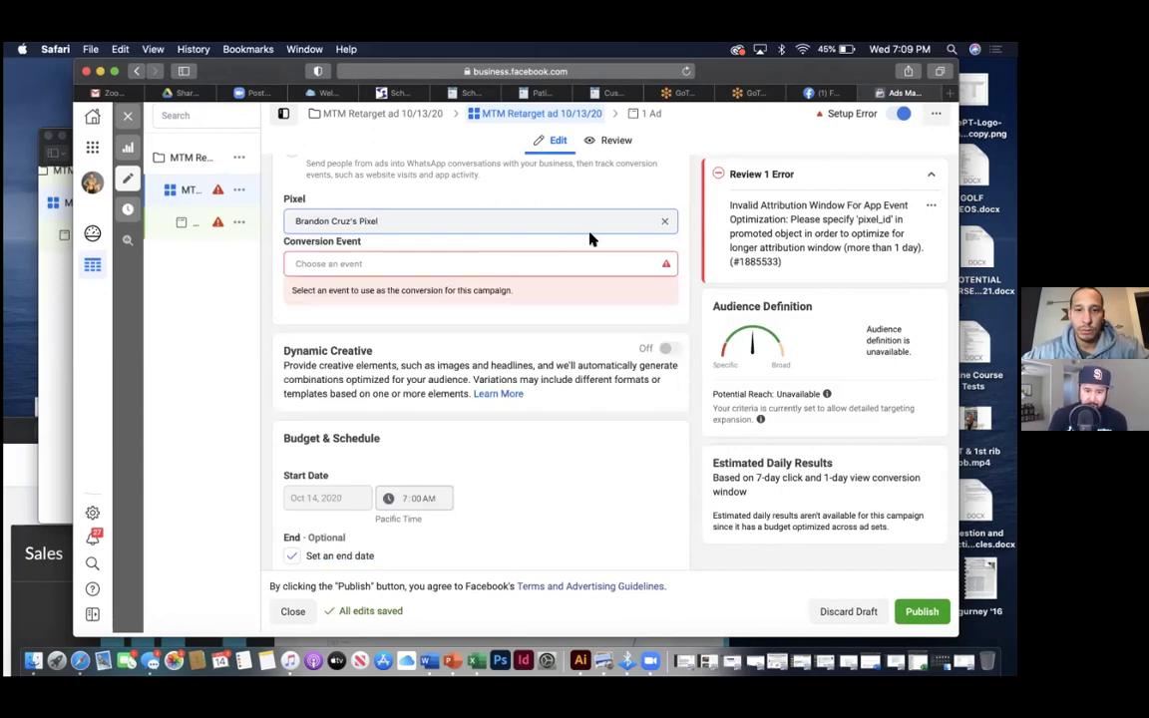
scroll(579, 243, up, 1)
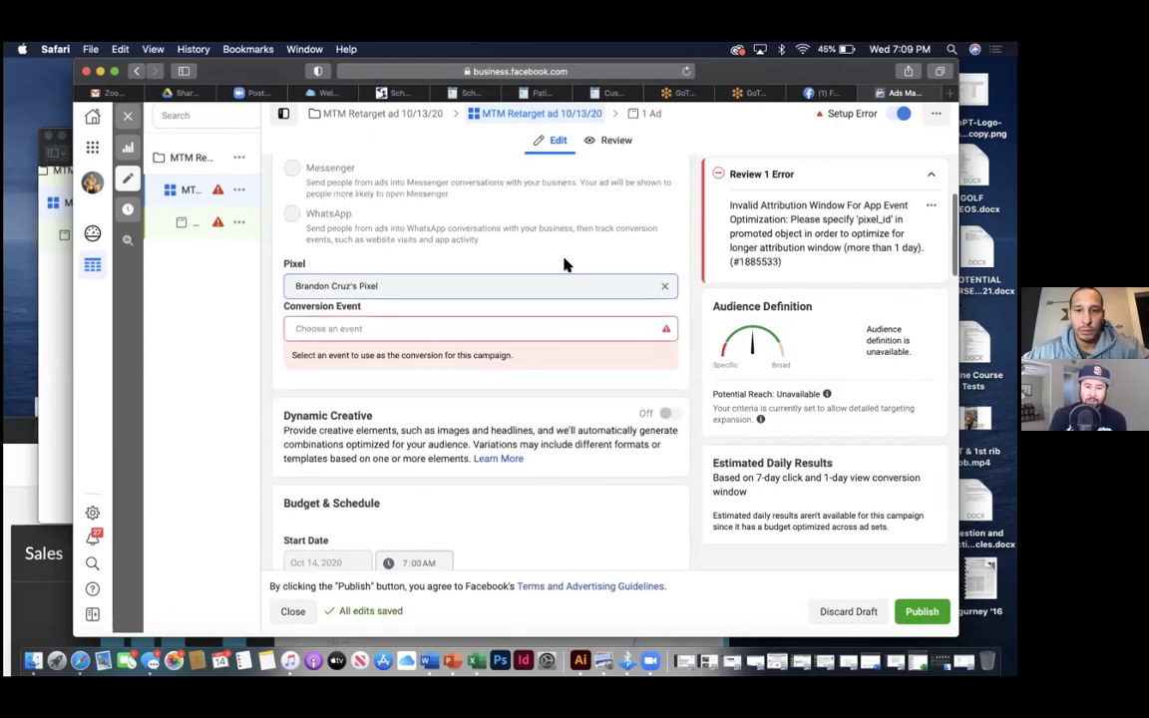
scroll(564, 270, down, 1)
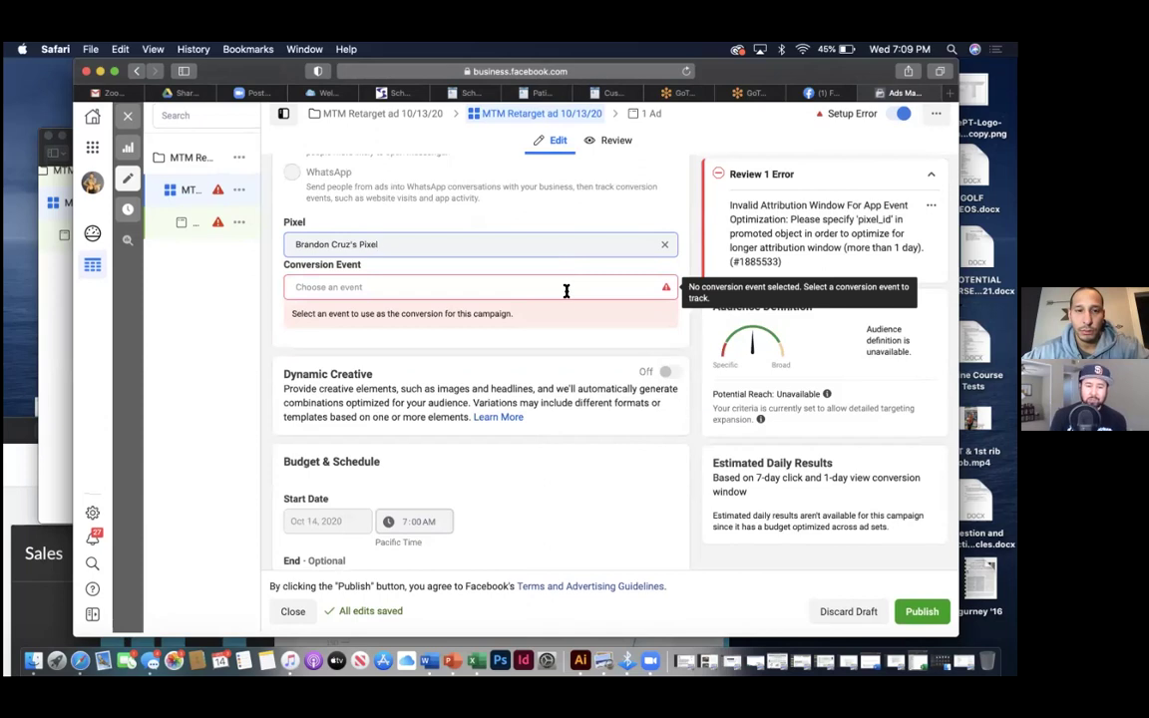
scroll(566, 290, up, 2)
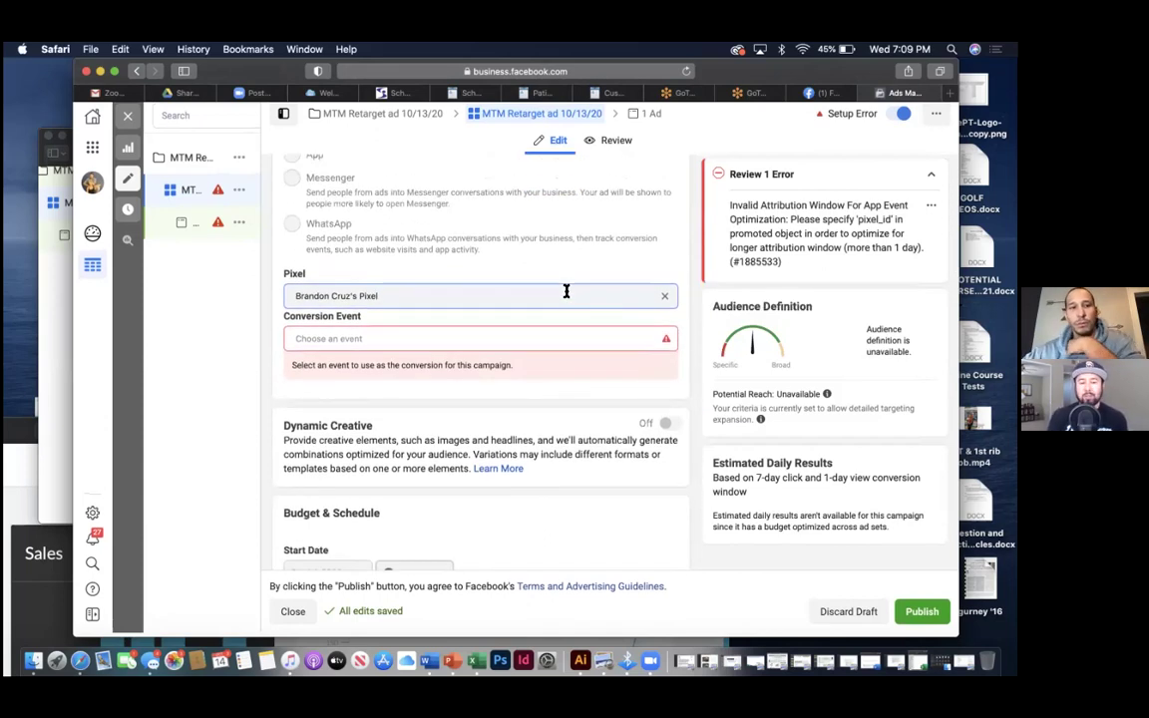
click(566, 291)
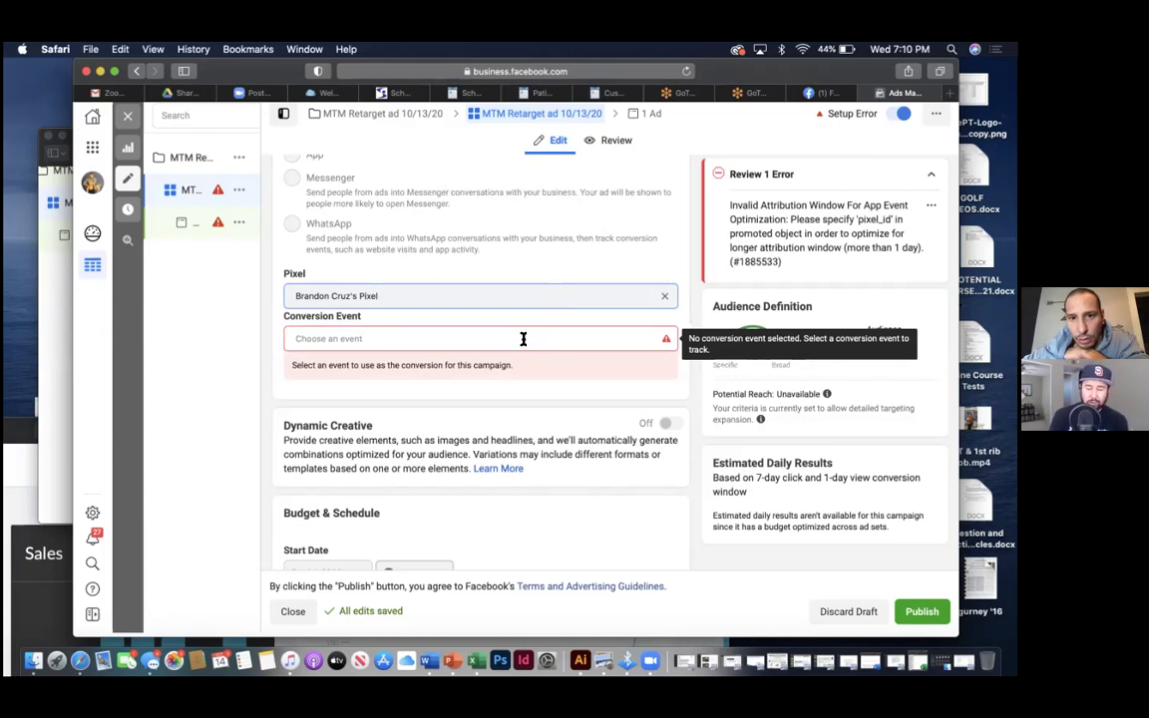
- Recheck the available pixels, keep the personal pixel selected, and look through its list of conversion events
click(531, 294)
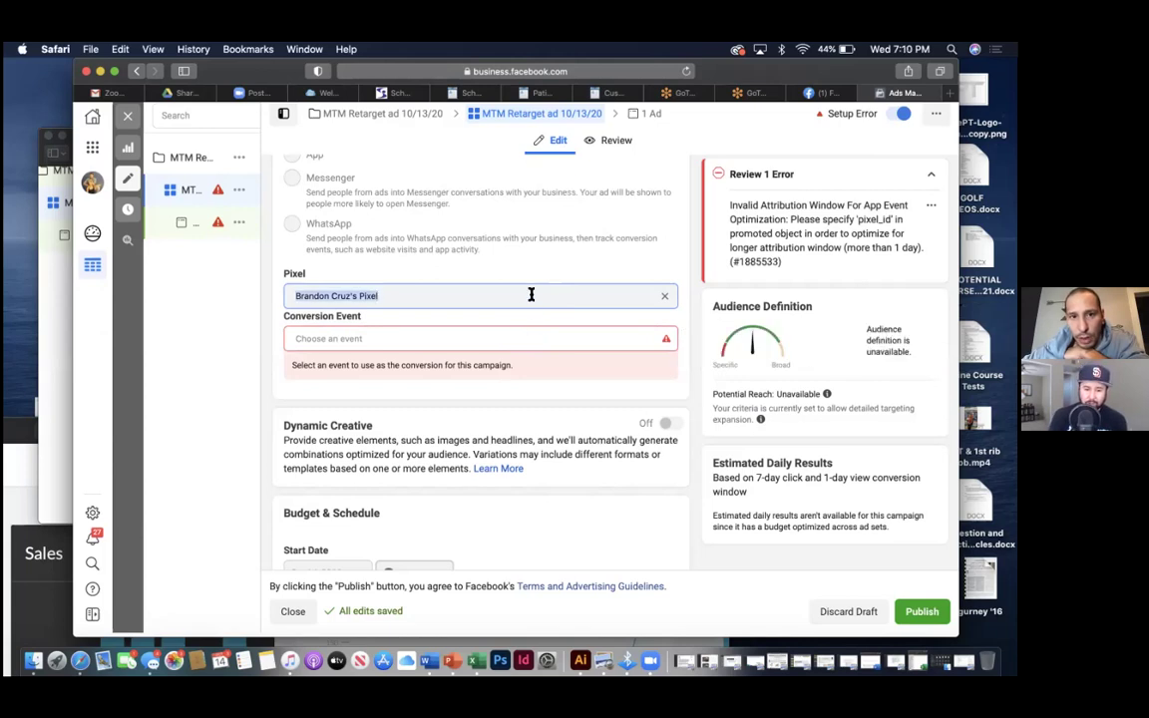
click(663, 296)
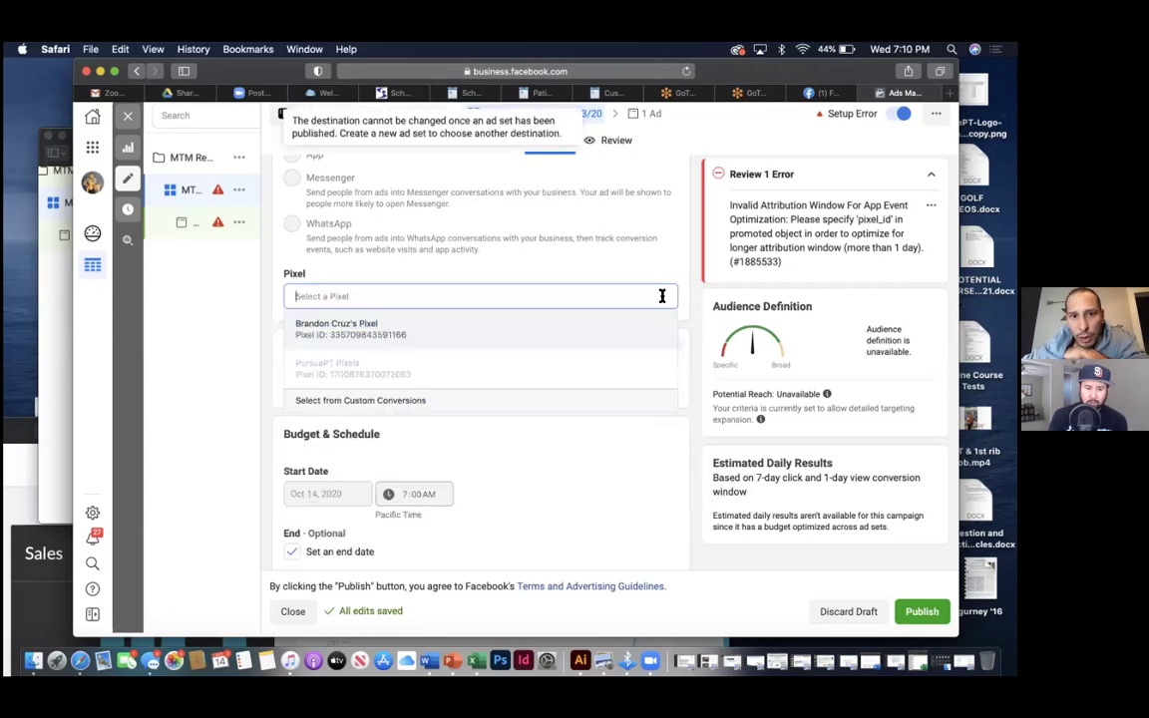
click(428, 326)
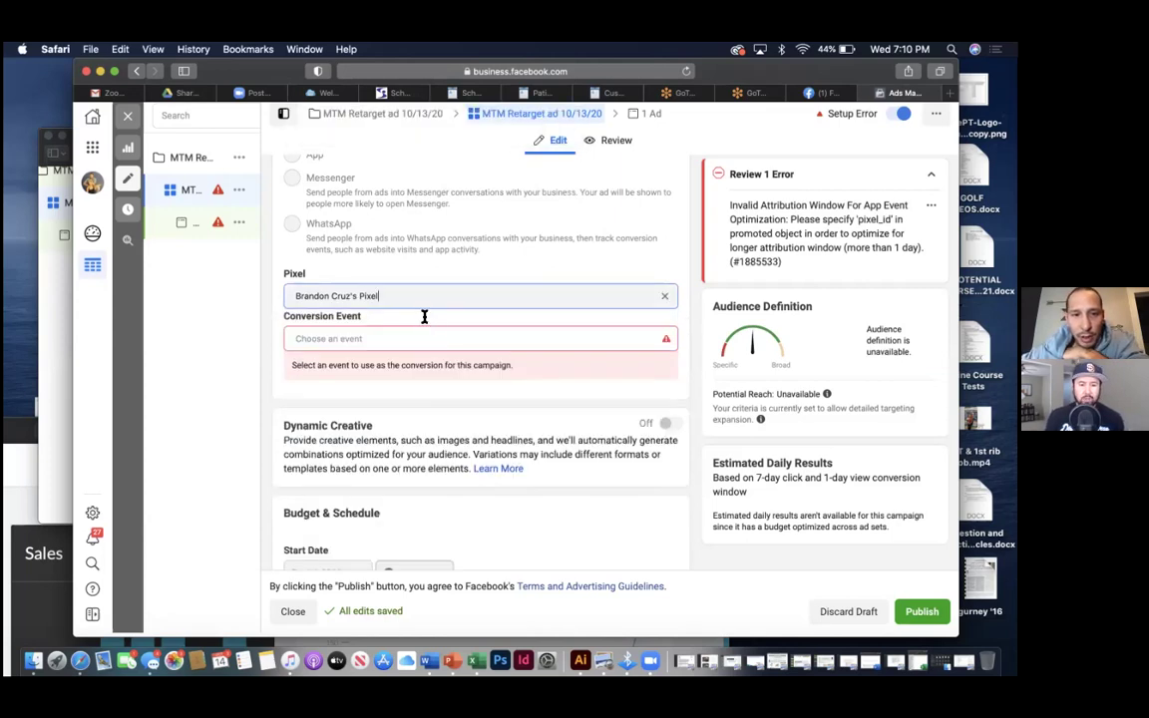
click(507, 341)
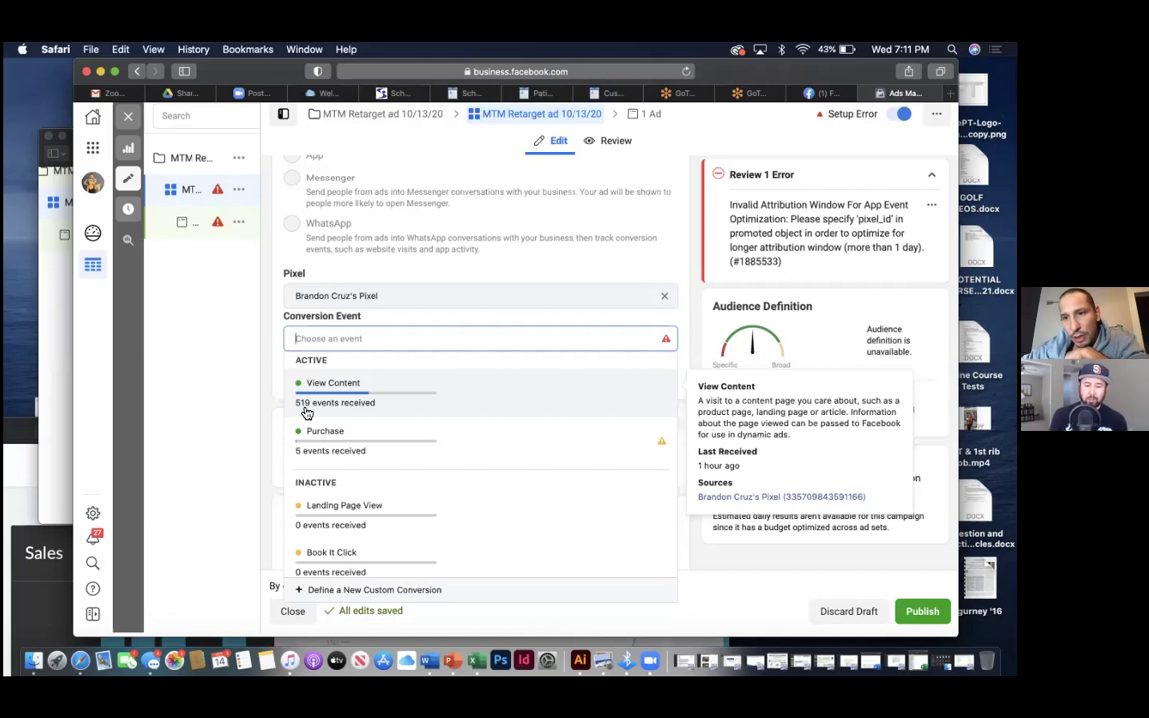
scroll(344, 414, down, 8)
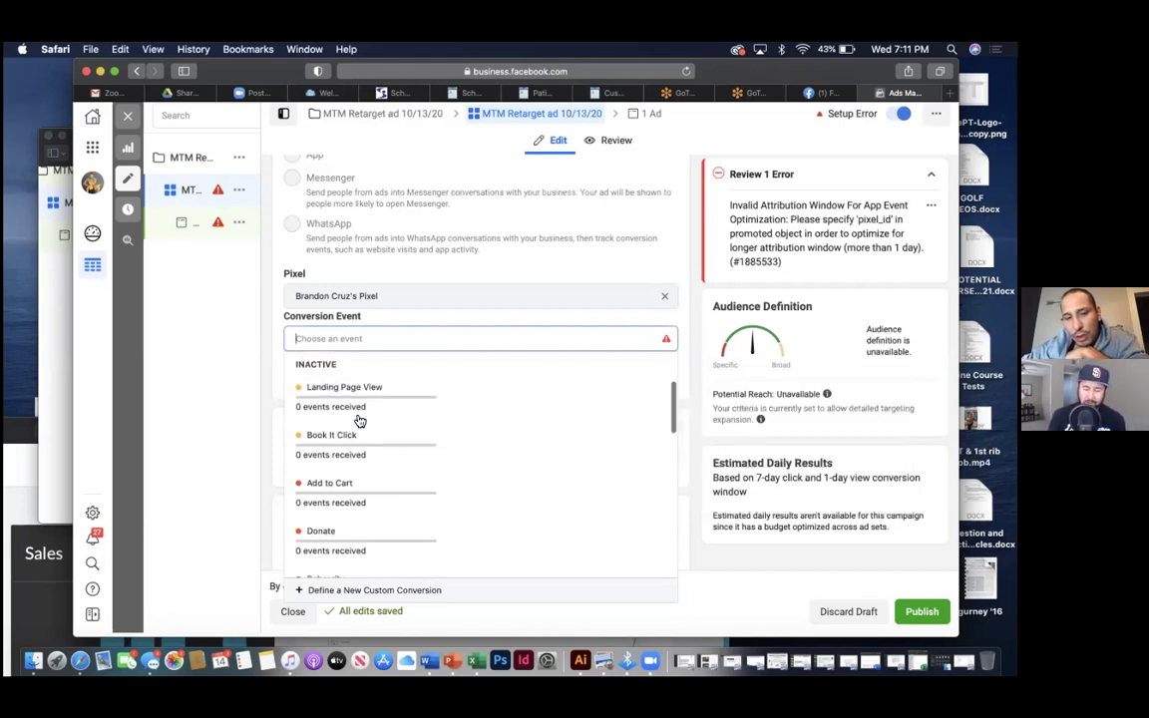
scroll(360, 422, up, 10)
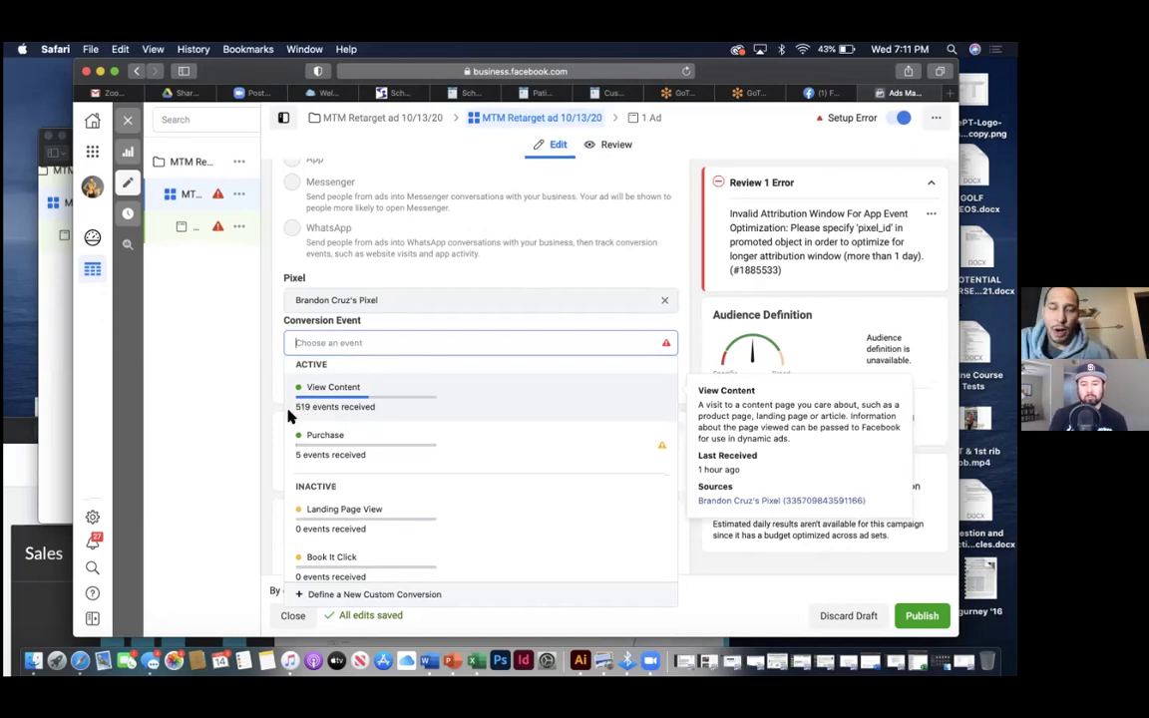
- Rearrange the overlapping Kartra and Ads Manager windows so that both can be reached
click(25, 478)
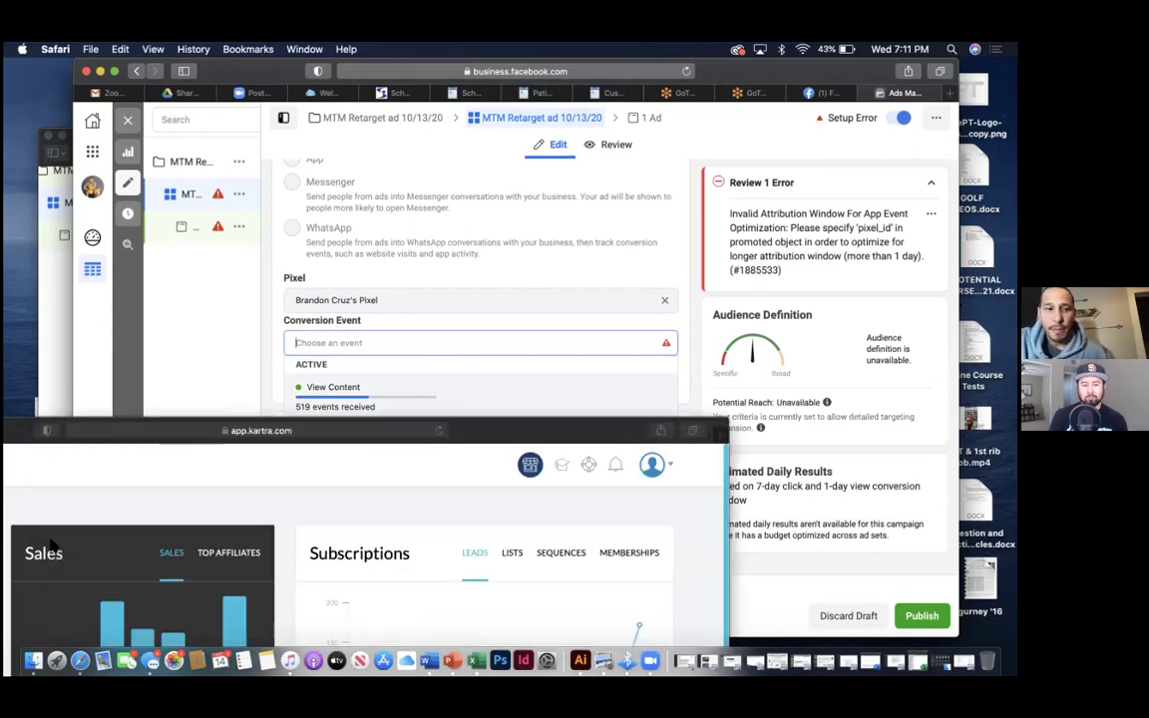
drag(491, 421, 581, 315)
click(566, 241)
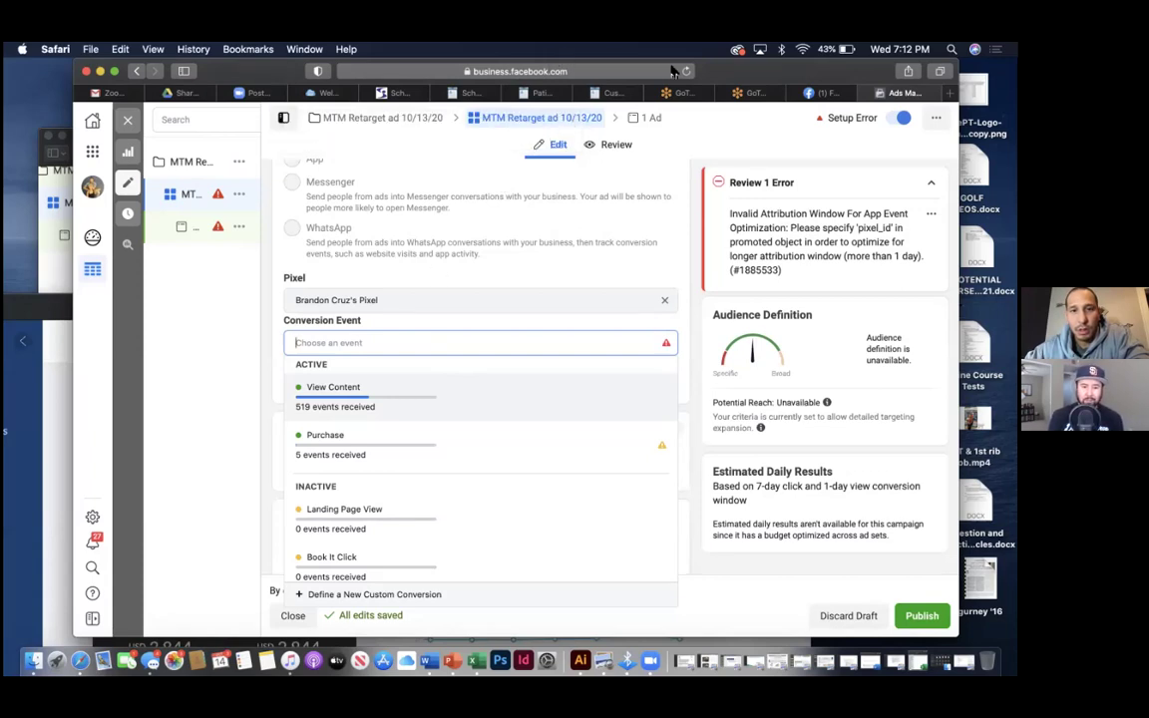
drag(820, 72, 802, 116)
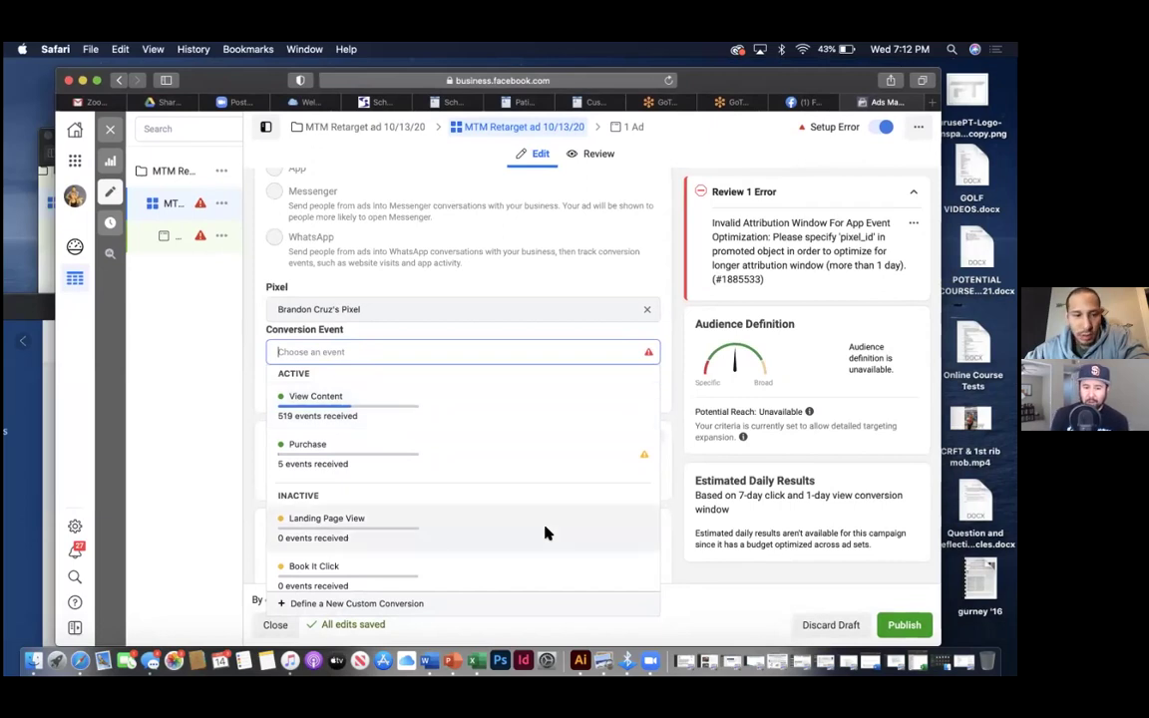
mouse_move(210, 80)
mouse_down()
mouse_move(130, 78)
mouse_move(150, 354)
mouse_move(182, 376)
mouse_move(383, 305)
mouse_move(342, 193)
mouse_move(290, 113)
mouse_move(195, 72)
mouse_up()
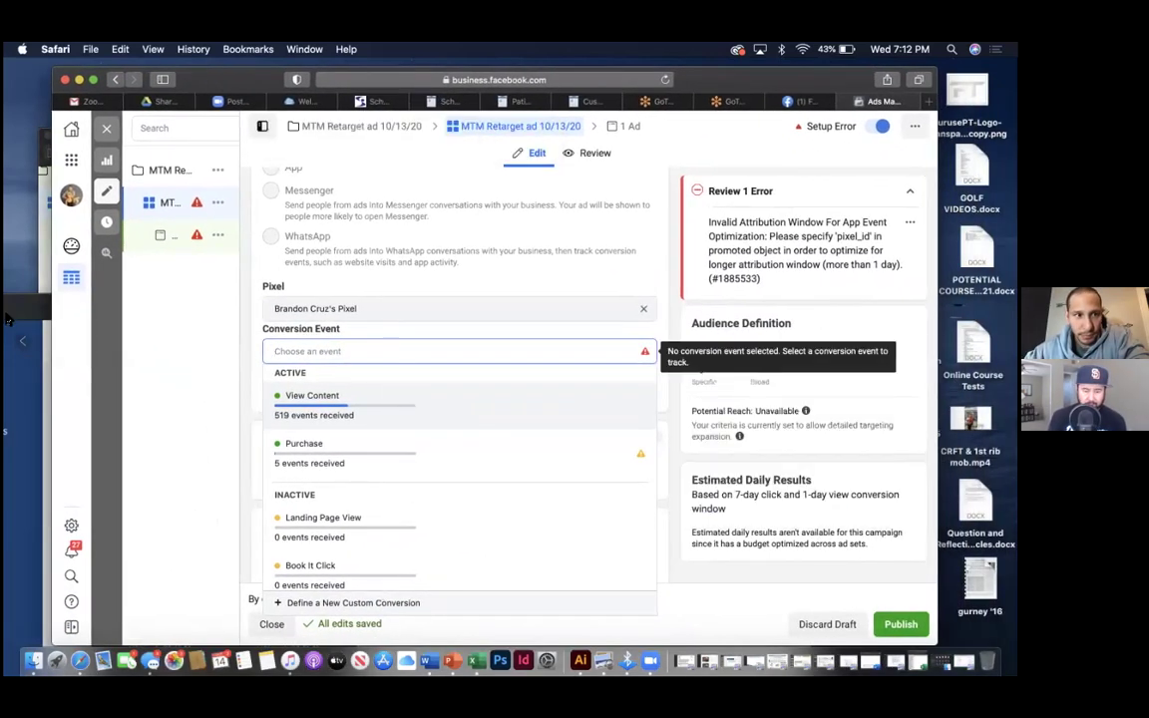
- Switch to Kartra and show the pages belonging to the Manual Therapy Membership site
click(38, 346)
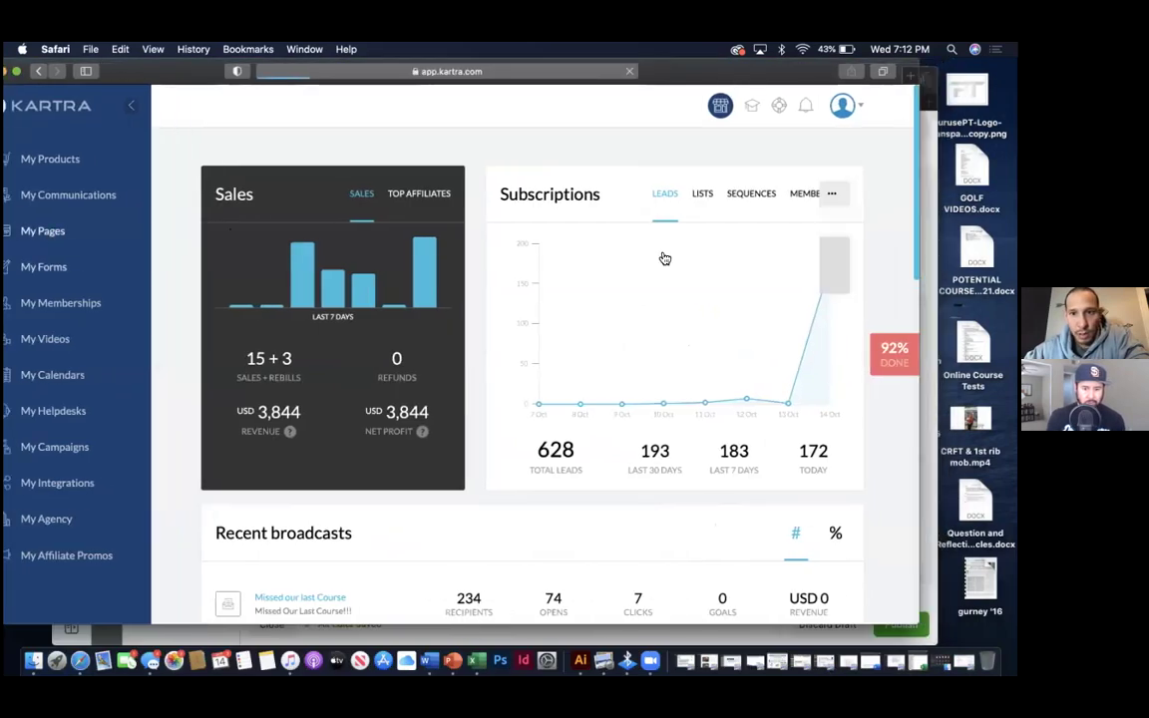
scroll(714, 365, down, 5)
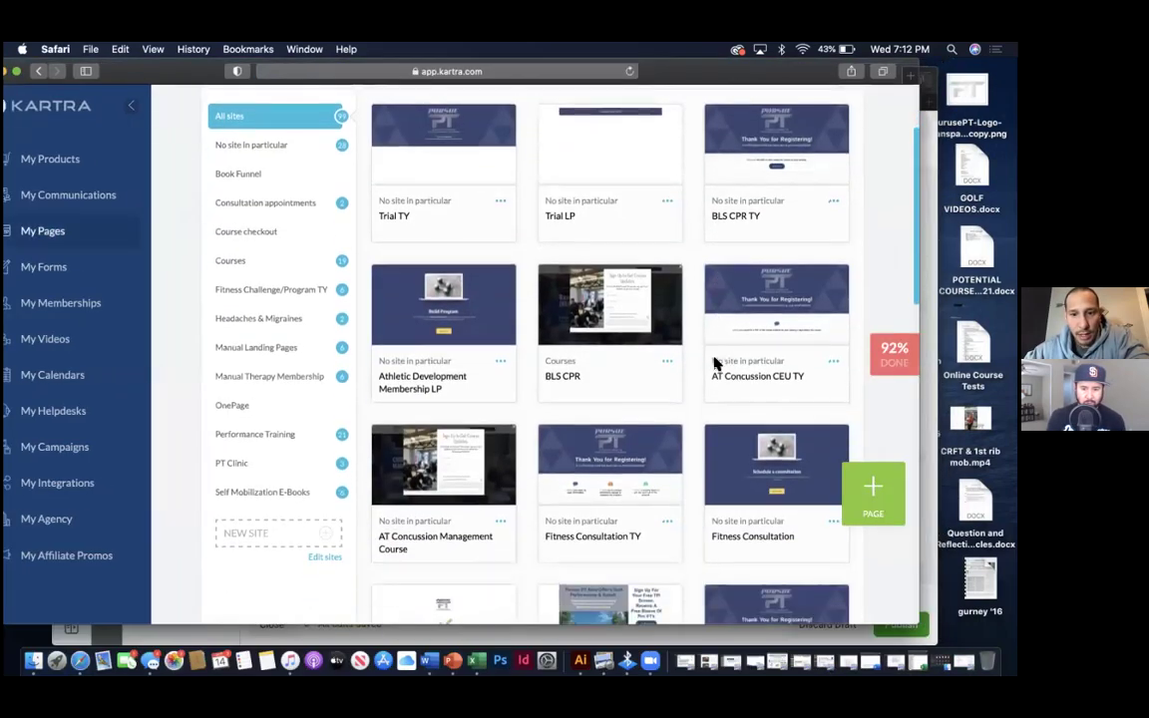
click(304, 202)
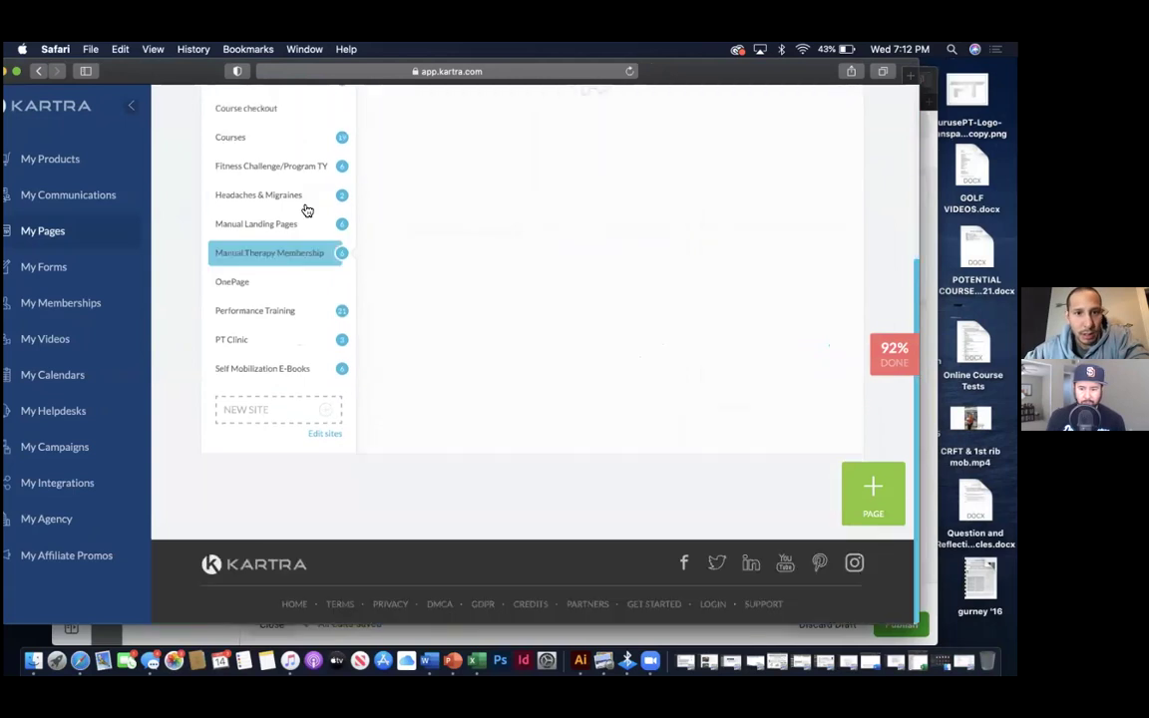
- View the code and link publishing choices for the Warm MTM page, and close them
click(666, 223)
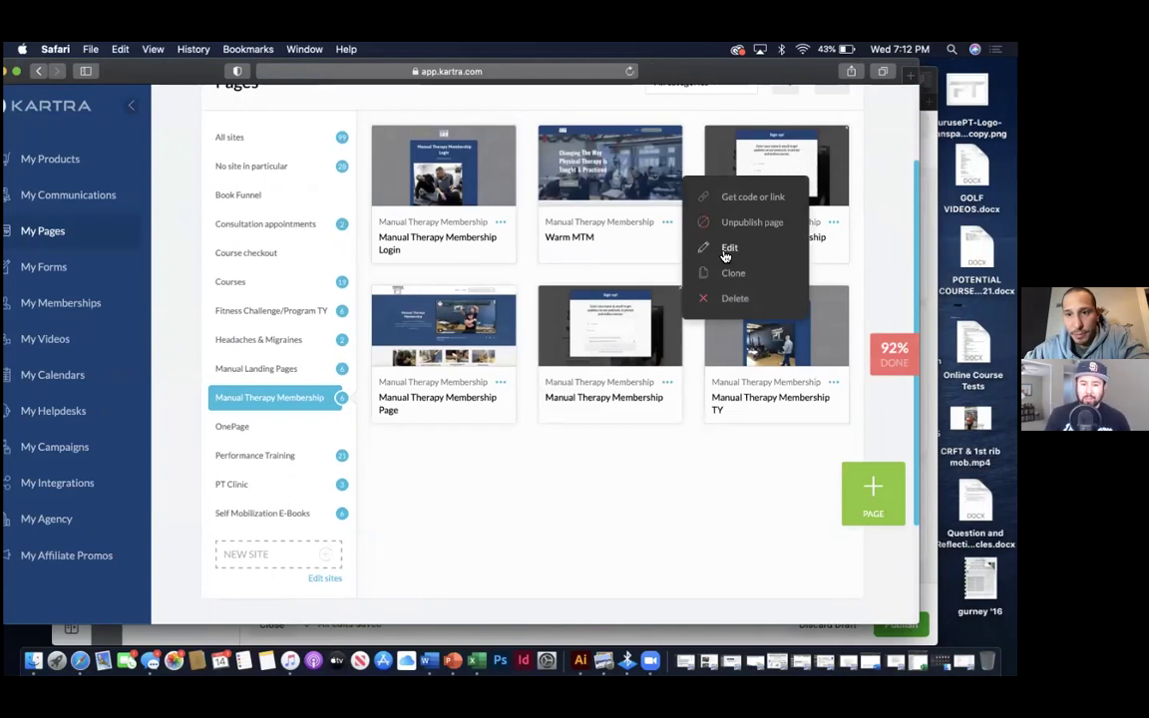
click(755, 196)
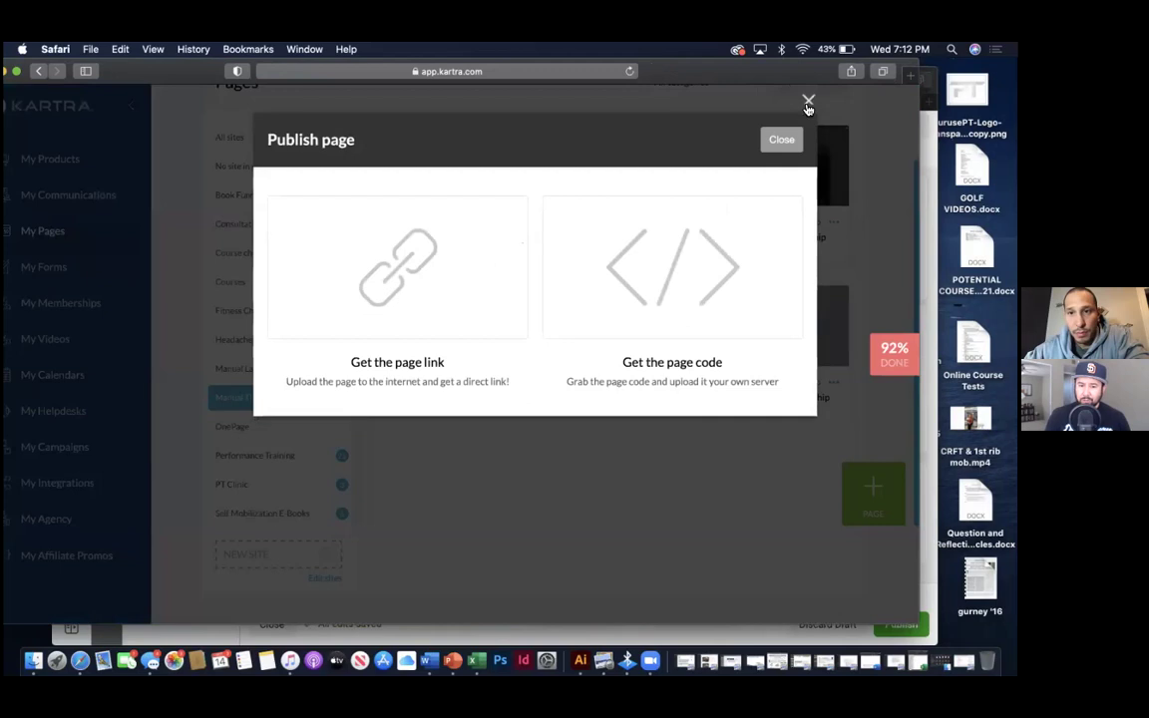
click(808, 103)
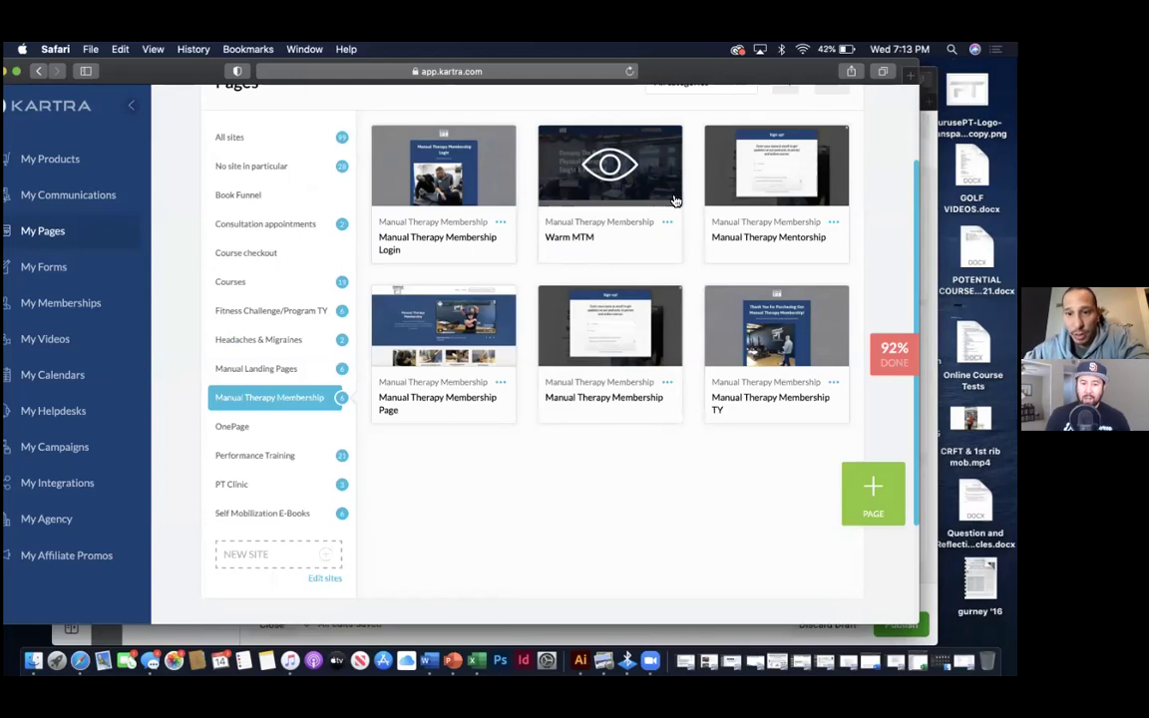
- Get the direct link to the Manual Therapy Membership TY page and return to the list of pages
click(833, 383)
click(744, 356)
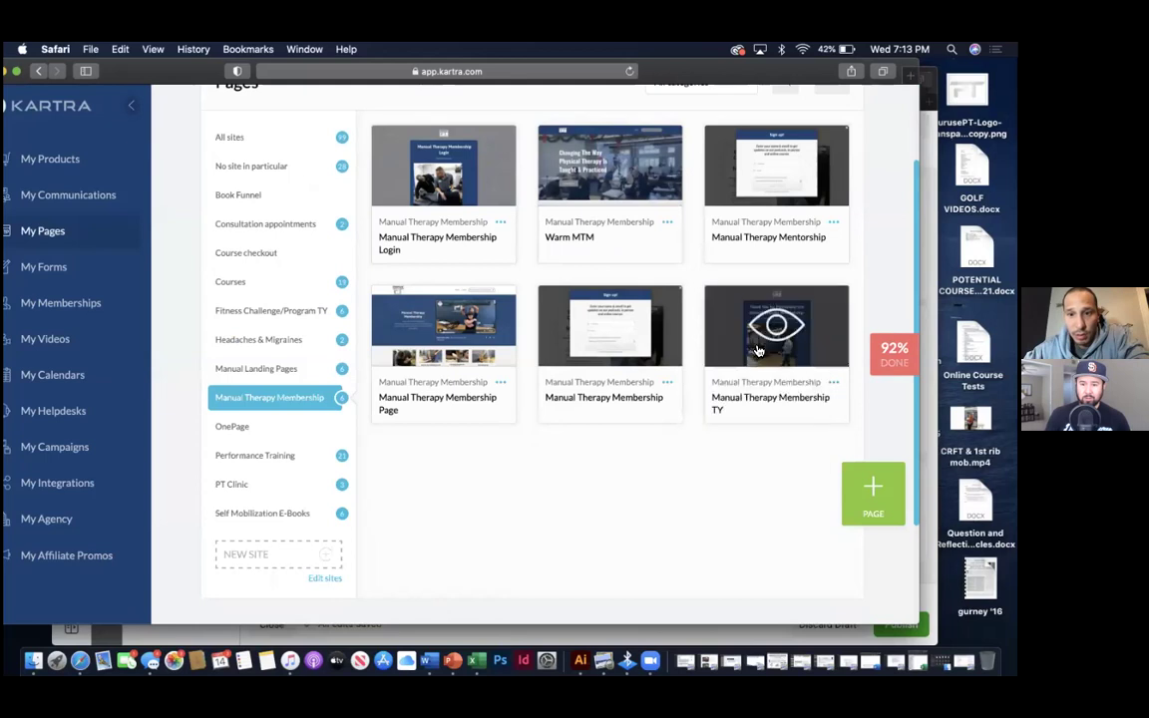
click(411, 278)
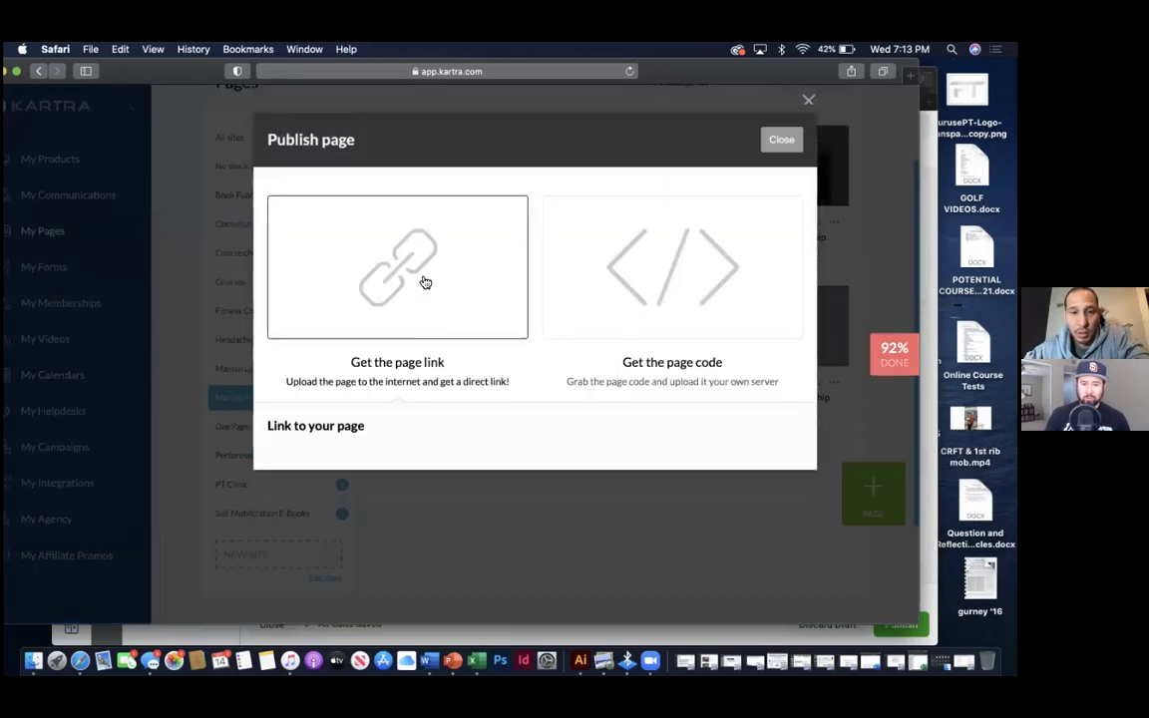
click(423, 462)
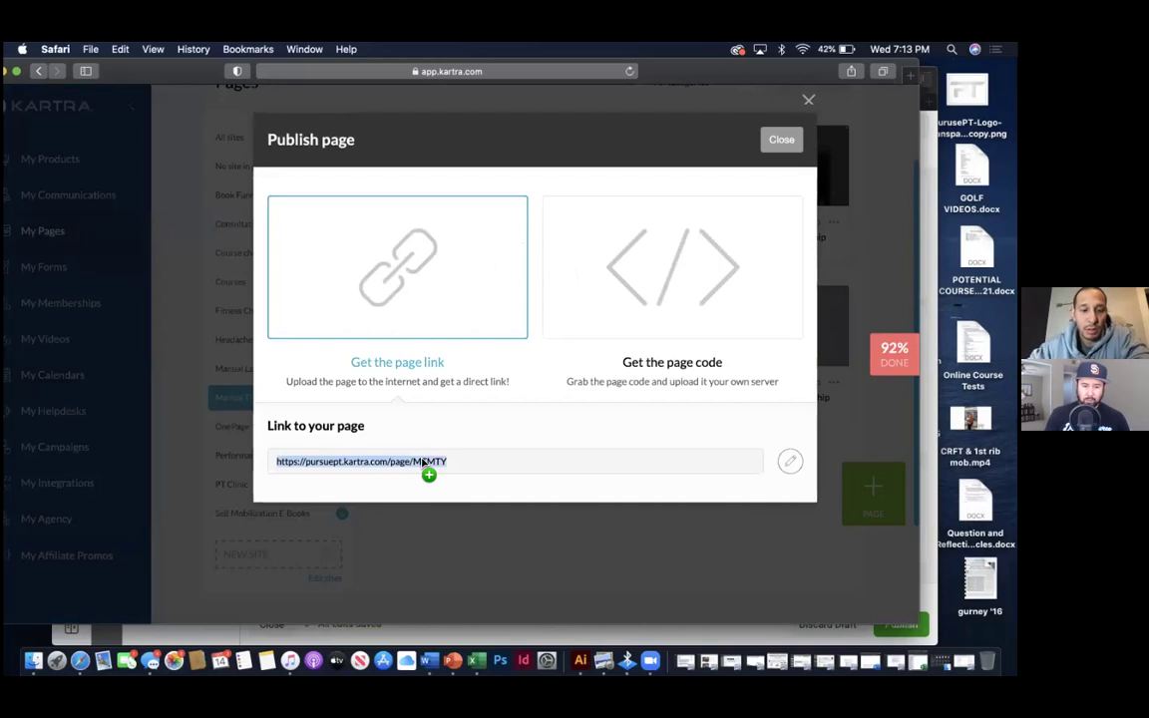
click(808, 101)
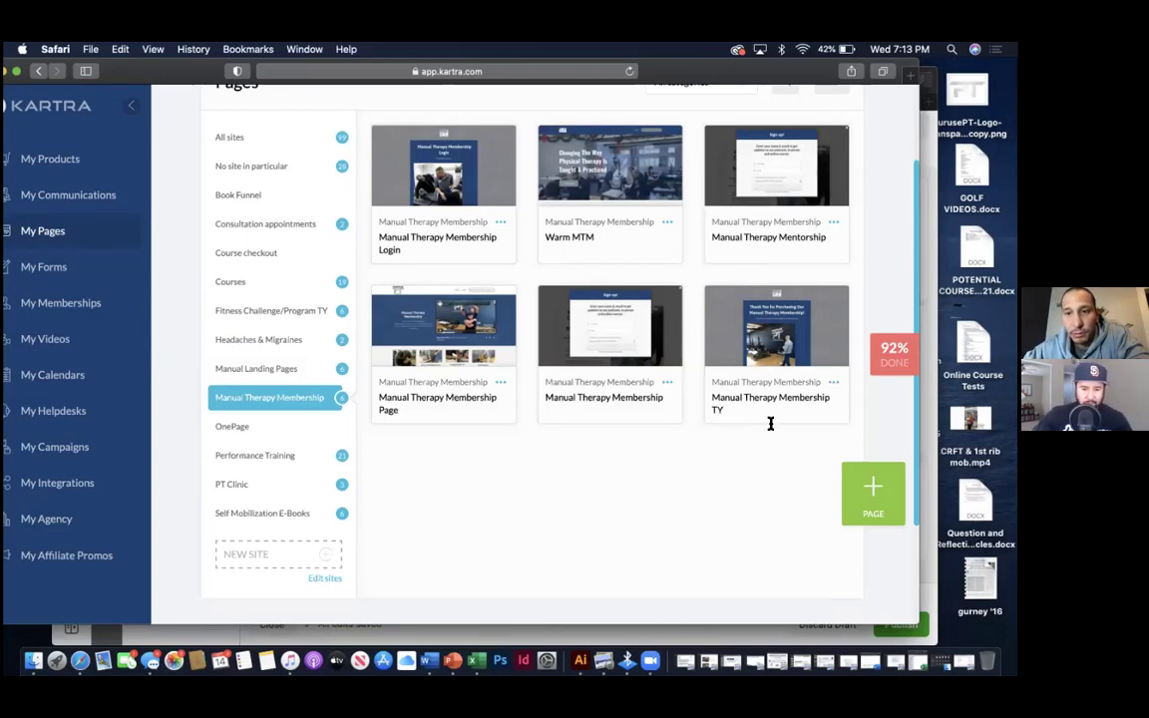
click(831, 383)
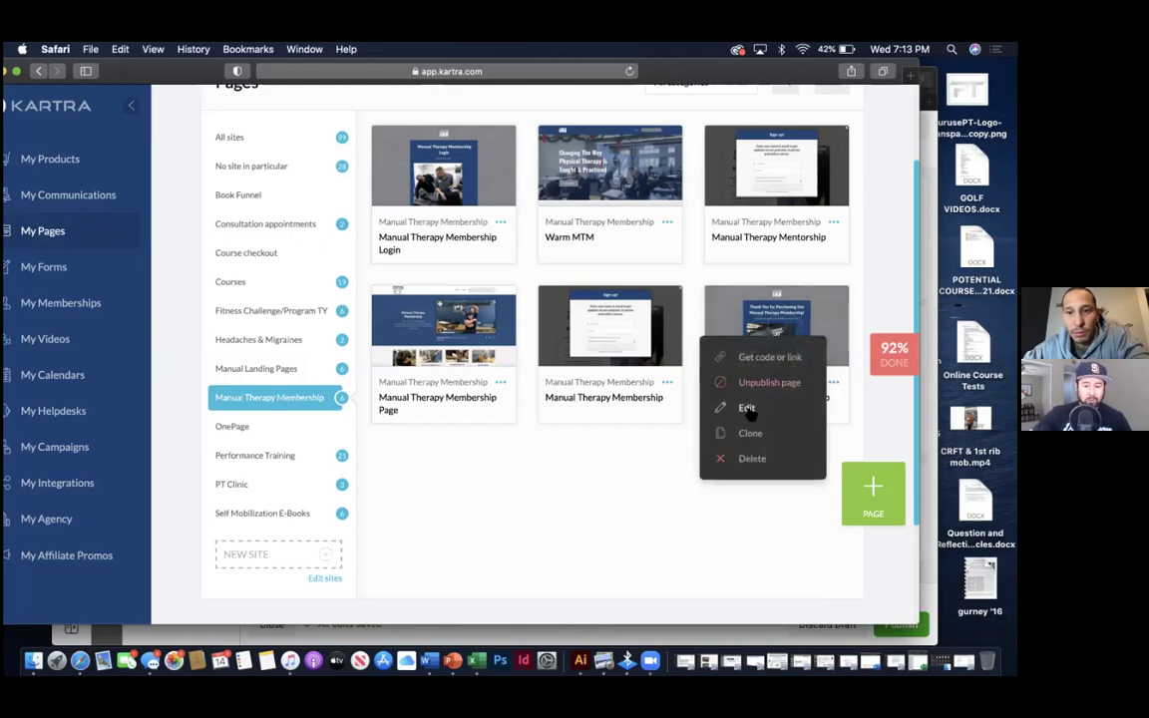
click(734, 514)
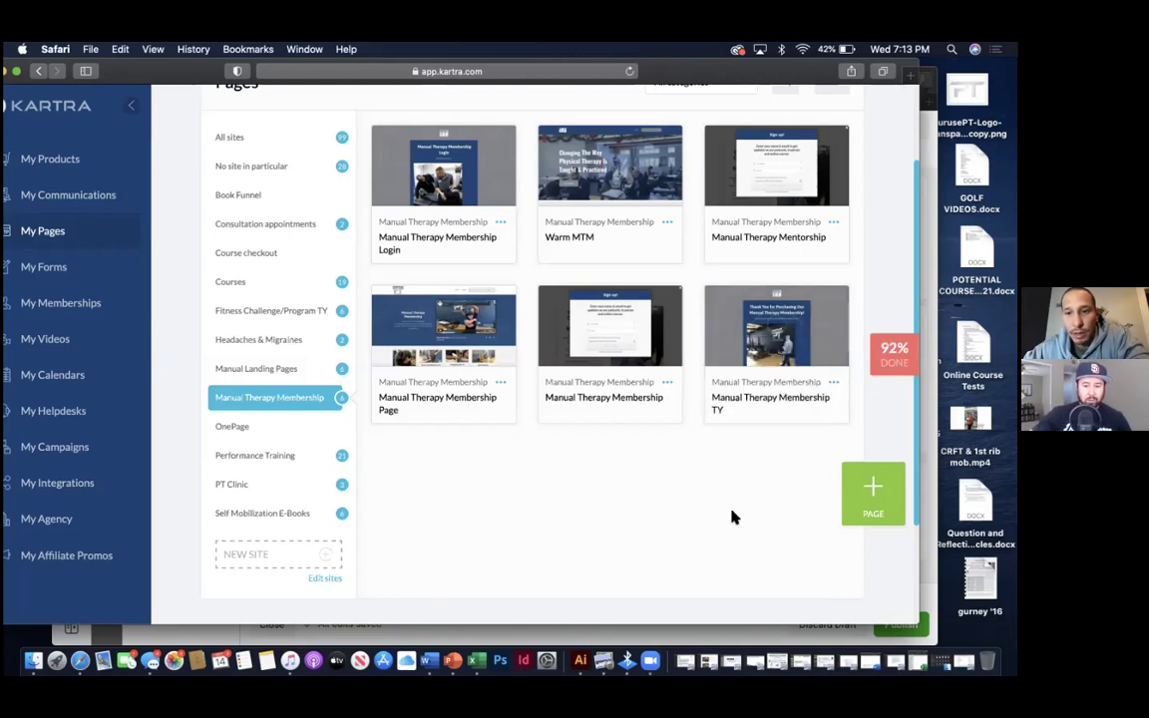
- Open the Manual Therapy Membership TY page in the page editor, look over its contents, and return to the pages list
click(831, 382)
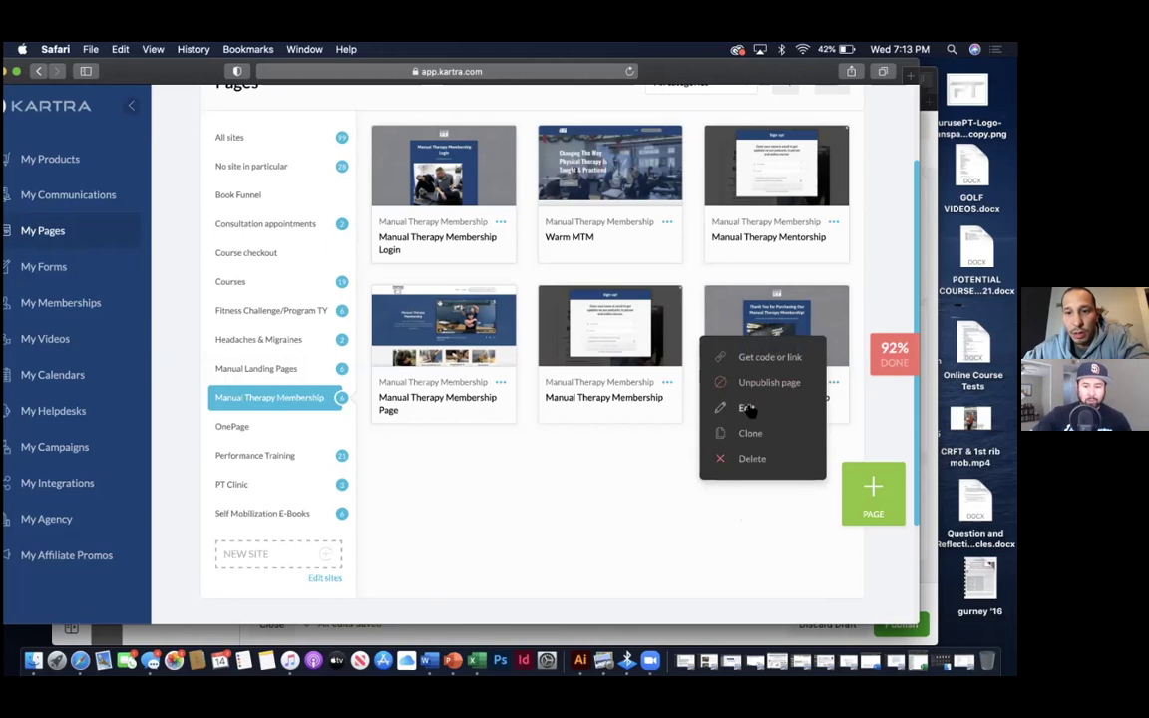
click(749, 409)
click(663, 140)
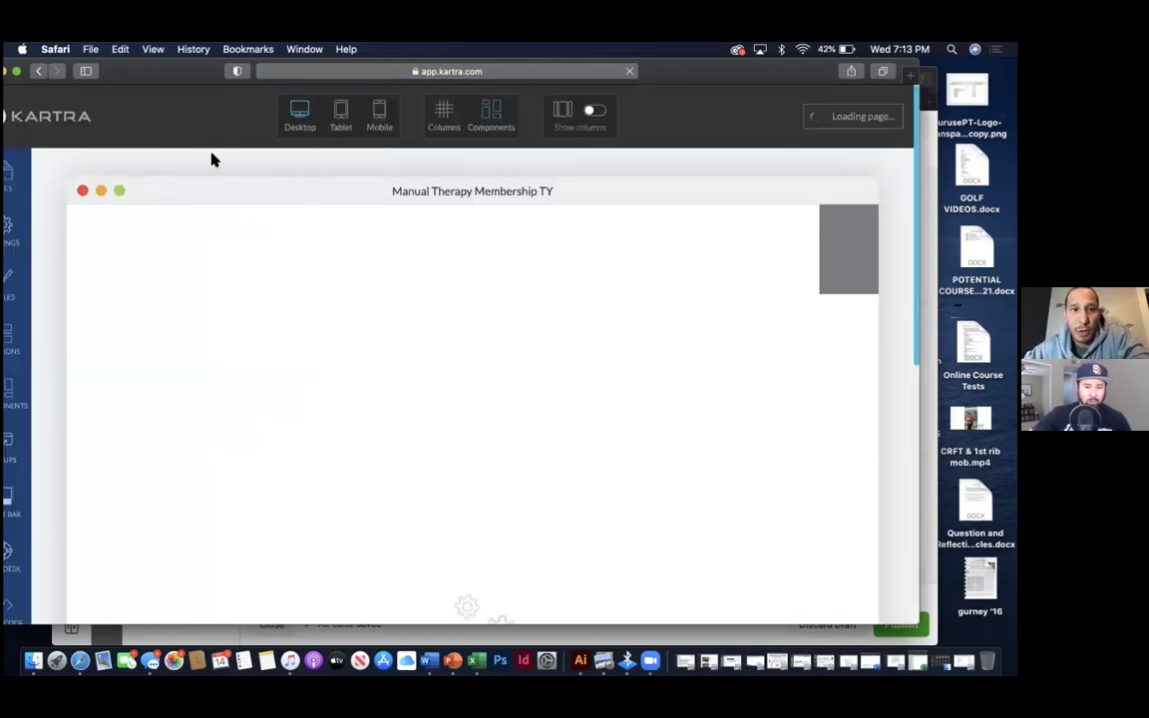
scroll(223, 319, down, 2)
scroll(223, 320, down, 3)
scroll(223, 320, up, 5)
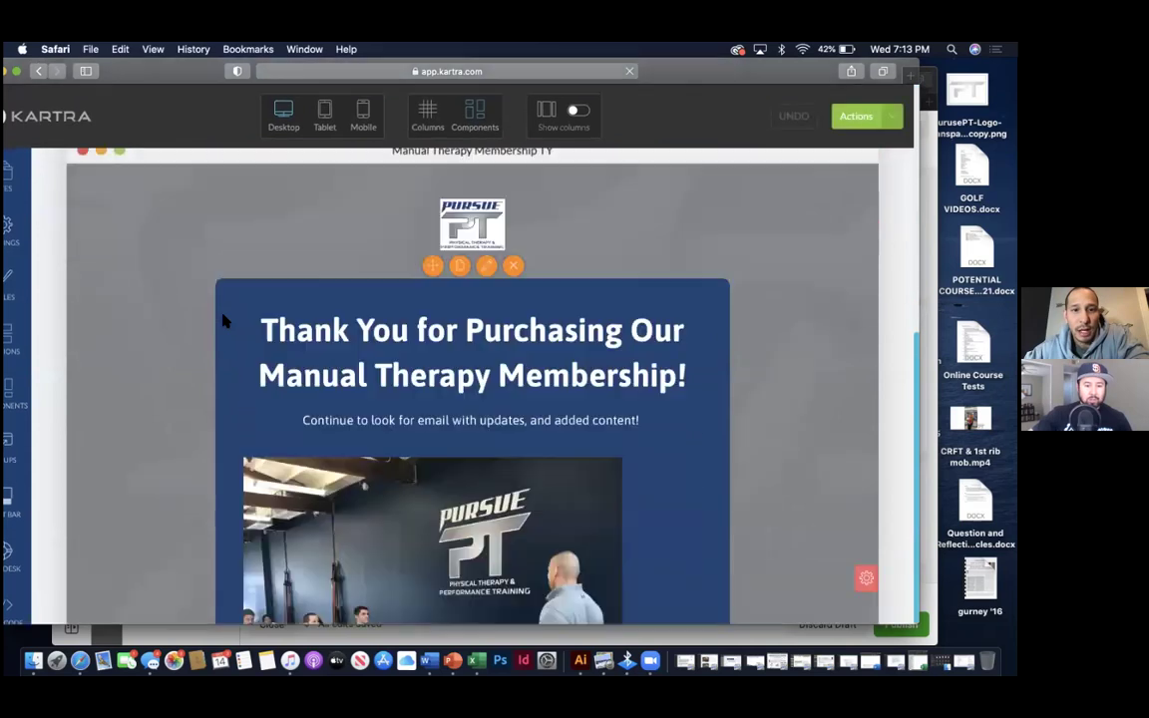
click(39, 71)
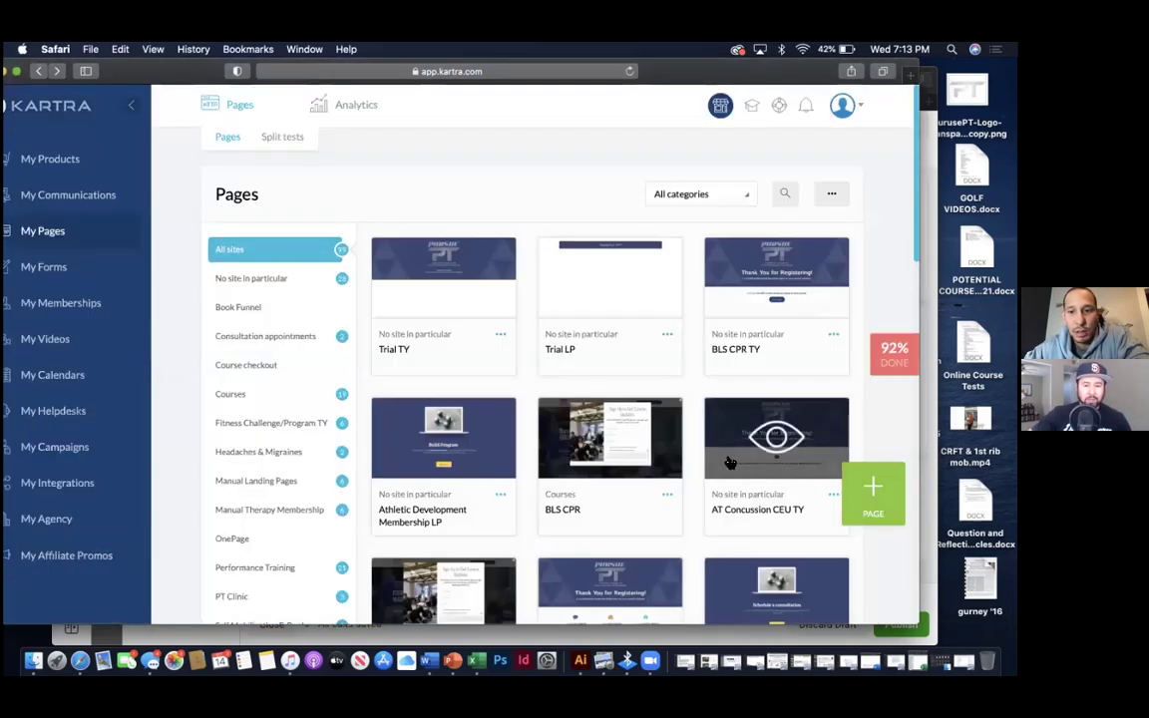
- Show the Manual Therapy Membership site's pages, copy the direct link to the TY page, and close the publishing window
click(291, 509)
scroll(503, 454, down, 3)
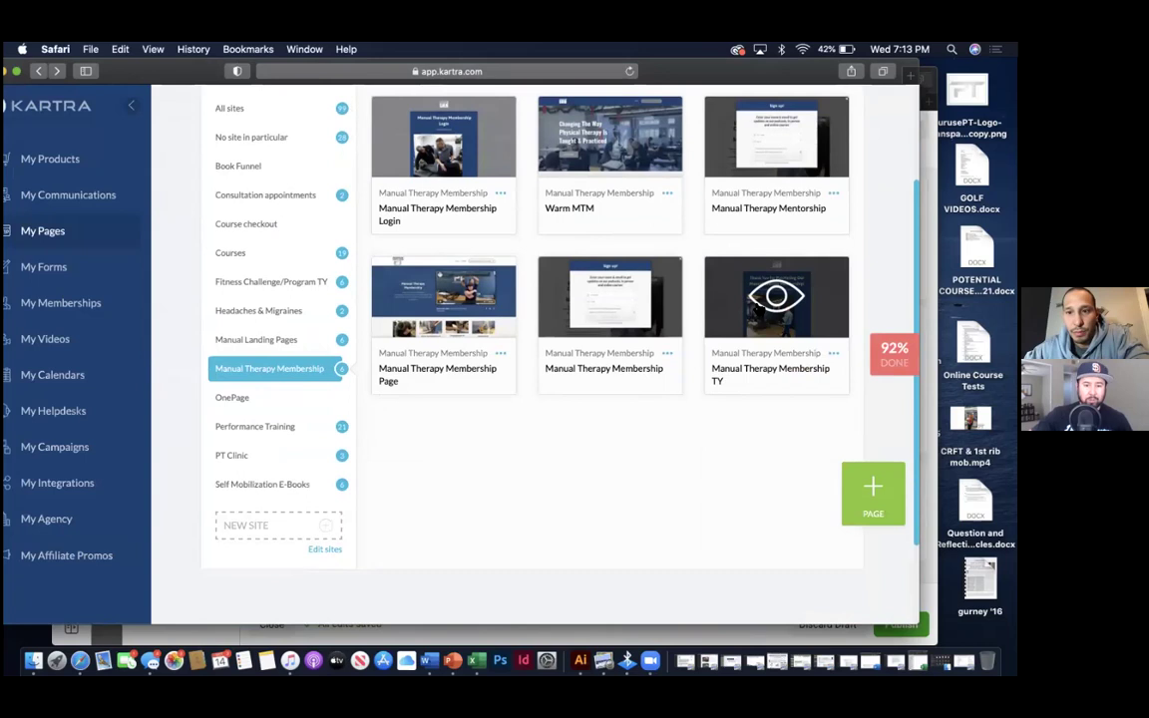
click(831, 355)
click(768, 325)
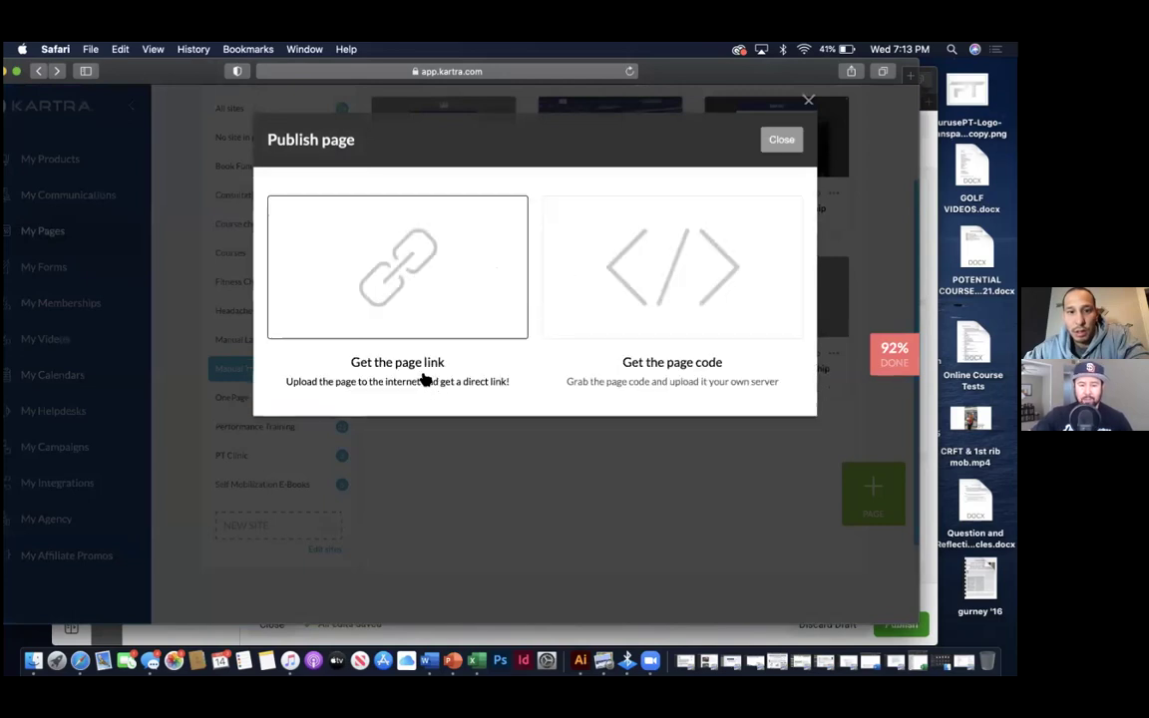
triple_click(416, 463)
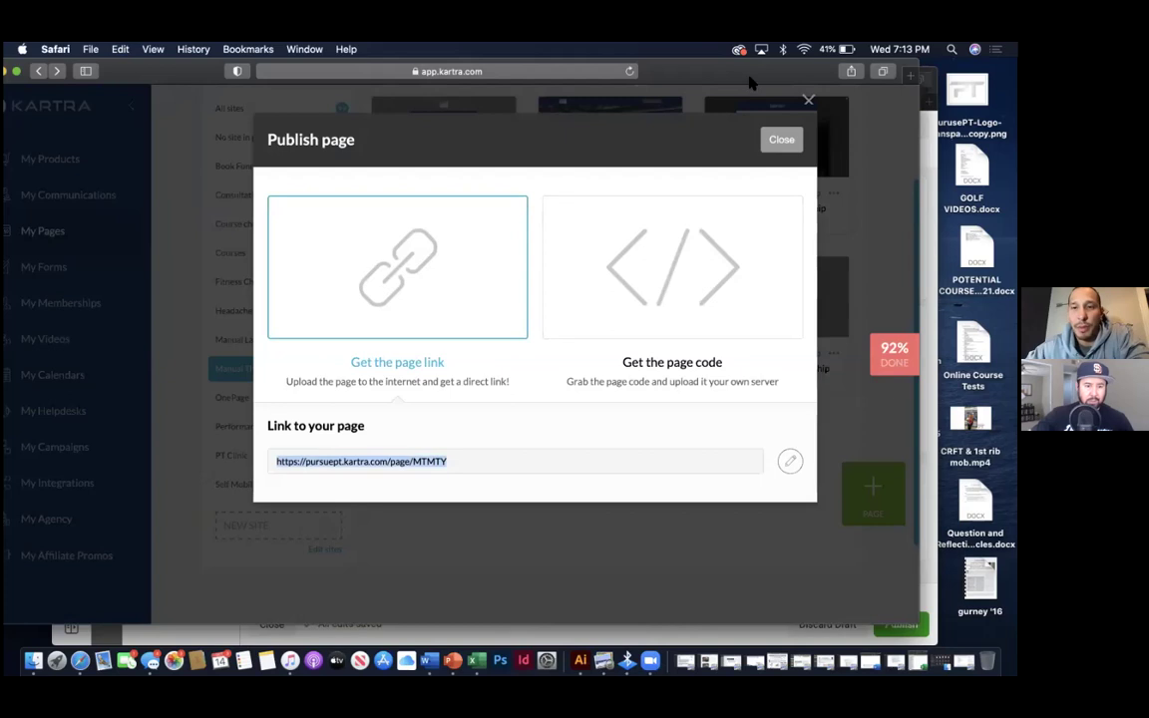
click(807, 100)
- Open the copied thank-you page link, pursuept.kartra.com/page/MTMTY, in a new browser tab
drag(733, 76, 658, 132)
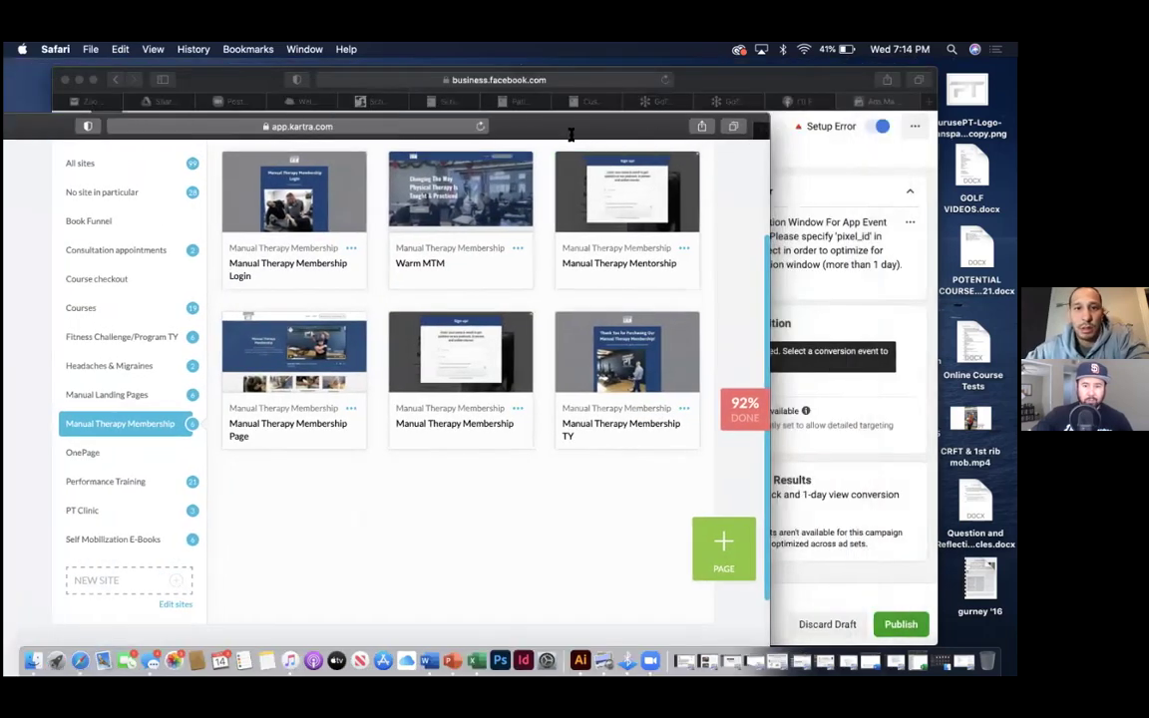
key(super+t)
text(pursuept.kartra.com)
key(Return)
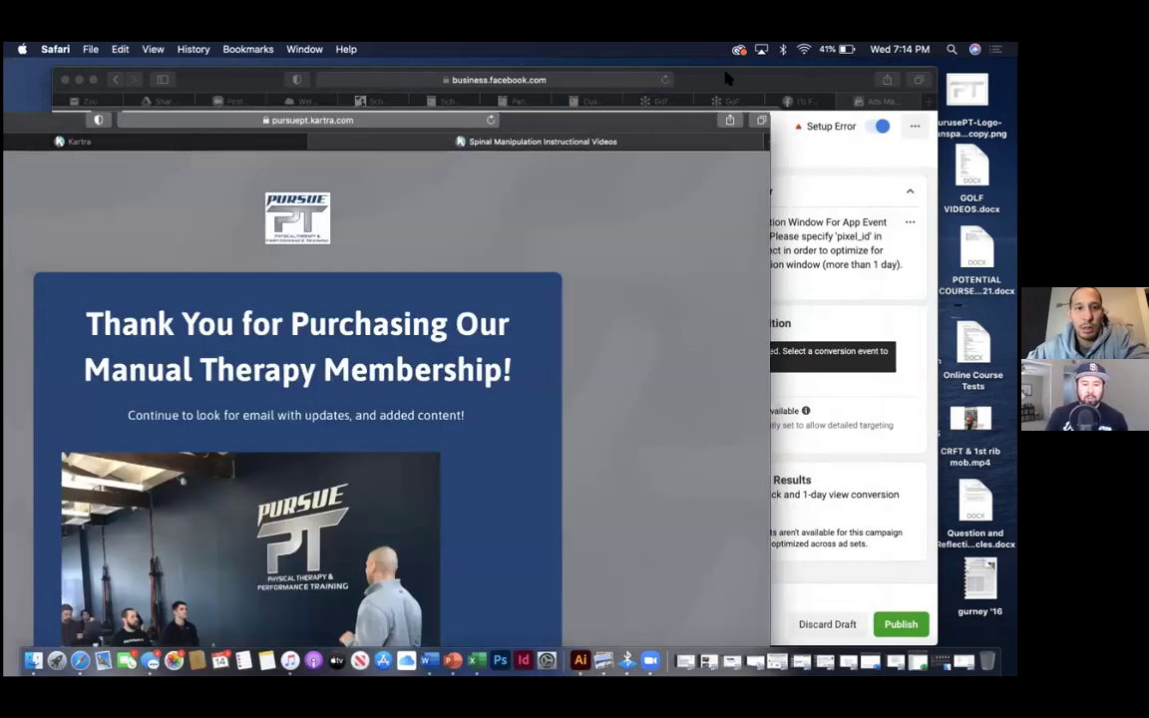
- Reposition the browser window so that the whole thank-you page window fits on the desktop
double_click(639, 126)
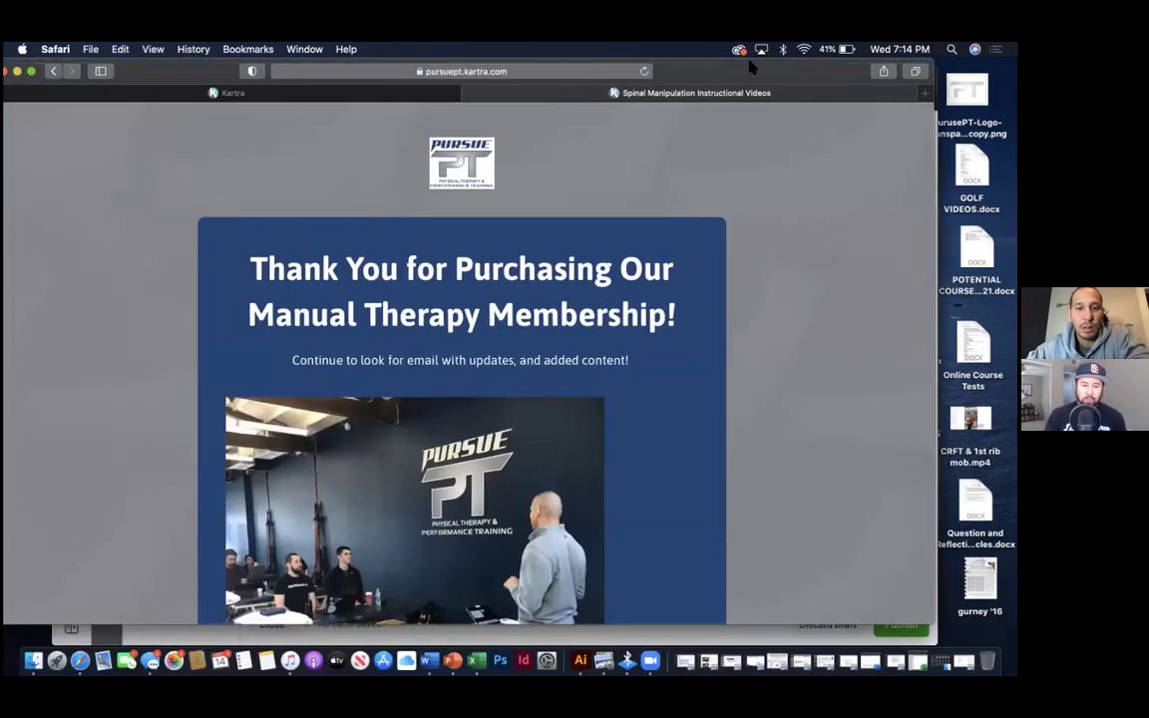
drag(688, 68, 717, 61)
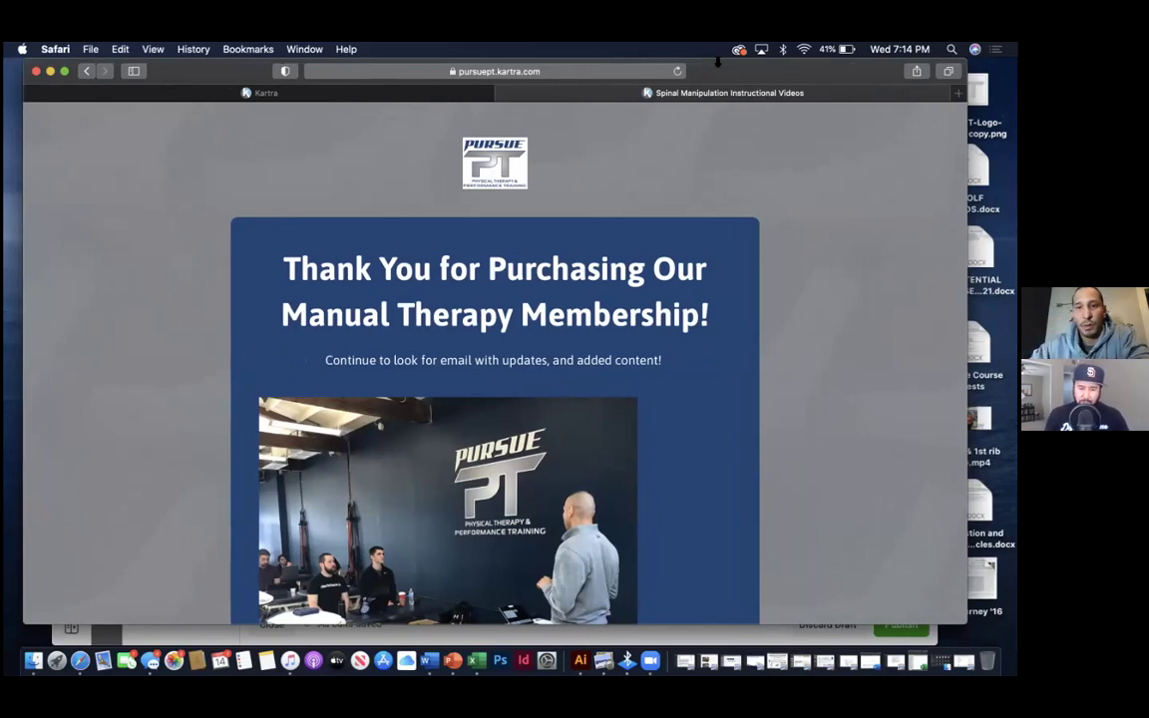
drag(646, 62, 646, 68)
drag(717, 65, 525, 195)
double_click(525, 194)
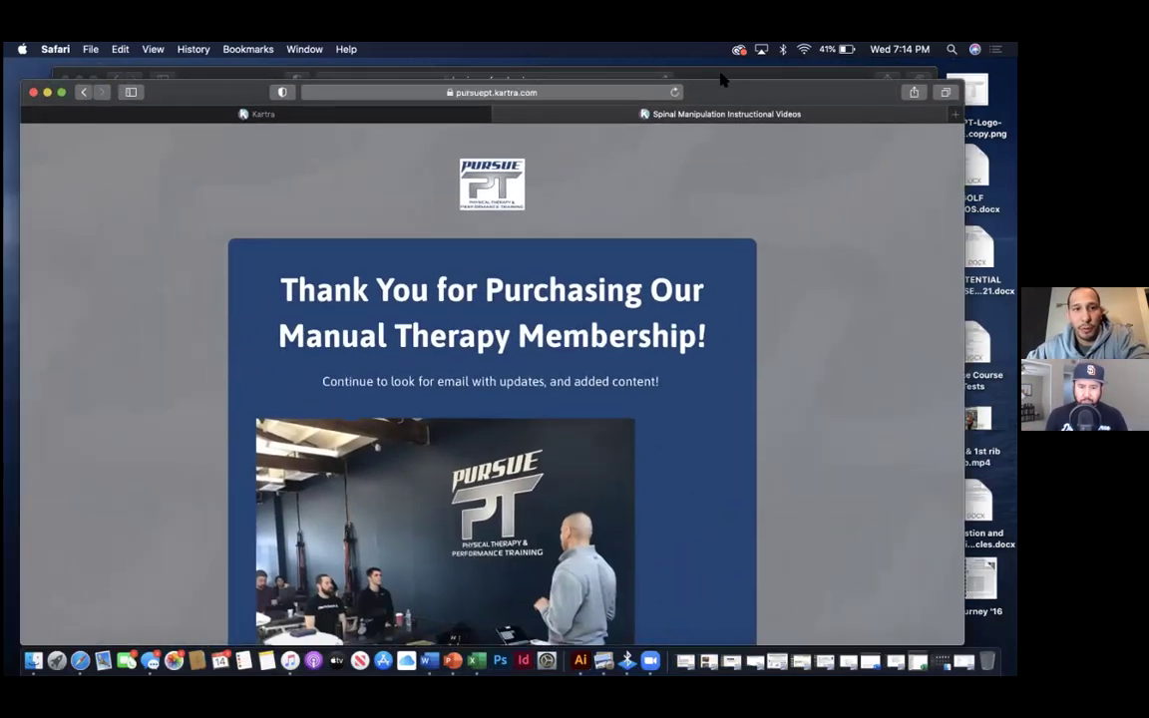
- Return to the Kartra tab, preview the Manual Therapy Membership Page from its start to its membership description, and leave the preview
click(449, 113)
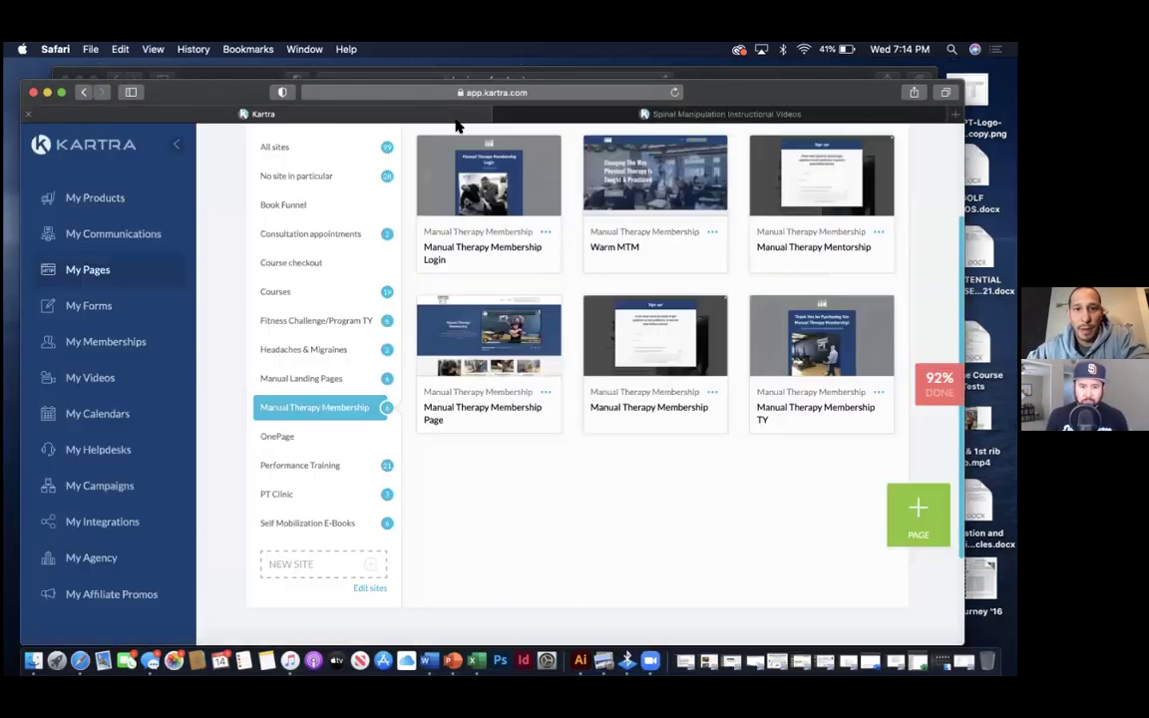
click(546, 393)
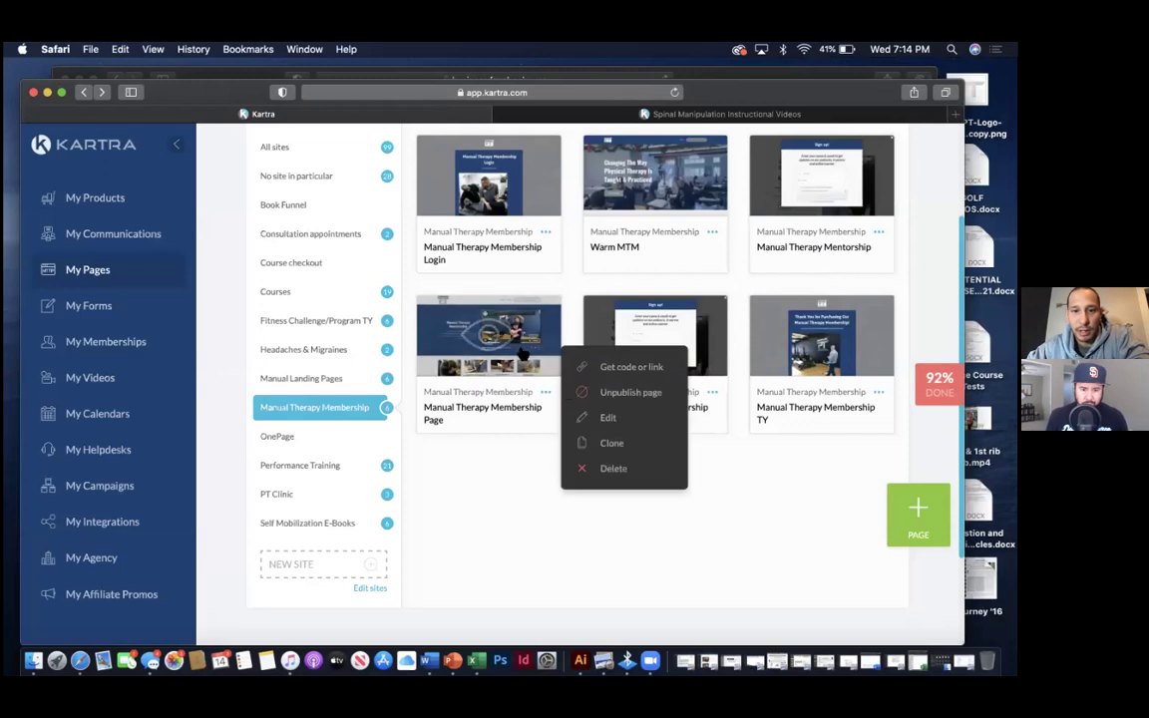
click(518, 351)
scroll(517, 351, down, 10)
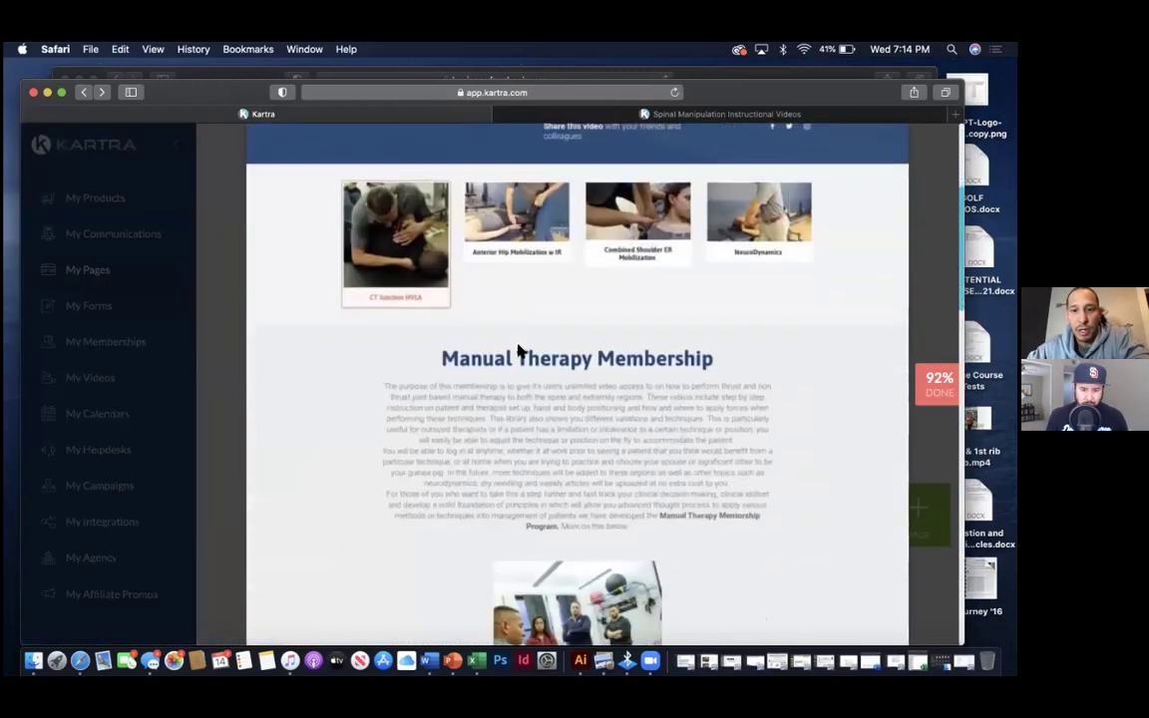
scroll(518, 351, up, 10)
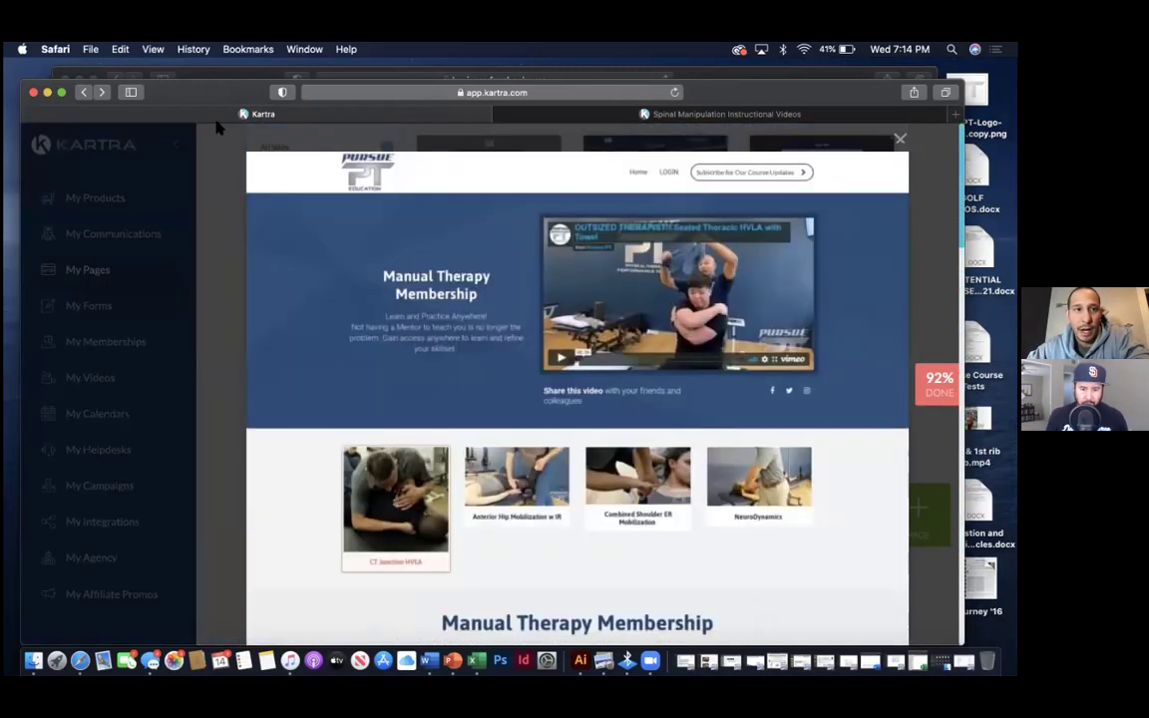
click(81, 92)
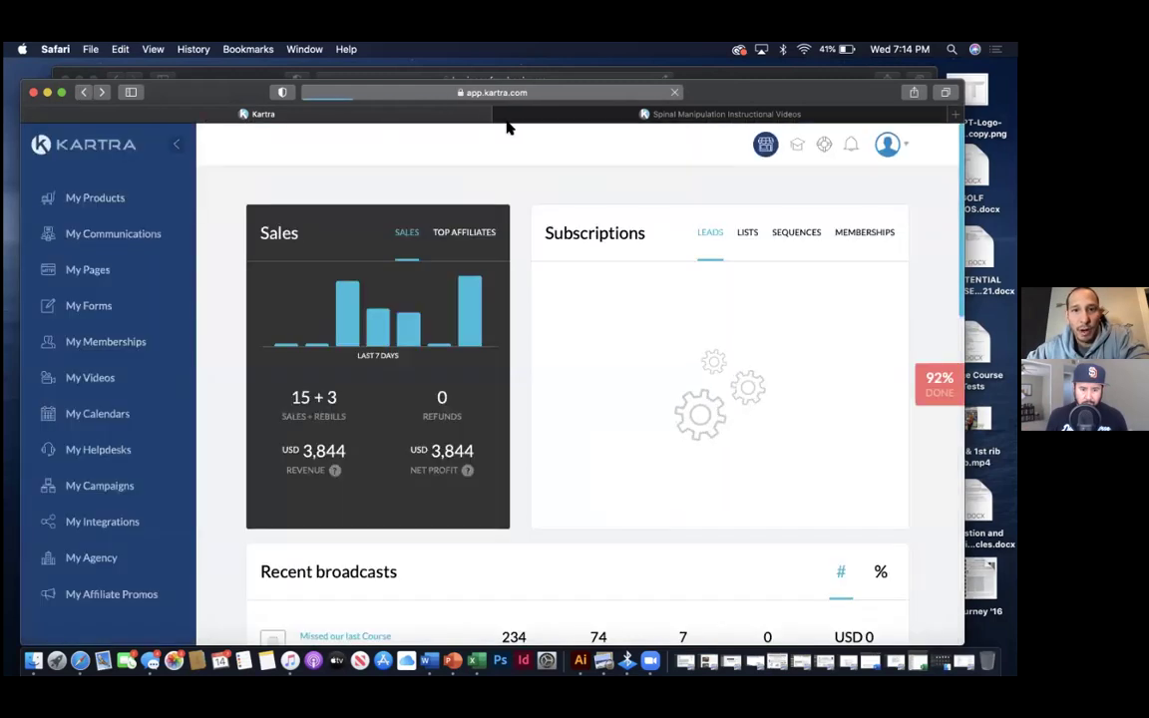
- Reopen the Kartra pages list and show only the pages of the Manual Therapy Membership site
click(89, 279)
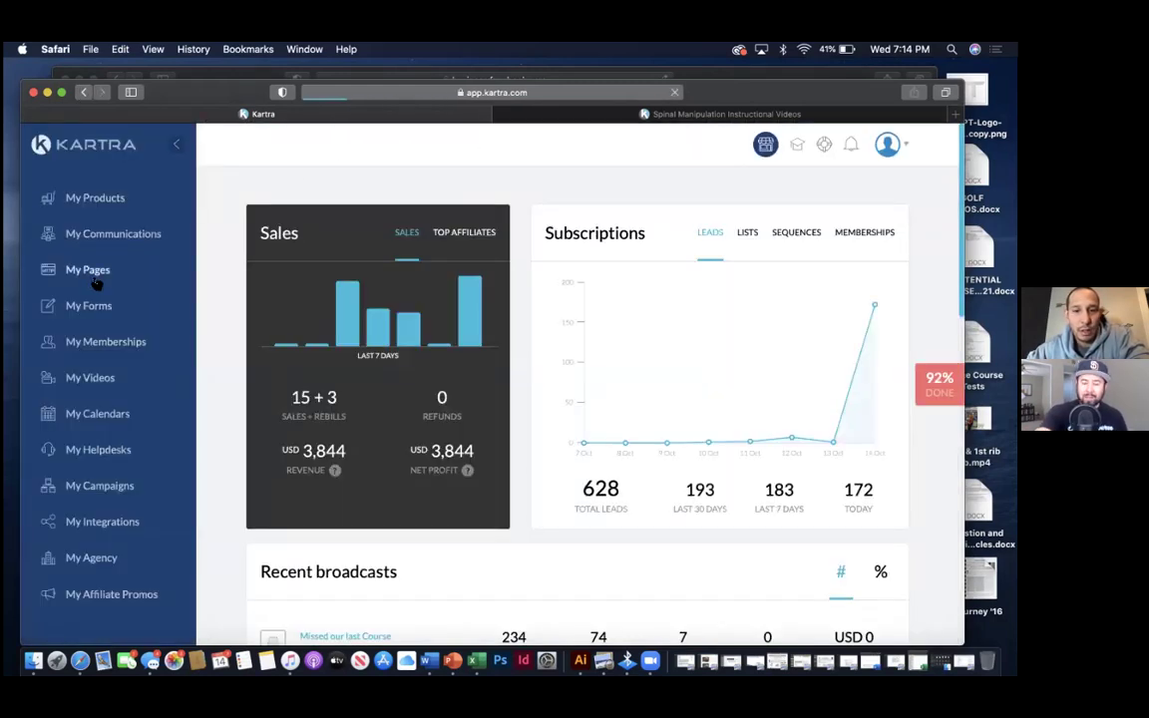
scroll(580, 376, down, 3)
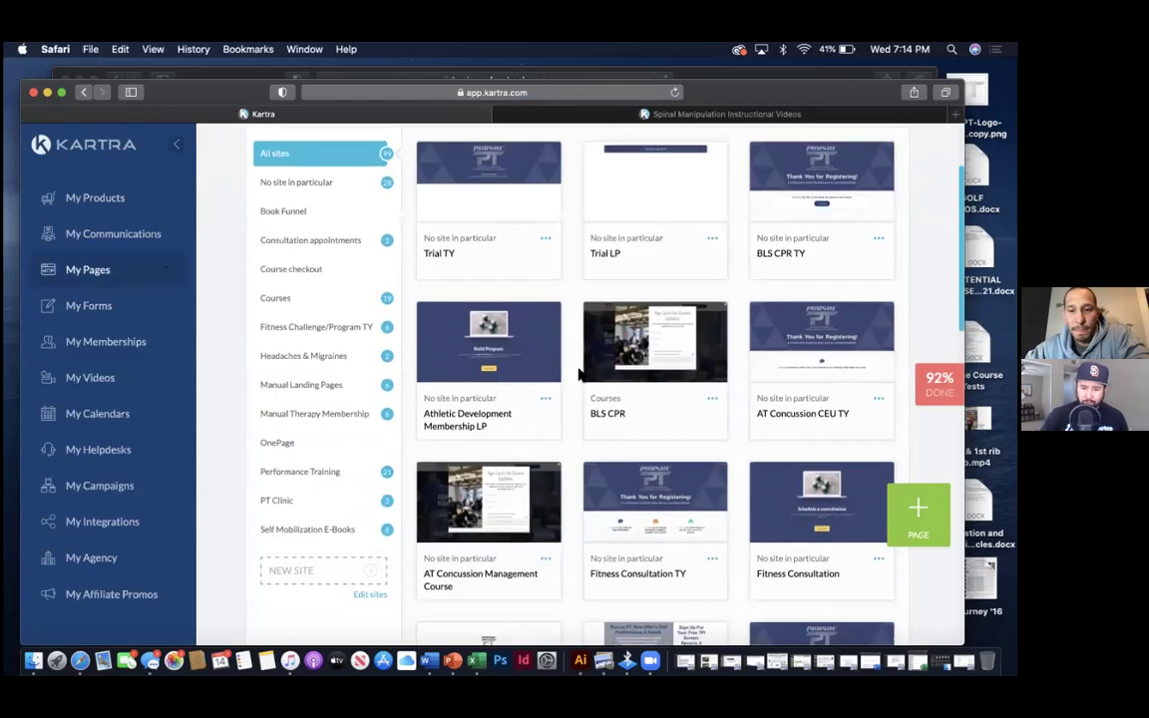
scroll(580, 374, down, 5)
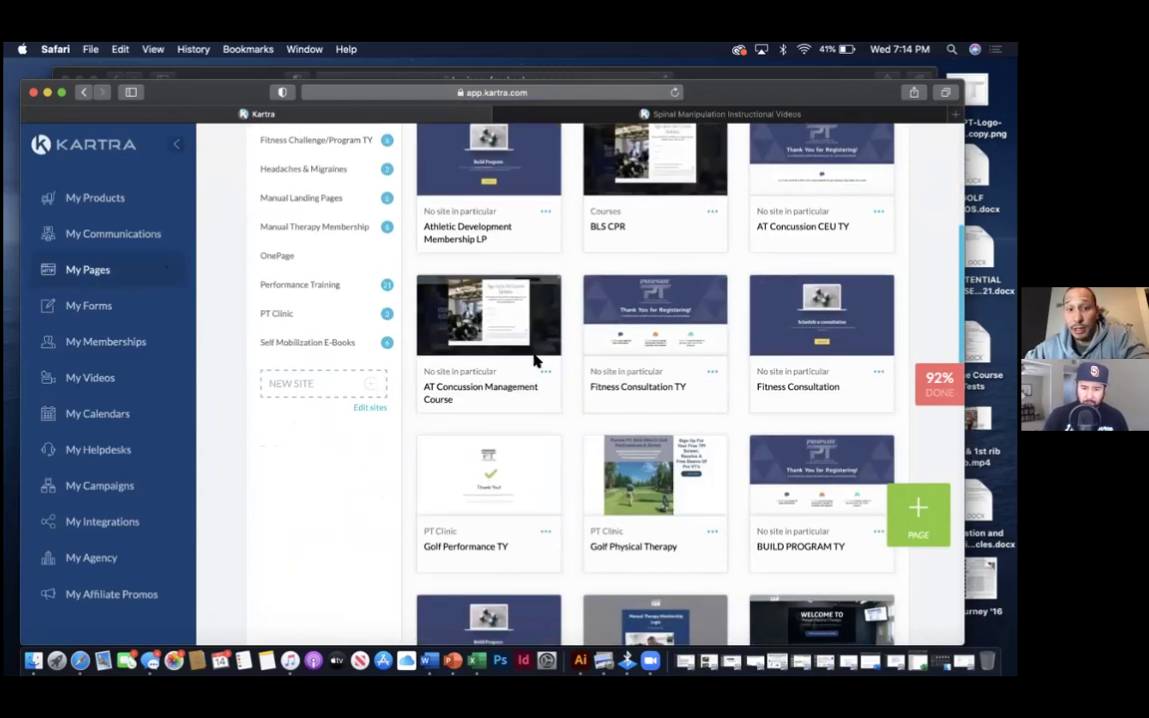
click(318, 228)
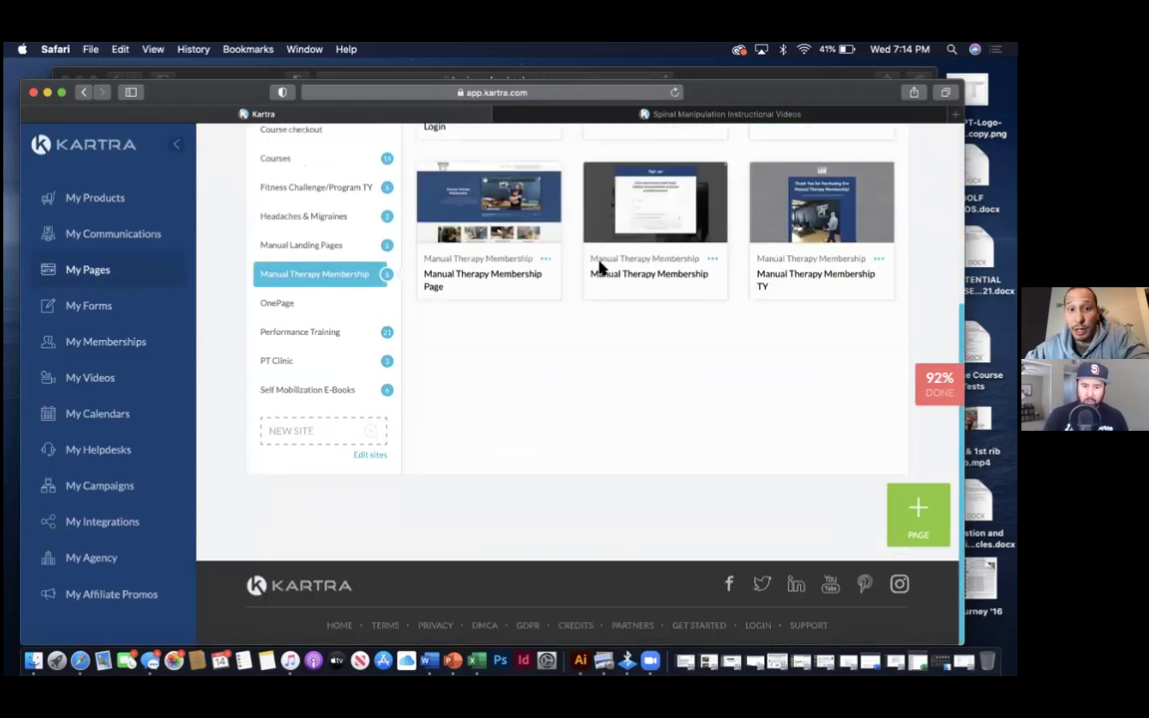
scroll(669, 494, up, 5)
scroll(669, 495, up, 2)
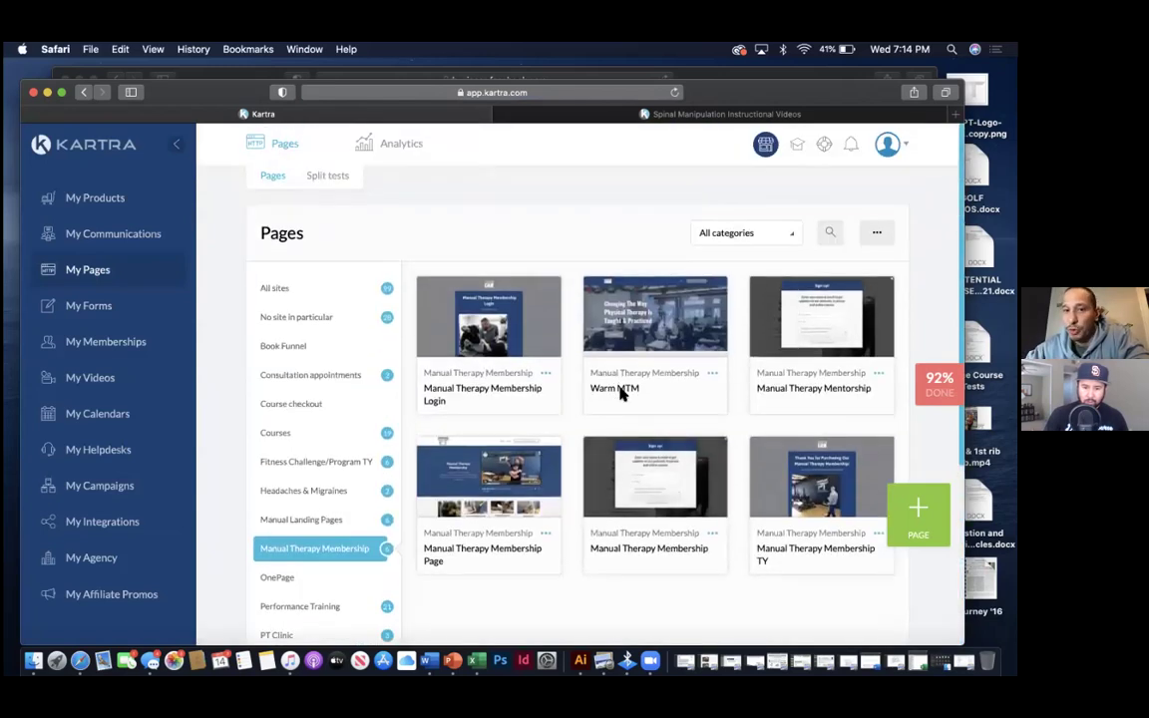
- Preview the Warm MTM page, check its Learn More sections, and leave the preview
click(713, 373)
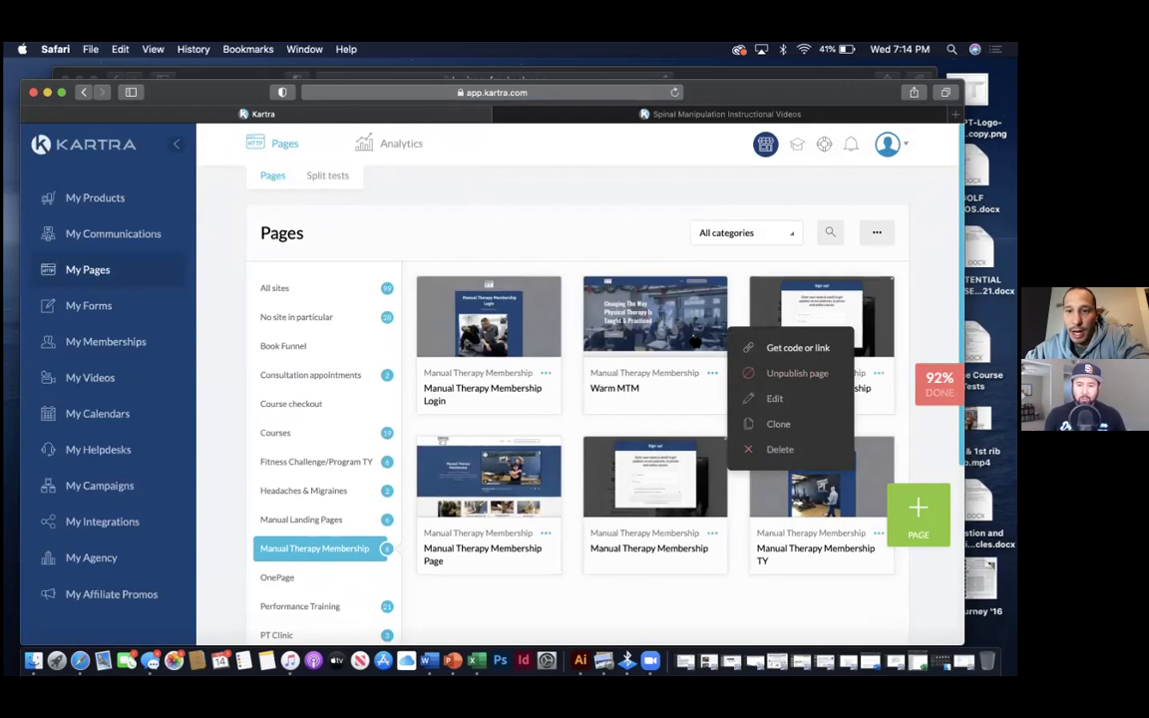
click(613, 307)
scroll(522, 413, down, 4)
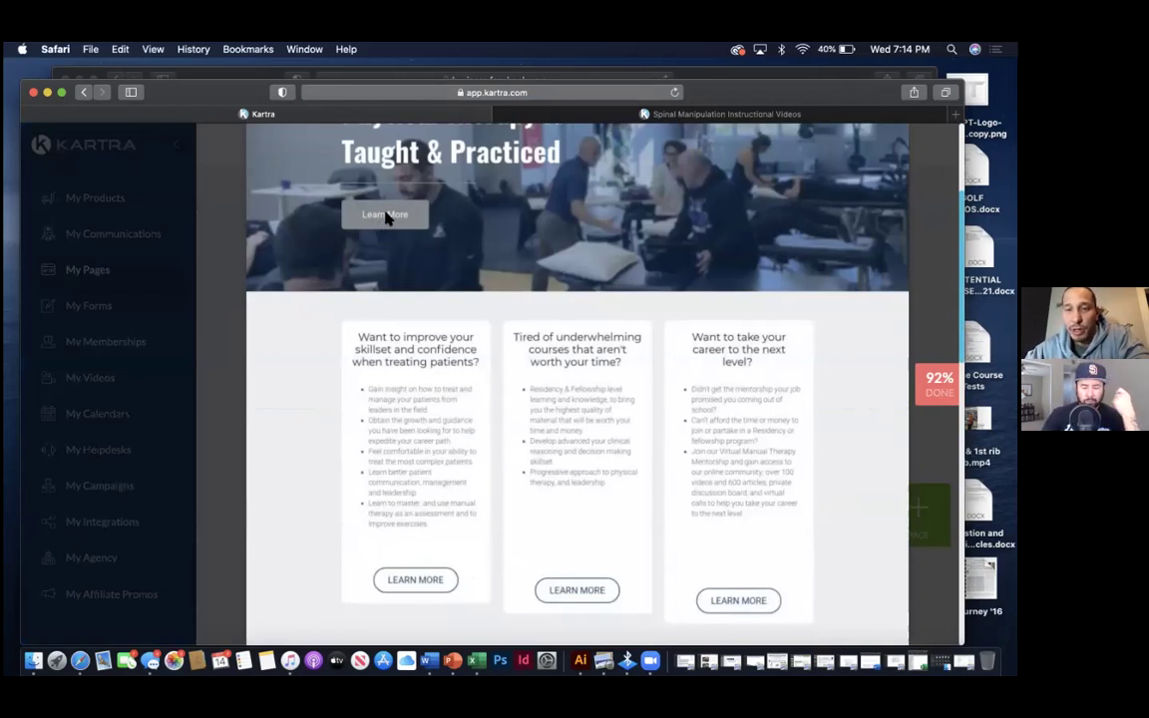
drag(713, 102, 688, 82)
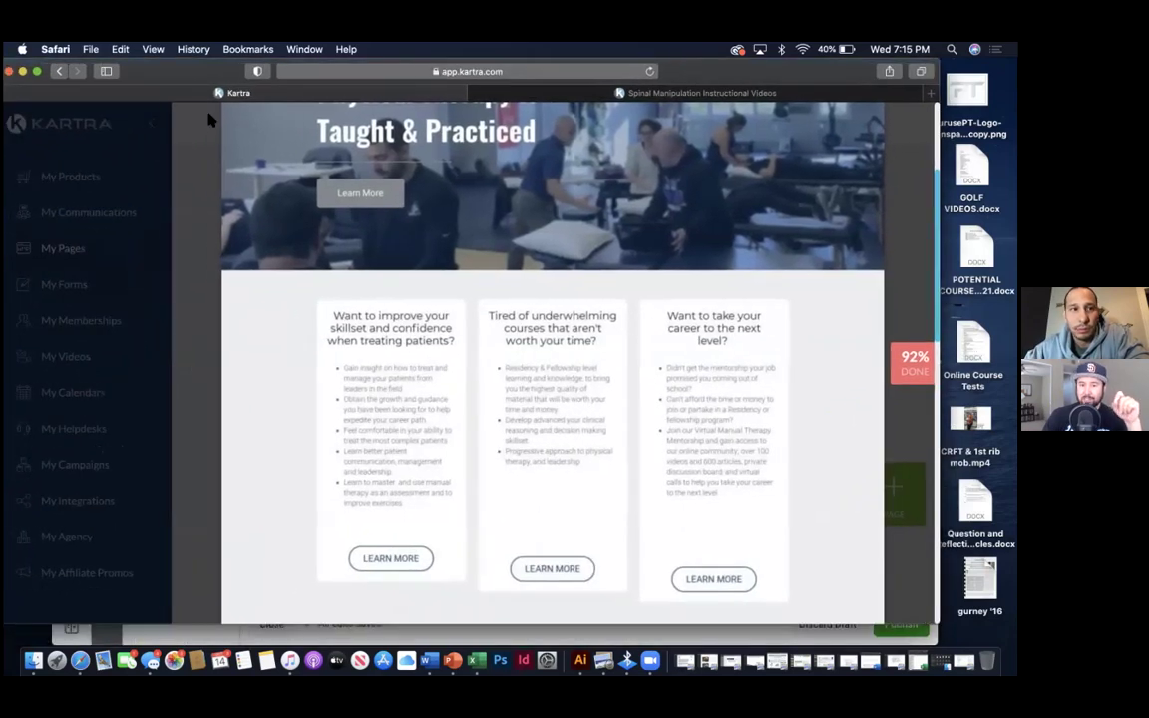
click(59, 71)
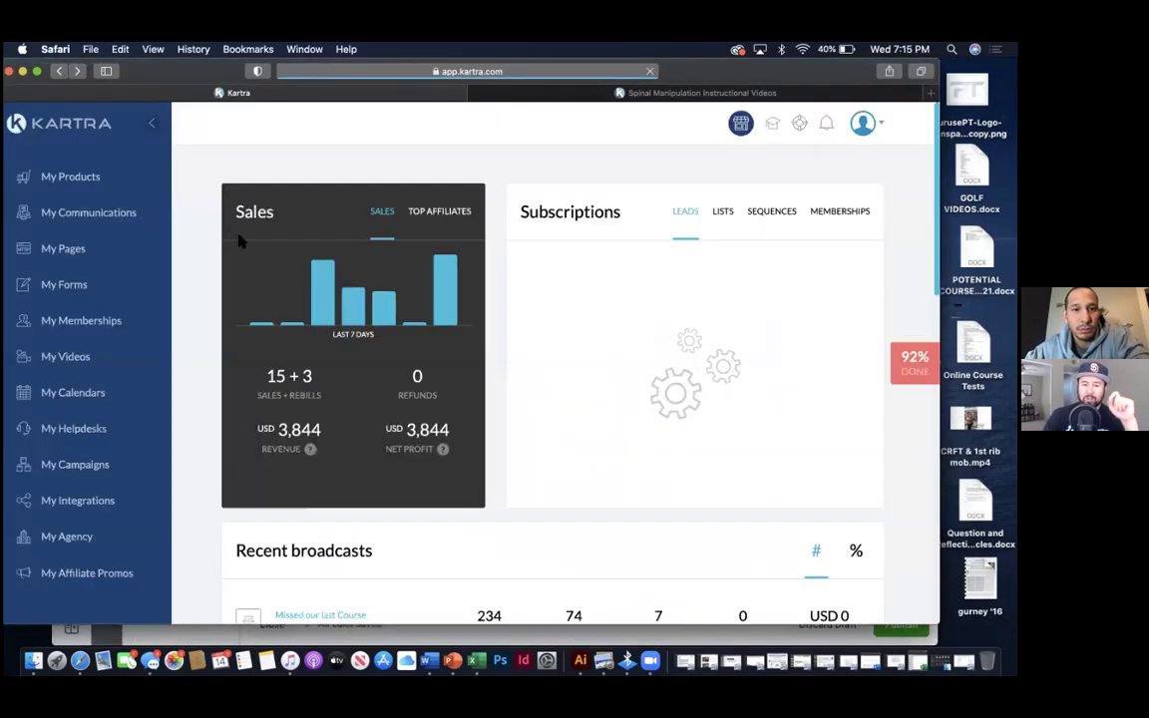
- Go back to the Kartra pages and filter them to the Manual Therapy Membership site
click(77, 321)
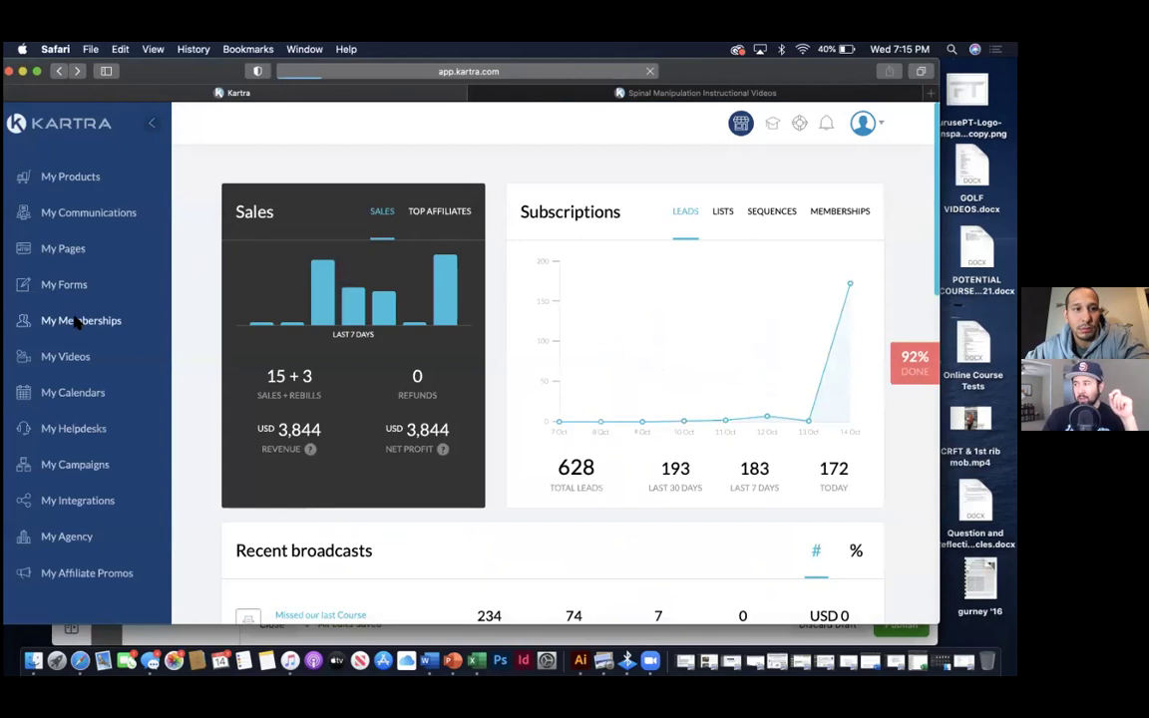
click(68, 287)
click(68, 249)
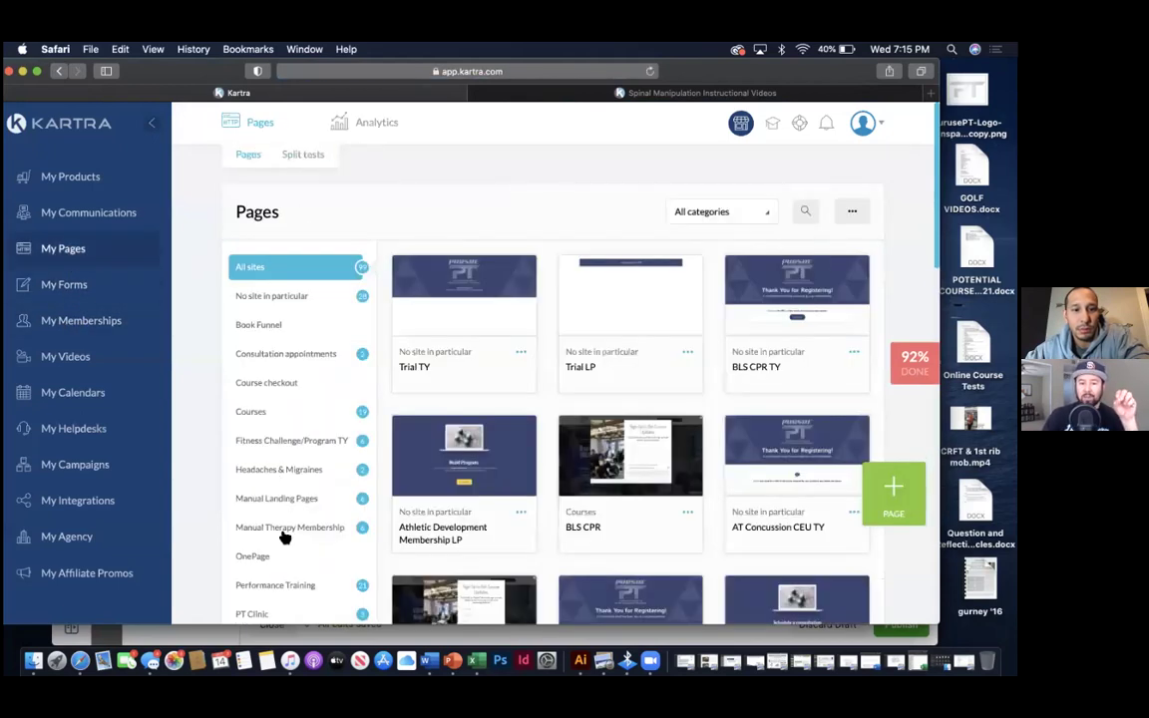
click(284, 531)
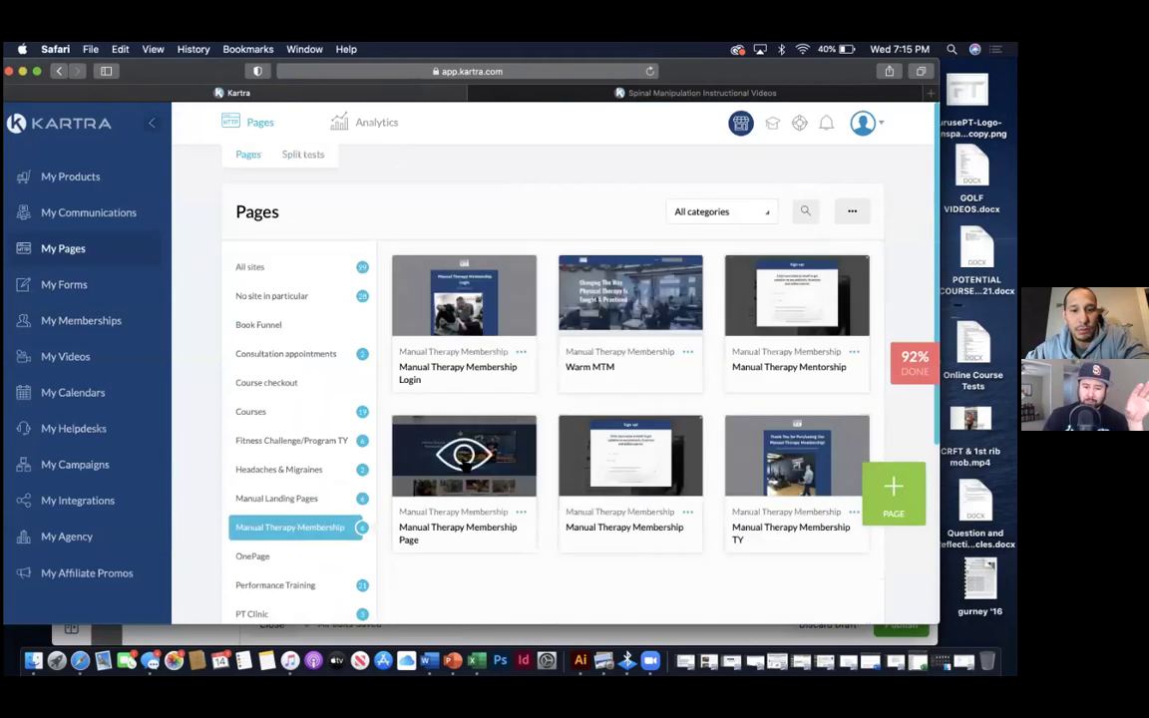
- Preview the Manual Therapy Membership Page and examine its video membership offer, access button, and Manual Therapy Mentorship section
click(464, 458)
scroll(467, 407, down, 3)
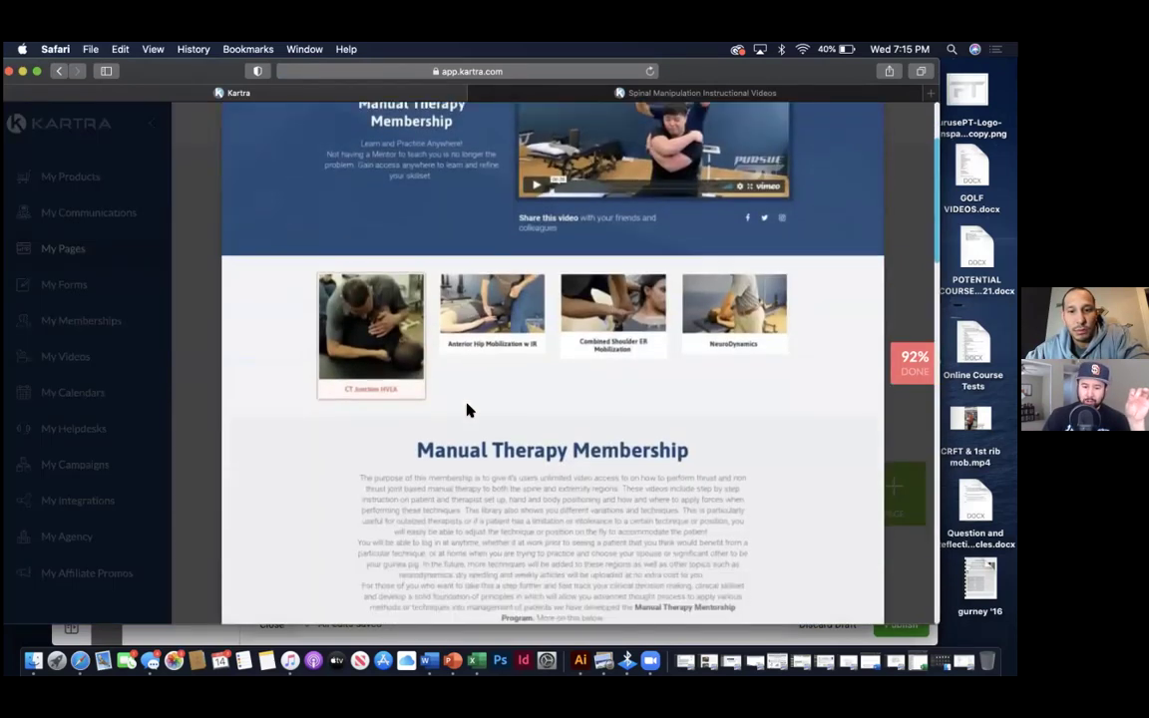
scroll(466, 407, down, 10)
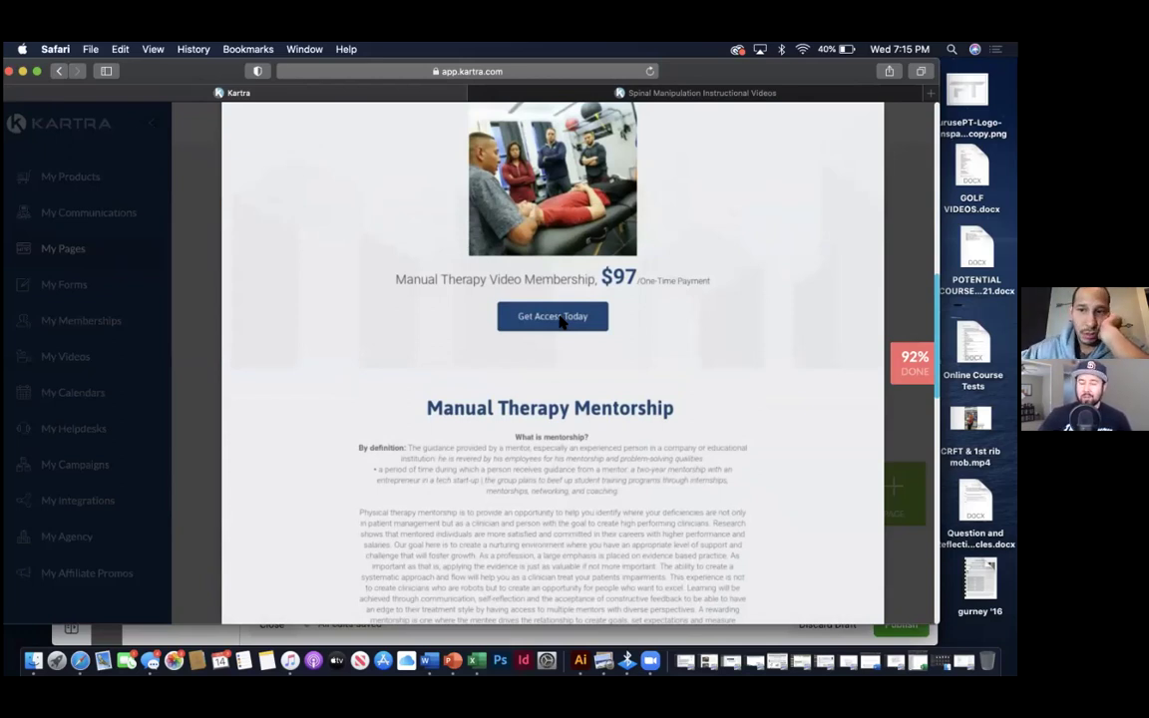
drag(698, 78, 676, 65)
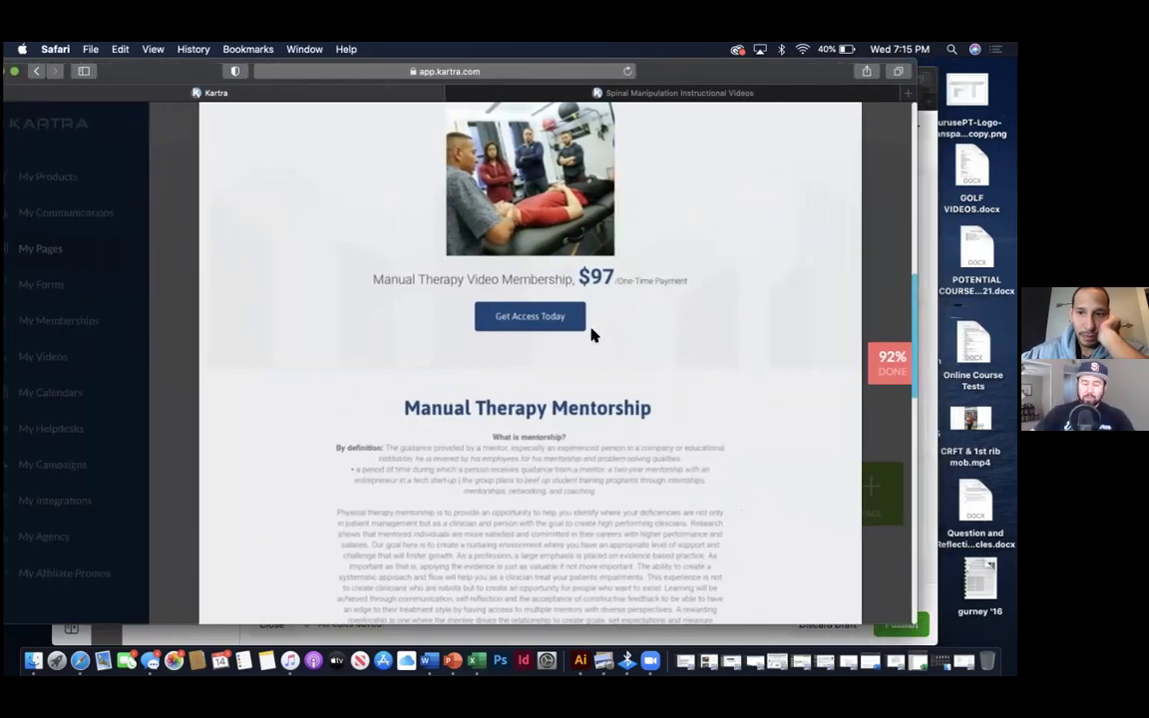
scroll(592, 336, down, 3)
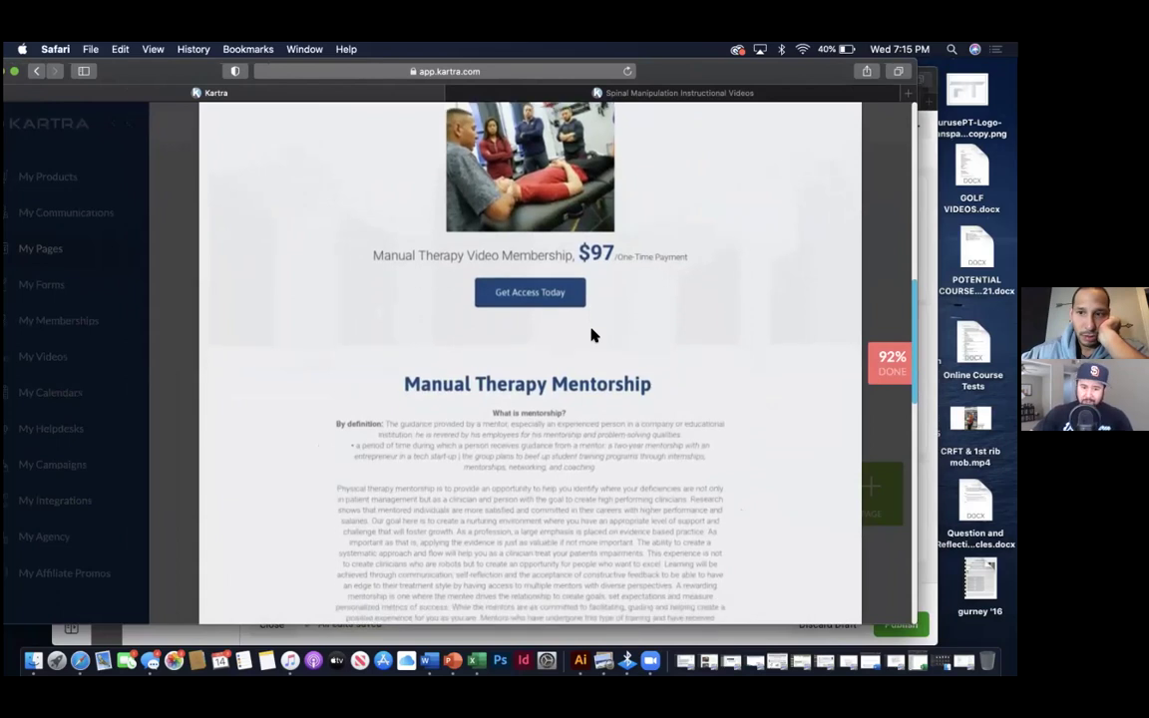
scroll(591, 336, down, 1)
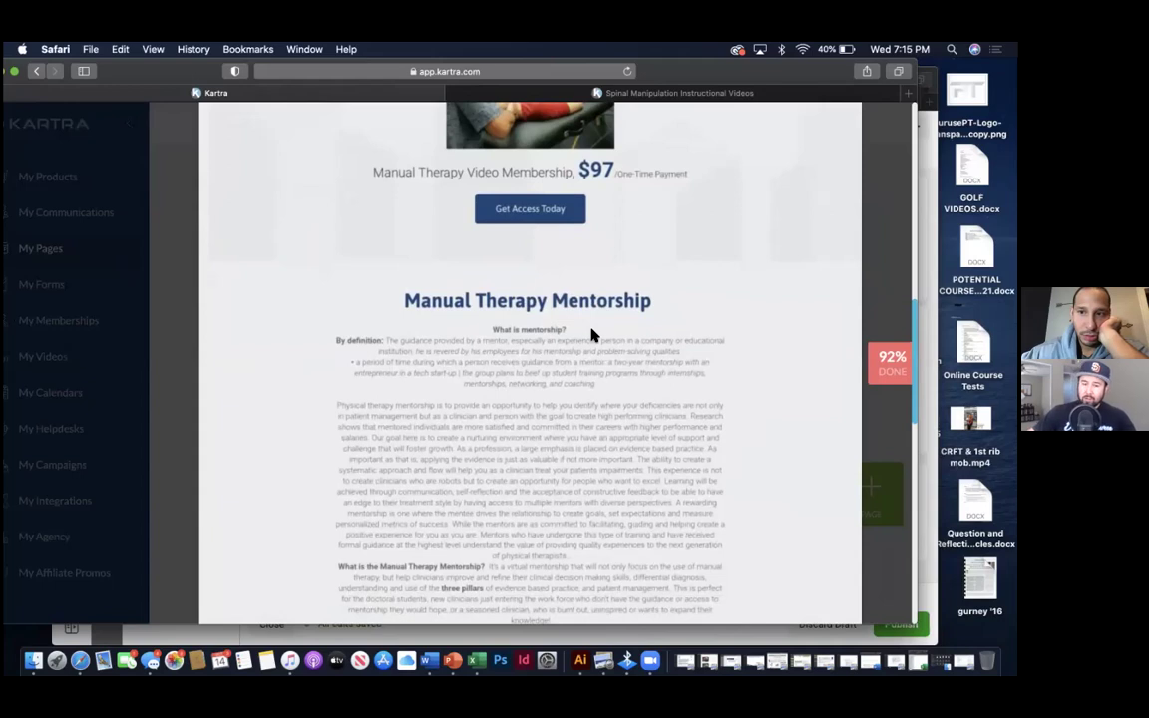
scroll(592, 336, down, 4)
scroll(592, 336, down, 7)
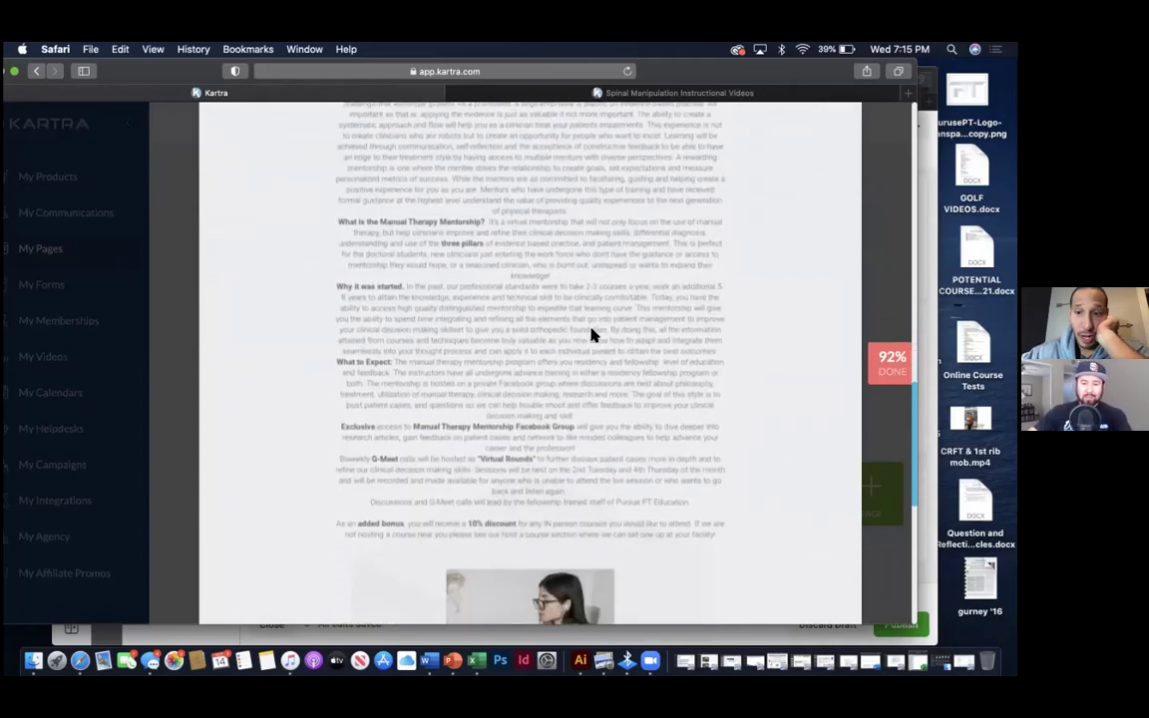
- Review the Manual Therapy Membership Page preview from its header video through the membership description to the video membership offer
scroll(591, 336, up, 12)
scroll(591, 336, up, 19)
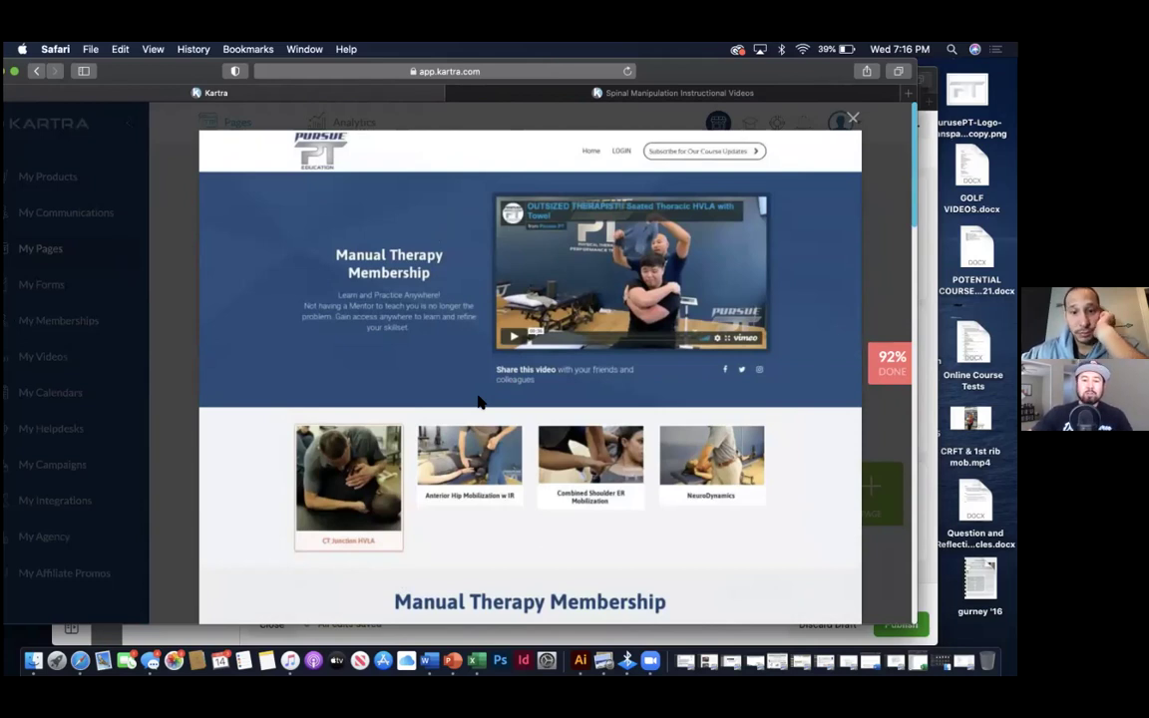
scroll(477, 401, down, 4)
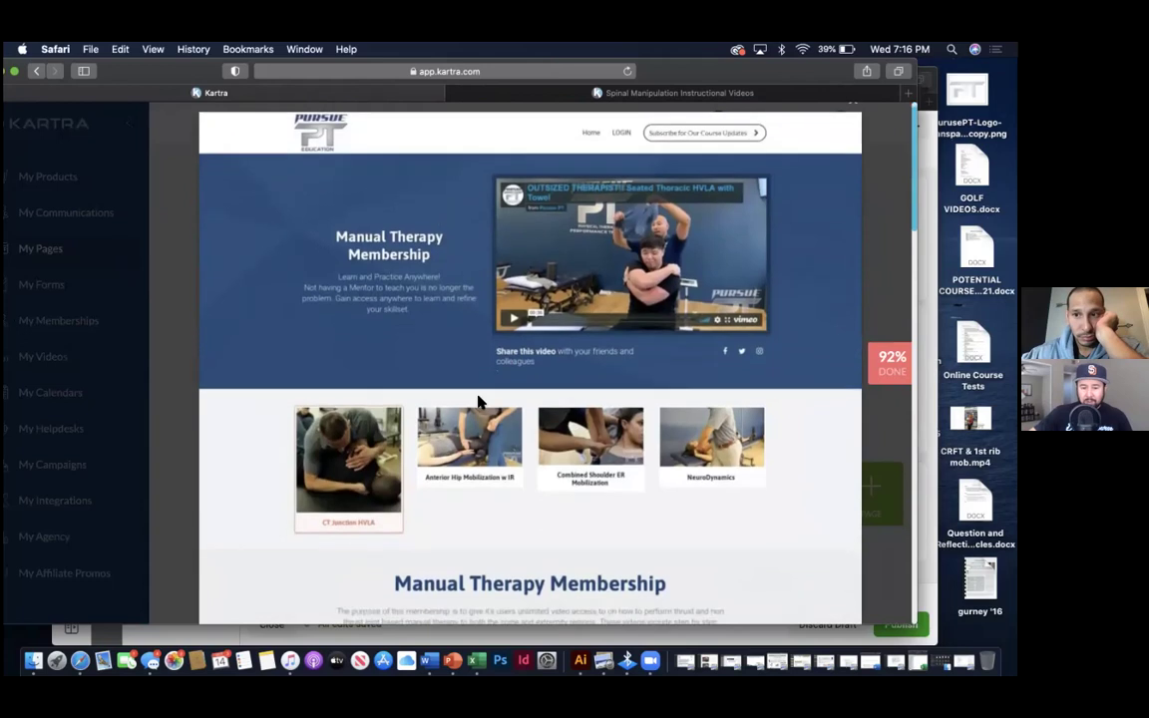
scroll(477, 401, down, 6)
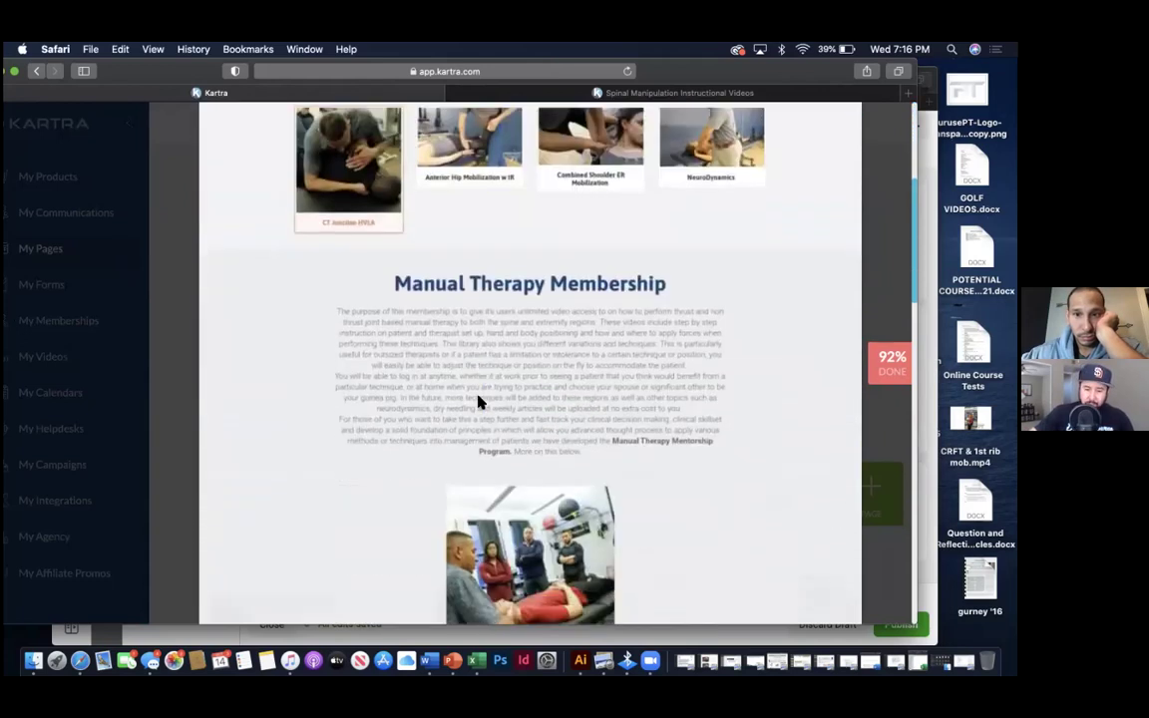
scroll(478, 400, down, 3)
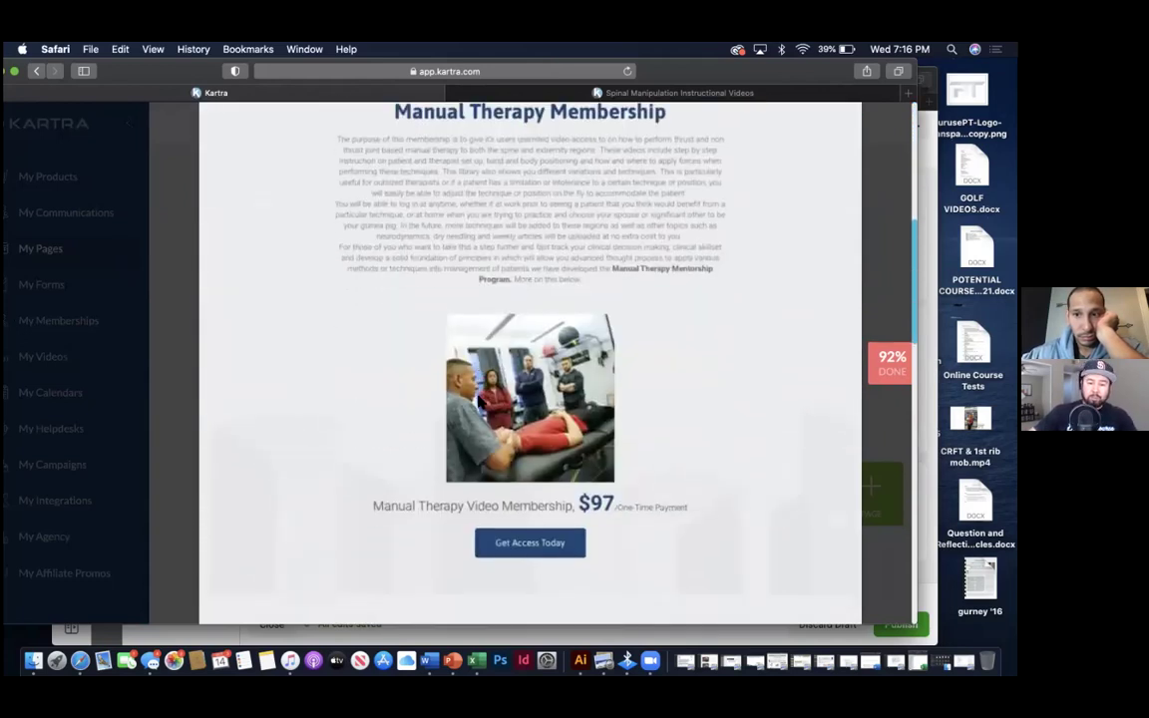
scroll(478, 401, down, 5)
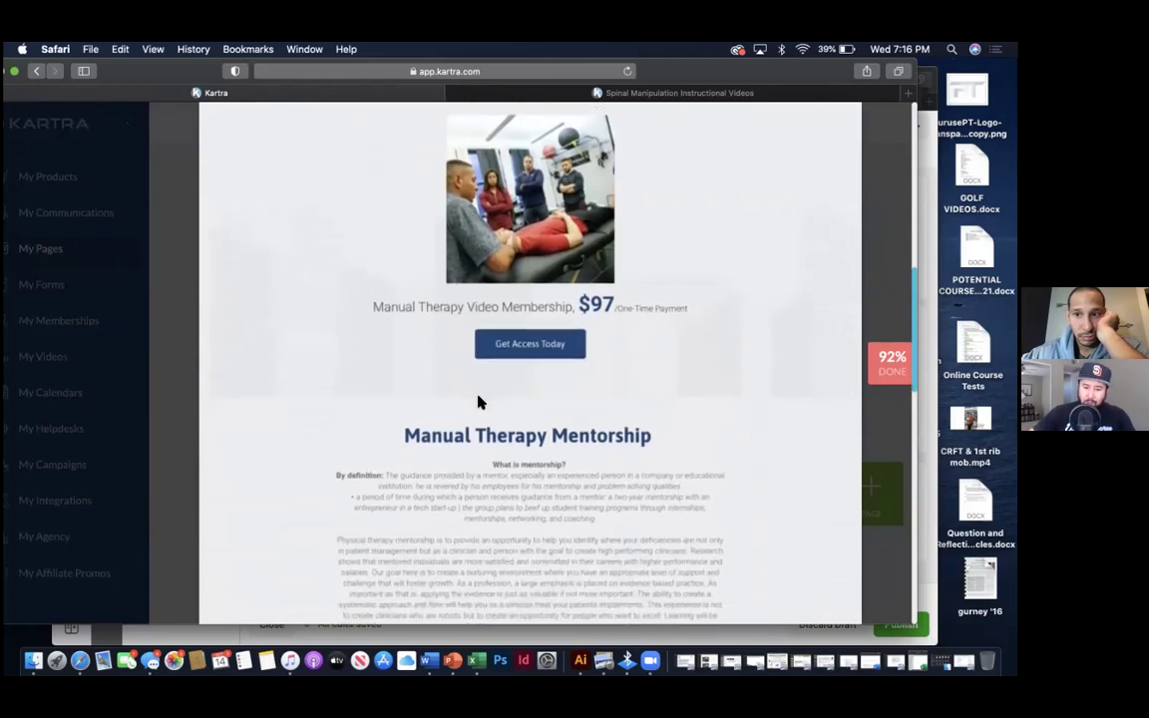
scroll(477, 401, up, 2)
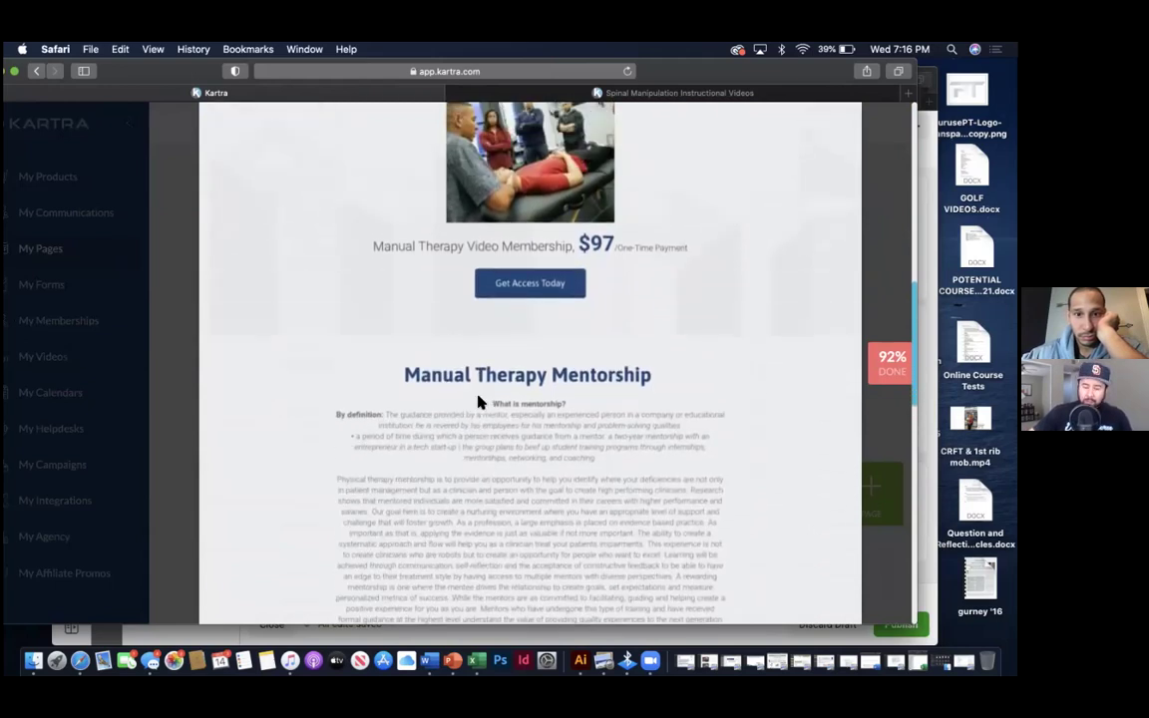
- Examine the Manual Therapy Mentorship description and its pricing offer, and return to the start of the Manual Therapy Membership Page preview
scroll(478, 401, up, 1)
scroll(477, 401, down, 3)
scroll(478, 401, down, 10)
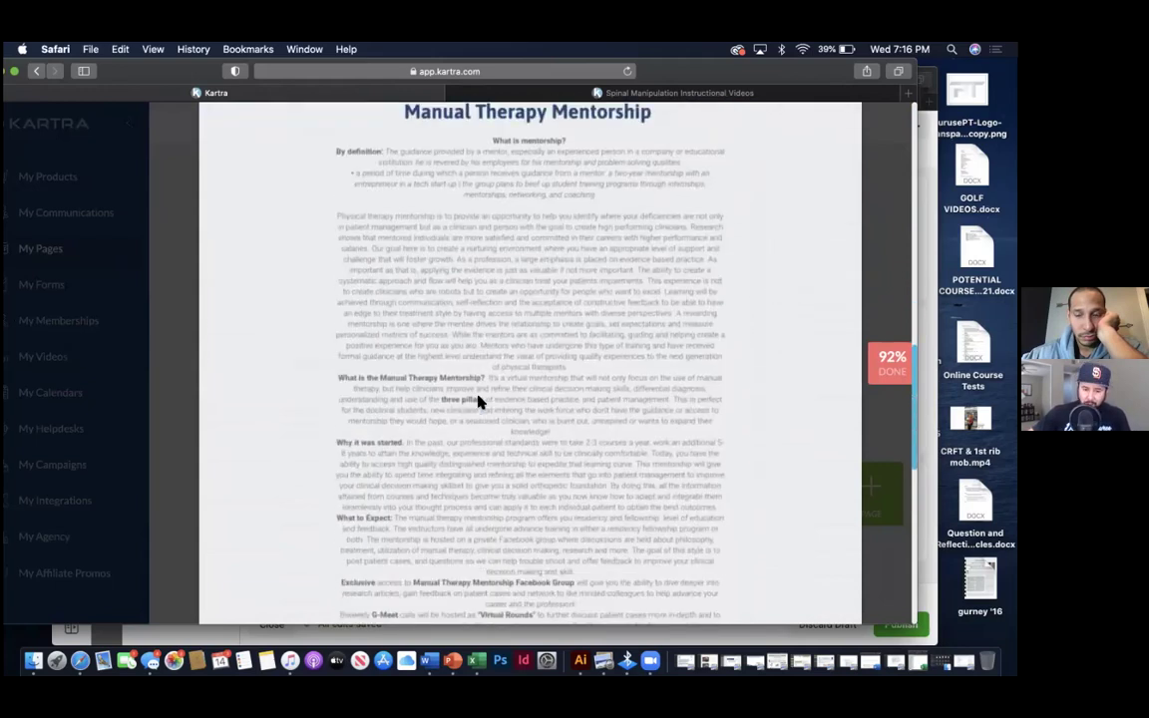
scroll(477, 401, down, 12)
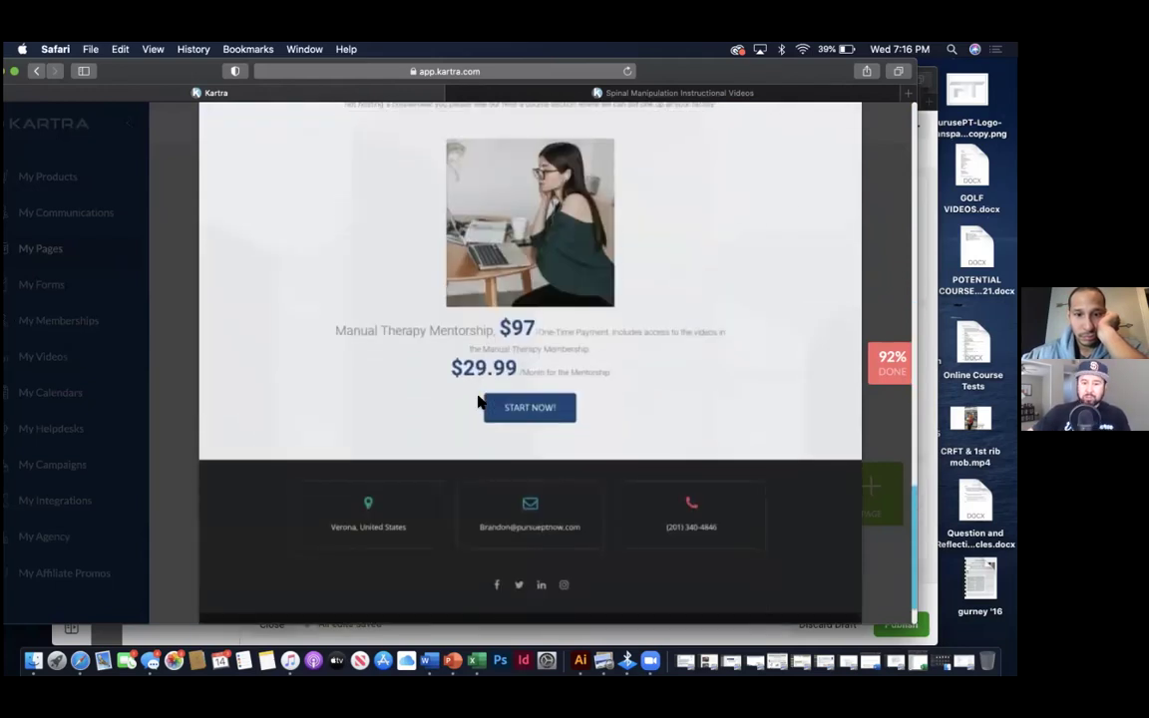
scroll(478, 401, up, 20)
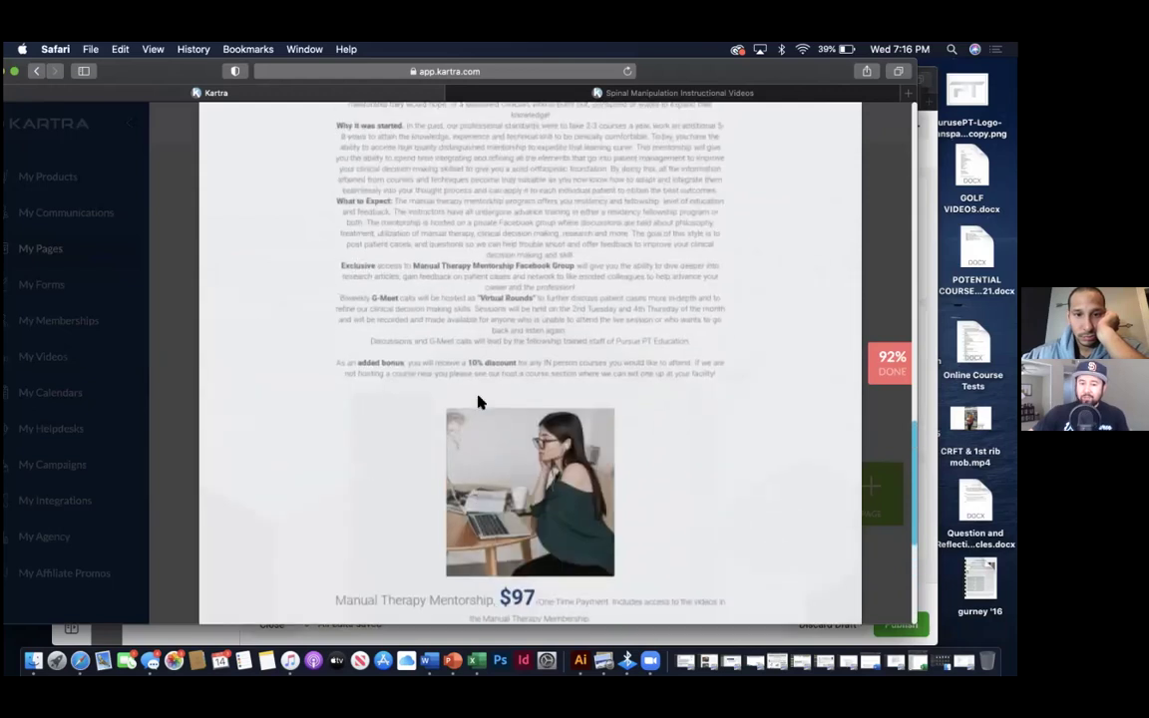
scroll(477, 401, up, 10)
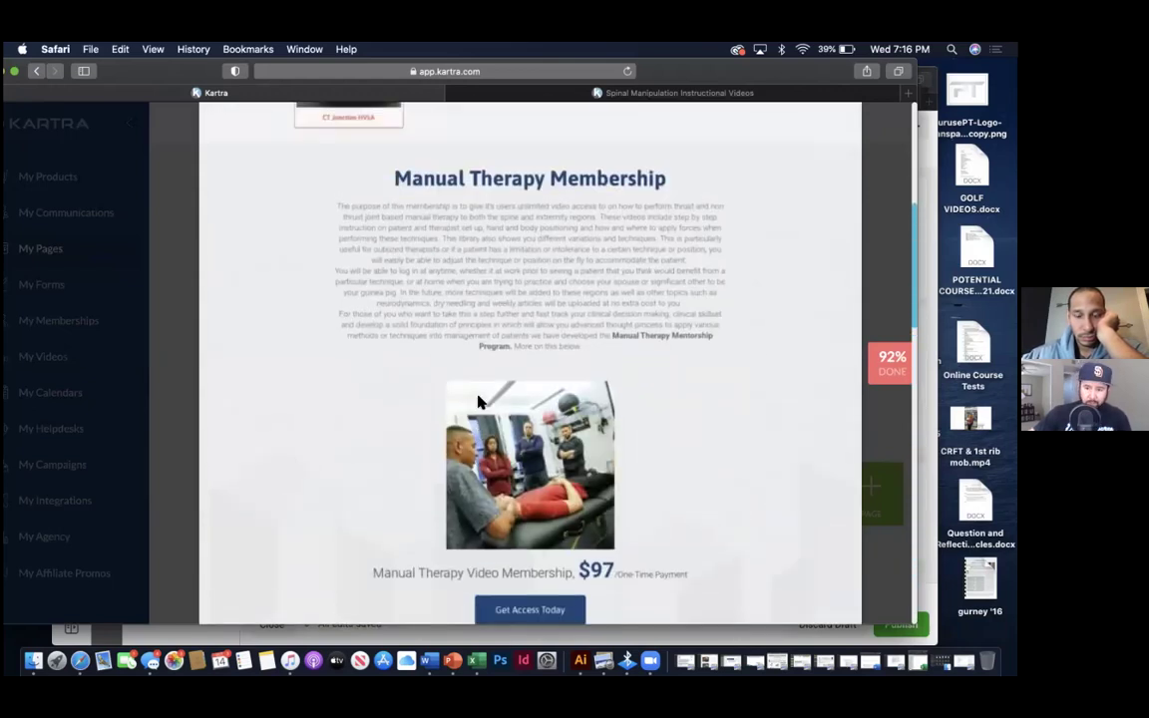
scroll(478, 401, down, 1)
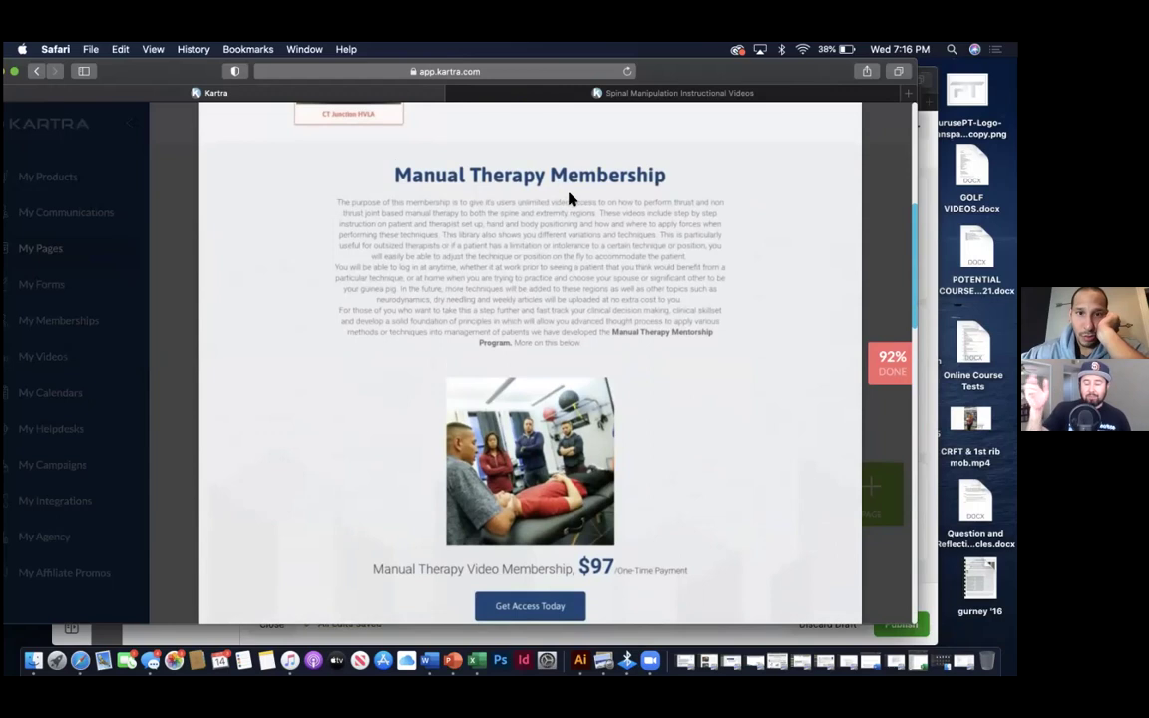
drag(590, 78, 451, 404)
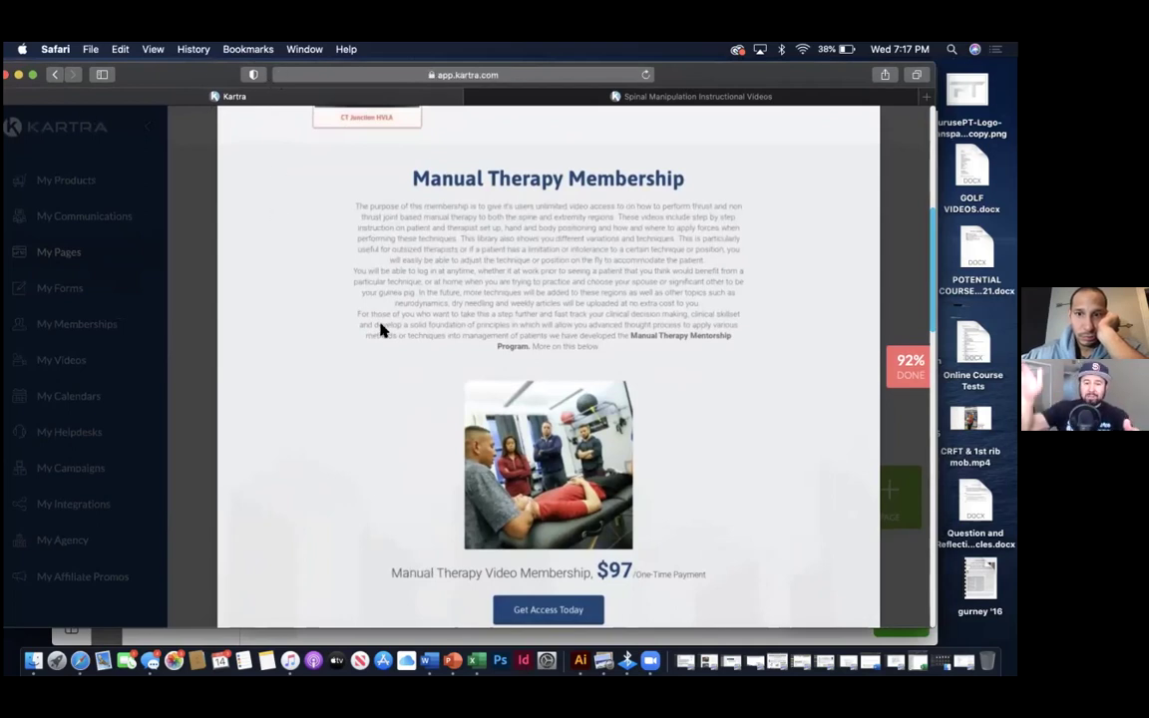
scroll(380, 330, up, 6)
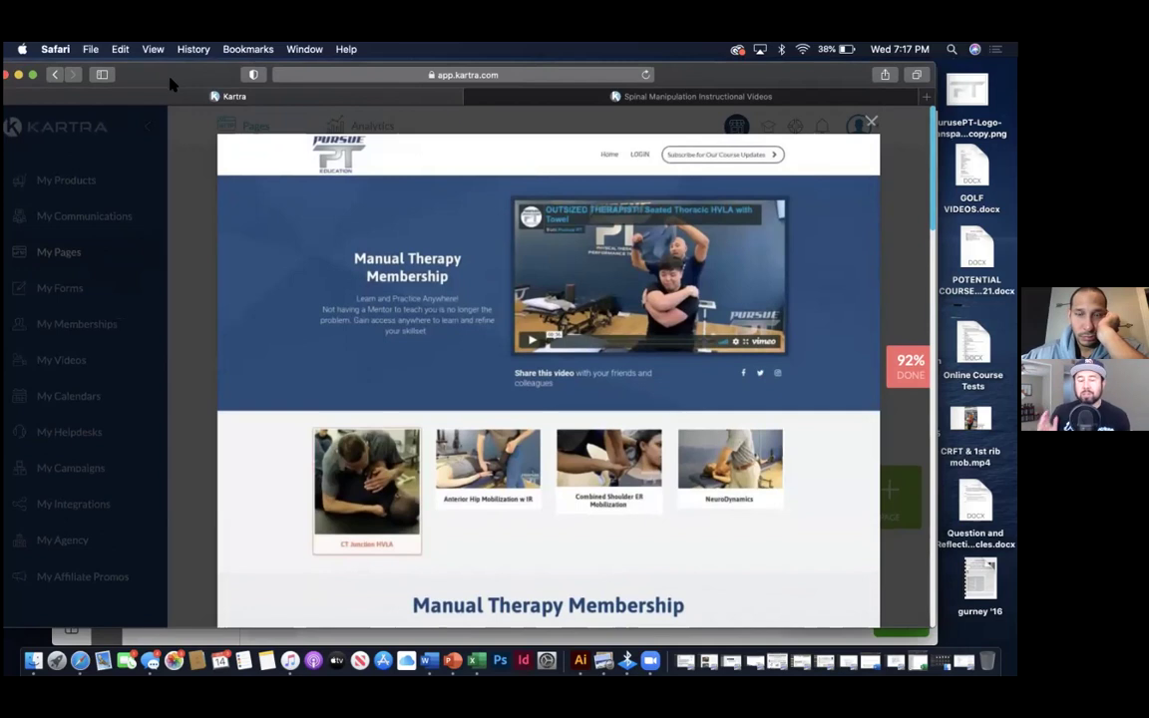
- Leave the preview, reopen the Kartra pages list, and show only the pages of the Manual Therapy Membership site
click(56, 76)
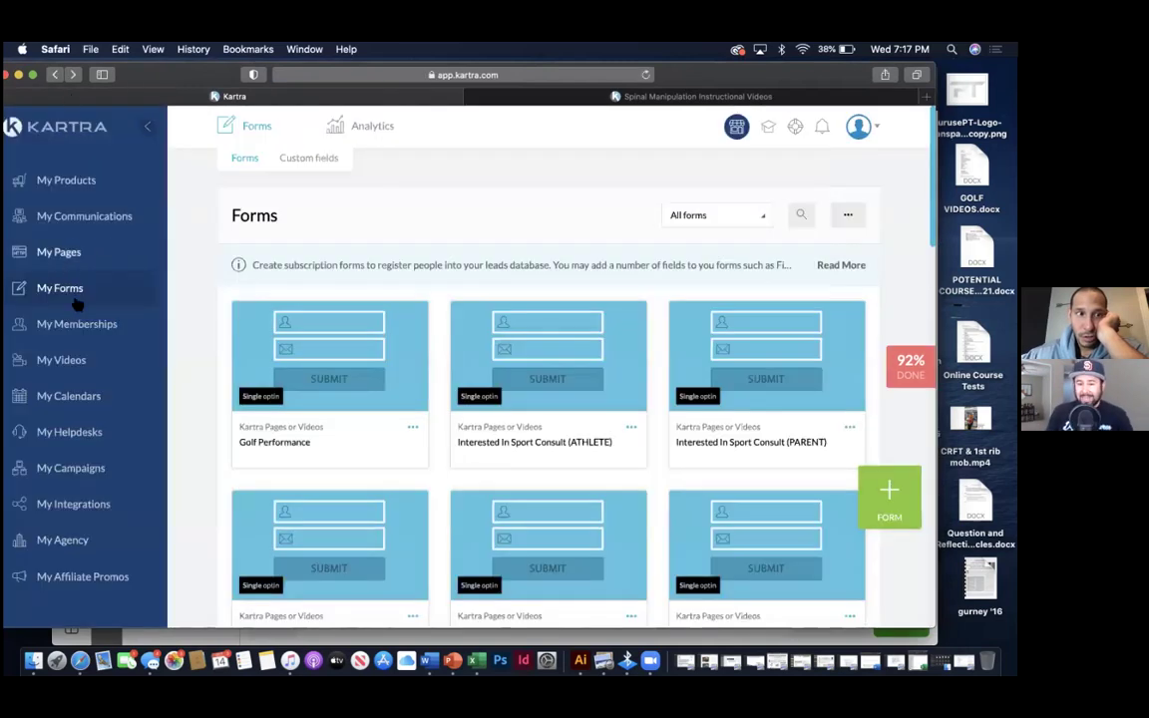
click(72, 252)
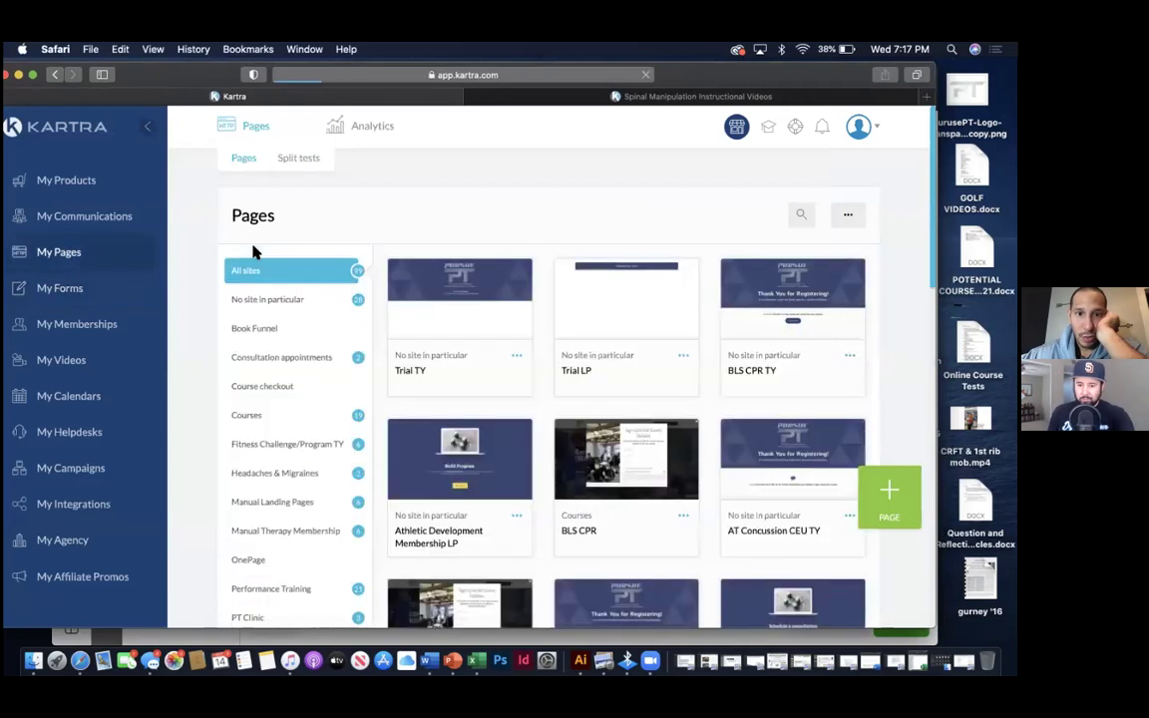
click(302, 532)
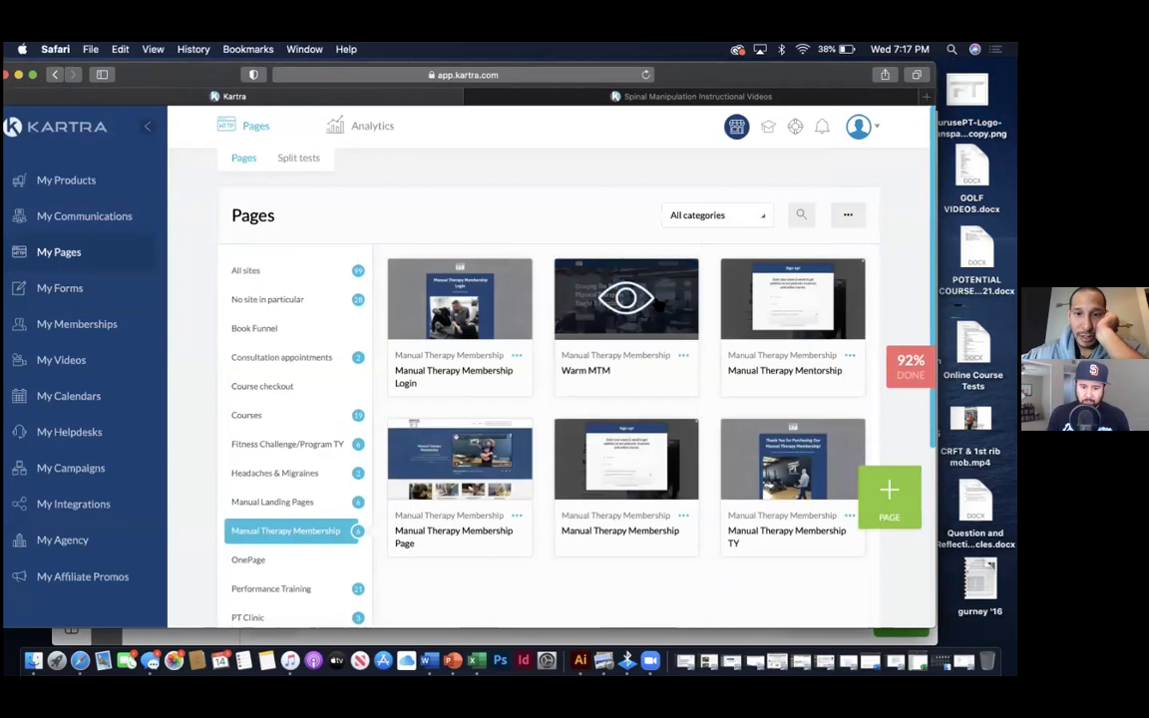
- Preview the Warm MTM page and examine its banner, Learn More sections, mentor profiles, and event gallery
click(658, 302)
scroll(658, 302, down, 10)
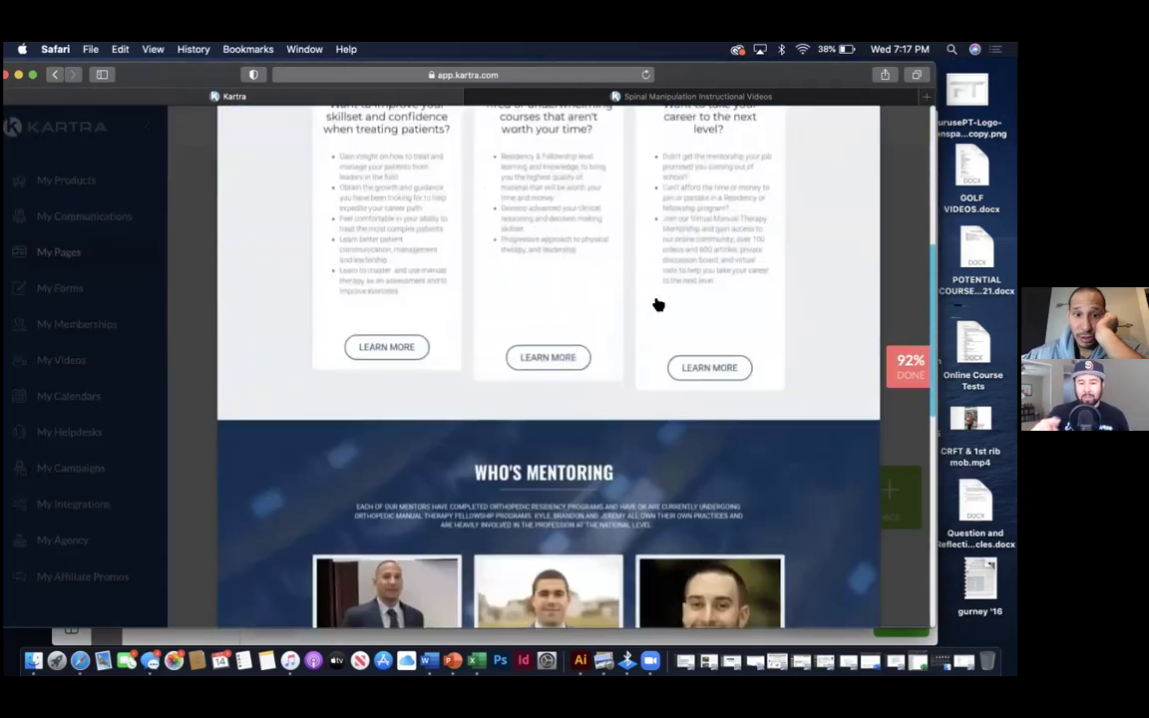
scroll(658, 302, up, 6)
scroll(658, 302, up, 6)
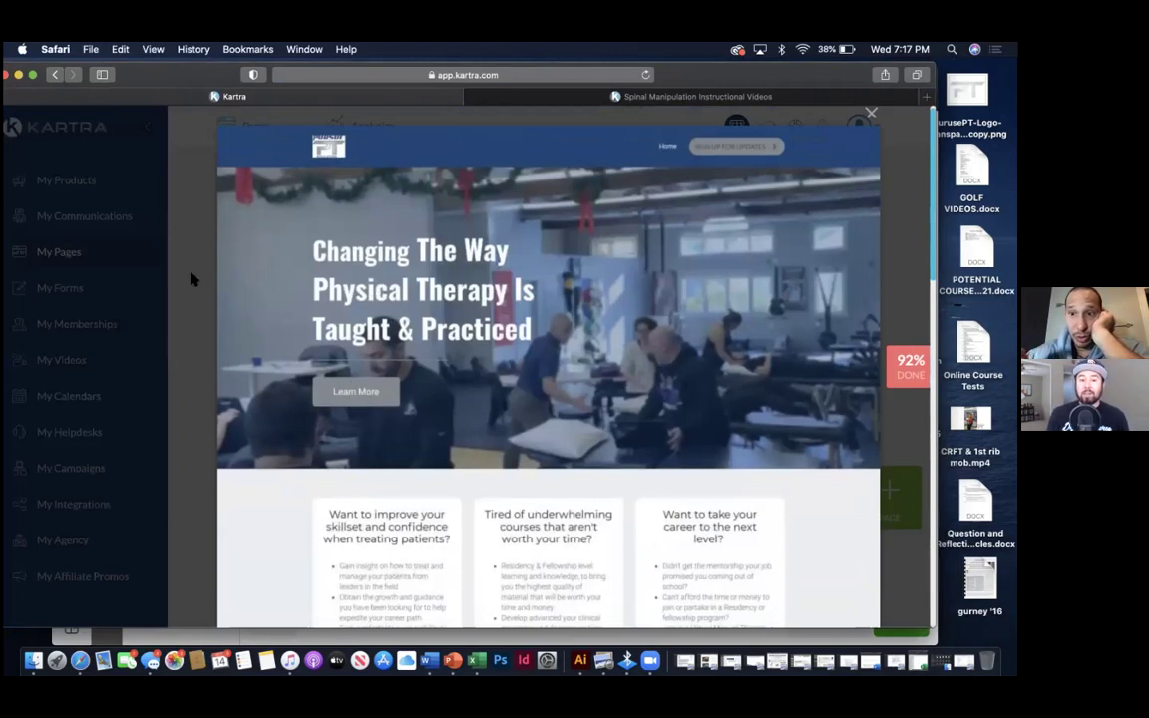
scroll(386, 291, down, 2)
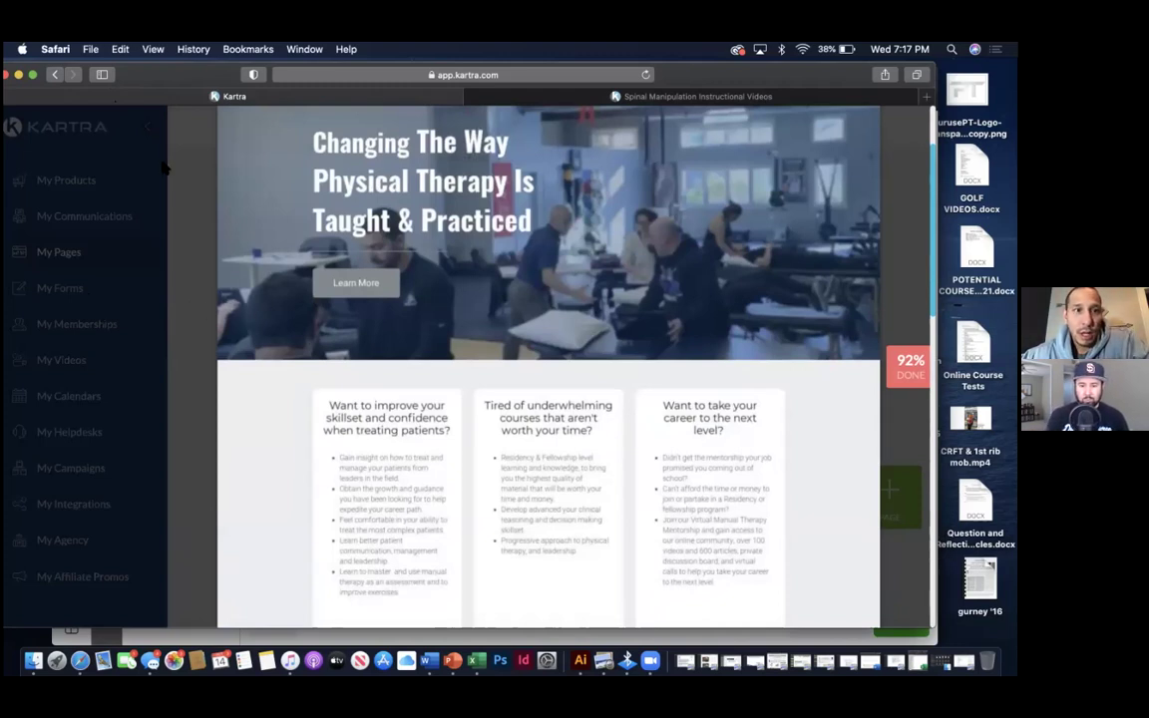
drag(164, 66, 186, 61)
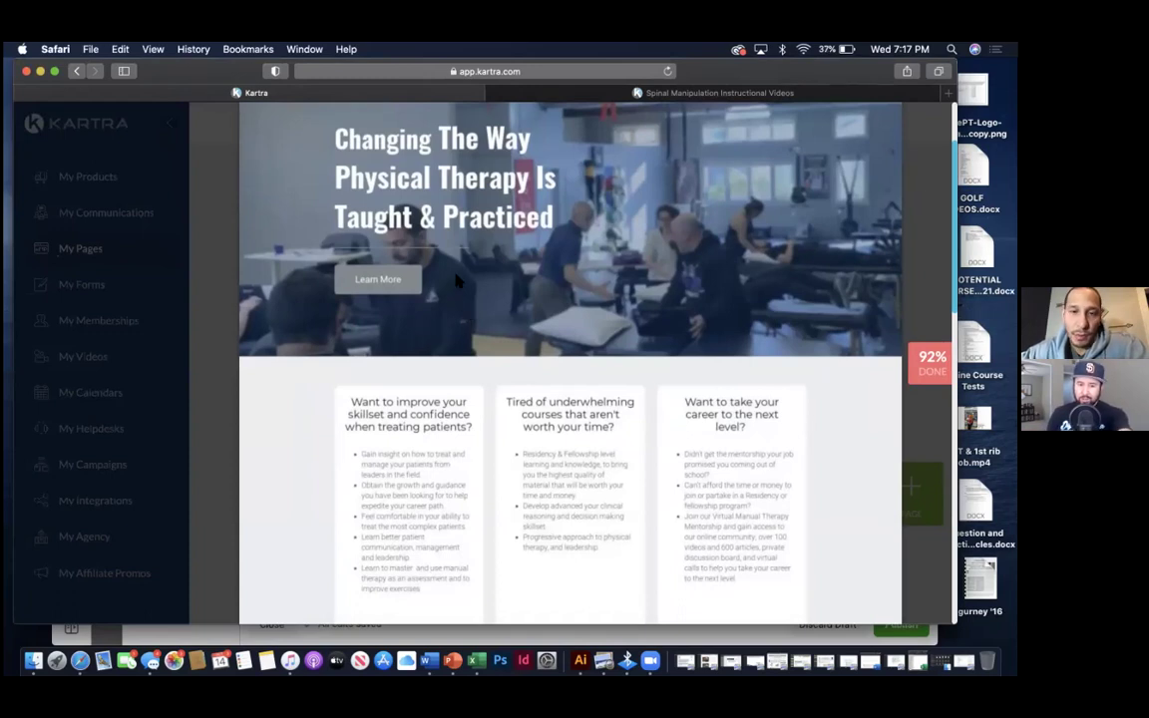
scroll(454, 274, up, 1)
scroll(454, 274, down, 5)
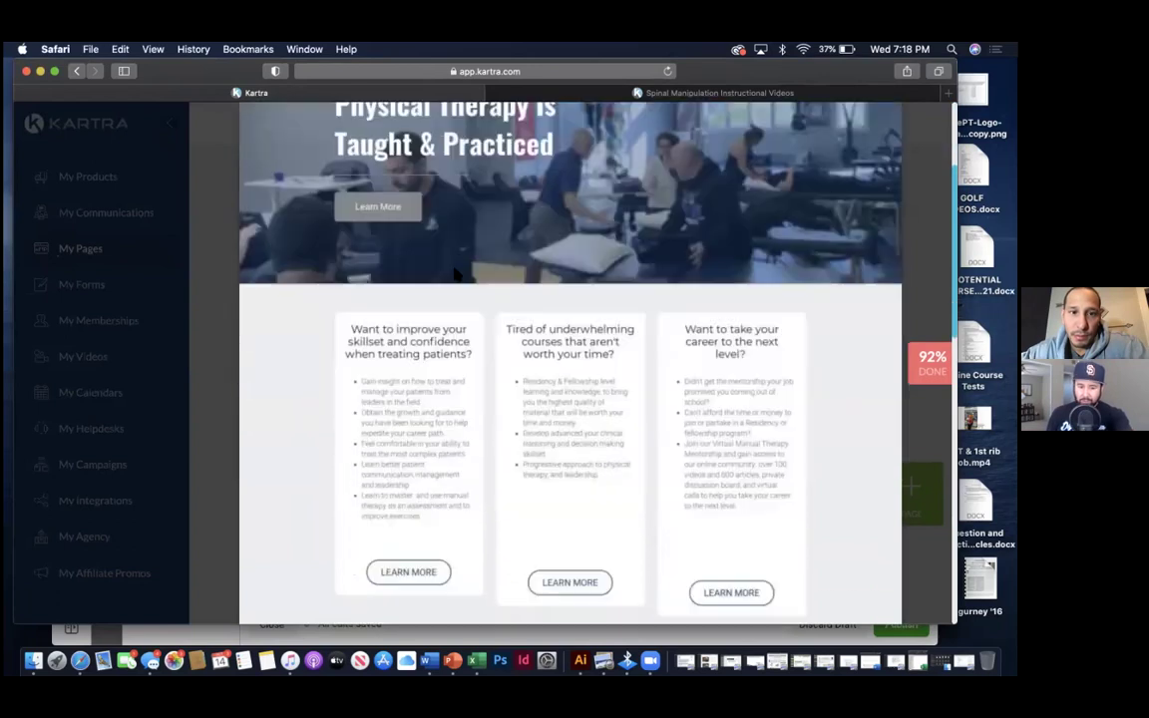
scroll(454, 274, down, 10)
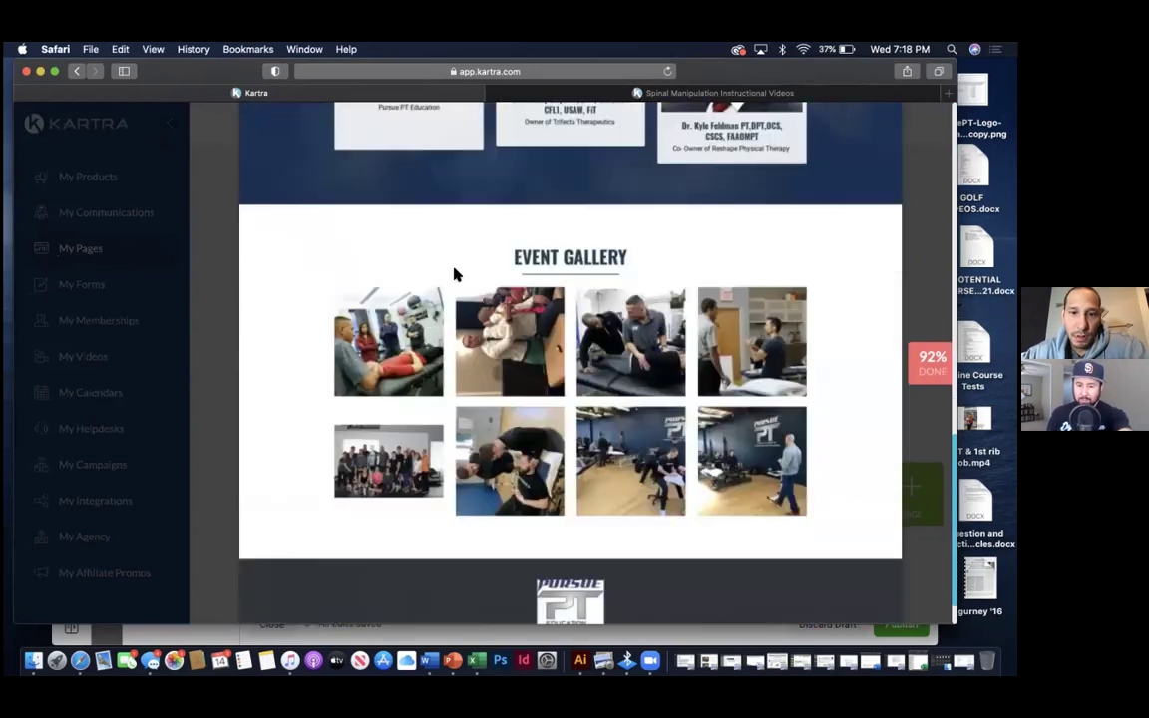
scroll(454, 274, up, 20)
scroll(453, 274, down, 1)
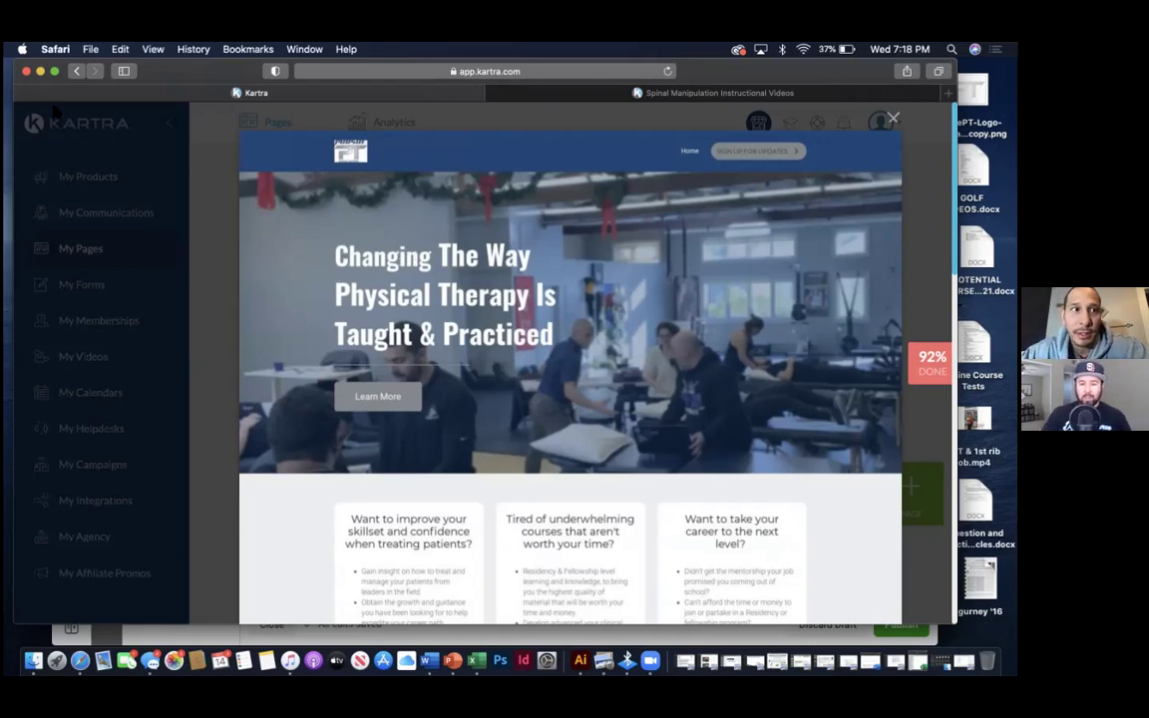
- Leave the Warm MTM preview and browse the Kartra pages of all sites
click(75, 74)
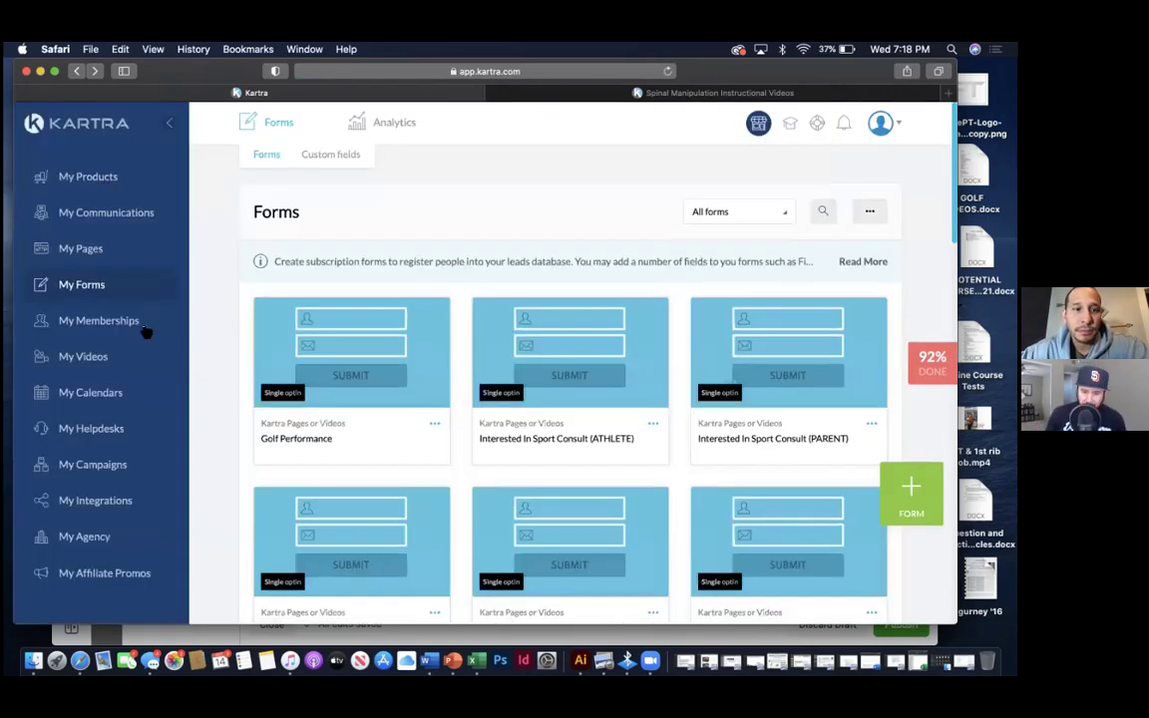
click(82, 250)
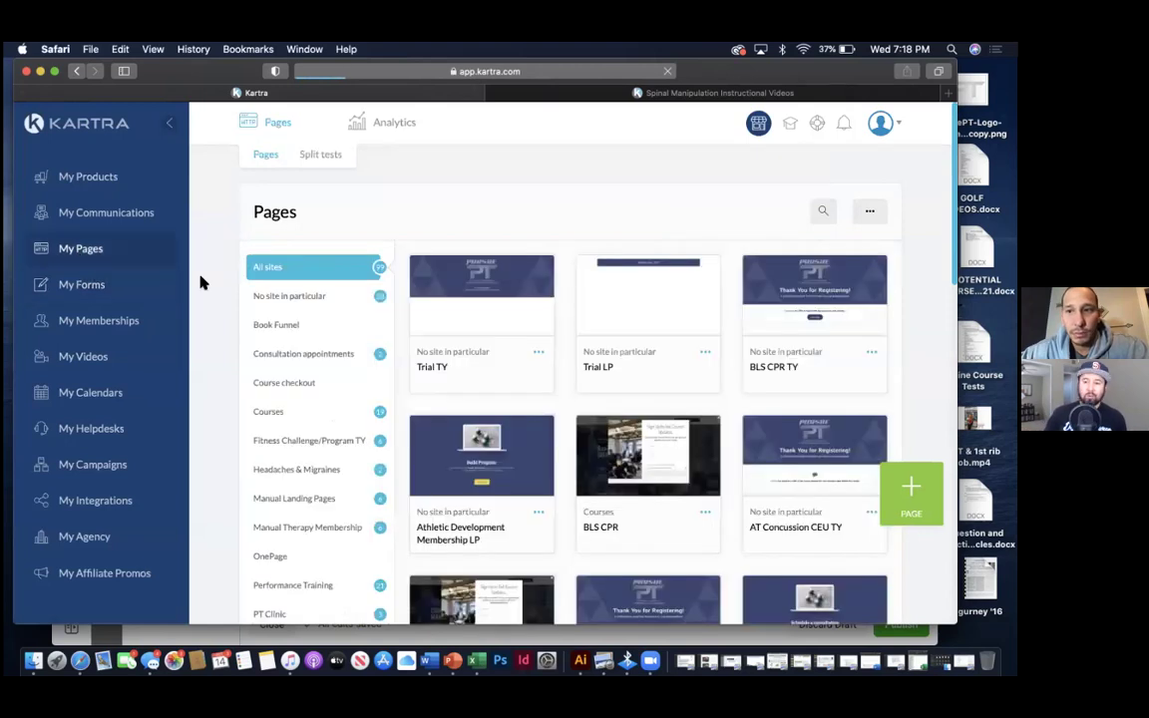
scroll(531, 335, down, 5)
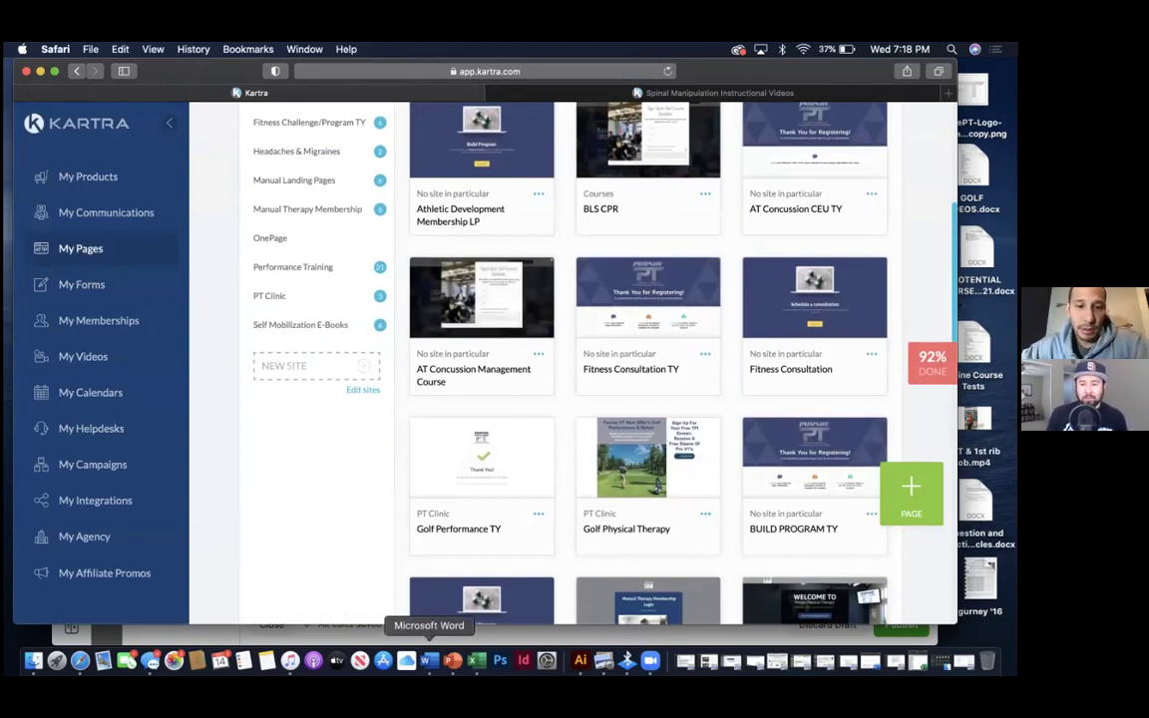
- Switch to Microsoft Word and add the note "Separate out each page." at the end of Document3
click(429, 662)
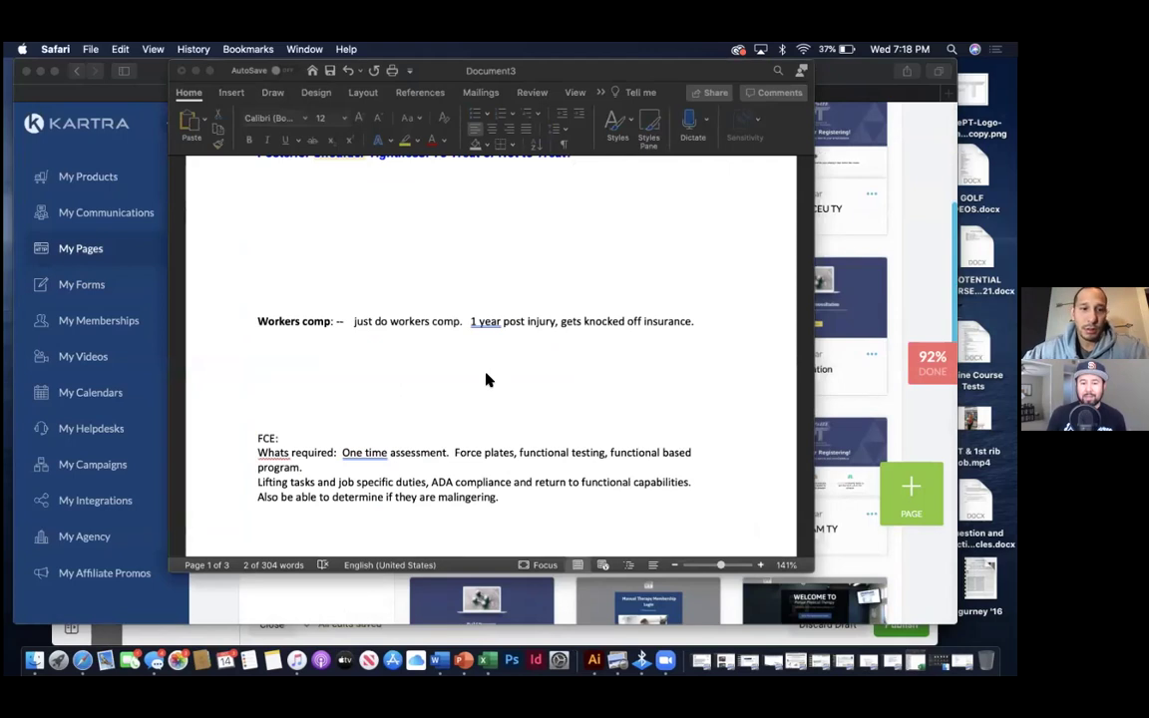
scroll(479, 411, down, 3)
scroll(482, 405, down, 15)
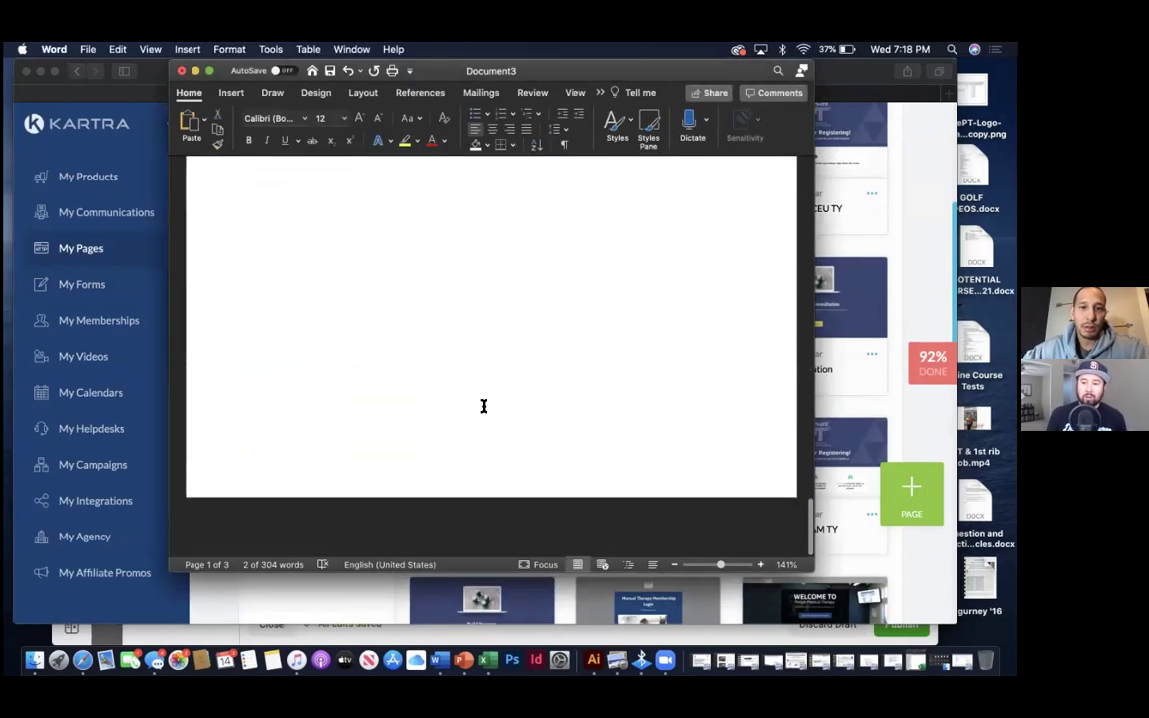
click(483, 406)
key(Return)
key(Return)
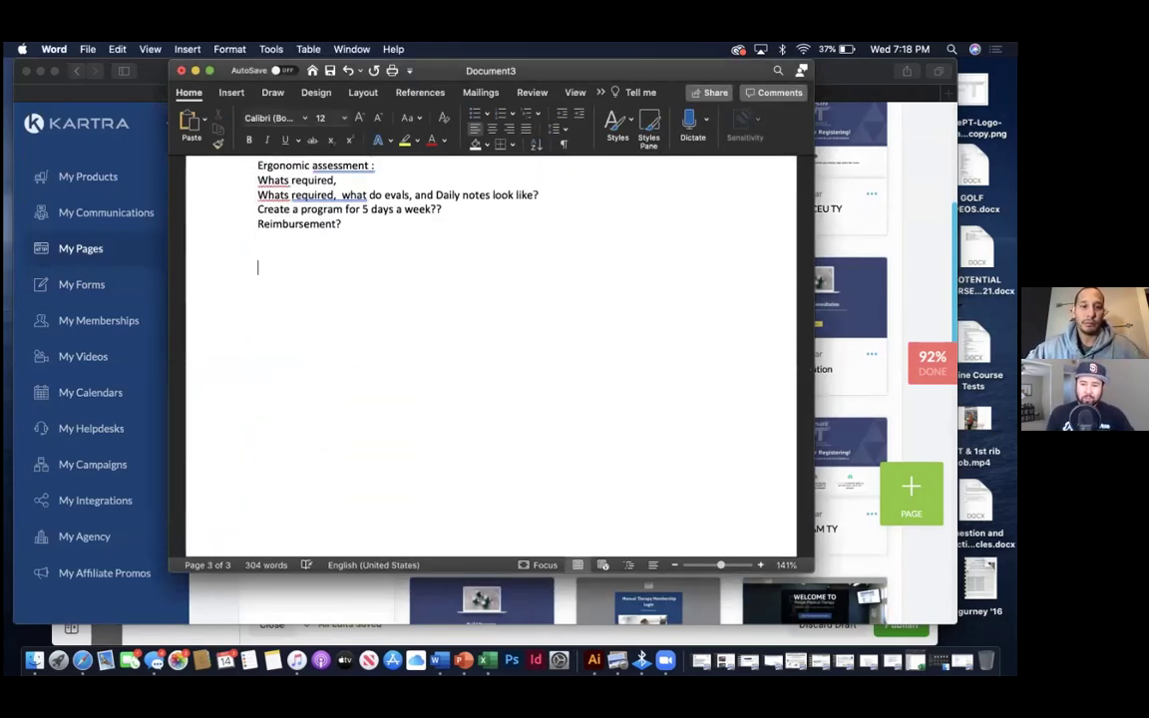
text(Seperate)
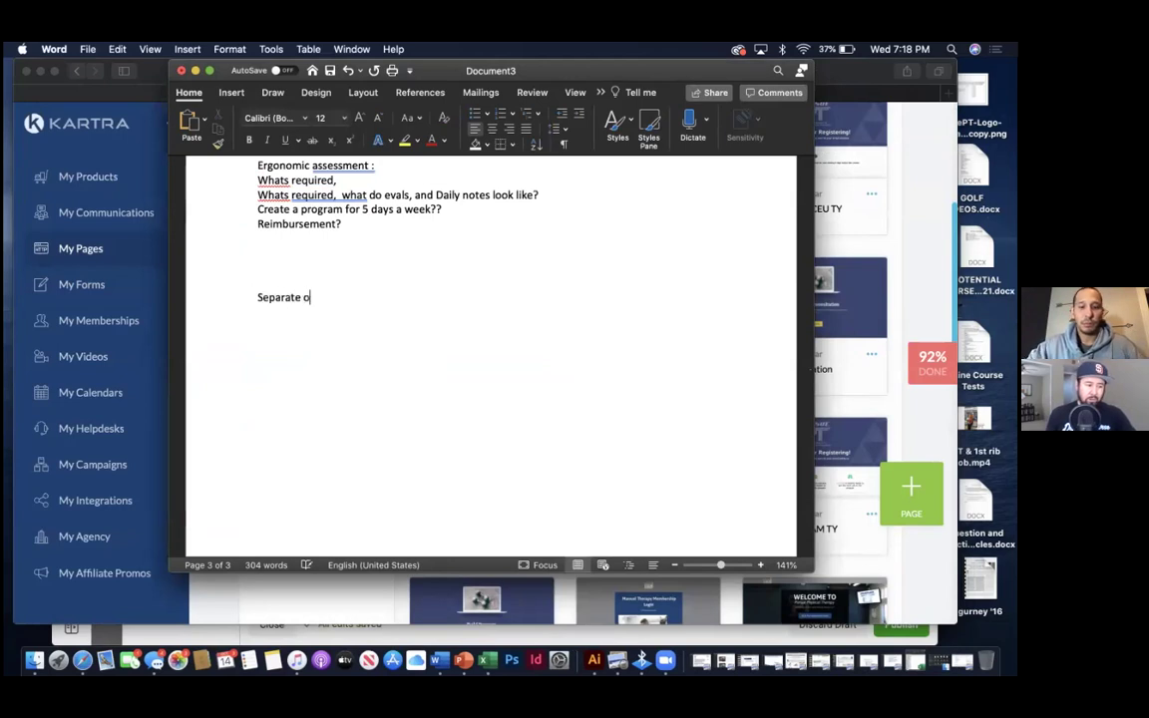
text( out each page.)
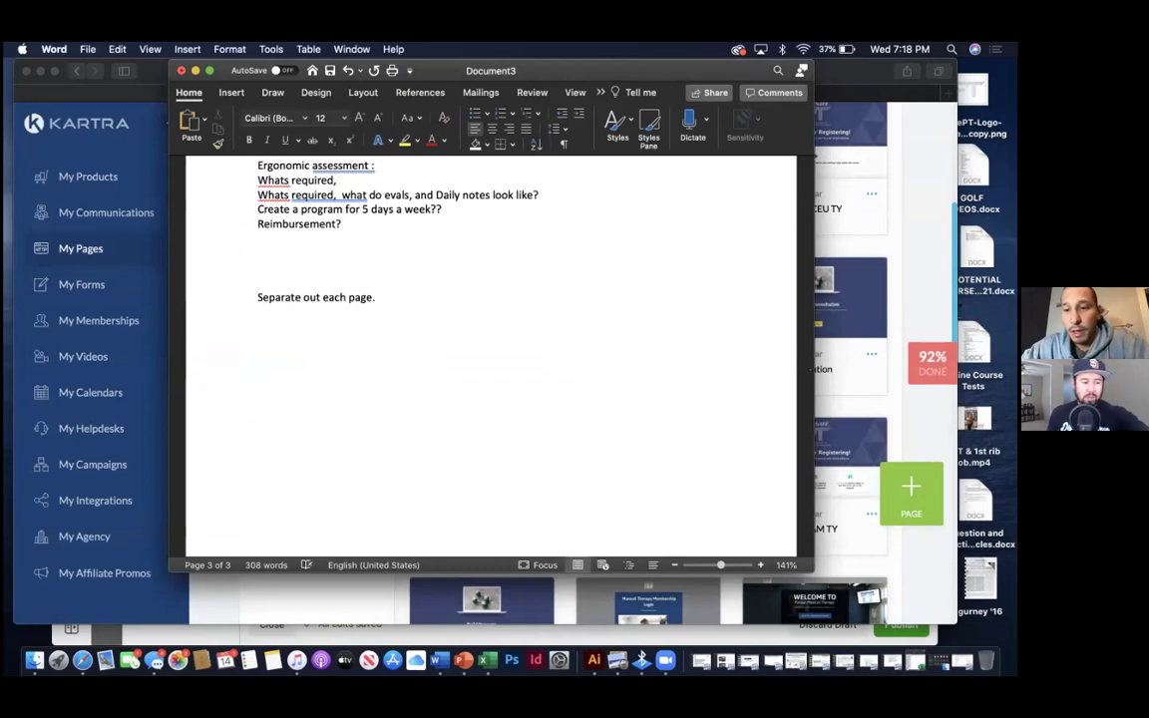
- Return to Kartra in Safari and show only the pages of the Manual Therapy Membership site
click(55, 548)
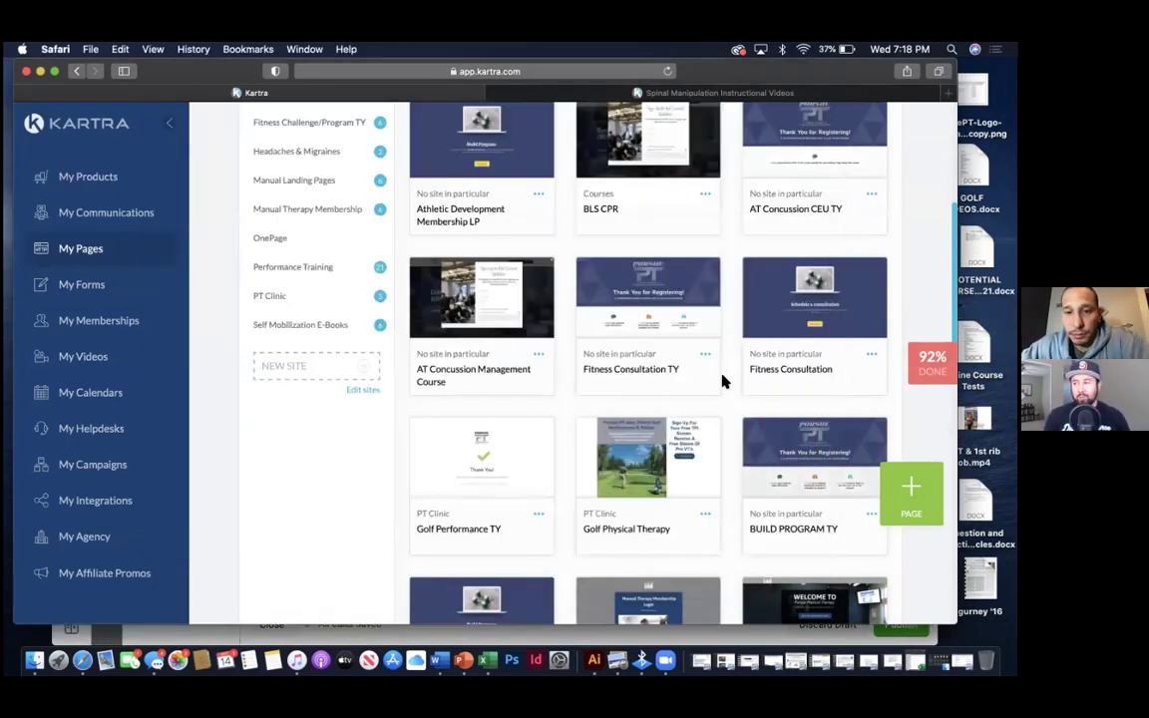
scroll(647, 332, up, 1)
click(346, 247)
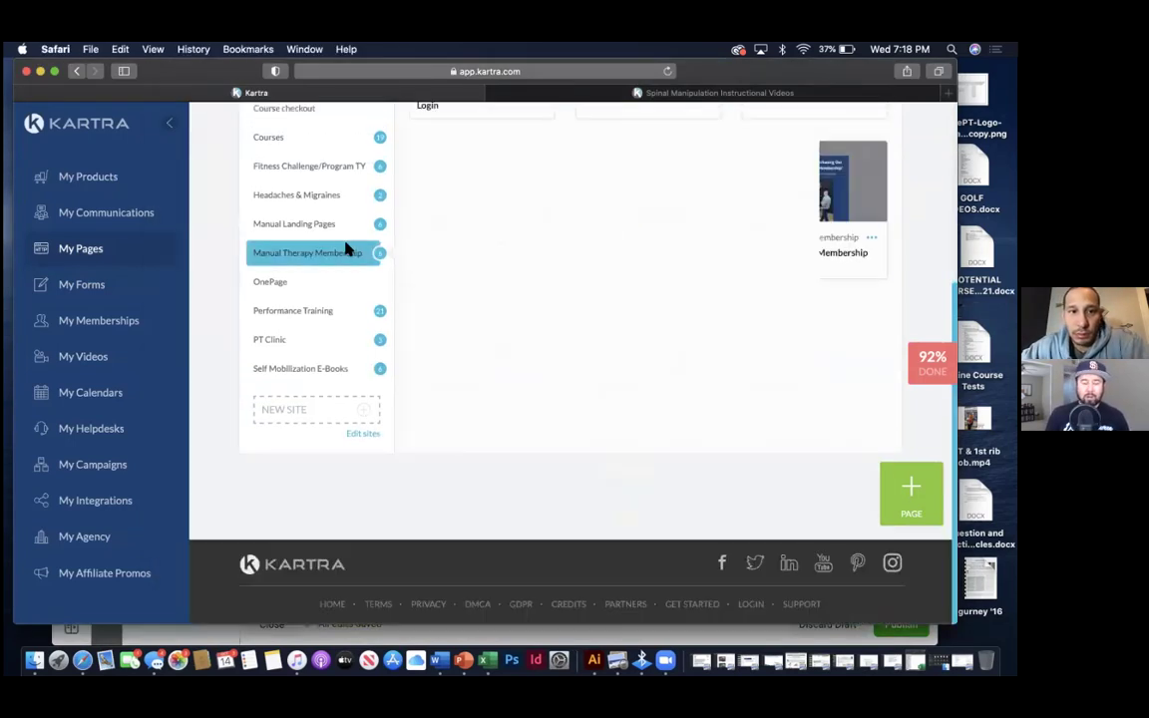
scroll(461, 230, up, 5)
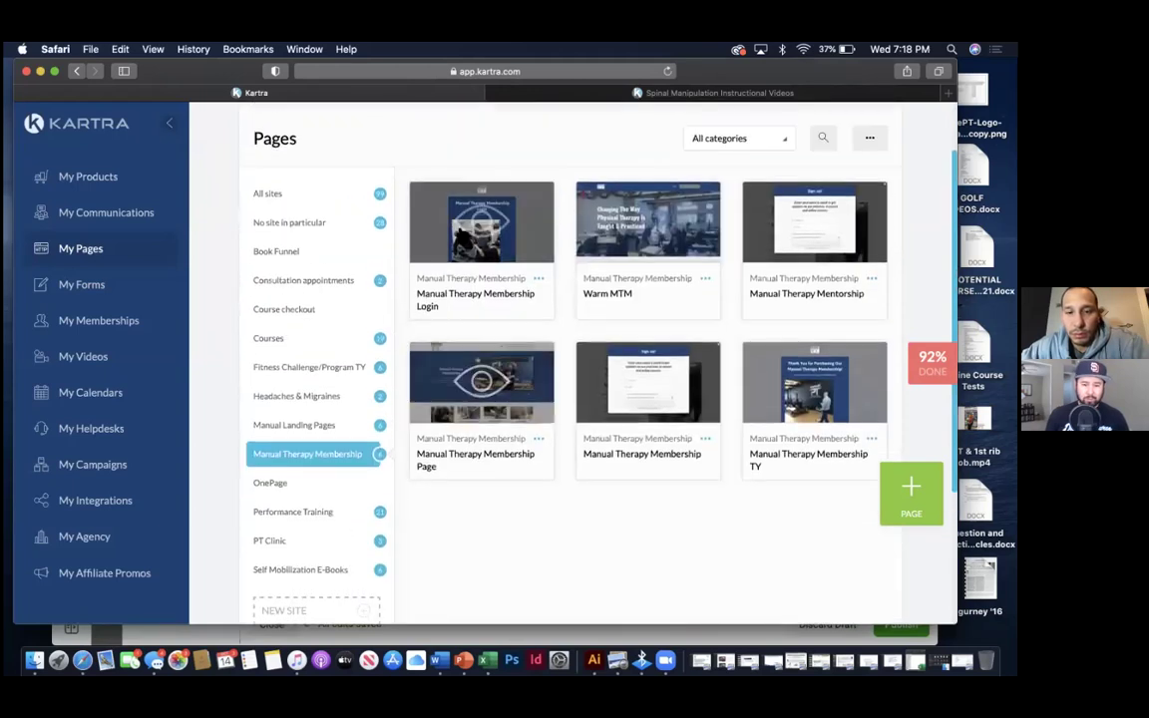
click(705, 282)
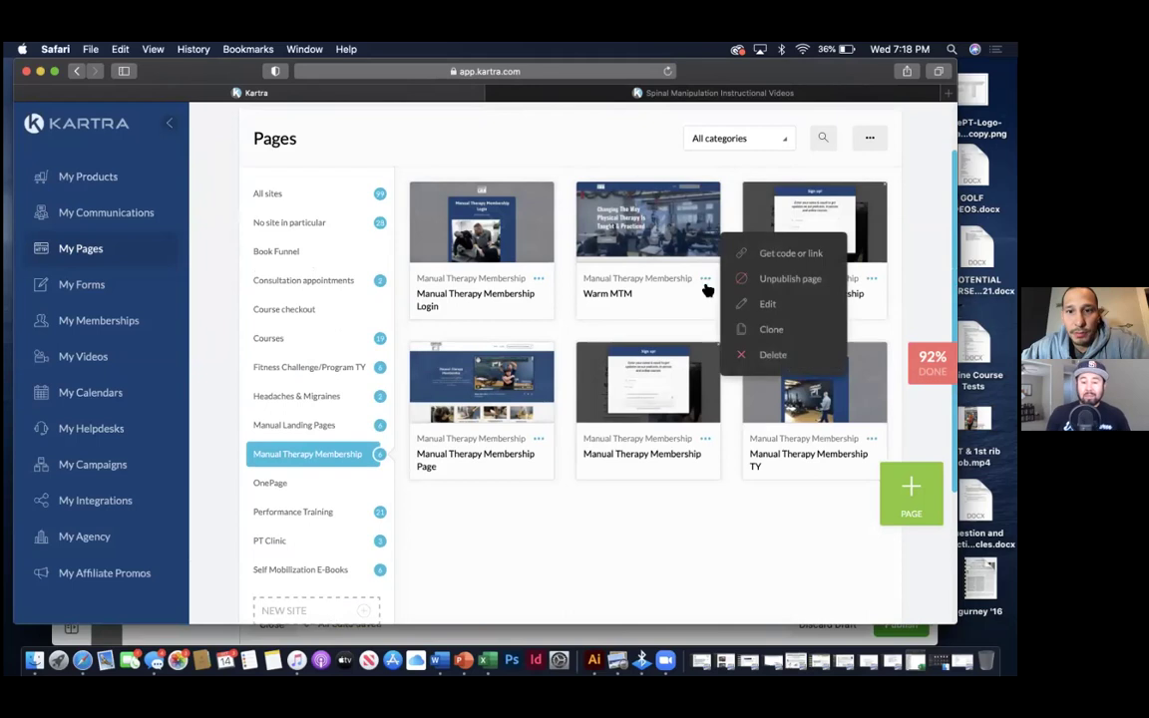
click(769, 257)
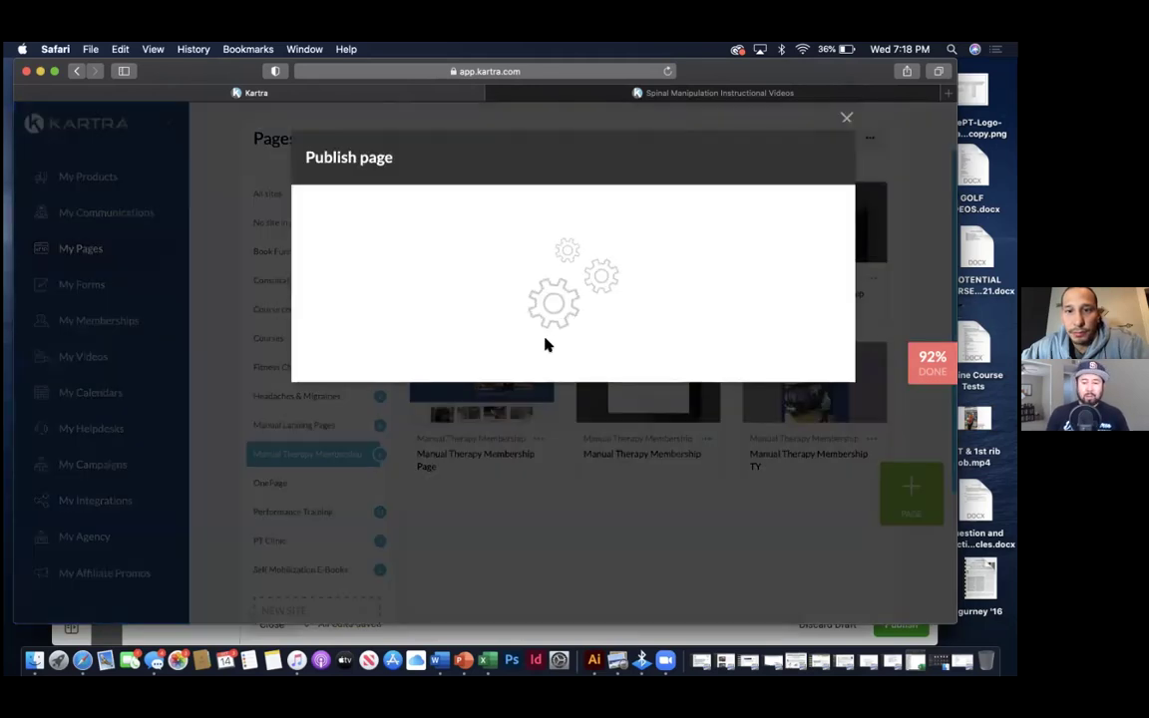
click(451, 382)
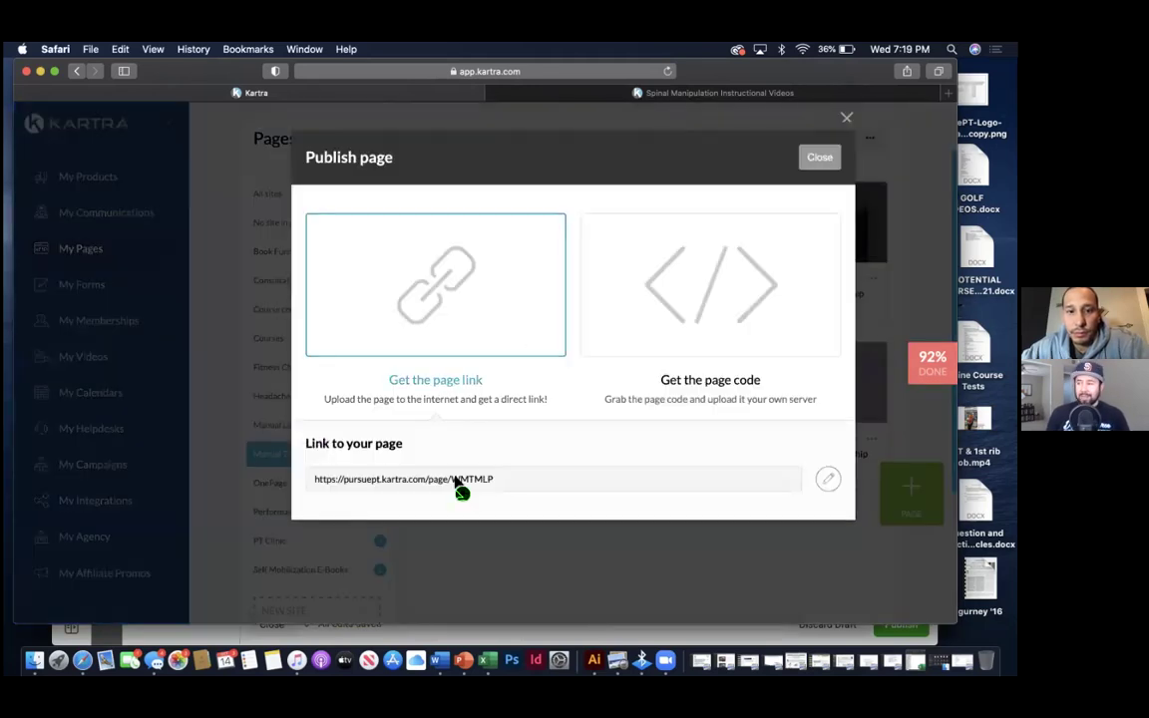
click(459, 482)
drag(455, 482, 589, 111)
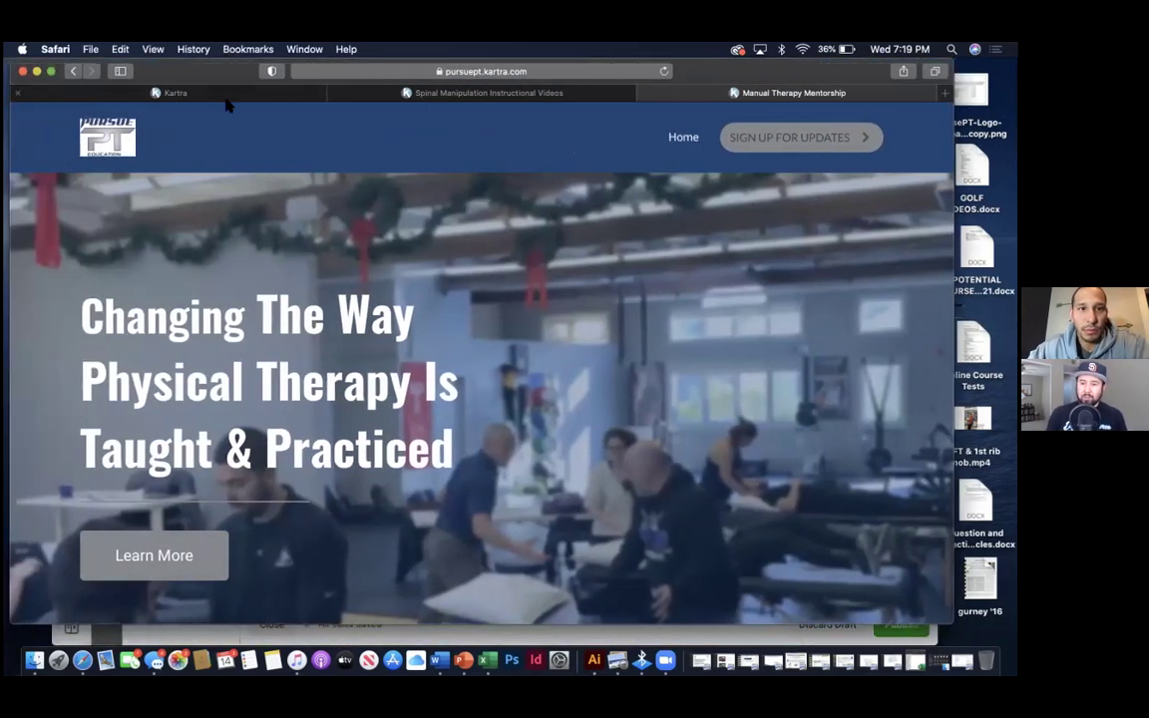
- Go back to the Kartra pages list, close the Warm MTM link dialog, and copy the page link of the Manual Therapy Membership Page
click(217, 91)
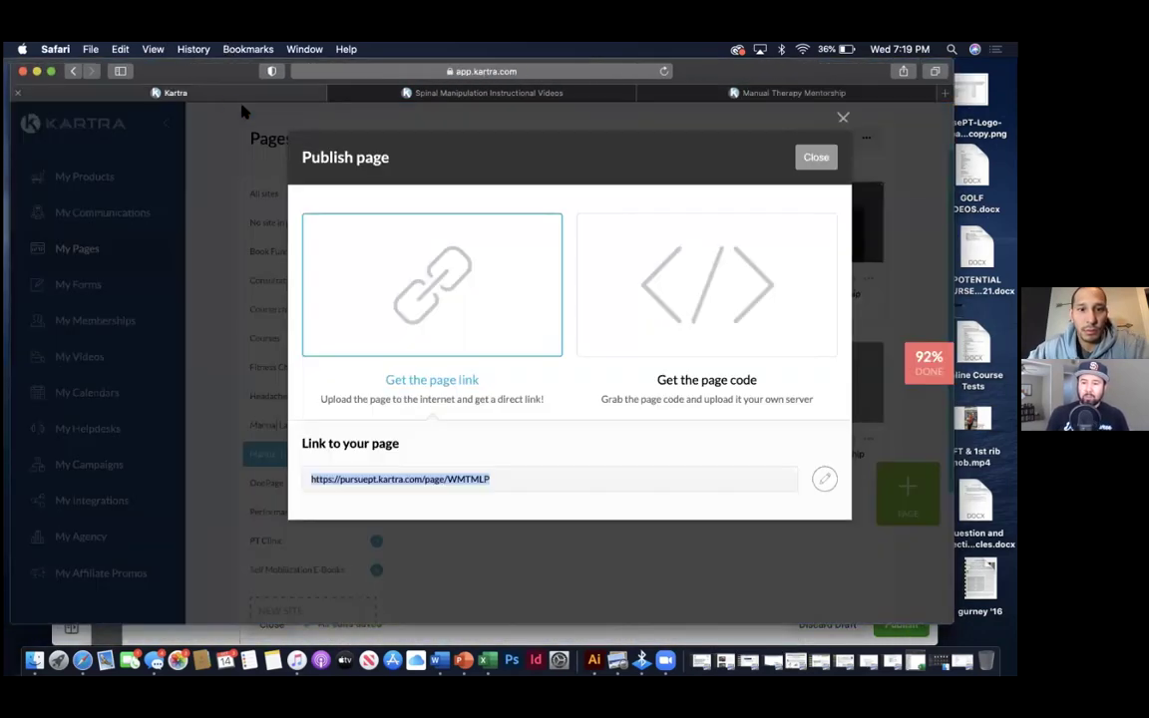
double_click(682, 84)
click(676, 121)
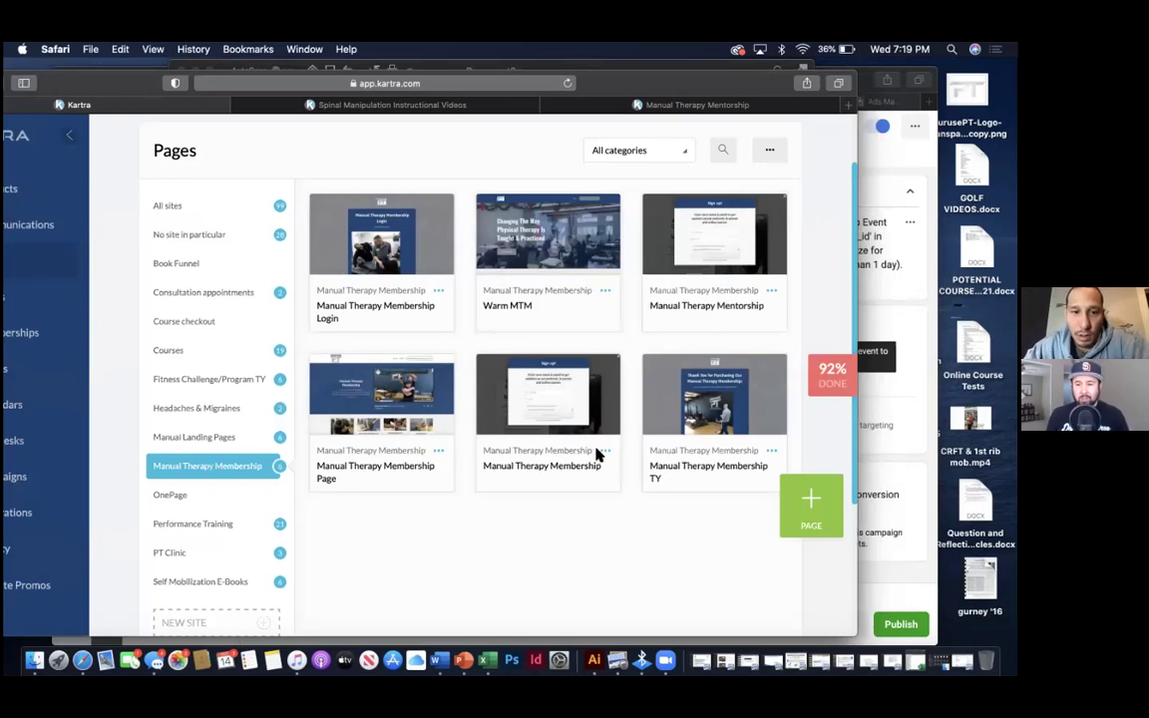
click(437, 450)
click(479, 426)
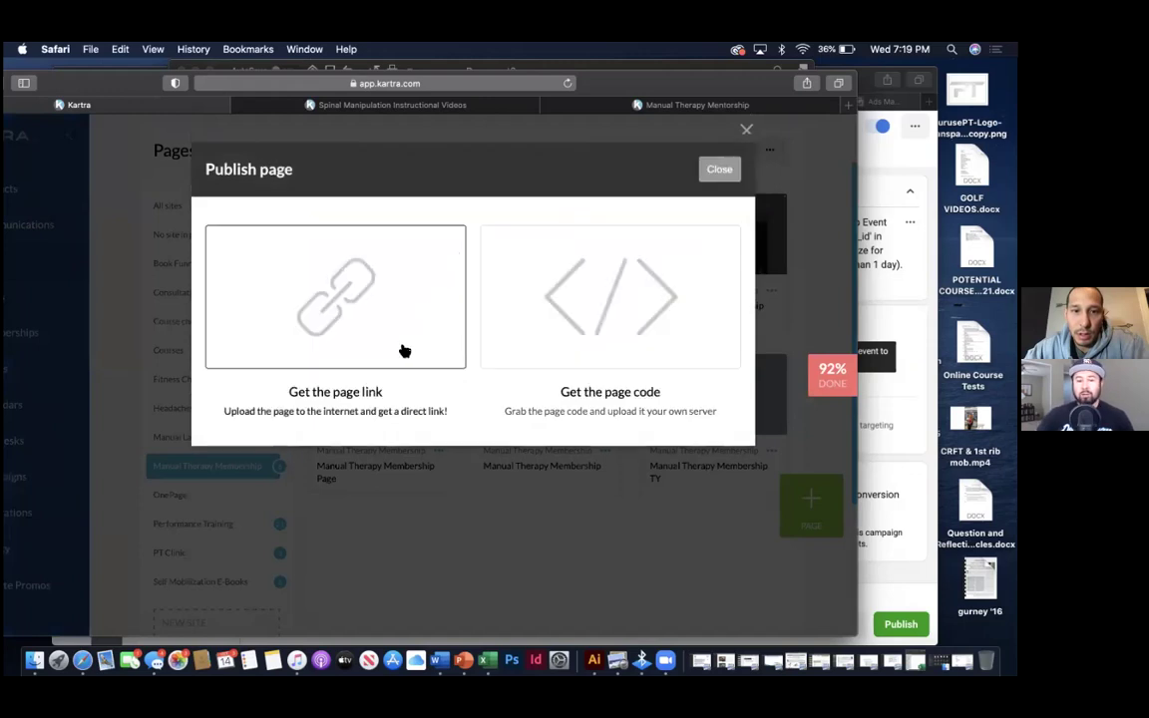
click(377, 408)
triple_click(378, 490)
key(super+c)
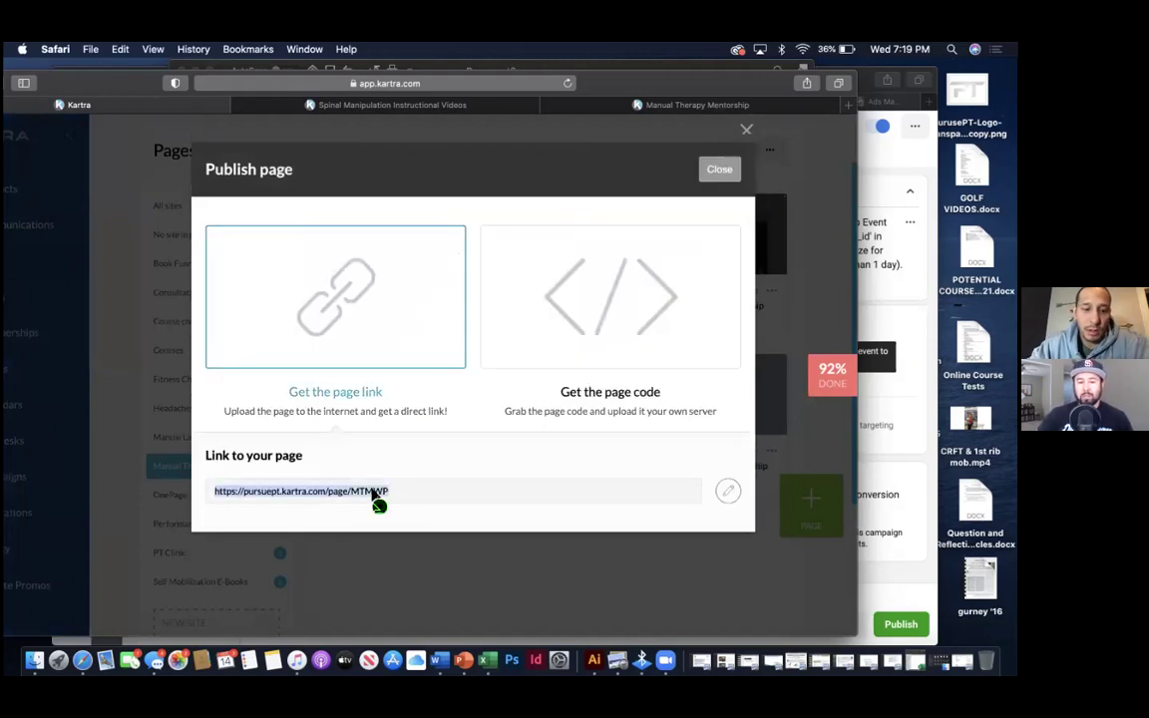
drag(785, 99, 669, 173)
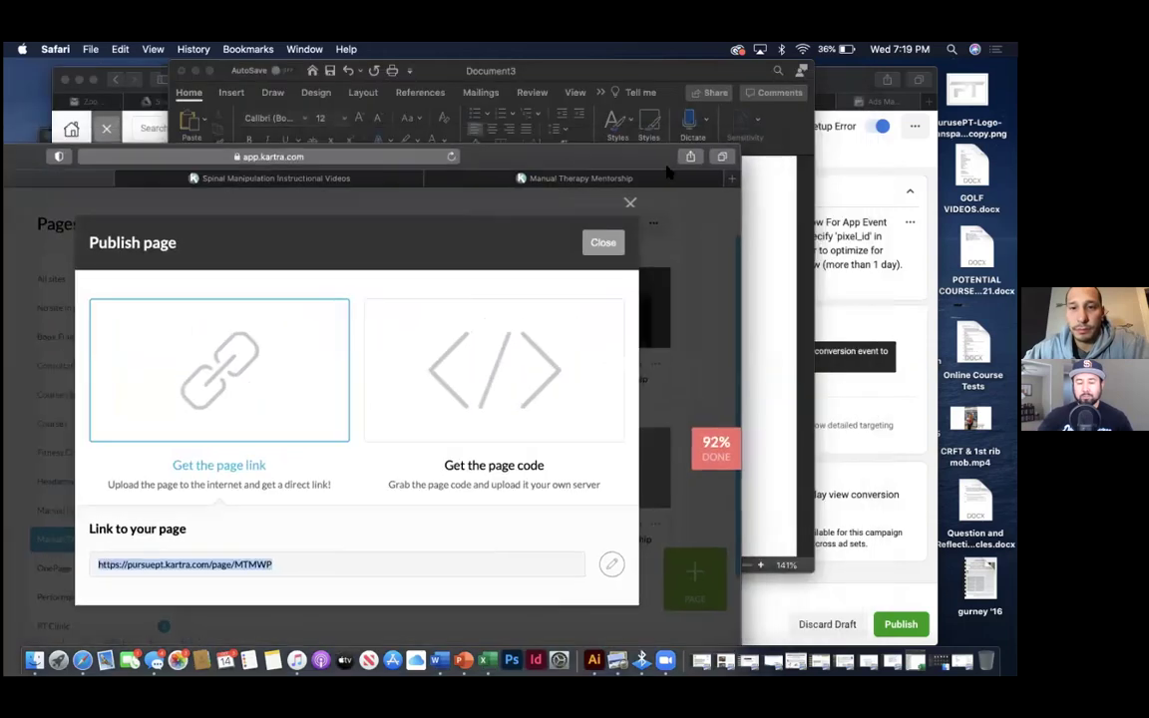
click(732, 178)
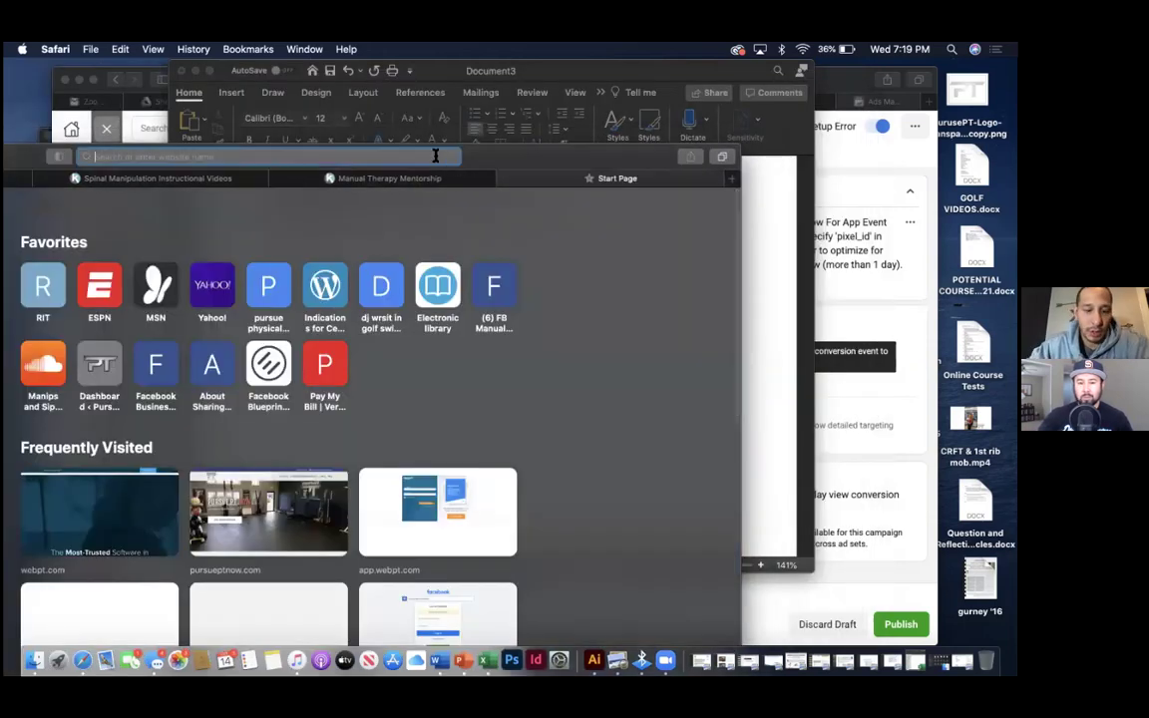
key(super+v)
key(Return)
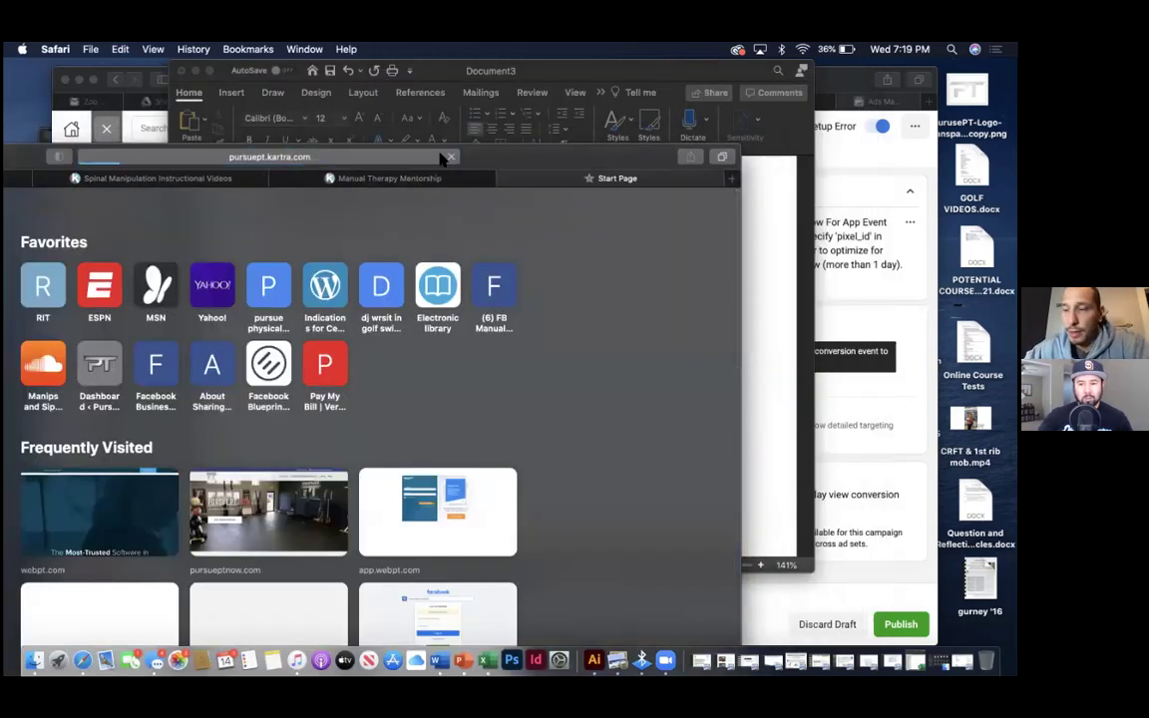
double_click(559, 157)
mouse_move(785, 75)
mouse_down()
mouse_move(799, 77)
mouse_move(768, 83)
mouse_up()
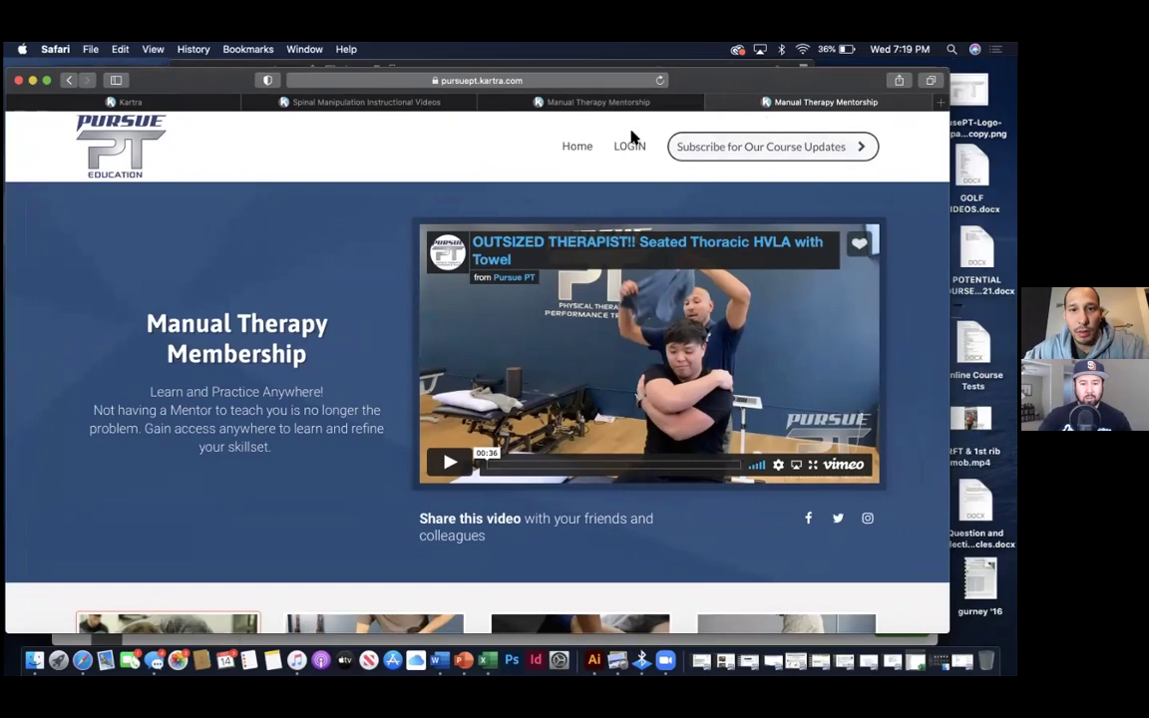
- Compare the live Warm MTM page's Learn More and mentor sections with the membership page's pricing and Get Access Today section
click(610, 103)
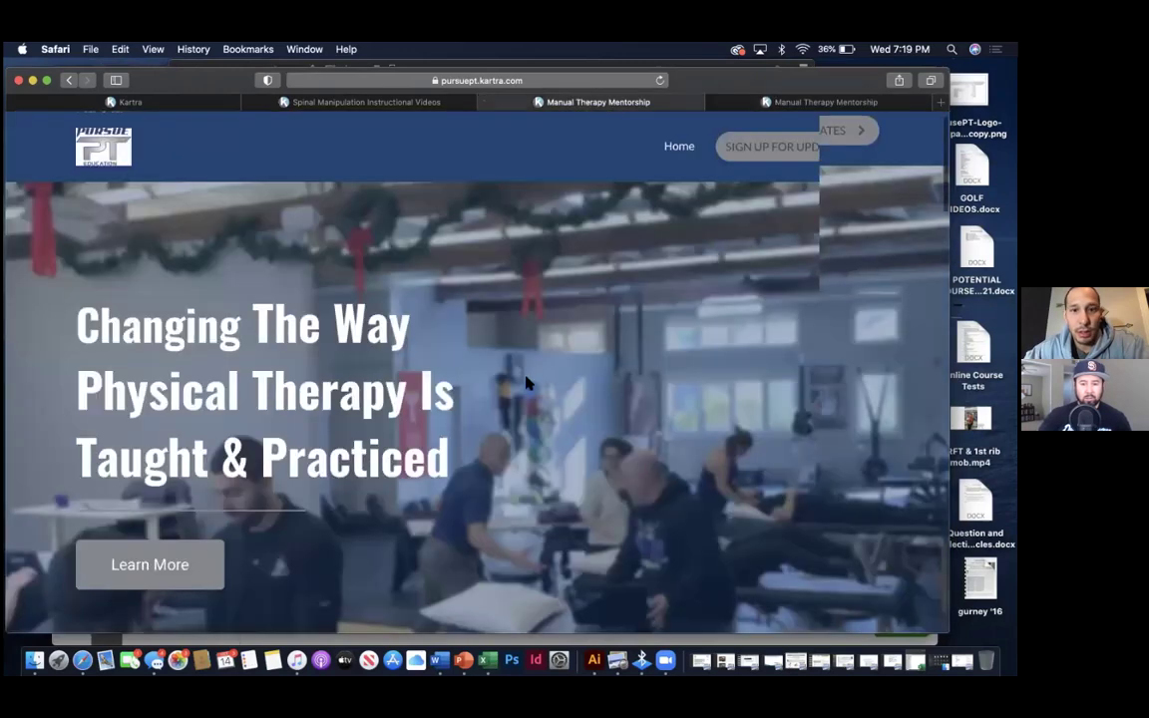
scroll(527, 381, down, 10)
scroll(526, 382, up, 8)
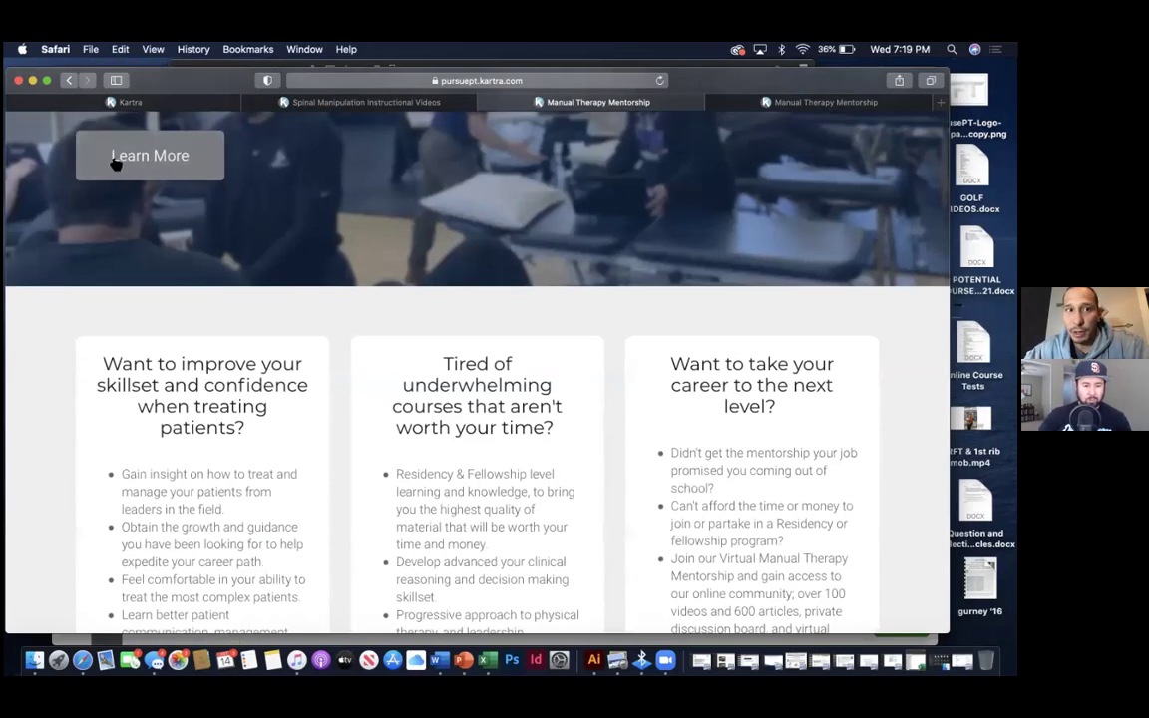
click(768, 104)
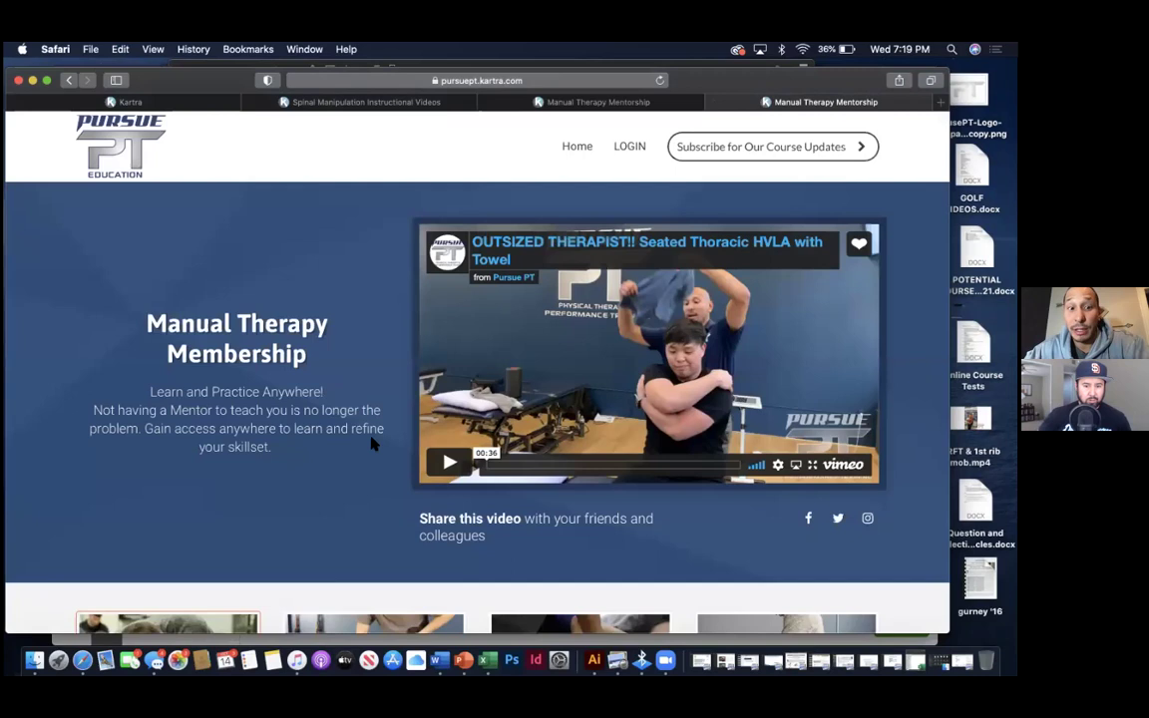
scroll(371, 444, down, 10)
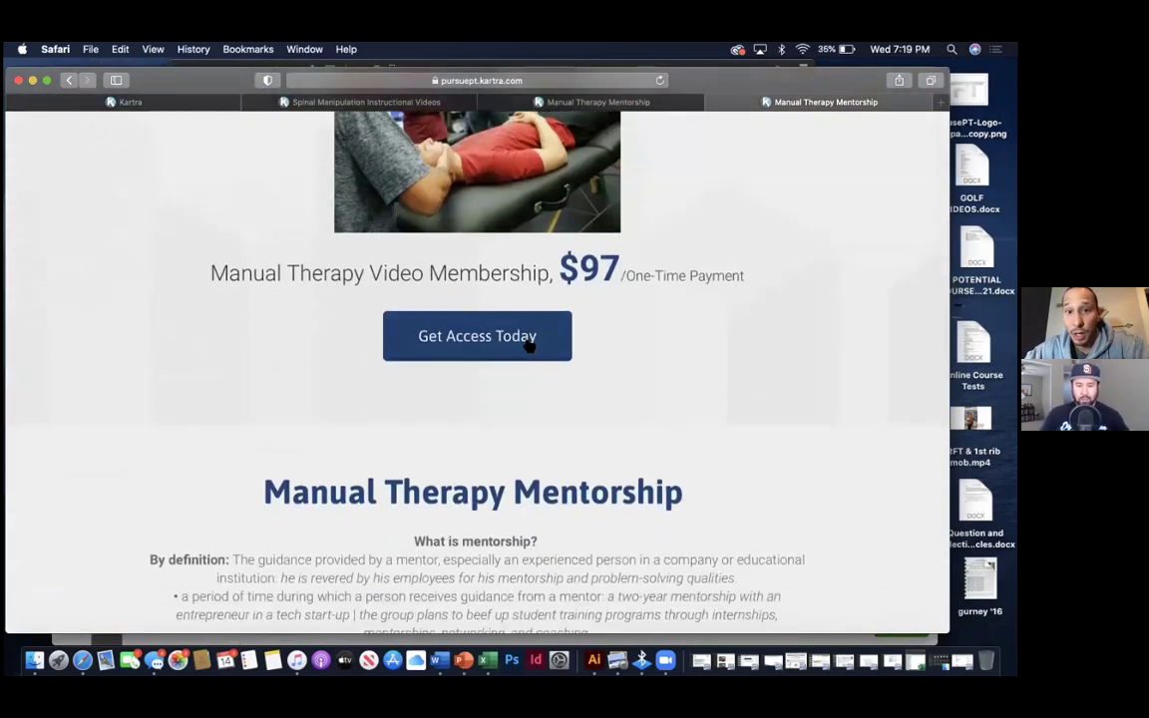
click(560, 101)
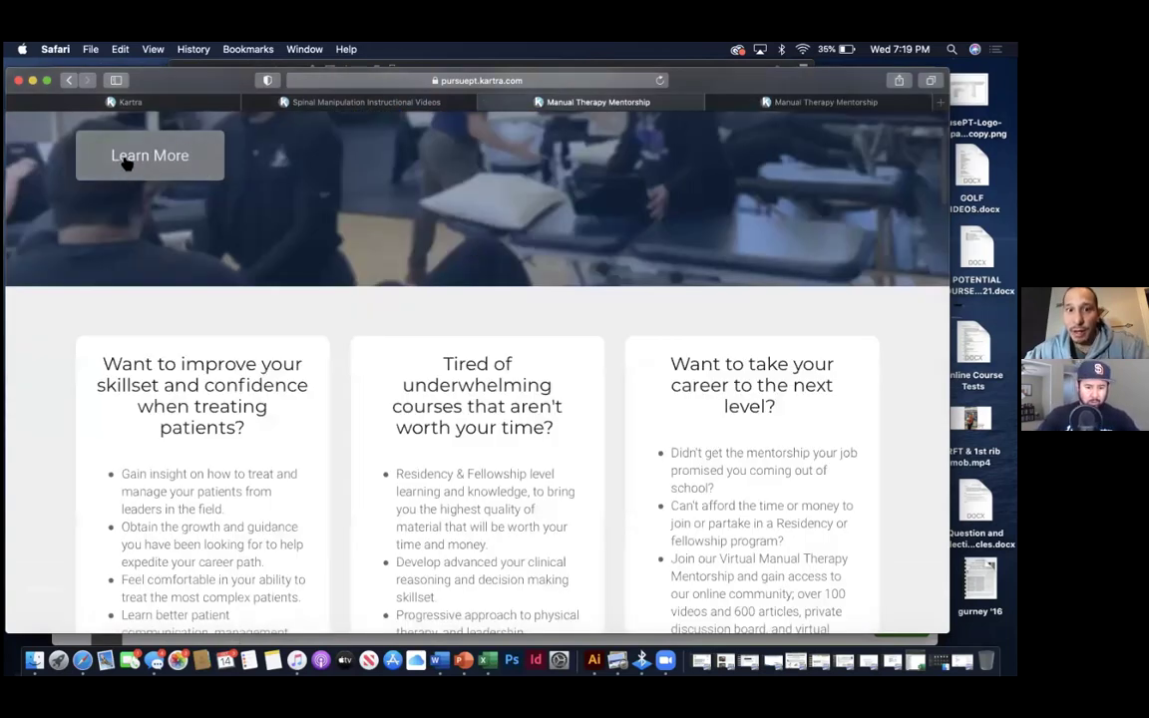
scroll(124, 163, down, 10)
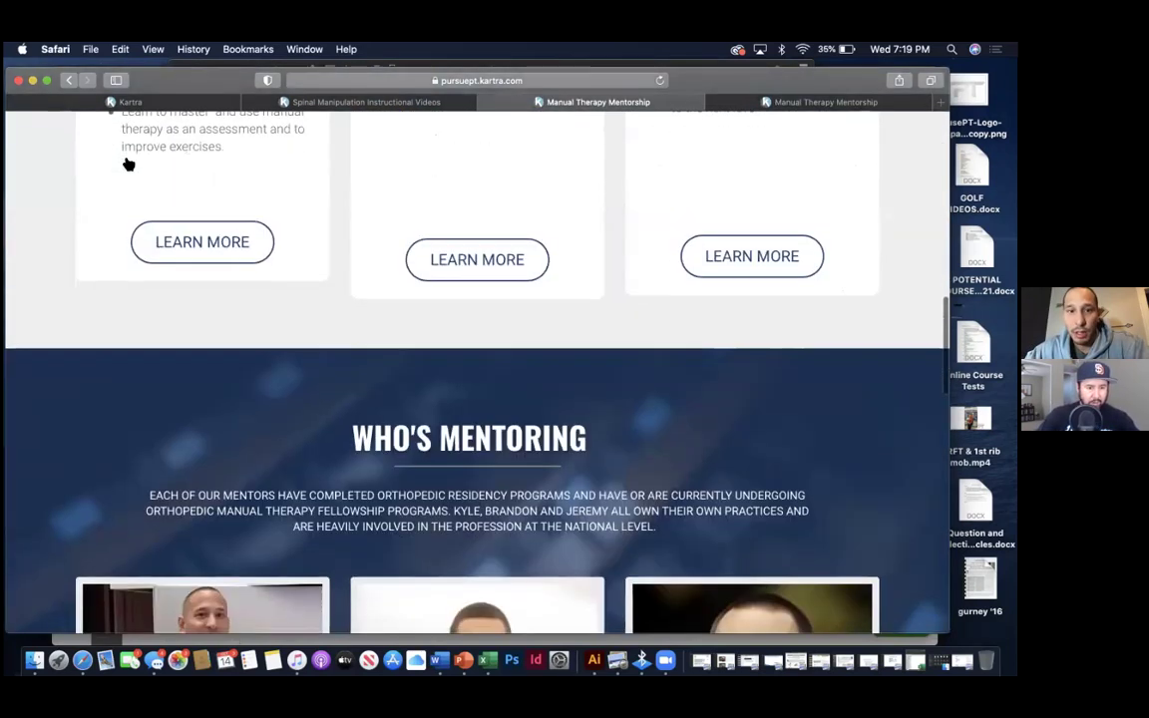
scroll(124, 162, up, 6)
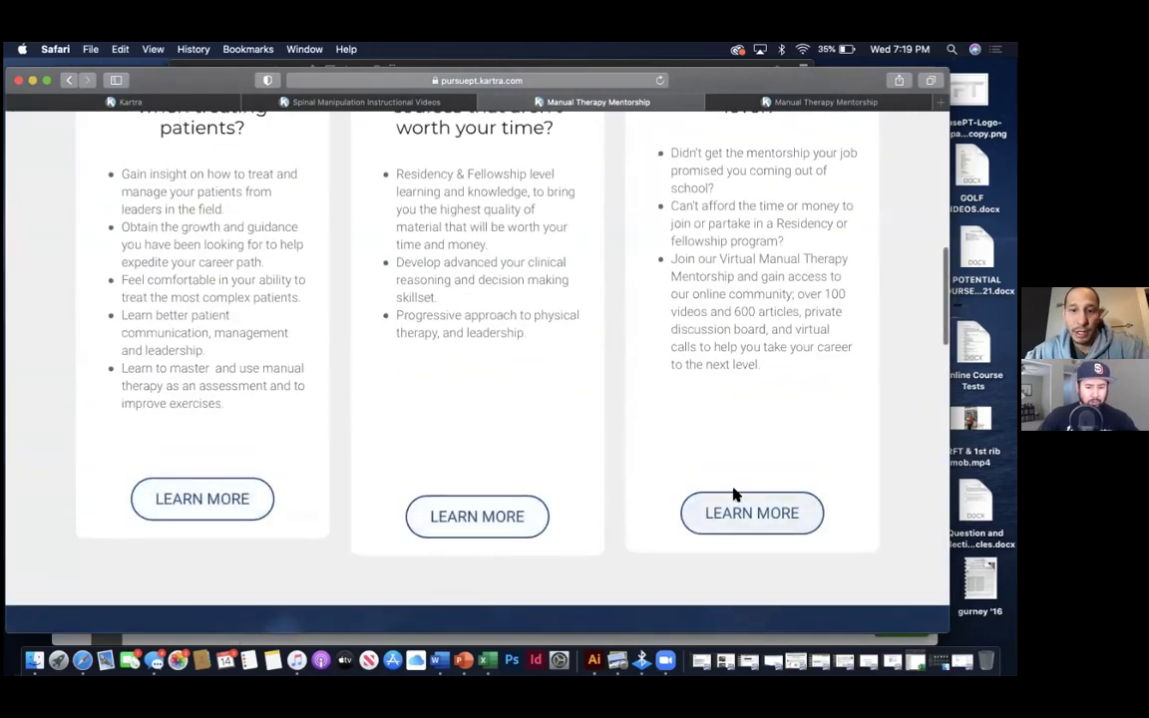
- Examine the live Manual Therapy Membership page from its intro video and technique gallery through the membership and mentorship descriptions
click(774, 103)
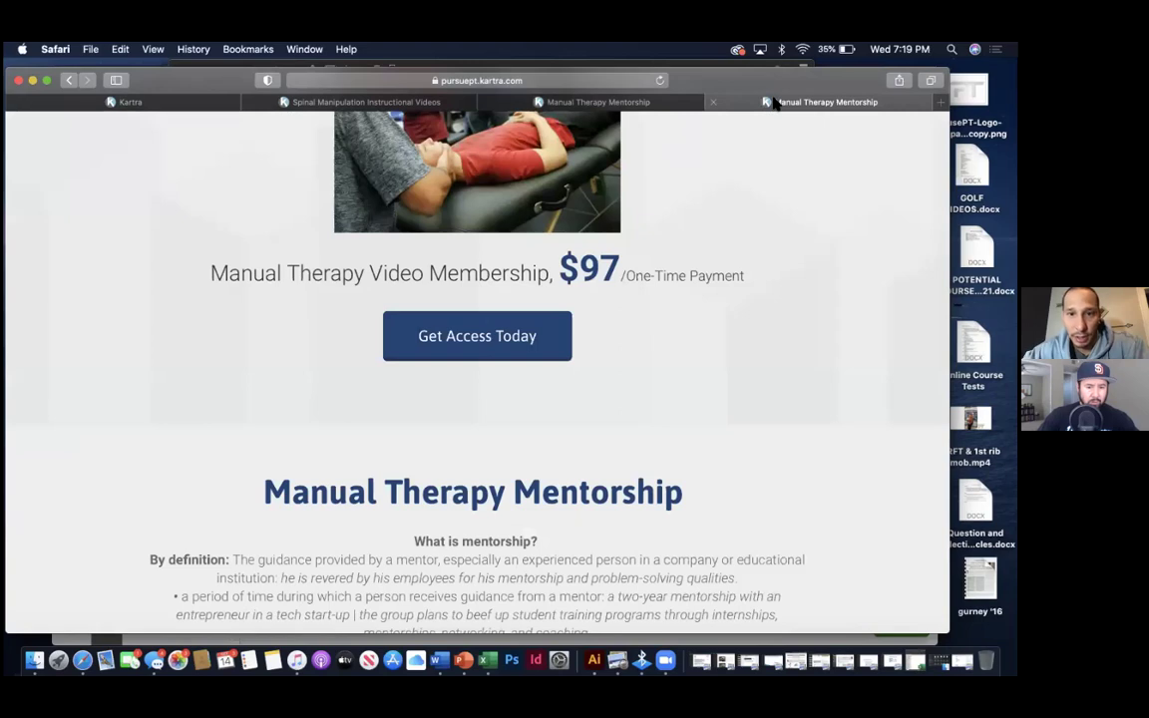
scroll(692, 267, up, 10)
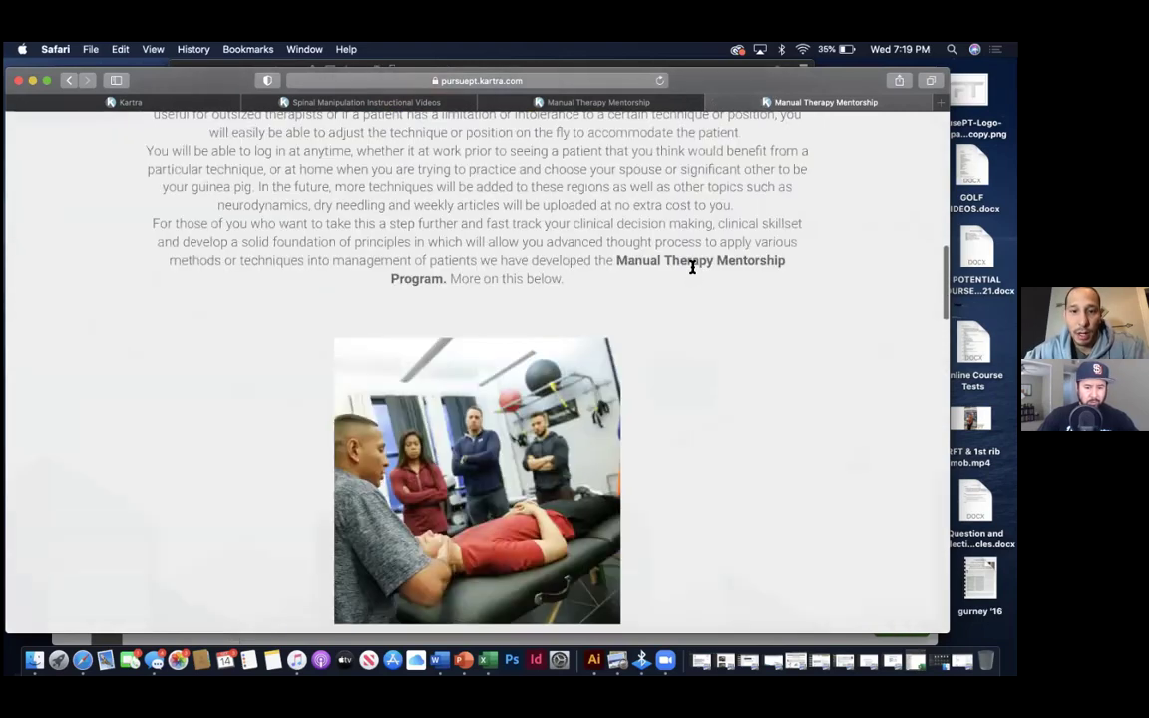
scroll(692, 268, up, 5)
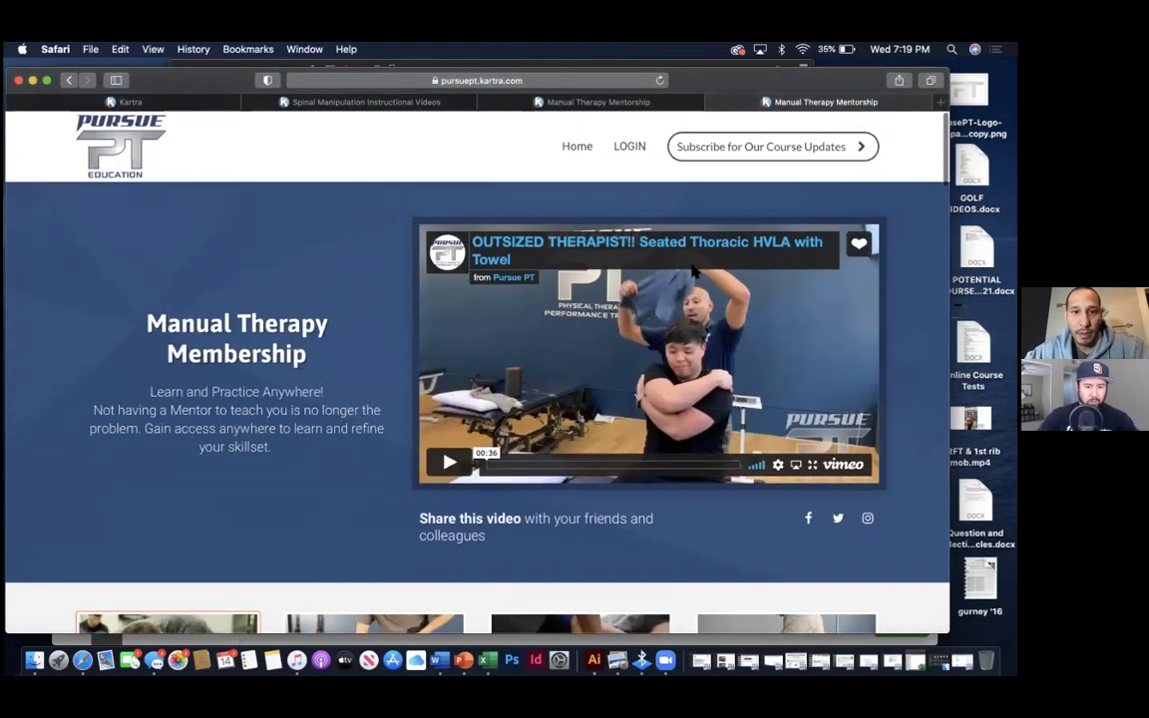
scroll(695, 272, down, 3)
scroll(693, 270, down, 4)
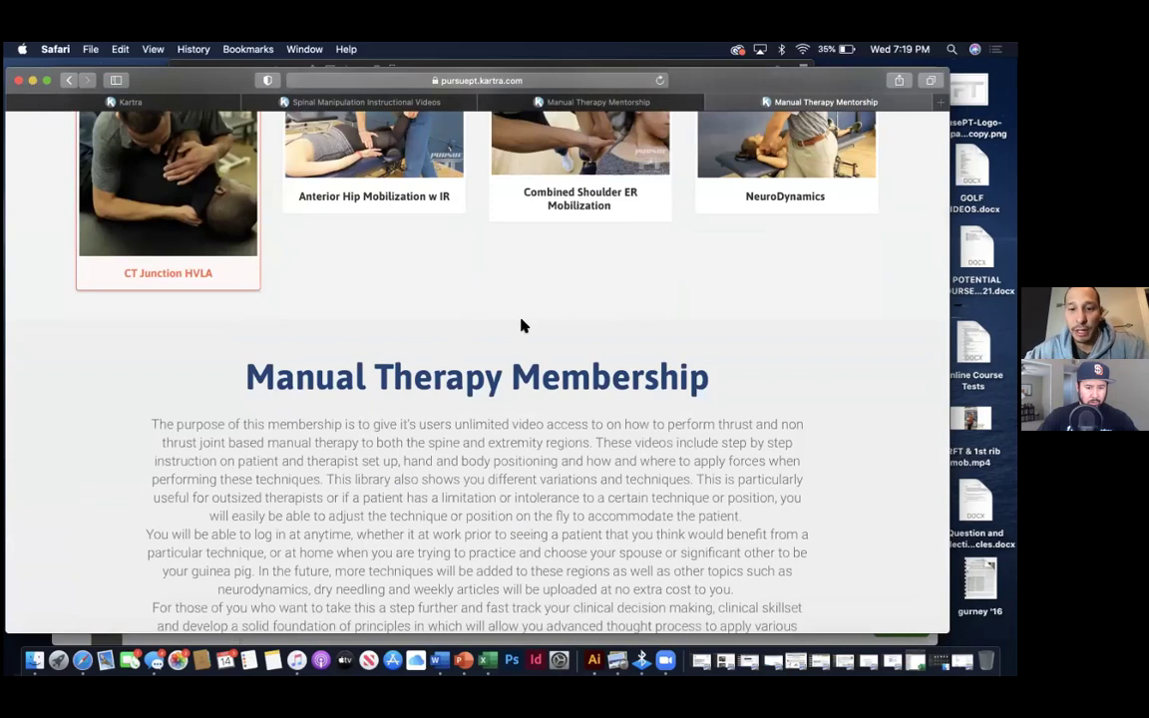
scroll(521, 325, down, 5)
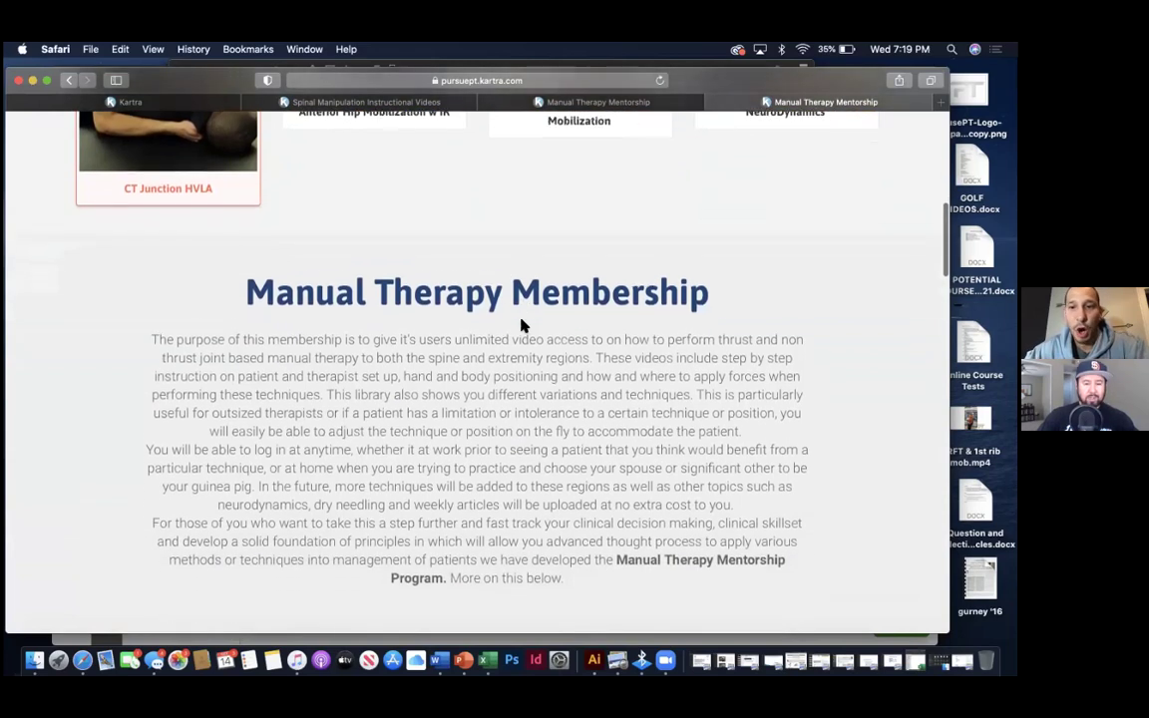
scroll(521, 321, down, 15)
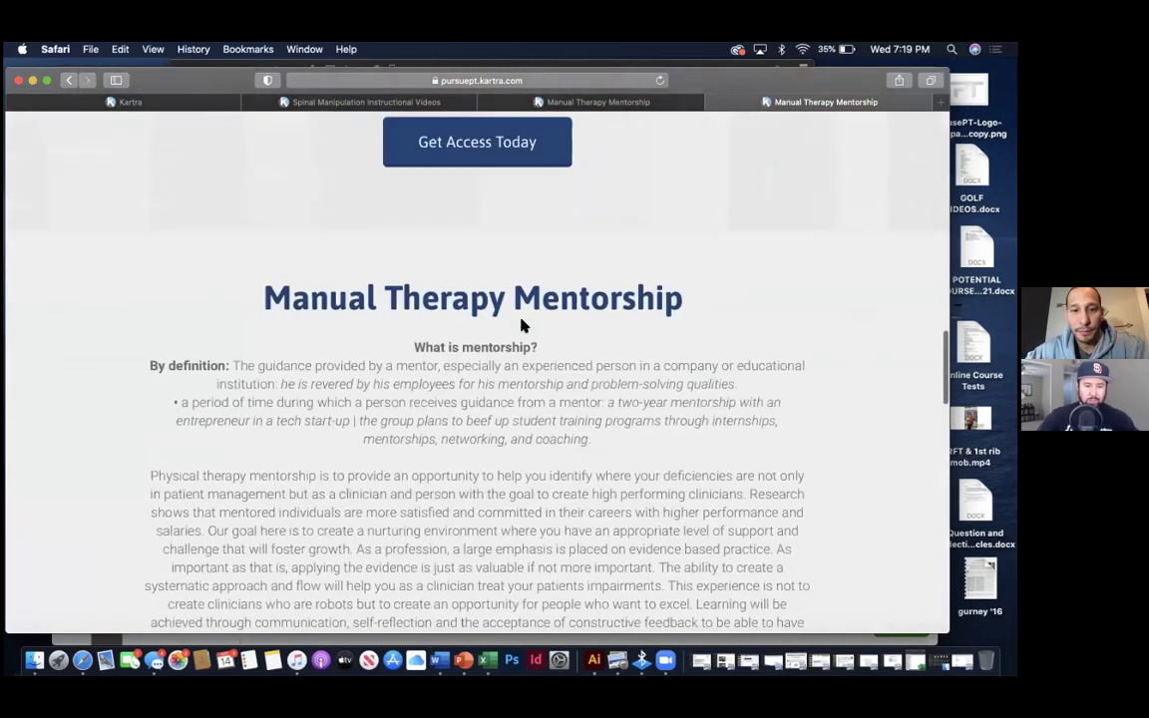
scroll(520, 325, down, 15)
scroll(520, 325, up, 12)
scroll(520, 325, up, 20)
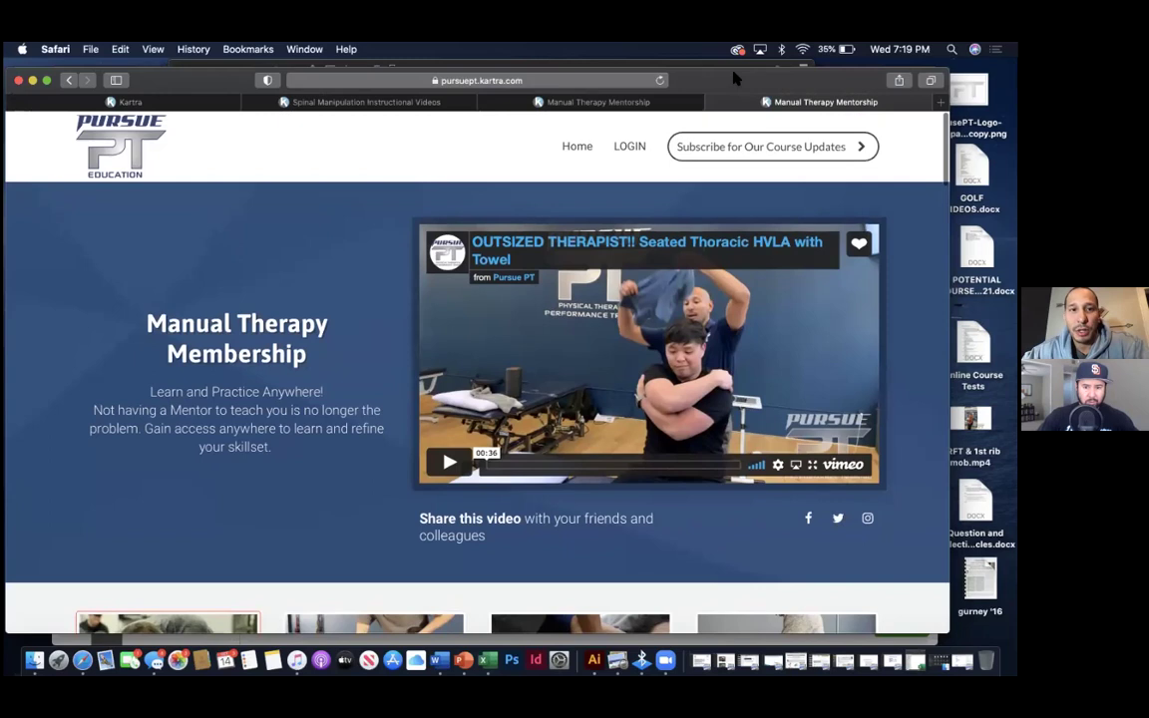
- Switch to Facebook Ads Manager and review the conversion events available for the MTM Retarget ad 10/13/20 ad set
drag(658, 70, 662, 69)
mouse_move(657, 110)
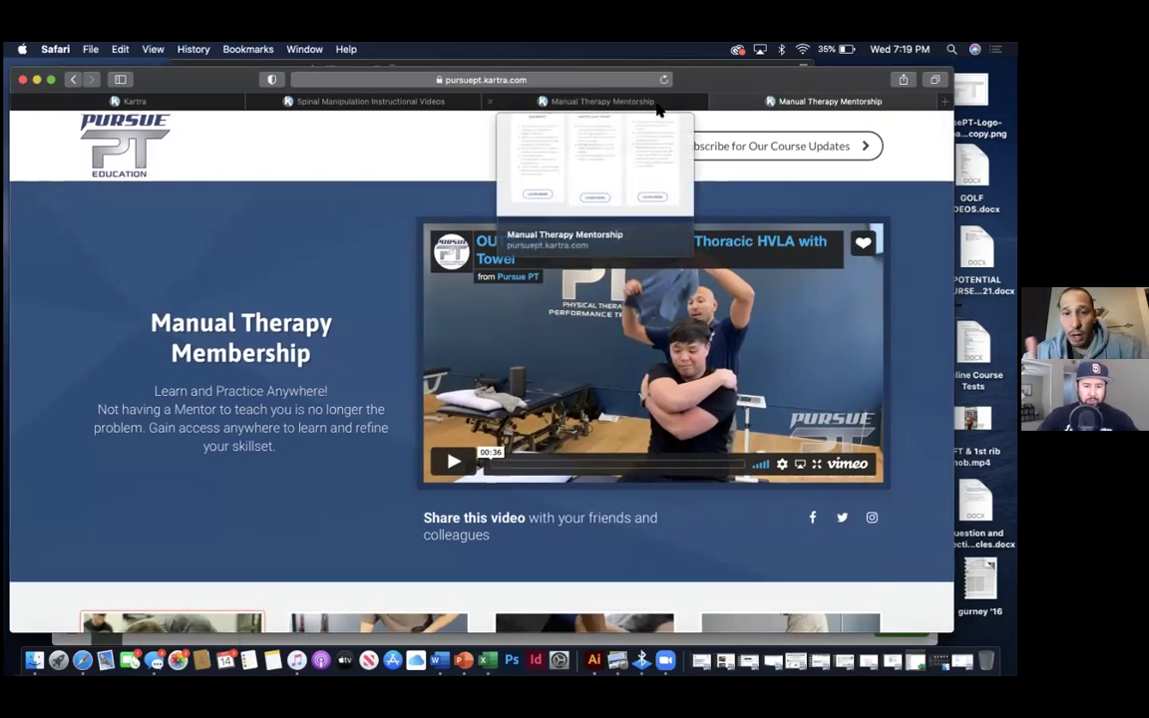
drag(633, 71, 623, 251)
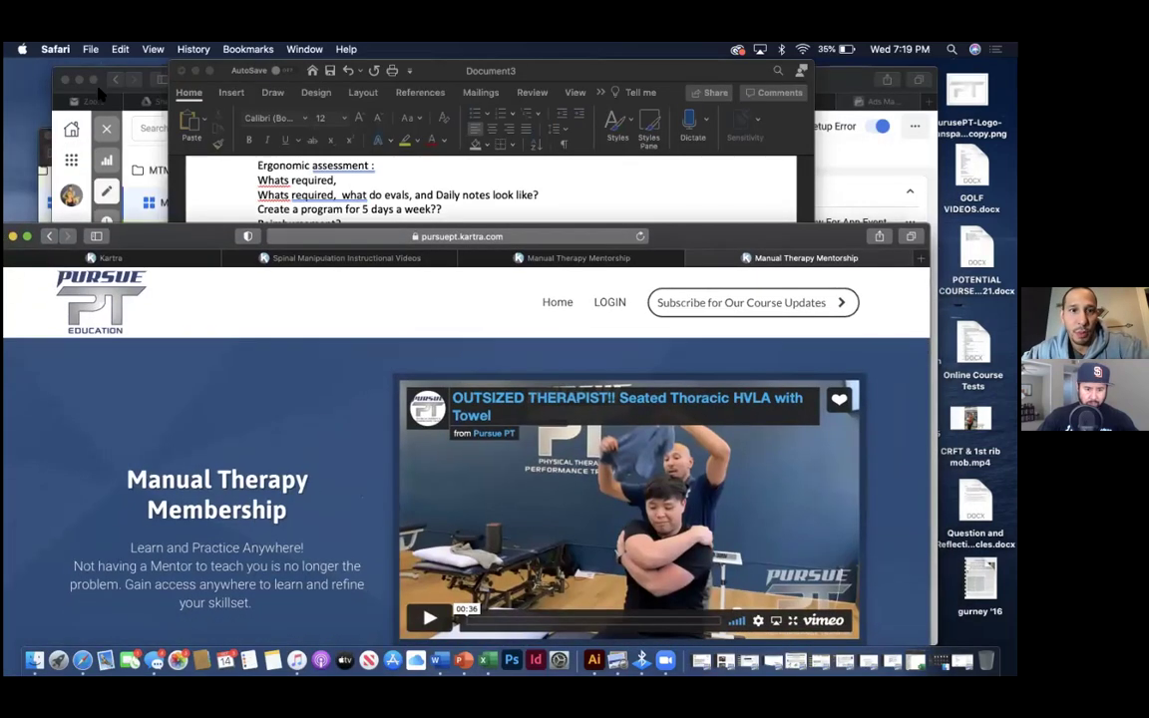
click(100, 92)
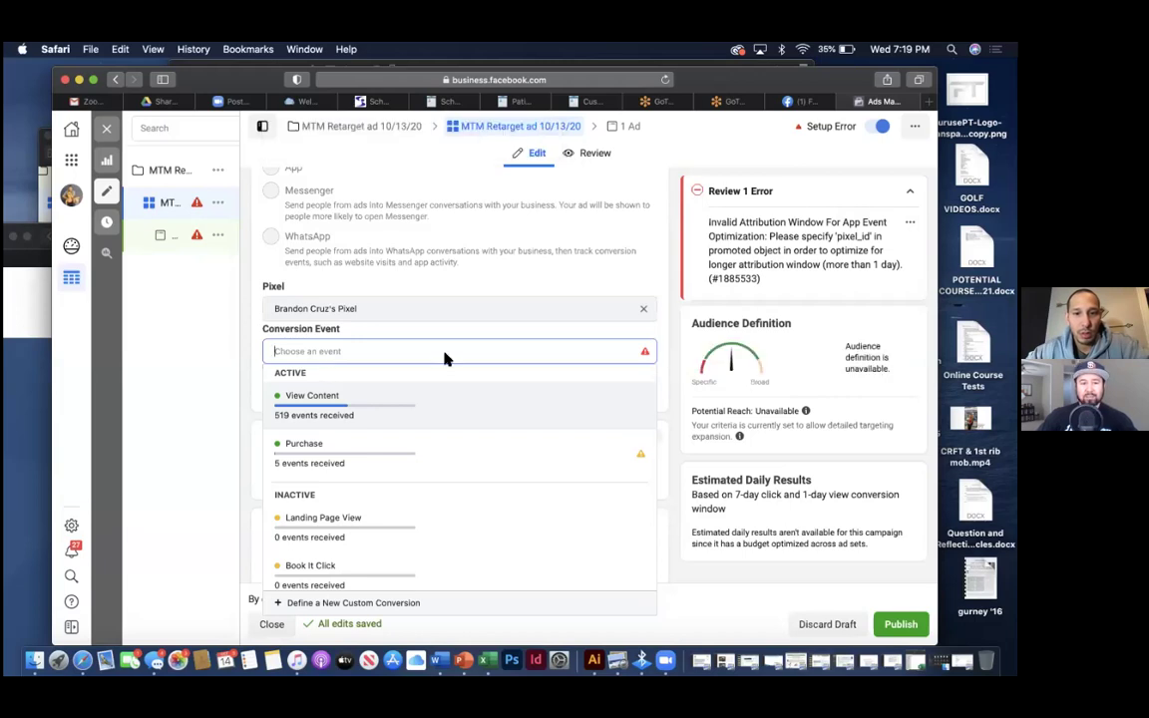
click(658, 336)
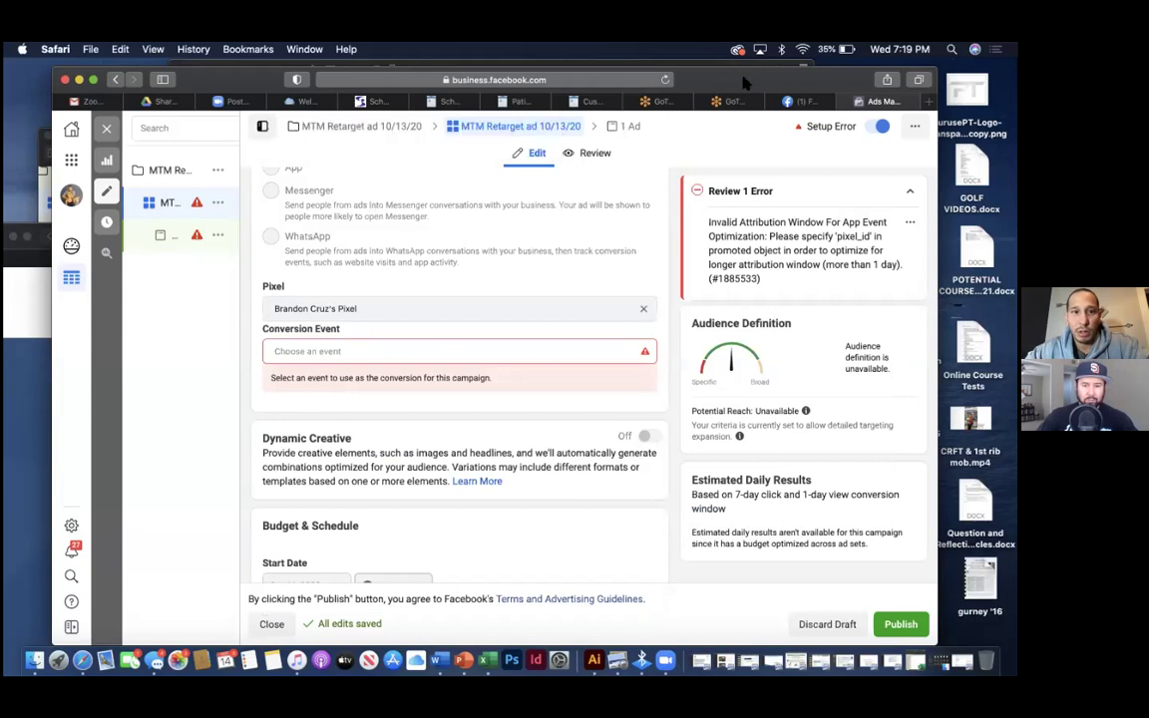
- Close the ad set editor and clear the campaign selection so that ad sets from all campaigns are listed
drag(742, 81, 713, 82)
click(77, 128)
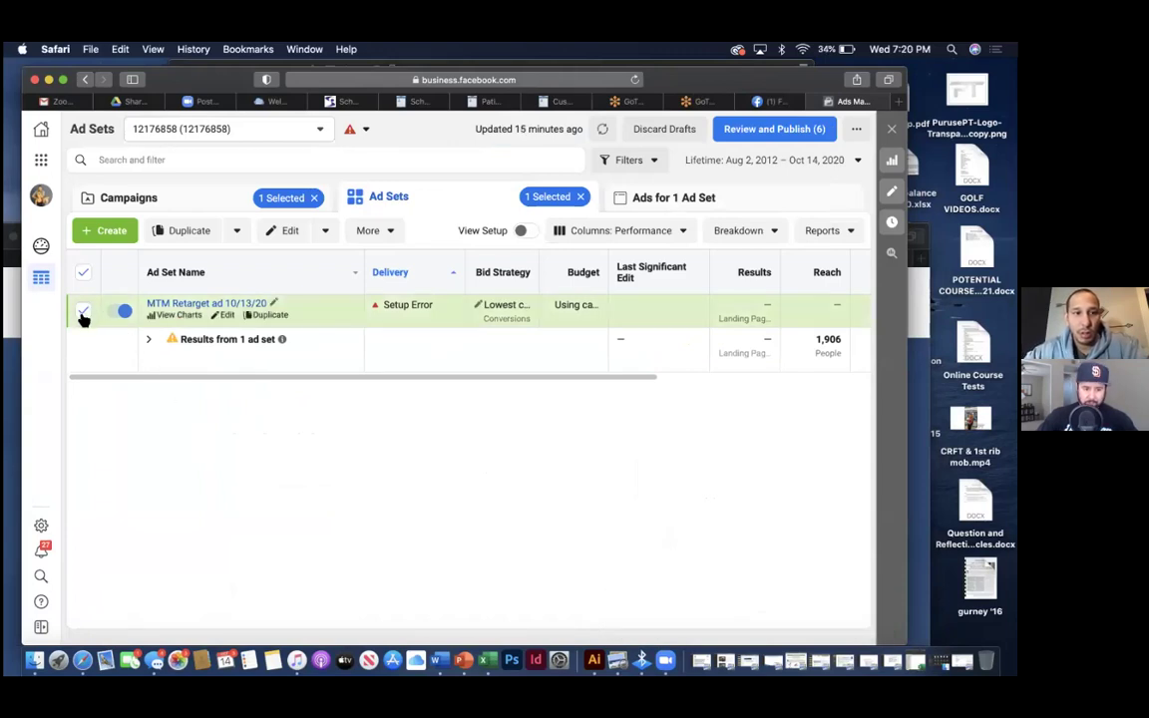
click(313, 198)
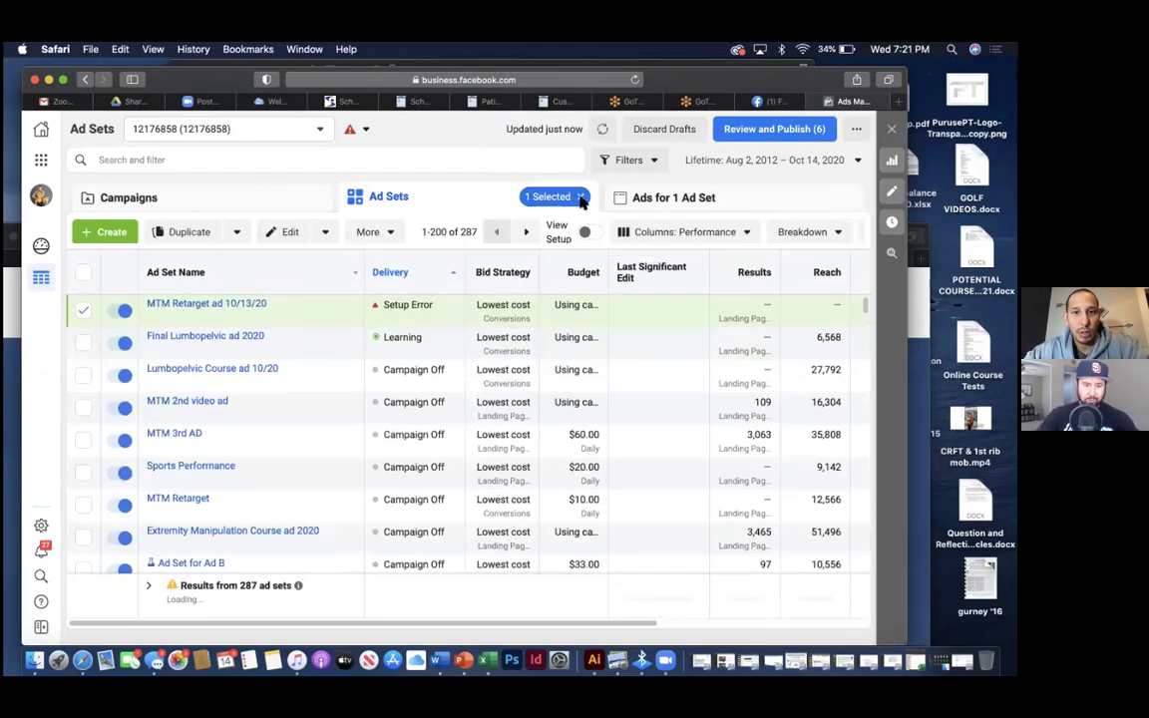
- Clear the ad set selection and switch to Events Manager to list the account's custom conversions
click(581, 198)
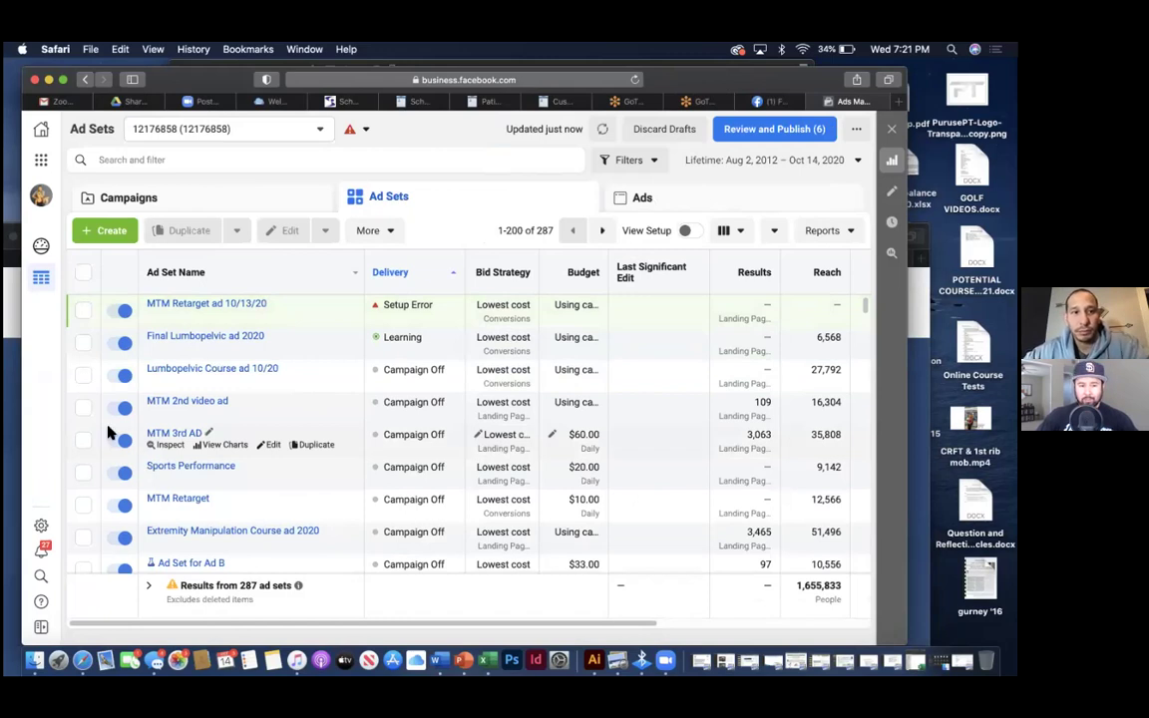
click(41, 162)
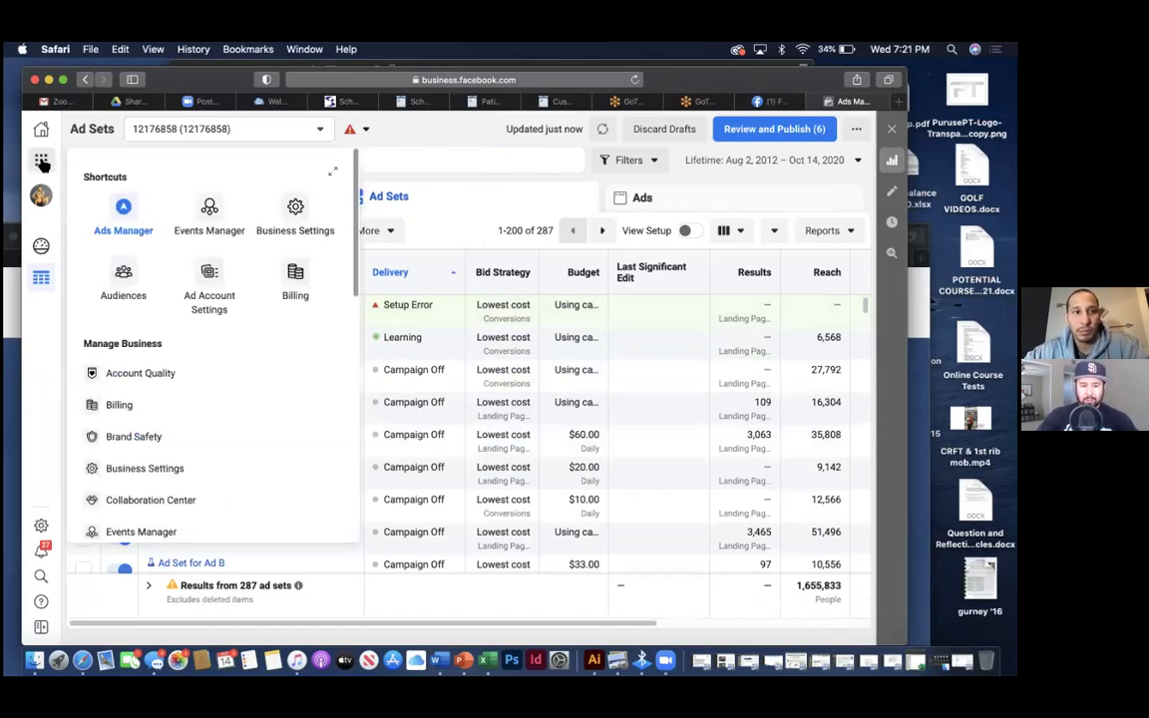
click(207, 222)
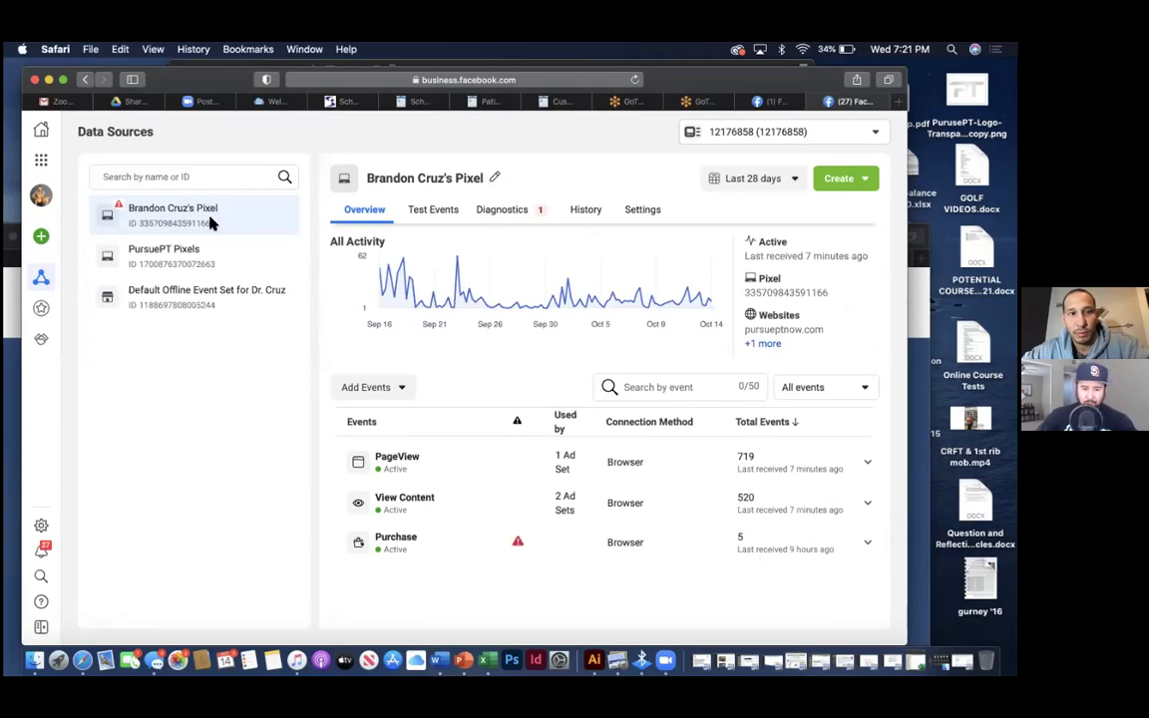
click(116, 204)
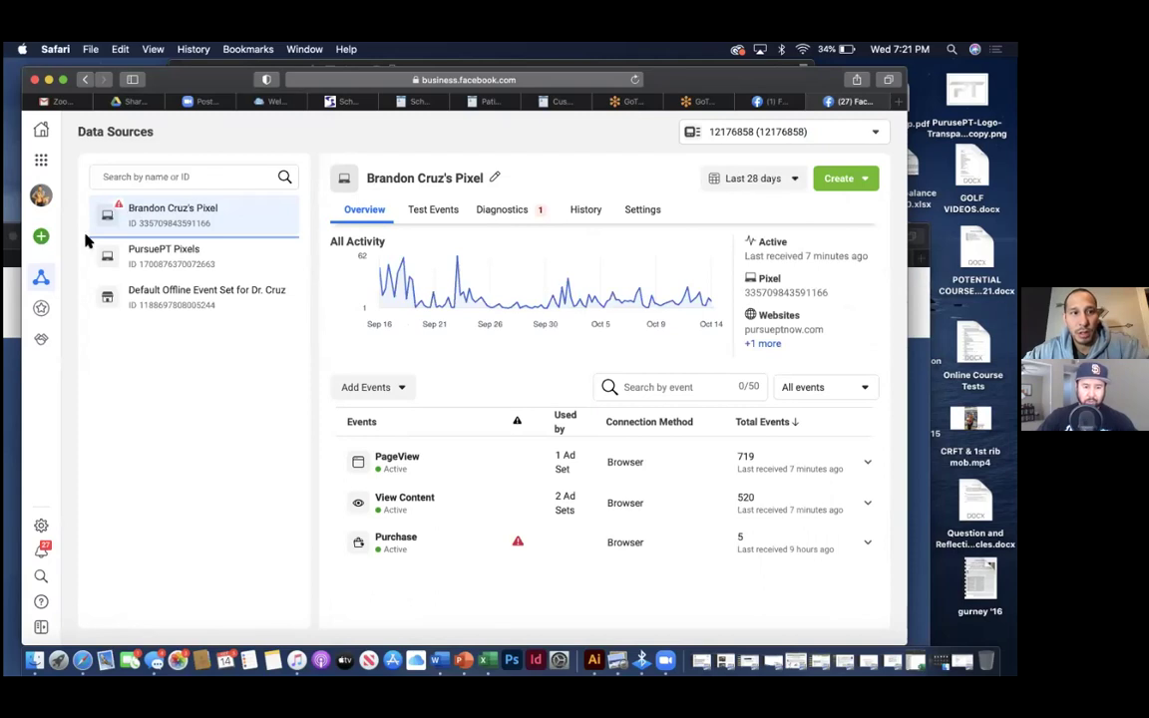
mouse_move(41, 278)
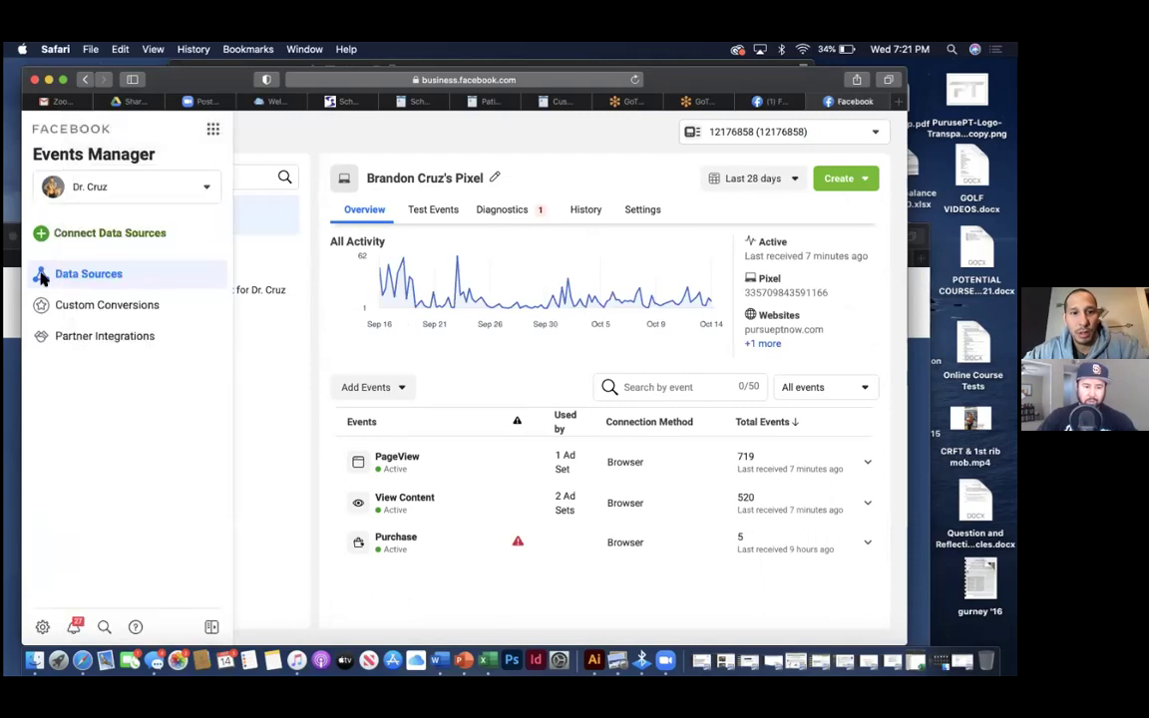
click(76, 306)
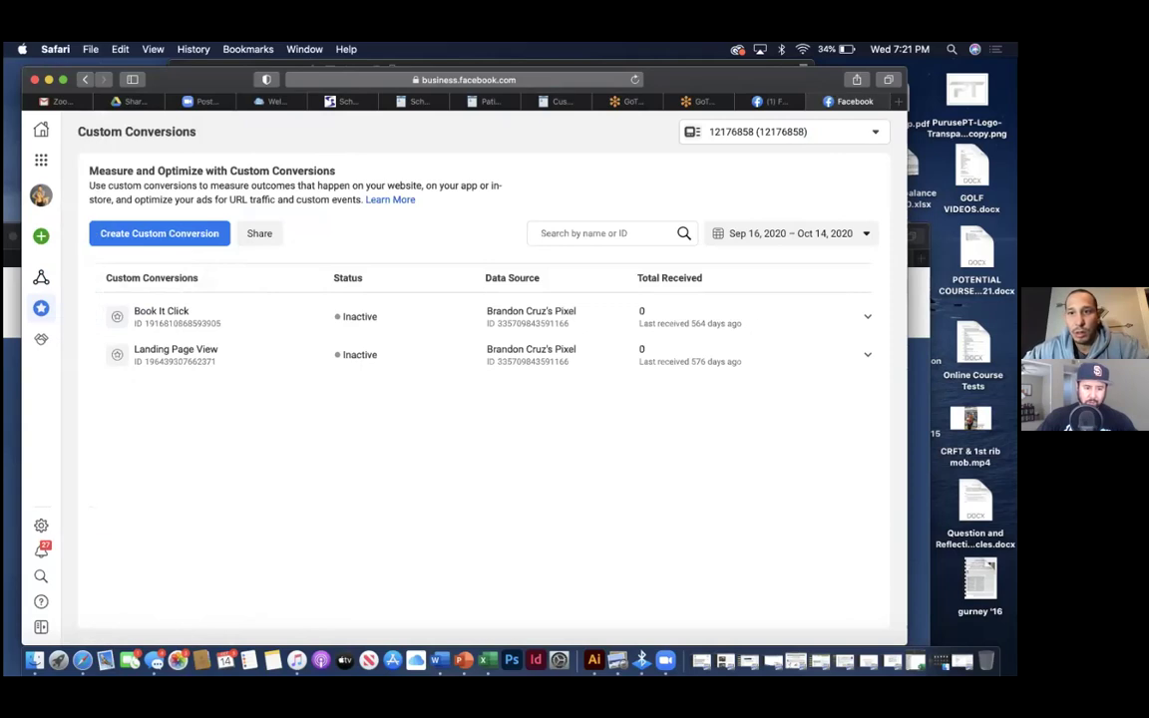
drag(666, 78, 636, 78)
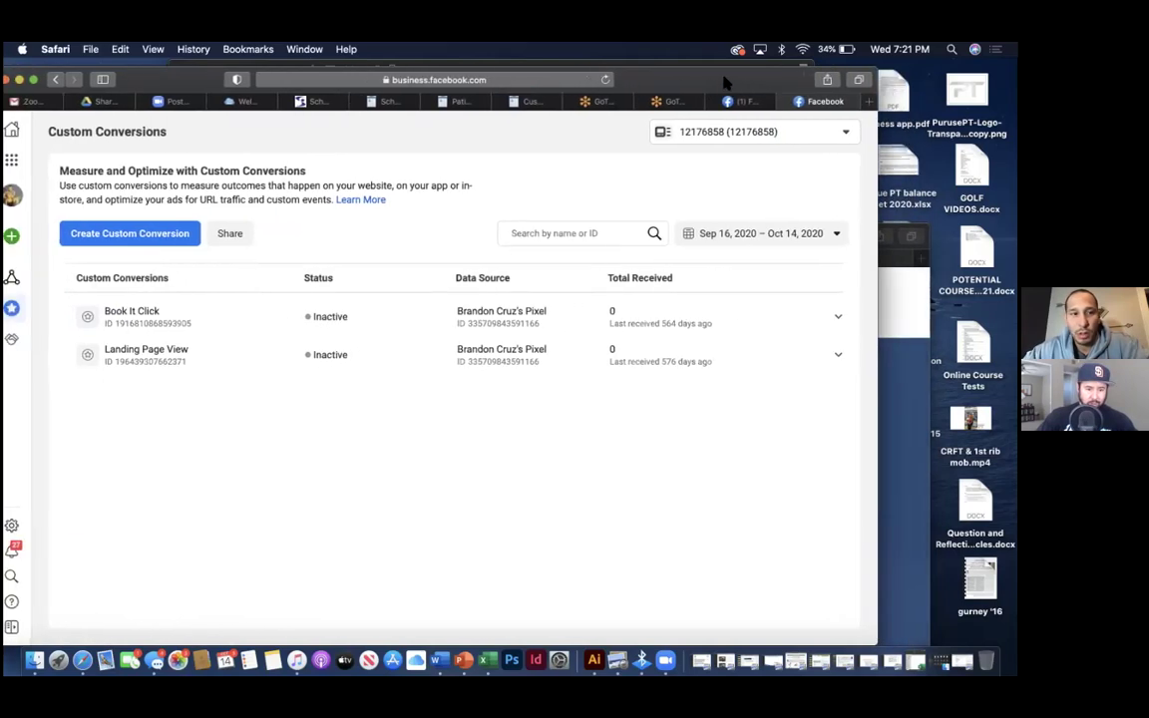
drag(726, 82, 755, 82)
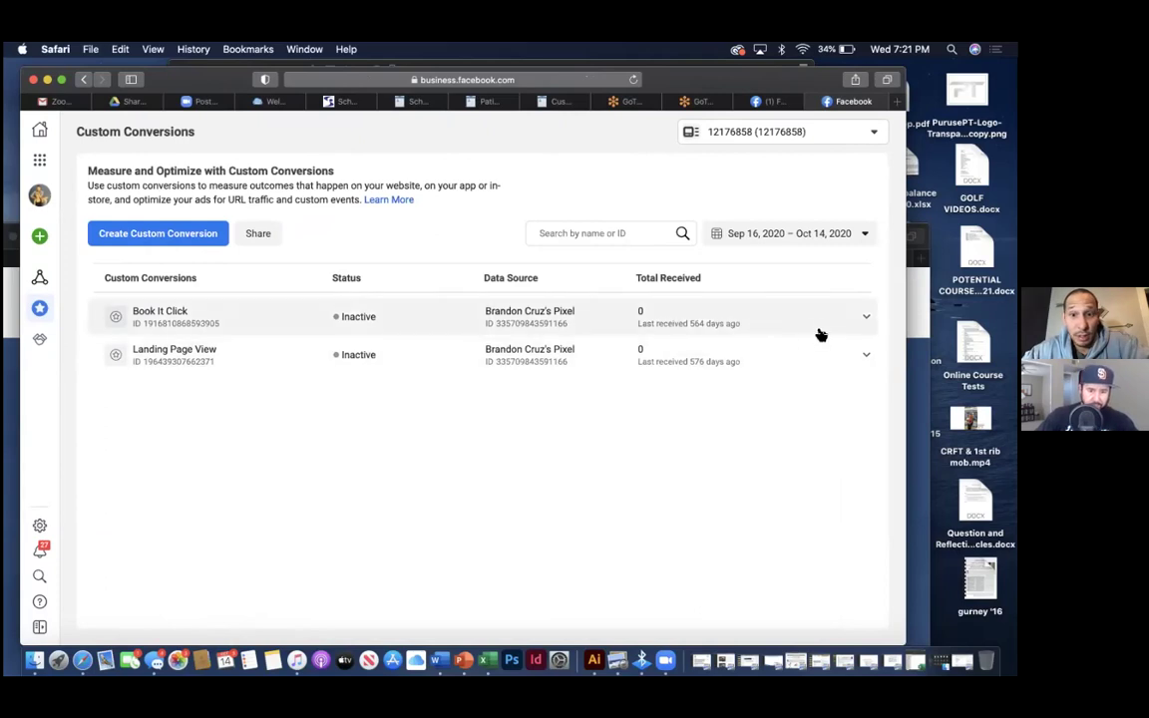
- Delete the Book It Click custom conversion
click(867, 317)
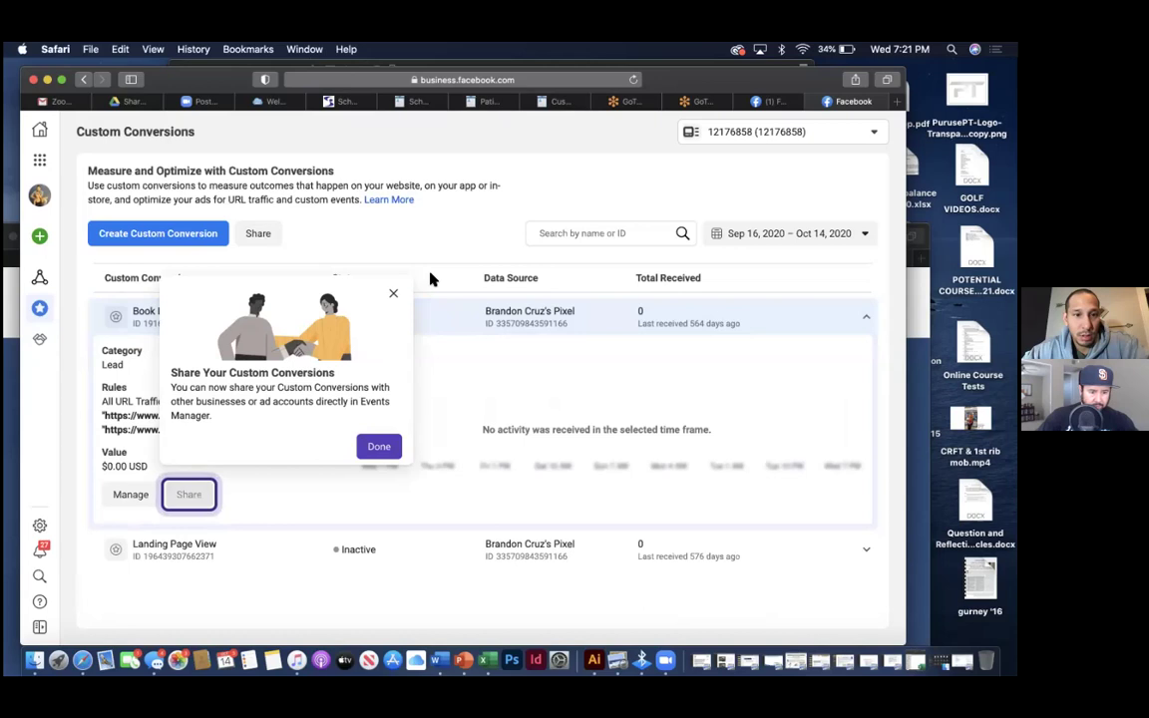
click(393, 293)
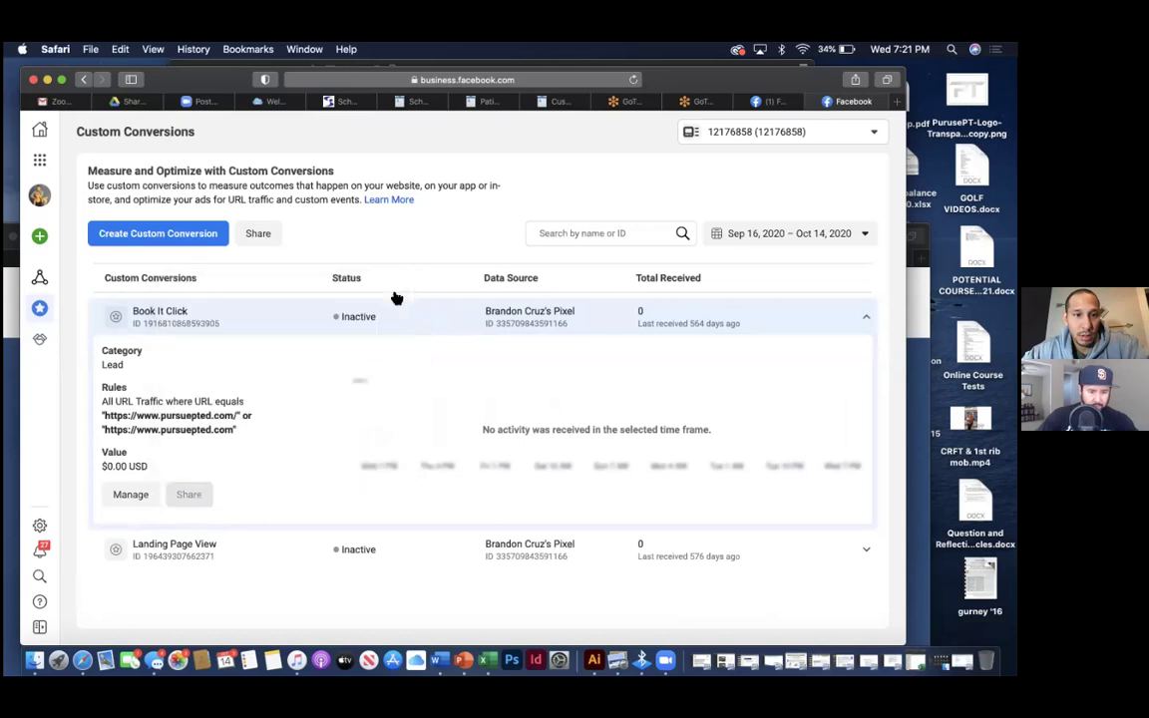
click(143, 495)
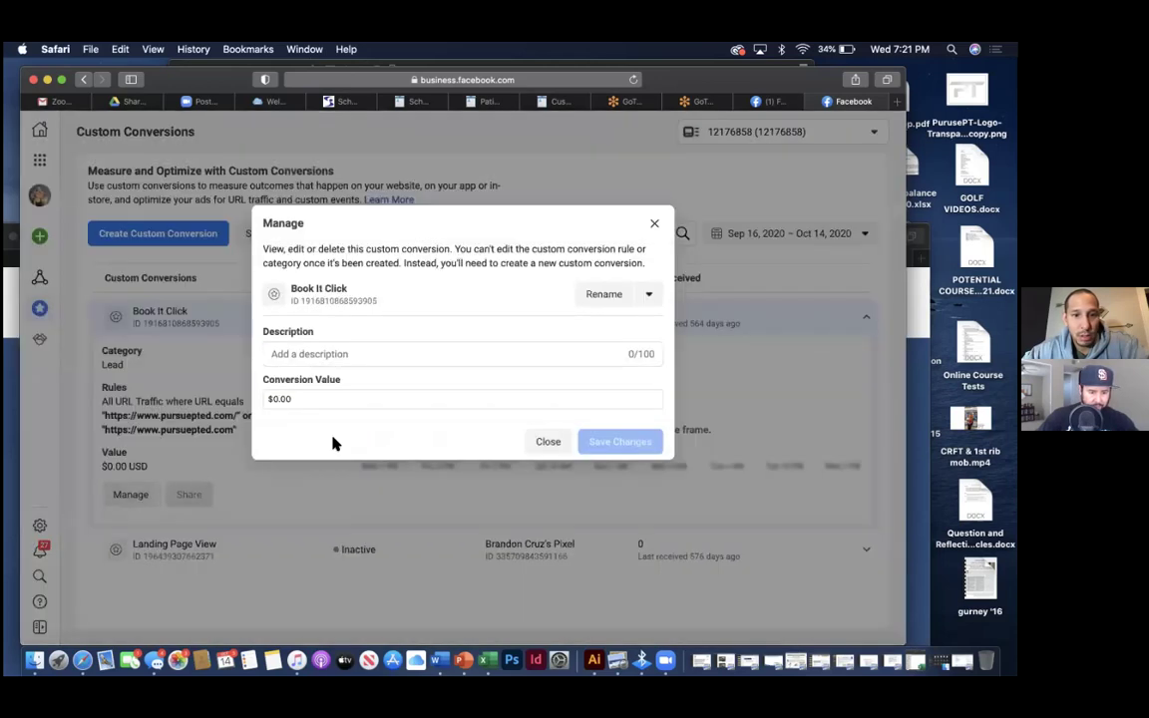
click(647, 295)
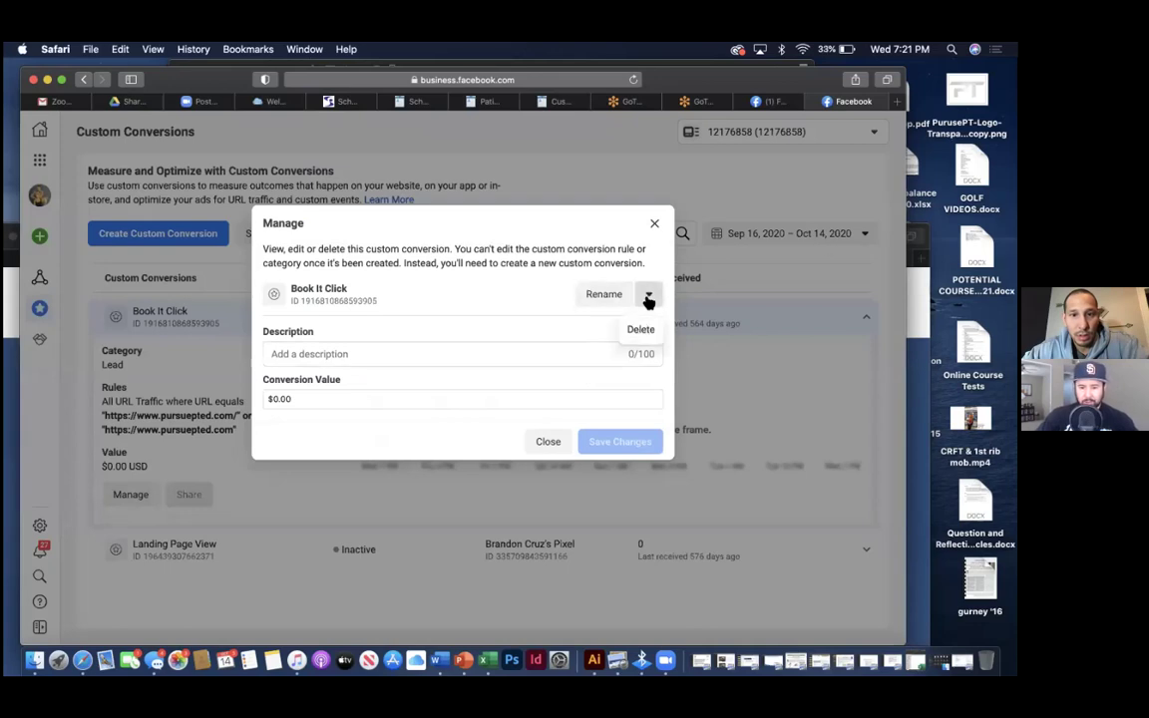
click(643, 327)
click(641, 349)
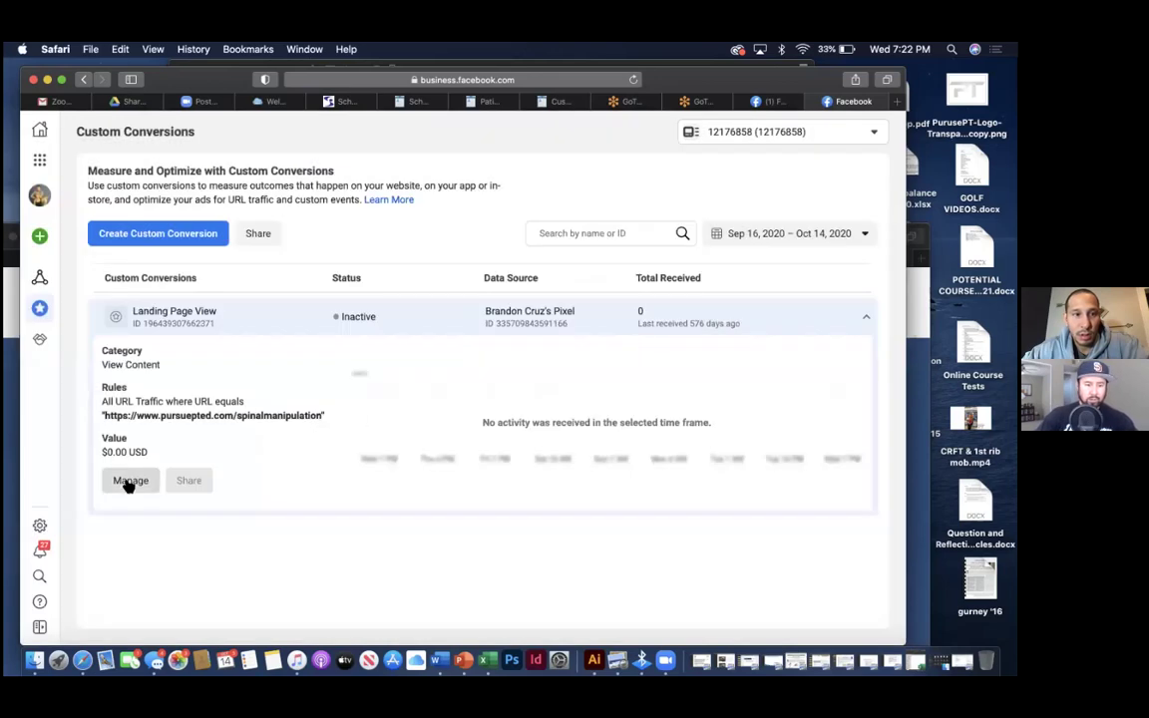
- Delete the Landing Page View custom conversion
click(130, 481)
click(648, 295)
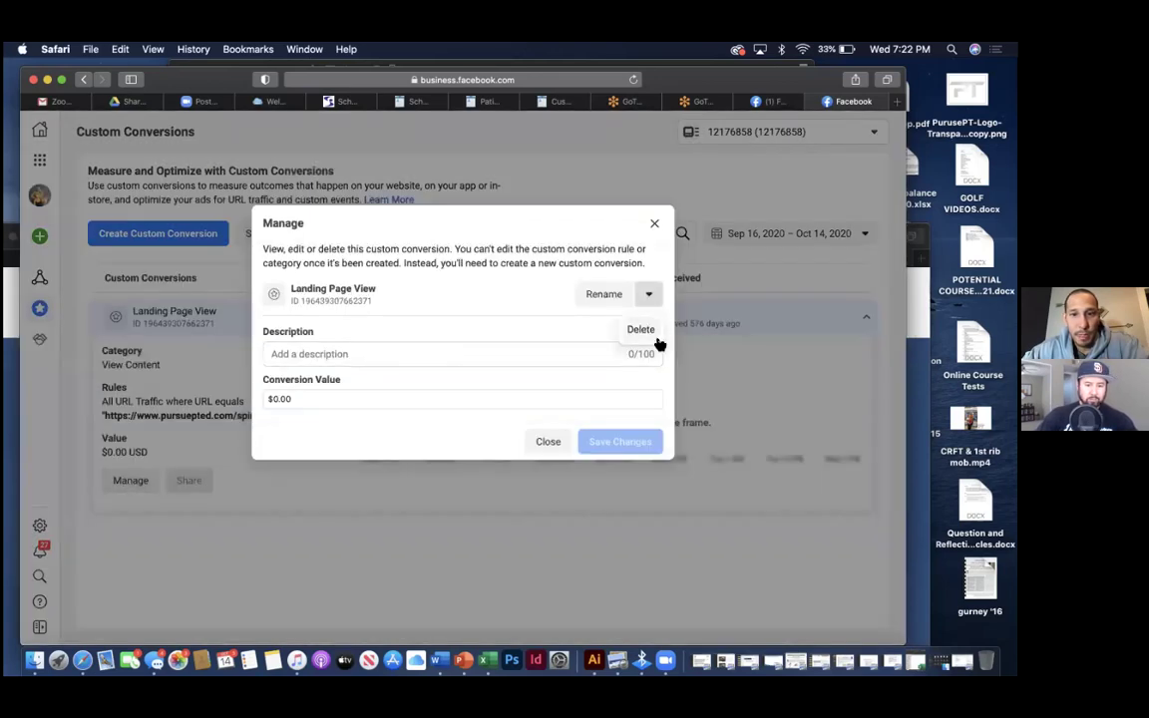
click(641, 330)
click(650, 345)
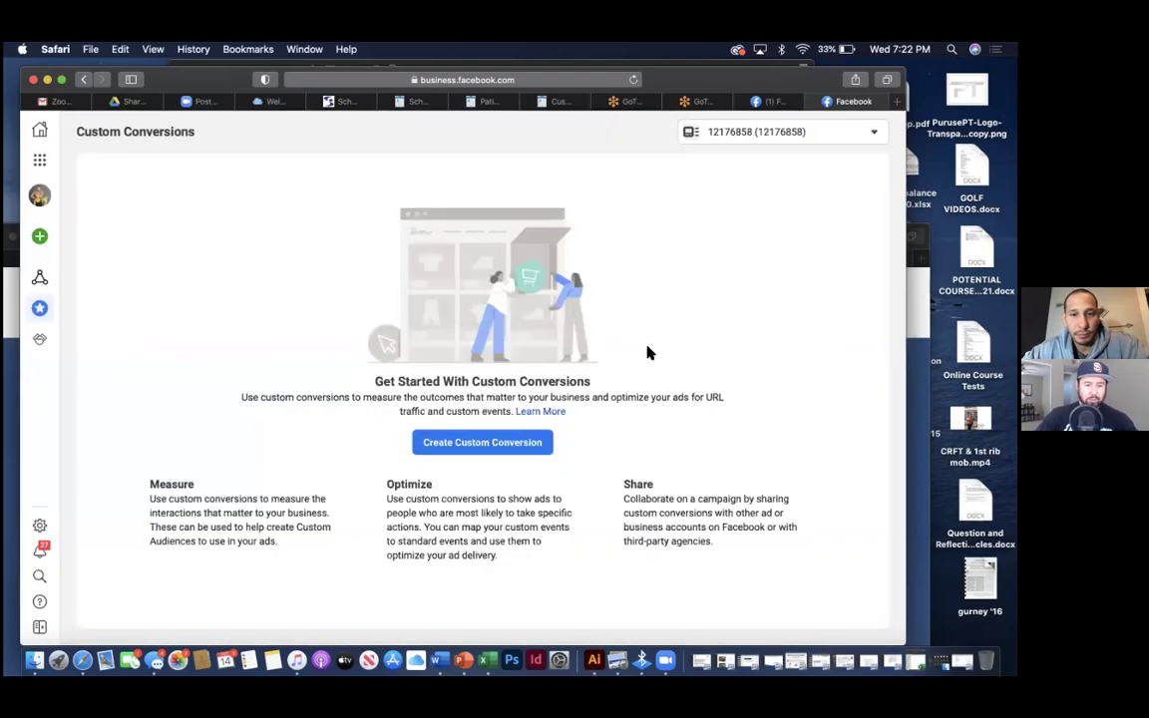
click(506, 446)
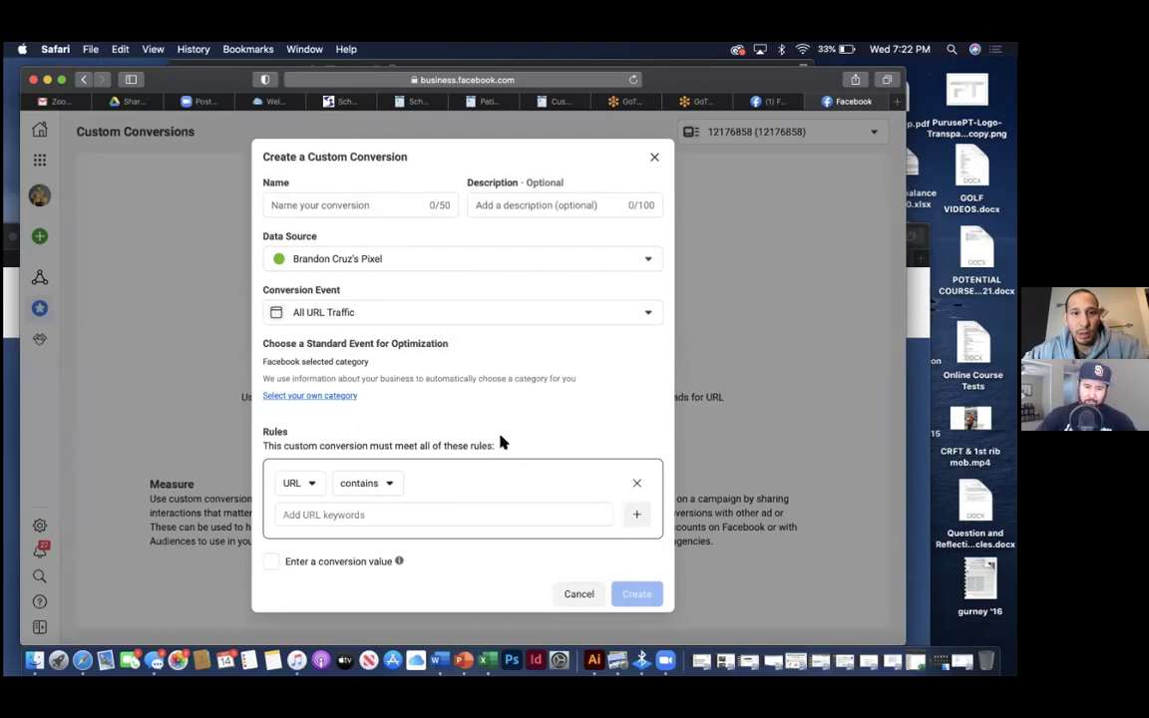
key(ctrl+Up)
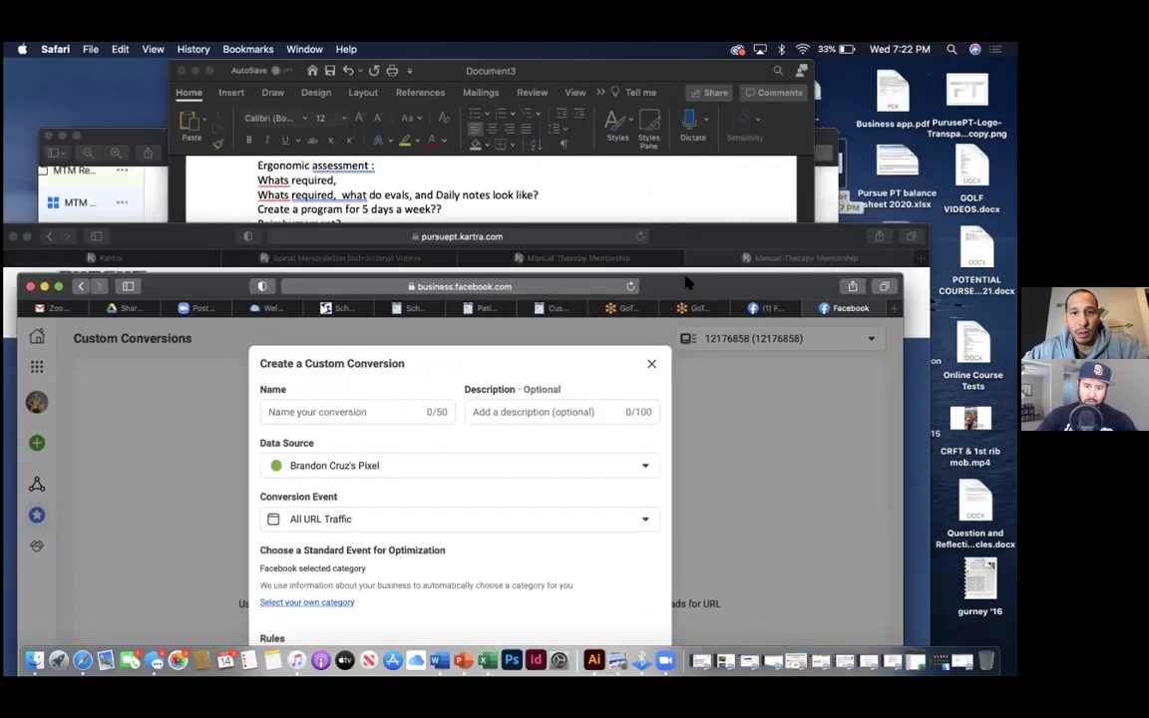
click(684, 225)
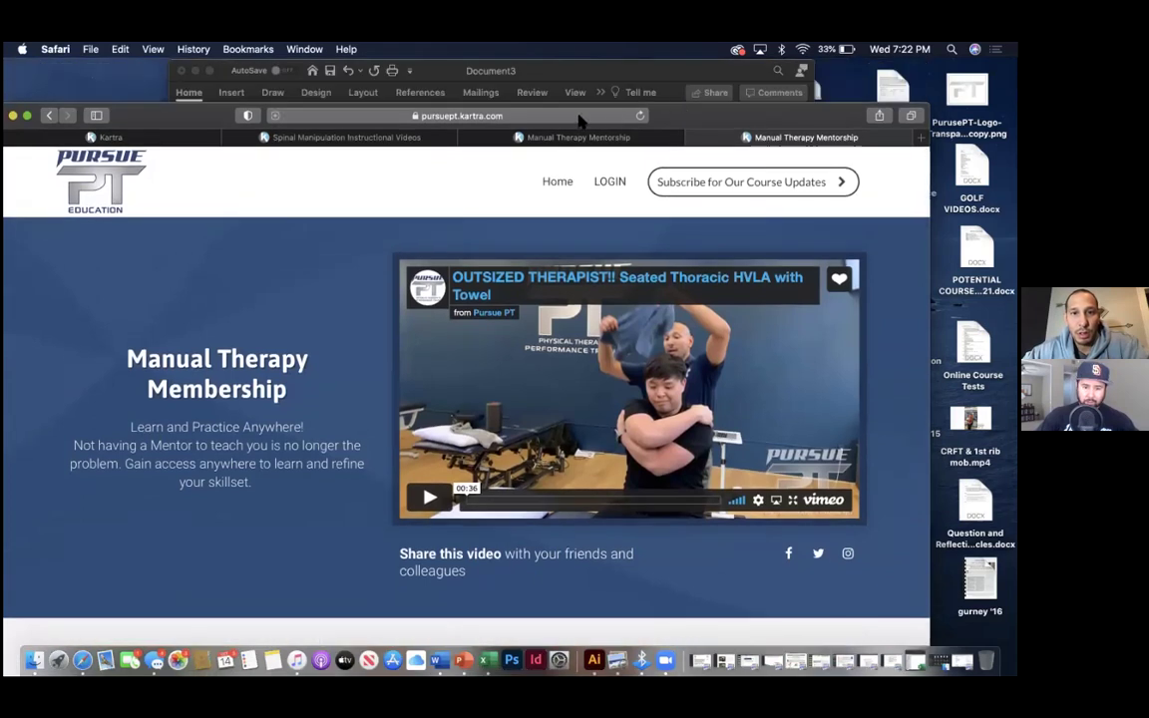
click(596, 115)
key(super+c)
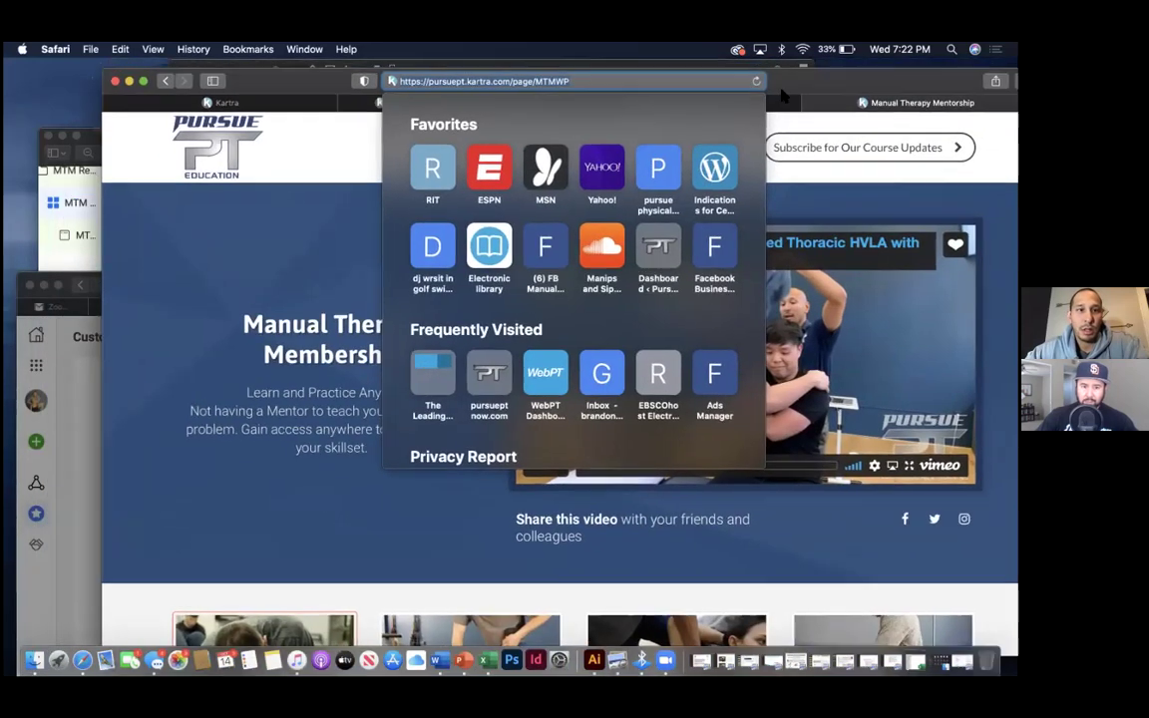
click(62, 283)
drag(225, 286, 230, 140)
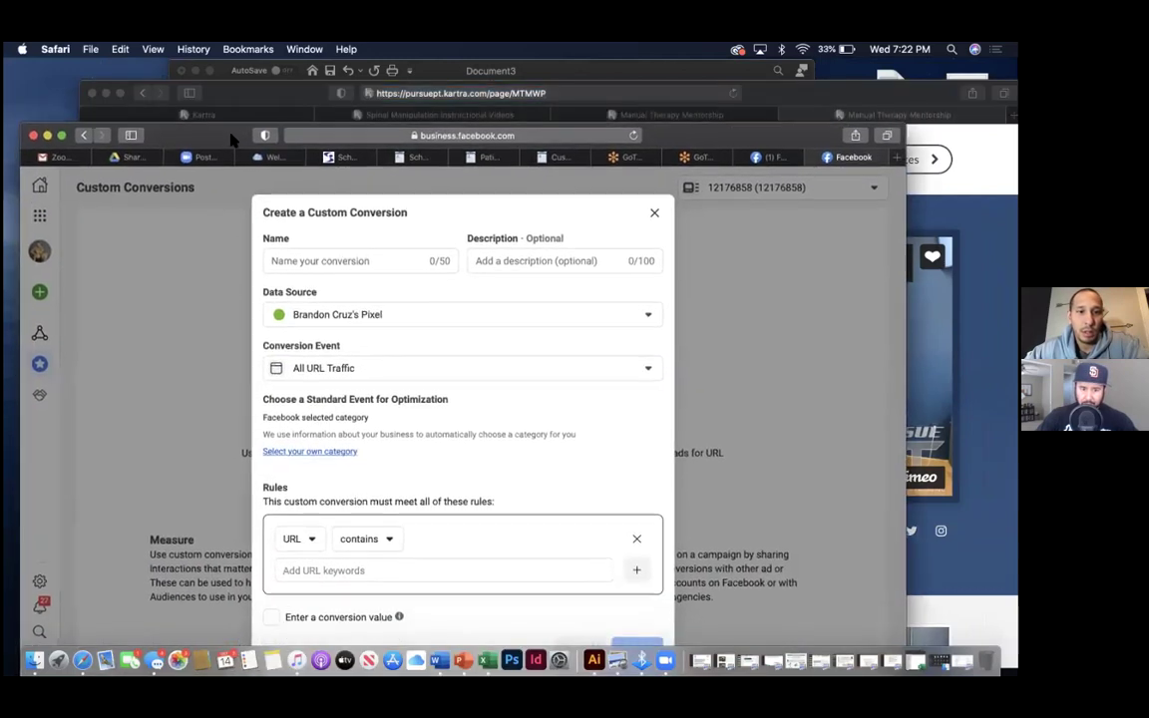
click(589, 367)
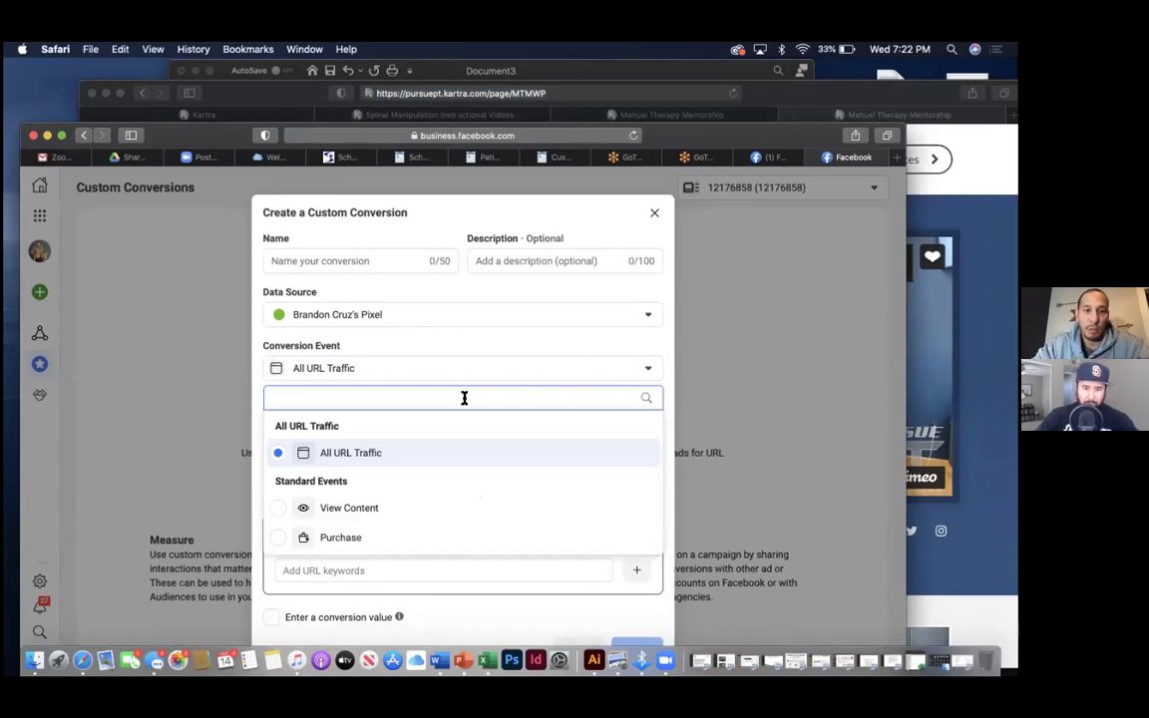
key(super+v)
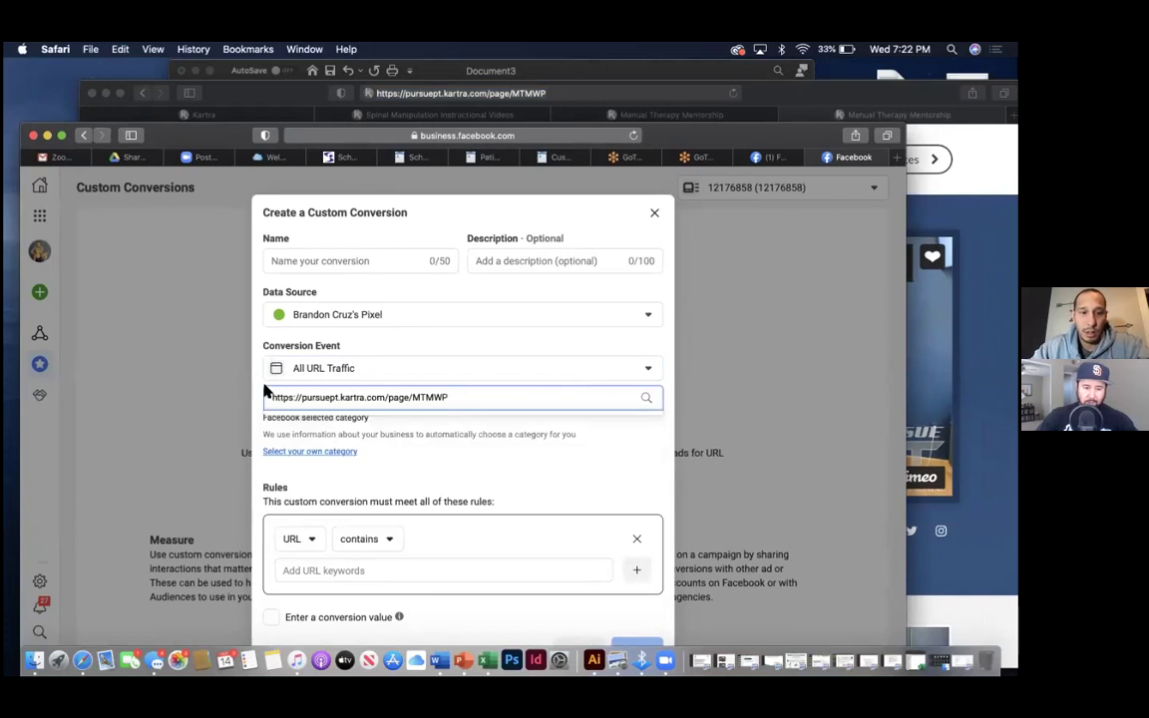
click(300, 397)
key(BackSpace)
key(BackSpace)
key(BackSpace)
key(BackSpace)
key(BackSpace)
key(BackSpace)
key(BackSpace)
key(BackSpace)
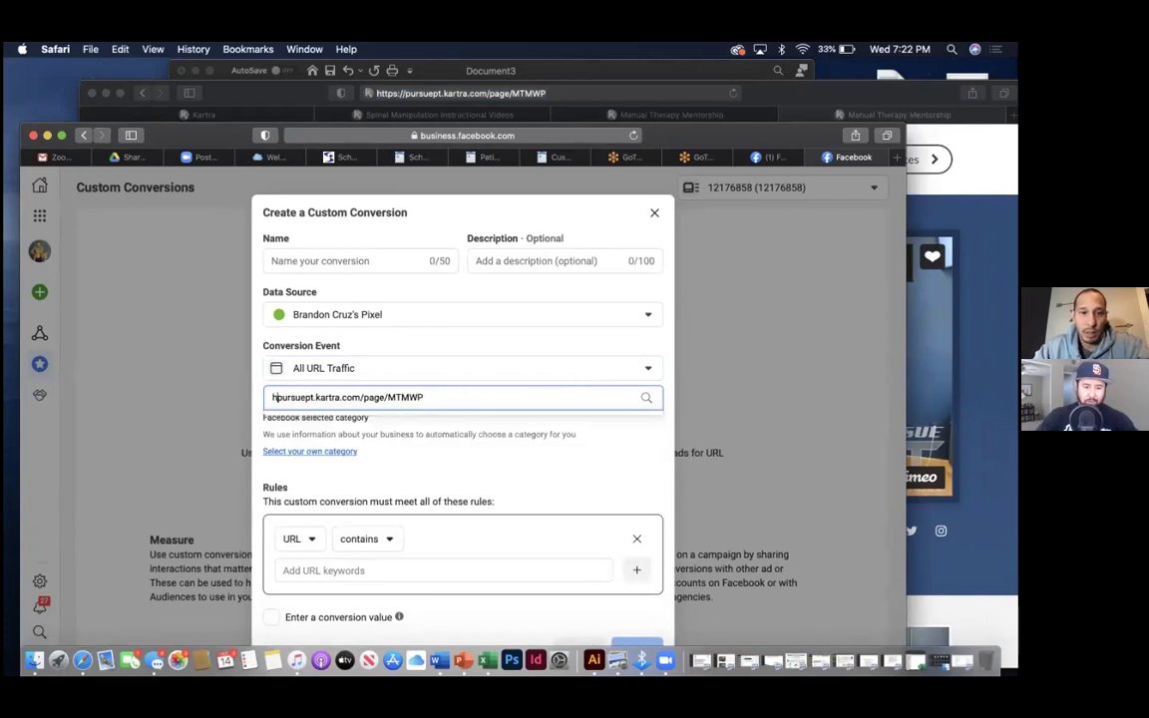
key(Escape)
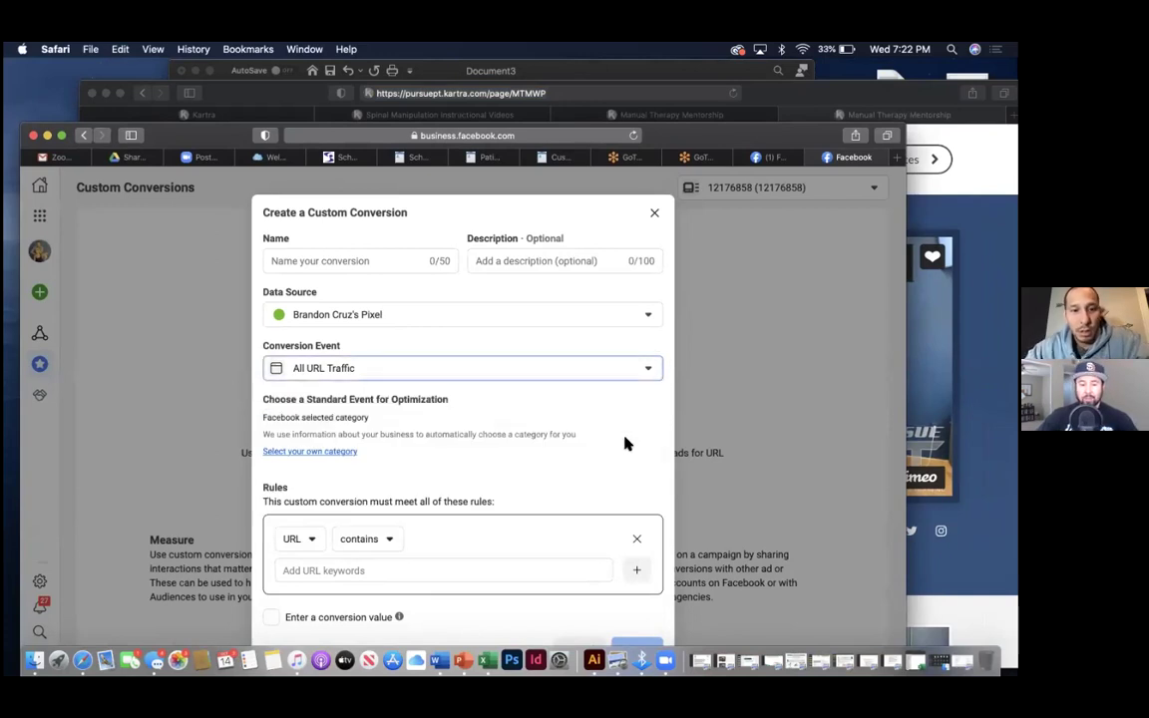
click(649, 368)
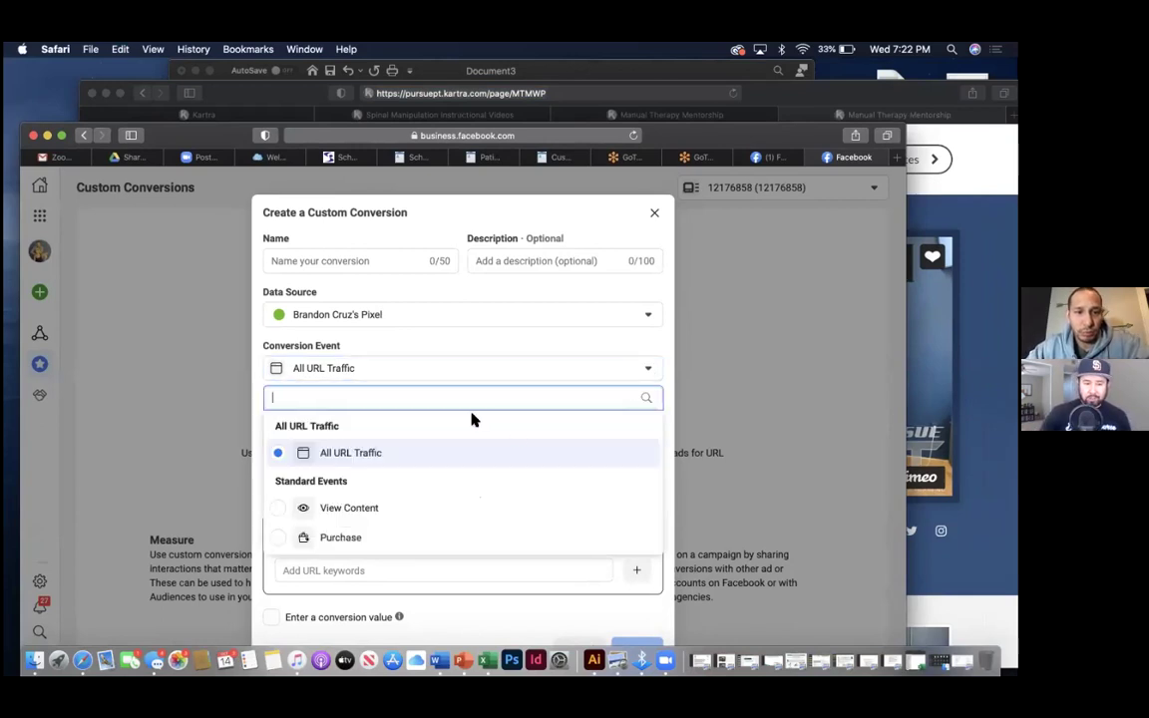
key(Escape)
- Name the new custom conversion "MTM Add to cart"
click(365, 263)
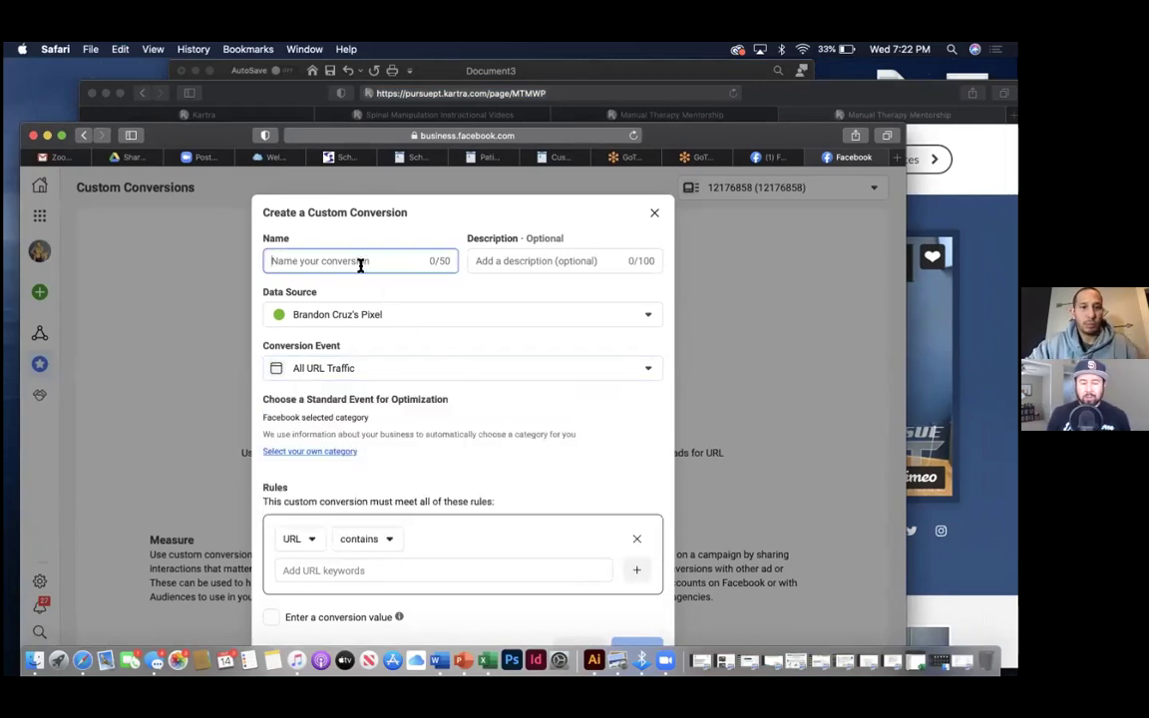
text(MTM)
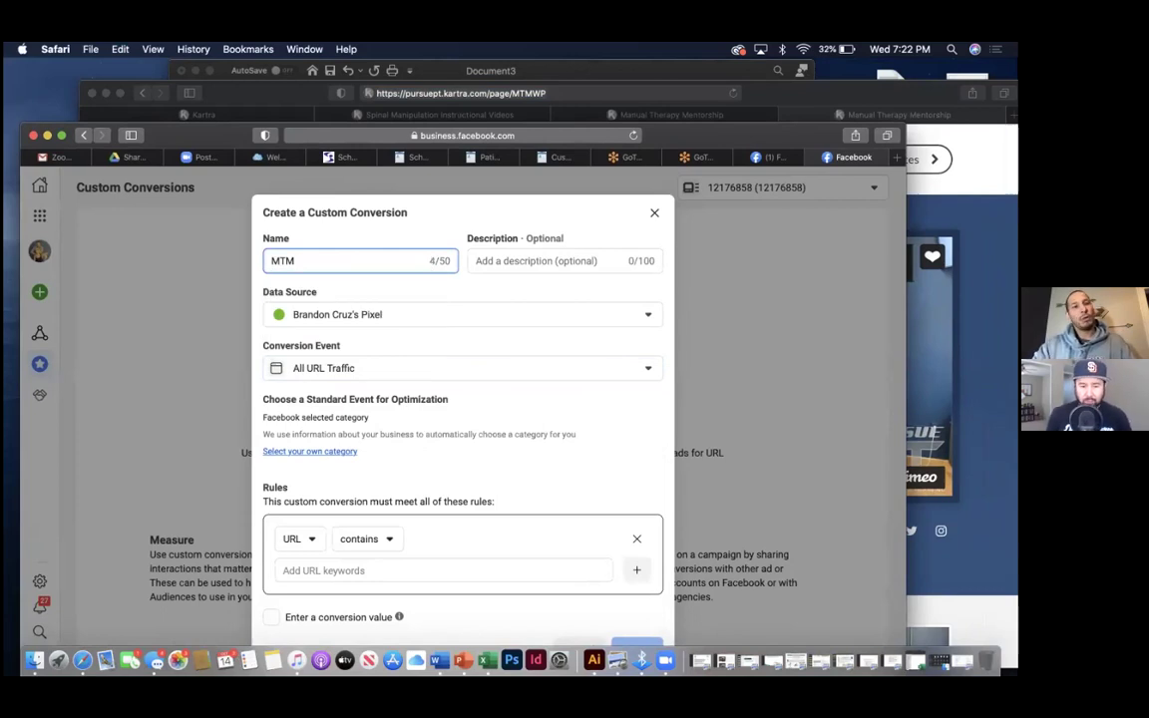
key(BackSpace)
key(BackSpace)
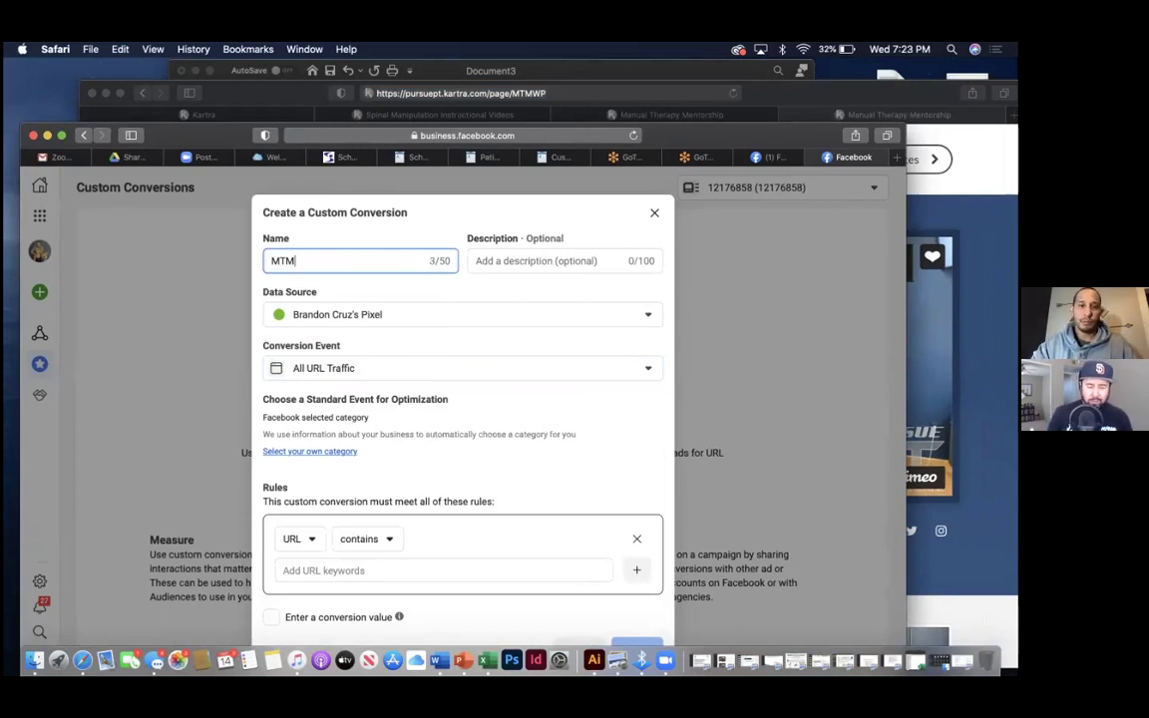
text(Vidal)
key(BackSpace)
key(BackSpace)
key(BackSpace)
key(BackSpace)
key(BackSpace)
text(M AT)
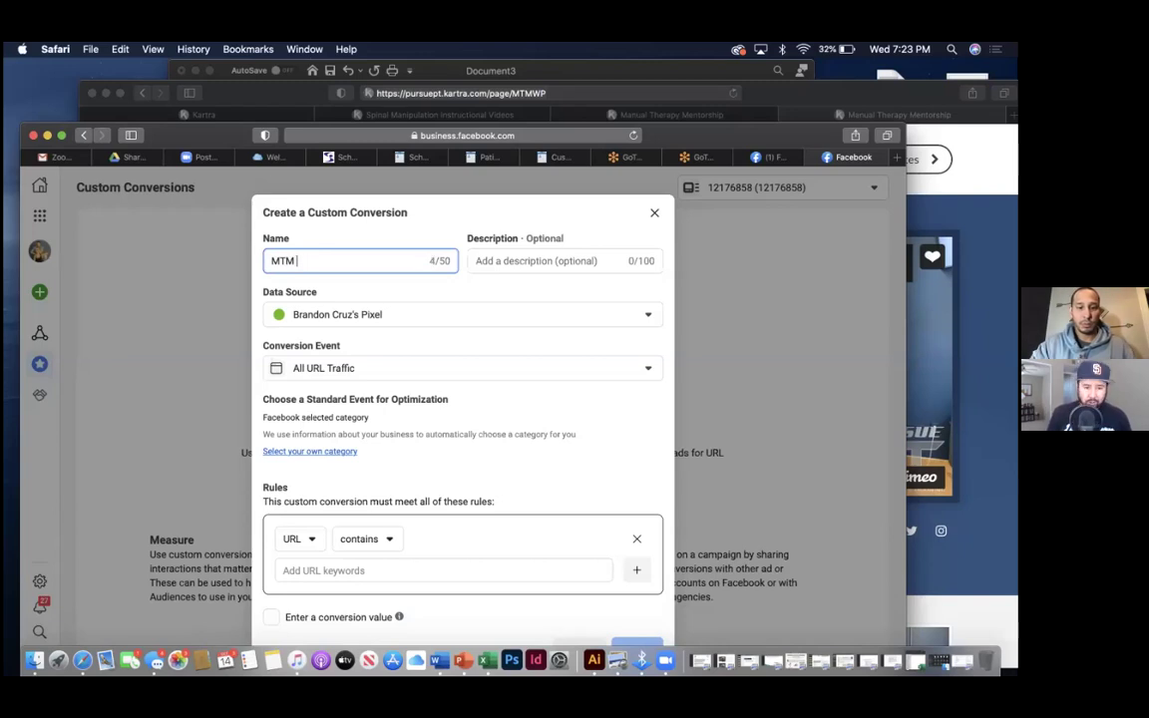
text(C)
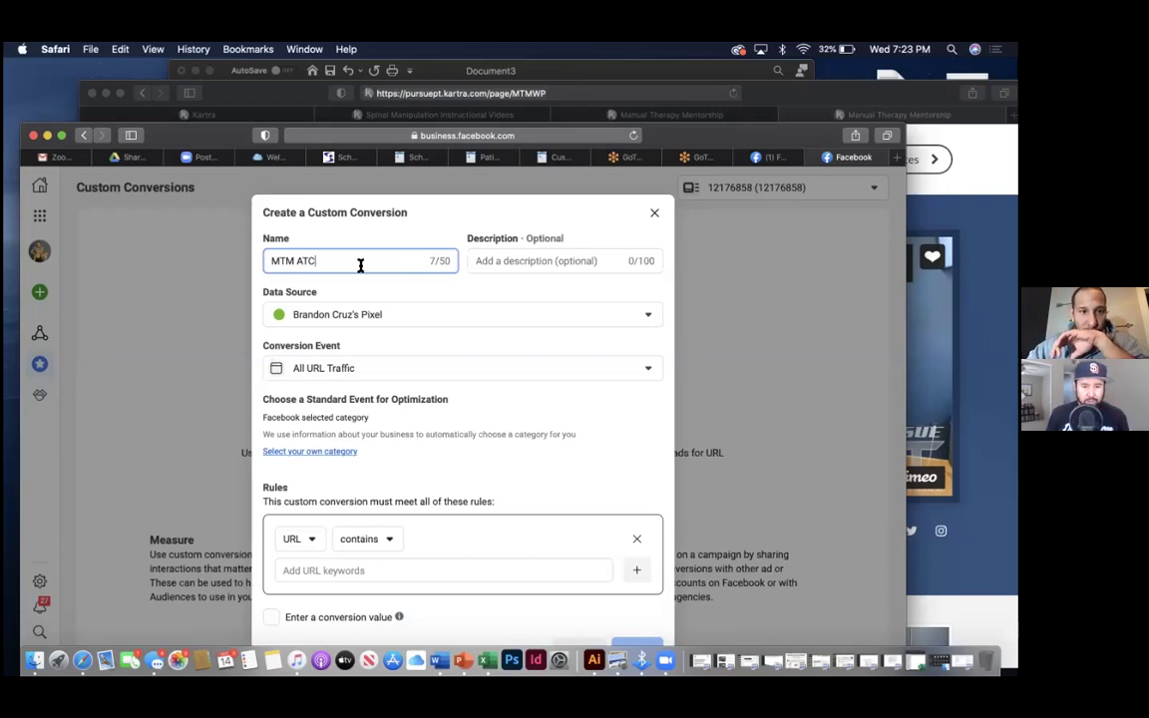
key(BackSpace)
key(BackSpace)
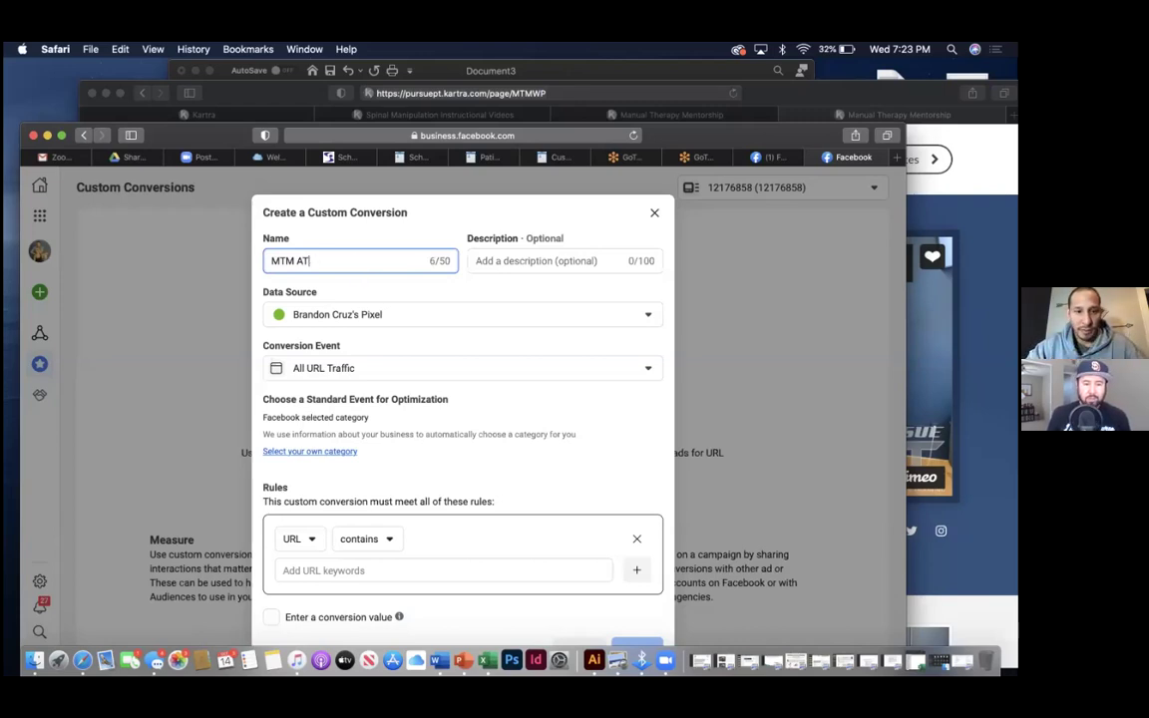
text(d)
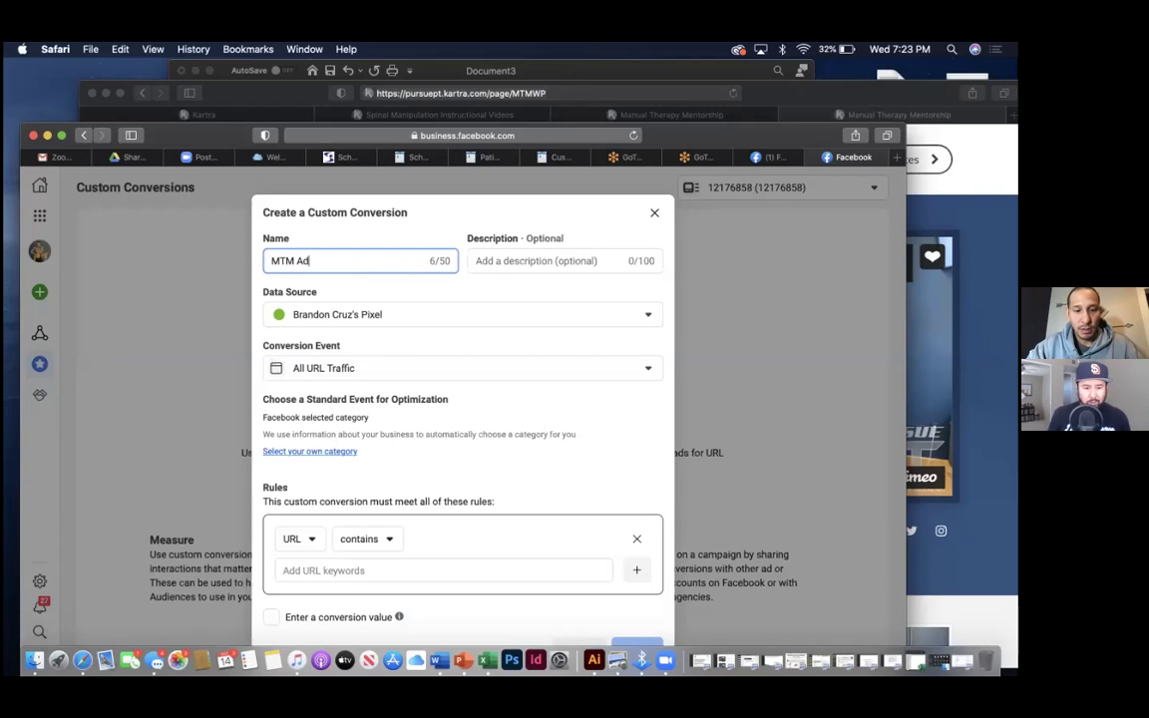
text(d to cart)
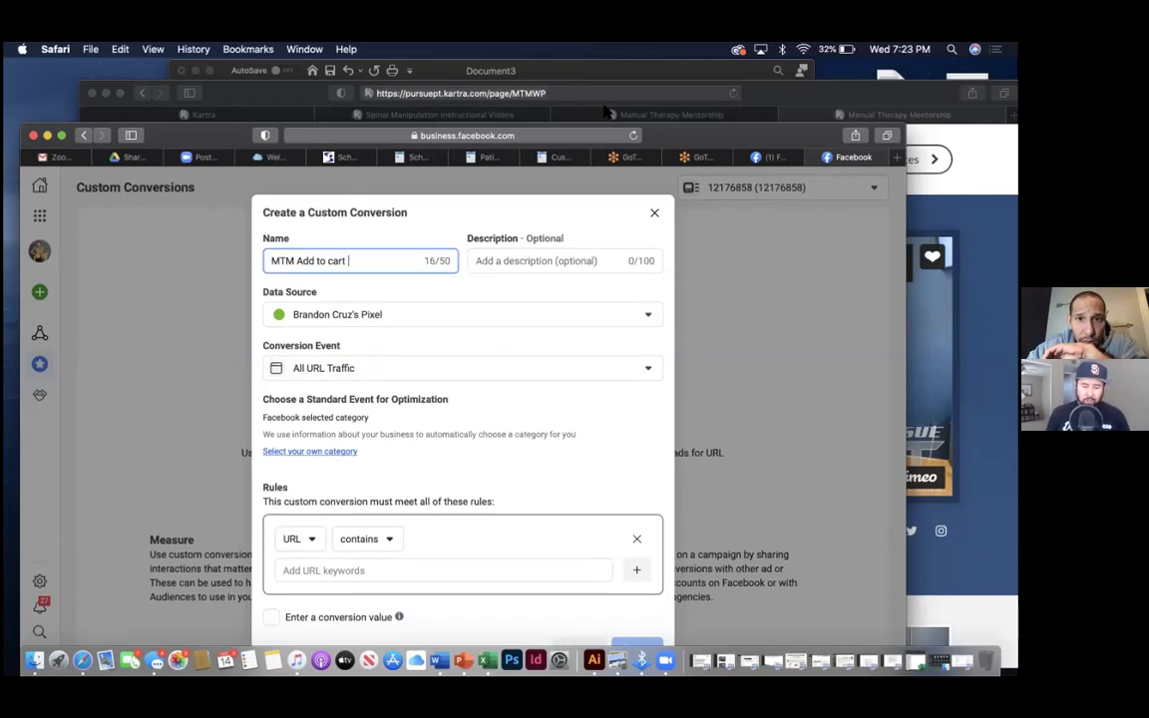
- Override the automatic category and set the standard event for optimization to Add to Cart
drag(663, 132, 663, 71)
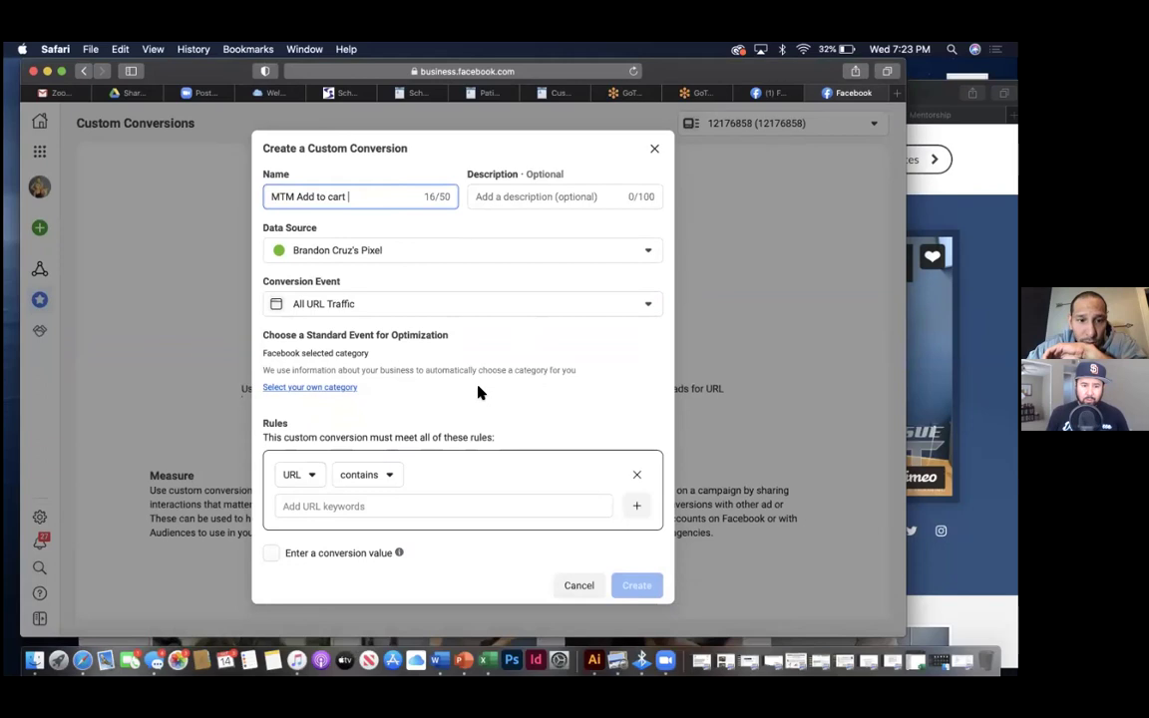
click(391, 477)
click(392, 479)
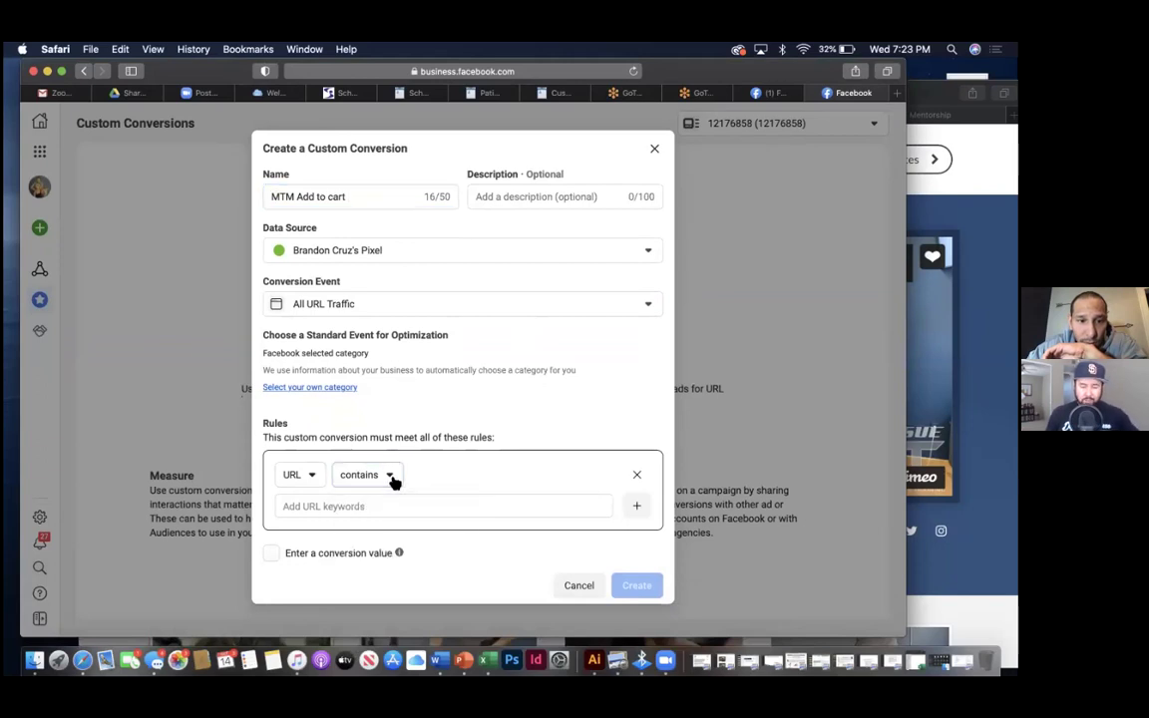
click(322, 388)
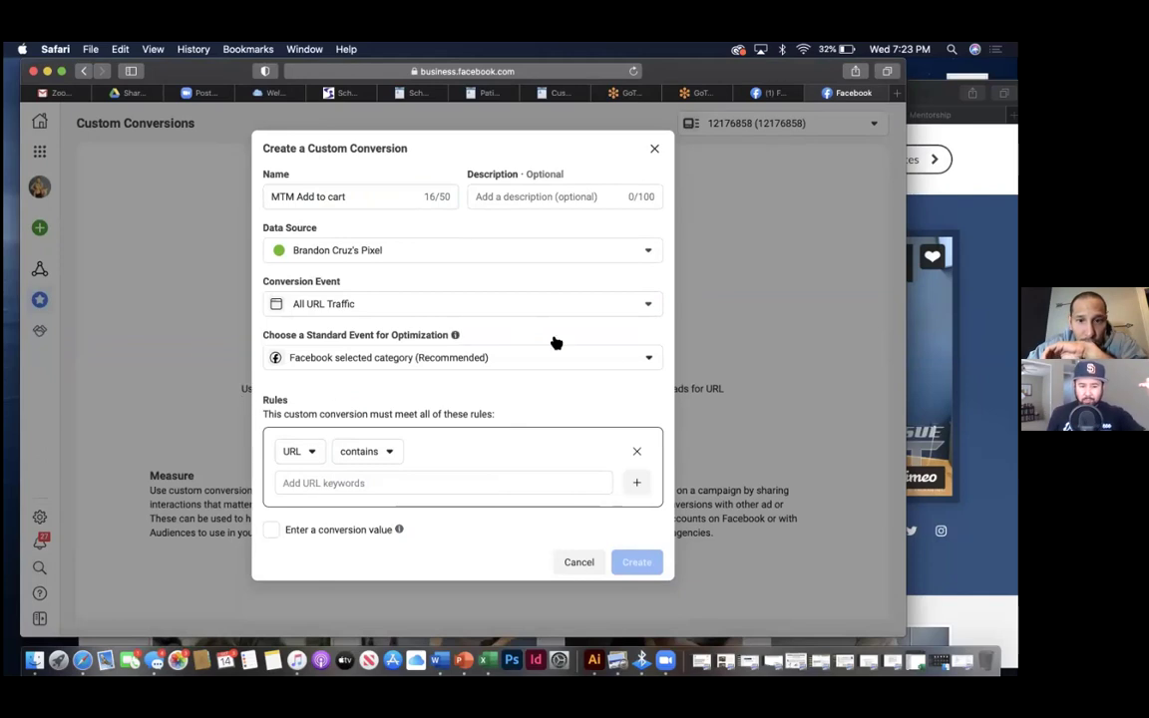
click(647, 357)
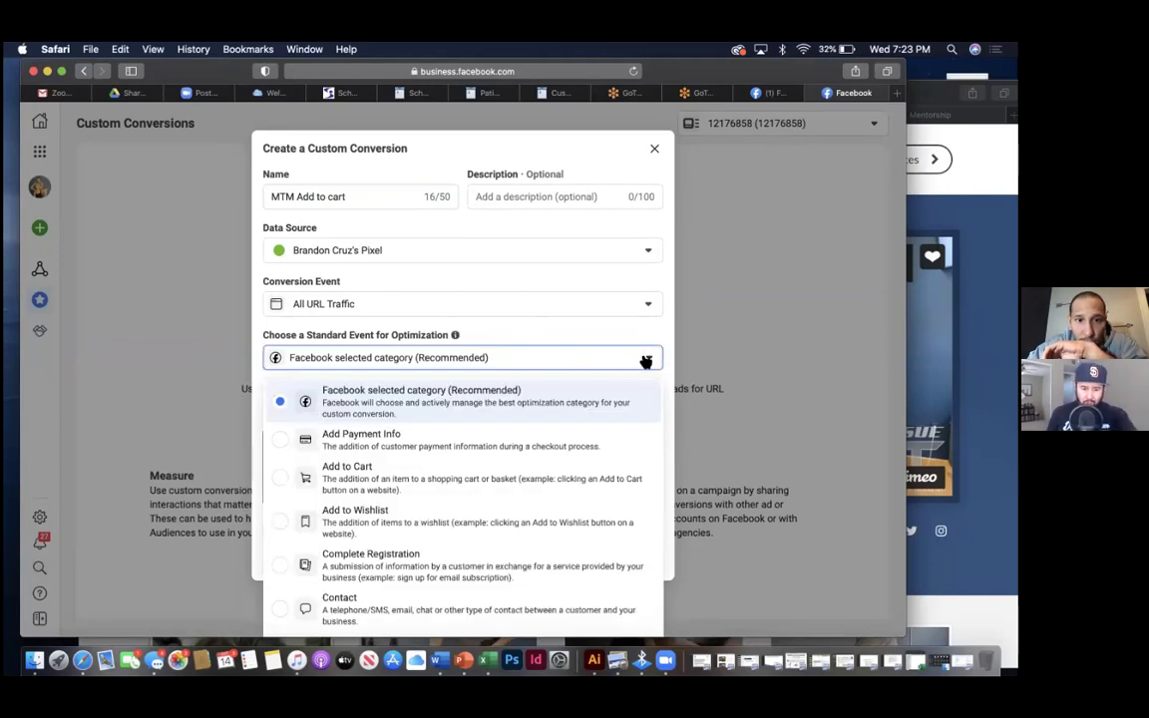
click(487, 483)
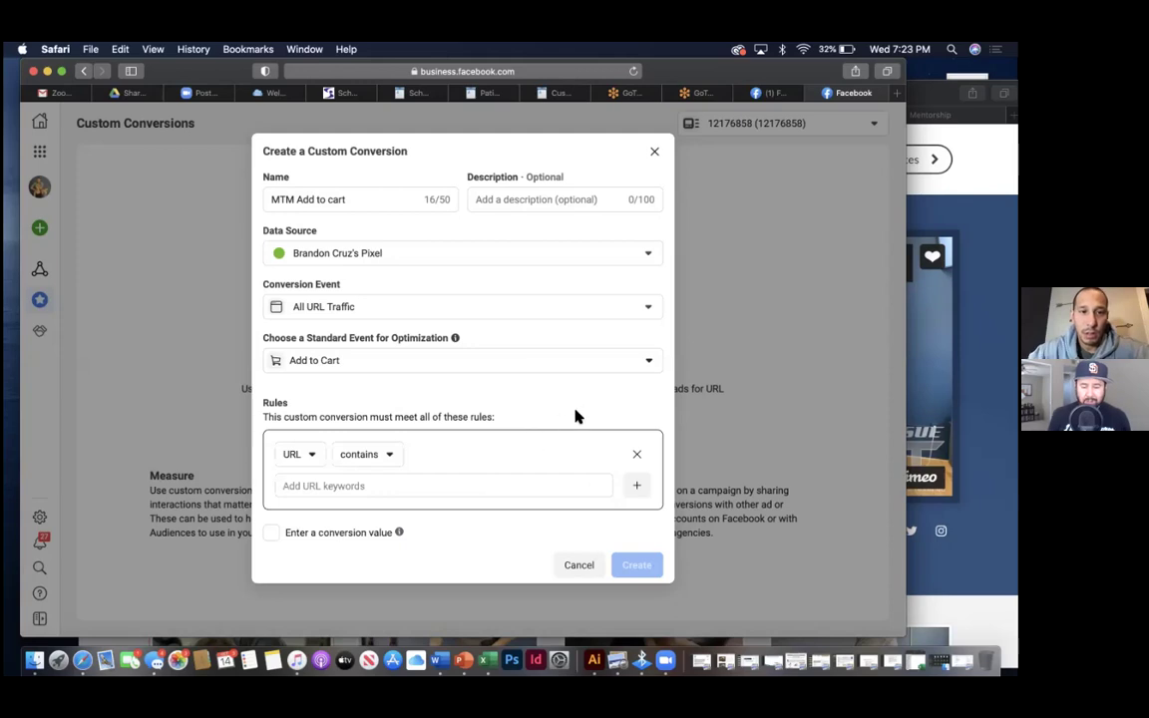
click(396, 488)
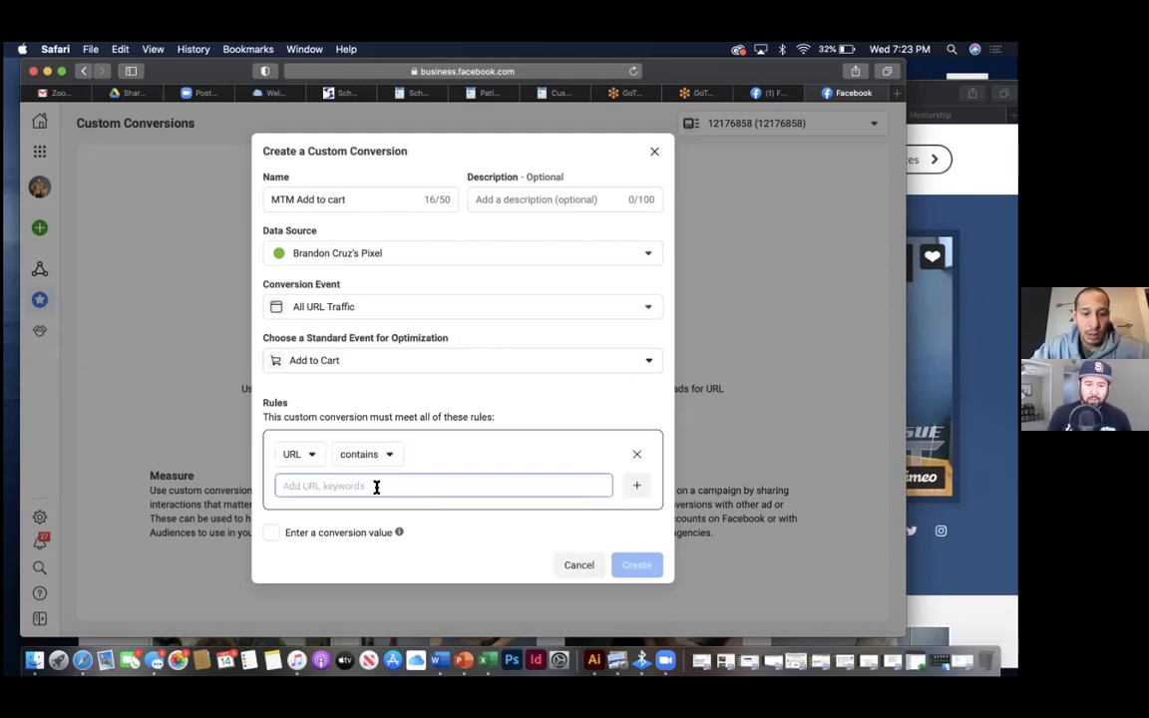
text(https://pursuept.kartra.com/page/MTMWP)
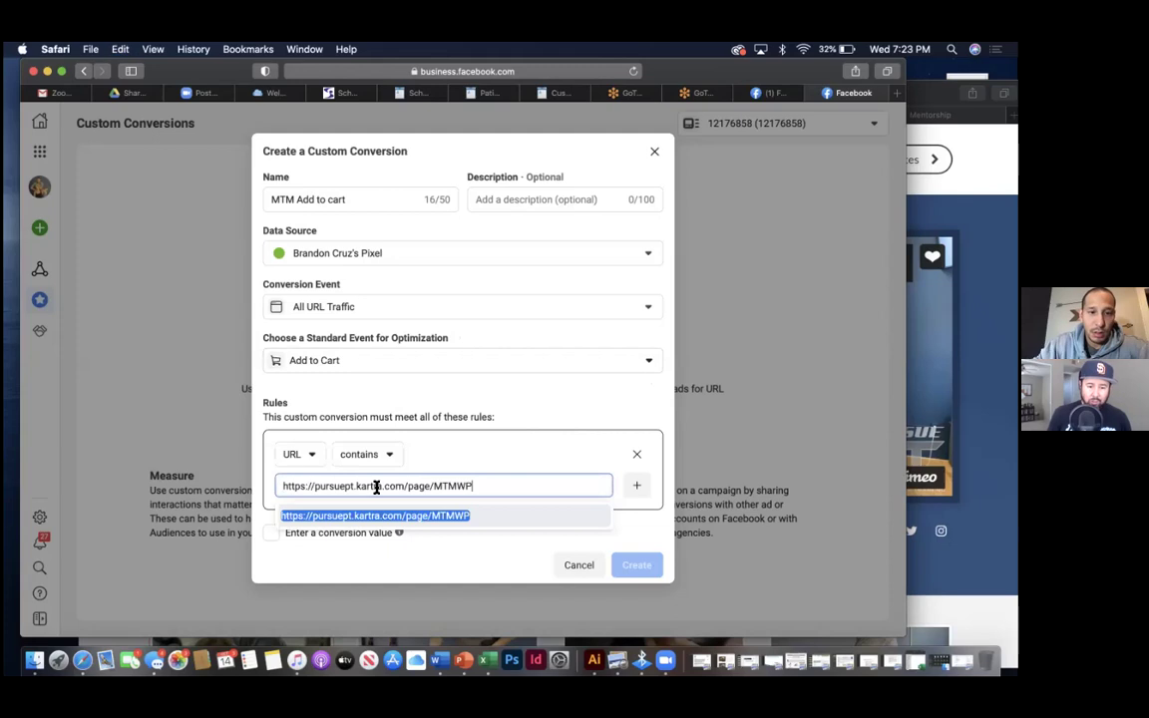
click(322, 515)
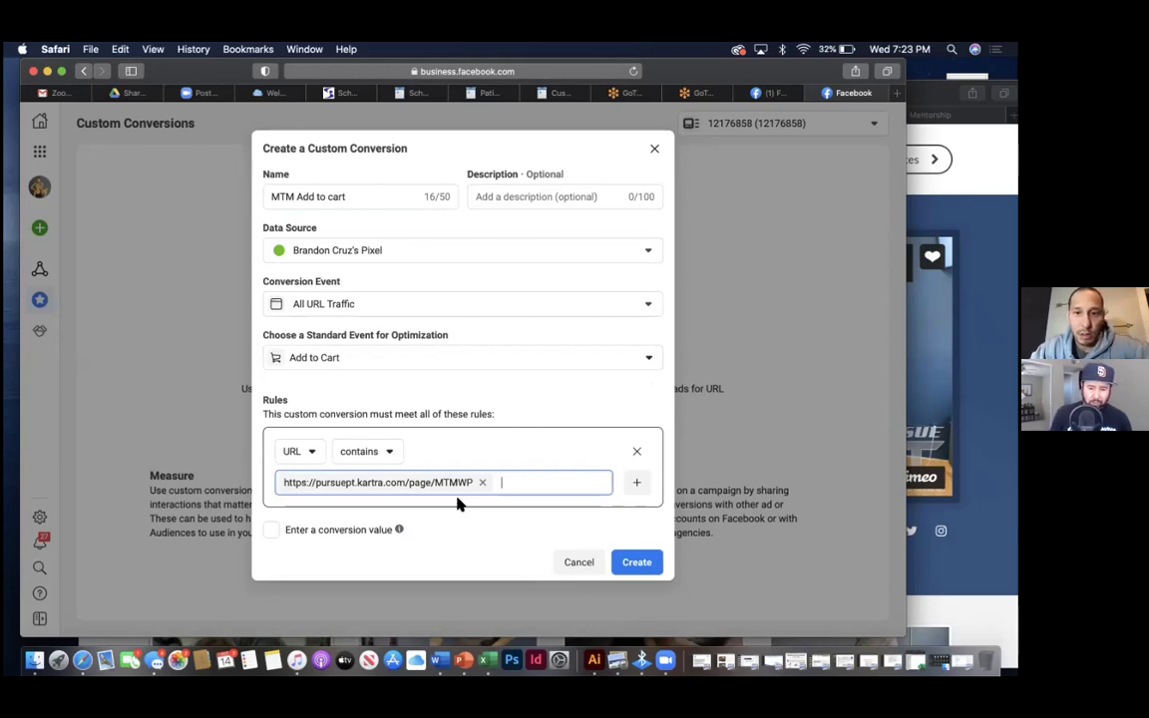
click(638, 567)
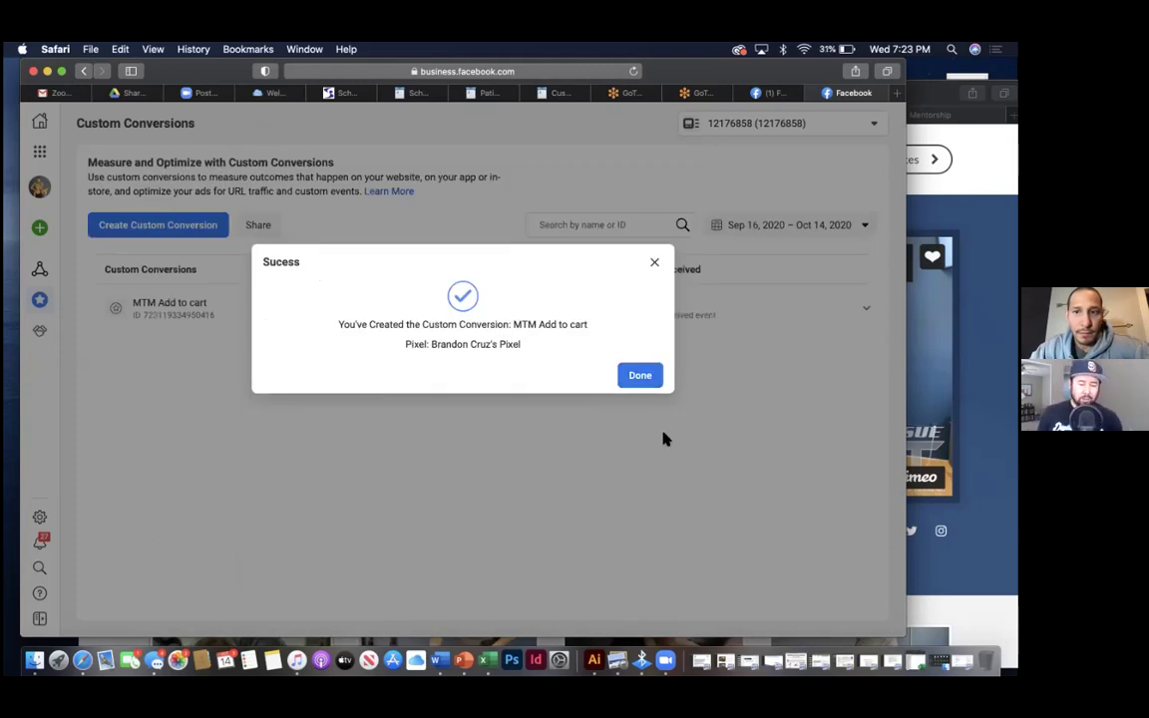
click(647, 379)
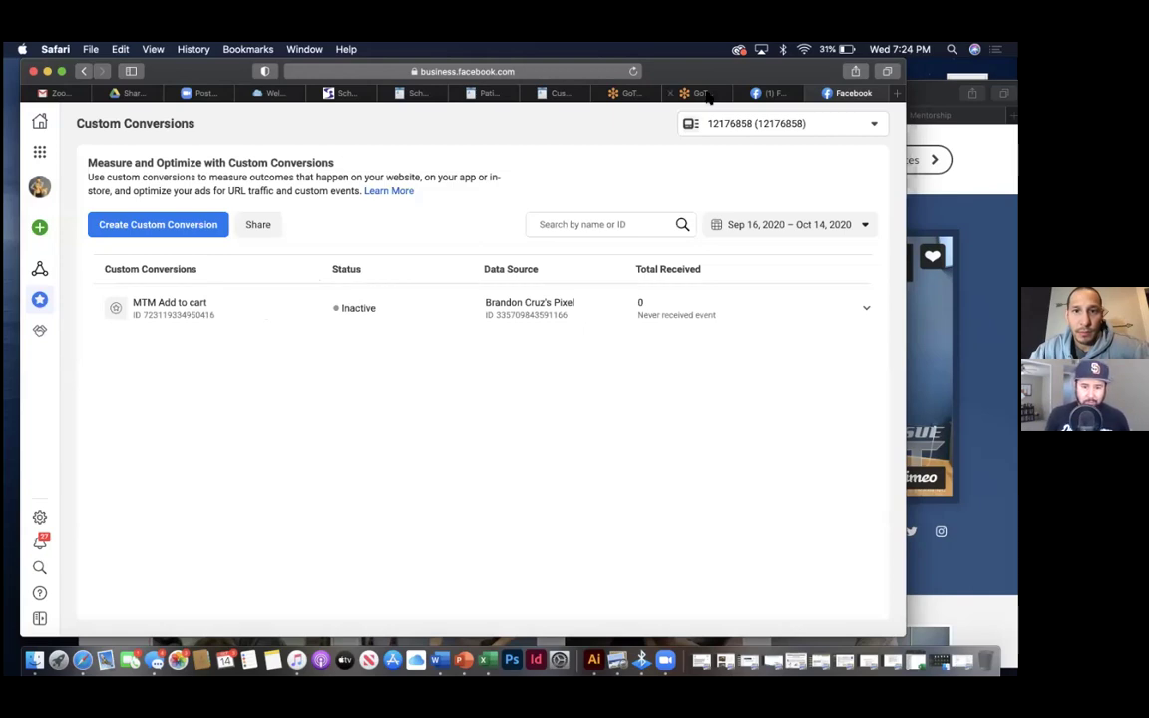
- Reload the live Manual Therapy Membership page, return to the custom conversions list and refresh it to check the conversion's status
click(768, 94)
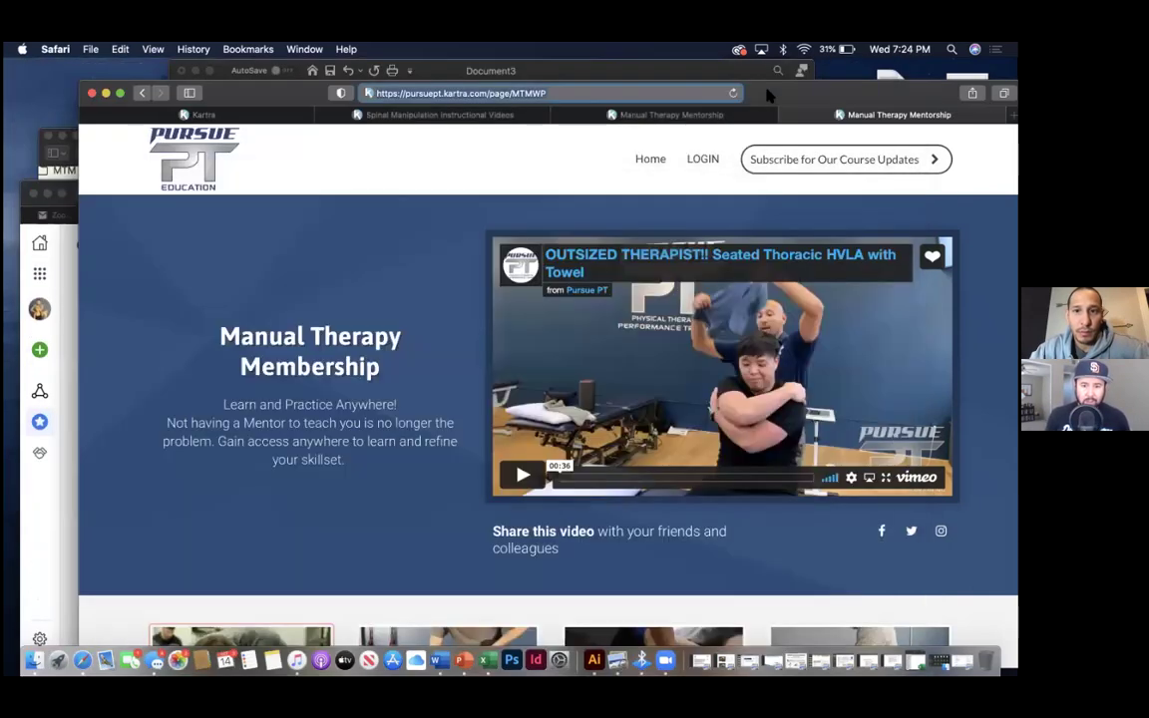
drag(748, 93, 705, 93)
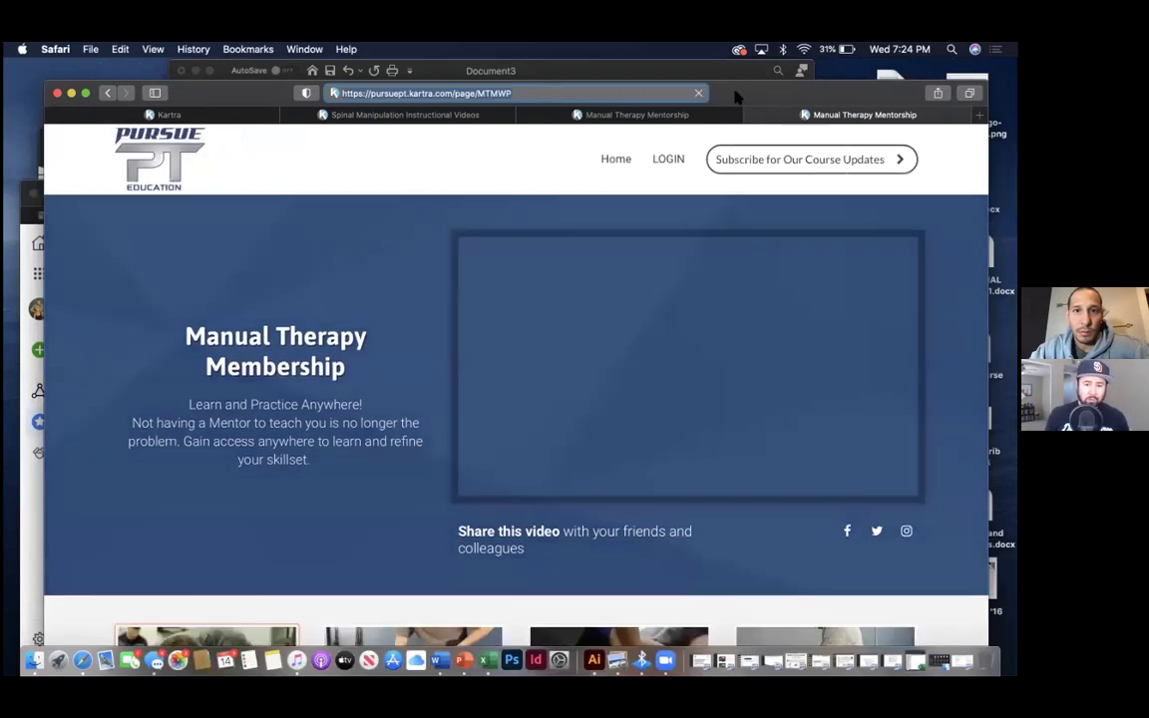
drag(733, 95, 754, 87)
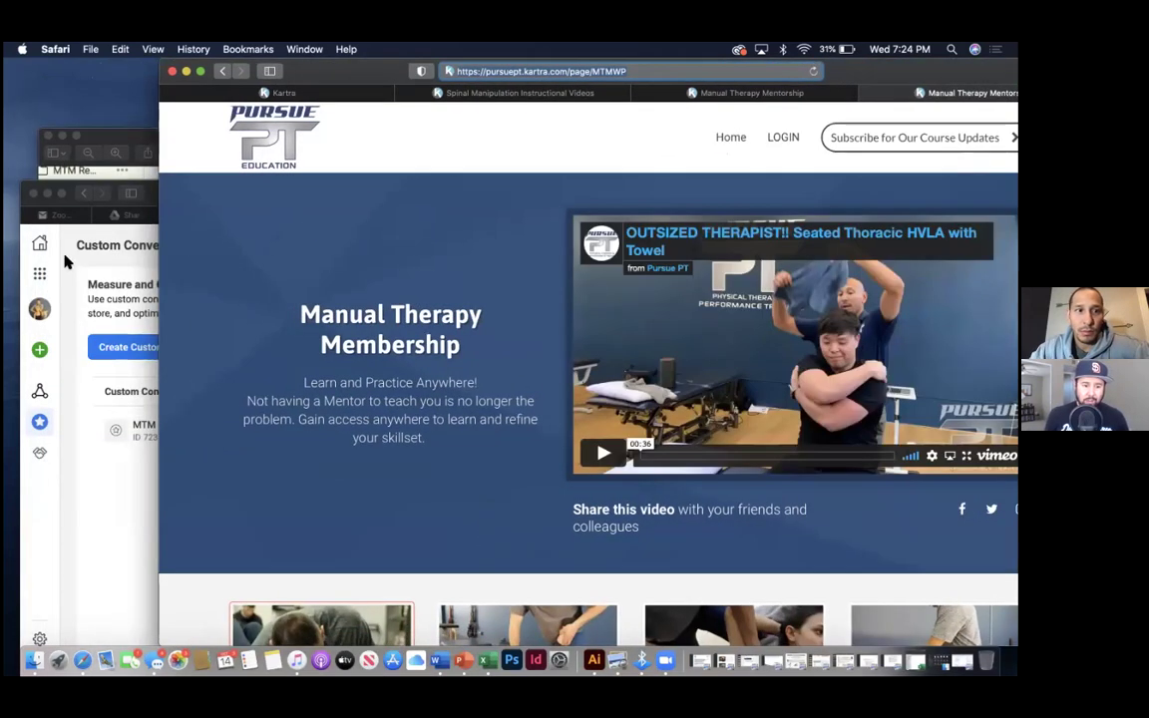
click(56, 224)
drag(232, 194, 244, 118)
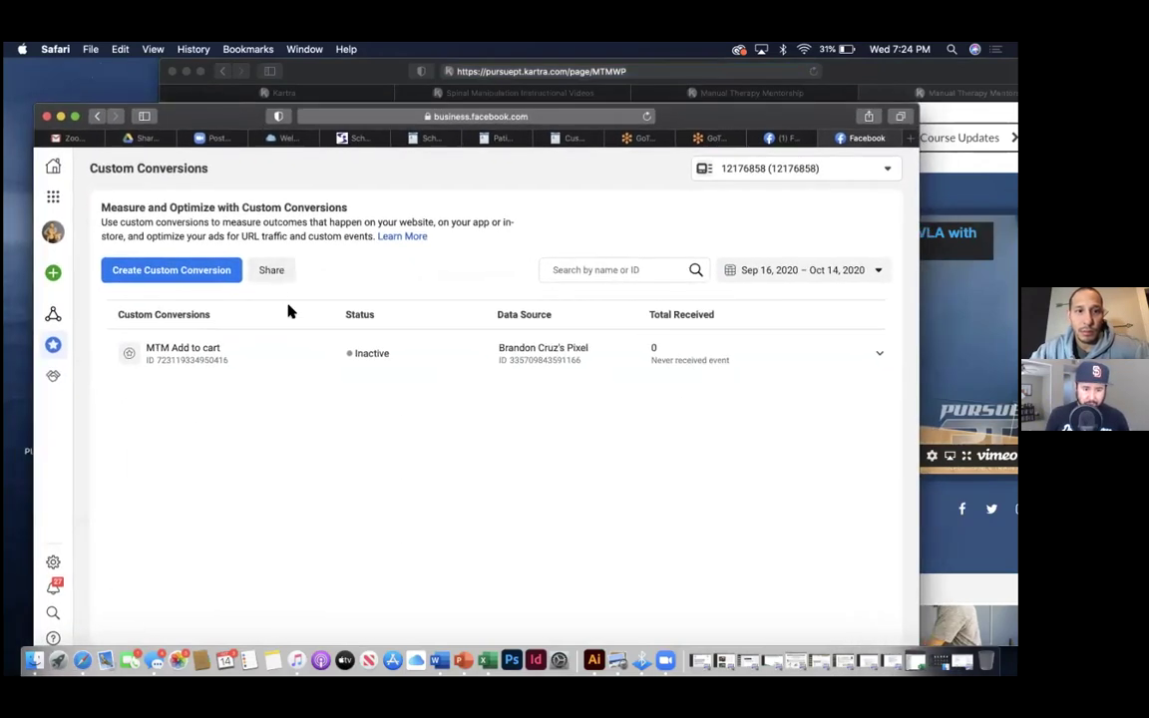
click(646, 117)
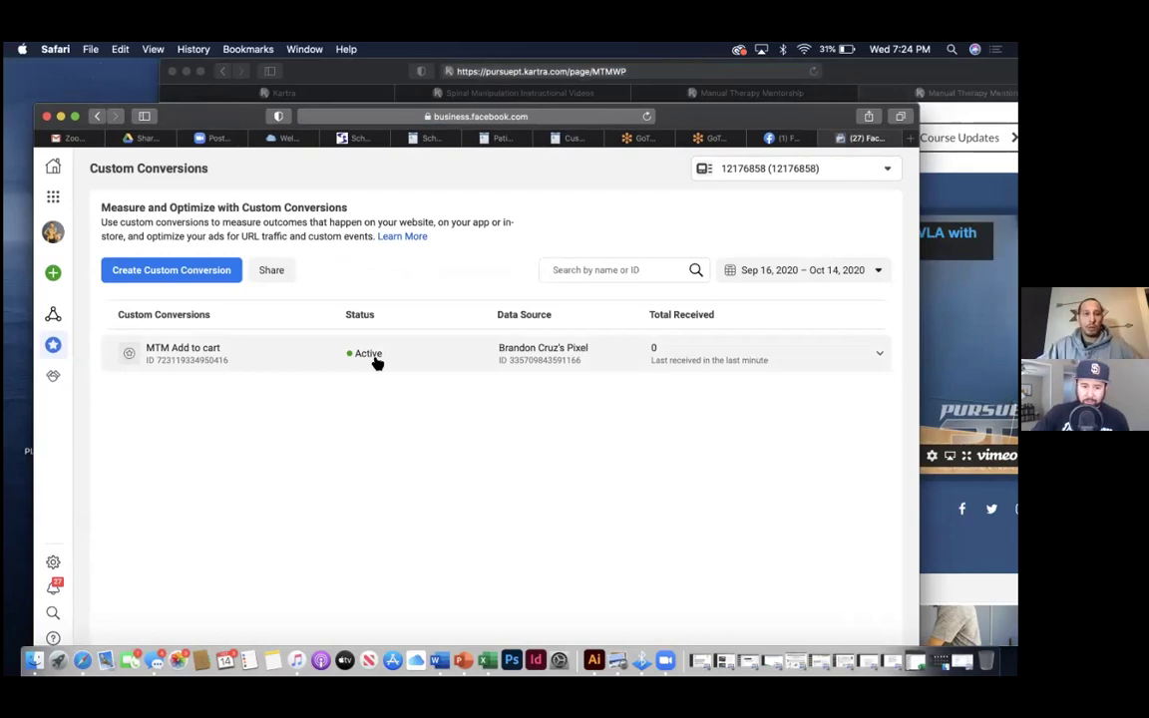
- Start another custom conversion and name it "MTM Purchase"
click(205, 272)
click(386, 241)
text(MTM TY)
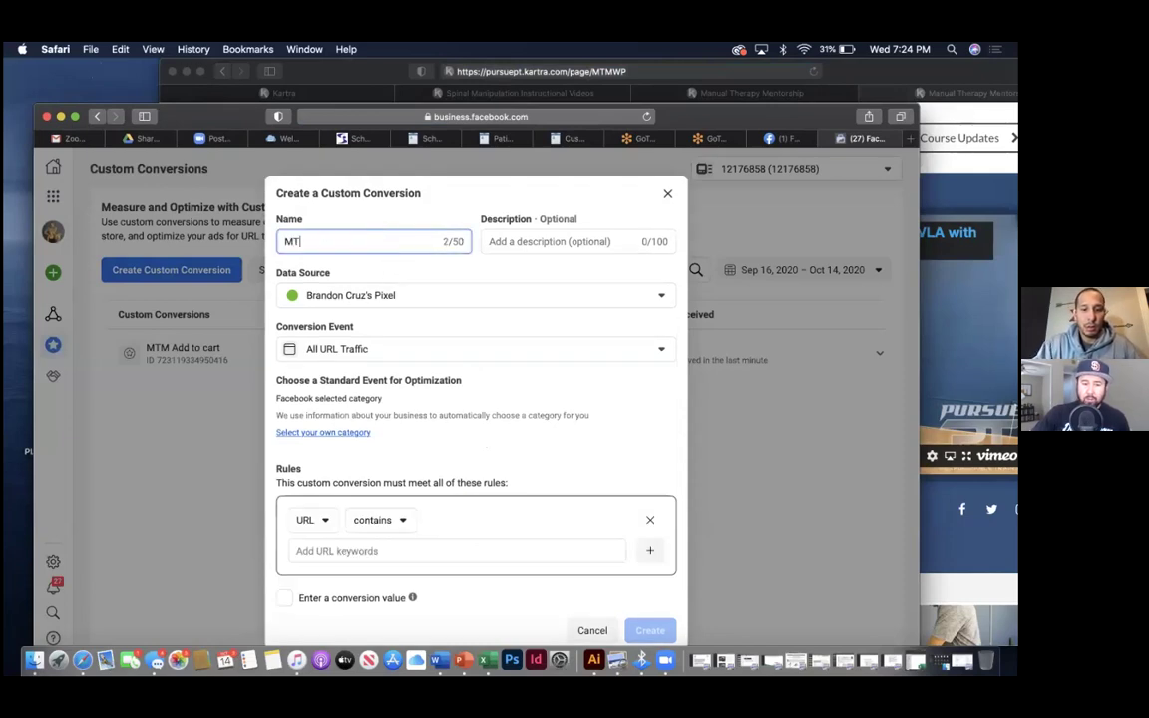
key(BackSpace)
key(BackSpace)
text(Purchase)
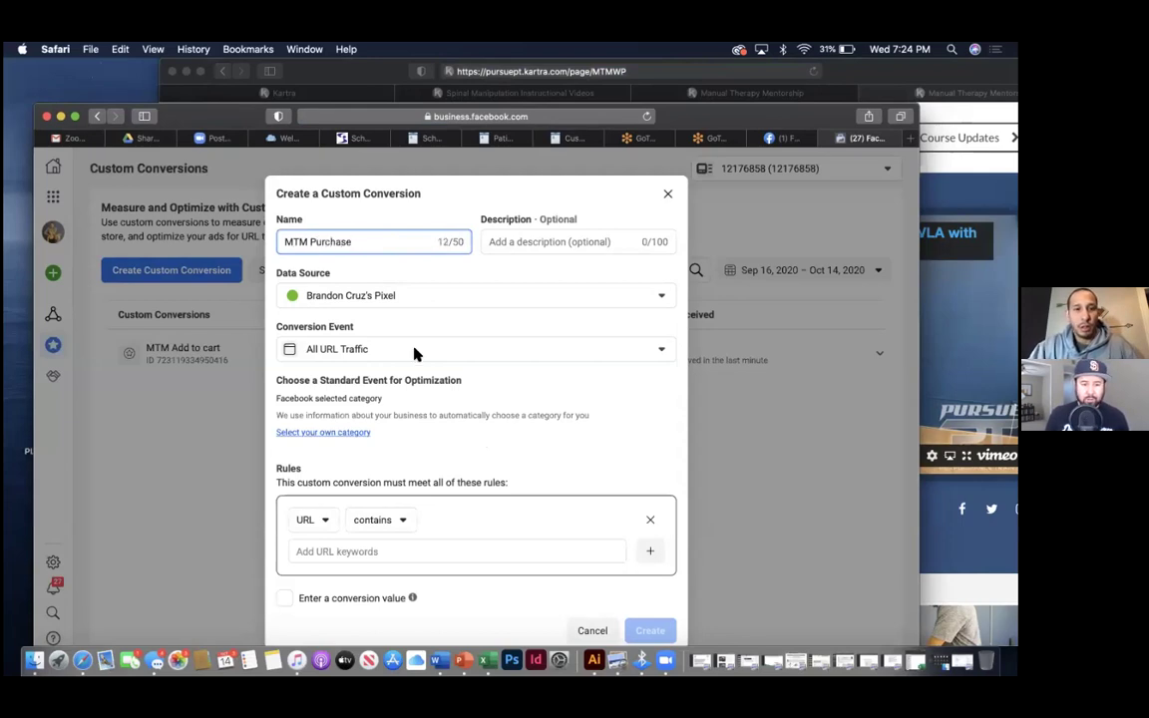
click(837, 72)
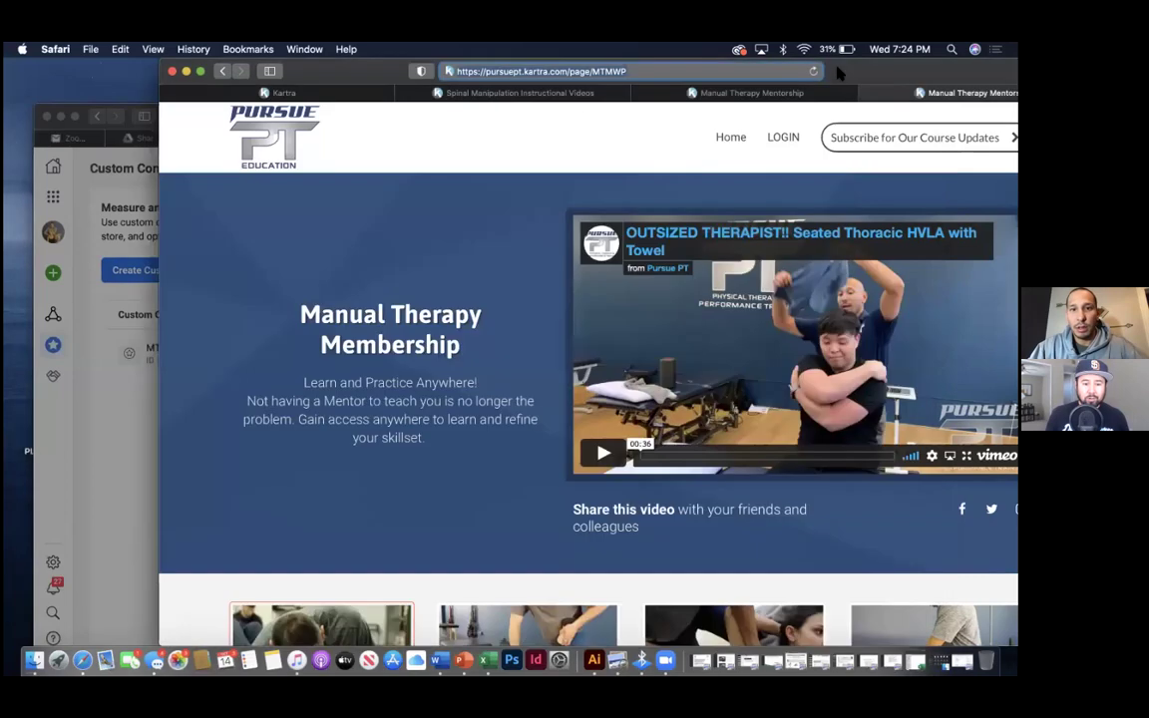
click(571, 96)
click(626, 71)
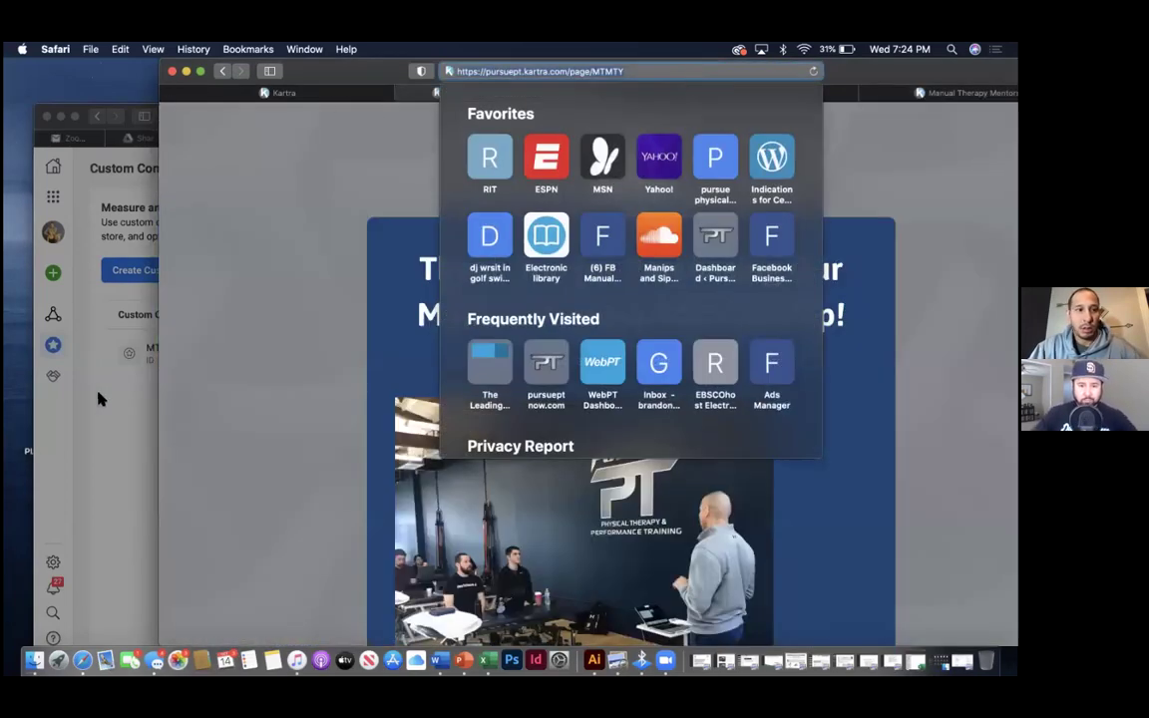
click(98, 399)
click(438, 351)
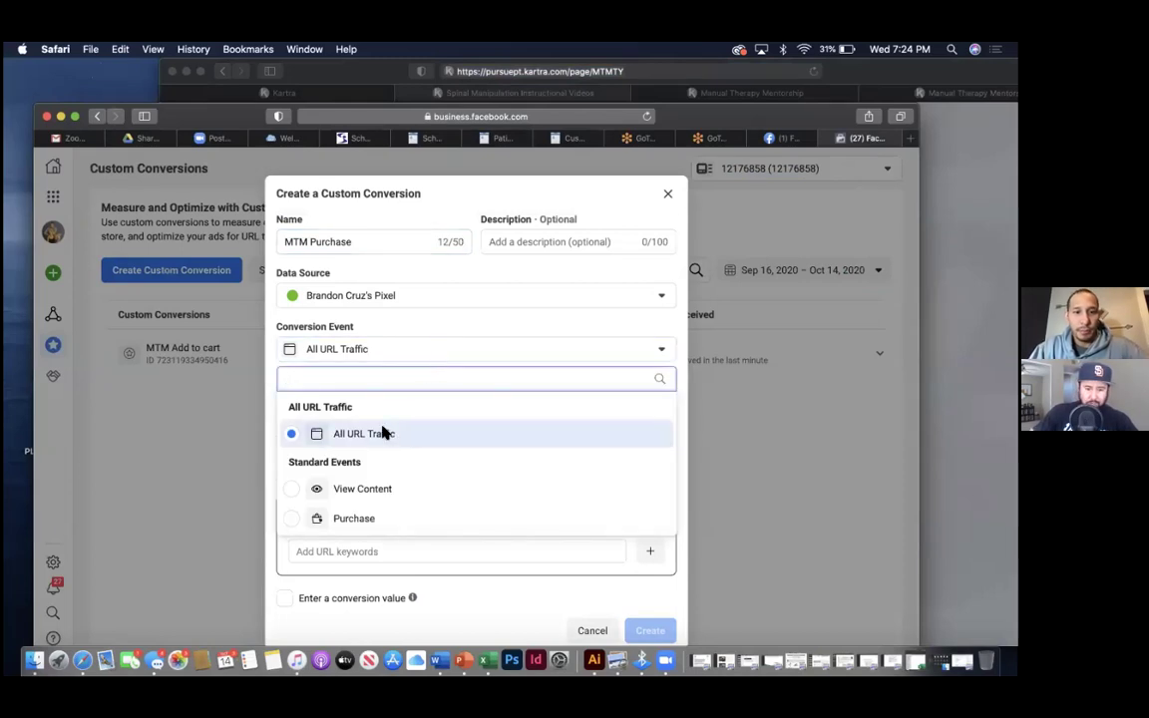
text(https://pursuept.kartra.com/page/MTMTY)
click(315, 378)
key(BackSpace)
key(BackSpace)
key(BackSpace)
key(BackSpace)
key(BackSpace)
key(BackSpace)
key(BackSpace)
key(BackSpace)
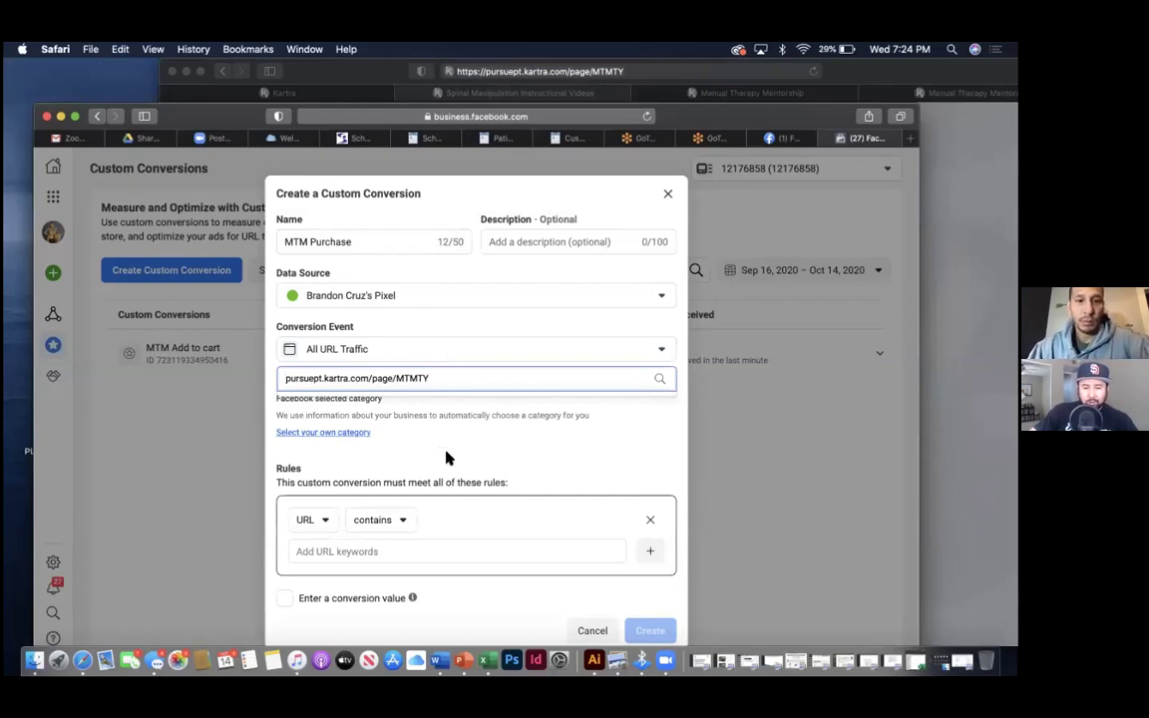
click(374, 349)
click(379, 351)
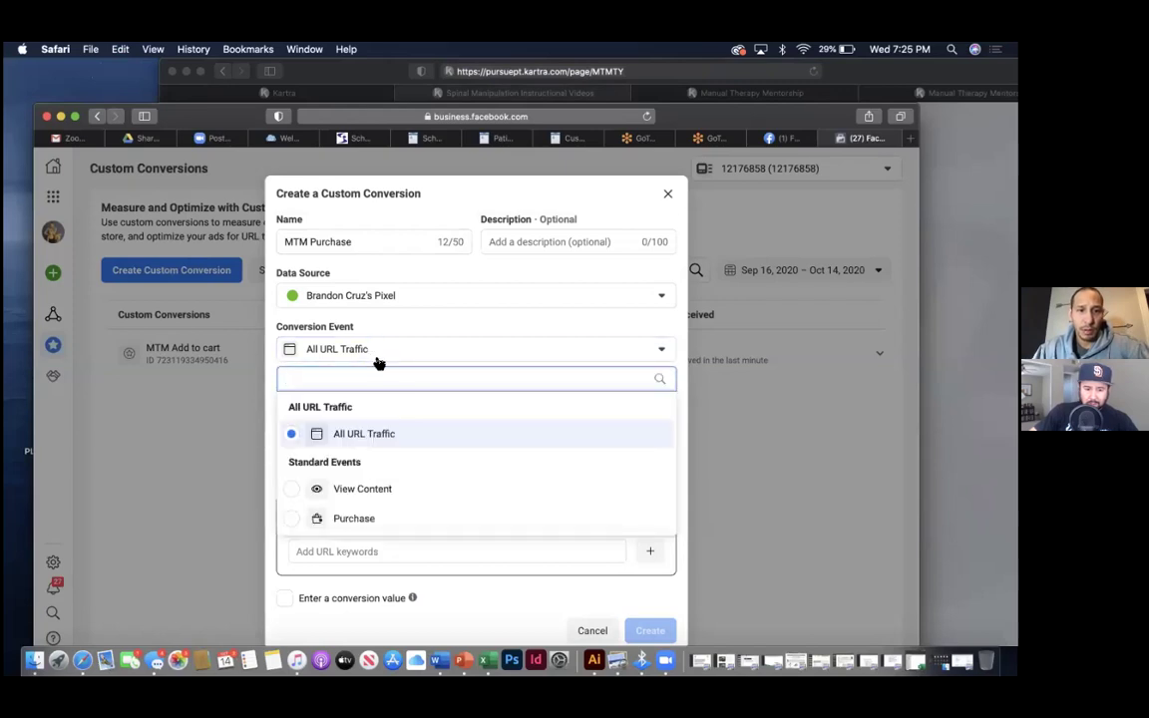
click(354, 518)
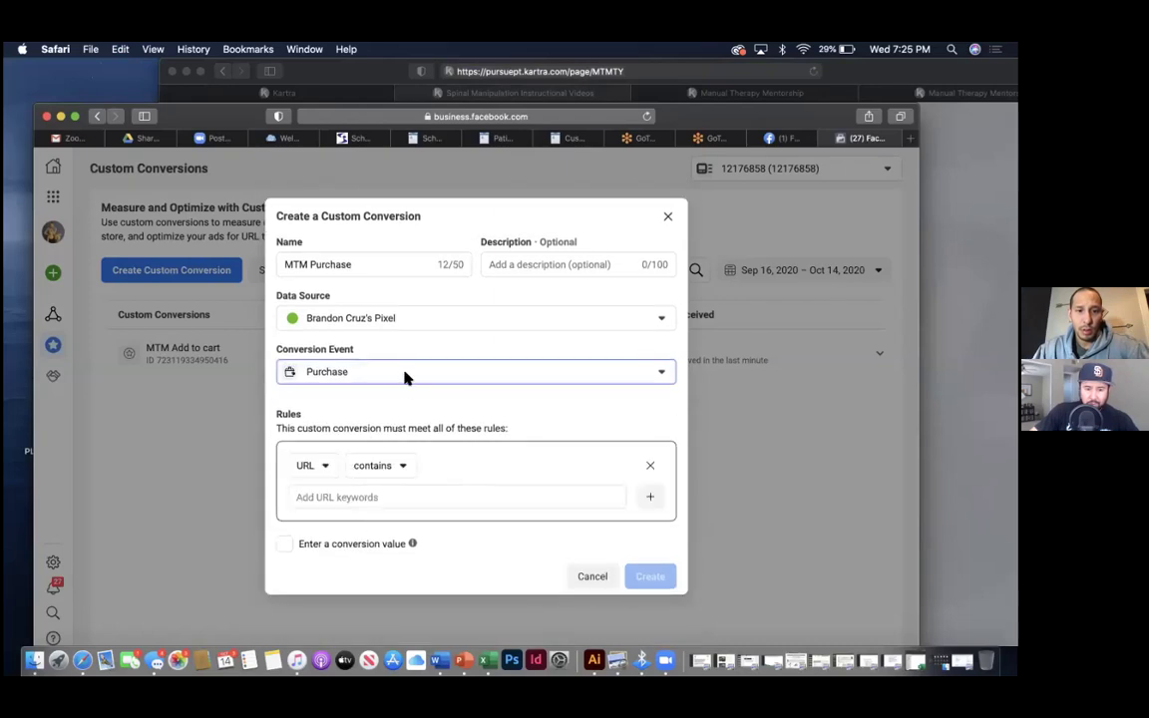
click(362, 497)
text(https://pursuept.kartra.com/page/MTMTY)
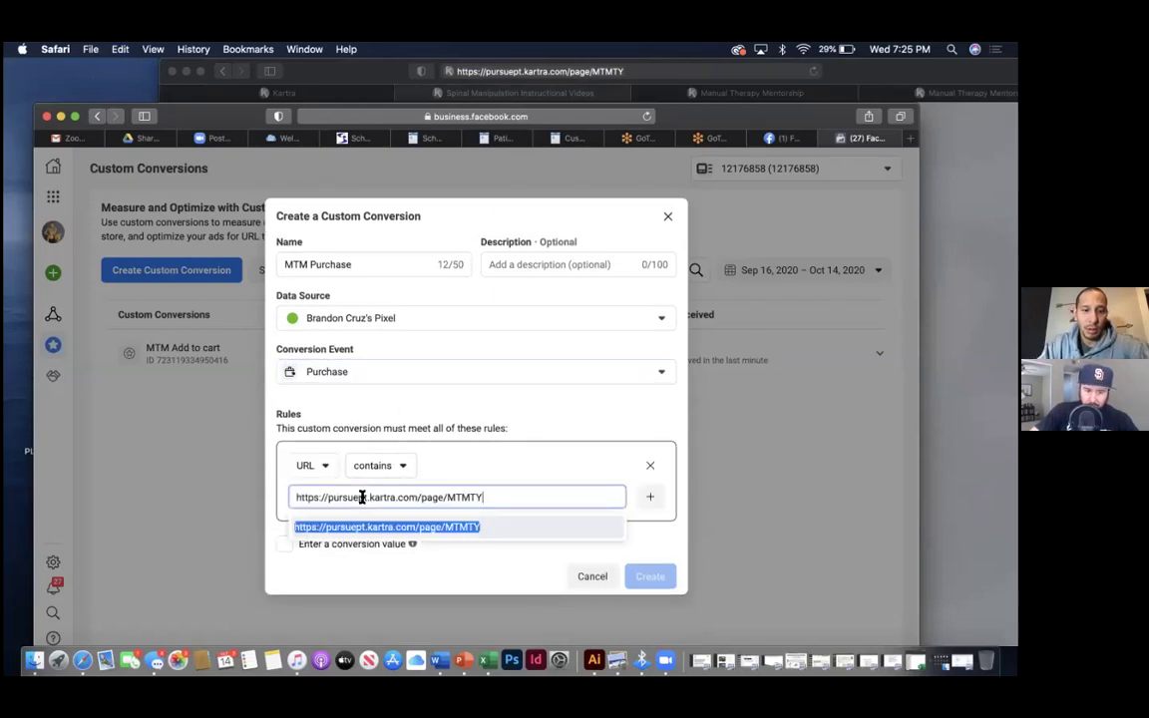
click(324, 528)
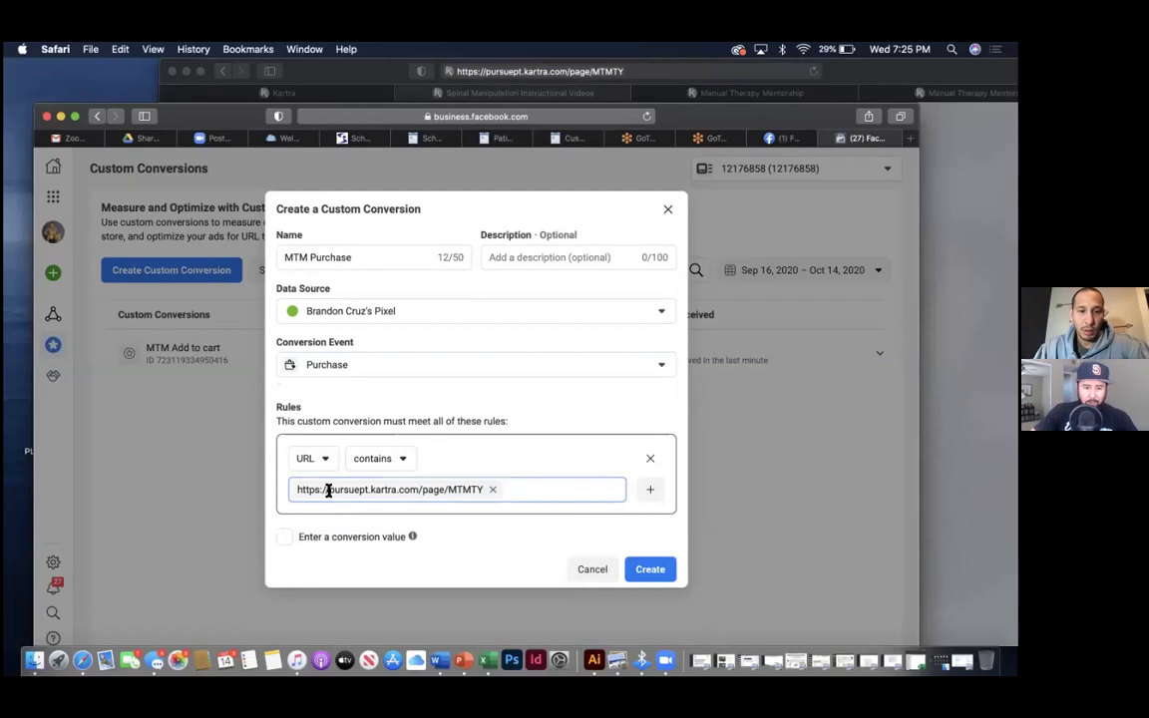
key(BackSpace)
text(https://pursuept.kartra.com/page/MTMTY)
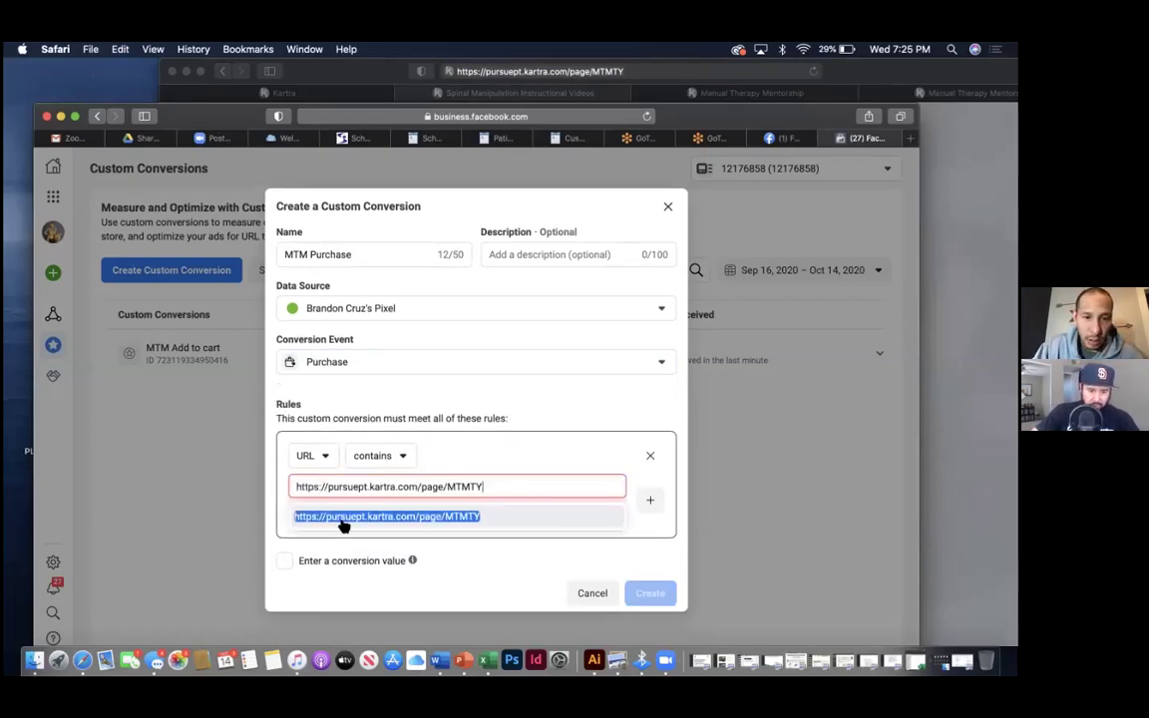
triple_click(325, 486)
key(super+c)
click(325, 487)
key(BackSpace)
key(BackSpace)
key(BackSpace)
key(BackSpace)
key(BackSpace)
key(BackSpace)
key(BackSpace)
key(BackSpace)
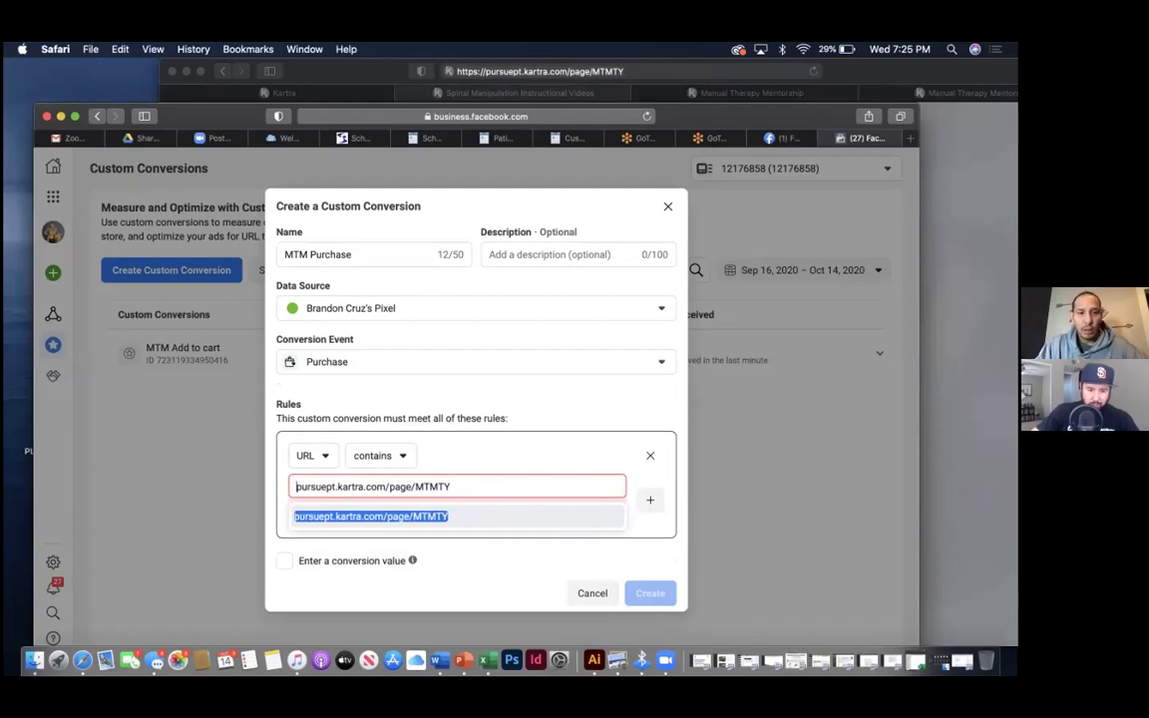
key(Return)
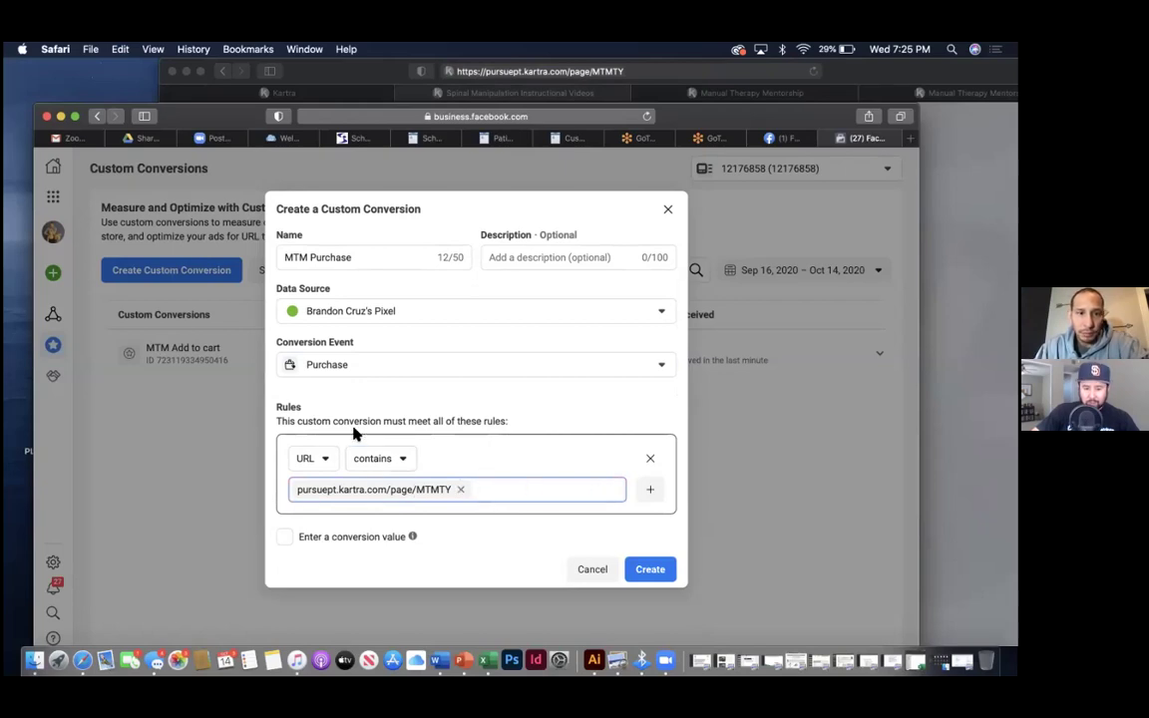
- Set the conversion event to All URL Traffic and choose Purchase as the standard event for optimization
click(429, 369)
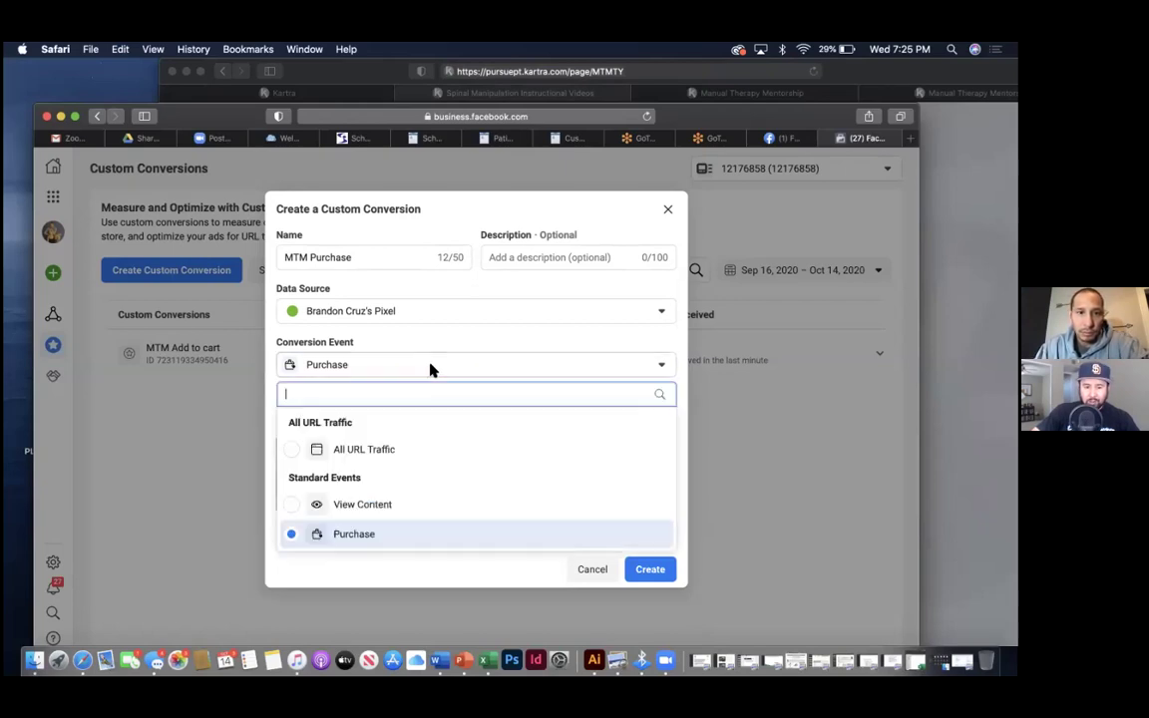
click(375, 450)
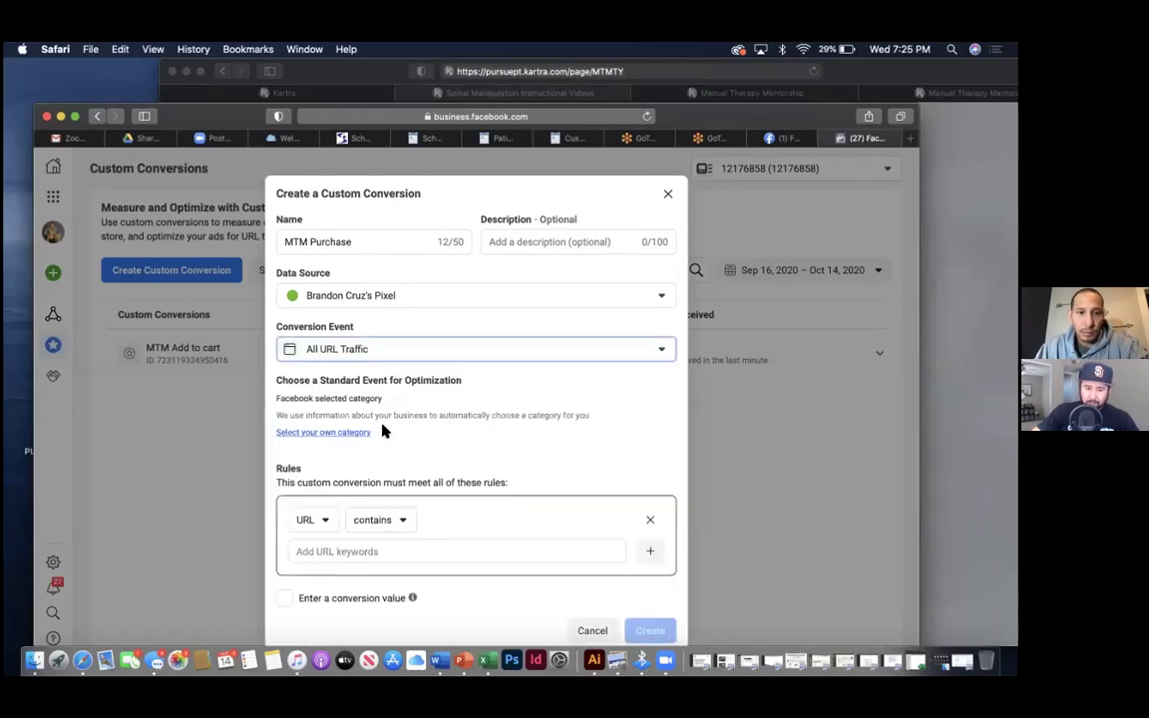
click(344, 432)
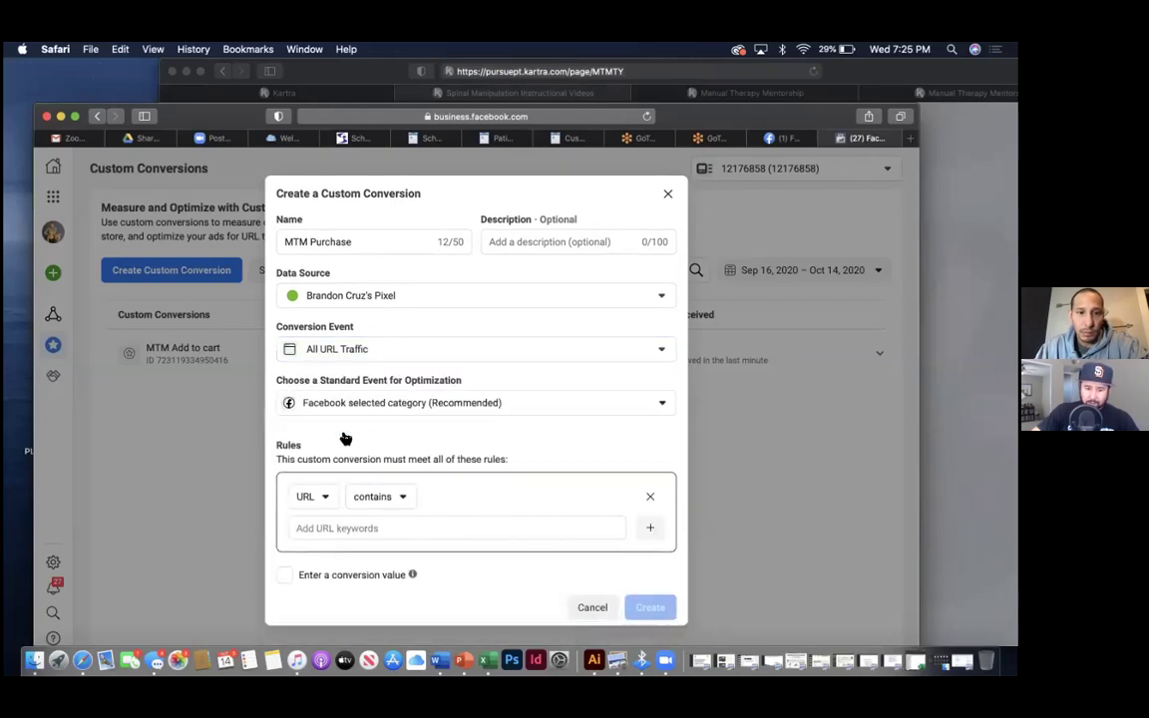
click(629, 404)
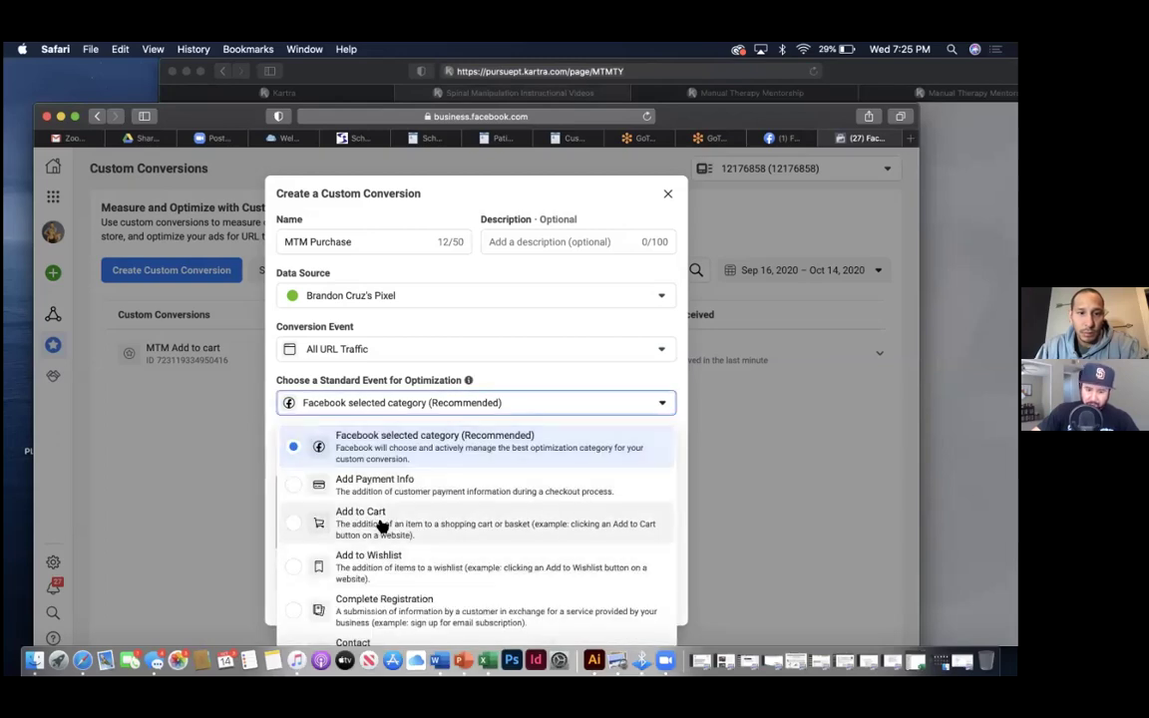
scroll(379, 528, down, 2)
scroll(382, 527, up, 1)
scroll(382, 526, down, 10)
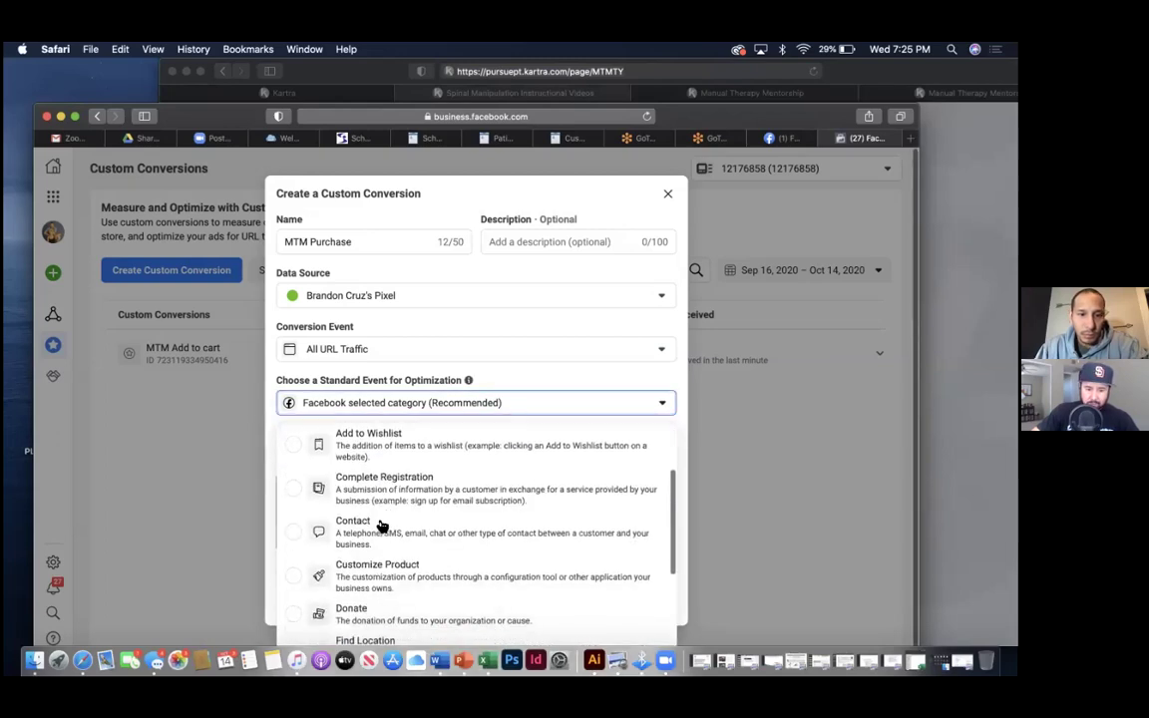
scroll(381, 526, down, 2)
click(377, 525)
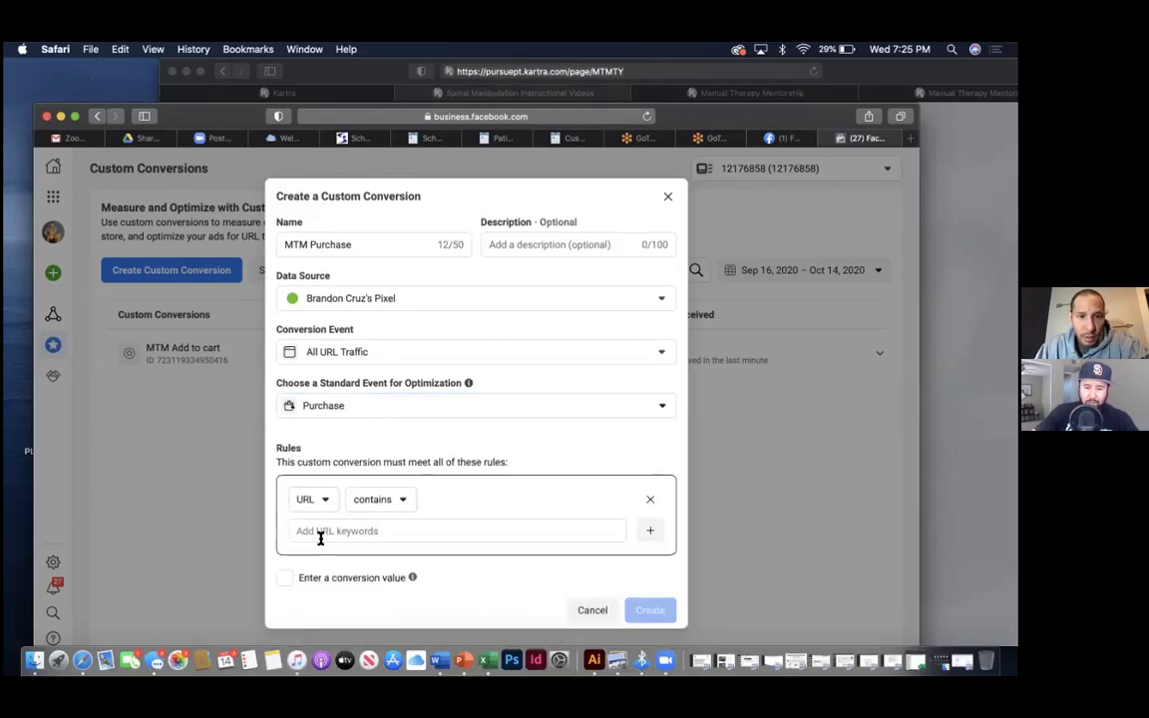
click(325, 528)
key(super+v)
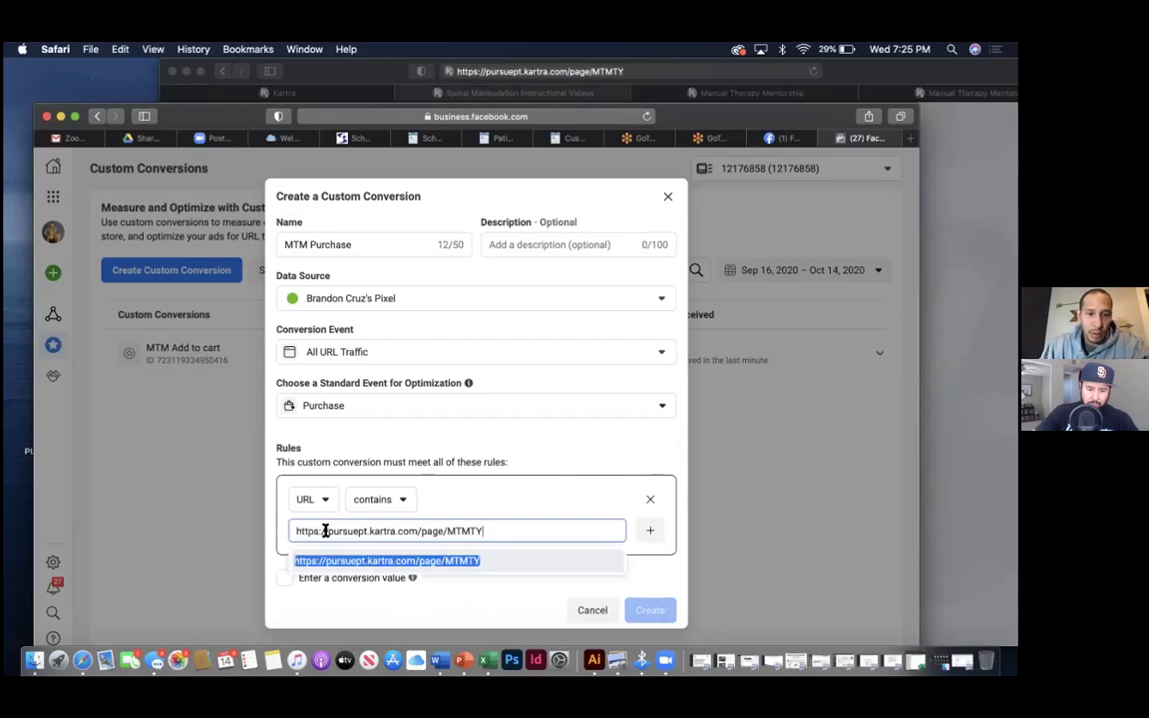
triple_click(324, 530)
key(super+c)
click(346, 564)
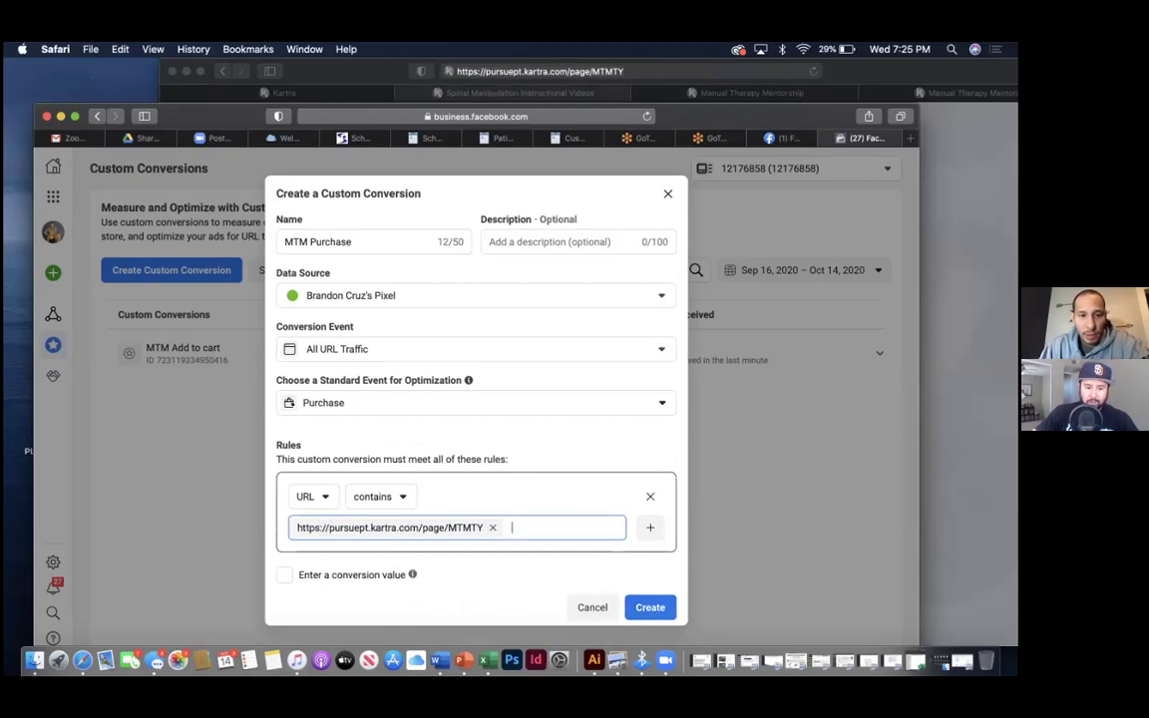
key(BackSpace)
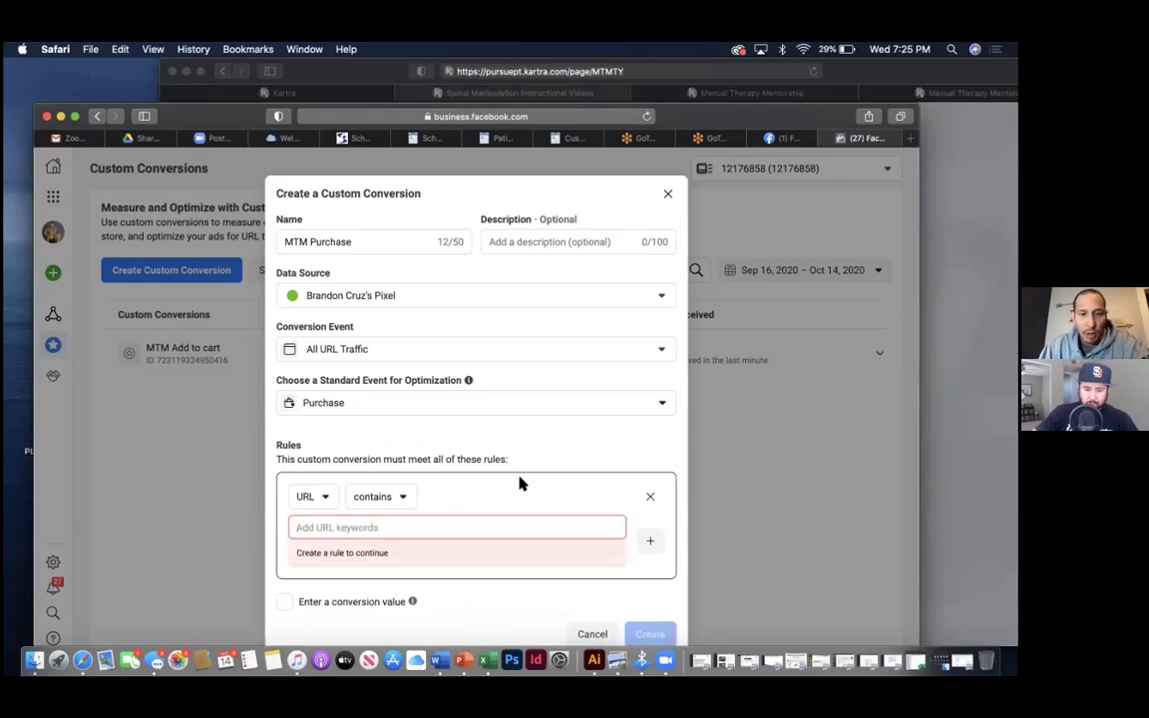
click(414, 503)
click(493, 484)
click(455, 528)
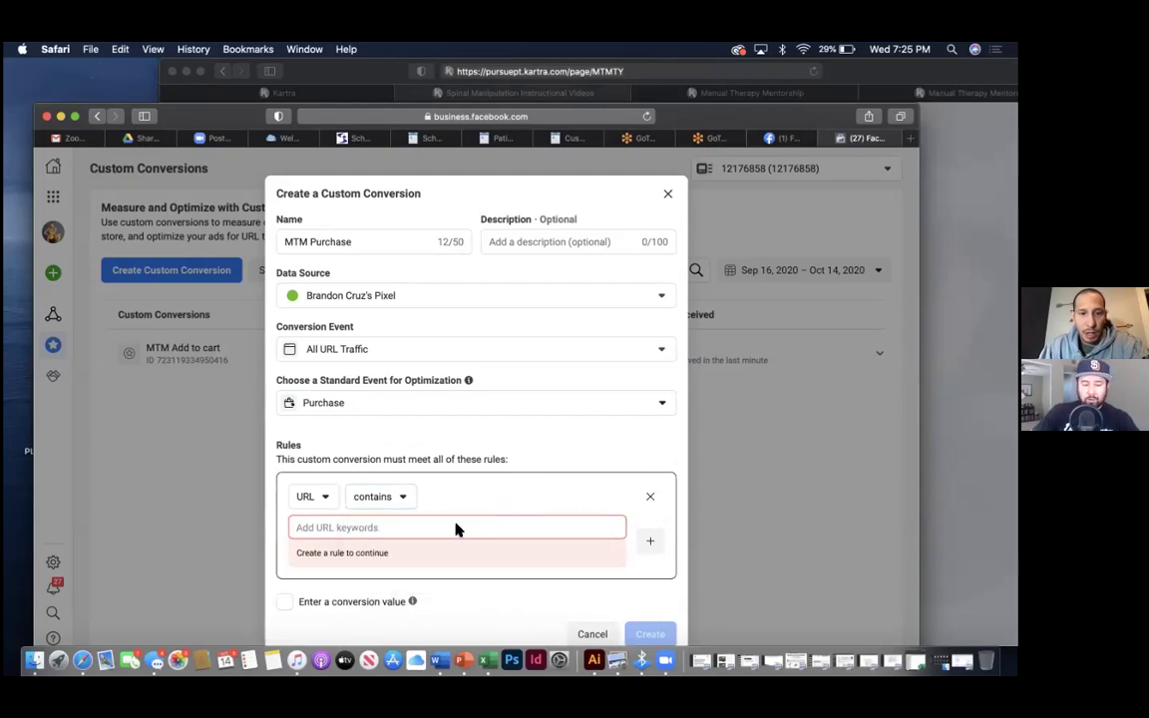
key(super+v)
key(super+space)
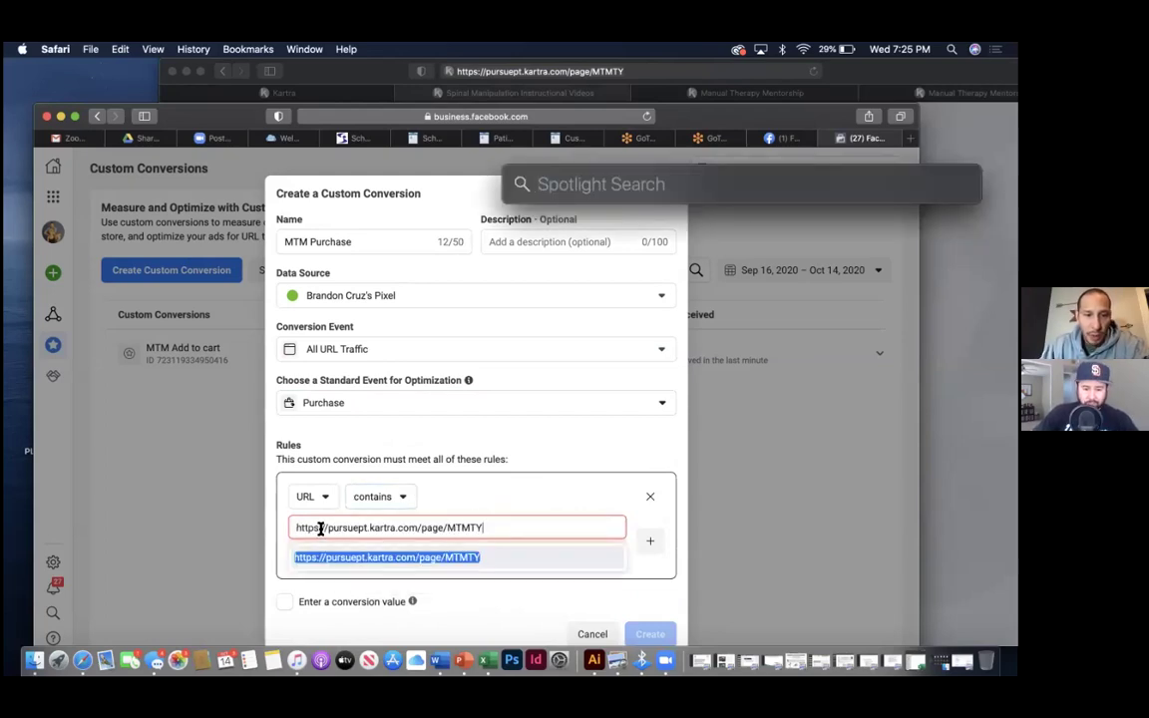
key(Escape)
key(super+a)
key(BackSpace)
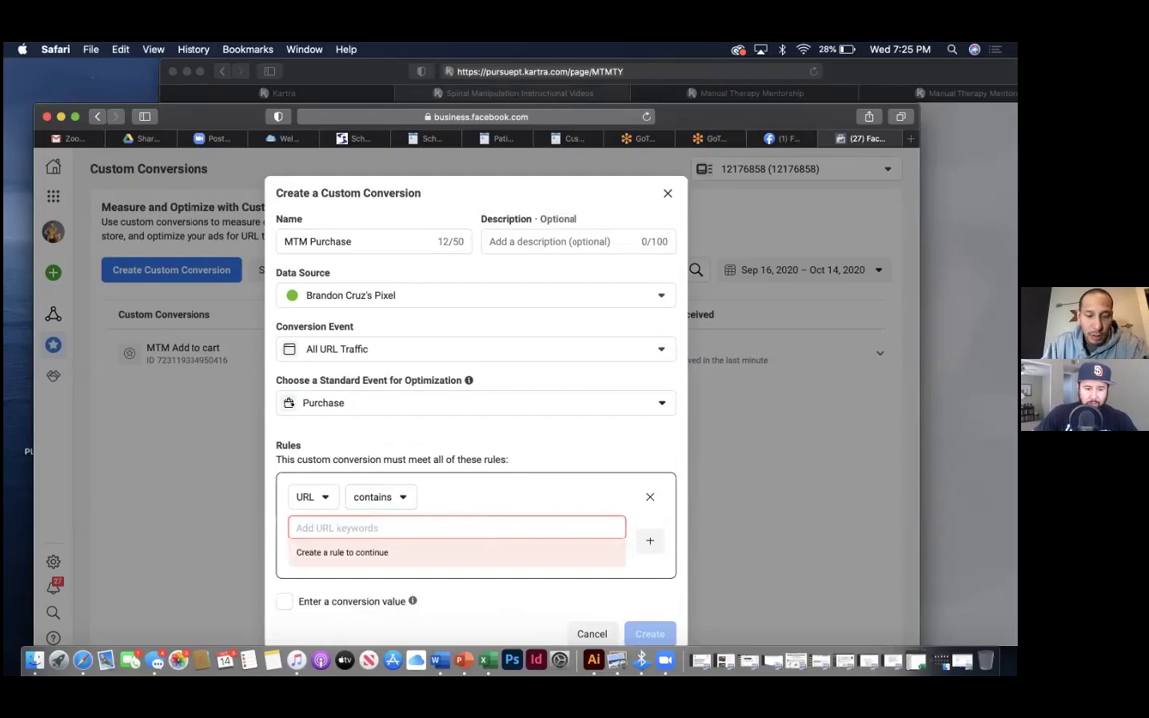
key(super+v)
click(323, 527)
key(BackSpace)
key(BackSpace)
key(BackSpace)
key(BackSpace)
key(BackSpace)
key(BackSpace)
key(BackSpace)
key(BackSpace)
key(Return)
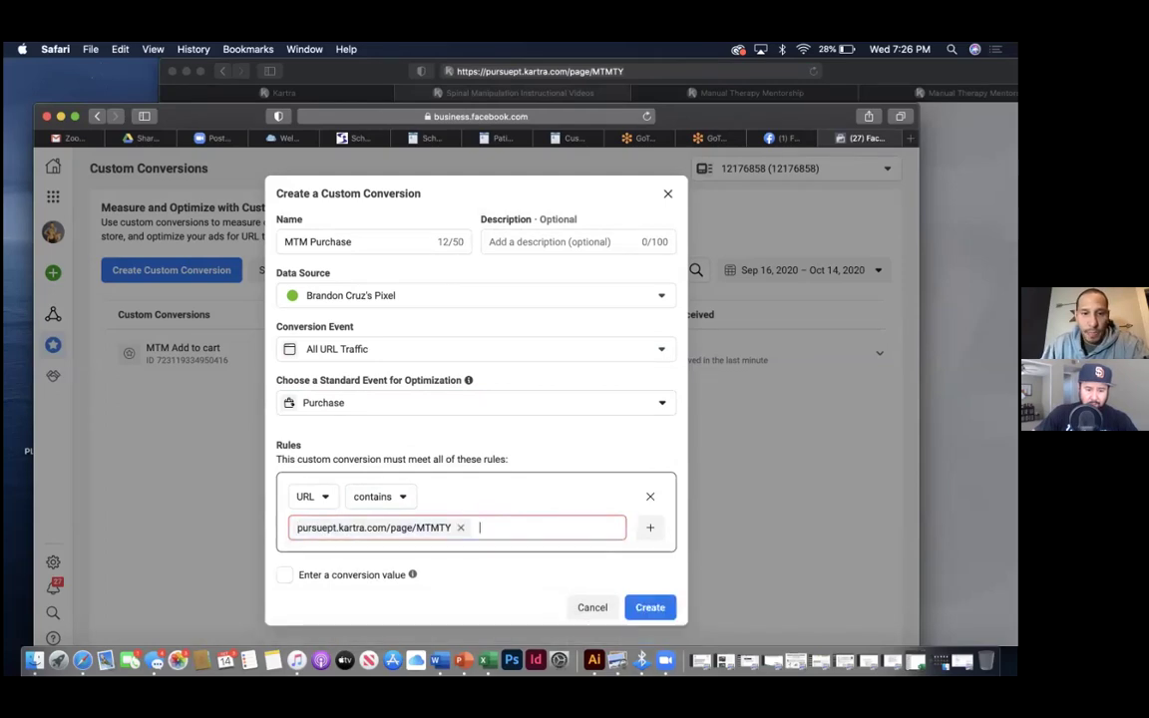
click(649, 607)
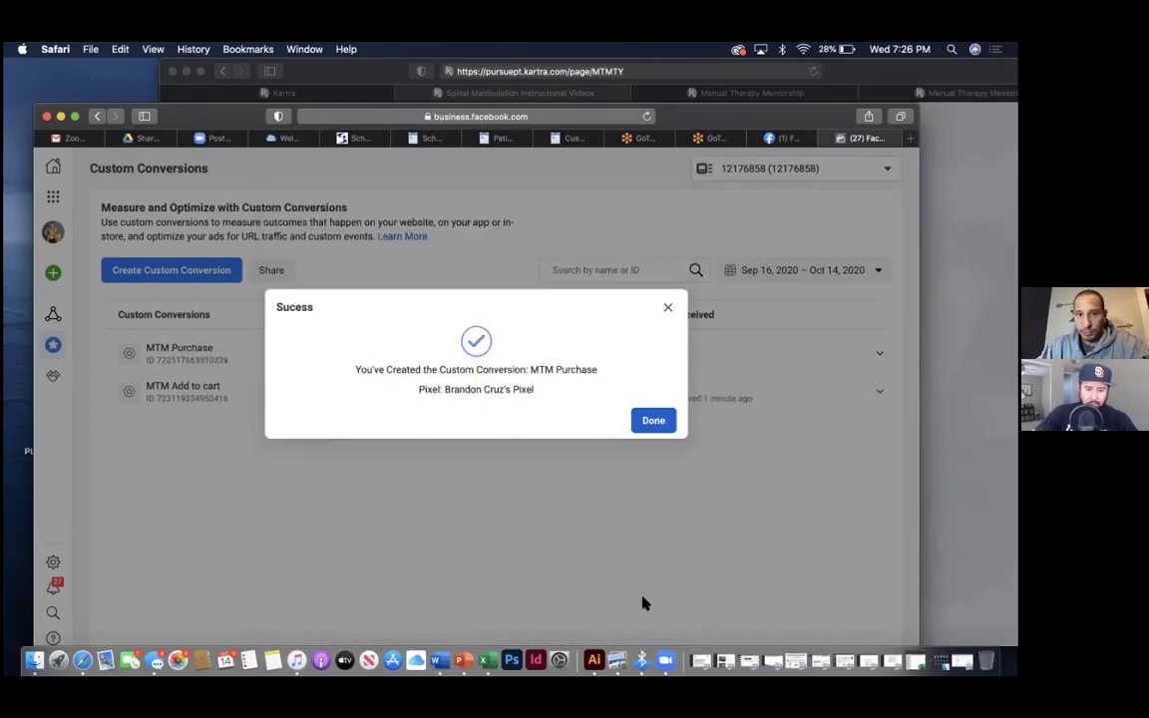
click(648, 427)
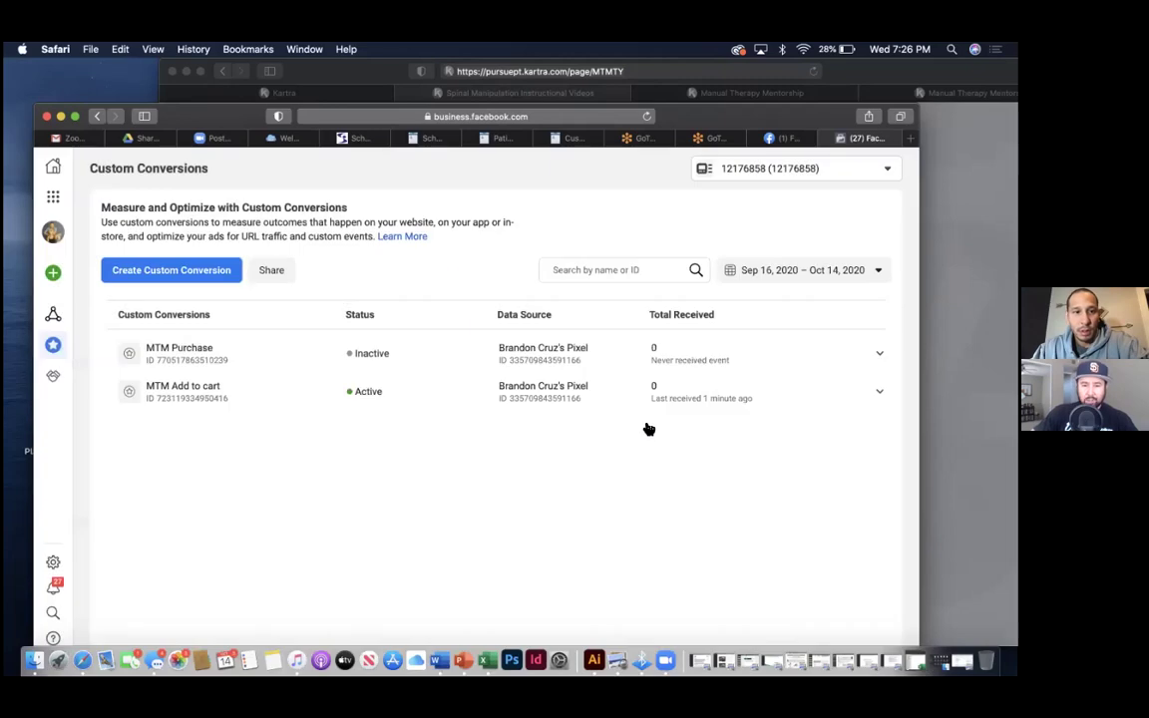
- Reload the membership thank-you page to trigger the pixel, and refresh the Custom Conversions list
click(817, 70)
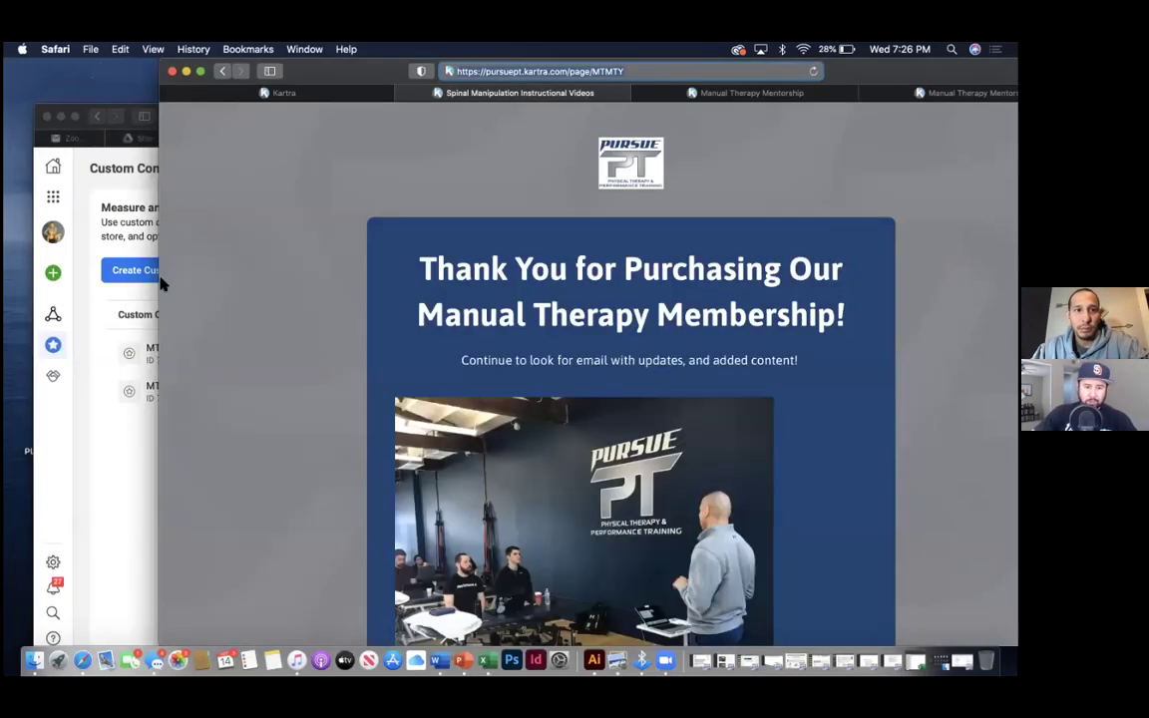
click(91, 507)
click(646, 116)
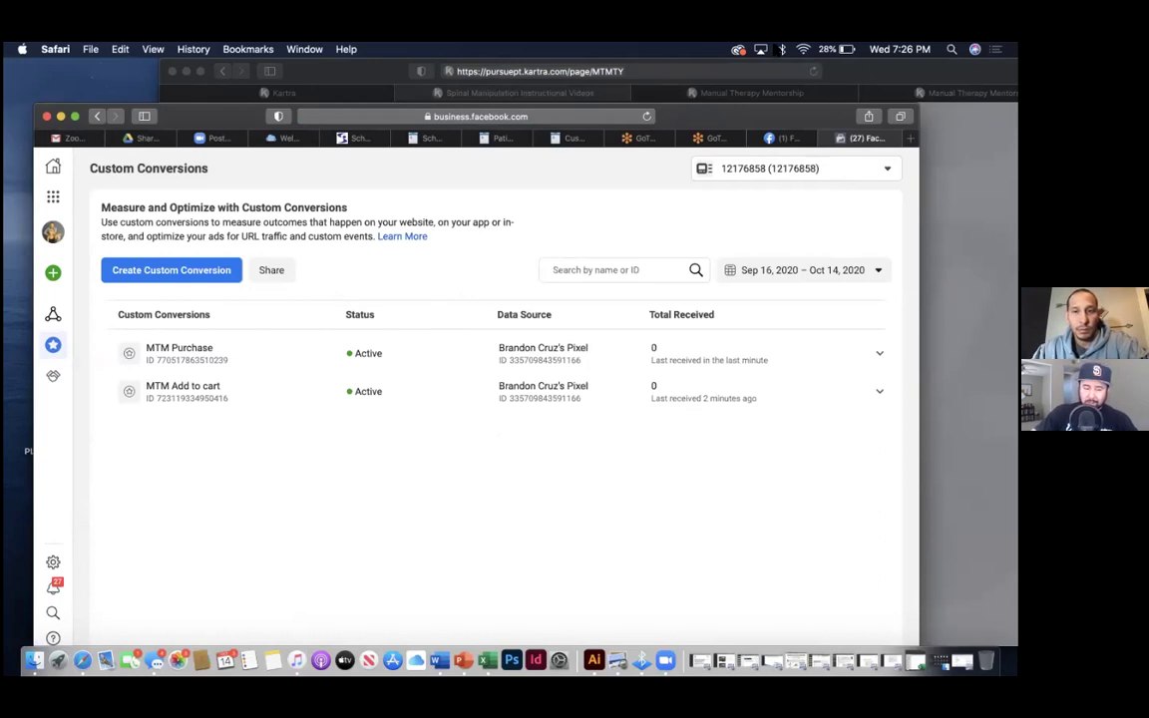
- Leave Custom Conversions for Ads Manager and open the account's Audiences page
drag(762, 115, 784, 103)
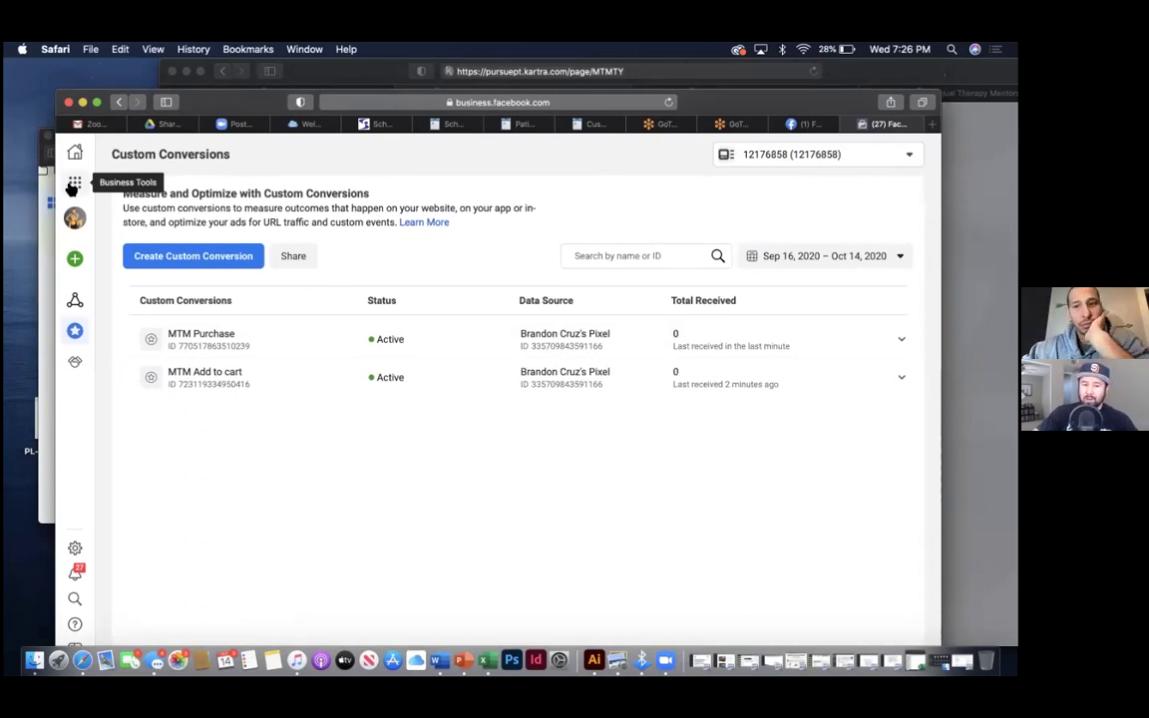
mouse_move(77, 143)
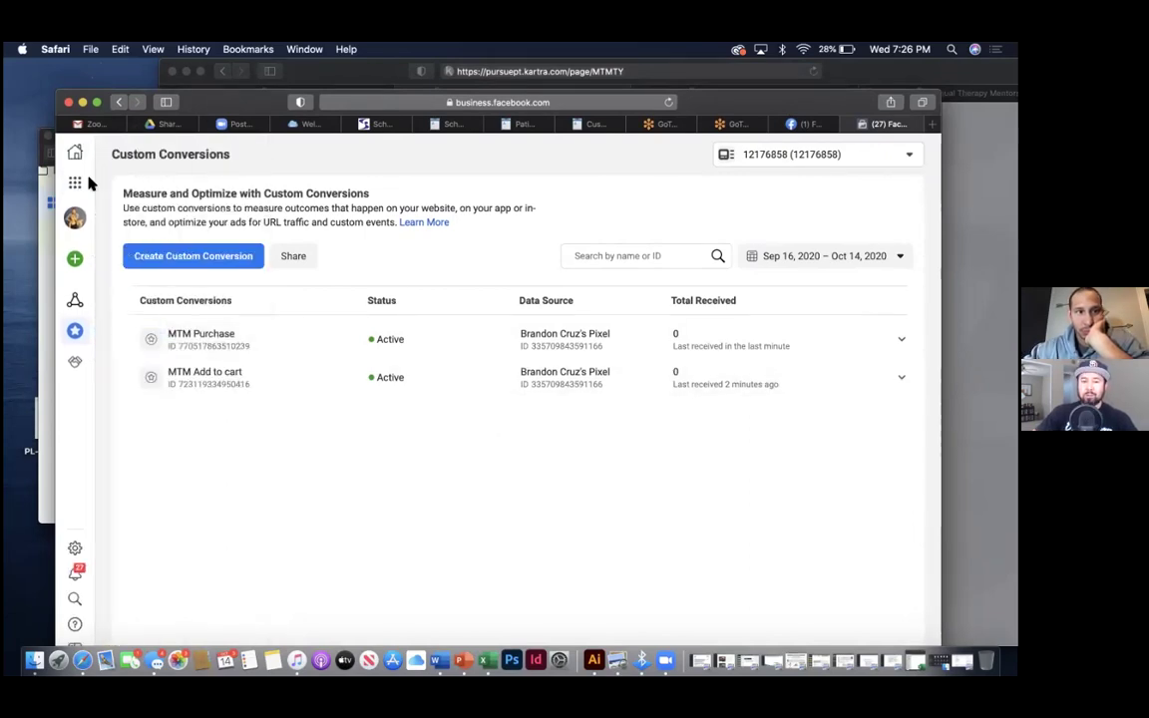
click(75, 184)
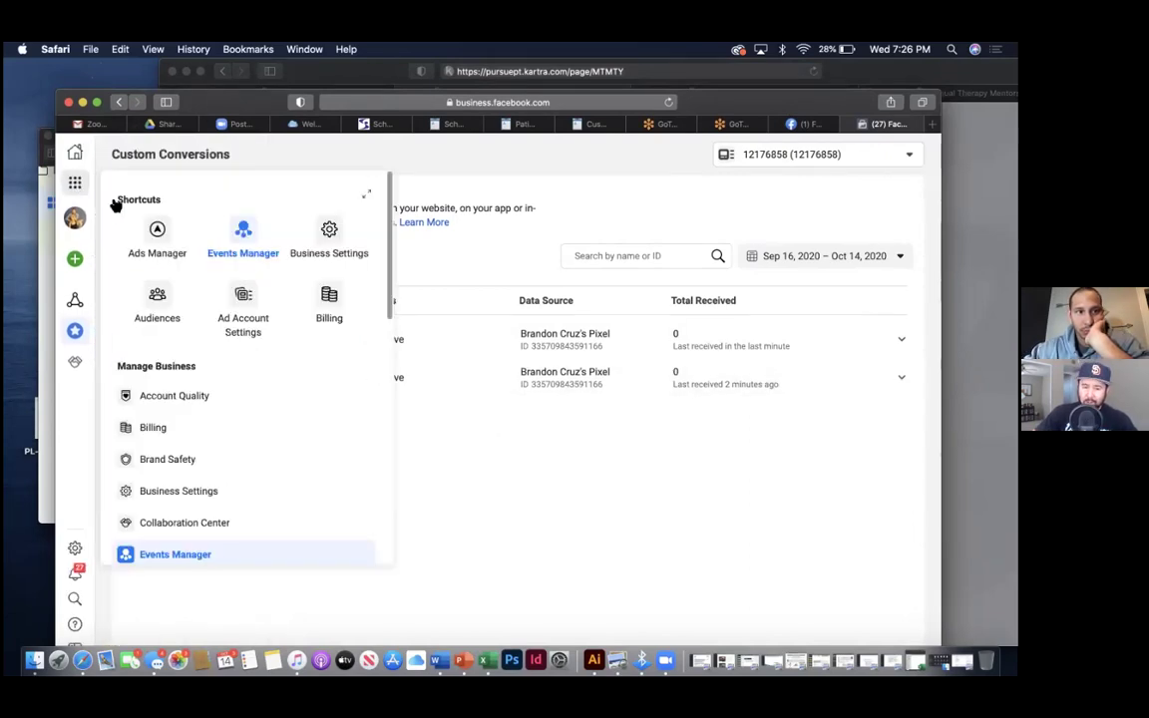
click(160, 244)
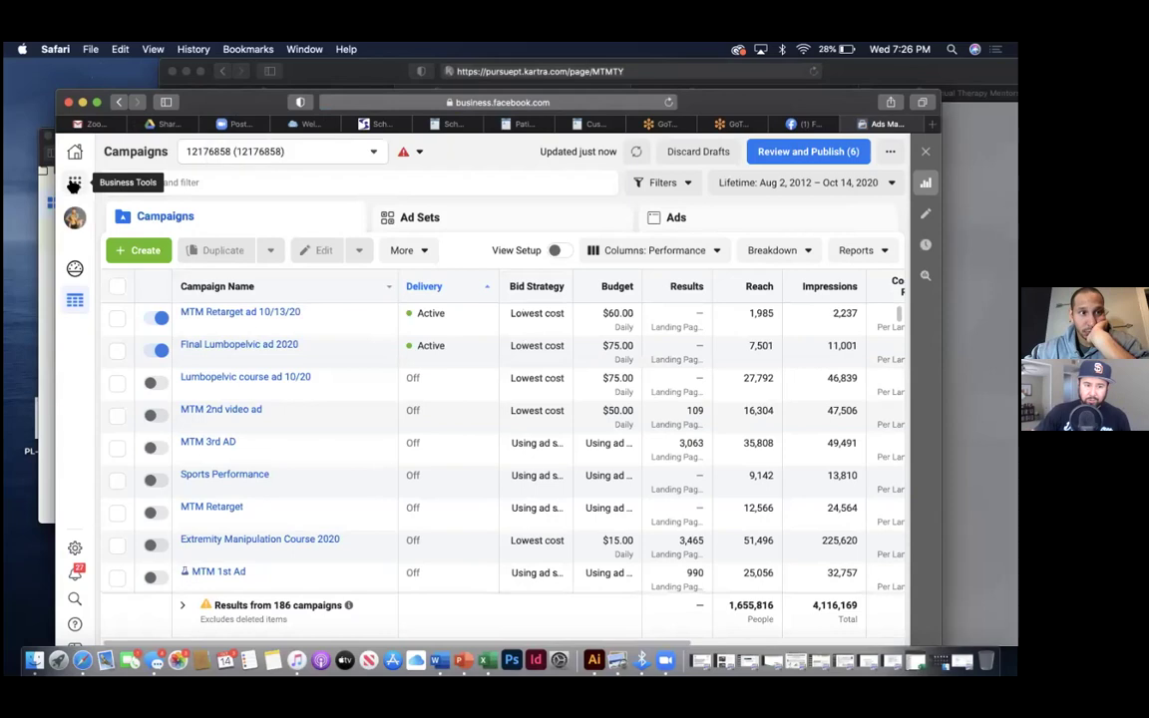
click(75, 183)
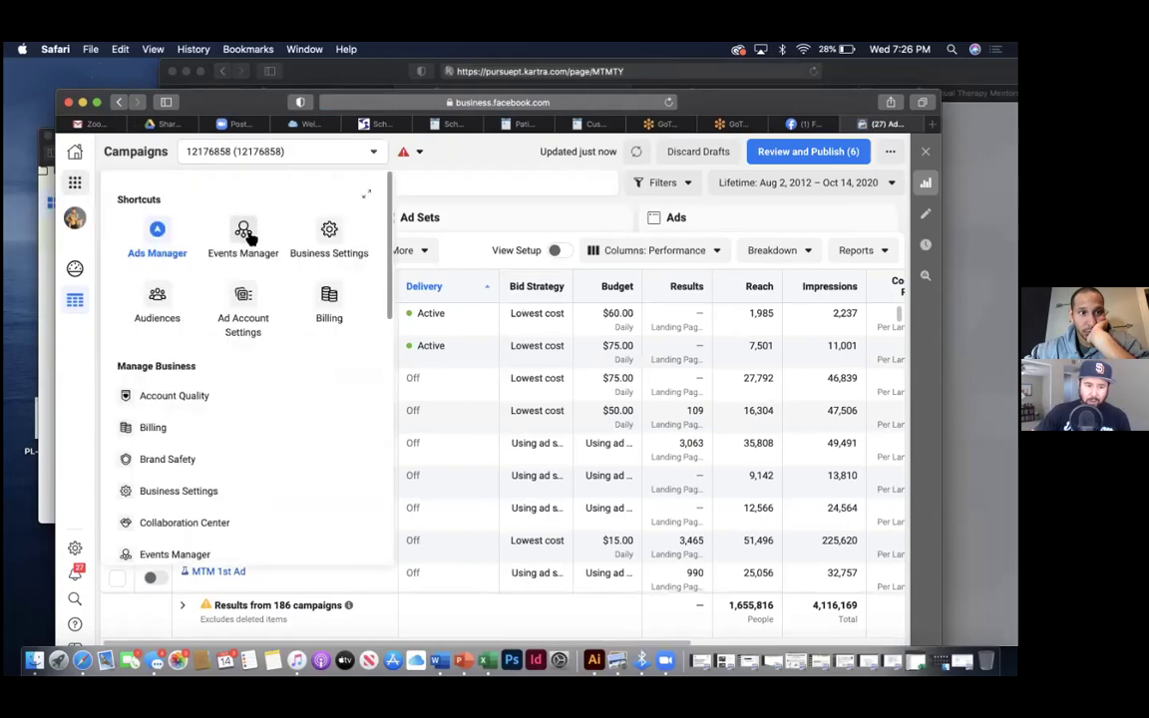
click(158, 299)
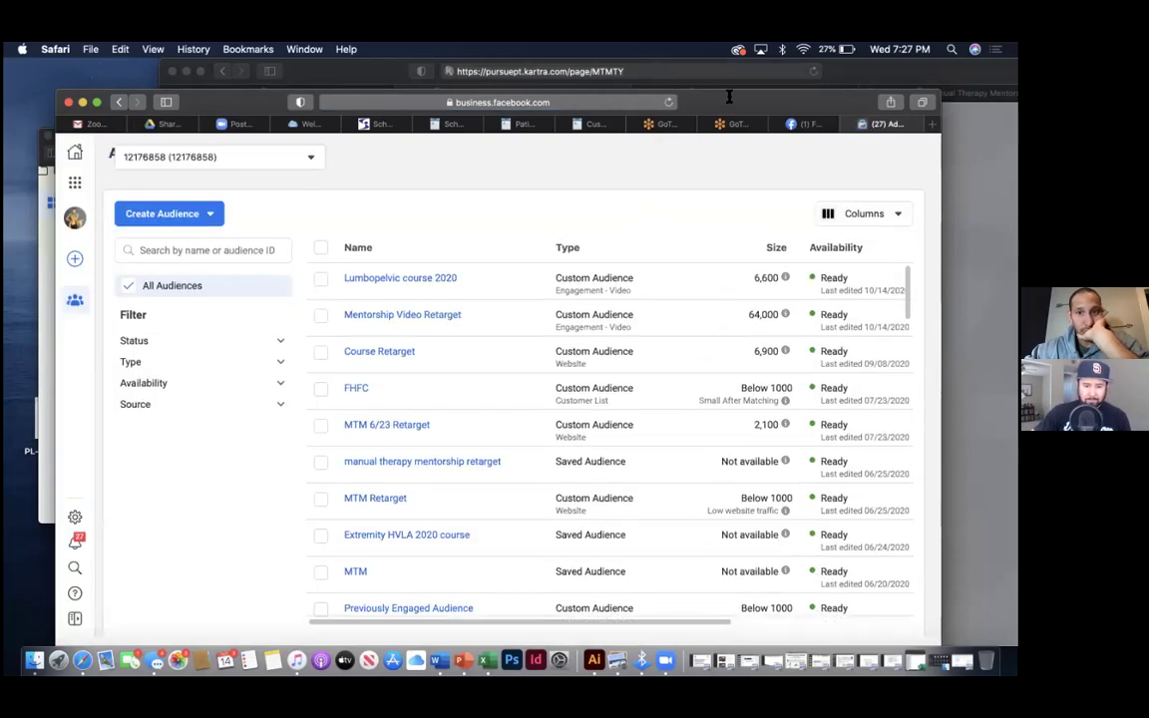
- Look over the types and sizes of the existing audiences and start creating a new Custom Audience
drag(732, 100, 680, 82)
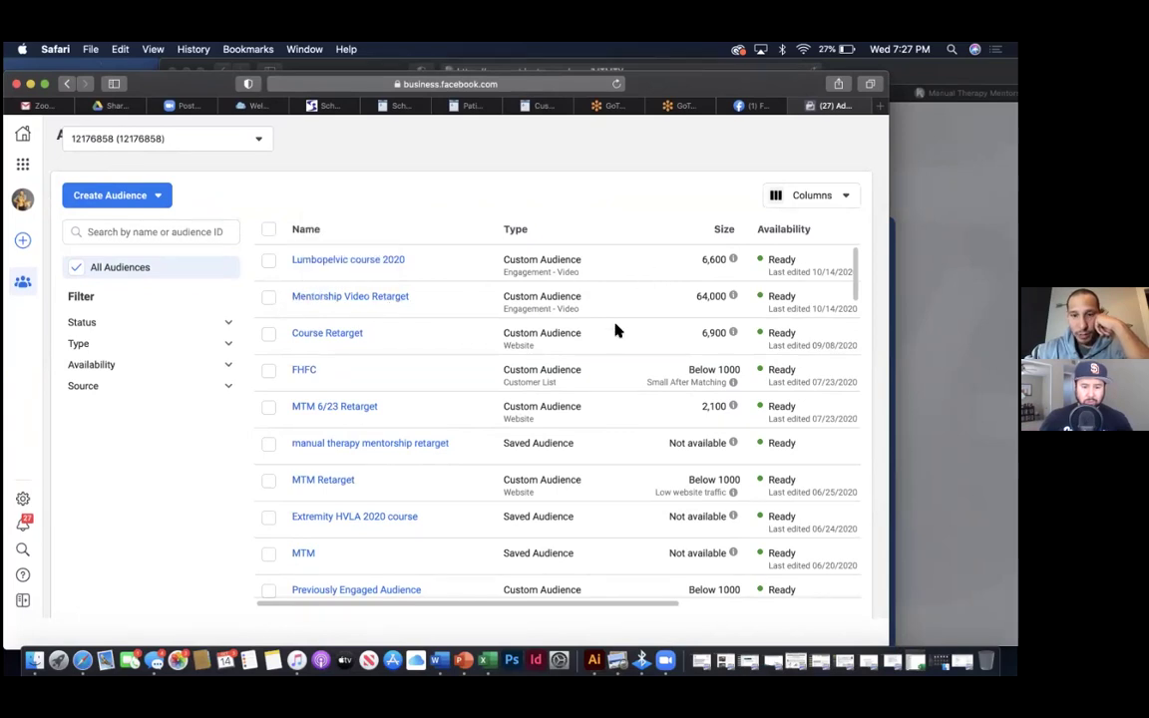
mouse_move(733, 295)
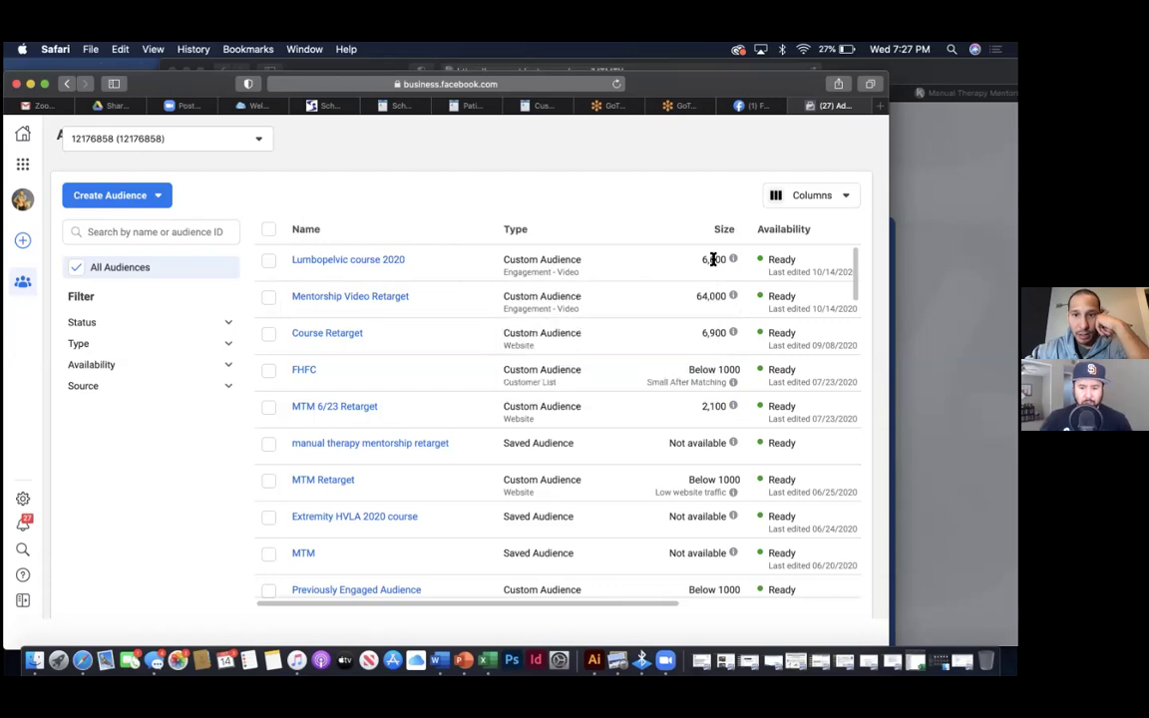
scroll(714, 376, down, 1)
scroll(714, 376, down, 1)
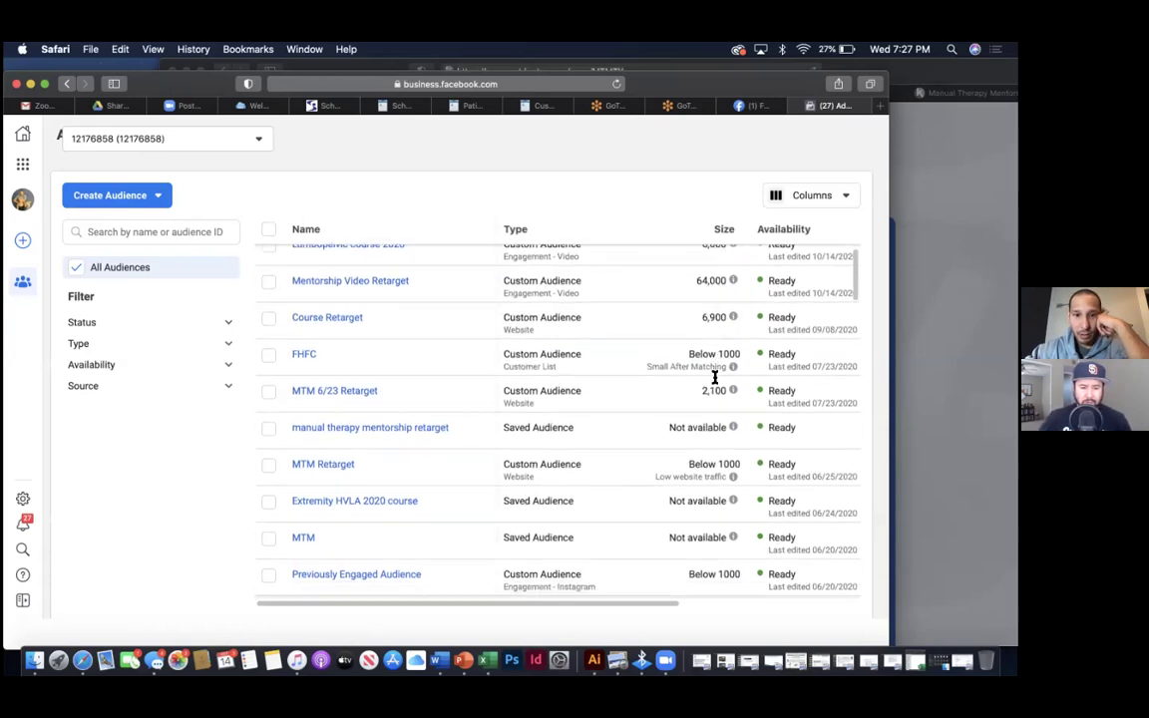
scroll(714, 376, up, 2)
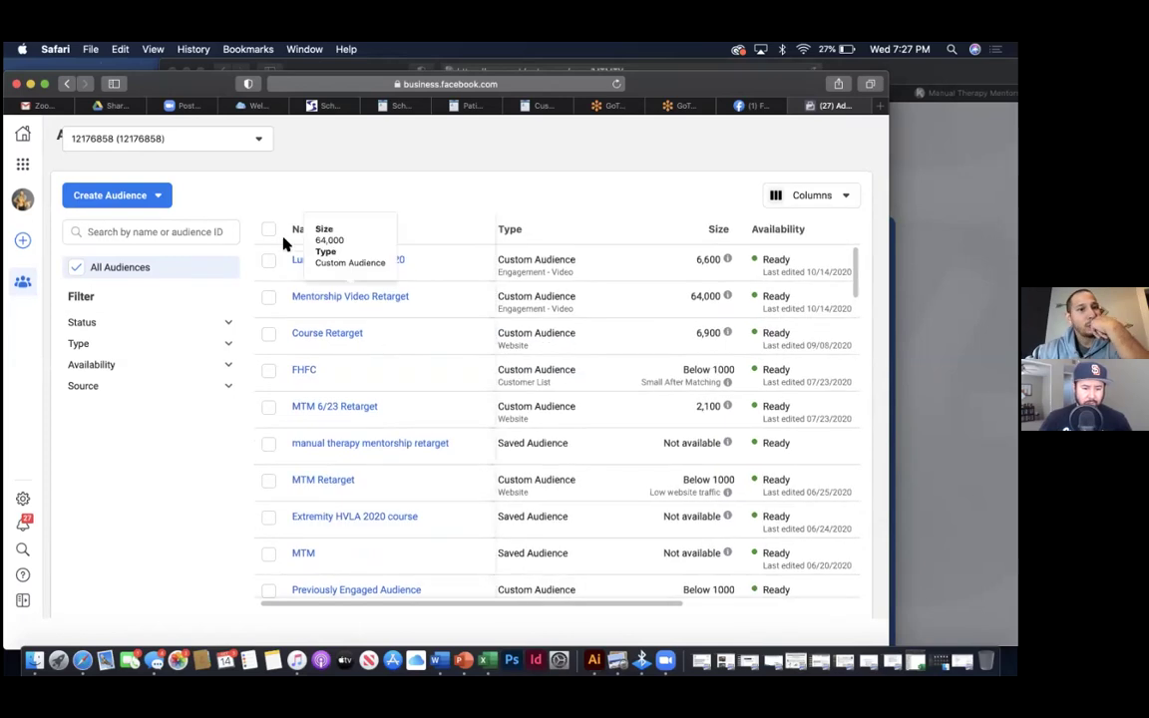
click(156, 196)
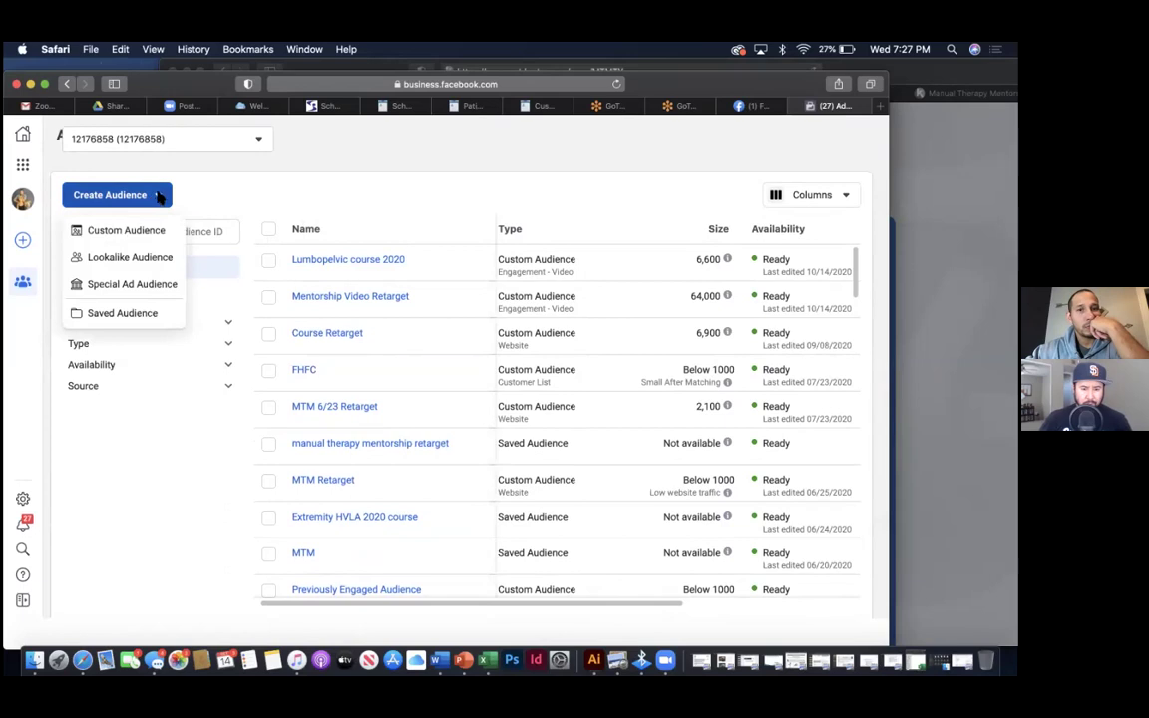
click(238, 192)
click(120, 202)
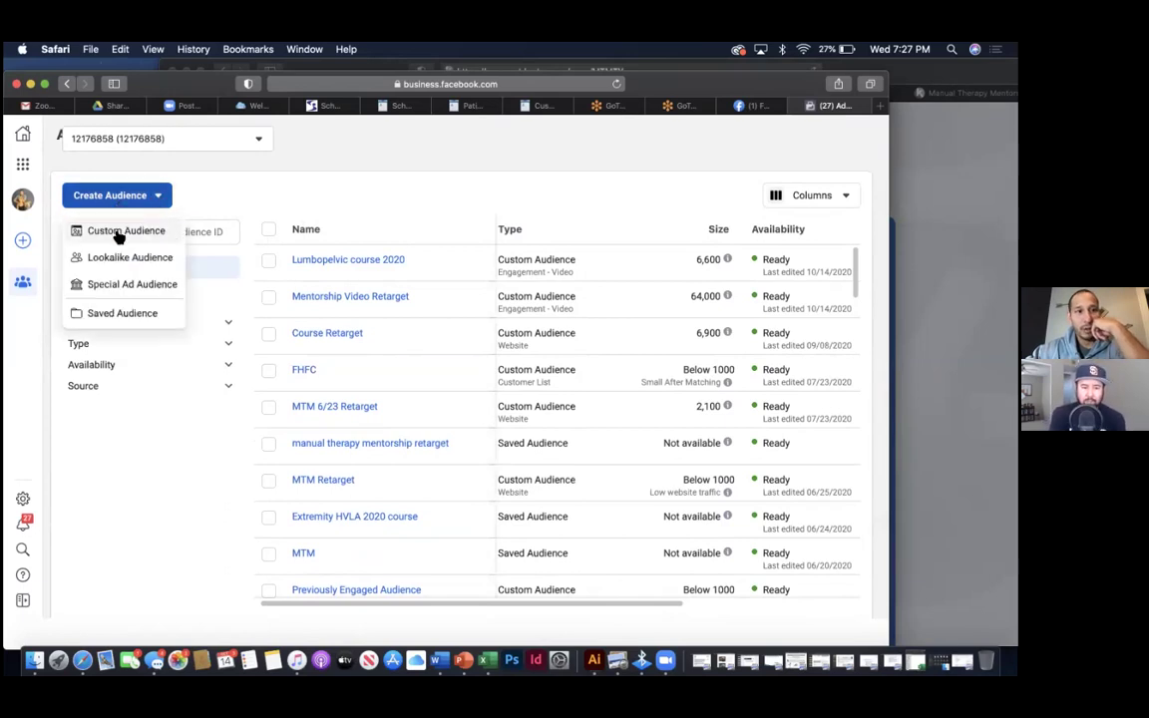
click(117, 232)
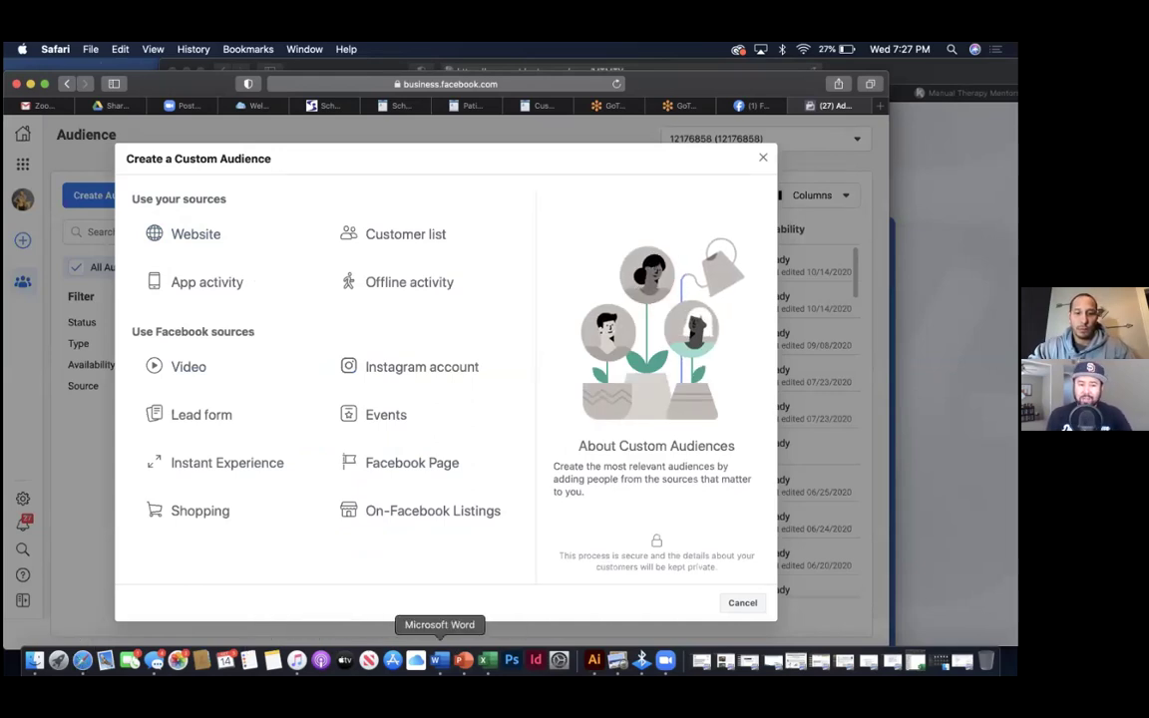
- Switch to Word and add the note "Look alike based off Add to cart- need 100 hits." below "Separate out each page."
click(436, 660)
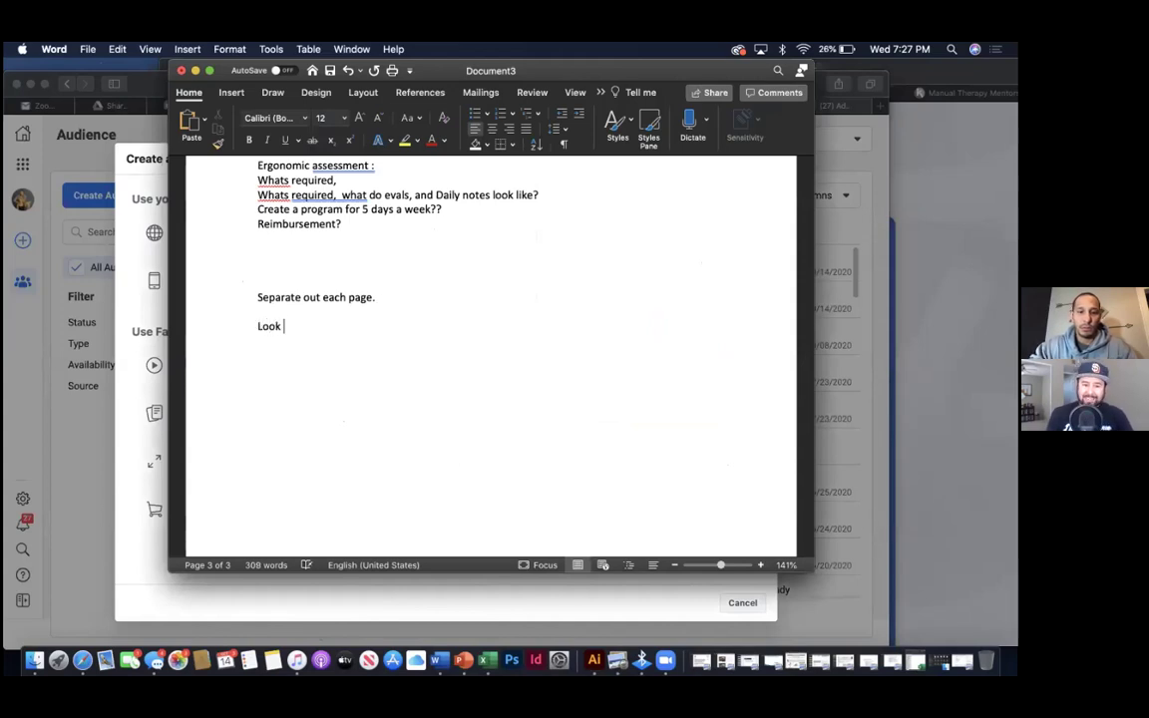
text(alike ba)
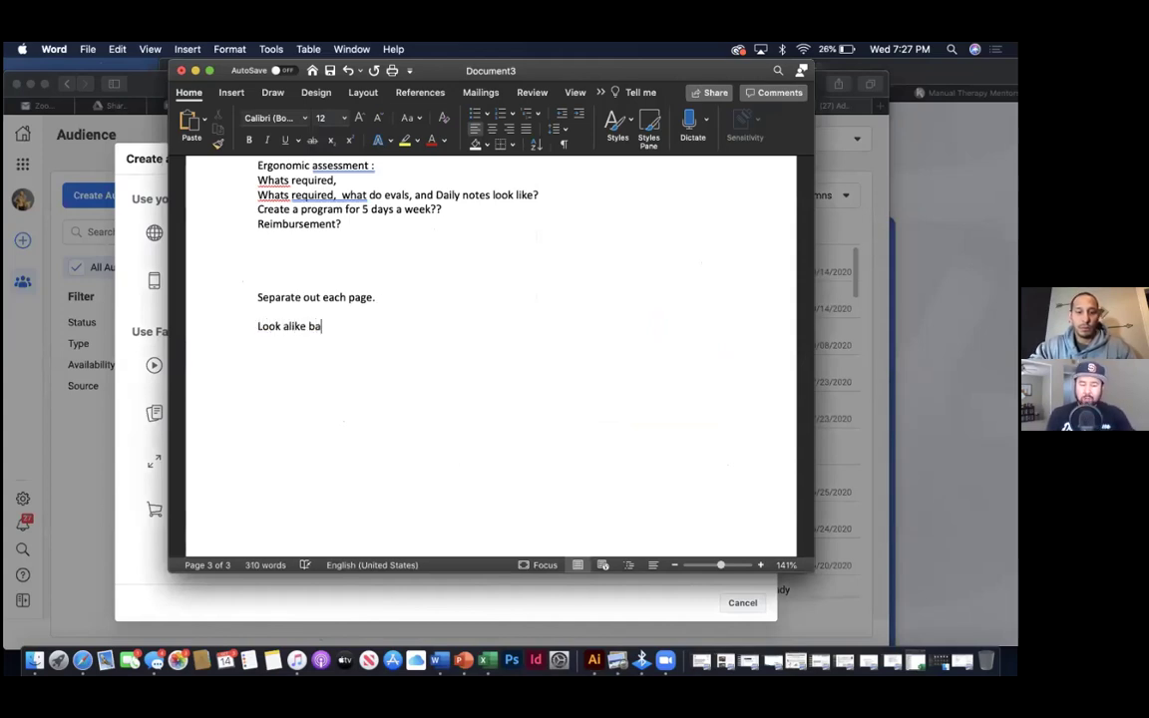
text(sed off Add to ca)
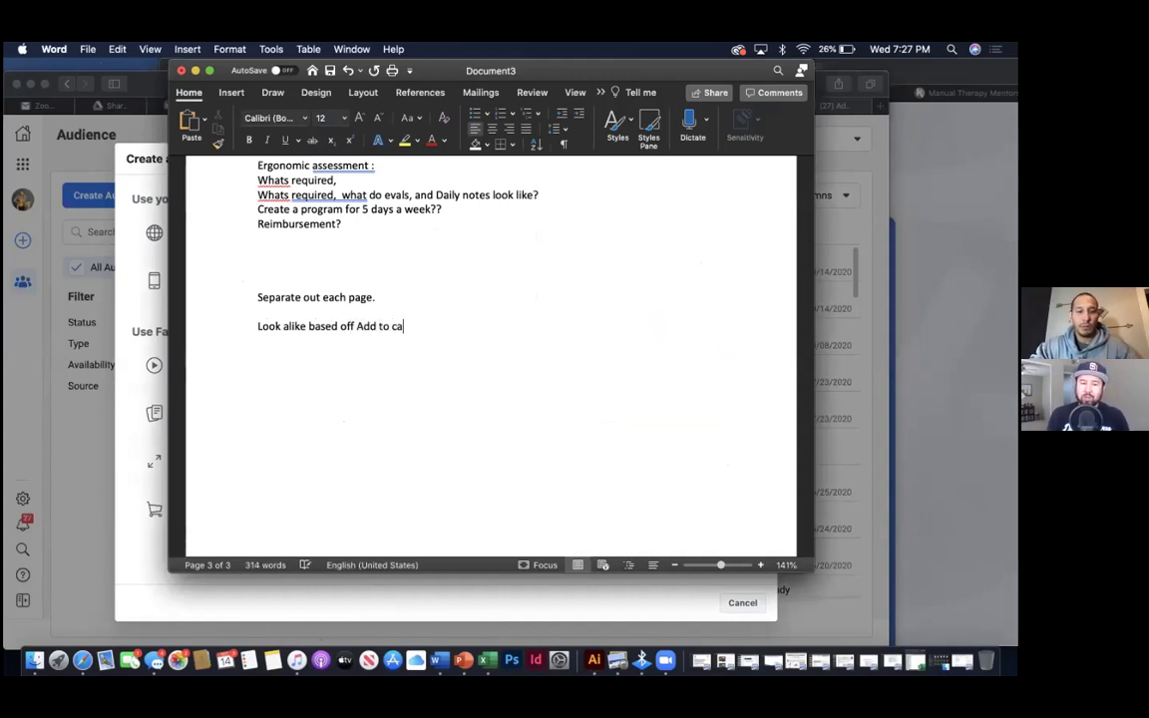
text(rt- need 100 hits.)
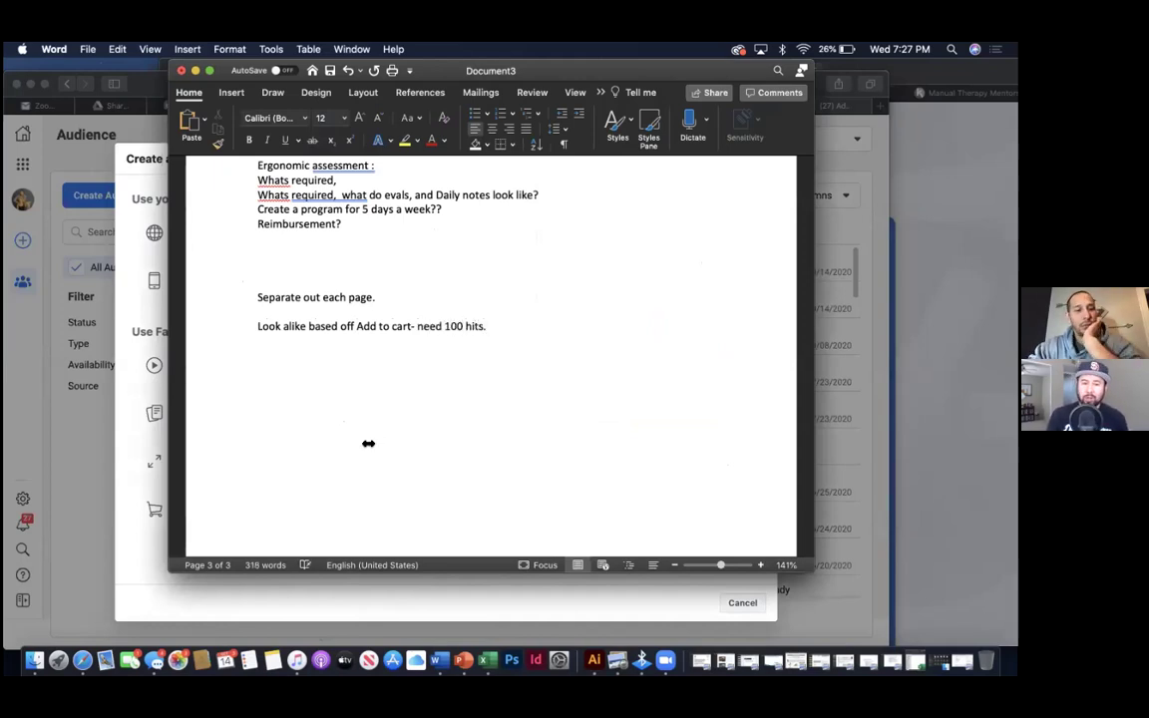
- Return to the custom audience, choose Website as its source and include people who visited specific web pages
click(151, 538)
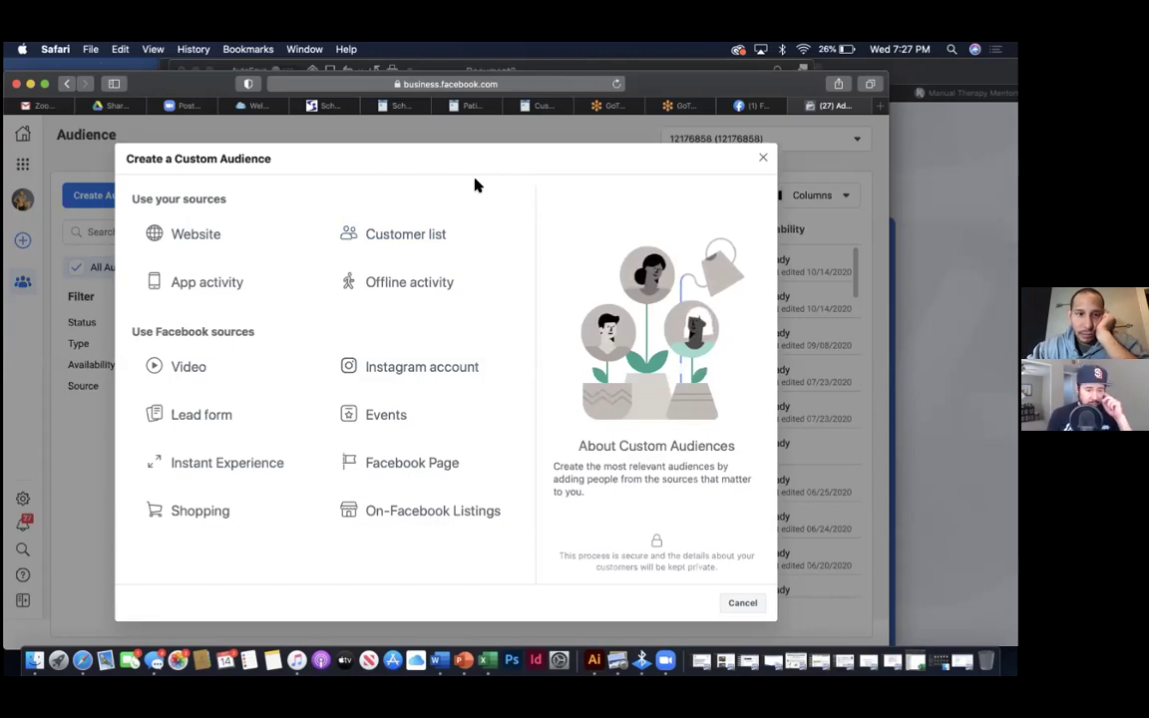
click(181, 235)
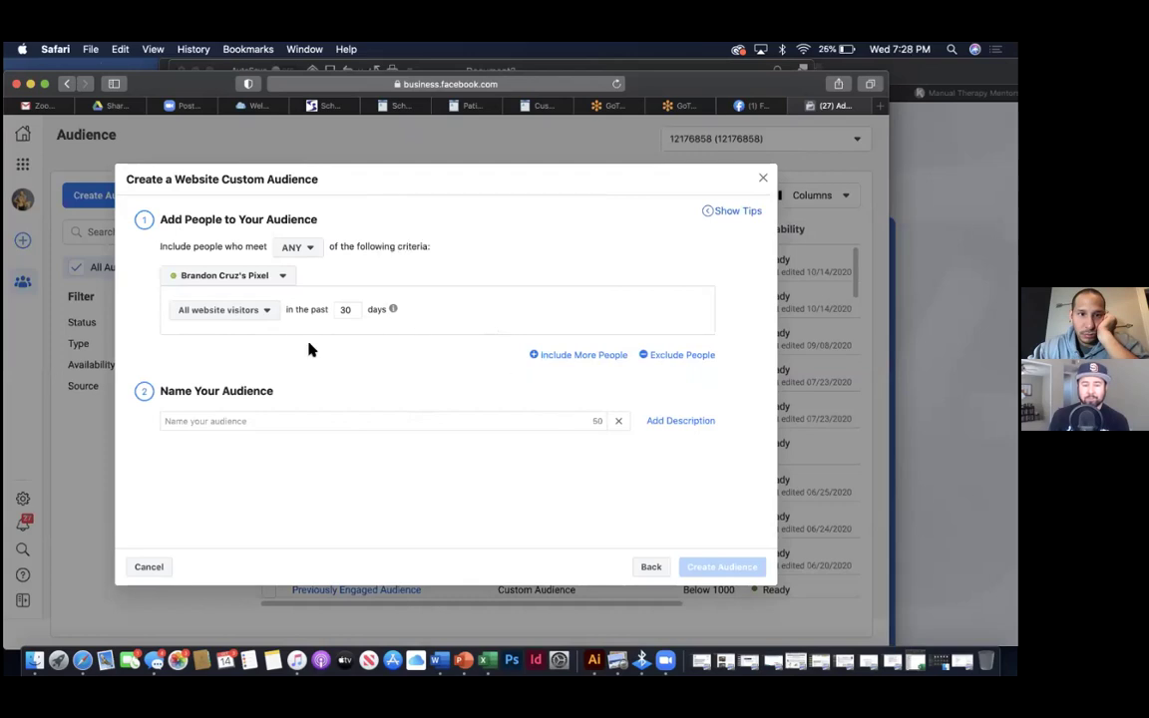
click(263, 310)
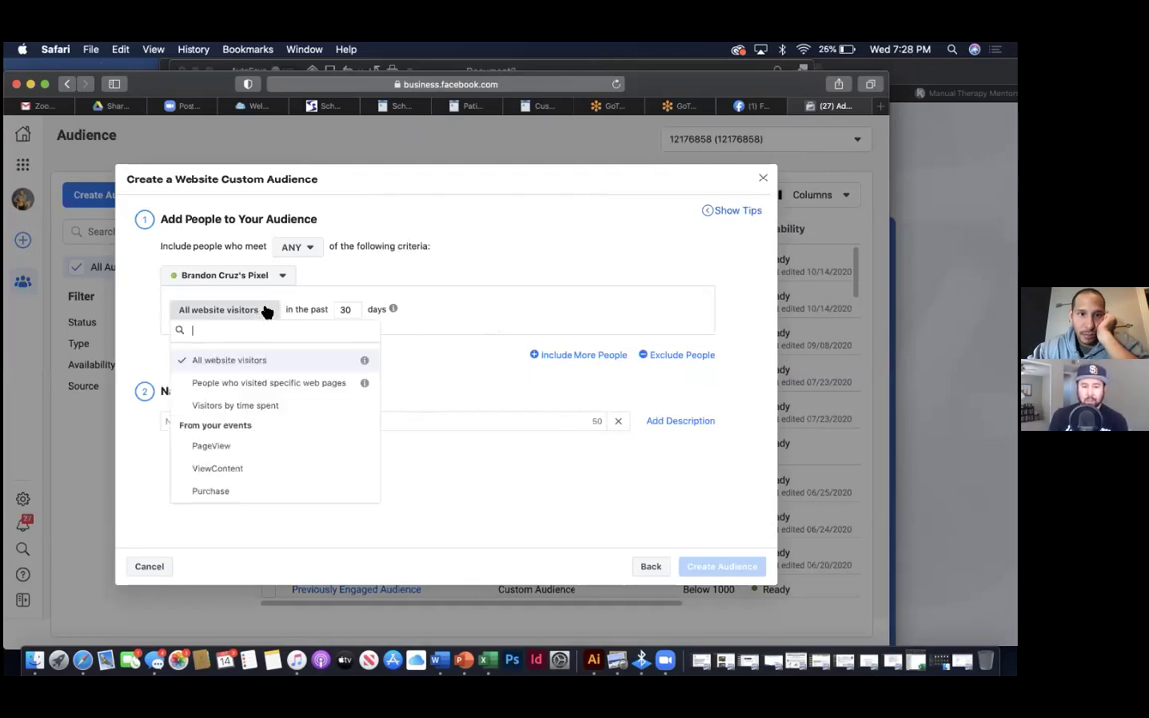
click(262, 385)
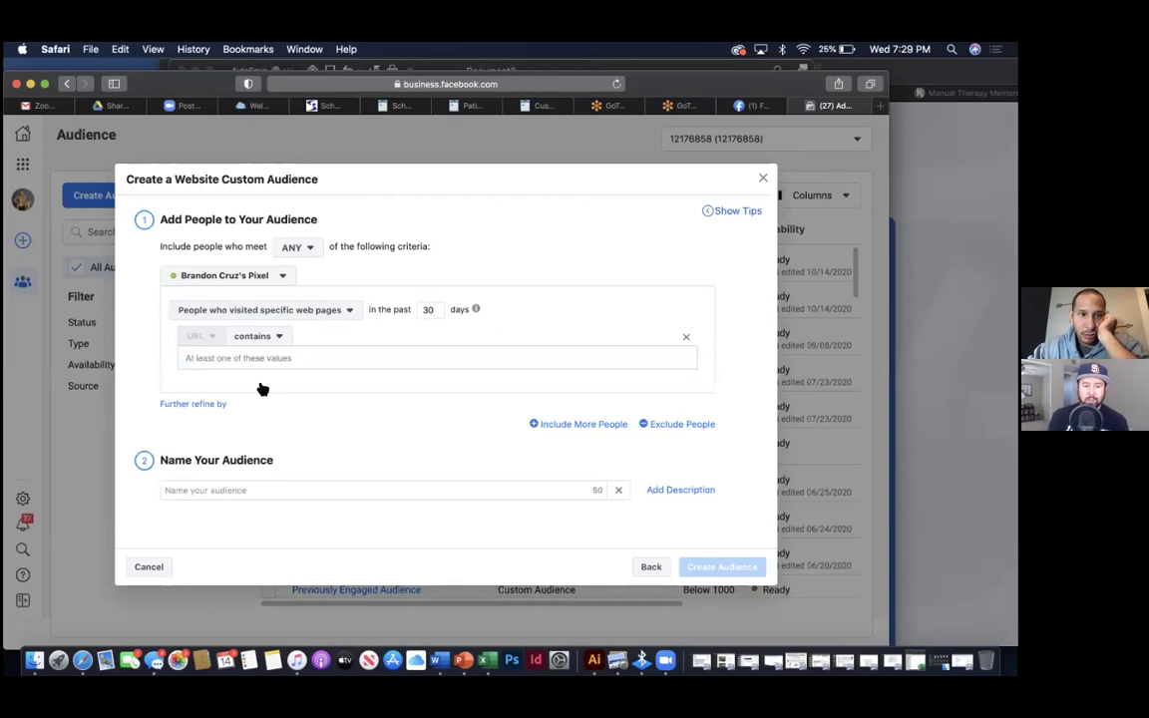
- Switch to the Manual Therapy Mentorship landing page in the other browser window and copy its full web address
drag(675, 85, 659, 239)
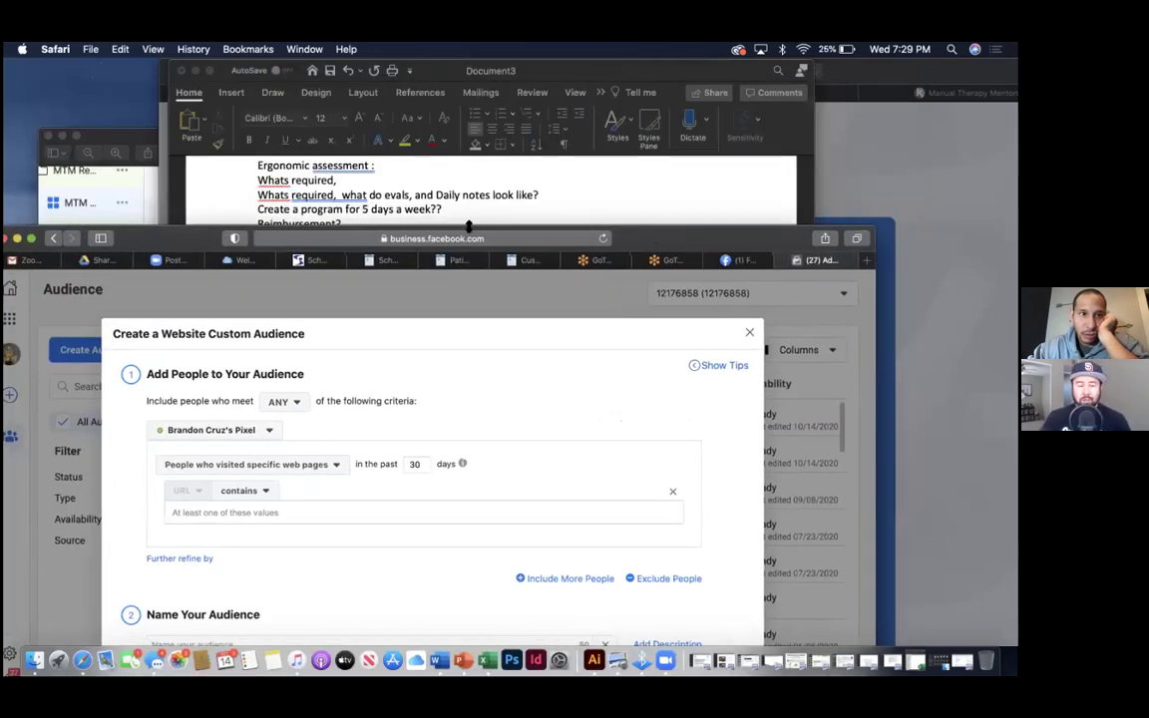
click(194, 70)
click(247, 91)
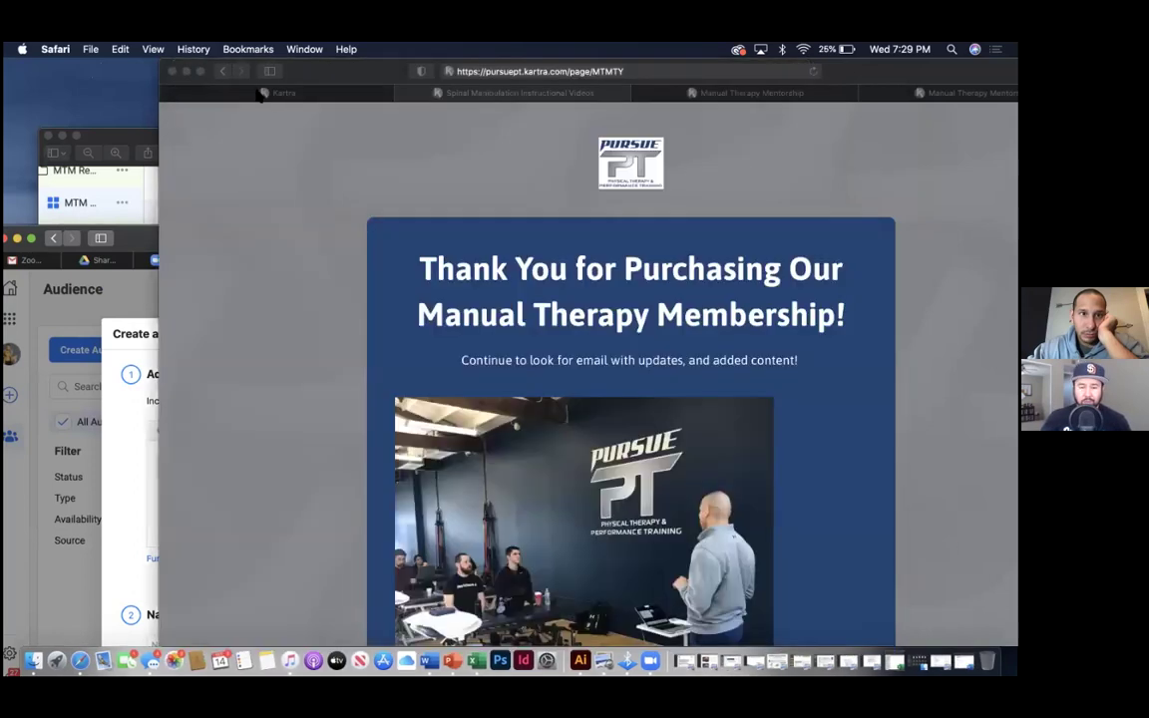
click(236, 88)
drag(180, 88, 36, 142)
click(603, 146)
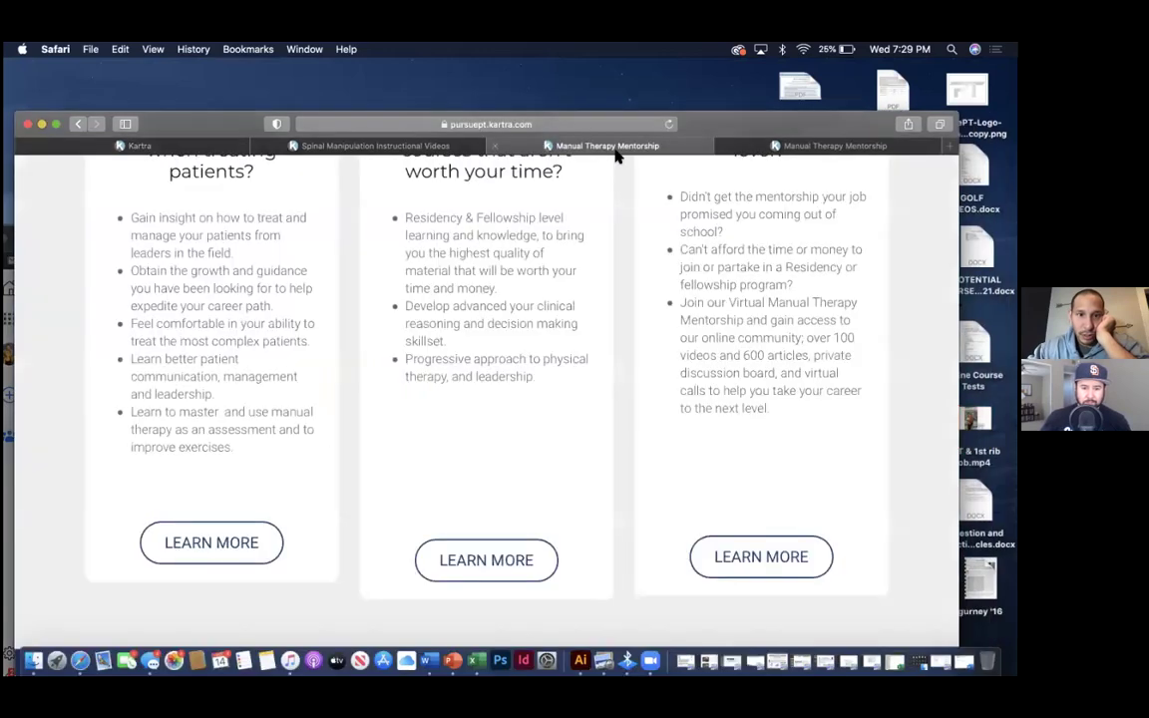
scroll(607, 239, up, 10)
click(612, 124)
key(super+c)
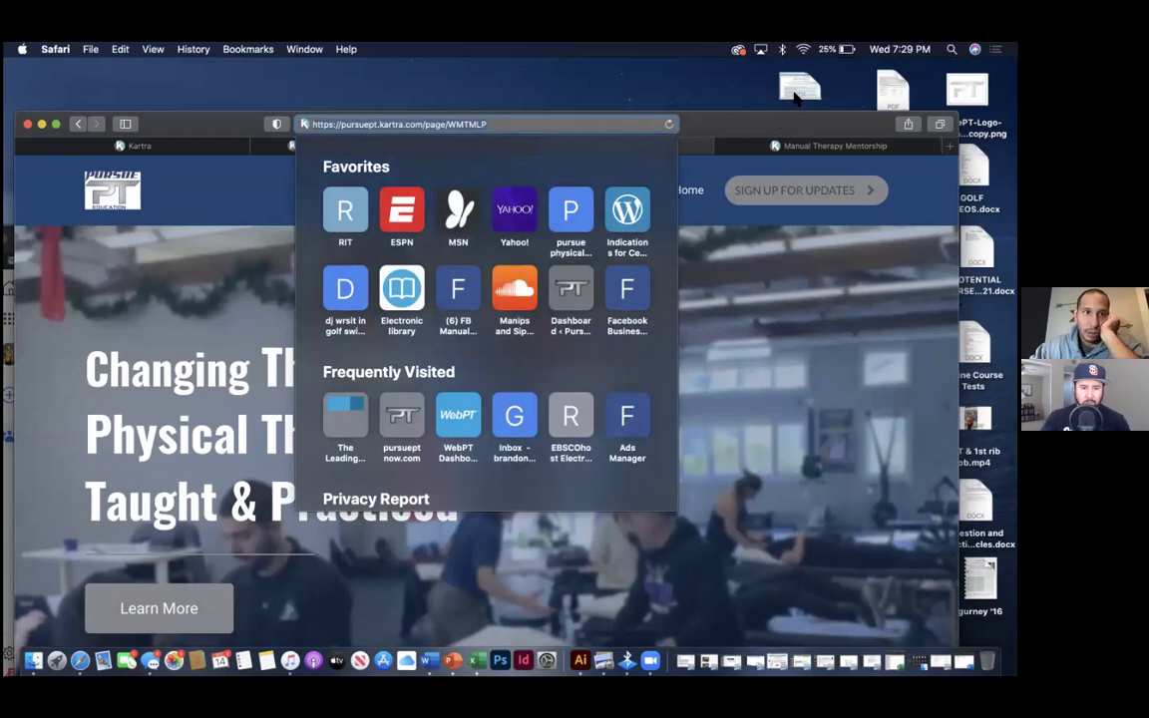
drag(781, 127, 796, 97)
click(18, 511)
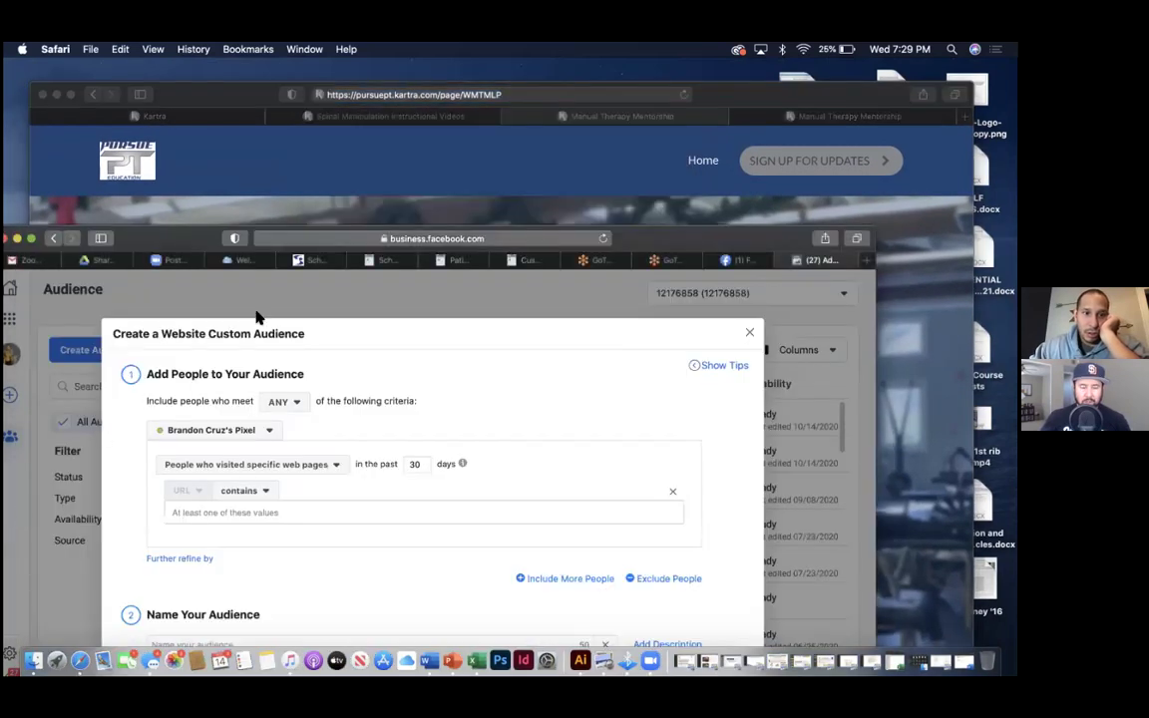
drag(184, 218, 258, 83)
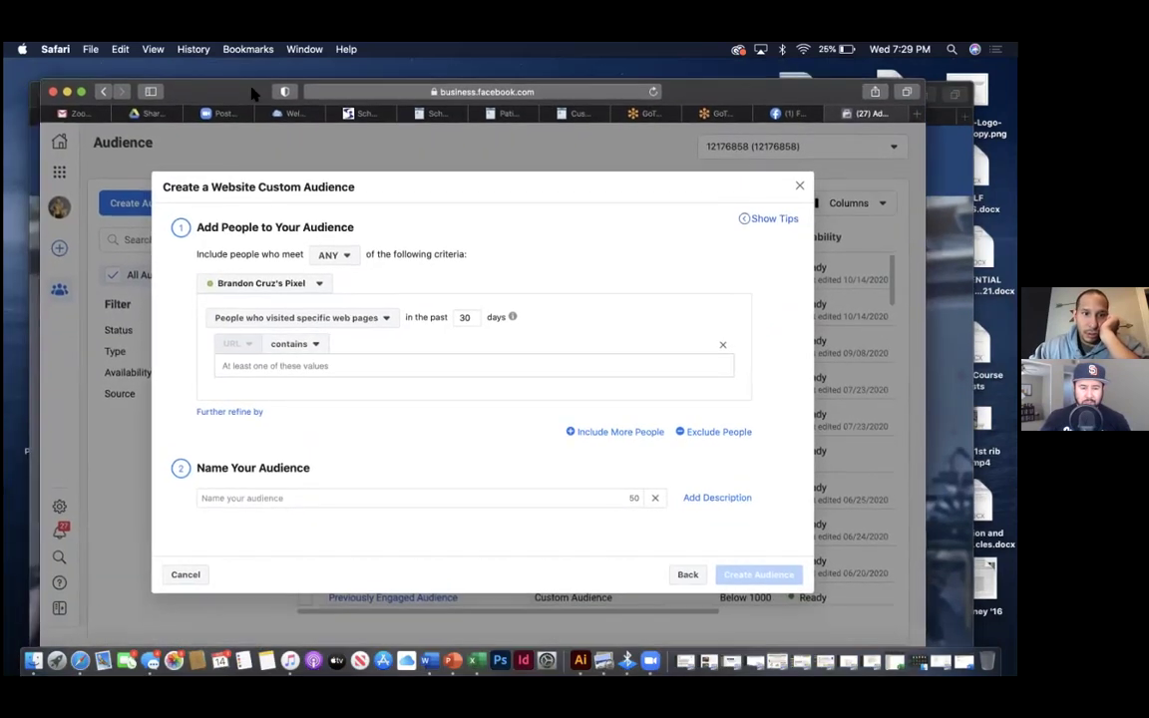
click(279, 368)
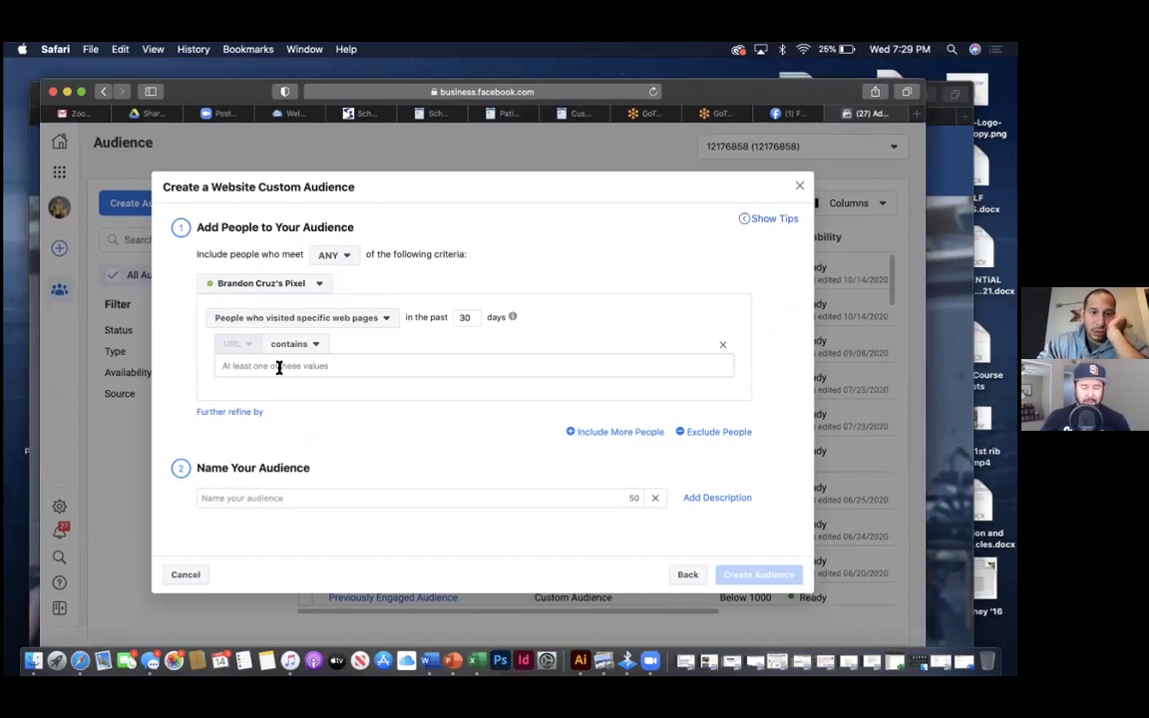
key(super+v)
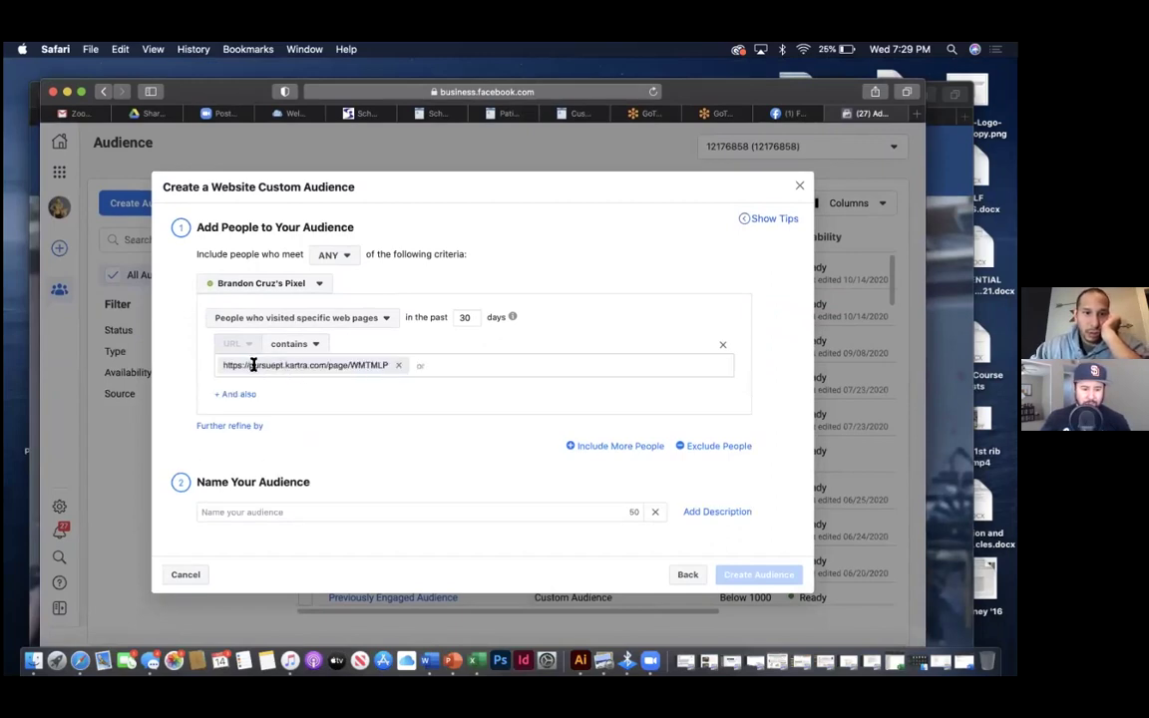
key(BackSpace)
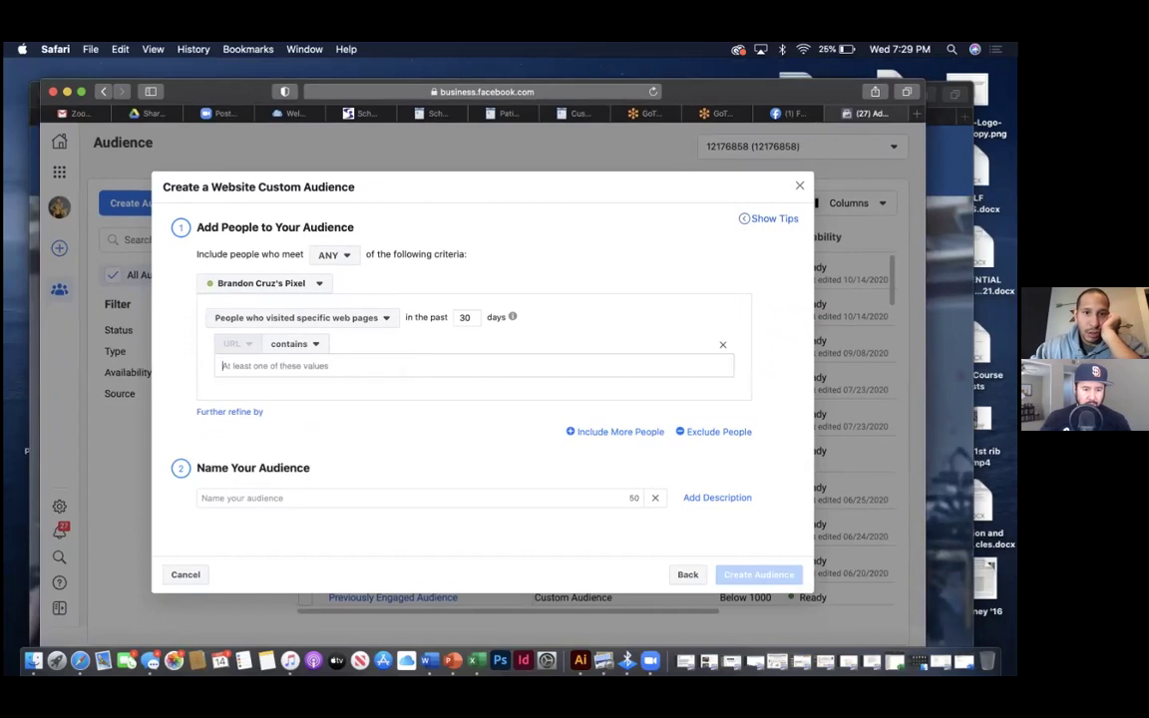
drag(731, 104, 699, 257)
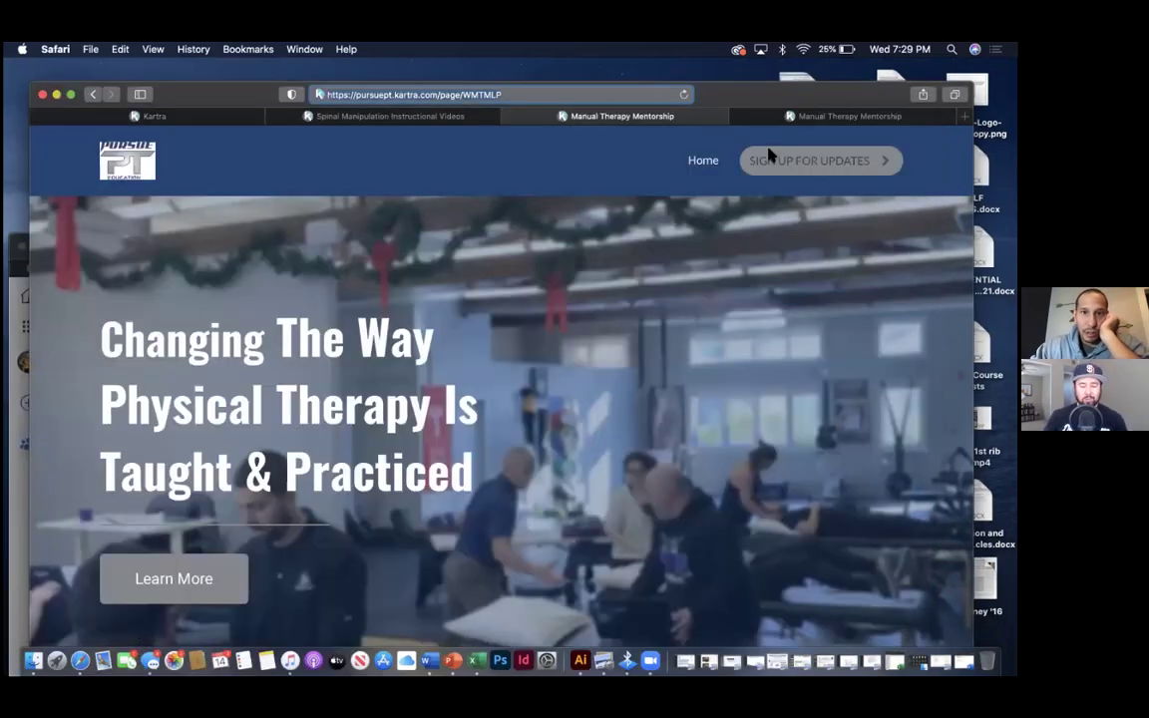
drag(788, 102, 765, 155)
click(369, 146)
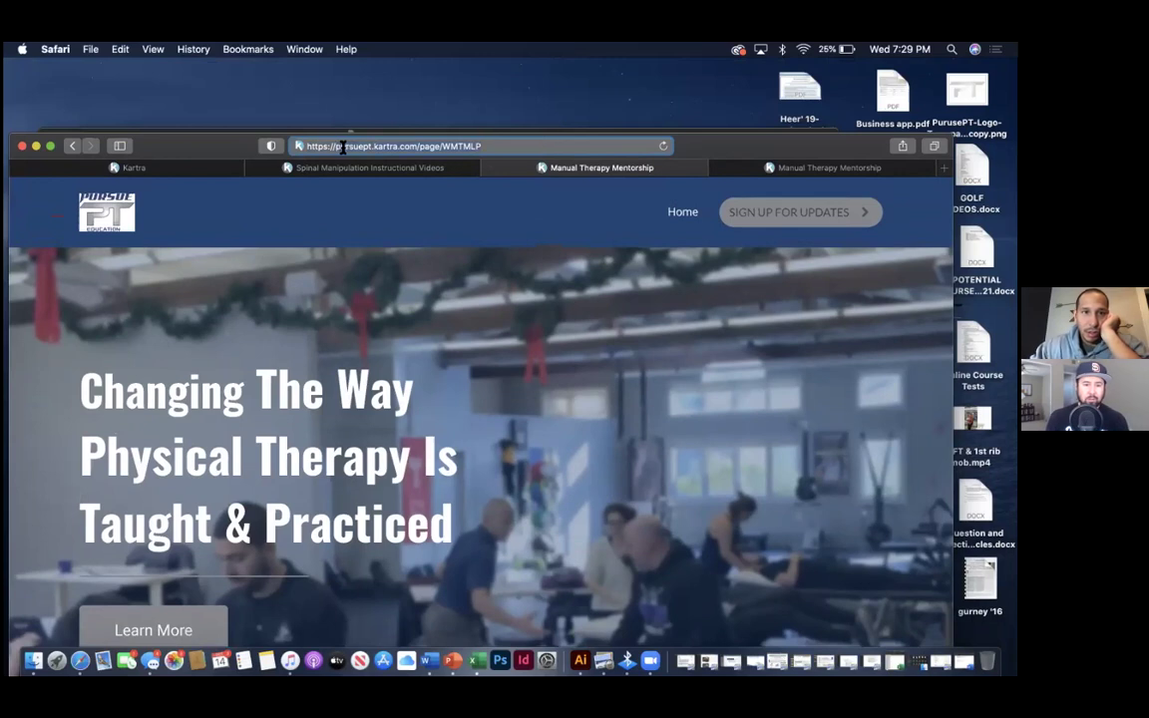
drag(695, 151, 797, 133)
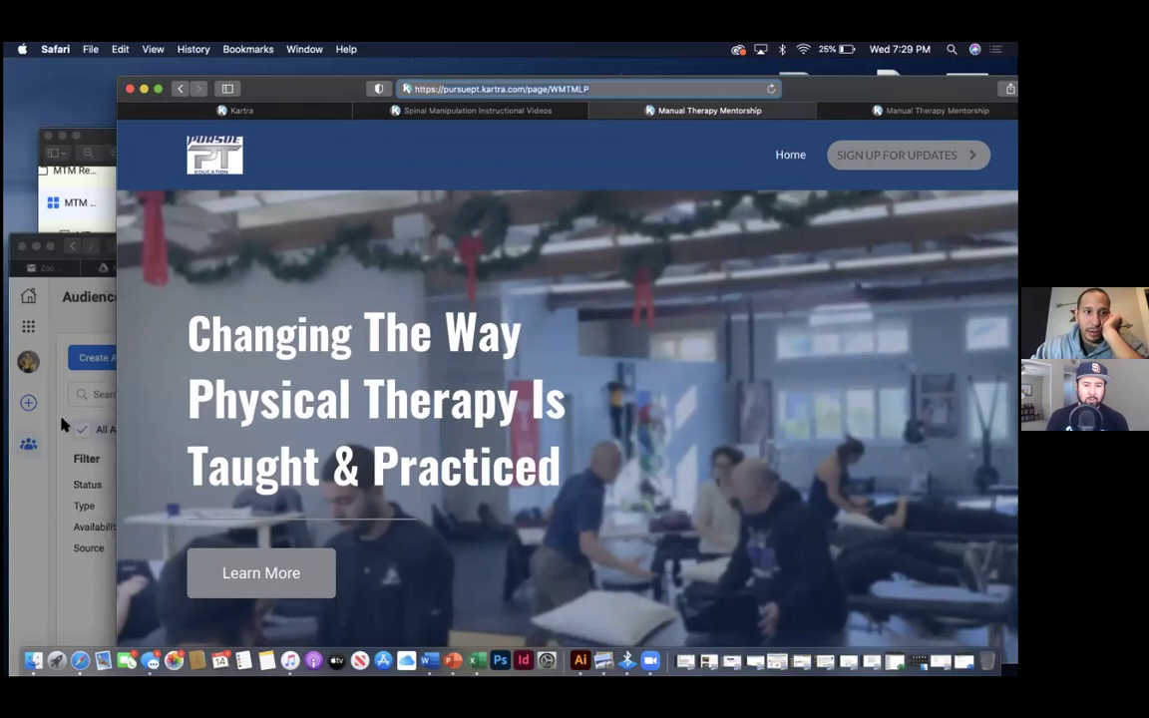
click(53, 371)
text(pursuept.kartra.com/page/WMTMLP)
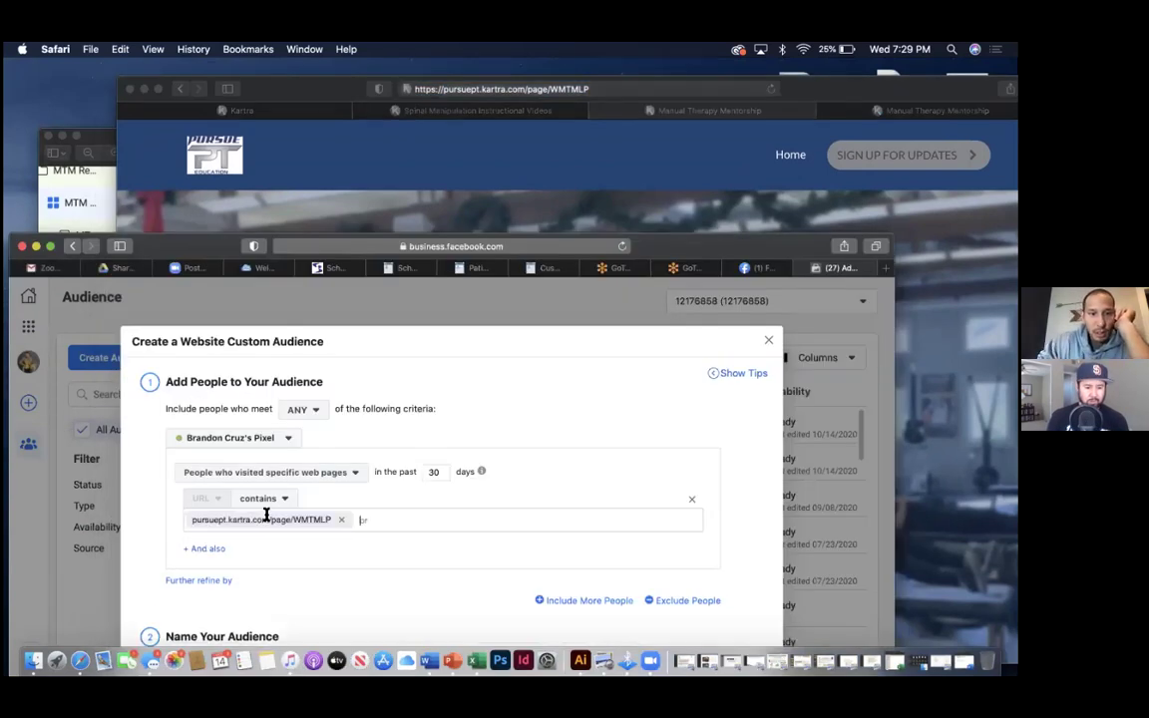
- Set the visitor time window for the included web page to the past 180 days
scroll(558, 489, down, 1)
drag(708, 242, 716, 150)
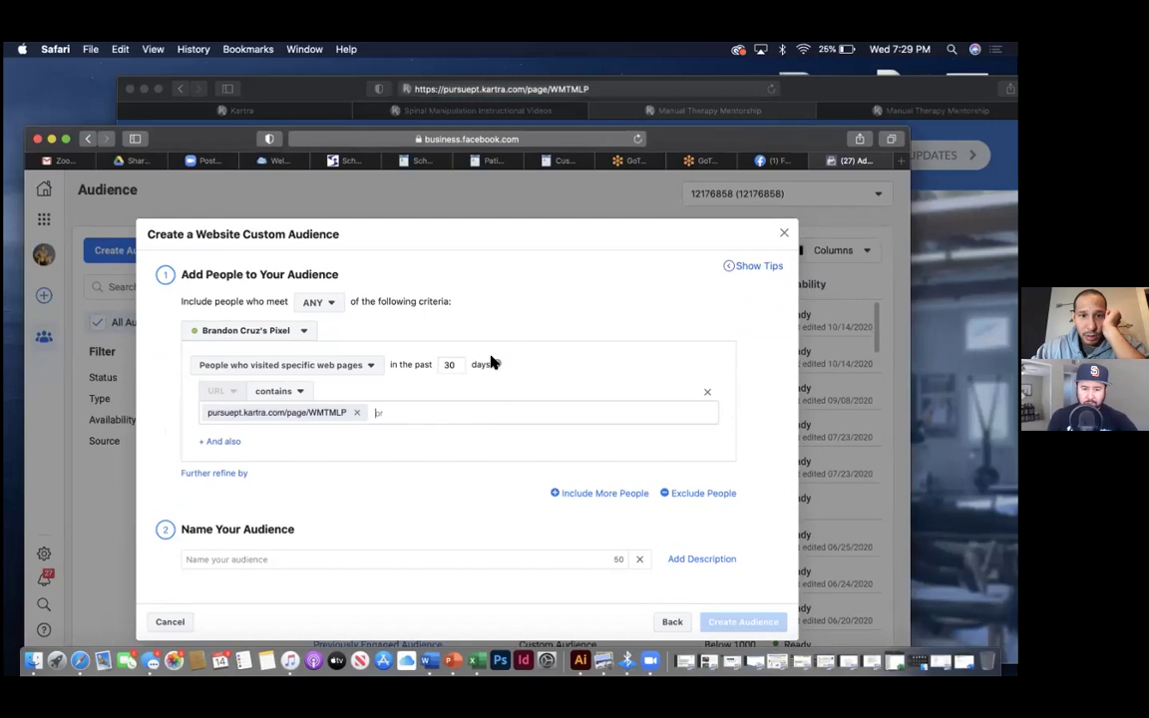
double_click(451, 365)
key(BackSpace)
text(180)
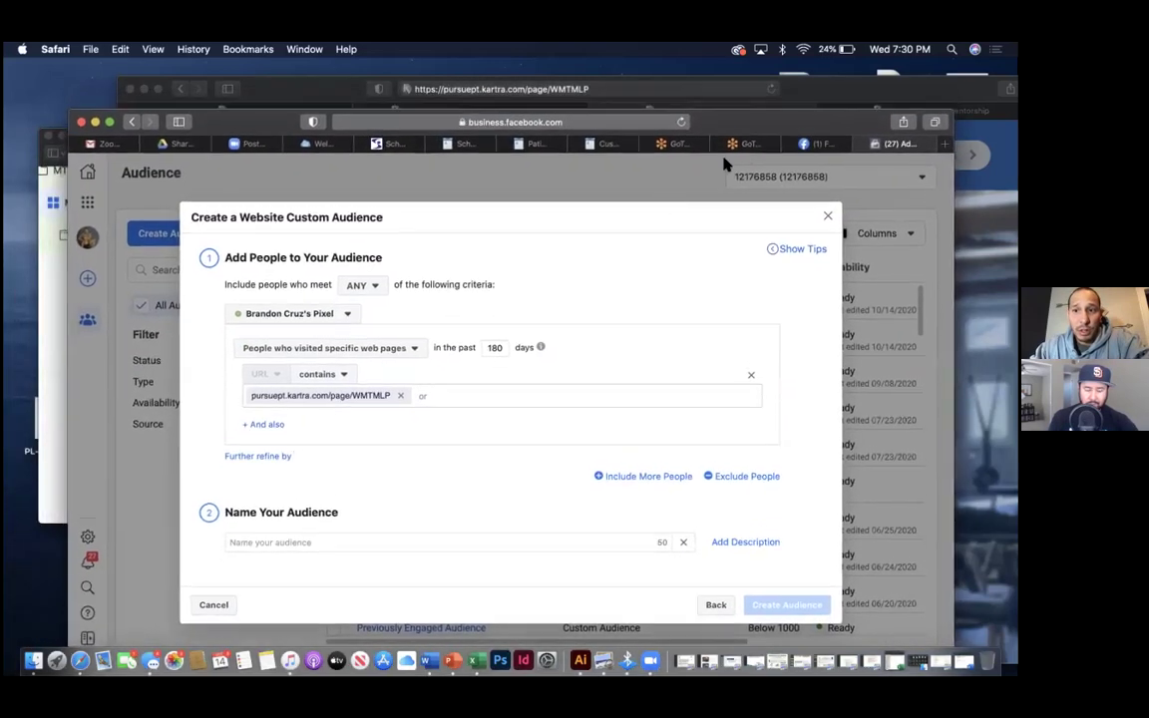
- Look through the Manual Therapy Mentorship landing page's content and return to the custom audience form
click(718, 92)
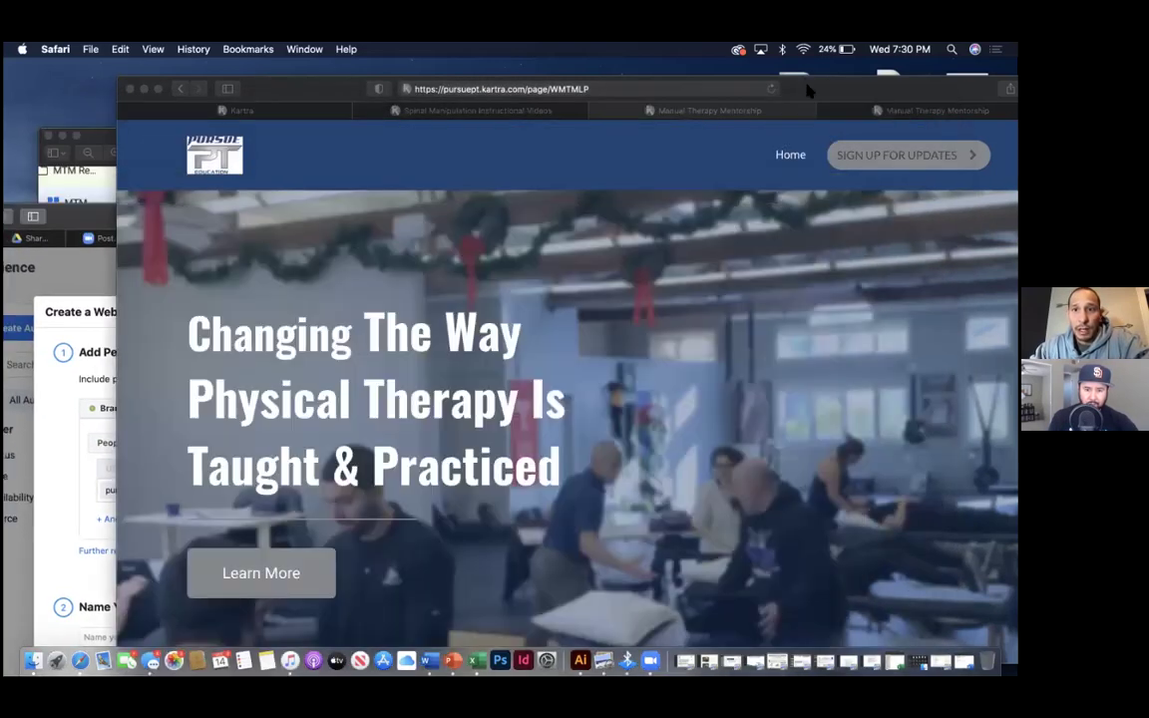
scroll(587, 431, down, 5)
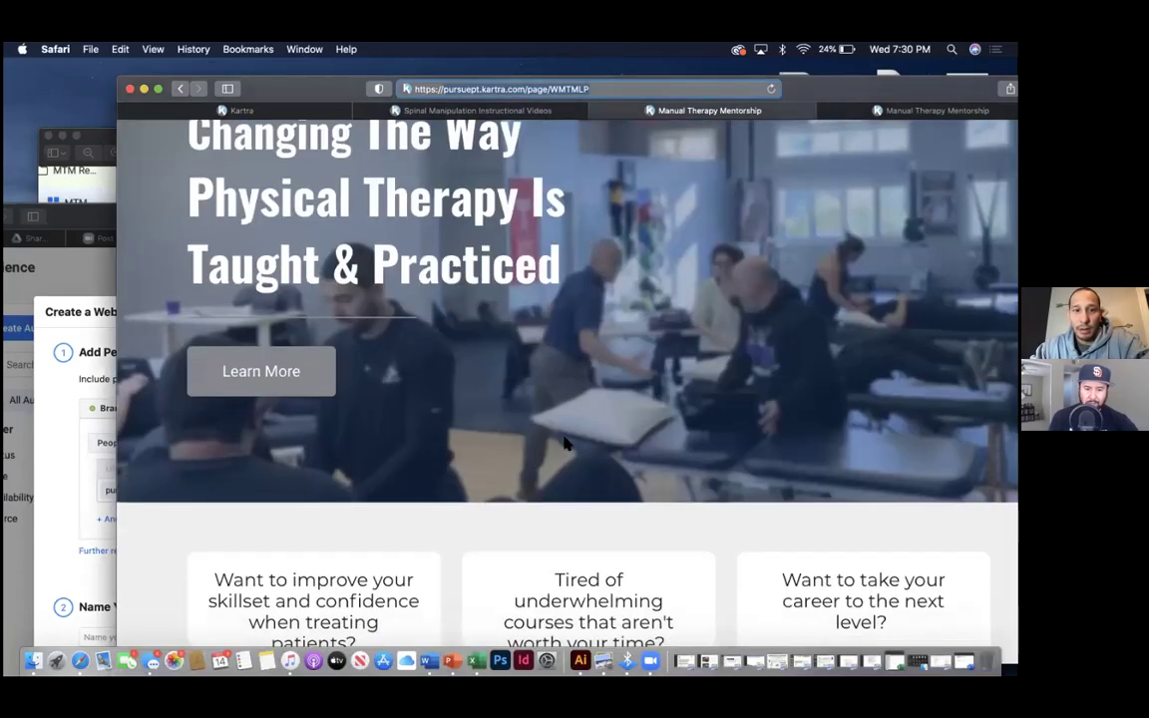
scroll(564, 443, down, 15)
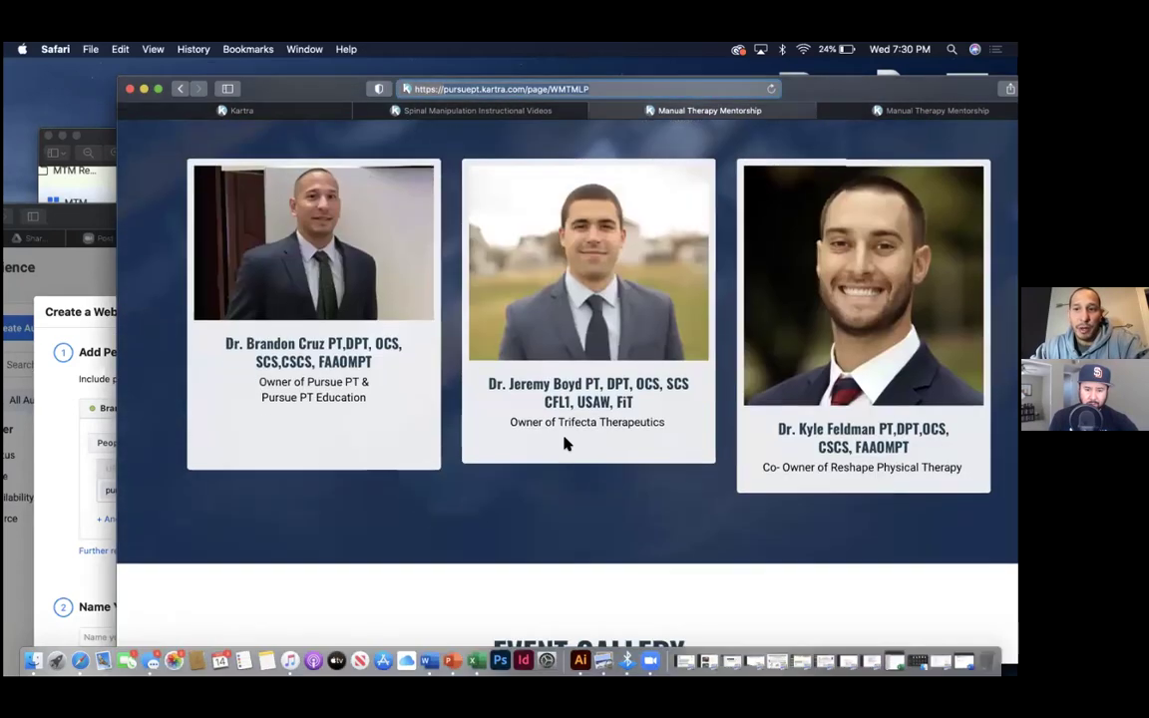
scroll(564, 443, up, 20)
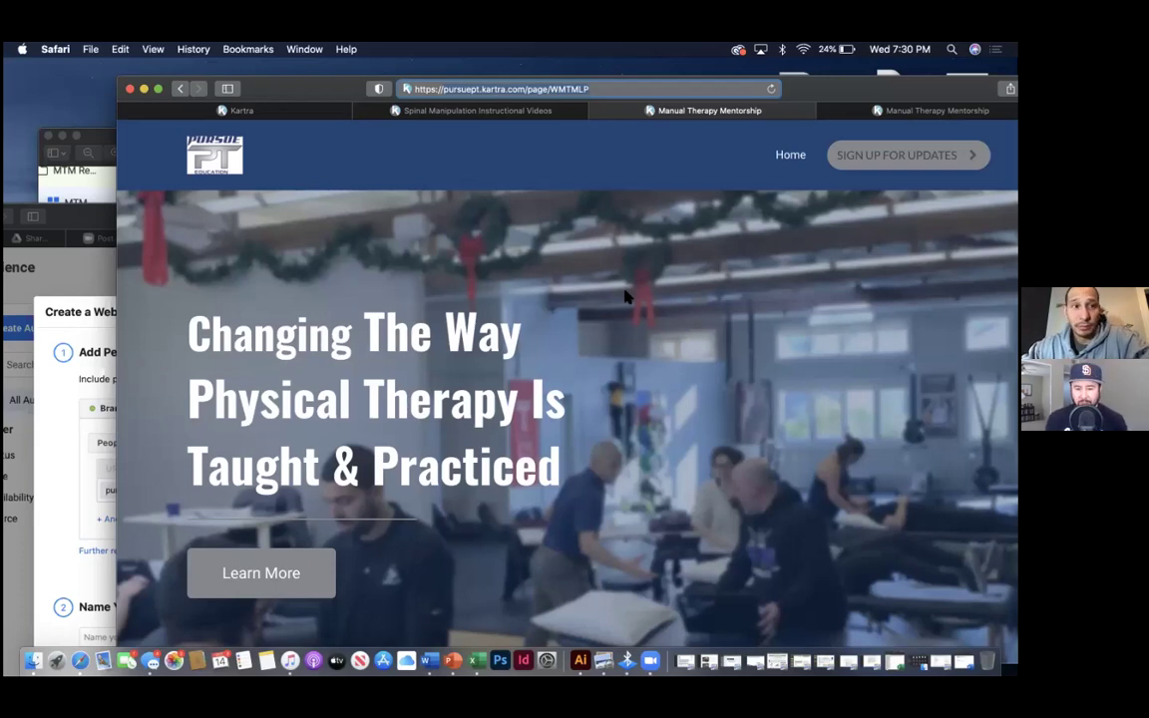
double_click(78, 213)
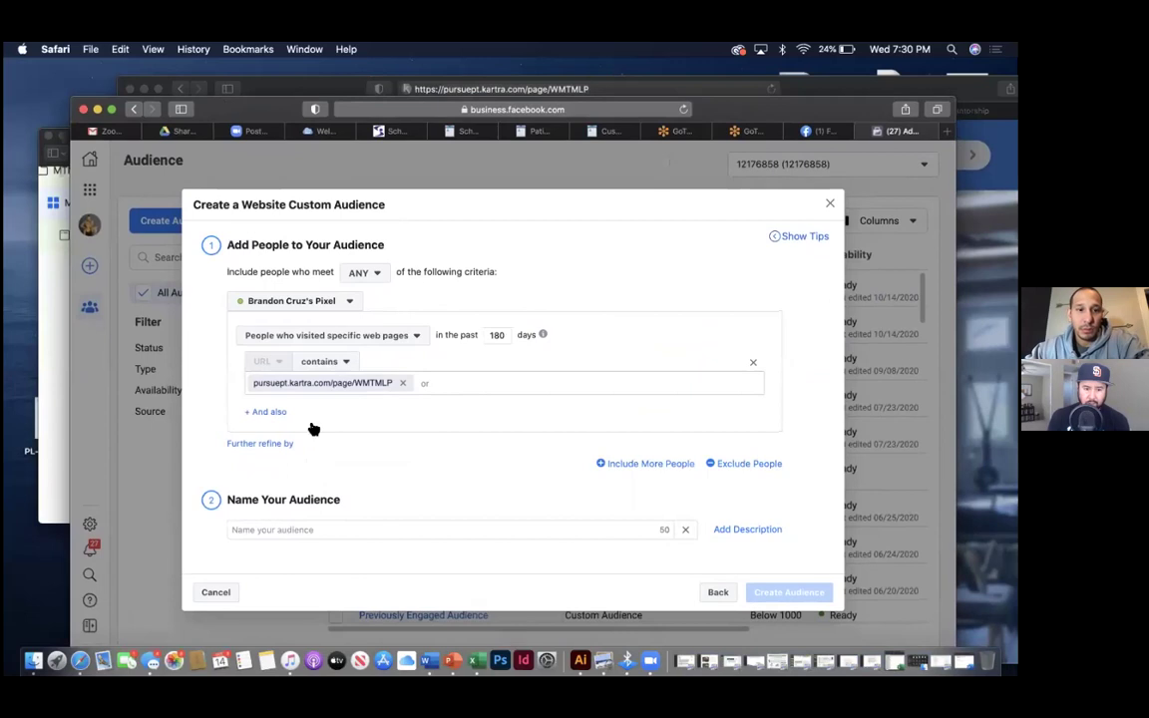
- Name the custom audience "MTM Website Visitors"
click(275, 531)
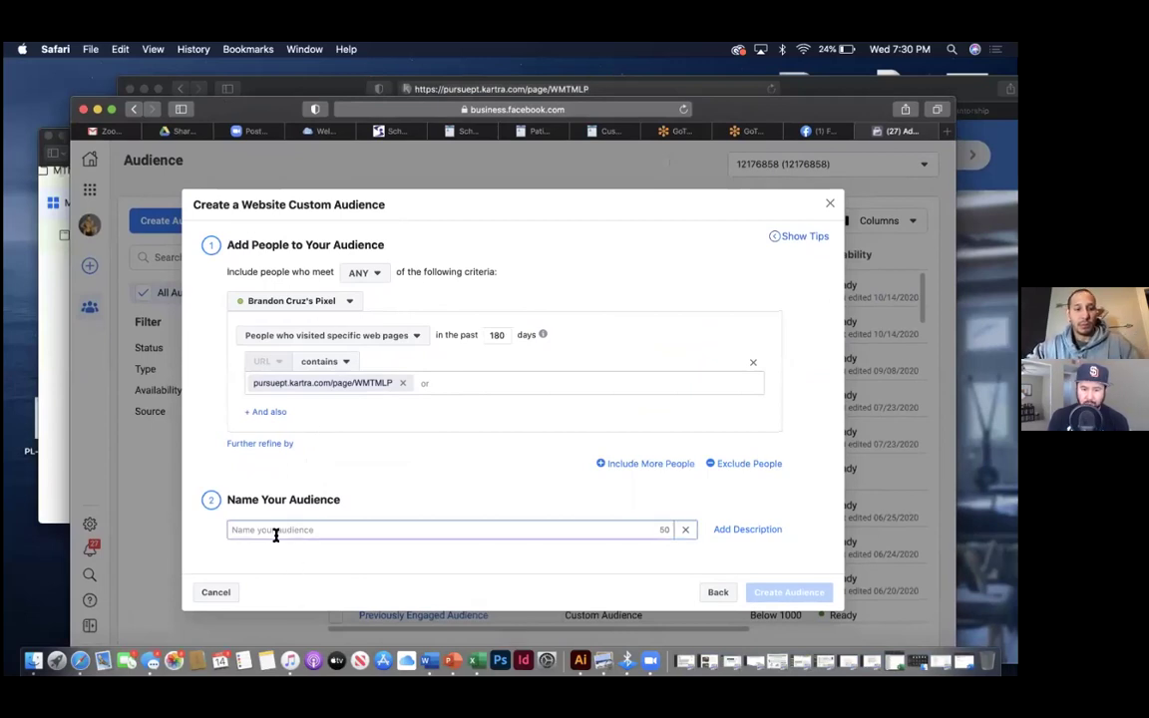
text(MTM )
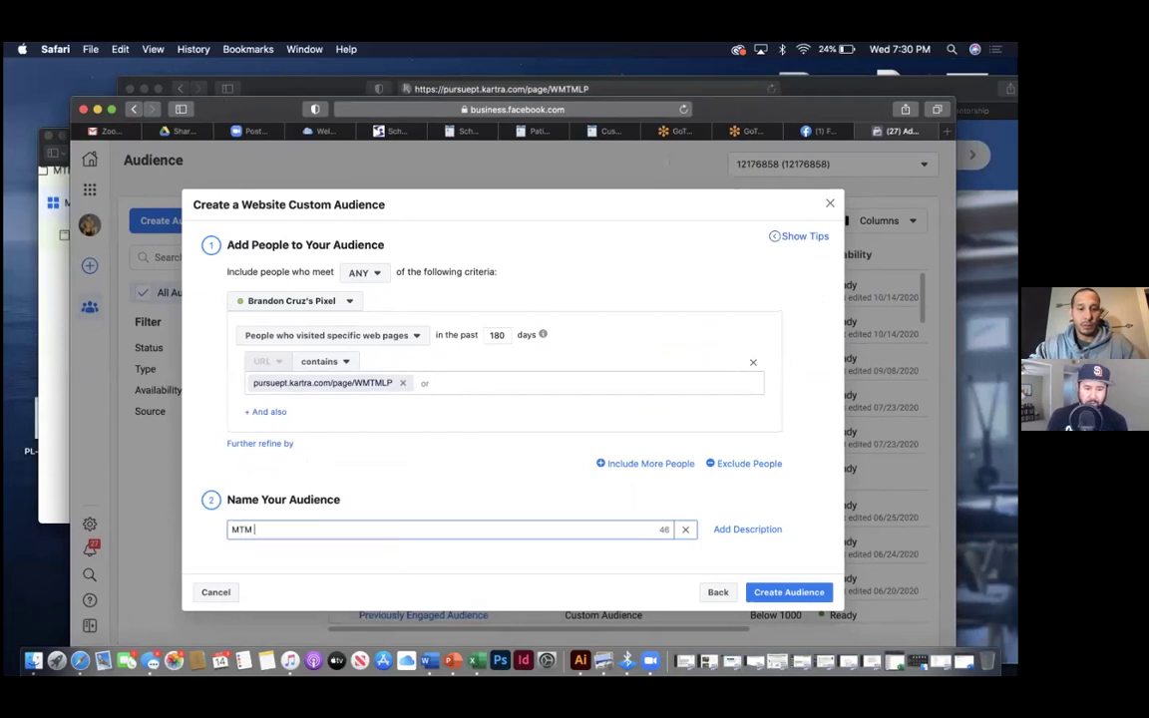
text(Website )
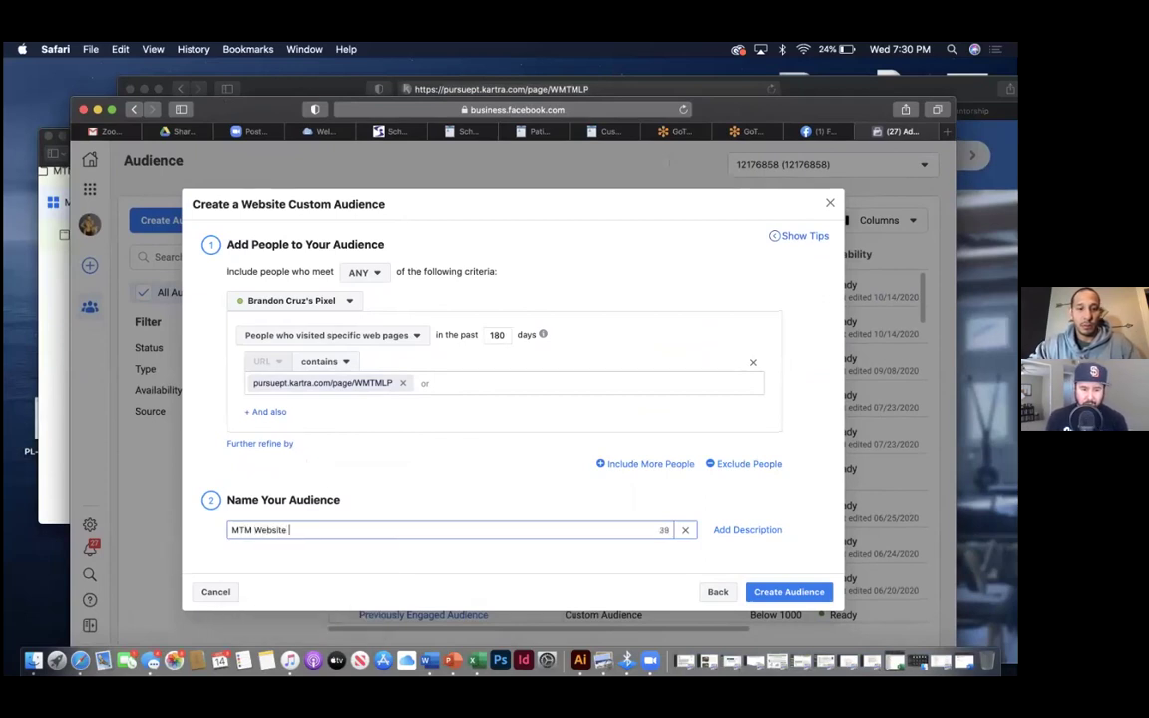
text(visitors)
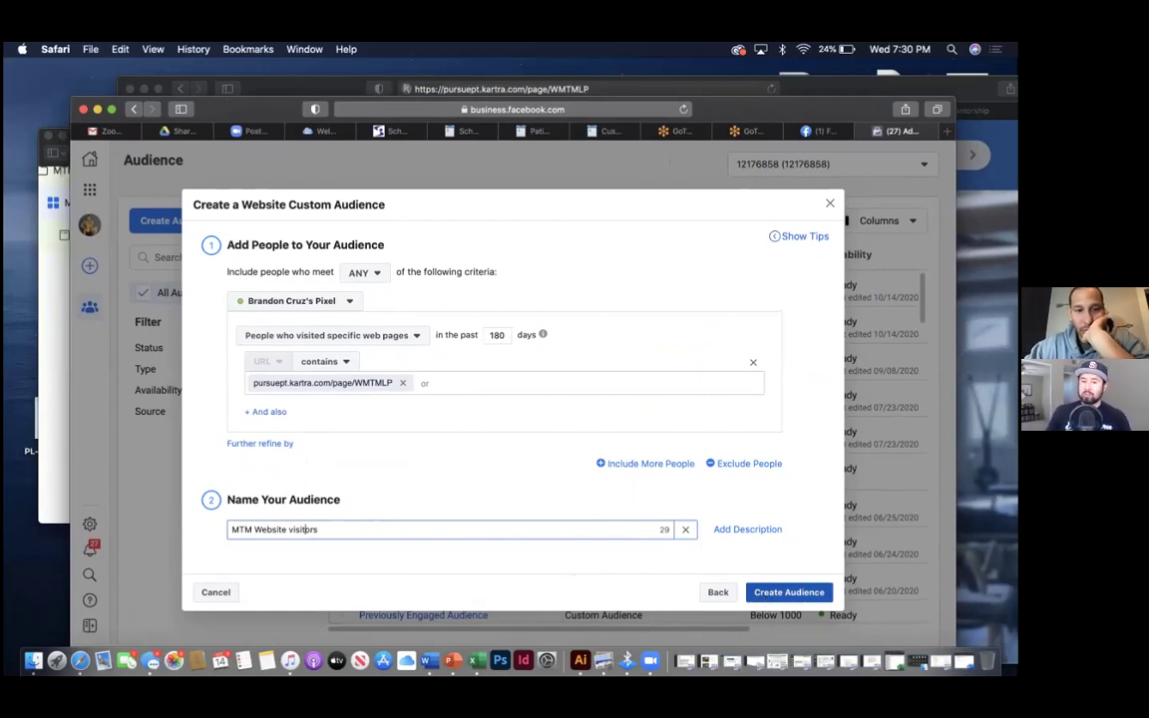
click(290, 529)
key(BackSpace)
text(V)
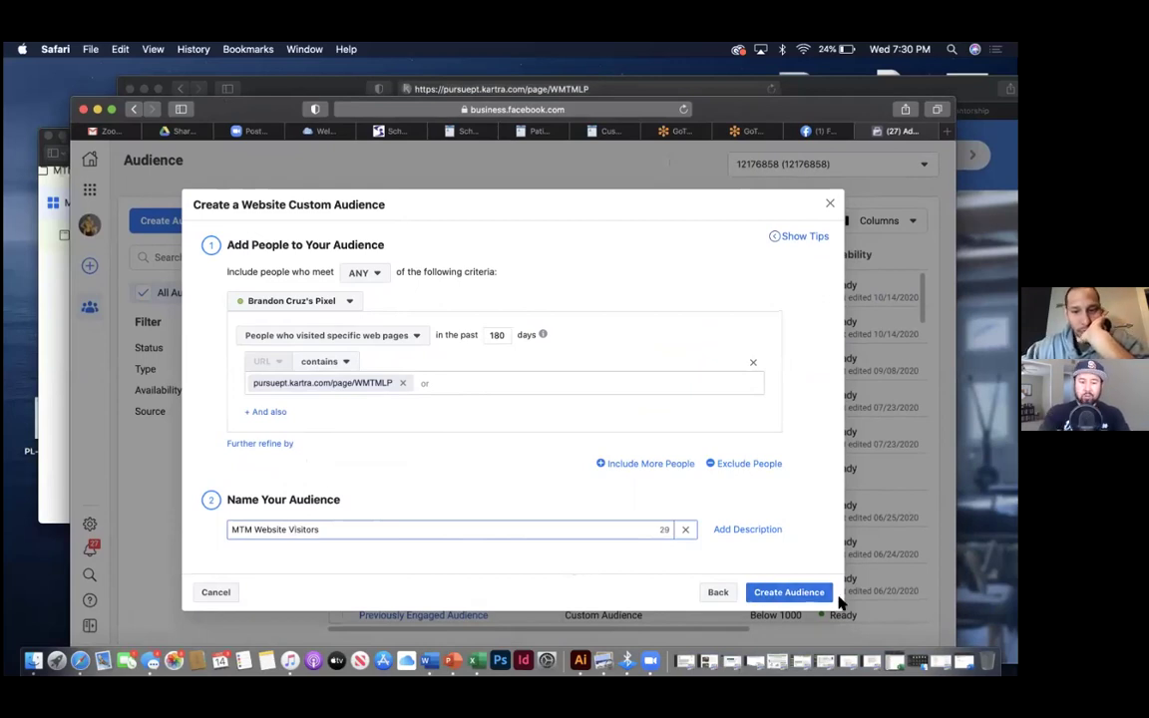
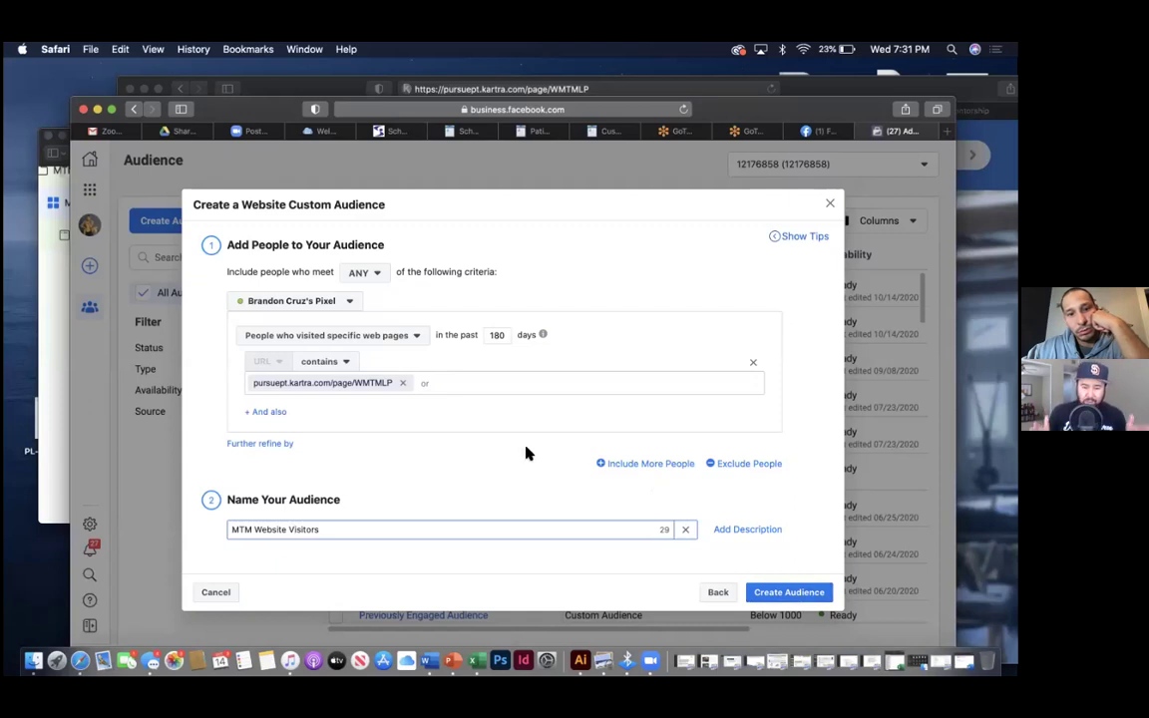
- Add an exclusion to the audience that covers people who visited specific web pages
click(738, 469)
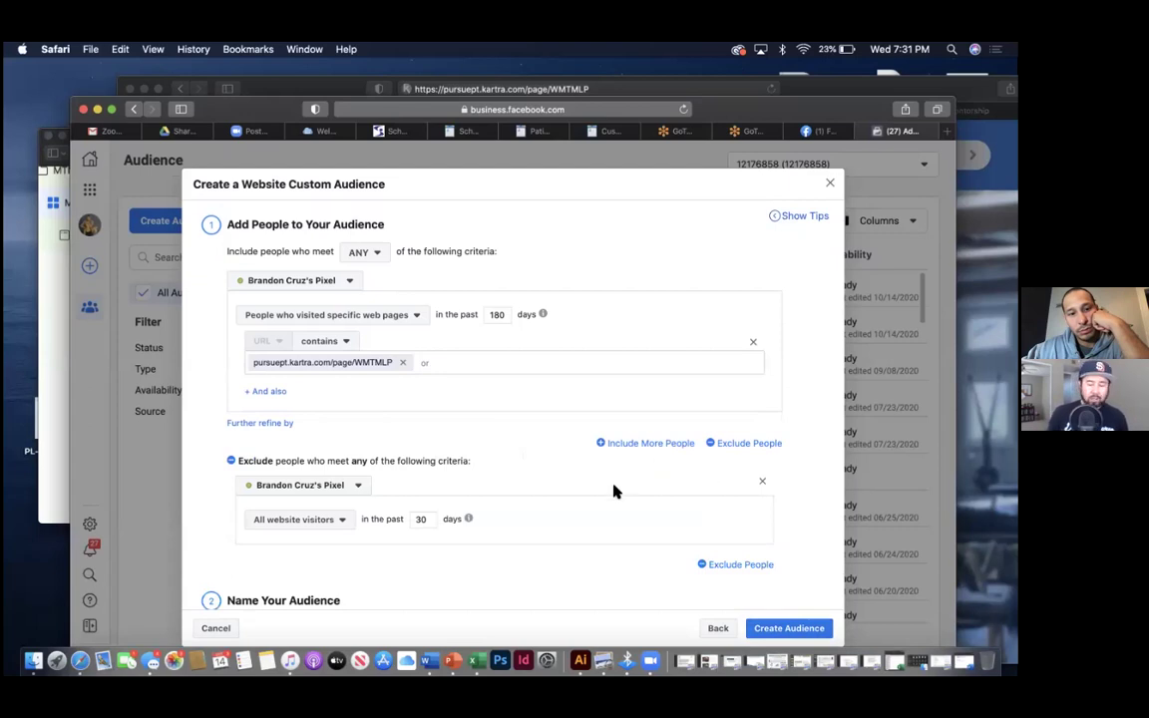
scroll(614, 491, down, 2)
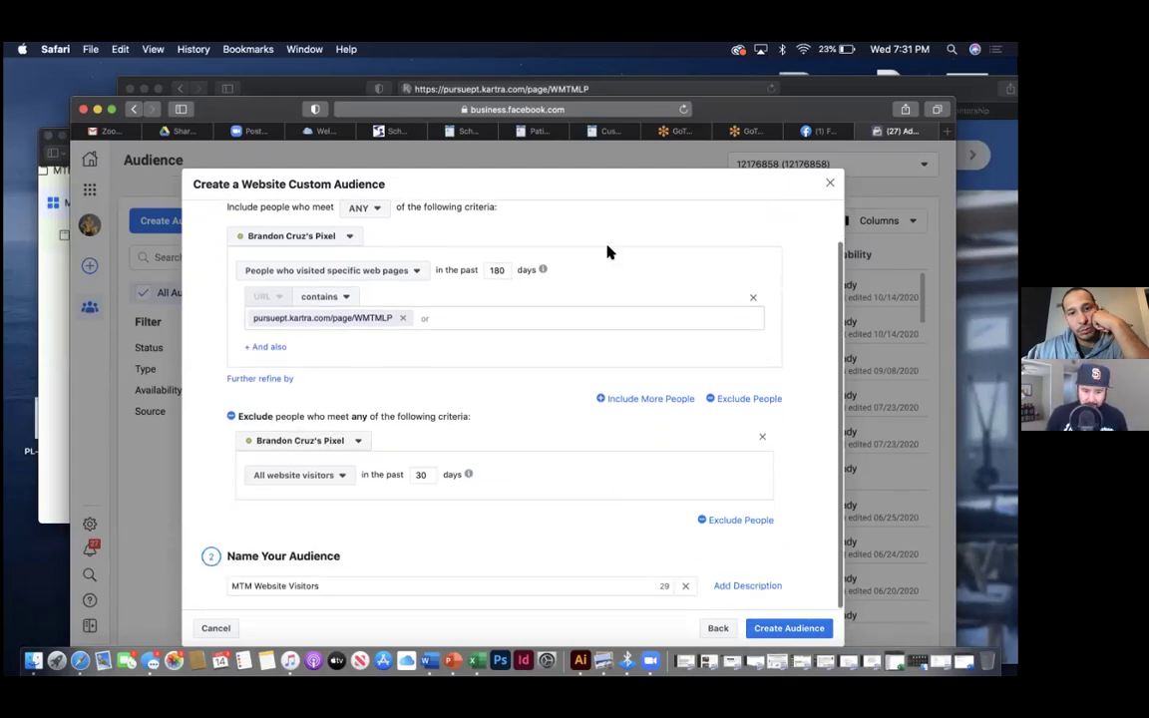
drag(709, 115, 700, 101)
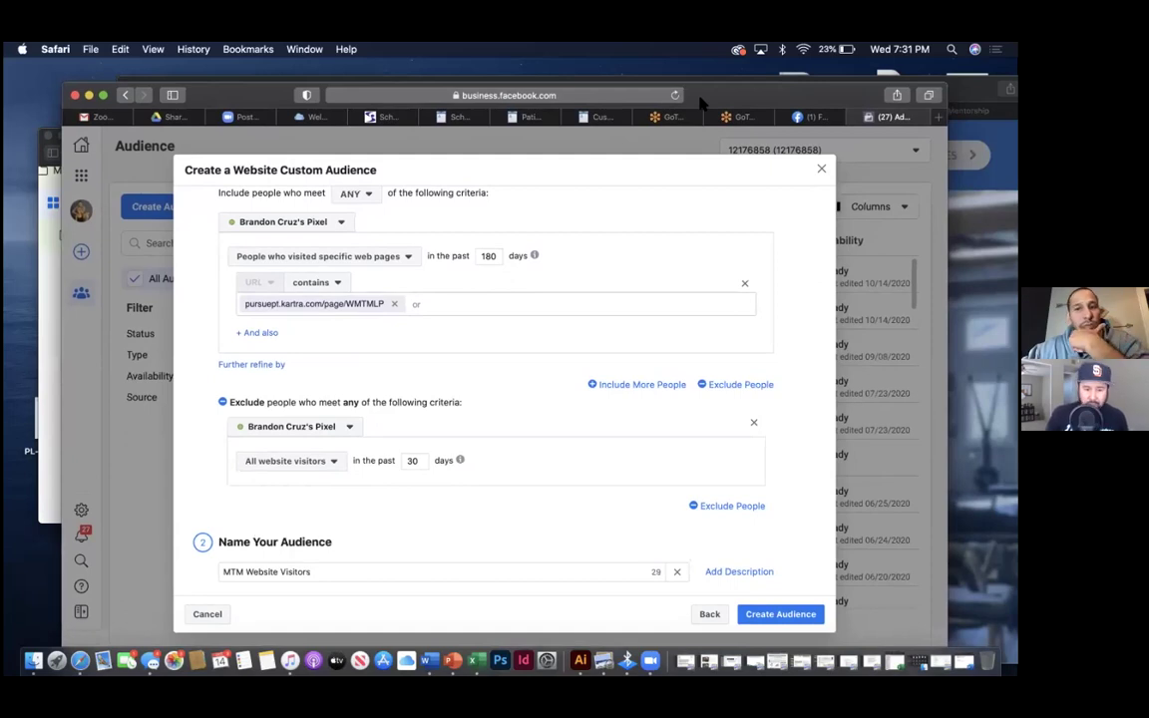
click(317, 466)
click(310, 536)
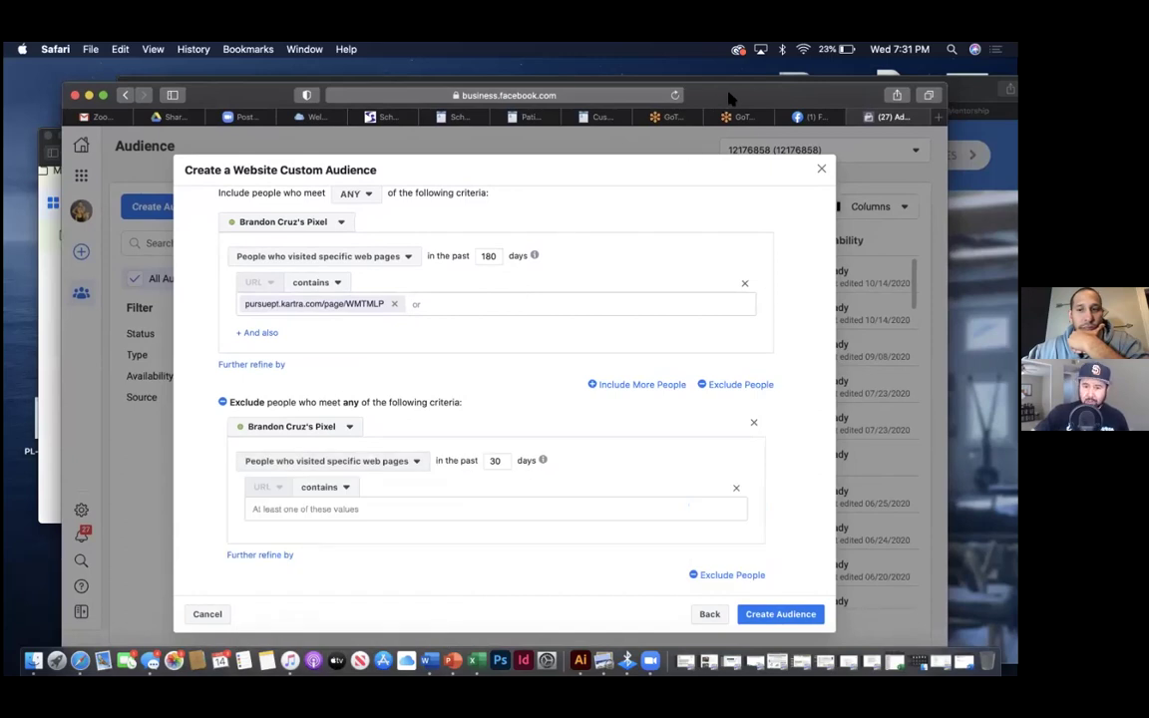
- Switch to the Manual Therapy Membership page, select its address for the exclusion, and open a new browser tab
drag(785, 99, 750, 130)
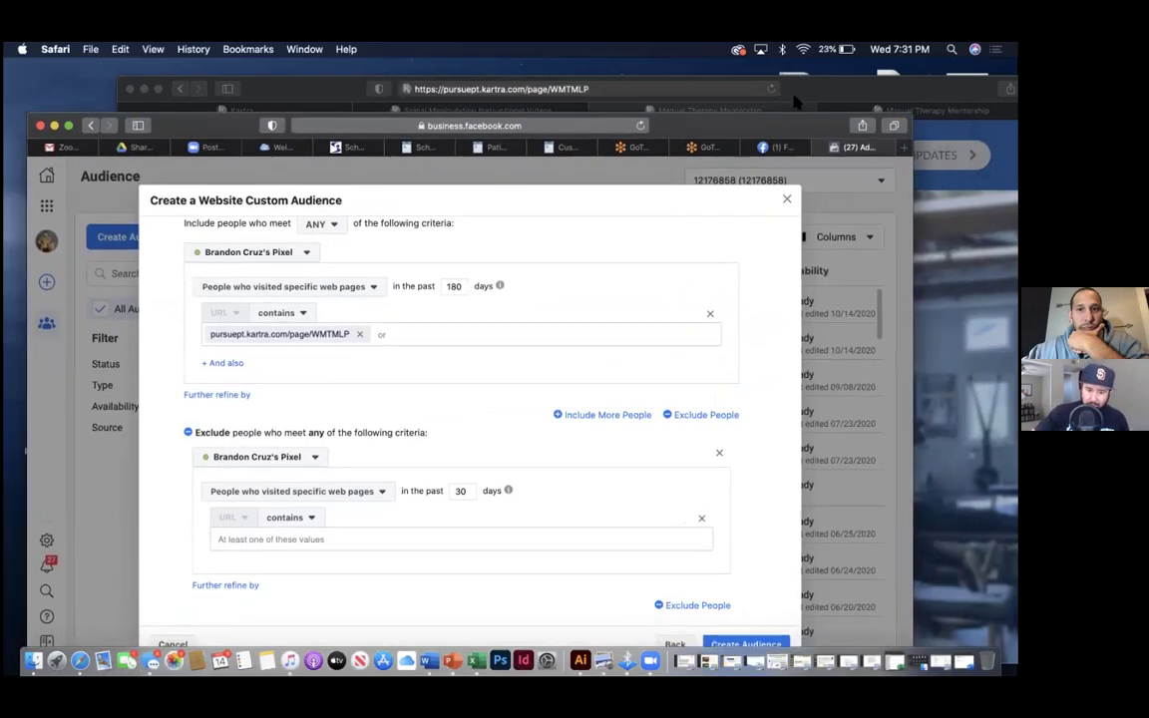
click(718, 86)
drag(803, 95, 688, 107)
click(769, 123)
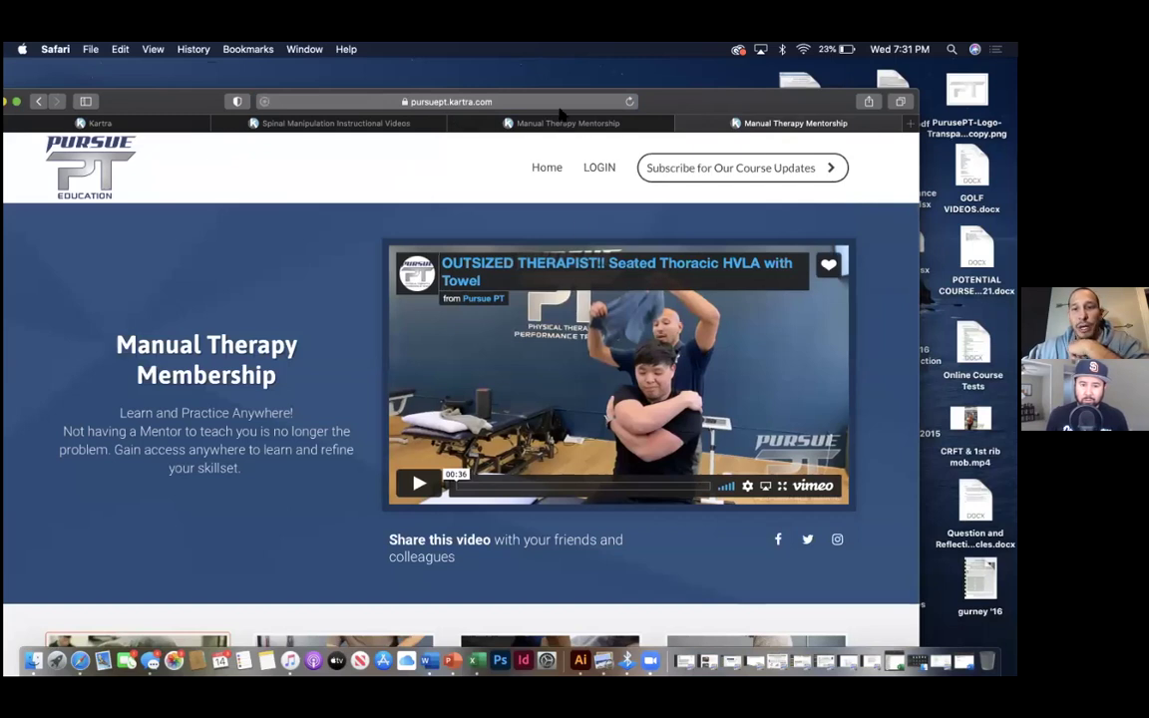
click(523, 102)
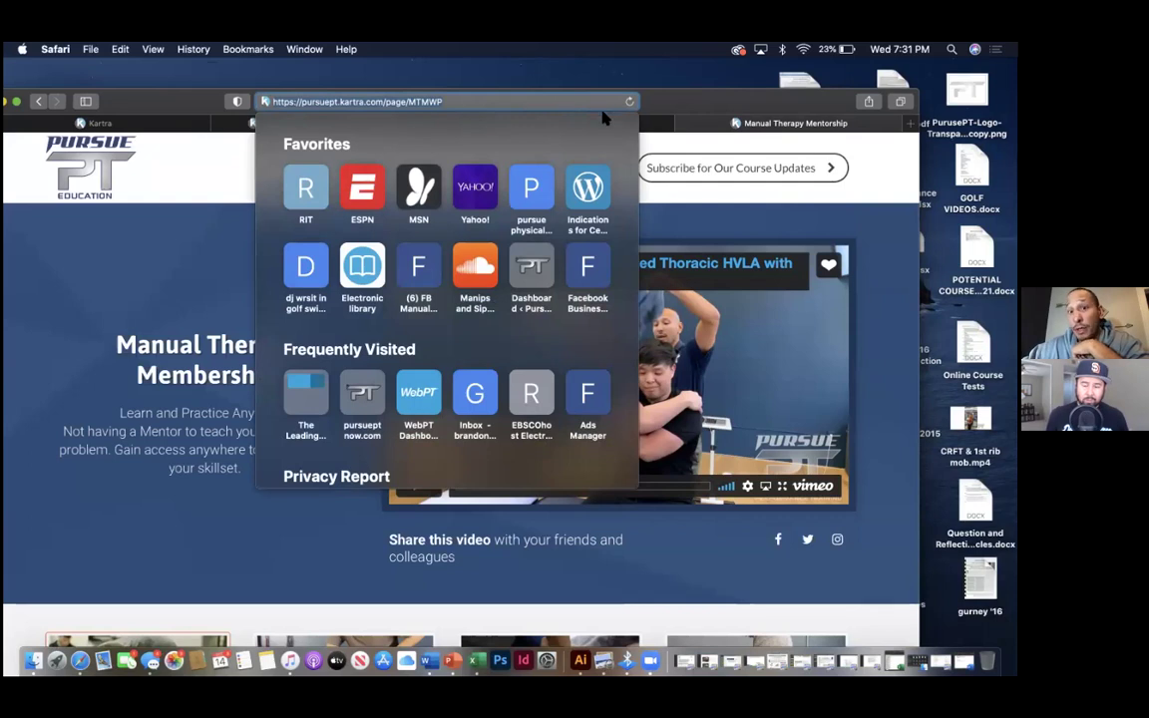
drag(677, 116, 622, 120)
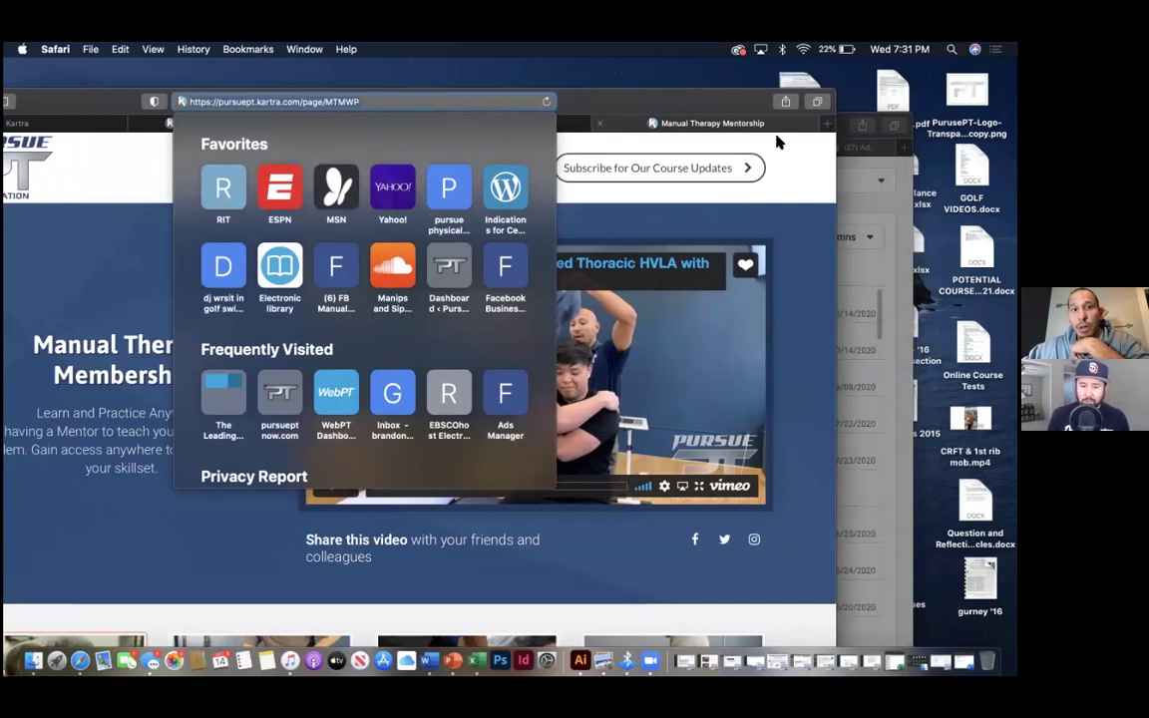
key(super+t)
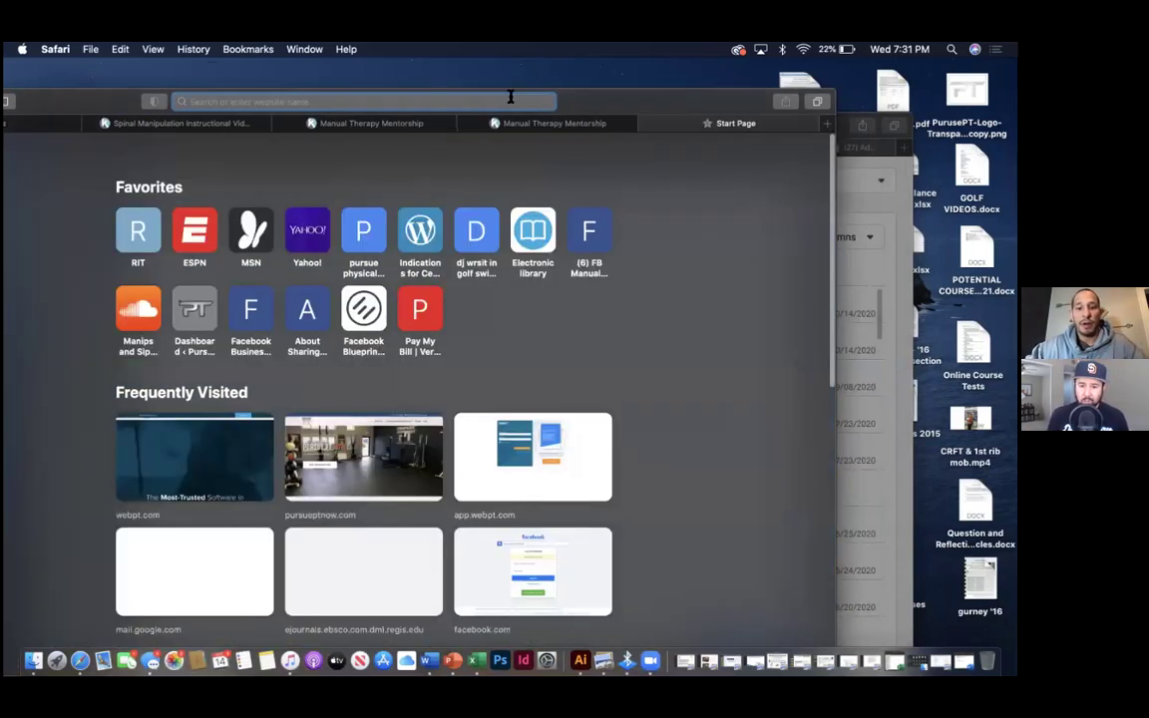
- Open pursueptnow.com, go to its virtual mentorship and membership page, and reveal the page's full address
text(pursue)
key(Return)
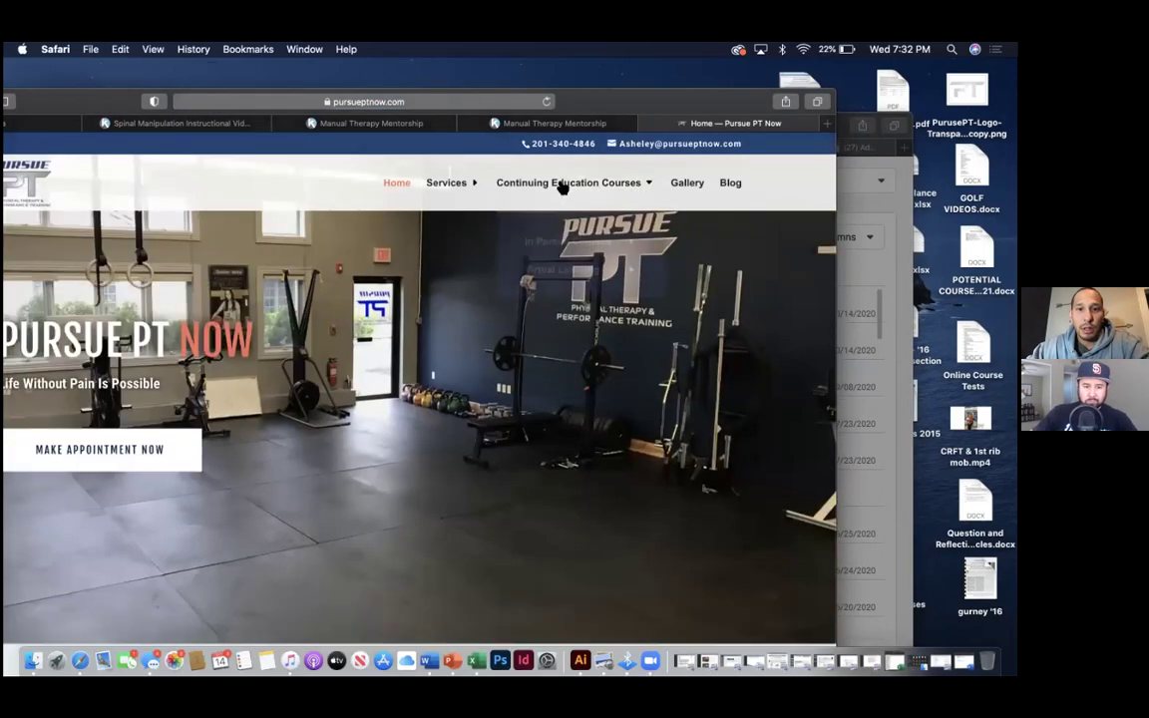
mouse_move(558, 185)
mouse_move(553, 255)
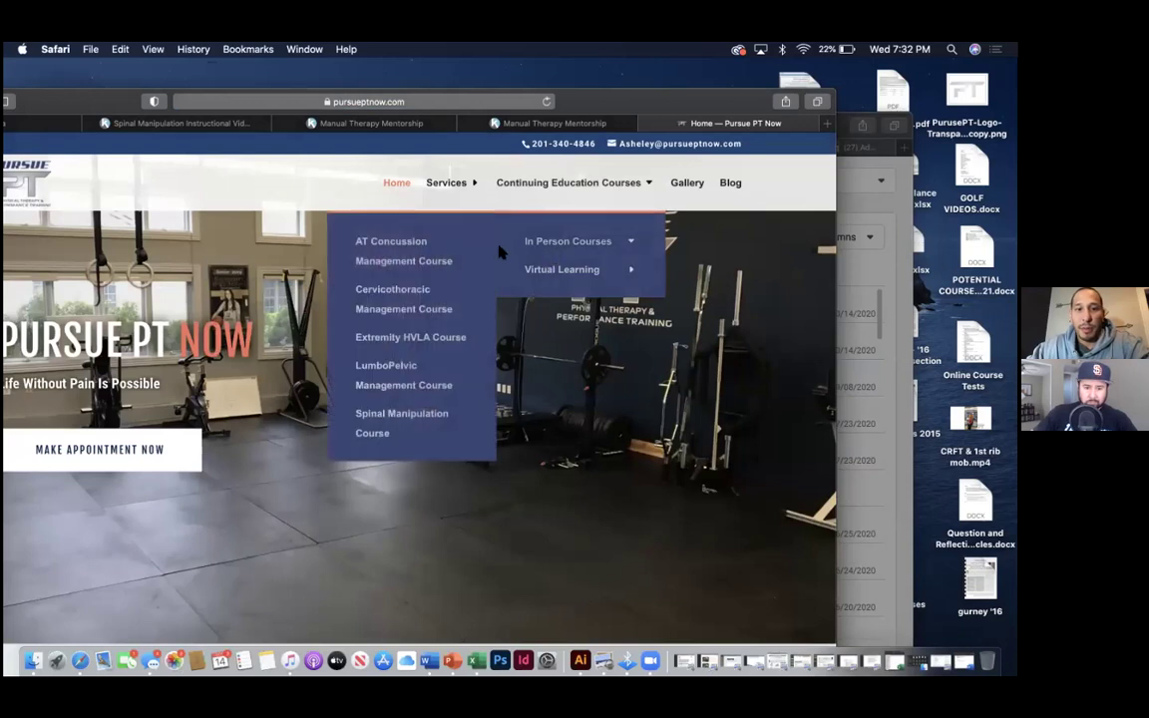
click(416, 290)
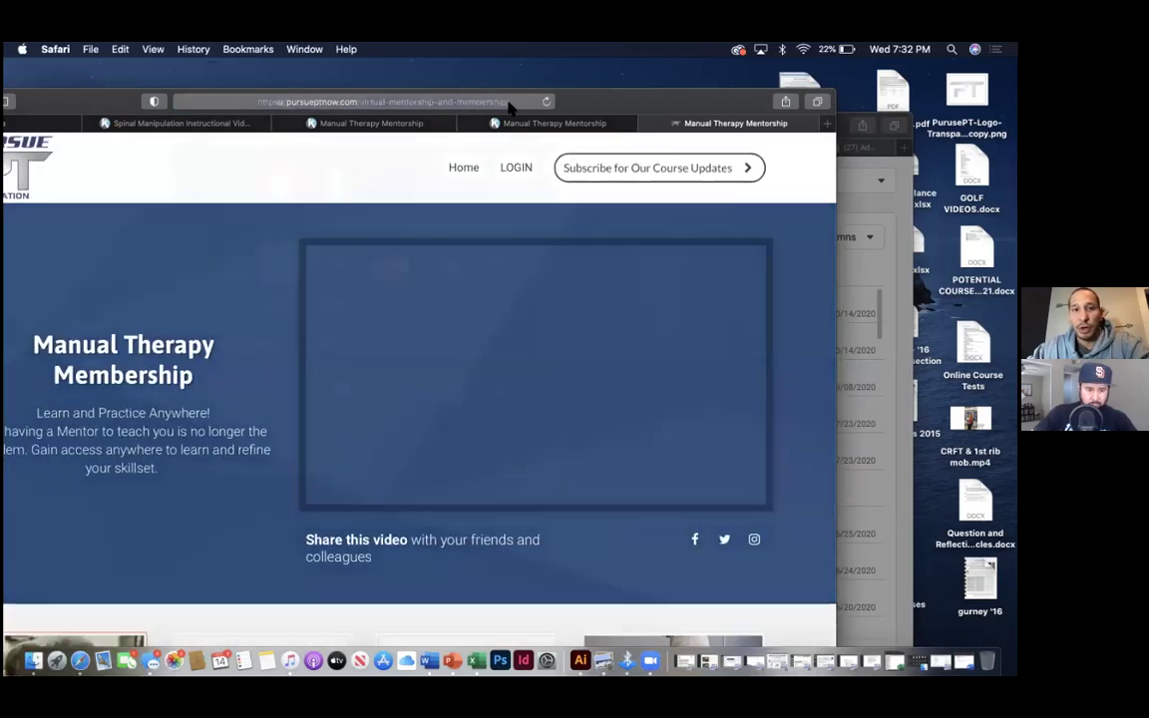
click(507, 101)
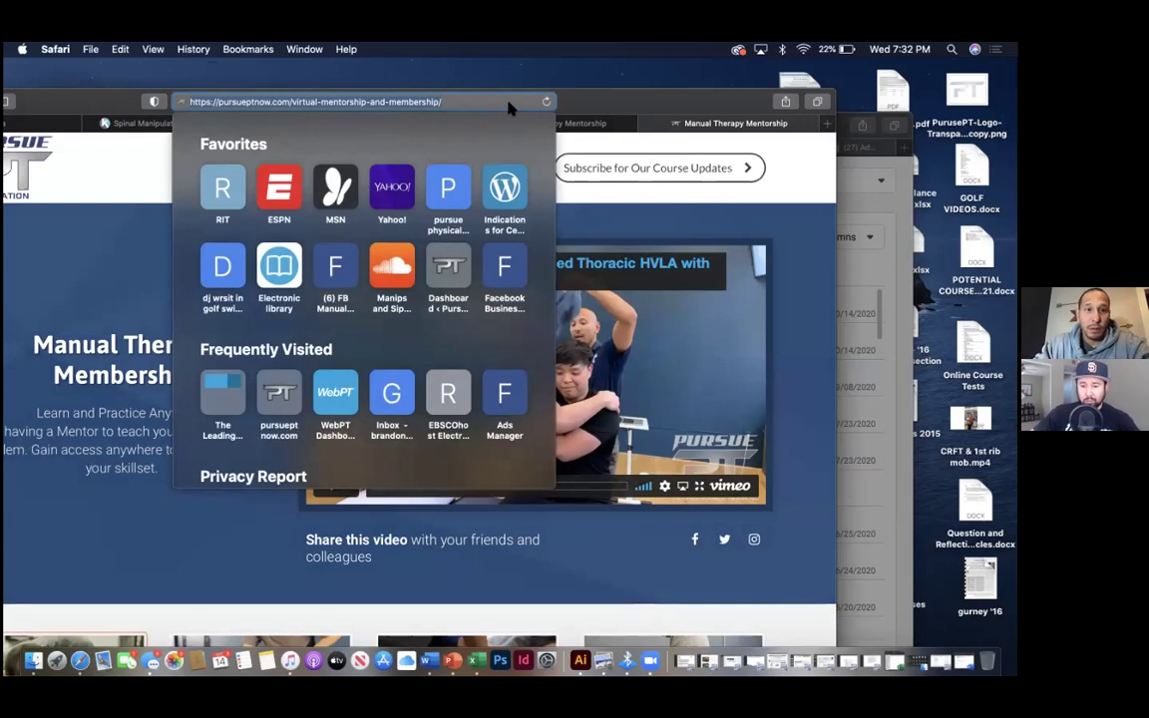
drag(509, 107, 593, 74)
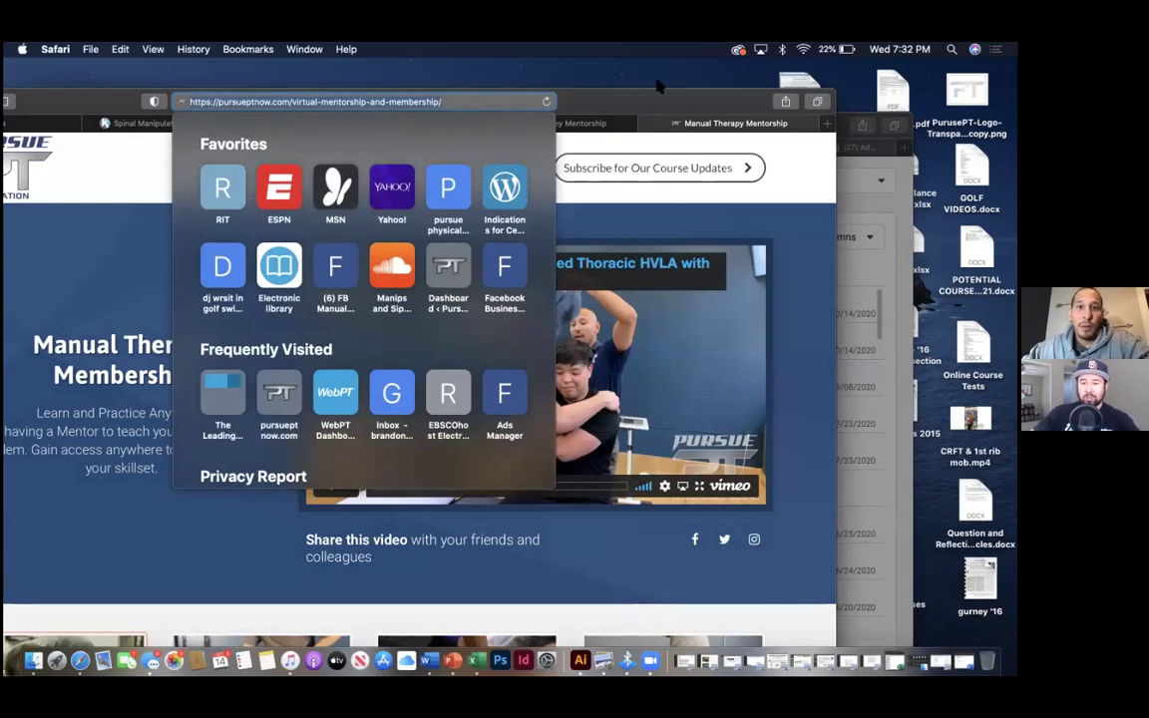
- Compare the open Kartra Manual Therapy Mentorship pages with the membership page on pursueptnow.com
drag(670, 129, 626, 323)
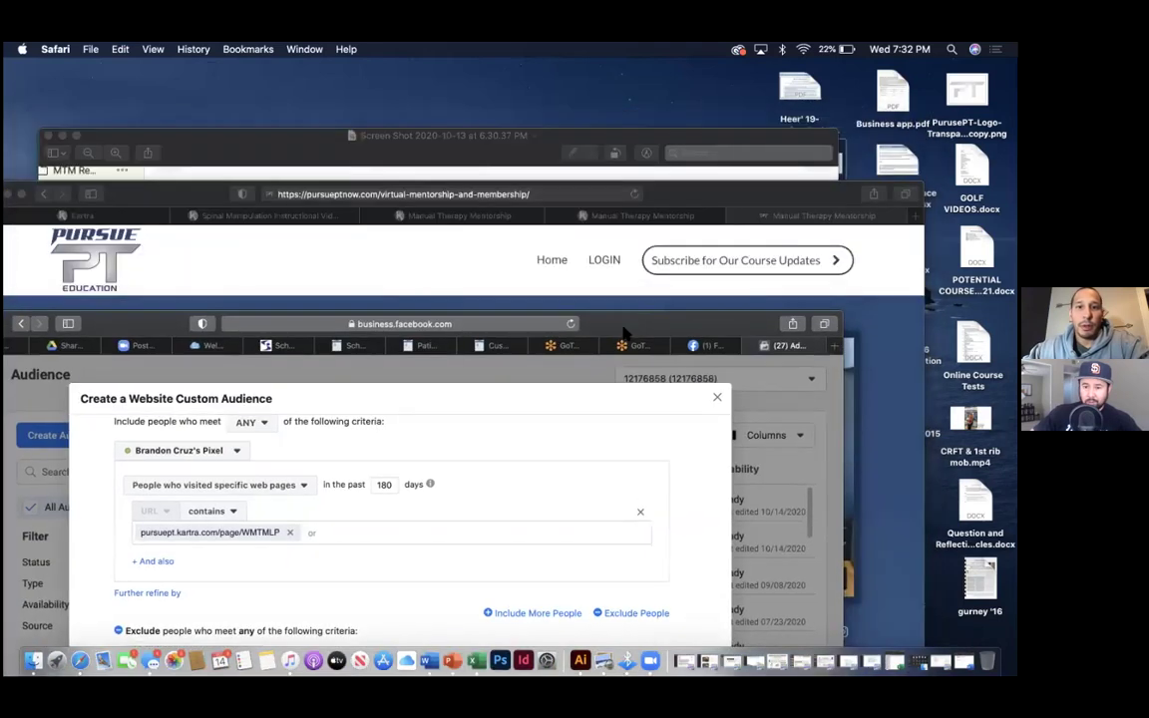
drag(698, 211, 698, 118)
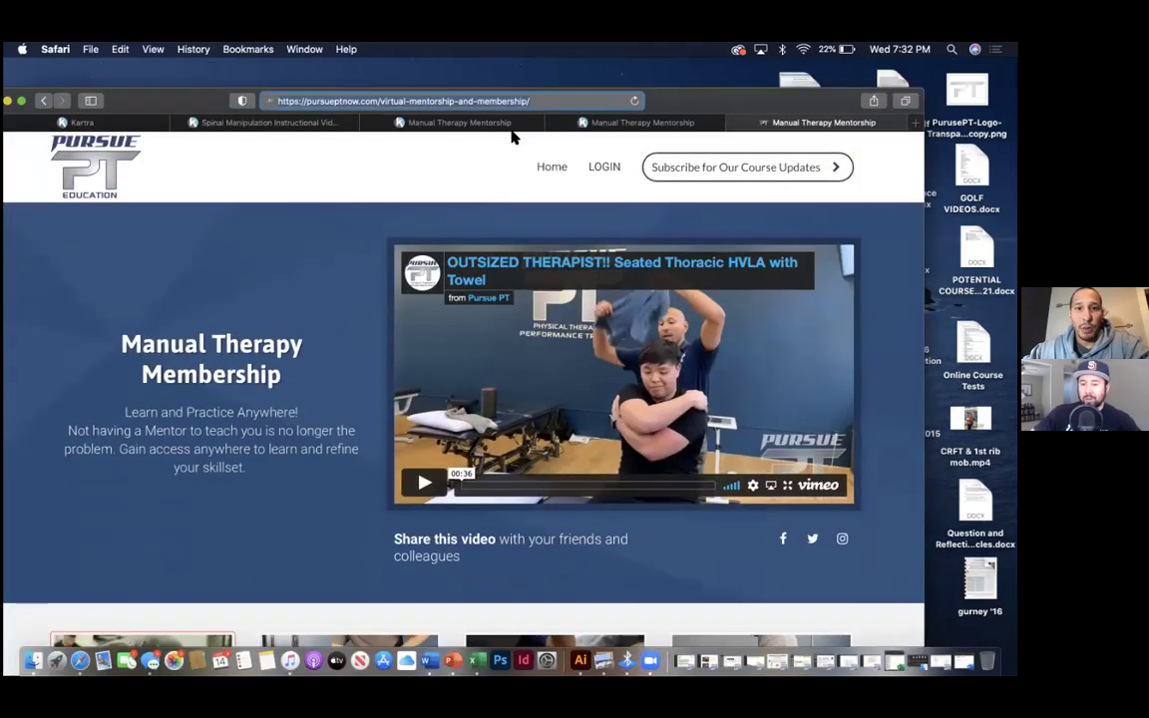
click(504, 123)
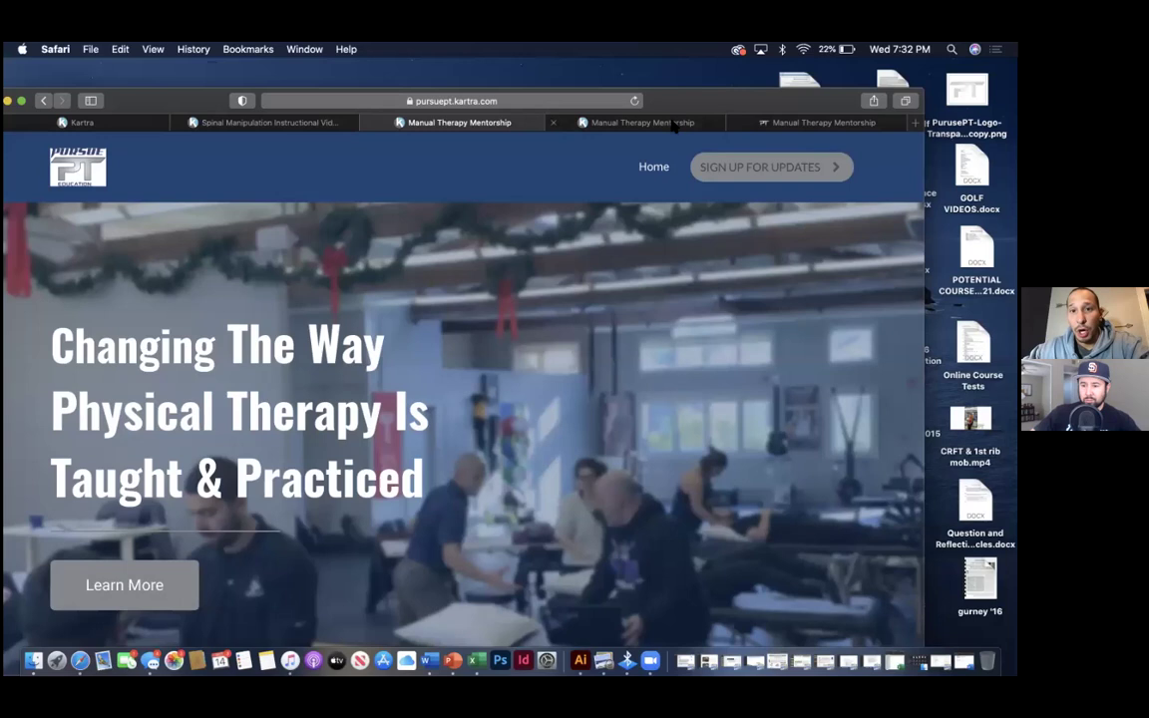
click(774, 124)
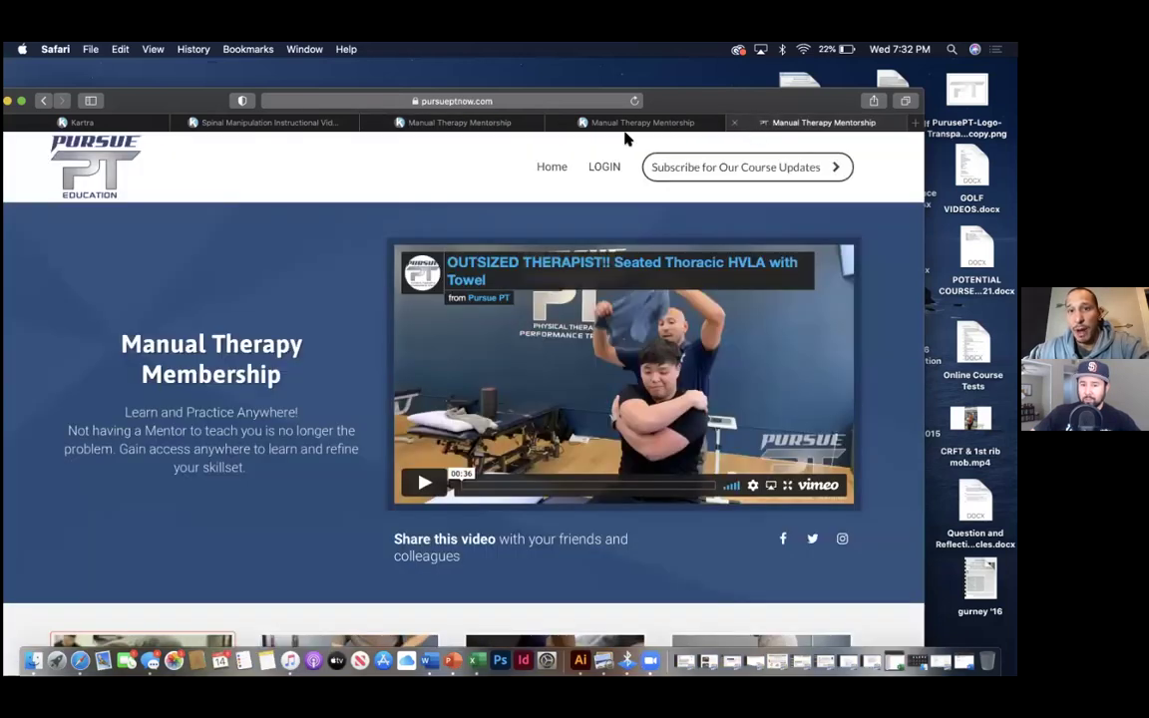
click(643, 124)
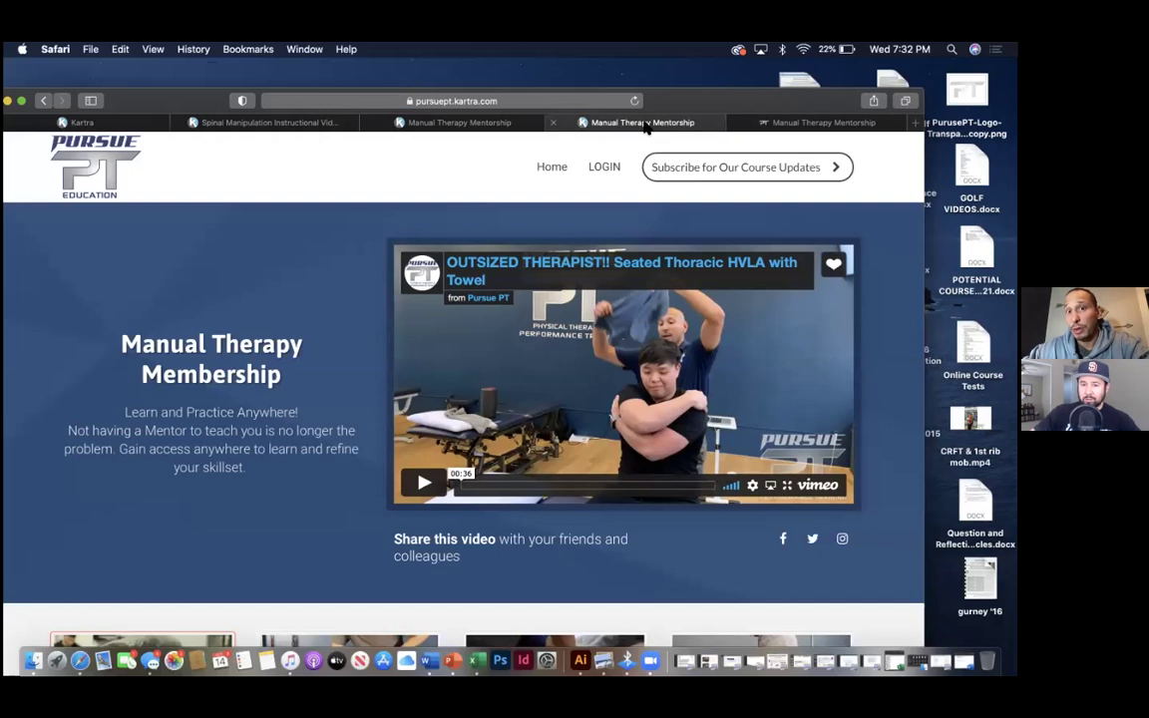
click(773, 122)
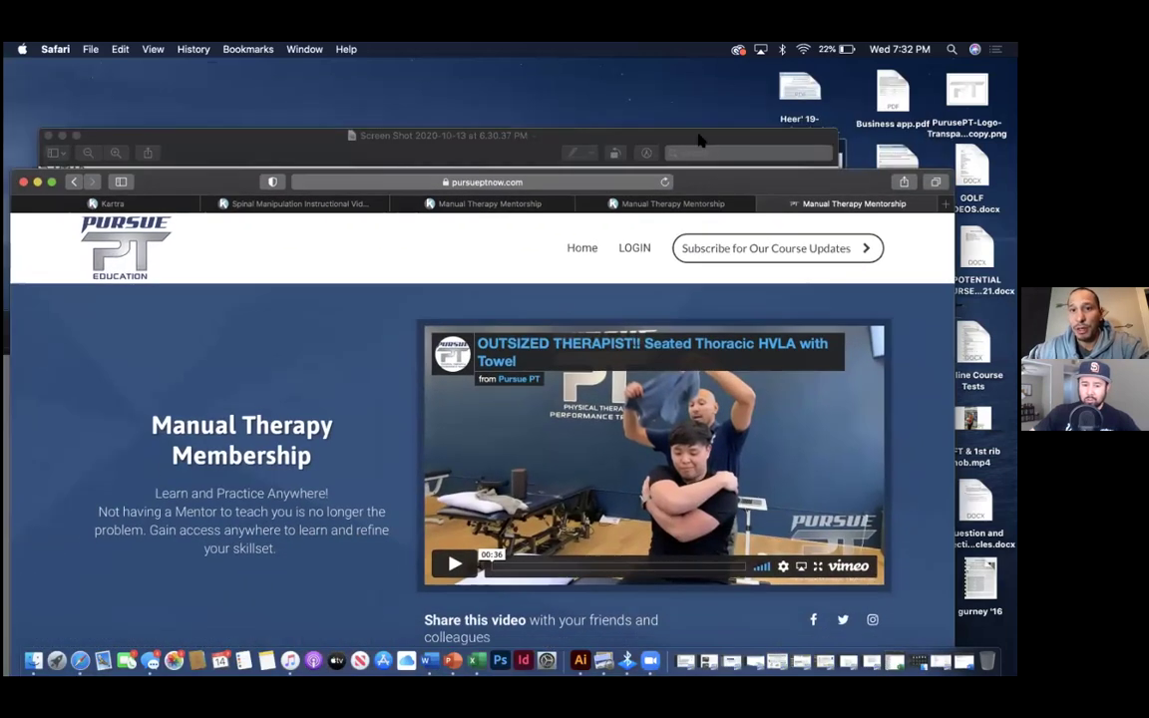
- Minimise the Screen Shot 2020-10-13 preview and arrange the membership page's window in front of the Facebook audience window
drag(701, 141, 655, 105)
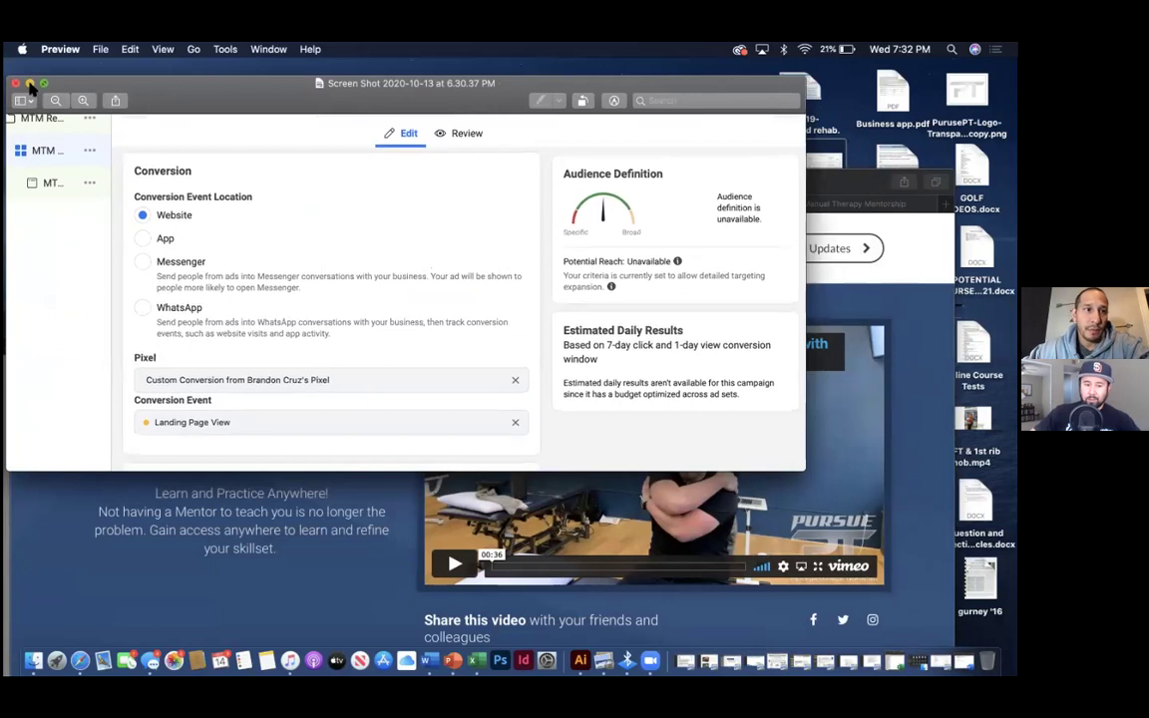
click(30, 83)
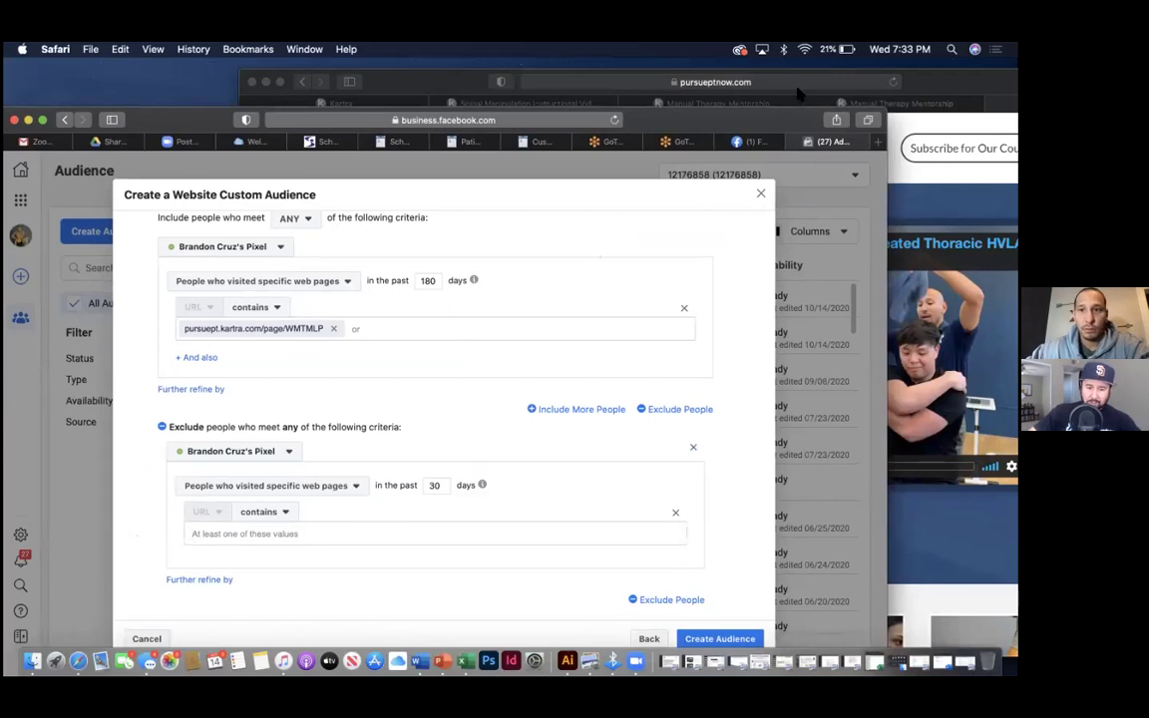
click(598, 82)
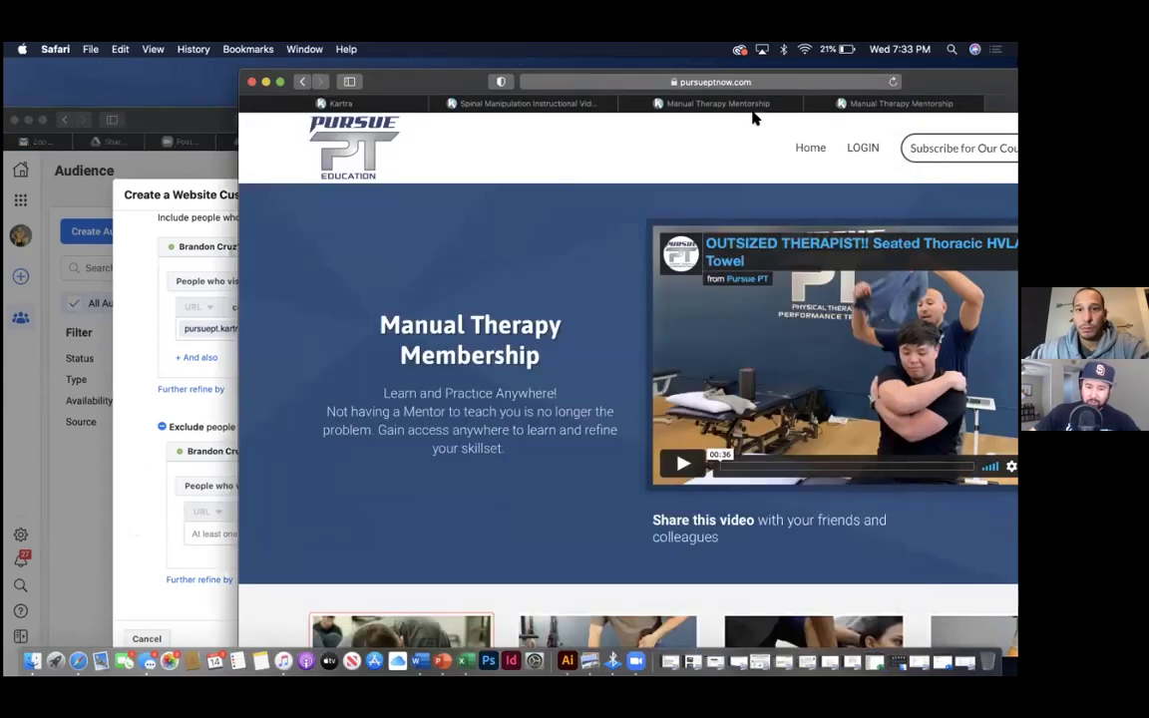
click(280, 81)
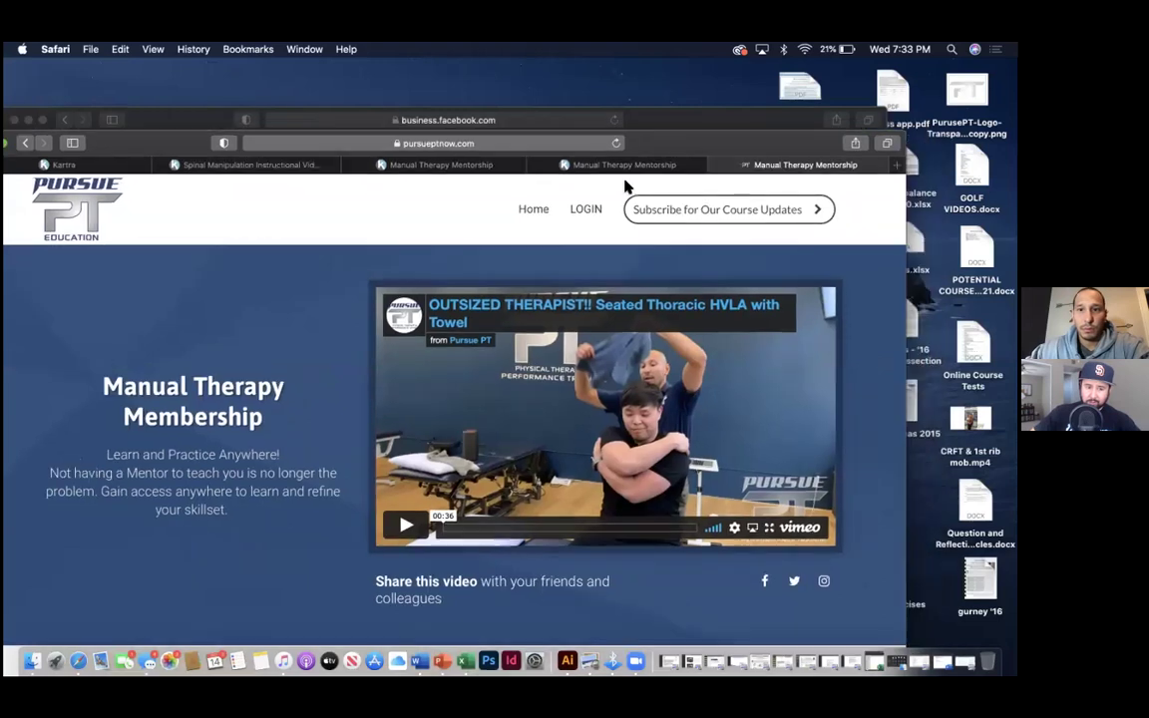
- Copy the membership page's address and exclude visitors of pursueptnow.com/virtual-mentorship-and-membership/ from the website custom audience
click(588, 145)
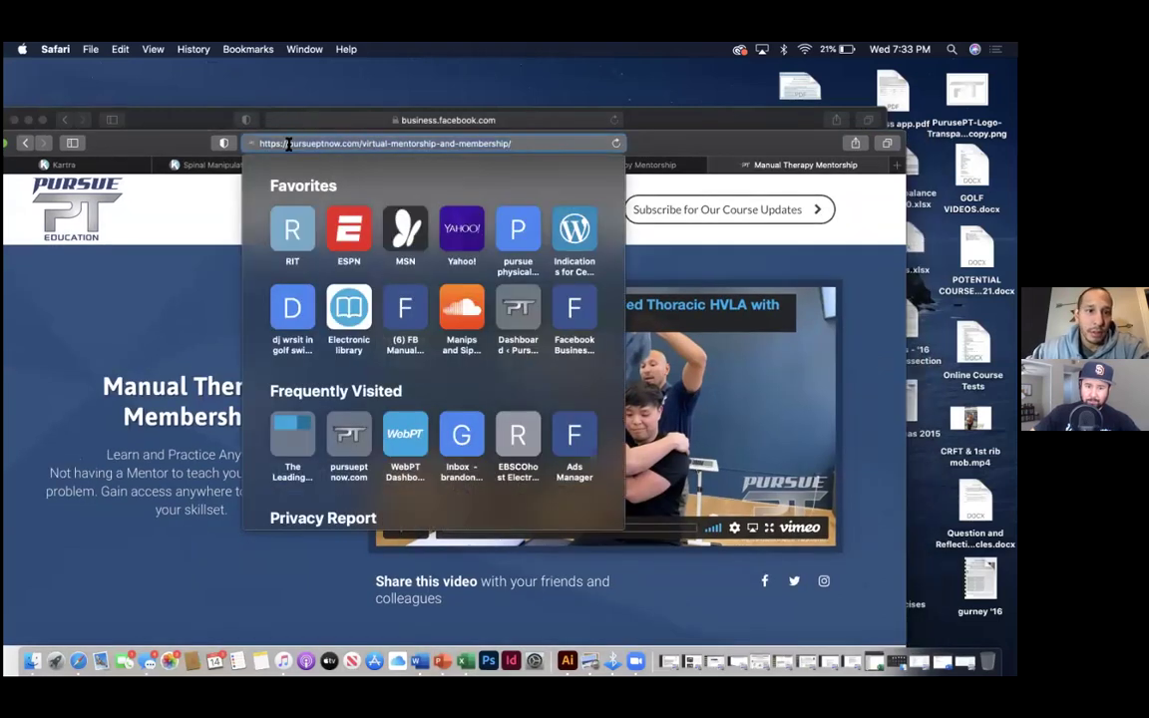
click(186, 124)
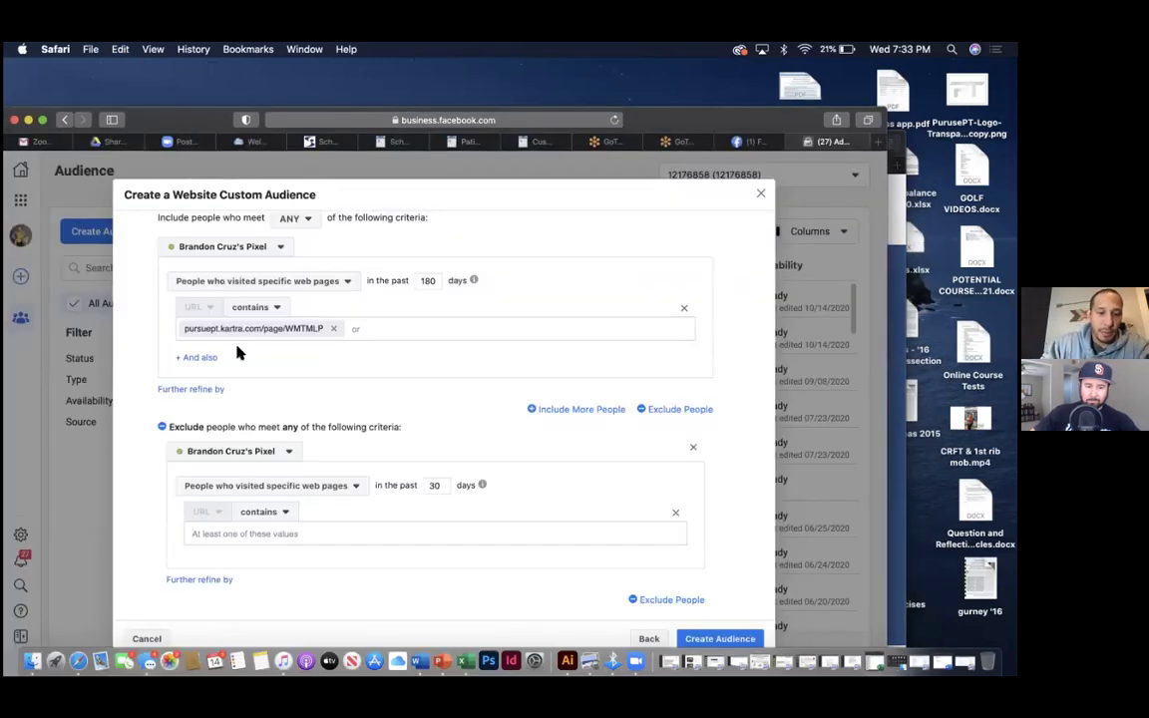
text(pursueptnow.com/virtual-mentorship-and-membership/)
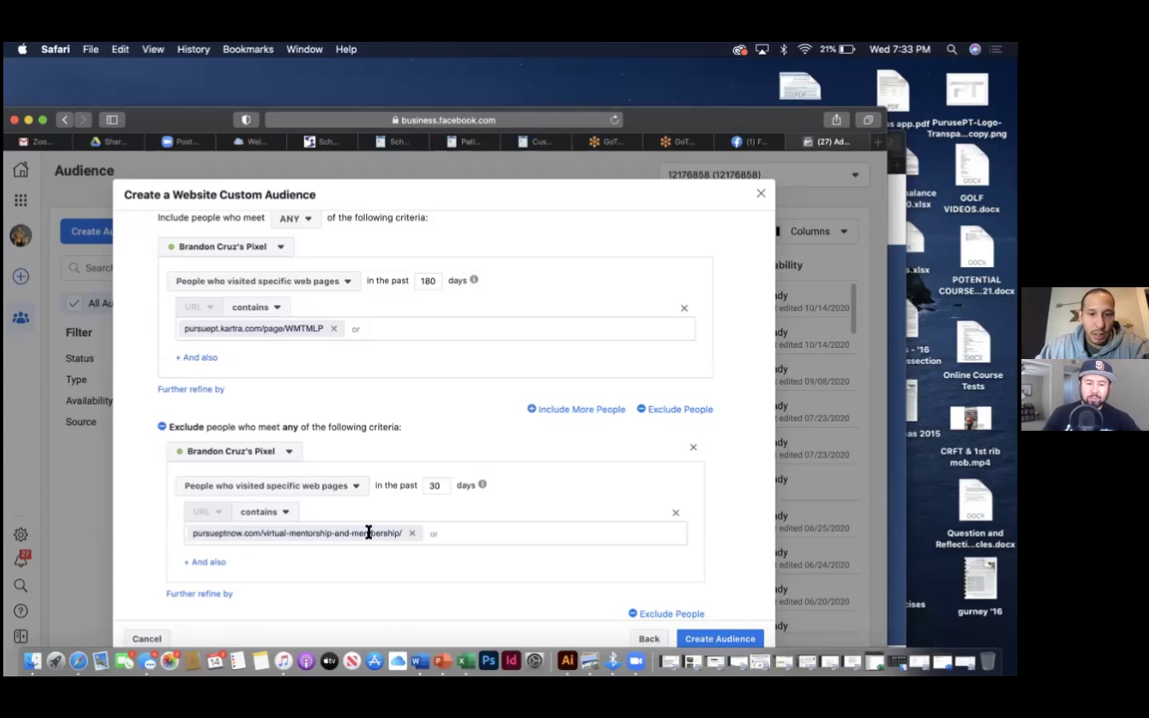
- Return to the Kartra version of the Manual Therapy Membership page and copy its address, pursuept.kartra.com/page/MTMWP
double_click(795, 125)
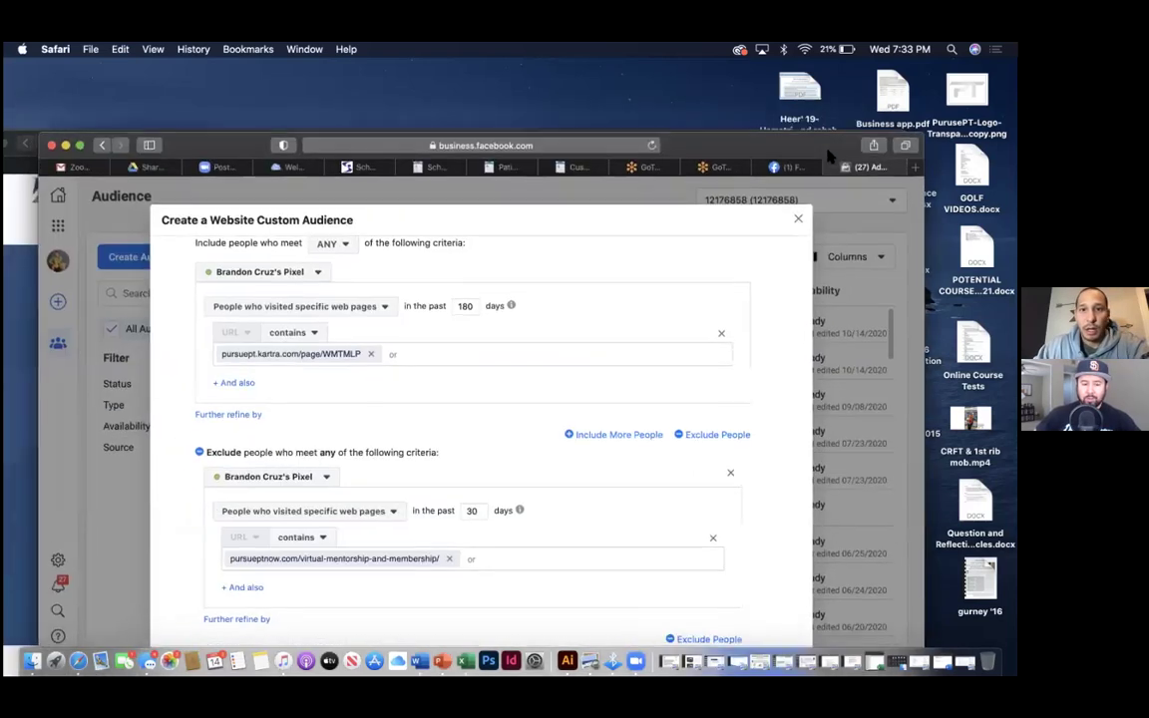
click(780, 141)
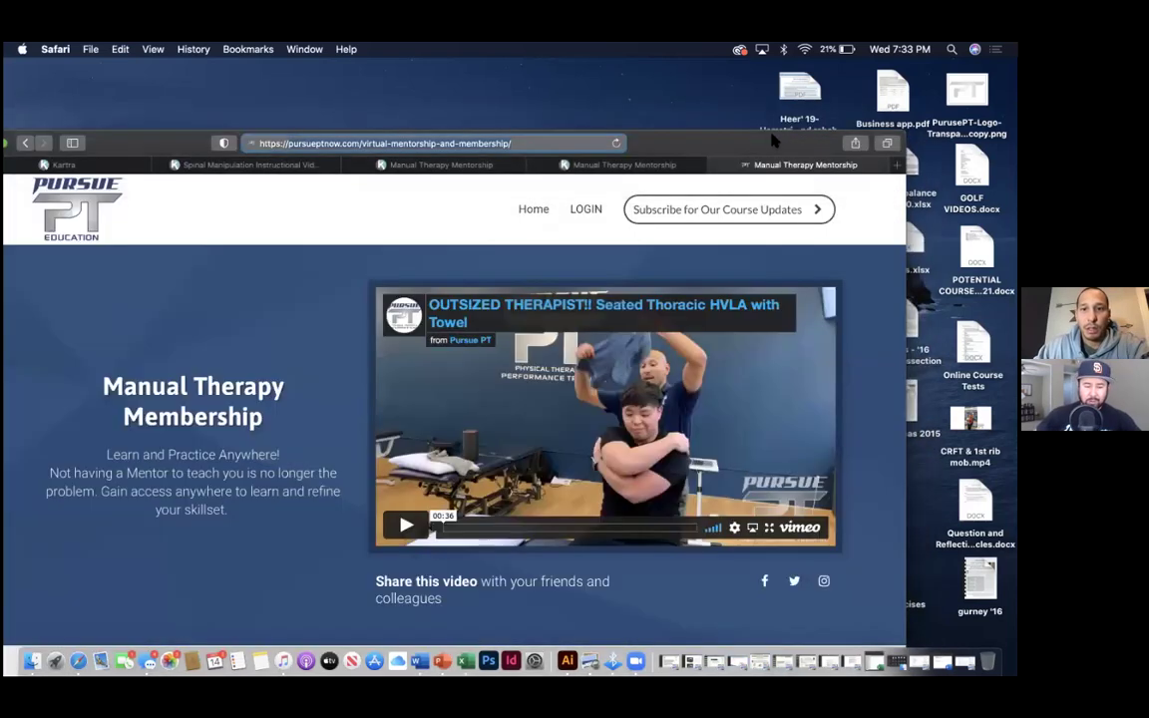
click(676, 167)
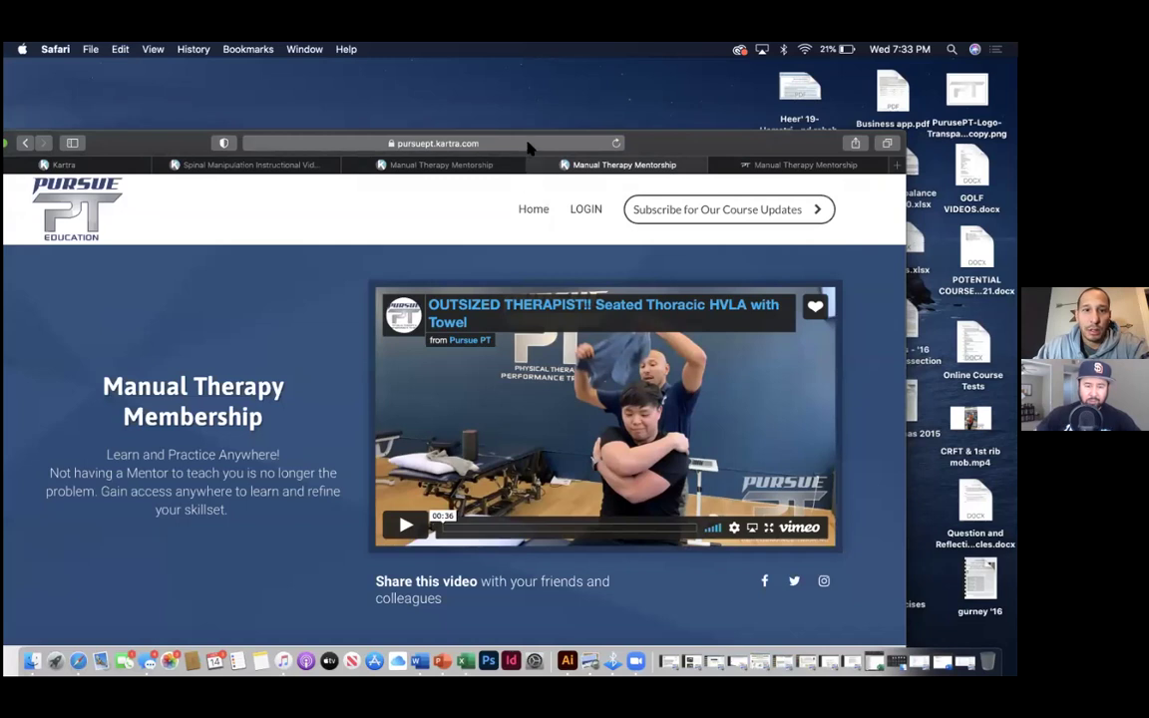
click(508, 144)
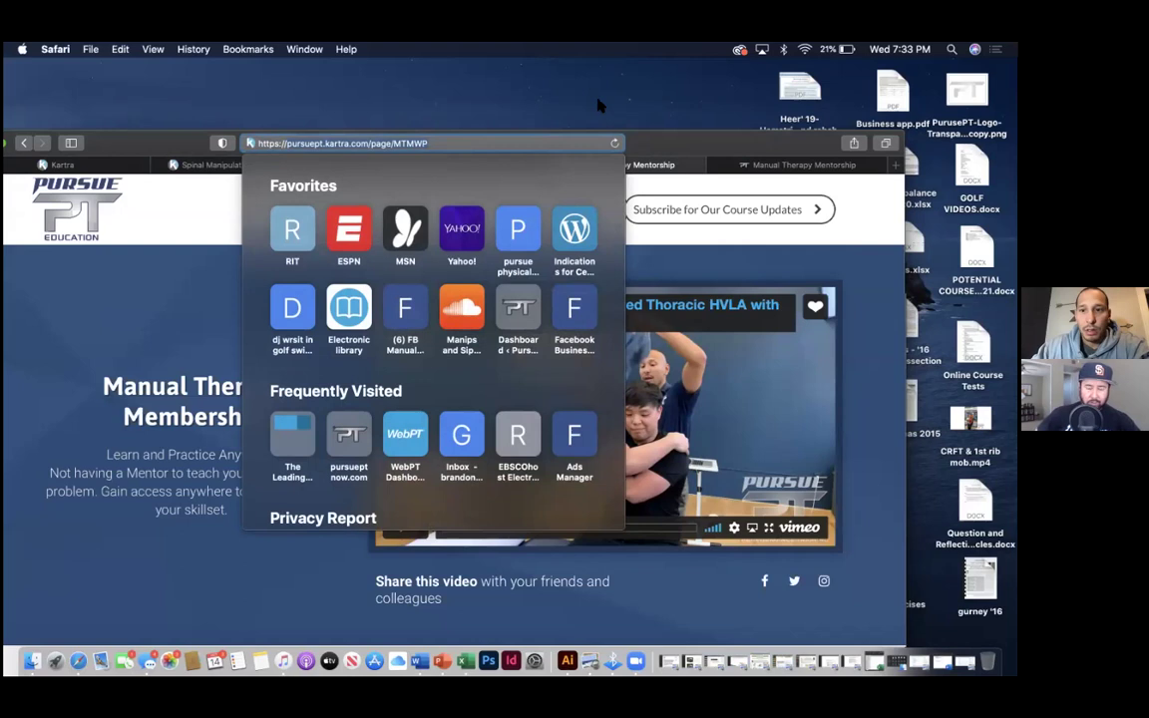
- Minimise the extra pursueptnow.com window, bring the Facebook Audience window forward and look through the list of audiences
key(super+grave)
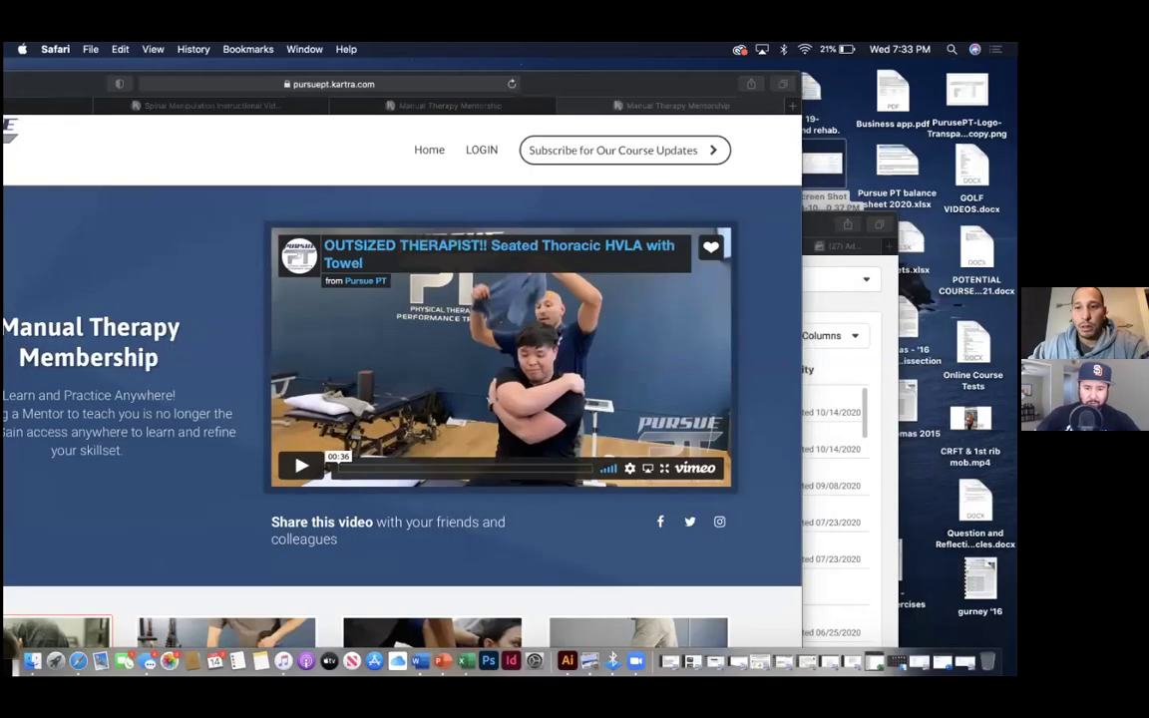
click(20, 196)
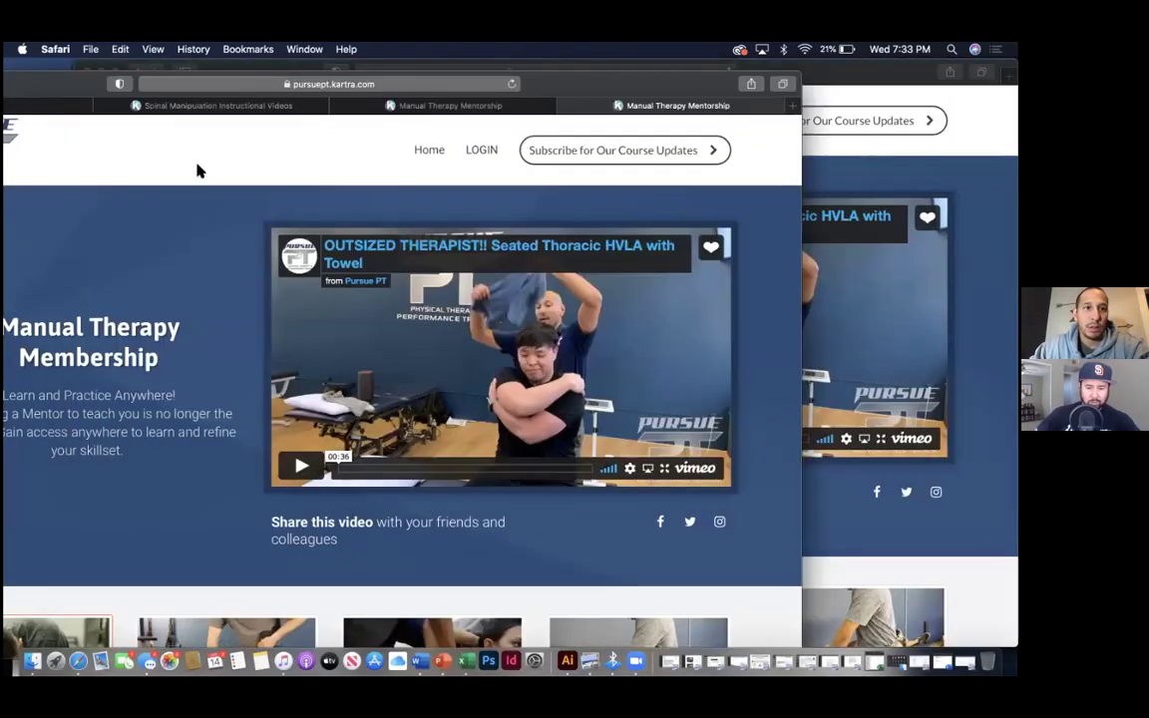
drag(498, 88, 447, 260)
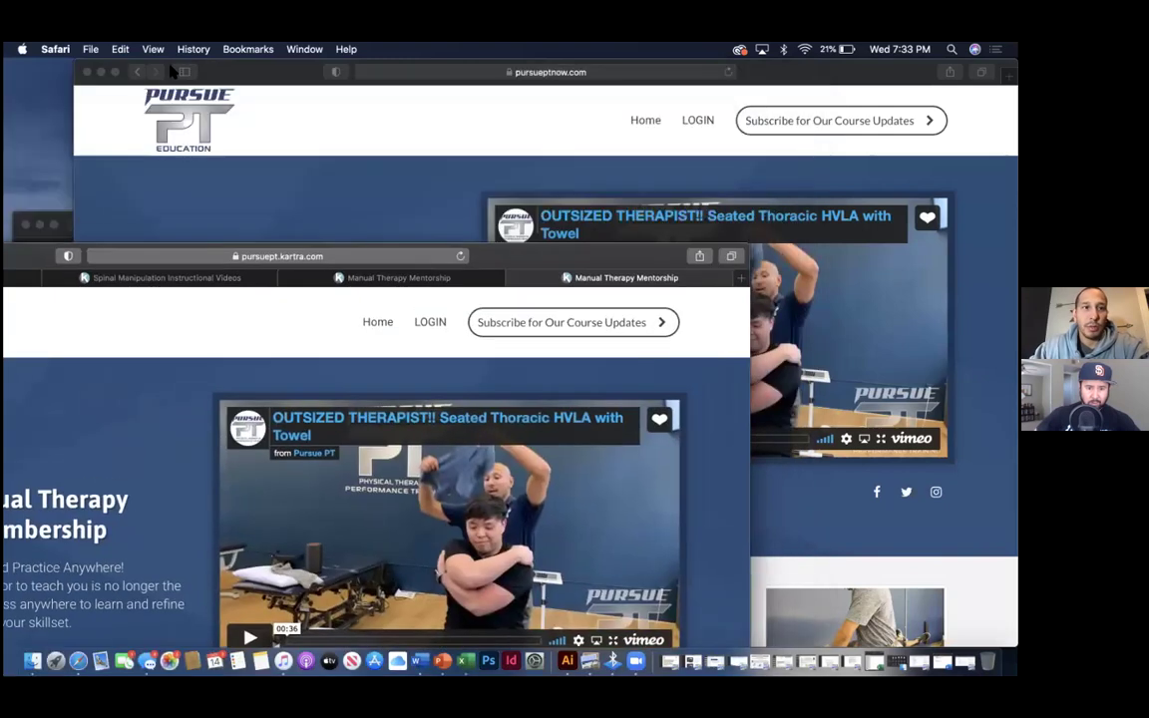
click(101, 72)
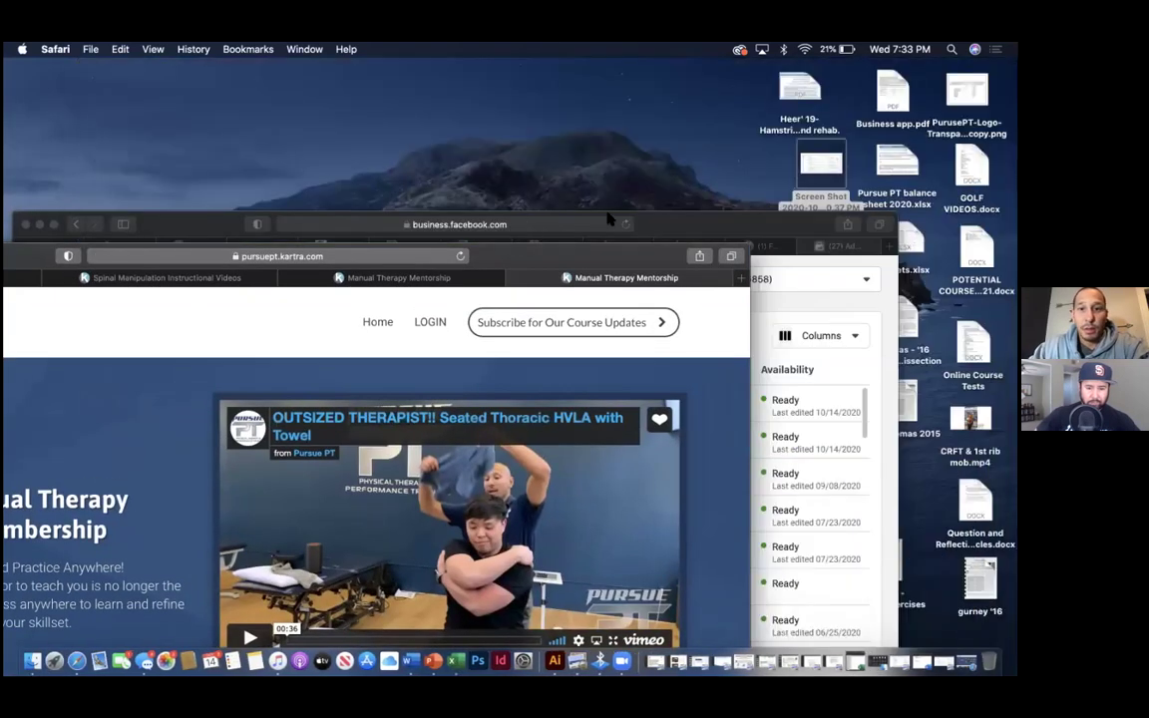
drag(664, 224, 603, 214)
drag(646, 177, 687, 121)
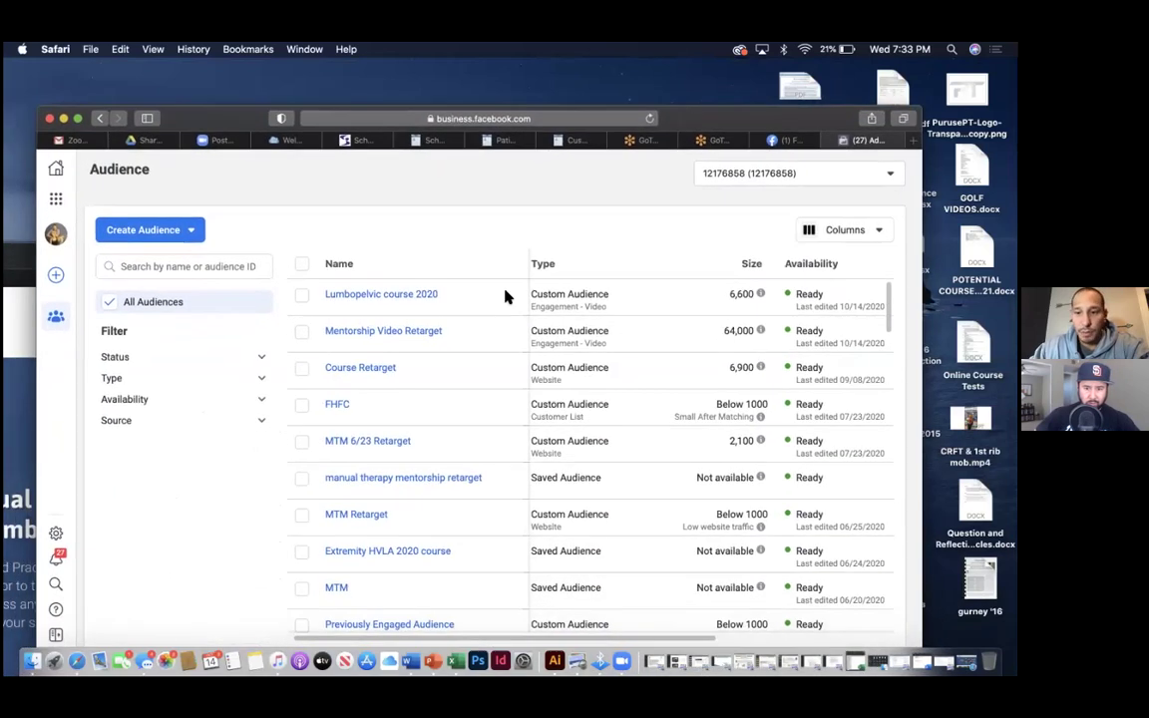
scroll(506, 296, down, 15)
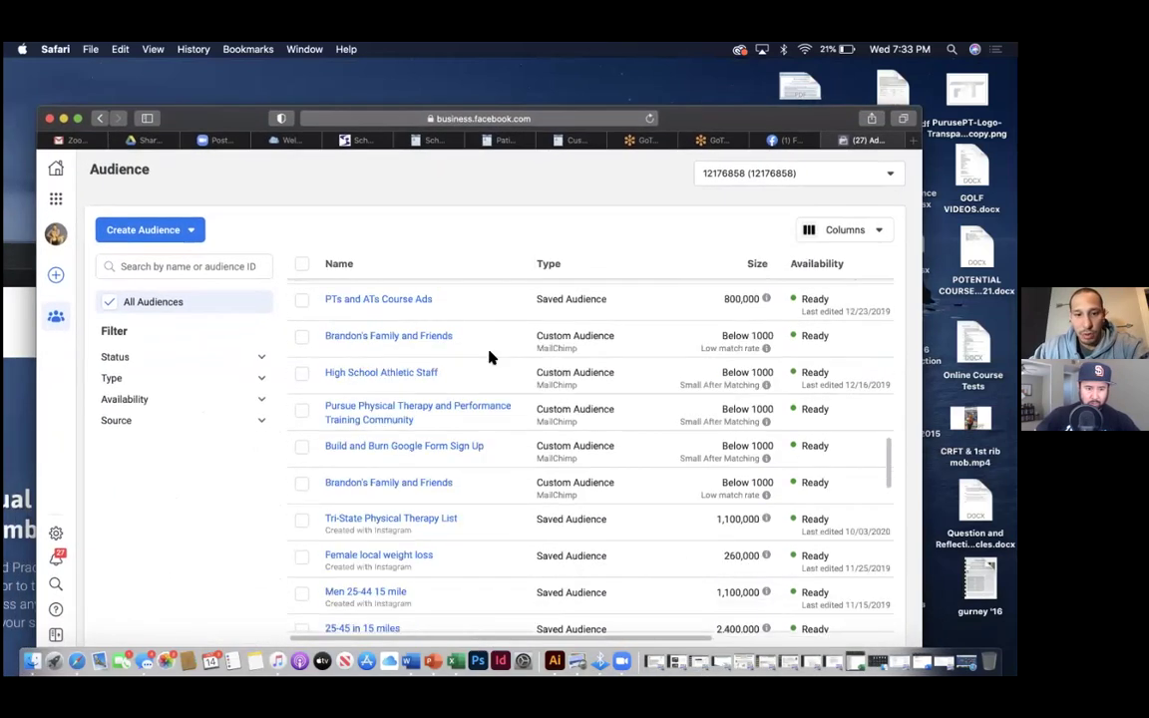
scroll(472, 505, up, 15)
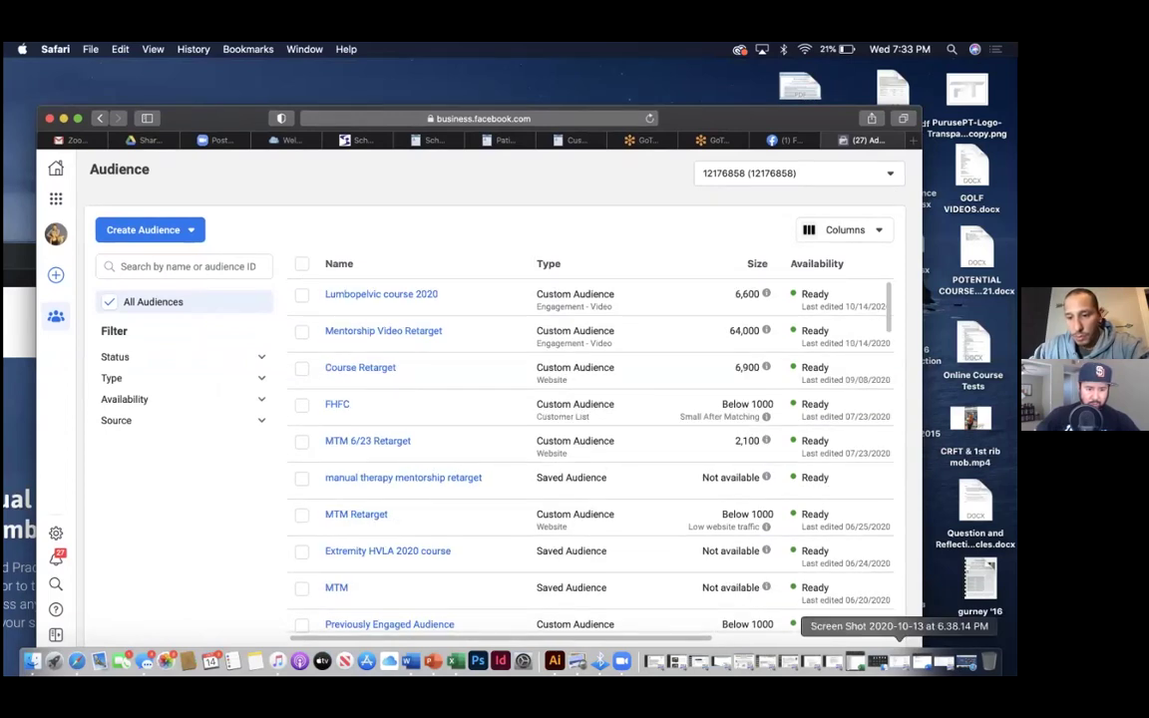
- Start a new website custom audience and exclude people who visited the specific web page pursuept.kartra.com/page/MTMWP
click(142, 229)
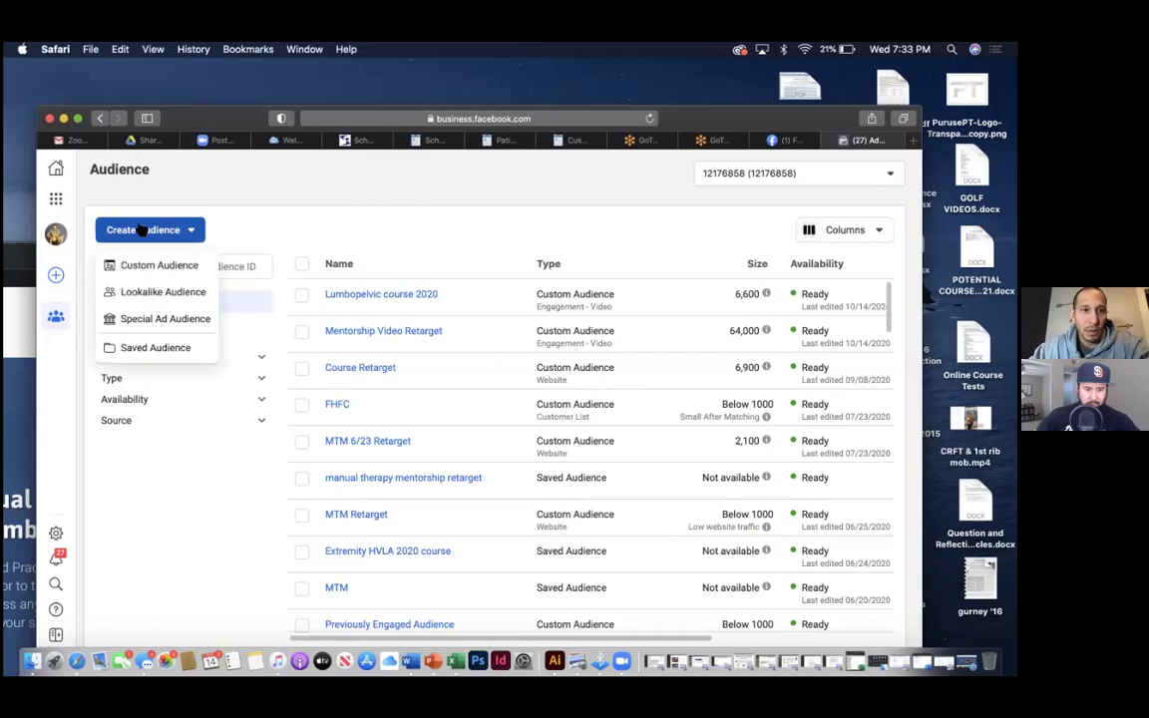
click(154, 268)
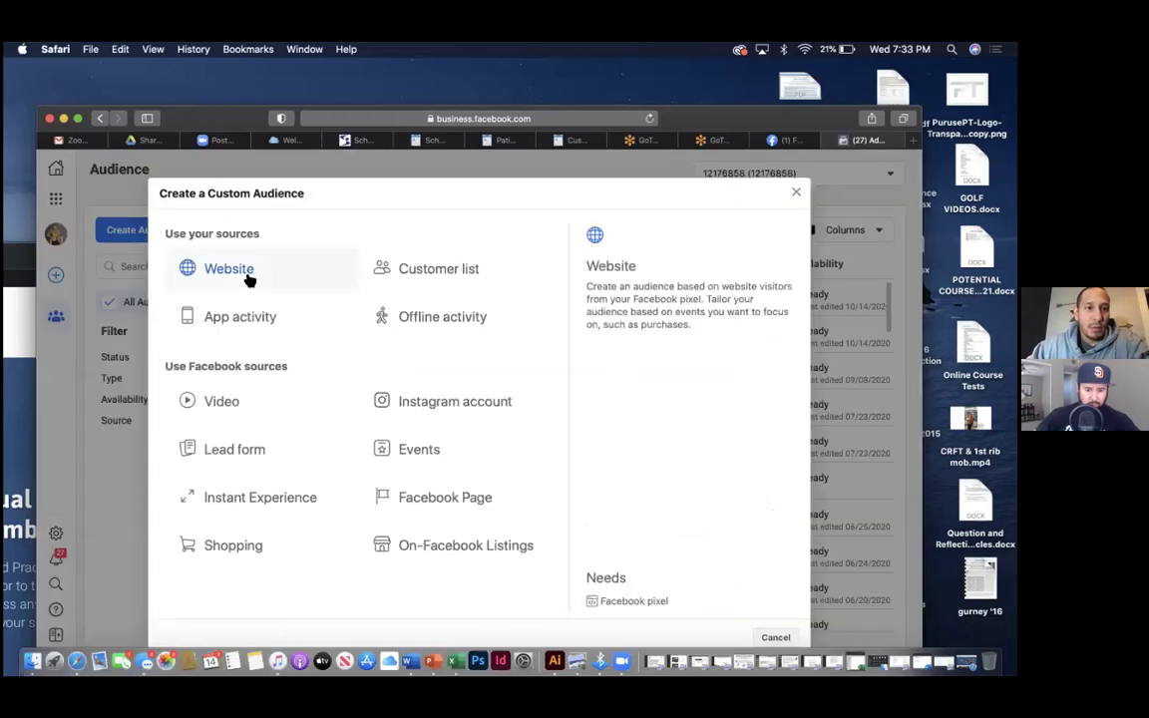
key(Escape)
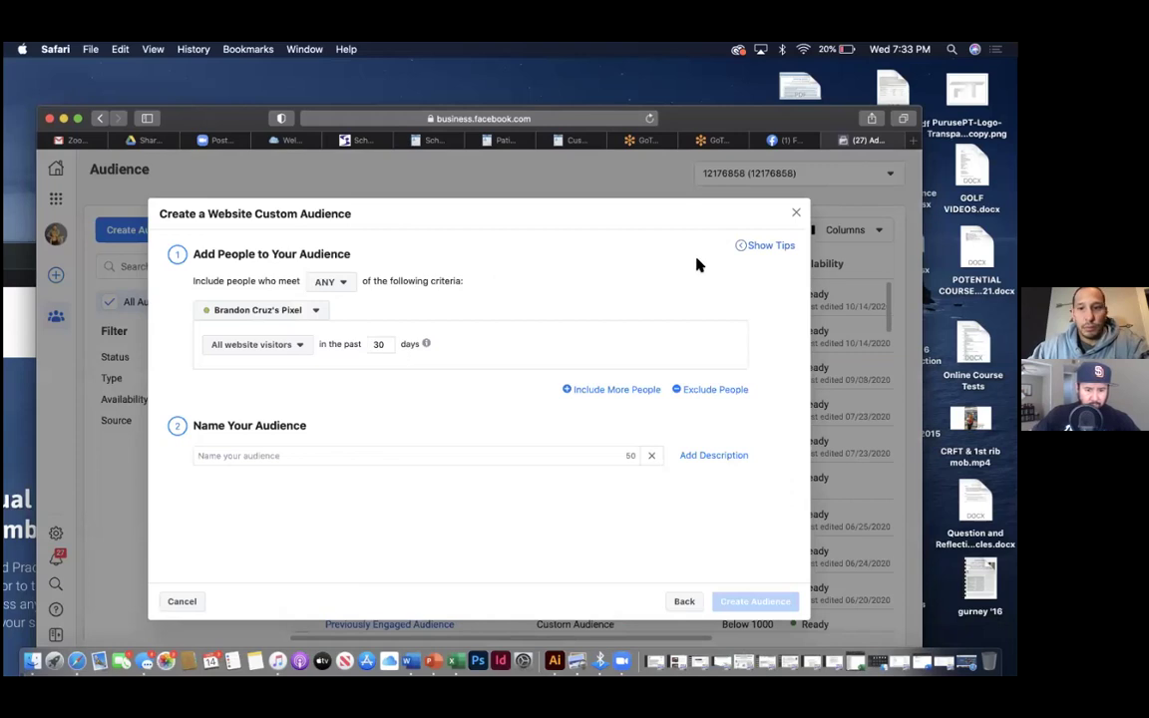
click(698, 389)
click(275, 461)
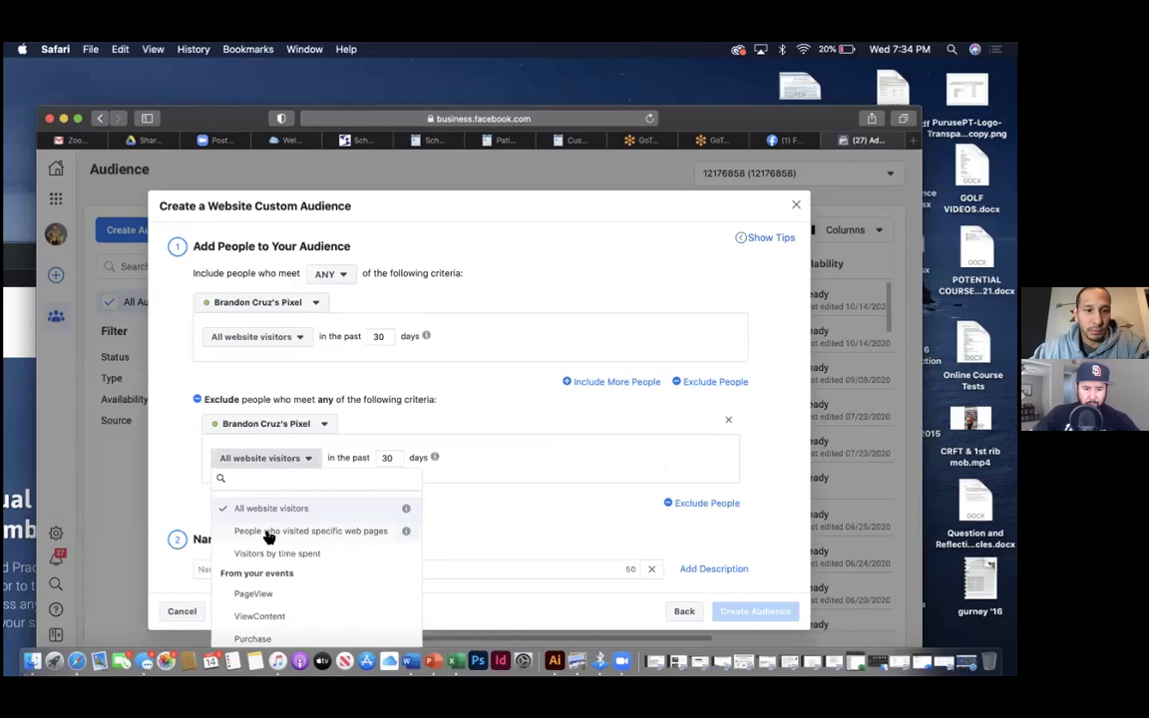
click(267, 530)
key(super+v)
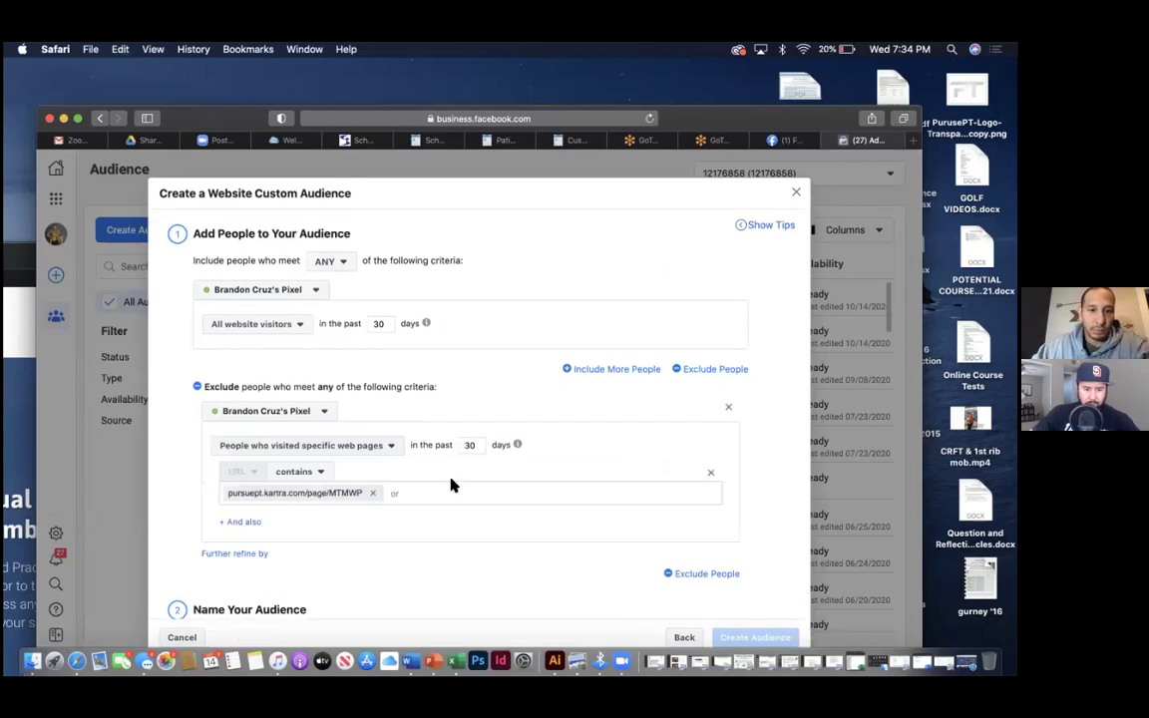
- Go to the Kartra thank-you page for the mentorship and copy its address, pursuept.kartra.com/page/MTMTY
drag(698, 118, 706, 317)
double_click(642, 259)
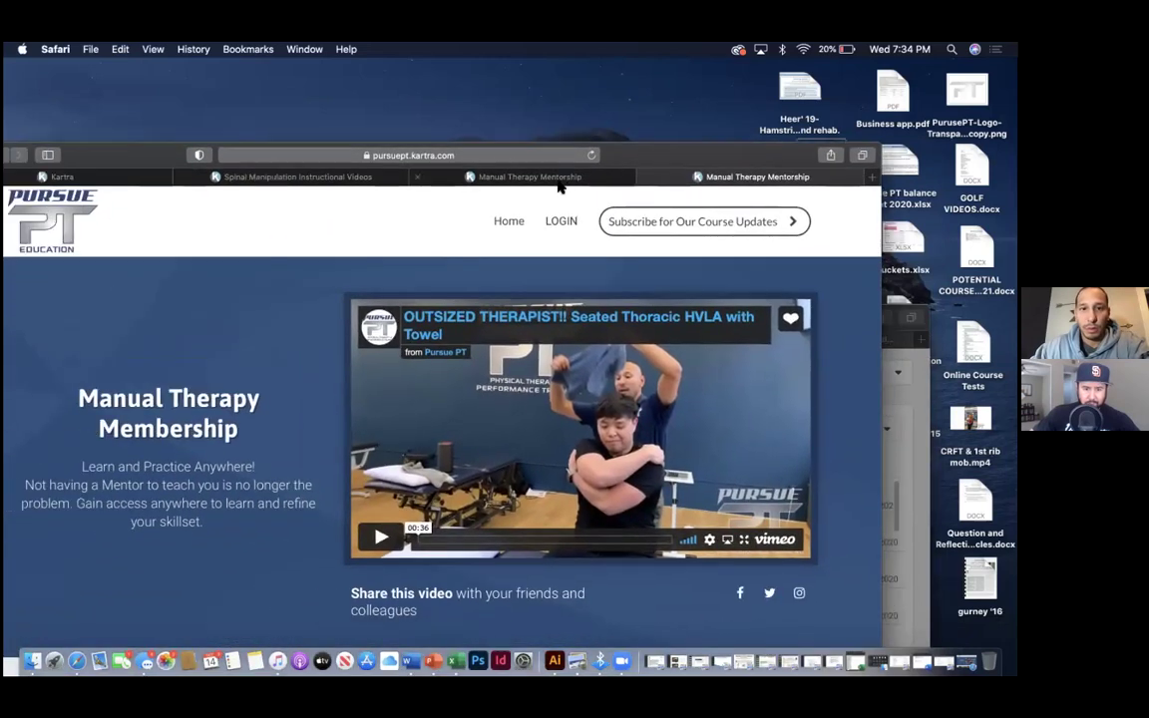
click(559, 183)
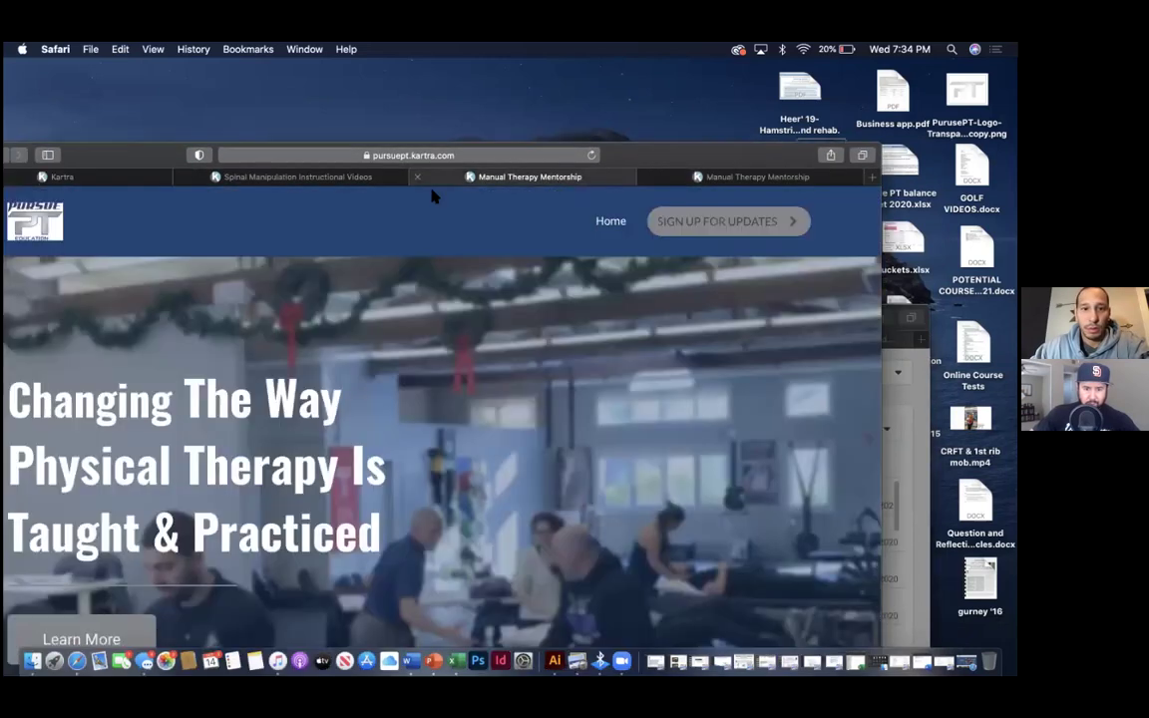
click(329, 177)
click(510, 156)
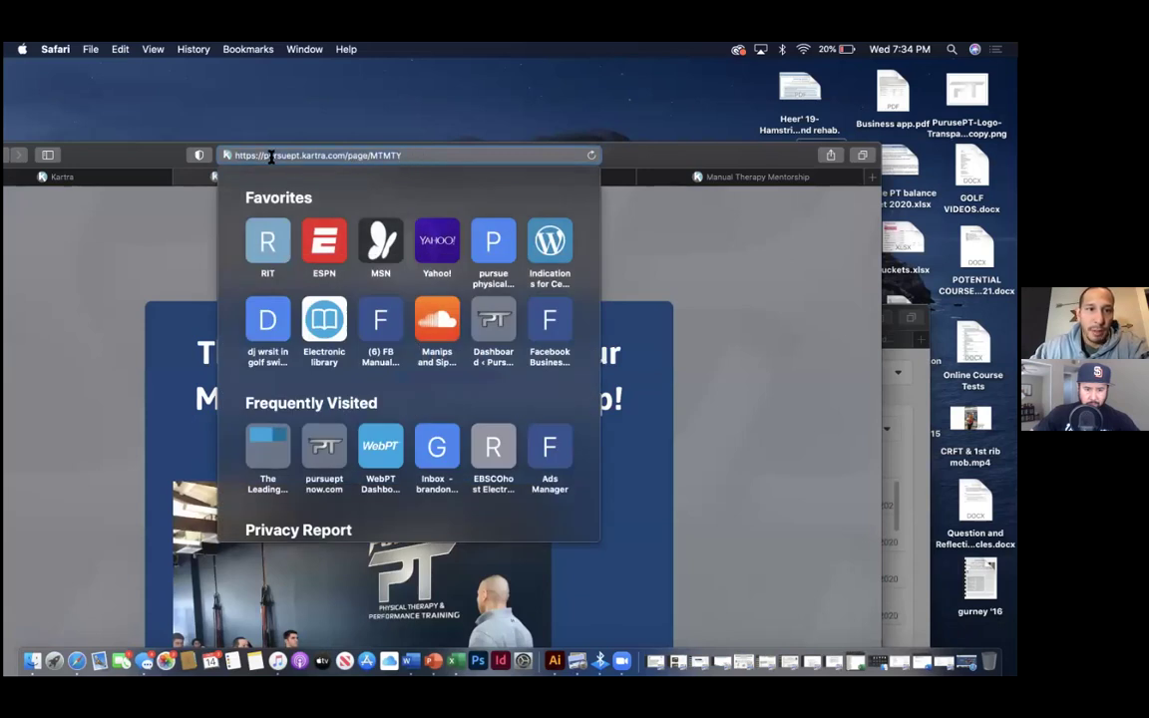
double_click(675, 162)
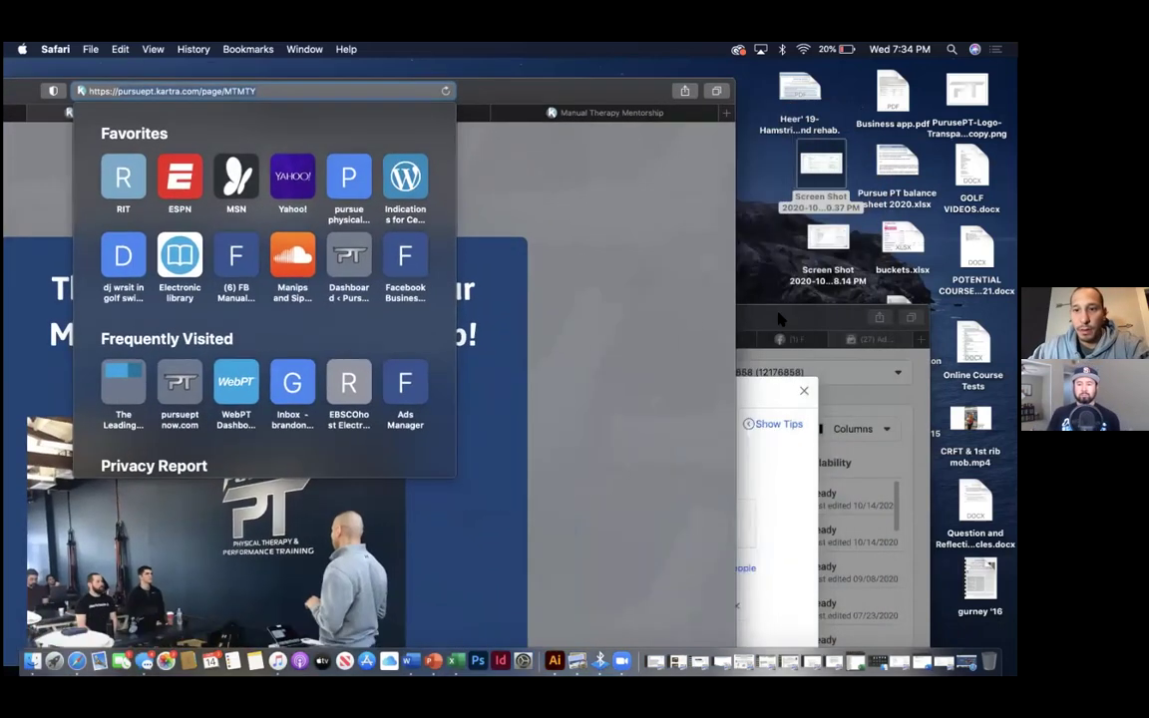
- Bring the Facebook Audience window forward and add pursuept.kartra.com/page/MTMTY to the excluded web pages
click(771, 317)
drag(771, 317, 774, 164)
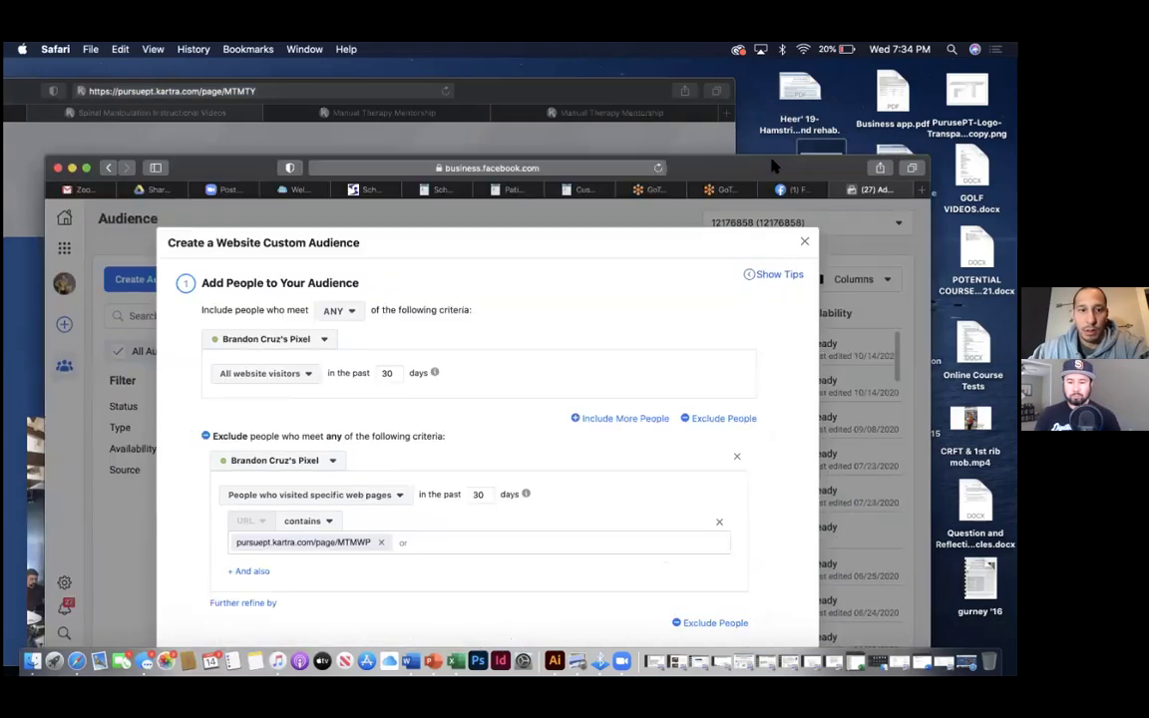
text(pursuept.kartra.com/page/MTMTY)
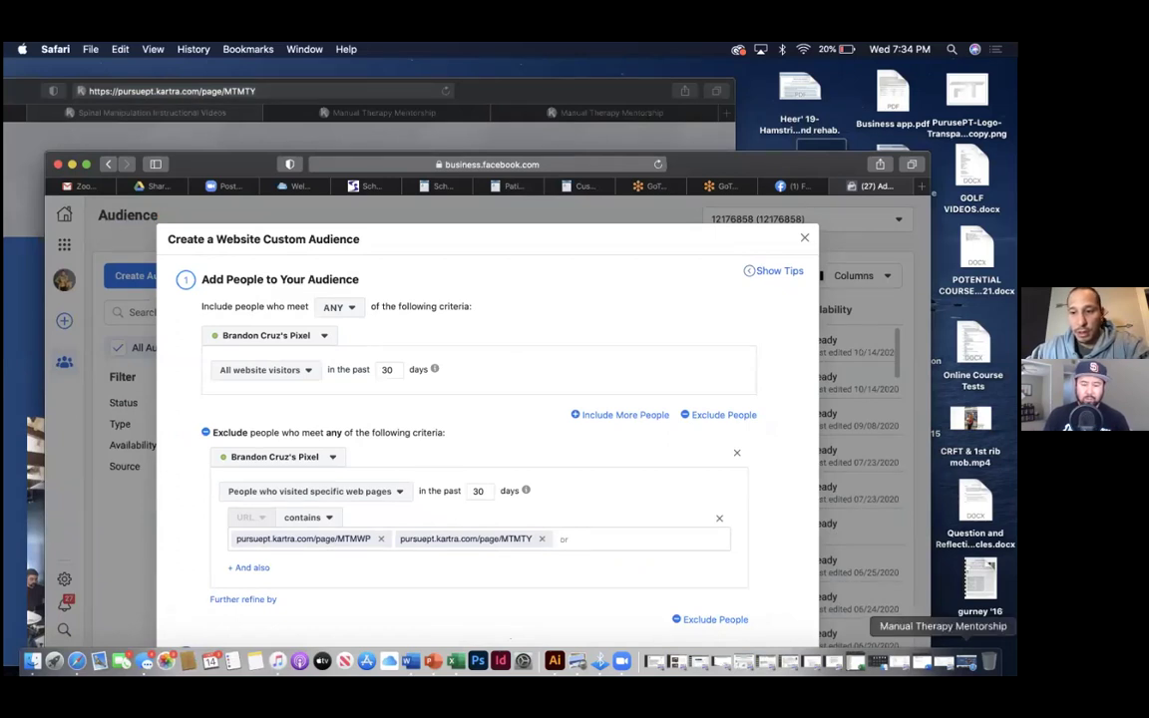
- Restore the pursueptnow.com membership page, copy its address and add pursueptnow.com/virtual-mentorship-and-membership/ to the excluded web pages
click(943, 661)
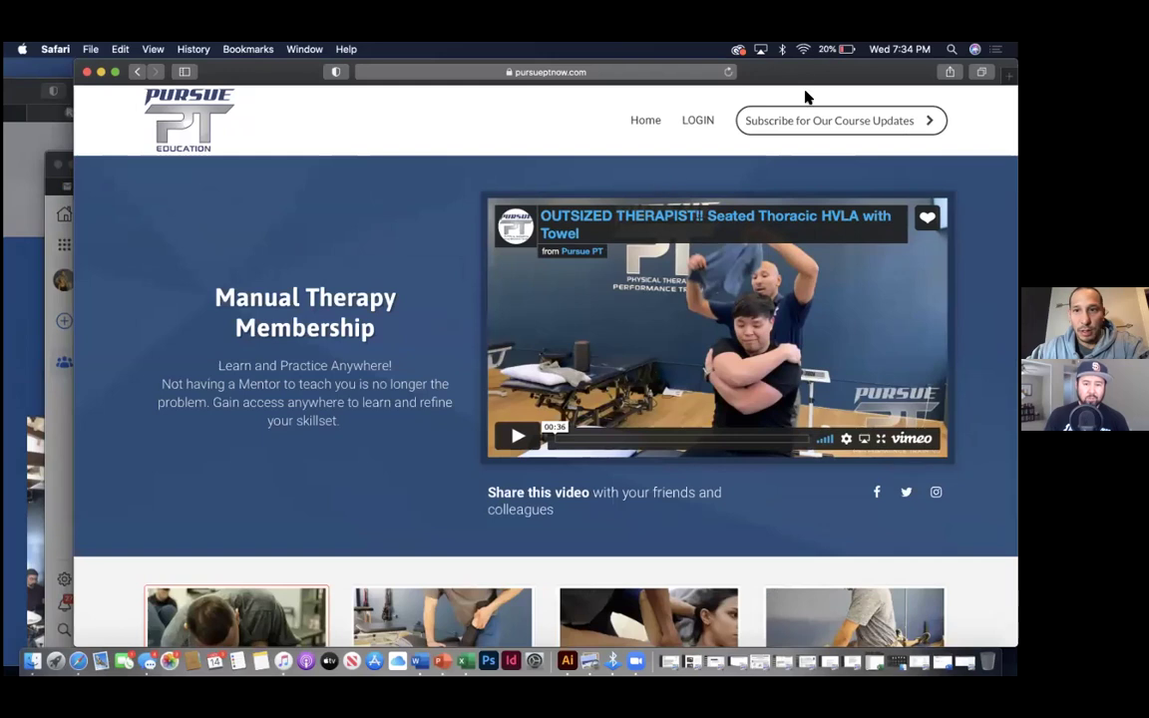
drag(805, 77, 614, 169)
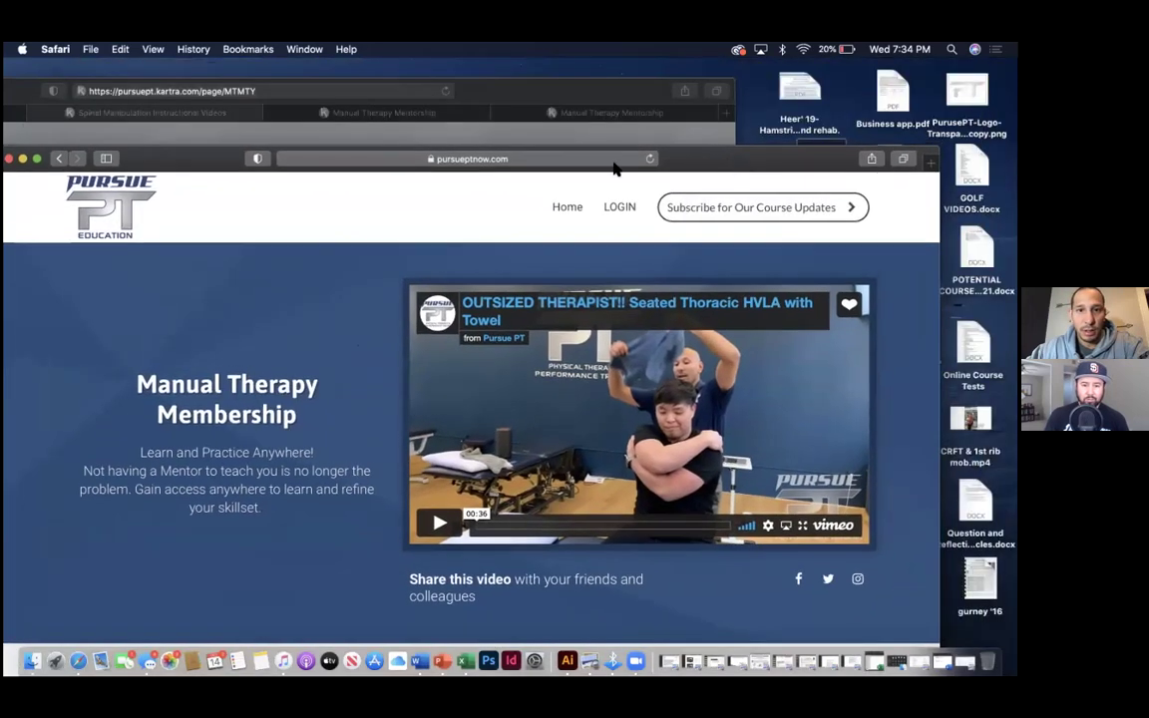
click(610, 160)
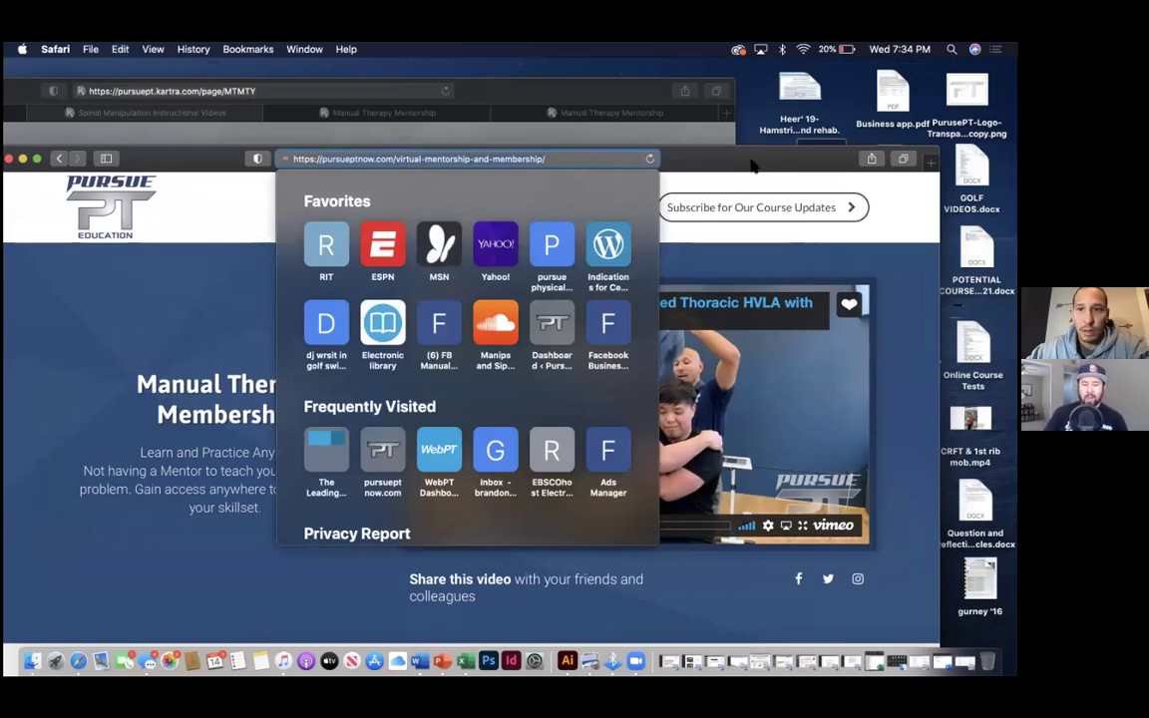
drag(716, 150, 767, 99)
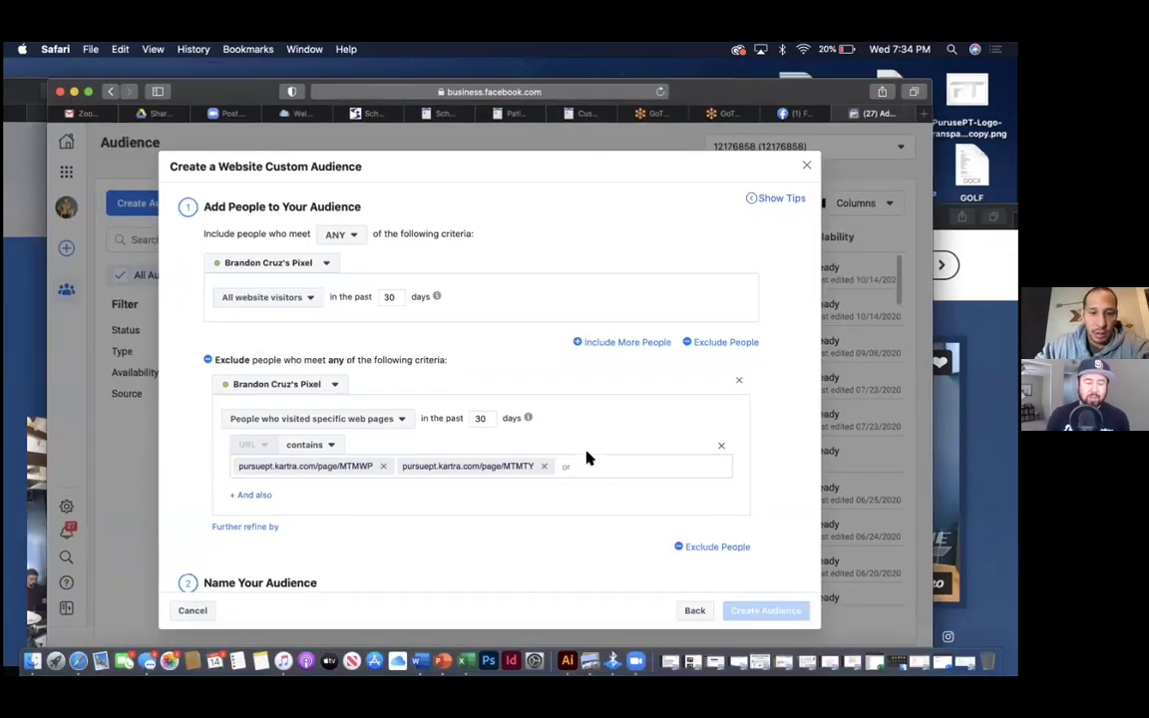
text(pursueptnow.com/virtual-mentorship-and-membership/)
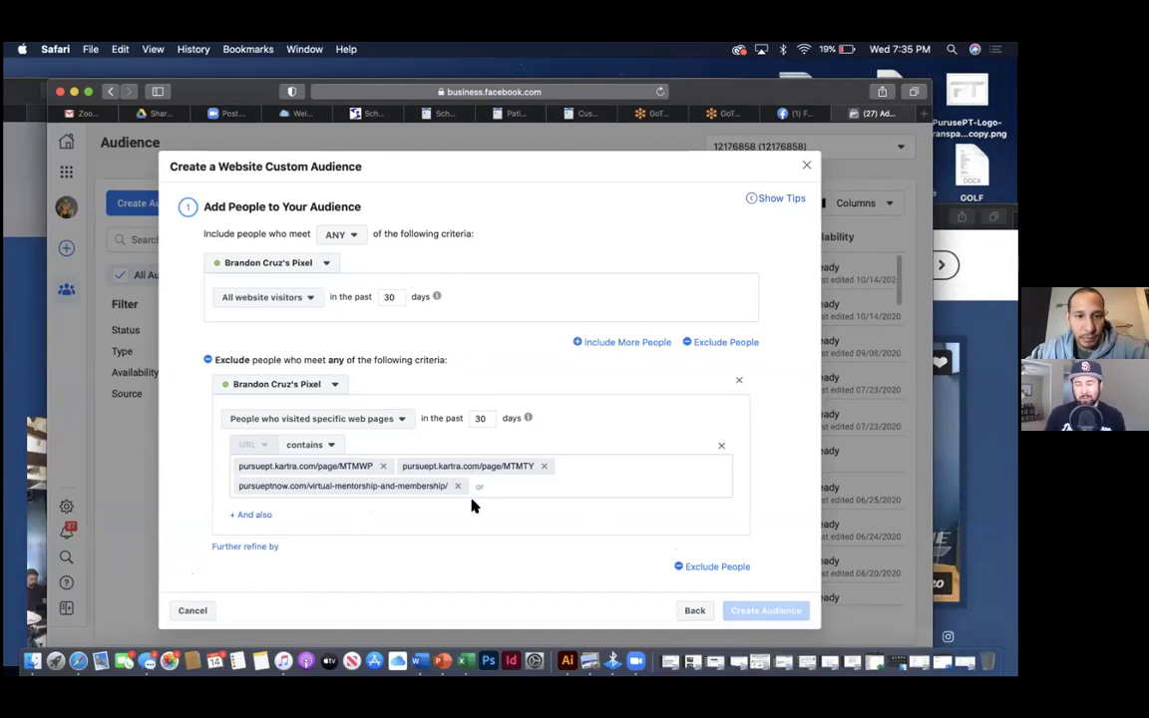
- Change the include criterion to people who visited specific web pages and minimise the pursueptnow.com window
click(306, 309)
click(289, 369)
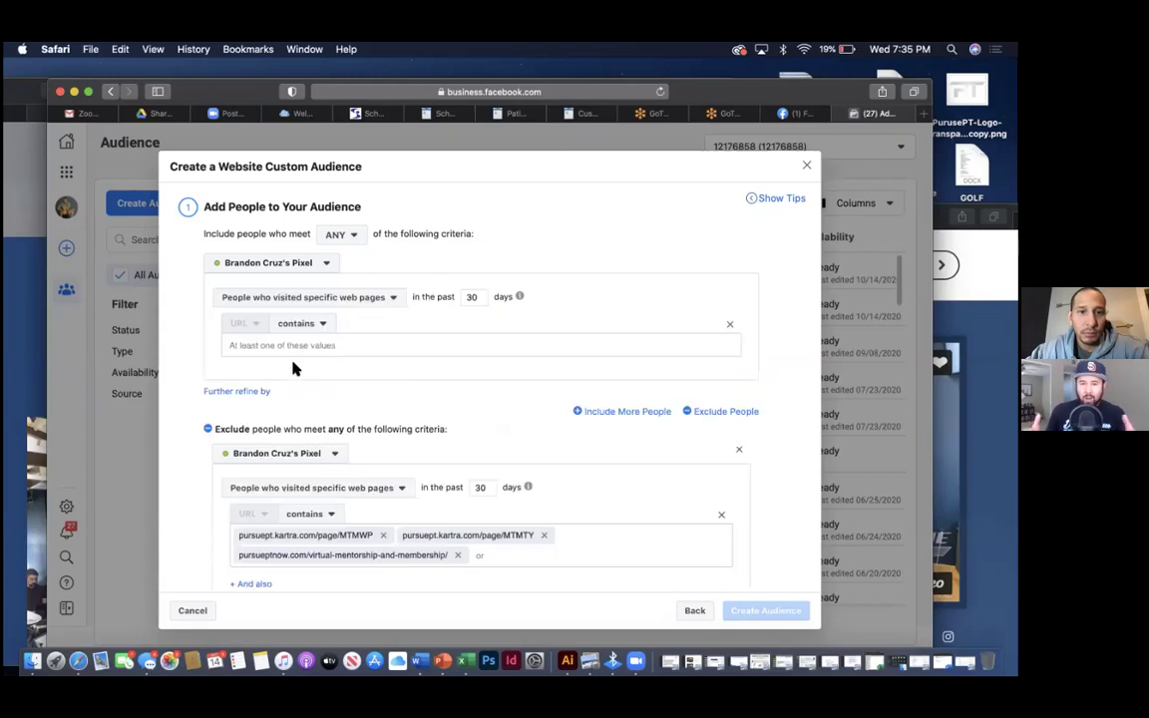
drag(712, 98, 679, 130)
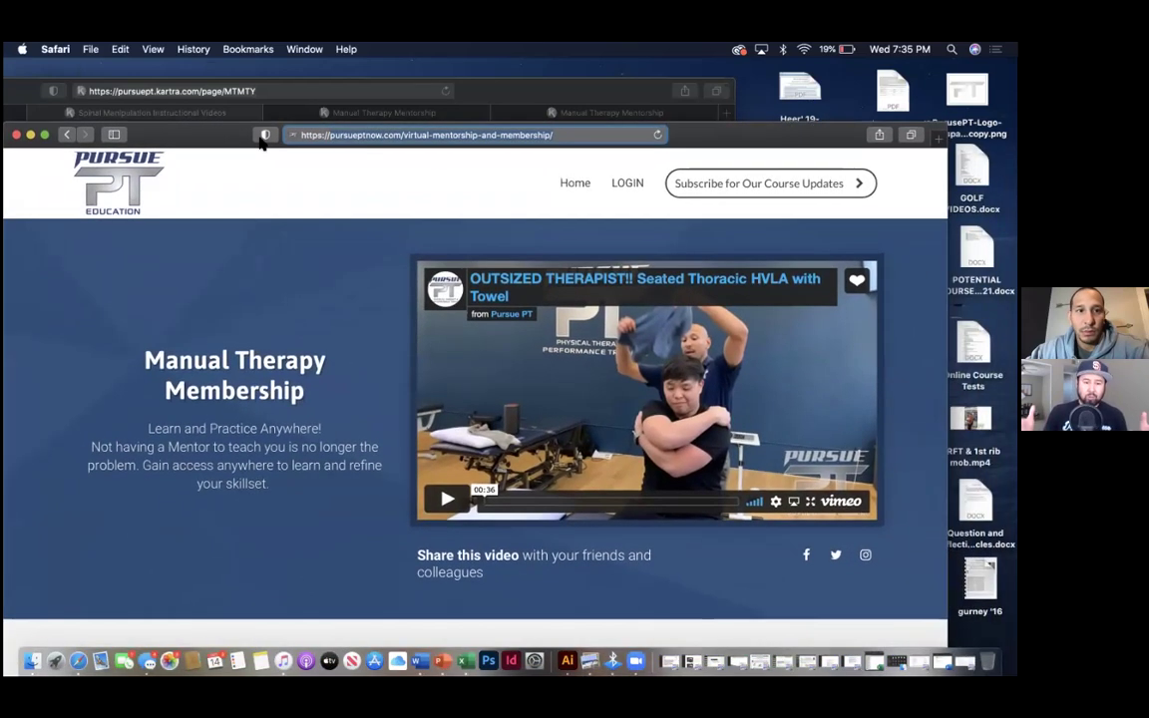
click(30, 134)
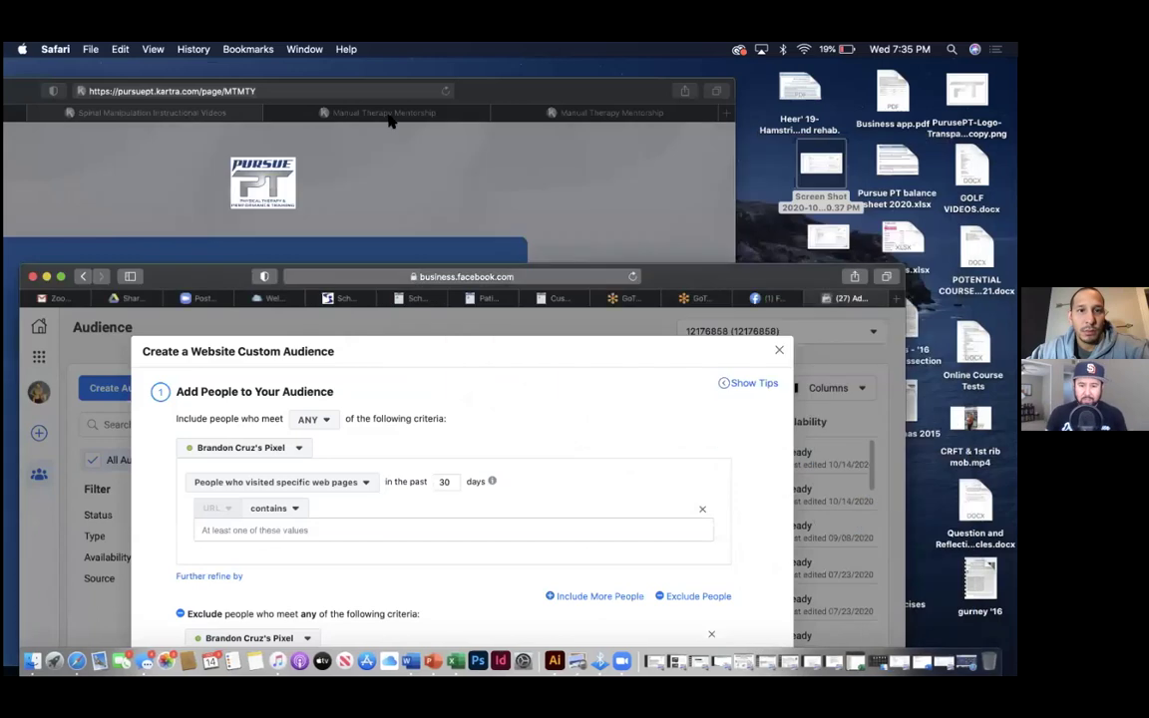
- Go to the Manual Therapy Mentorship landing page in Kartra and copy its address, pursuept.kartra.com/page/WMTMLP
click(390, 116)
drag(46, 115, 171, 174)
click(446, 185)
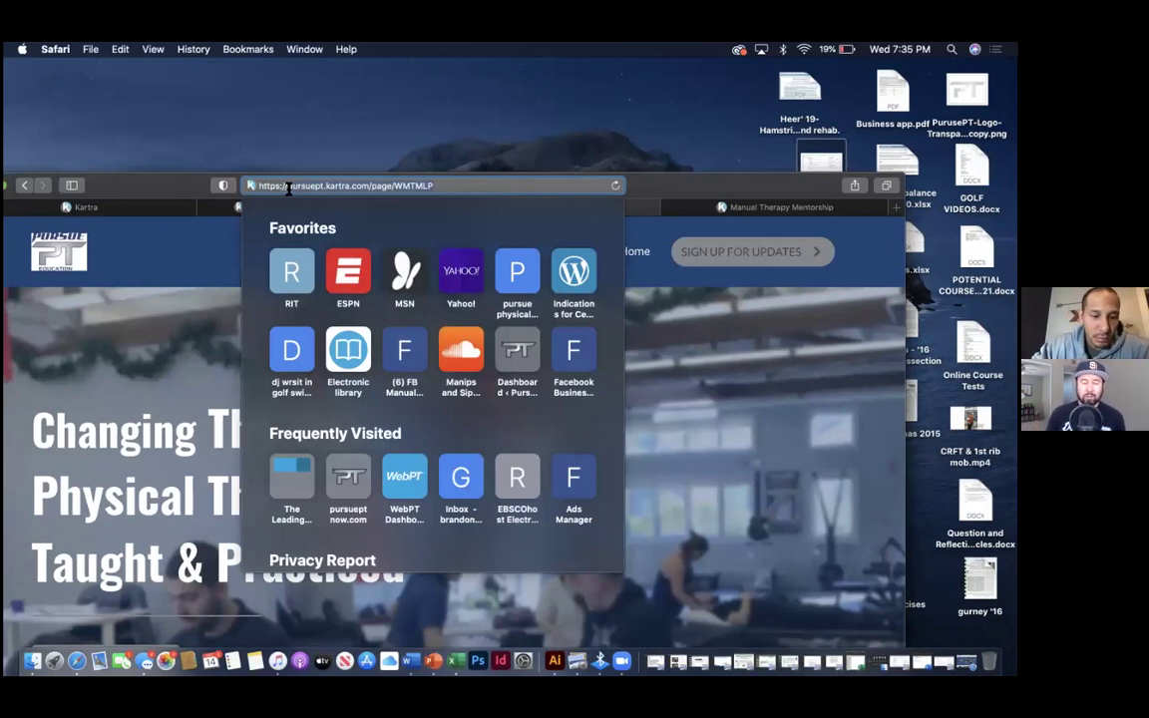
drag(647, 177, 413, 80)
- Return to the Facebook Audience window and include visitors of pursuept.kartra.com/page/WMTMLP
click(770, 346)
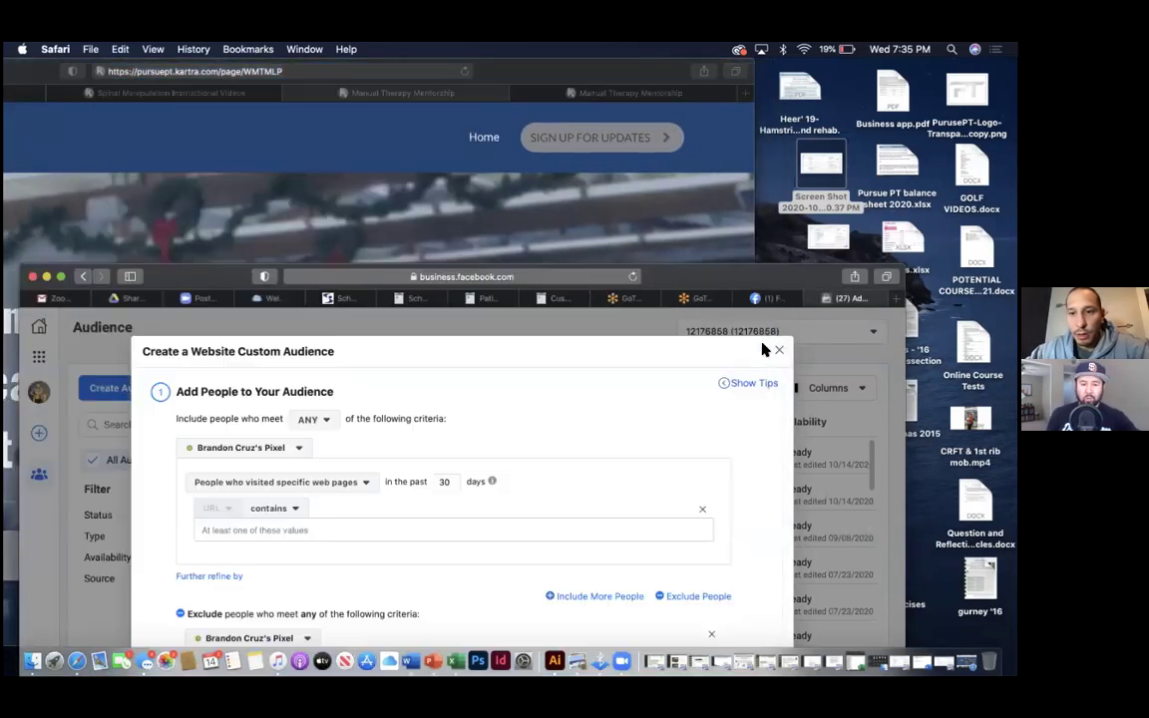
double_click(746, 274)
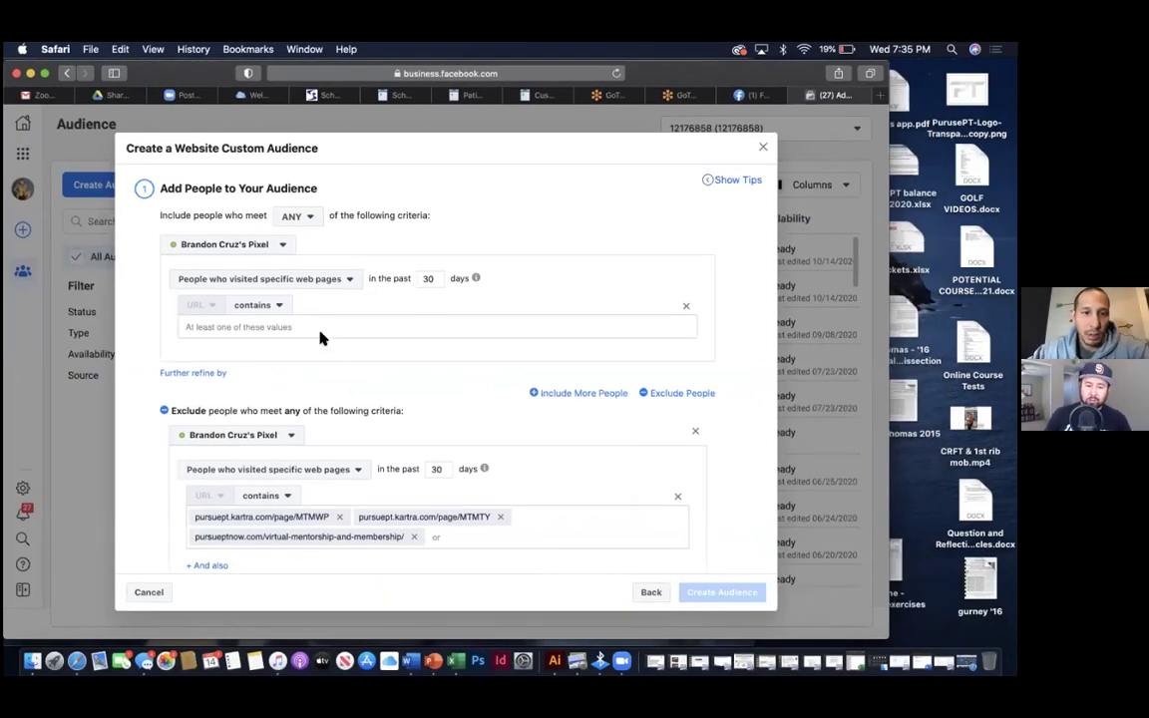
text(pursuept.kartra.com/page/WMTMLP)
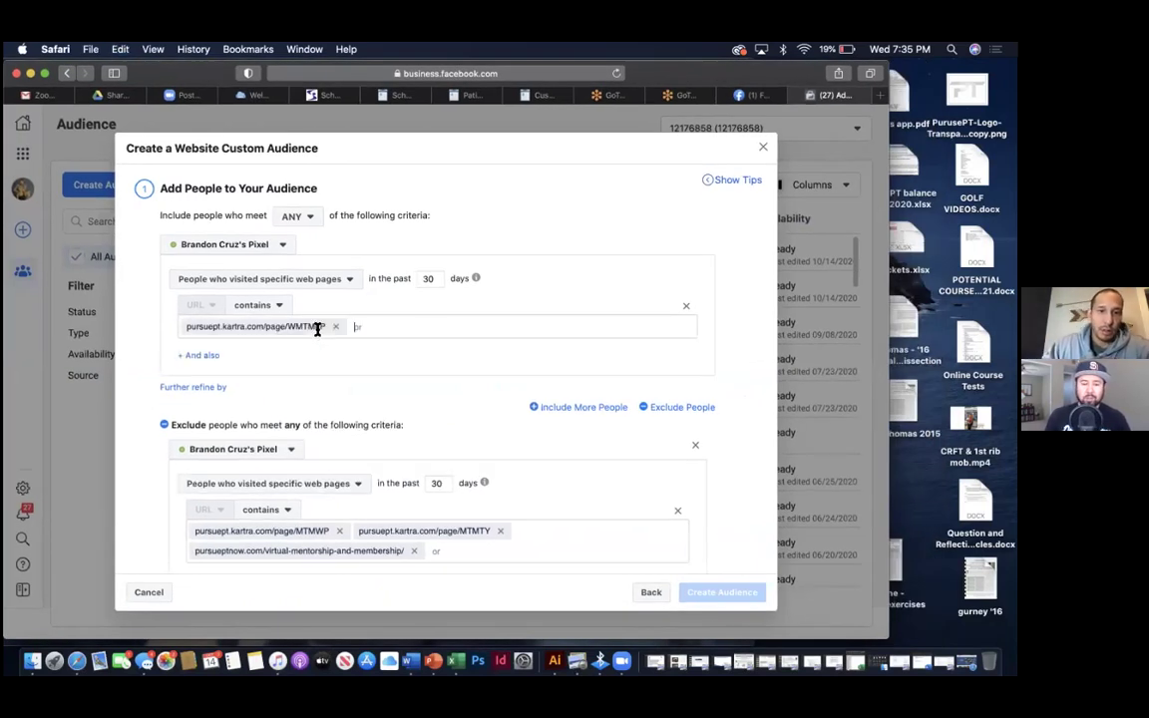
- Set the time period to 180 days for both the included and the excluded page visitors
click(437, 280)
key(BackSpace)
key(BackSpace)
text(180)
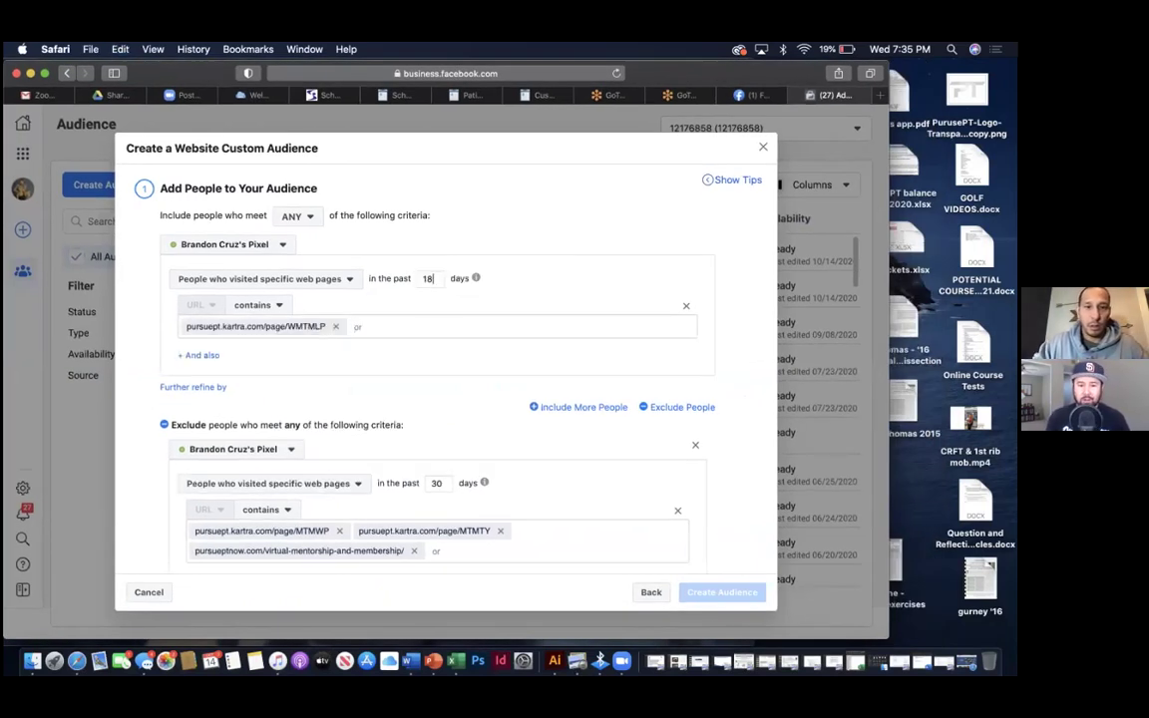
click(439, 483)
key(BackSpace)
key(BackSpace)
text(180)
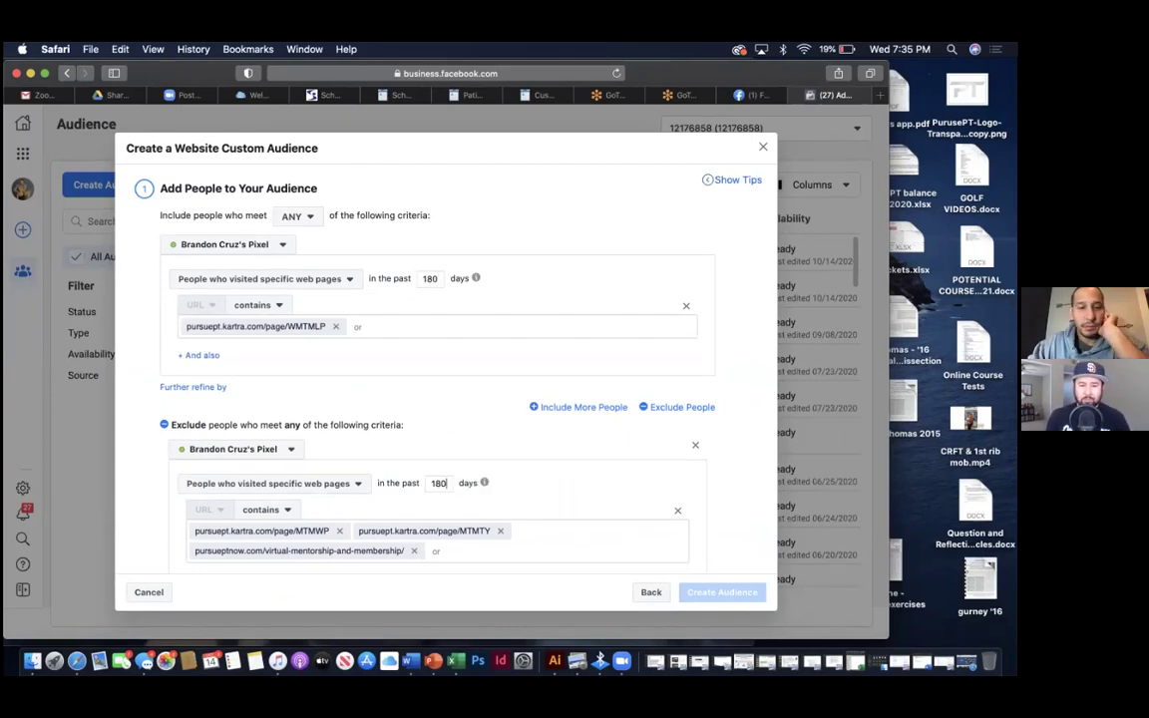
click(671, 302)
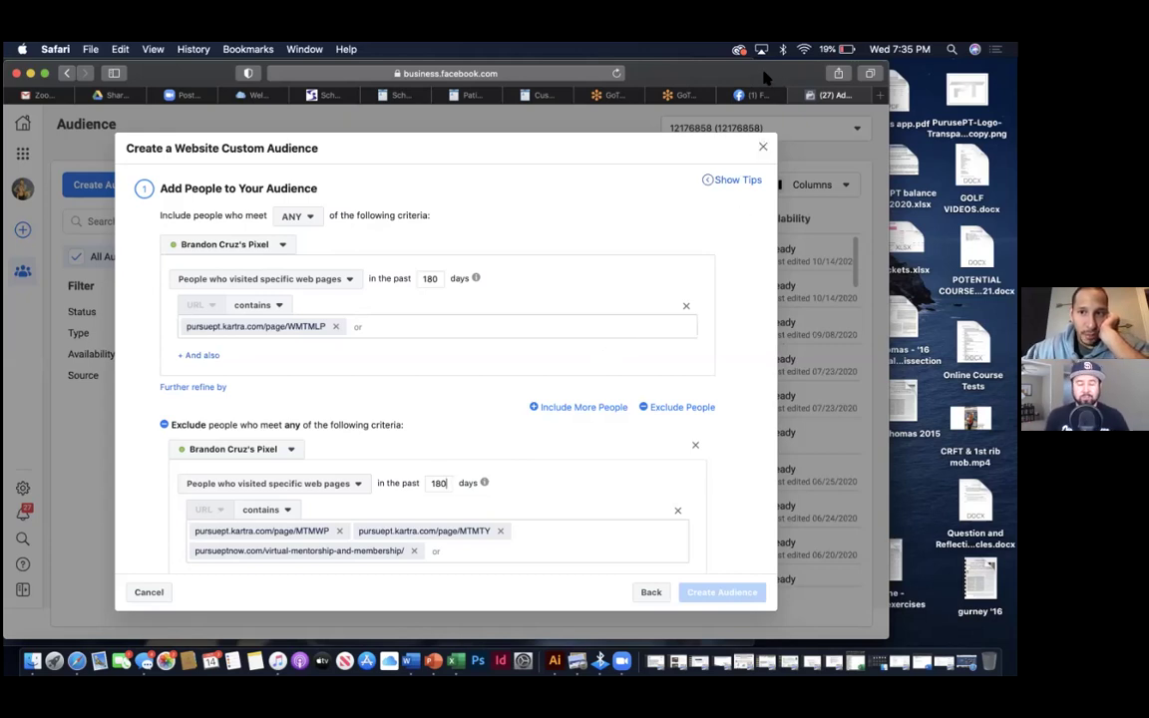
- Bring the mentorship landing page window forward to view it, and minimise it to return to the audience form
drag(767, 73, 818, 96)
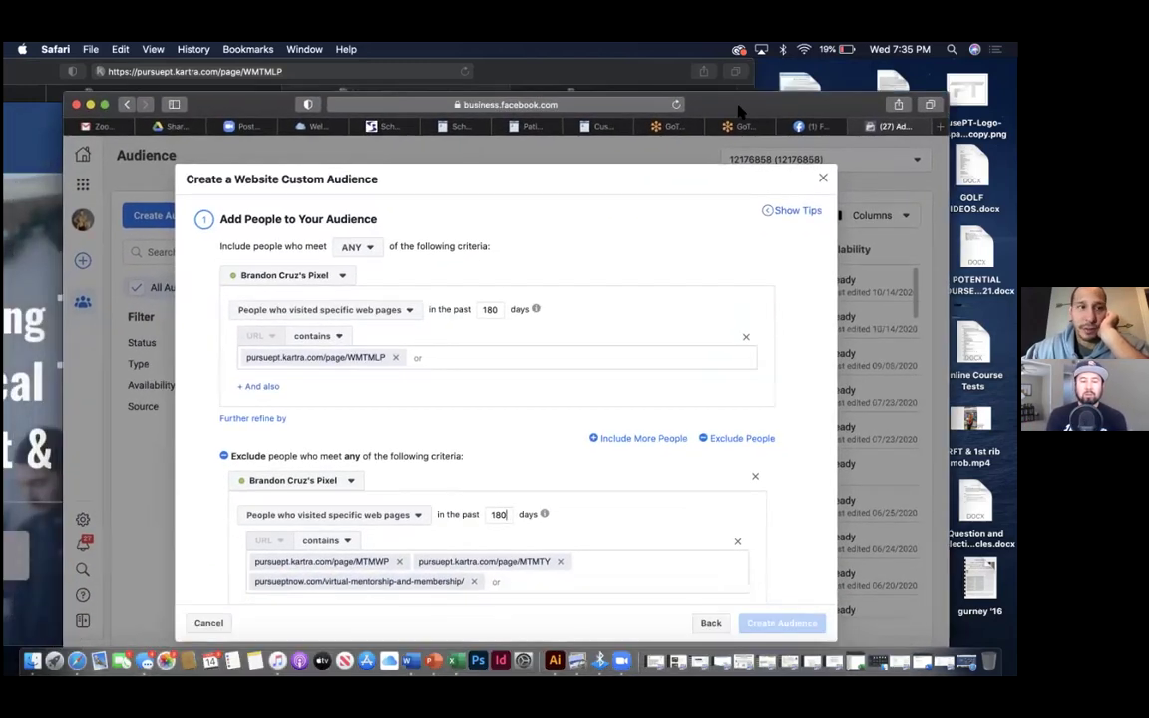
click(283, 72)
drag(283, 72, 335, 72)
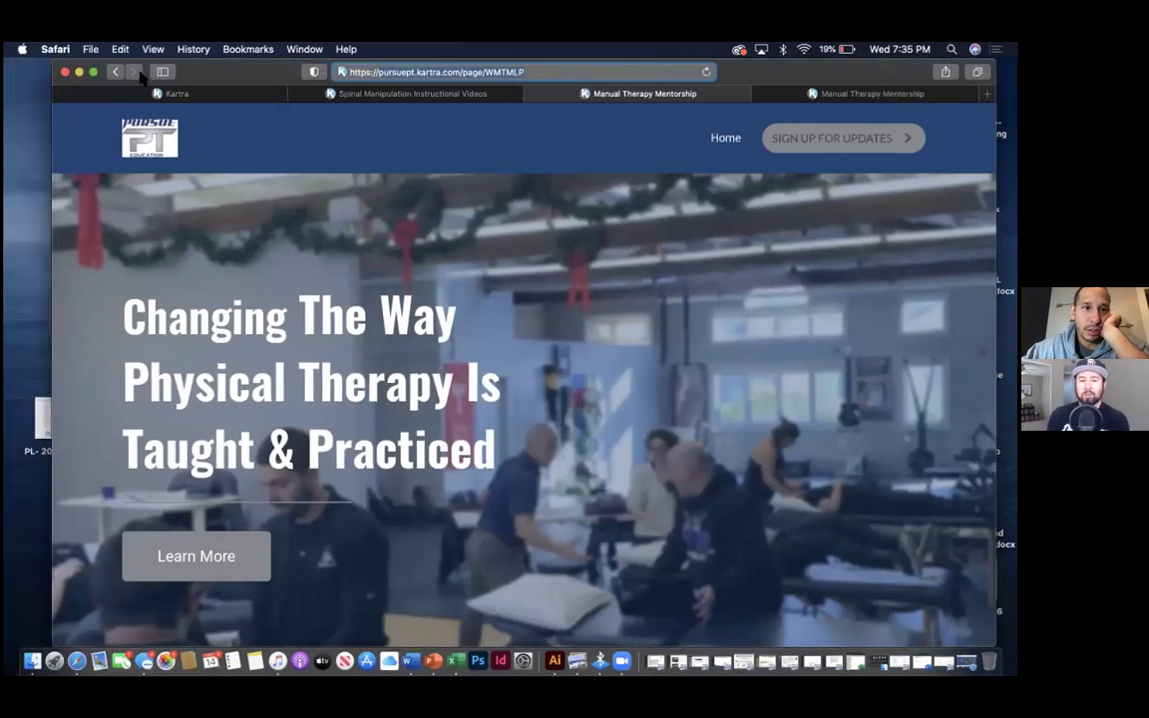
click(80, 72)
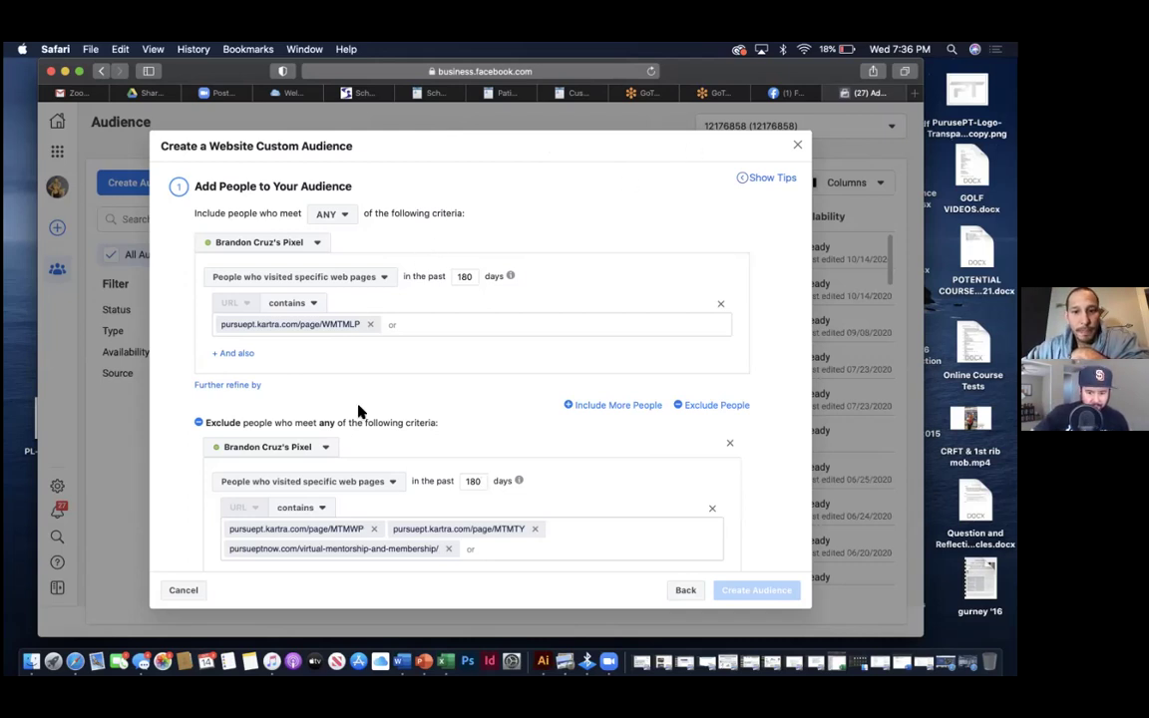
- Name the audience "MTM Website Visitors Only"
scroll(359, 410, down, 3)
click(283, 546)
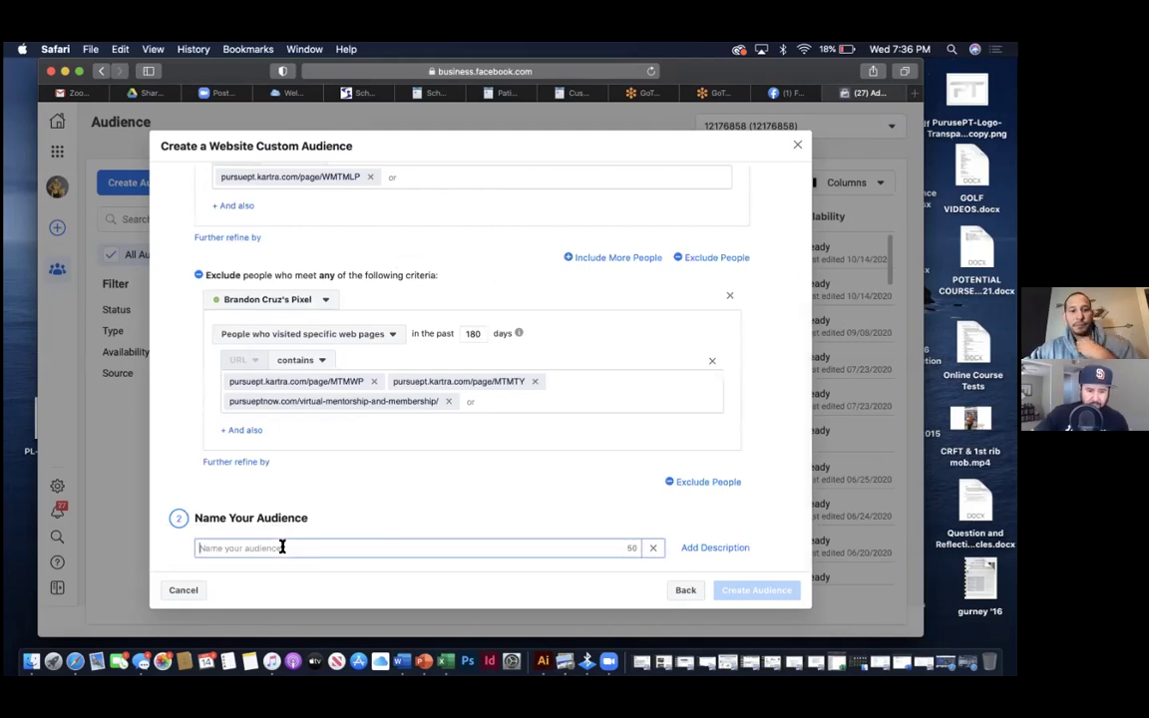
text(MTM)
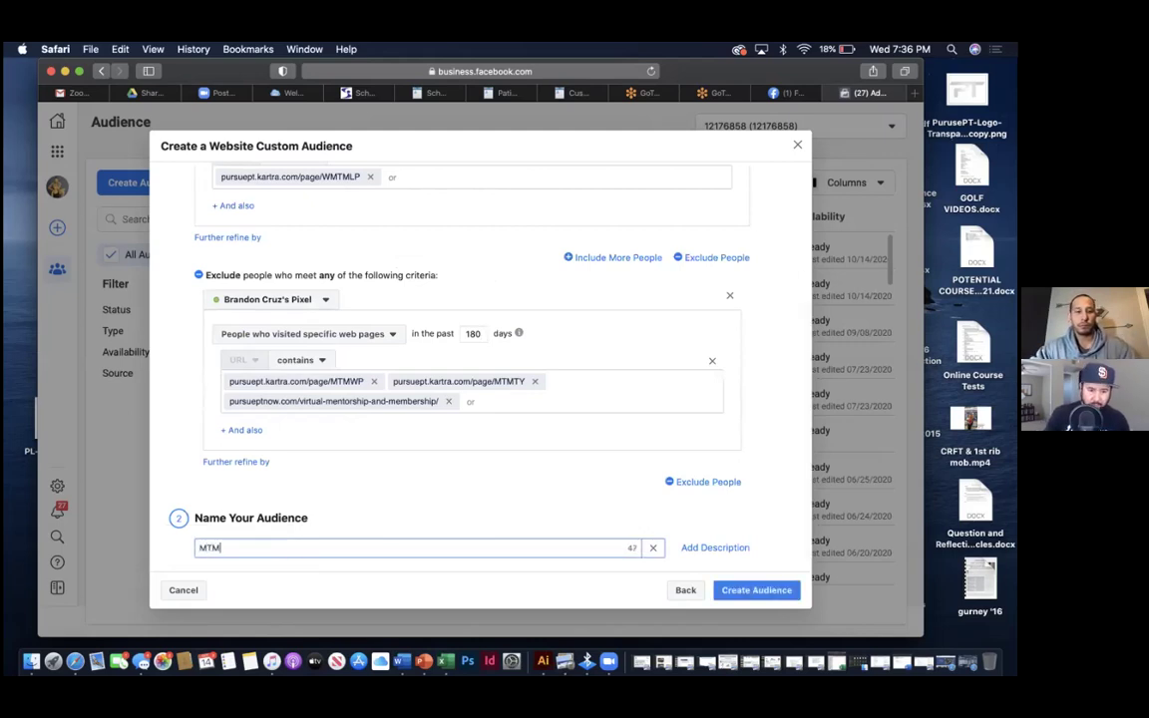
text( Website )
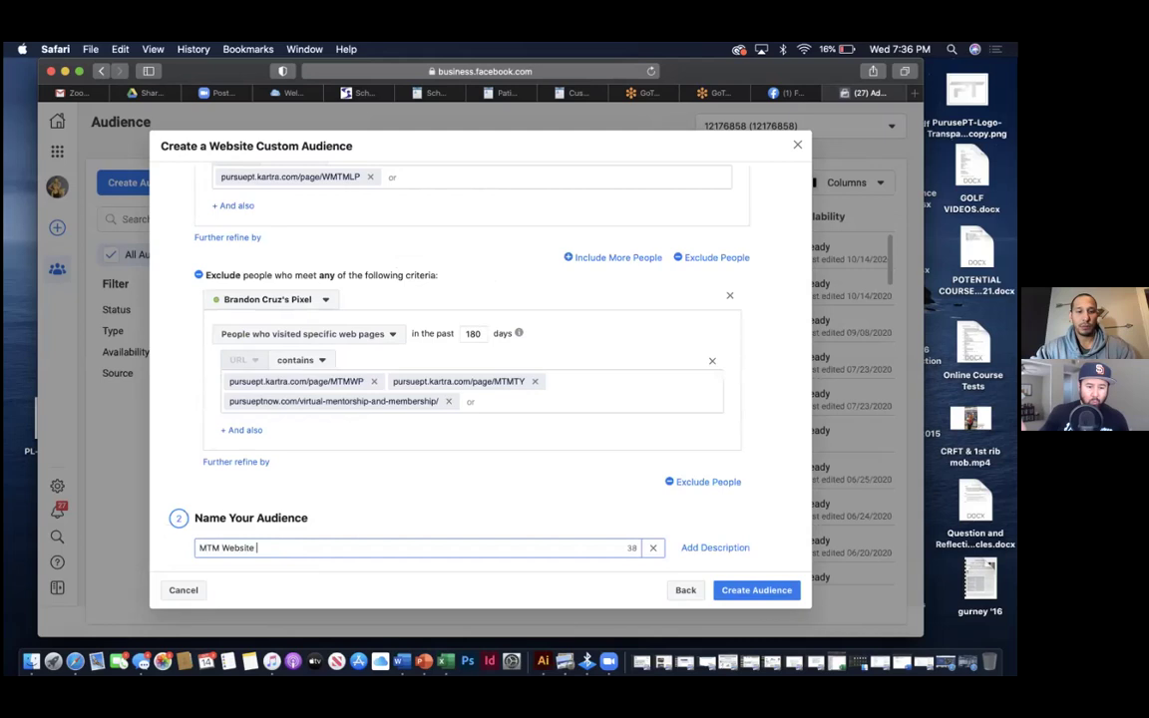
text(visto)
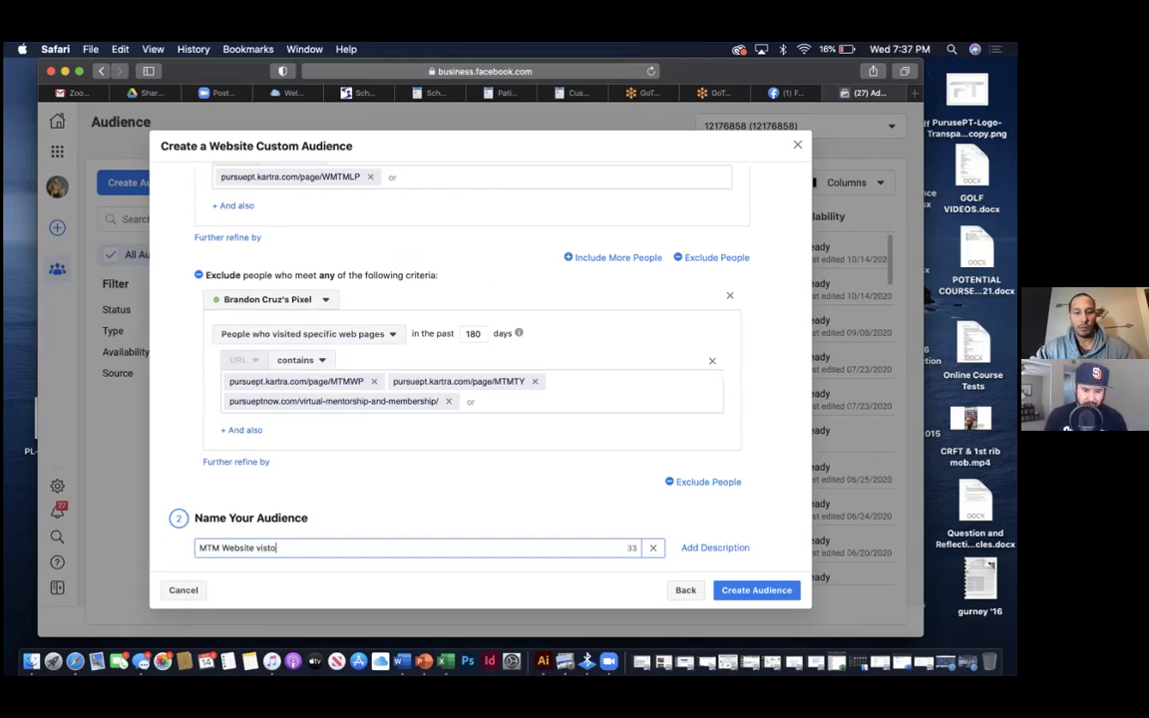
text(rs only)
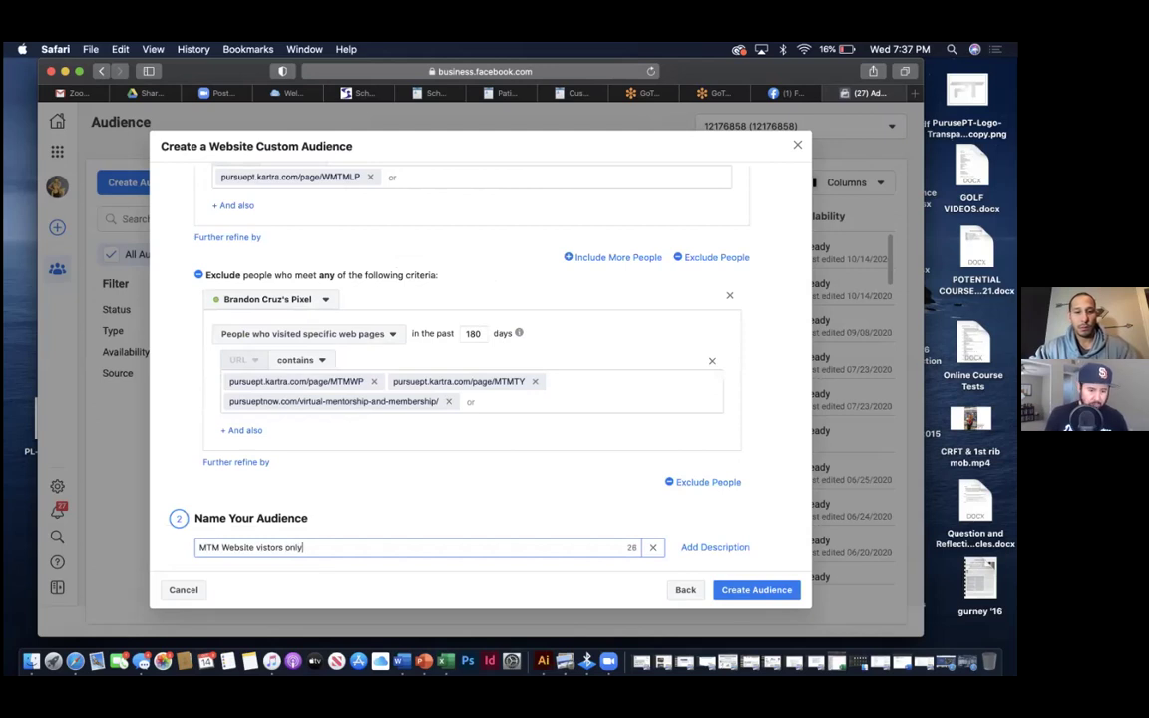
click(288, 547)
text(O)
key(Delete)
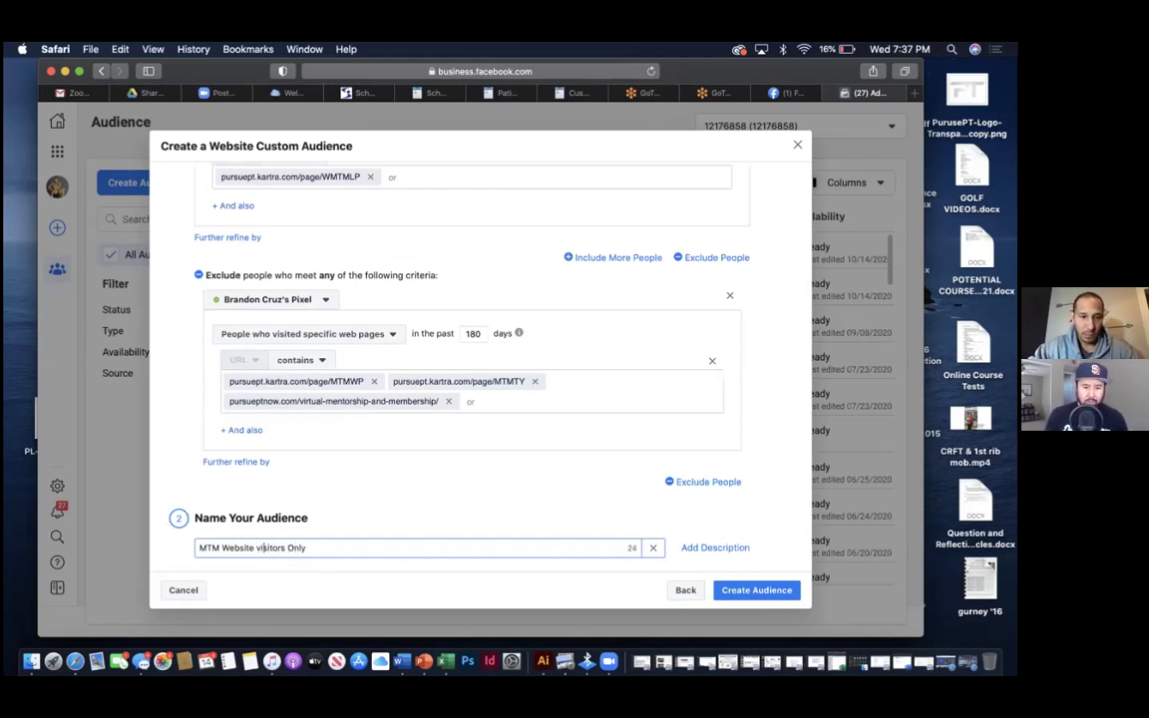
click(256, 547)
key(BackSpace)
text(V)
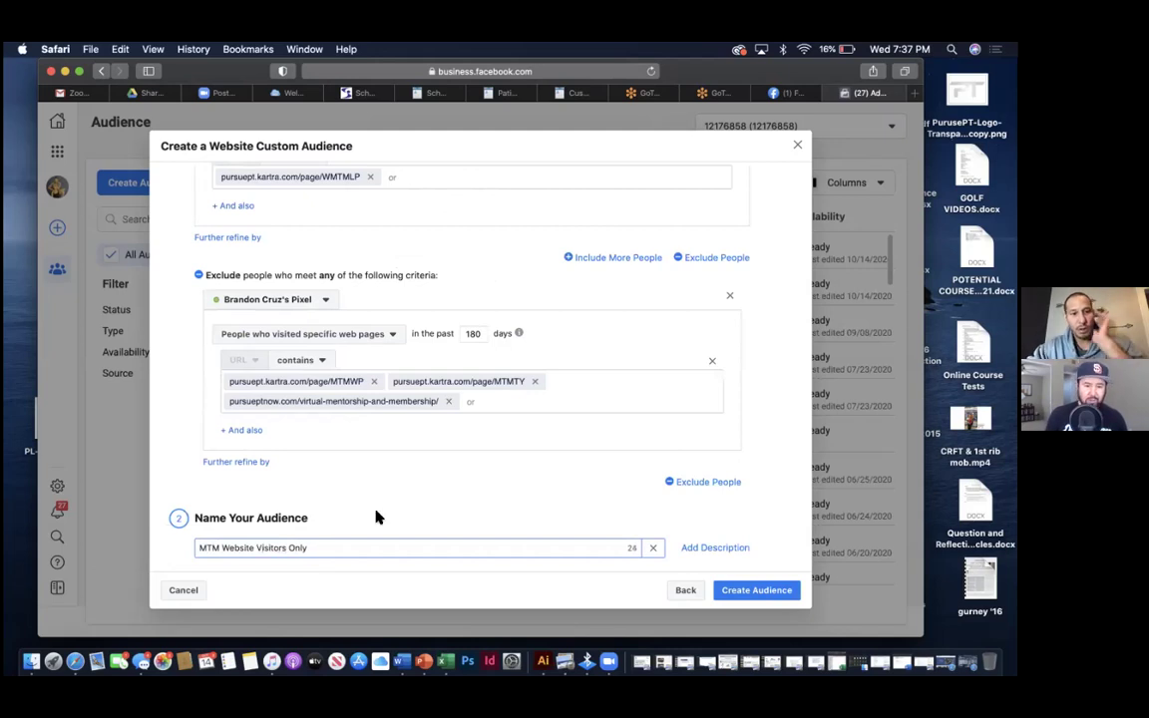
- Review the audience criteria and create the website custom audience
scroll(458, 467, up, 1)
scroll(457, 466, down, 1)
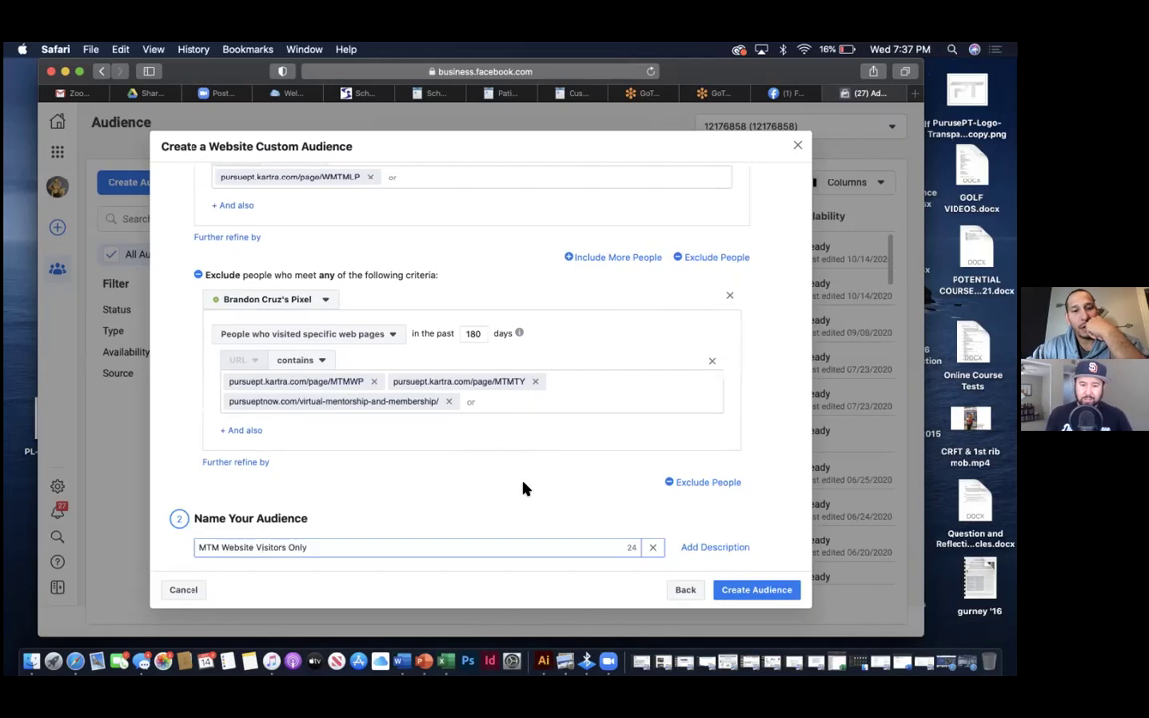
click(758, 592)
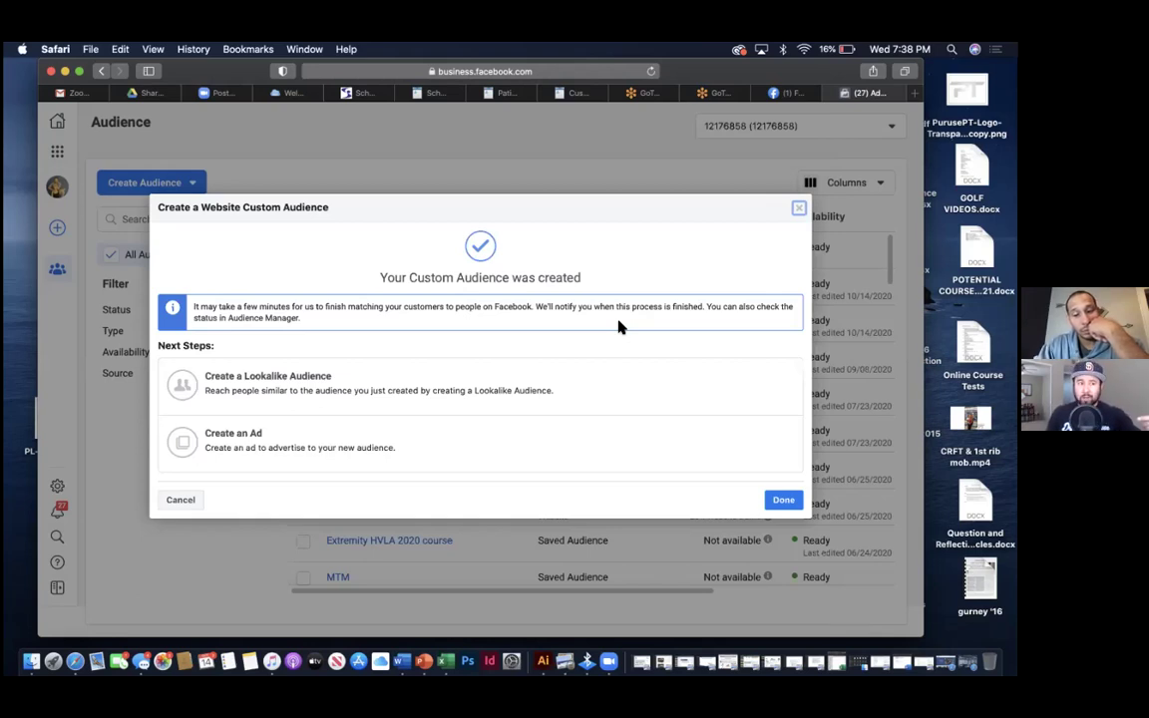
- Switch to the Word notes and add "Retarget is with traffic, and clone, the exsisting sales page." below the lookalike note
click(401, 661)
click(486, 418)
key(BackSpace)
key(Return)
key(Return)
key(Return)
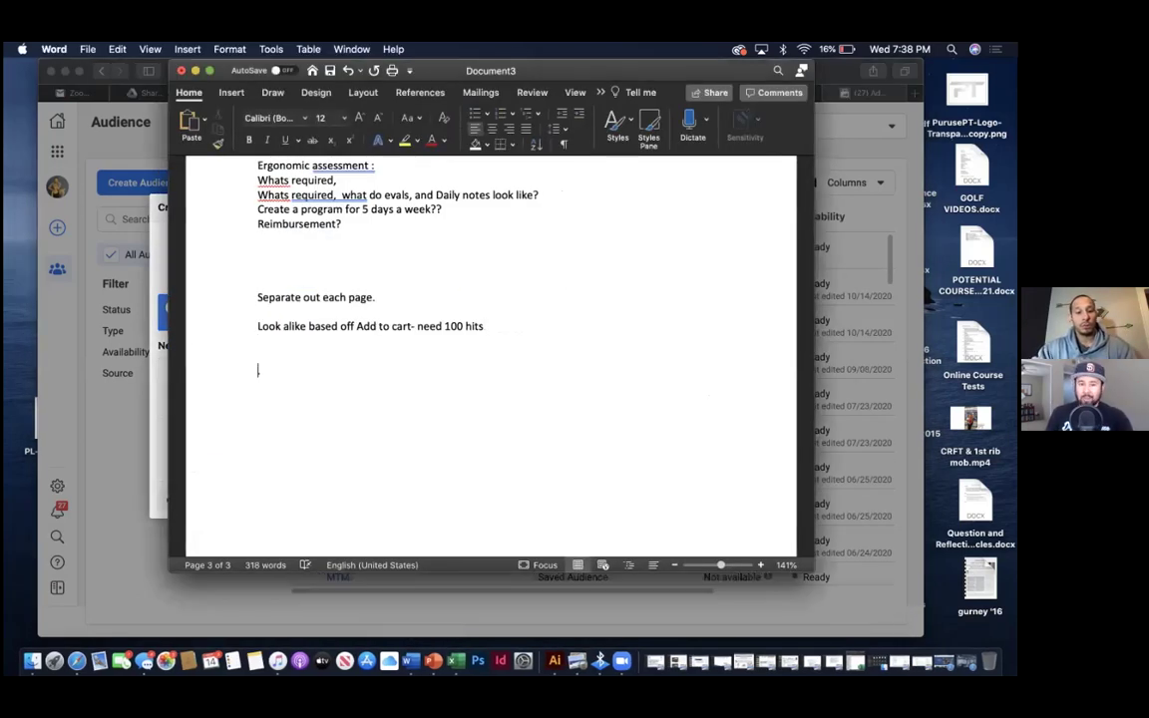
text(retarget )
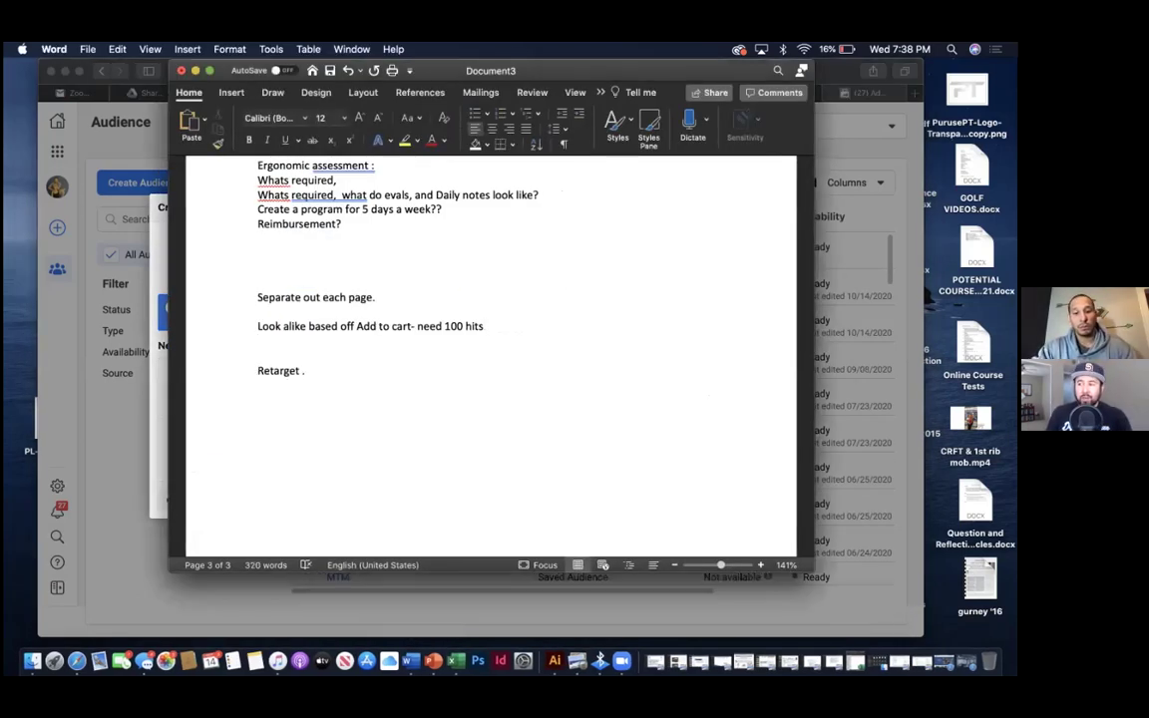
text(is)
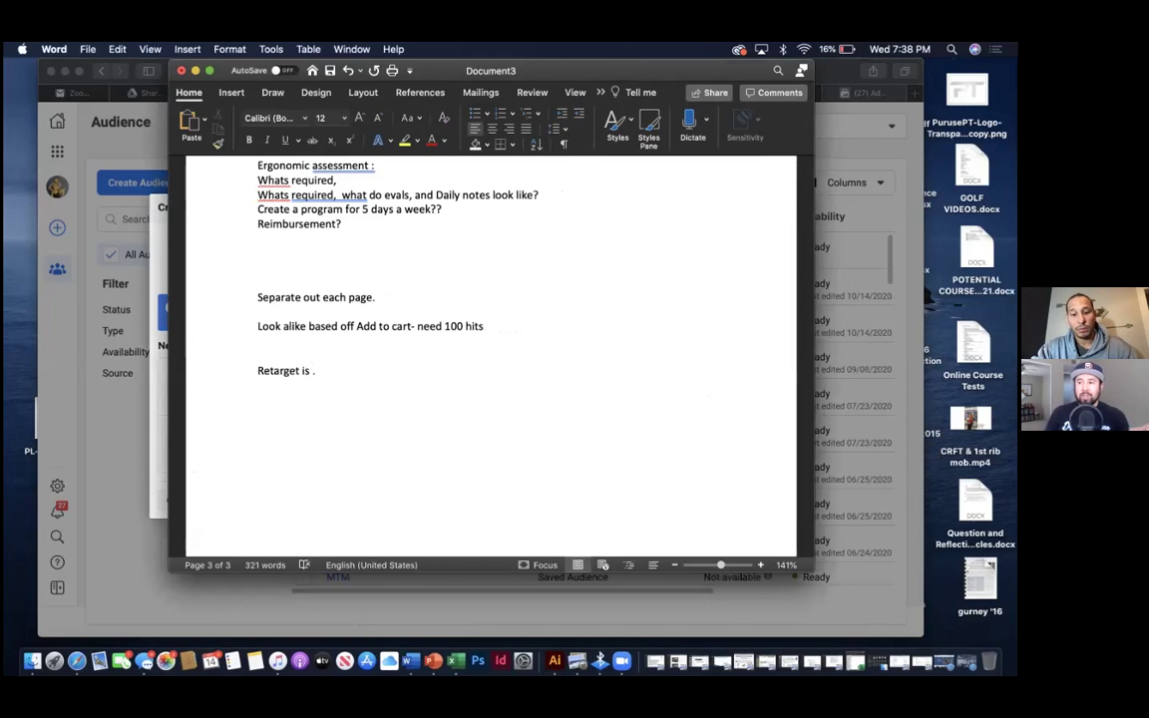
text(with tr)
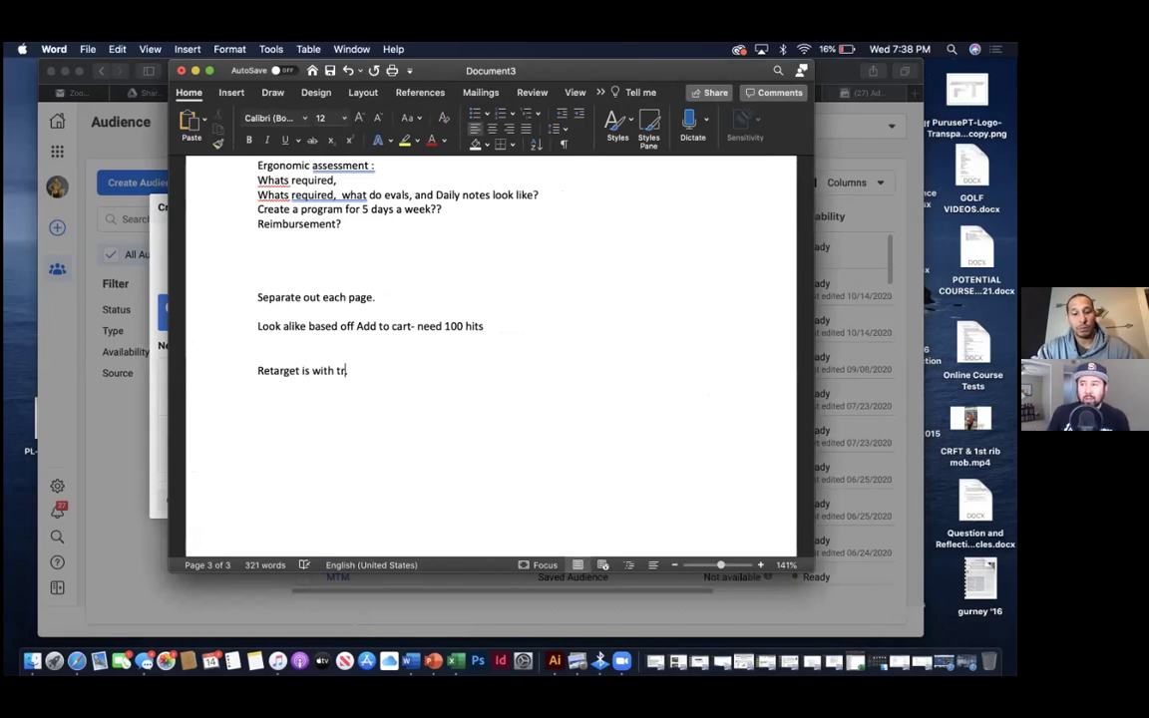
text(affic, and cl)
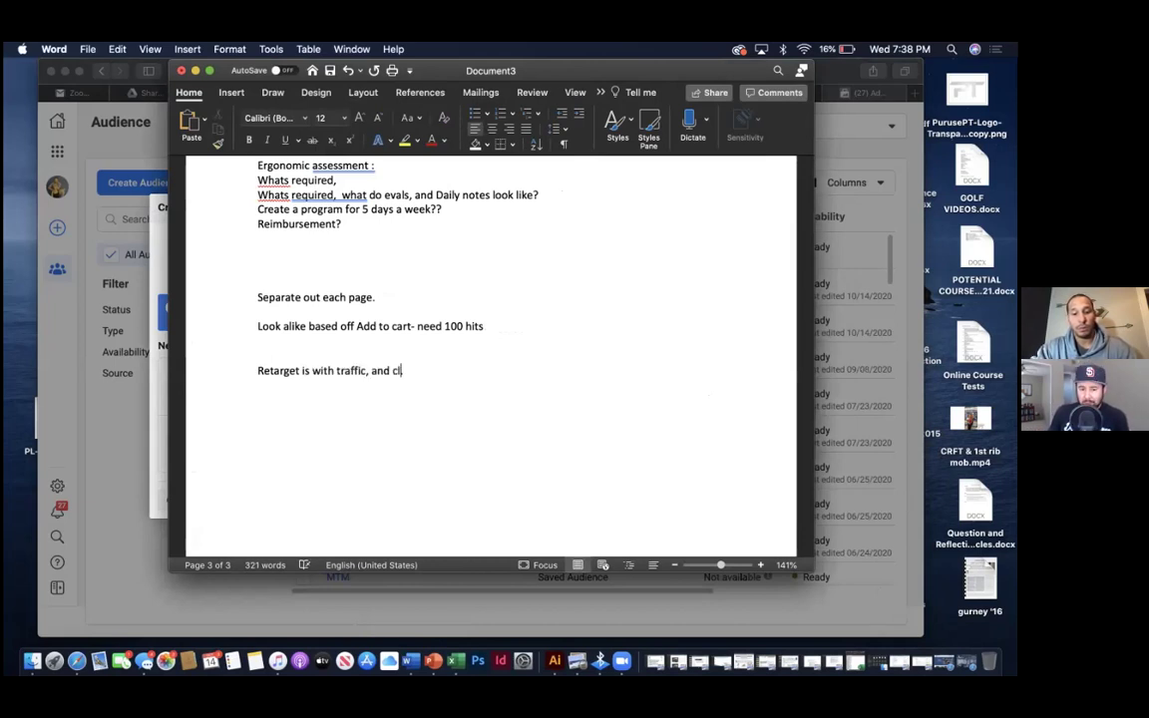
text(one, the ex)
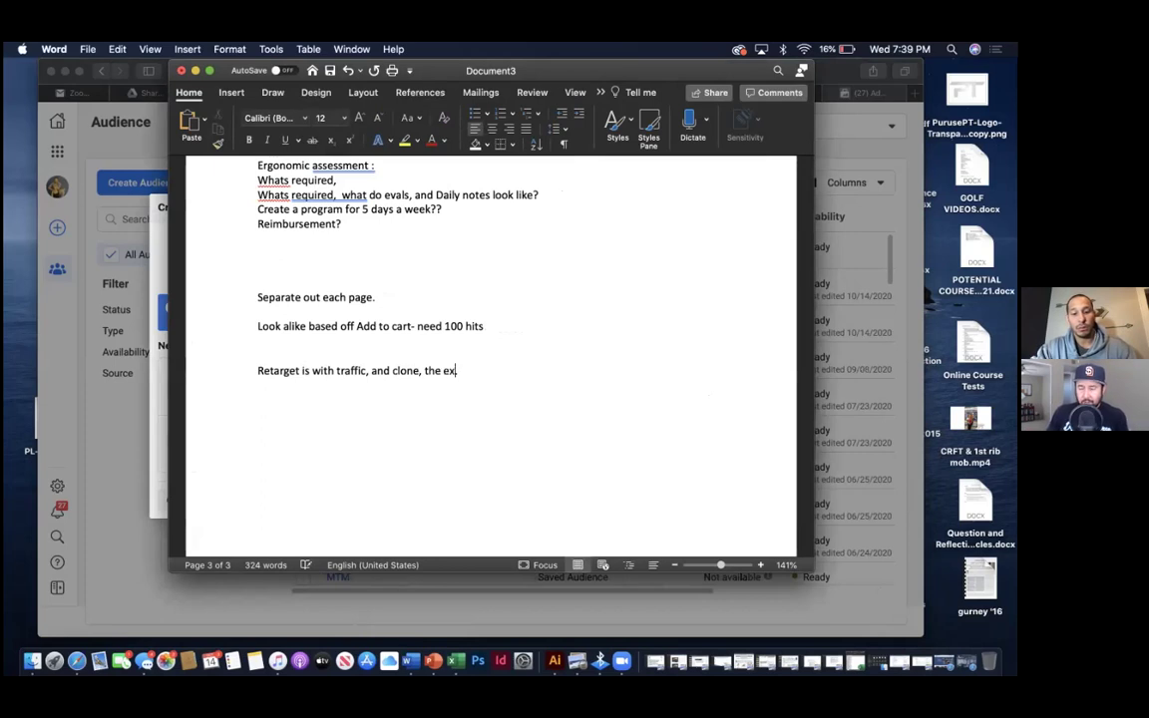
text(sisting sal)
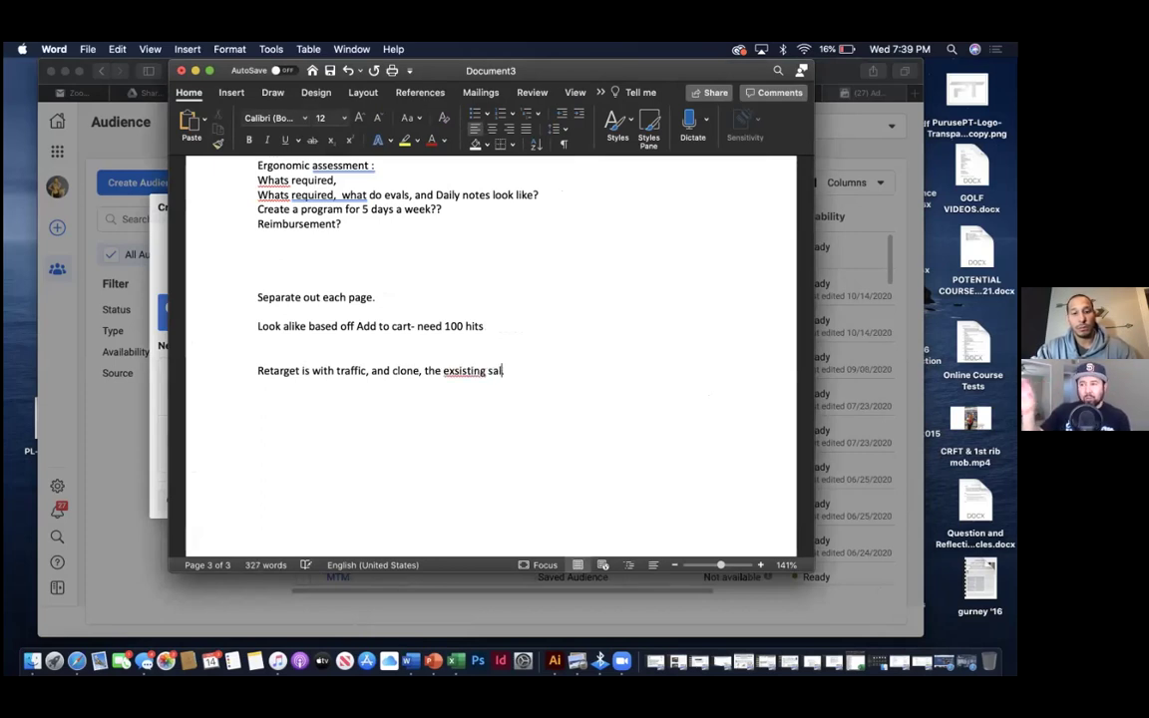
text(es page.)
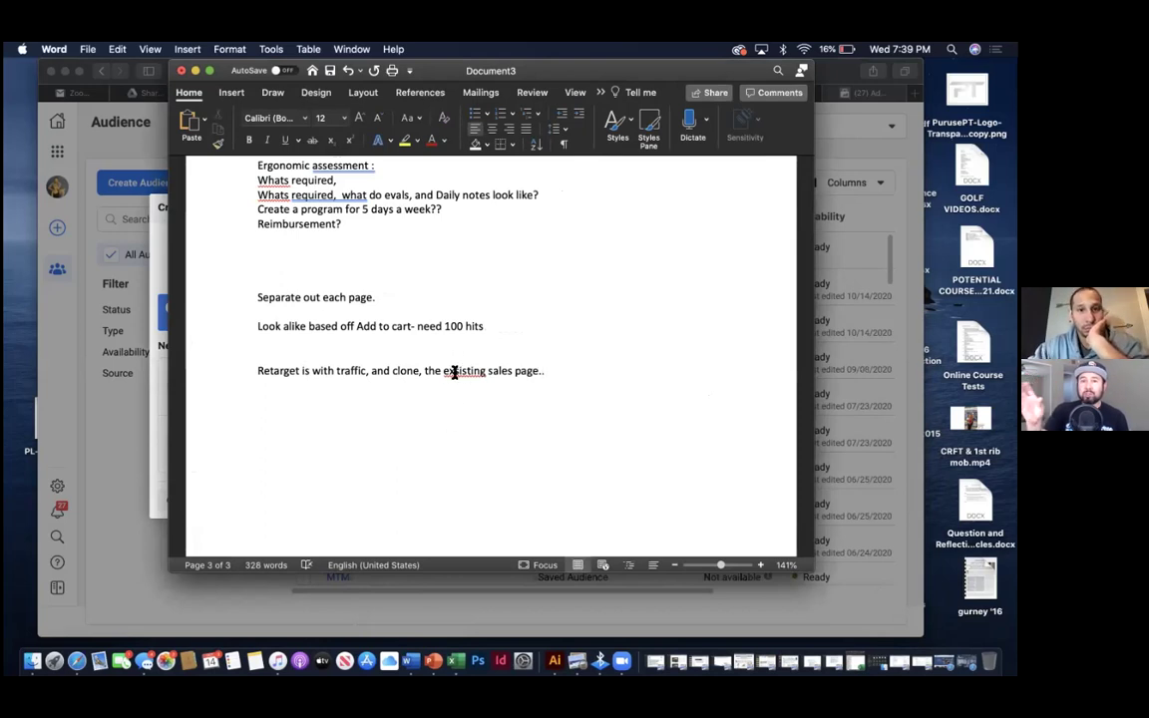
- Try to fix the doubled full stop and the spelling of "exsisting" in the retargeting note
text(.)
key(BackSpace)
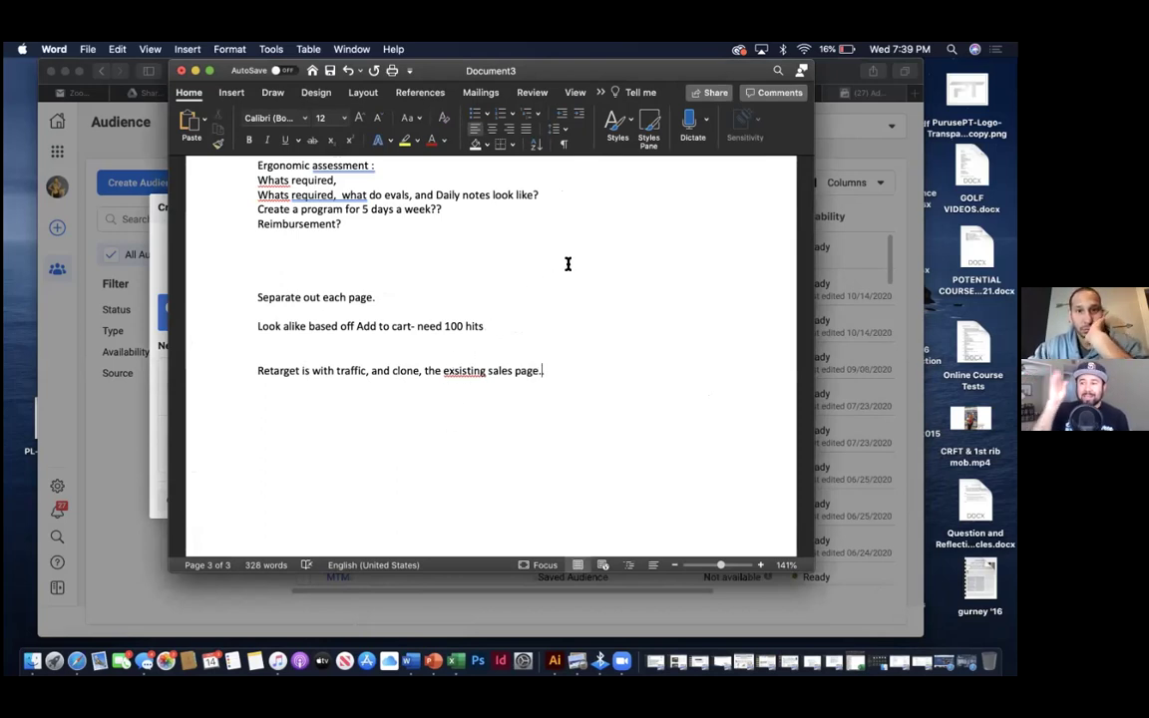
text(.)
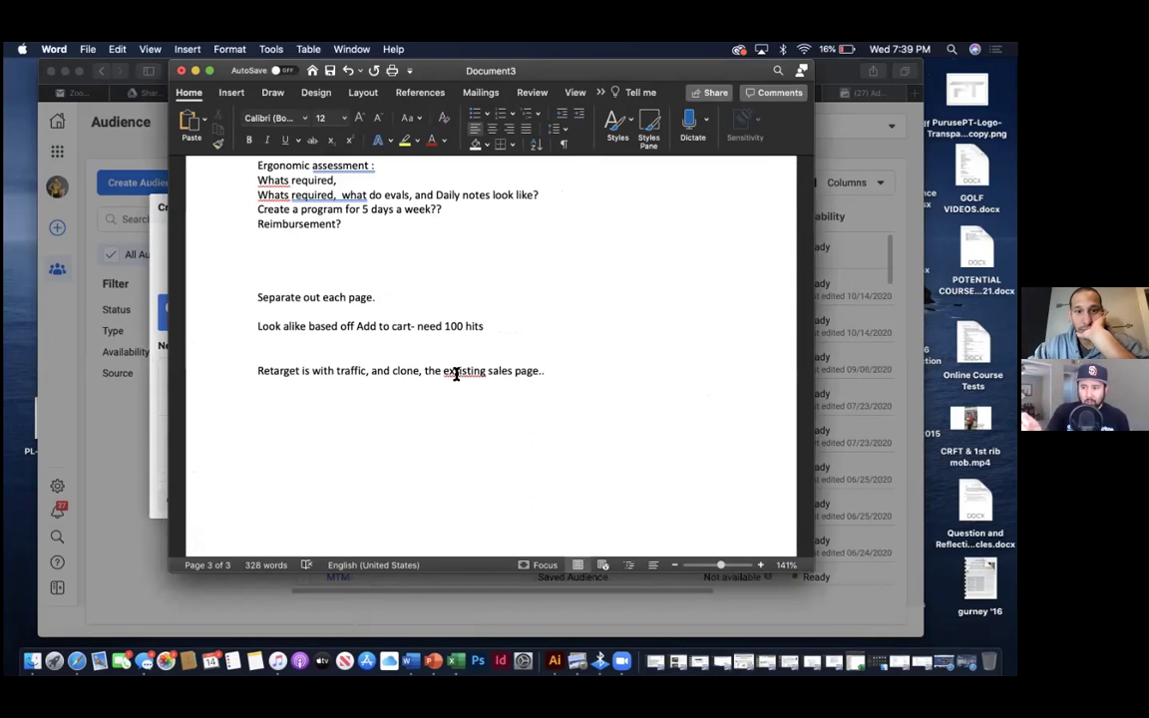
click(456, 373)
key(BackSpace)
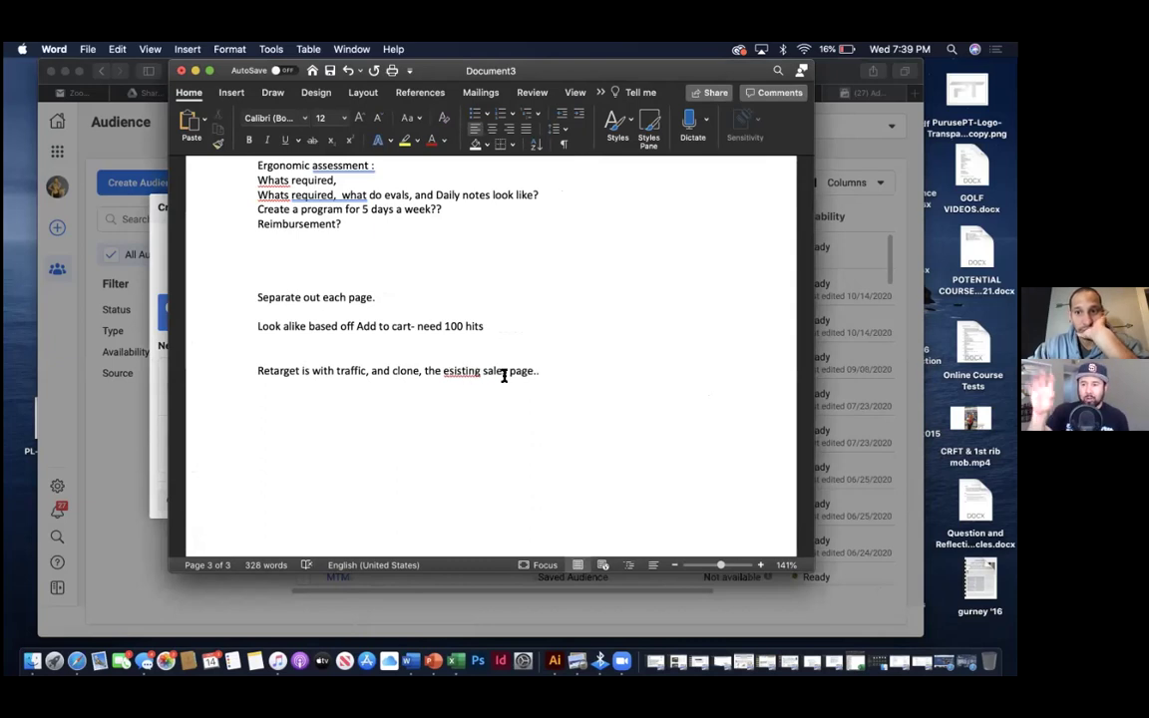
text(x)
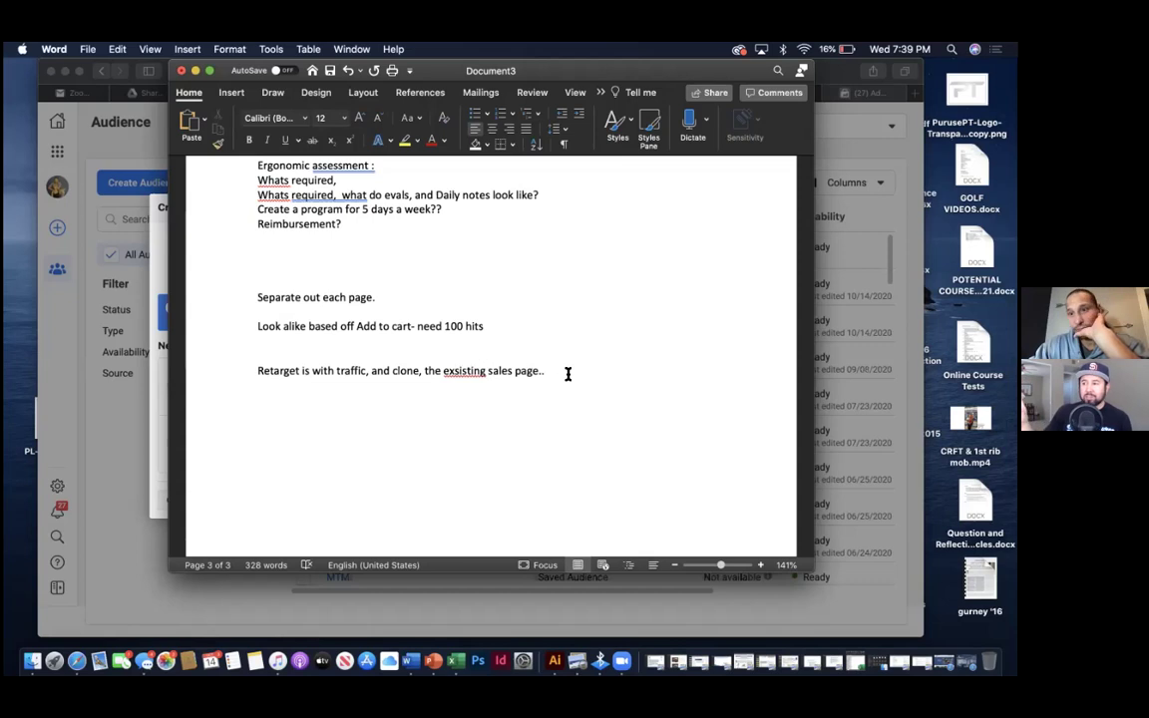
- Replace the full stops ending the retargeting note with "----- now theres a countdown clock."
key(BackSpace)
key(BackSpace)
text(----- now hteres)
key(BackSpace)
key(BackSpace)
key(BackSpace)
key(BackSpace)
key(BackSpace)
key(BackSpace)
key(BackSpace)
text(theres a countdown clock)
key(BackSpace)
text(.)
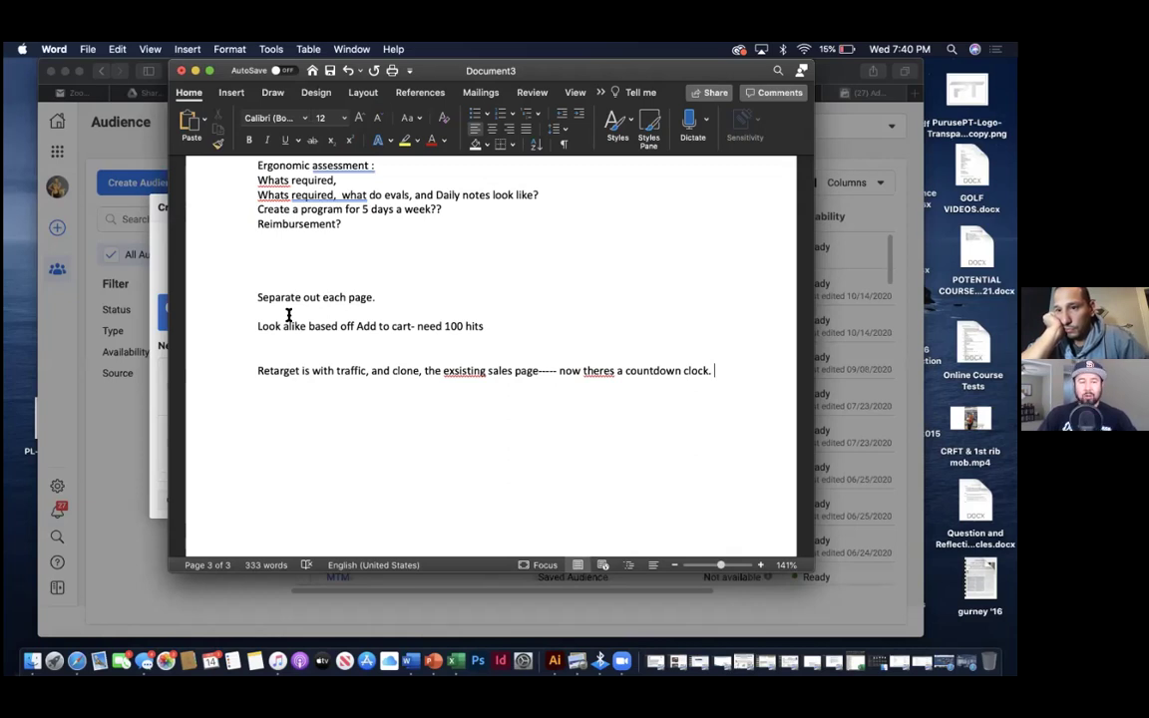
- Add the note "Set up amount of time they seeing it-" below the retargeting line, separated by a blank line
key(Return)
key(Return)
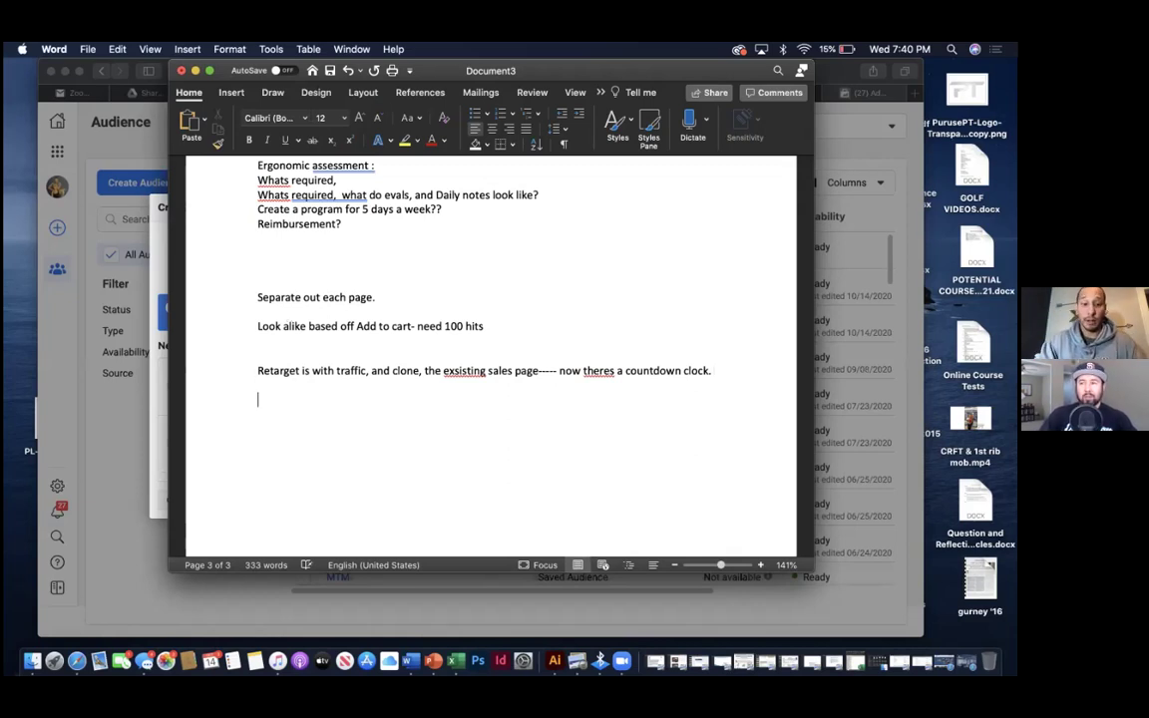
text(Set up)
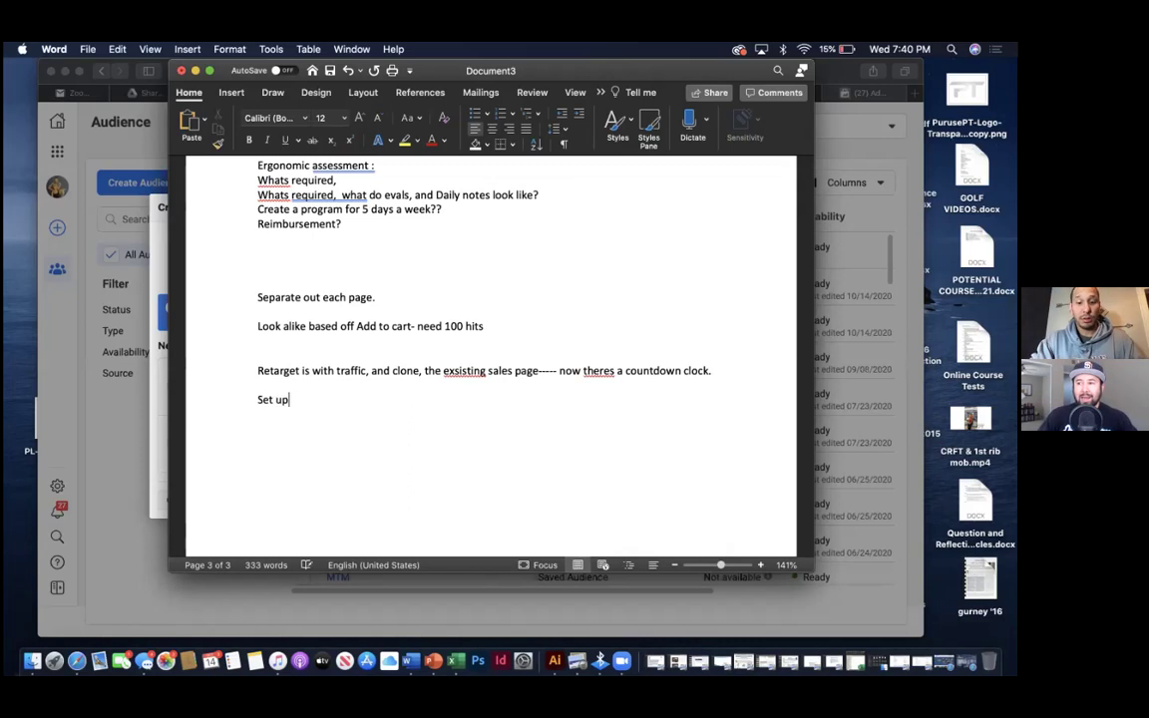
text( amount of time)
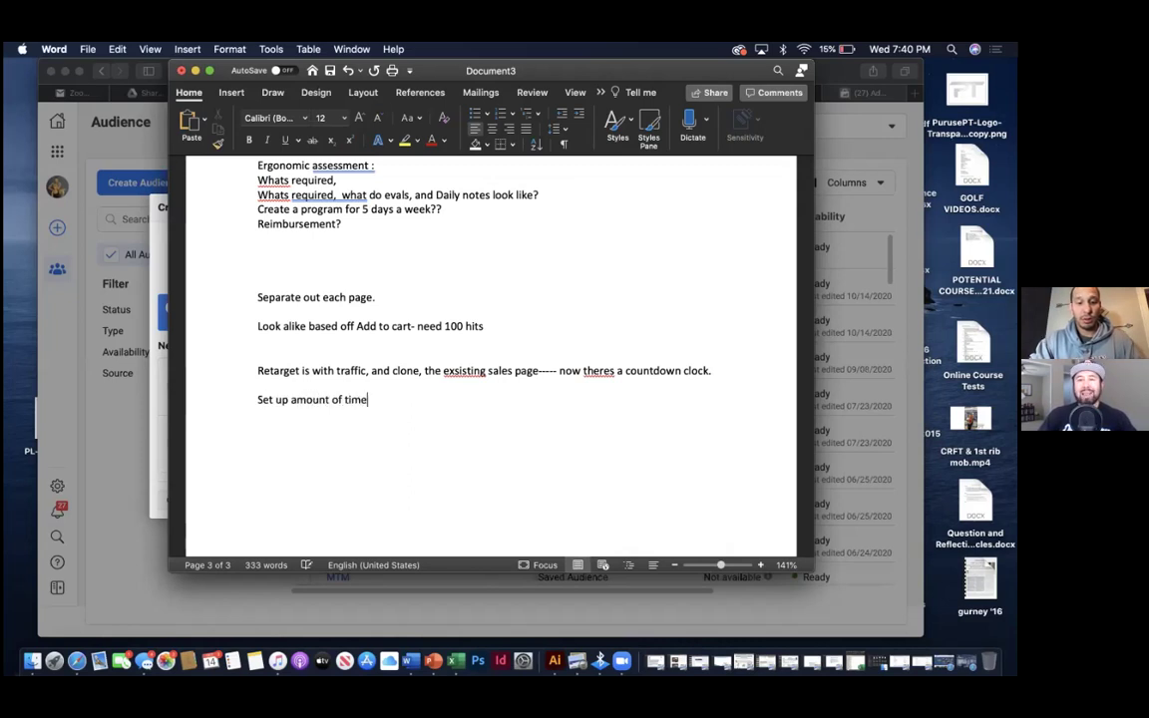
text( they seeing it-)
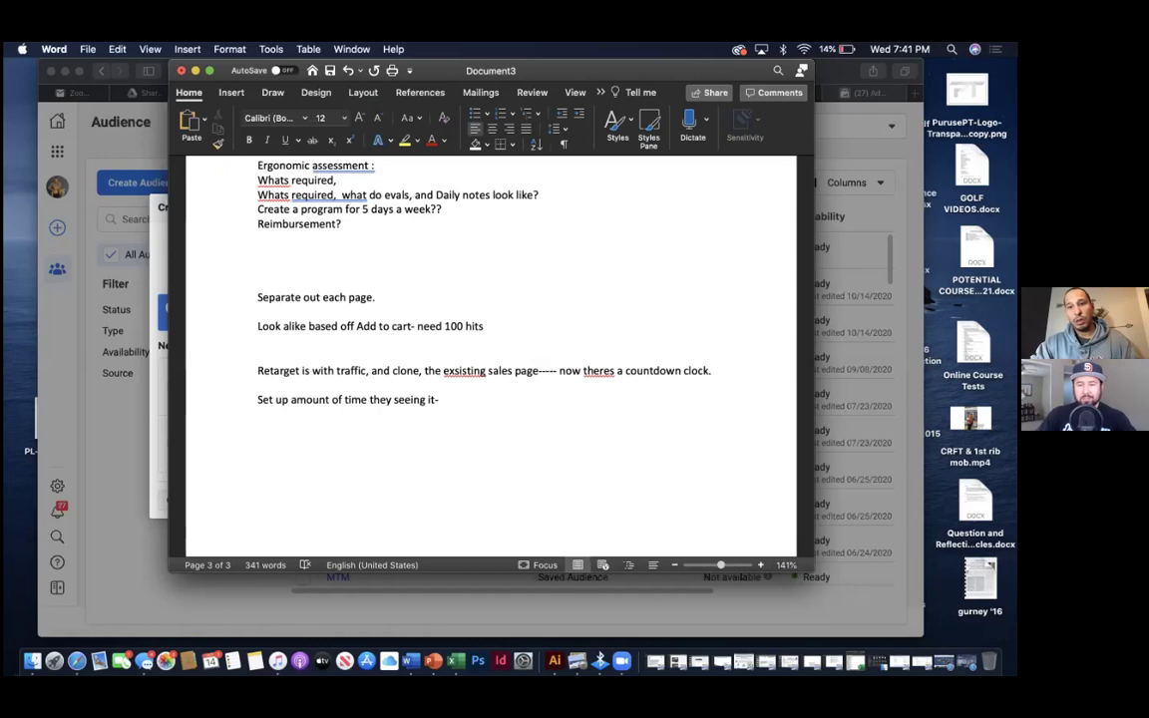
- Add the note "Ad set- setting in there, where theres an amount of times people can see it." after another blank line
key(Return)
key(Return)
text(Ad set- setting in there, where theres and)
key(BackSpace)
text(amou)
text(nt )
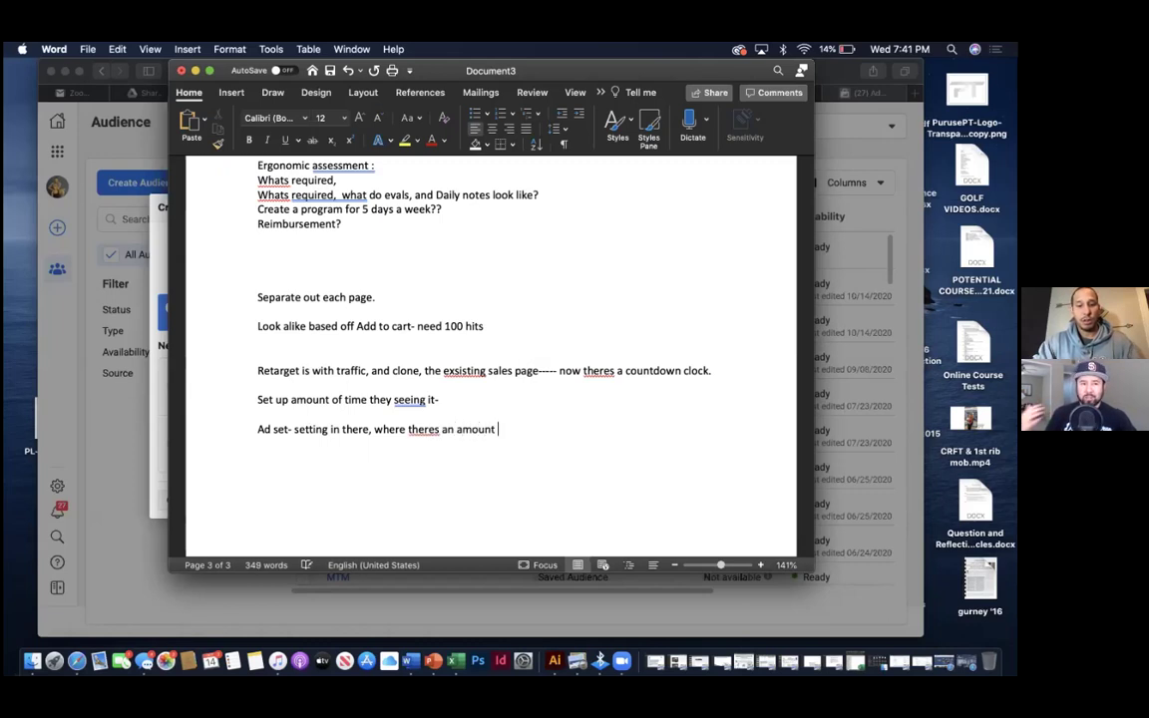
text(of times p)
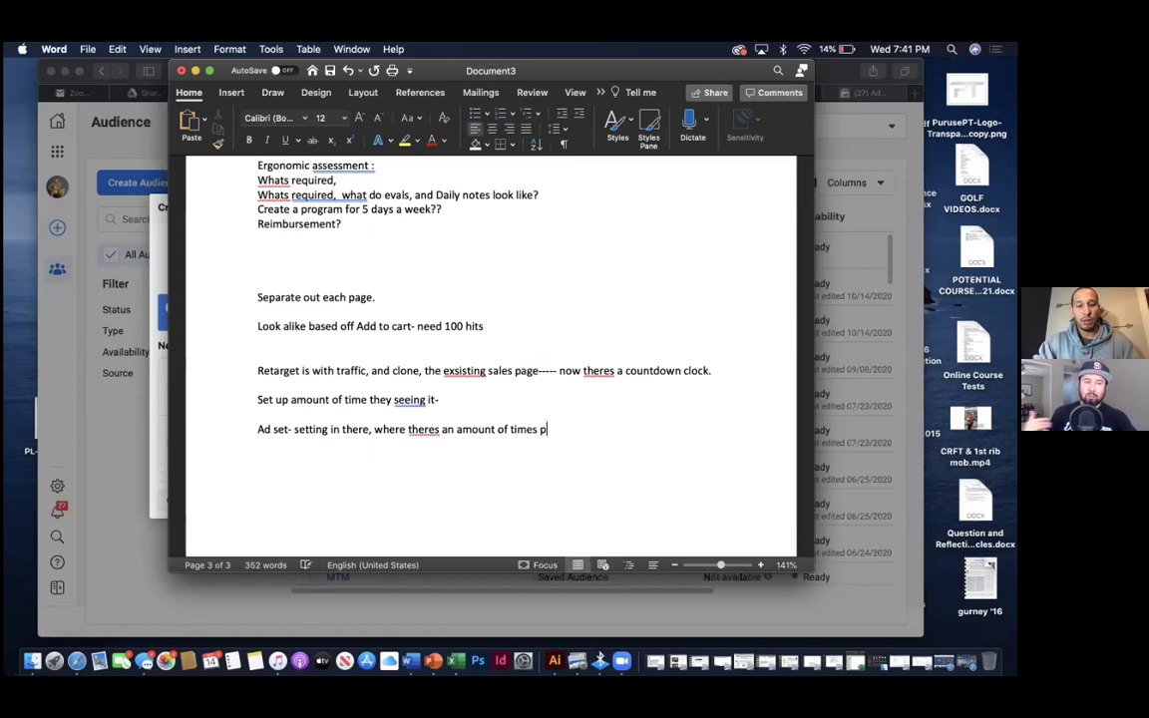
text(eople c)
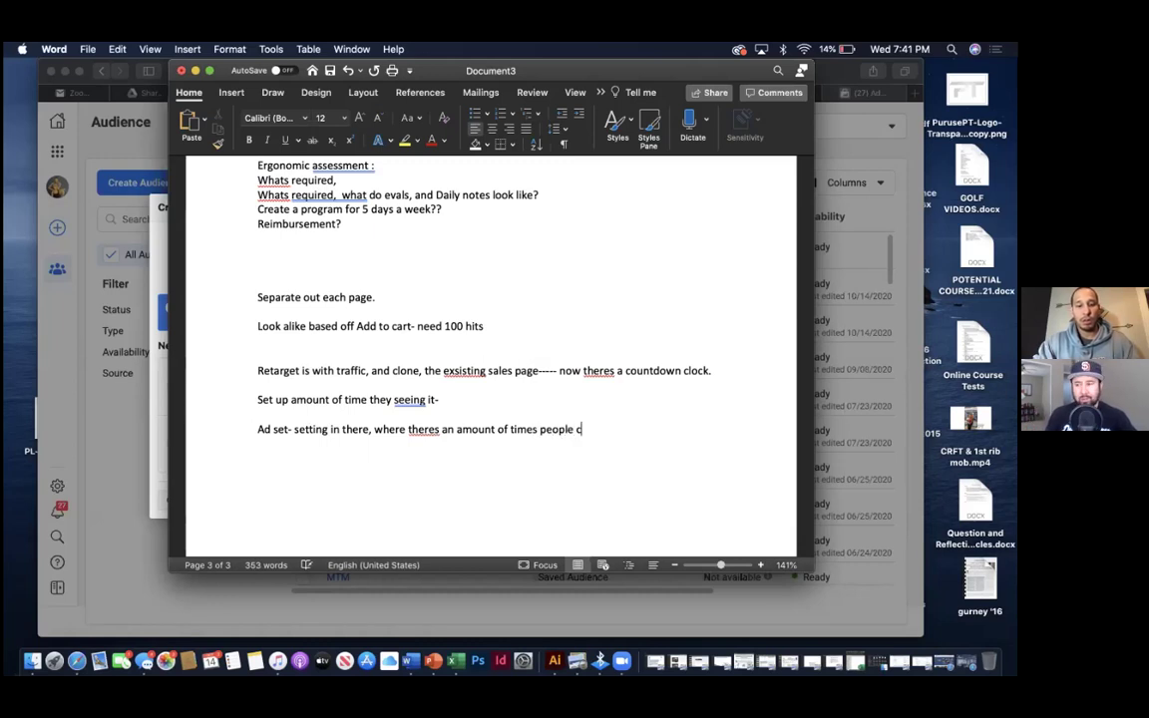
text(an see it.)
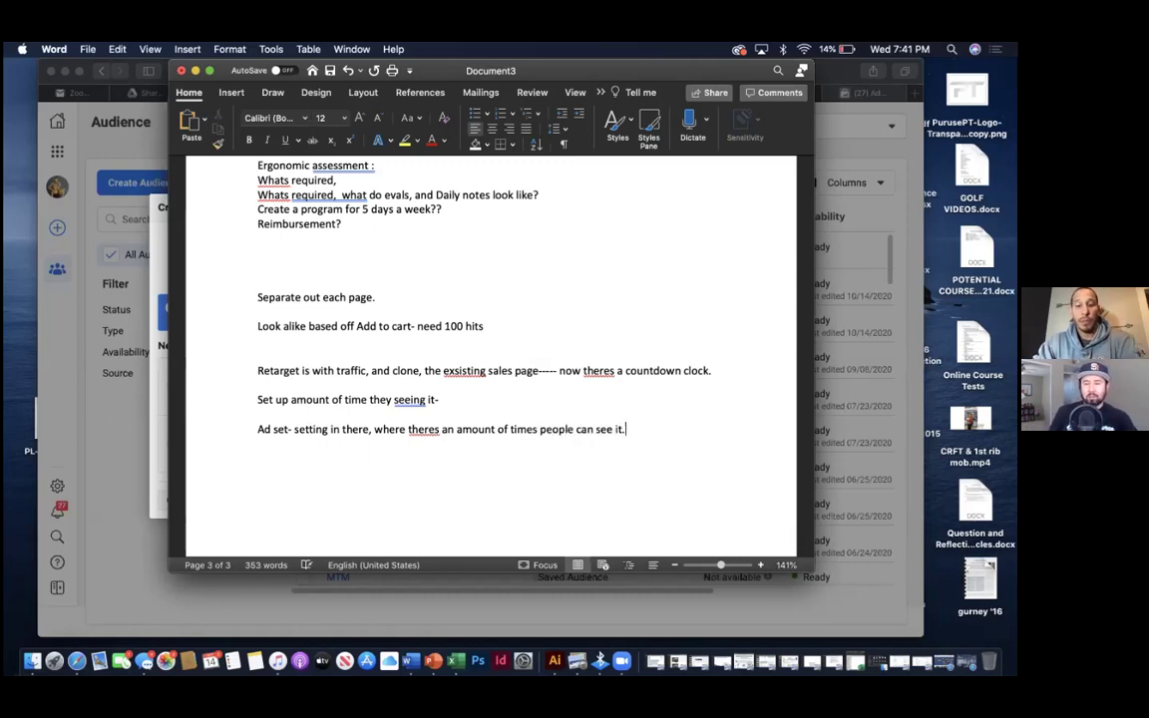
- Switch back to the Facebook audience page in Safari and finish the website custom audience creation dialog
click(95, 474)
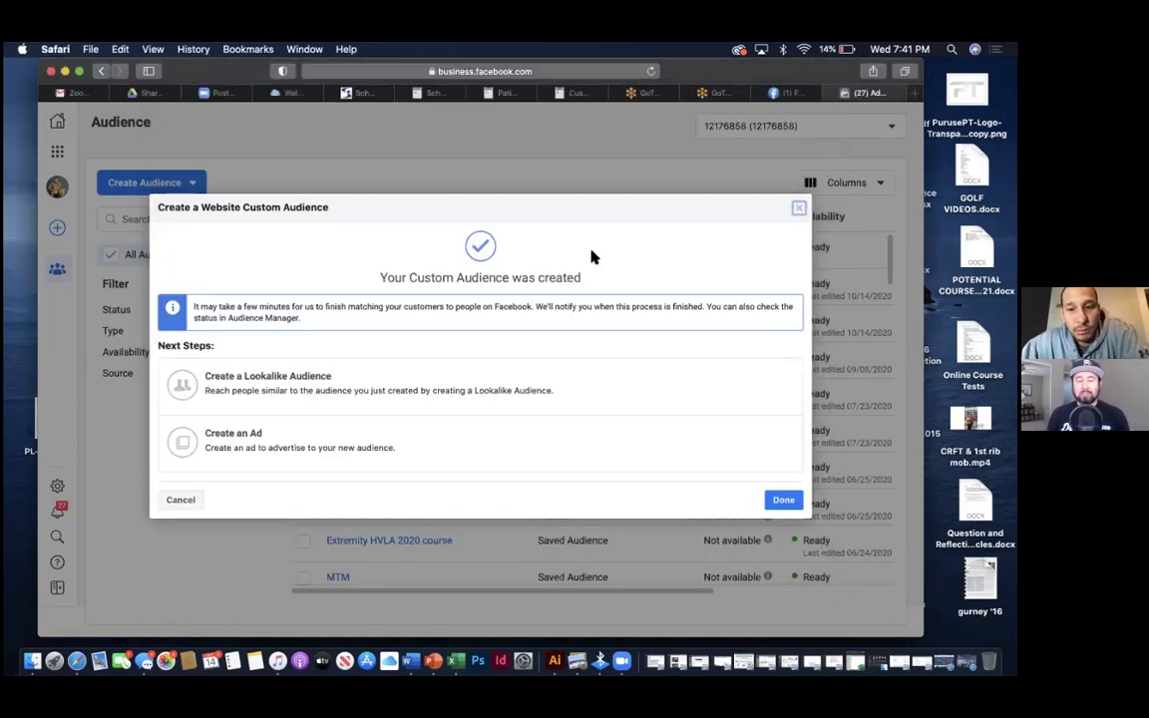
click(783, 500)
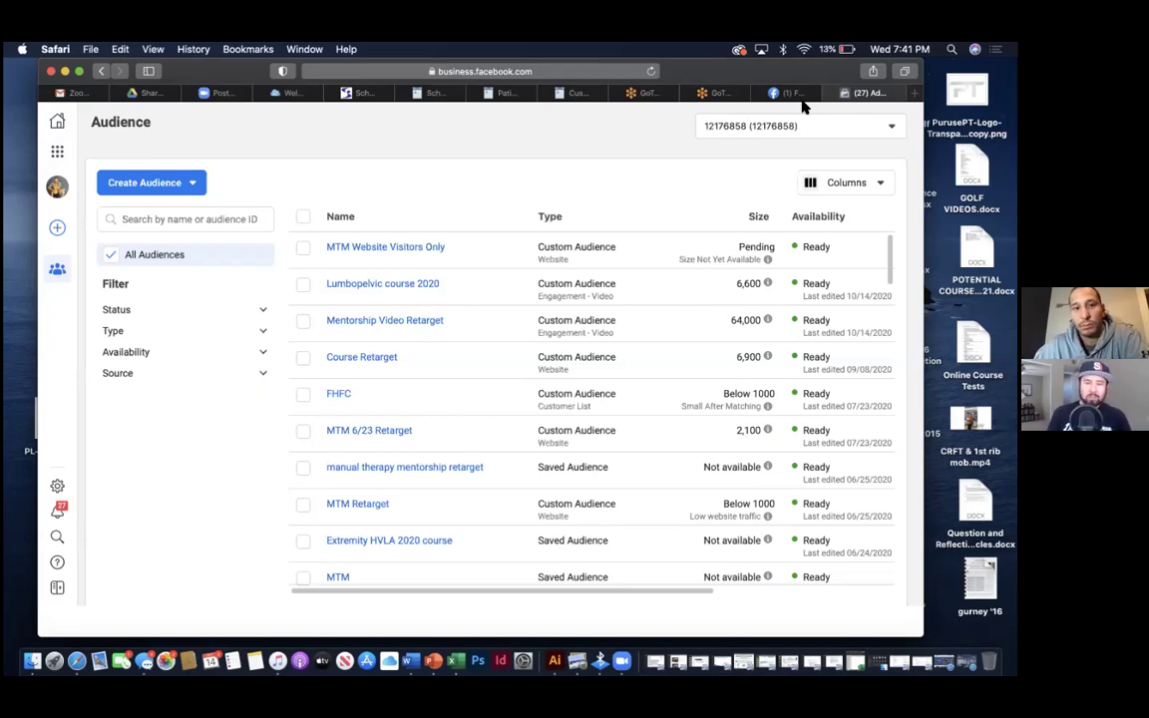
- Examine the summary and edit settings of the "Mentorship Video Retarget" audience, and close them without updating it
click(380, 328)
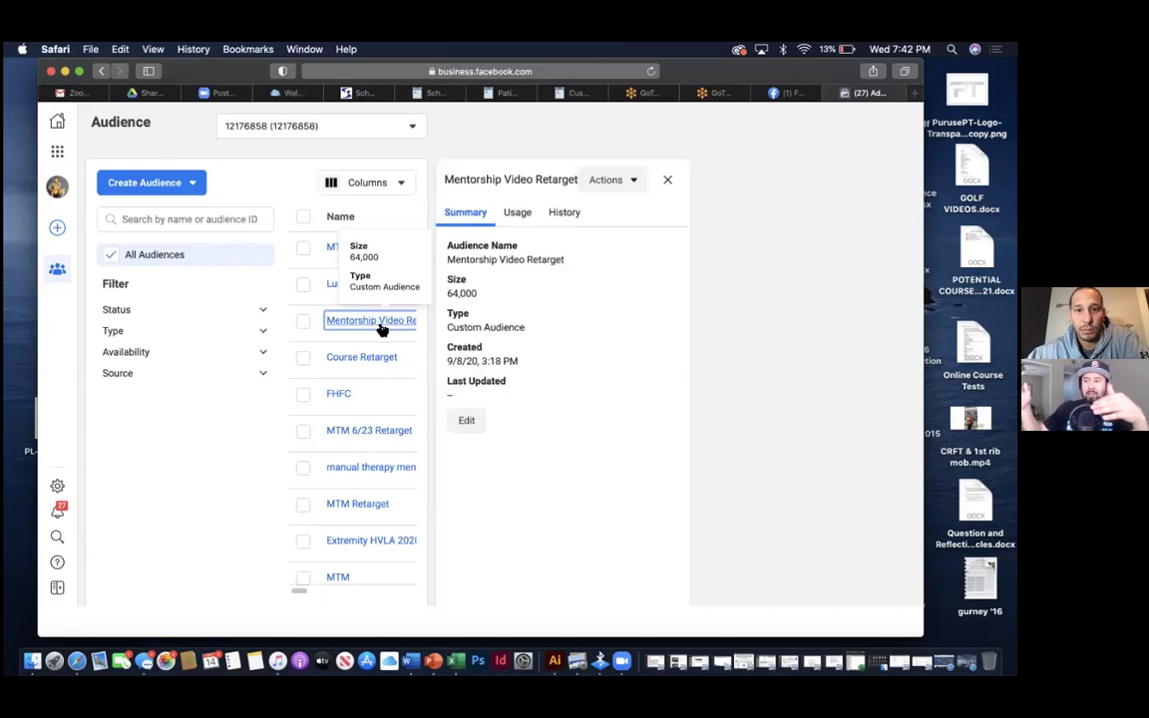
scroll(483, 269, down, 1)
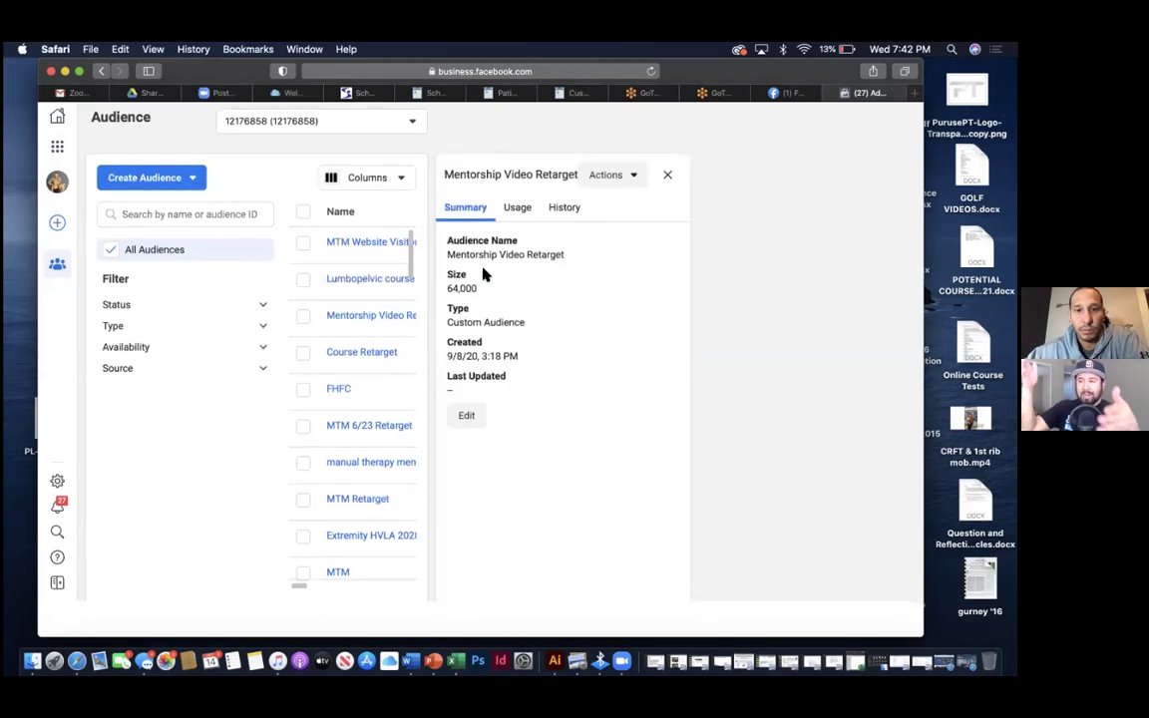
click(466, 416)
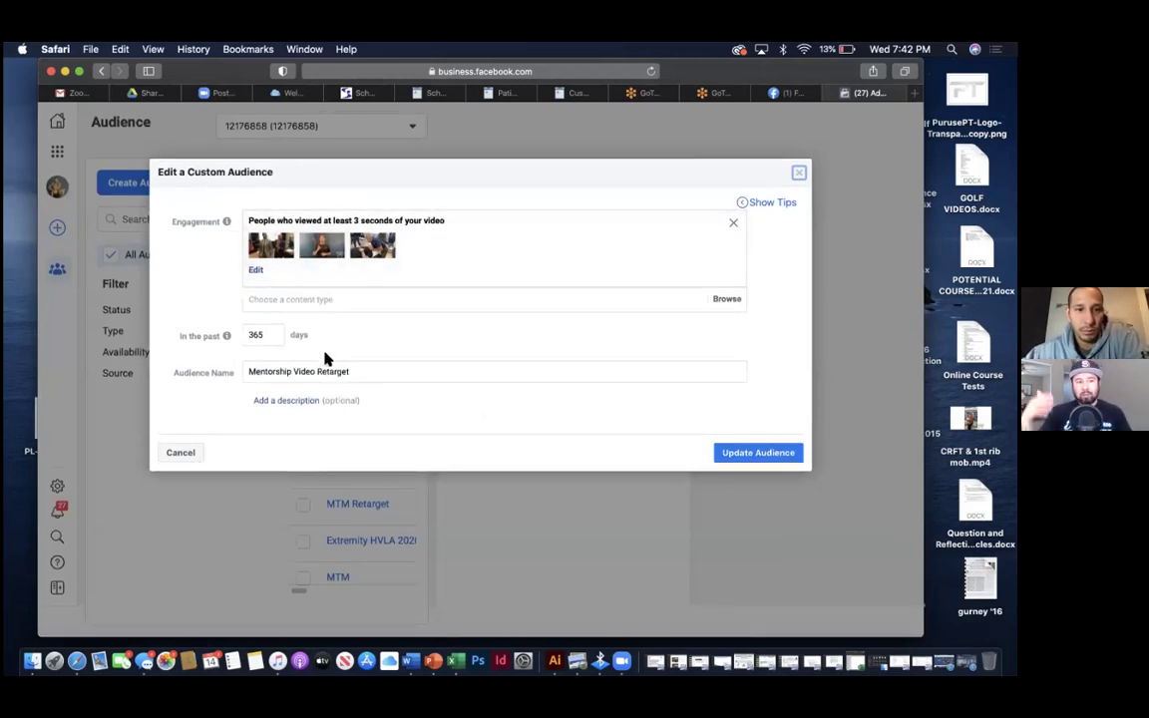
click(799, 175)
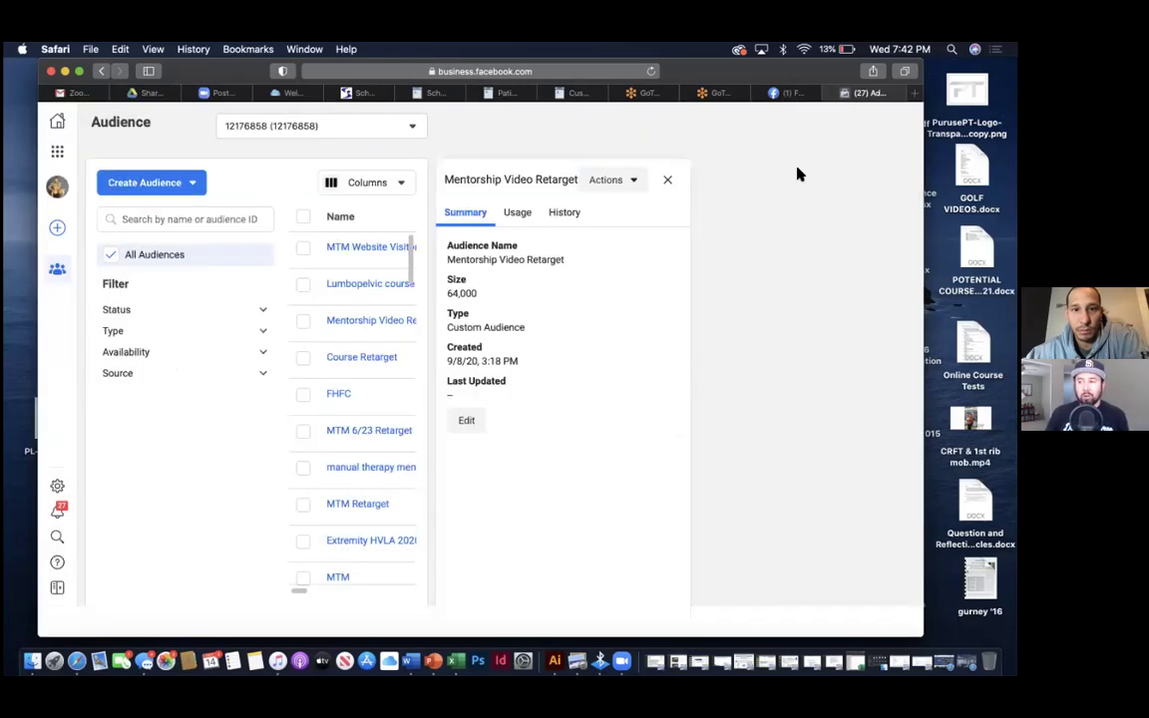
click(668, 182)
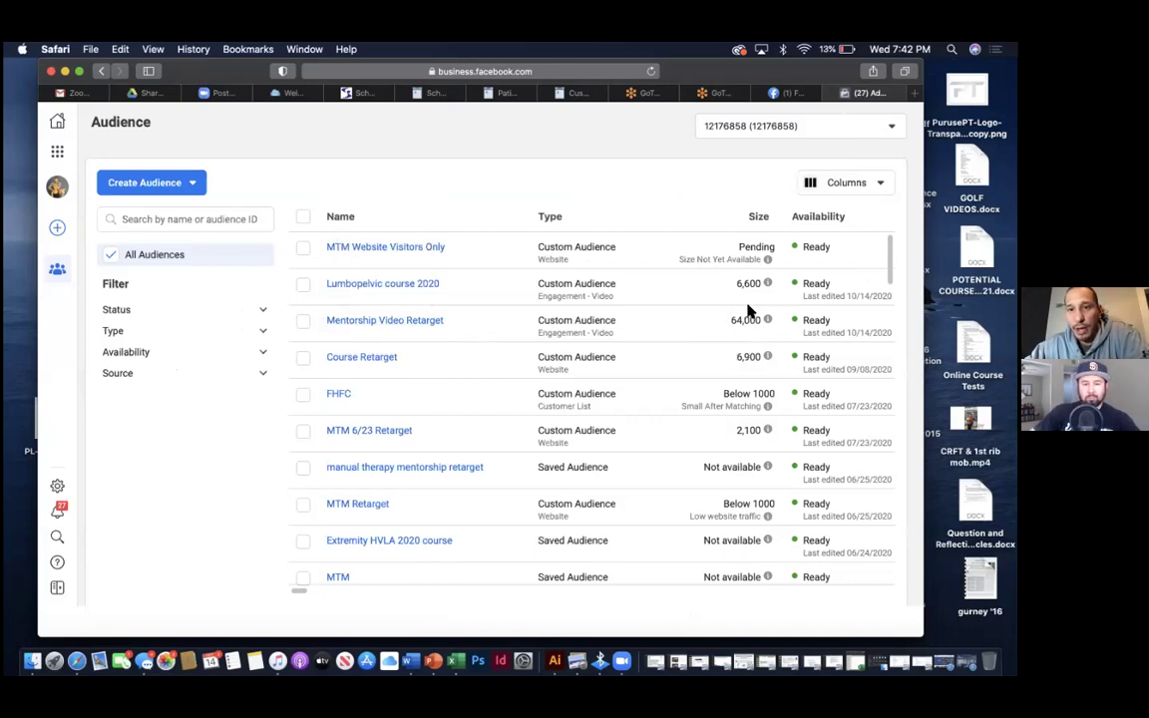
mouse_move(760, 325)
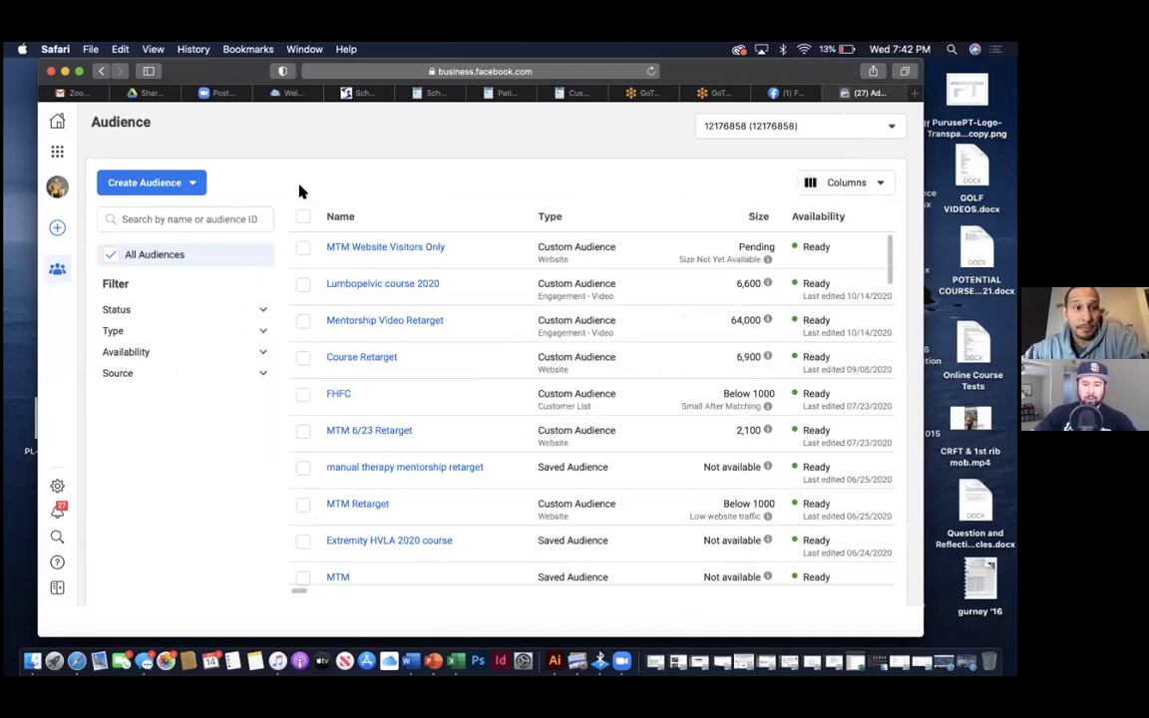
click(58, 151)
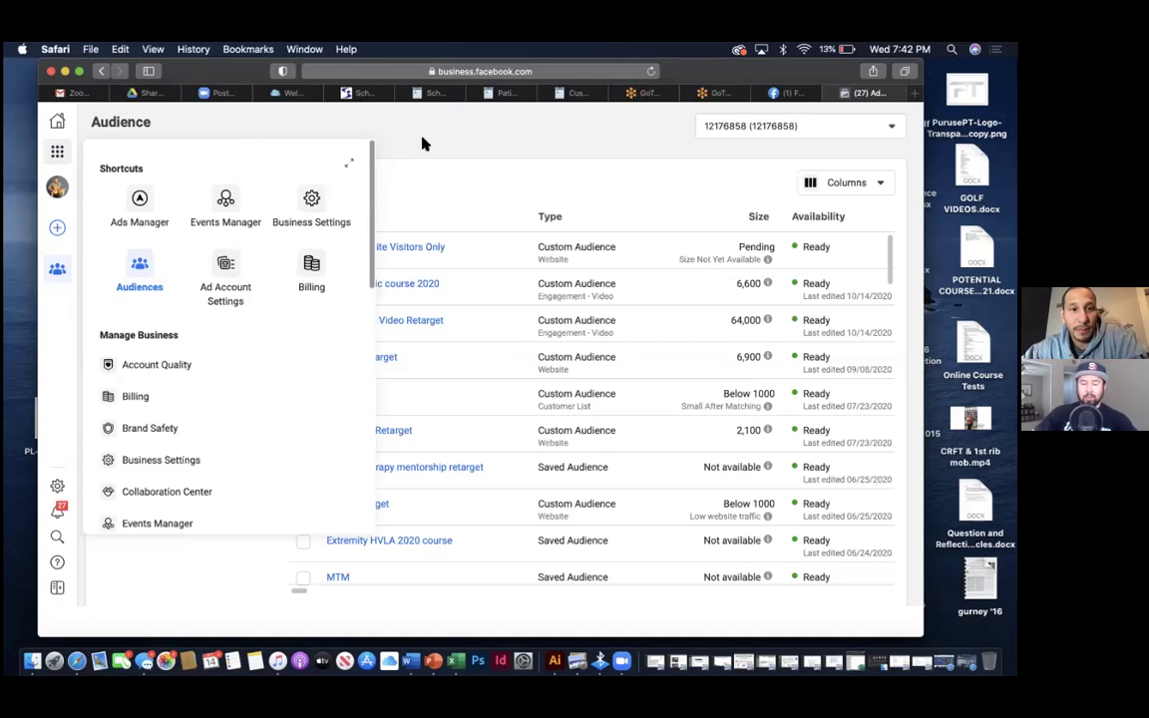
click(455, 156)
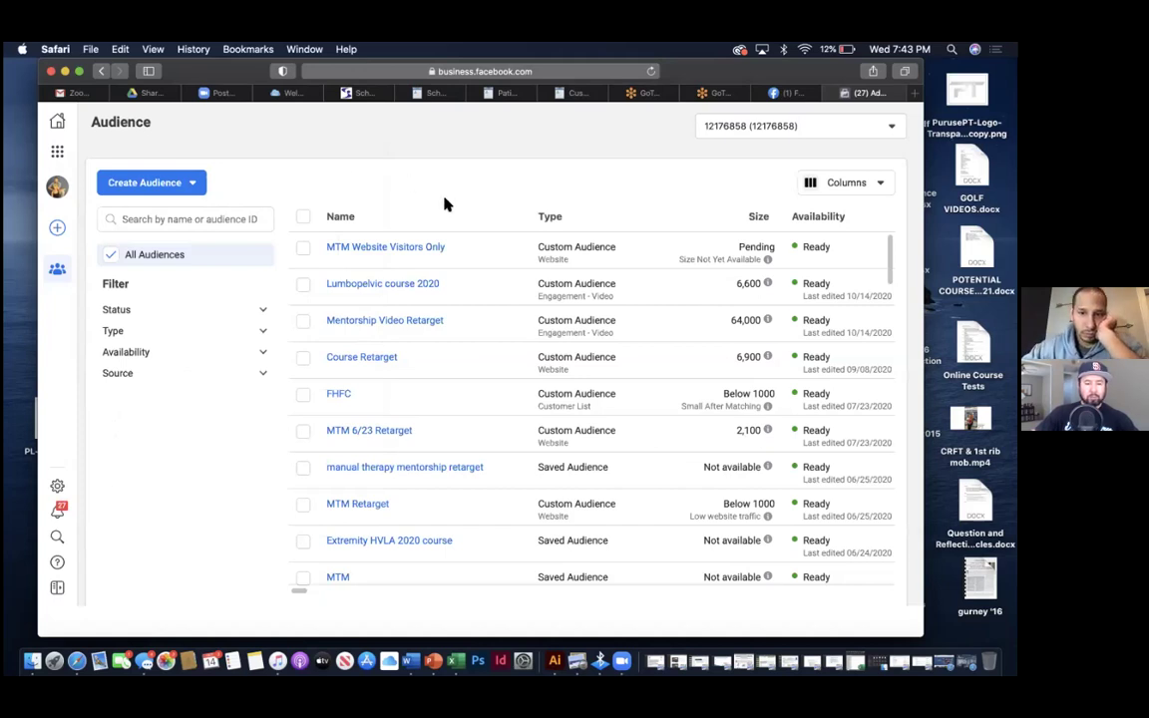
- Open the details of the "MTM Website Visitors Only" audience and examine its inclusion and exclusion rules
mouse_move(433, 279)
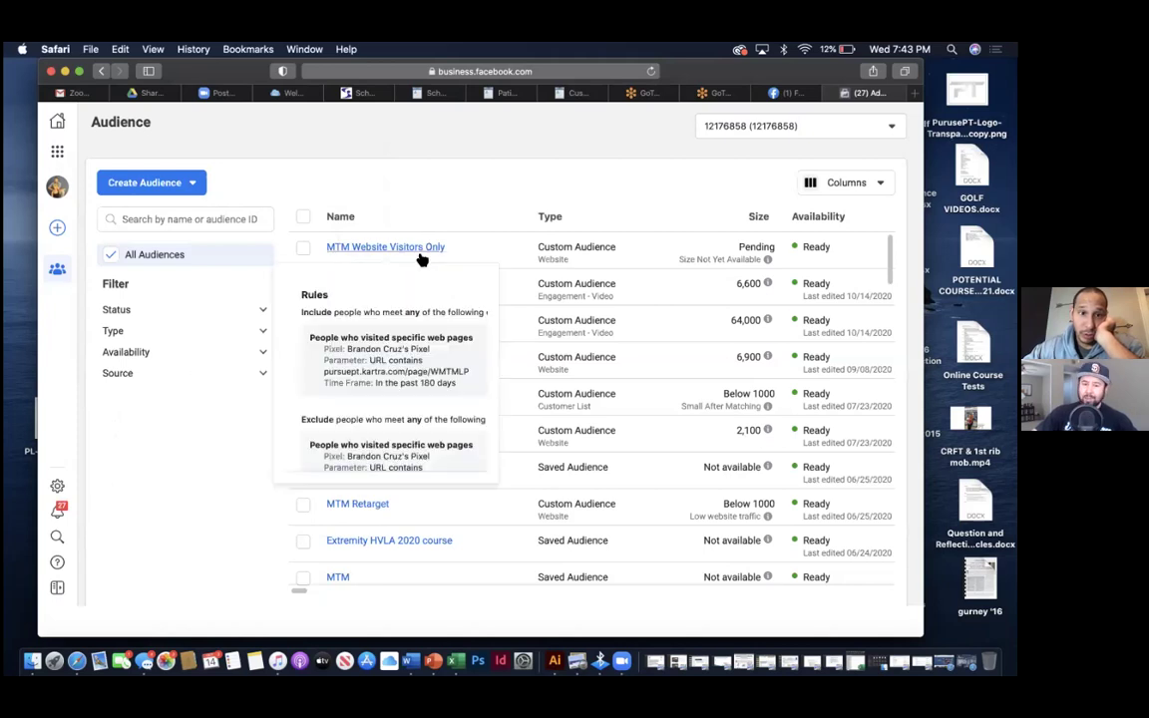
click(420, 252)
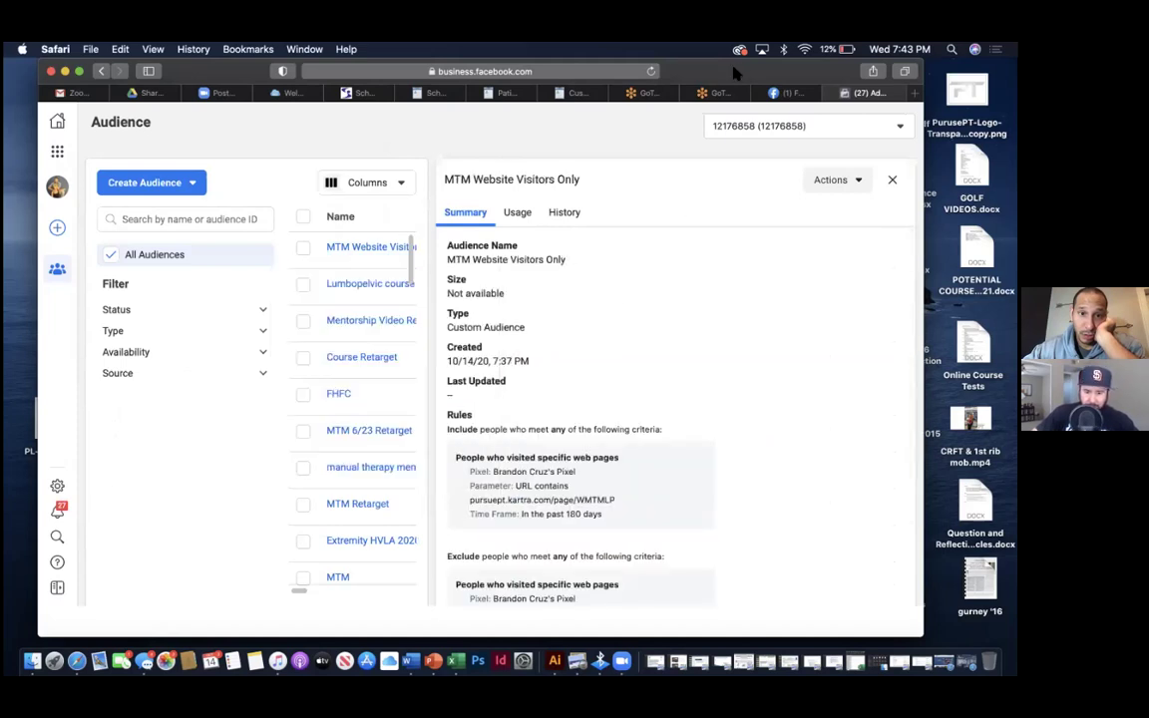
drag(663, 71, 594, 71)
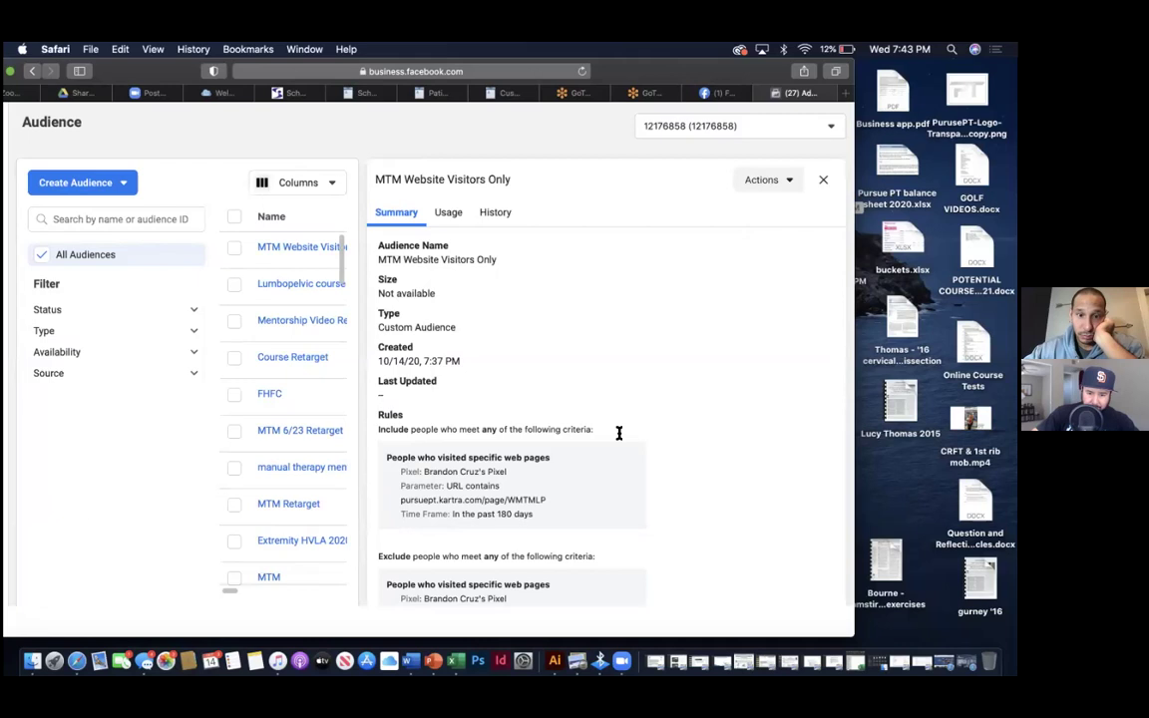
scroll(516, 578, down, 1)
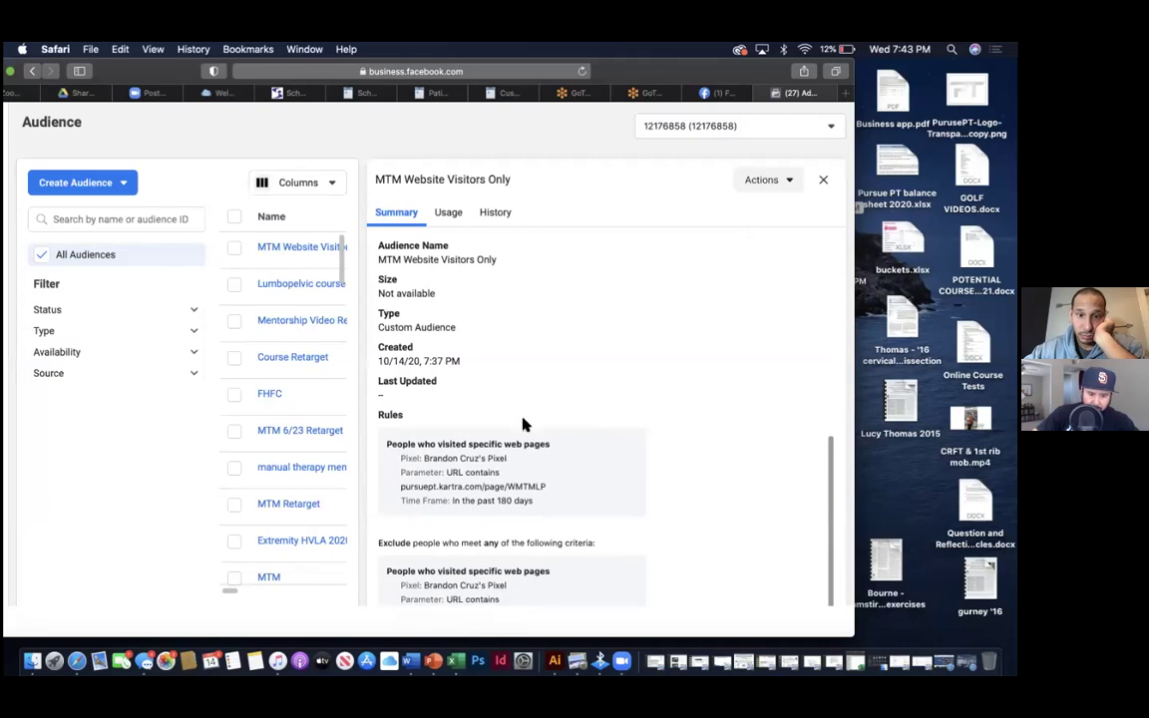
- Examine the excluded page URLs and the edit settings of the "MTM Website Visitors Only" audience, and close its details without updating it
scroll(523, 422, down, 3)
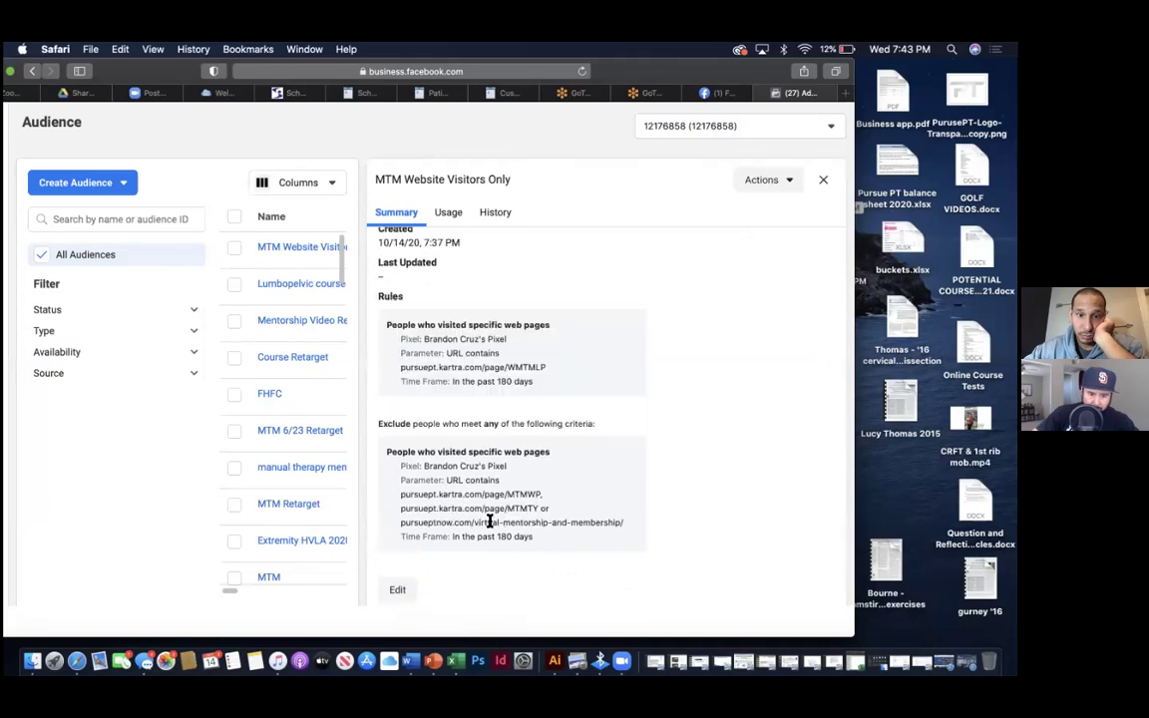
drag(619, 521, 398, 495)
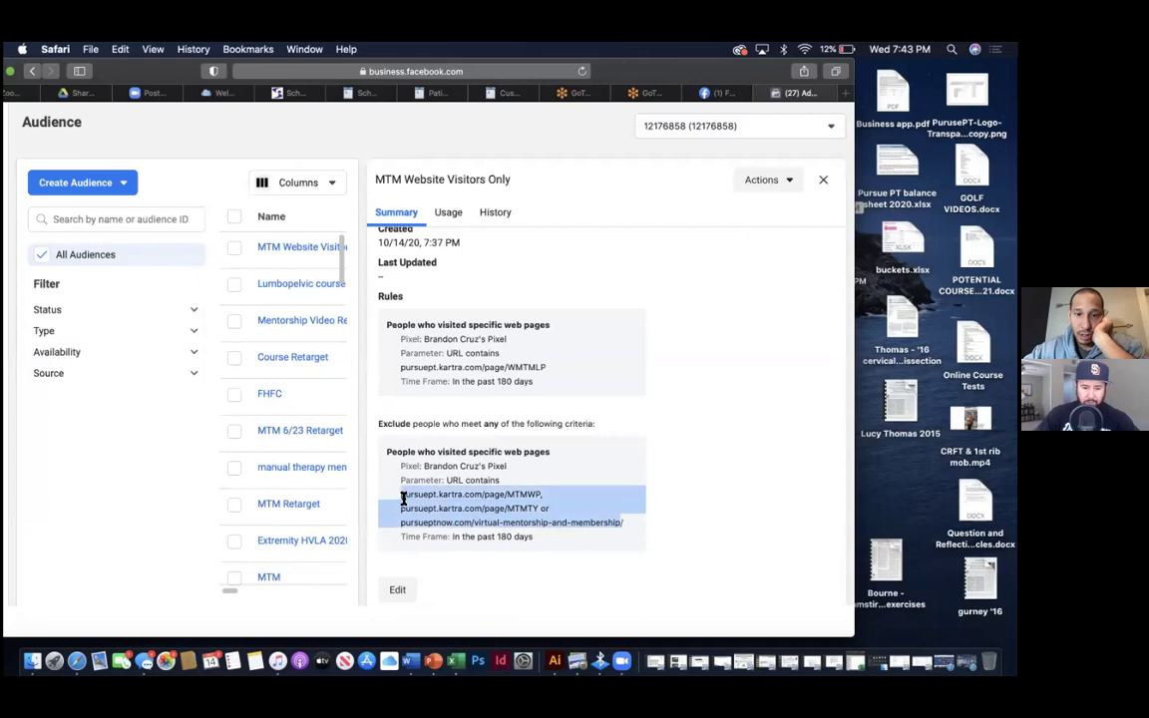
click(396, 590)
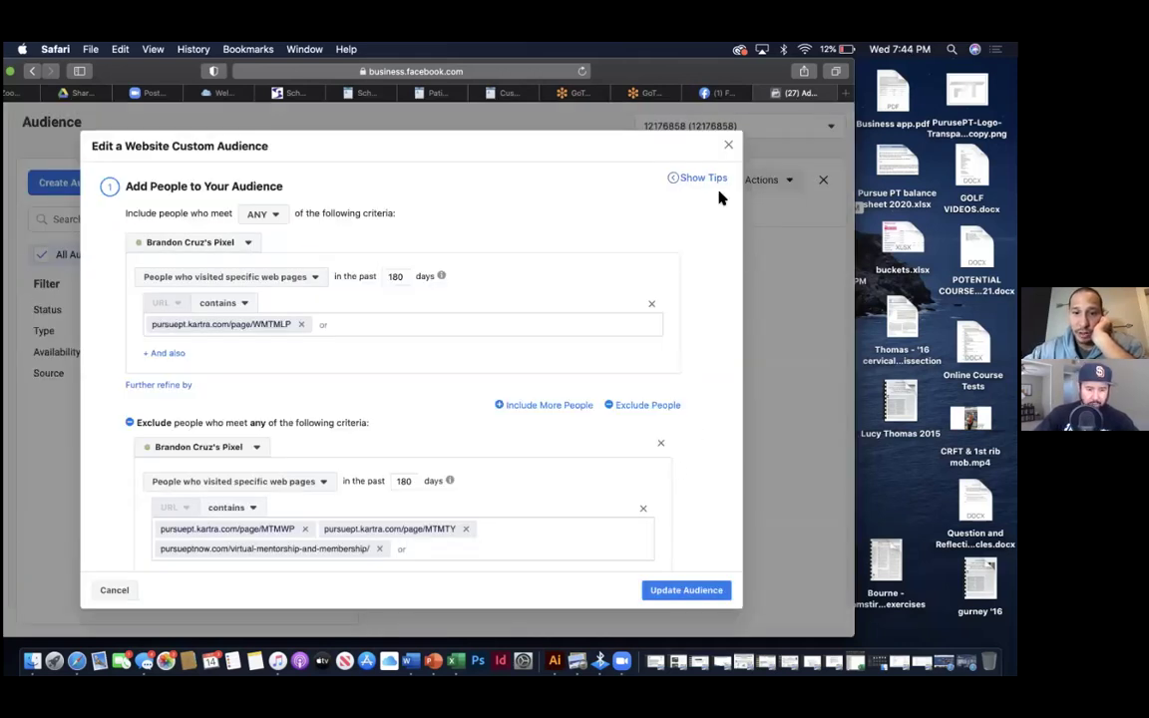
click(728, 144)
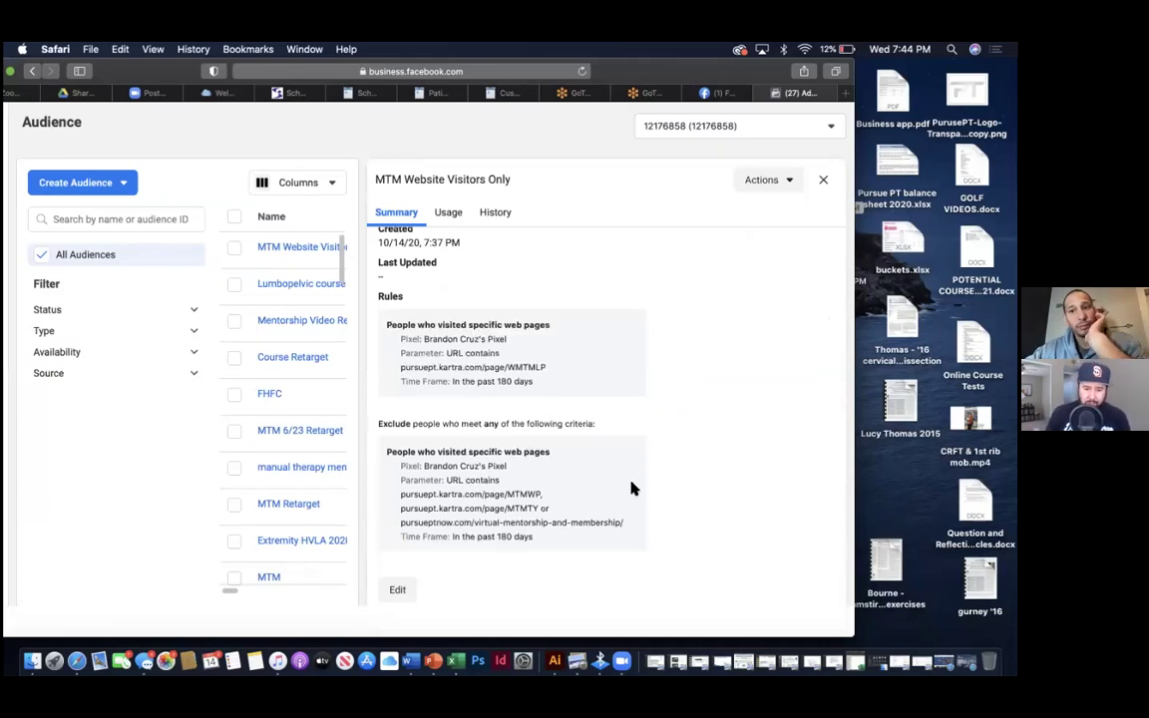
scroll(536, 452, up, 1)
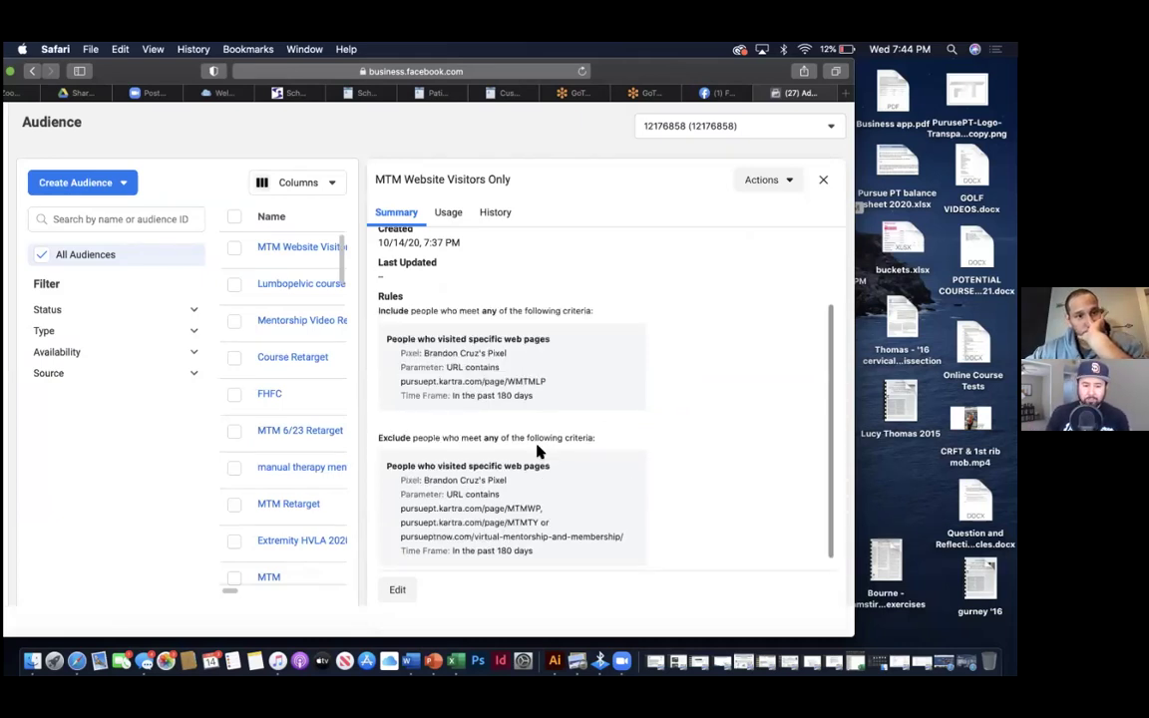
click(823, 179)
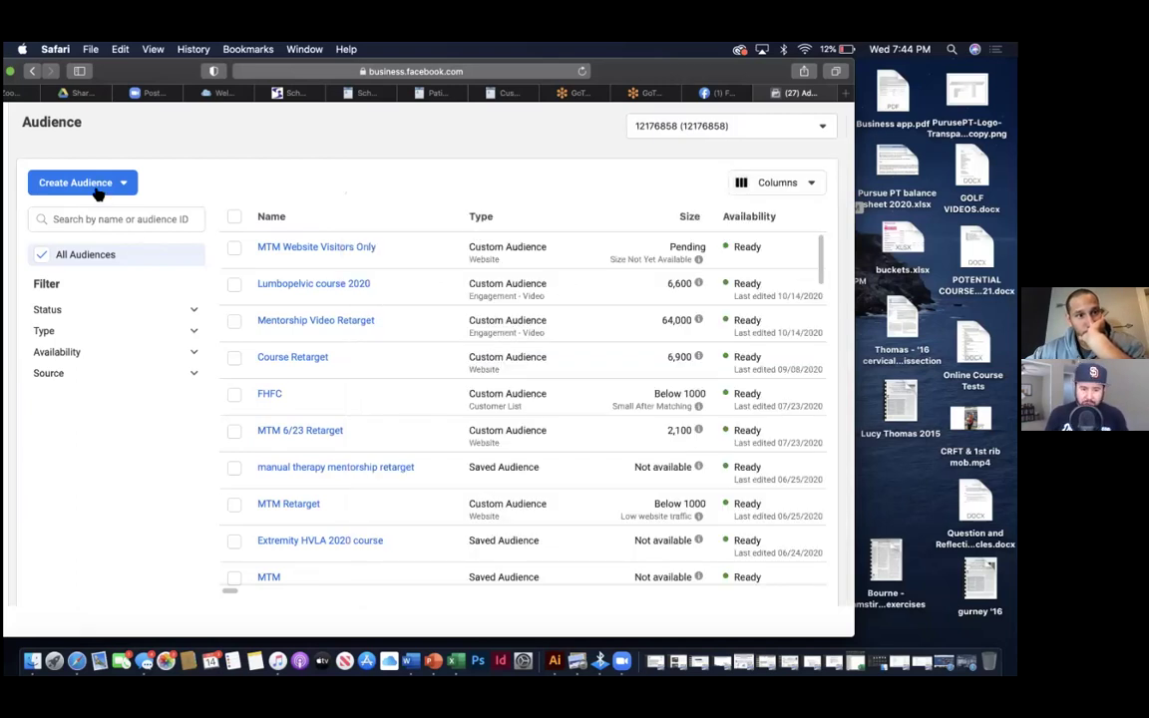
- Start a new website custom audience that includes people who visited specific web pages in the past 180 days
click(96, 183)
click(93, 218)
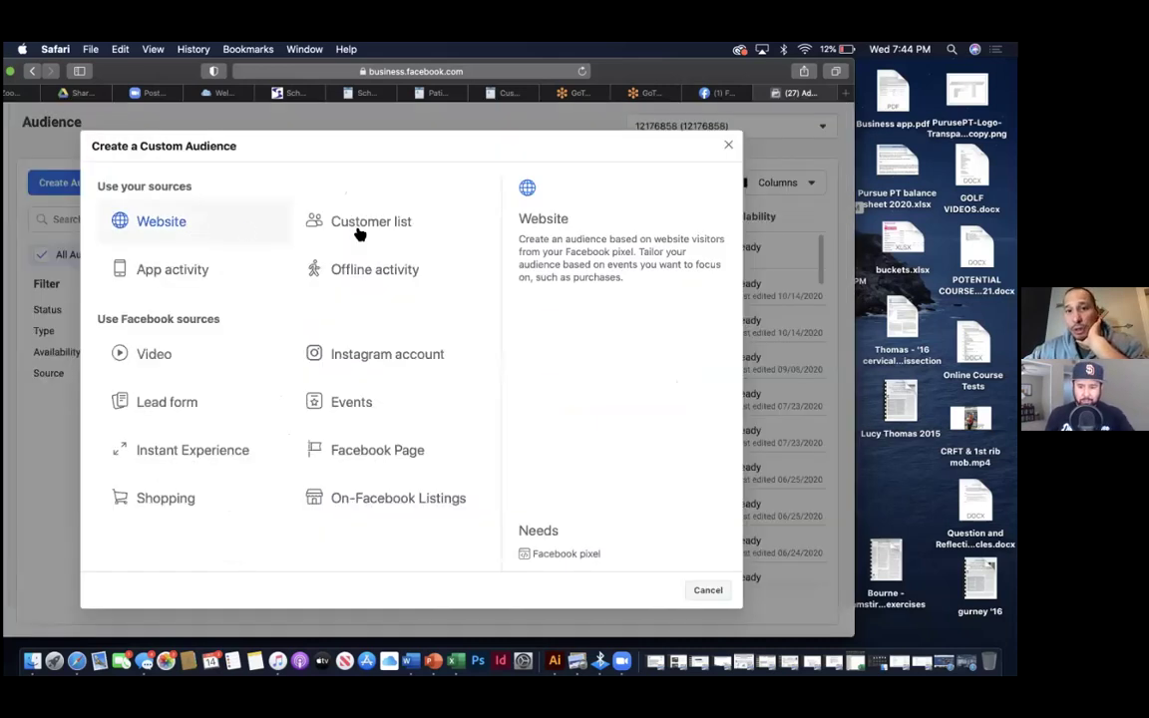
click(162, 221)
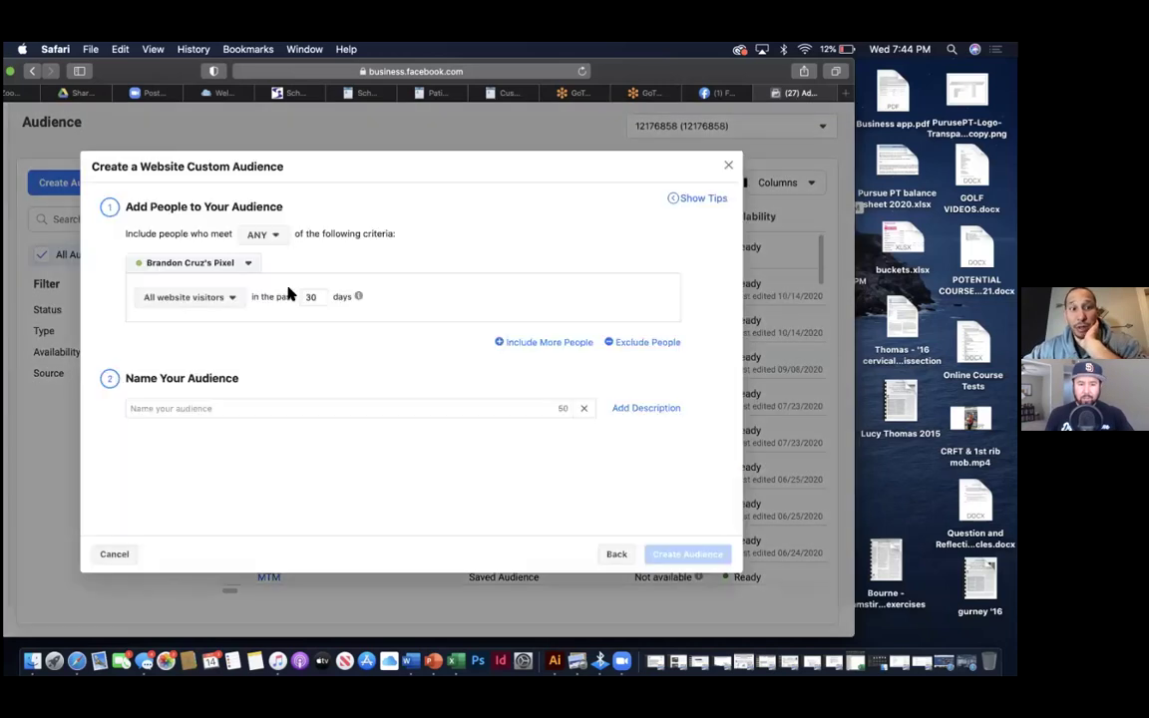
click(225, 299)
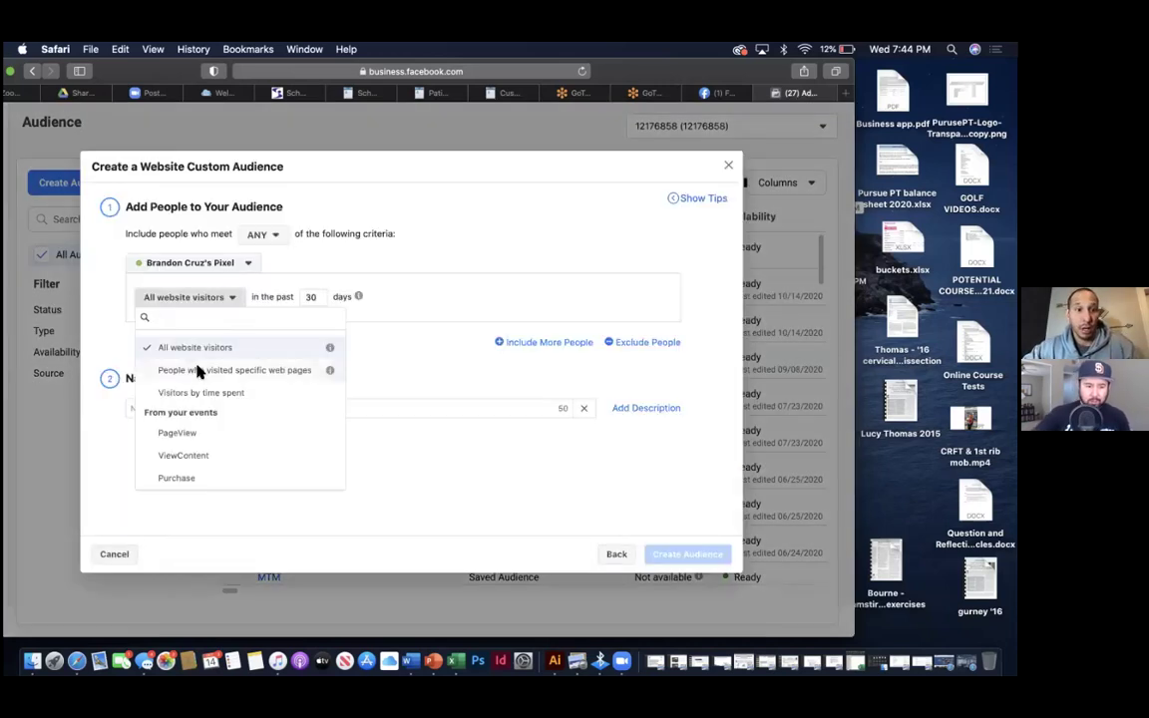
click(199, 368)
double_click(397, 296)
key(BackSpace)
text(180)
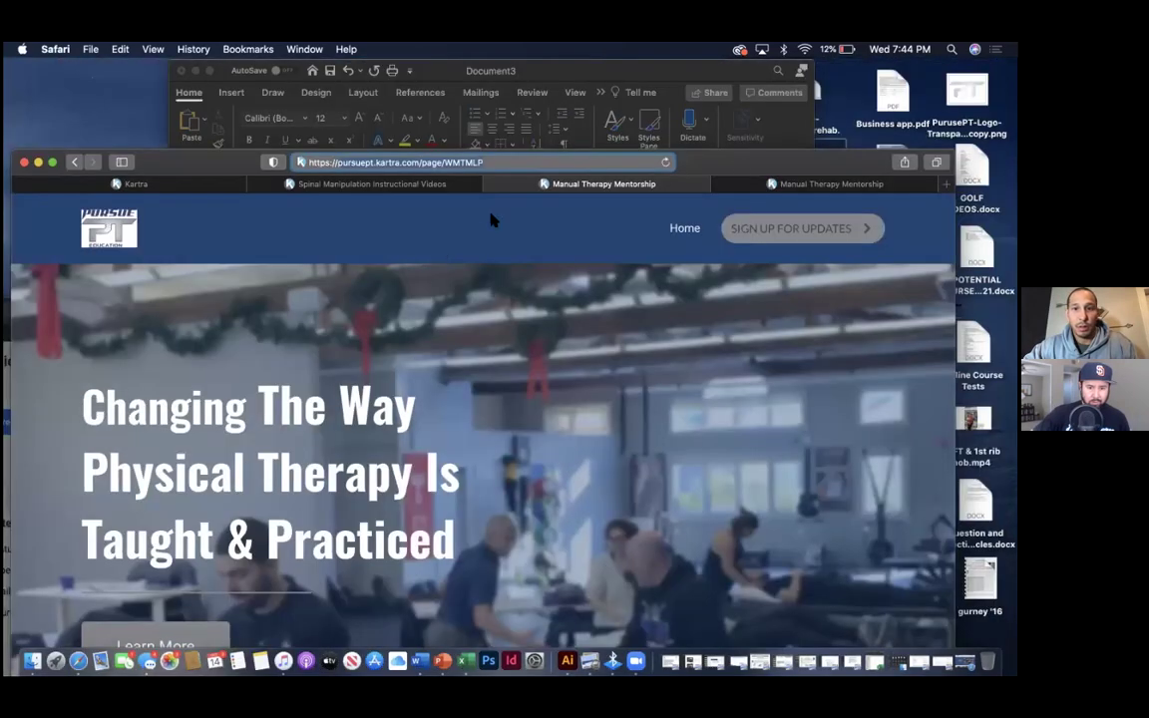
- Copy the Manual Therapy Membership page address, pursuept.kartra.com/page/MTMWP, from the other Safari window and return to the audience dialog
scroll(491, 219, down, 5)
scroll(491, 220, up, 5)
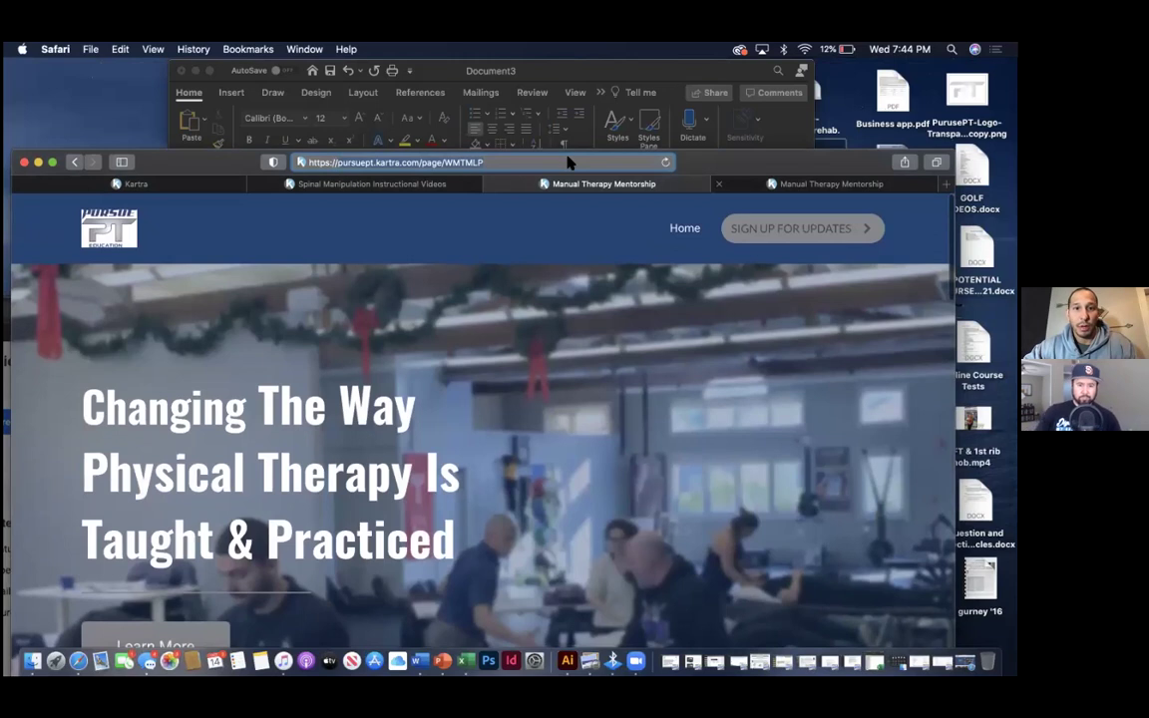
key(Return)
click(355, 162)
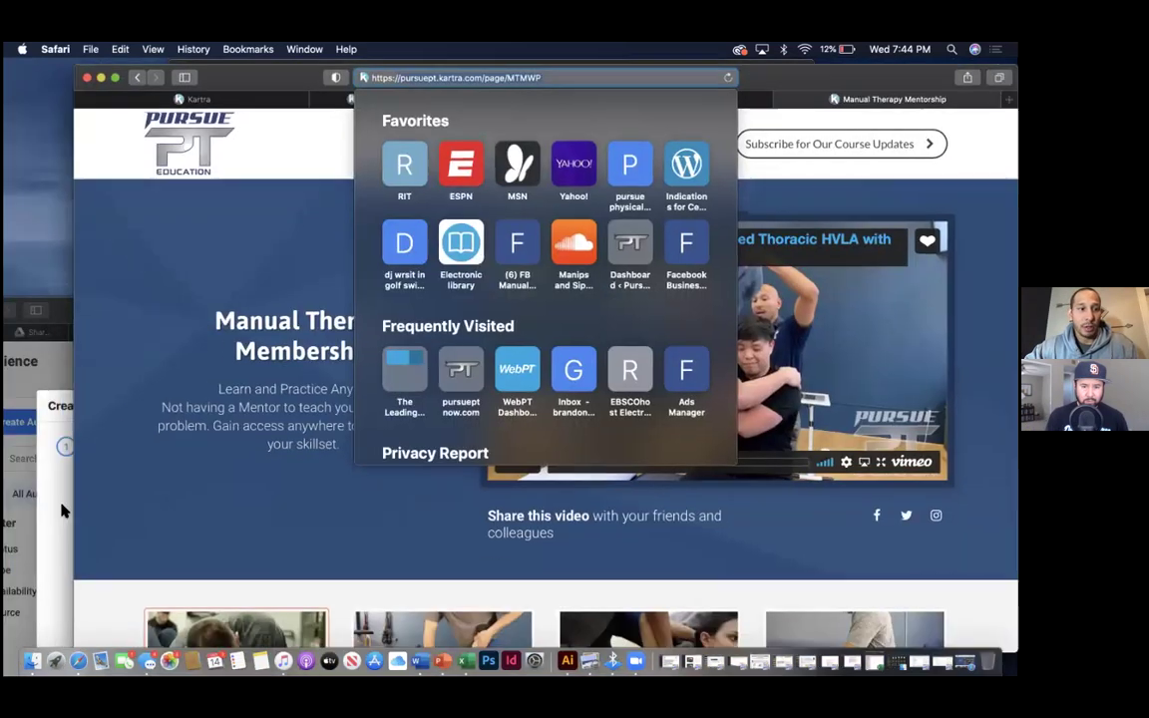
key(super+grave)
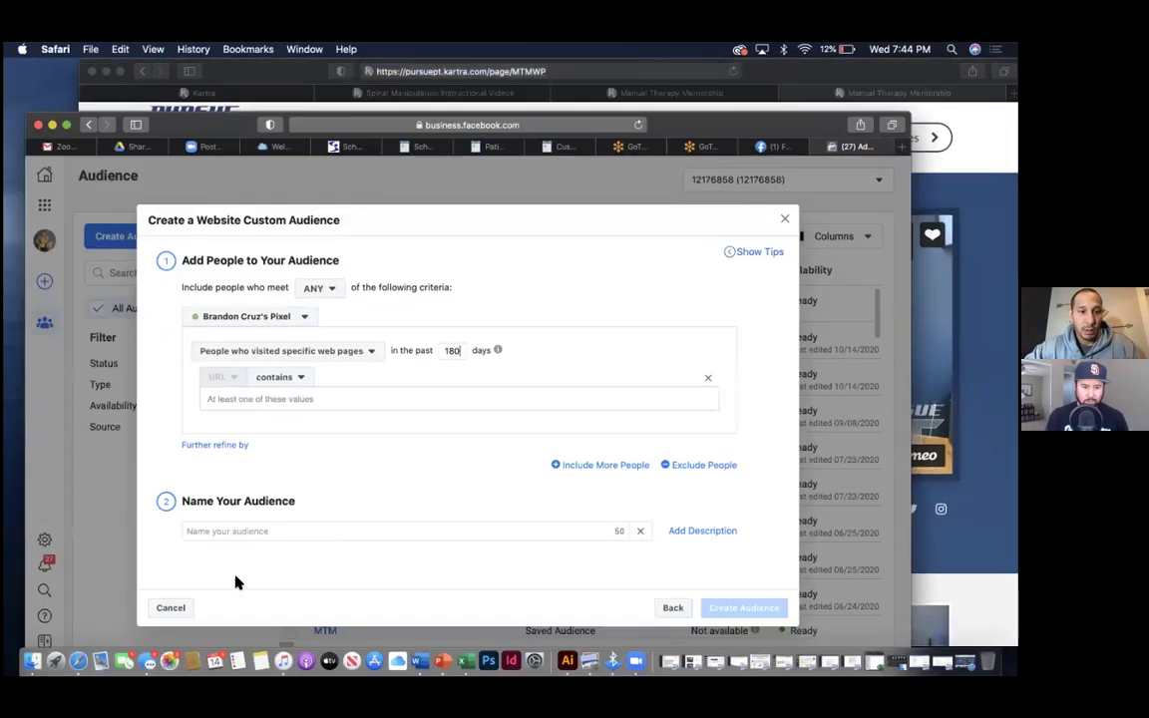
- Name the audience "MTM ATC" and include visitors to URLs containing pursuept.kartra.com/page/MTMWP
click(251, 539)
text(M)
key(BackSpace)
text(MTM ADTC)
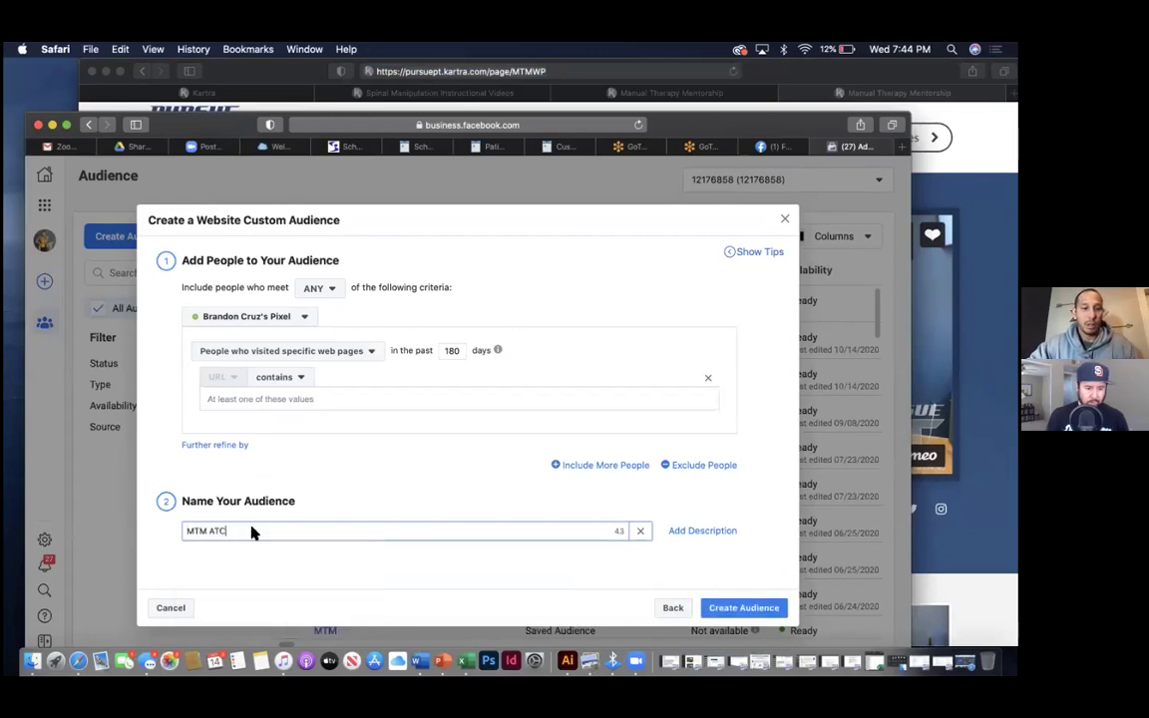
click(275, 398)
text(pursuept.kartra.com/page/MTMWP)
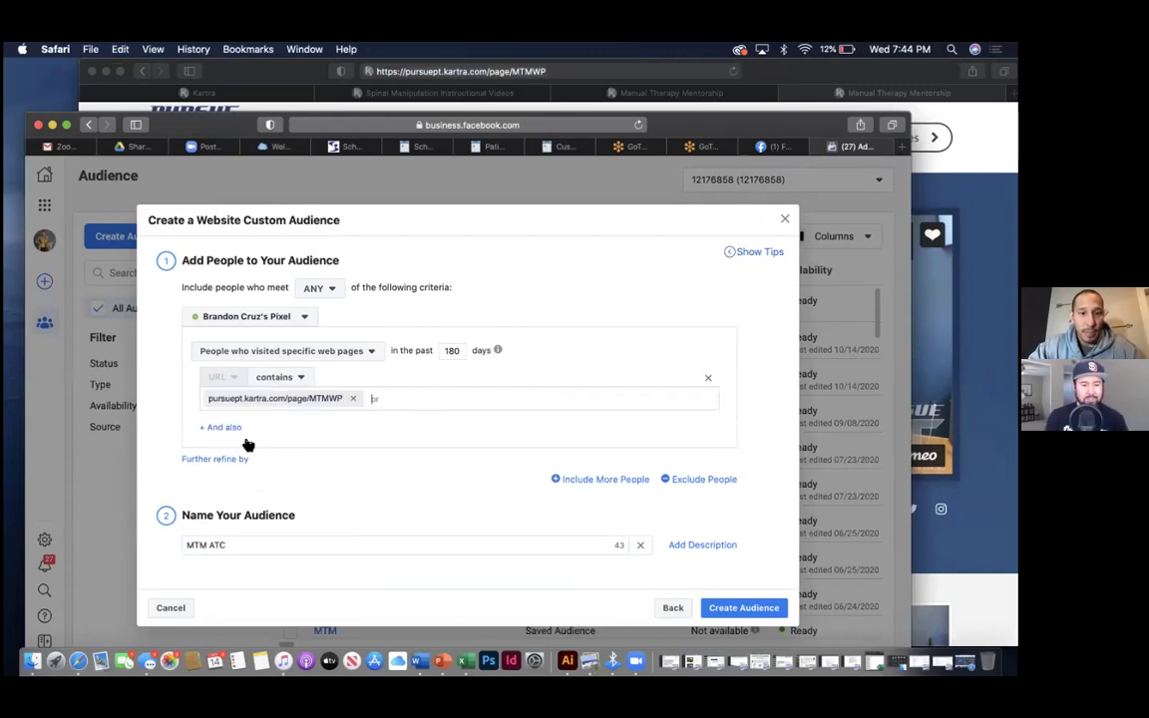
- Add an exclusion group, and copy the purchase thank-you page address, pursuept.kartra.com/page/MTMTY, from the other Safari window
click(703, 479)
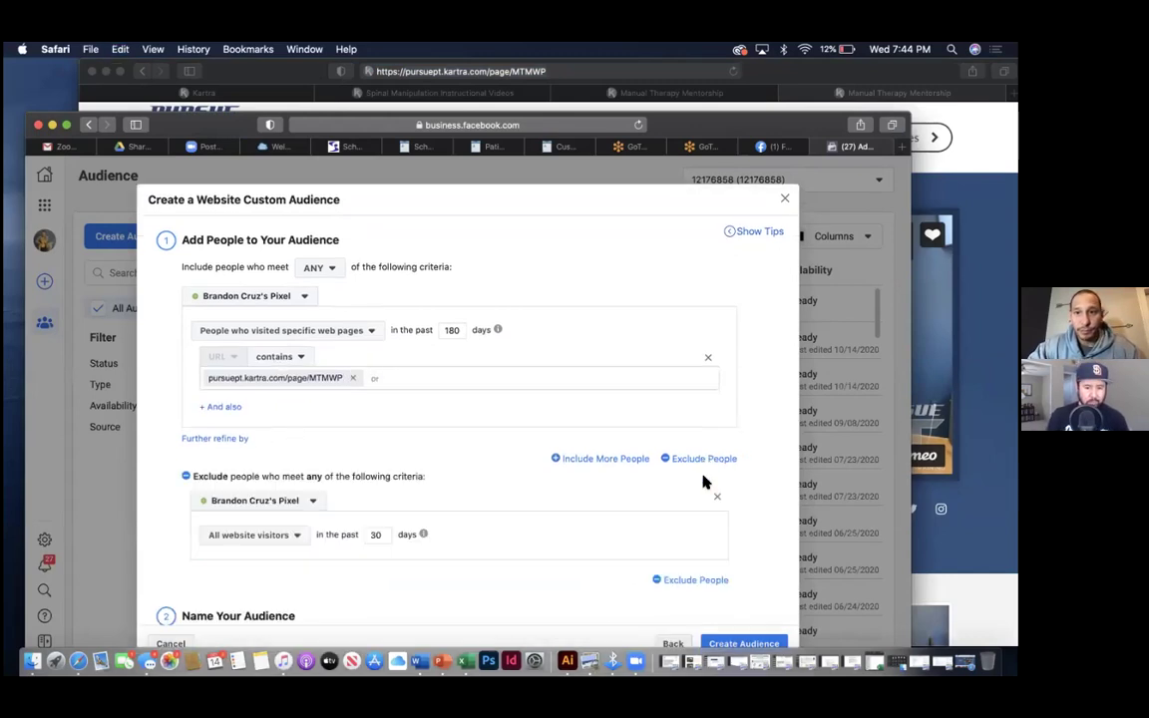
click(744, 95)
scroll(659, 180, down, 10)
scroll(659, 179, up, 10)
drag(697, 71, 679, 142)
click(680, 143)
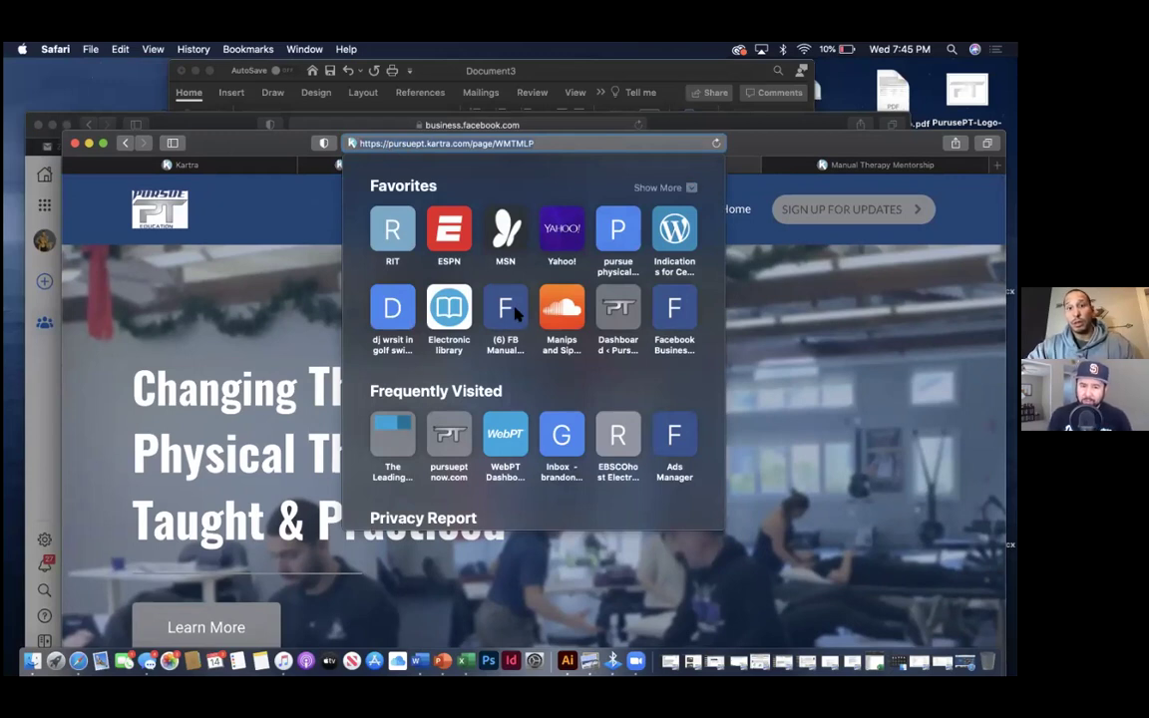
click(801, 341)
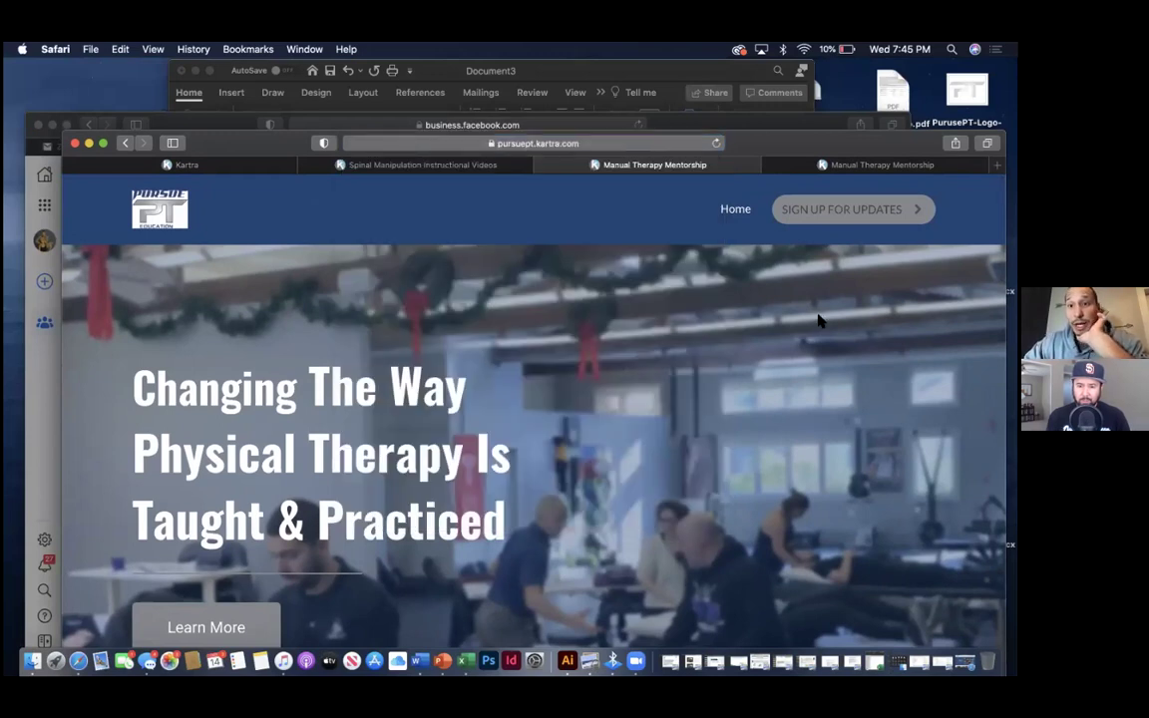
click(447, 167)
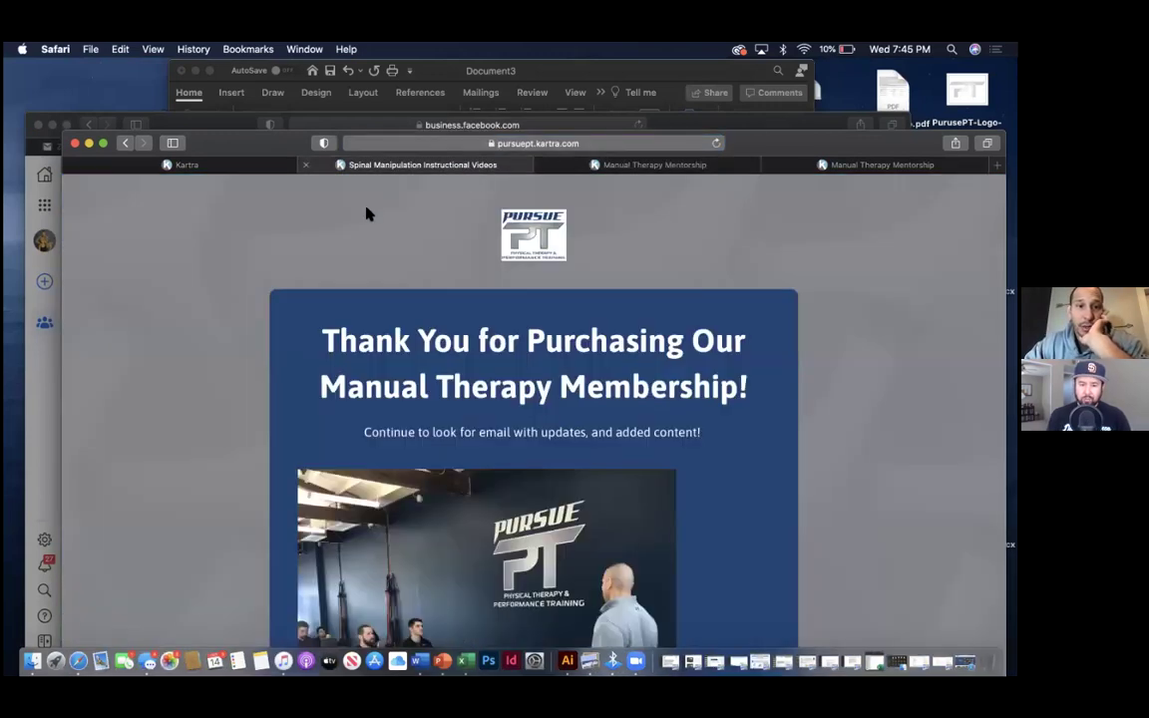
click(623, 142)
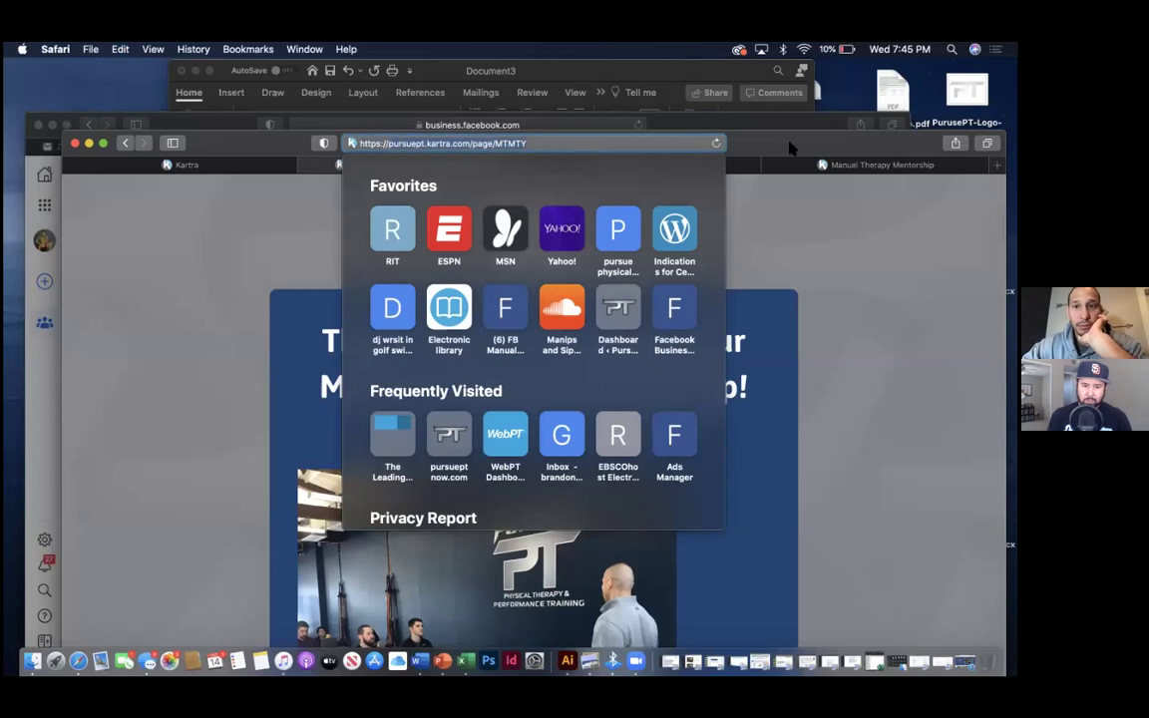
drag(712, 136, 712, 261)
drag(787, 290, 788, 307)
click(439, 262)
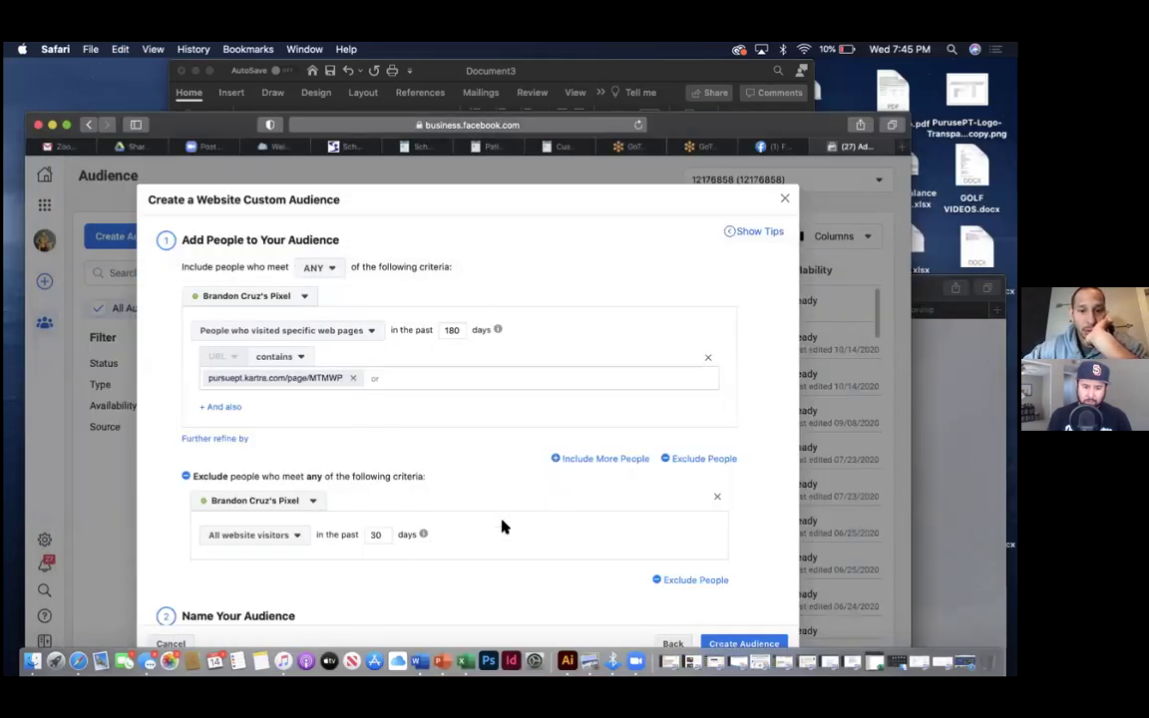
- Set the exclusion to people who visited specific web pages with URLs containing pursuept.kartra.com/page/MTMTY
click(299, 536)
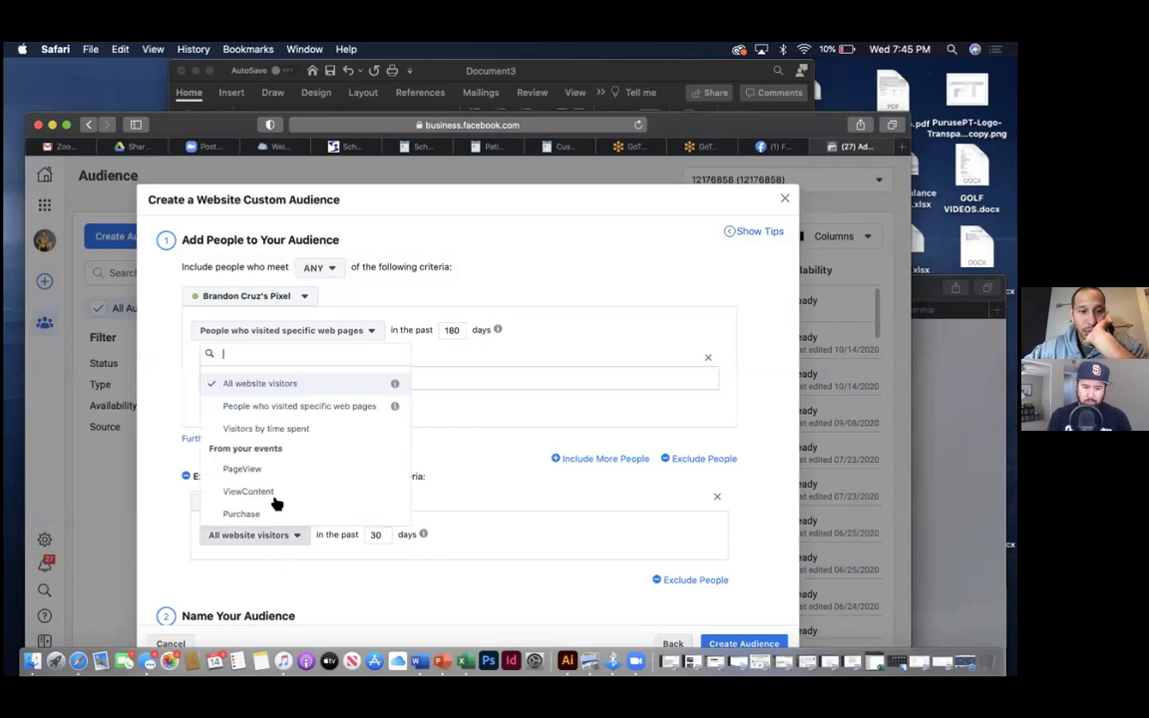
click(286, 409)
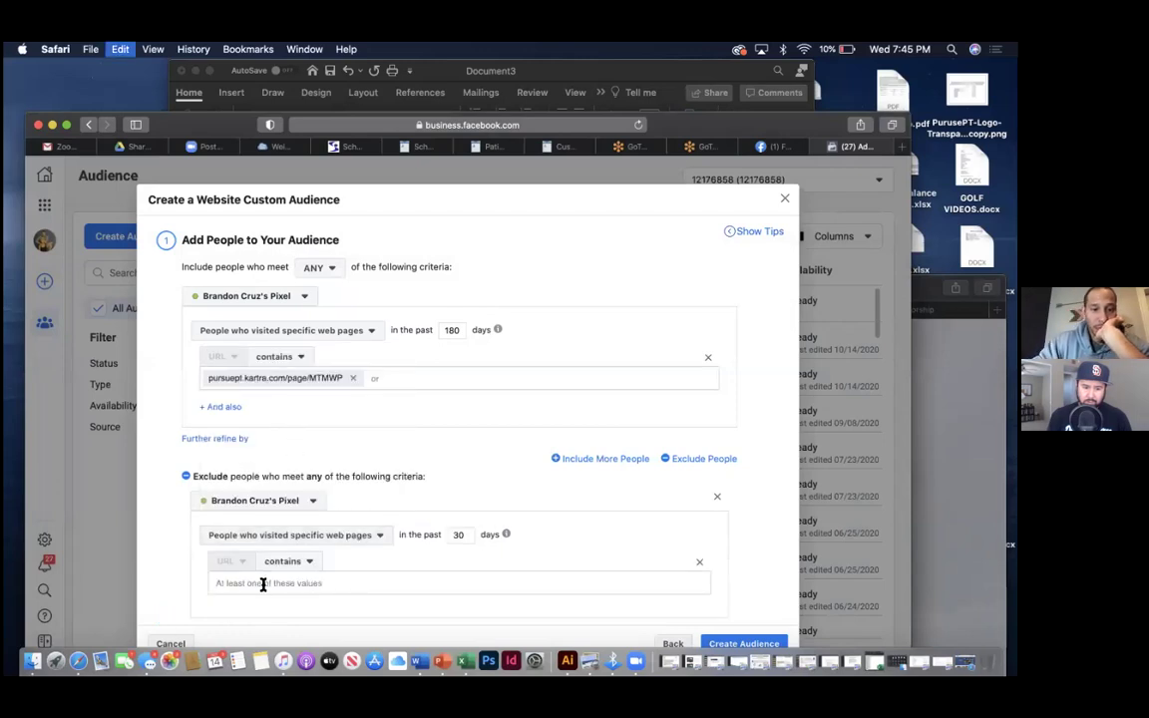
text(pursuept.kartra.com/page/MTMTY)
drag(679, 127, 684, 97)
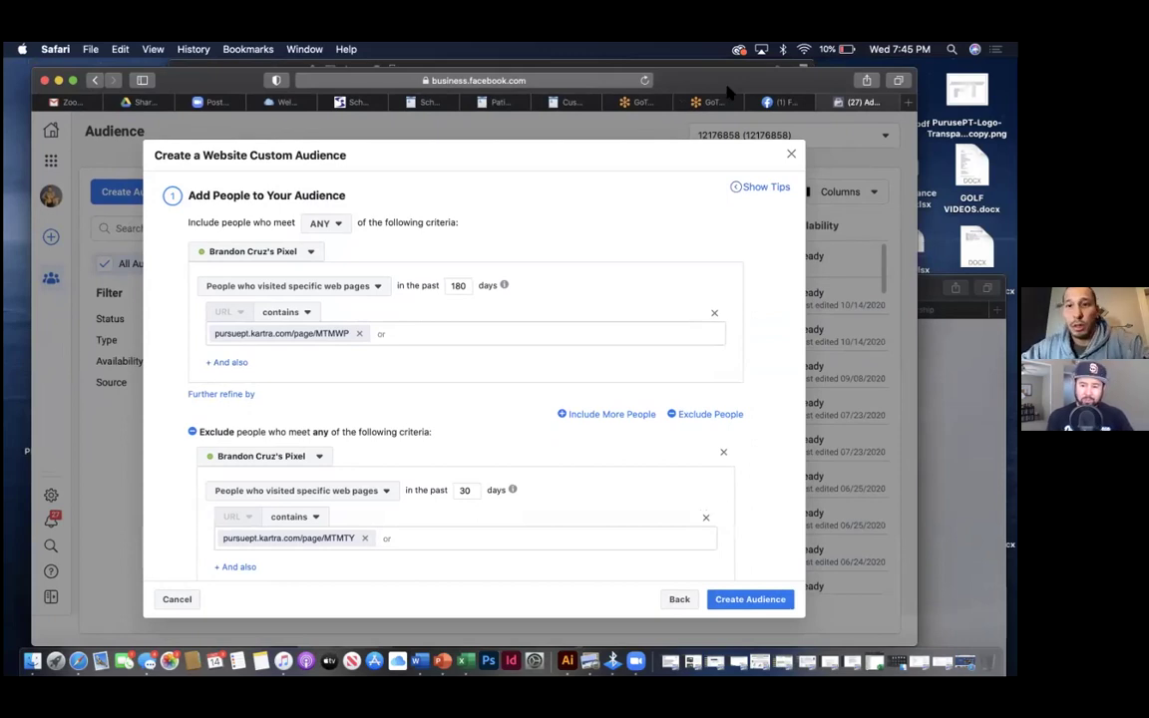
drag(682, 115, 704, 365)
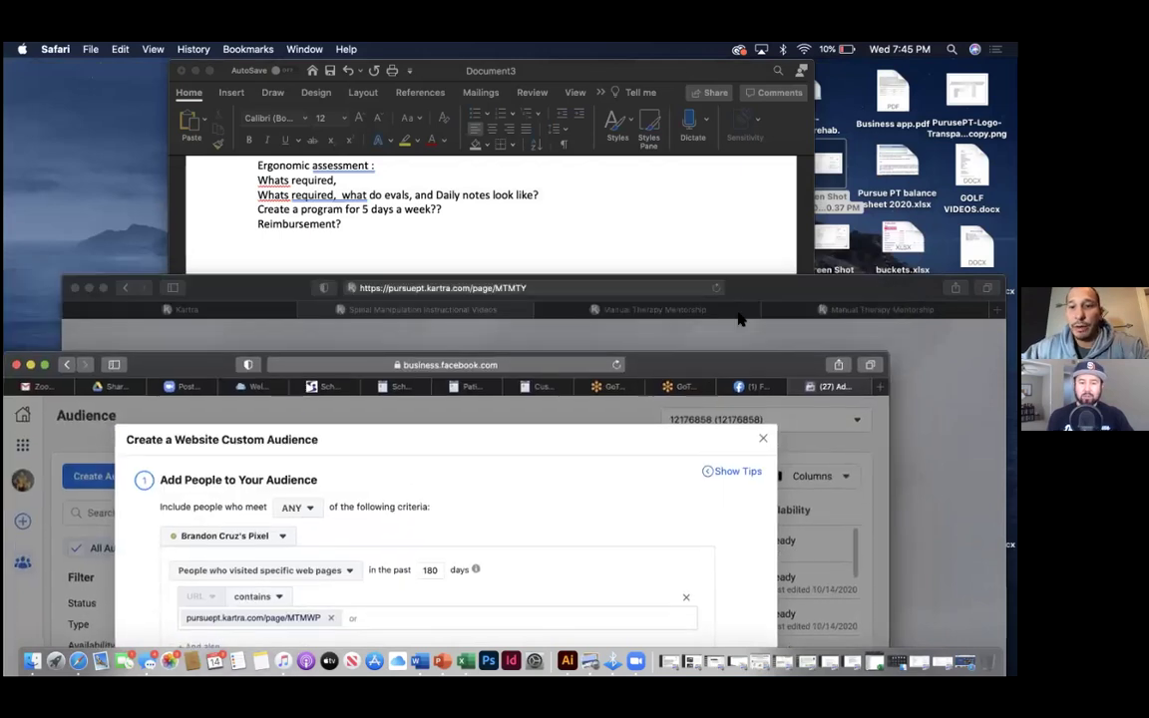
click(748, 296)
click(725, 315)
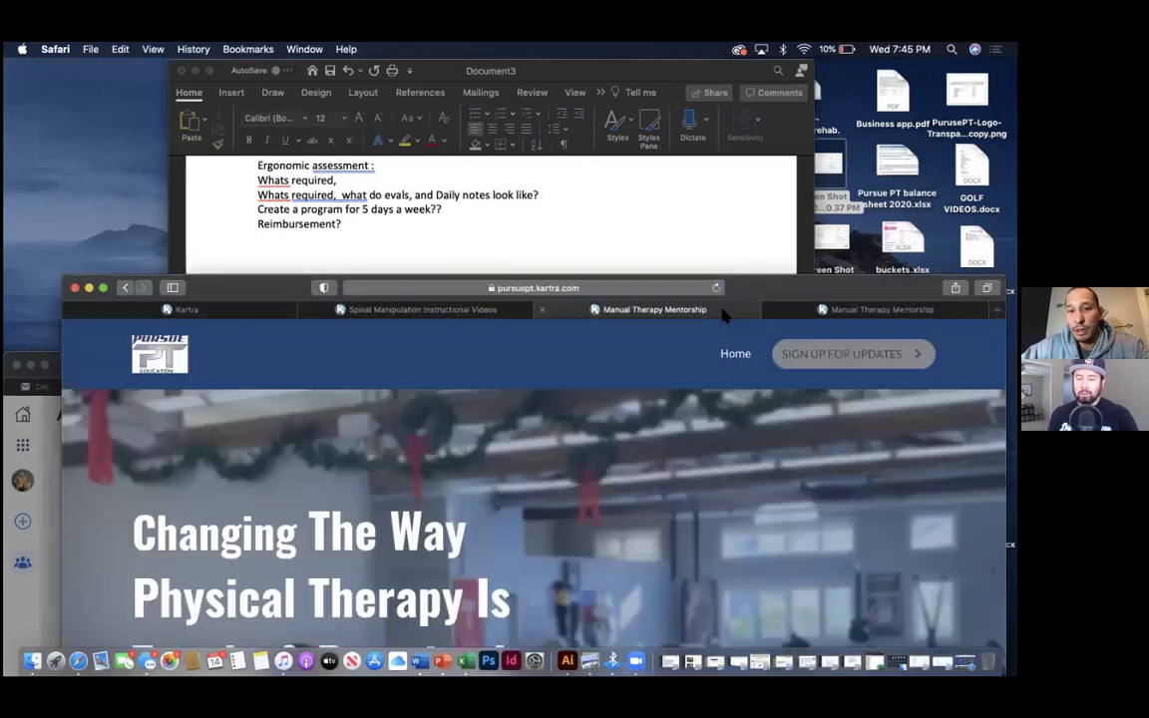
drag(749, 296, 699, 108)
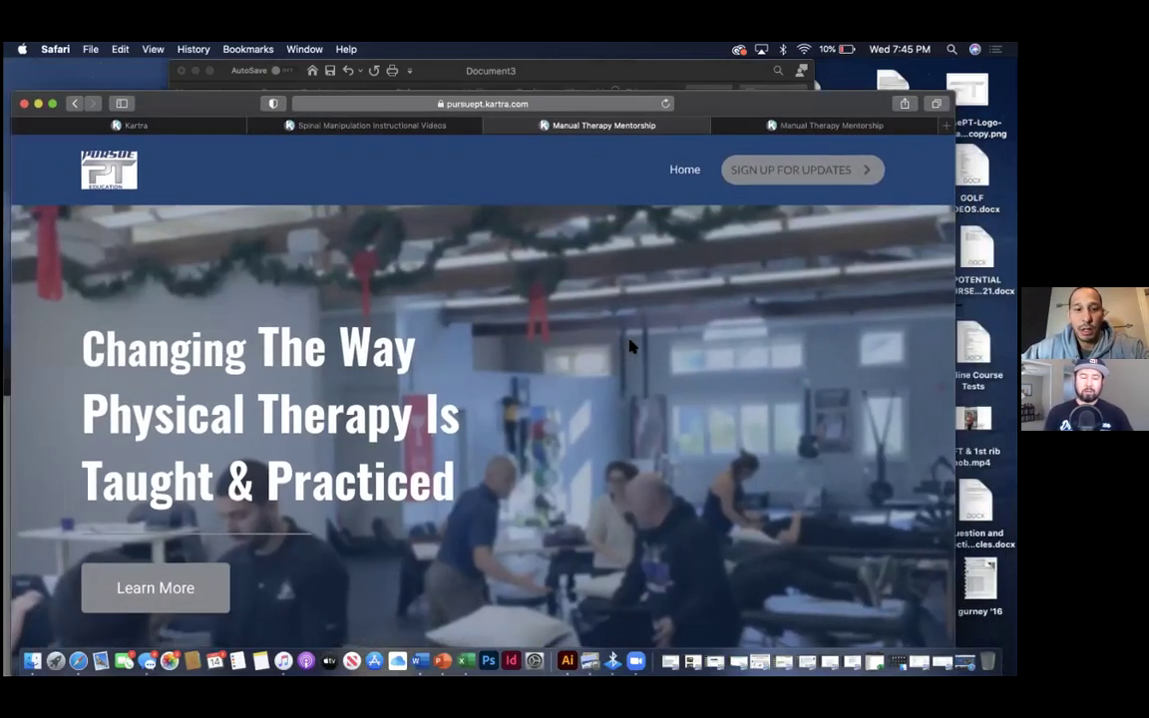
scroll(630, 346, down, 10)
scroll(598, 199, up, 10)
click(573, 99)
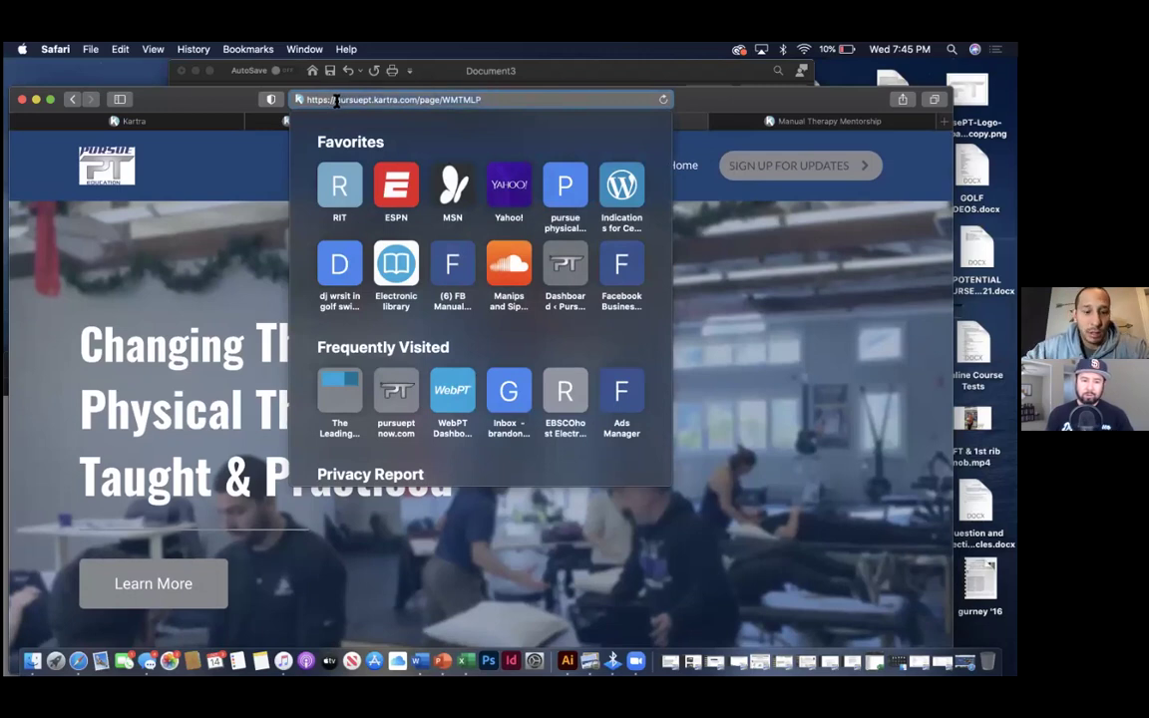
drag(336, 101, 602, 216)
drag(136, 363, 195, 96)
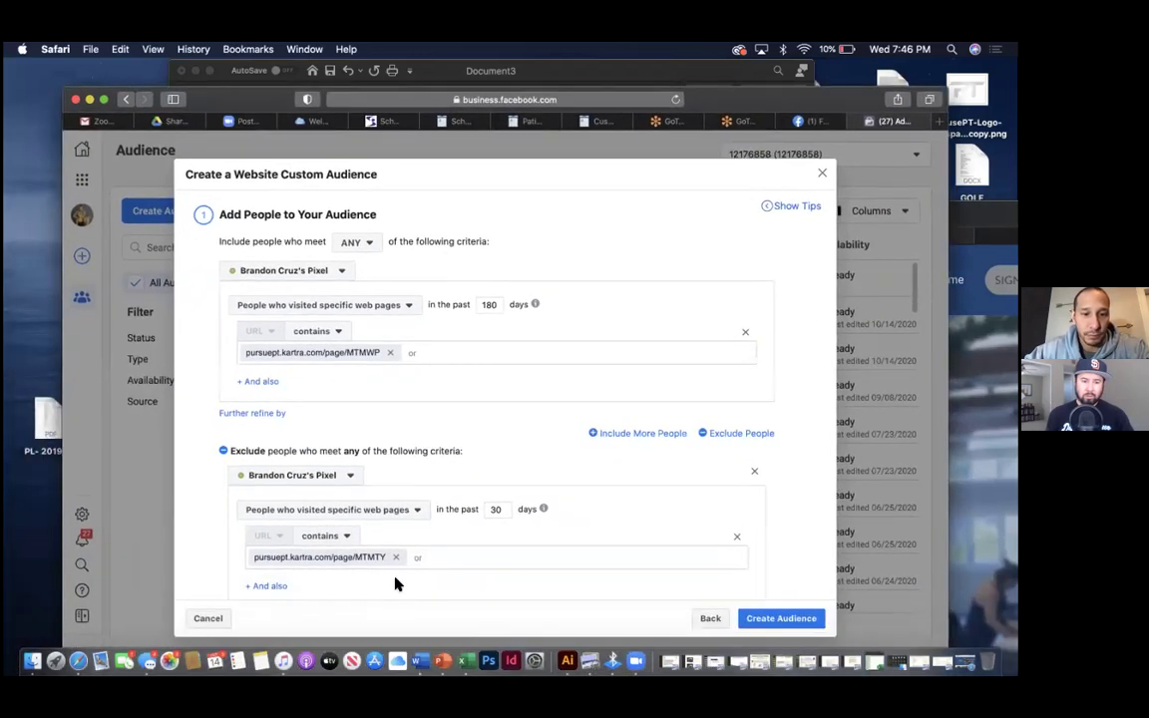
- Add pursuept.kartra.com/page/WMTMLP to the excluded URLs and set the exclusion period to 180 days
text(pursuept.kartra.com/page/WMTMLP)
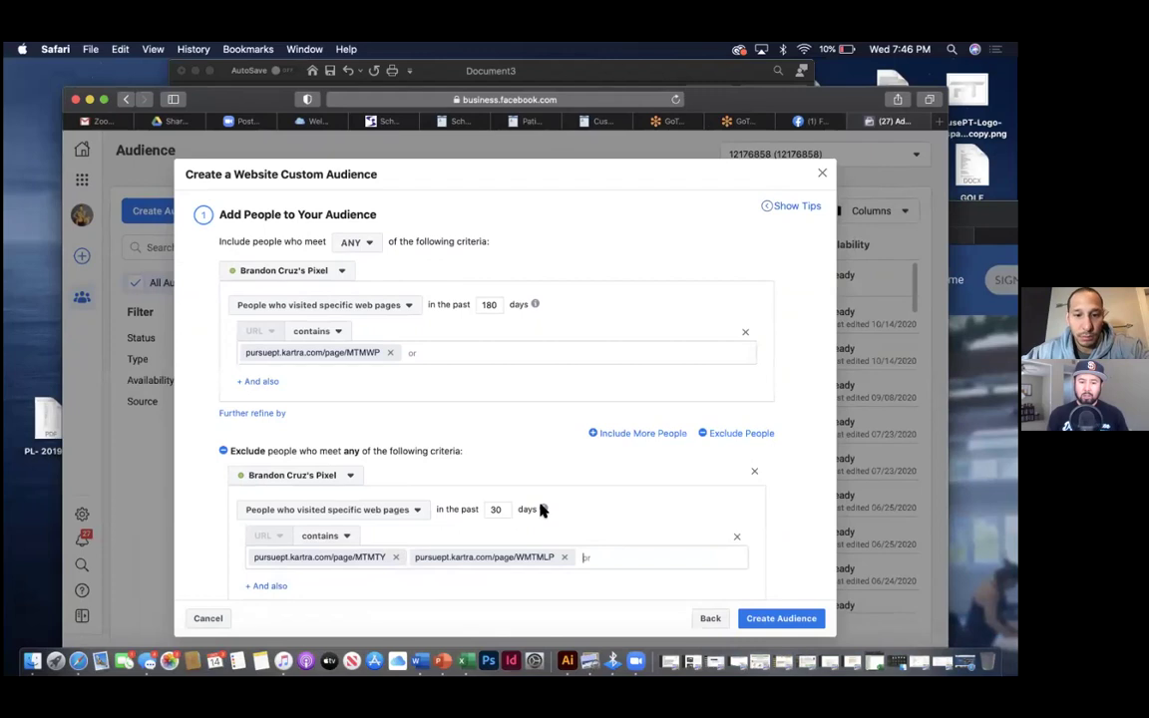
double_click(500, 509)
key(BackSpace)
text(18)
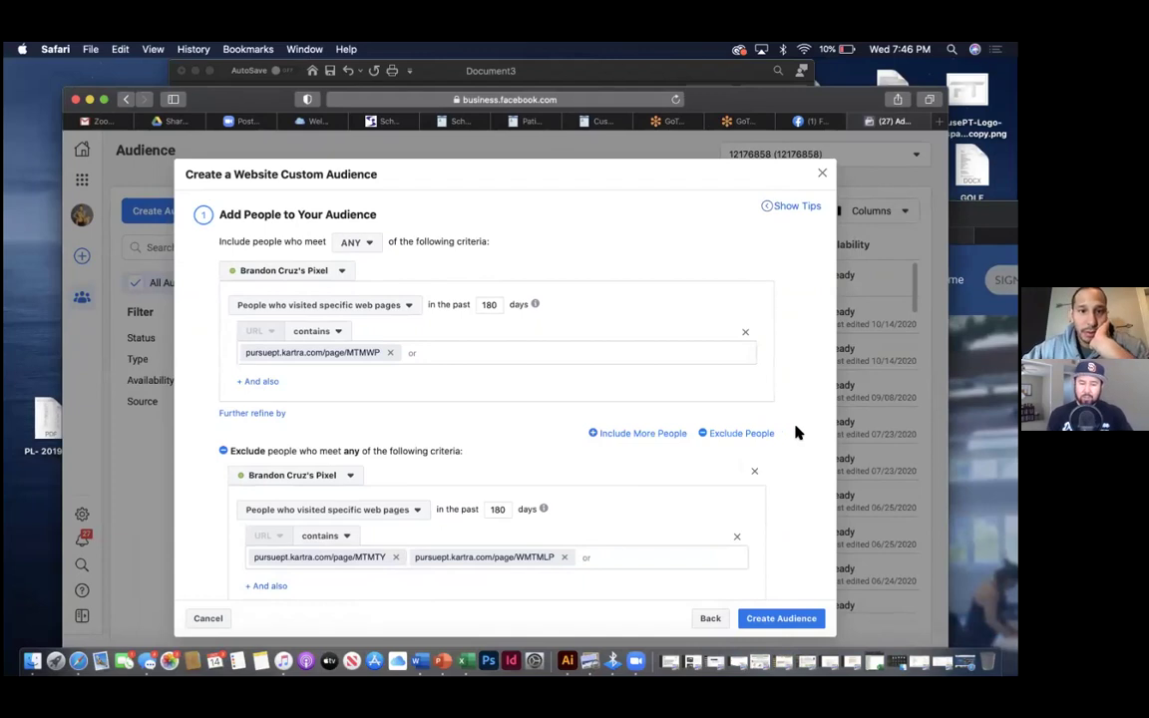
- Change the audience name to "MTM Ad to cart", check the inclusion and exclusion criteria, and create the audience
scroll(758, 322, down, 3)
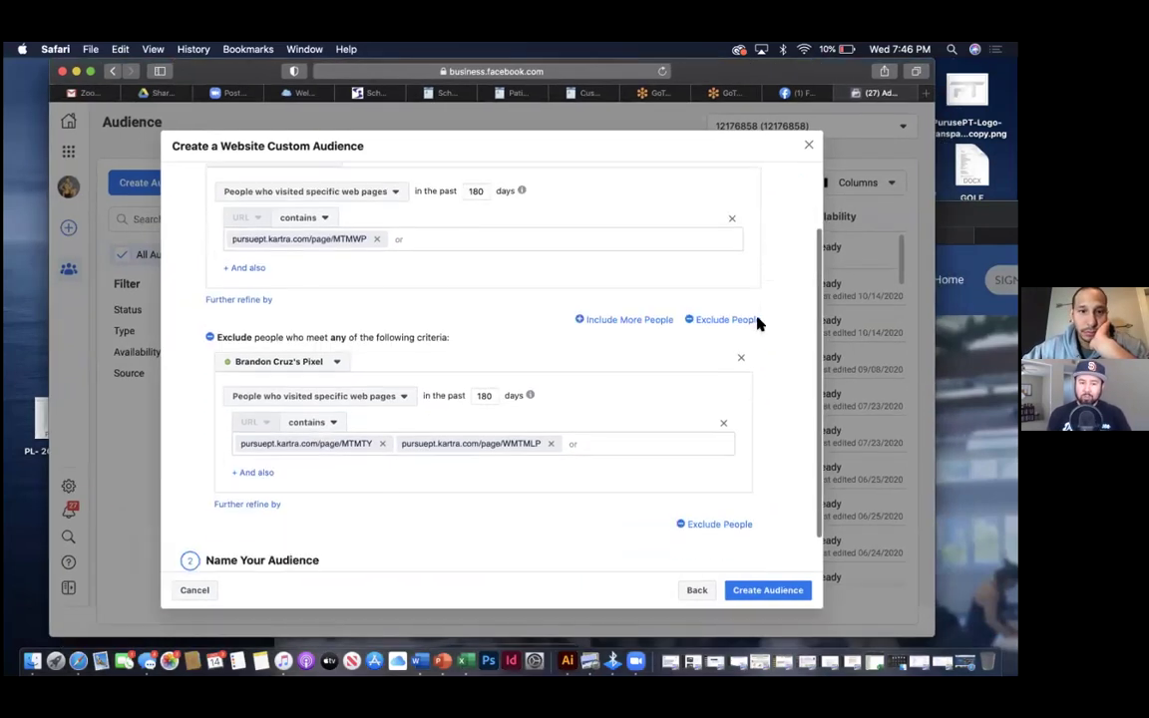
scroll(758, 322, down, 2)
click(262, 547)
key(BackSpace)
key(BackSpace)
text(d to cart)
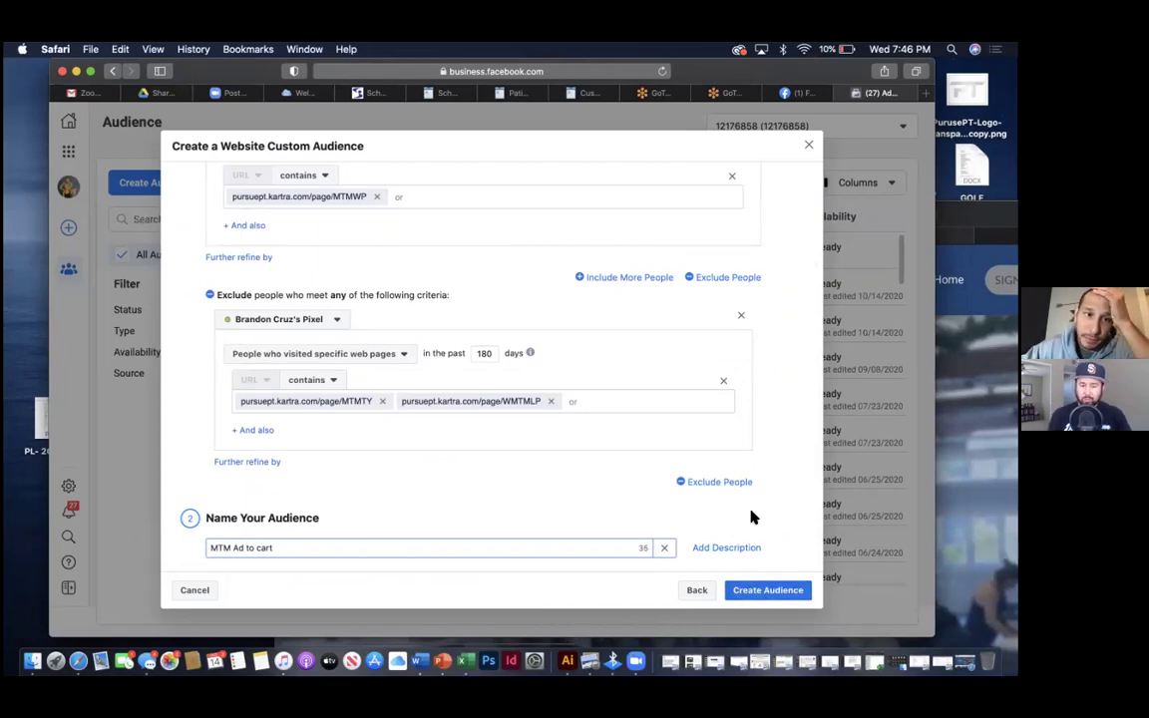
scroll(753, 517, up, 10)
scroll(751, 515, down, 10)
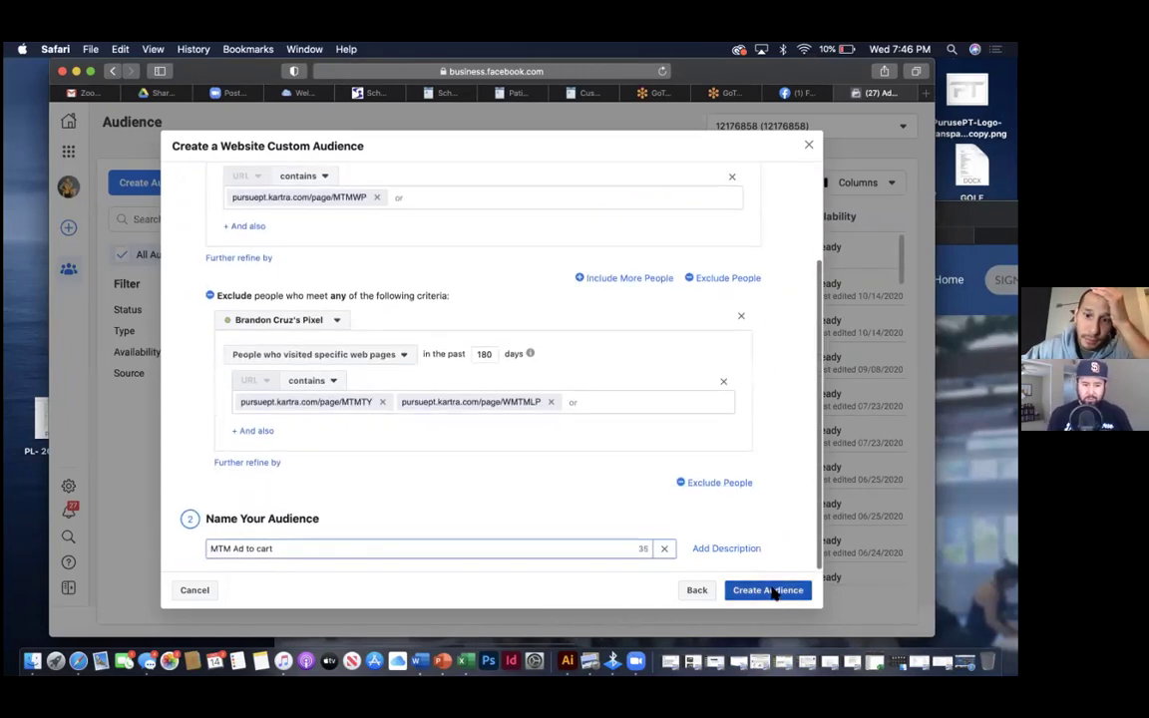
click(773, 592)
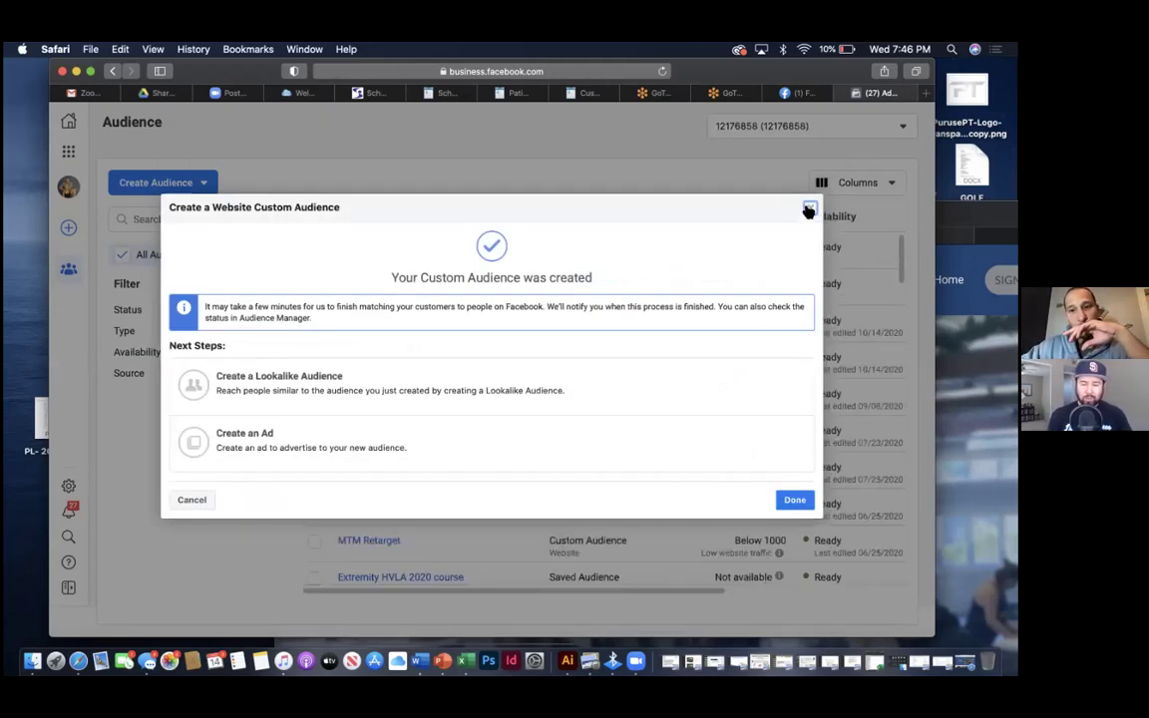
- Dismiss the audience creation confirmation and start another custom audience with Website as its source
click(793, 501)
click(200, 183)
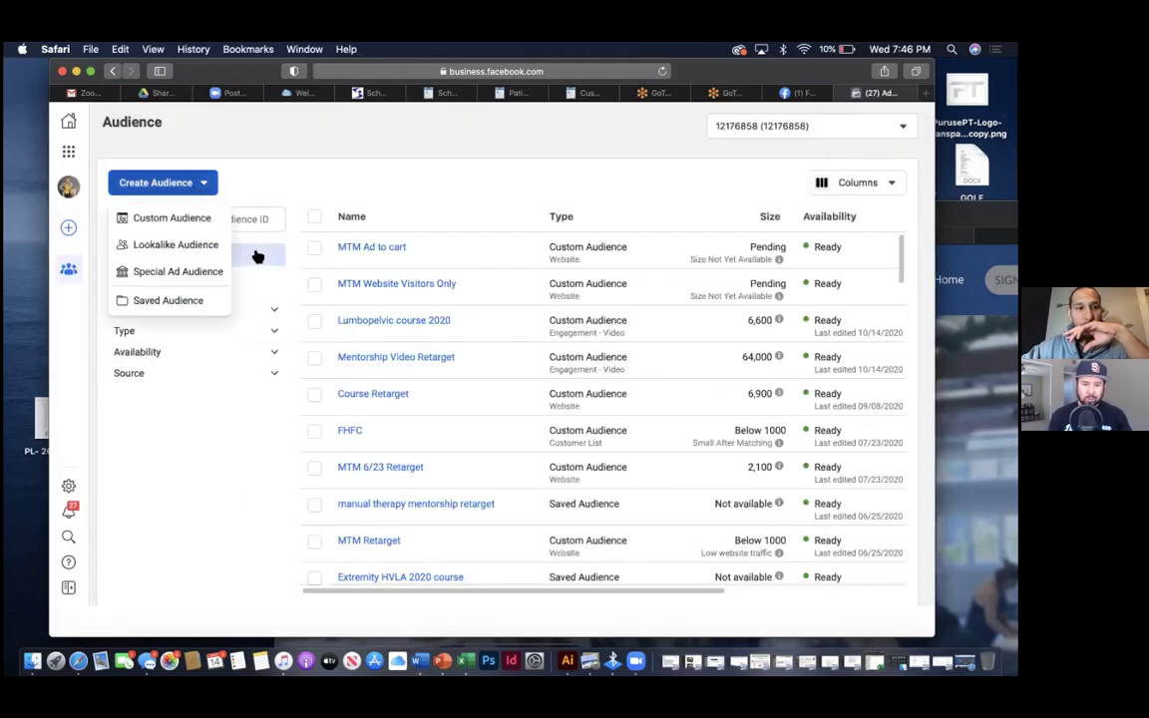
click(165, 230)
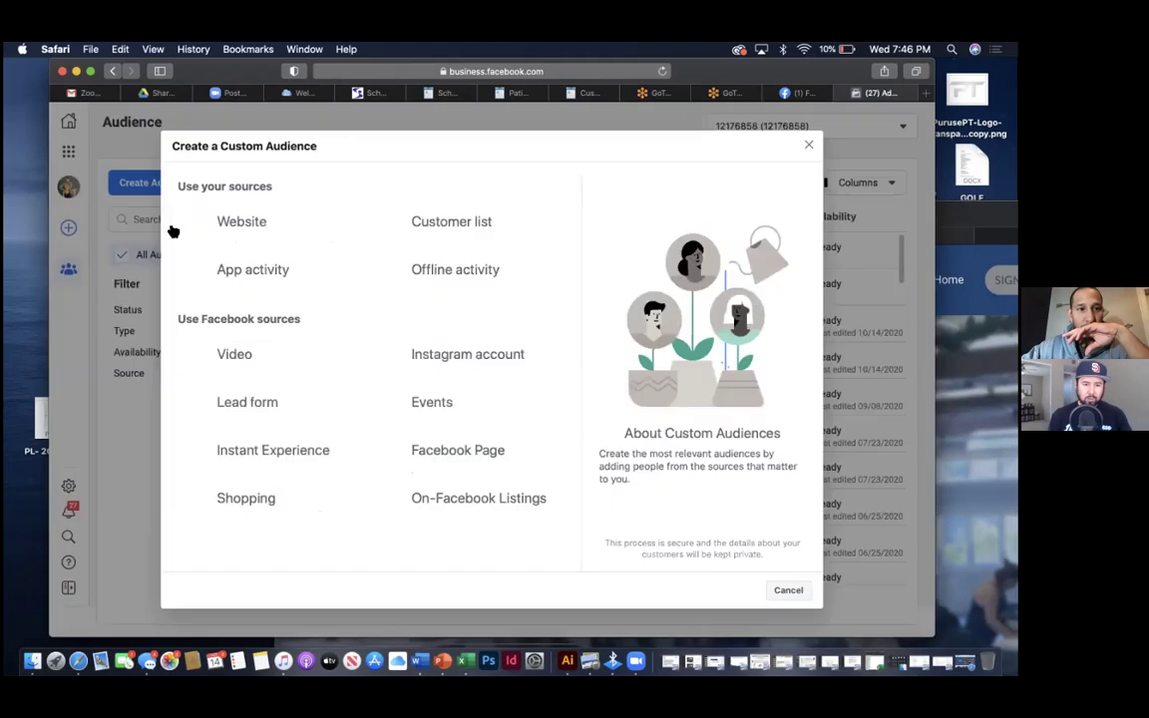
click(247, 222)
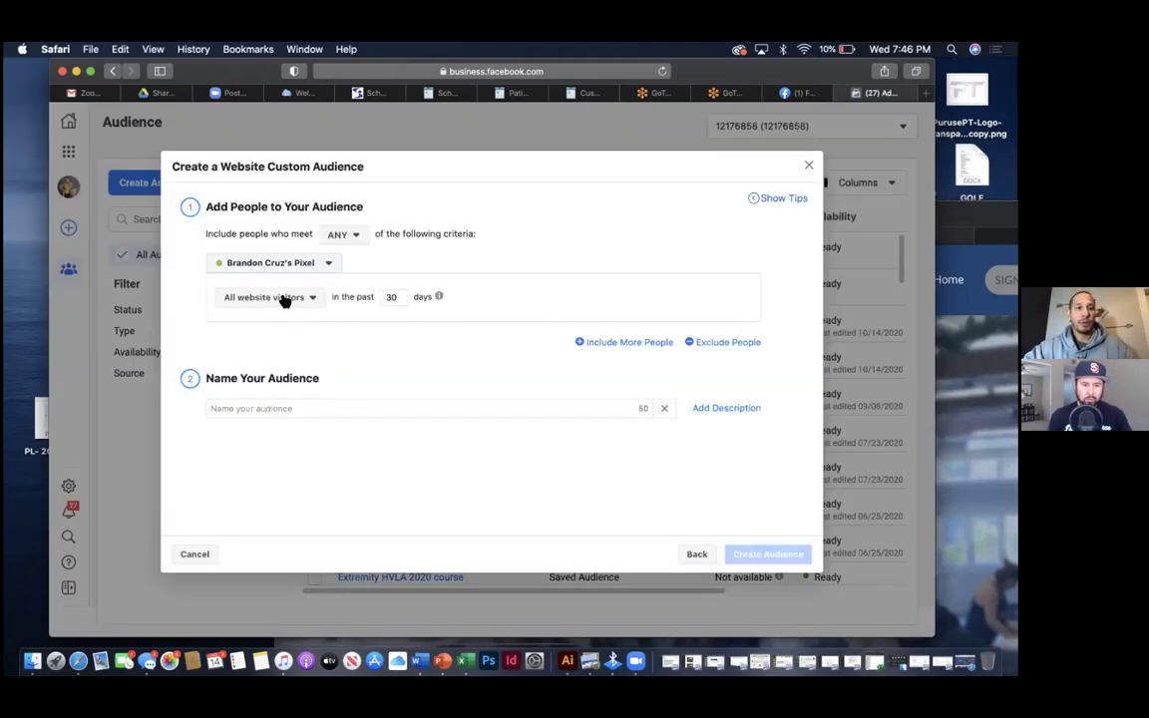
- Set the audience to include people who visited specific web pages in the past 180 days
click(284, 298)
click(276, 369)
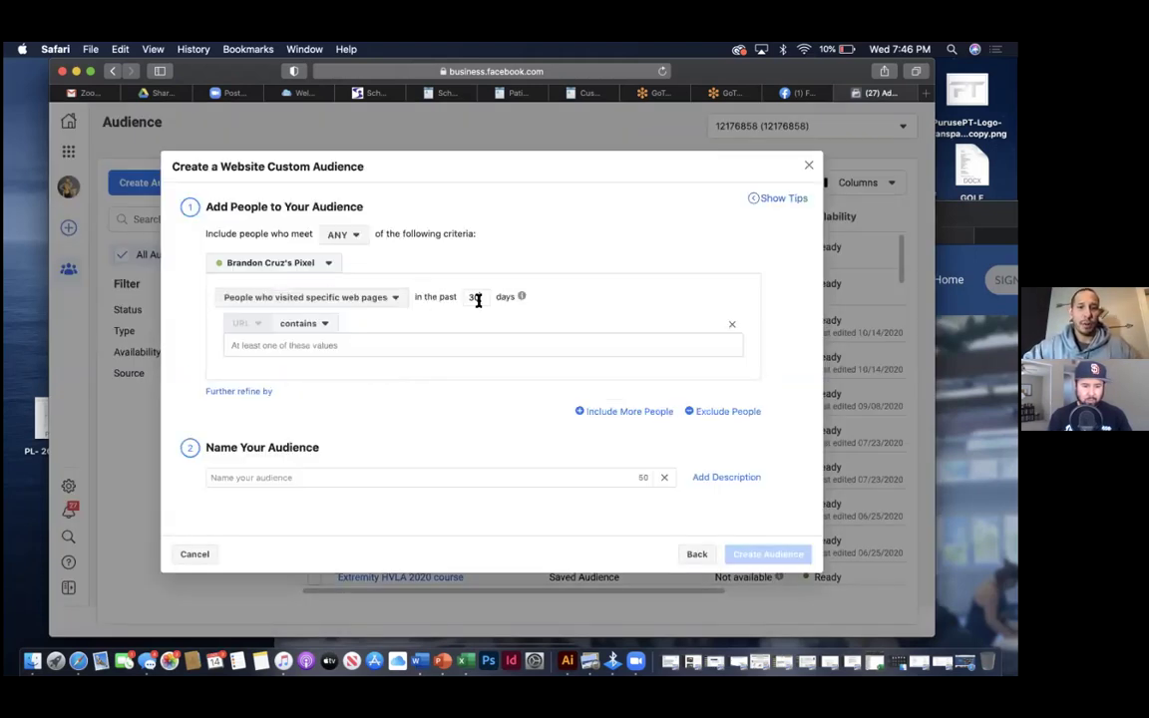
double_click(475, 297)
key(BackSpace)
text(180)
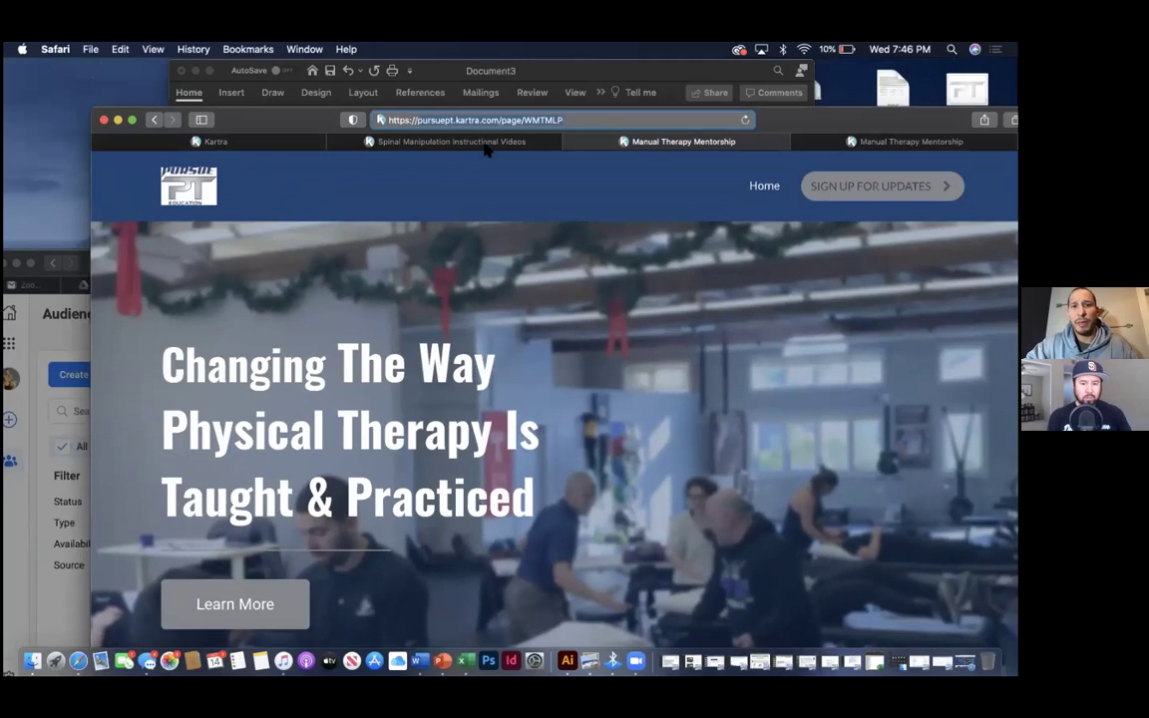
- Copy the thank-you page address from the other Safari window and add pursuept.kartra.com/page/MTMTY to the included URLs
click(487, 143)
click(626, 121)
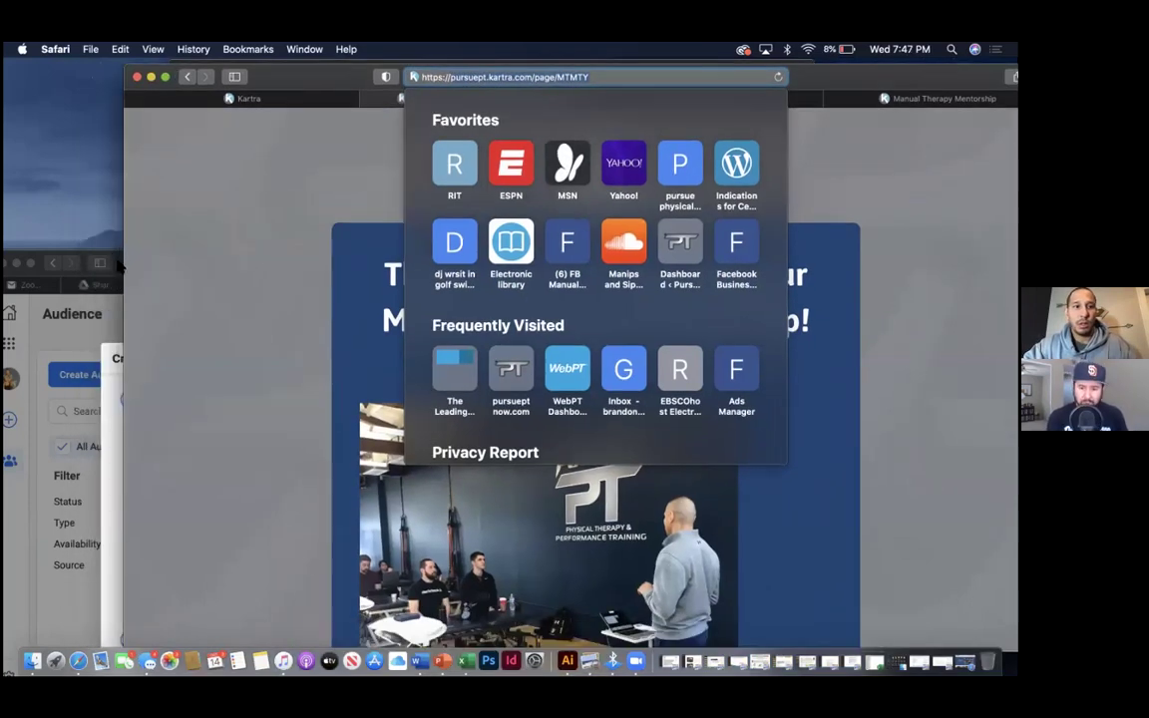
click(109, 241)
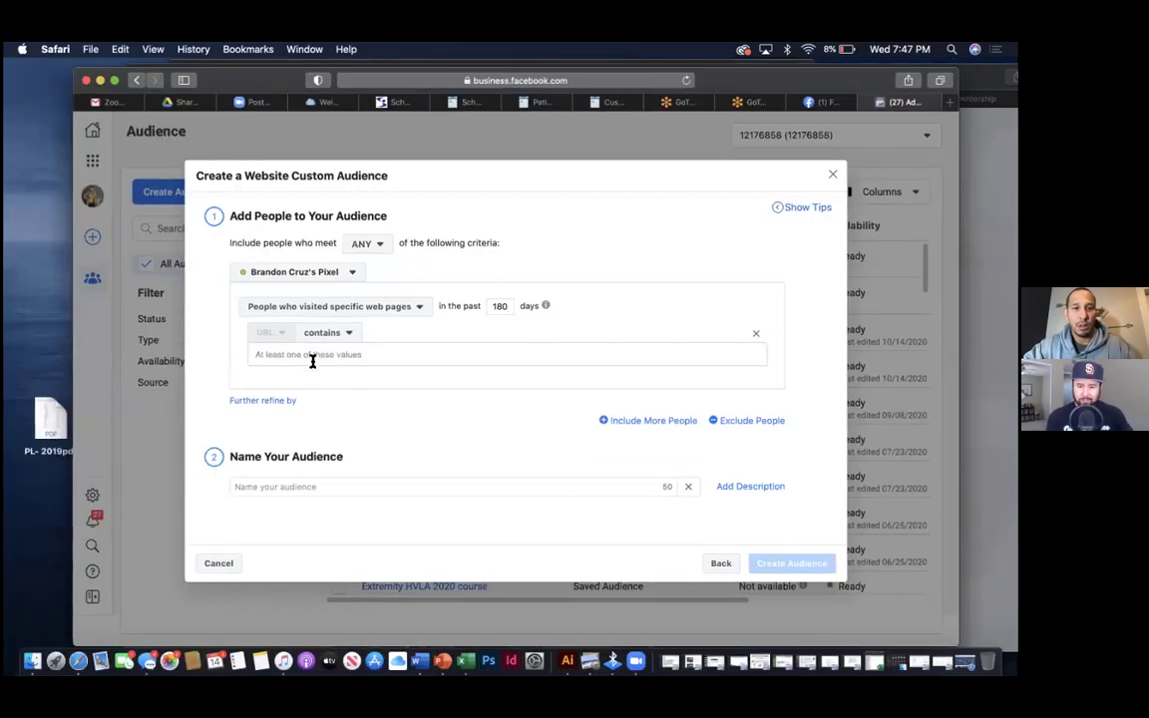
key(super+v)
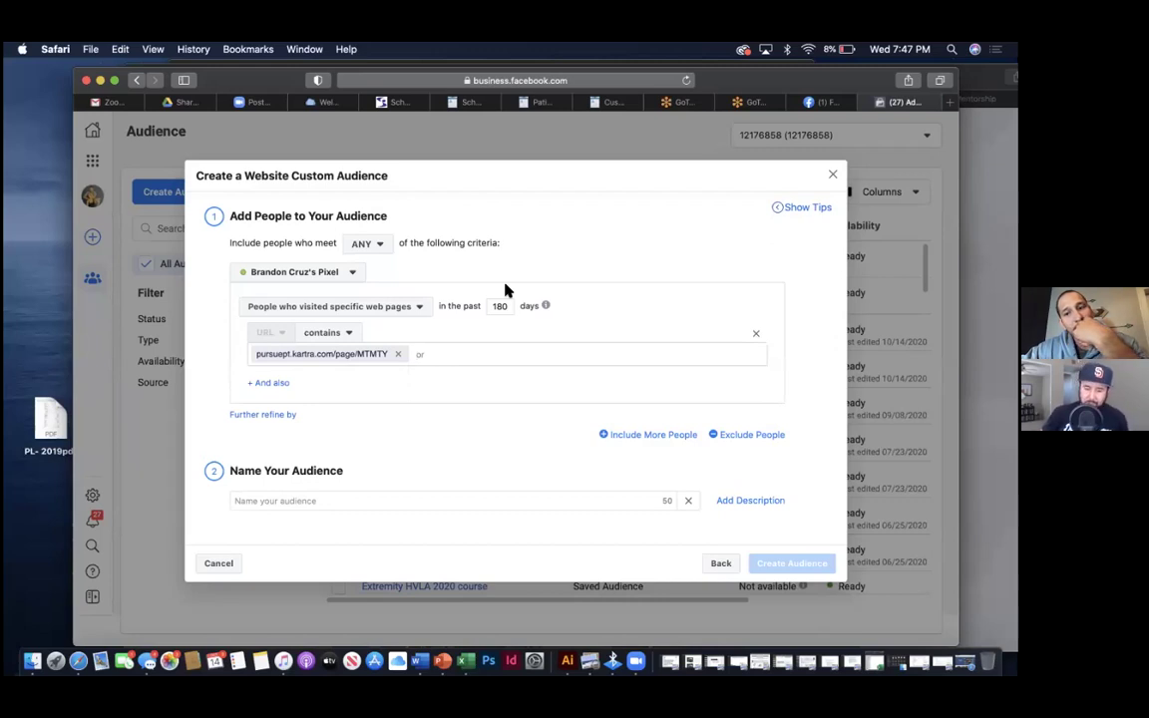
click(398, 355)
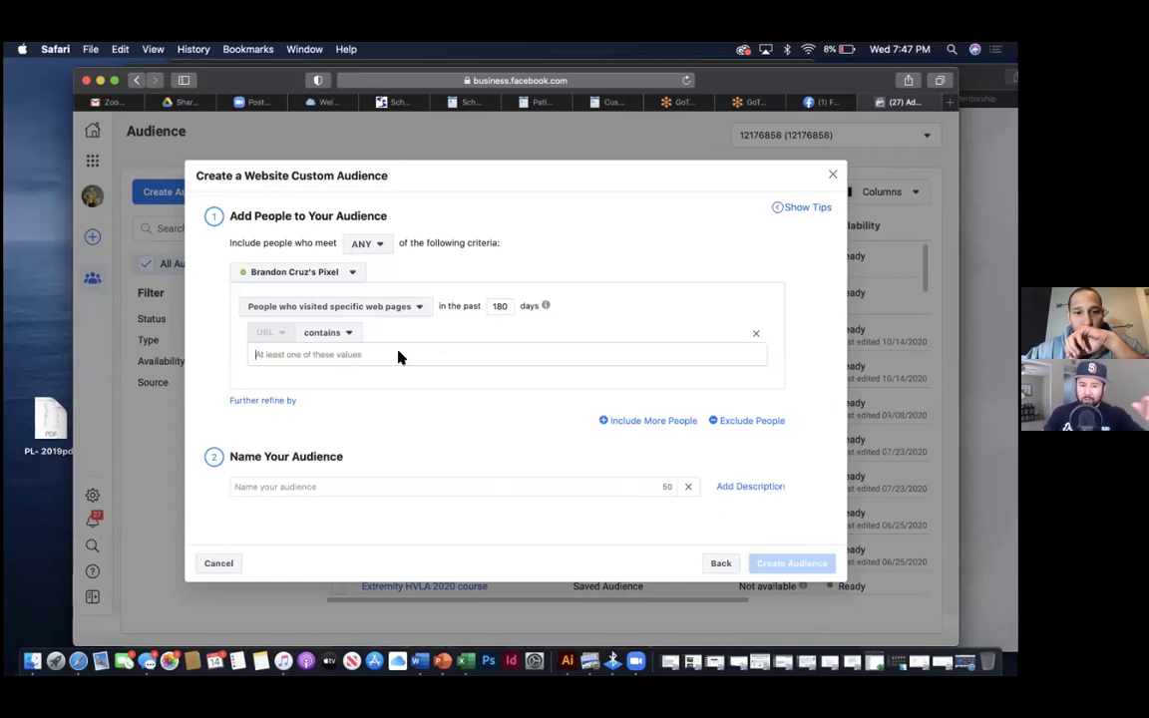
click(728, 421)
click(346, 485)
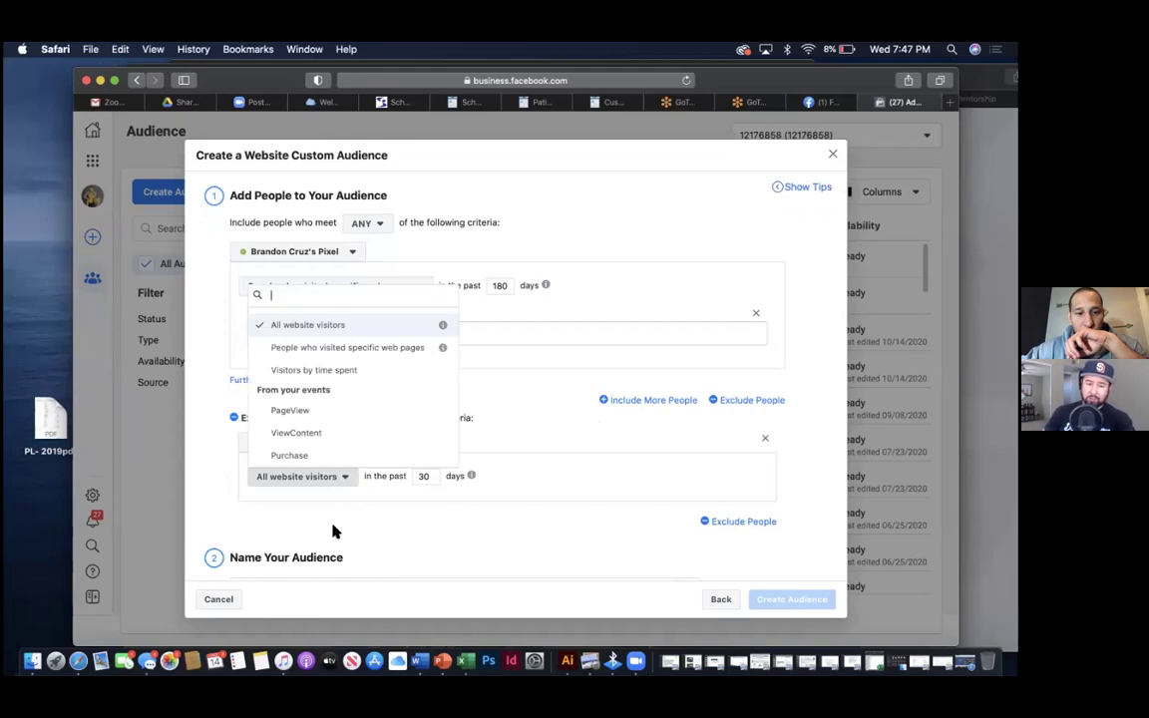
click(336, 351)
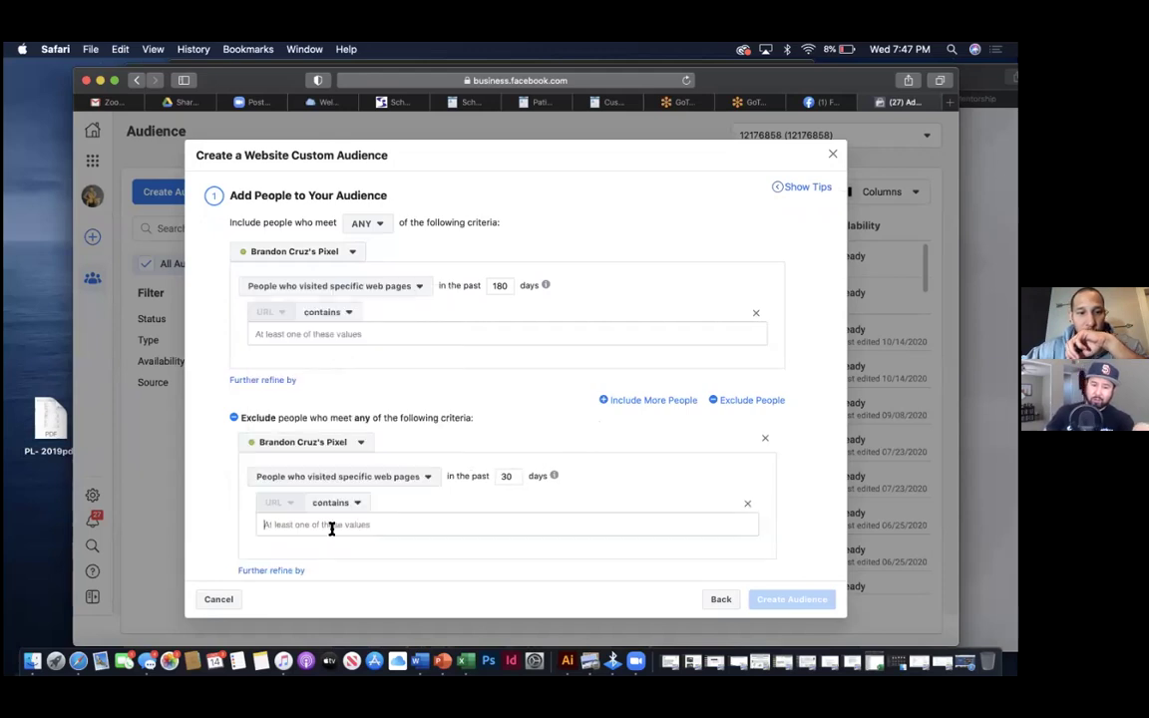
click(331, 526)
text(pursuept.kartra.com/page/MTMTY)
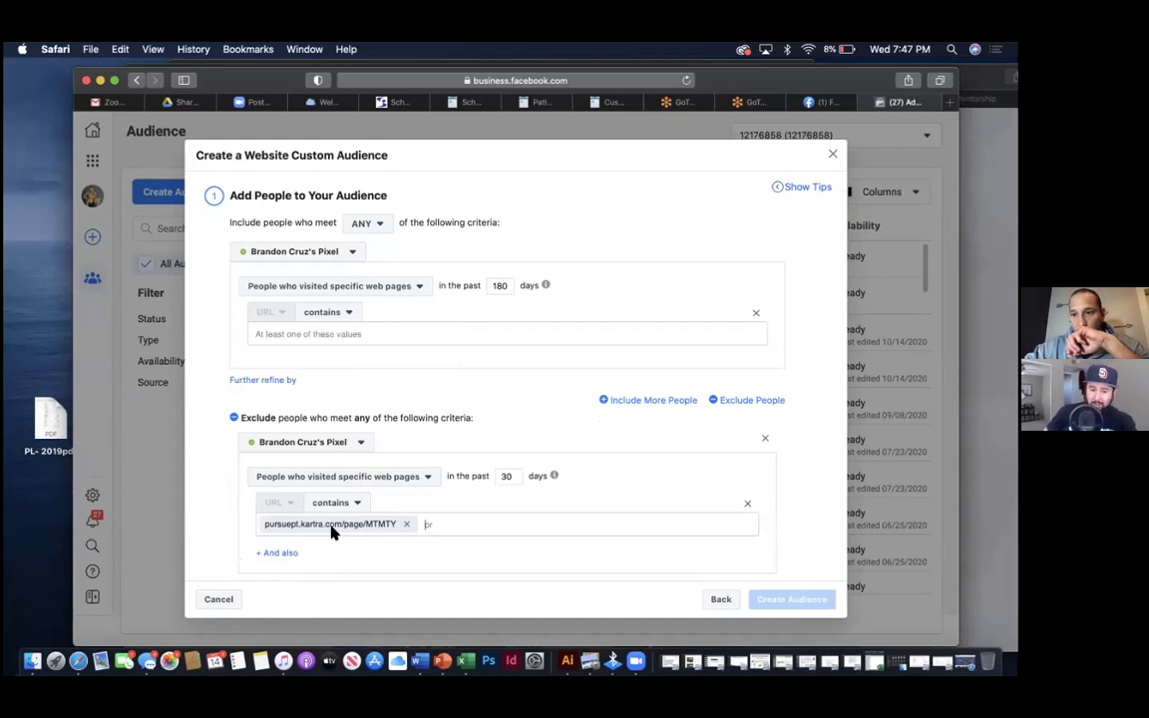
click(405, 524)
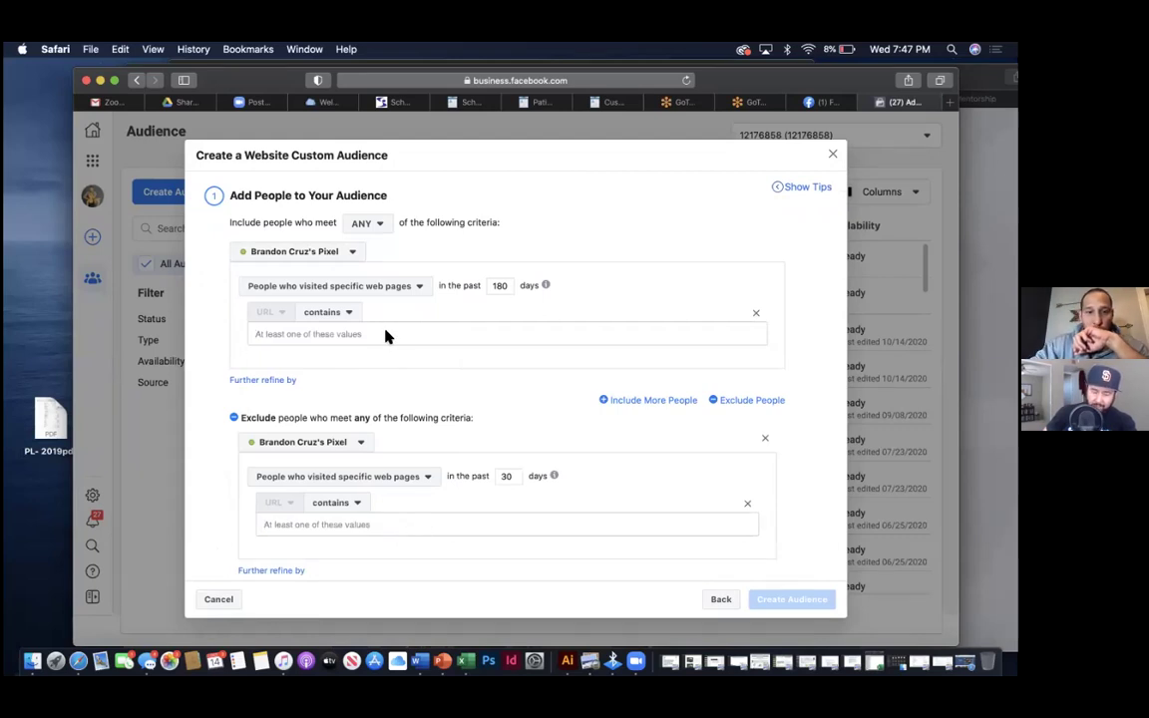
text(pursuept.kartra.com/page/MTMTY)
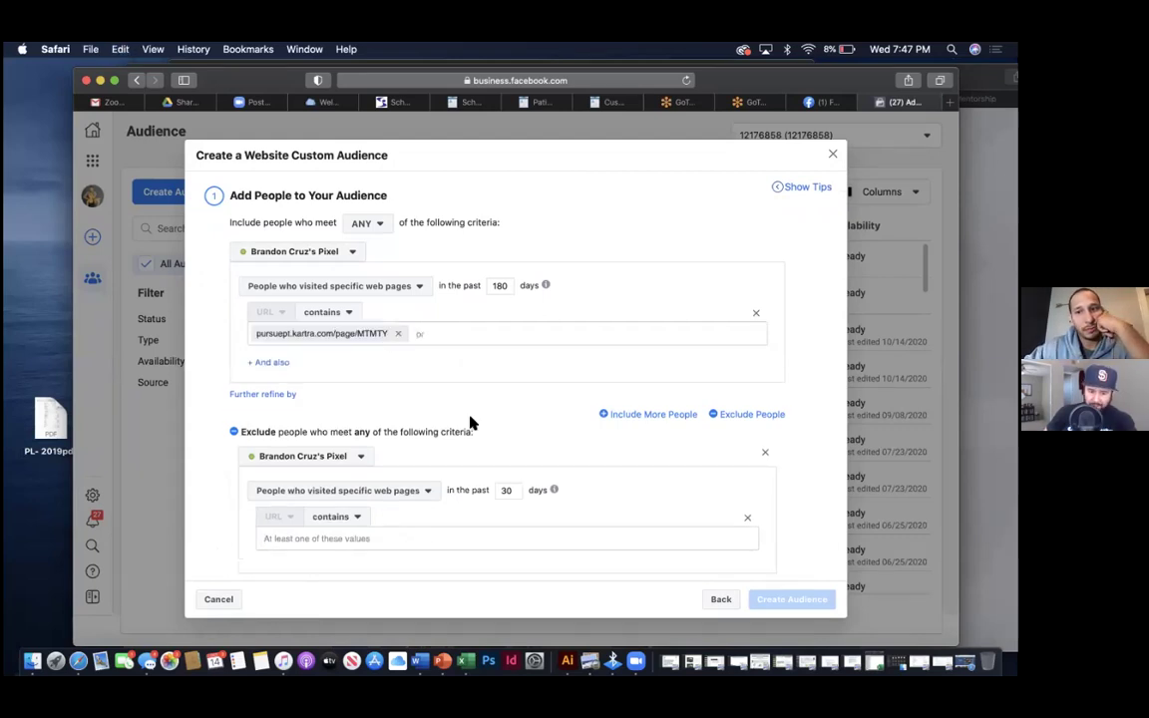
click(764, 453)
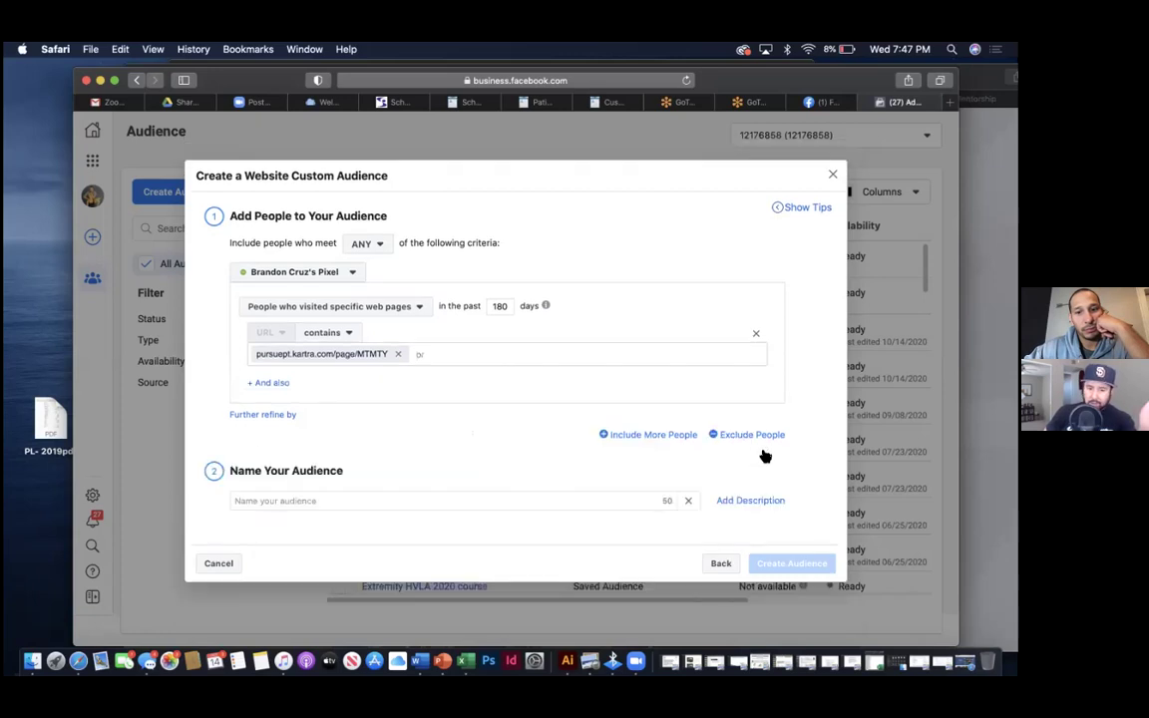
- Name the audience "MTM Customers", create it, and close the creation confirmation
click(307, 499)
text(MTM CU)
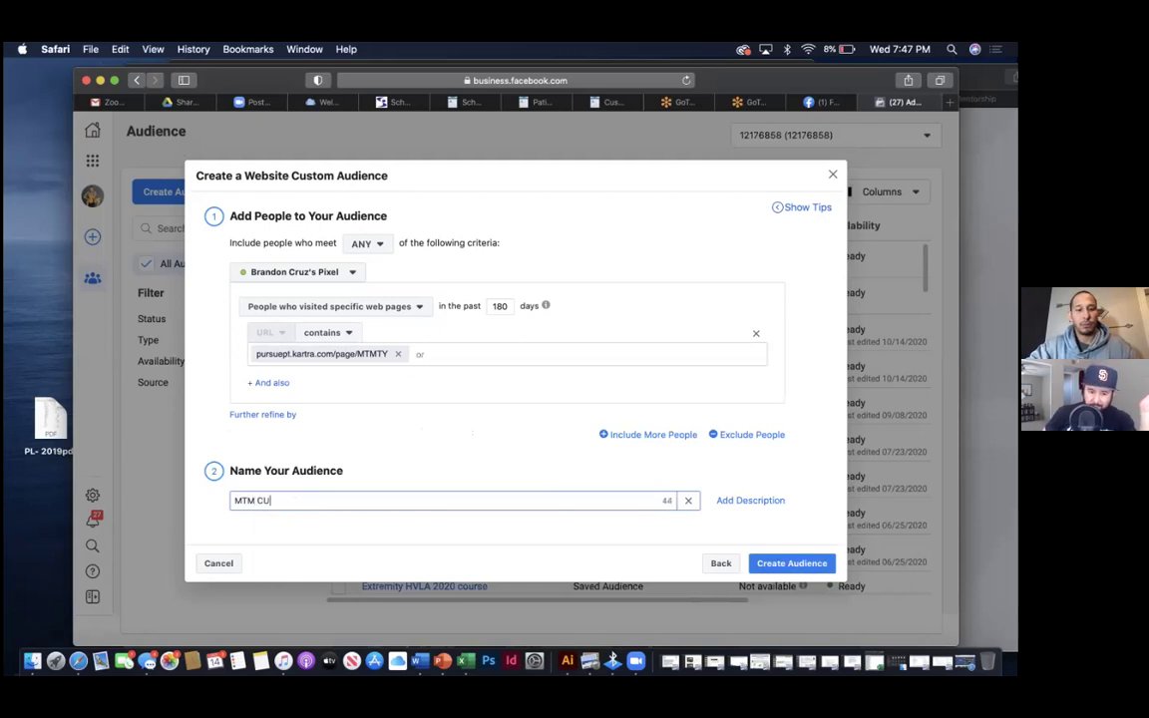
text(ustormer)
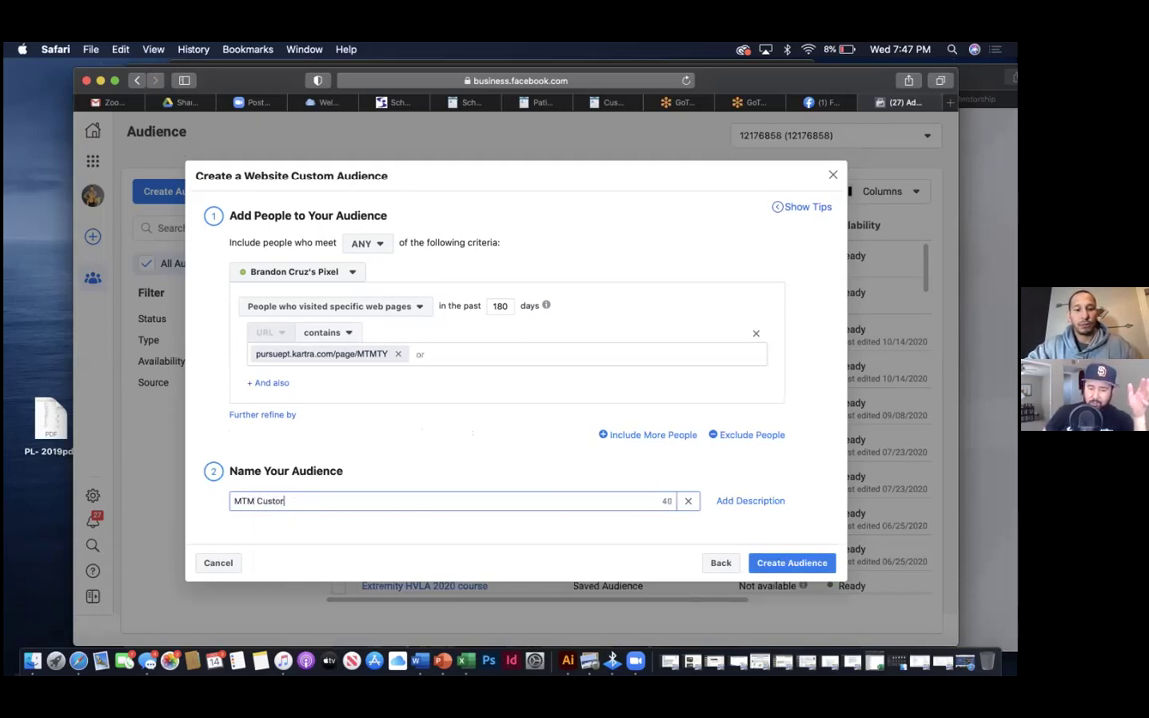
key(BackSpace)
key(BackSpace)
key(BackSpace)
key(BackSpace)
key(BackSpace)
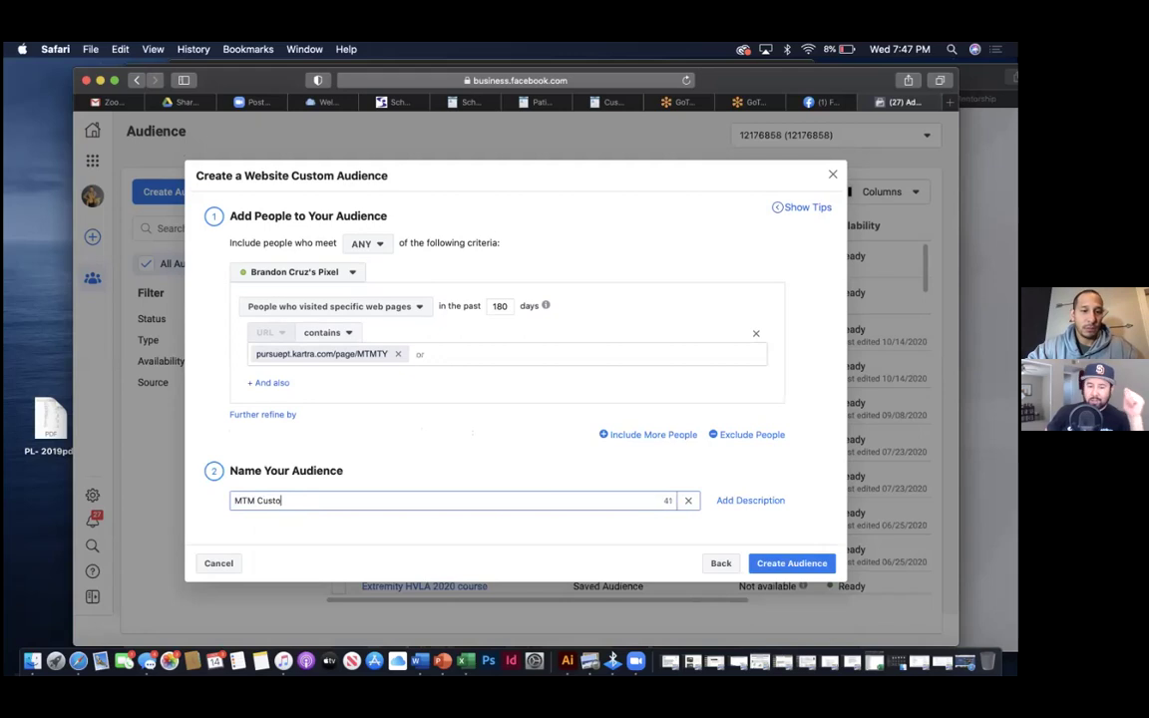
text(mers)
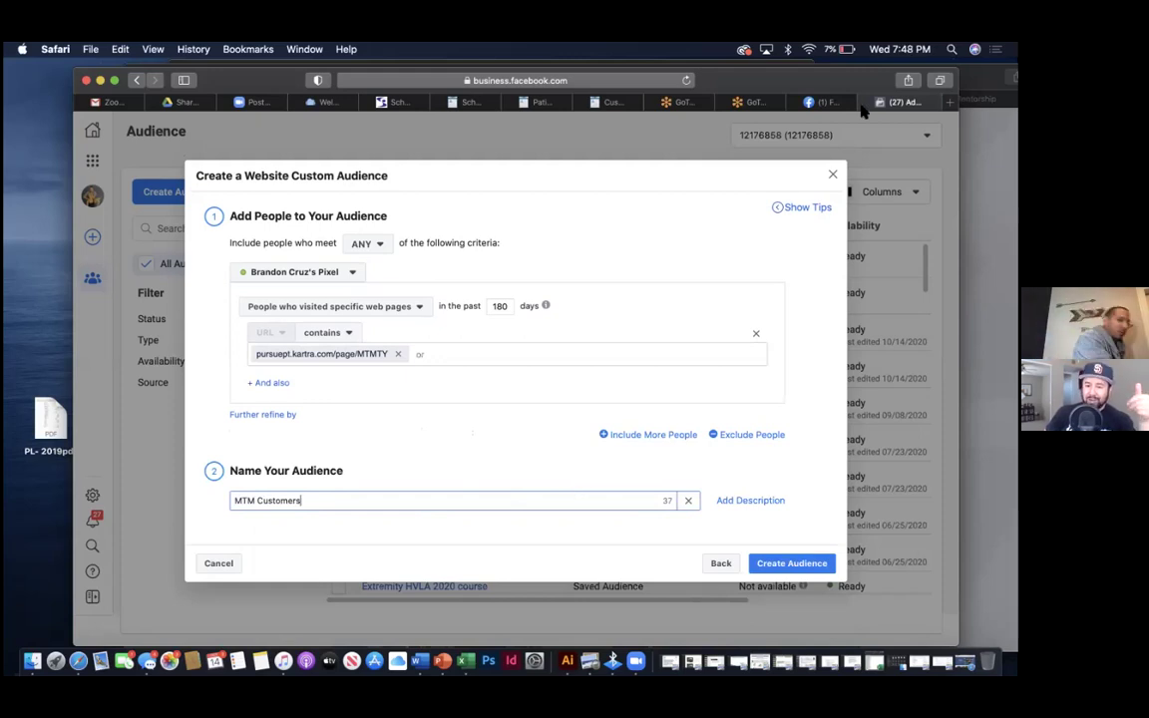
click(785, 566)
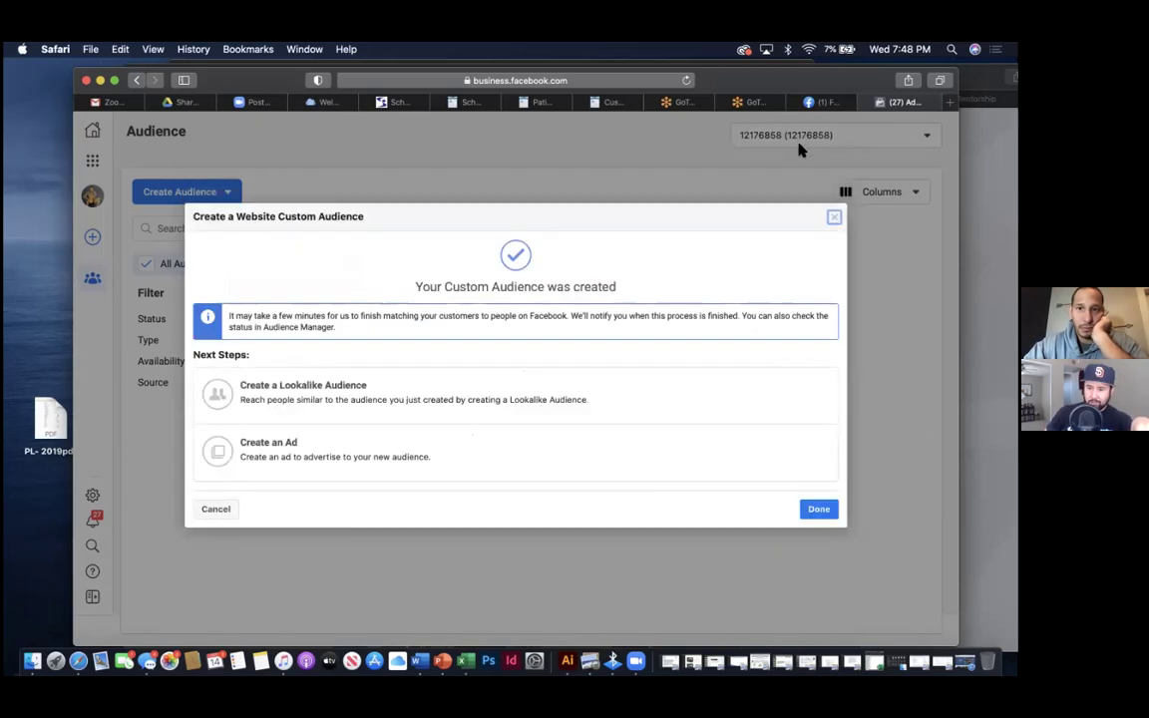
click(832, 218)
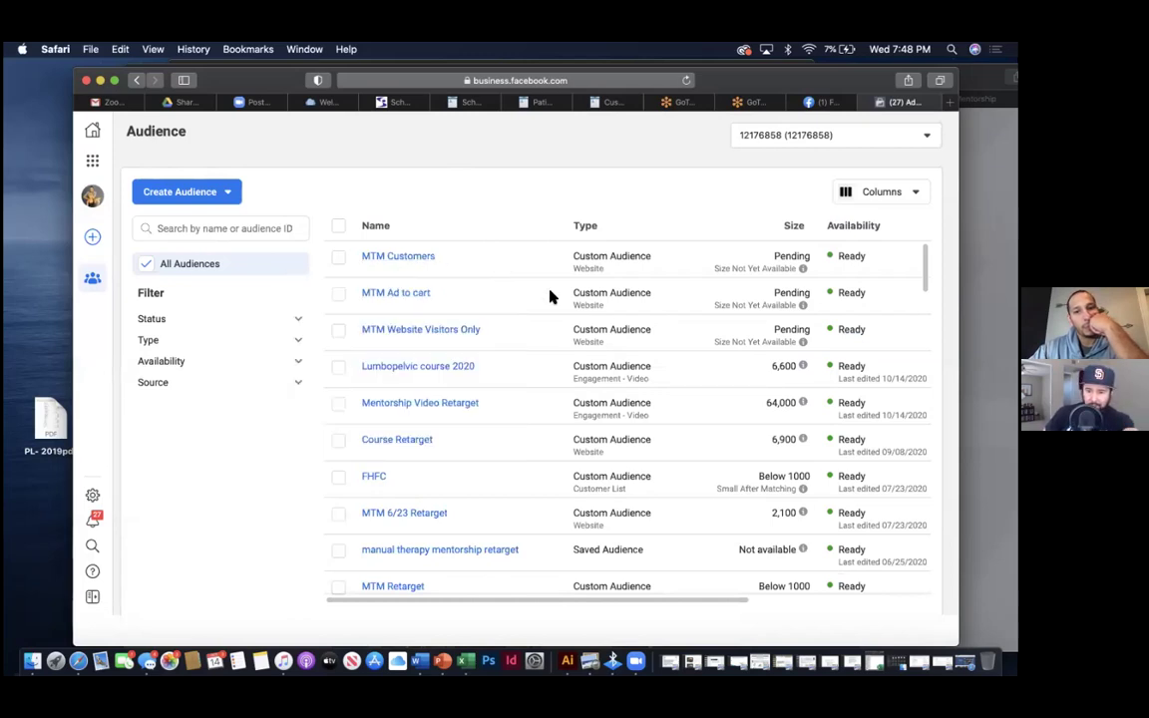
- Look through the audience list and go to the Ads Manager campaigns list
scroll(628, 398, down, 8)
scroll(628, 398, down, 5)
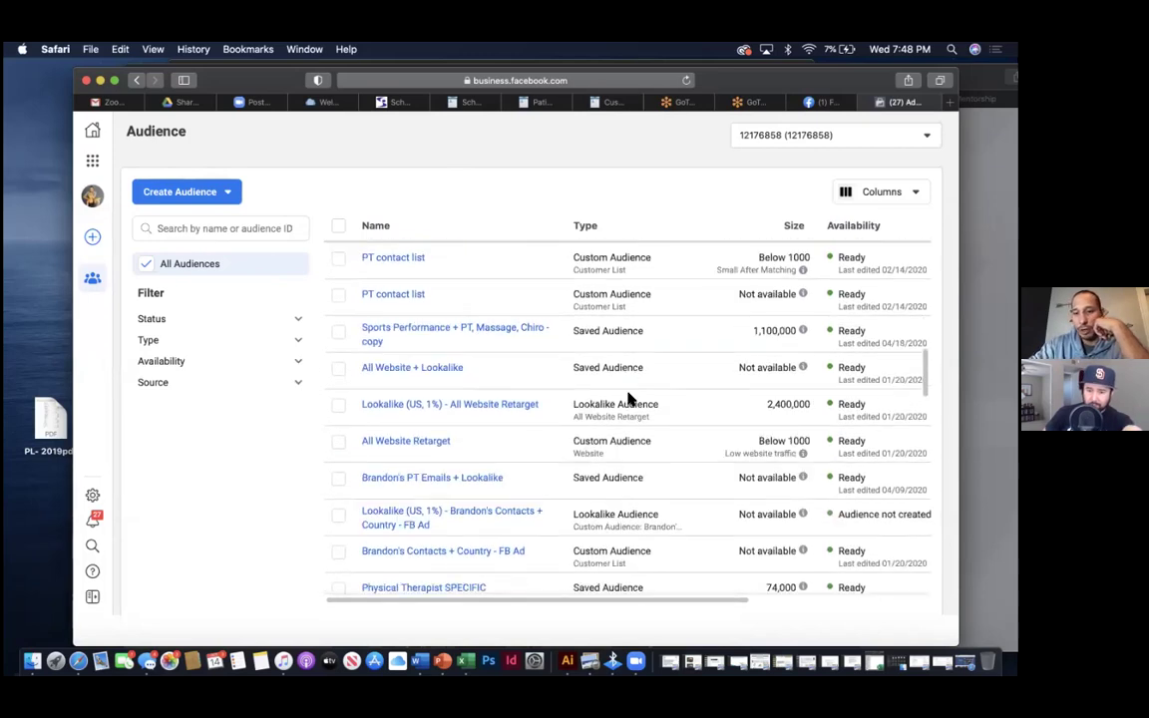
scroll(629, 398, up, 13)
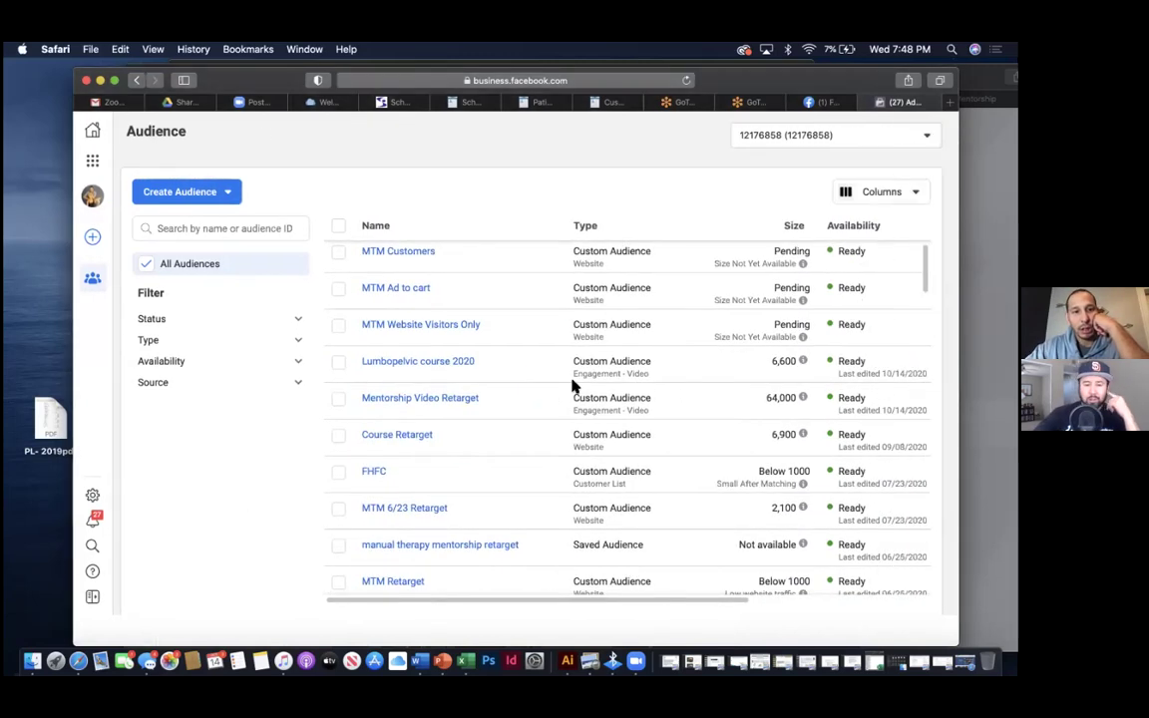
scroll(572, 384, up, 1)
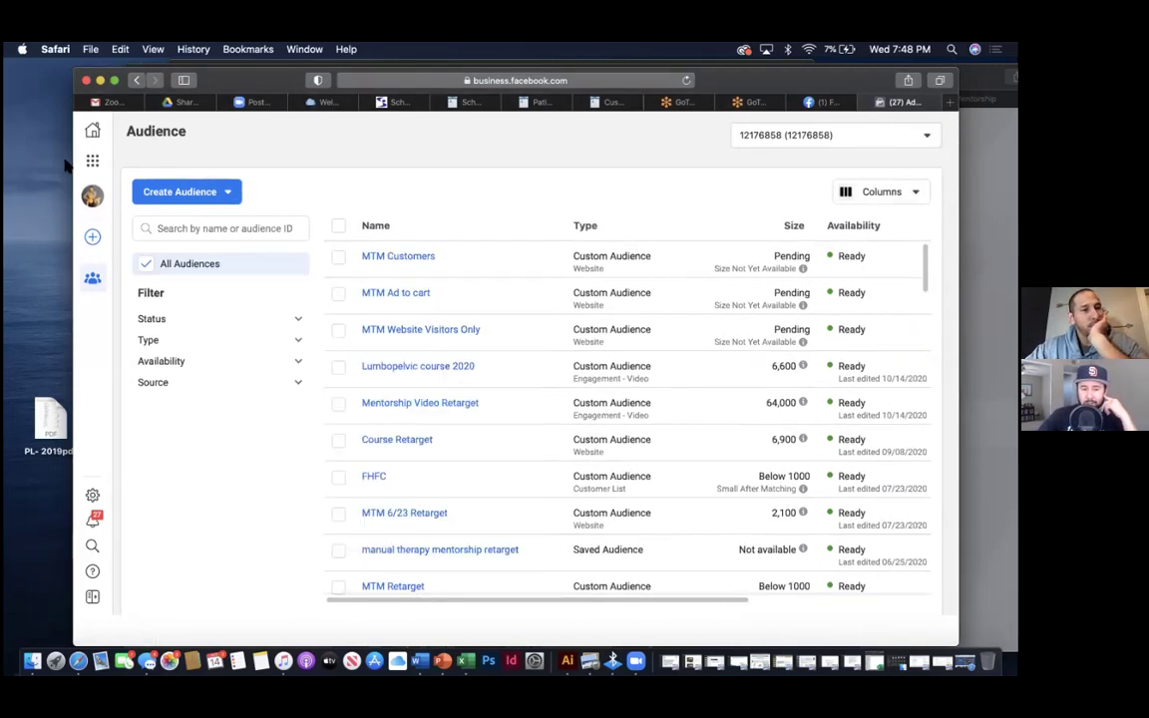
click(91, 159)
click(172, 211)
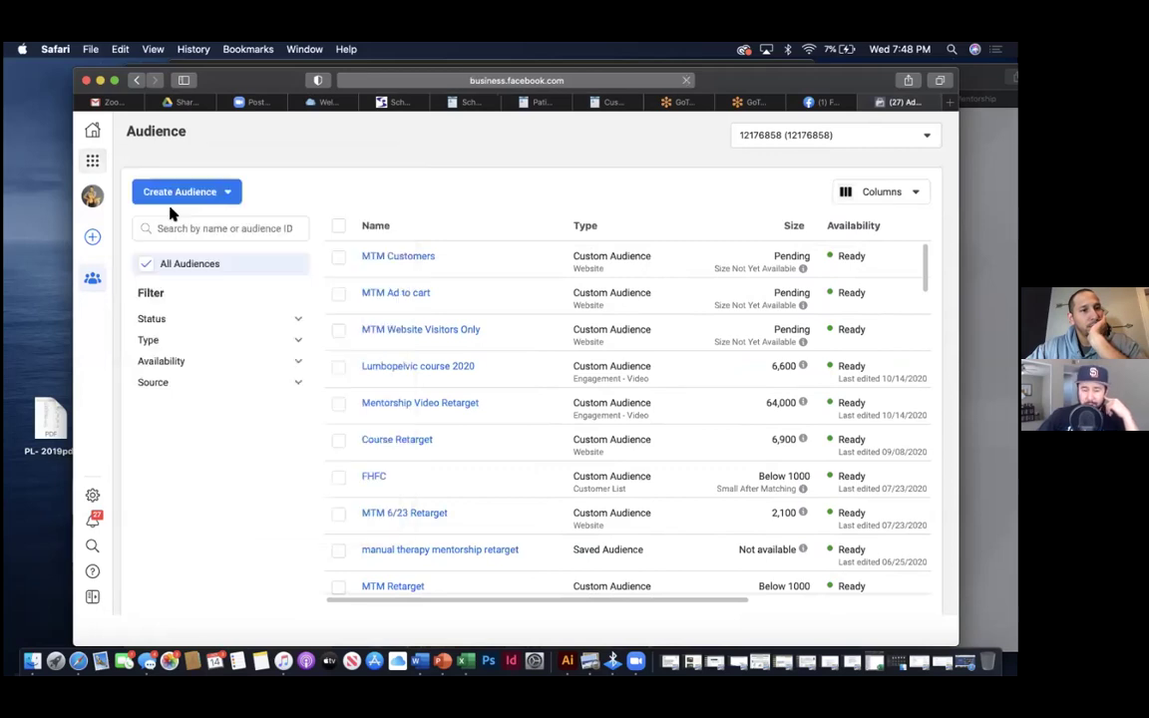
drag(760, 77, 688, 85)
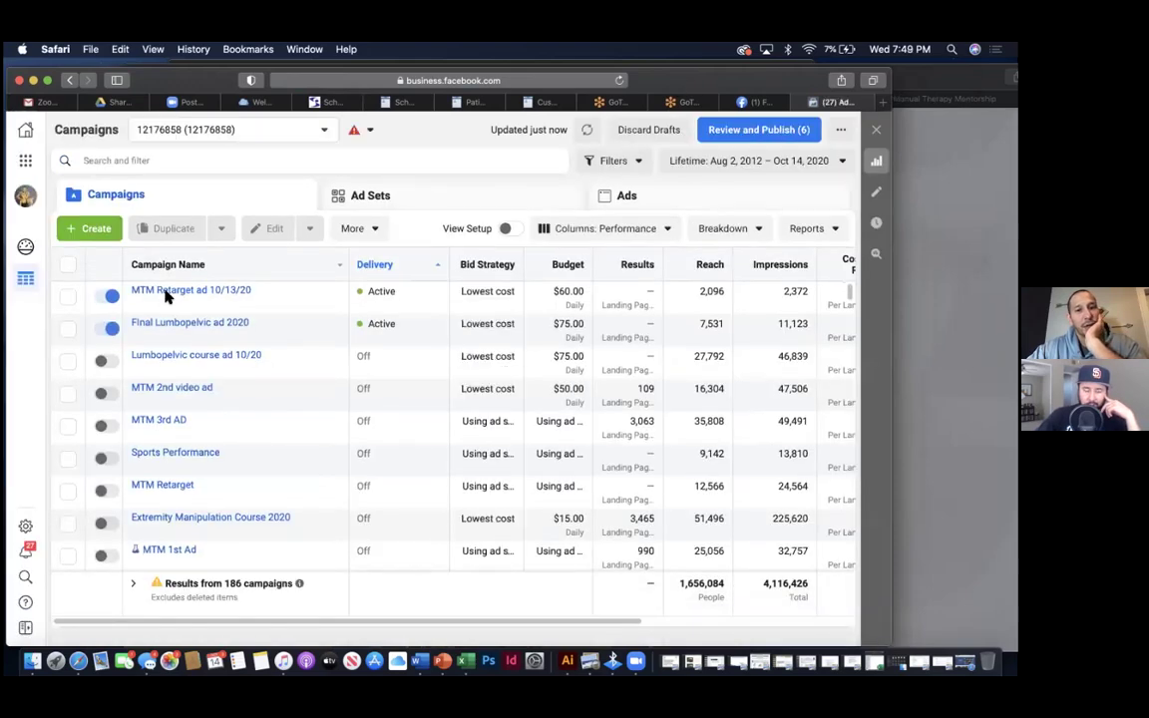
- Turn off the "MTM Retarget ad 10/13/20" campaign
mouse_move(164, 293)
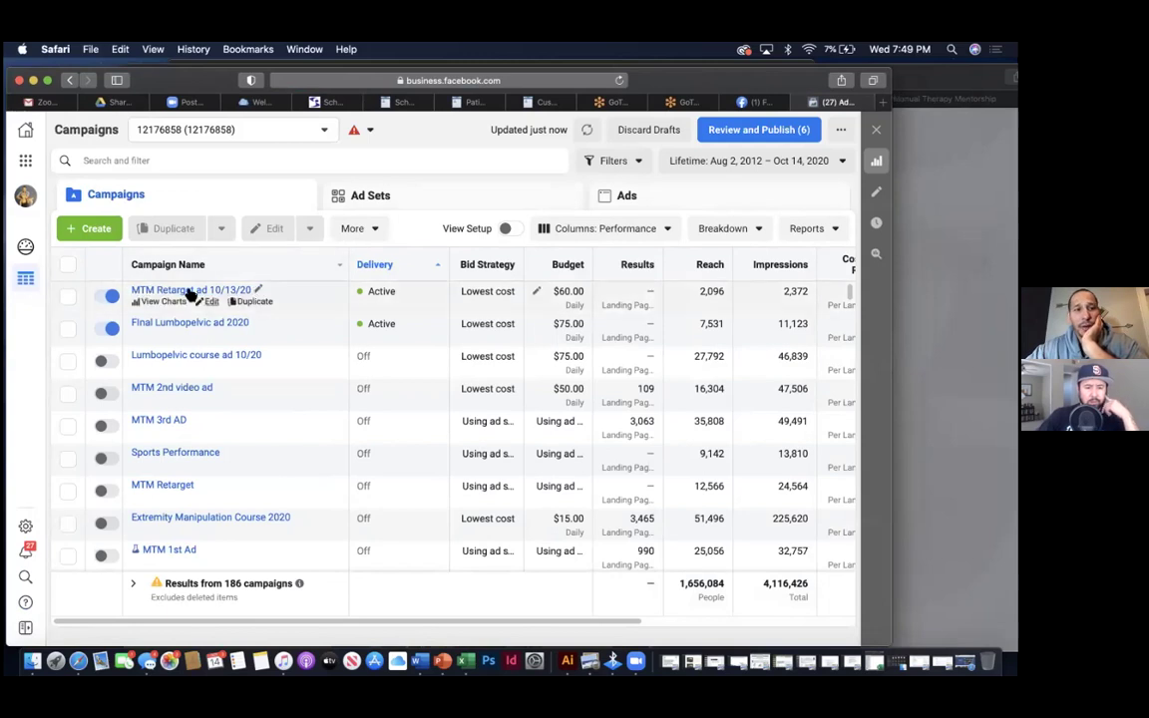
click(207, 301)
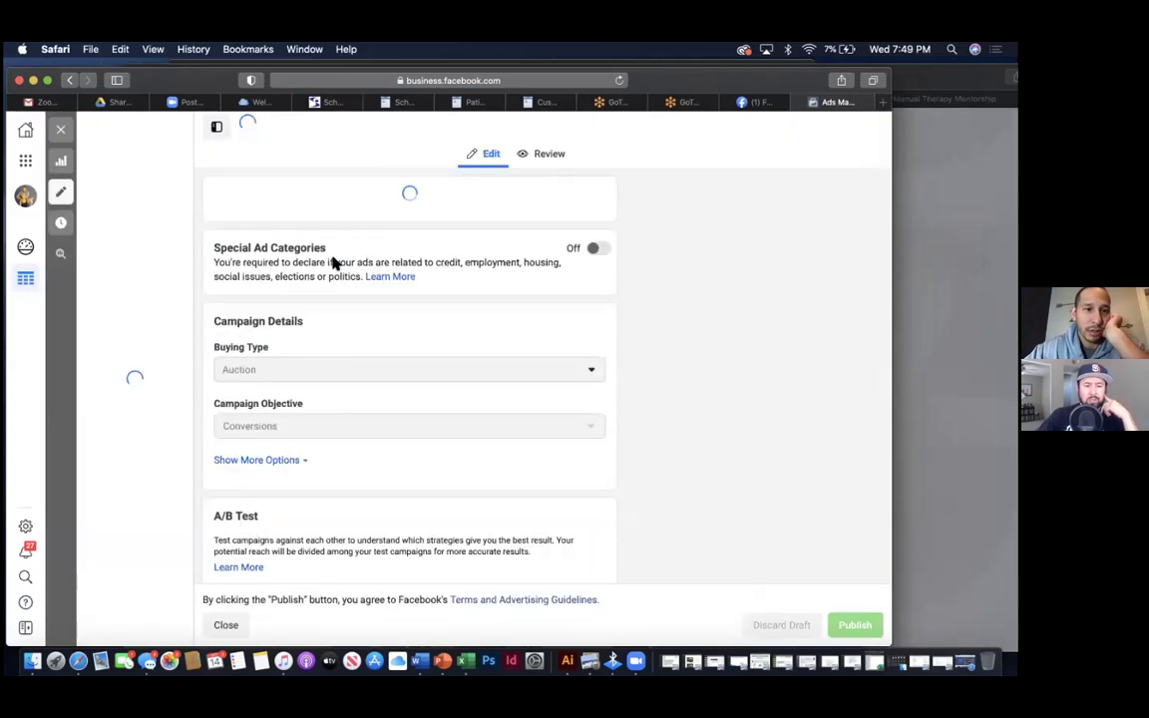
click(69, 79)
click(106, 298)
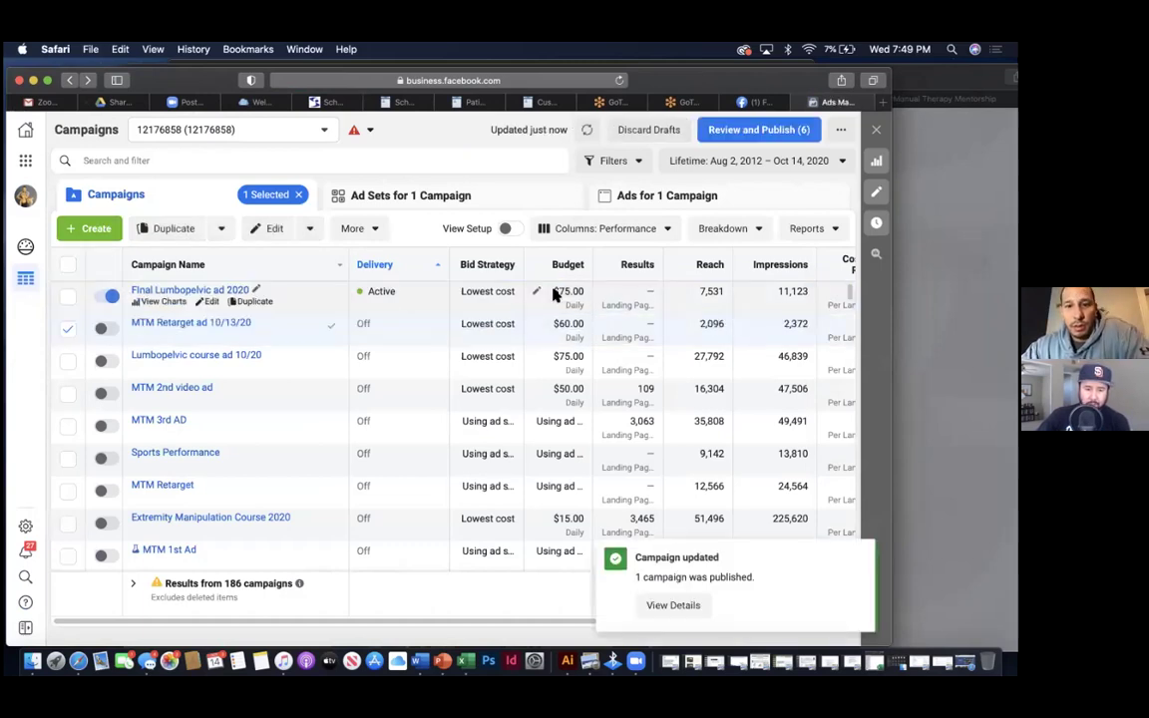
- Create a new campaign with the Conversions objective and continue to its settings
scroll(557, 295, right, 5)
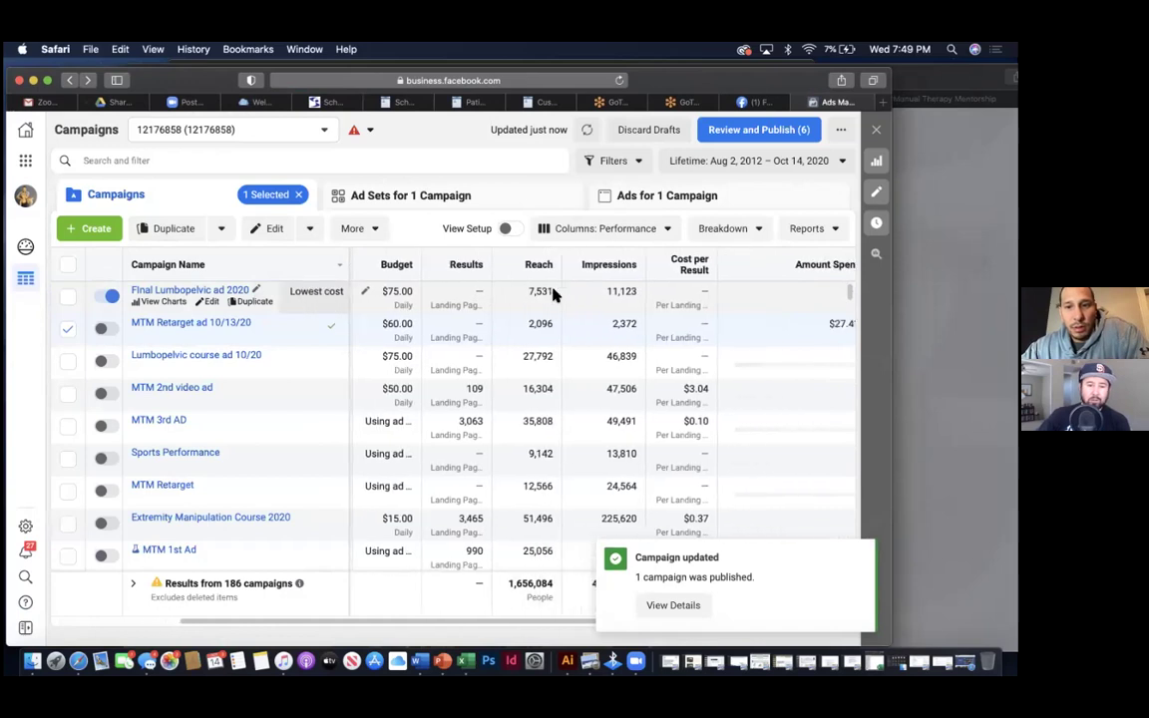
scroll(557, 294, left, 5)
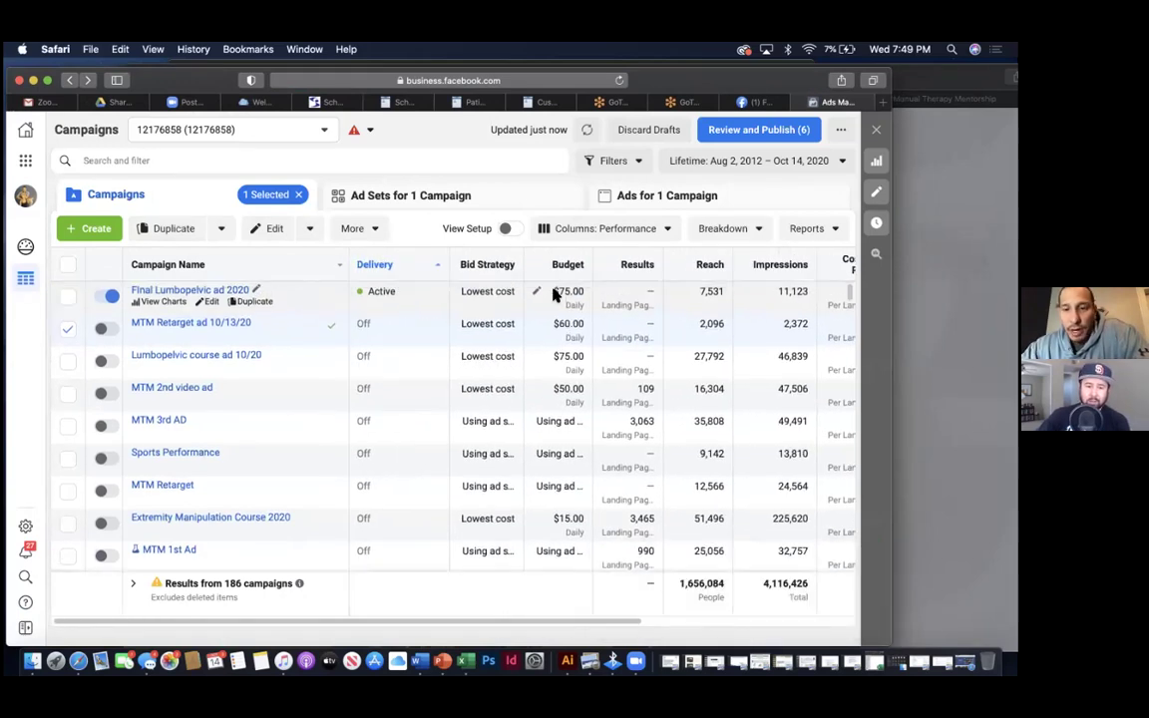
scroll(556, 294, right, 5)
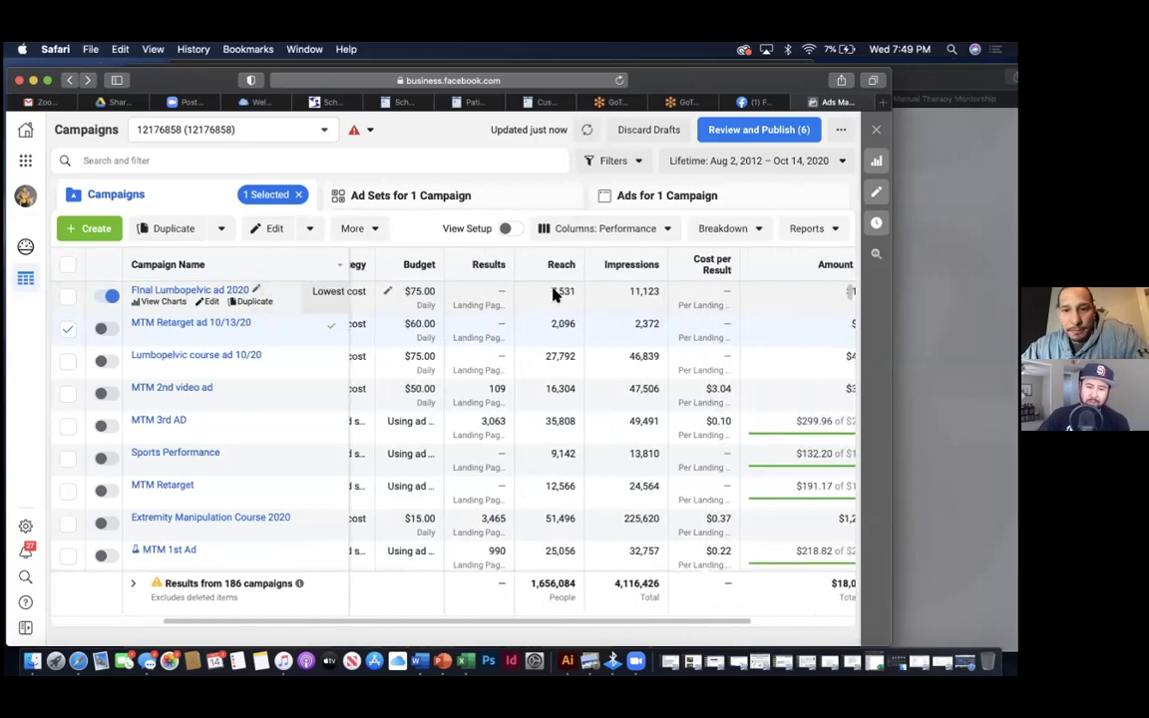
scroll(554, 293, left, 5)
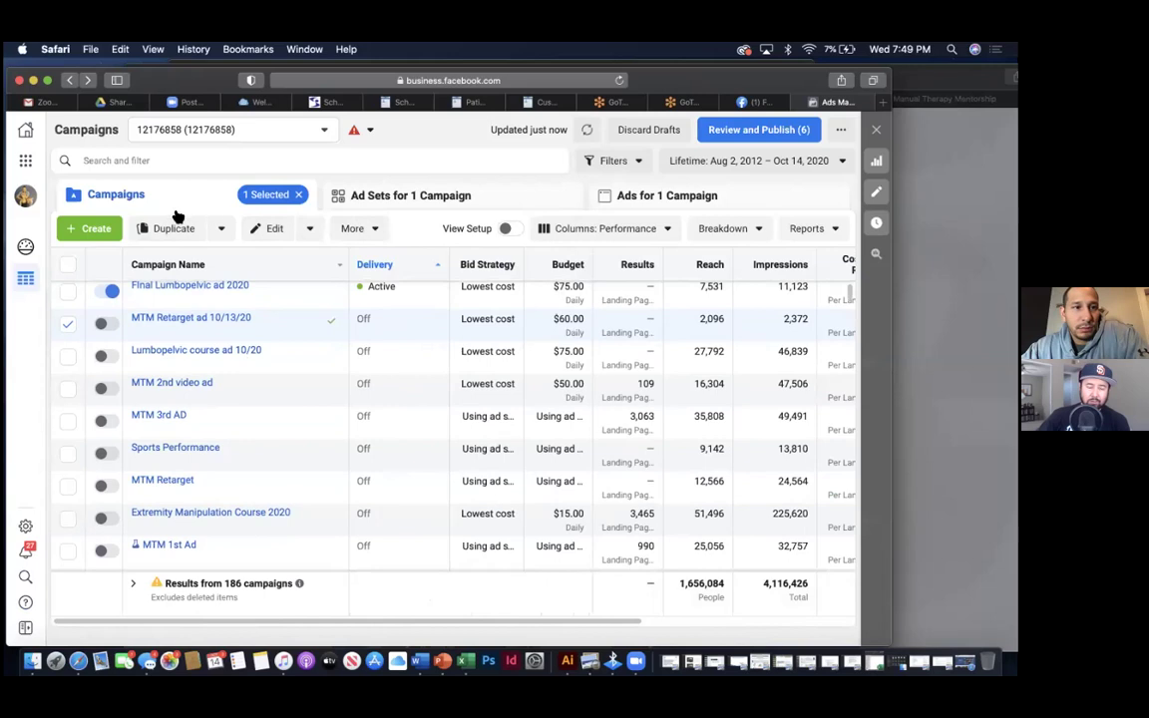
click(100, 229)
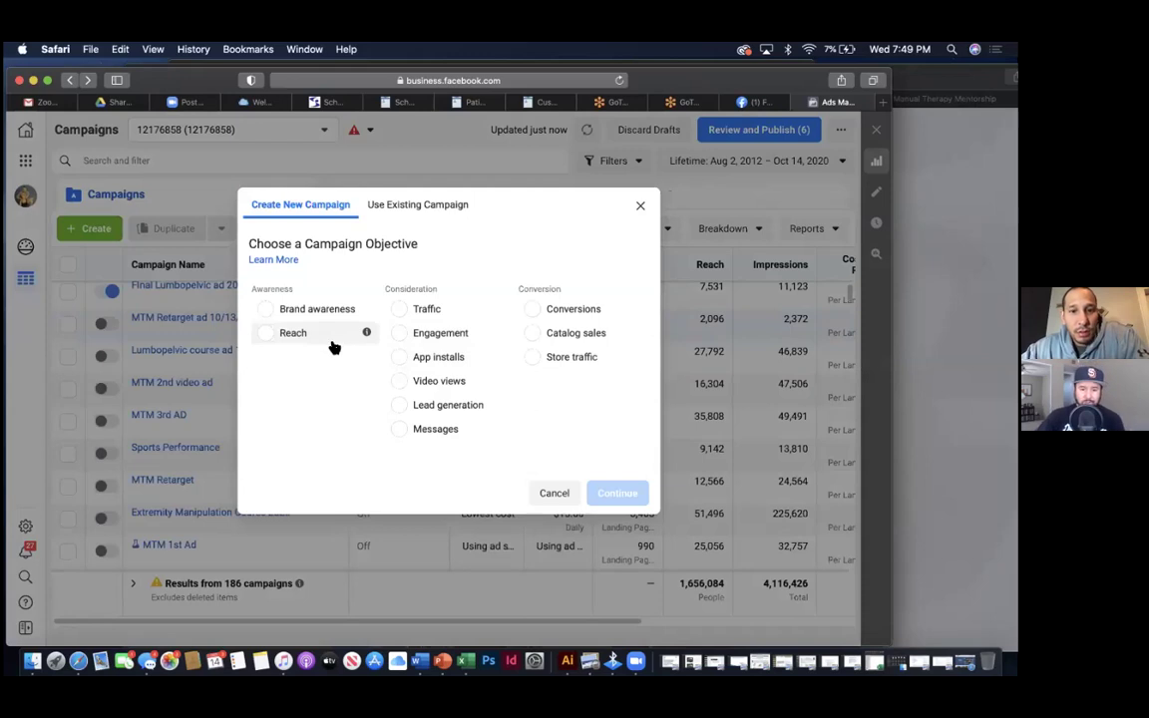
click(534, 309)
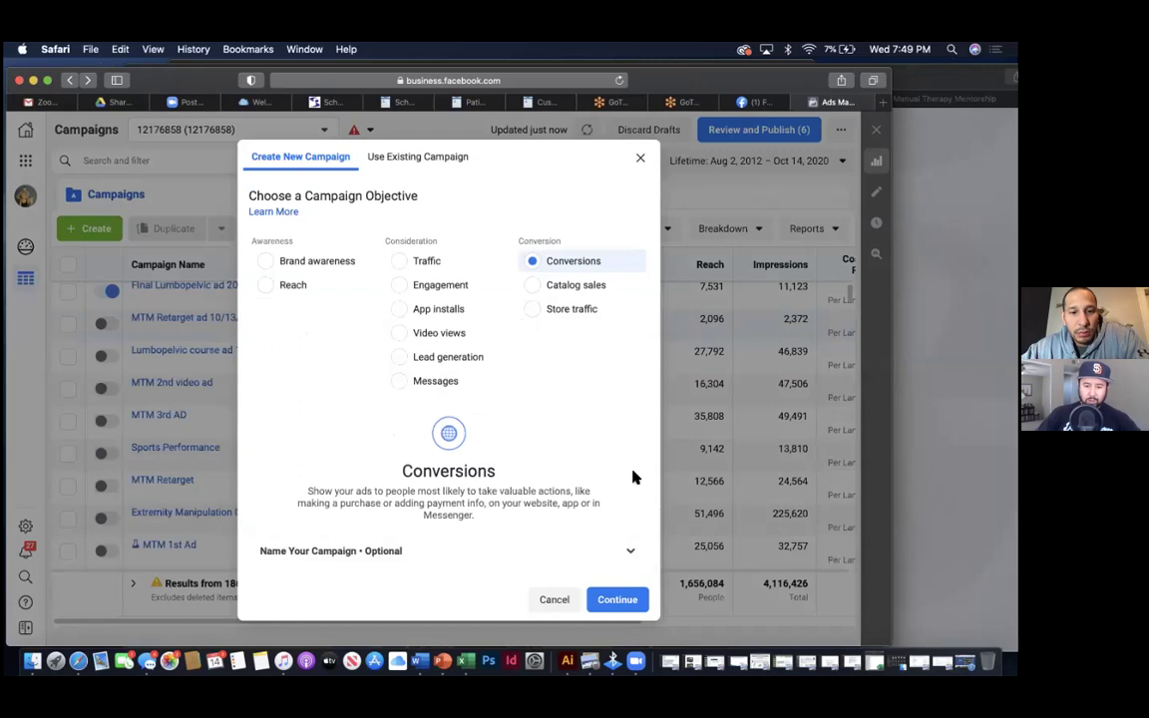
scroll(629, 469, down, 1)
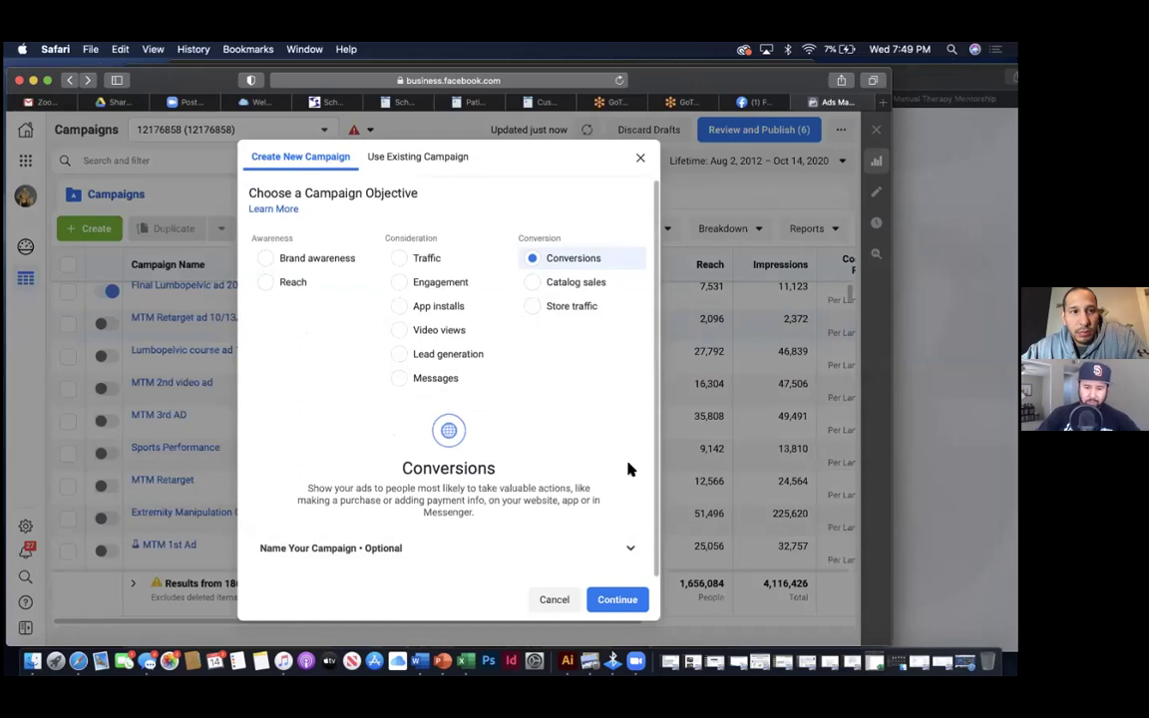
click(629, 598)
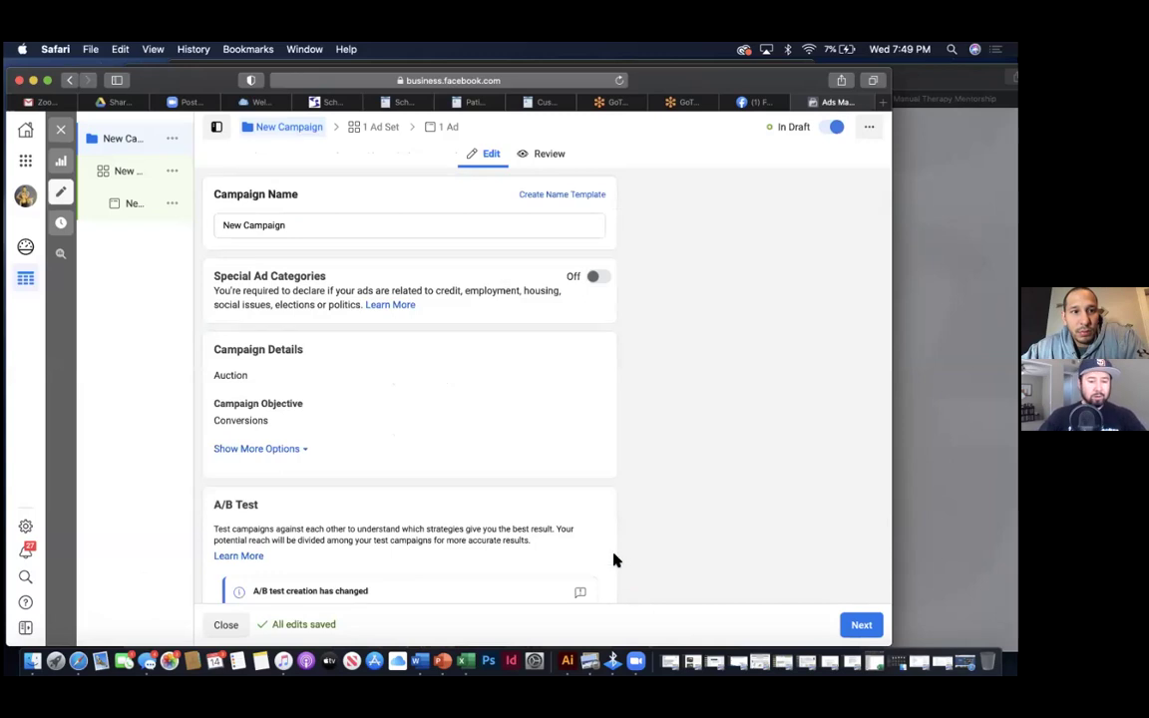
- Name the campaign "MTM retarget 10/14/30"
click(427, 224)
key(super+a)
key(BackSpace)
text(MTM )
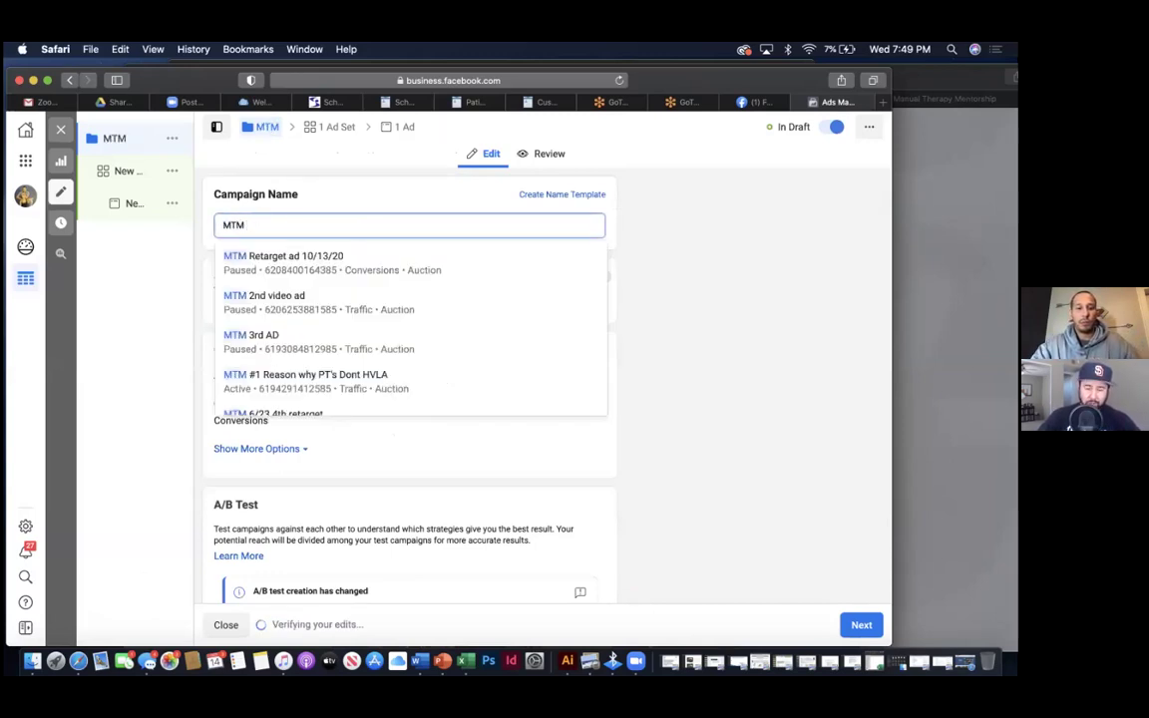
text(10/14)
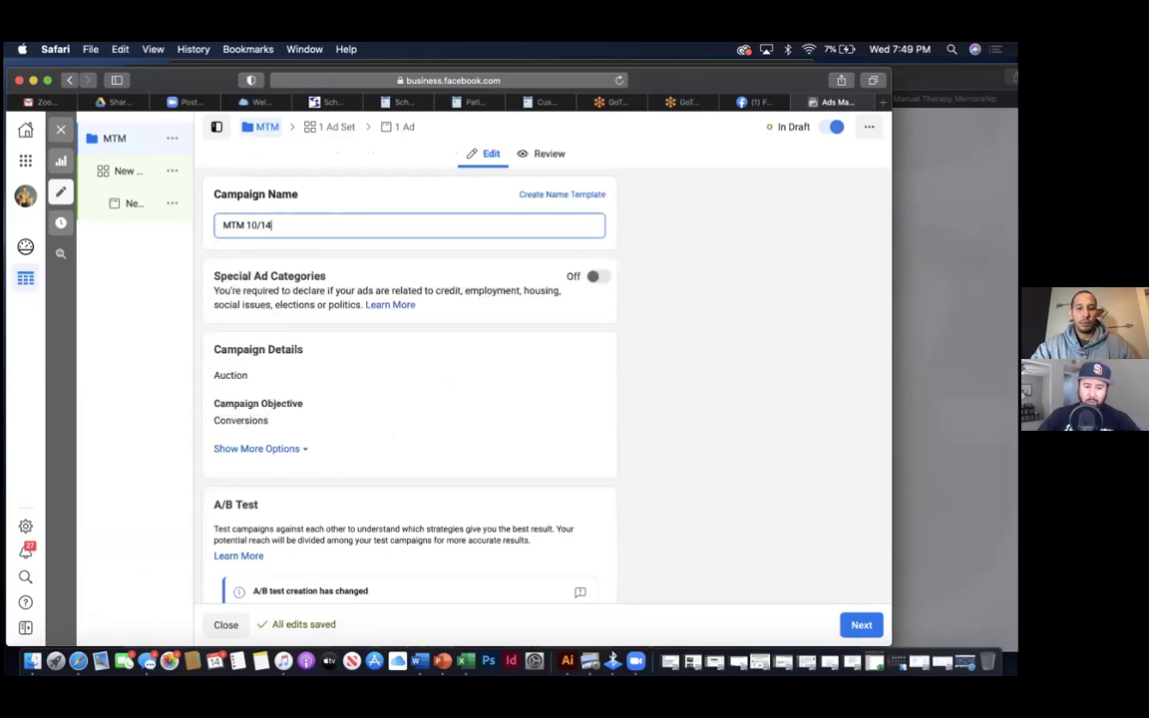
text(/30)
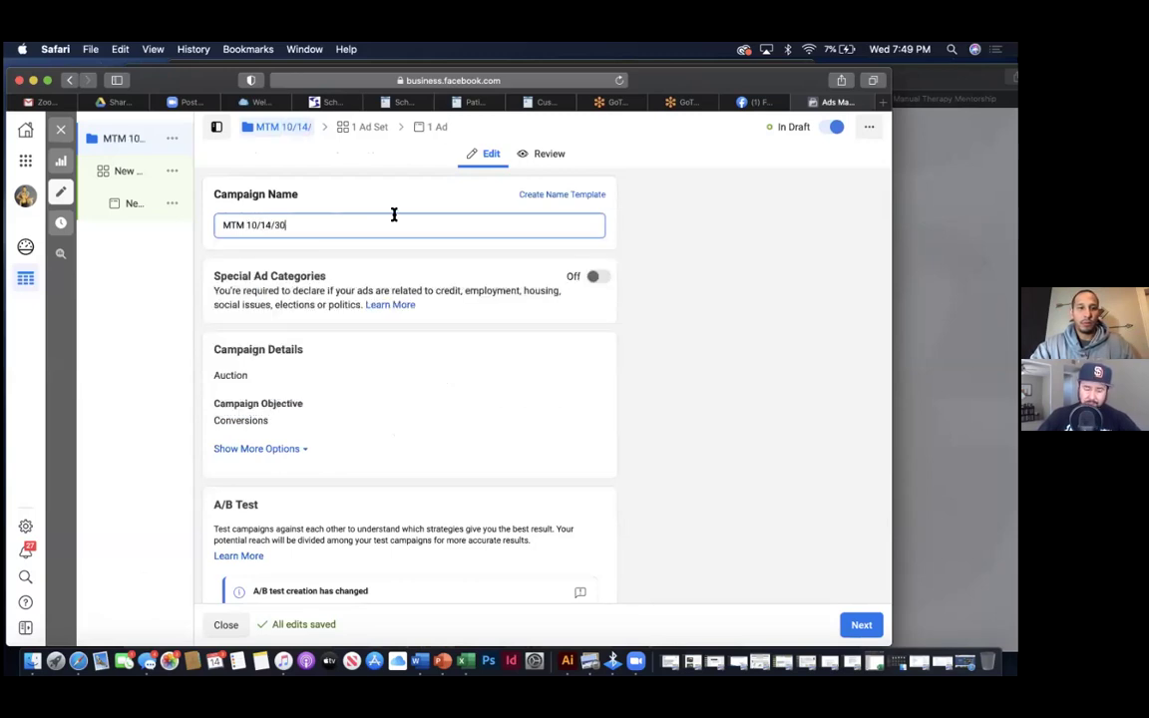
click(248, 225)
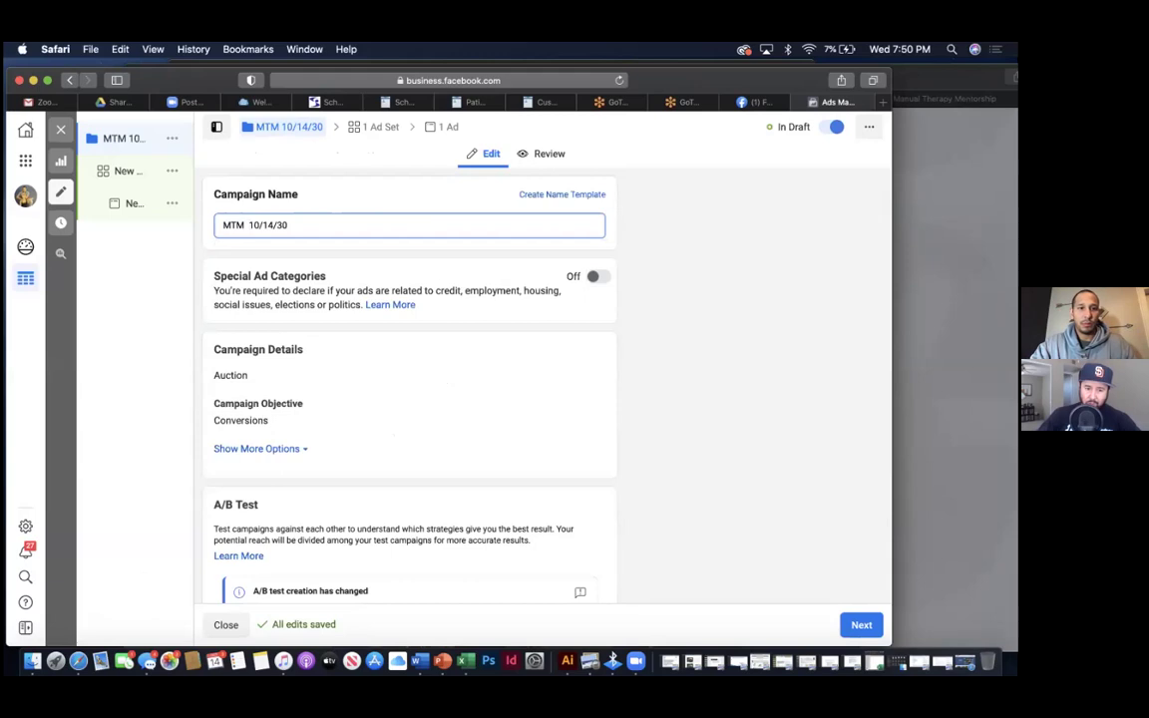
text(retarget)
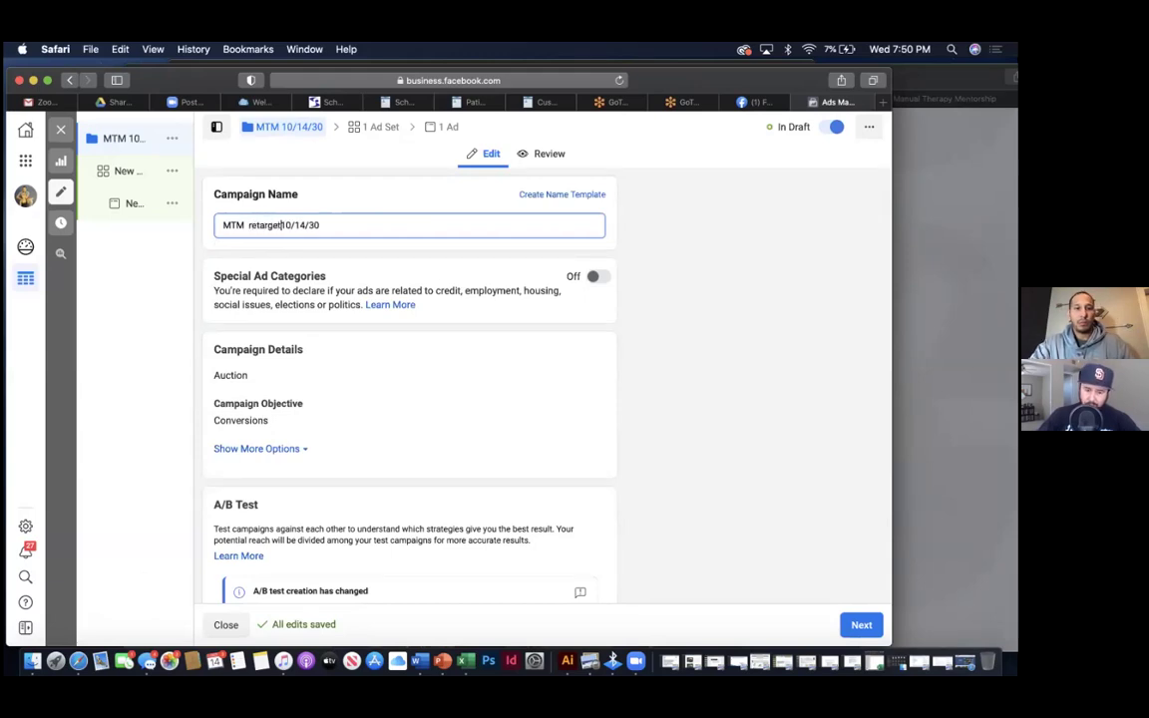
- Turn on Campaign Budget Optimization for the retargeting campaign
scroll(270, 277, down, 5)
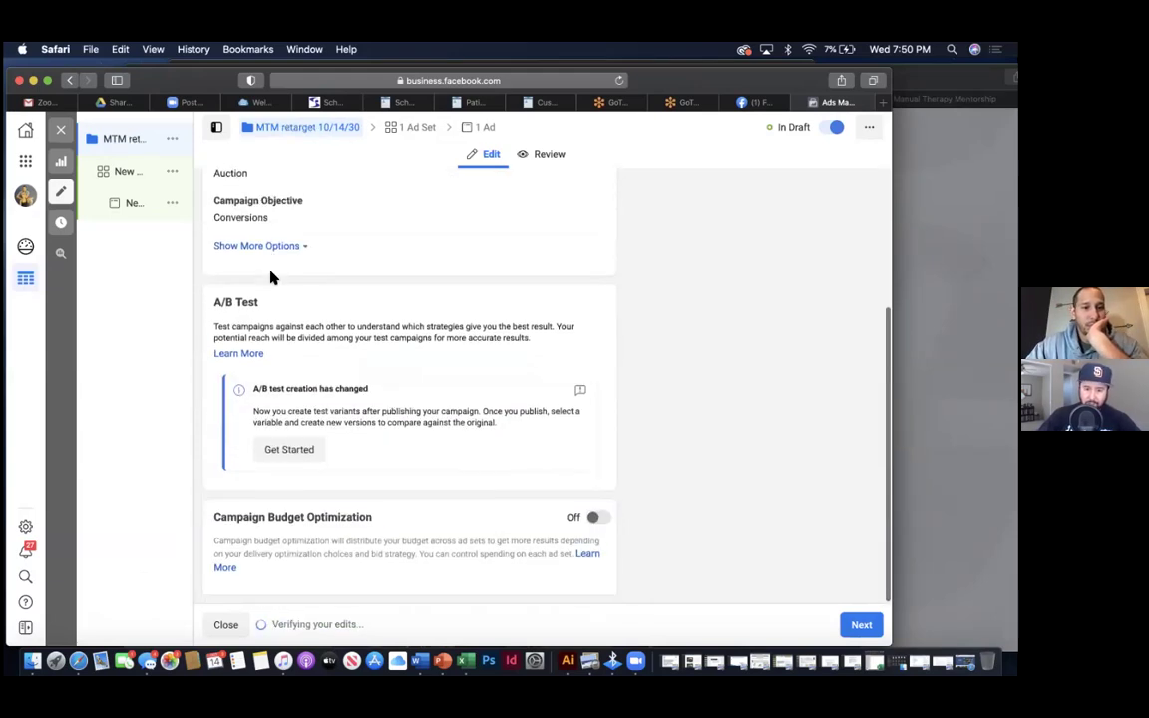
click(595, 513)
scroll(625, 487, down, 3)
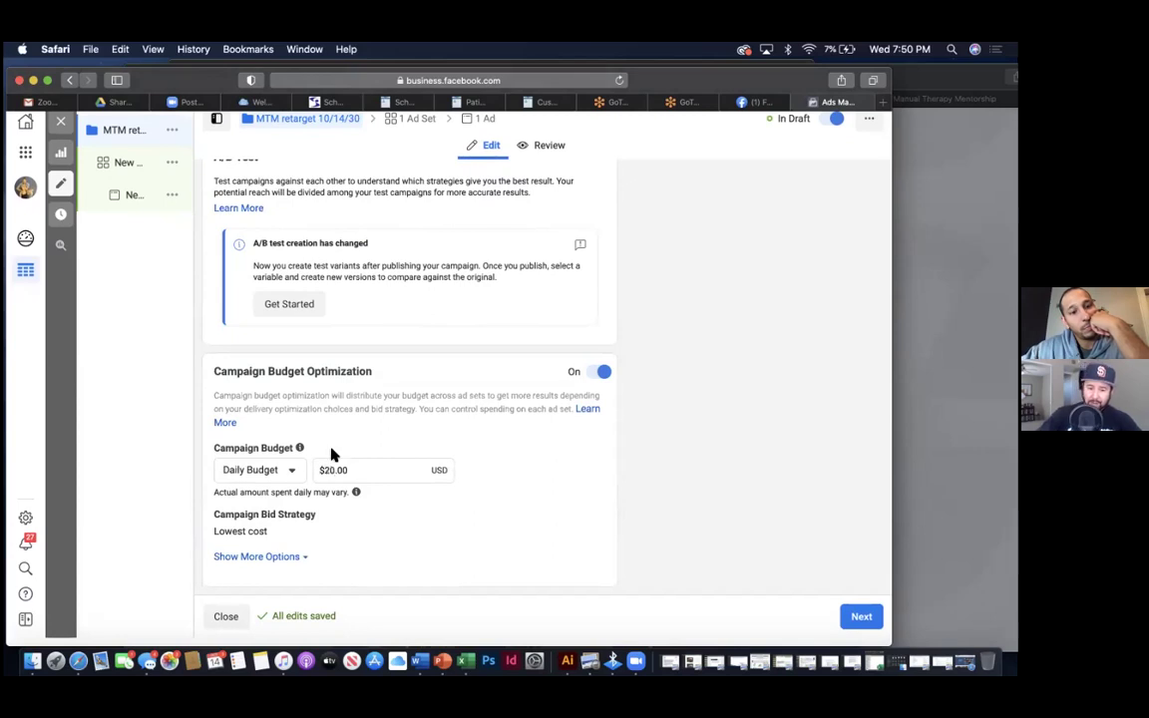
- Review the campaign's details, A/B test and budget settings, and briefly check the new ad set before returning to the campaign
scroll(332, 455, up, 3)
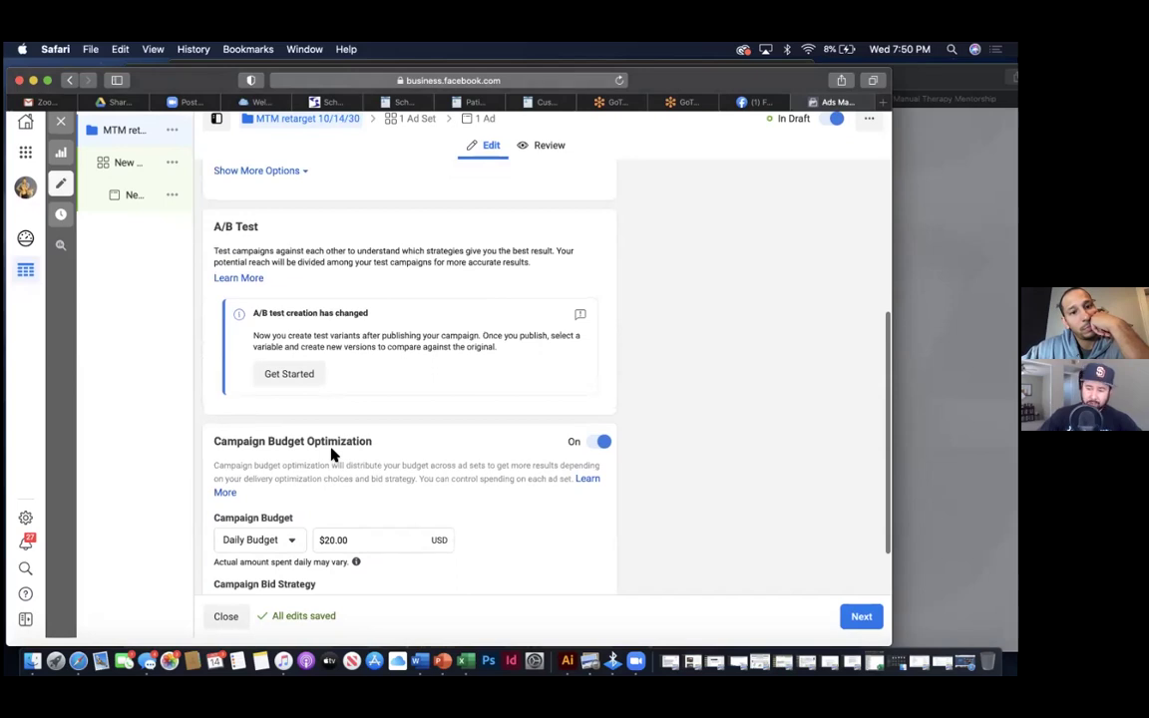
scroll(332, 455, down, 3)
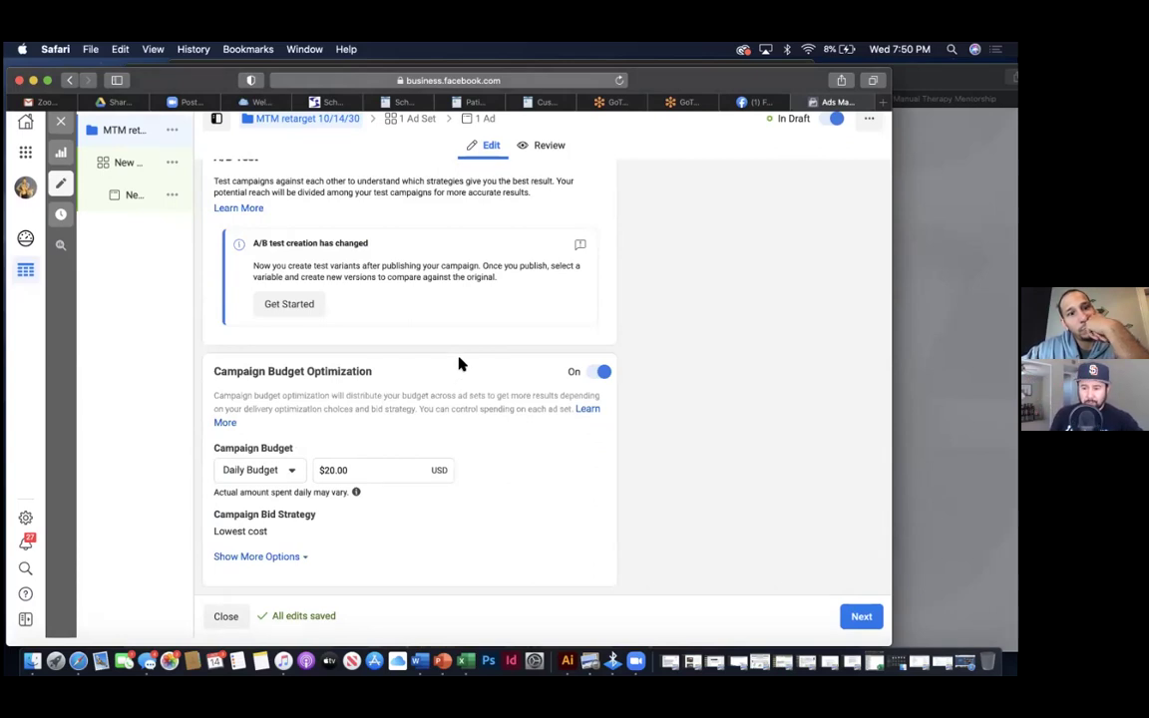
scroll(459, 363, up, 5)
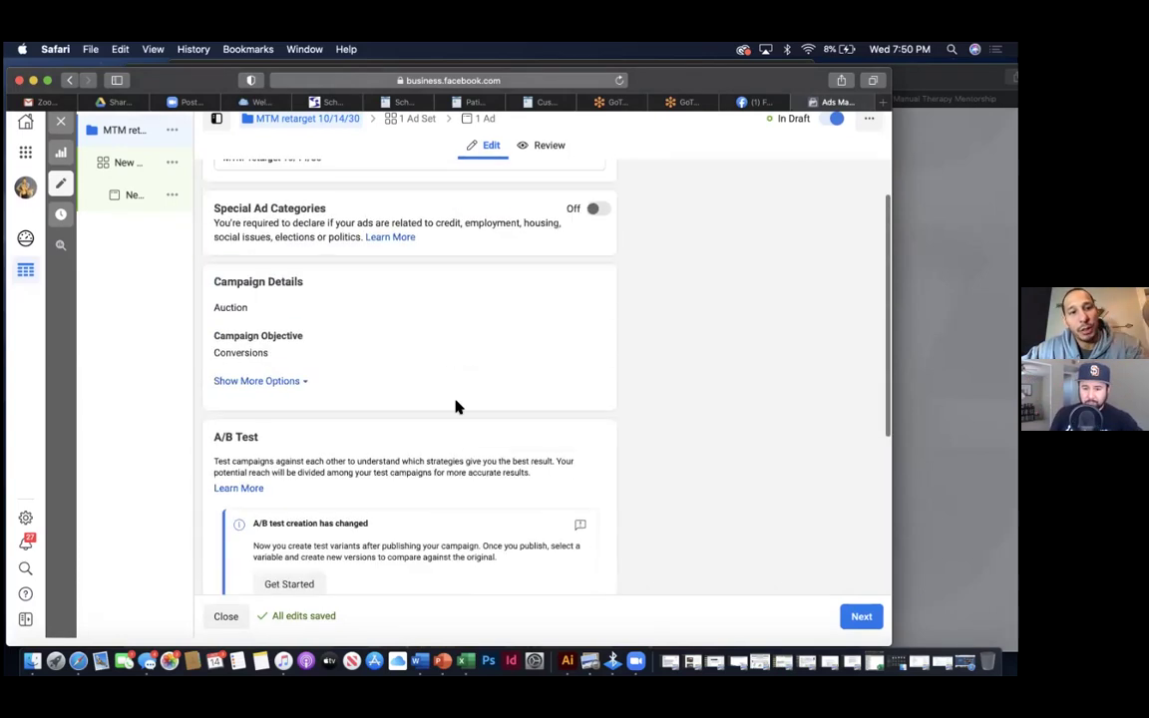
scroll(456, 405, up, 3)
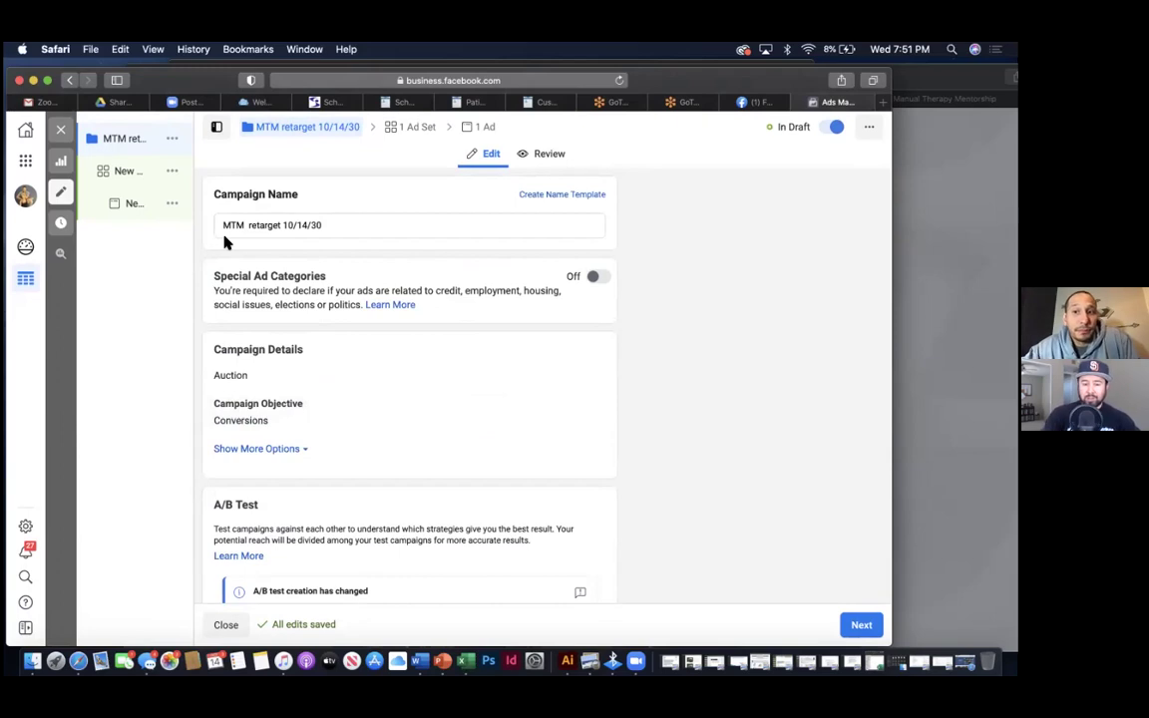
scroll(226, 242, down, 2)
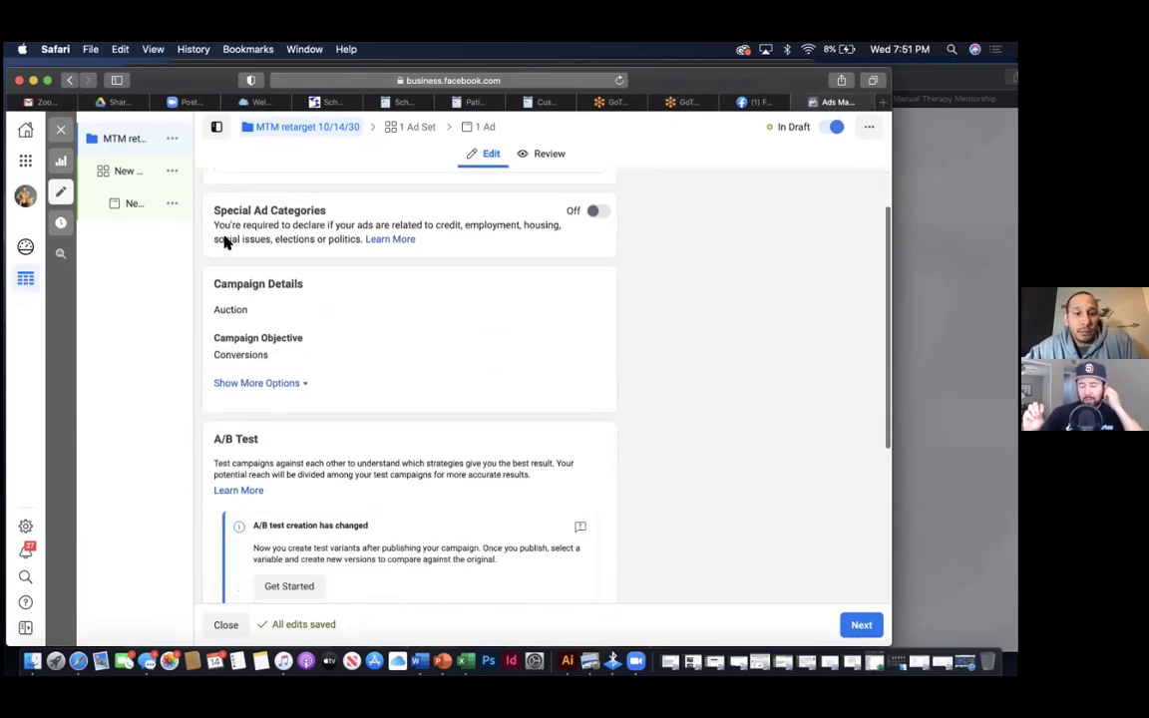
scroll(309, 301, down, 6)
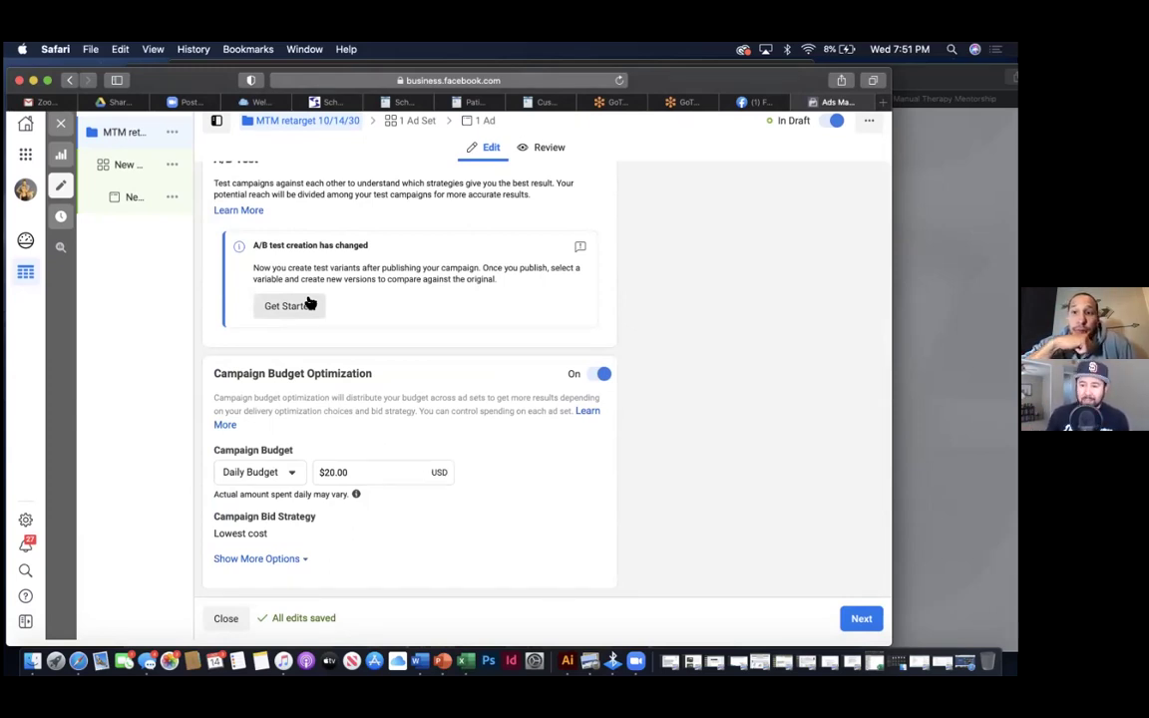
click(142, 166)
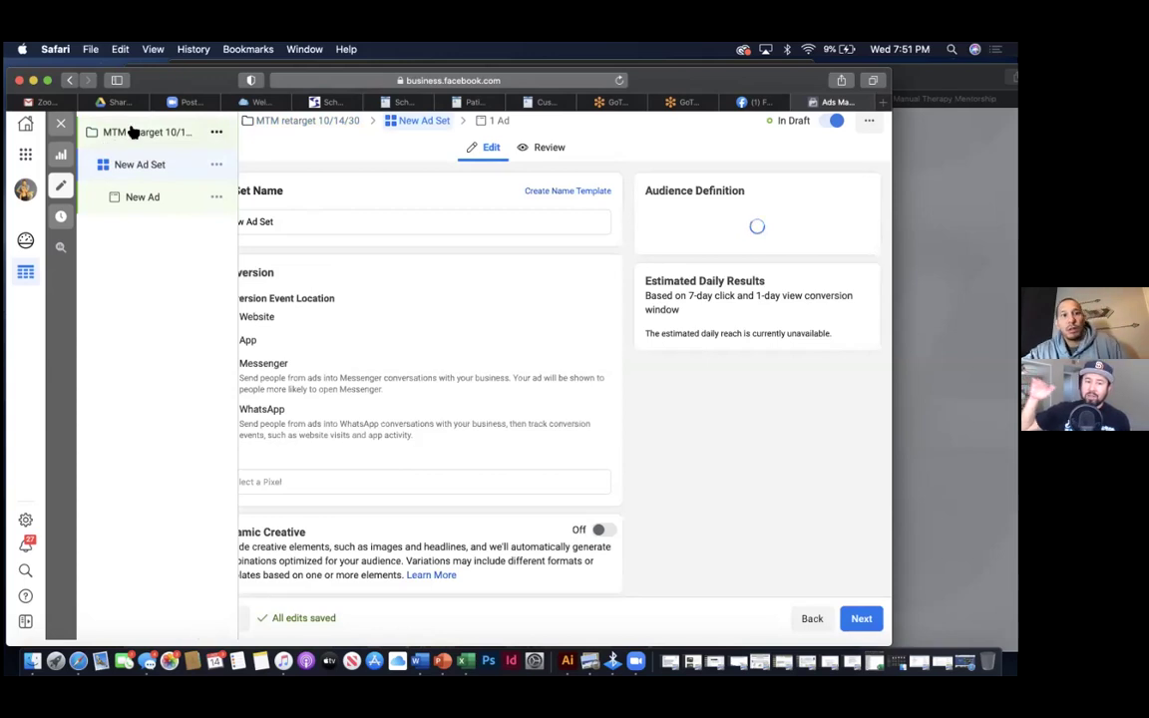
click(132, 132)
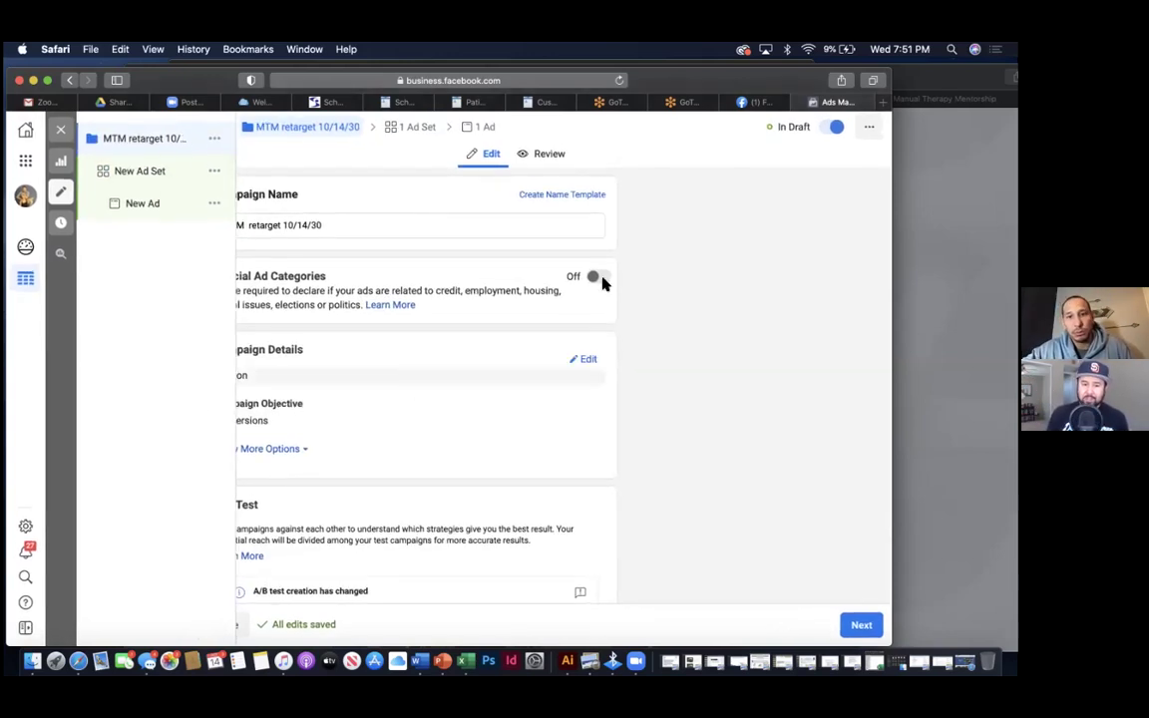
drag(725, 92, 773, 75)
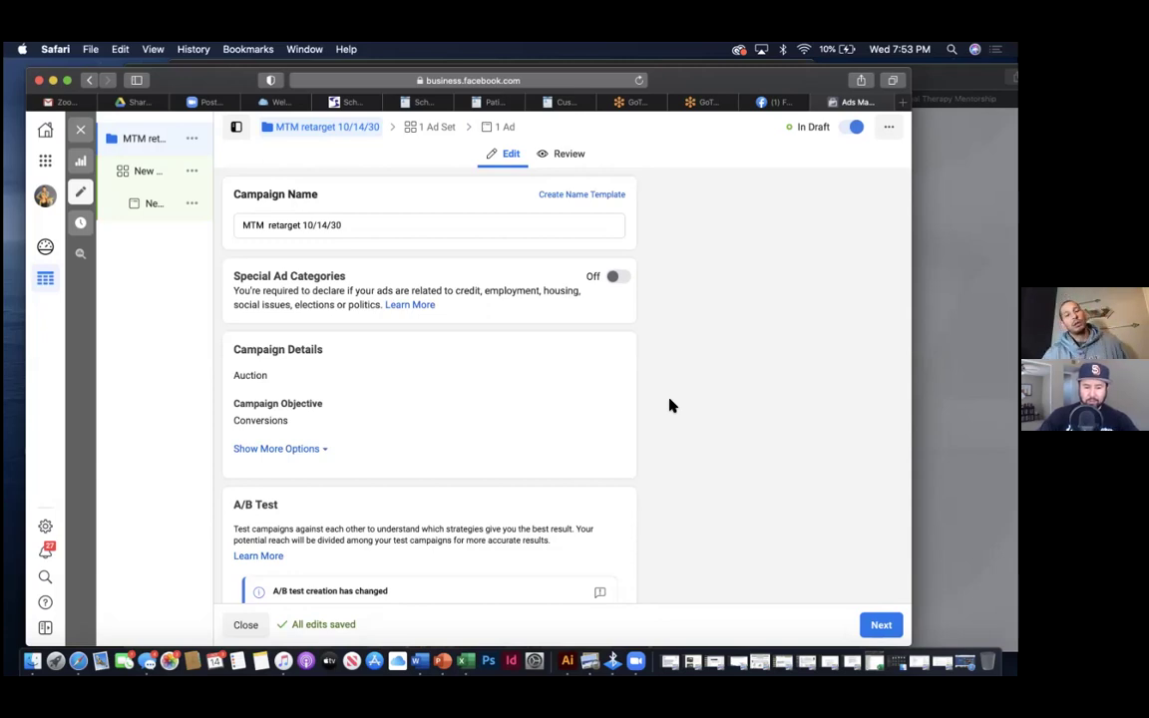
scroll(478, 364, down, 6)
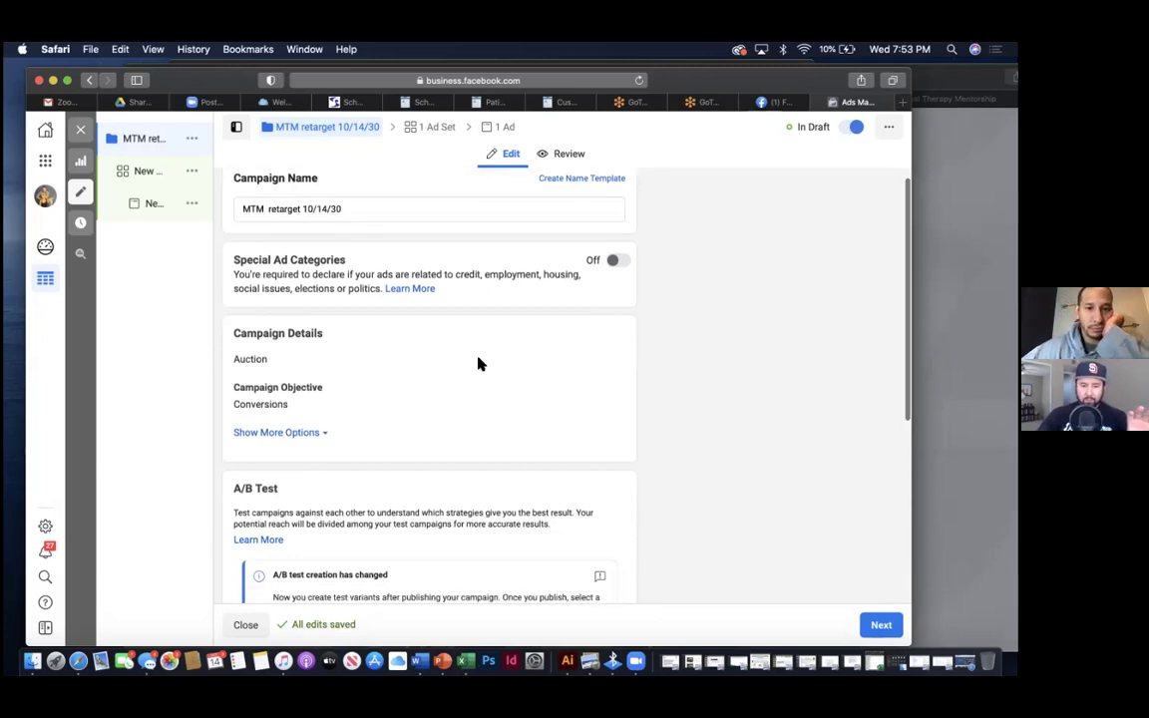
scroll(478, 364, up, 6)
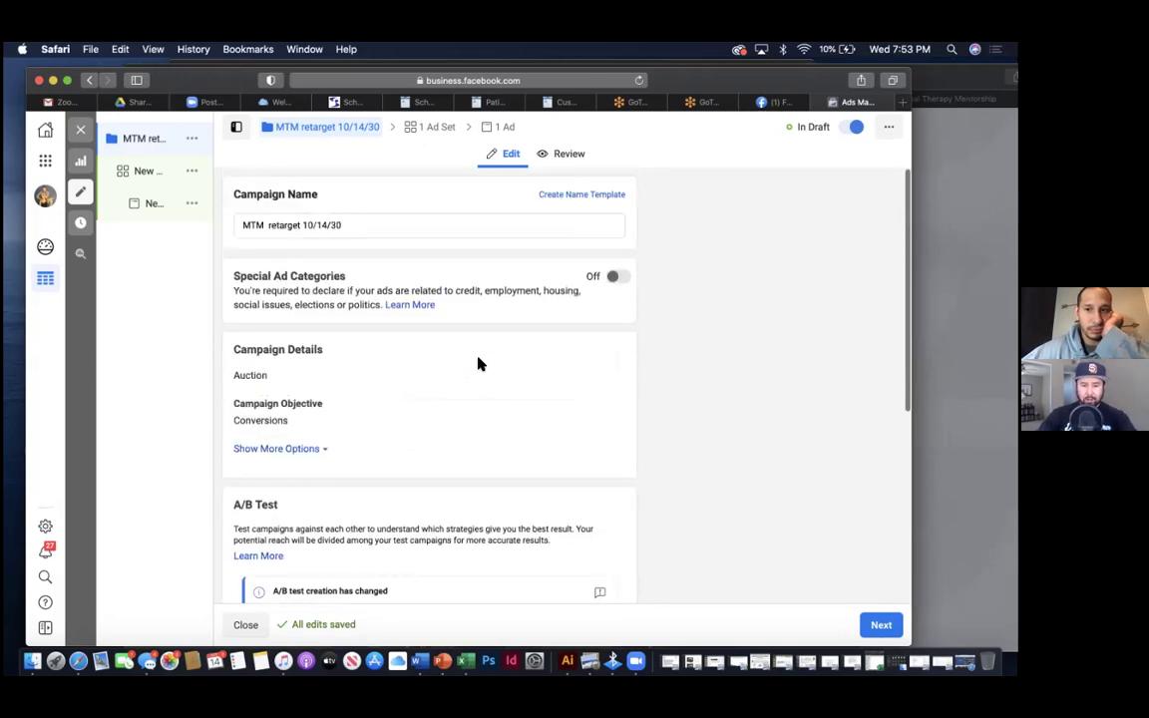
scroll(478, 364, down, 5)
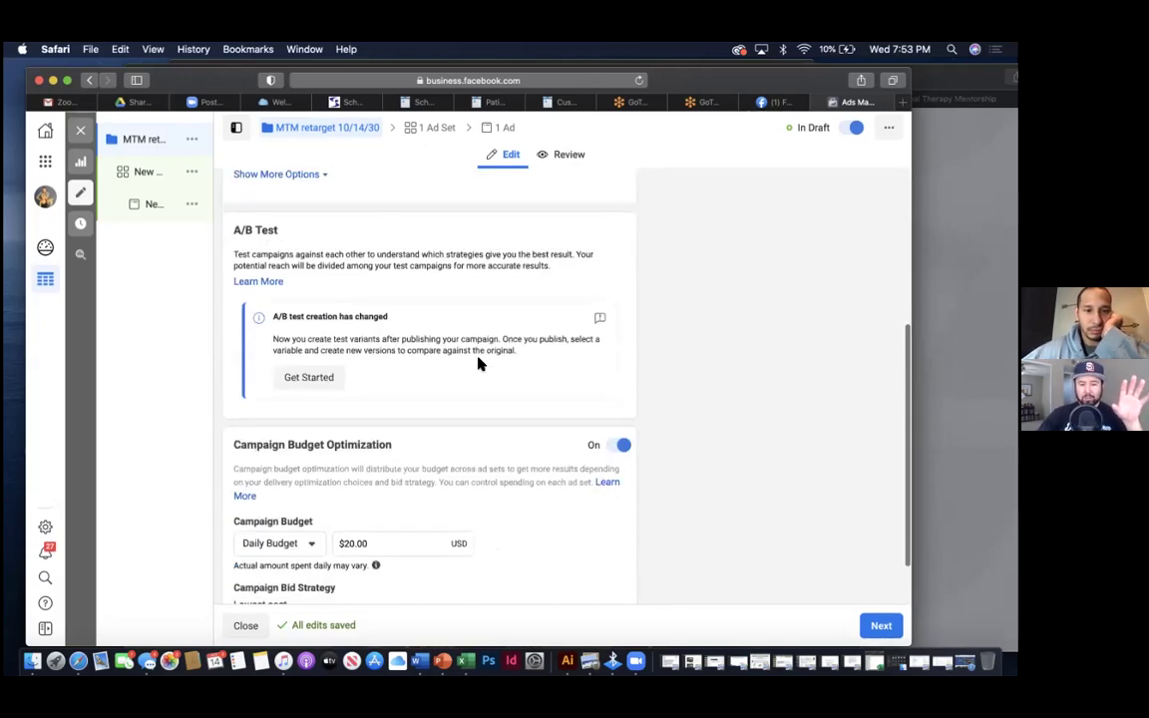
scroll(477, 364, down, 1)
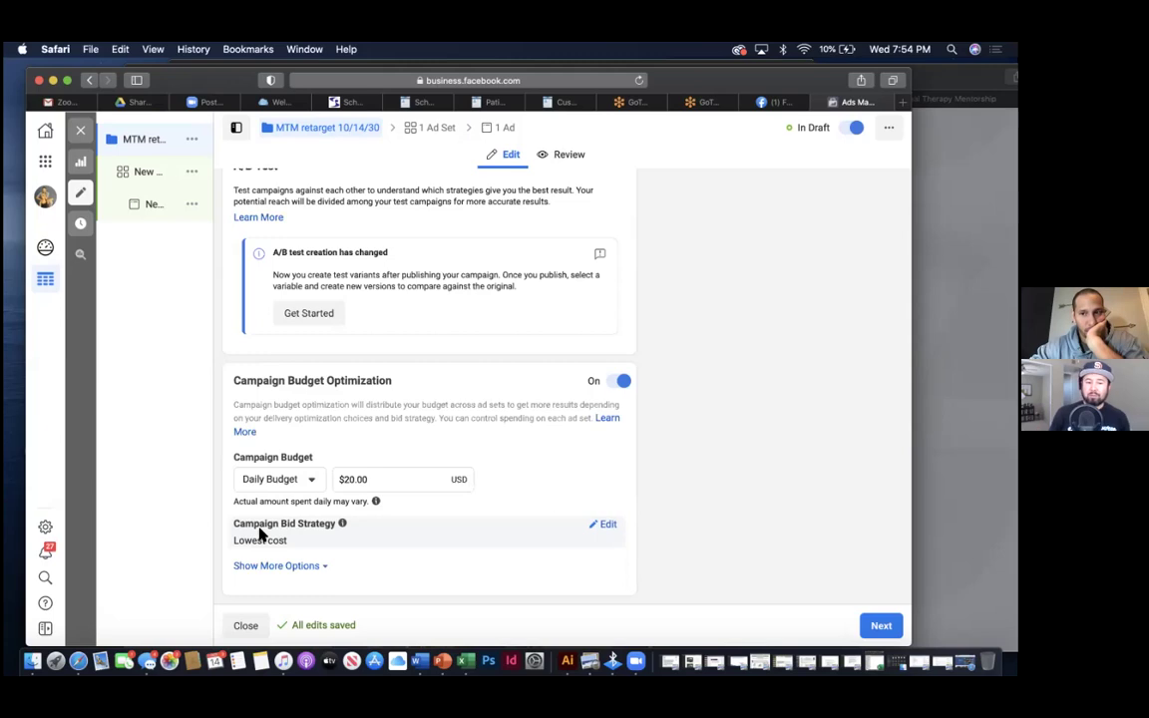
- Switch the campaign budget to Lifetime Budget and set it to $150.00
mouse_move(159, 463)
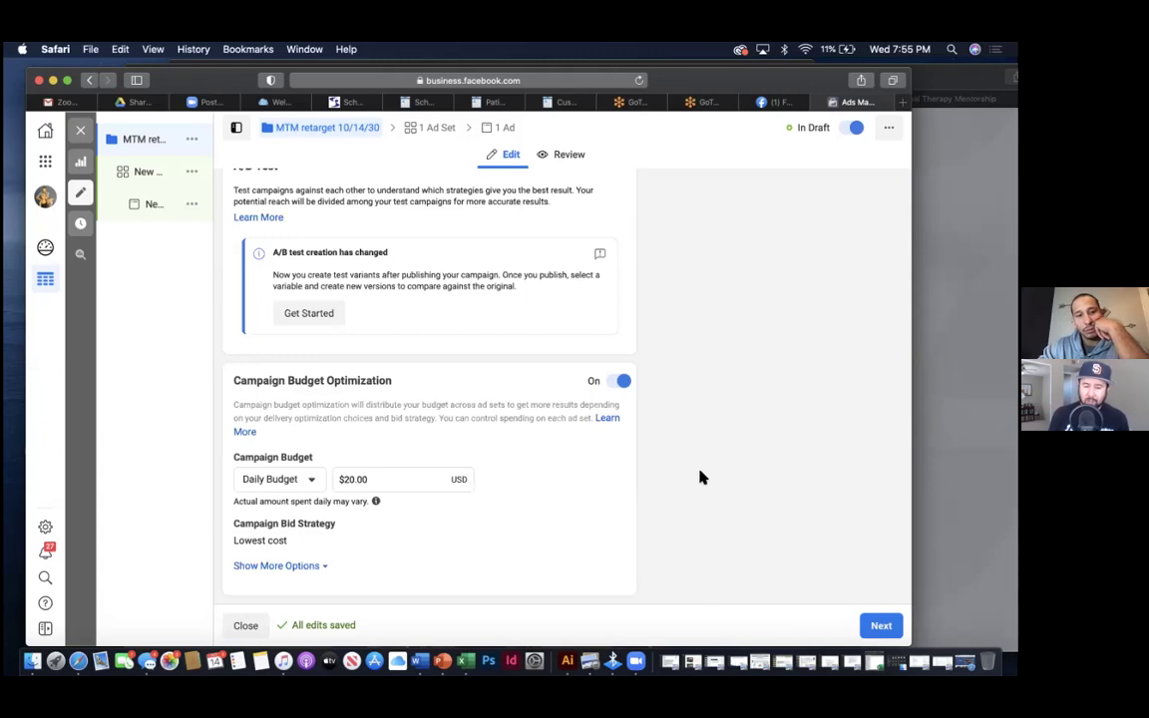
click(300, 481)
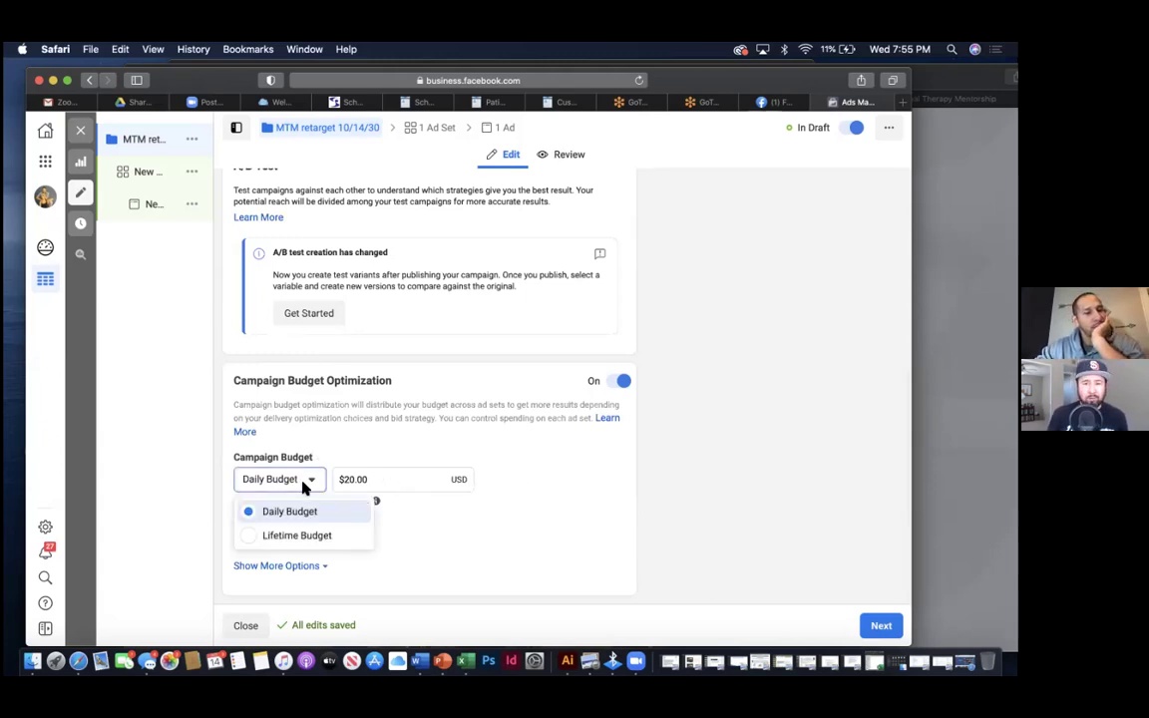
click(308, 539)
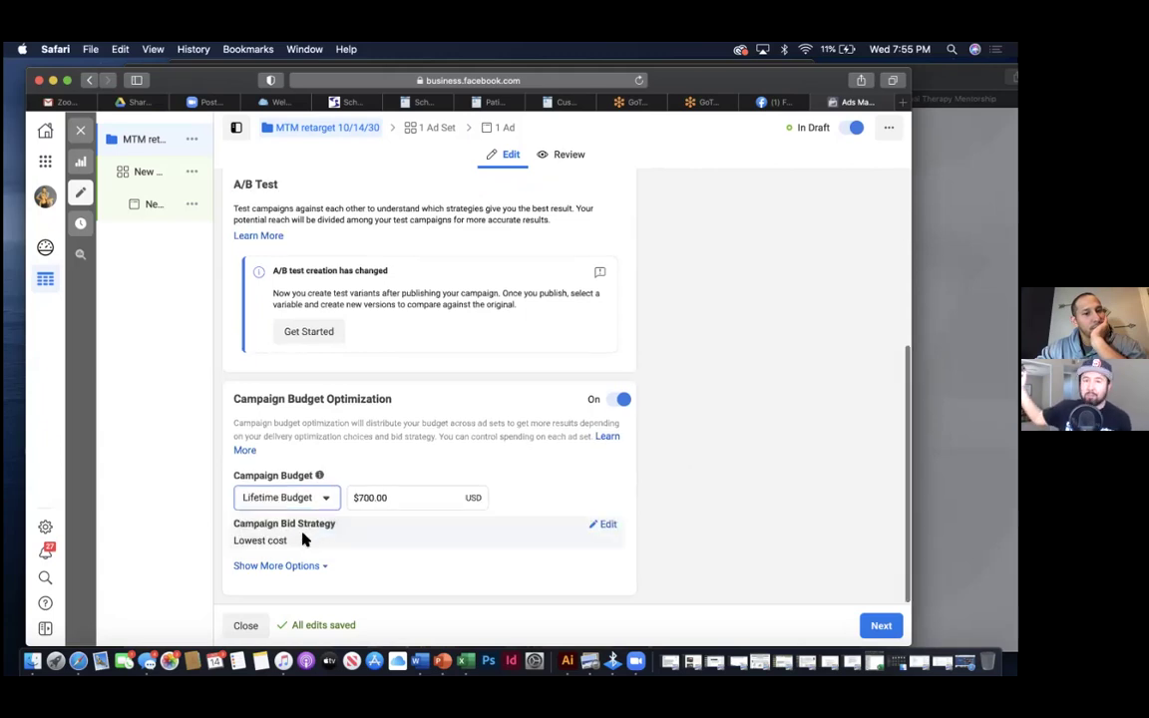
click(365, 499)
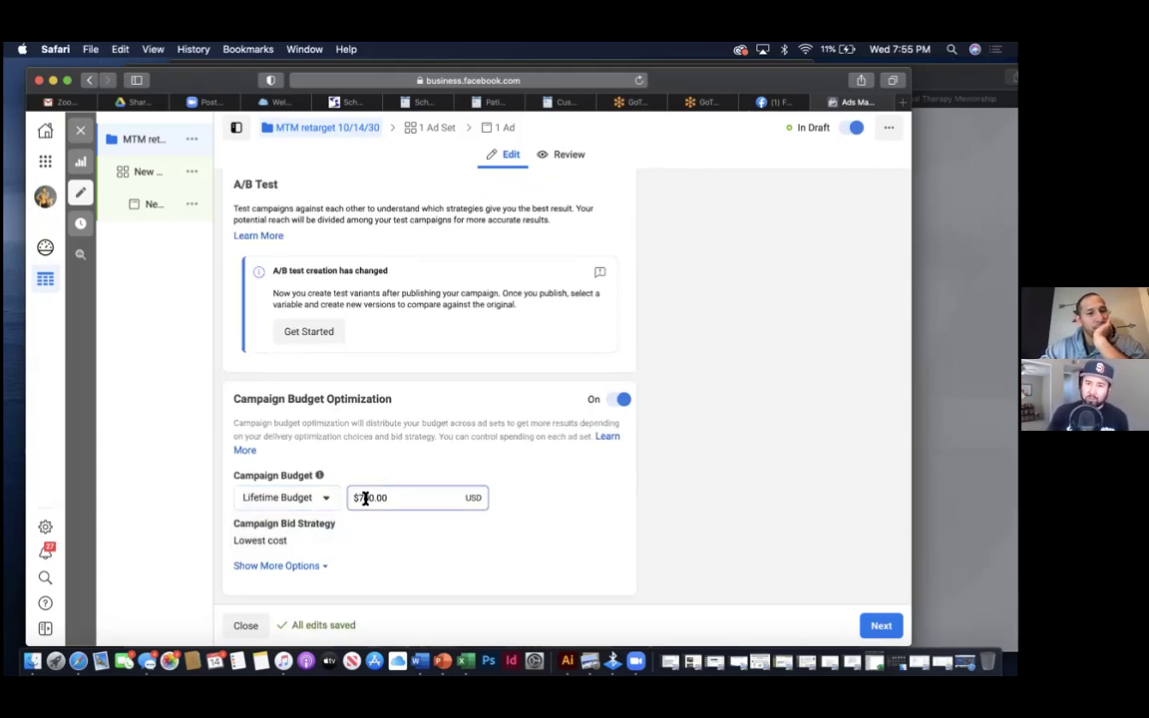
key(BackSpace)
key(BackSpace)
text(15)
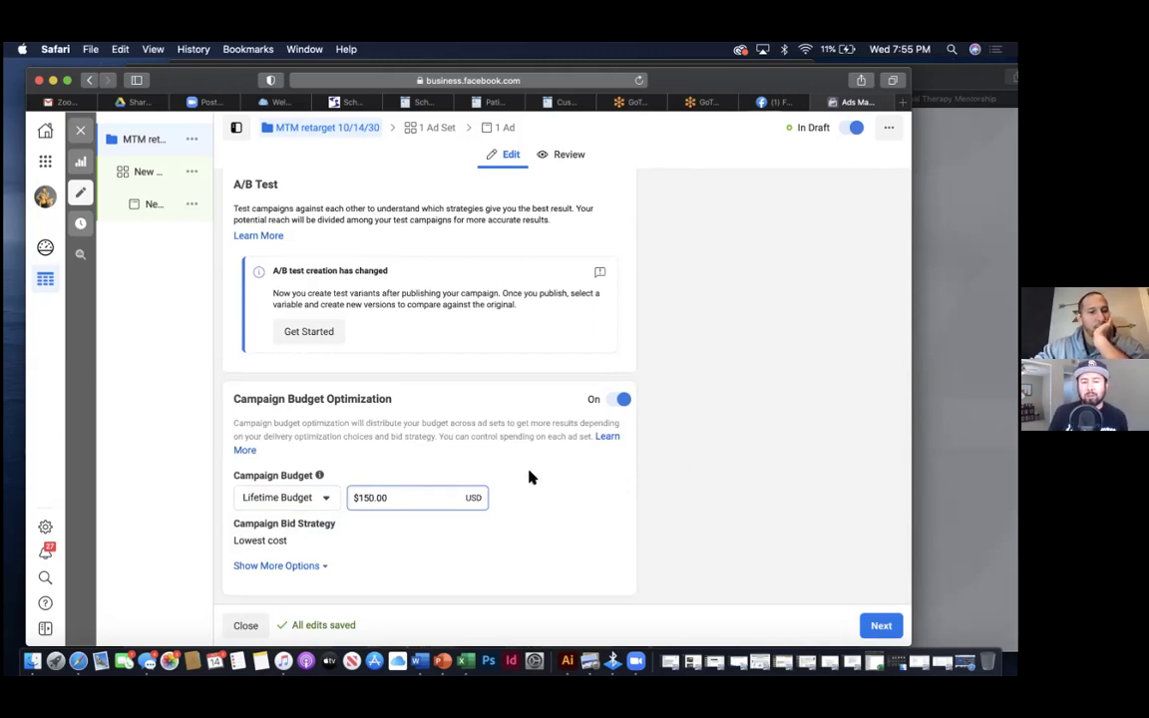
scroll(585, 511, down, 1)
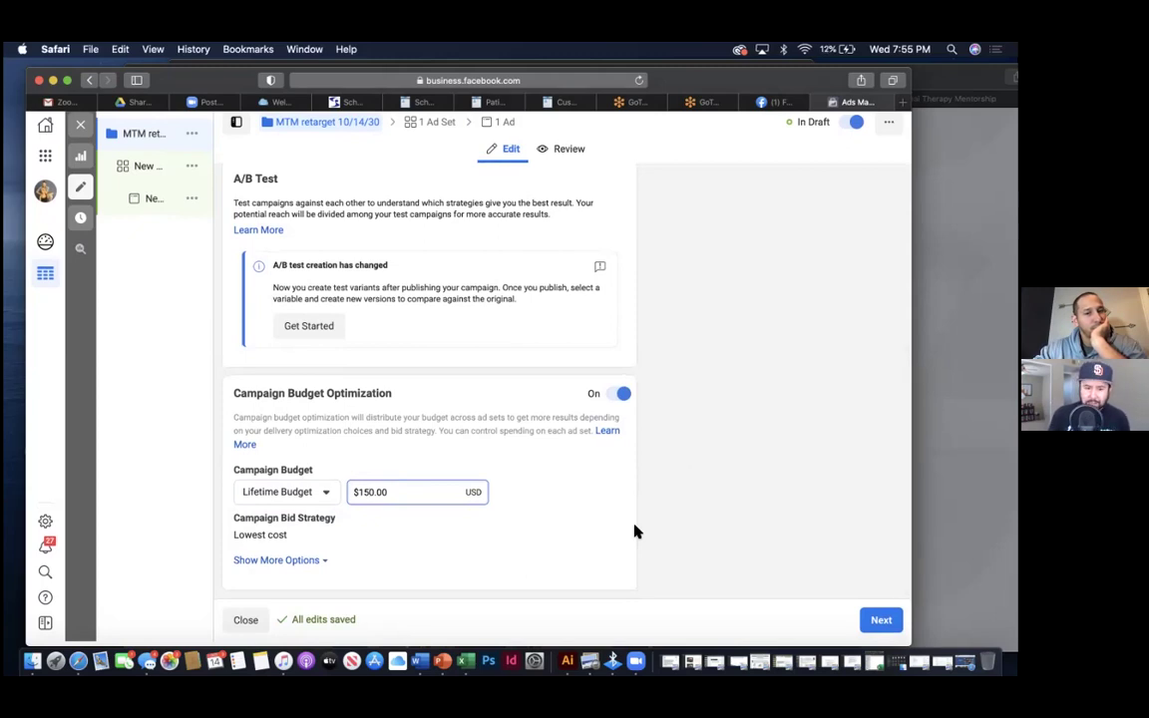
scroll(635, 531, up, 6)
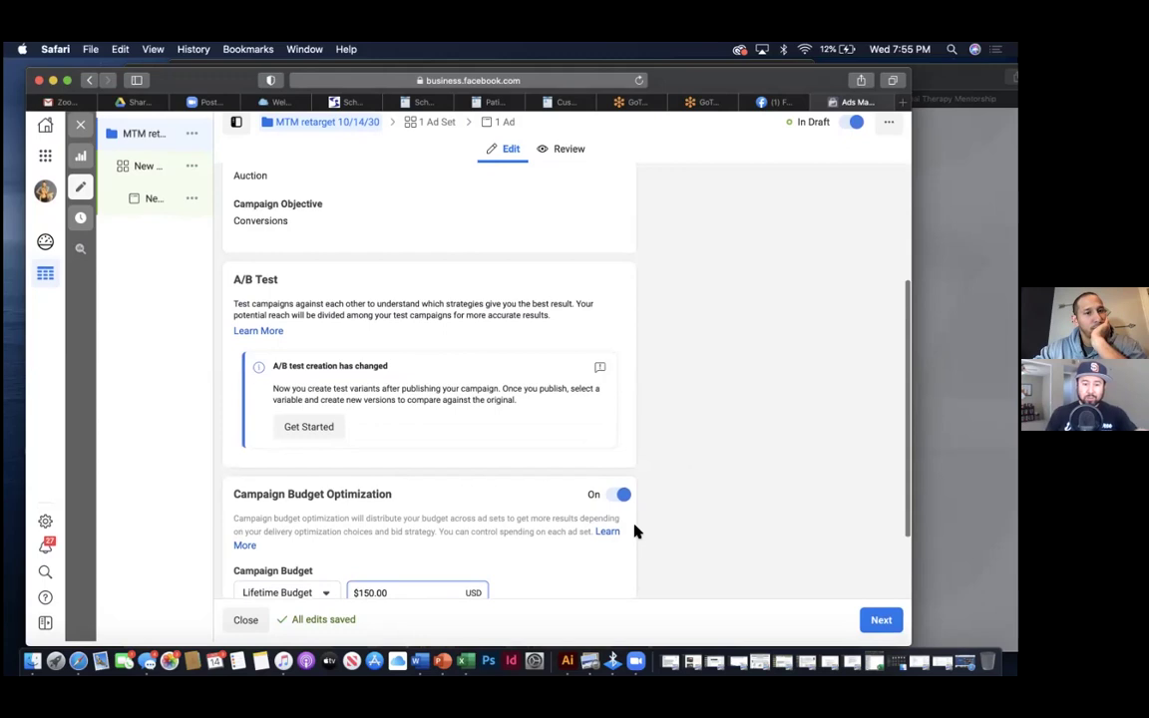
- Proceed to the new ad set and name it "MTM retarget 10/14/30"
scroll(635, 531, down, 1)
scroll(635, 532, up, 1)
scroll(635, 531, down, 1)
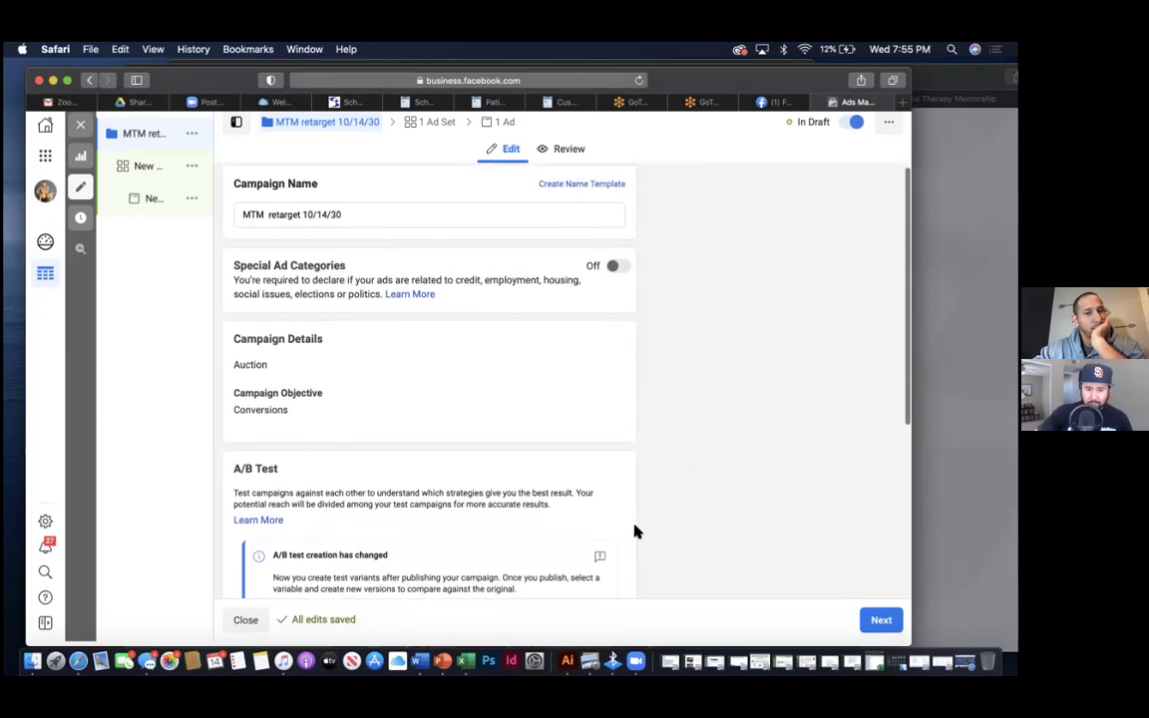
click(872, 619)
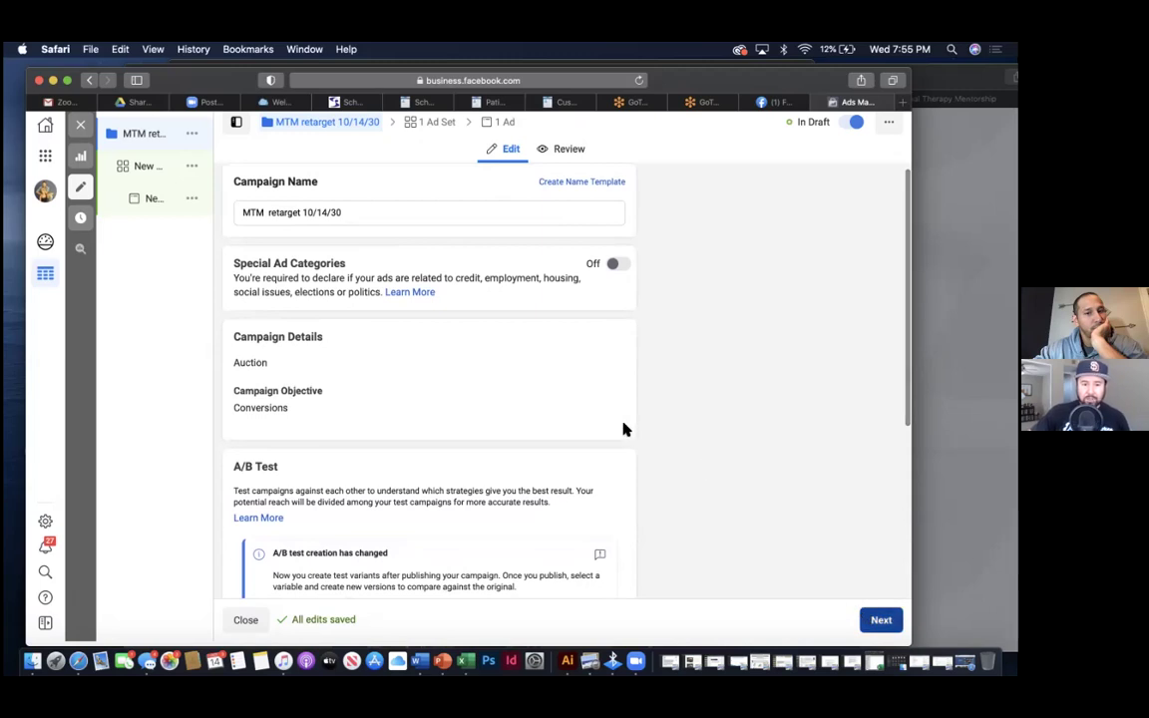
triple_click(365, 226)
key(BackSpace)
text(MTM )
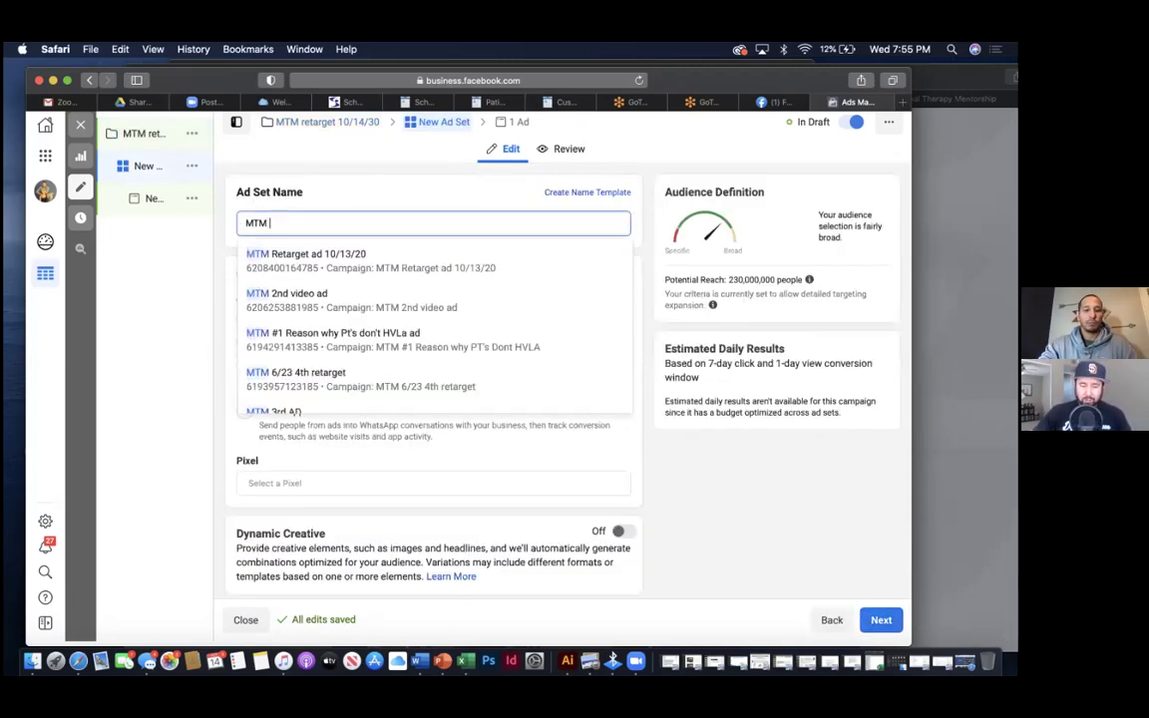
text(retarget)
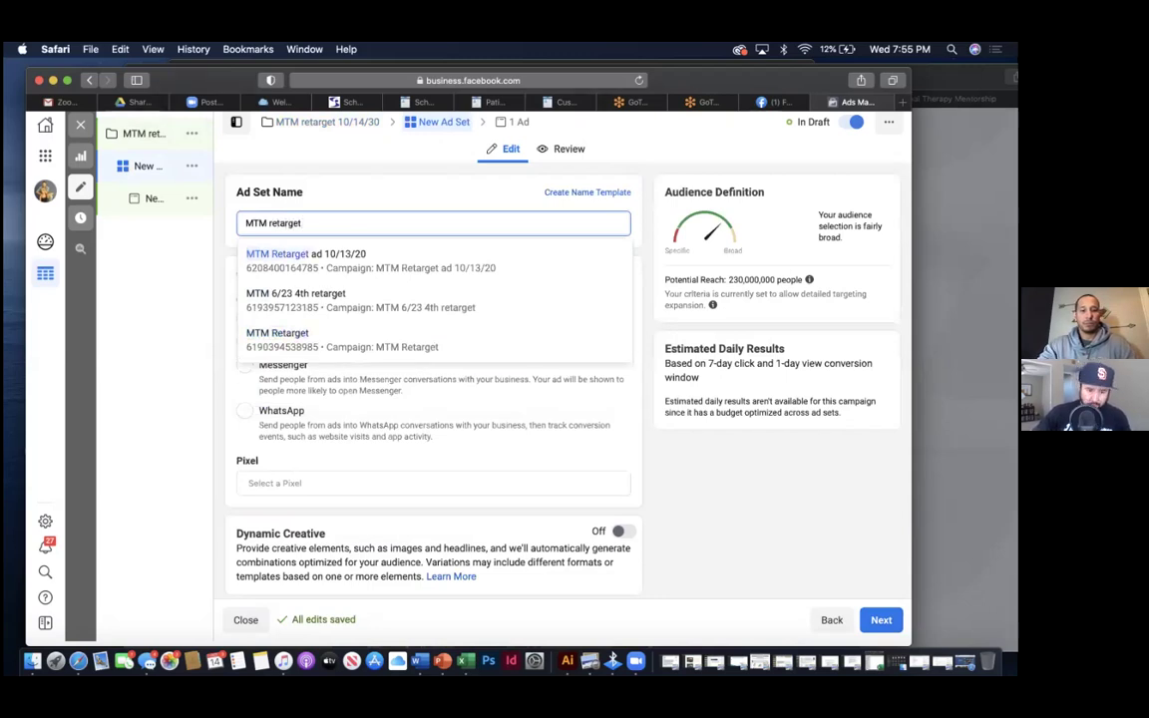
text( 10/14/)
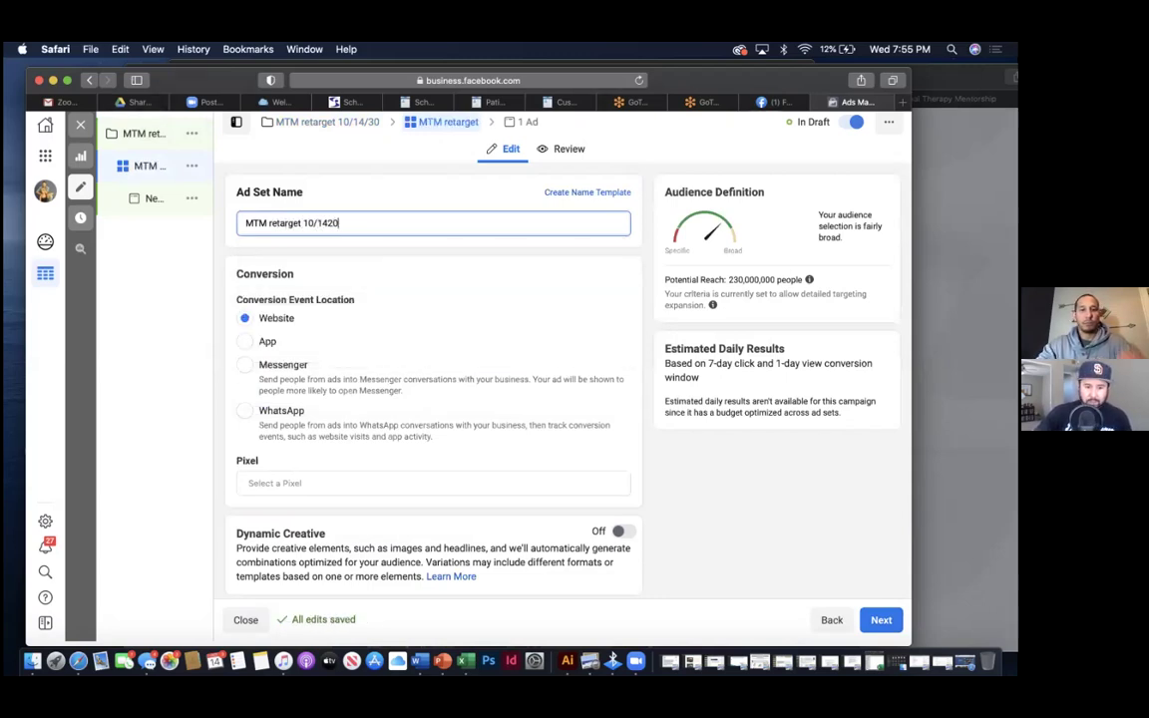
text(30)
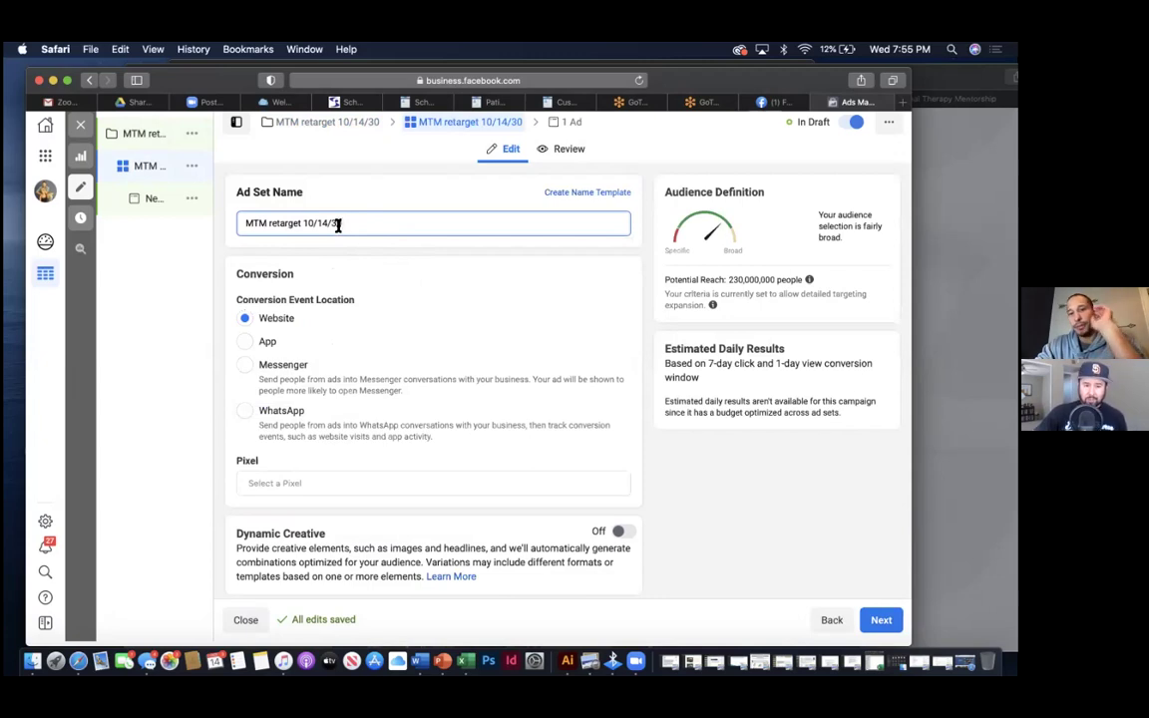
- Assign the account owner's pixel to the ad set and choose MTM Purchase as the conversion event
scroll(336, 235, down, 3)
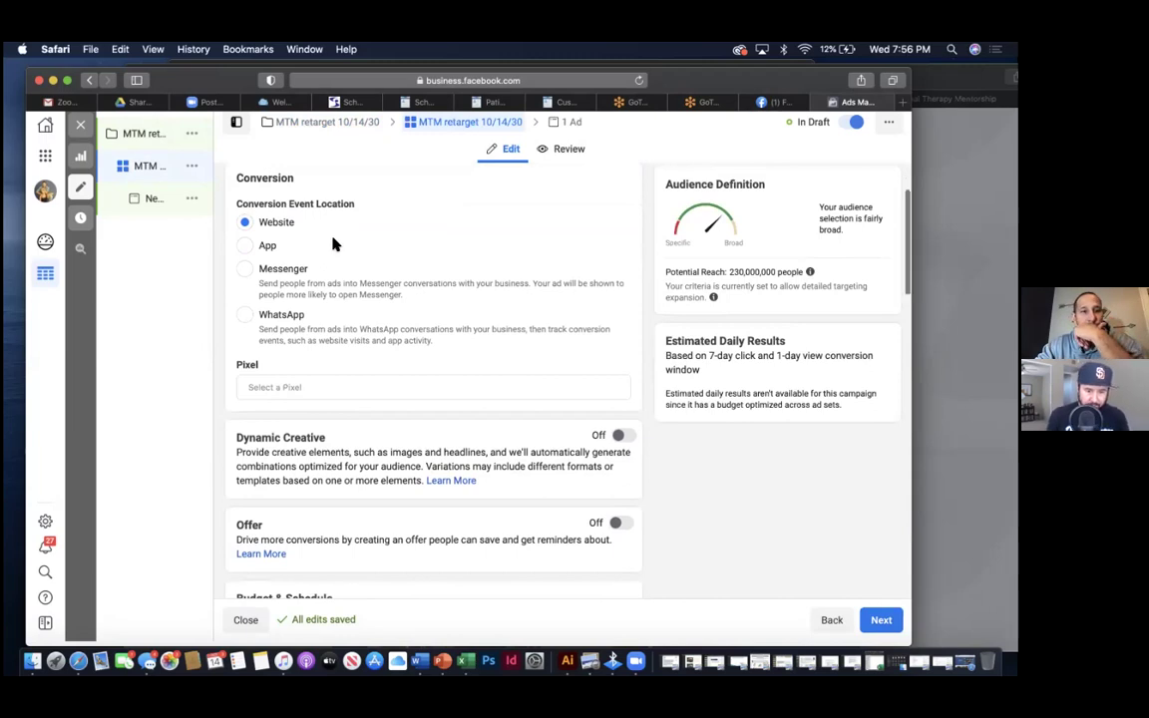
scroll(333, 244, down, 3)
click(320, 296)
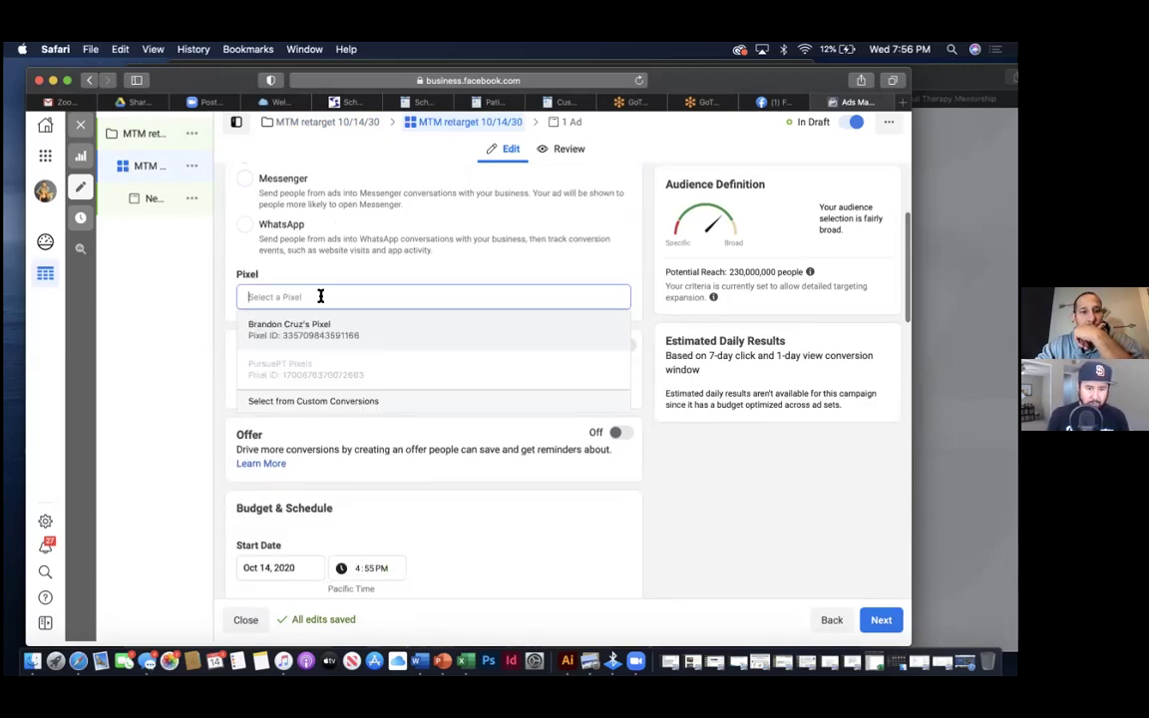
click(320, 327)
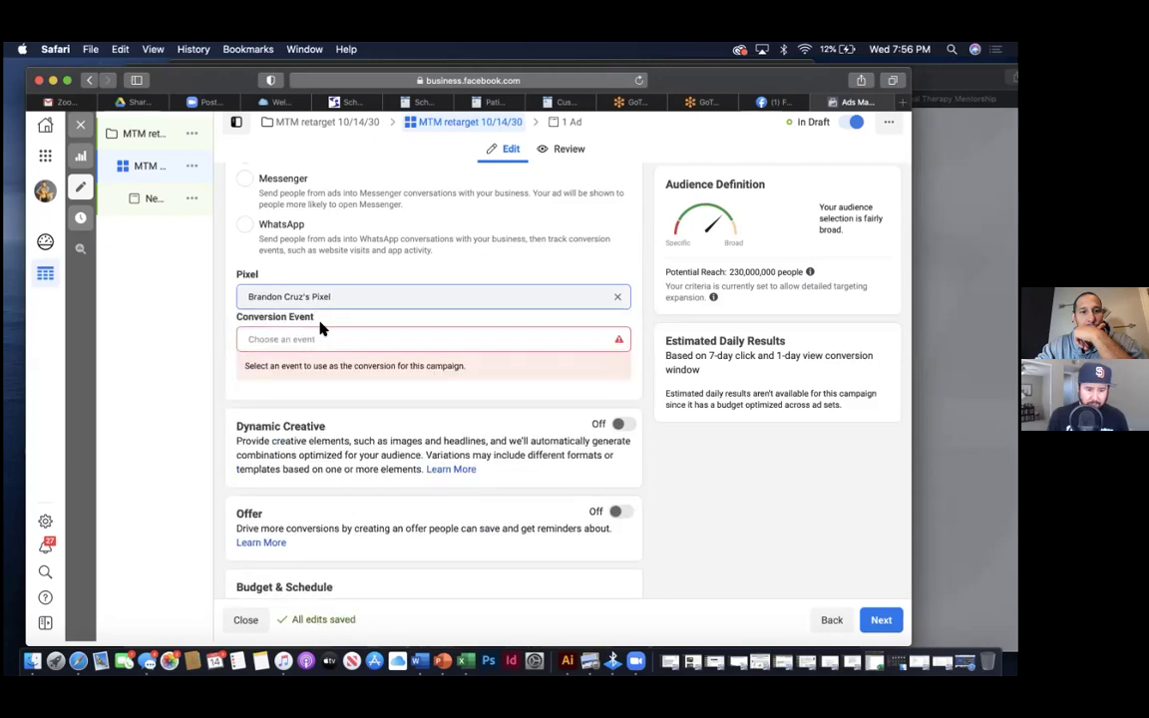
click(415, 338)
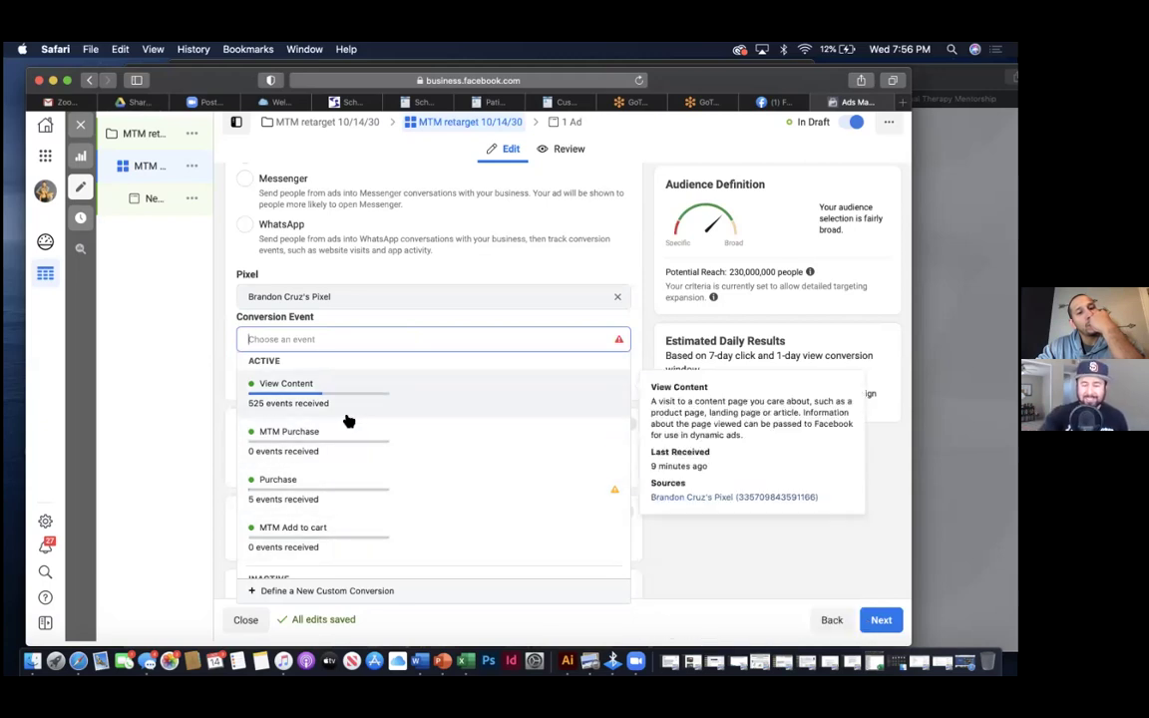
mouse_move(209, 396)
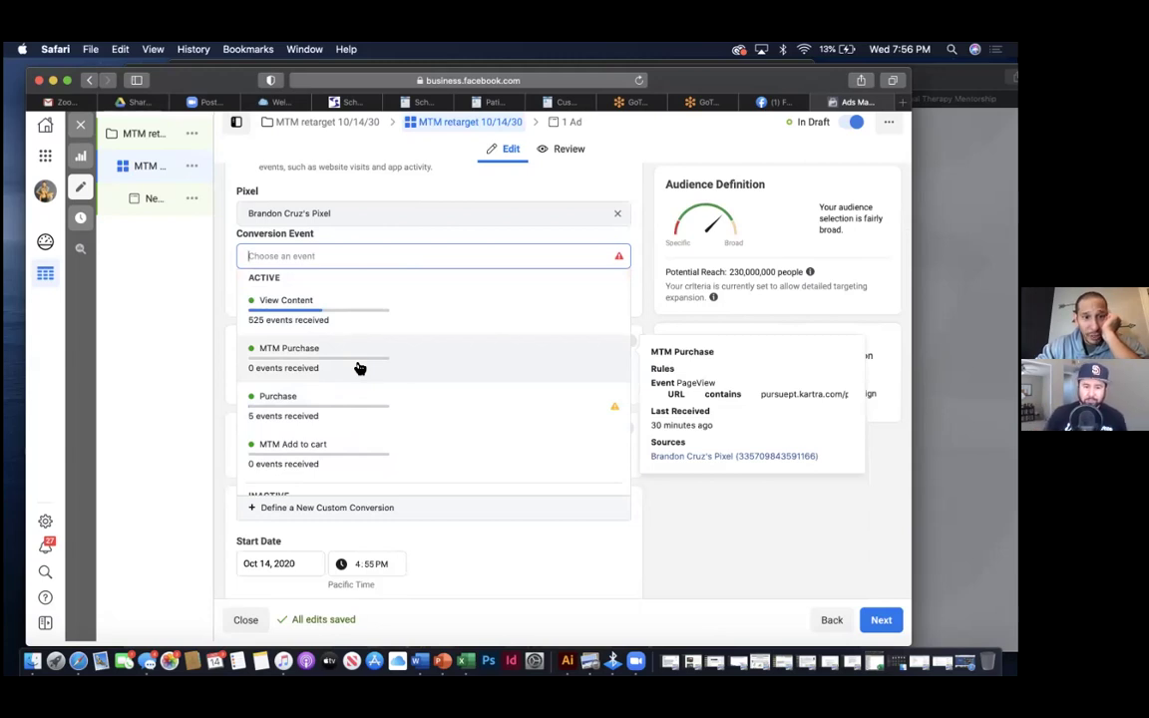
click(360, 368)
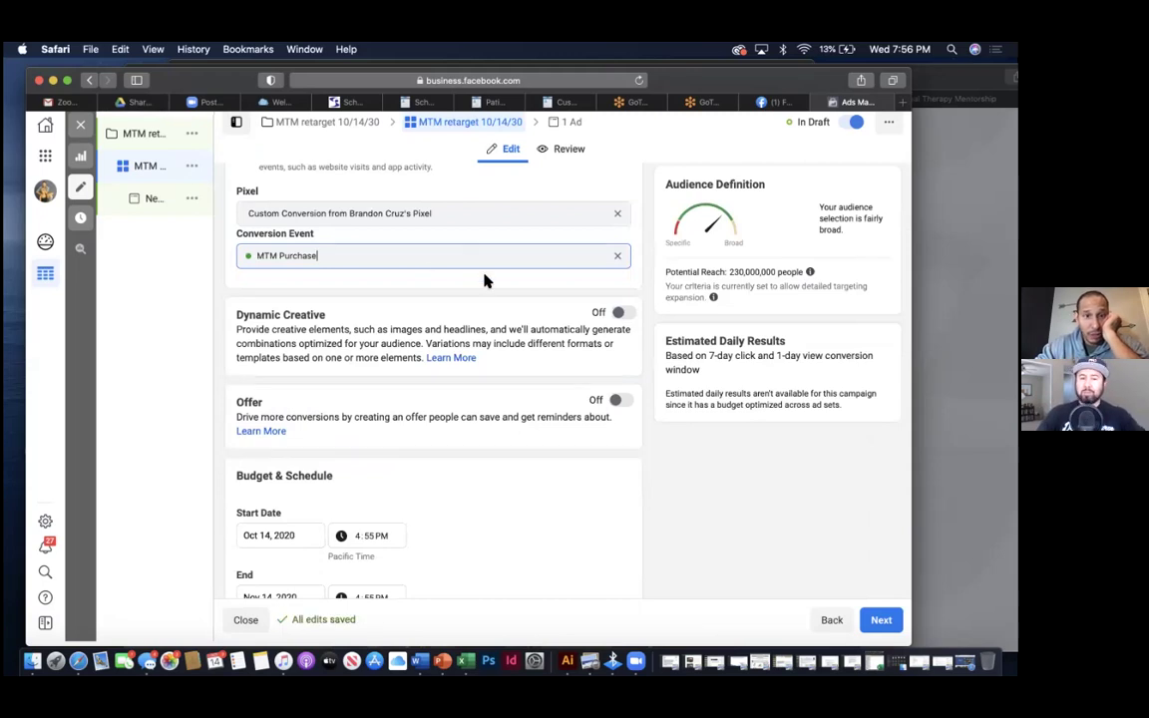
- Set the ad set's schedule to start on Oct 15, 2020 at 7:00 AM
scroll(406, 314, up, 3)
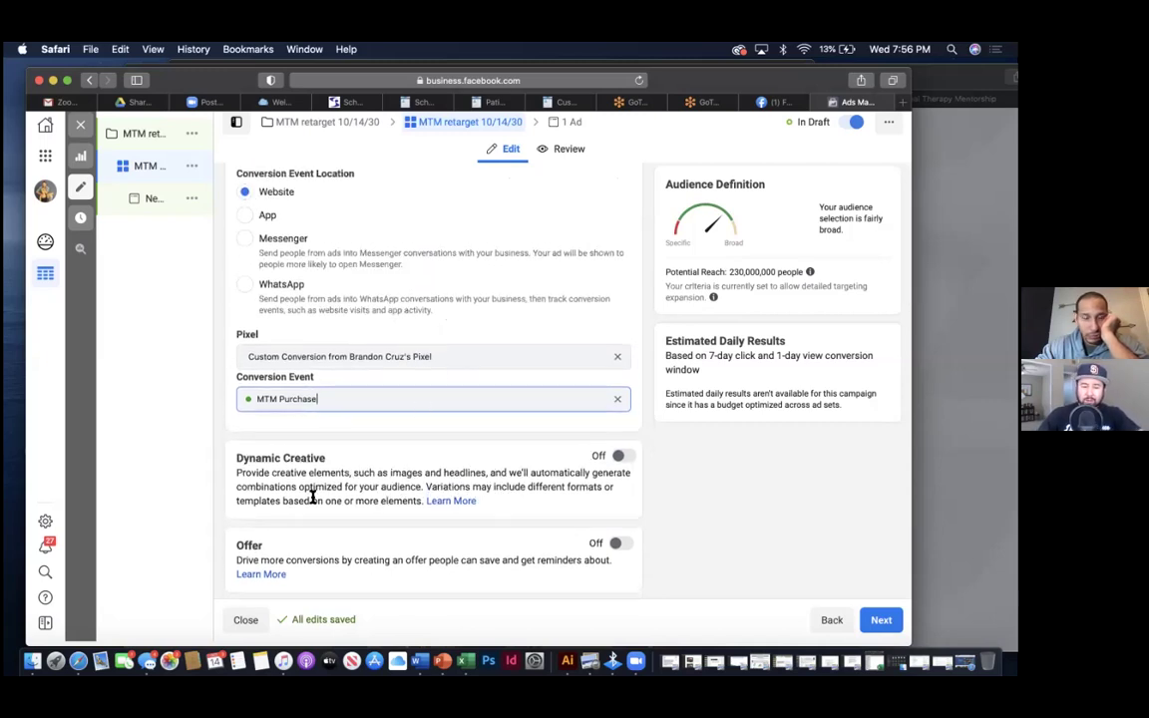
scroll(312, 496, down, 1)
scroll(312, 496, down, 3)
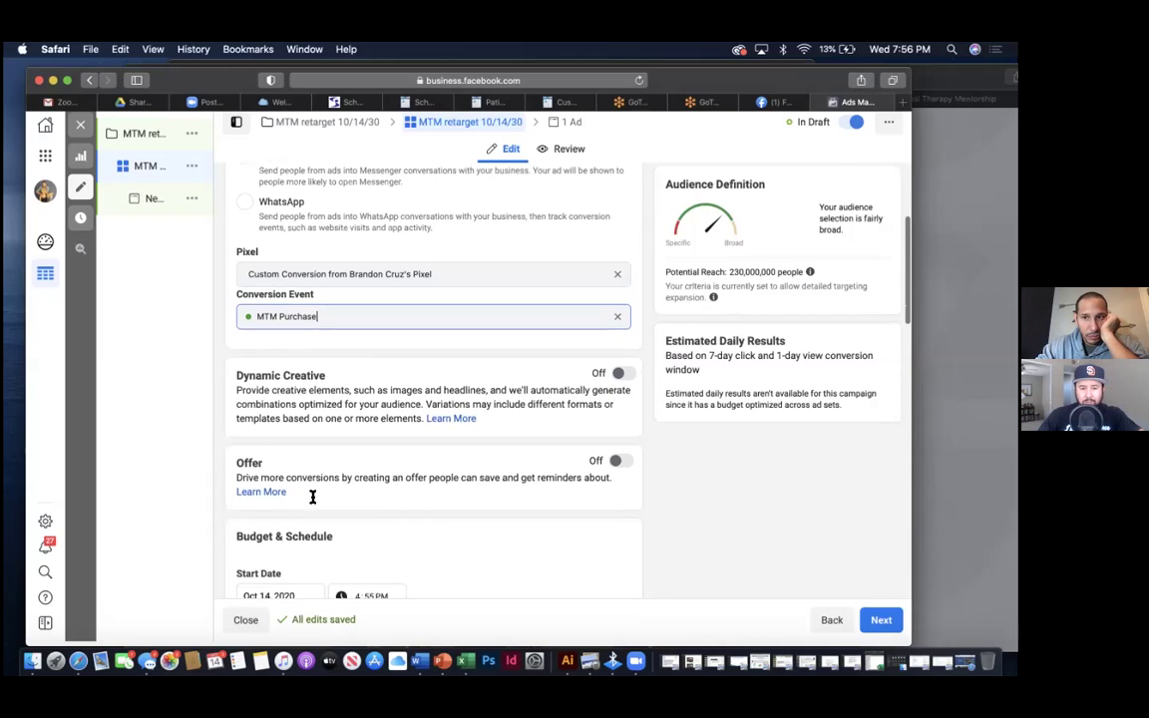
scroll(313, 499, down, 1)
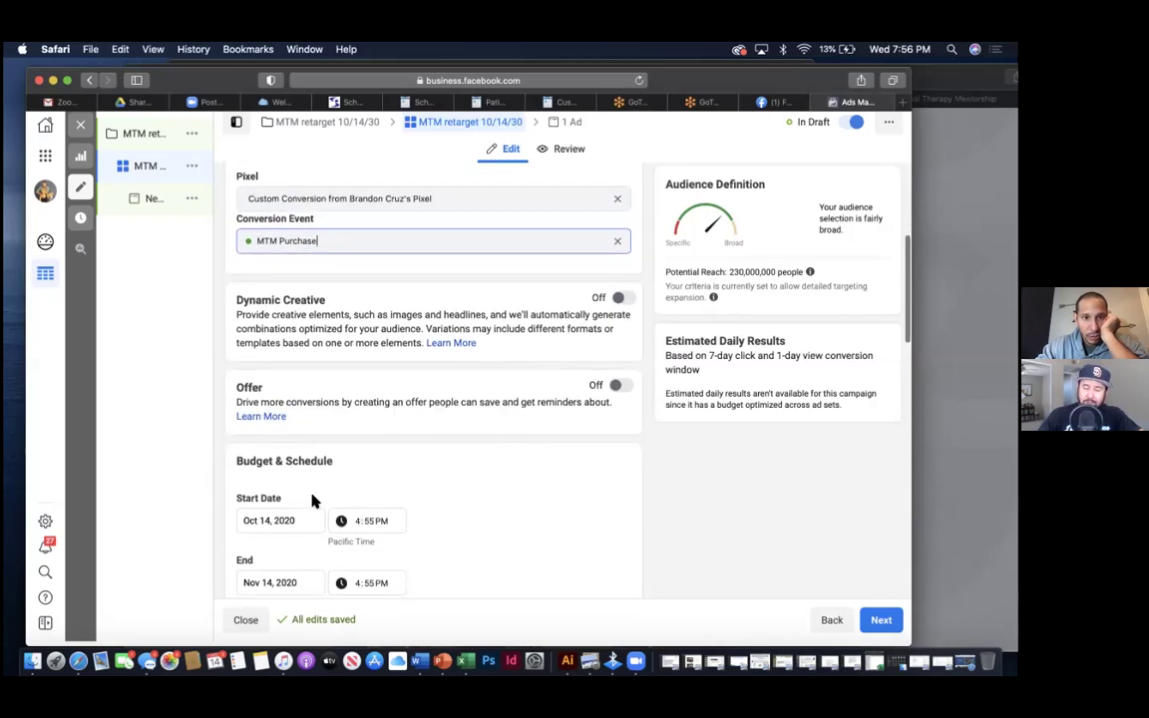
scroll(312, 499, down, 2)
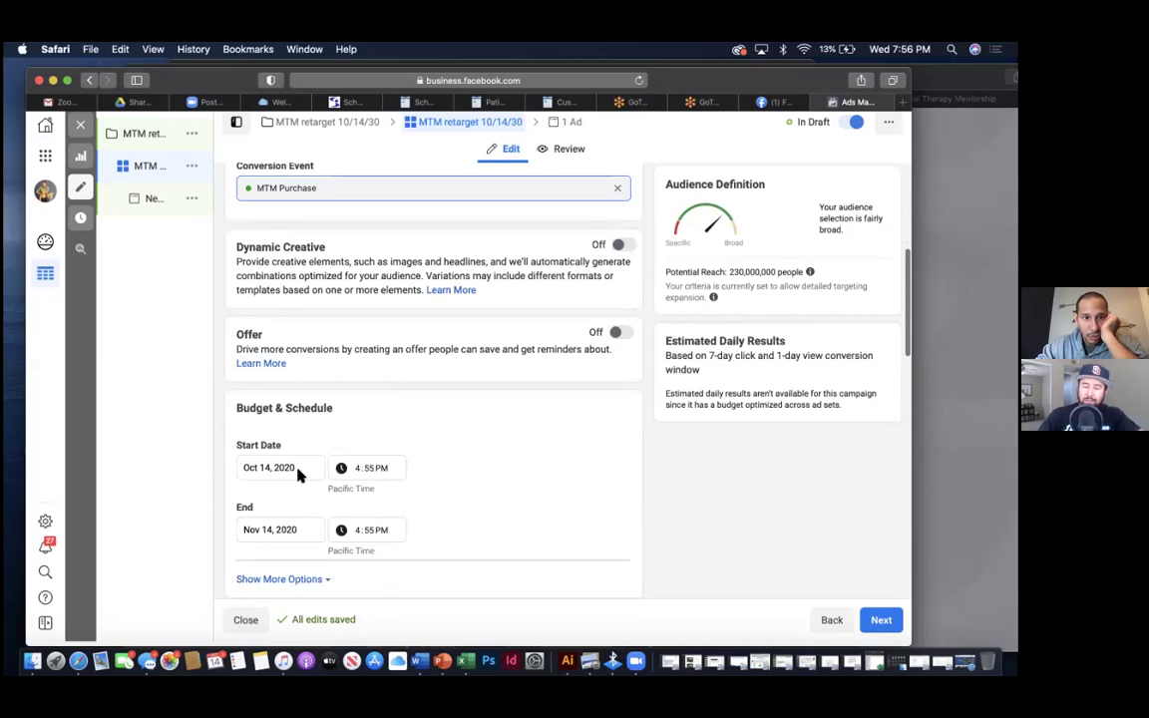
click(286, 466)
key(Tab)
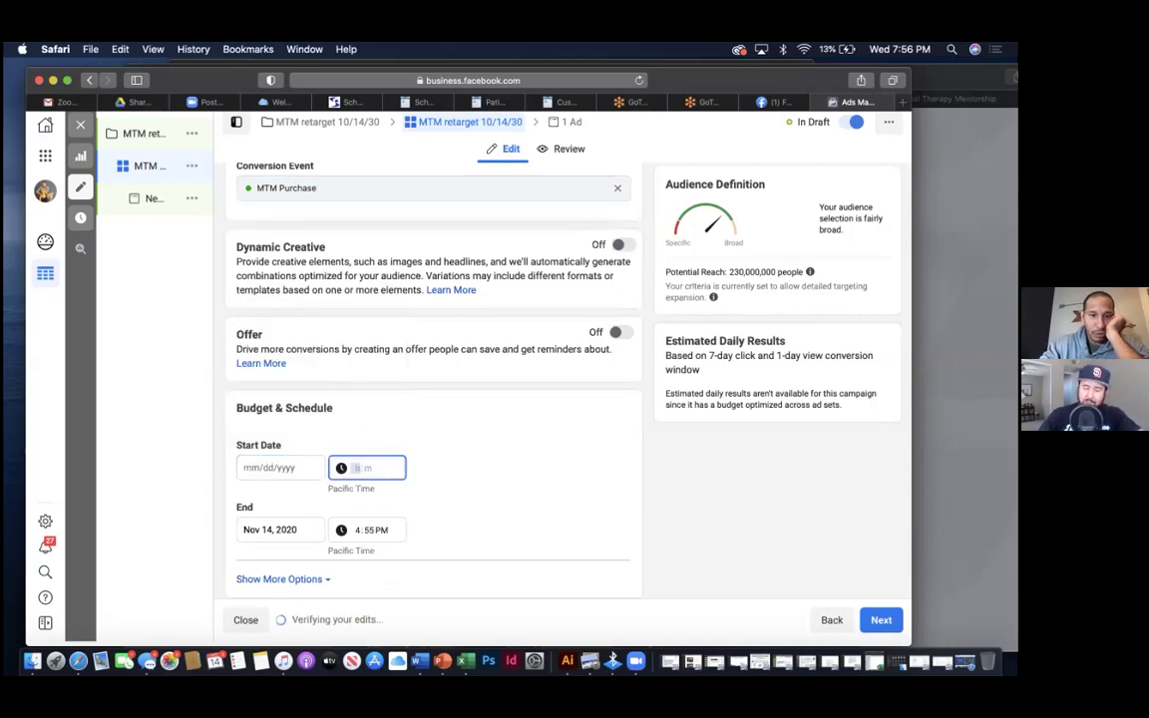
text(7:00 AM)
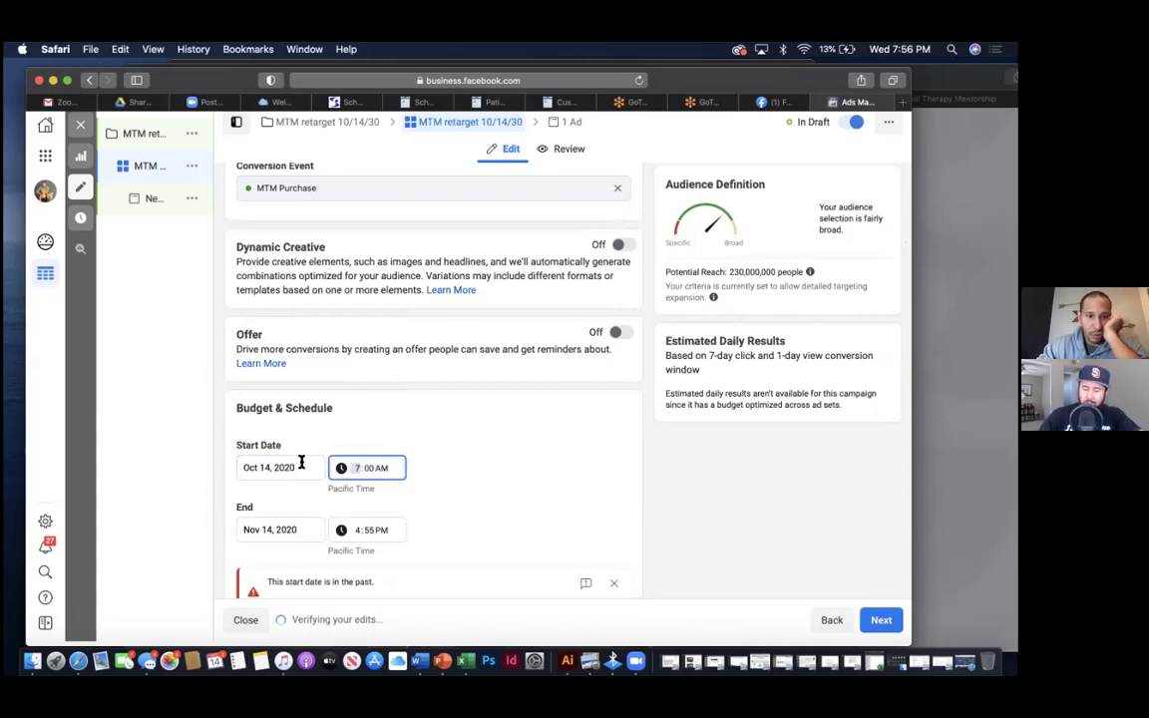
click(301, 465)
click(343, 373)
- Set the ad set's schedule to end on Oct 22, 2020 at 7:00 AM
click(297, 528)
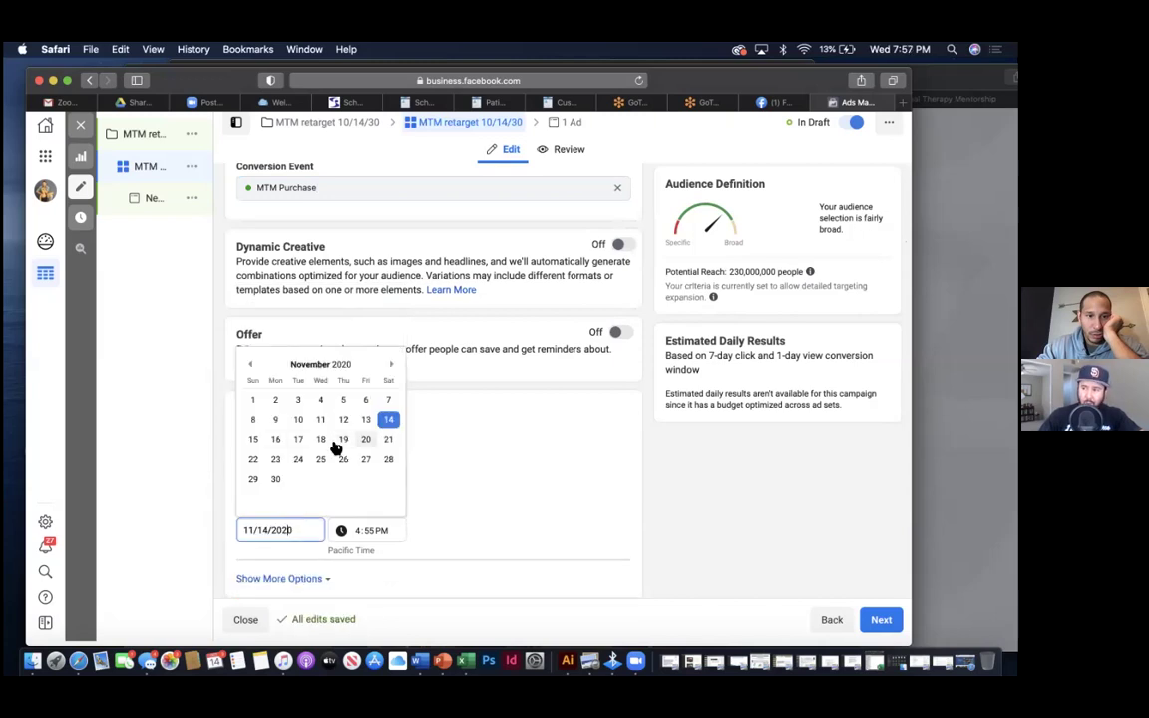
click(251, 364)
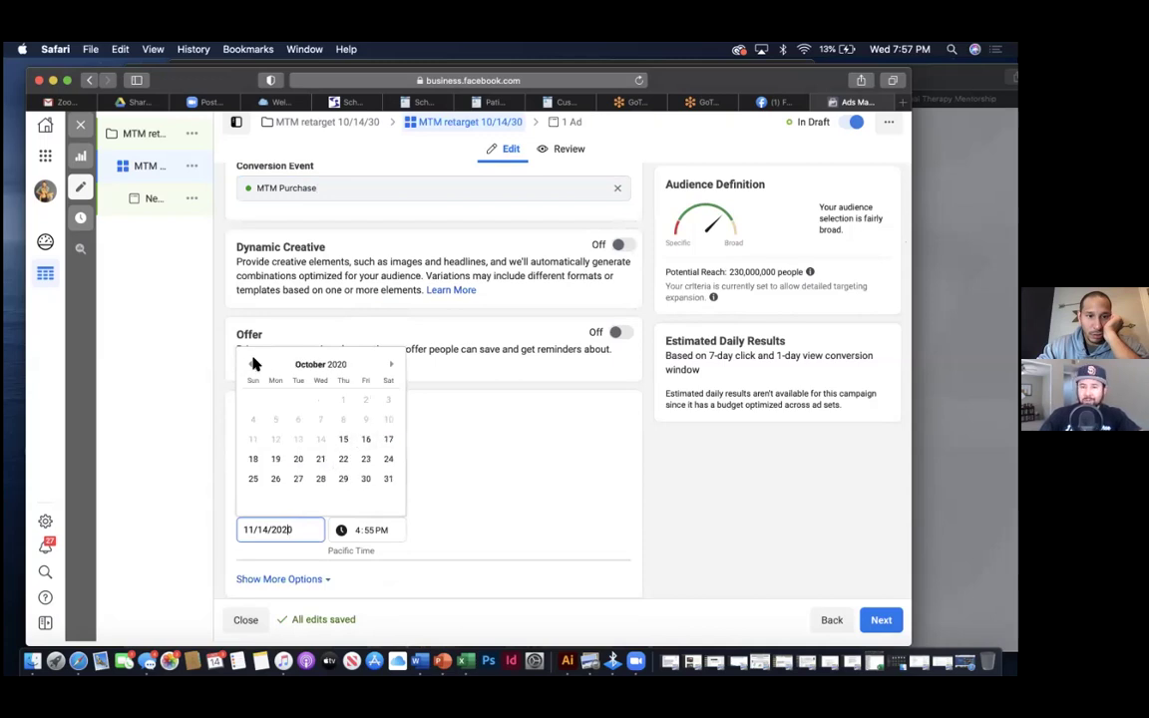
click(277, 535)
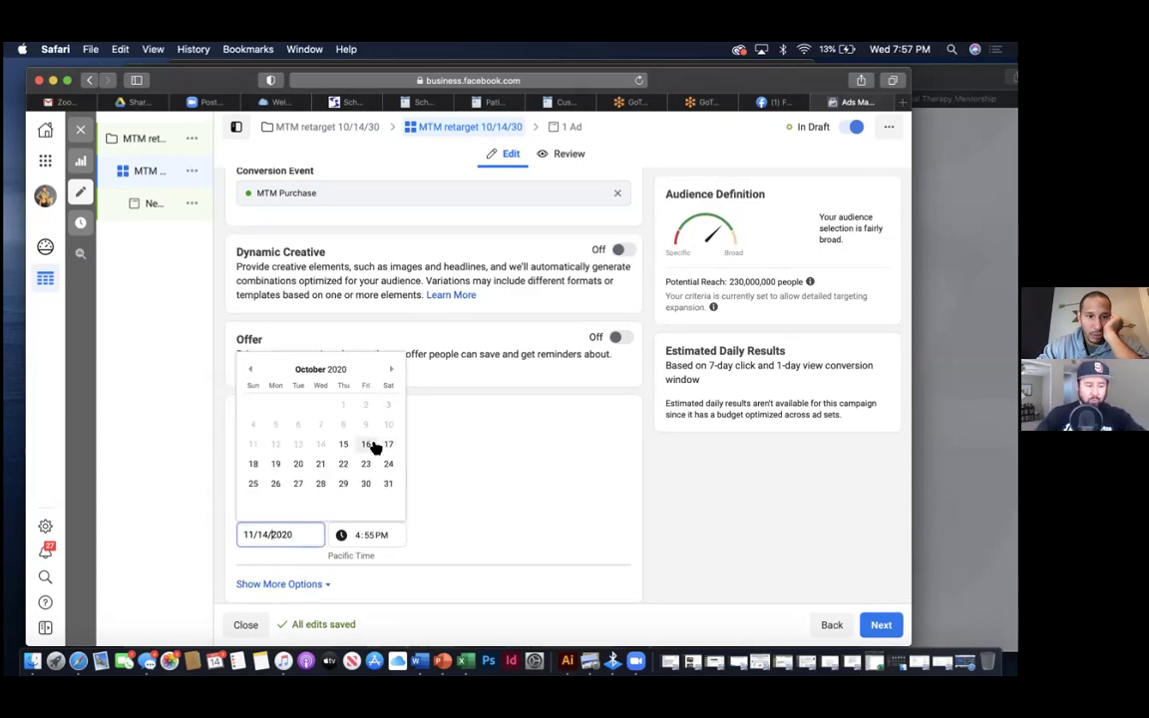
click(367, 444)
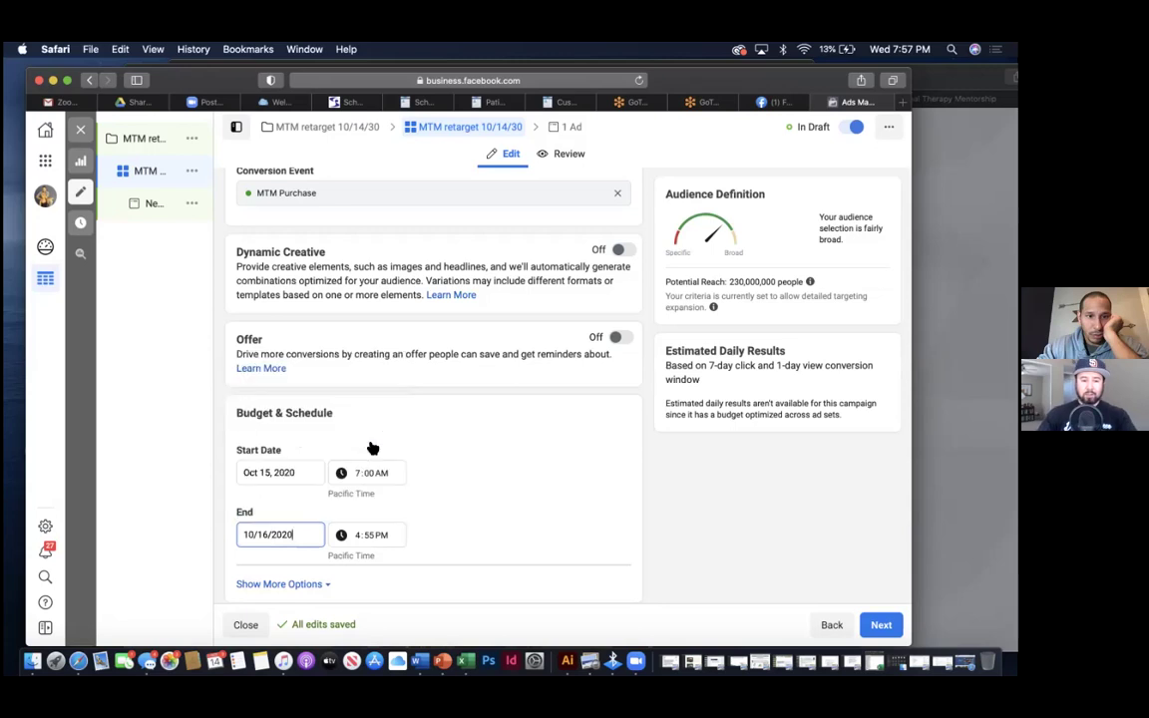
click(355, 536)
key(BackSpace)
click(346, 539)
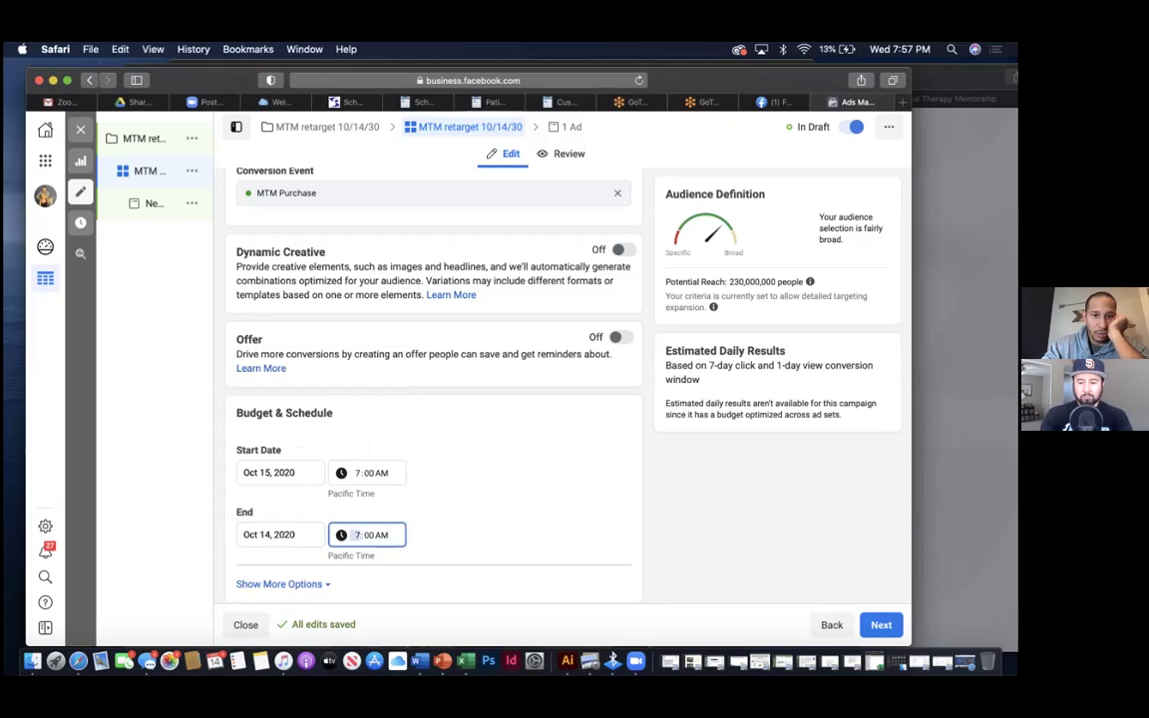
click(282, 535)
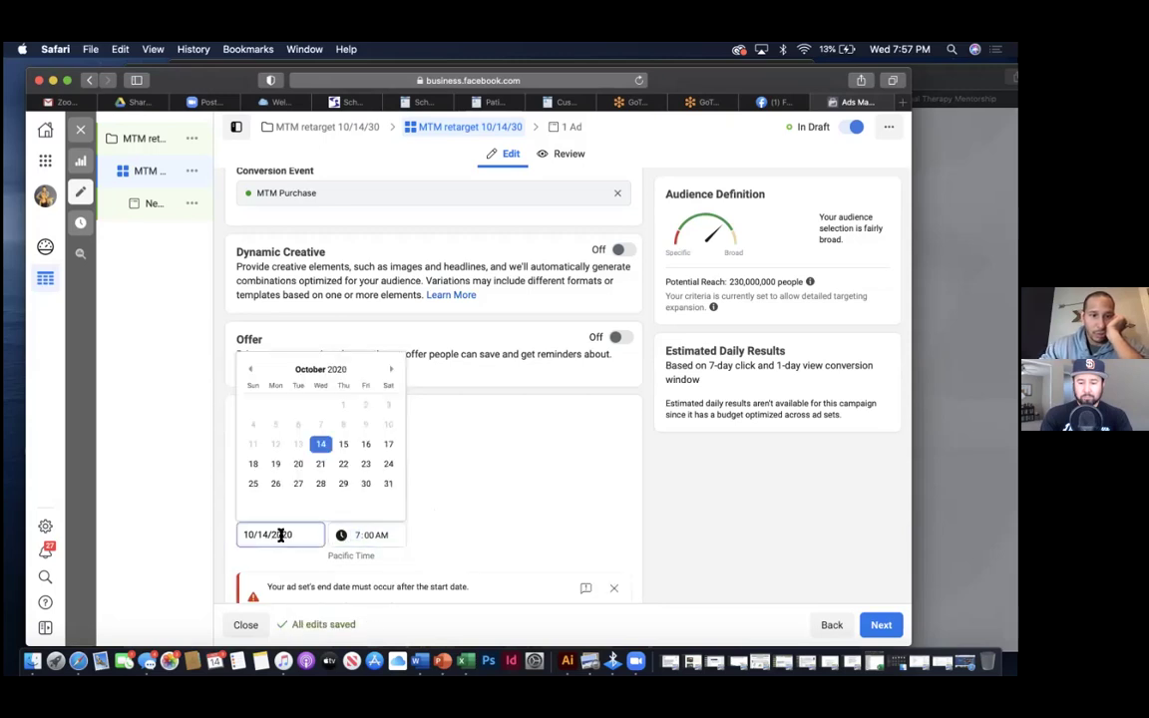
click(343, 464)
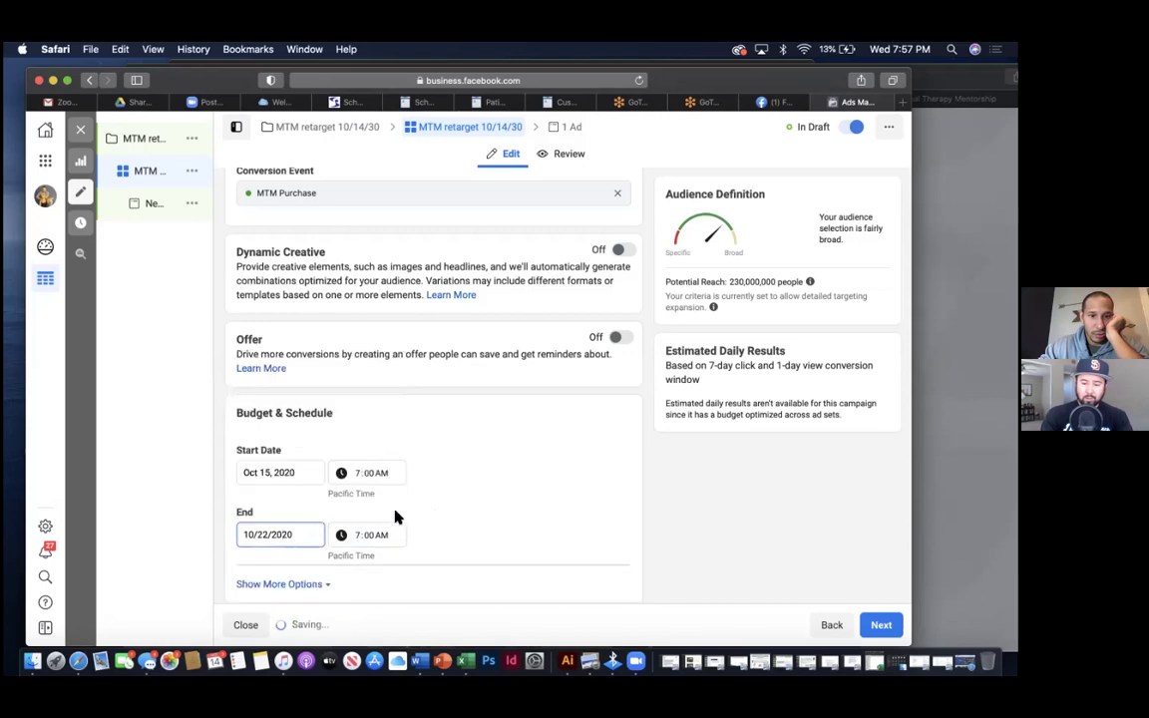
- Review the existing custom audiences and the saved audiences available for the ad set
scroll(433, 516, down, 3)
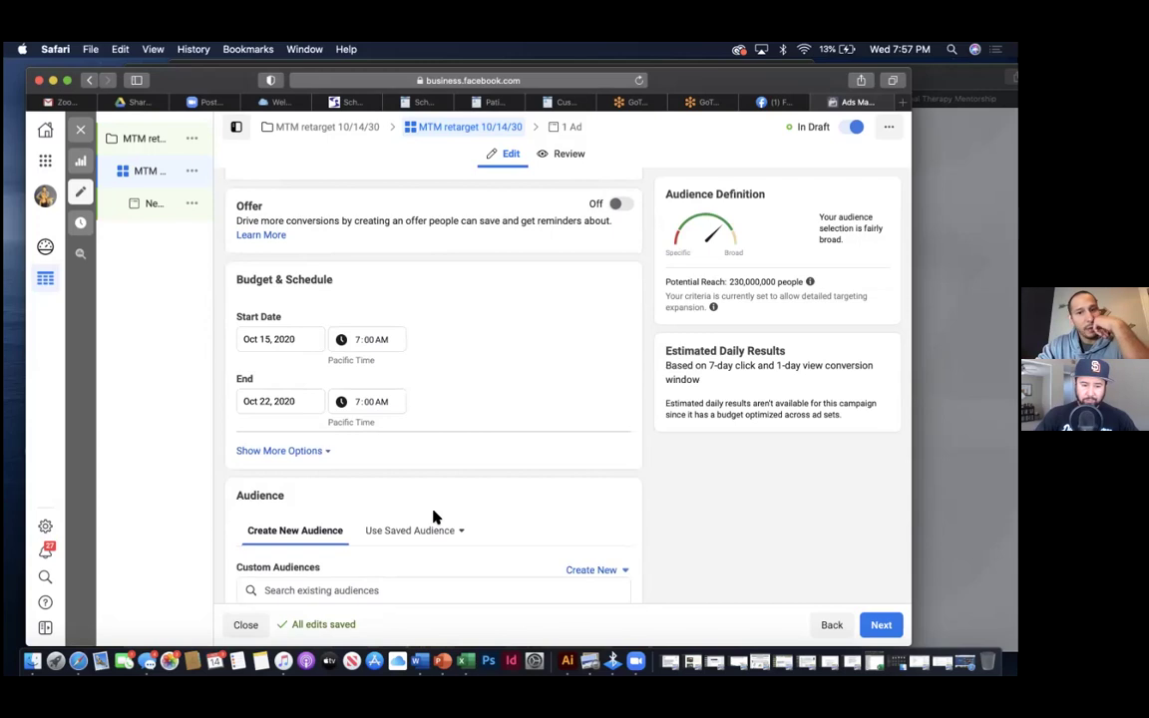
scroll(433, 516, down, 4)
mouse_move(433, 515)
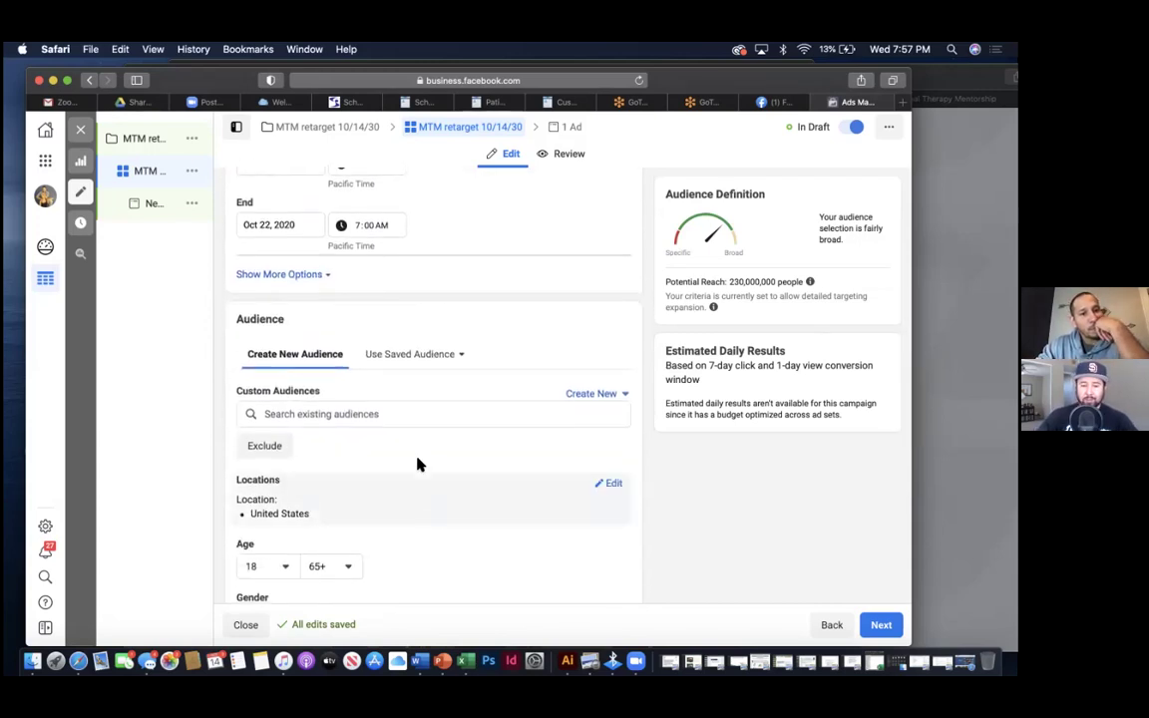
click(357, 416)
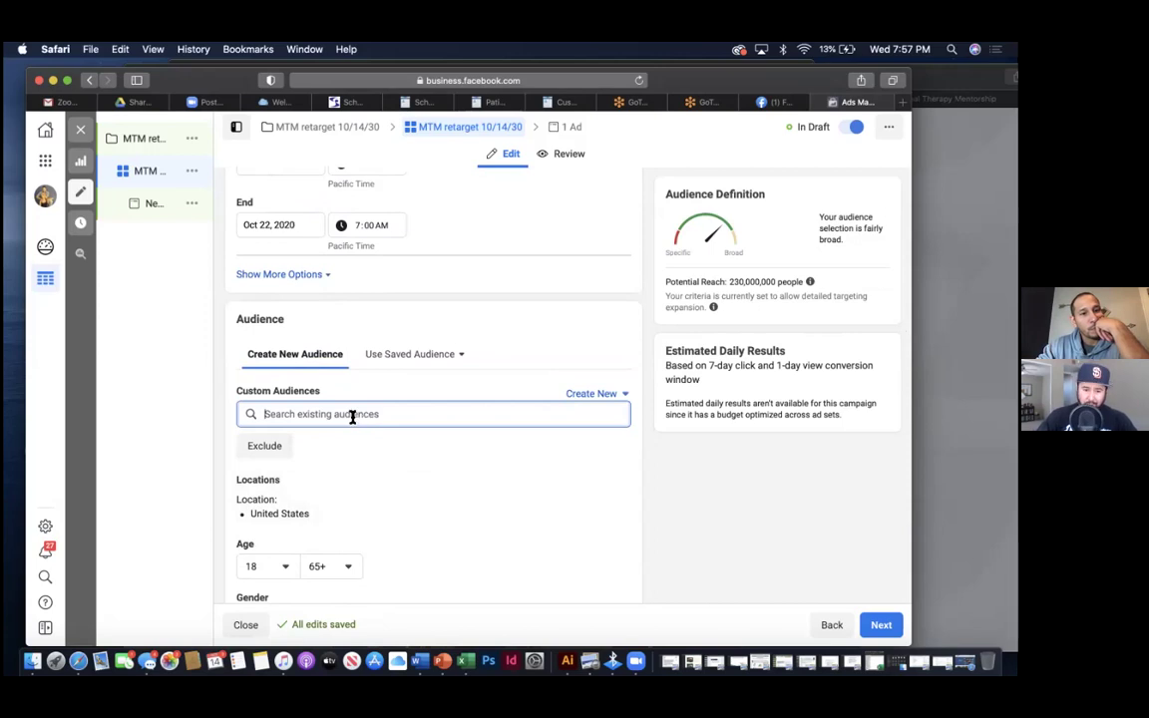
click(290, 414)
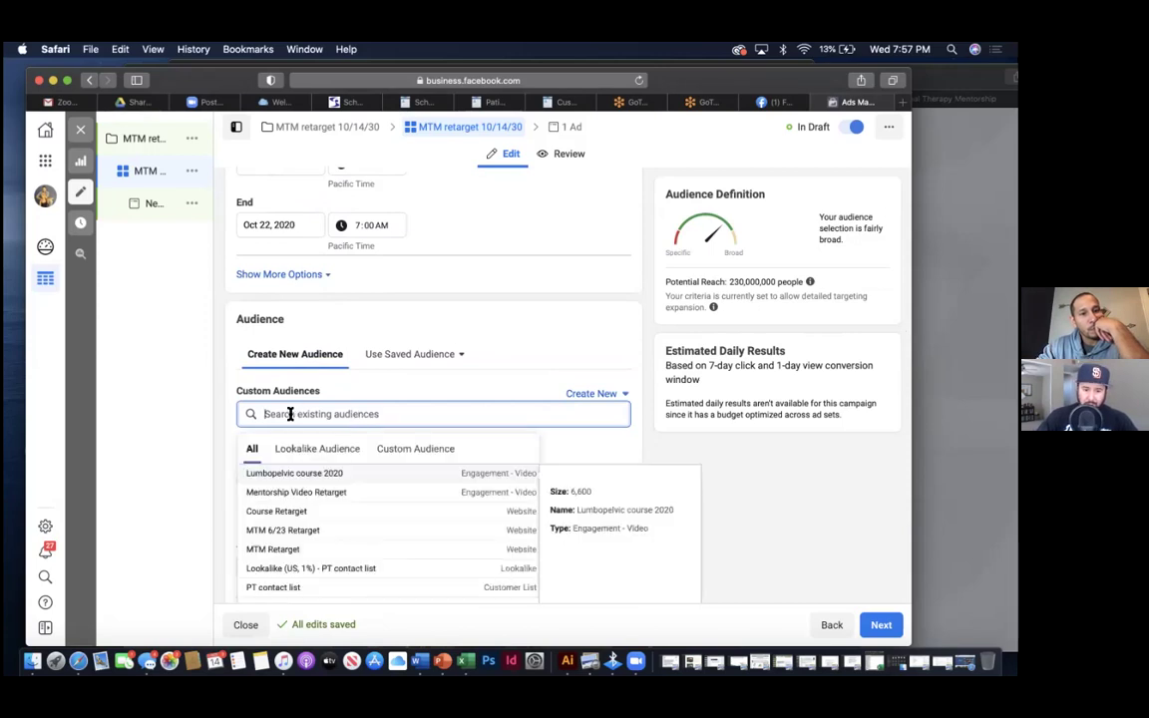
scroll(299, 496, down, 3)
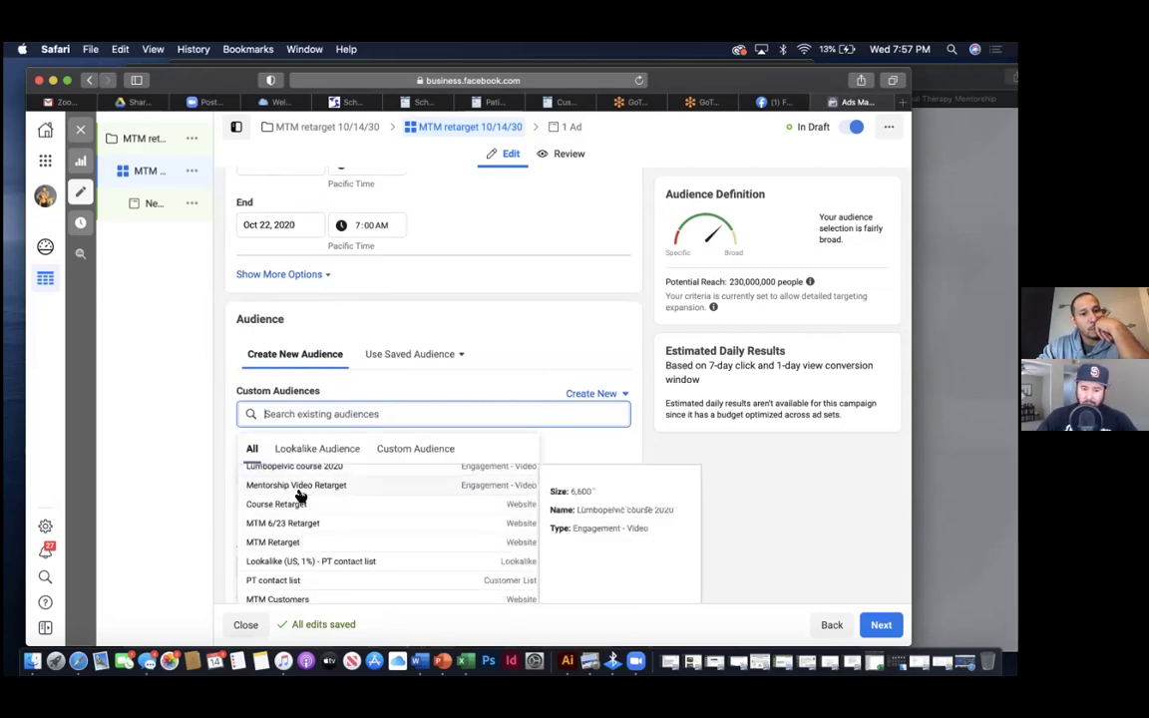
scroll(299, 495, up, 3)
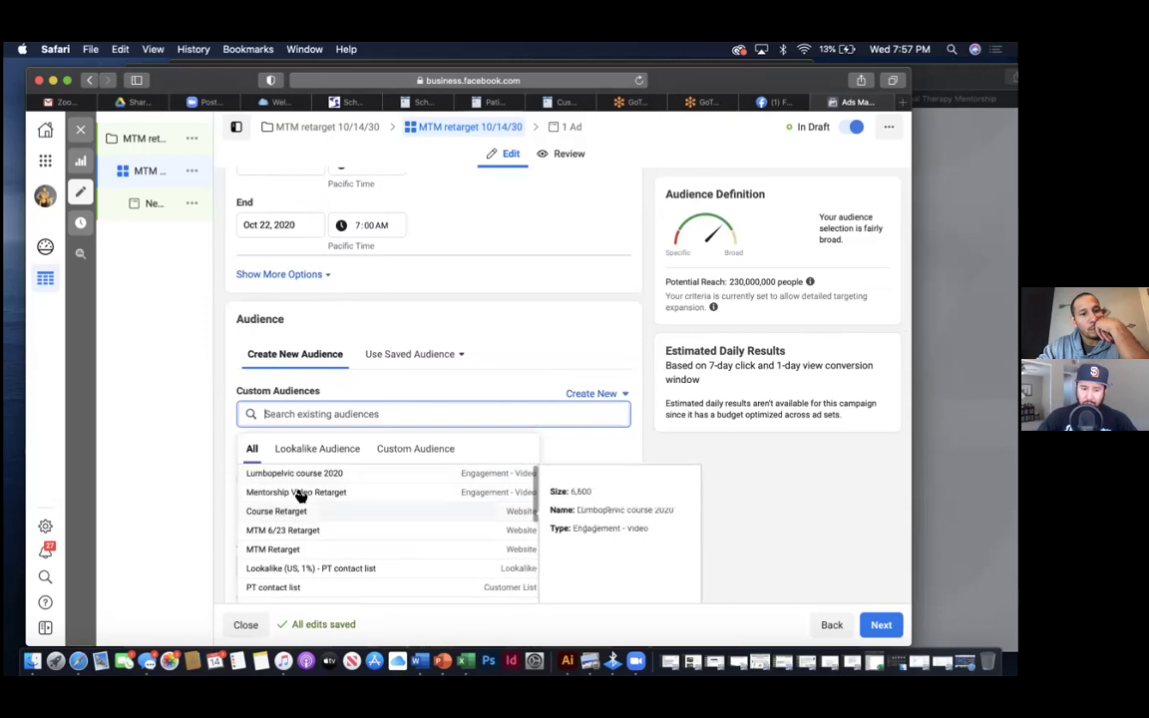
click(421, 366)
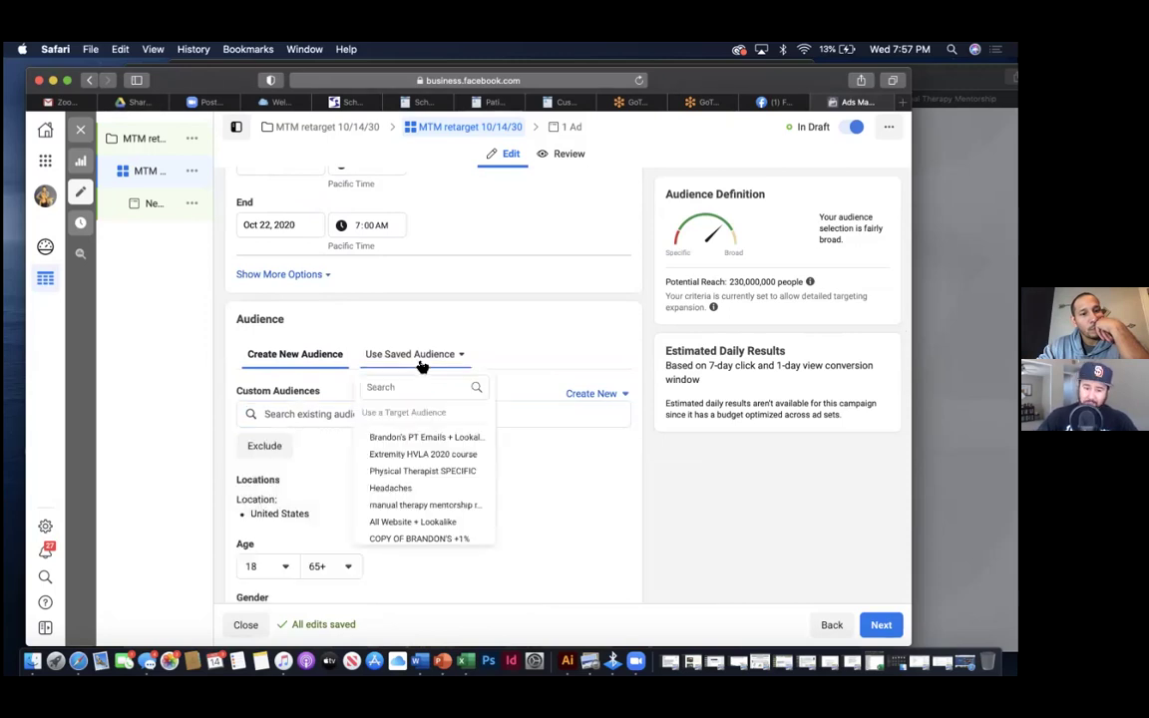
click(329, 363)
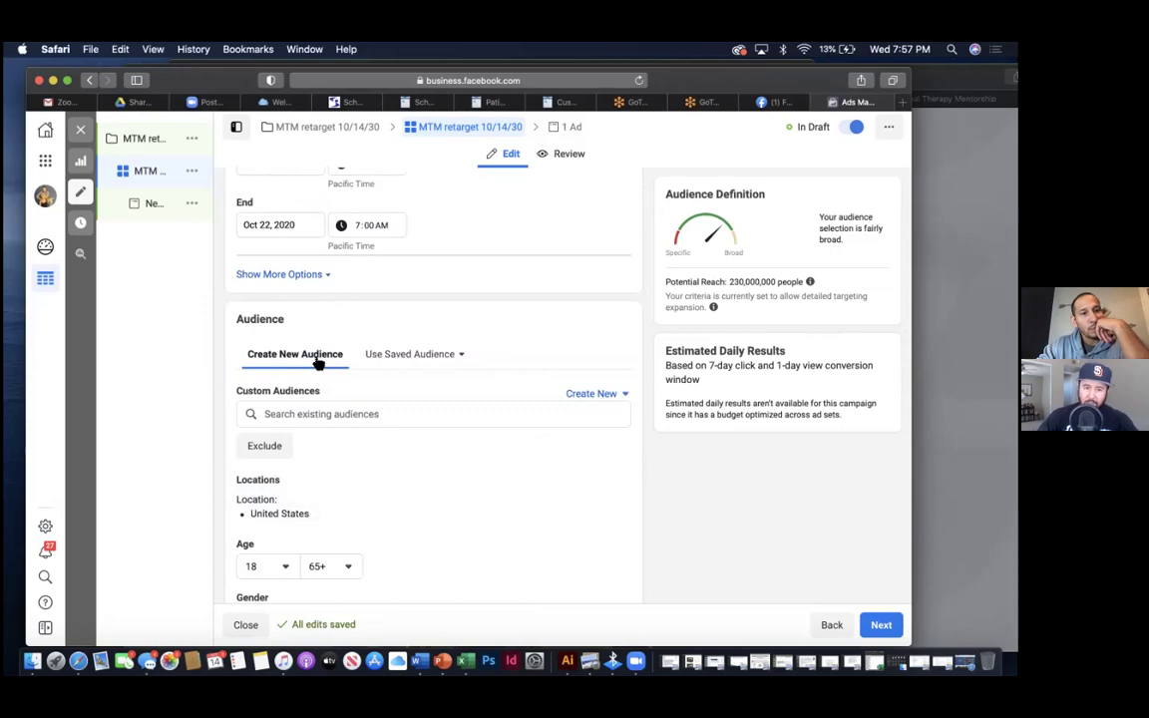
- Include the website custom audience "MTM Website Visitors Only" in the ad set's targeting
click(314, 413)
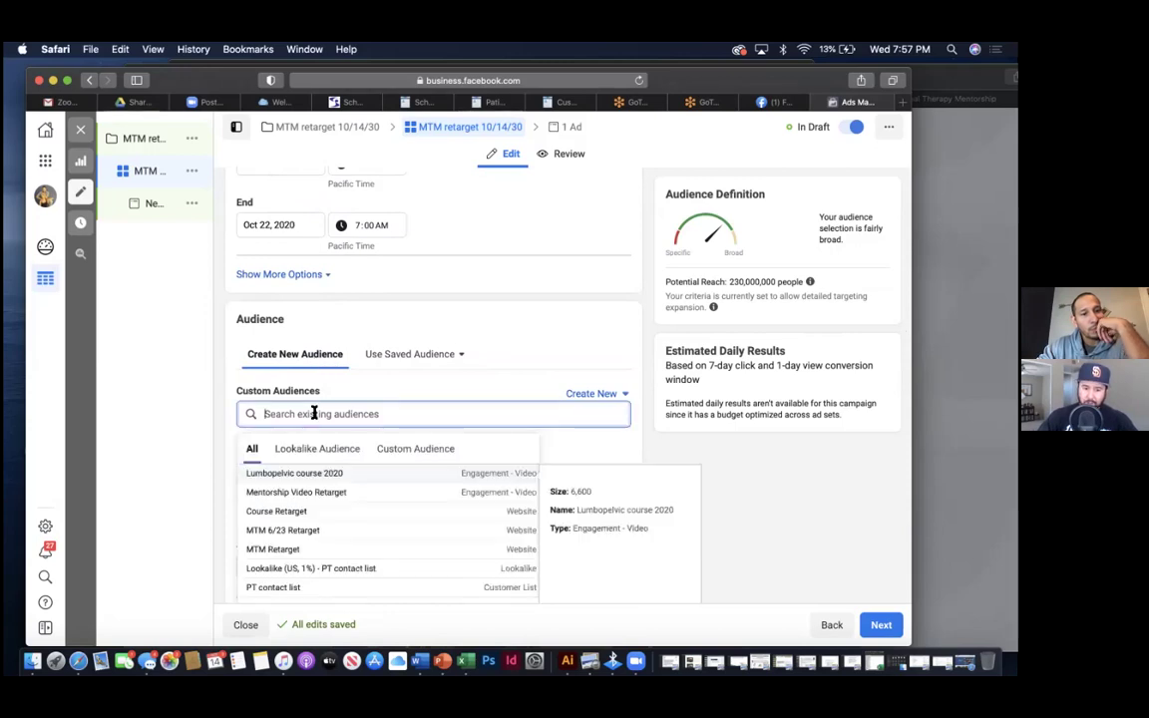
scroll(318, 502, down, 3)
scroll(318, 503, down, 5)
scroll(318, 503, up, 2)
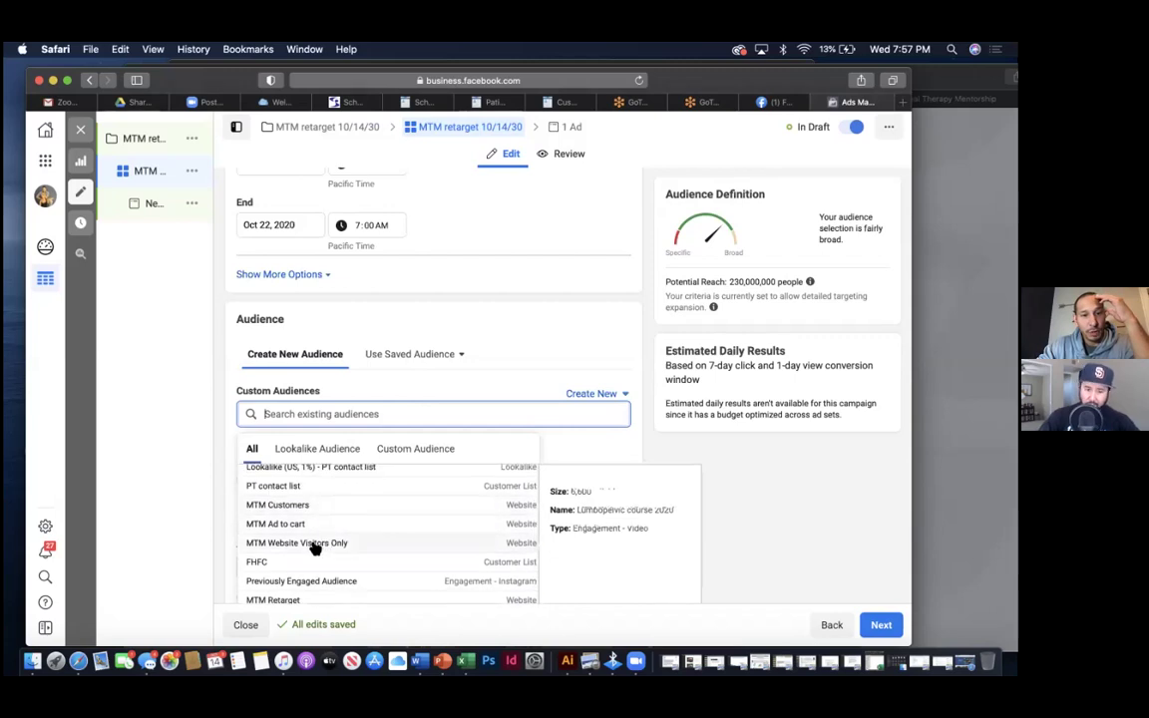
click(311, 543)
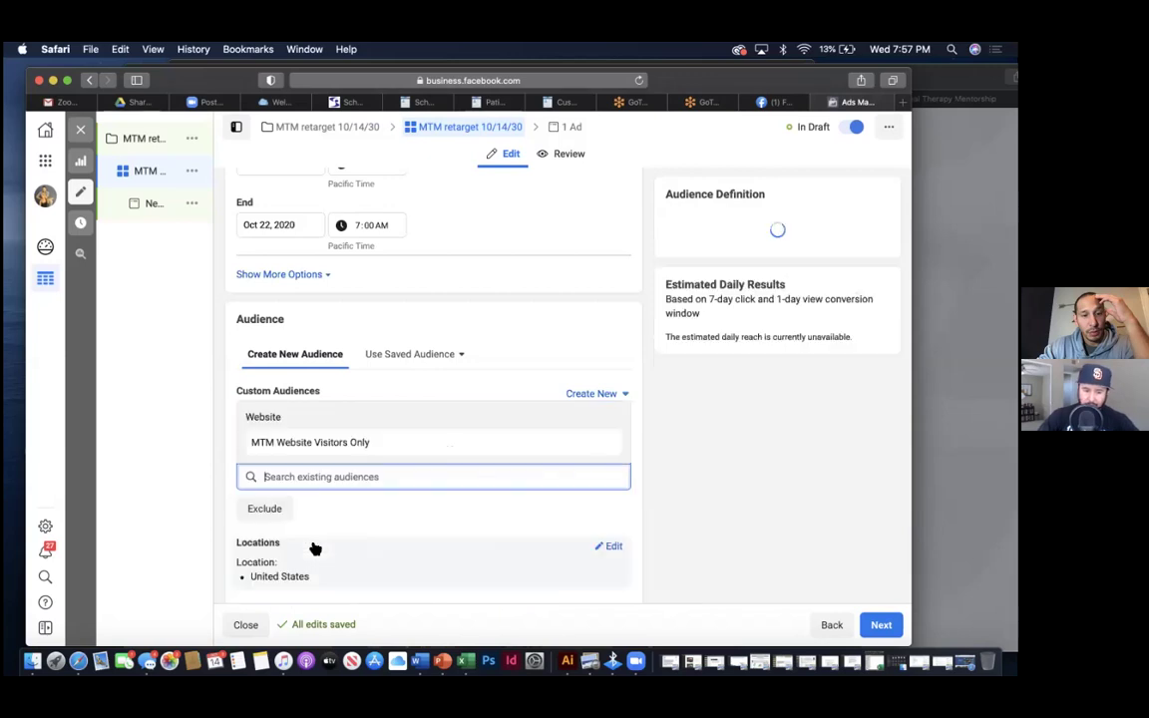
click(639, 463)
scroll(419, 477, down, 3)
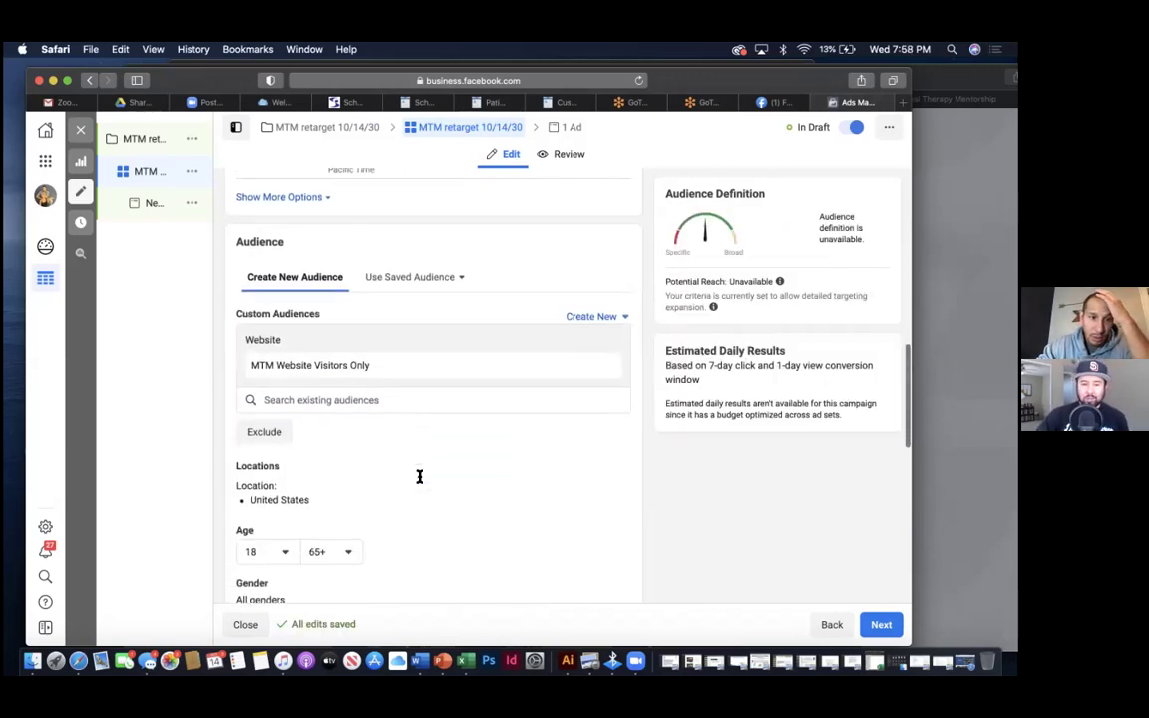
- Add the video engagement audience "Mentorship Video Retarget" to the included custom audiences
click(300, 332)
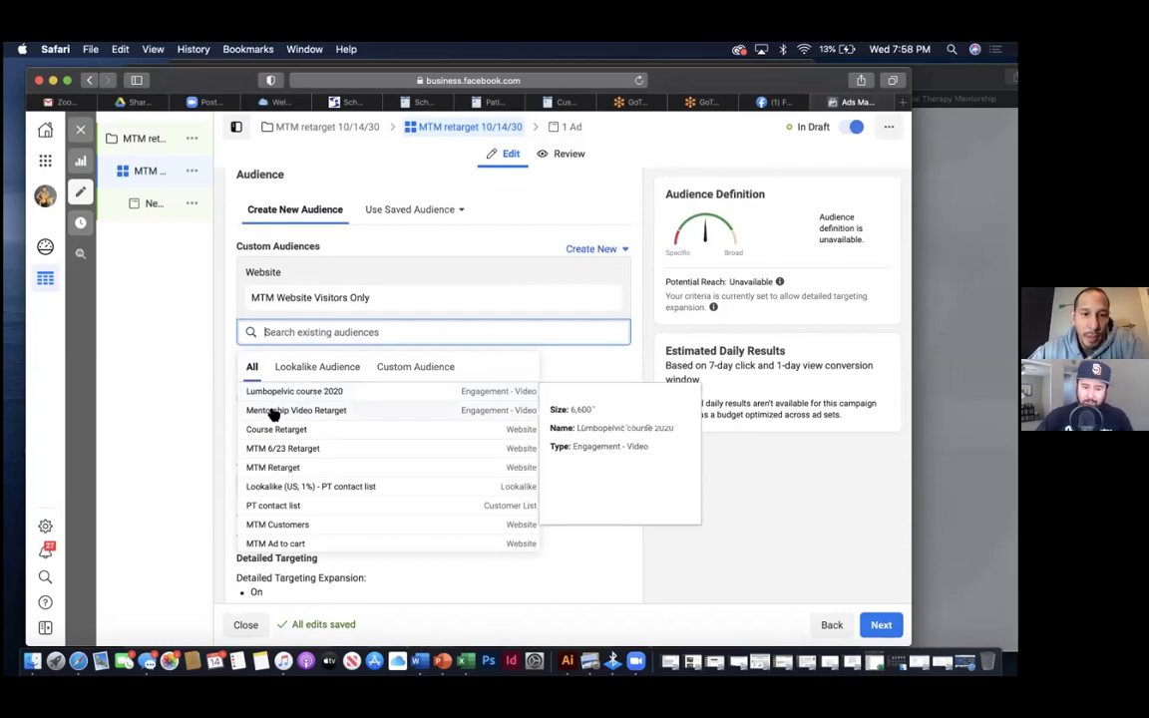
click(339, 411)
click(341, 395)
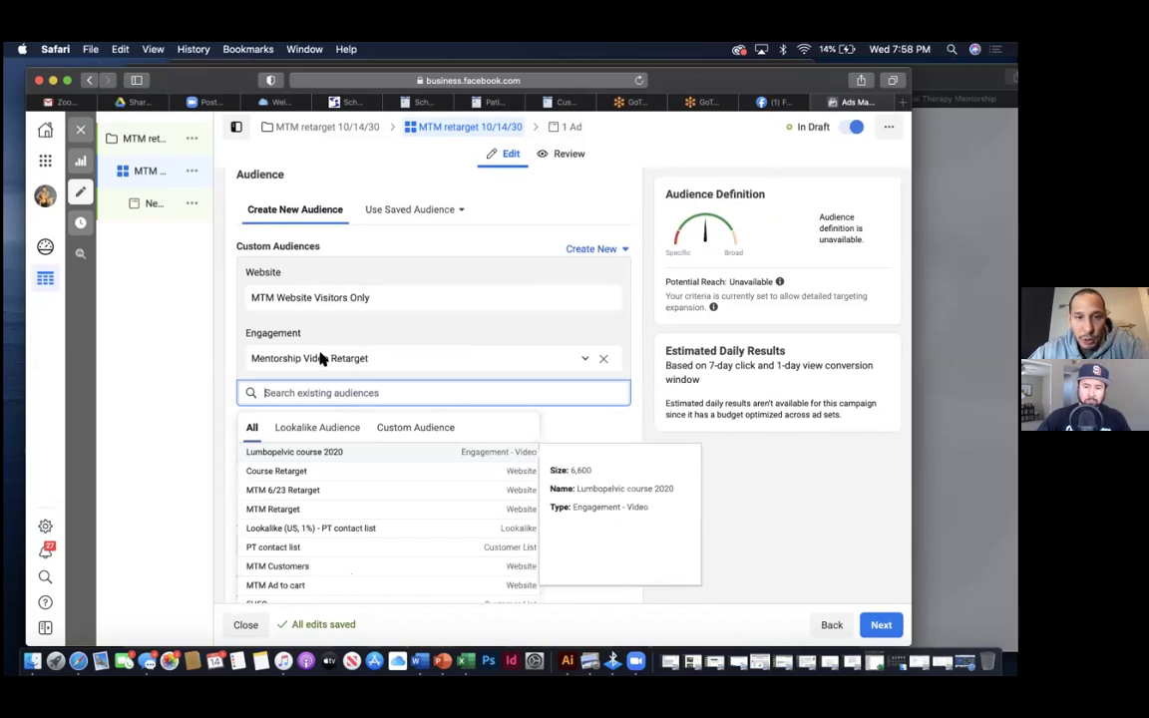
scroll(362, 338, up, 1)
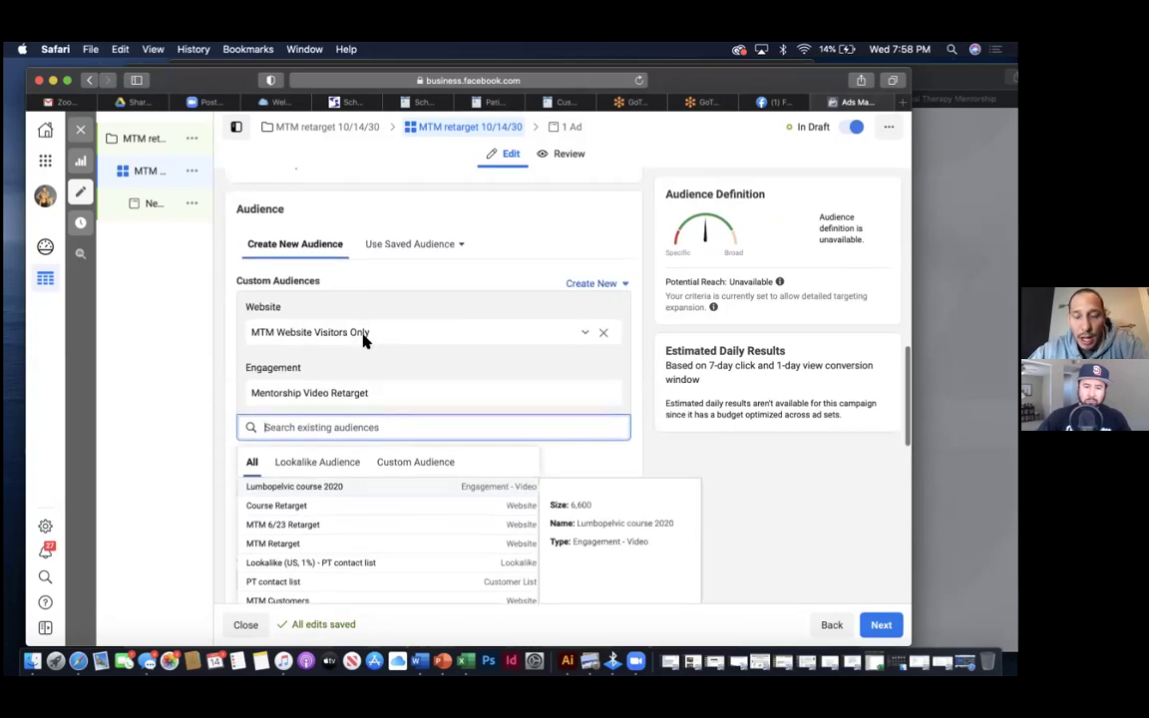
- Add the "MTM 6/23 Retarget" website audience and the "Lumbopelvic course 2020" engagement audience to the included custom audiences
scroll(361, 338, down, 2)
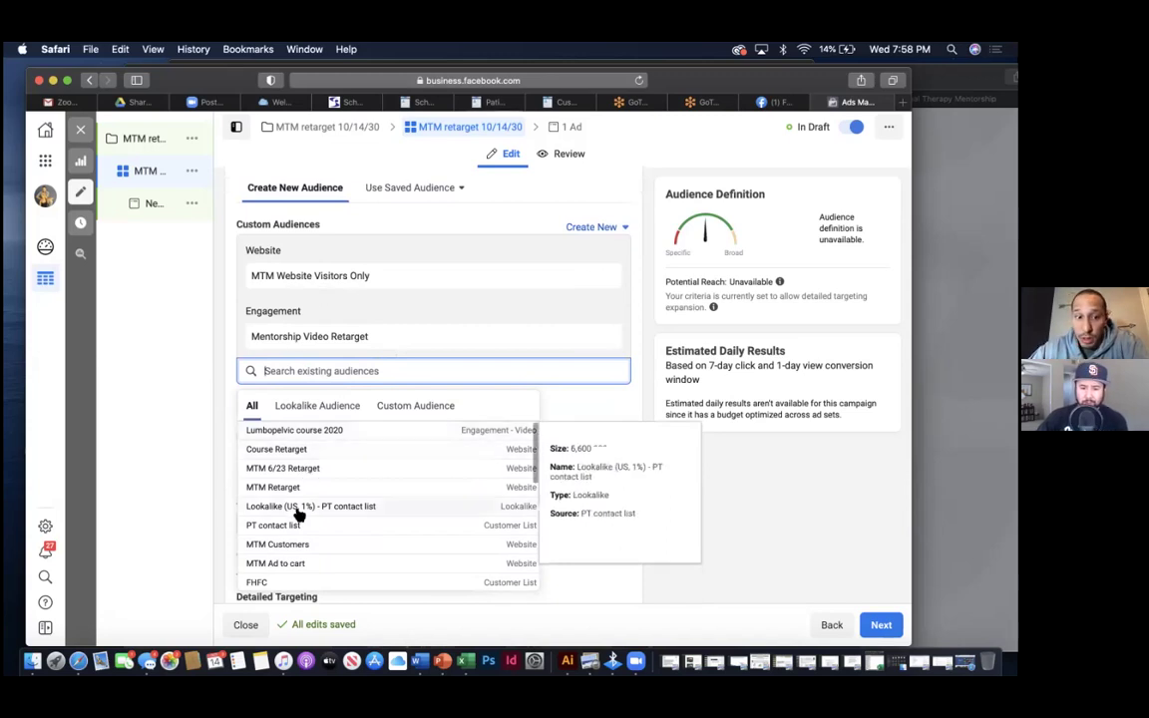
scroll(298, 512, down, 1)
scroll(298, 509, up, 1)
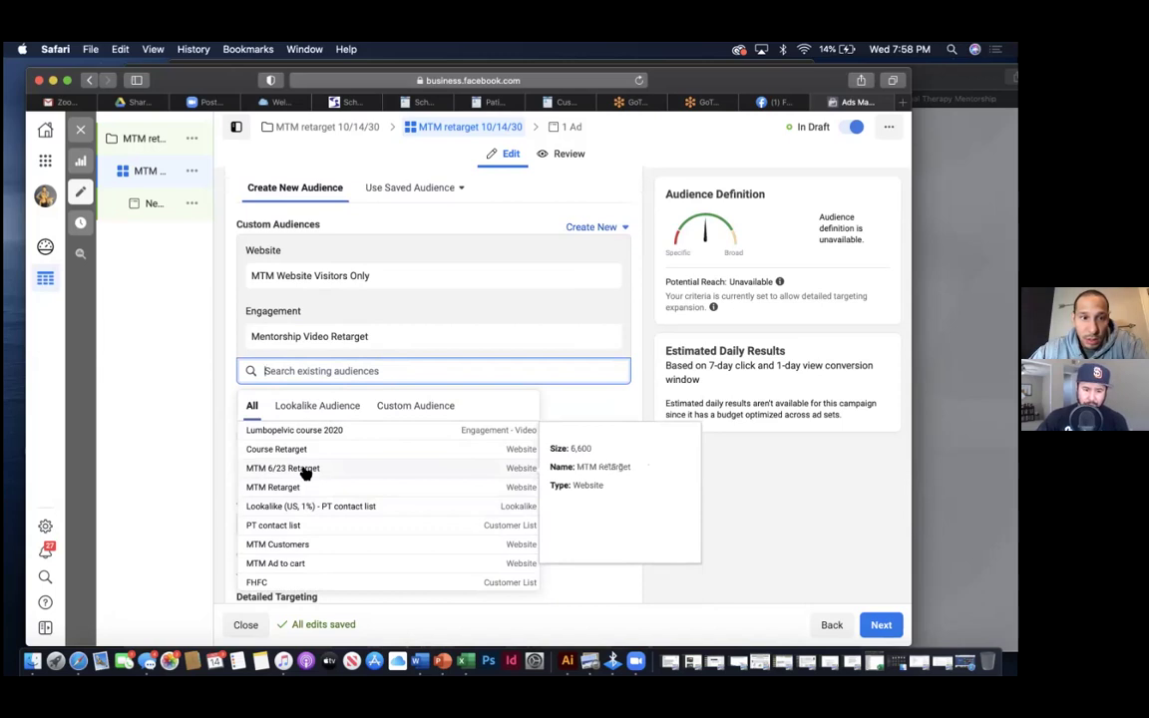
click(306, 473)
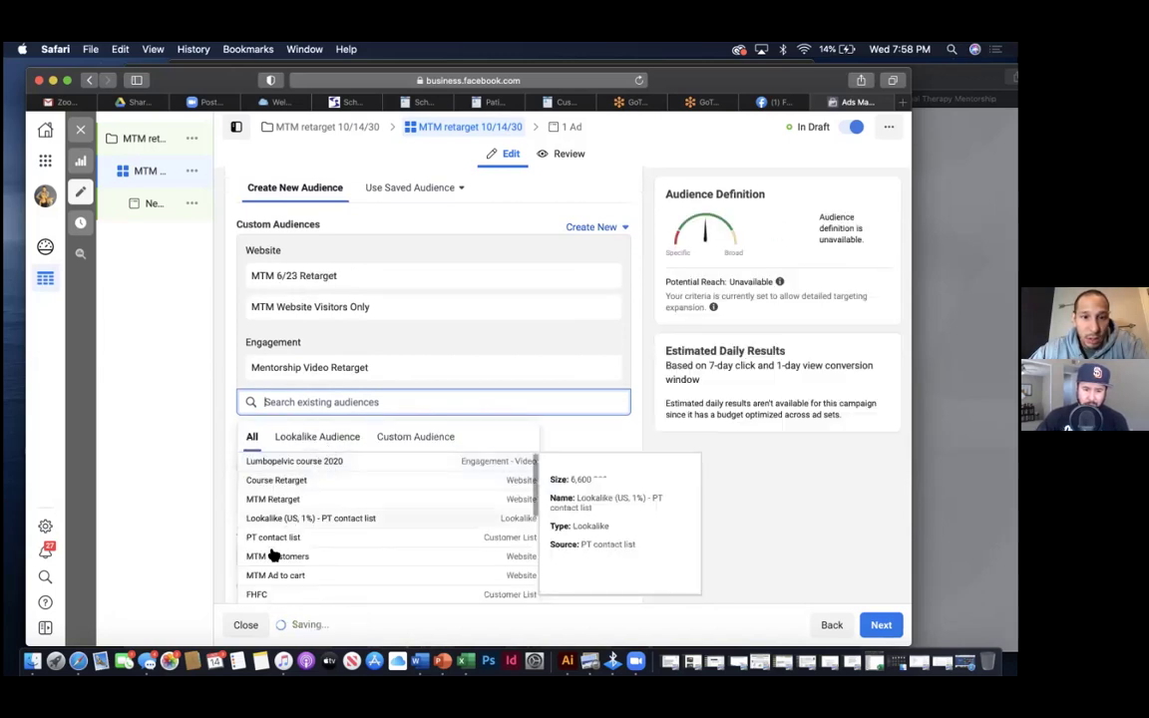
click(294, 463)
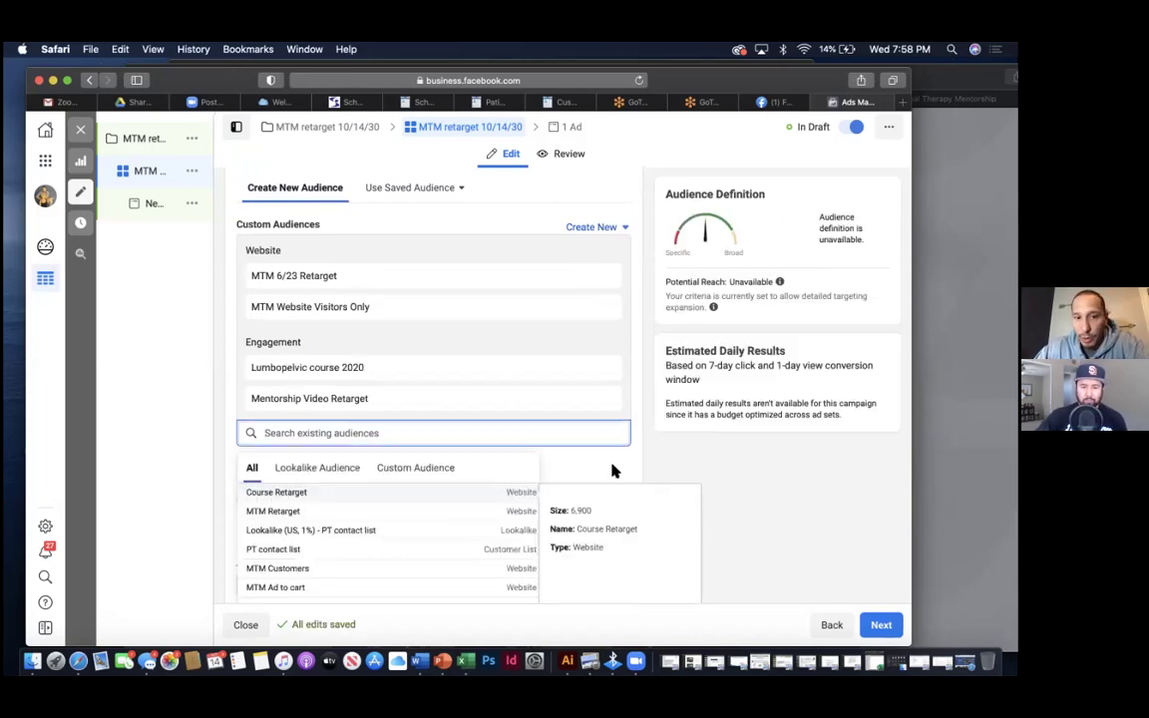
scroll(612, 471, down, 3)
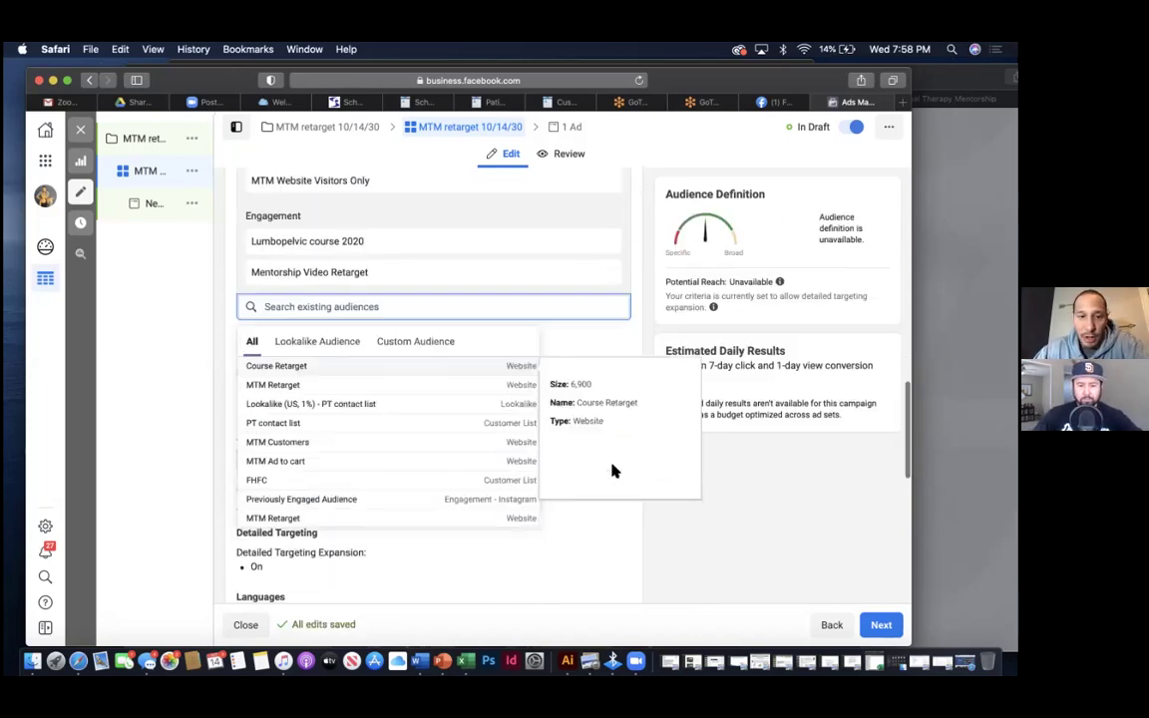
click(630, 543)
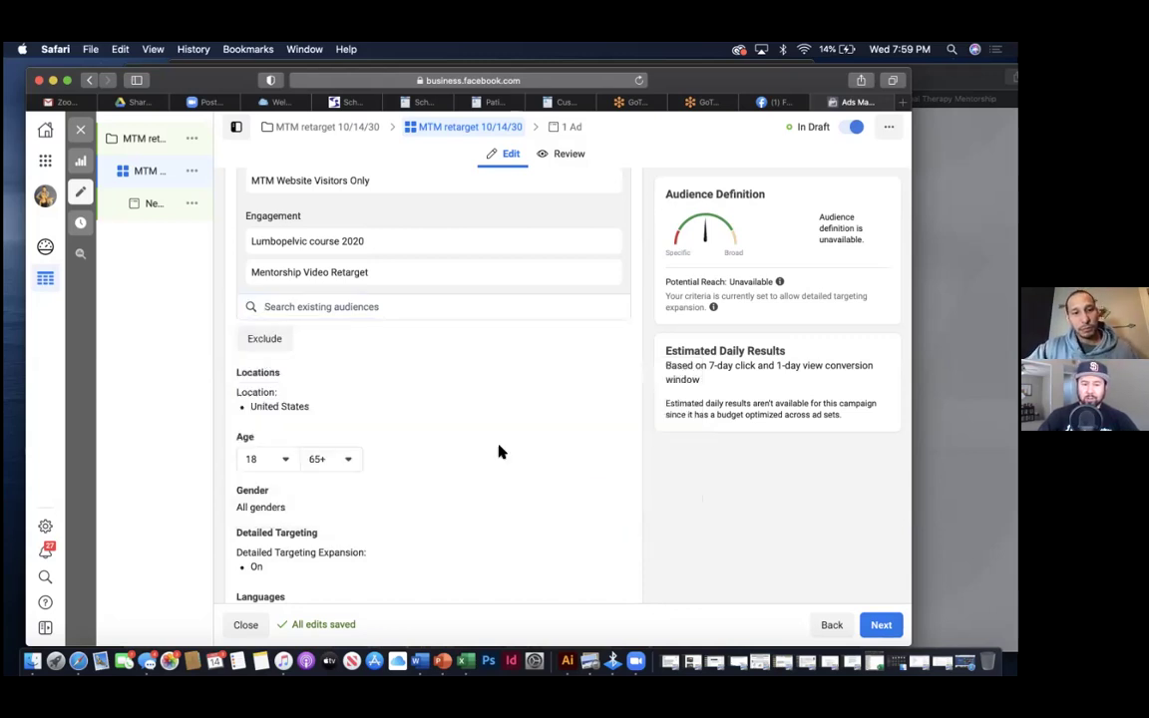
scroll(499, 451, up, 2)
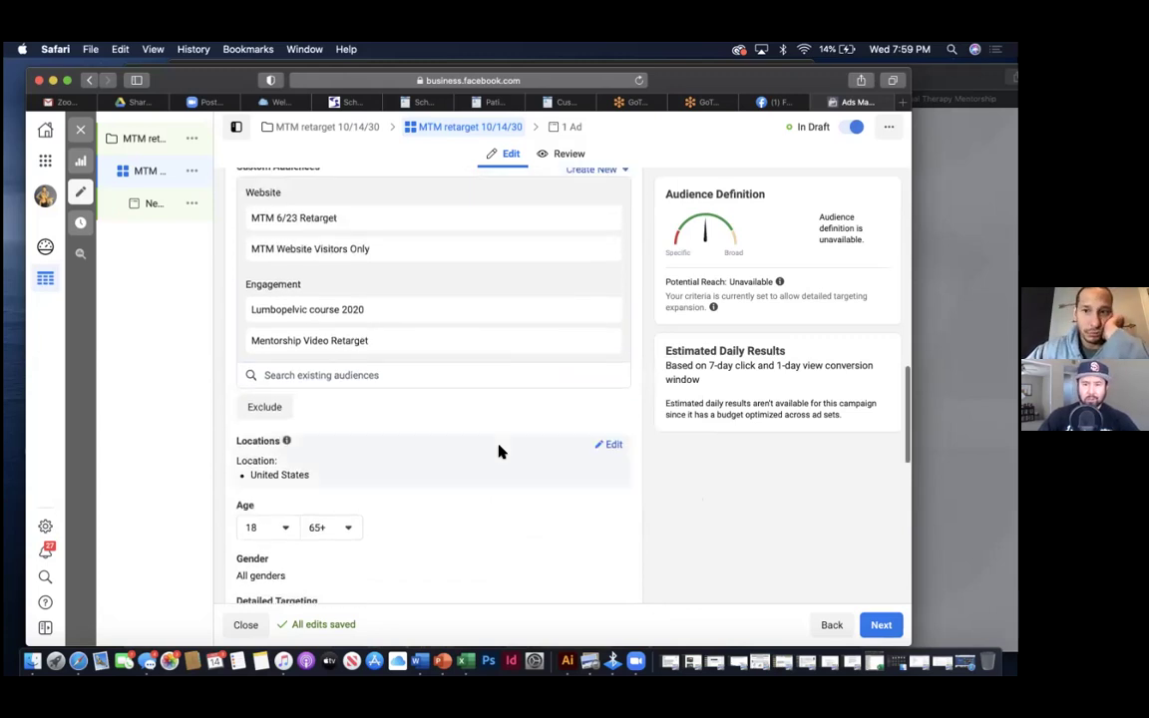
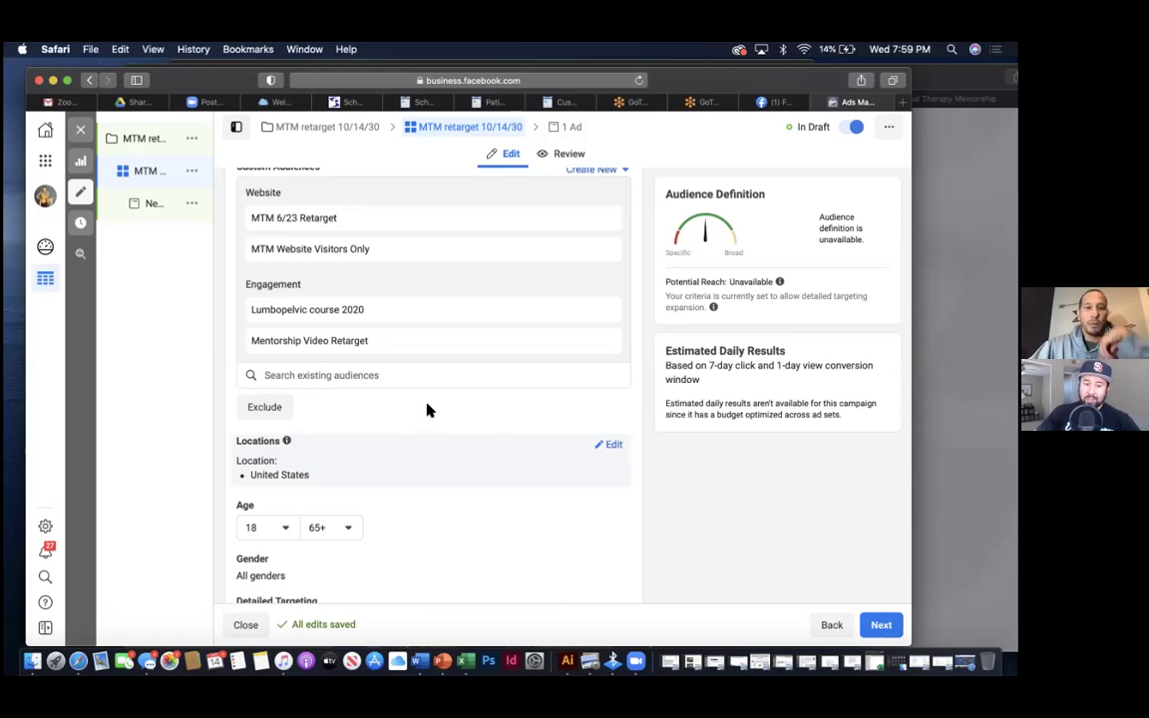
- Add the "Course Retarget" website audience to the included custom audiences
click(379, 375)
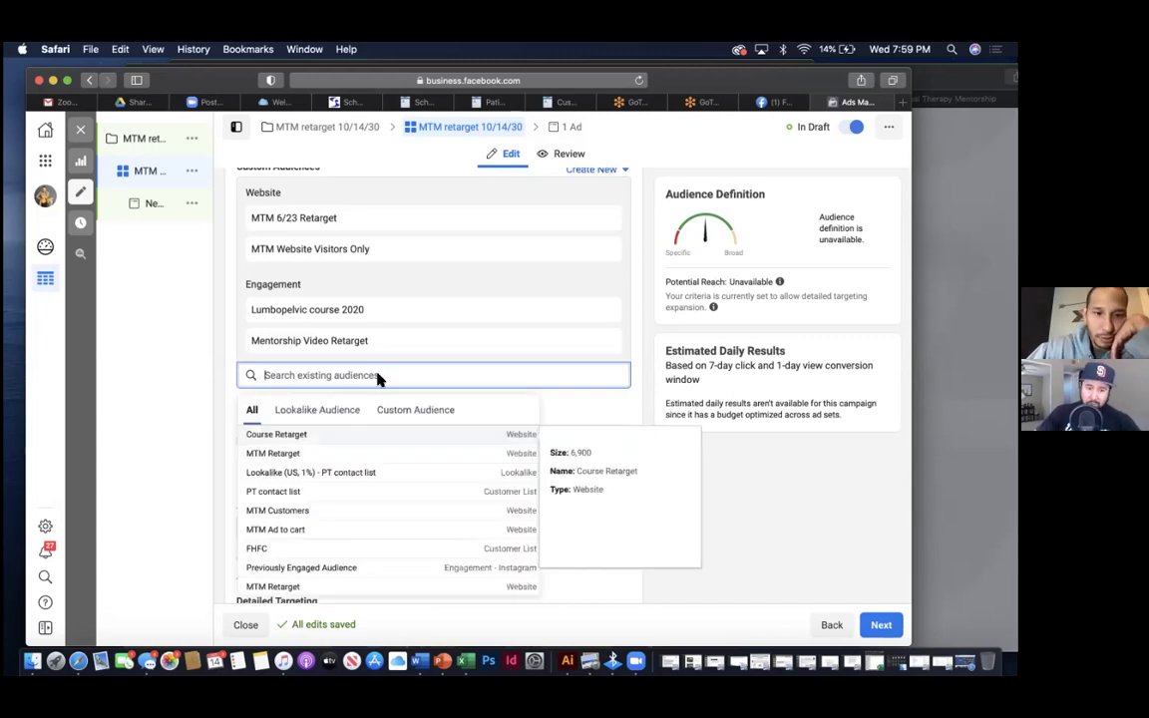
click(342, 437)
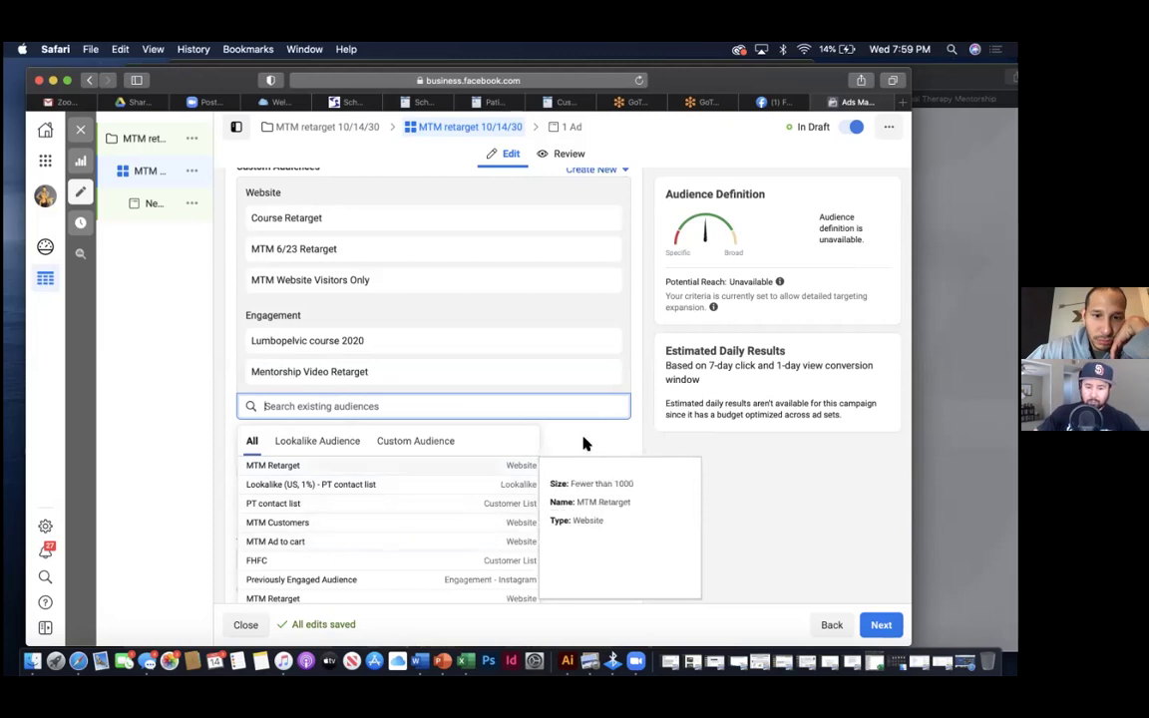
click(755, 456)
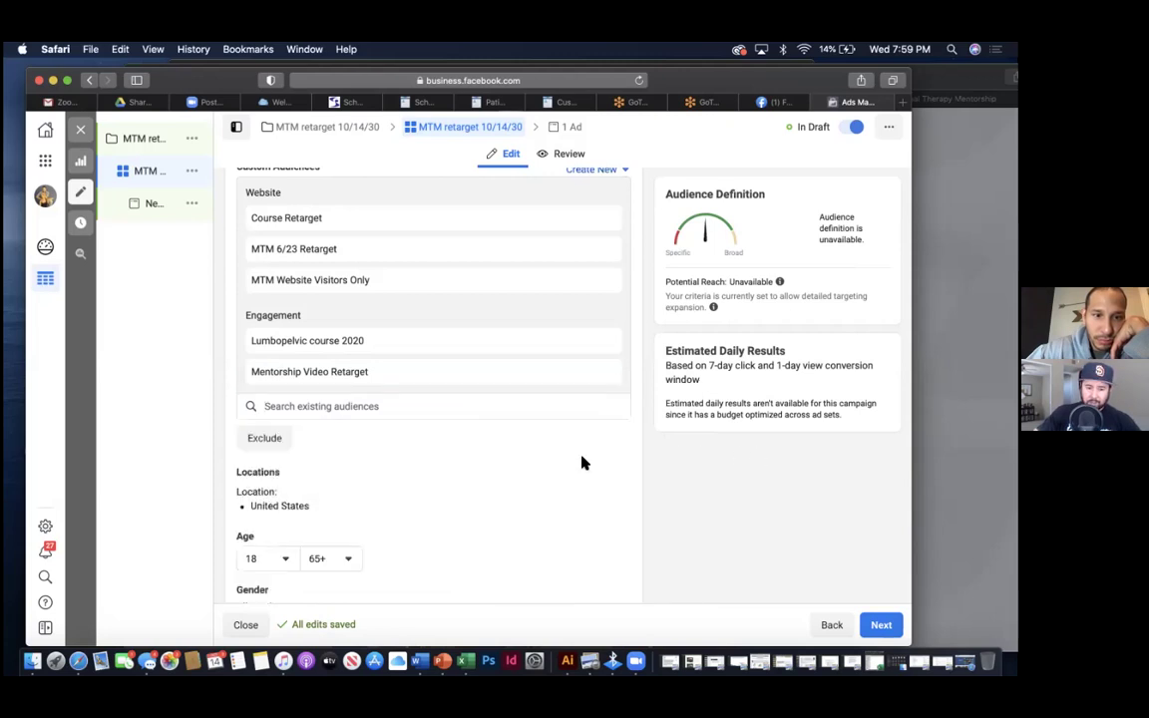
- Exclude the "MTM Customers" website audience from the ad set's targeting
click(268, 438)
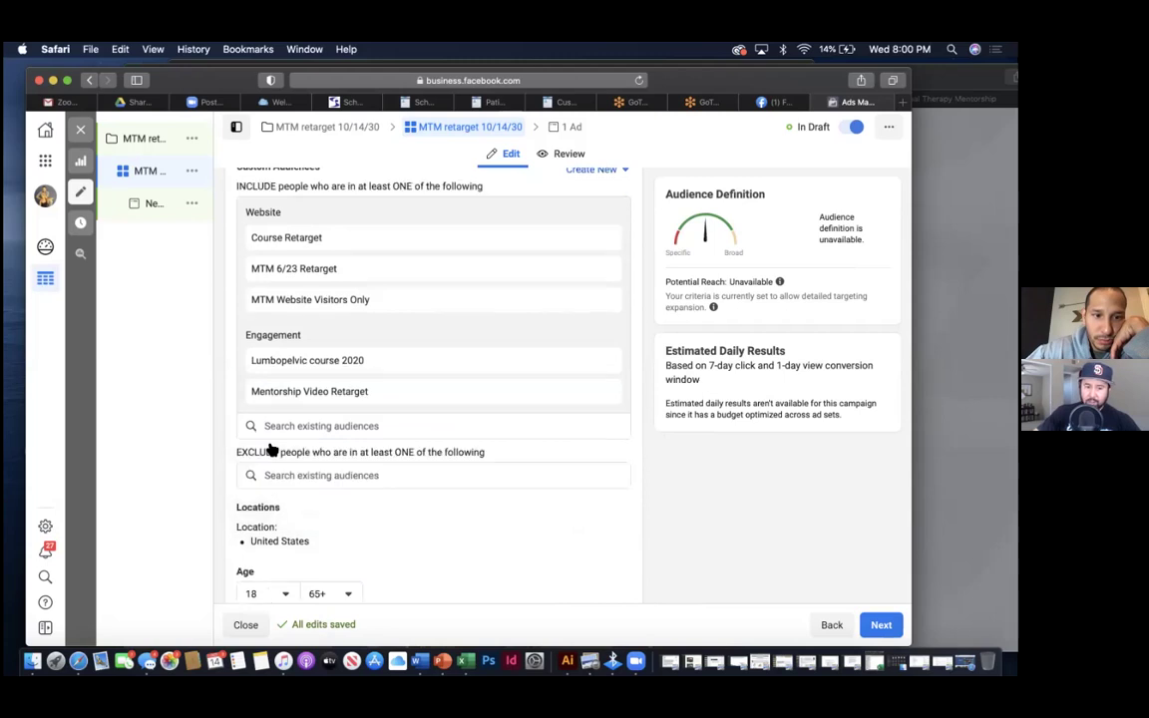
click(330, 479)
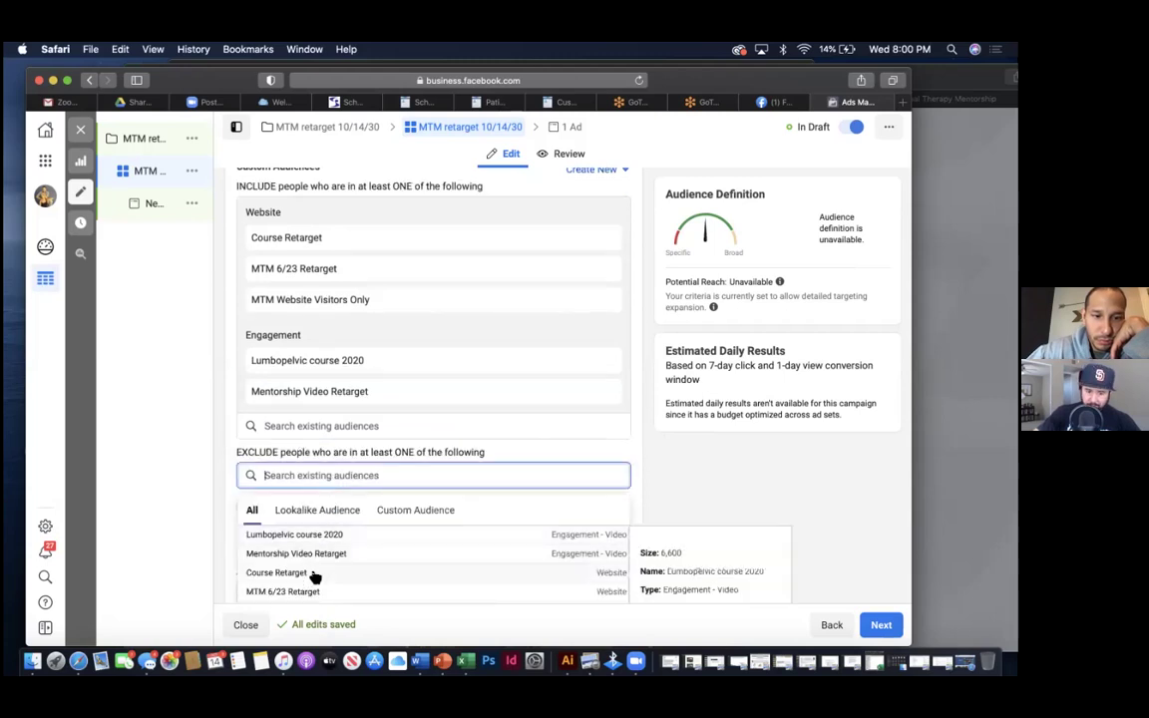
scroll(315, 578, down, 5)
scroll(317, 579, down, 1)
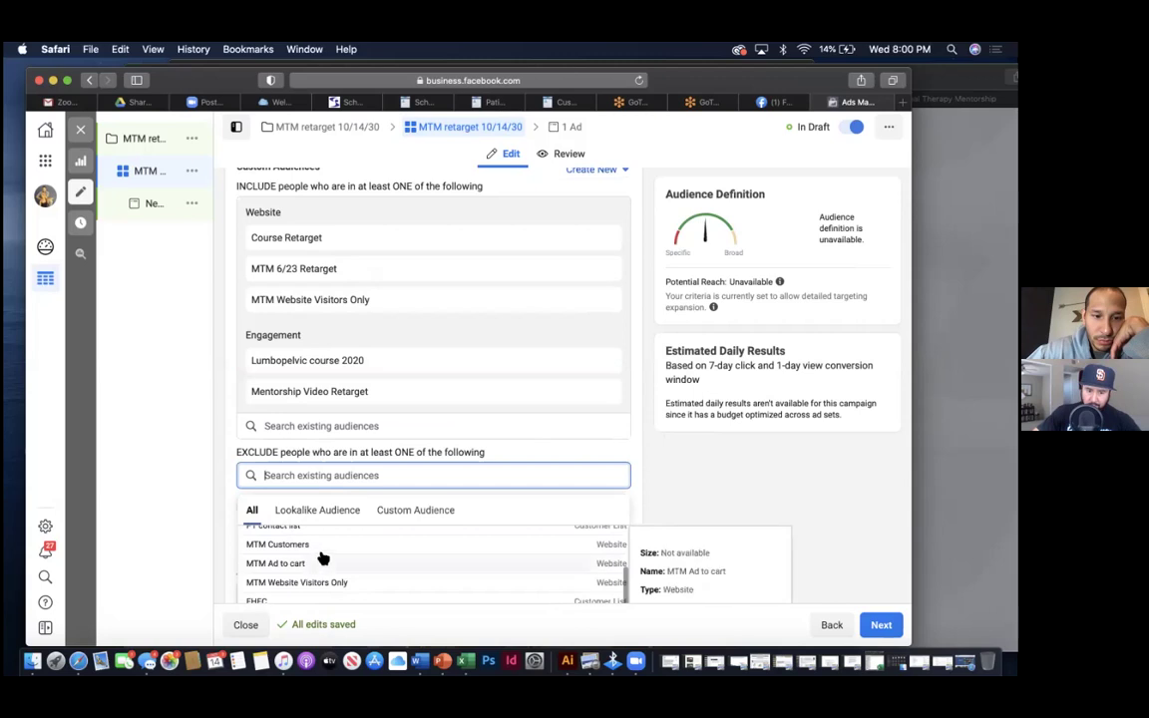
click(321, 547)
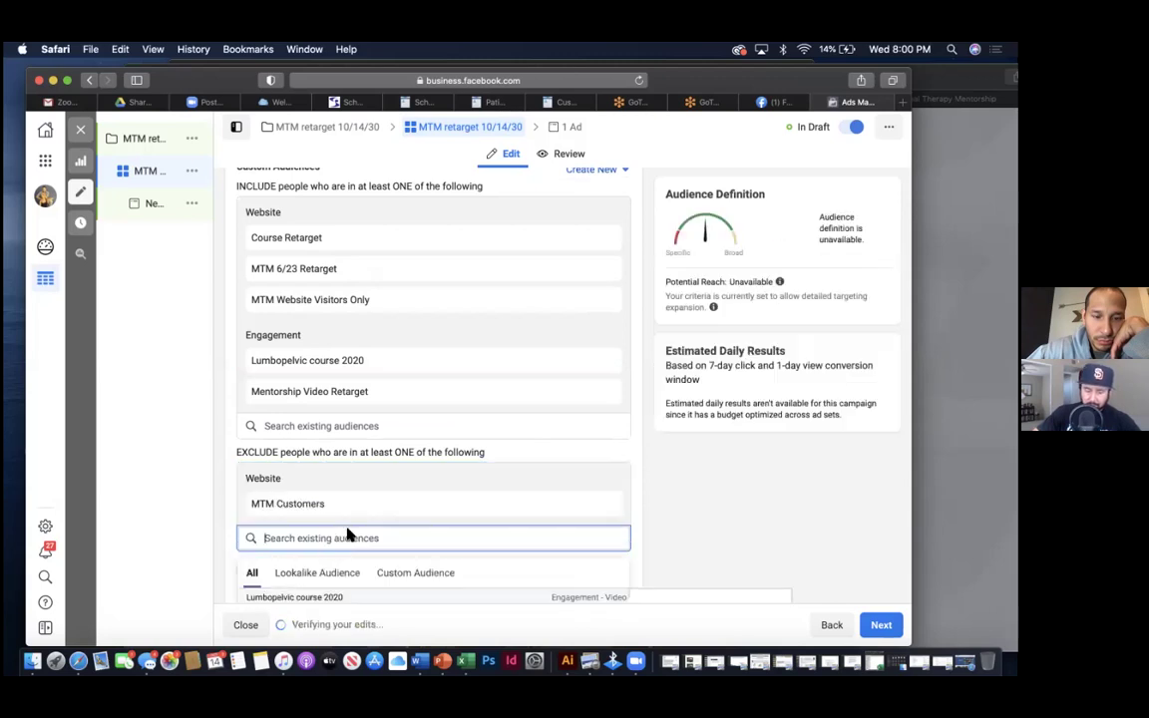
click(632, 486)
- Set the ad set audience's minimum age to 23
scroll(632, 485, down, 5)
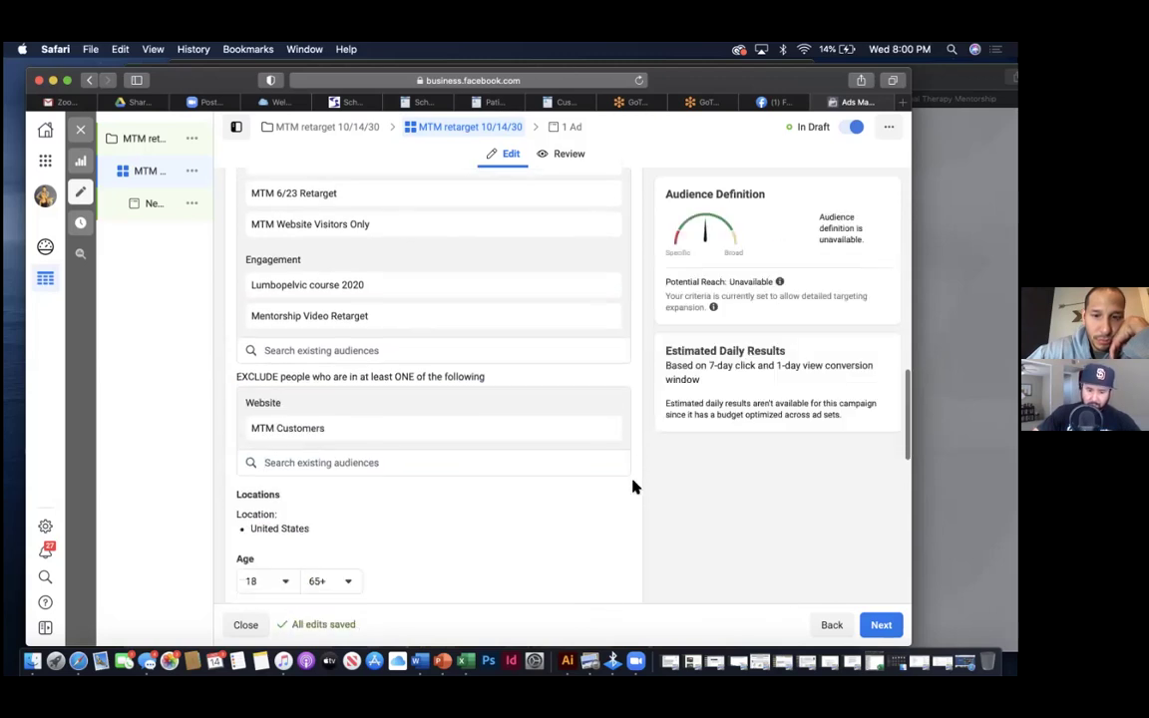
scroll(632, 486, down, 1)
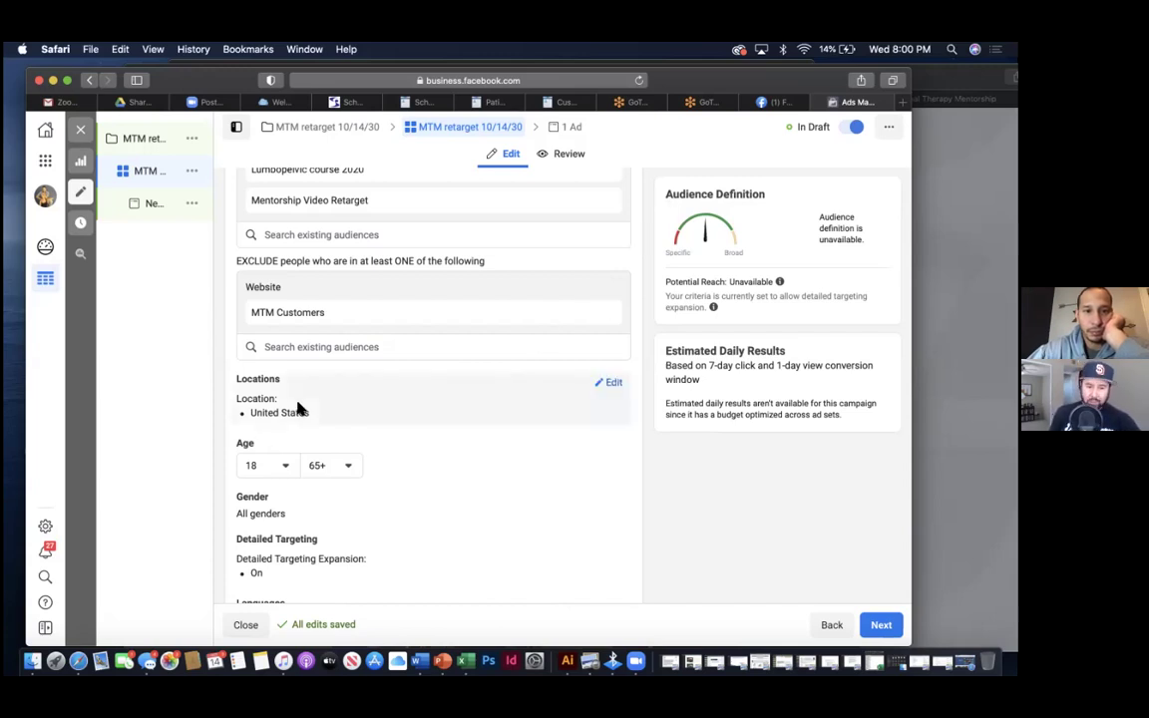
scroll(503, 439, down, 2)
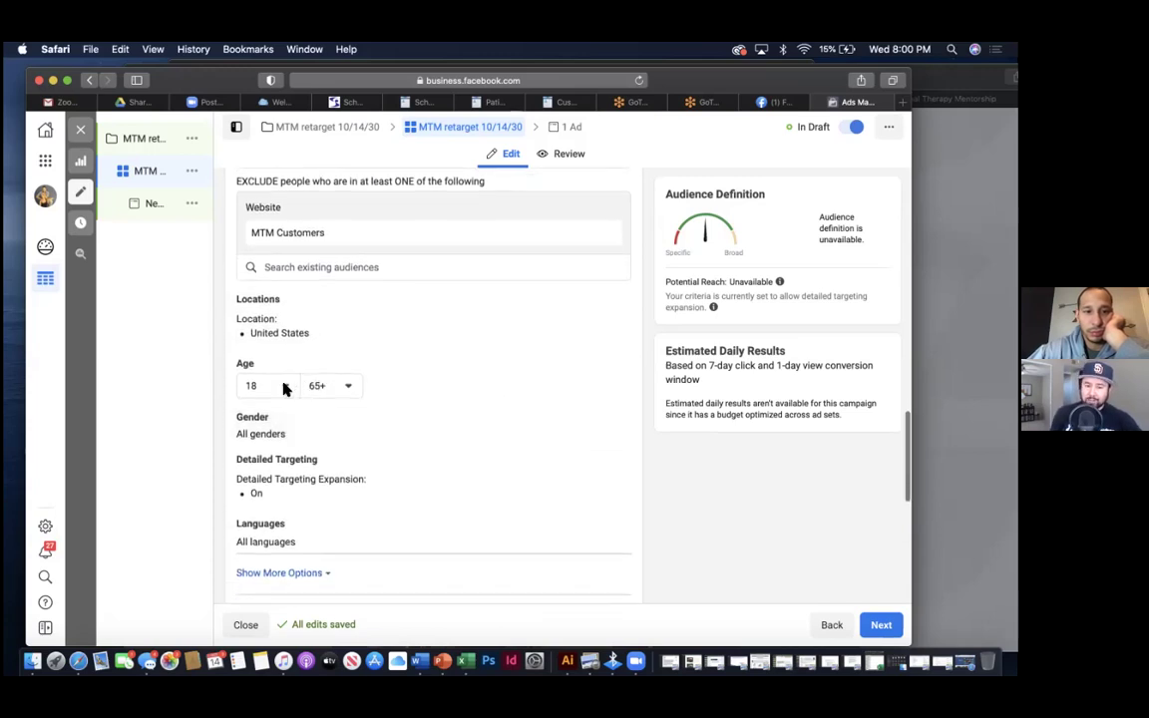
click(285, 389)
scroll(279, 516, down, 4)
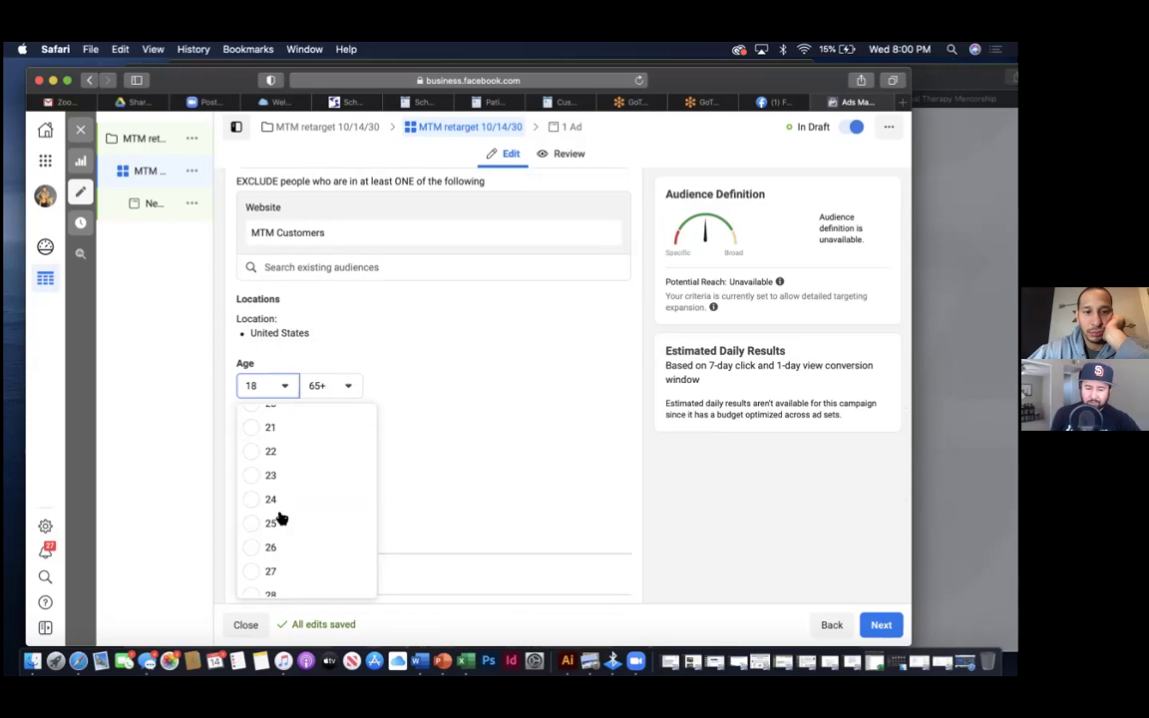
click(279, 476)
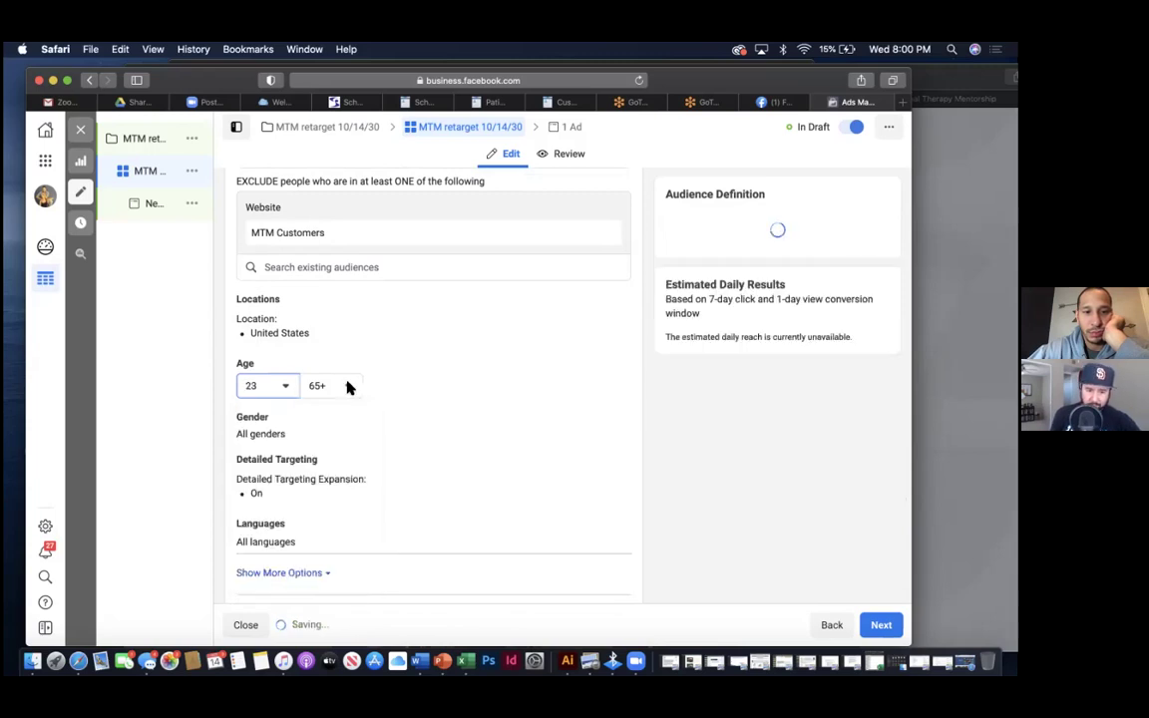
- Set the ad set audience's maximum age to 40
click(346, 387)
click(346, 389)
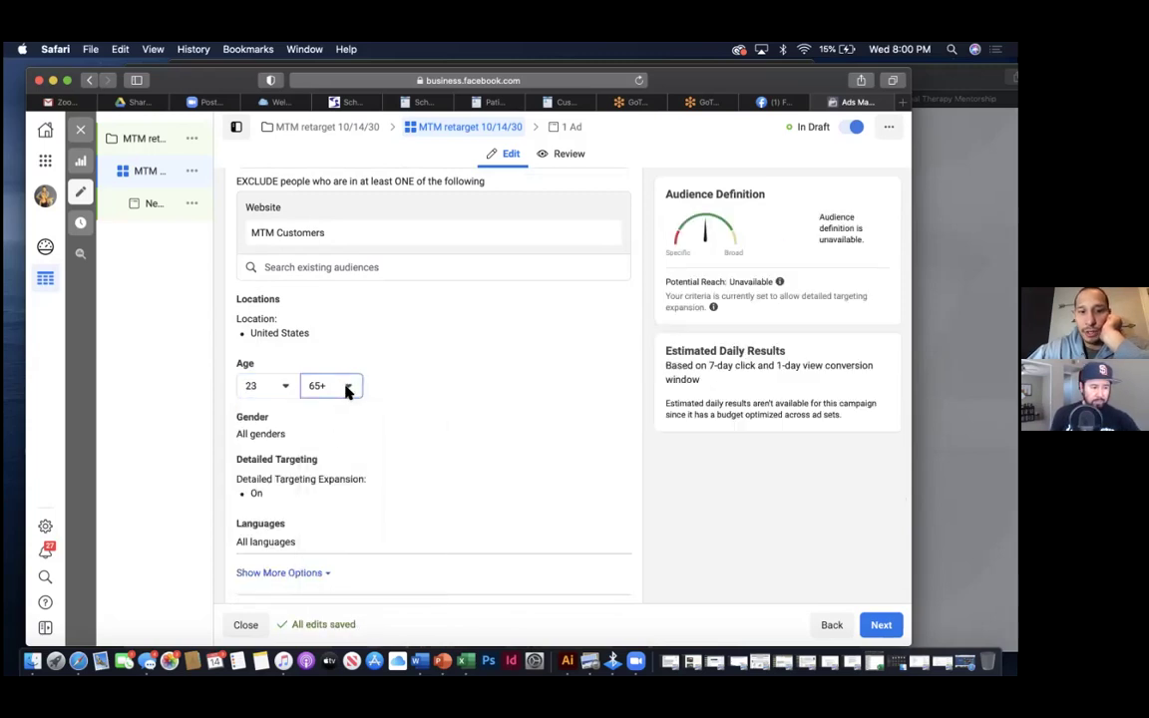
click(346, 387)
scroll(333, 482, up, 6)
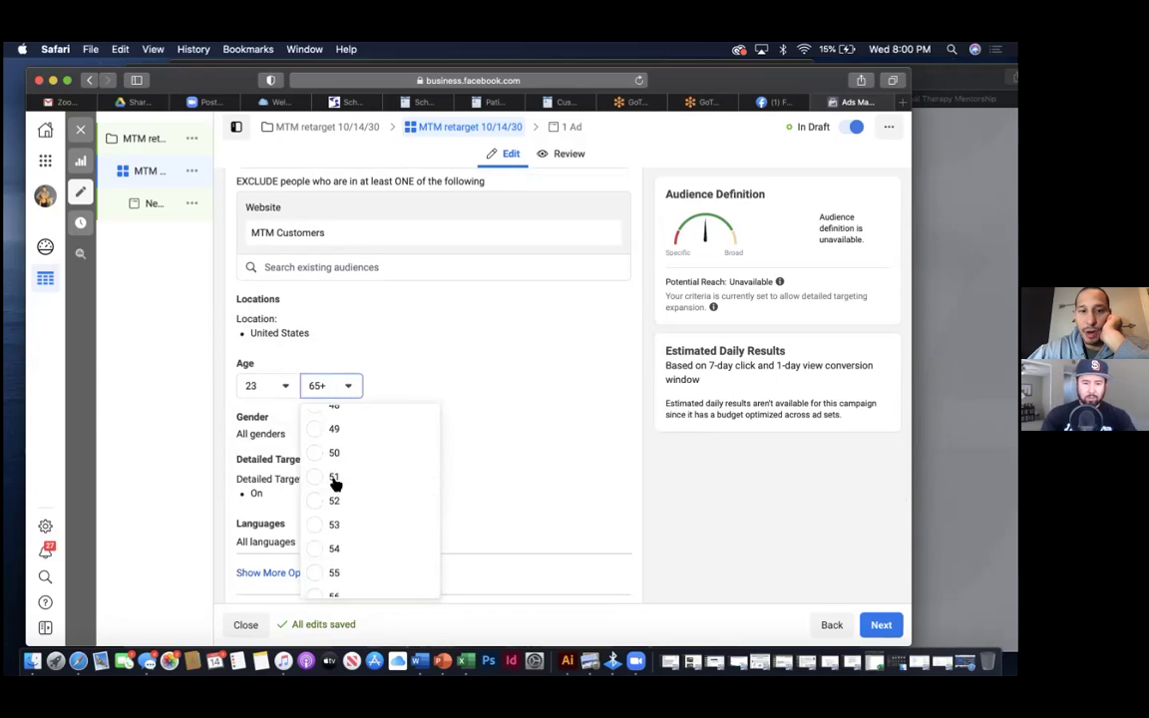
scroll(335, 484, up, 2)
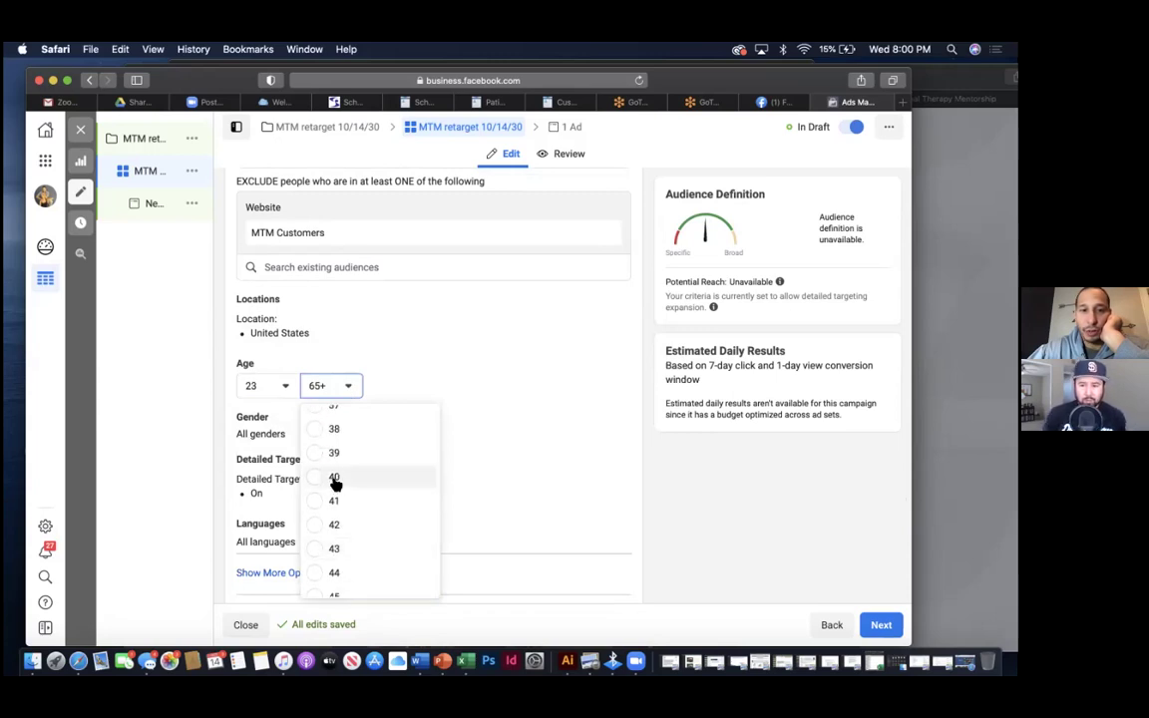
click(335, 479)
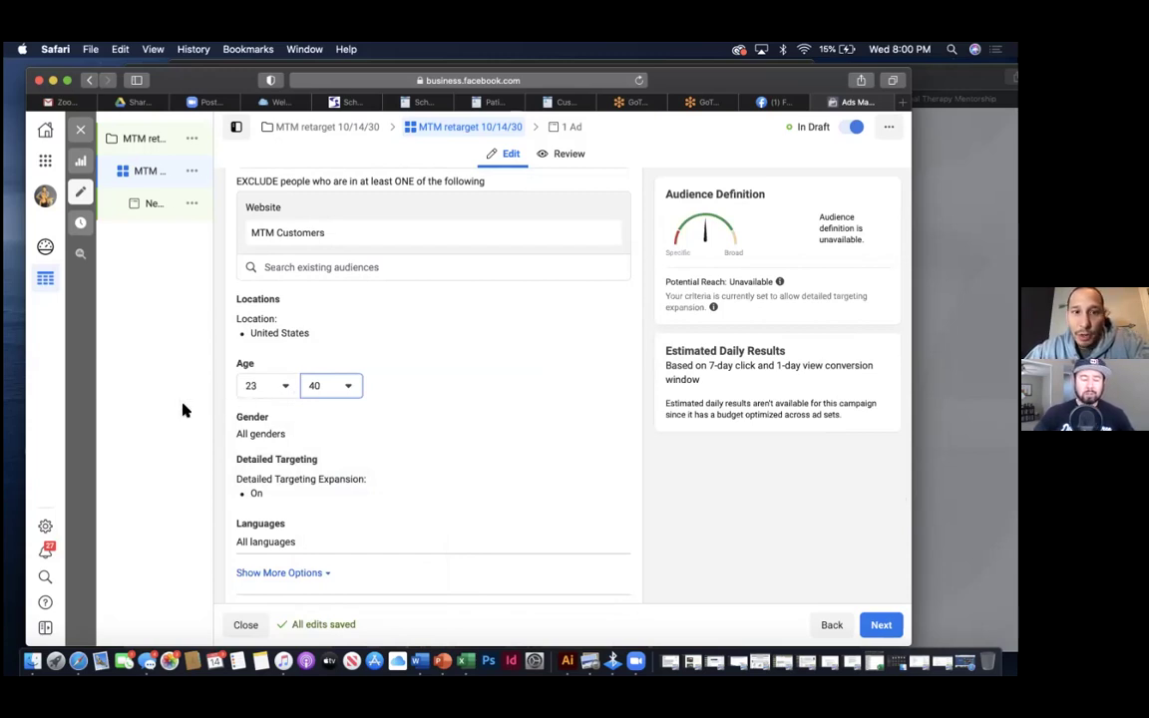
- Review the ad set's included and excluded custom audiences together with its location, age, gender and language targeting
mouse_move(195, 406)
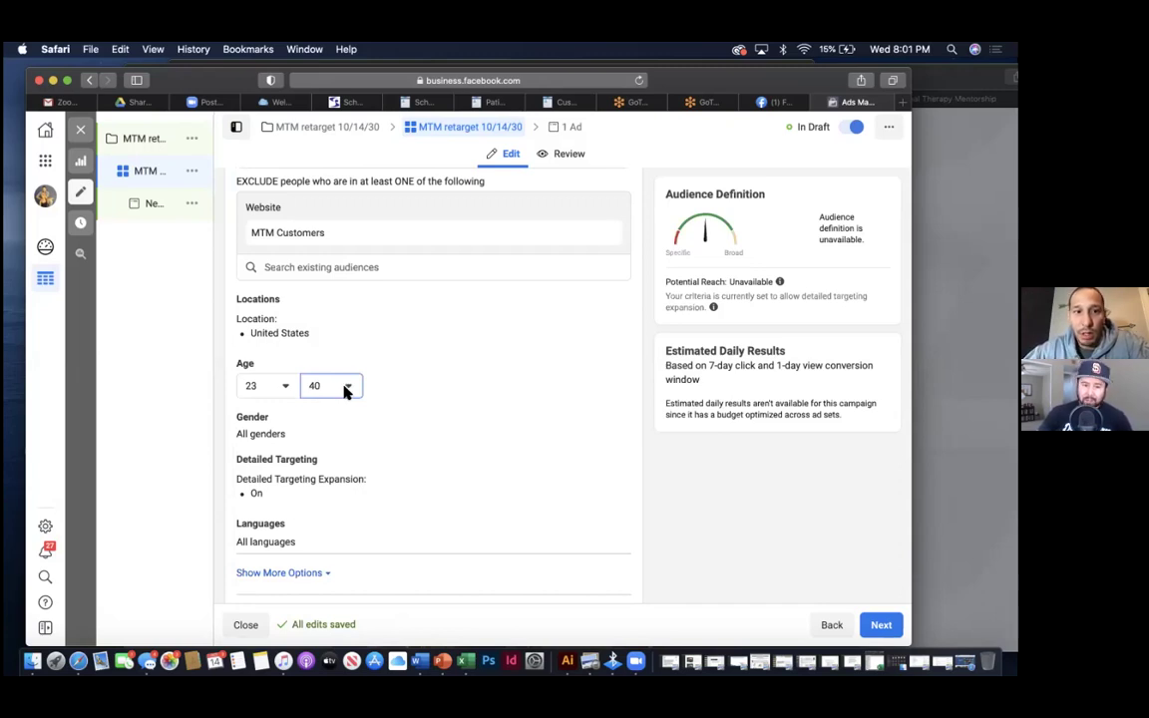
scroll(344, 391, up, 5)
scroll(344, 392, up, 1)
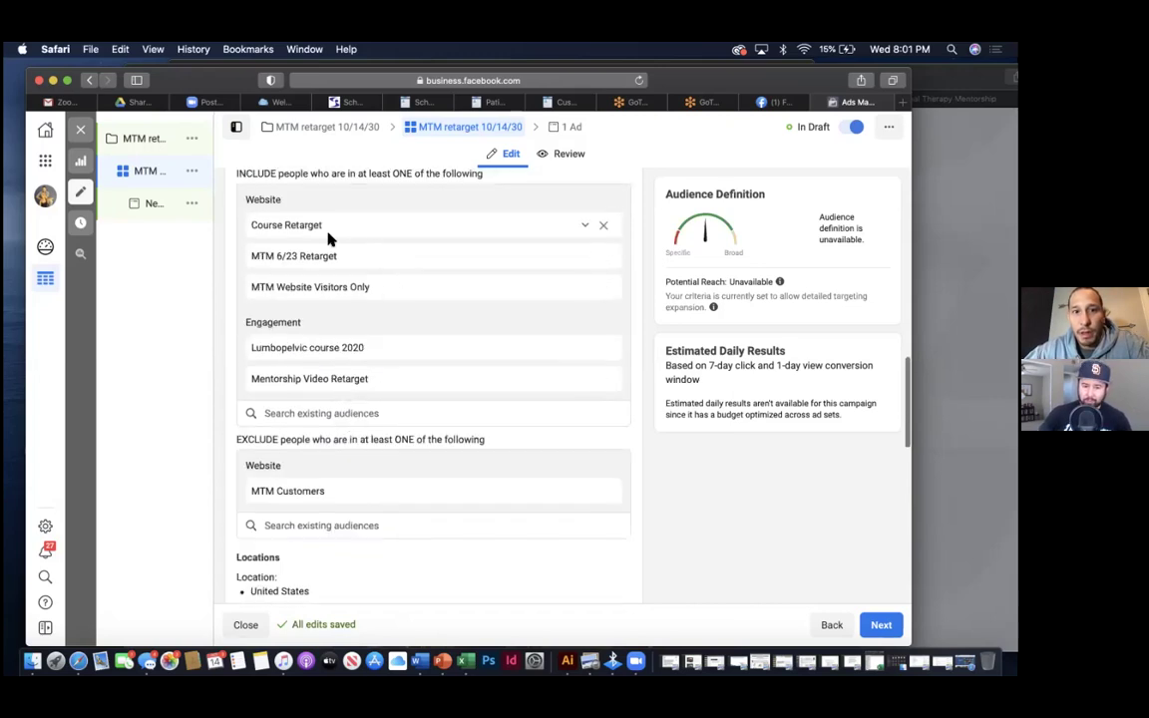
scroll(290, 315, down, 4)
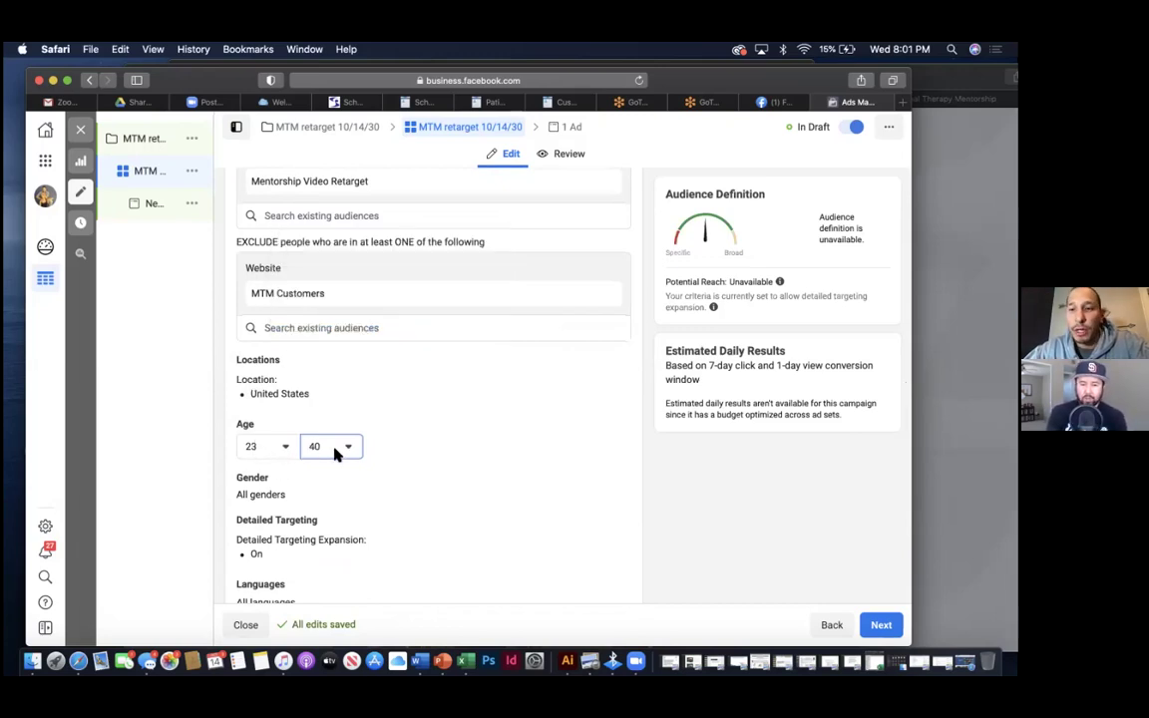
scroll(337, 454, up, 3)
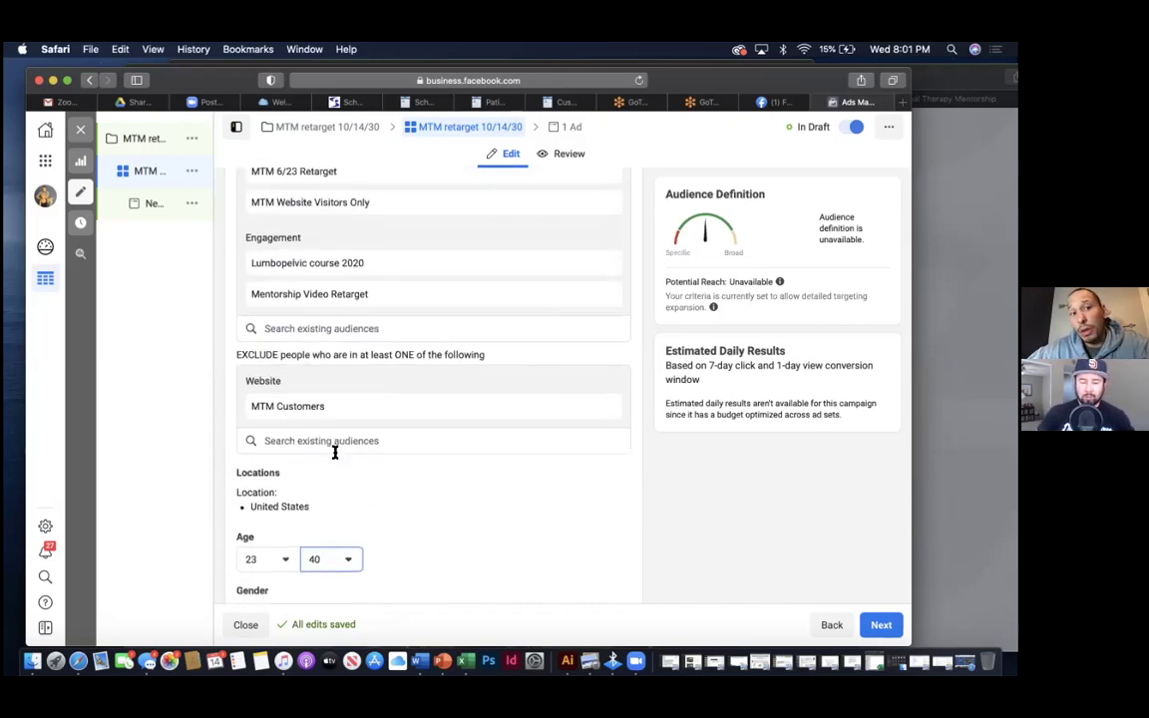
scroll(335, 454, up, 1)
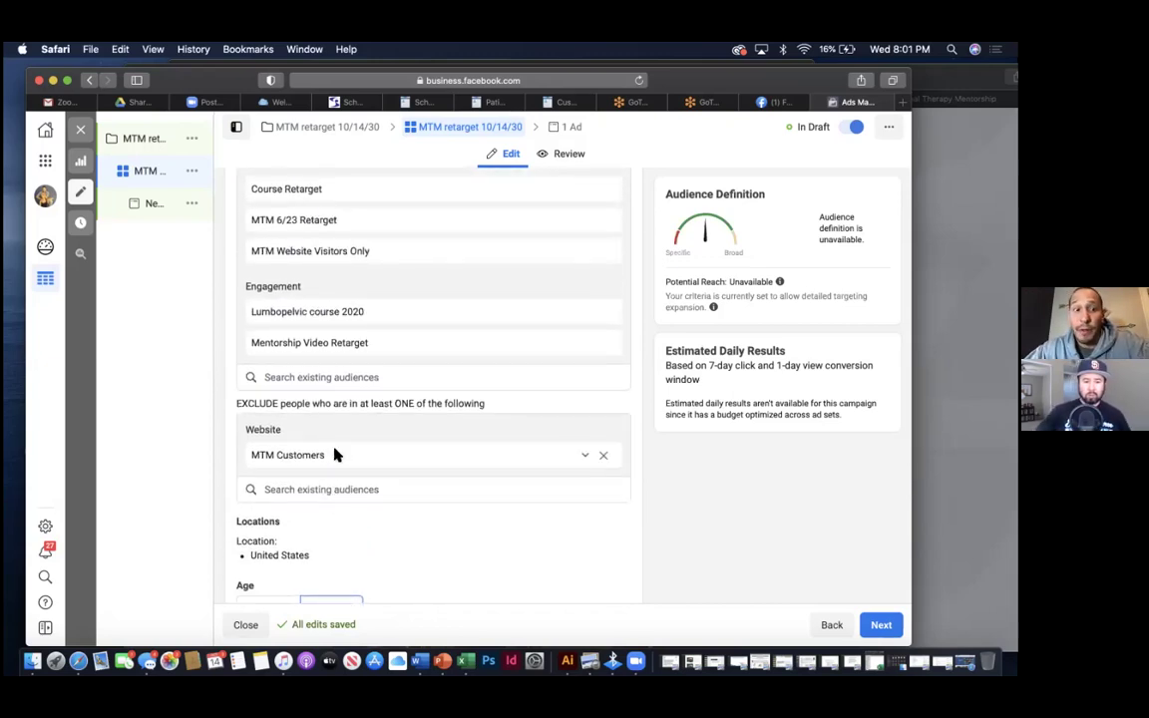
scroll(335, 454, down, 3)
scroll(335, 455, up, 6)
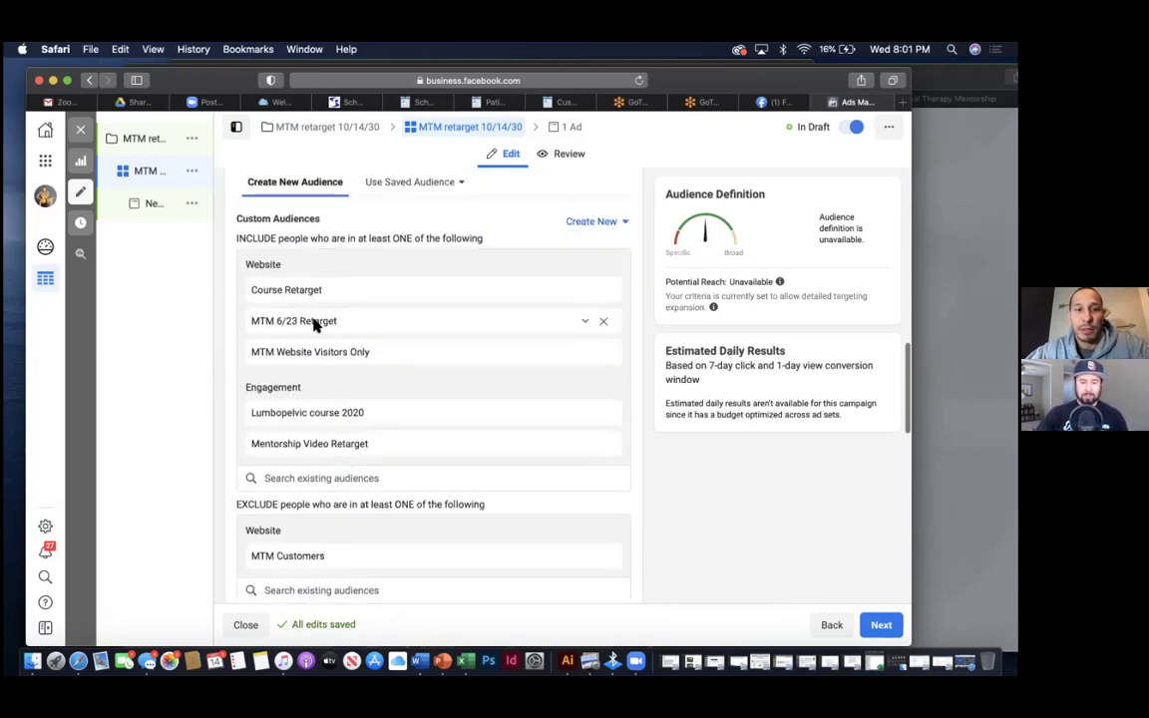
scroll(315, 325, down, 2)
scroll(318, 327, down, 6)
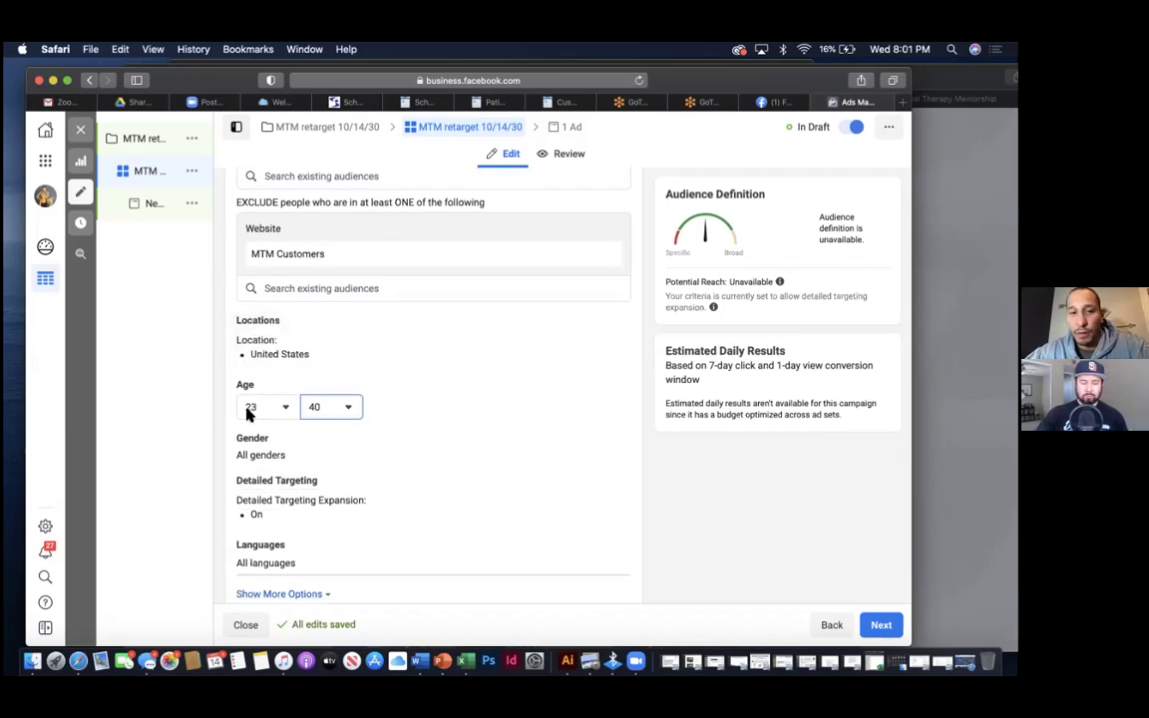
scroll(249, 414, up, 7)
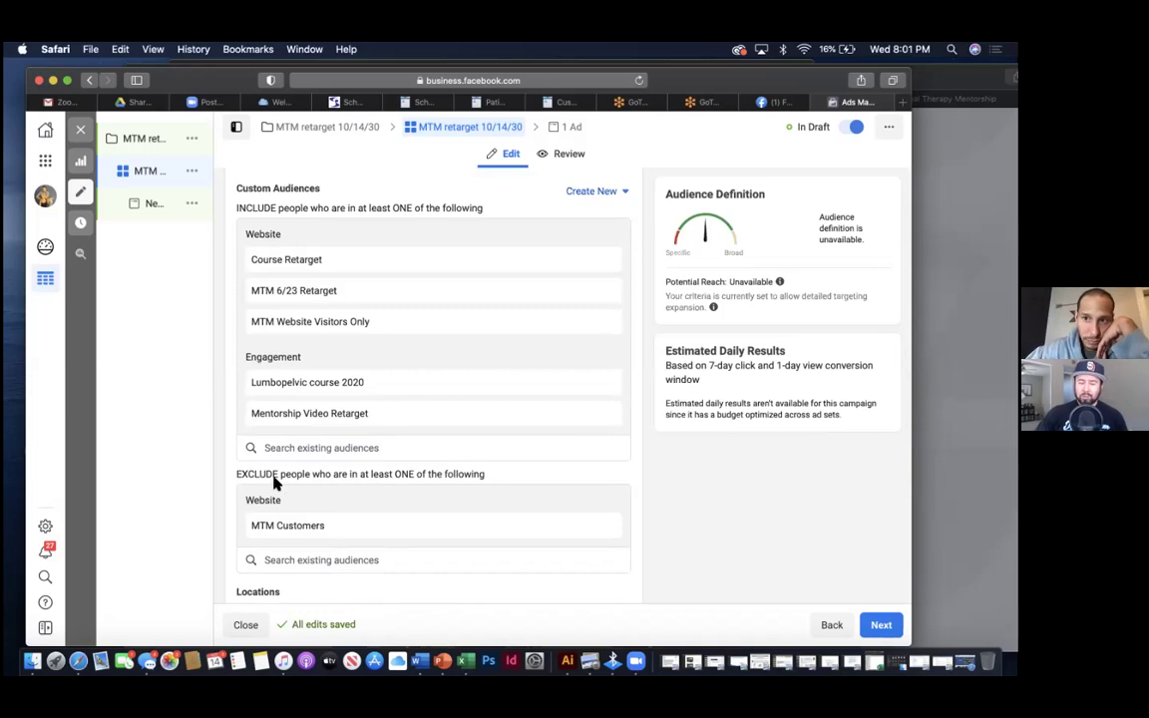
scroll(308, 440, down, 5)
scroll(308, 441, down, 2)
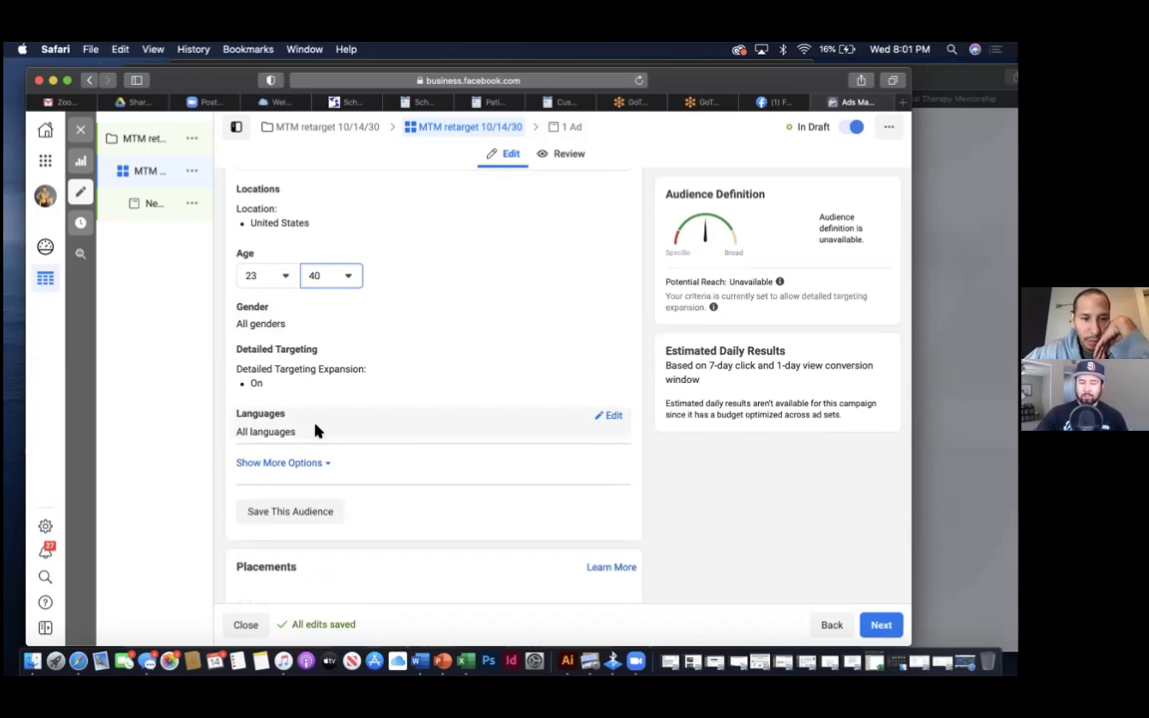
- Check the ad set's placements and delivery settings, keep Automatic Placements, and continue to the ad's settings
scroll(316, 429, down, 3)
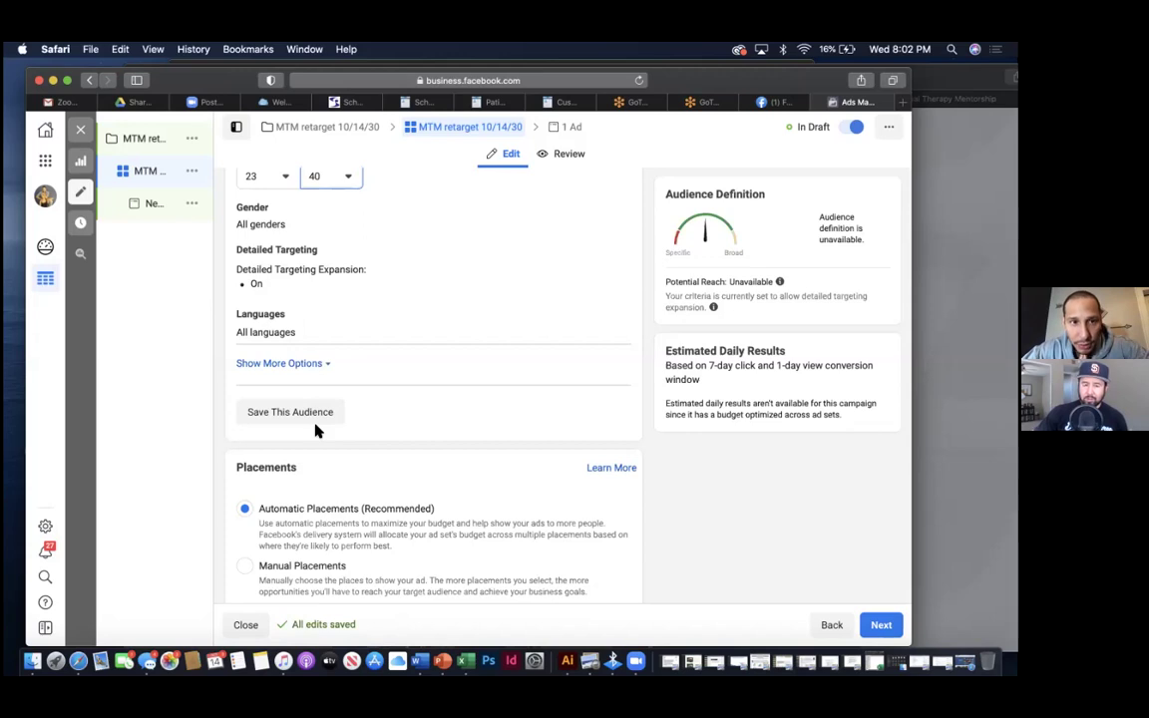
scroll(315, 429, down, 5)
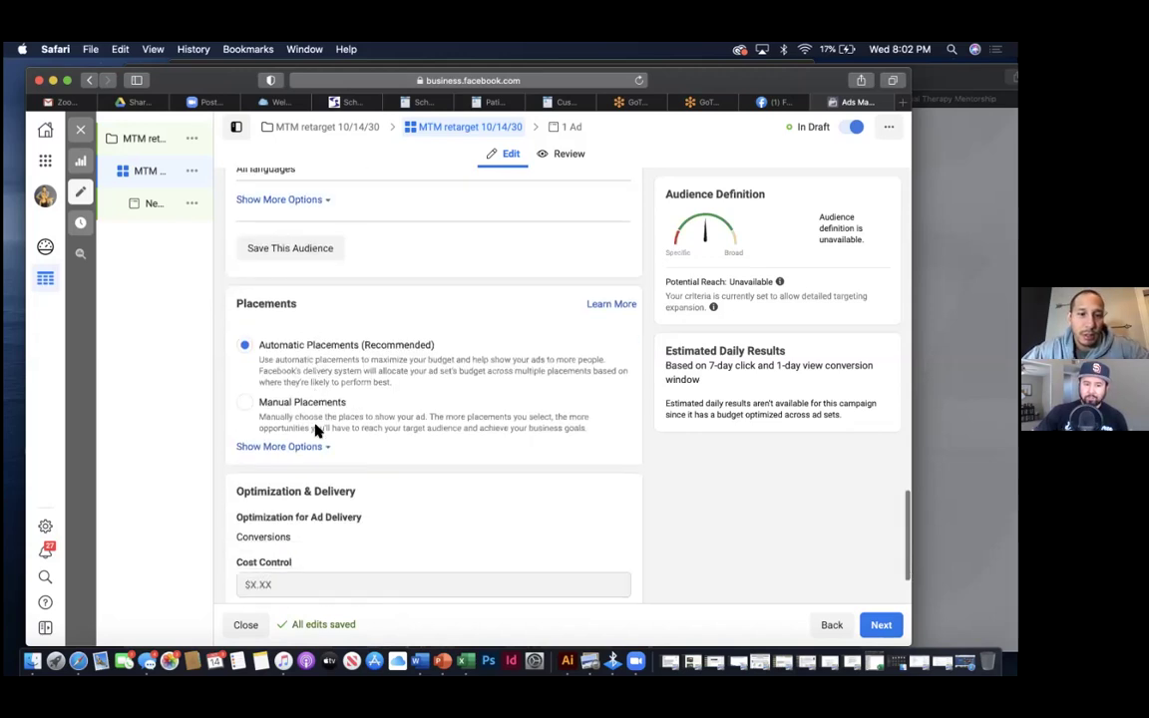
scroll(317, 430, up, 5)
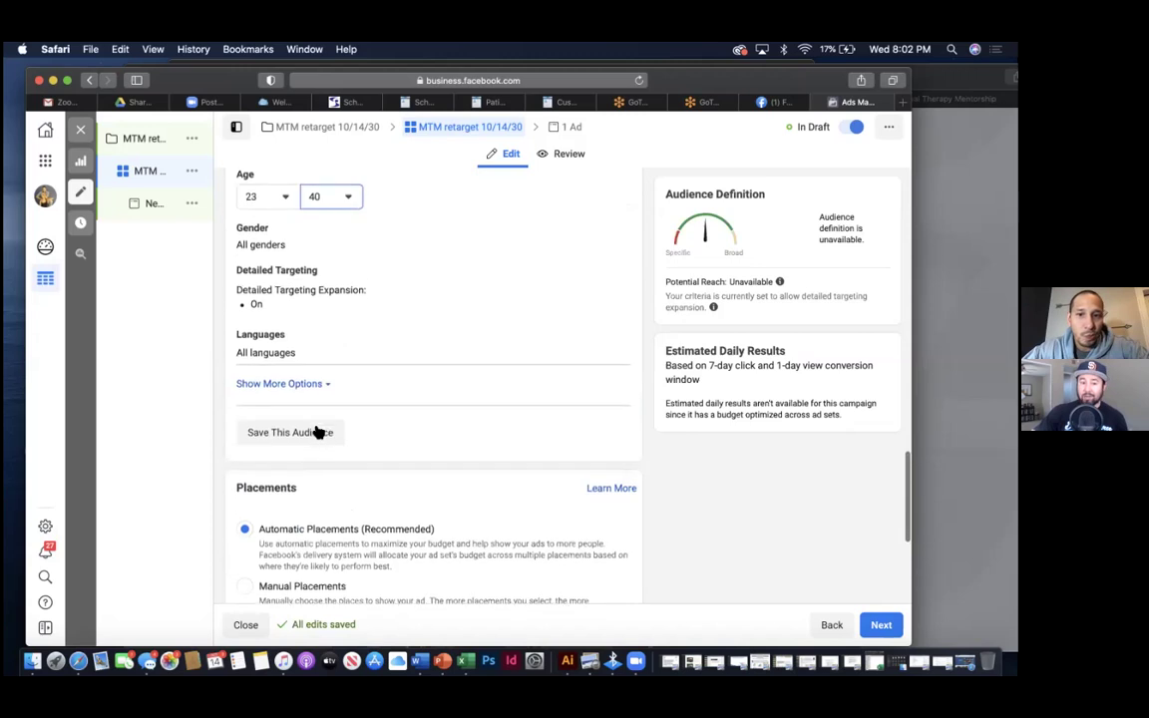
scroll(318, 431, up, 2)
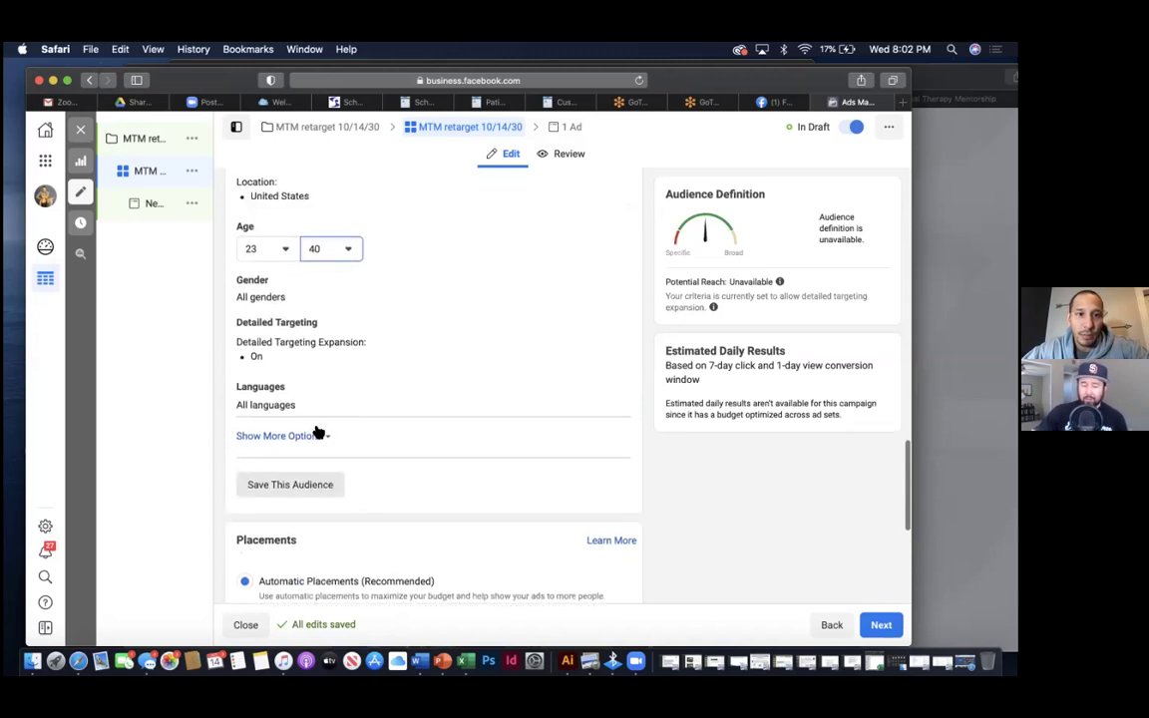
scroll(317, 431, down, 3)
scroll(317, 431, down, 6)
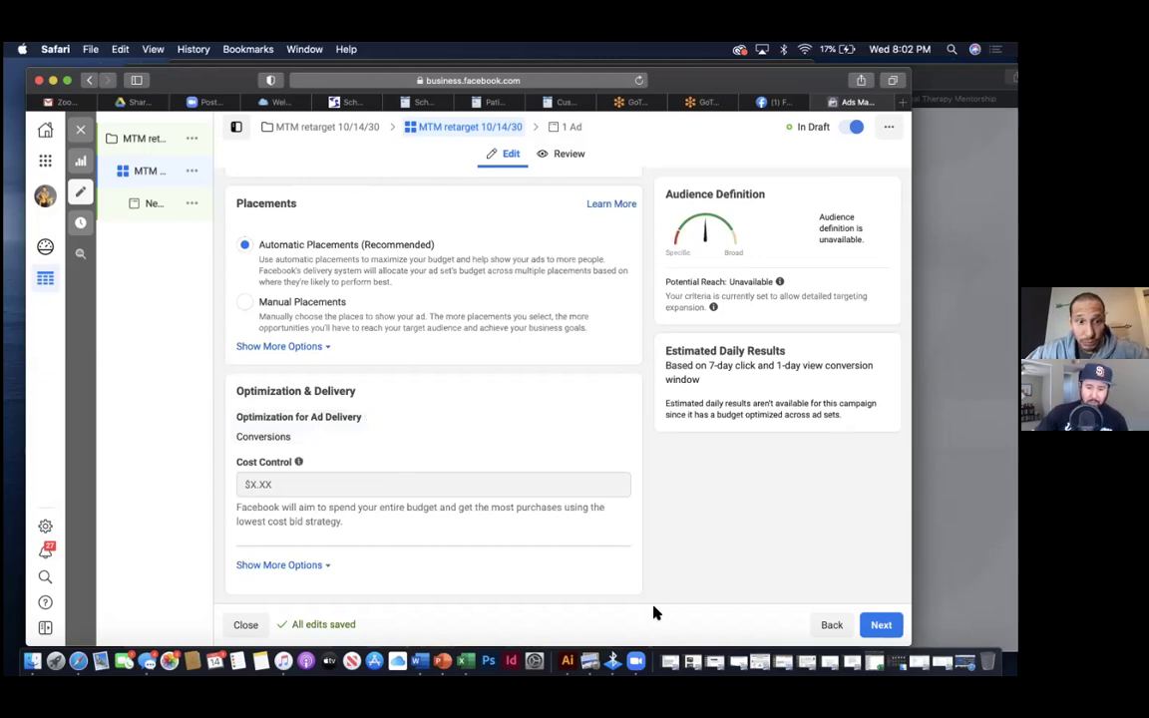
click(882, 624)
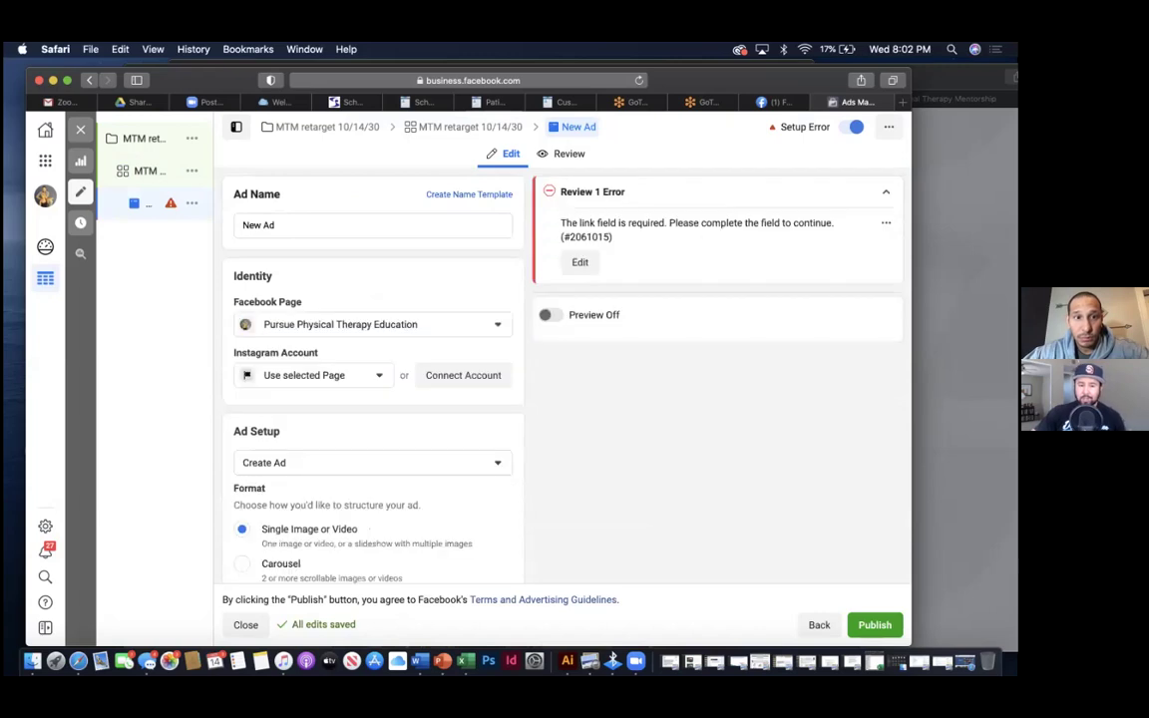
- Rename the new ad as "MTM Retarget"
click(415, 226)
key(super+a)
key(BackSpace)
text(MTM R)
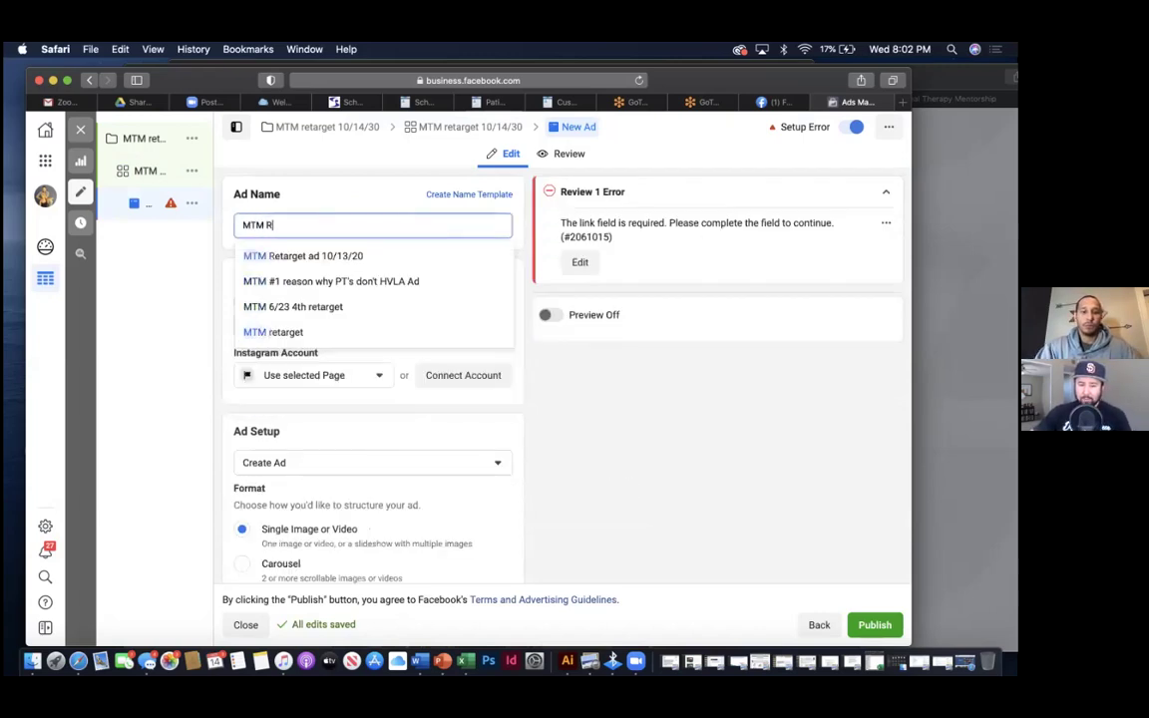
text(etarget)
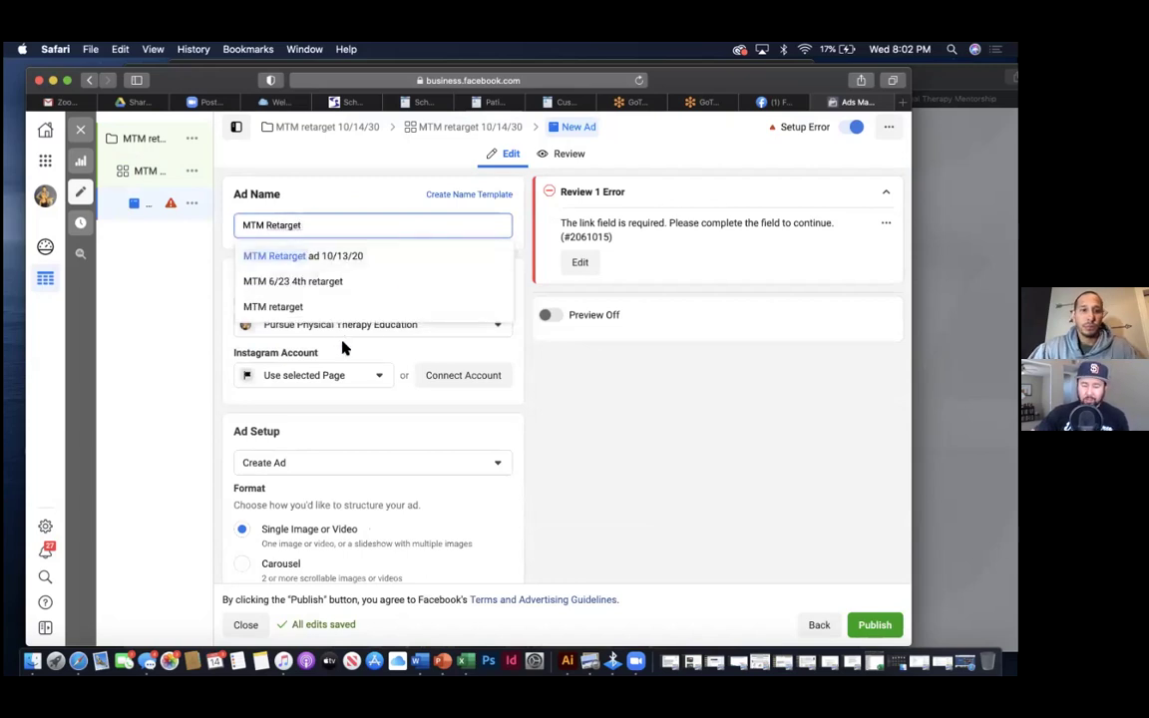
click(347, 299)
- Change the ad's Facebook Page identity to Pursue Physical Therapy & Performance Training
click(419, 323)
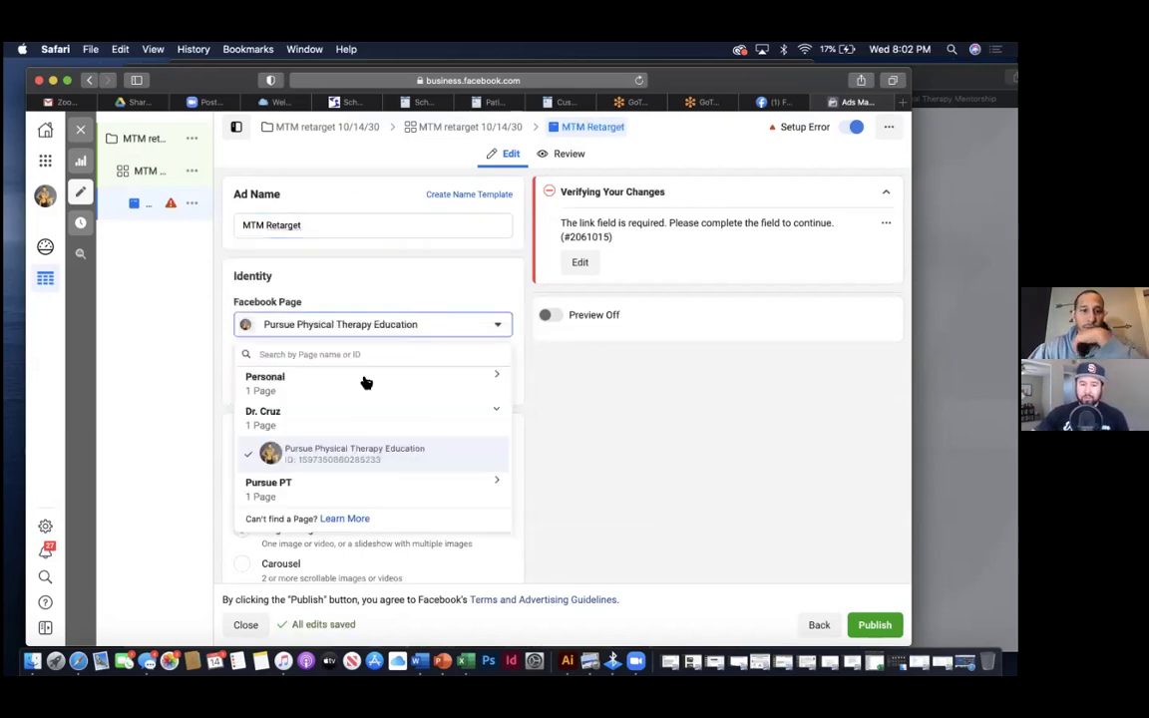
click(312, 493)
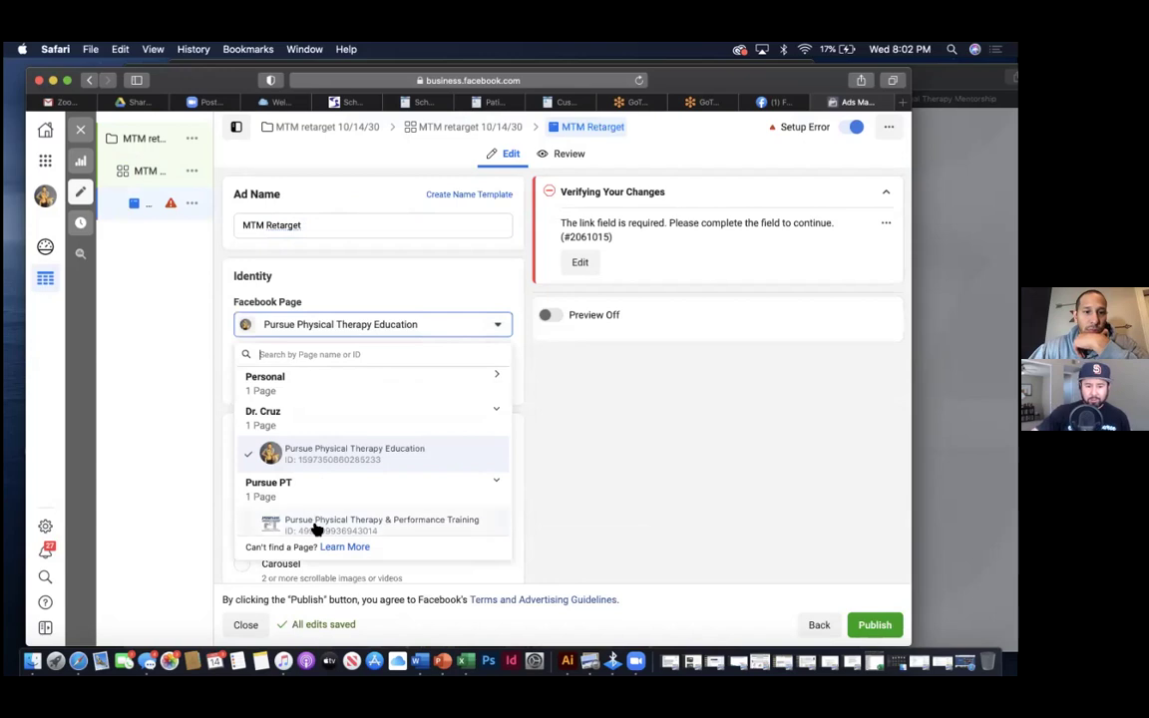
click(315, 528)
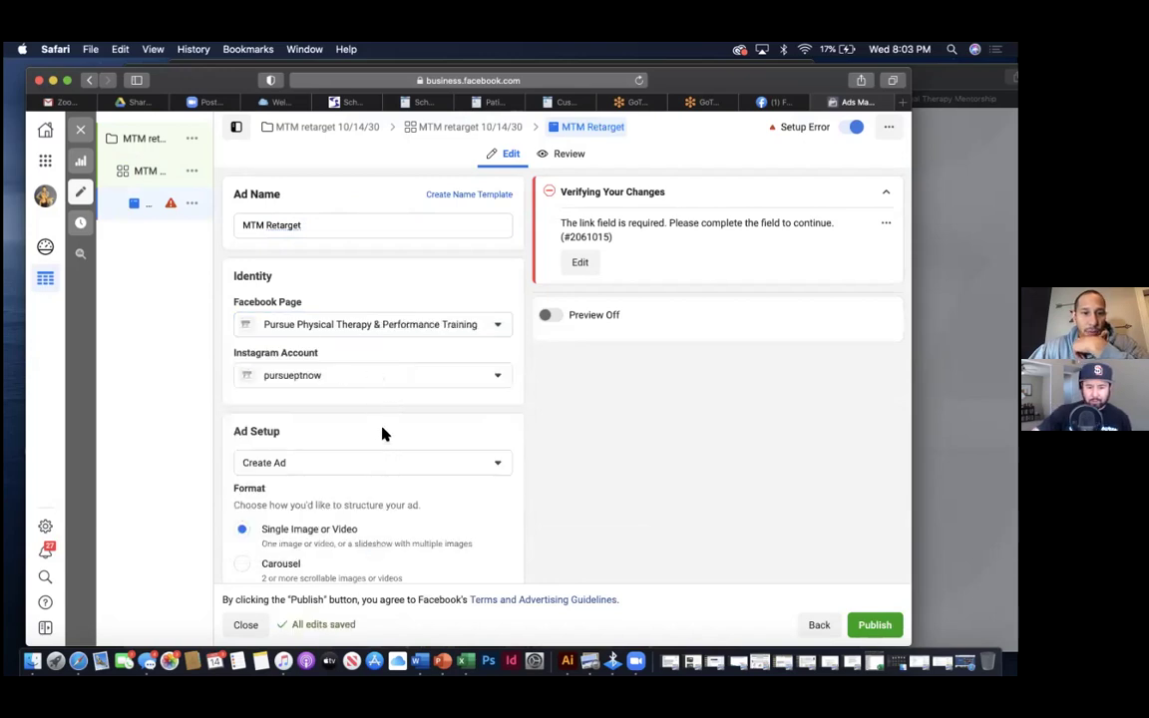
- Add the account video "MTM 2nd Ad.mp4" as the media of the single image or video ad
scroll(382, 434, down, 3)
scroll(302, 391, down, 3)
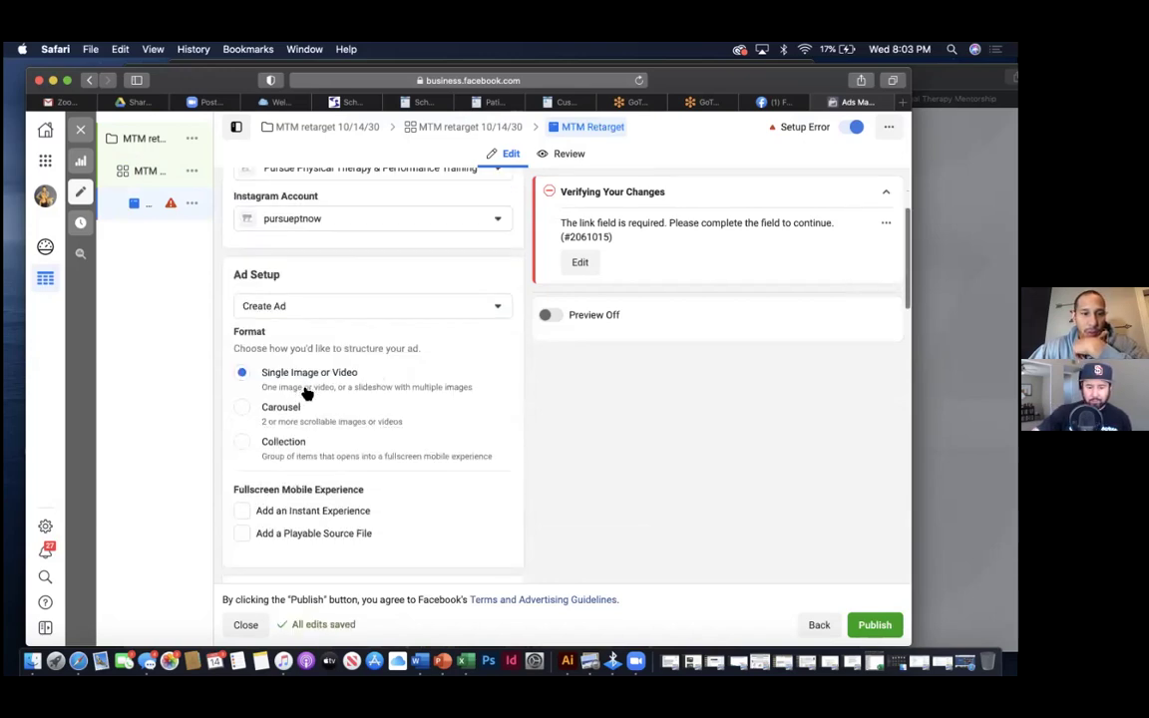
click(286, 560)
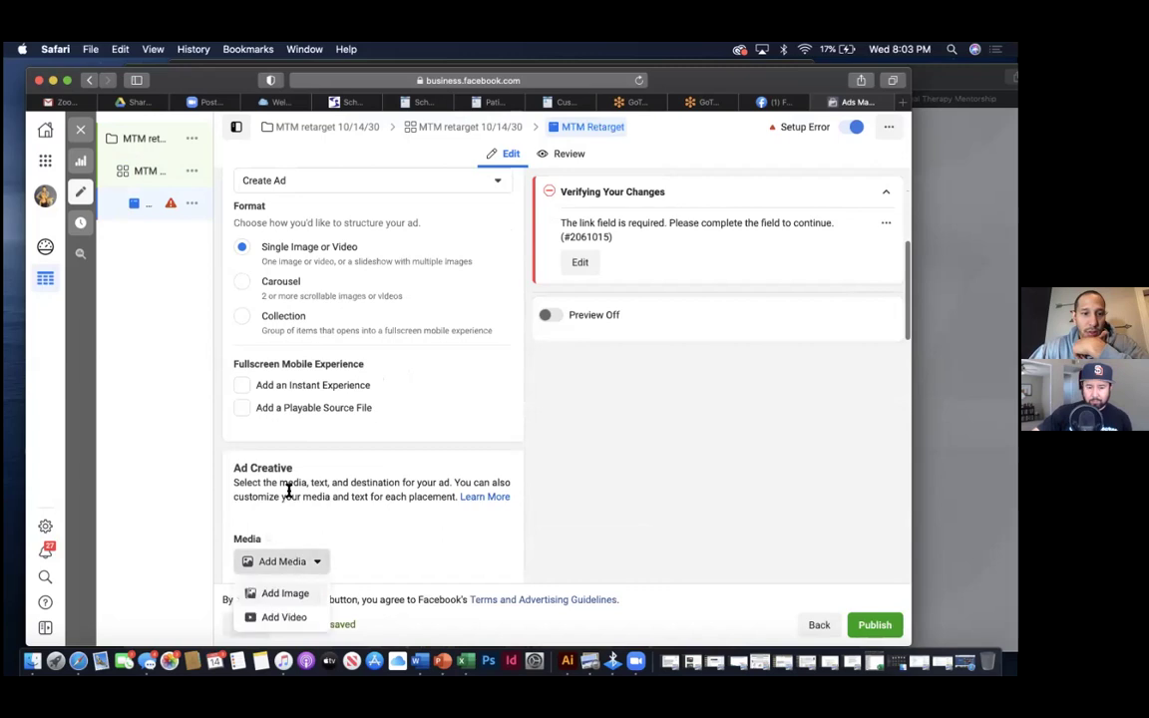
scroll(289, 489, down, 3)
click(292, 448)
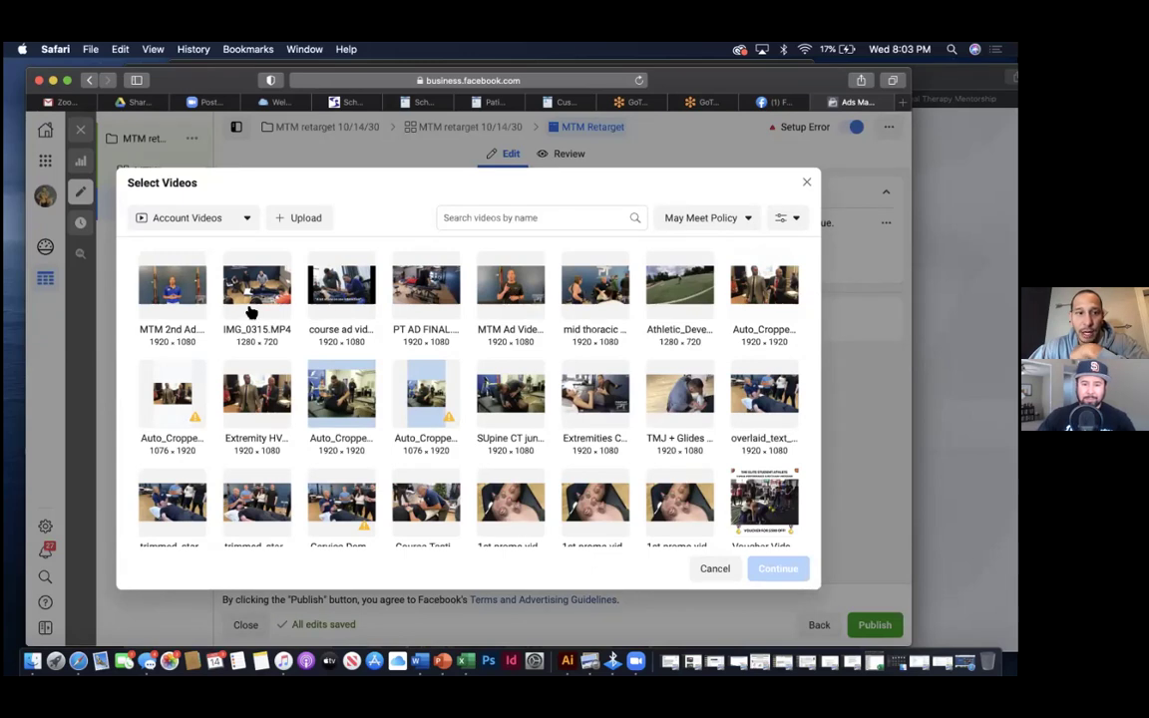
click(173, 299)
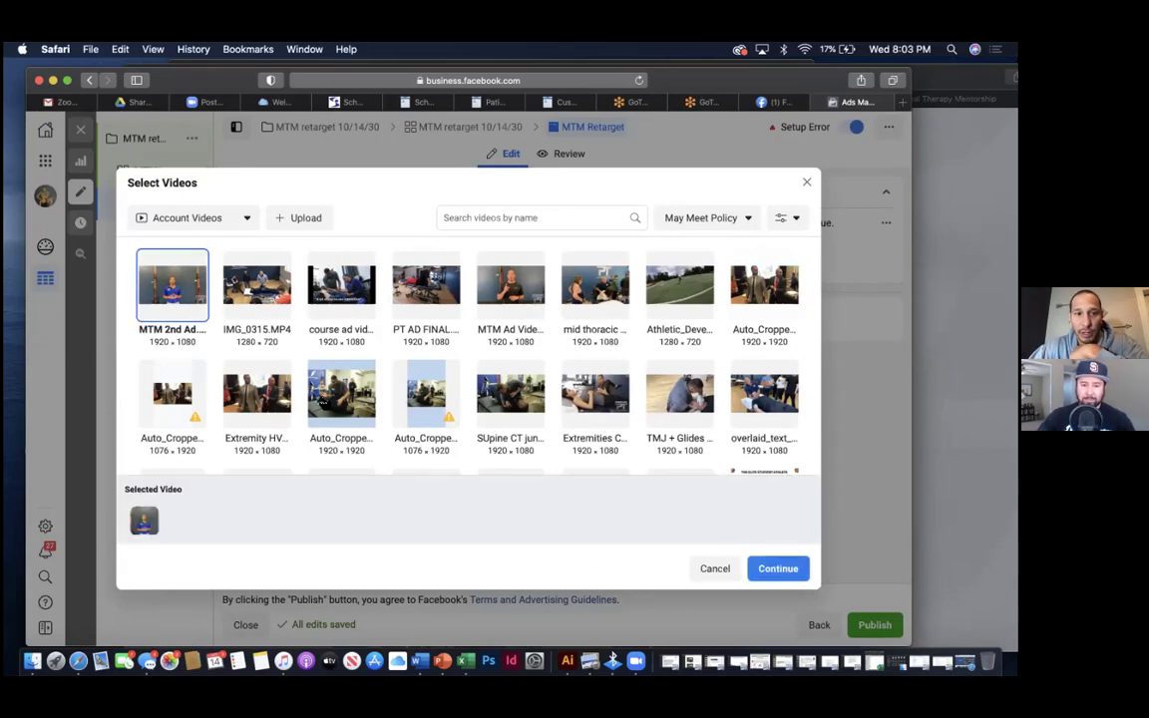
click(777, 571)
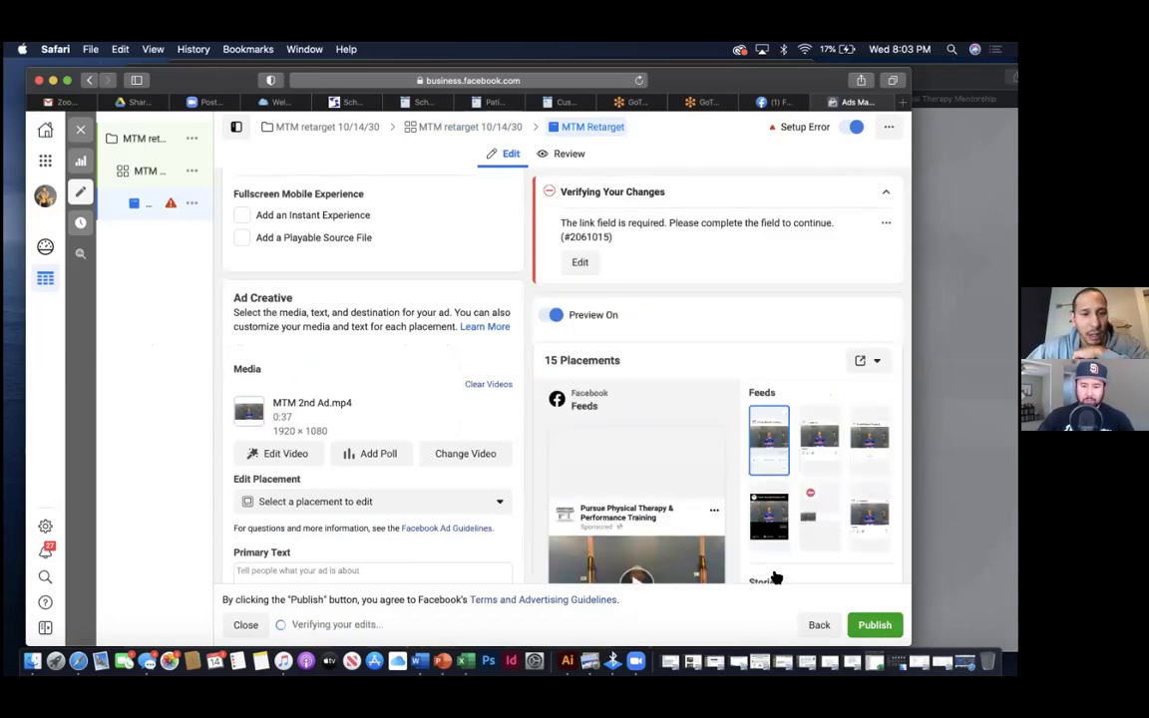
- Move the browser windows aside and bring up the Manual Therapy Membership page at pursueptnow.com/virtual-mentorship-and-membership/ for the ad's empty website URL
scroll(775, 574, down, 1)
scroll(480, 421, down, 3)
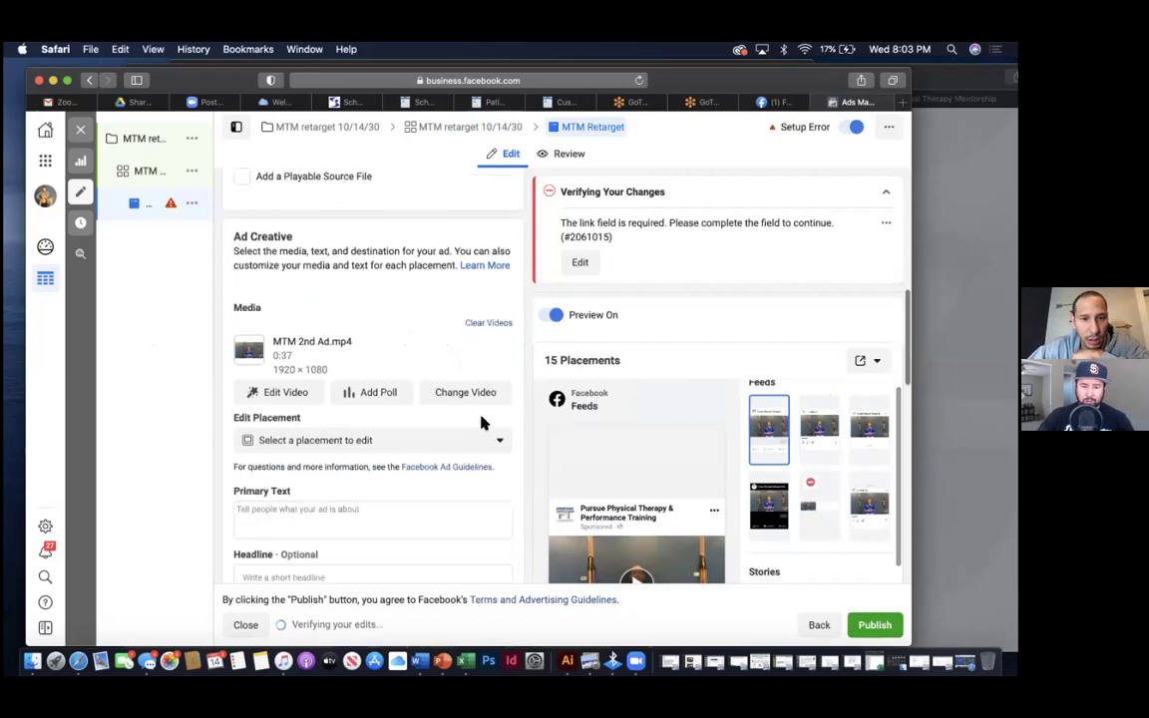
scroll(480, 423, down, 3)
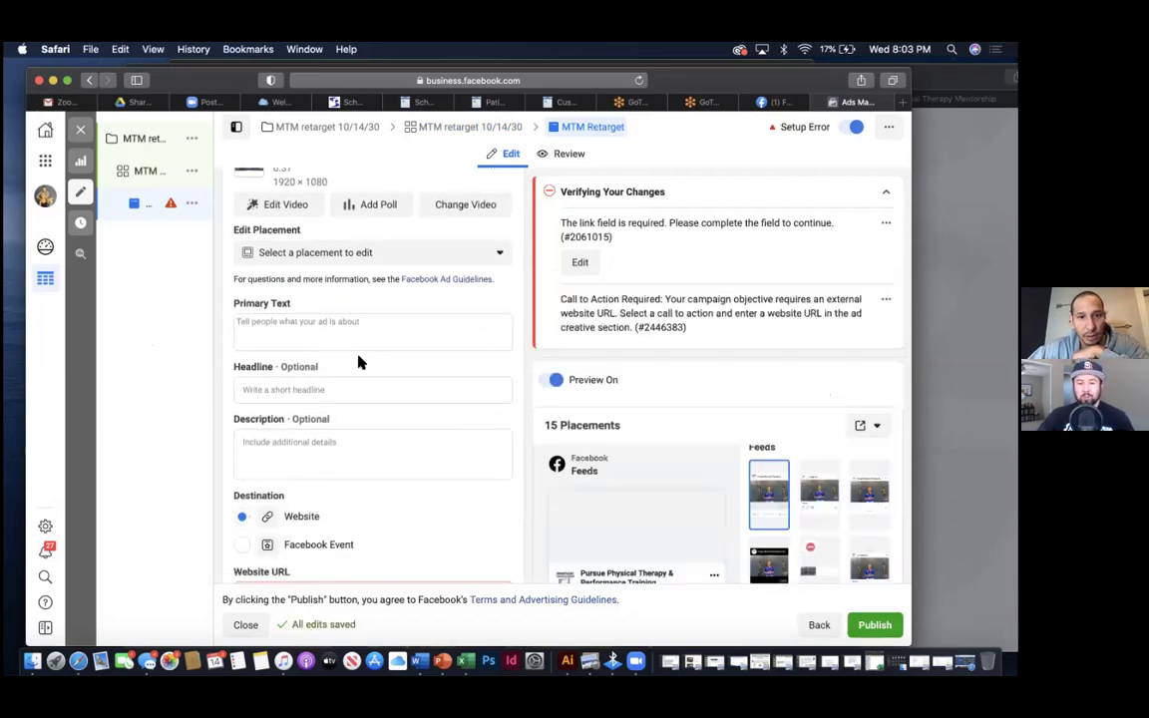
scroll(359, 362, down, 1)
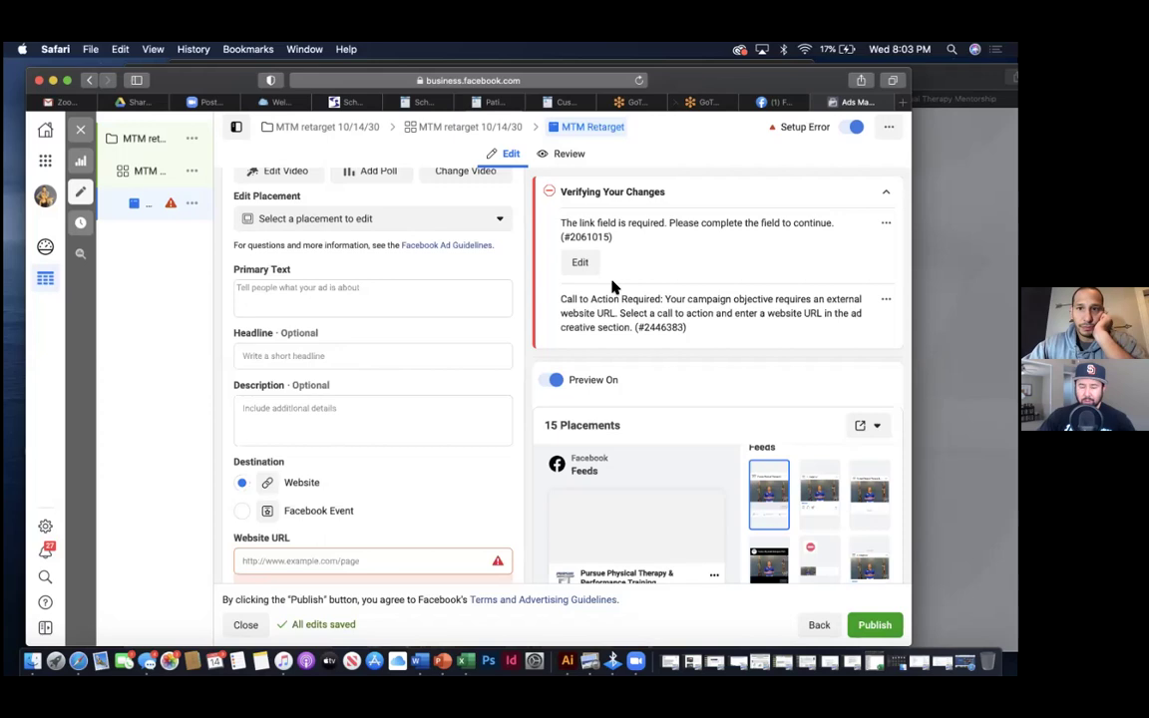
drag(619, 80, 541, 279)
click(834, 78)
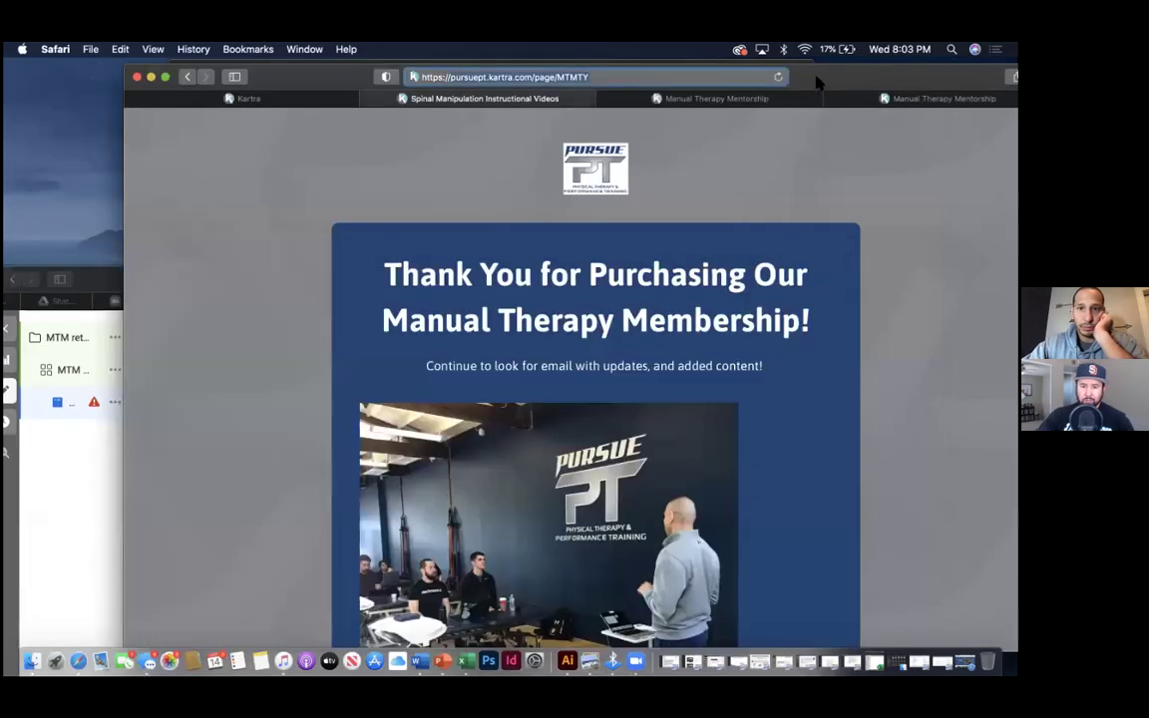
double_click(816, 81)
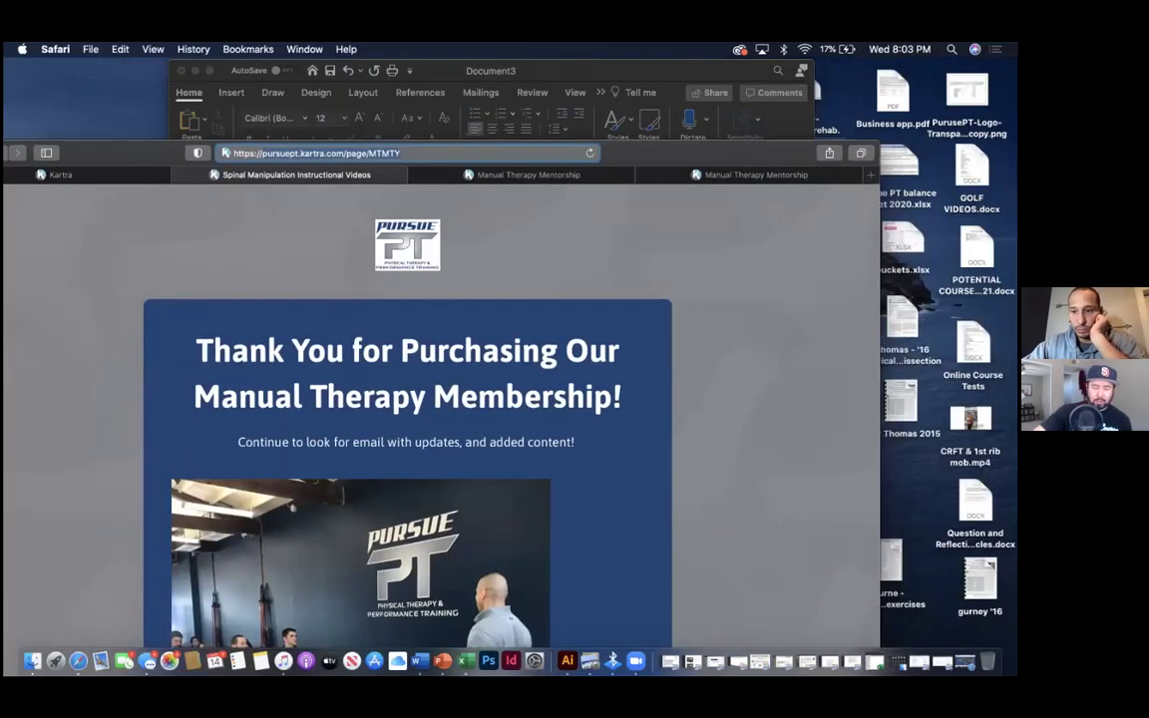
click(941, 661)
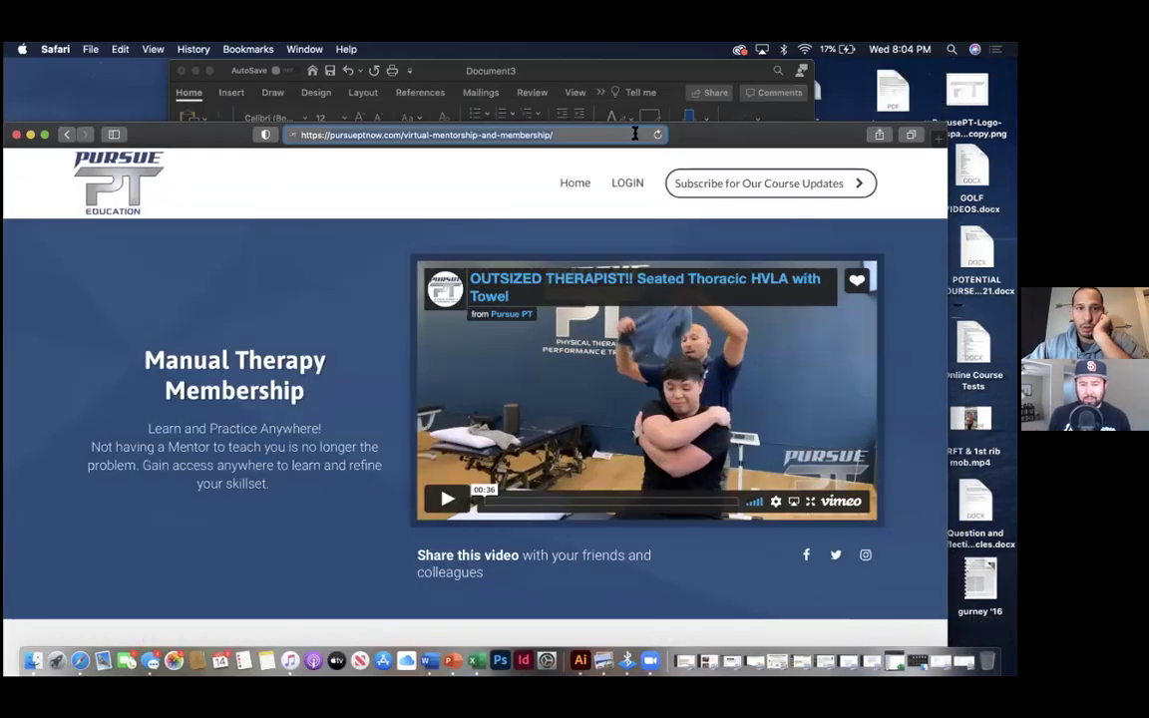
- Minimize the membership page, return to the MTM Retarget ad editor and set its website URL to pursueptnow.com/virtual-mentorship-and-membership/
click(30, 134)
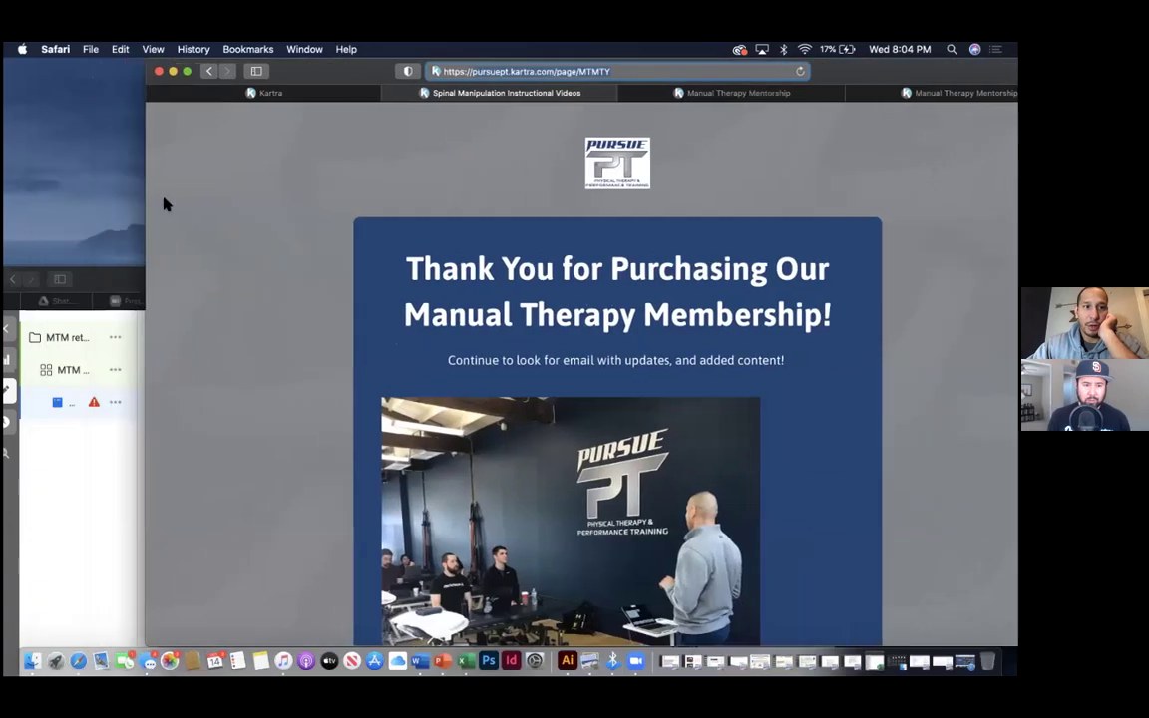
drag(108, 287, 166, 127)
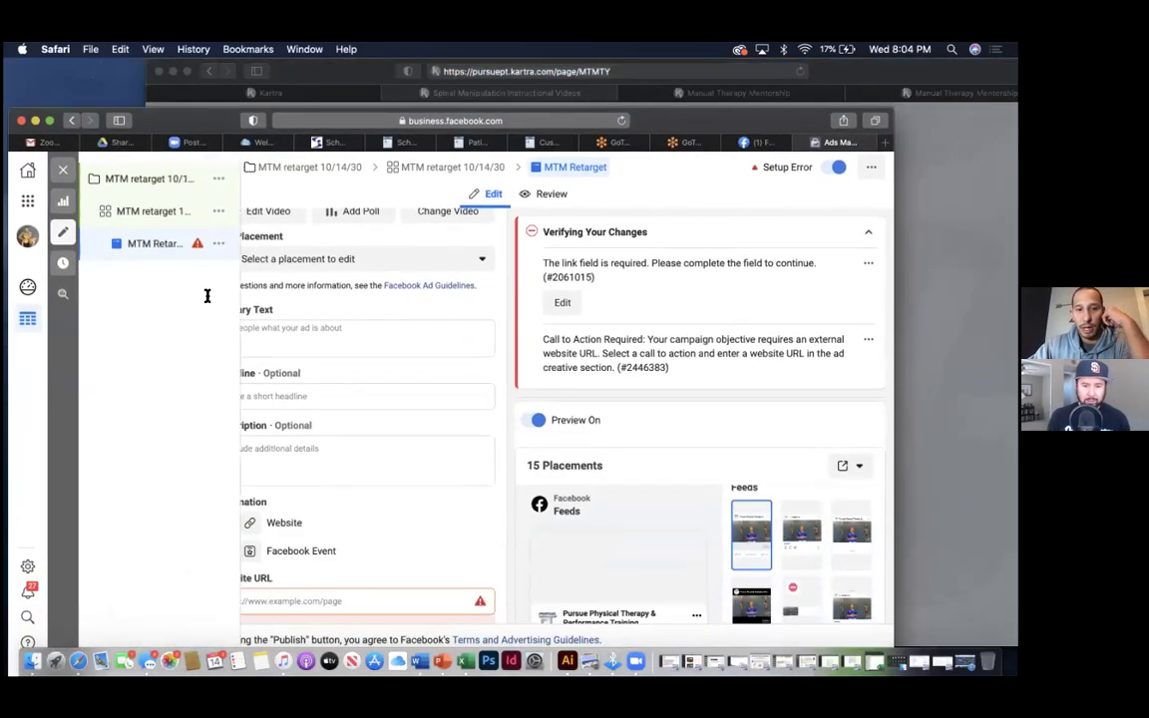
scroll(356, 488, down, 2)
click(336, 529)
text(pursueptnow.com/virtual-mentorship-and-membership/)
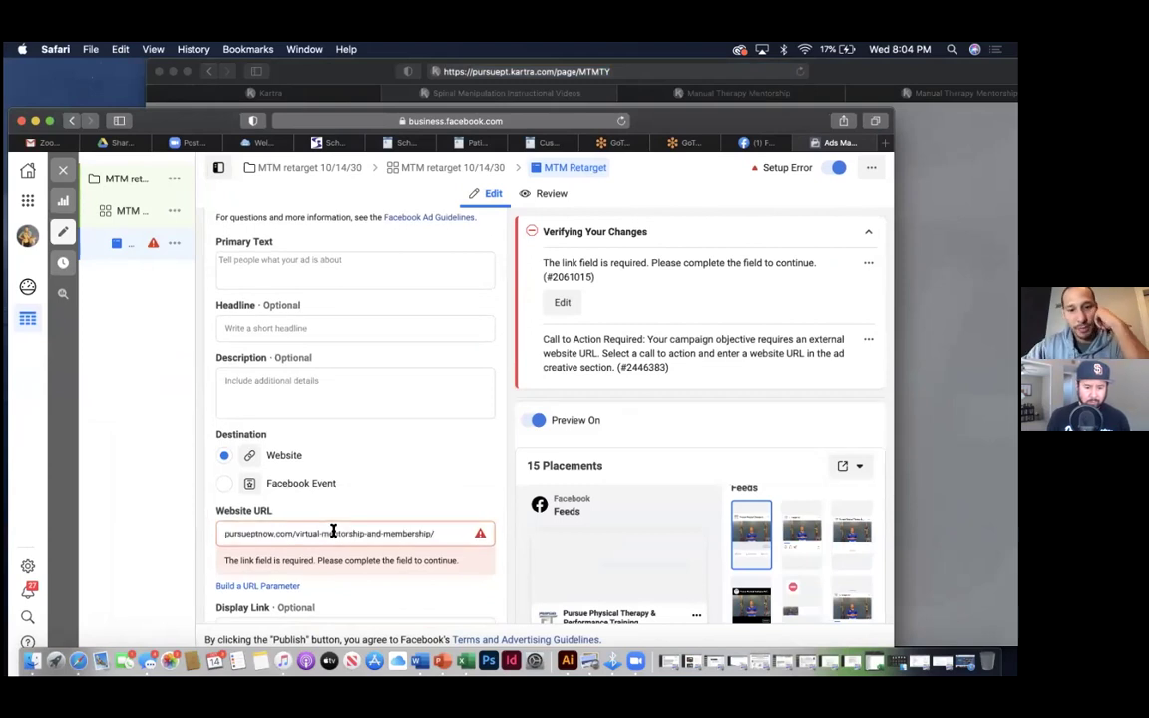
click(392, 486)
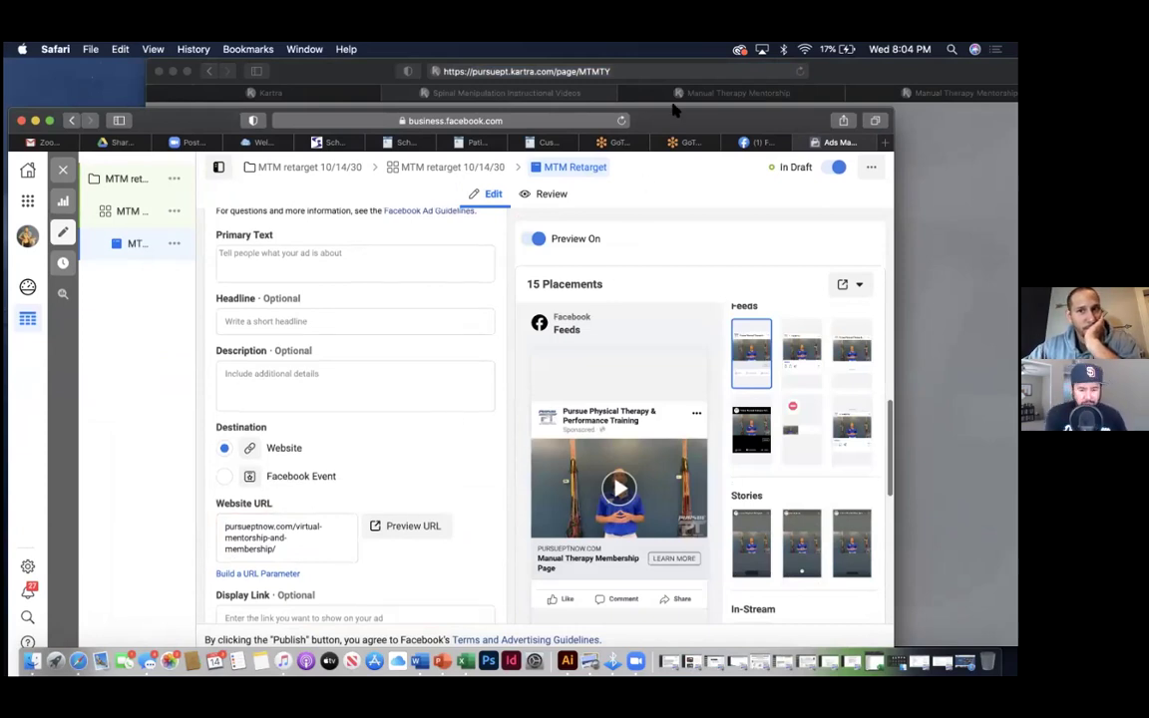
- Bring the whole ad editor window into view, review the ad's tracking settings and preview, and briefly recheck the Manual Therapy Membership page
mouse_move(675, 117)
mouse_down()
mouse_move(674, 192)
mouse_move(678, 141)
mouse_up()
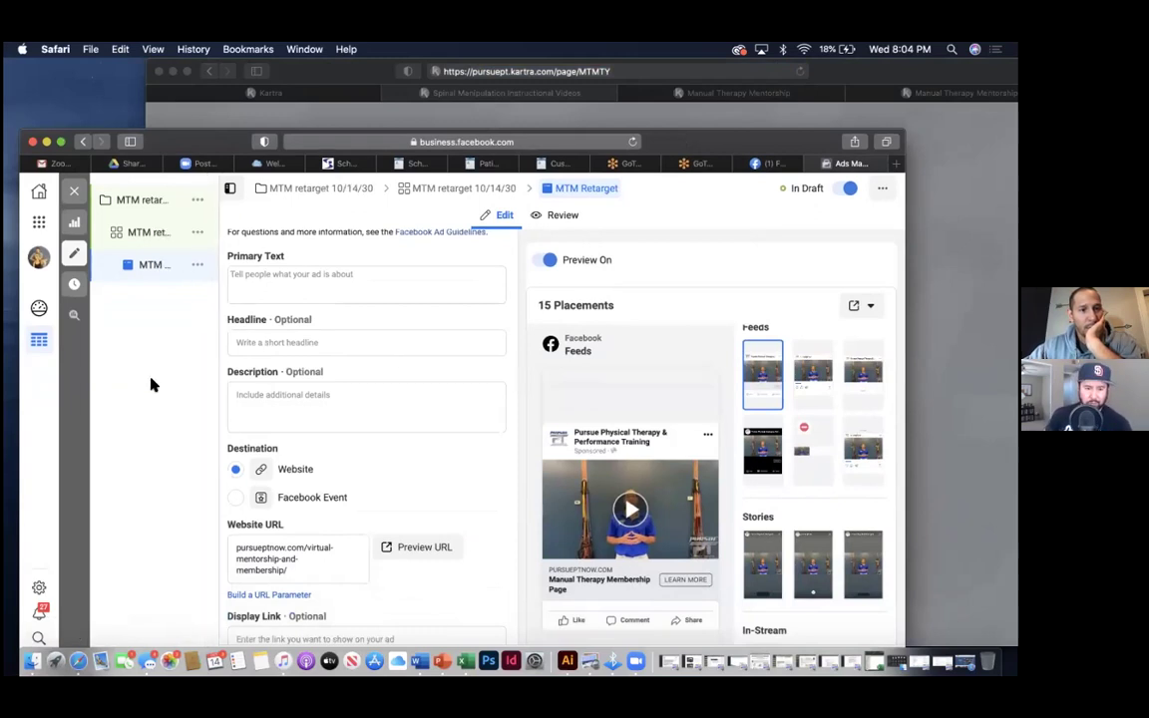
drag(240, 140, 227, 64)
scroll(320, 309, down, 10)
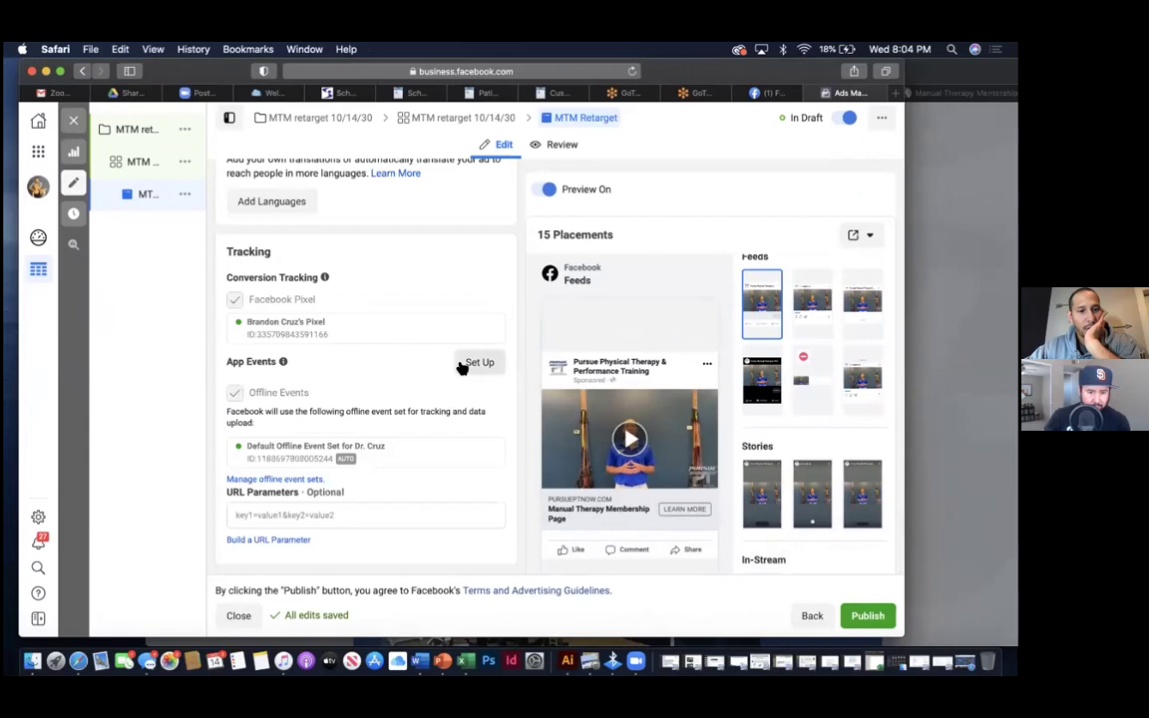
scroll(638, 399, down, 3)
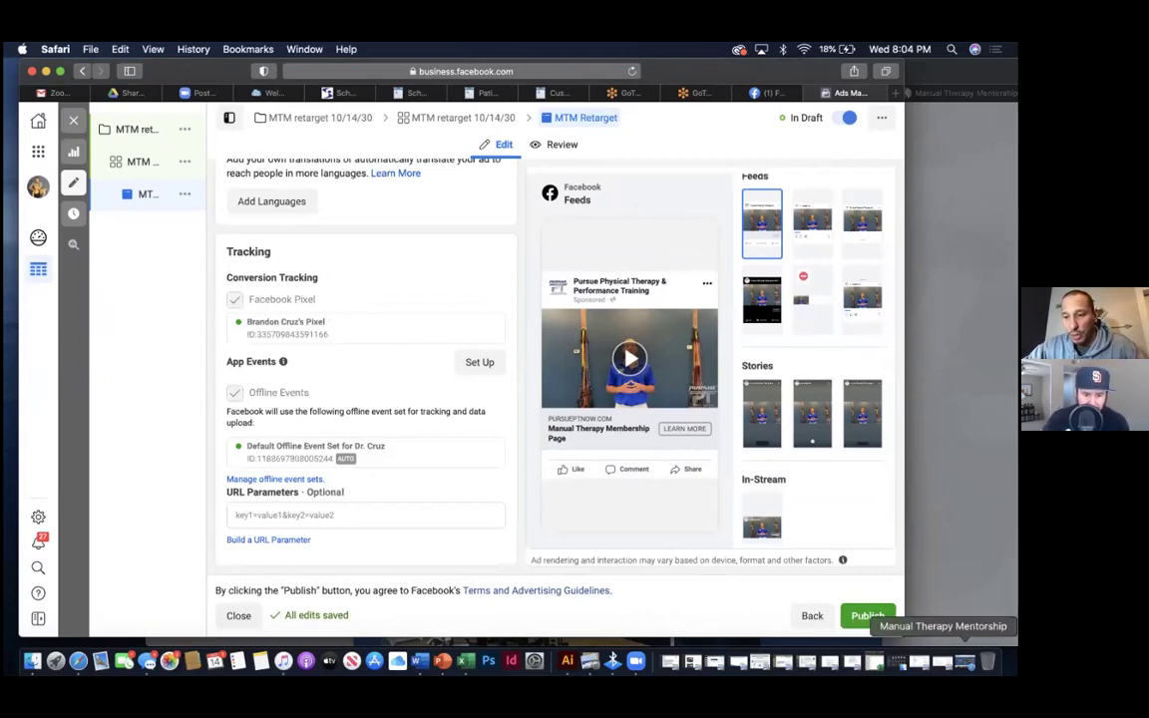
click(875, 662)
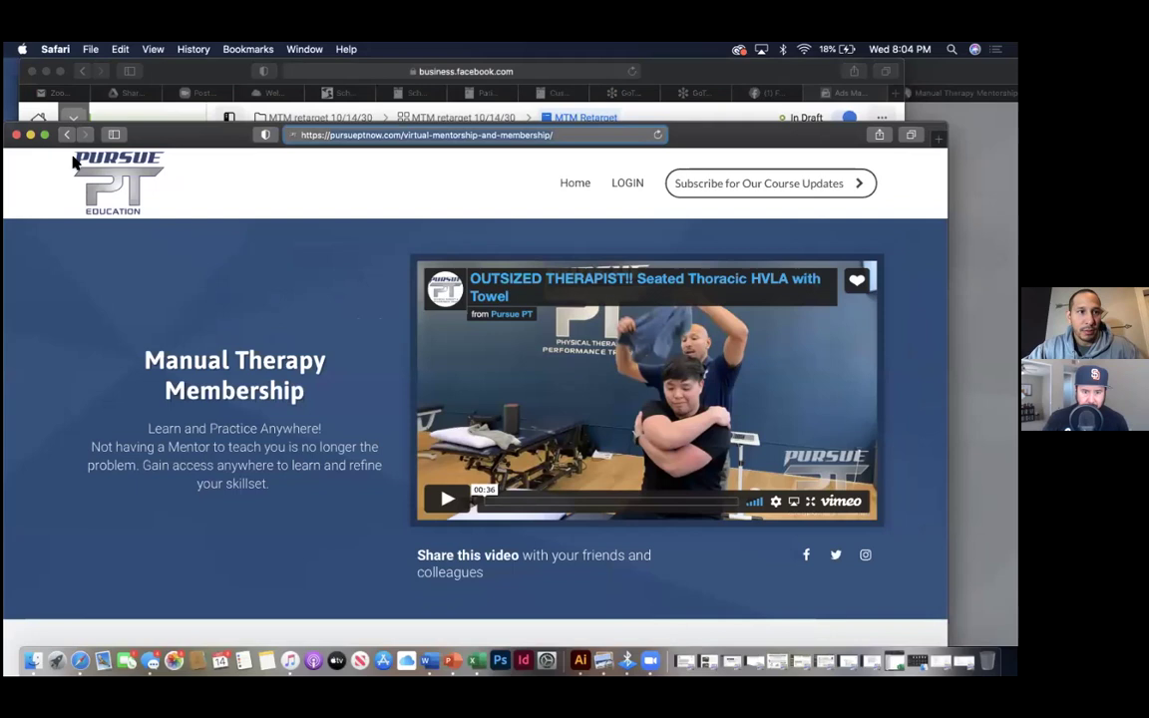
click(31, 135)
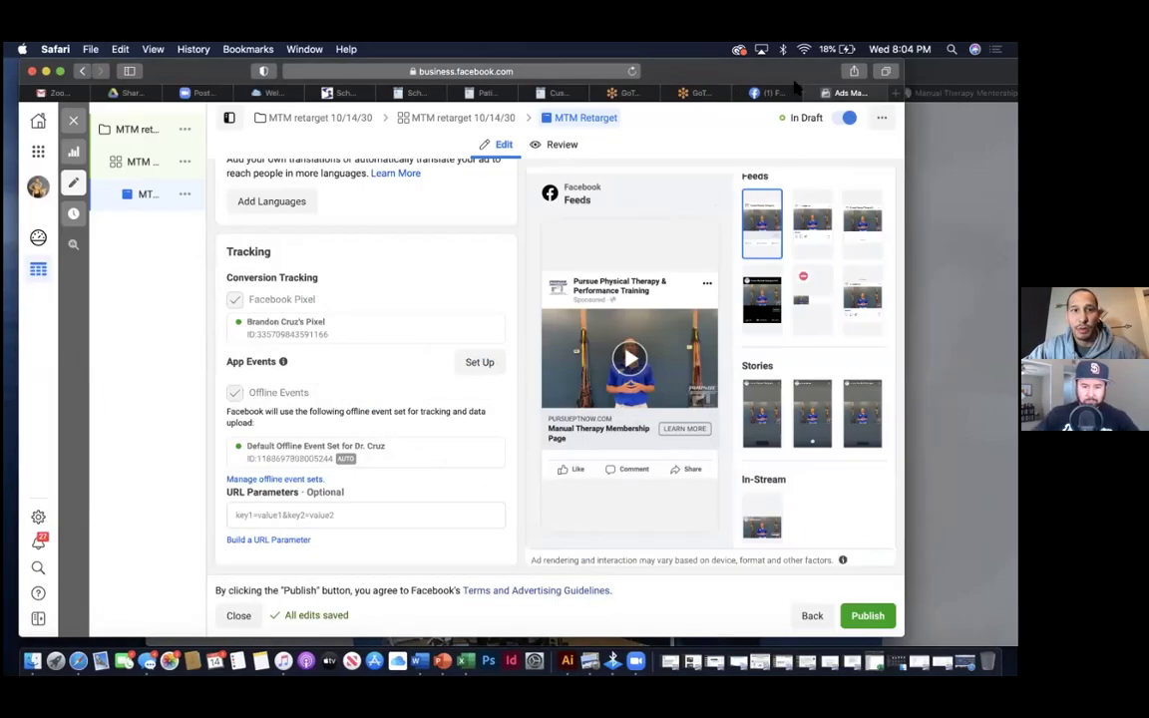
- Switch to the Kartra window and close the page link dialog to return to the list of membership pages
key(super+m)
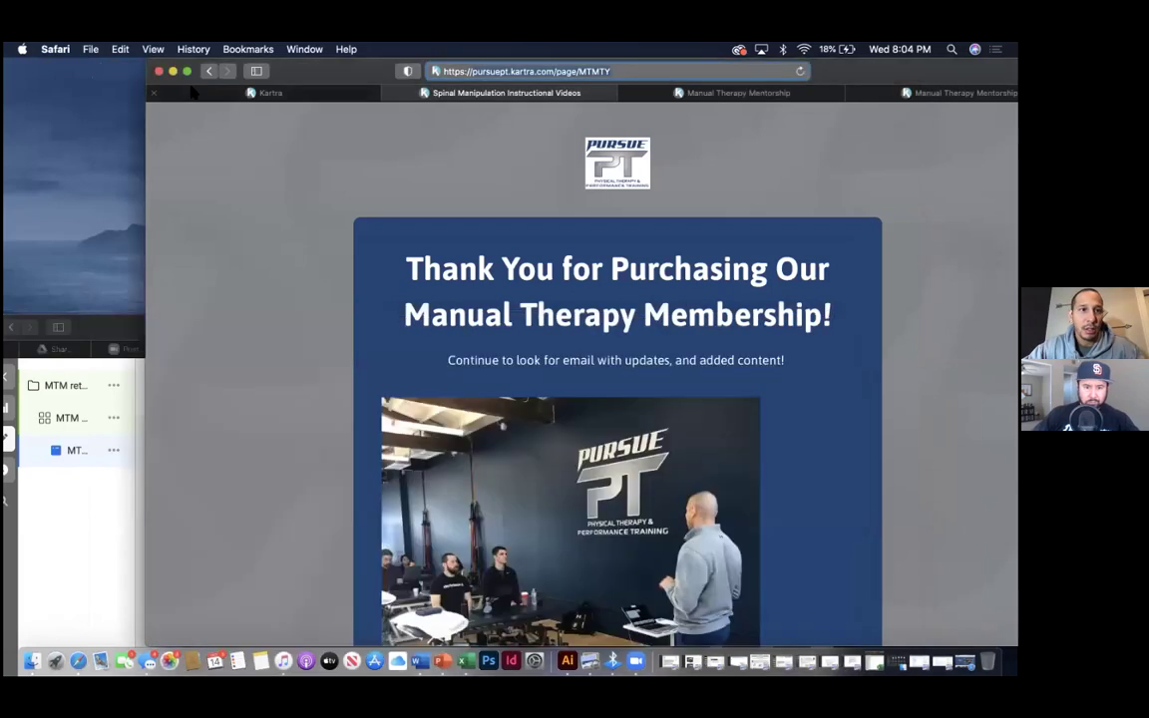
click(198, 91)
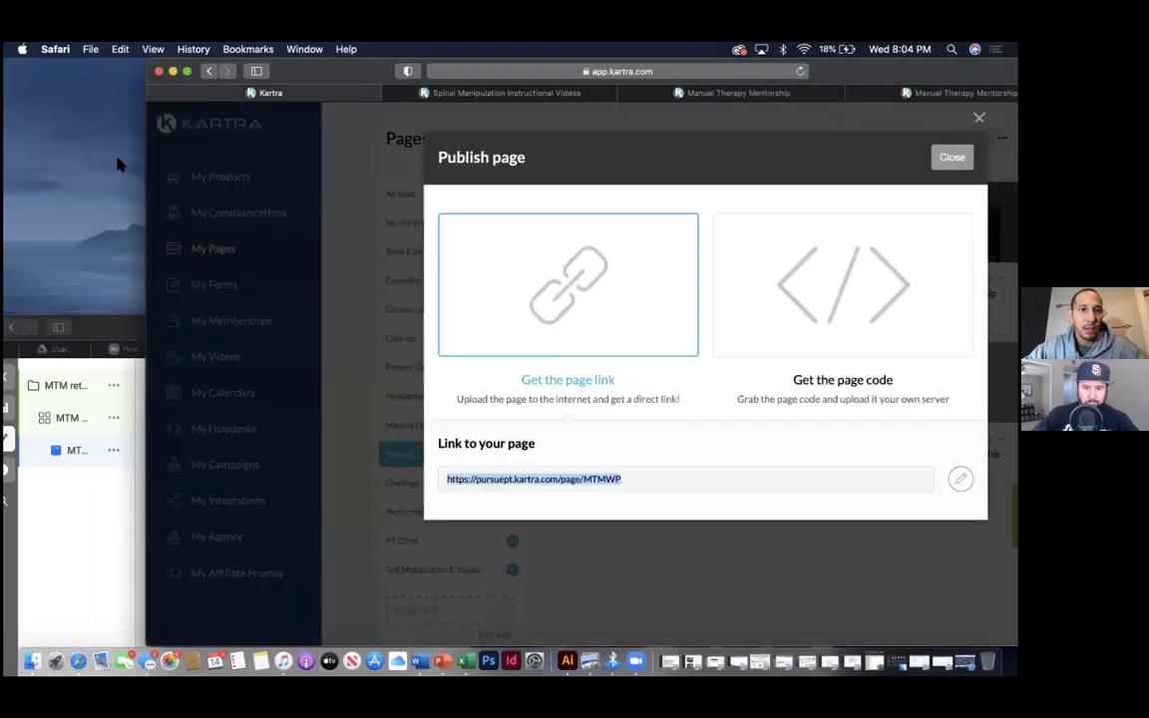
drag(206, 71, 16, 180)
drag(738, 179, 648, 174)
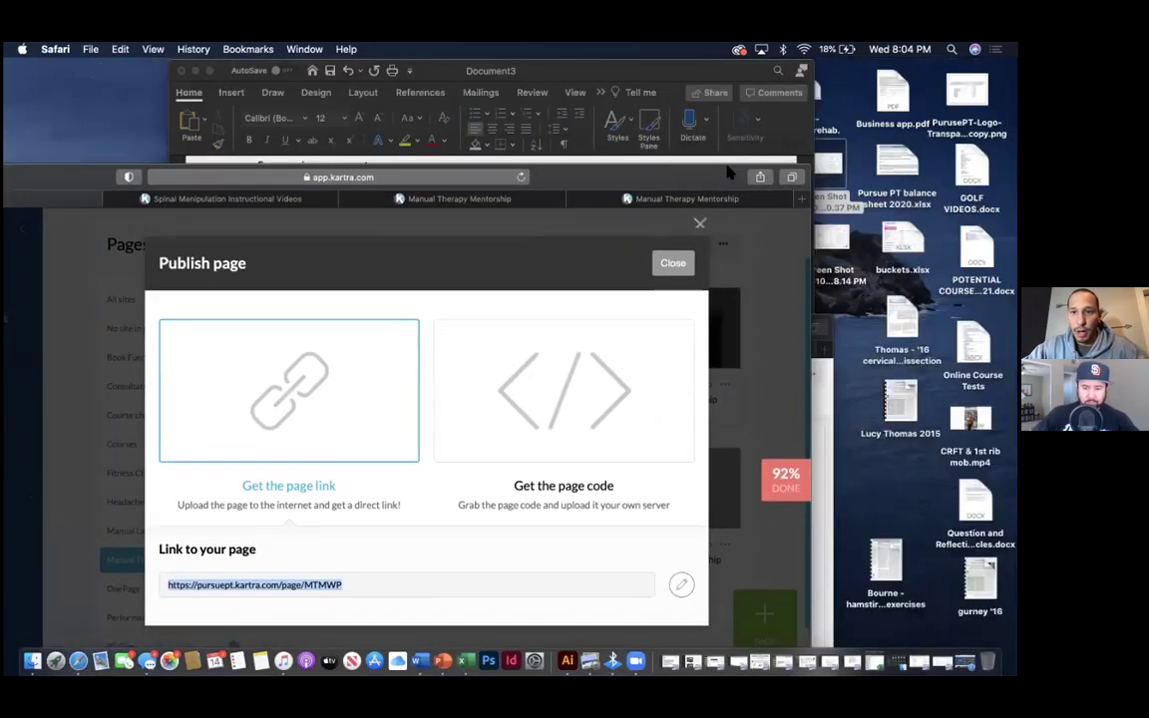
click(701, 226)
drag(559, 155, 646, 99)
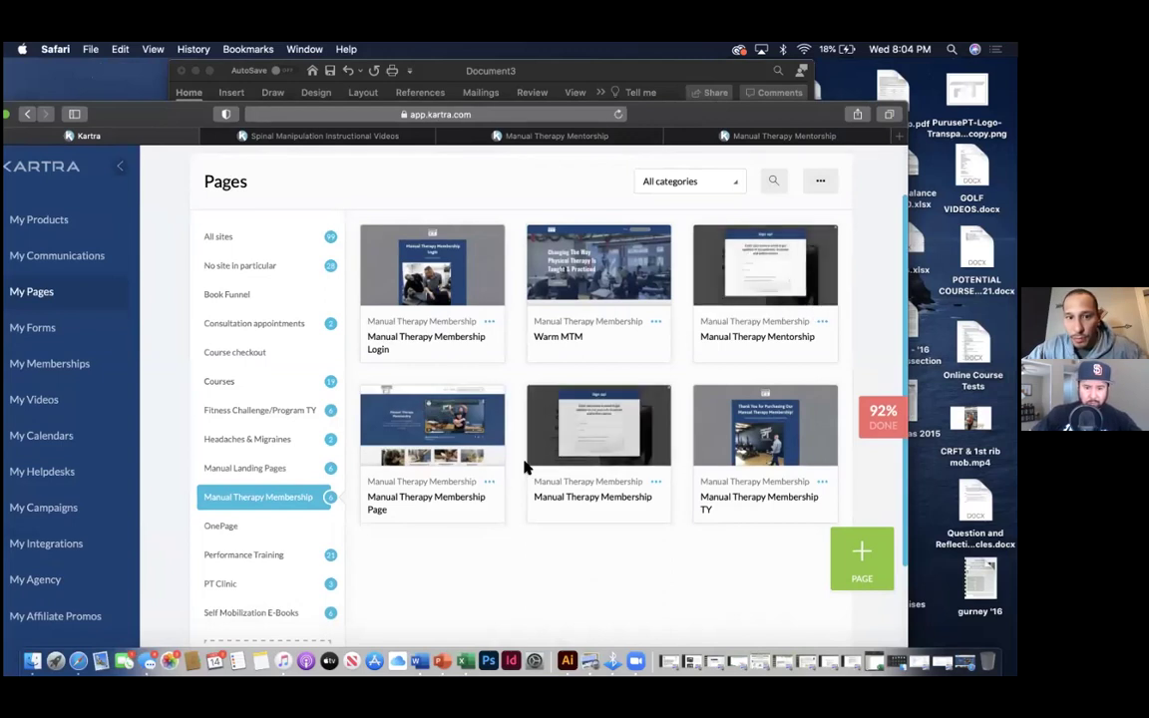
- Open the Manual Therapy Membership Page for editing and bring up its tracking code settings
click(489, 482)
click(548, 506)
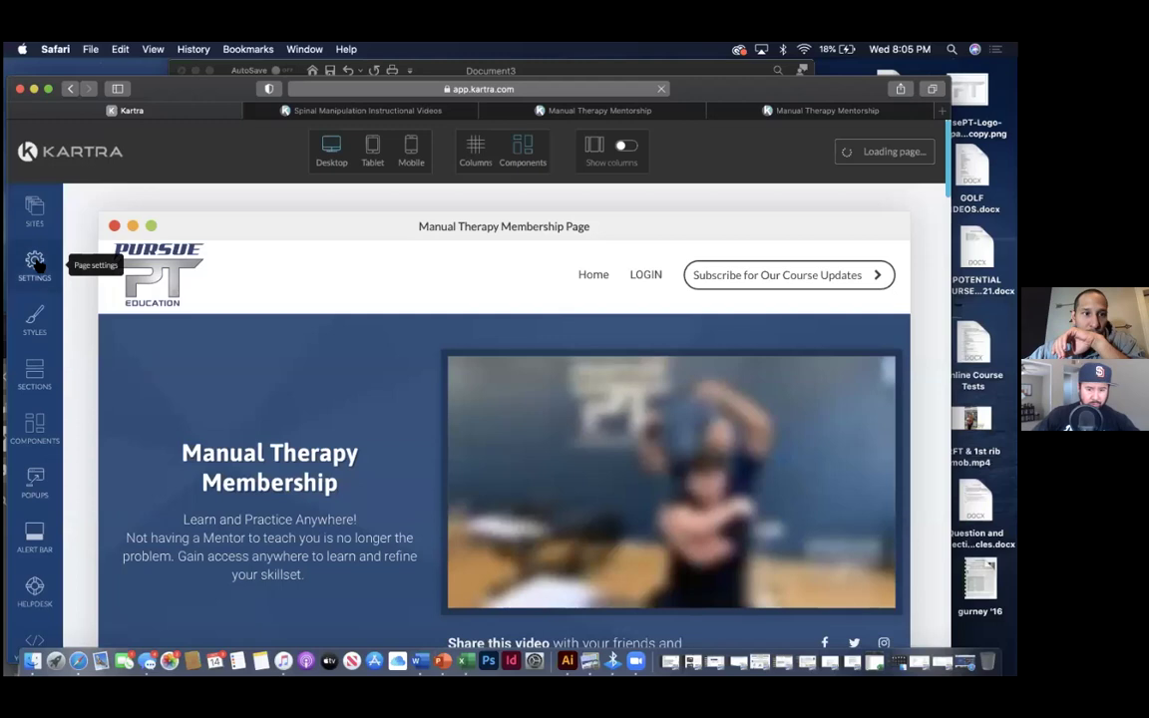
click(35, 261)
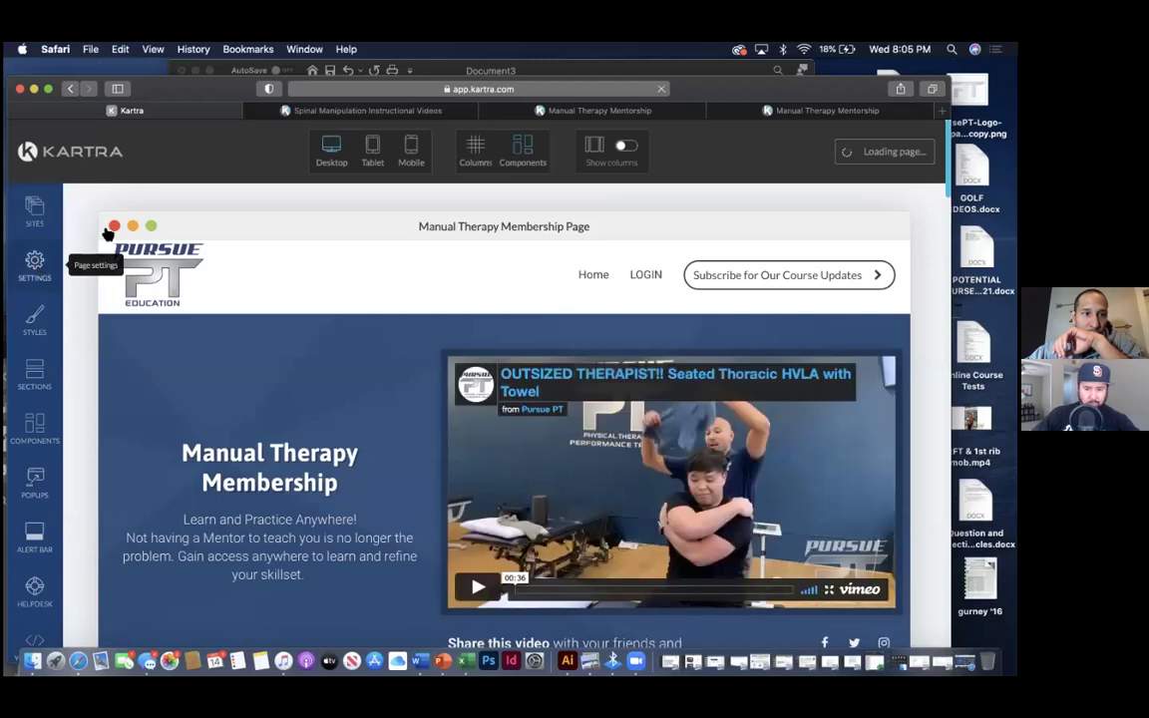
drag(196, 81, 235, 63)
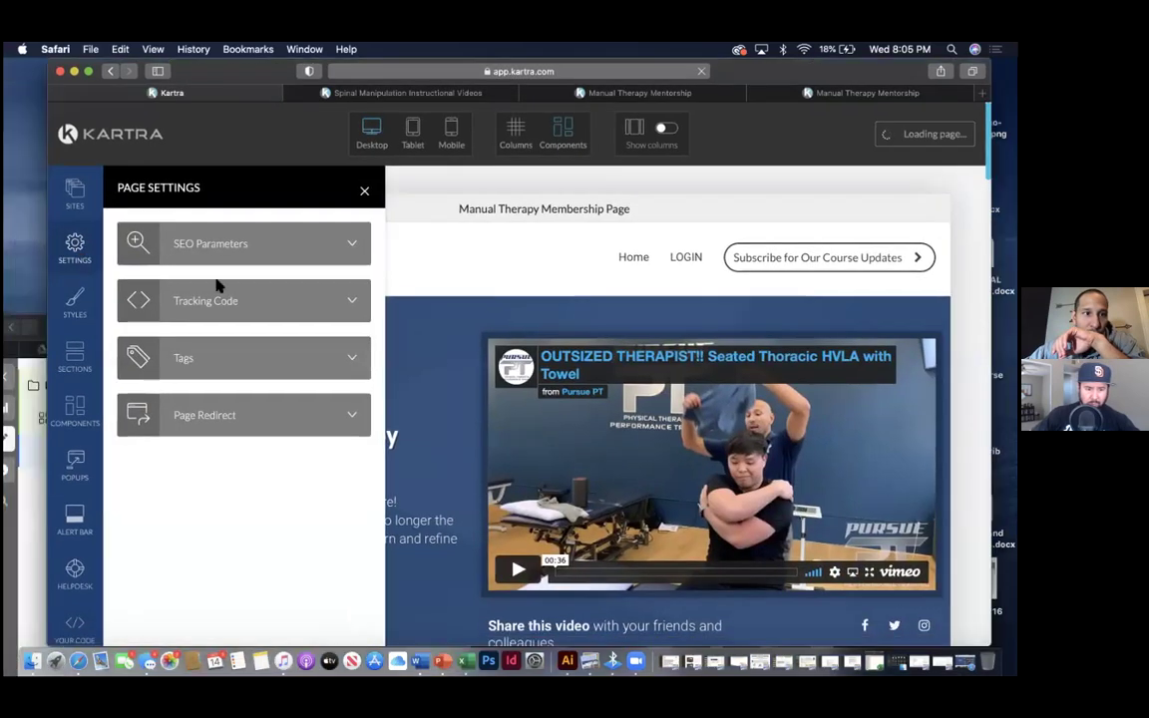
click(220, 309)
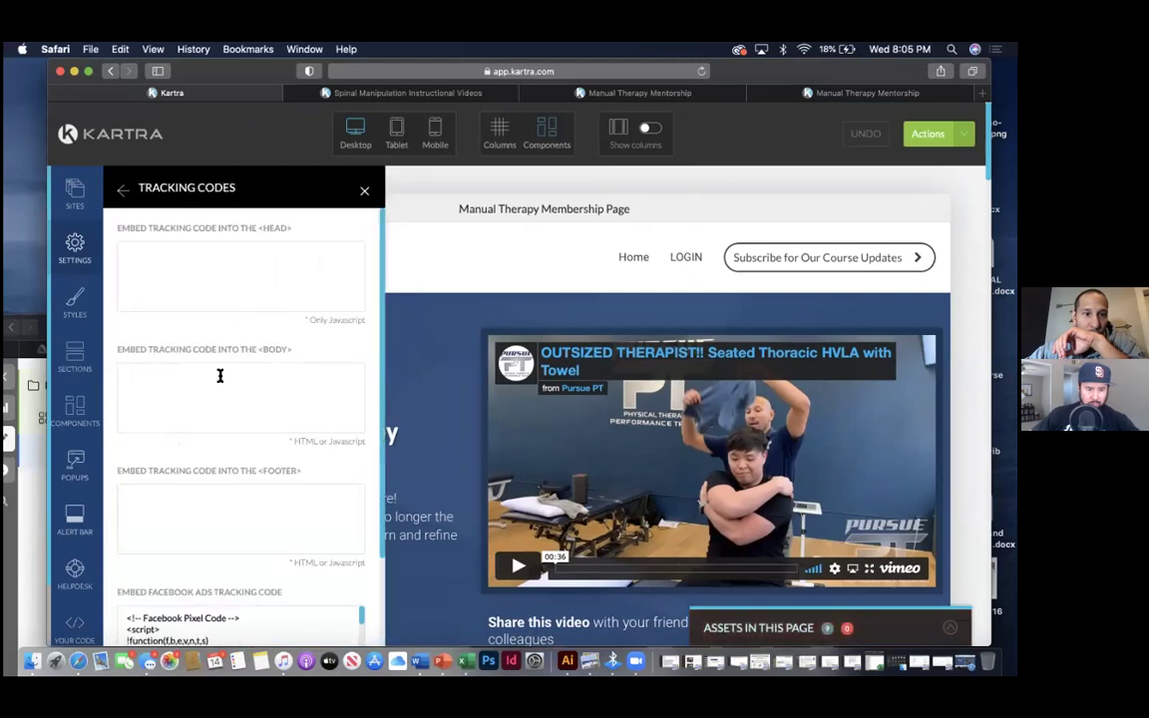
- Examine the Facebook pixel code embedded in the page's Facebook ads tracking code, including its PageView event and noscript part
scroll(219, 399, down, 5)
scroll(226, 520, down, 6)
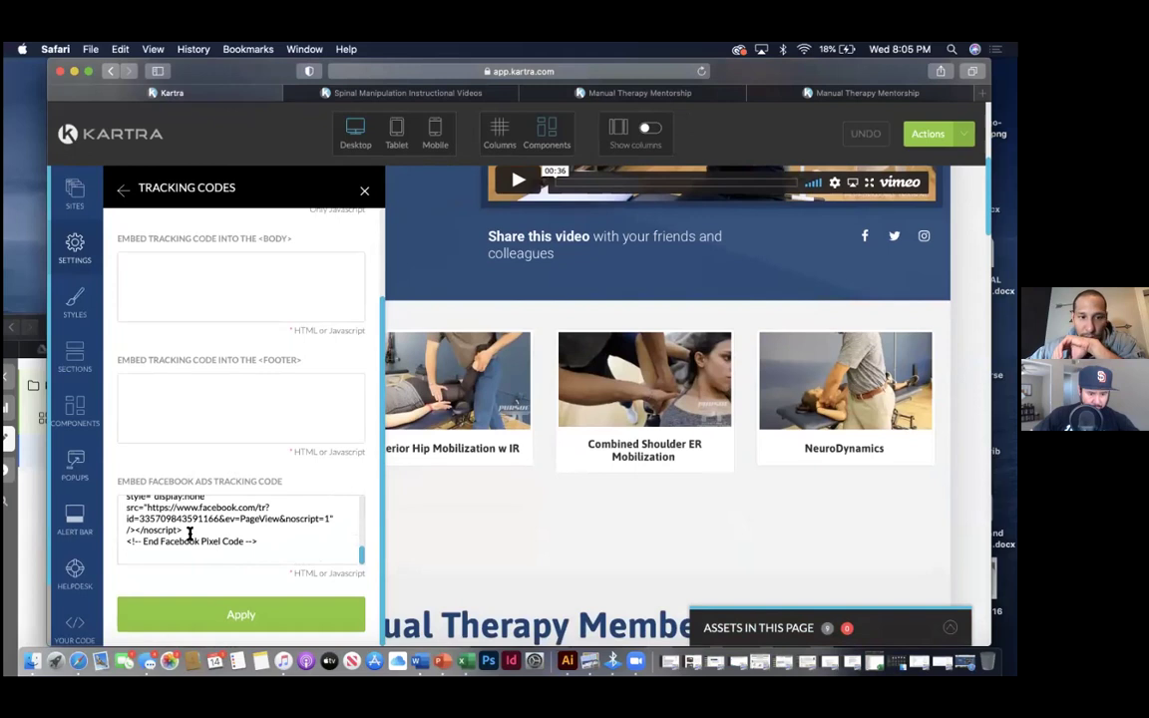
scroll(200, 526, up, 3)
scroll(200, 526, down, 3)
scroll(201, 525, up, 3)
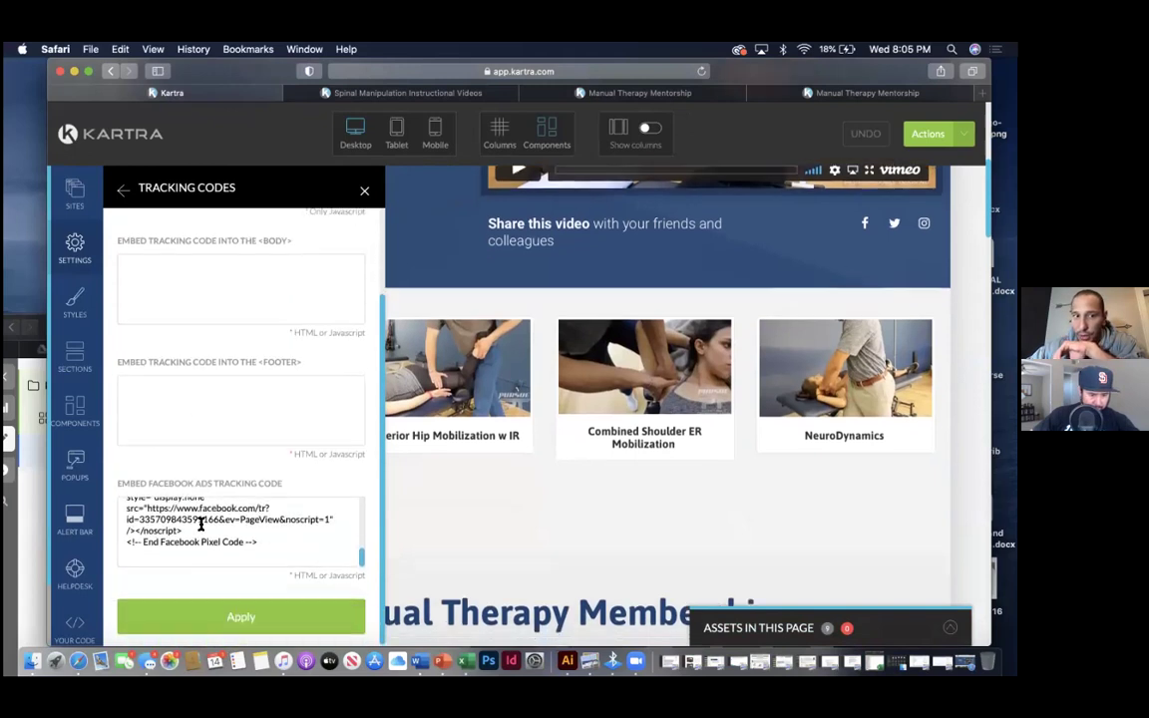
scroll(201, 526, up, 5)
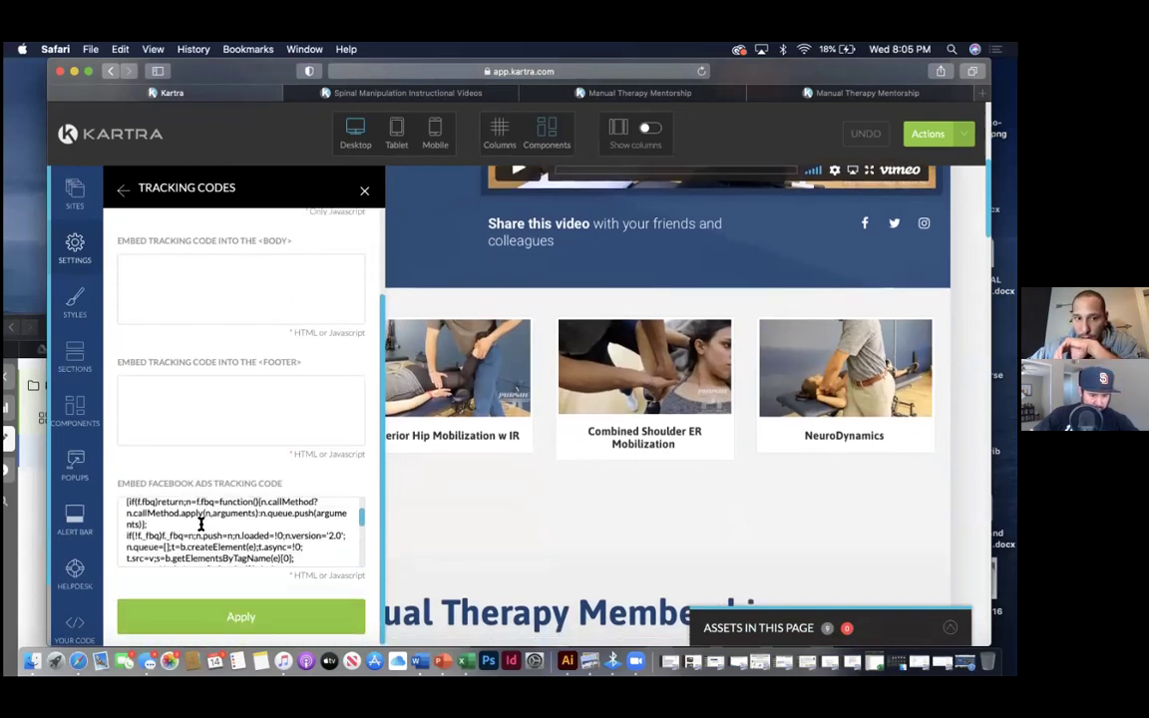
scroll(200, 525, down, 6)
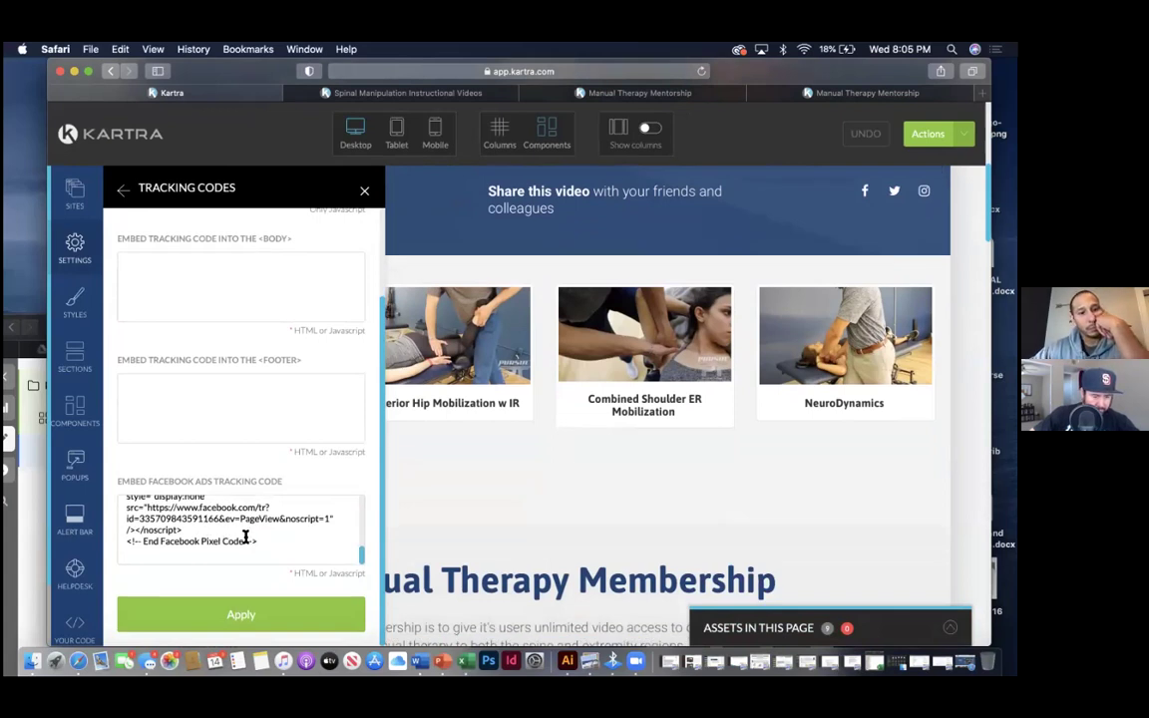
scroll(265, 544, up, 3)
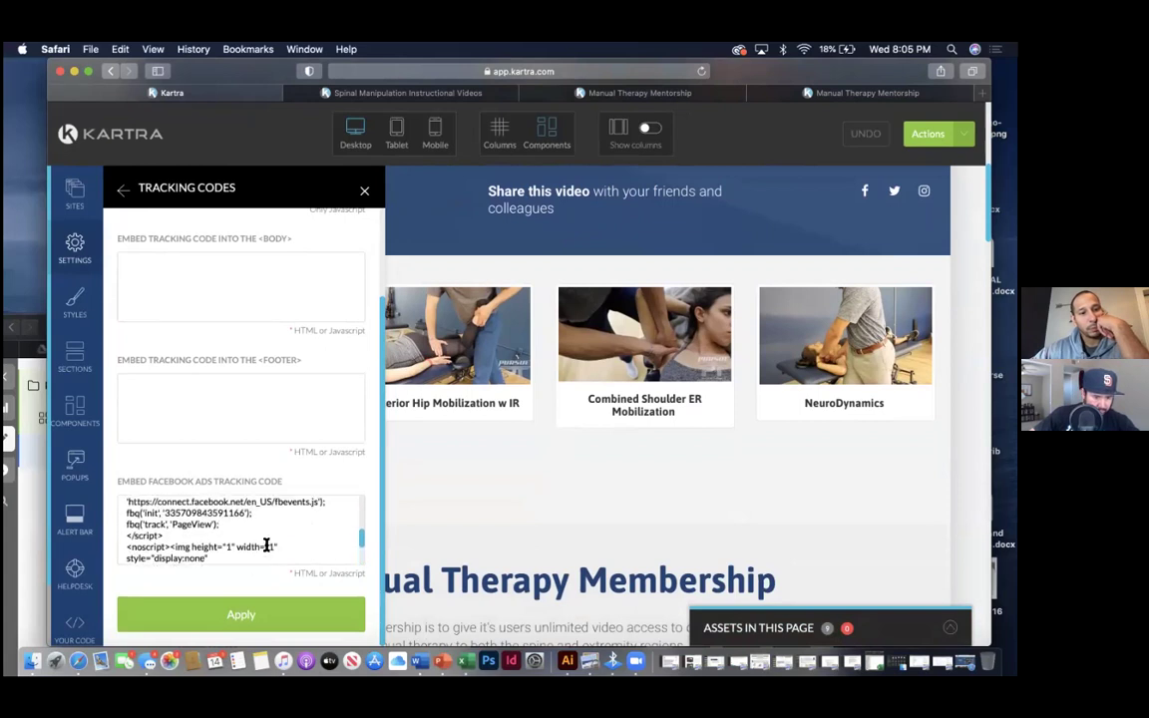
scroll(266, 543, up, 1)
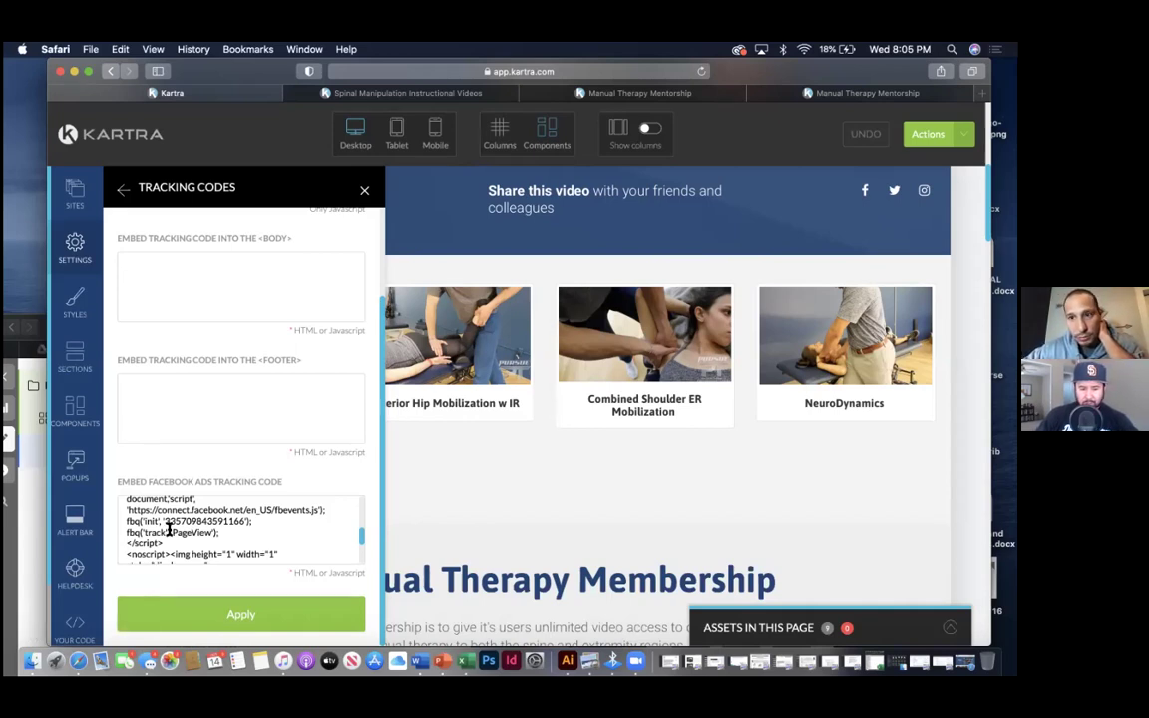
scroll(169, 528, down, 5)
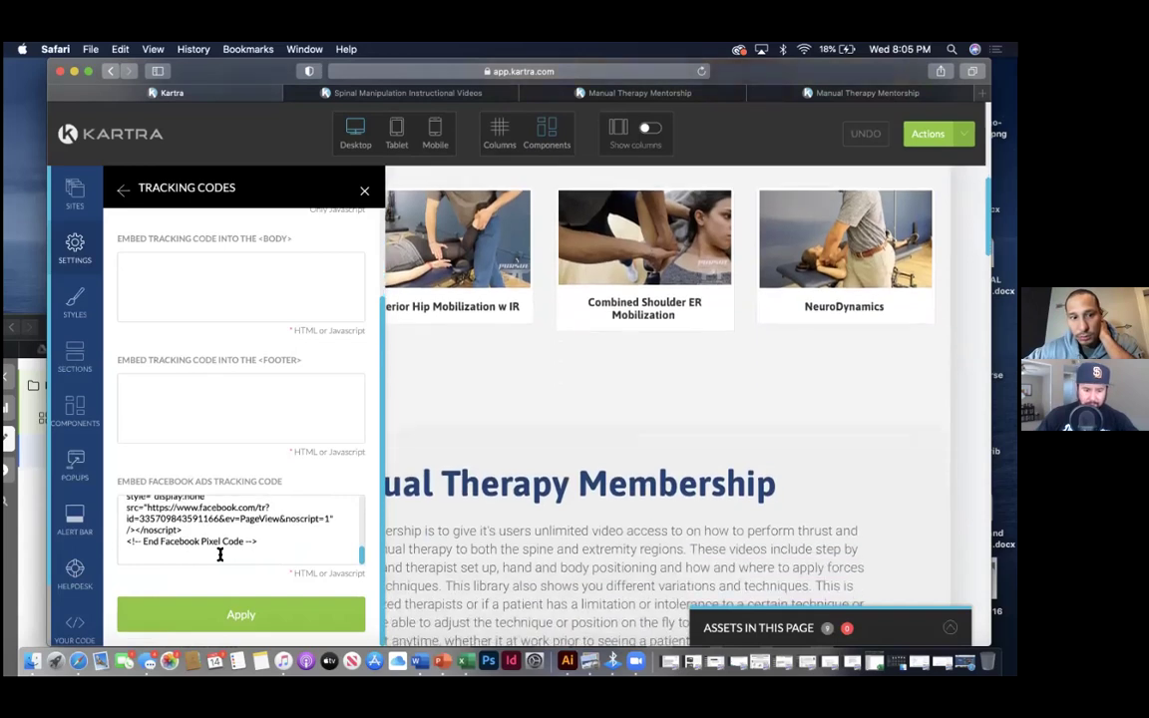
scroll(221, 554, up, 3)
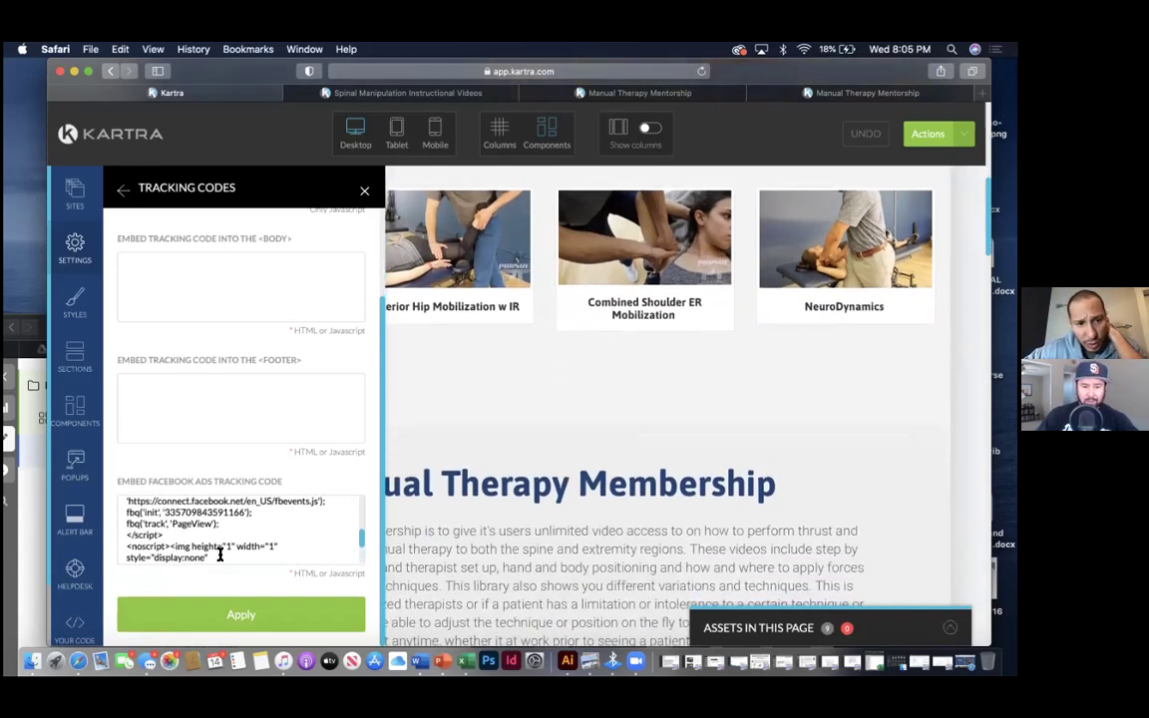
scroll(220, 555, up, 3)
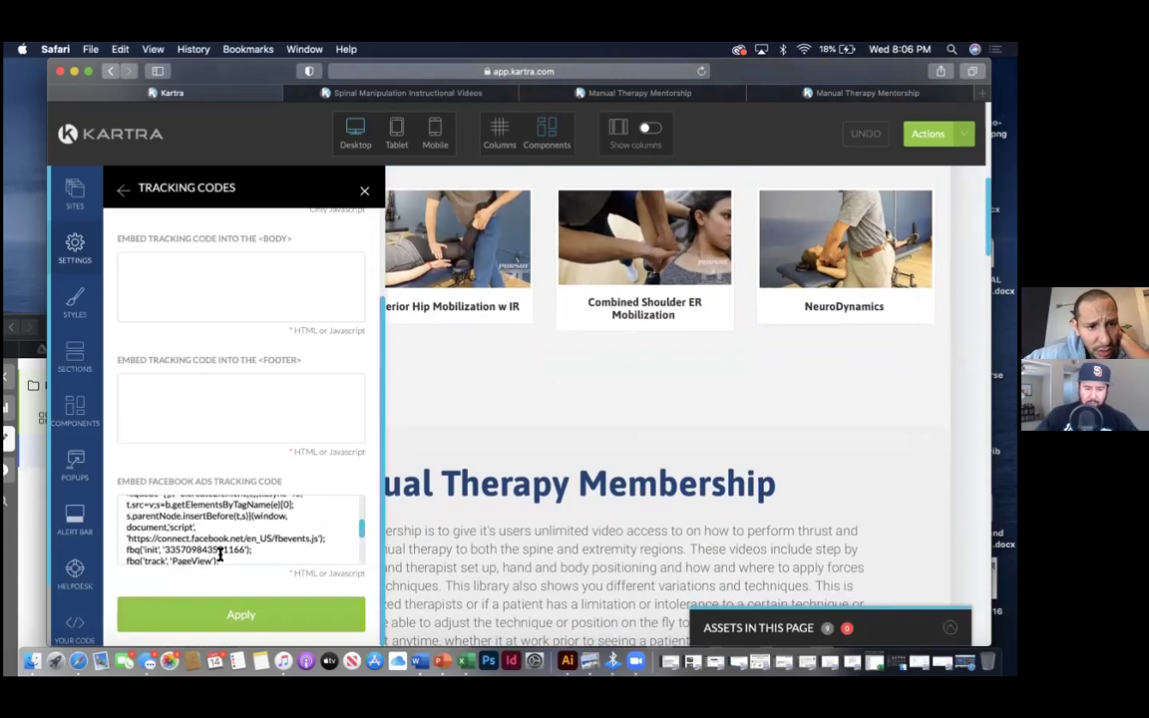
scroll(221, 555, down, 3)
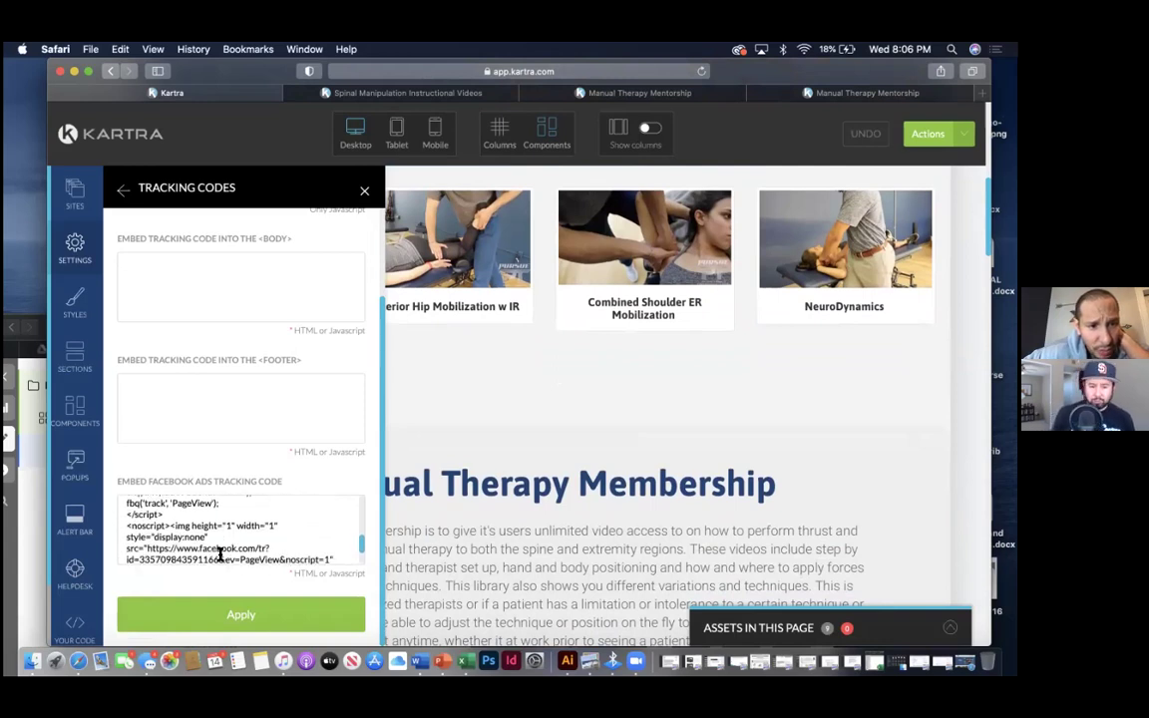
scroll(221, 555, up, 2)
scroll(220, 554, down, 4)
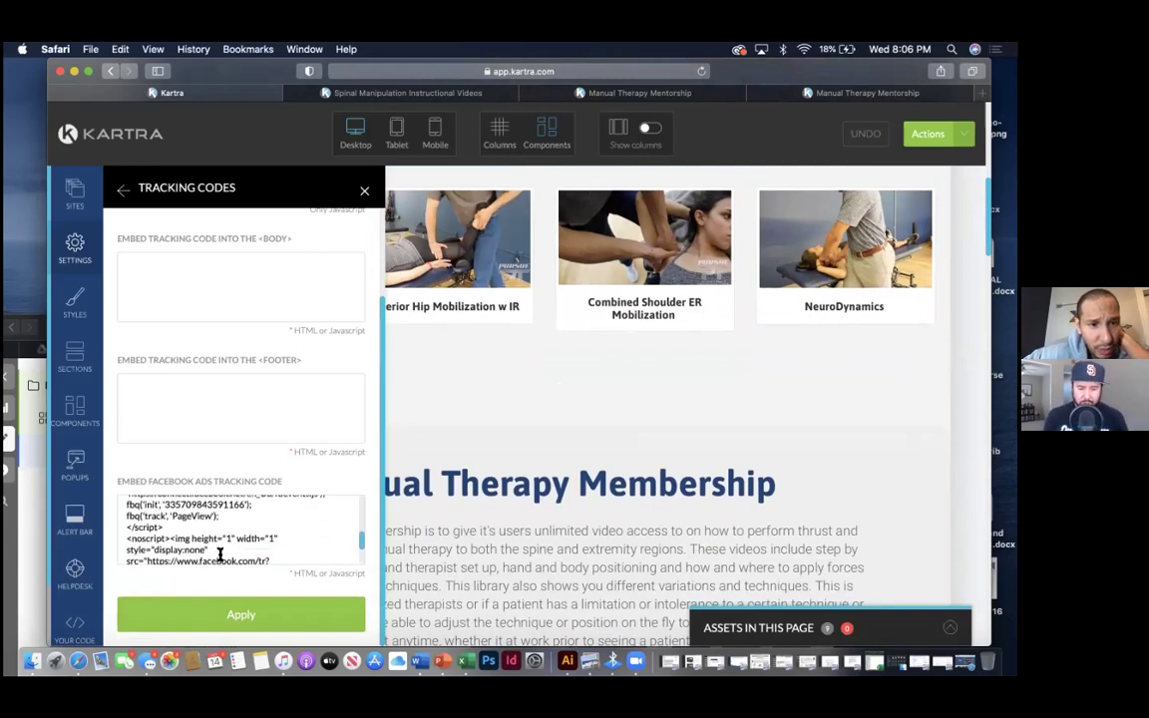
scroll(220, 554, down, 1)
scroll(221, 555, up, 2)
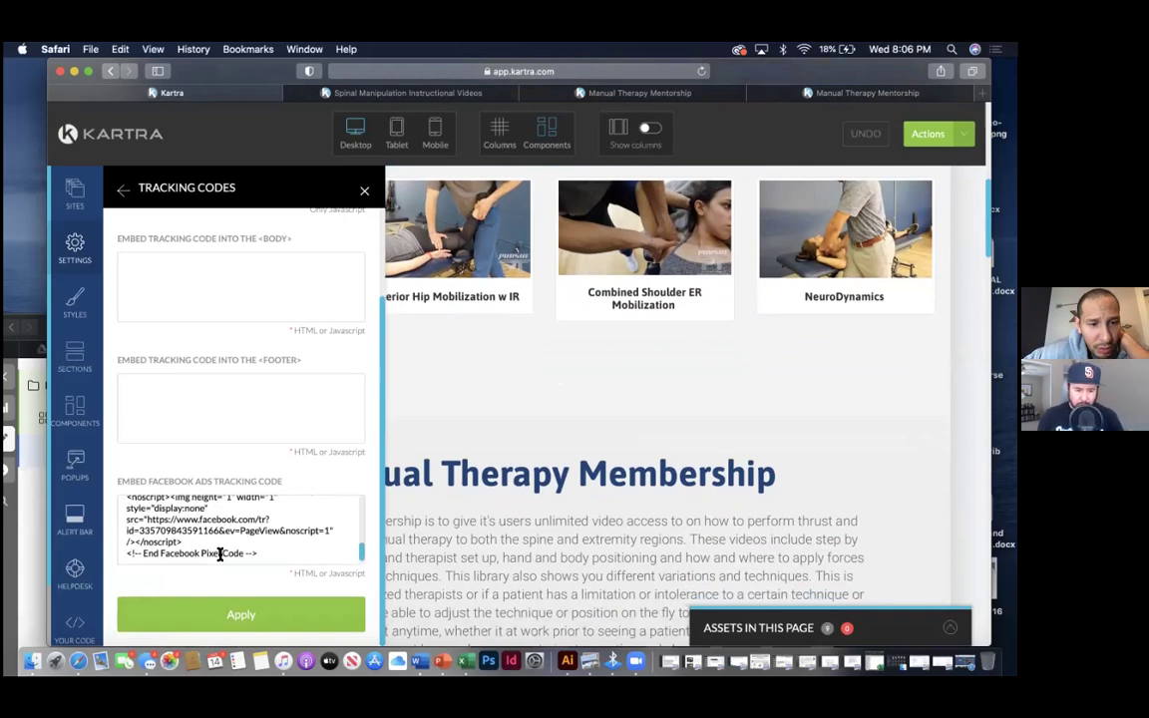
- Delete the entire existing pixel code from the page's Facebook ads tracking code
scroll(220, 555, up, 3)
scroll(220, 554, down, 5)
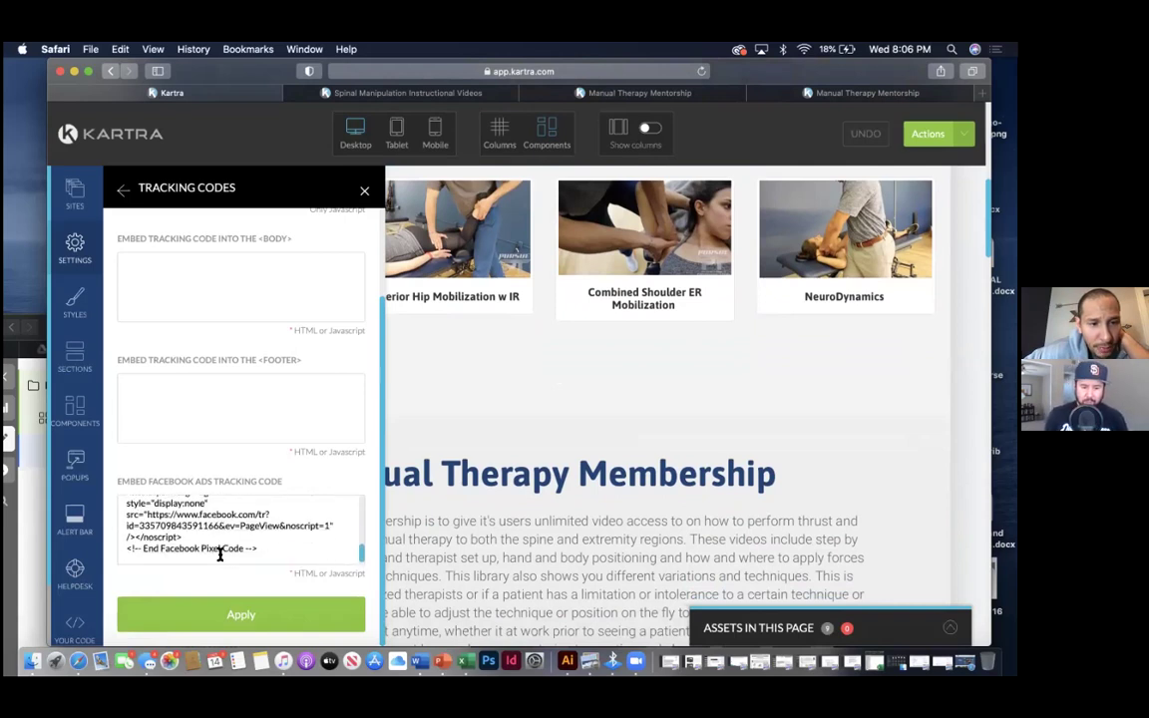
drag(257, 545, 132, 477)
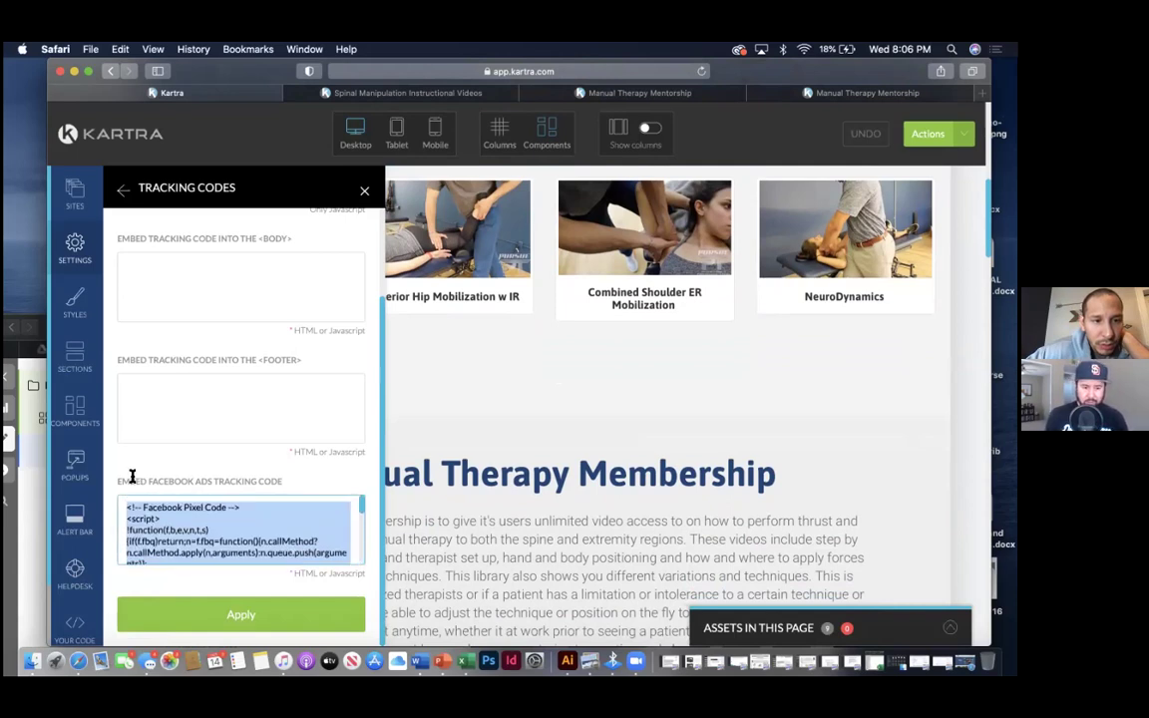
key(BackSpace)
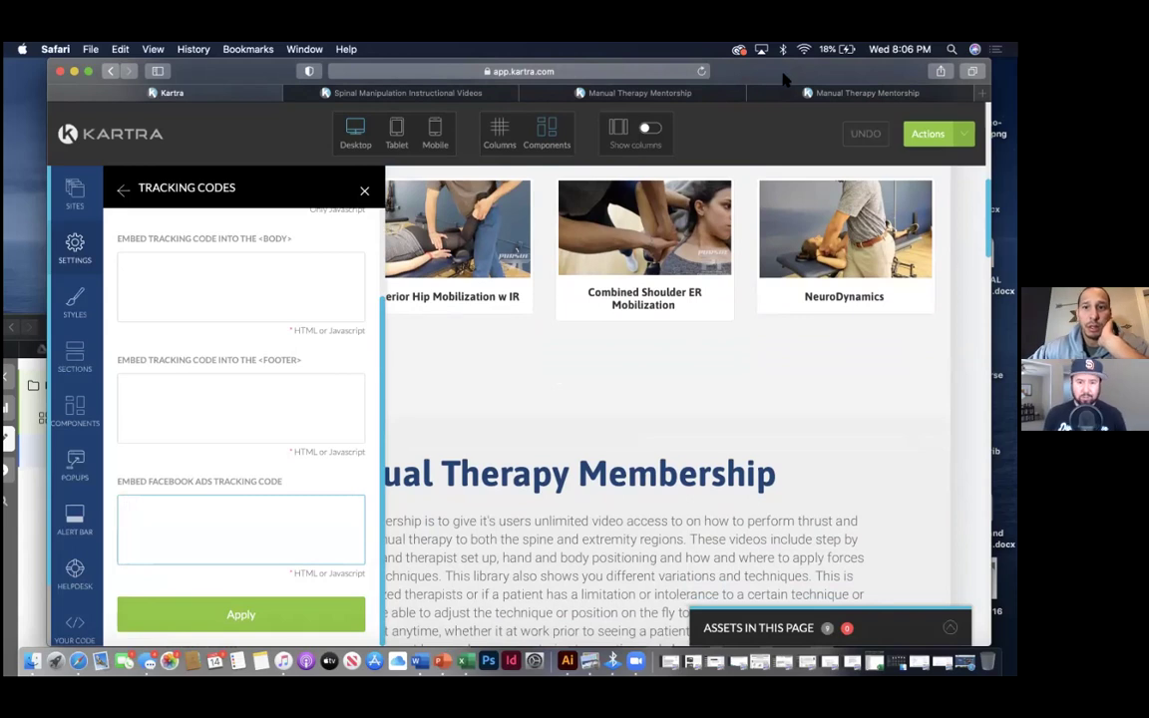
- Switch to the Facebook Ads Manager window, check the MTM Retarget ad's destination and tracking settings, and publish the draft
drag(748, 72, 812, 72)
double_click(106, 317)
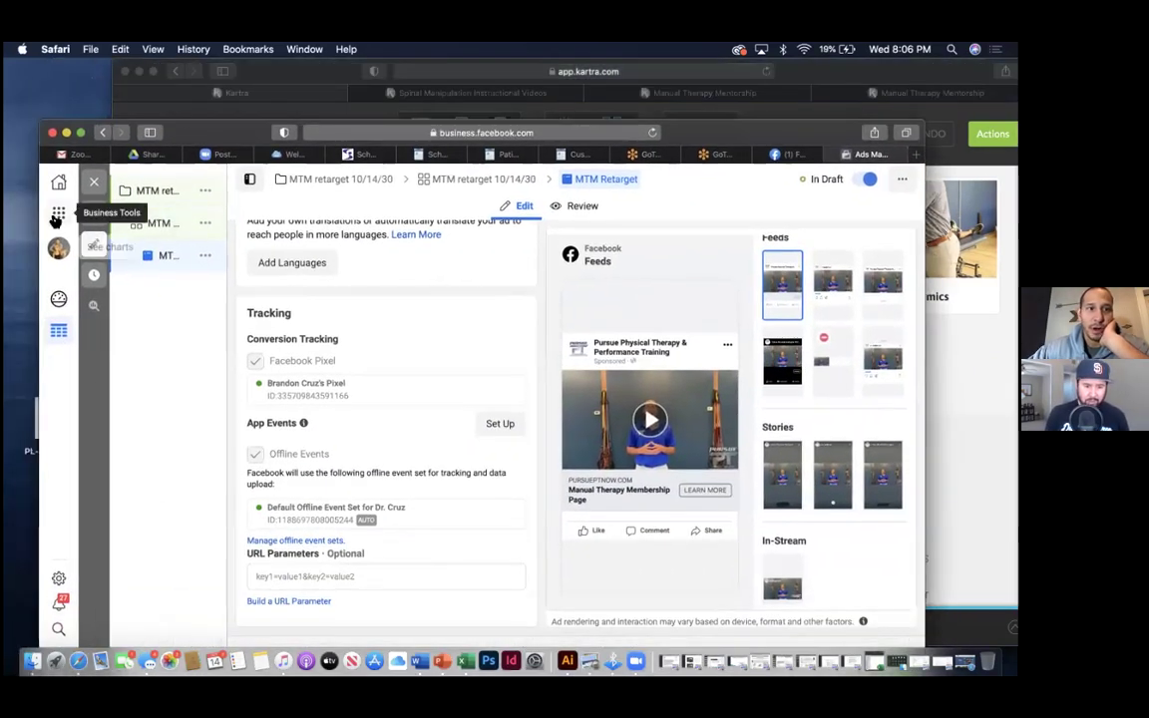
click(57, 218)
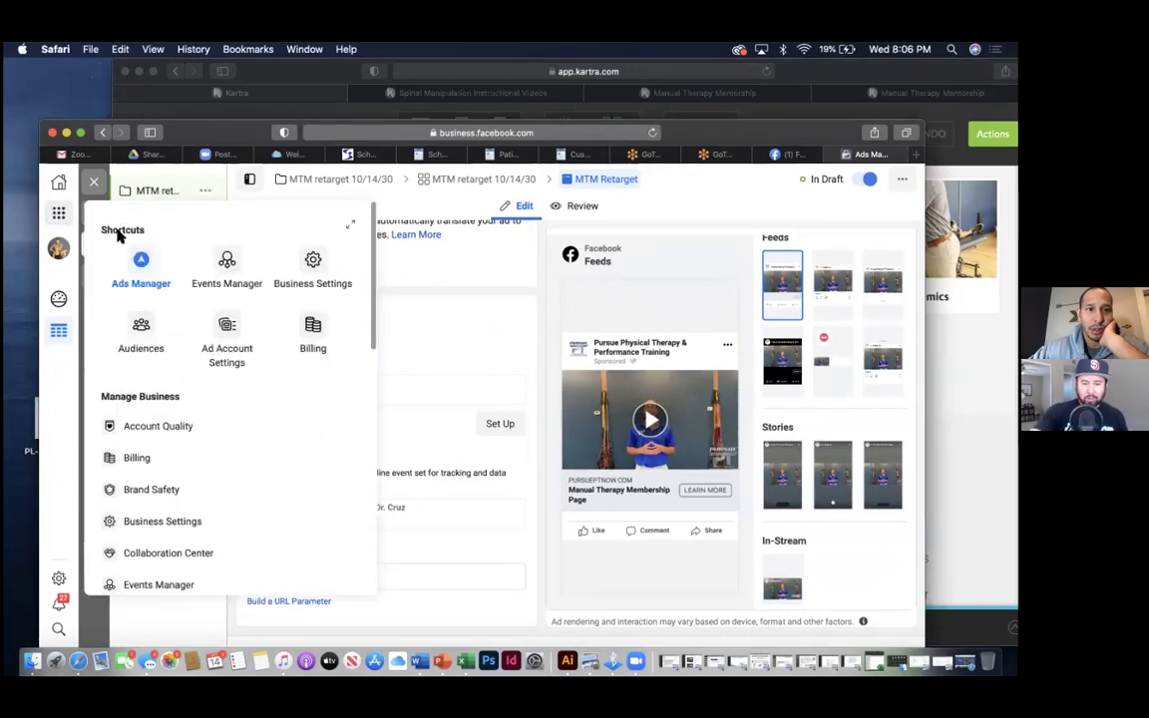
click(416, 329)
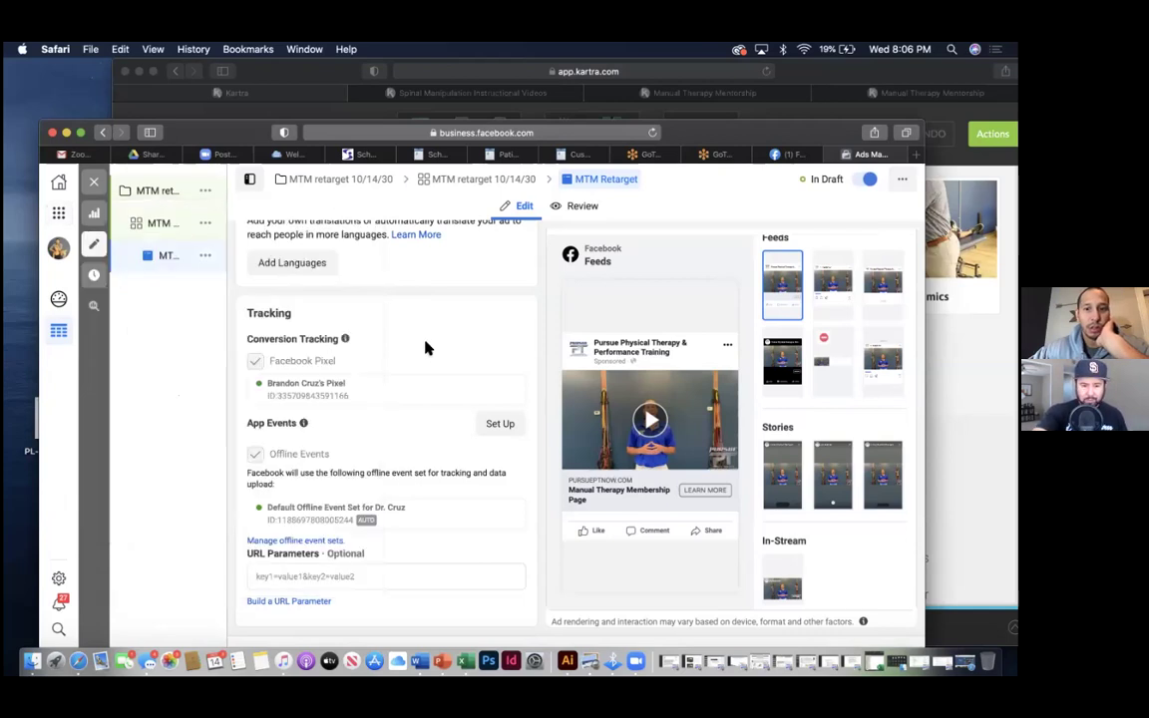
scroll(426, 344, up, 1)
scroll(426, 357, up, 5)
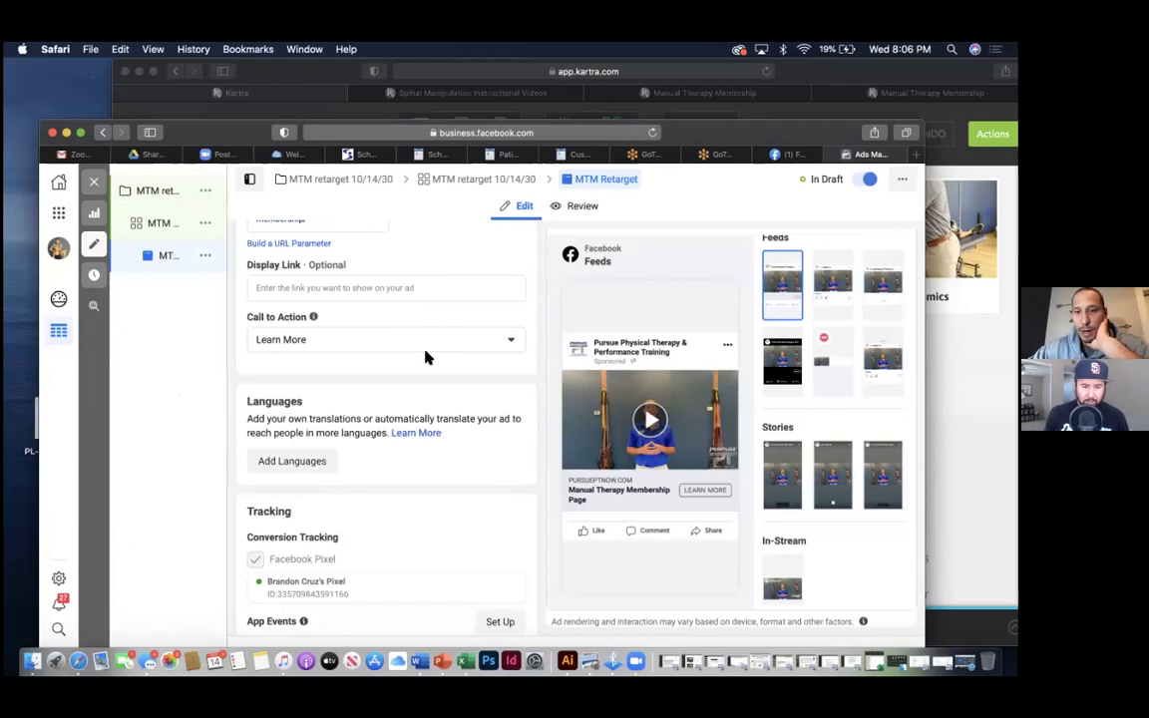
scroll(426, 357, up, 5)
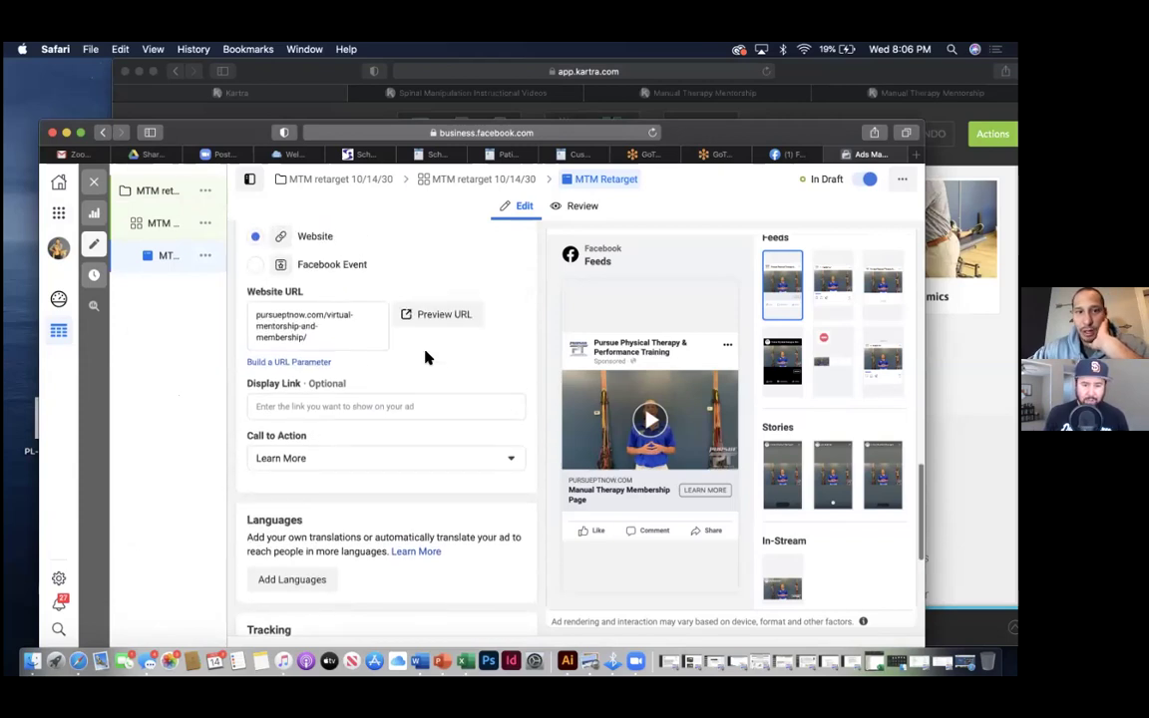
scroll(426, 357, up, 5)
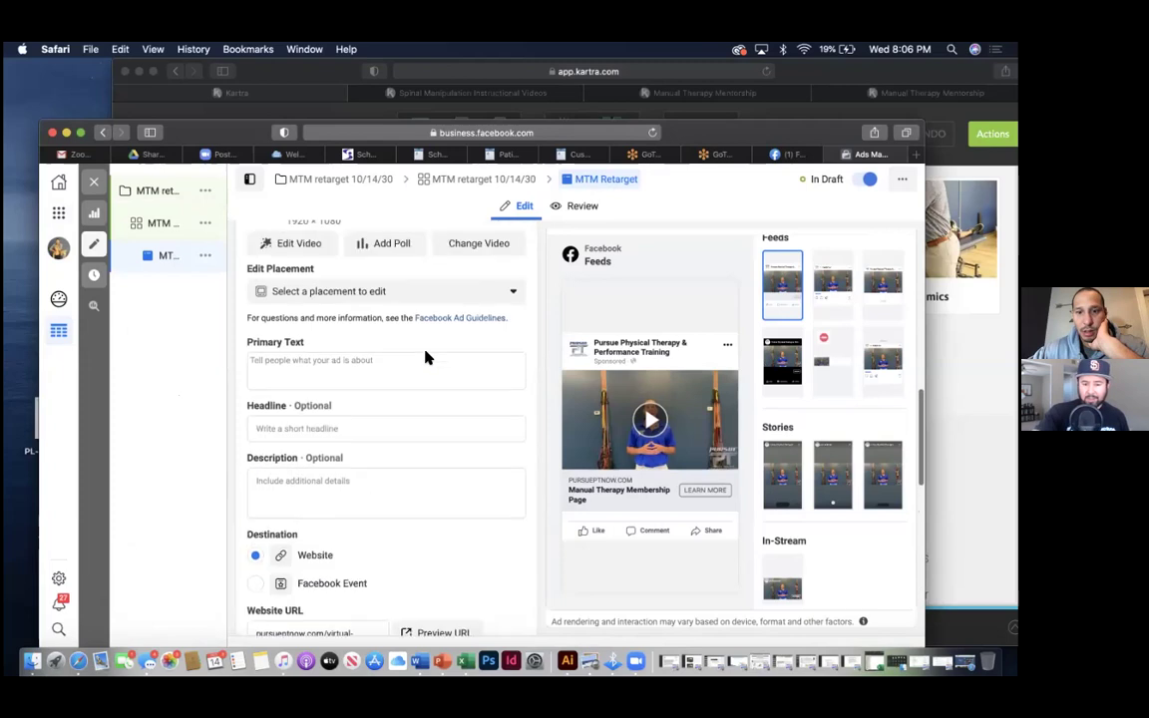
scroll(426, 357, down, 10)
double_click(618, 133)
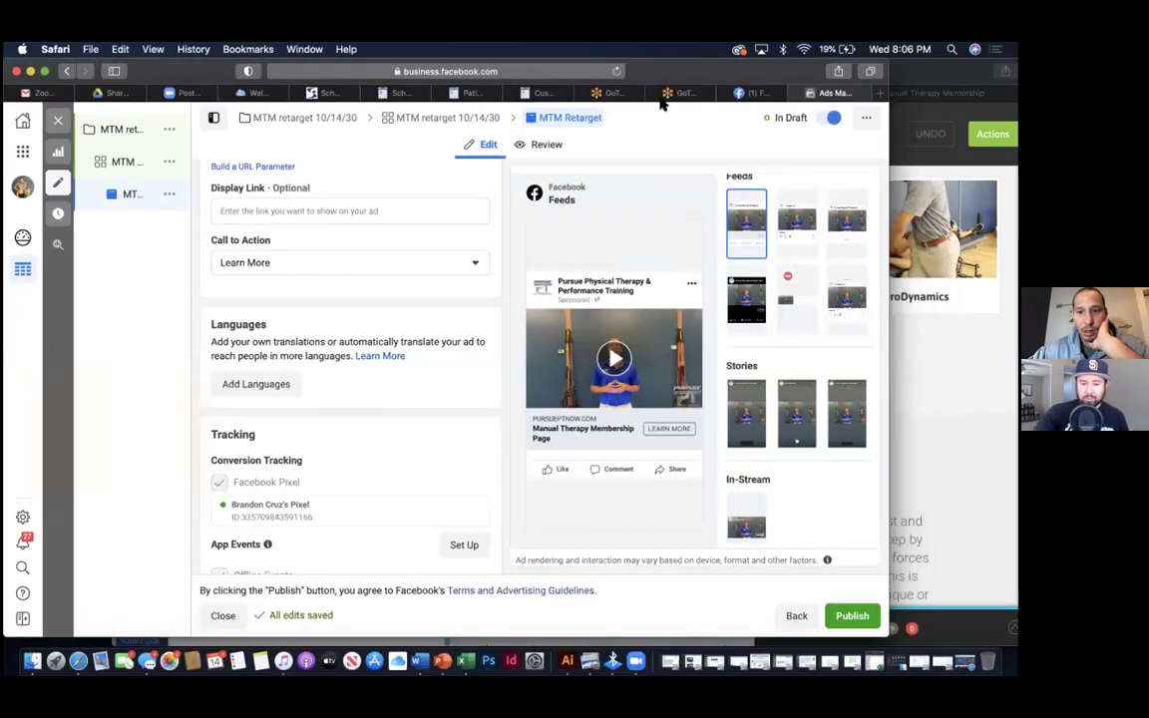
click(842, 616)
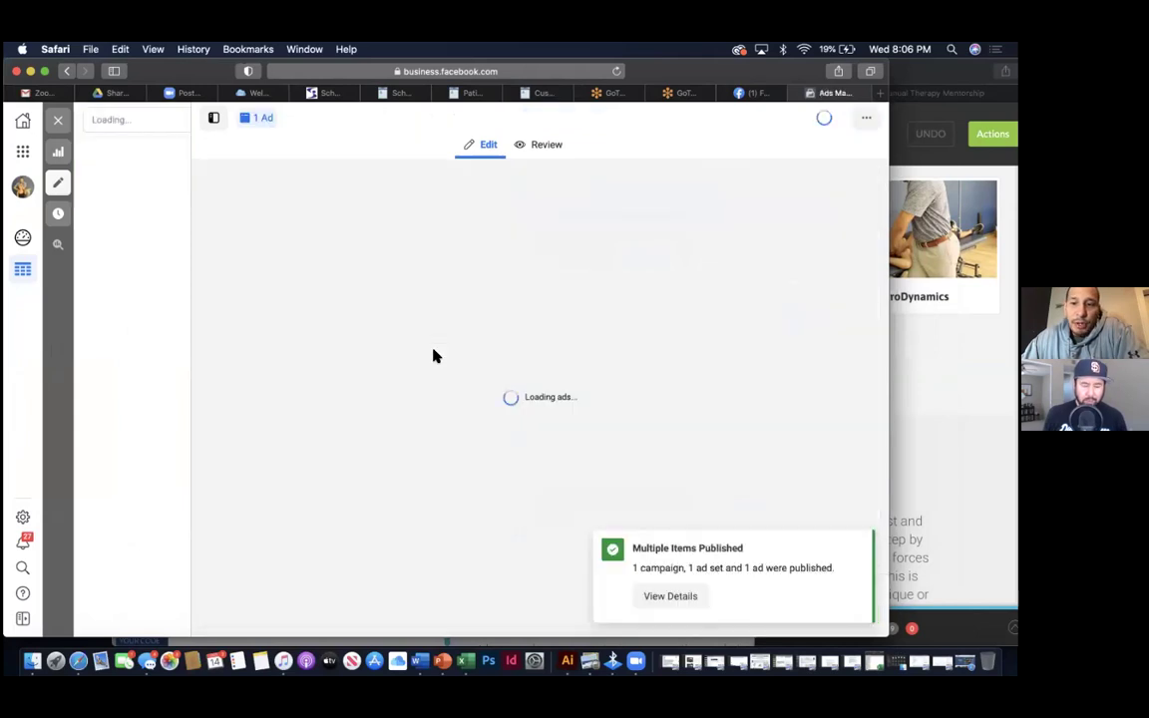
- Open Events Manager from the Facebook business tools to show the ad account's pixel data sources
click(23, 151)
click(178, 219)
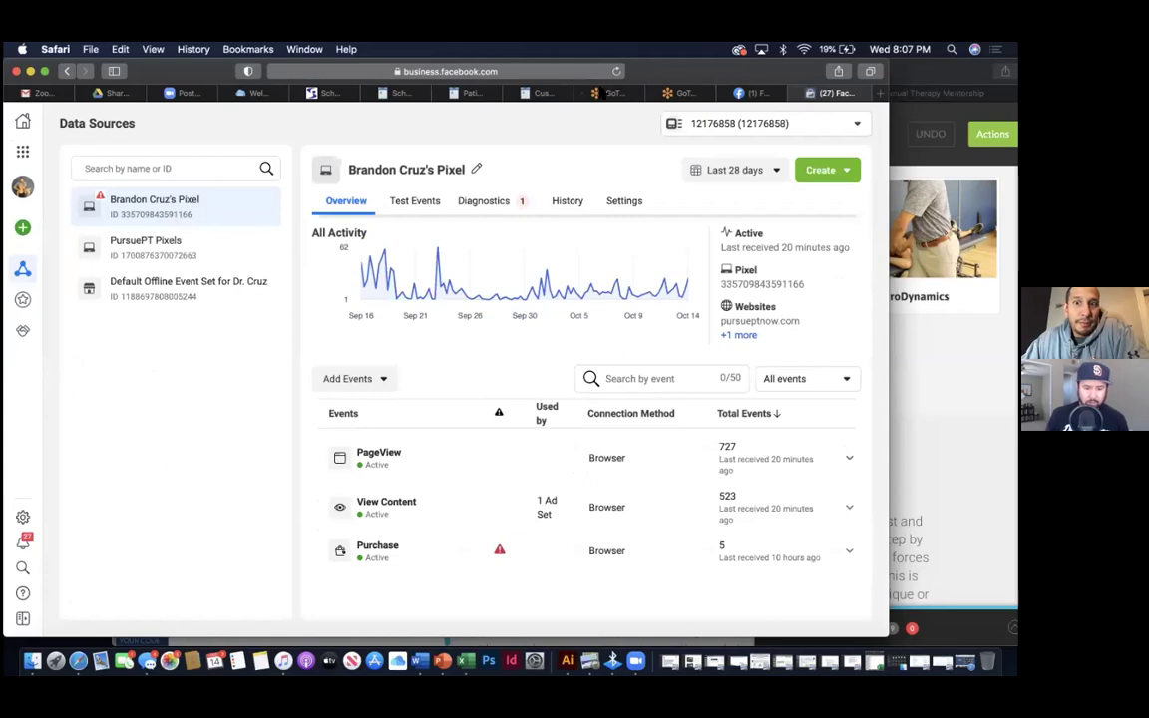
mouse_move(657, 72)
mouse_down()
mouse_move(645, 79)
mouse_move(669, 72)
mouse_up()
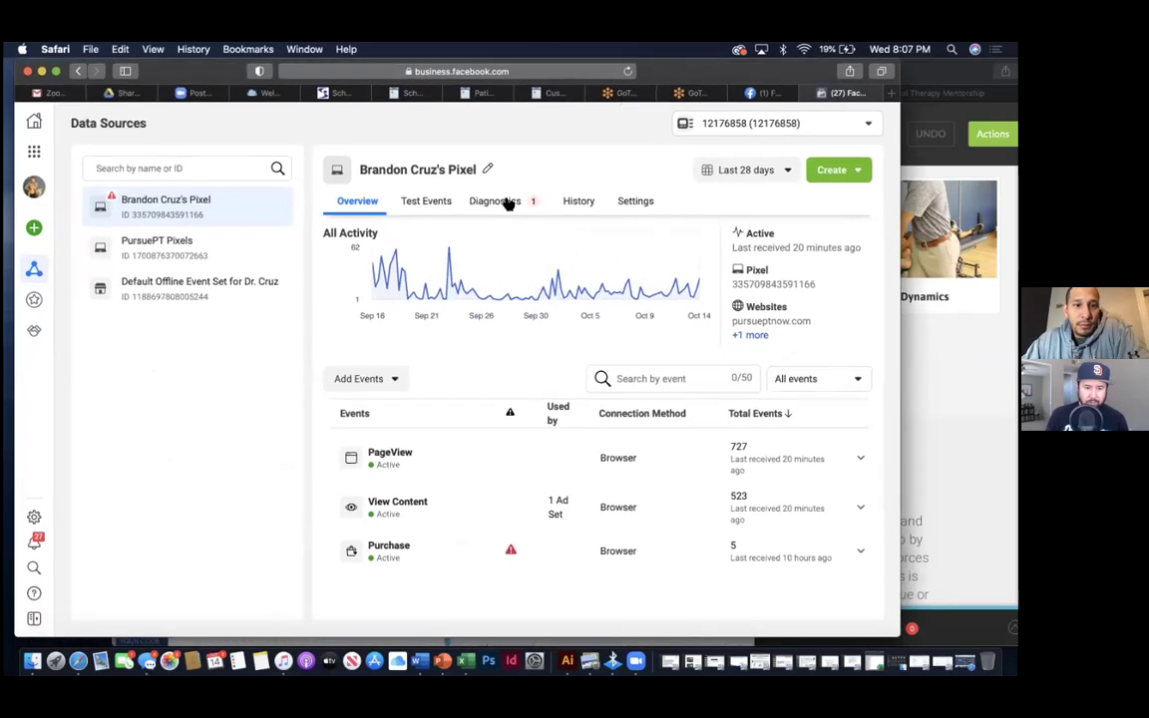
- Start adding events from a new website with manual installation for the selected pixel, and copy its base code
click(394, 380)
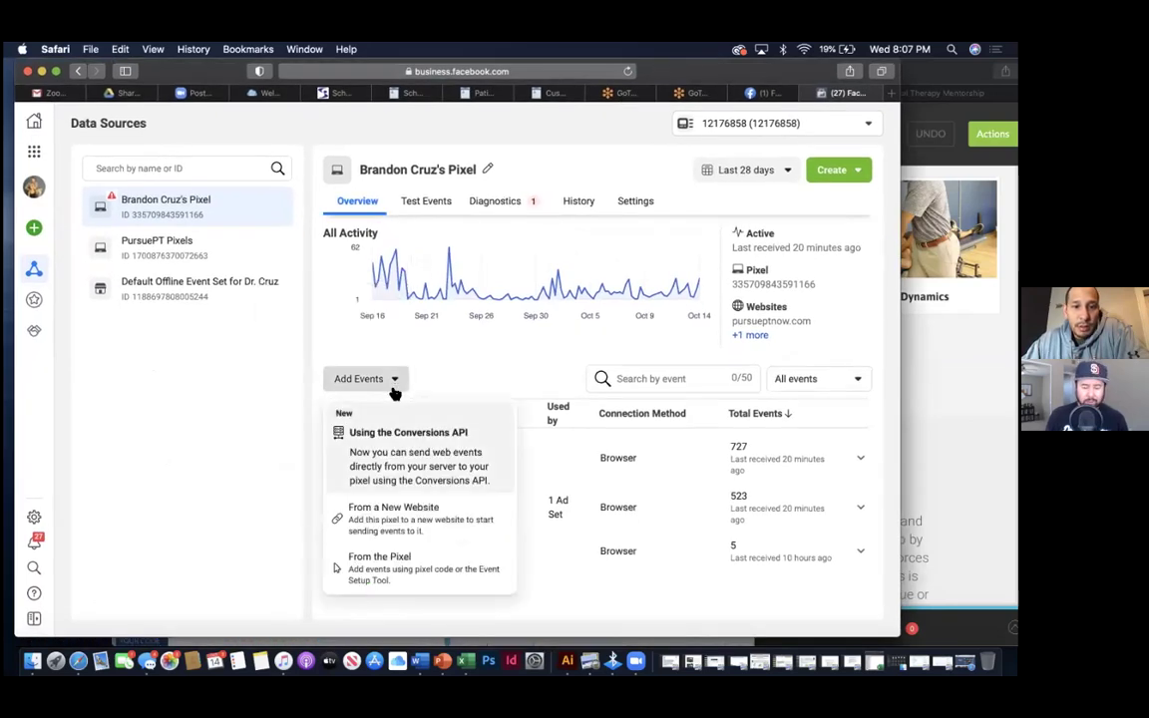
click(389, 519)
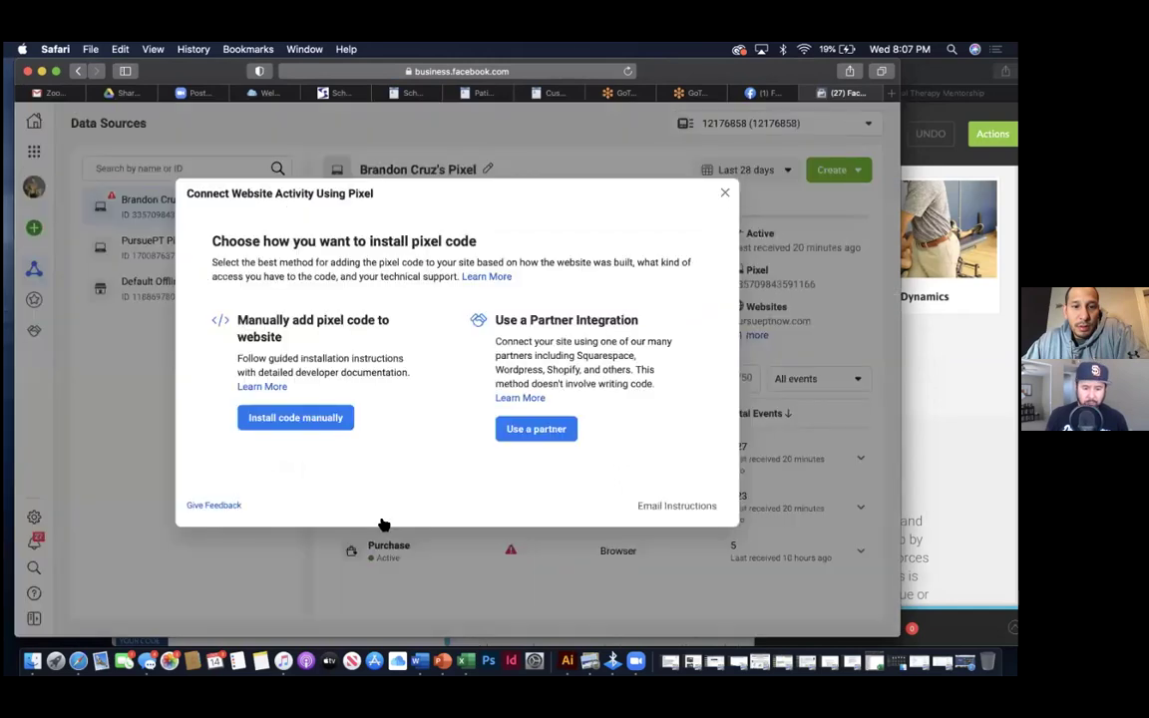
click(321, 421)
click(293, 448)
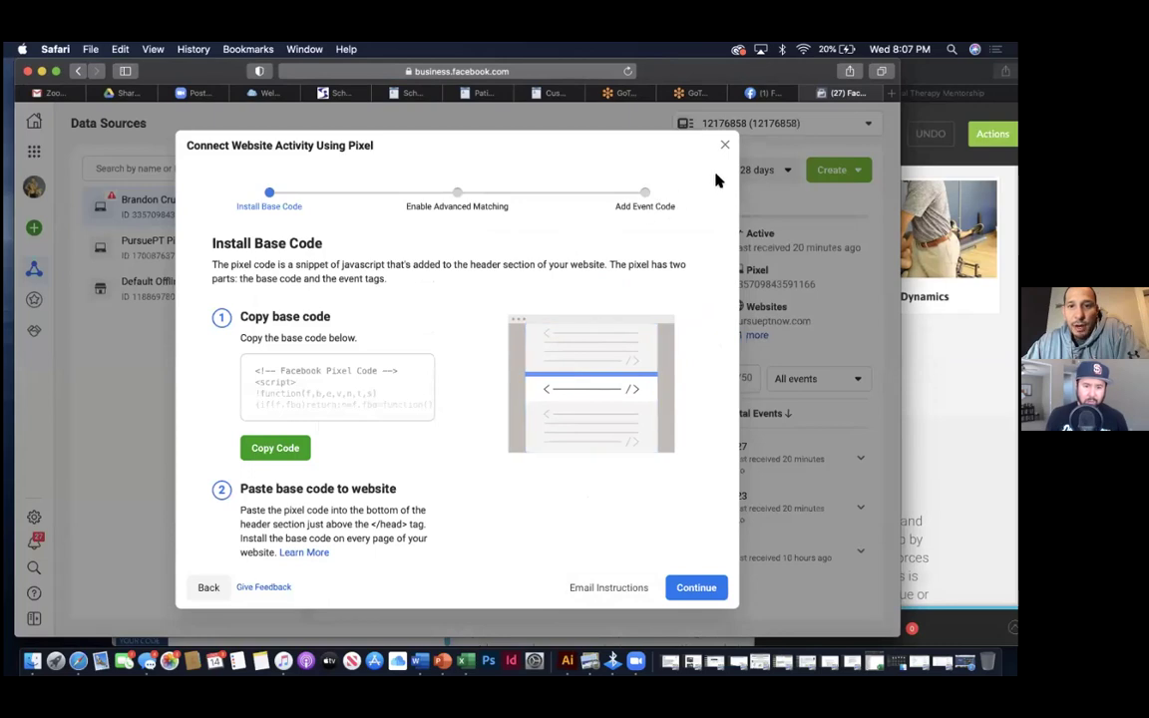
- Switch to the Kartra window, paste the copied base code as the page's Facebook ads tracking code, check it and apply it
double_click(795, 75)
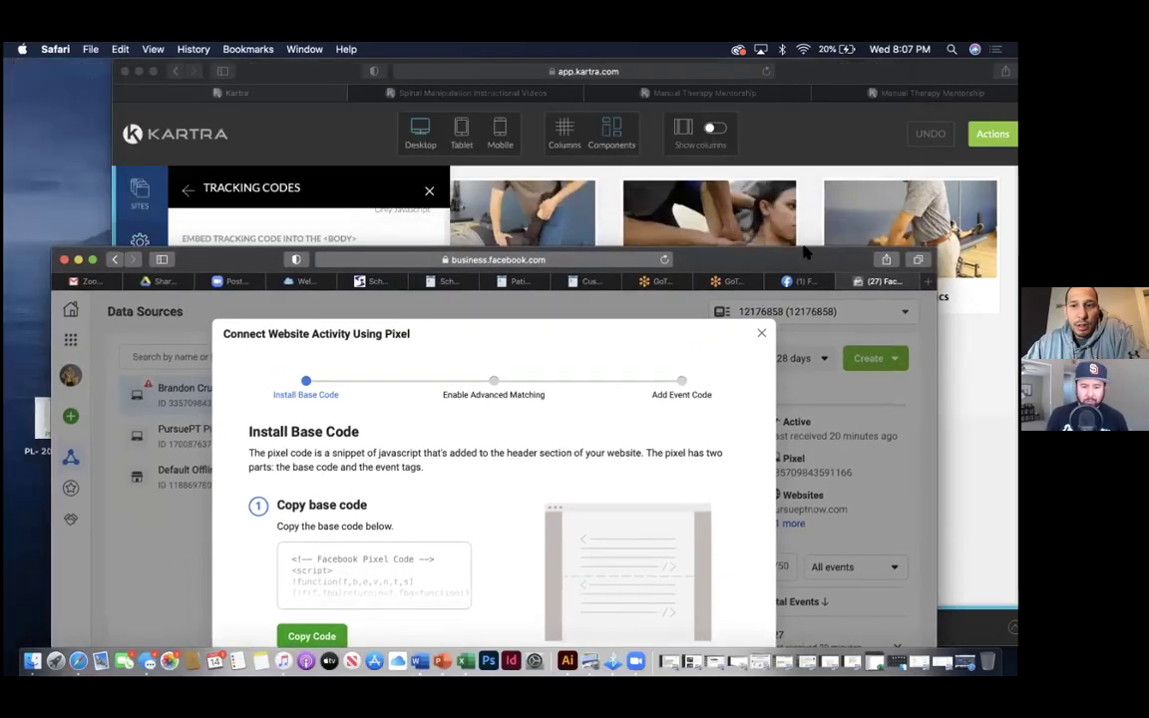
click(815, 78)
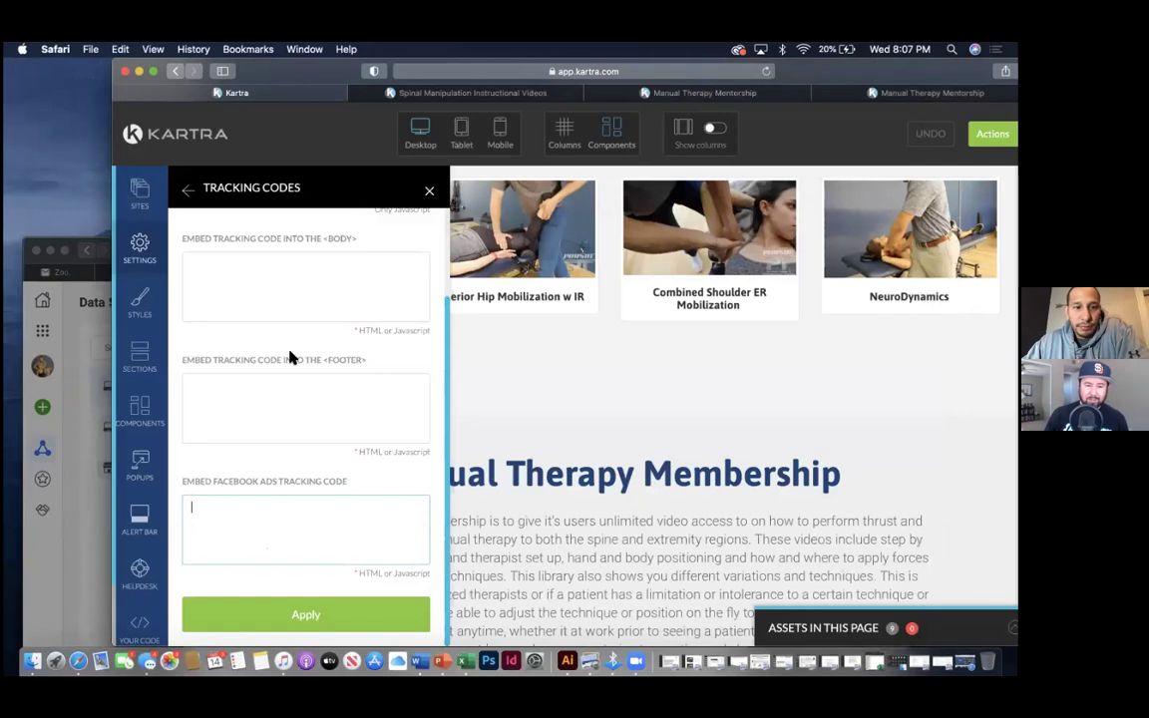
key(super+v)
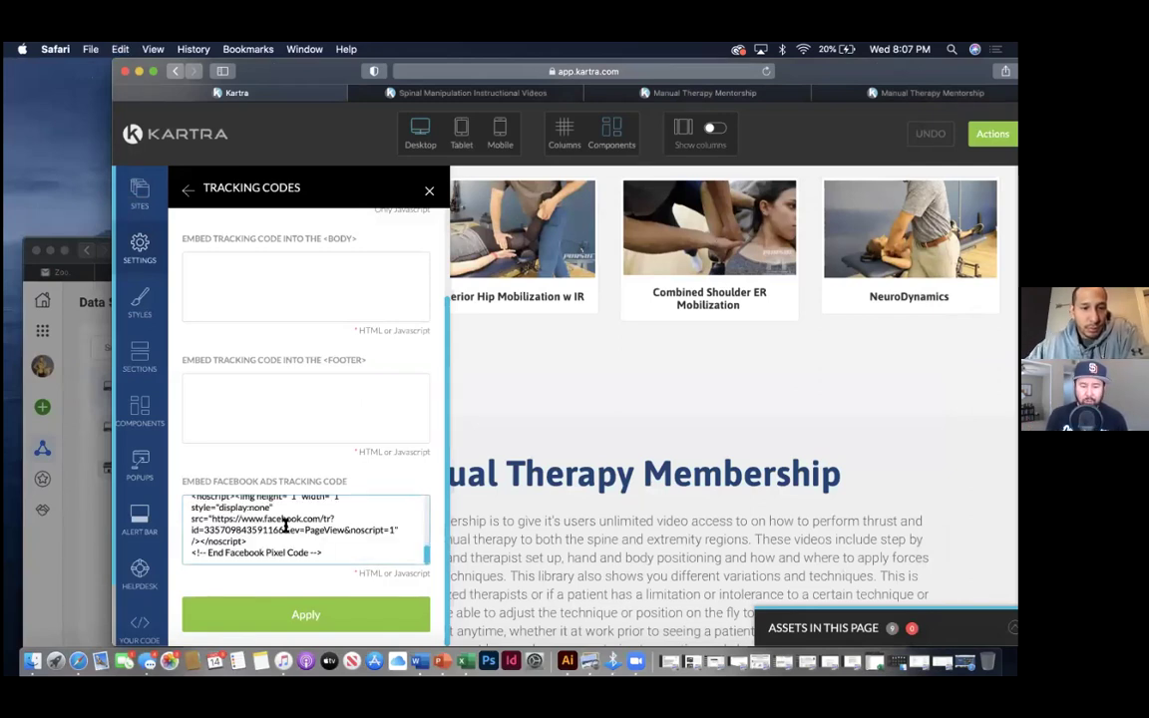
scroll(285, 525, up, 3)
scroll(286, 525, up, 6)
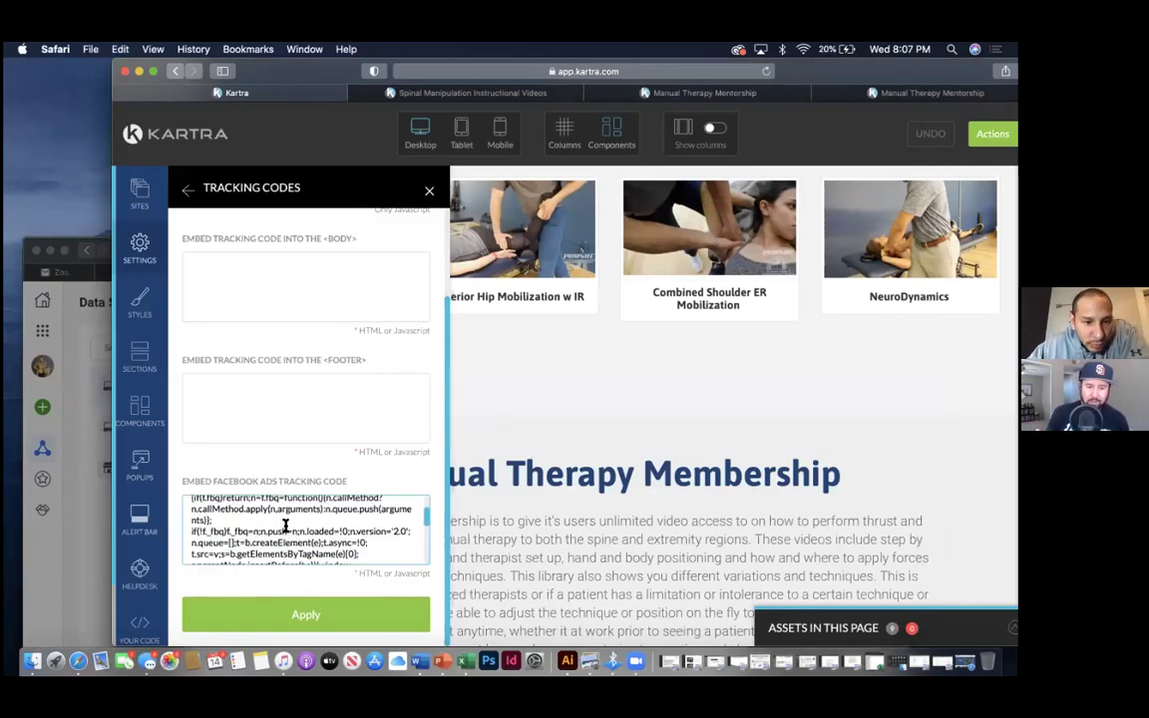
scroll(285, 539, down, 8)
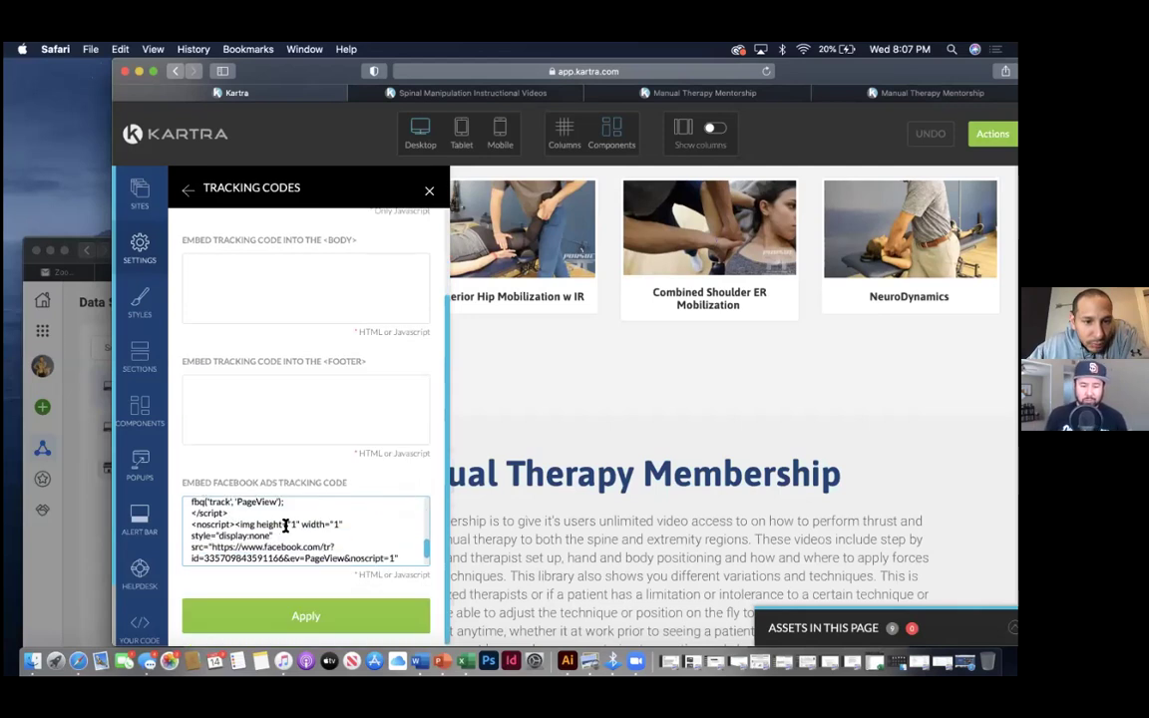
click(275, 616)
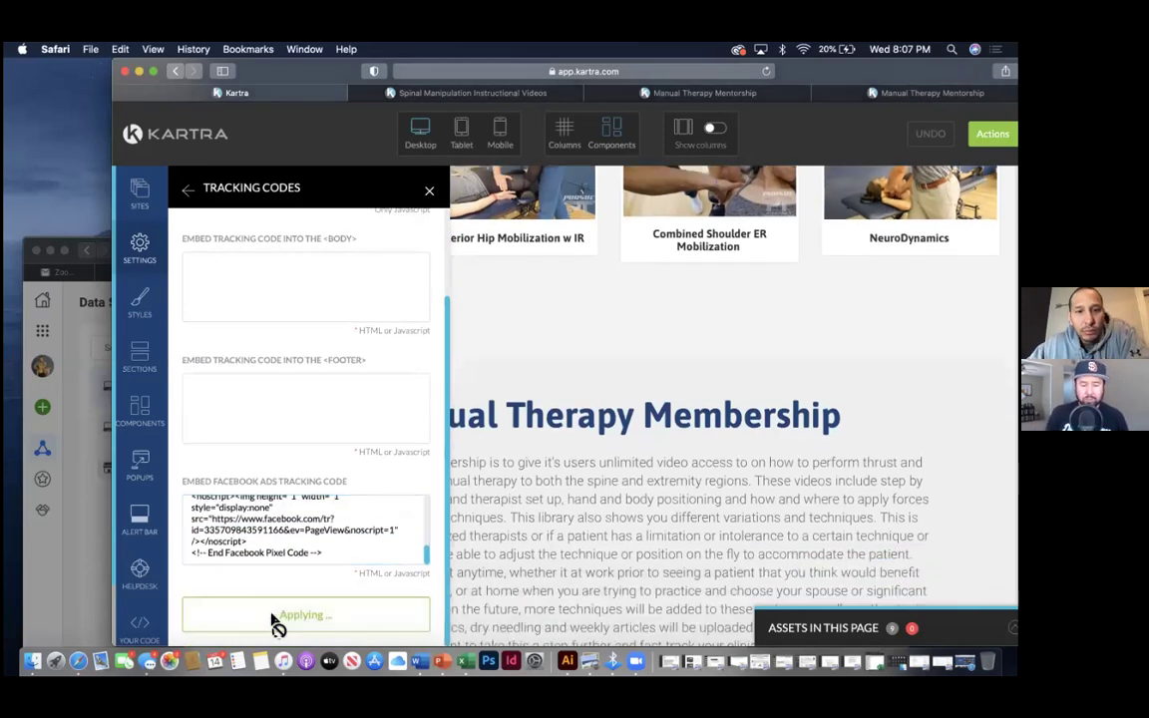
drag(764, 72, 712, 79)
click(199, 621)
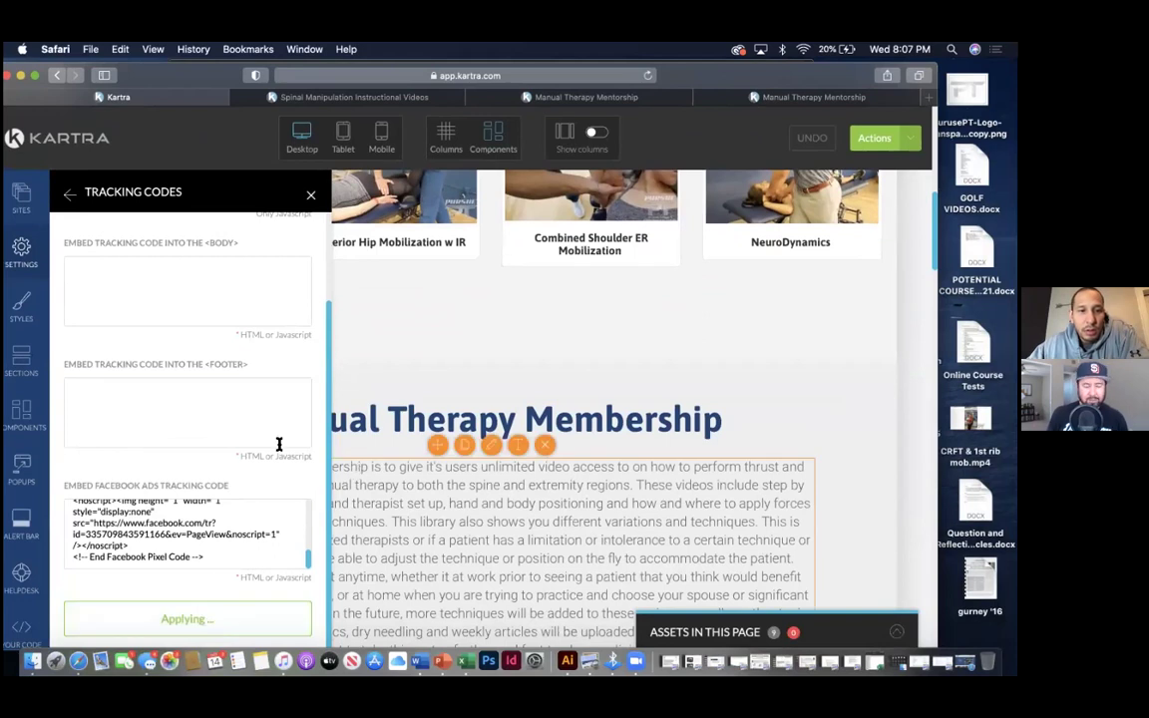
- Close the tracking code settings and publish the Kartra Manual Therapy Membership page
click(311, 197)
drag(776, 82, 629, 118)
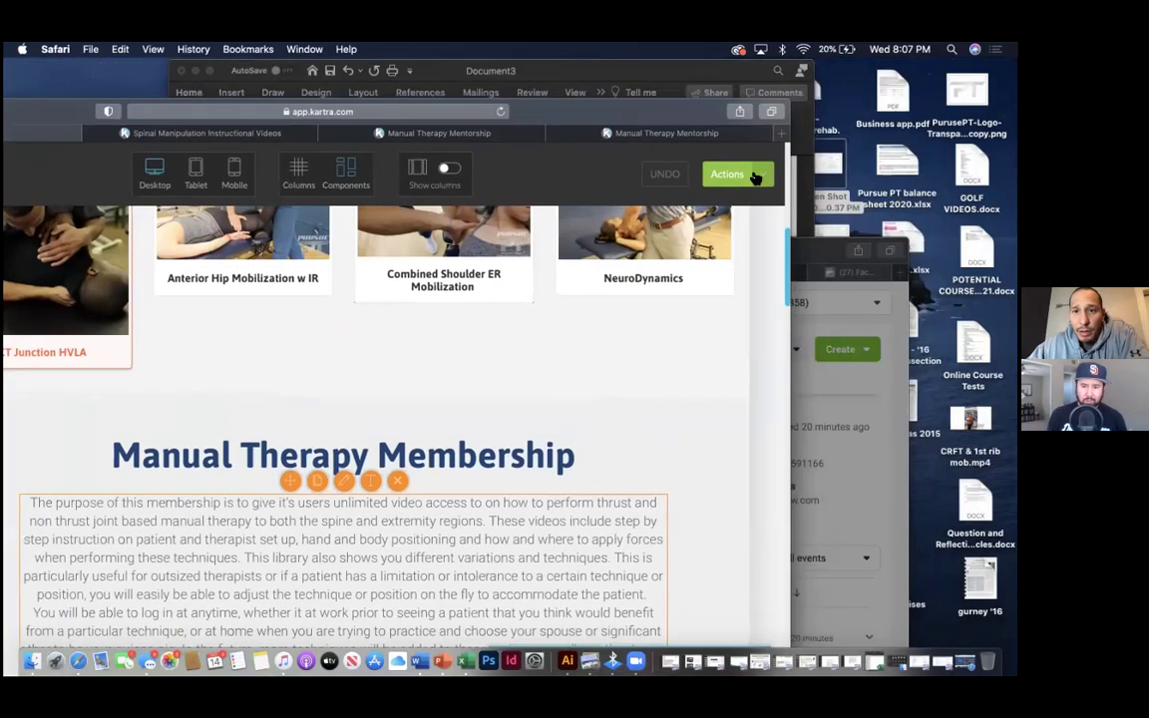
click(733, 174)
click(678, 294)
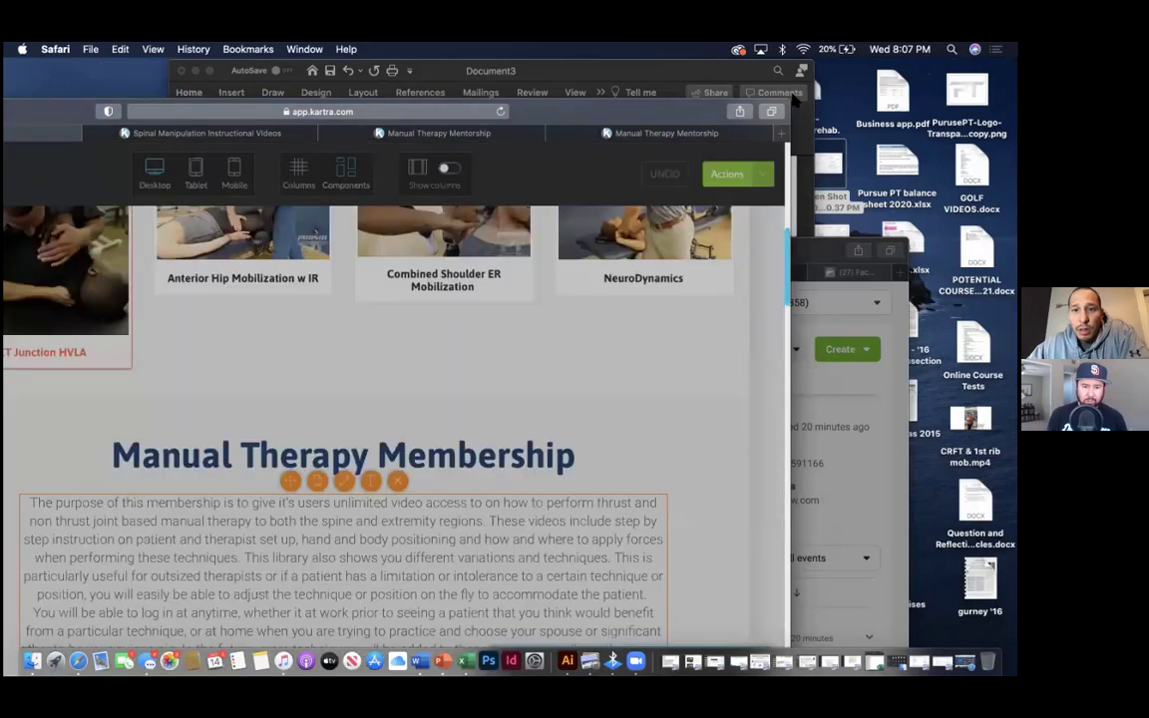
double_click(648, 112)
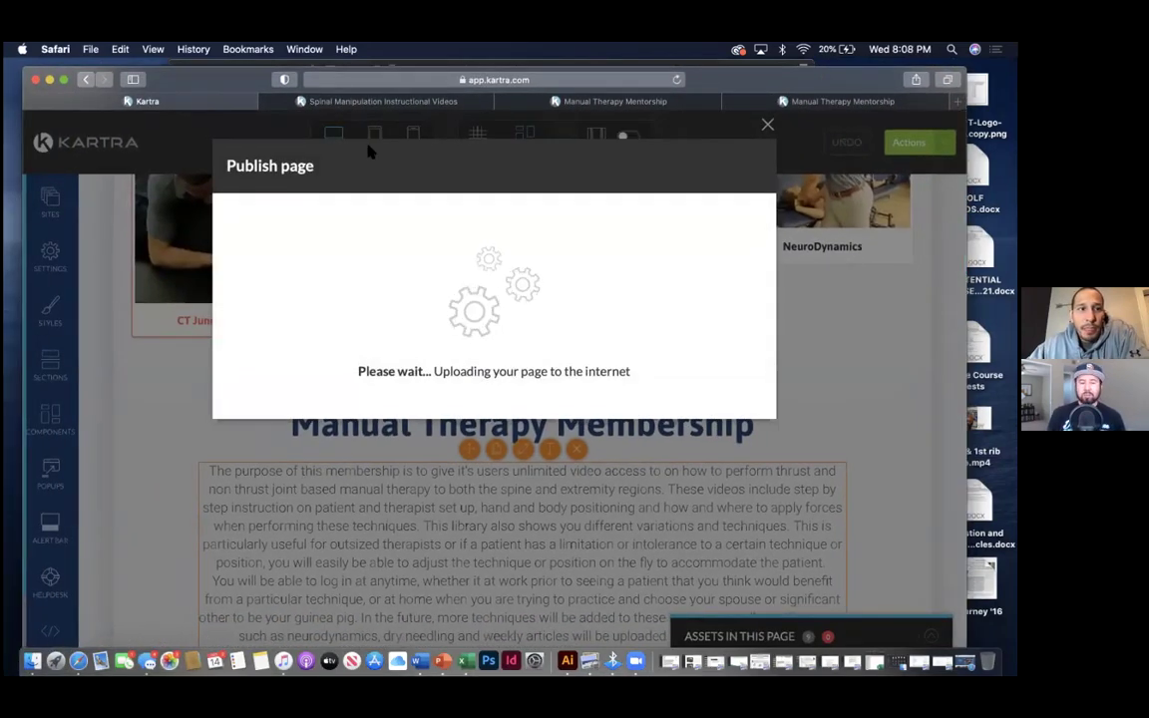
drag(222, 80, 390, 90)
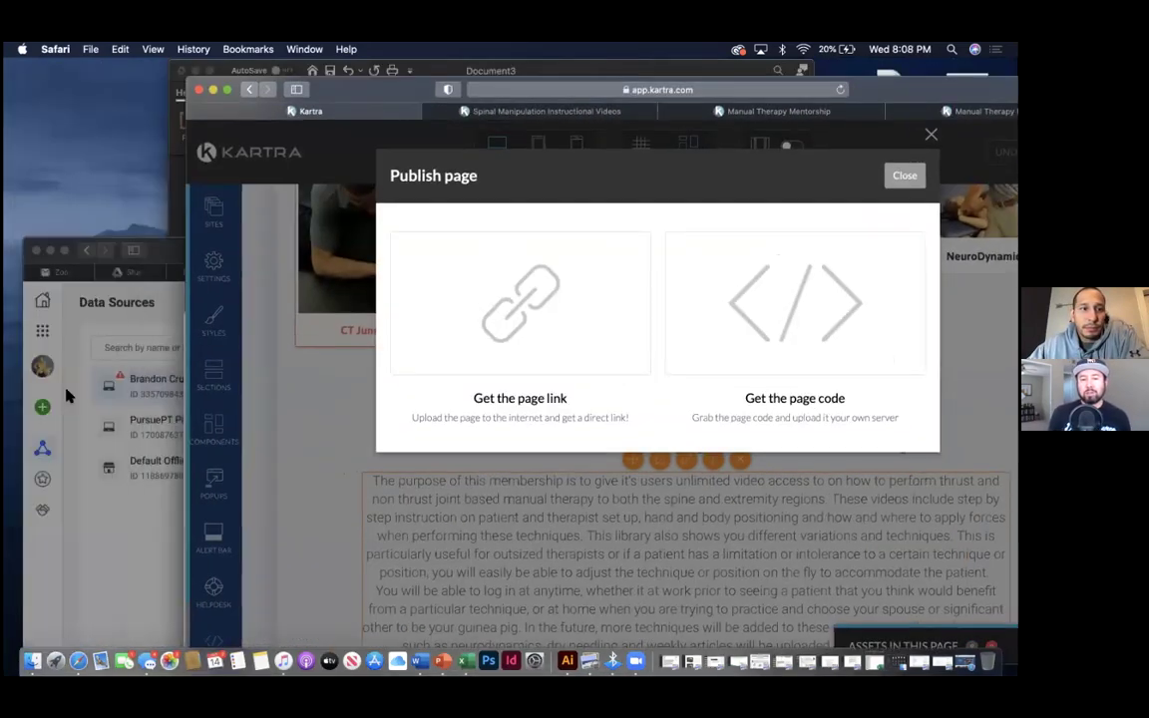
- Return to the Facebook window, dismiss the pixel installation dialog and open the Ads Manager campaign list
click(196, 281)
drag(224, 255, 217, 139)
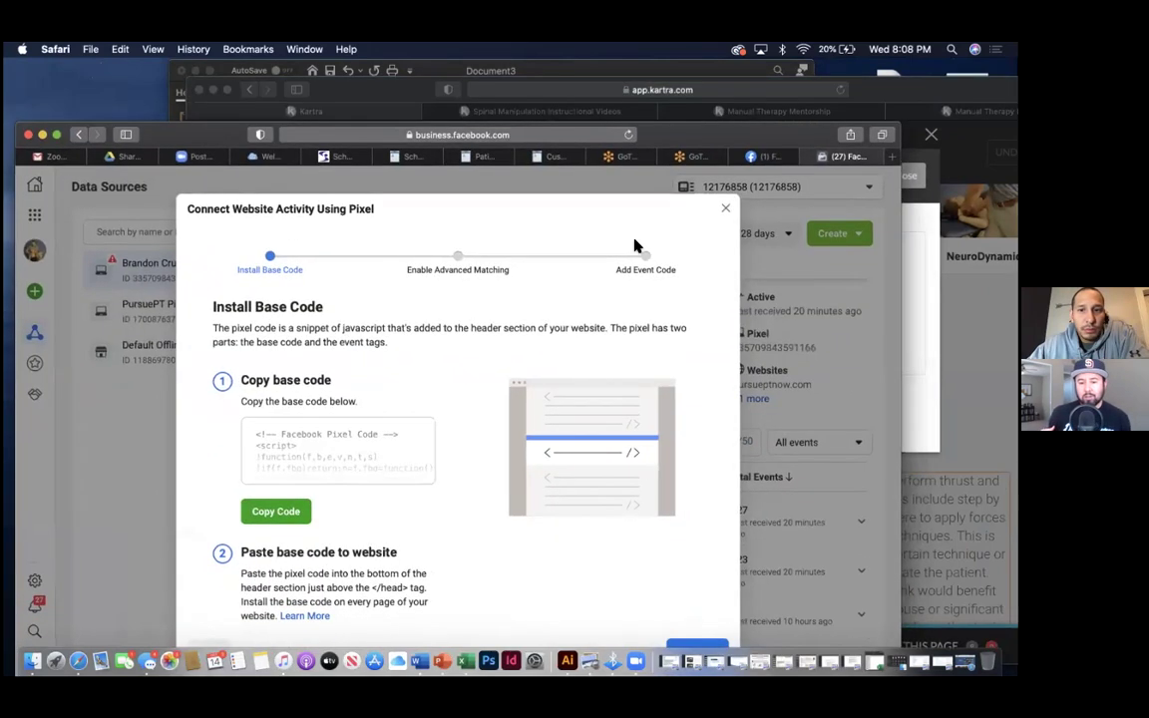
click(725, 205)
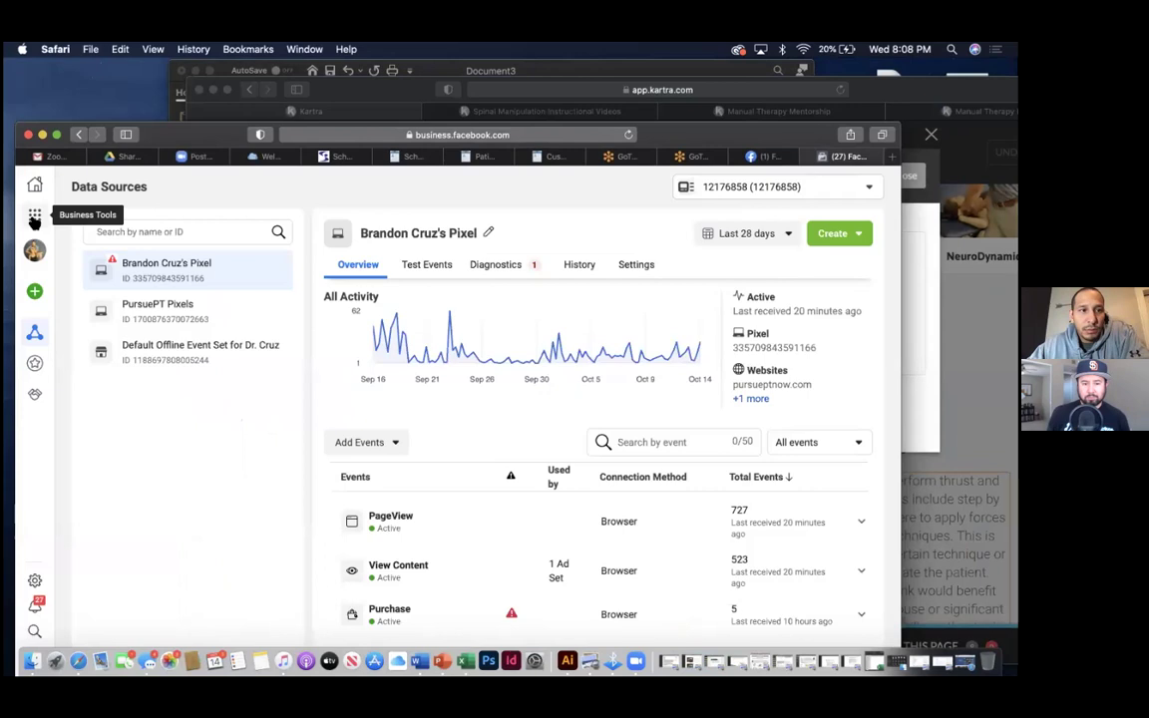
click(35, 218)
click(112, 251)
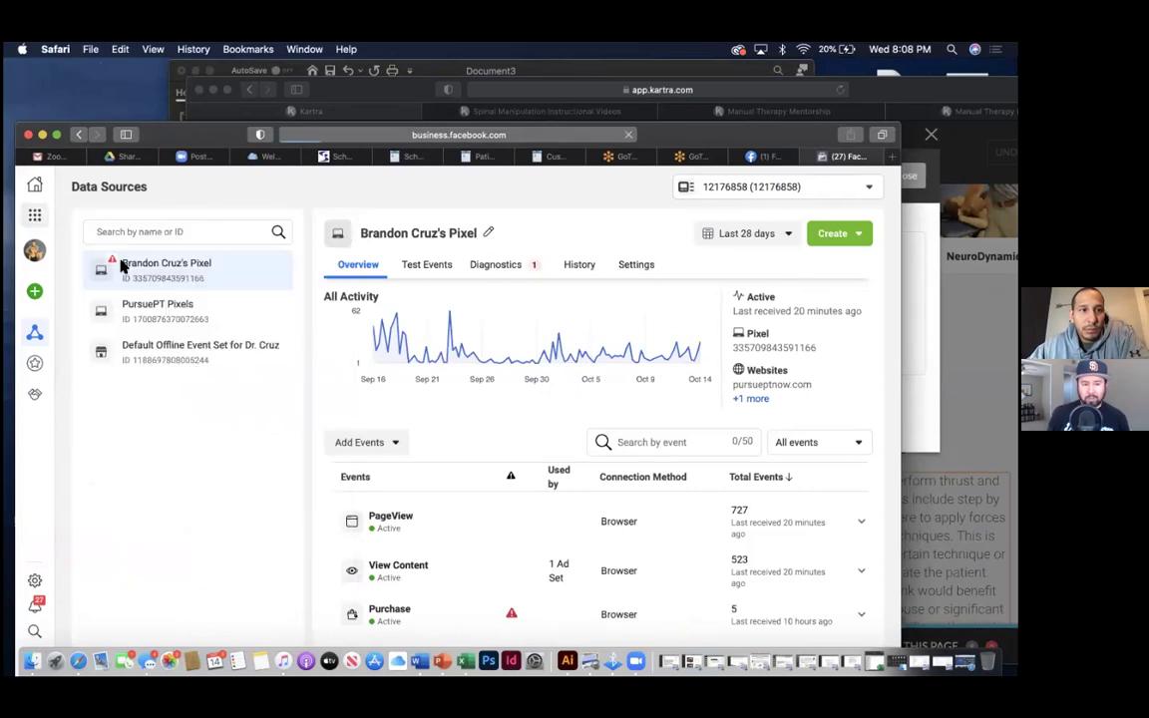
drag(233, 140, 236, 86)
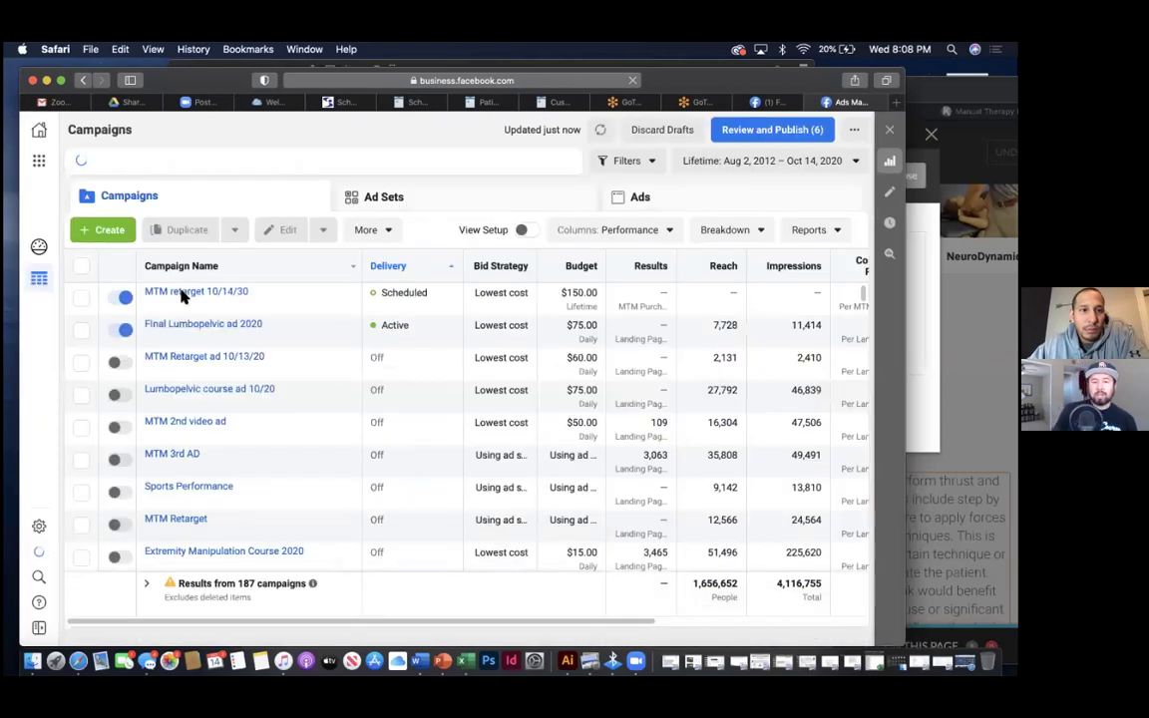
mouse_move(181, 294)
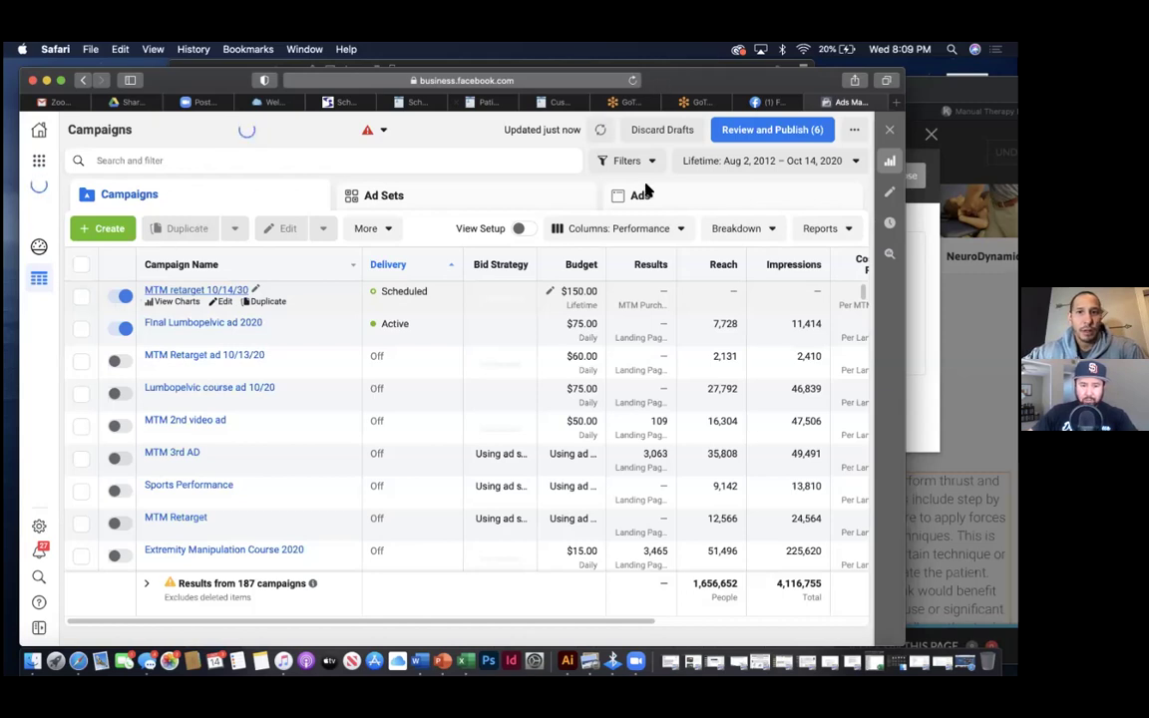
- Reload the Ads Manager campaigns page
drag(659, 80, 642, 189)
drag(677, 122, 671, 120)
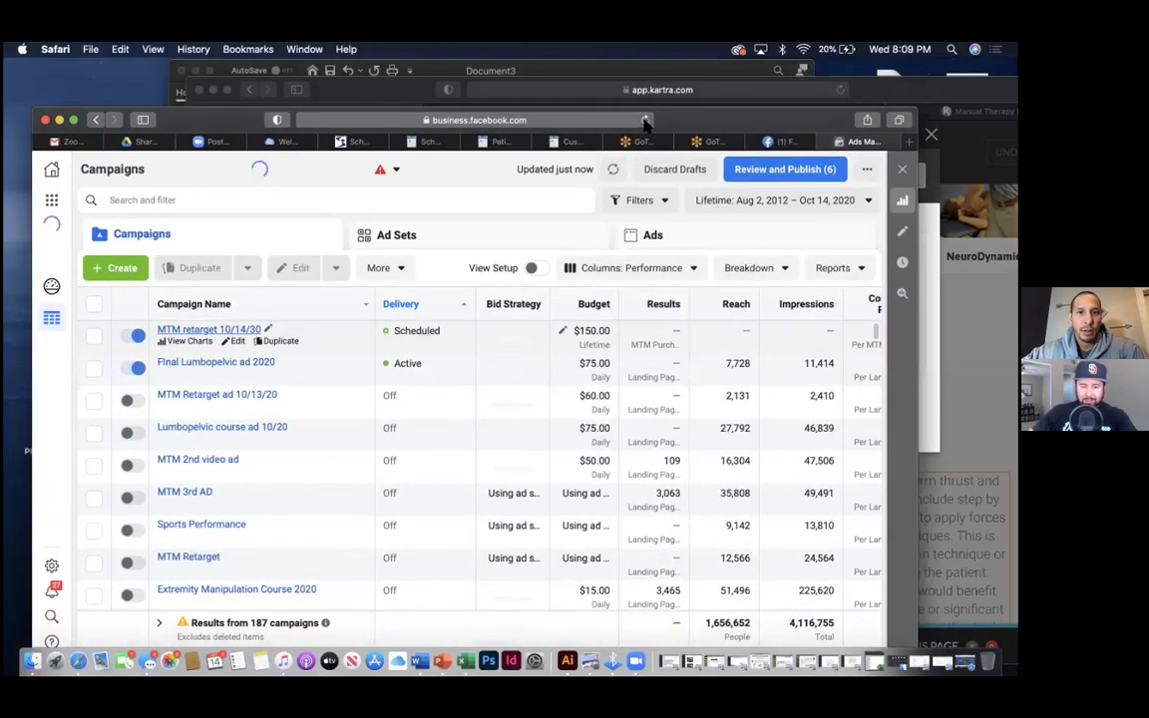
click(645, 120)
click(560, 247)
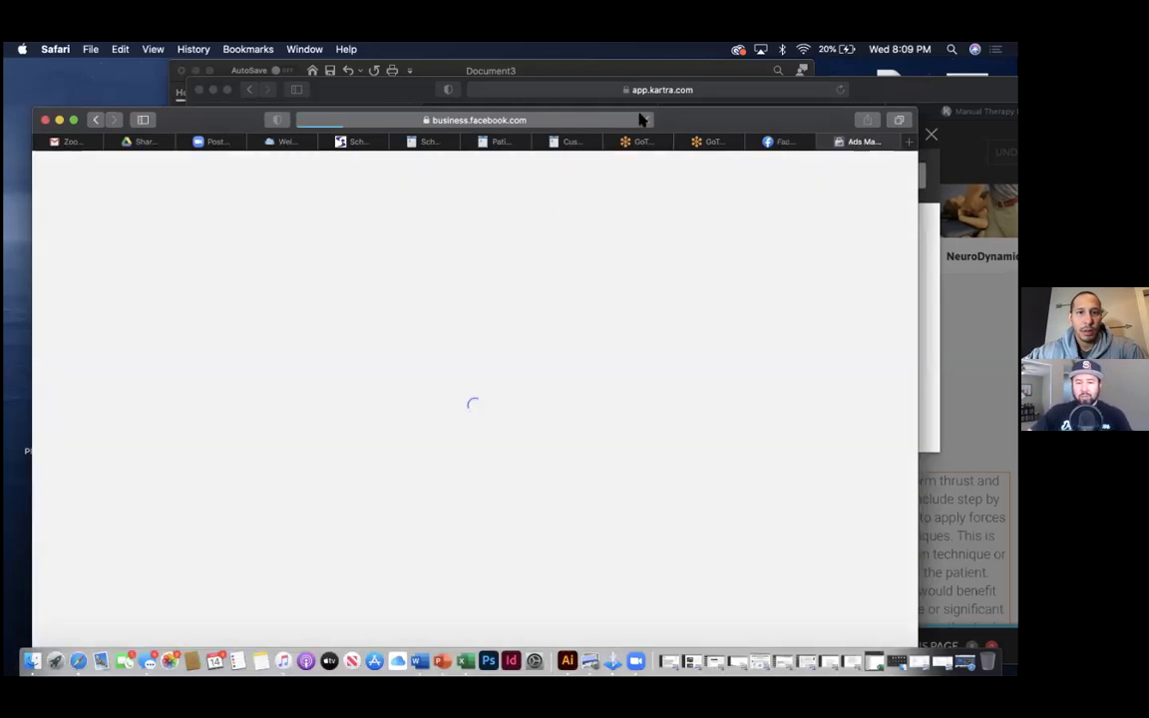
drag(692, 123, 691, 97)
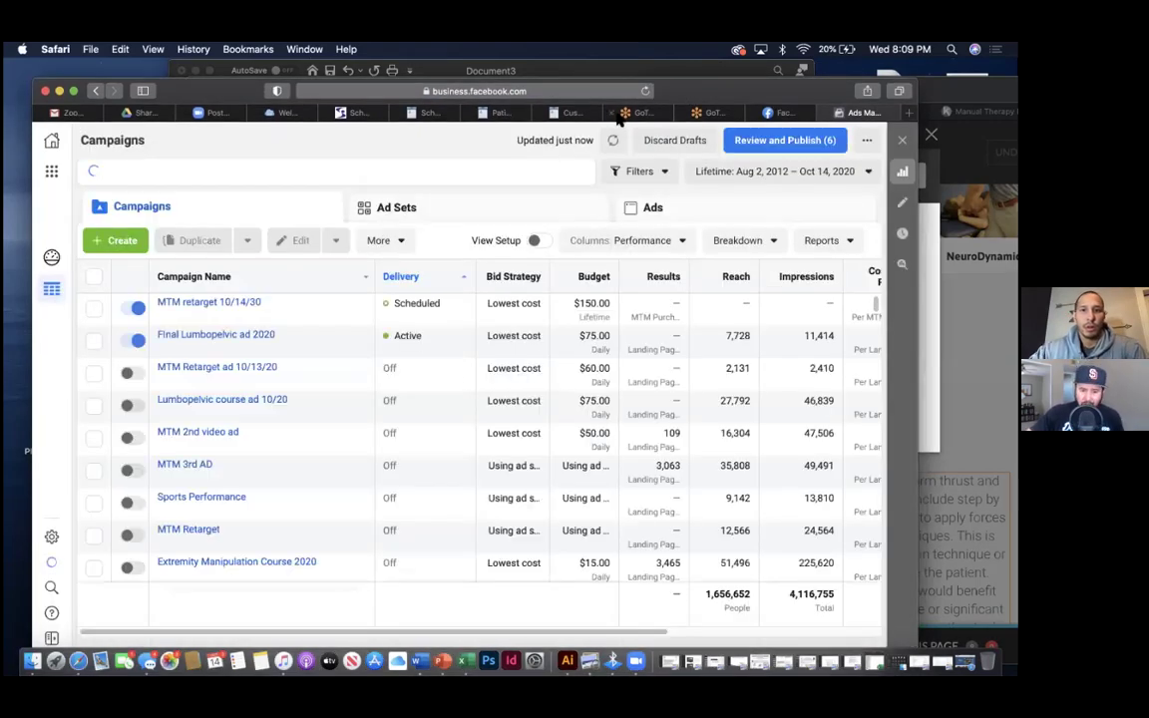
- Close the unneeded browser tabs between Welcome and Facebook, including the WebPT and Scholarly Journals pages, confirming to leave the WebPT page
click(614, 112)
click(614, 112)
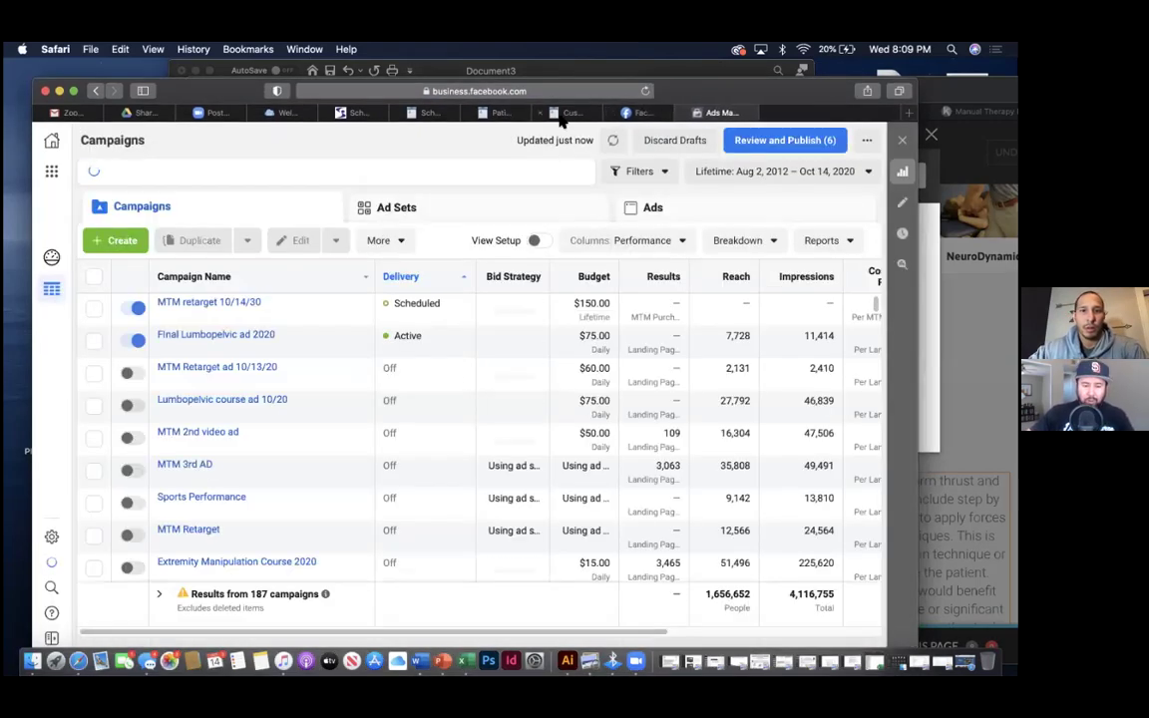
click(540, 112)
click(469, 112)
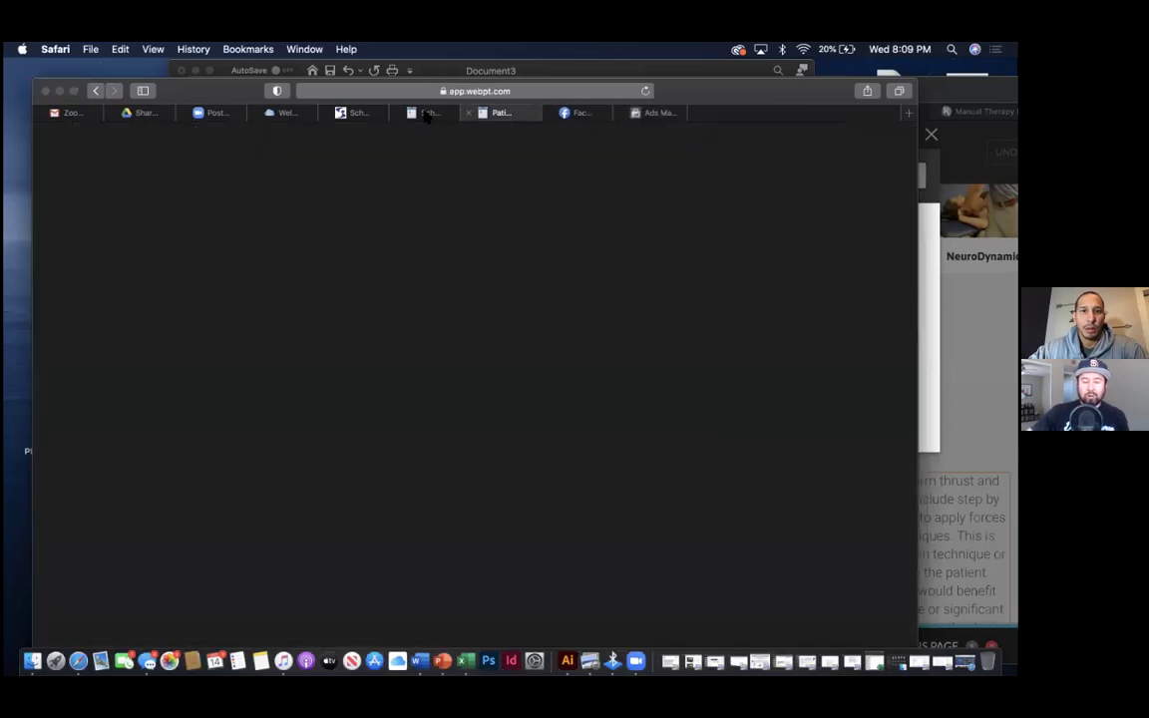
click(613, 267)
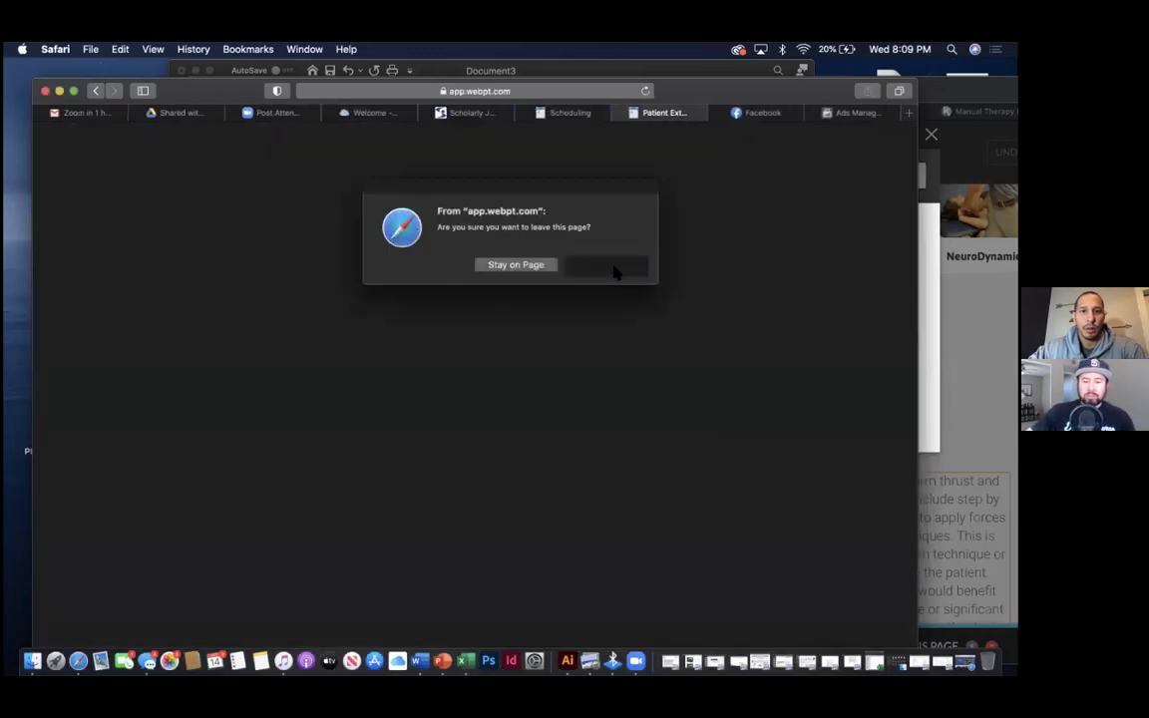
click(593, 113)
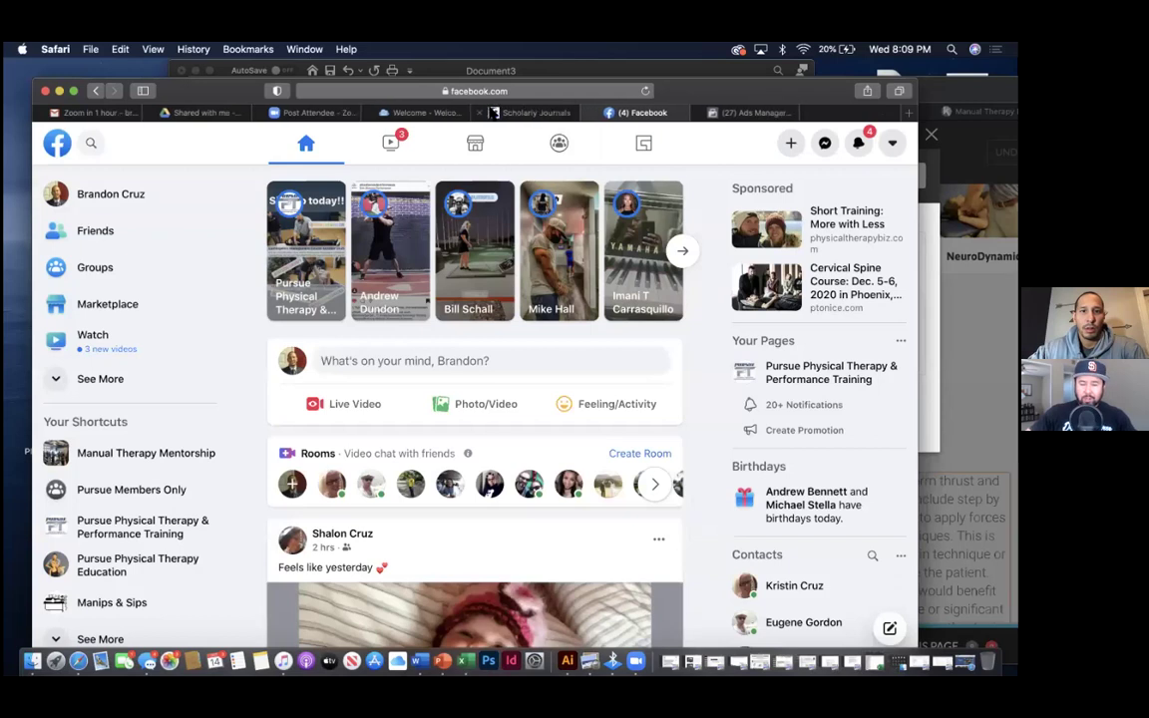
click(545, 113)
click(539, 113)
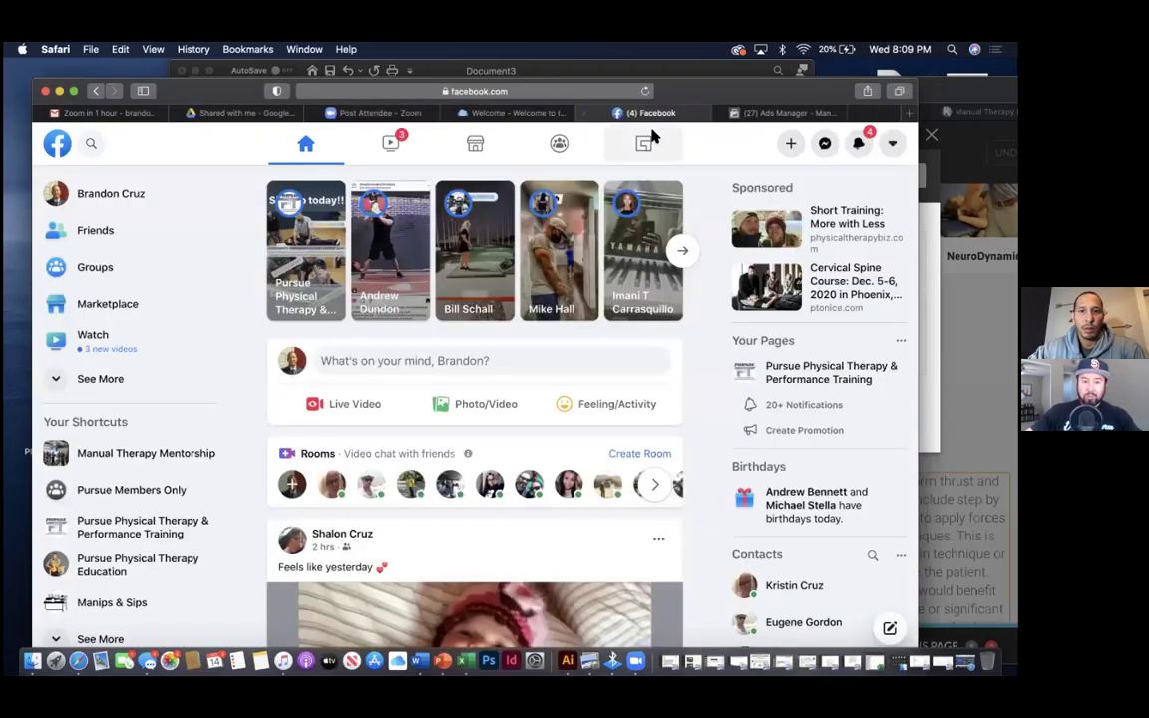
- In Ads Manager, open the MTM retarget 10/14/30 campaign's ad set, review its conversion location, pixel and conversion event, and close the editor
click(776, 112)
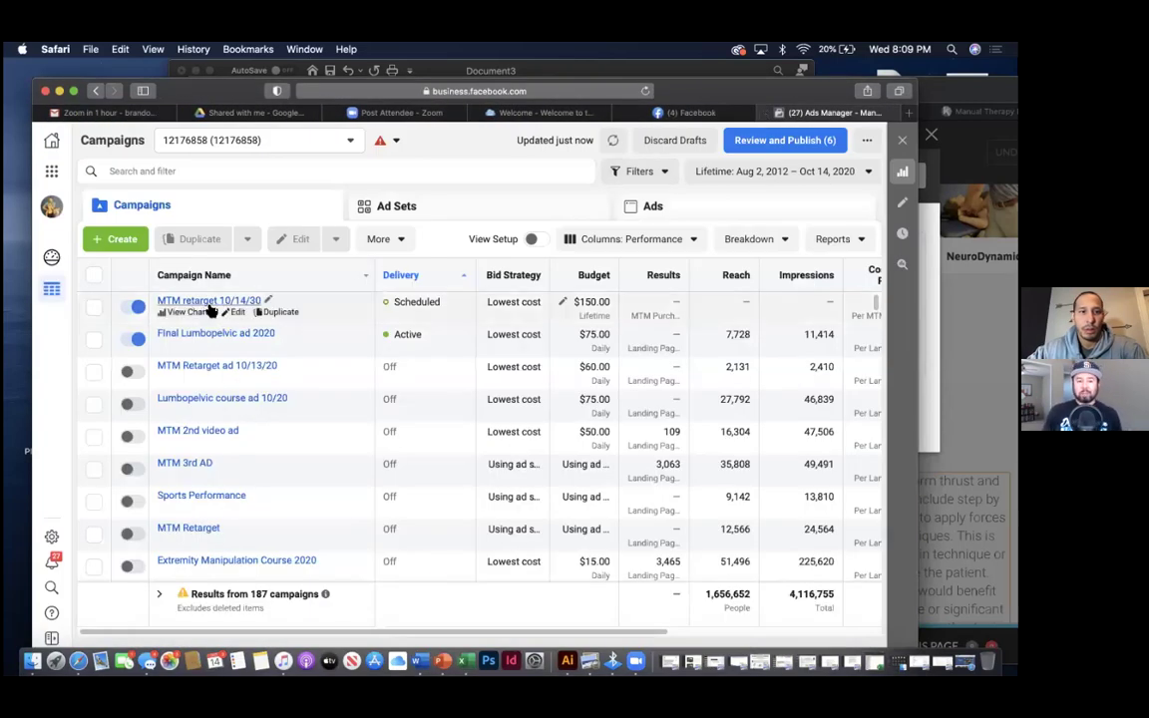
click(236, 312)
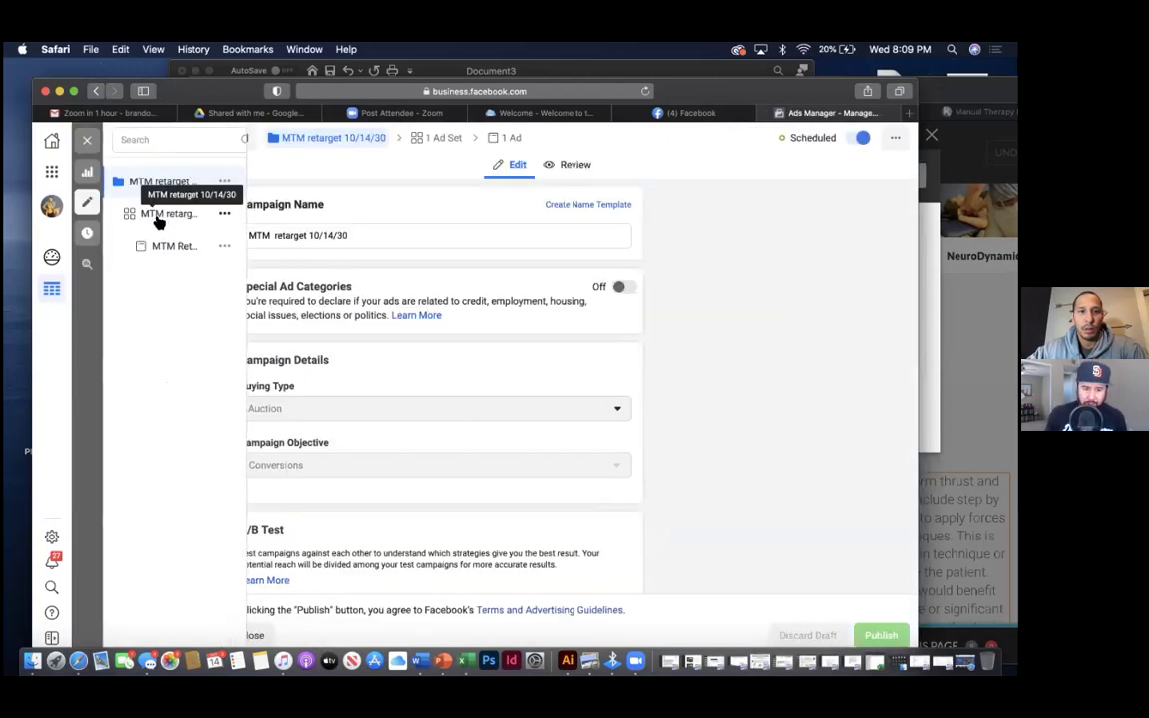
click(165, 215)
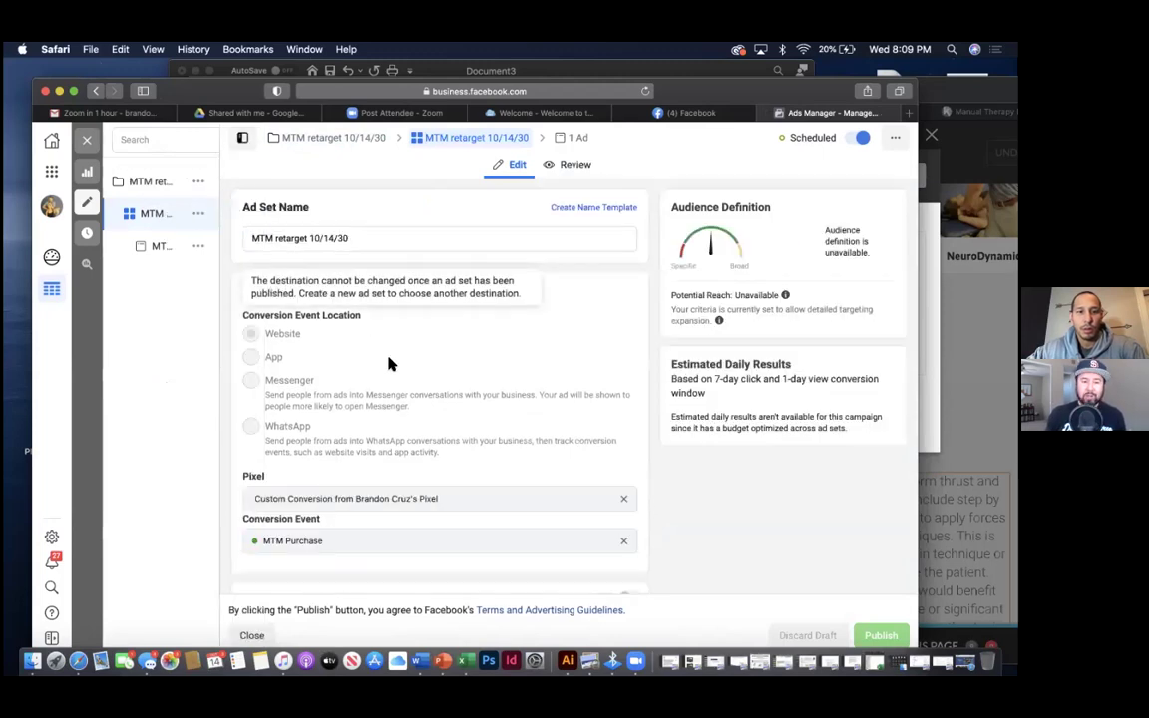
scroll(389, 364, down, 2)
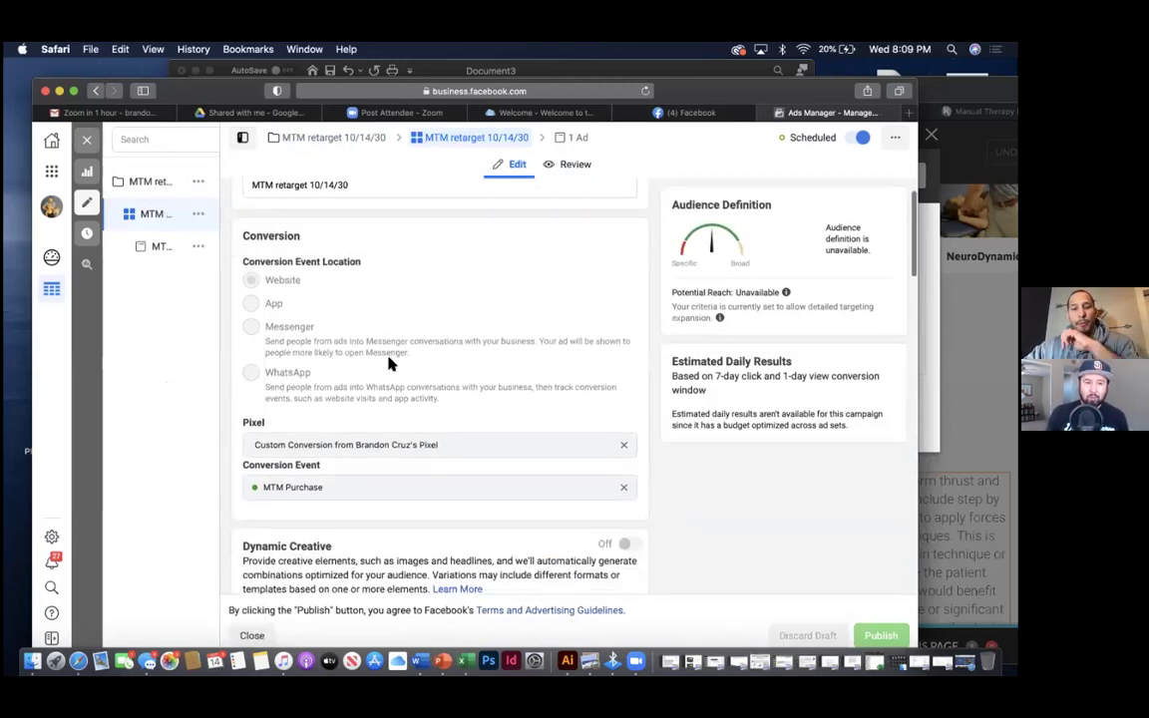
scroll(390, 364, down, 2)
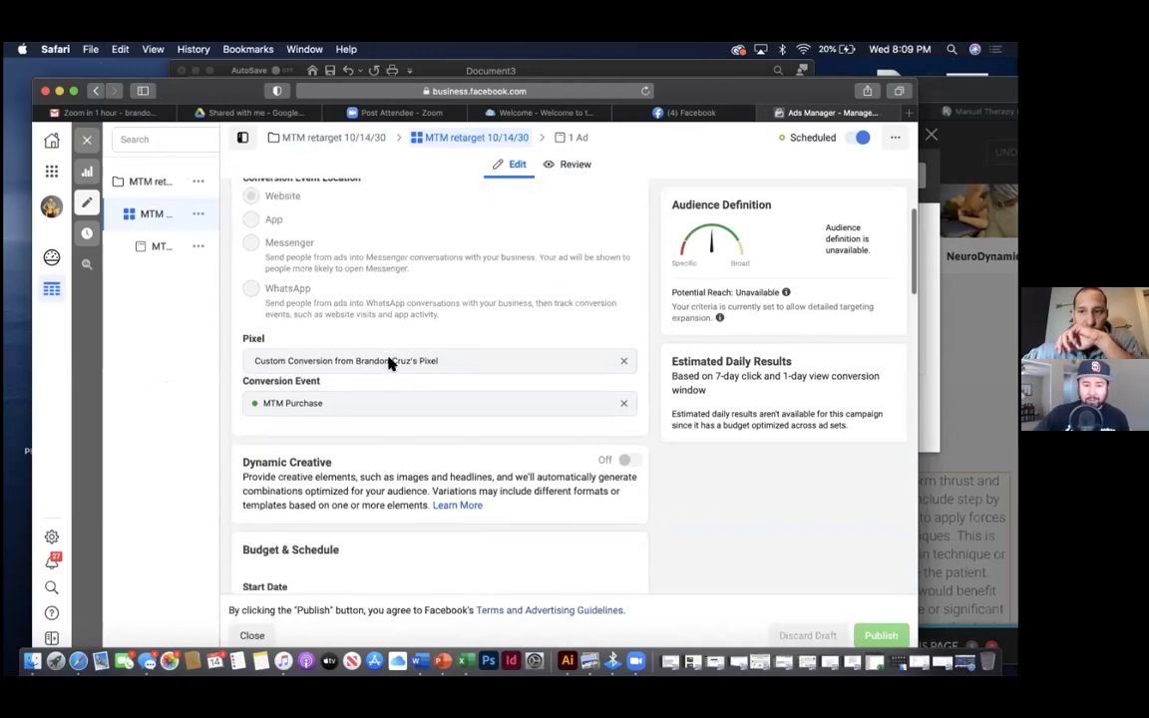
scroll(390, 361, up, 3)
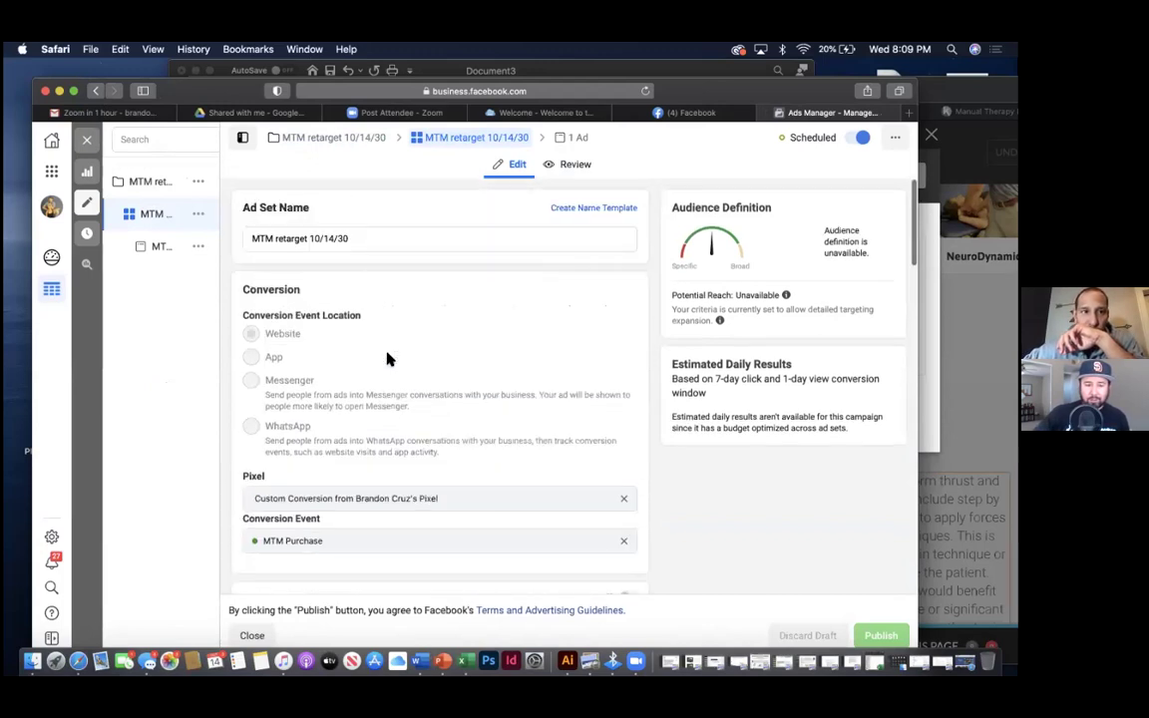
mouse_move(107, 165)
click(87, 141)
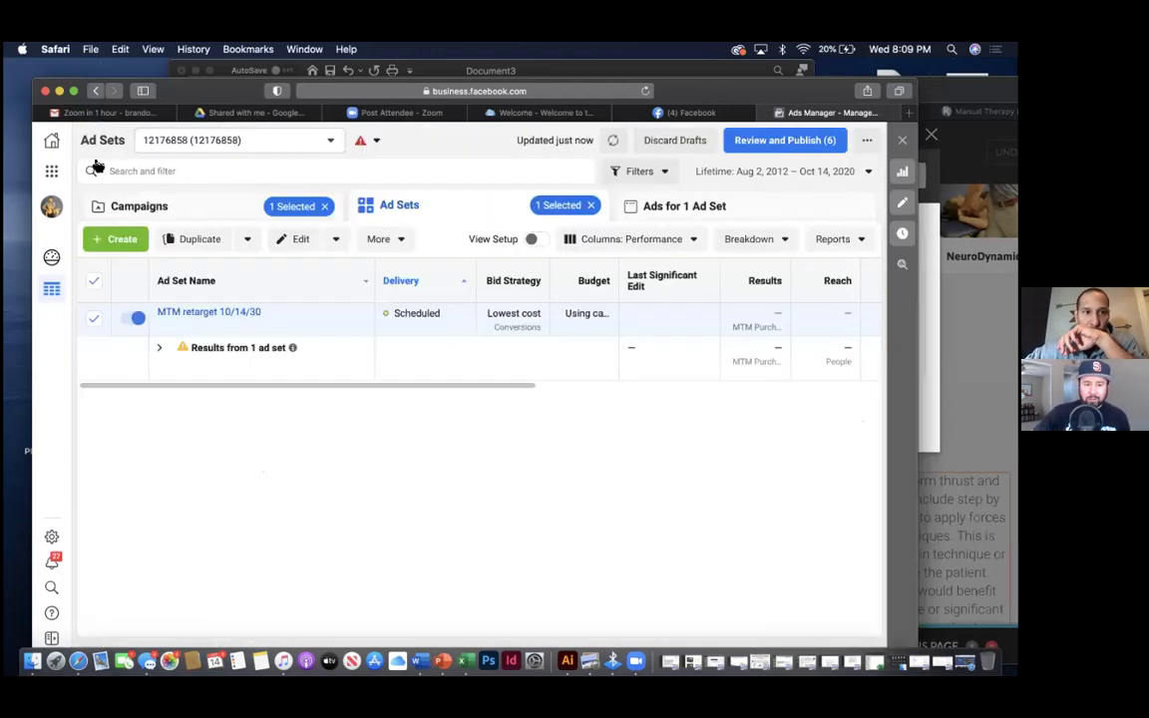
mouse_move(229, 317)
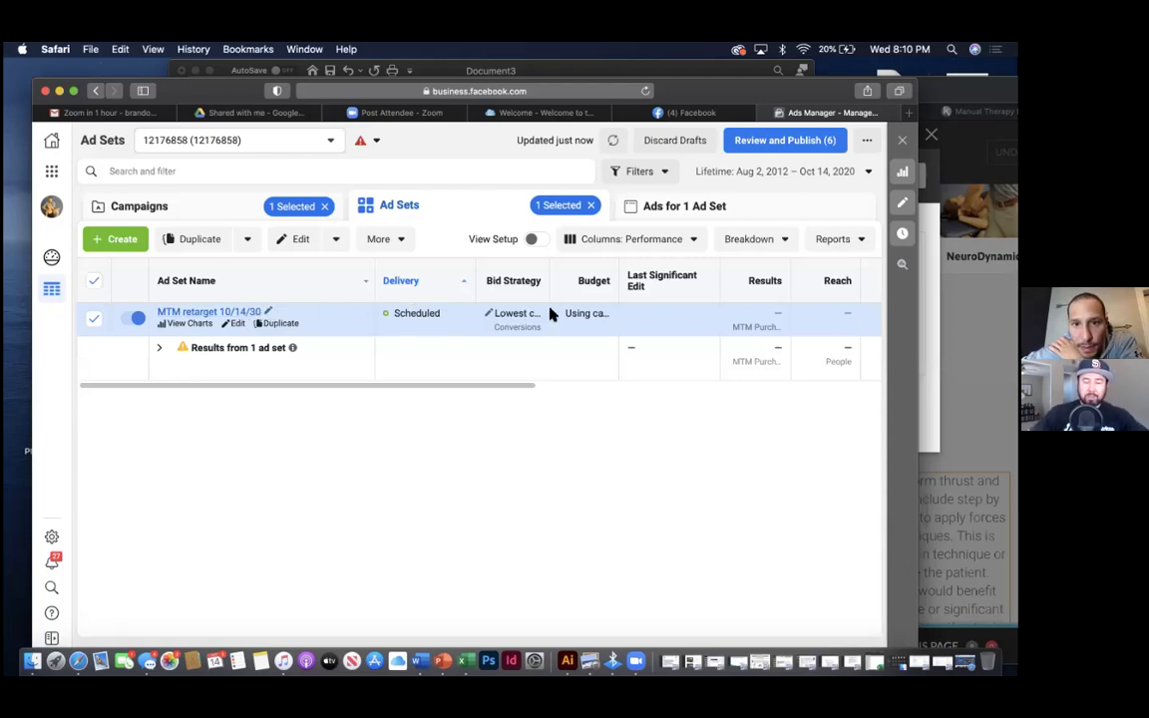
- Review the MTM retarget 10/14/30 ad set's columns, from delivery and results through to its schedule
scroll(549, 314, right, 2)
scroll(549, 315, right, 10)
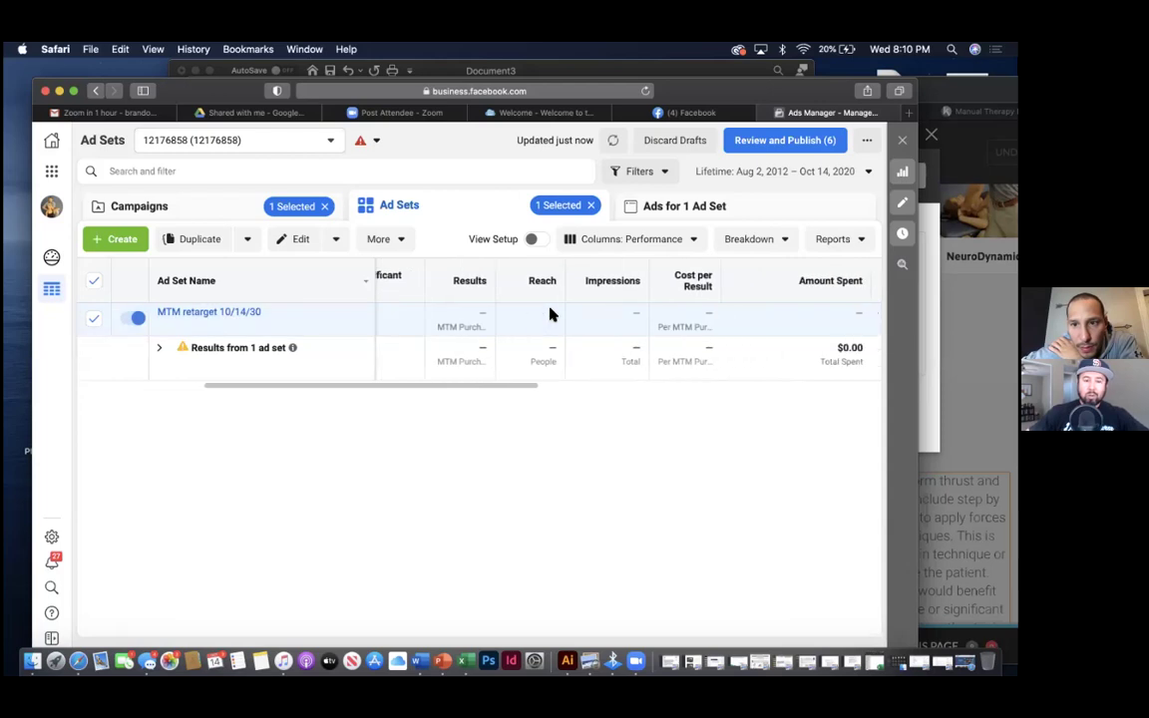
scroll(548, 314, right, 15)
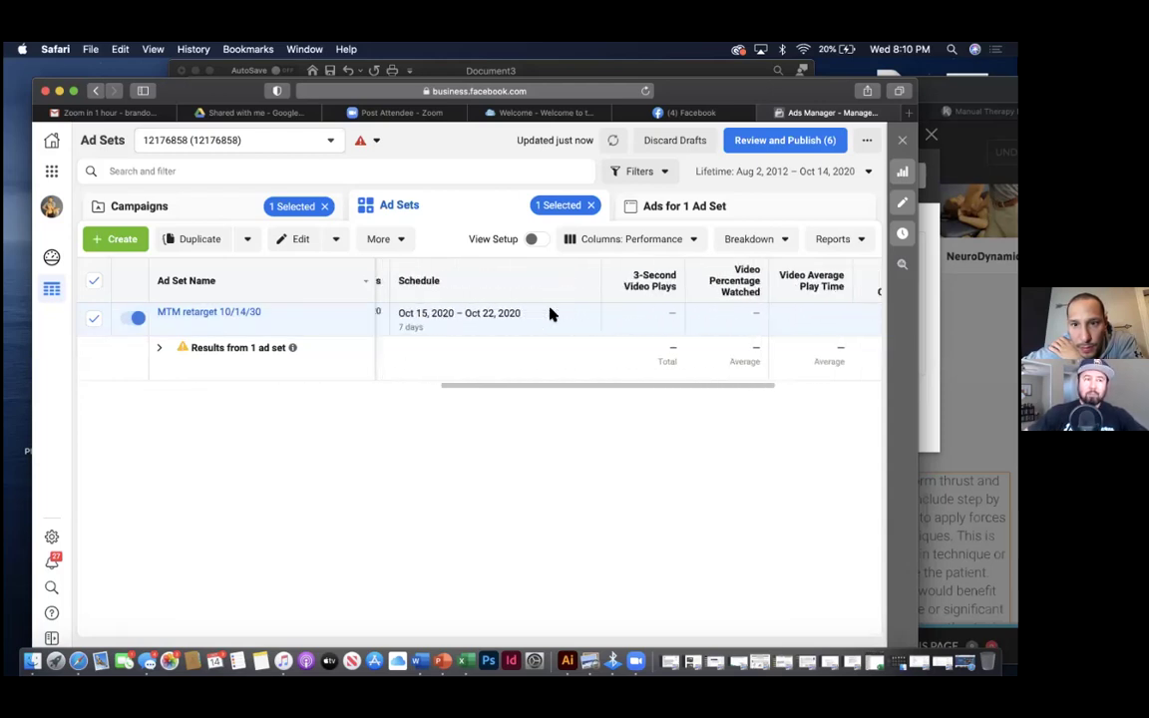
scroll(549, 314, right, 3)
scroll(548, 314, left, 20)
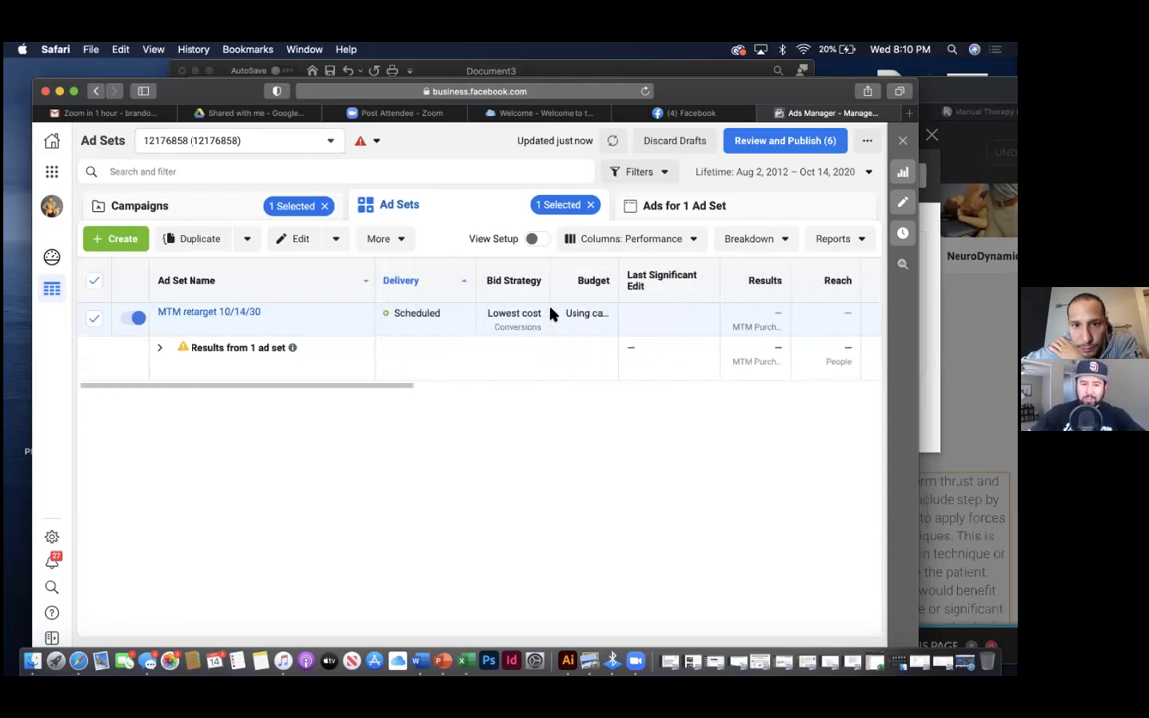
mouse_move(701, 107)
mouse_down()
mouse_move(700, 124)
mouse_move(700, 102)
mouse_up()
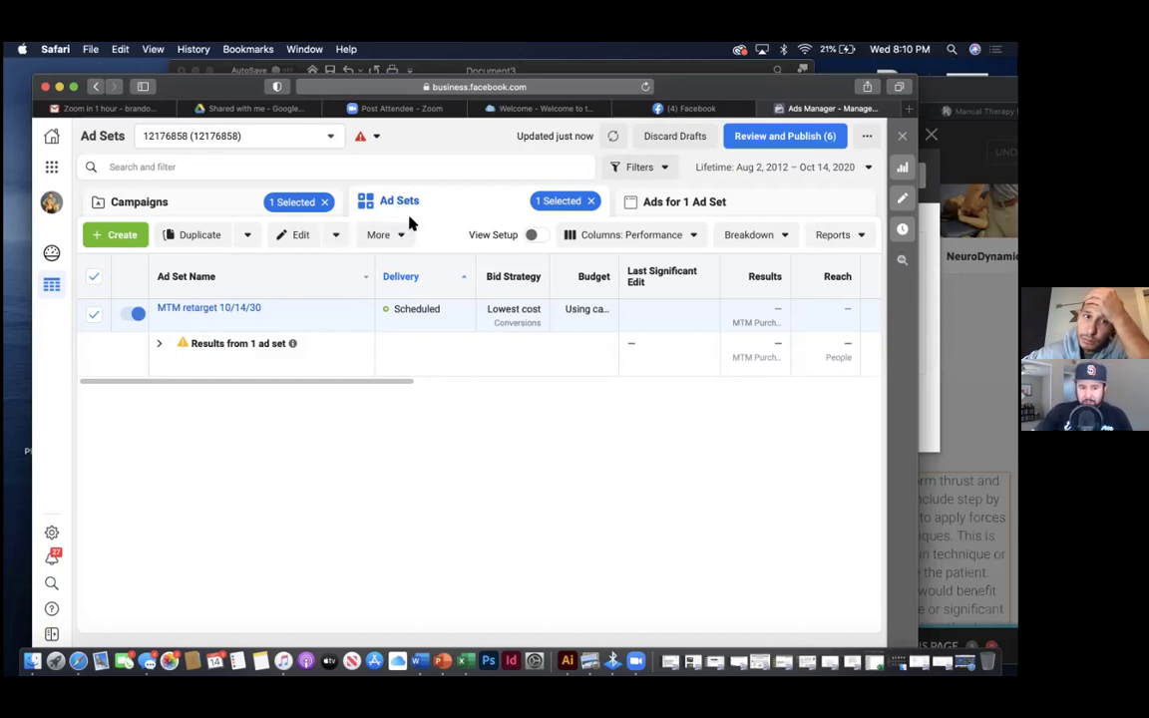
- Duplicate the MTM retarget 10/14/30 ad set into its original campaign with 3 copies
click(210, 243)
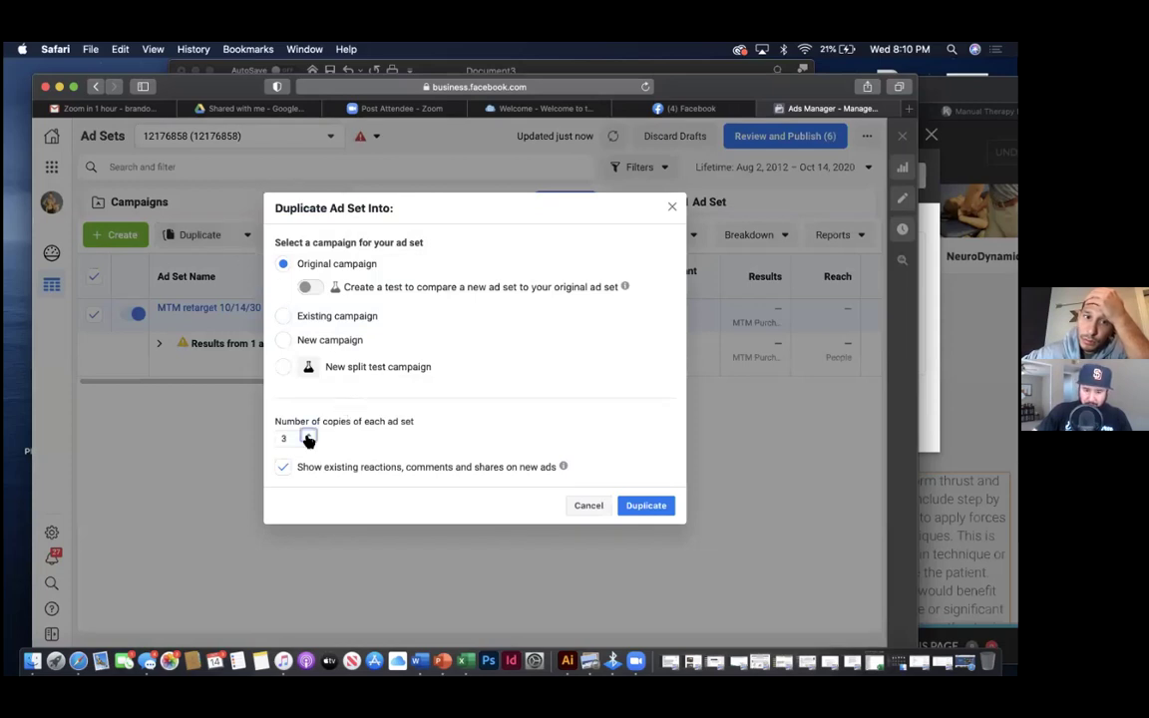
mouse_move(307, 288)
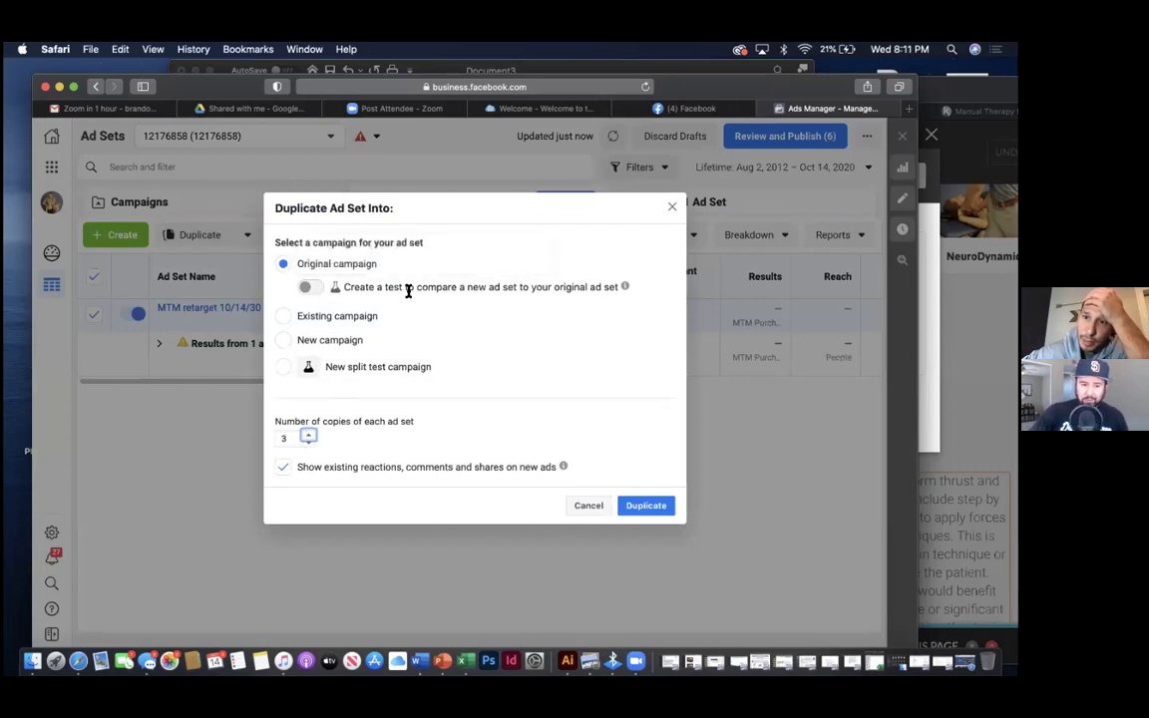
click(643, 509)
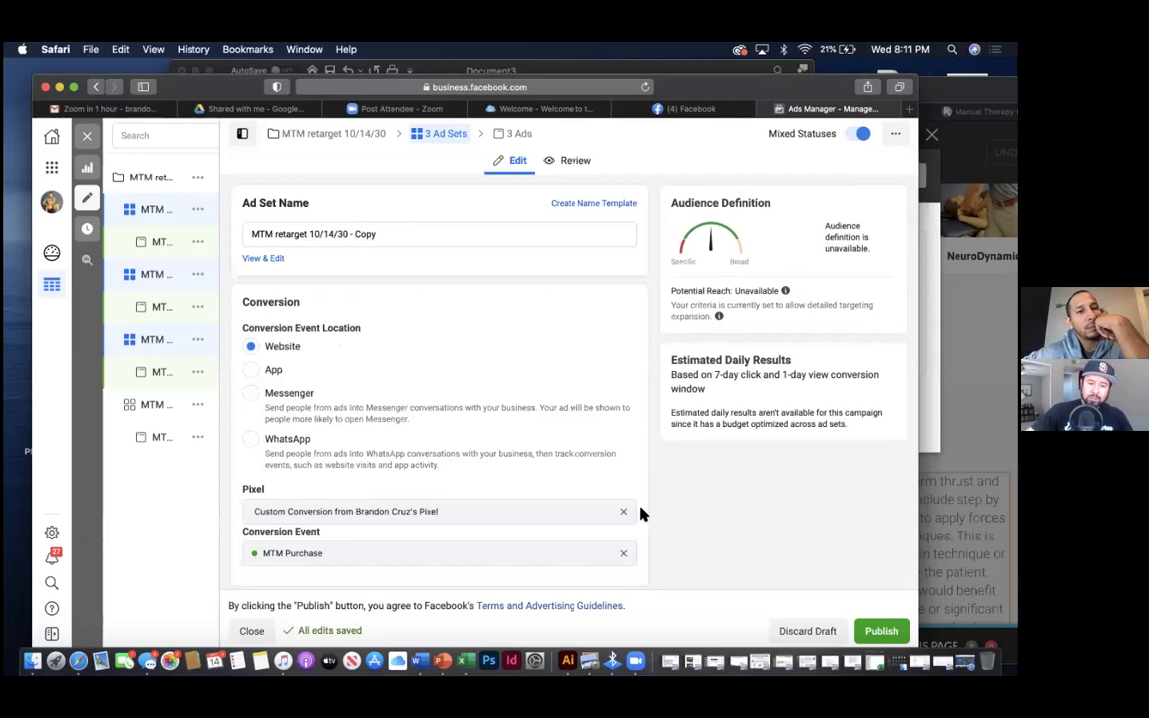
- Remove the word "Copy" from the end of the duplicated ad sets' shared name
scroll(641, 514, down, 3)
scroll(641, 513, down, 5)
scroll(642, 513, down, 5)
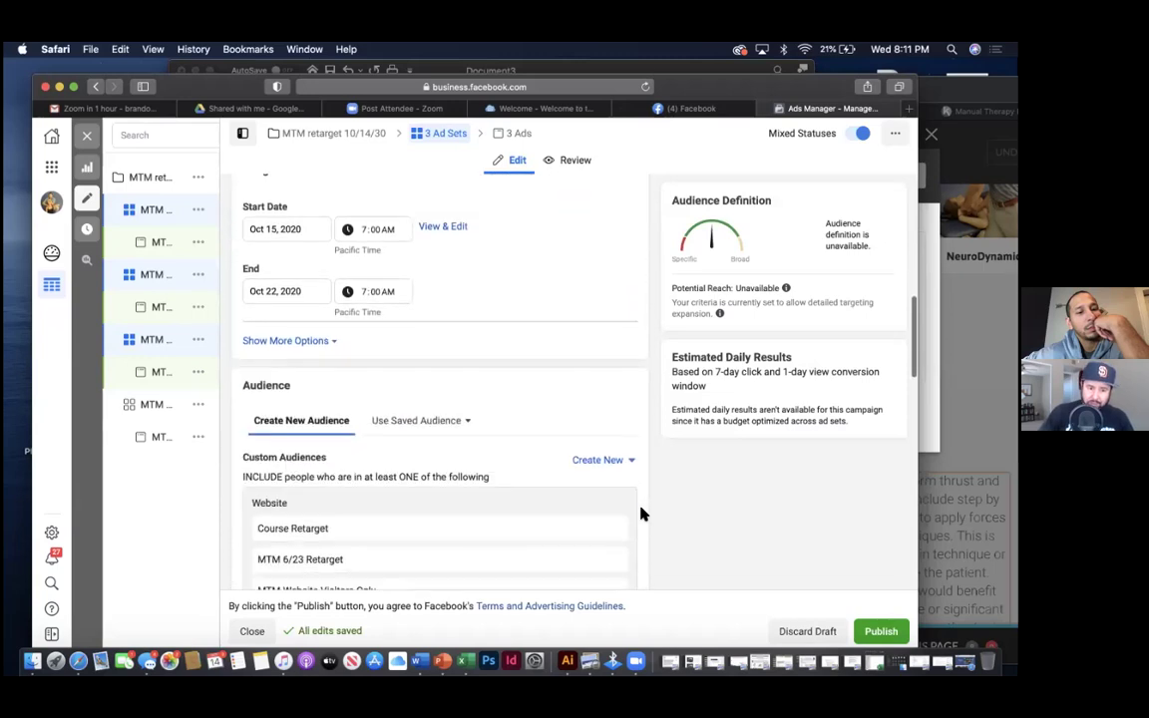
scroll(641, 514, up, 6)
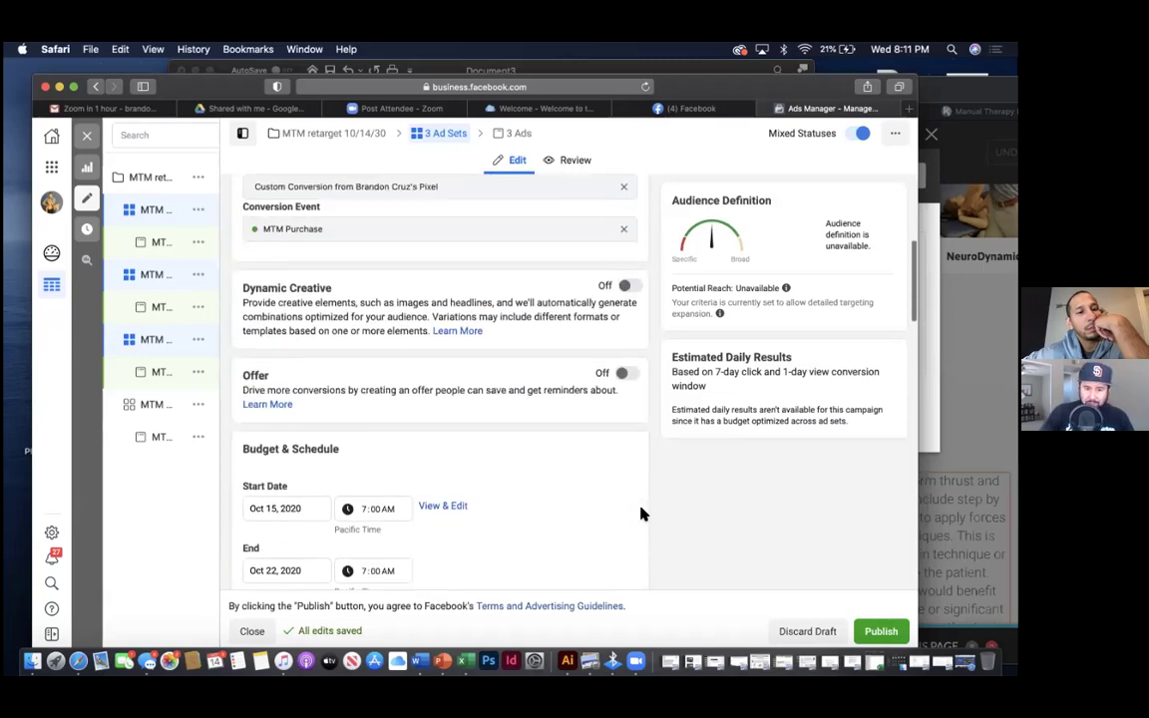
scroll(641, 513, up, 7)
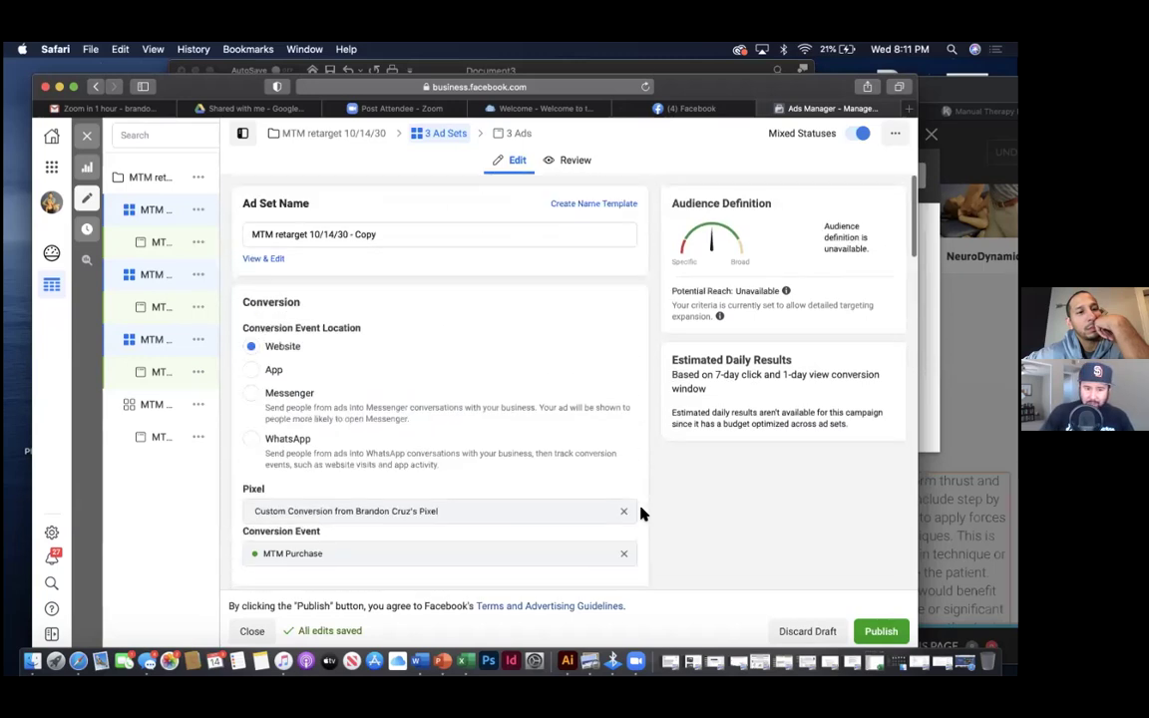
click(395, 237)
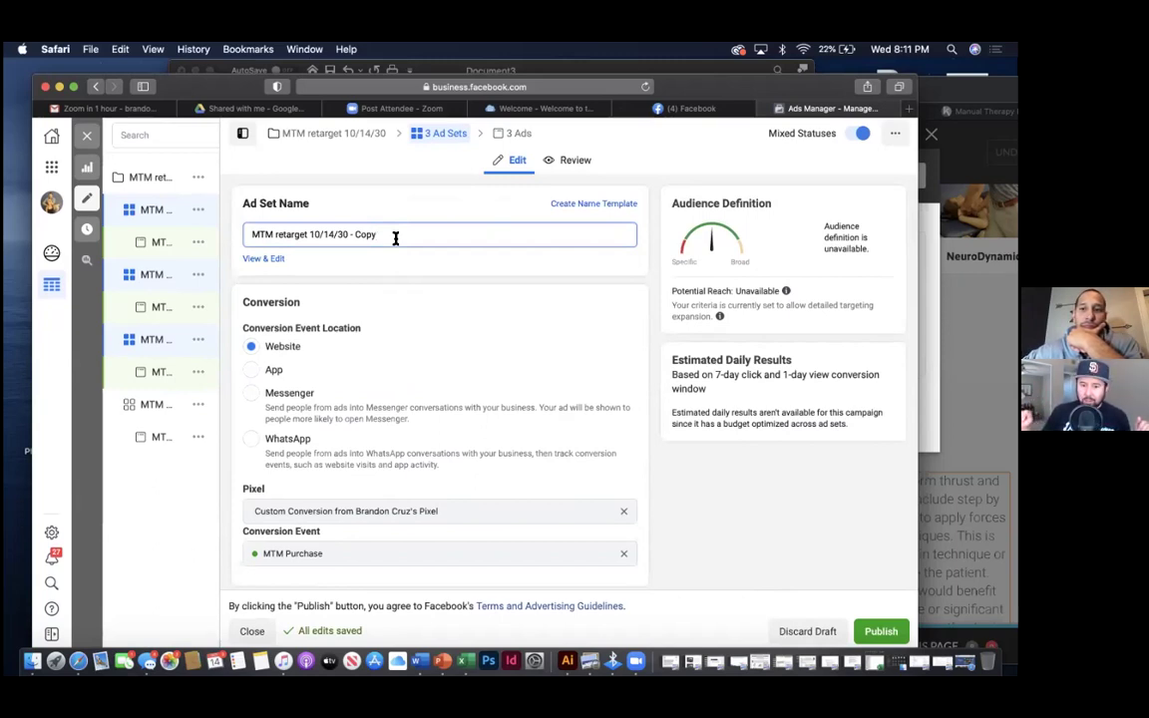
key(BackSpace)
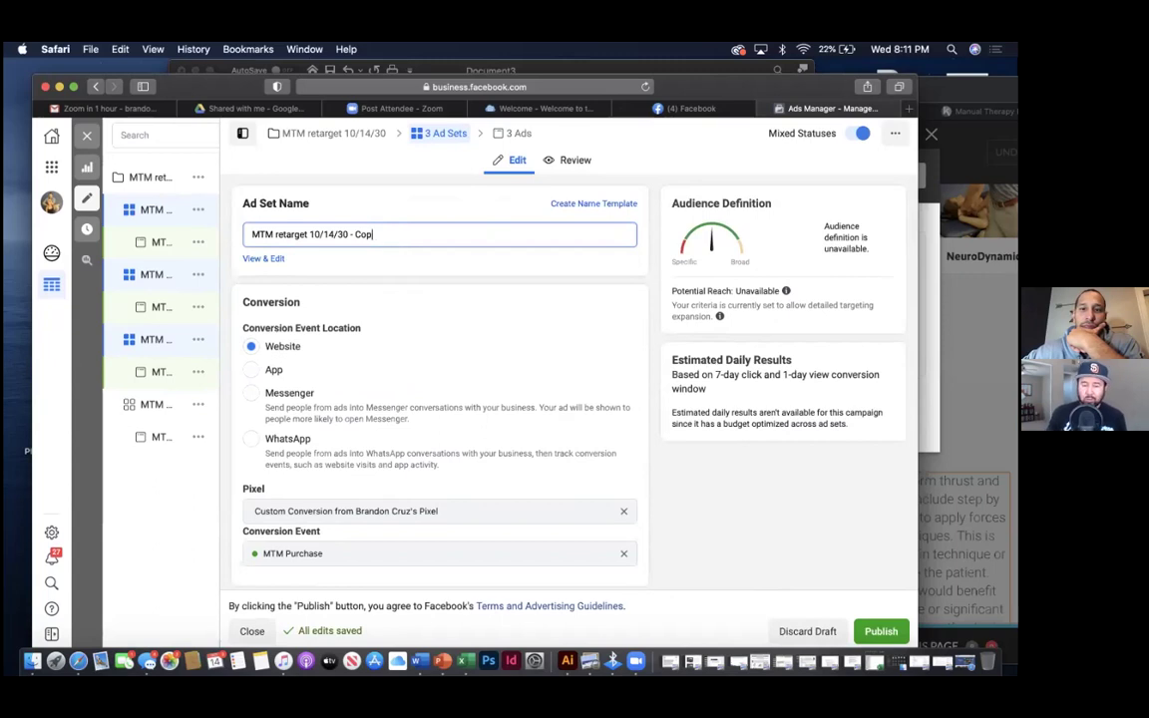
key(BackSpace)
key(BackSpace)
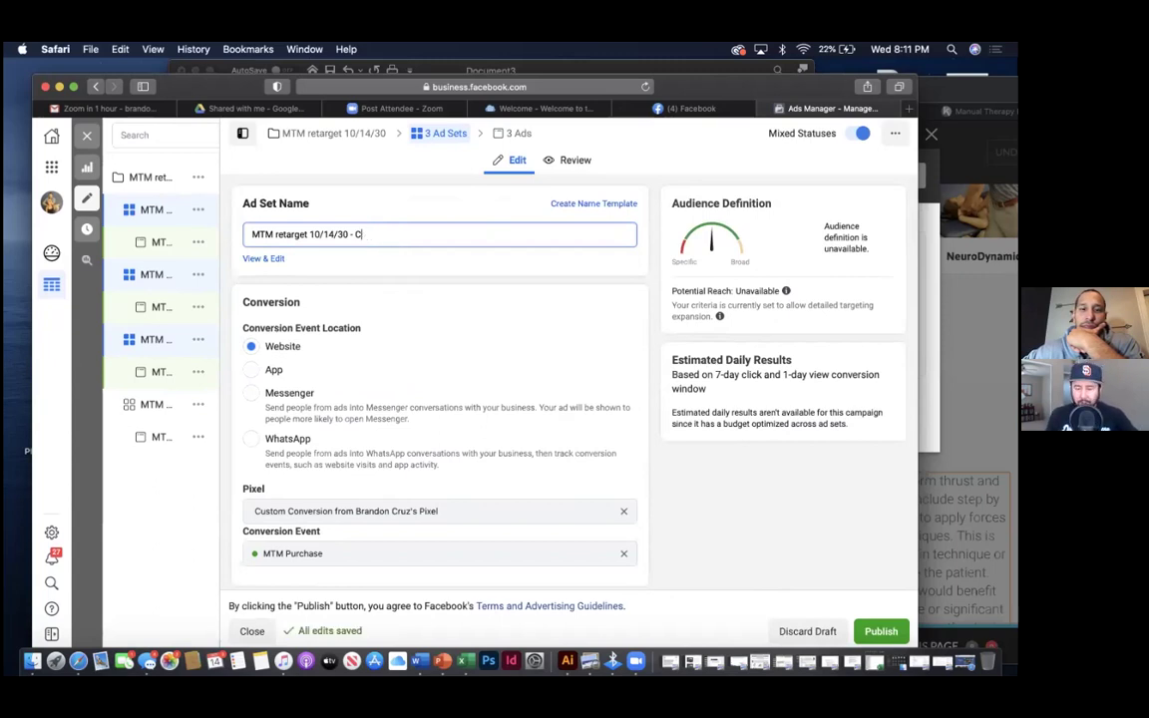
key(BackSpace)
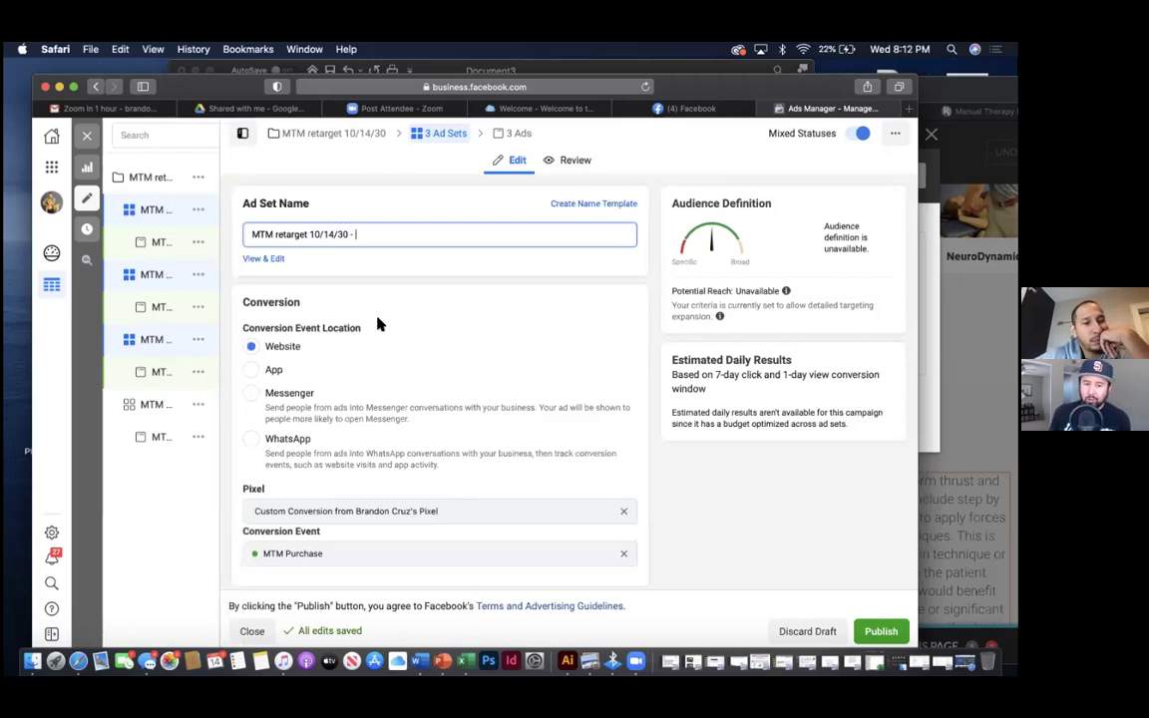
- Examine the duplicated ad sets' schedule, included and excluded custom audiences, demographics, placements and conversion settings
scroll(378, 319, down, 5)
scroll(378, 319, down, 5)
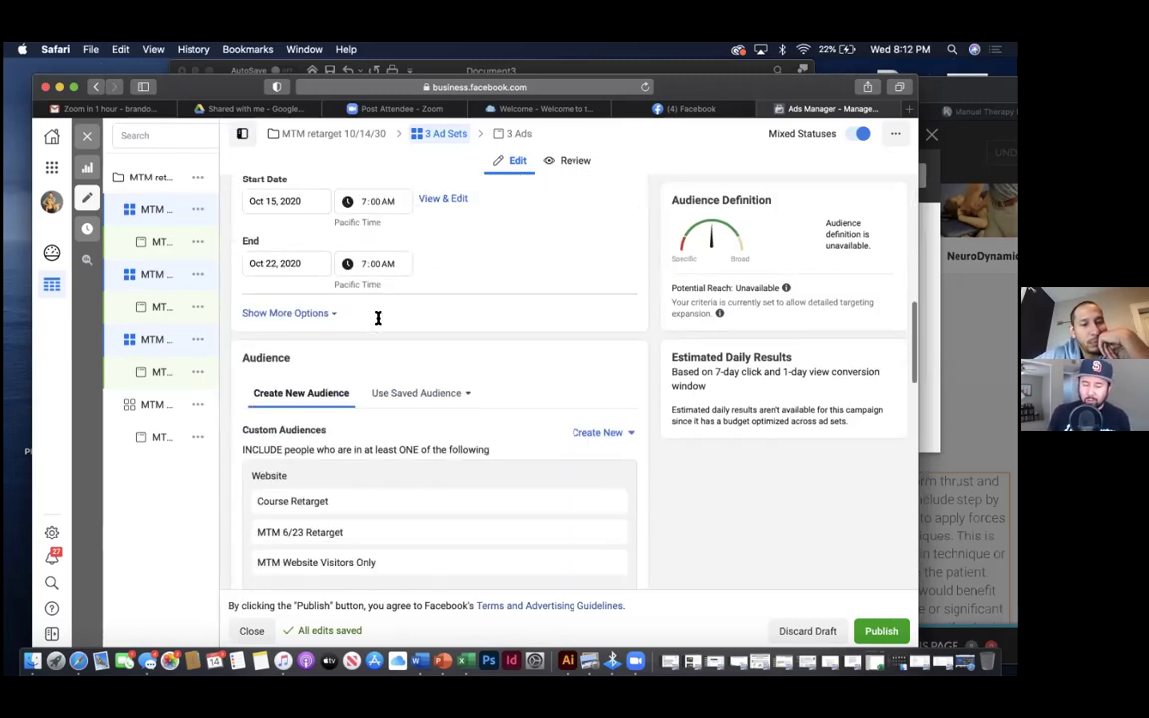
scroll(378, 323, down, 4)
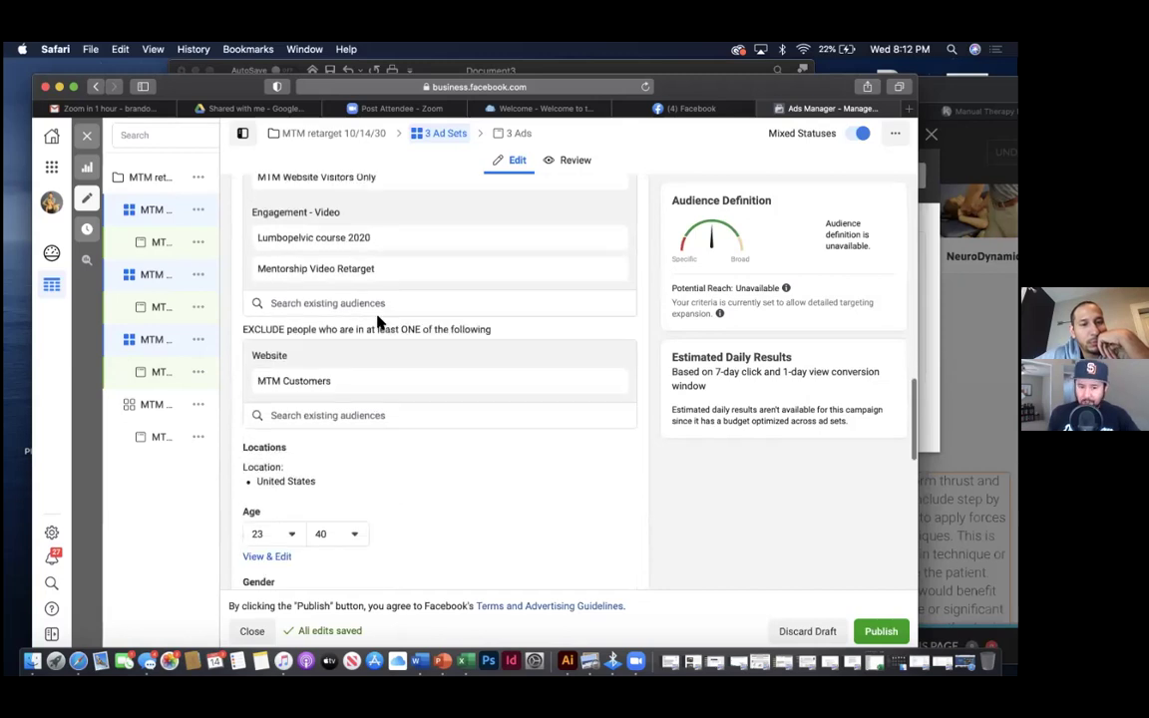
scroll(378, 323, up, 2)
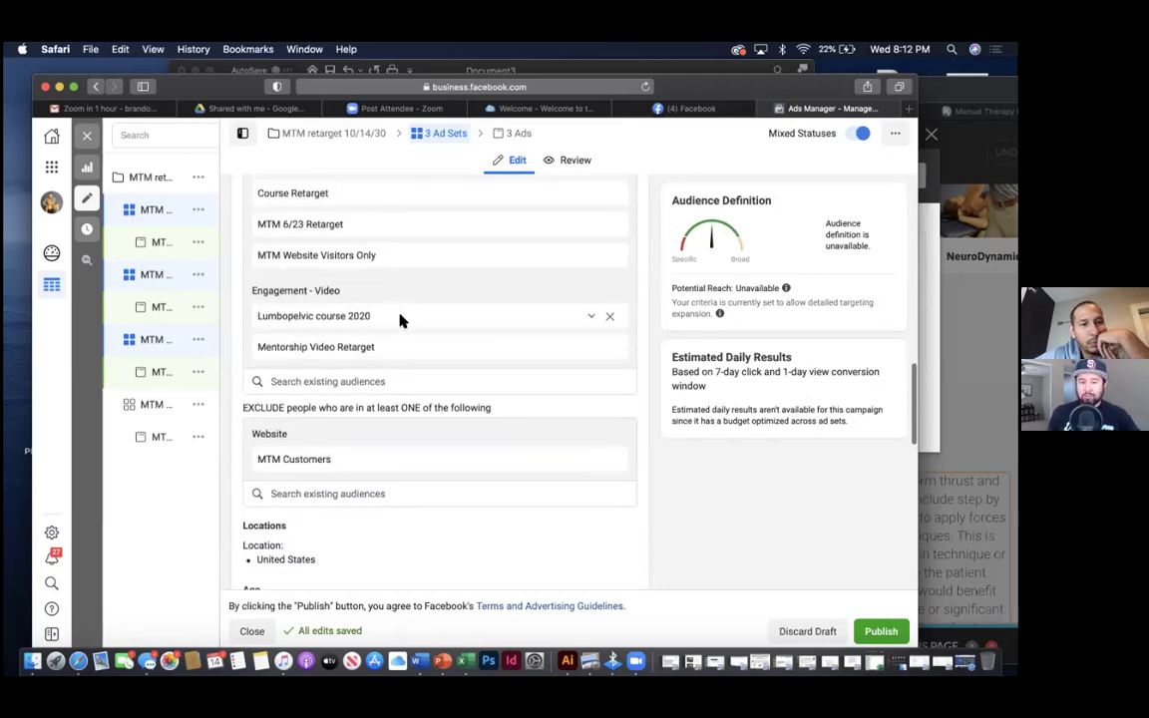
scroll(496, 329, down, 6)
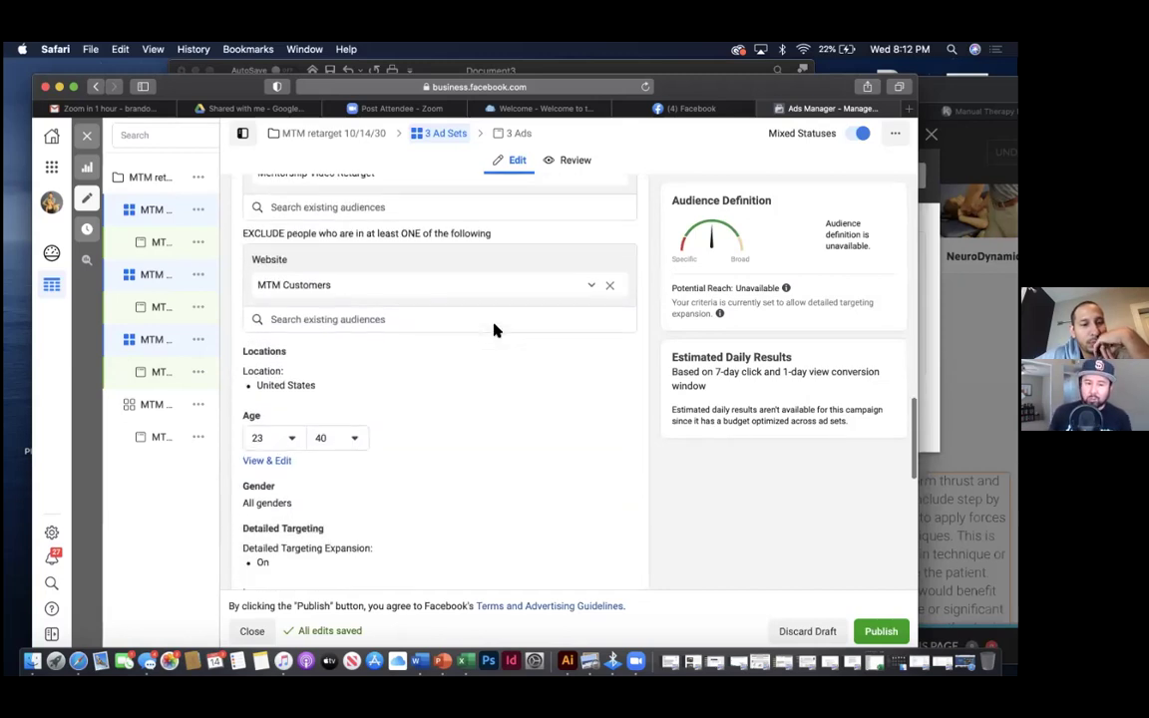
scroll(496, 329, down, 3)
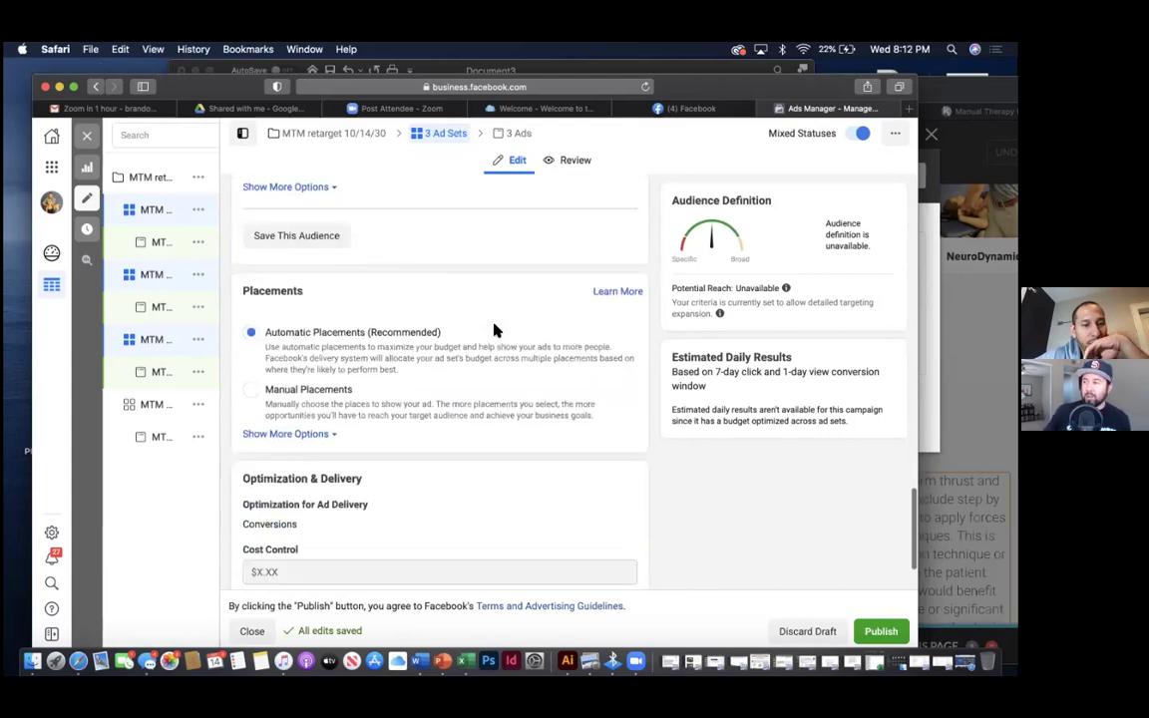
scroll(496, 329, up, 15)
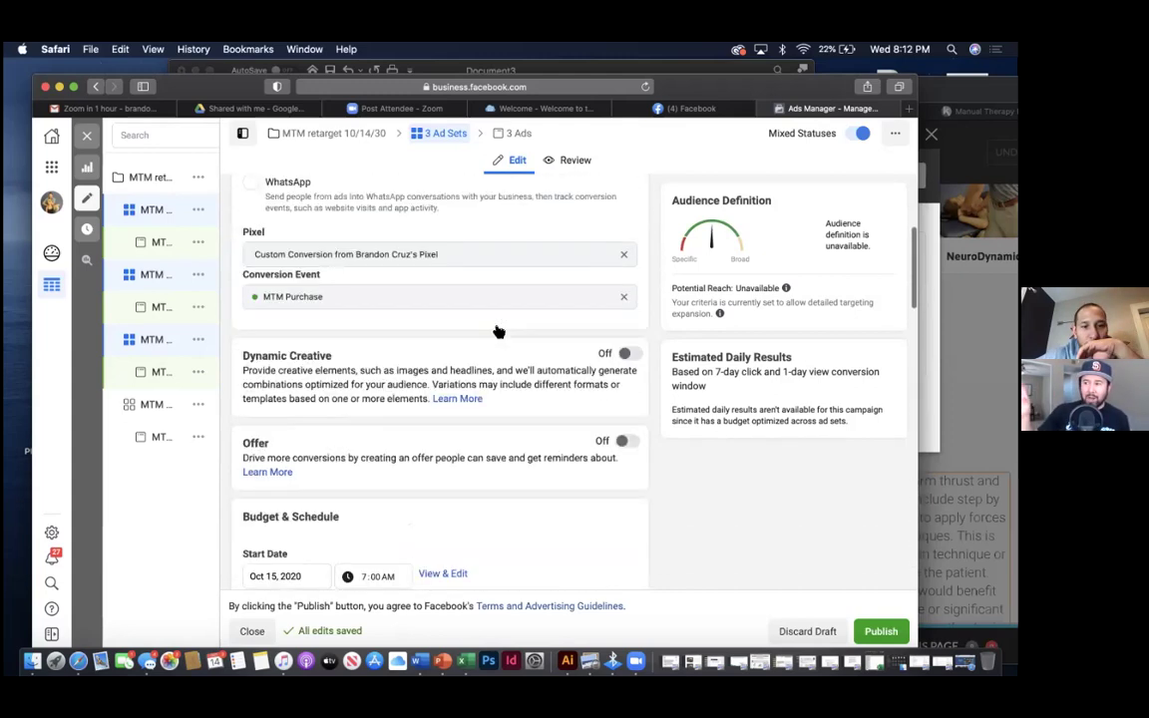
scroll(496, 329, up, 2)
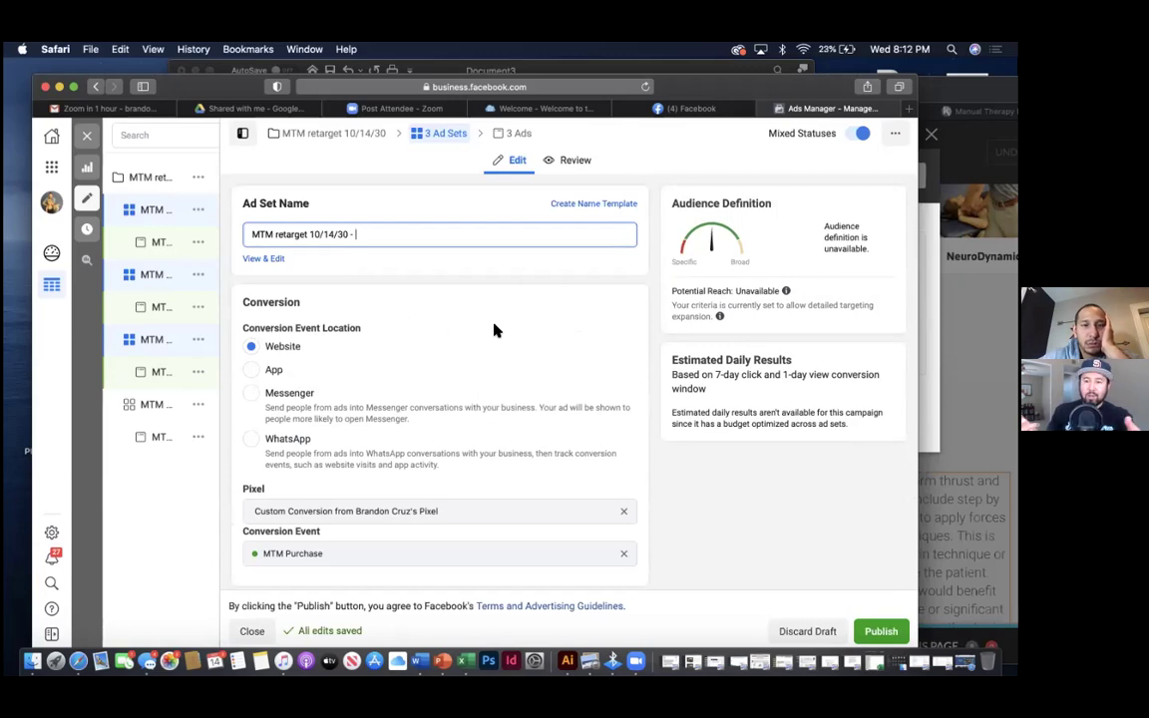
scroll(495, 329, down, 1)
scroll(495, 329, down, 2)
scroll(495, 329, up, 3)
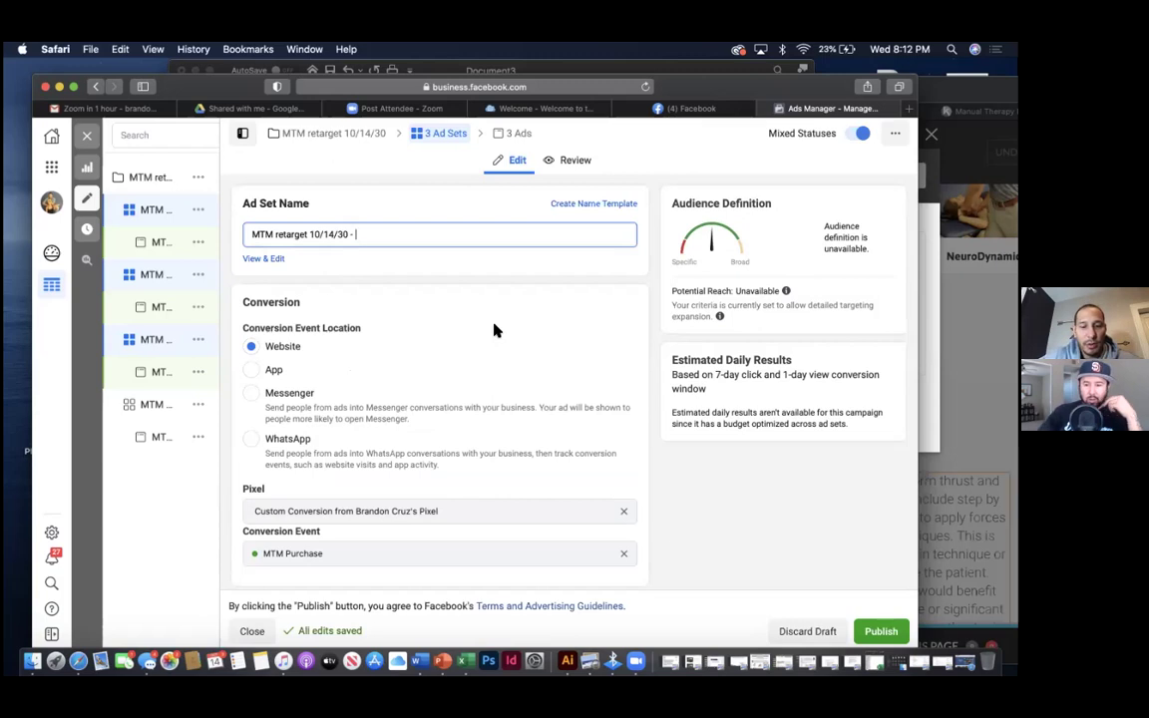
- Complete the duplicated ad sets' name as "MTM retarget 10/14/30 - ICE"
text(ICE)
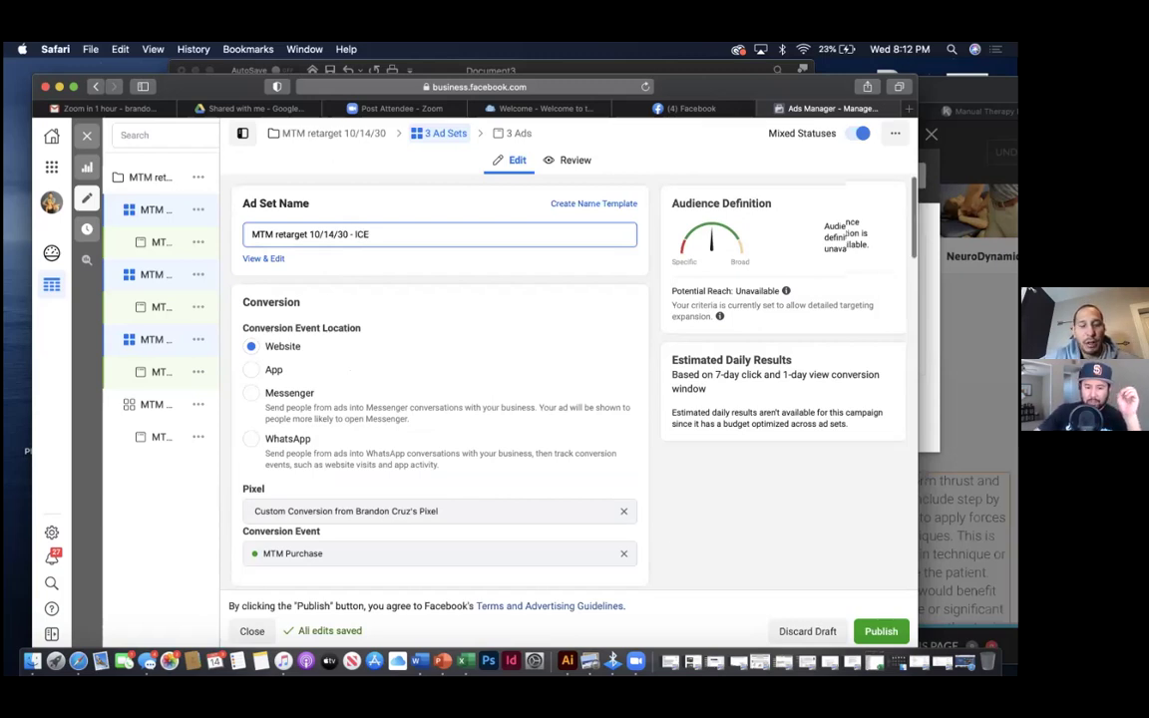
scroll(439, 379, down, 4)
scroll(439, 379, up, 4)
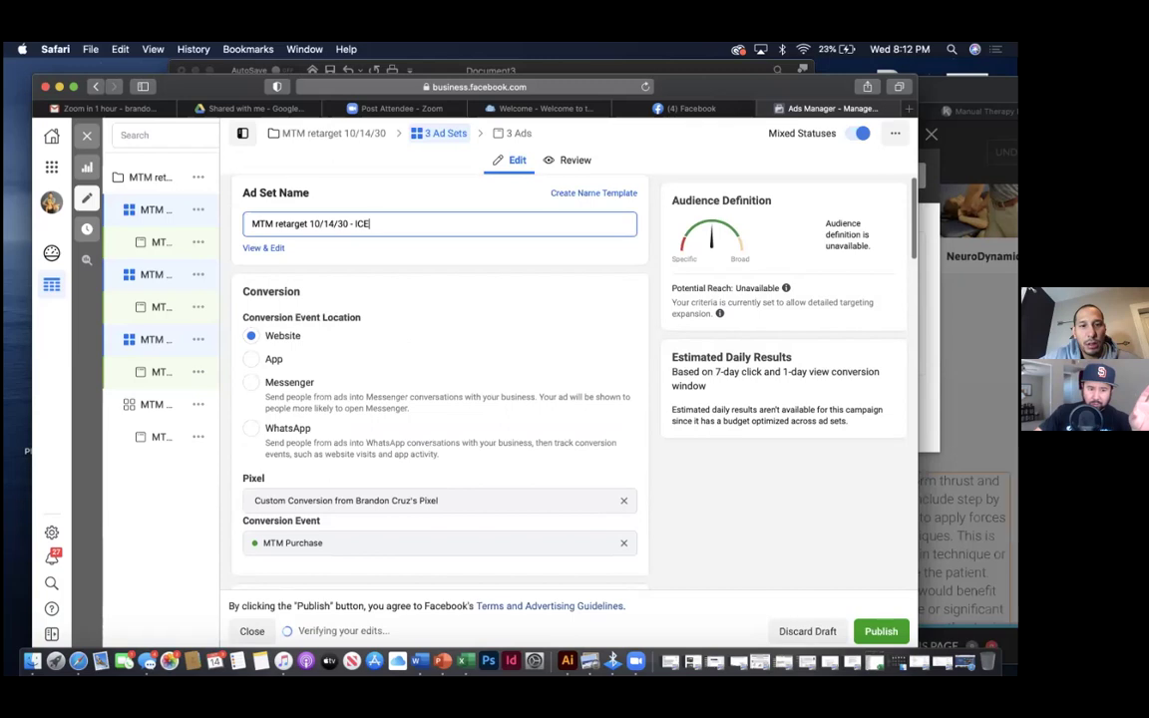
- Remove all included custom audiences: Course Retarget, MTM 6/23 Retarget, Lumbopelvic course 2020, Mentorship Video Retarget and MTM Website Visitors Only
scroll(439, 379, down, 10)
scroll(438, 379, down, 10)
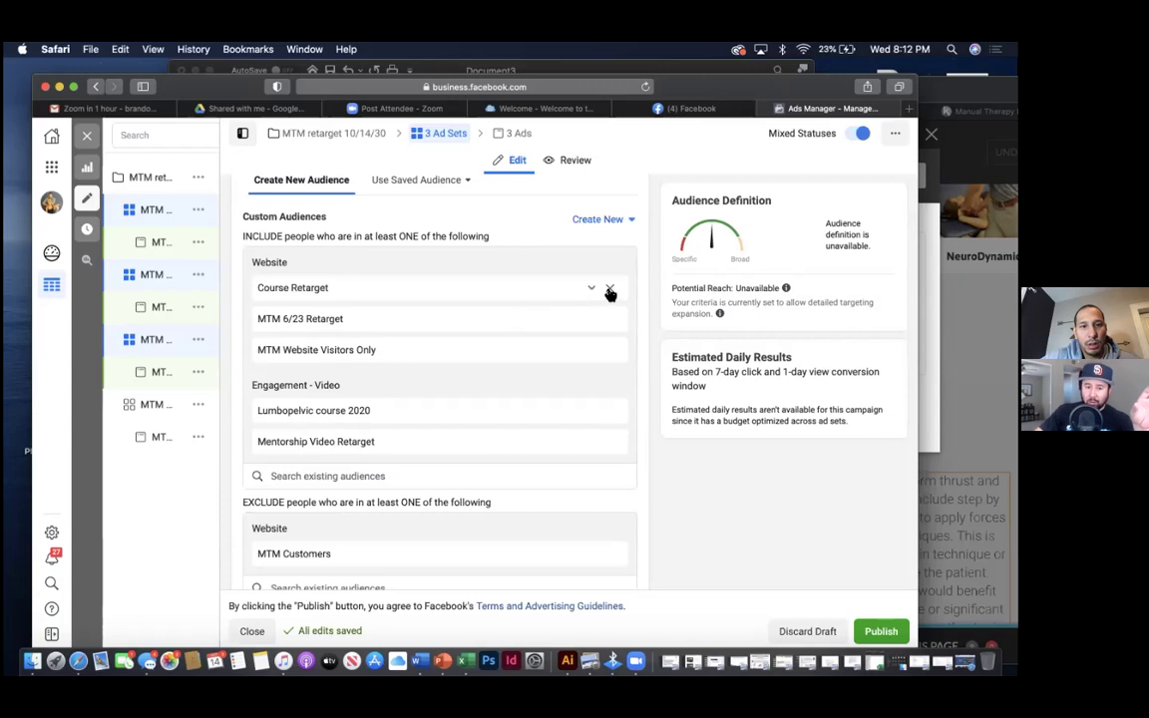
click(610, 290)
click(610, 289)
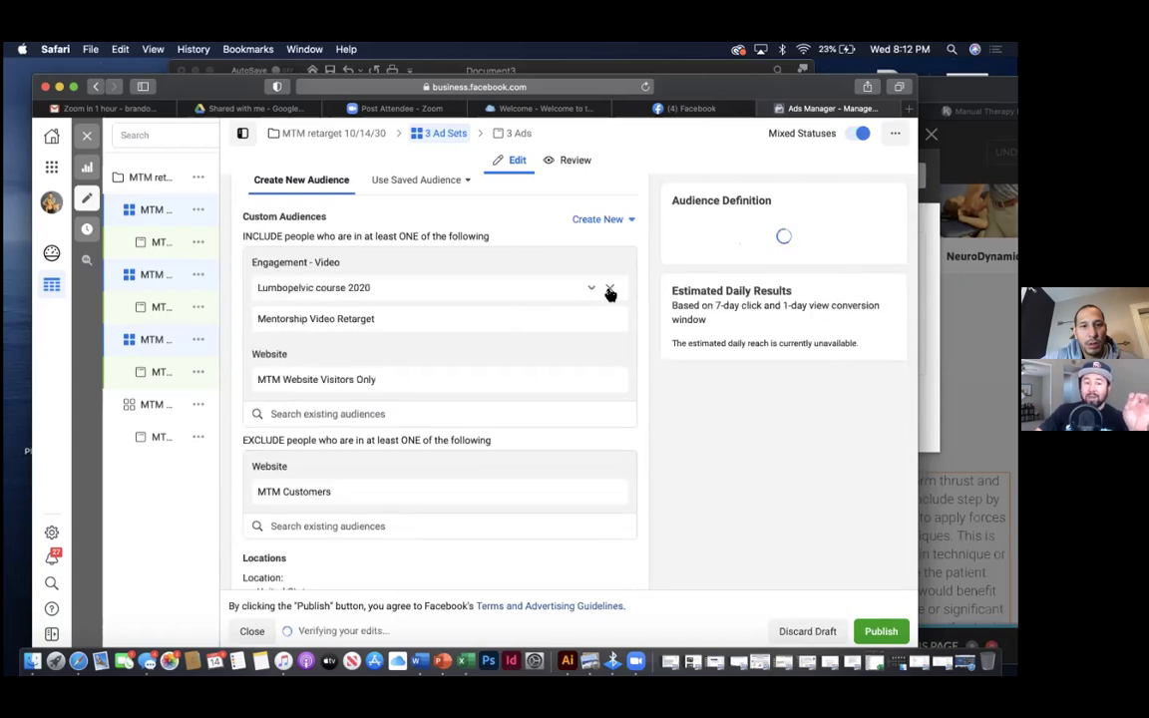
click(609, 290)
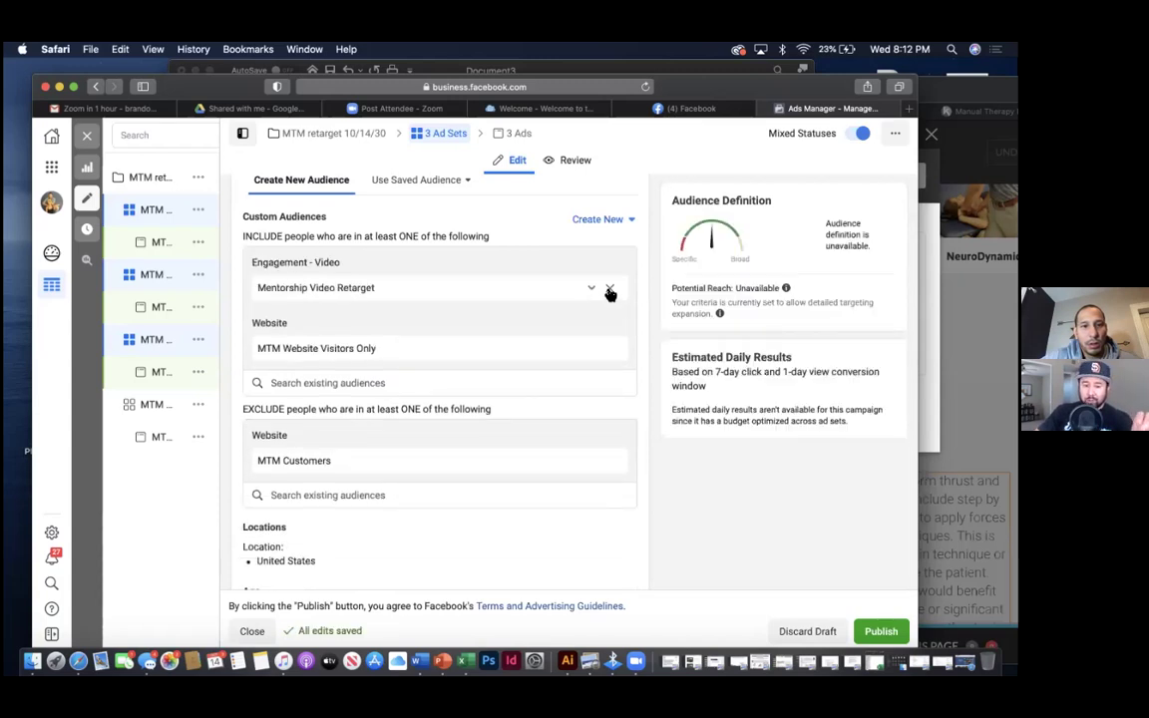
click(609, 289)
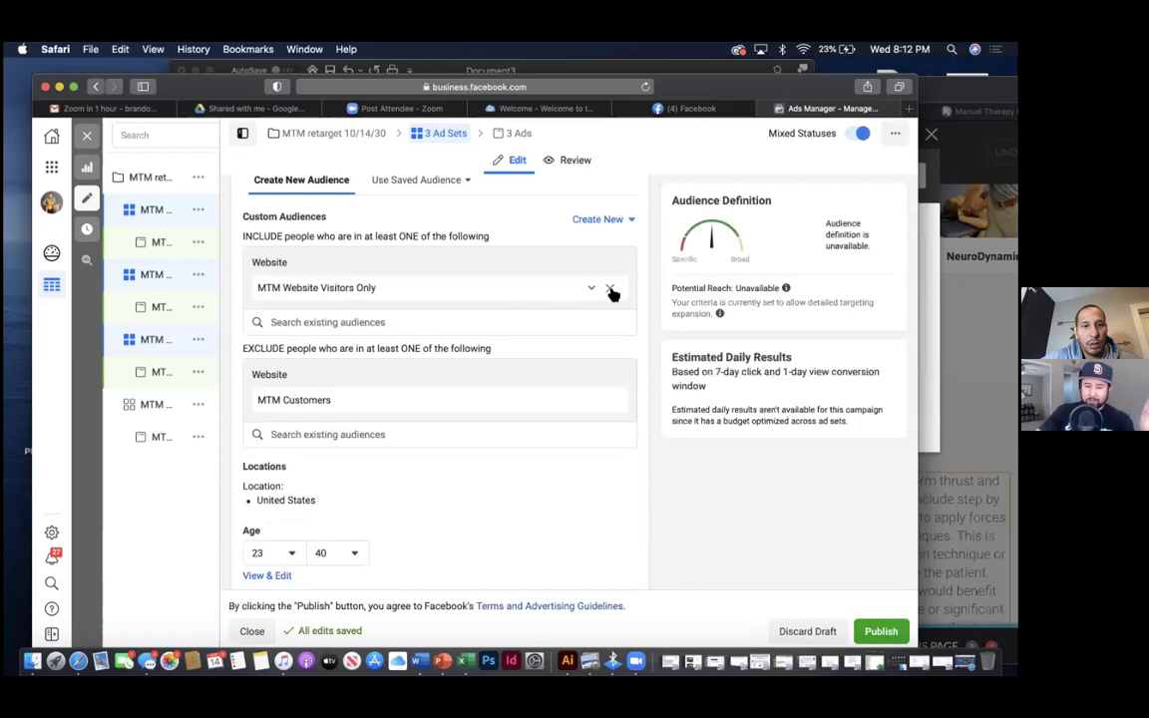
click(610, 290)
click(416, 267)
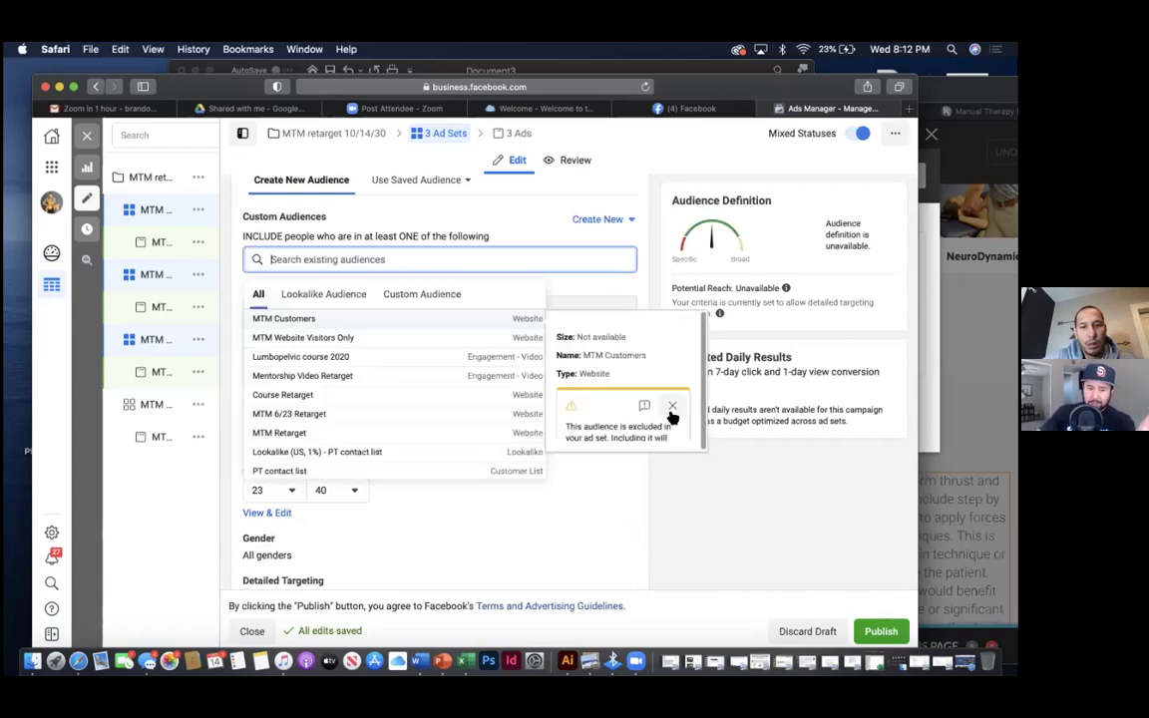
click(672, 408)
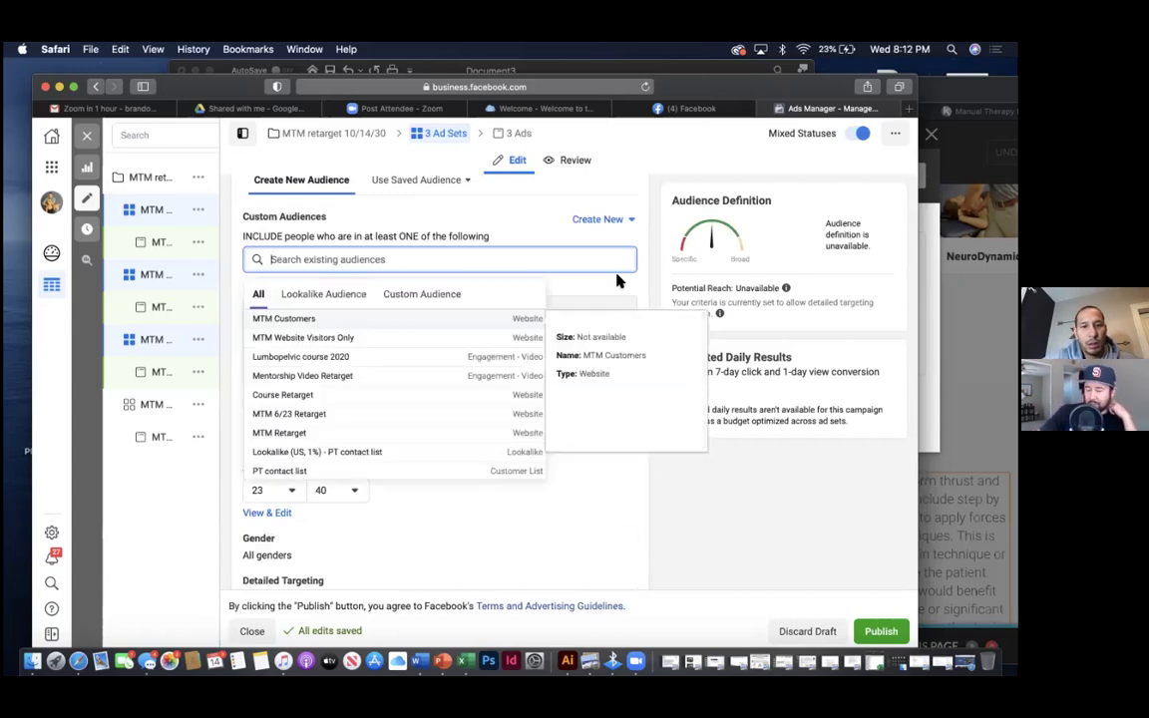
click(588, 531)
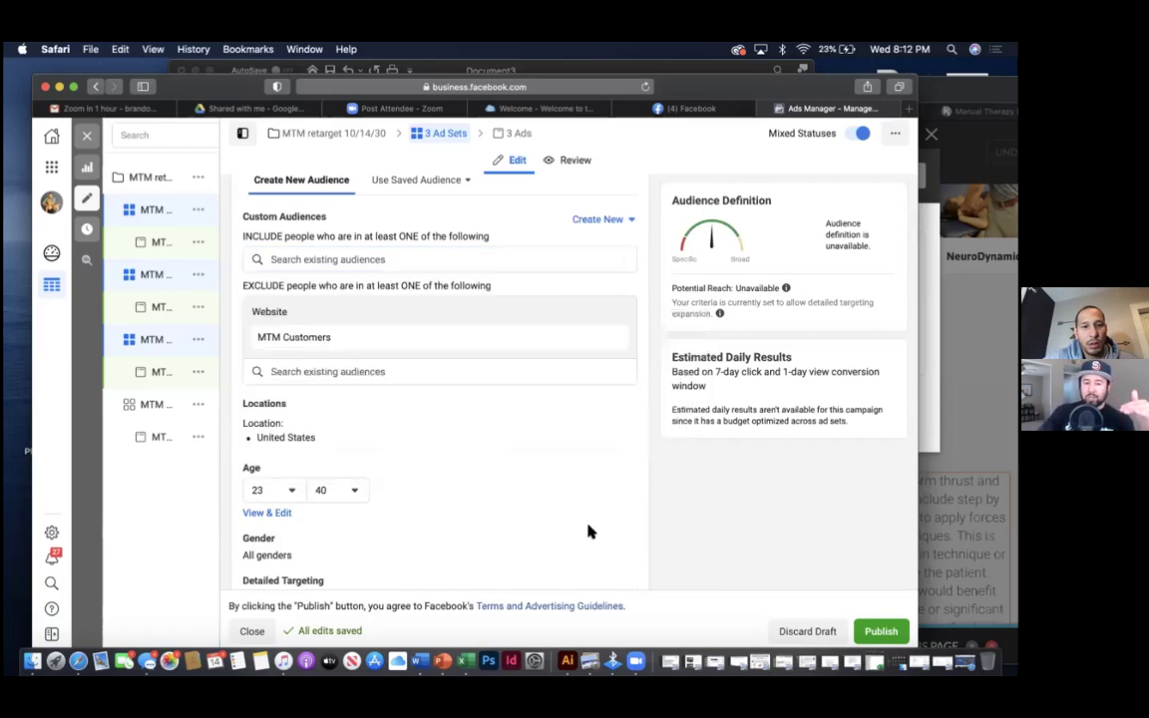
- Search the duplicated ad sets' detailed targeting for "Institute of clinical excellence" and look through the suggestions
scroll(592, 483, down, 5)
scroll(592, 485, down, 3)
scroll(592, 484, up, 5)
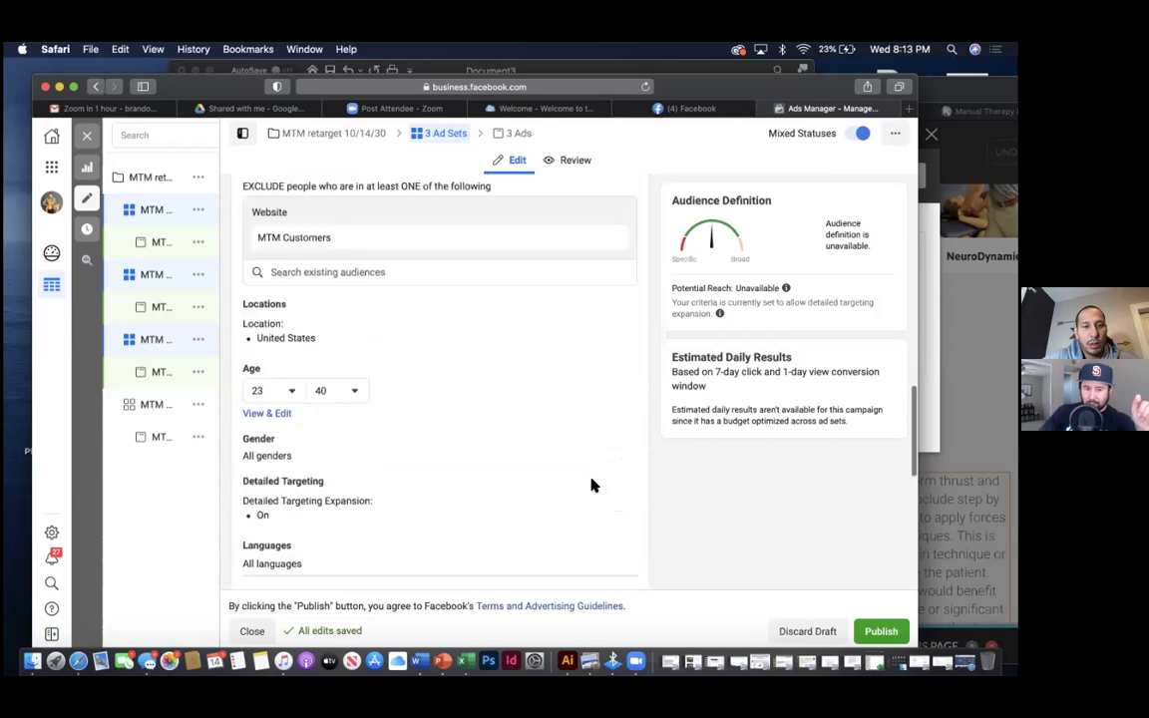
scroll(591, 485, up, 2)
scroll(591, 485, down, 6)
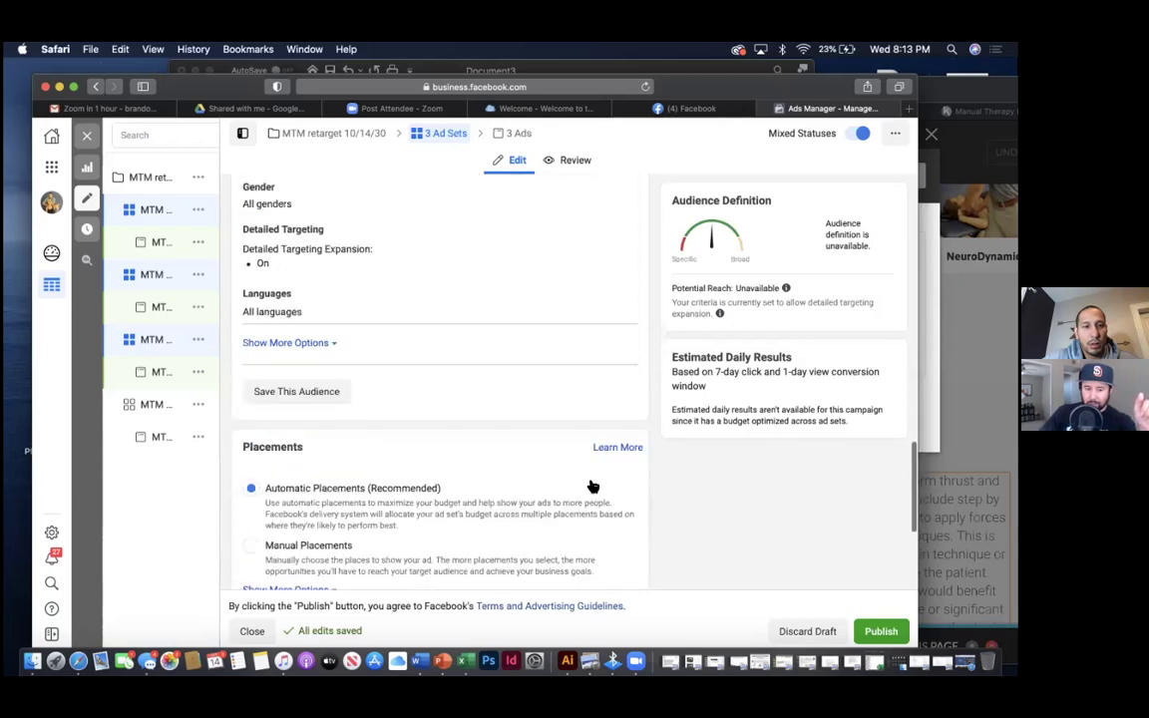
mouse_move(313, 230)
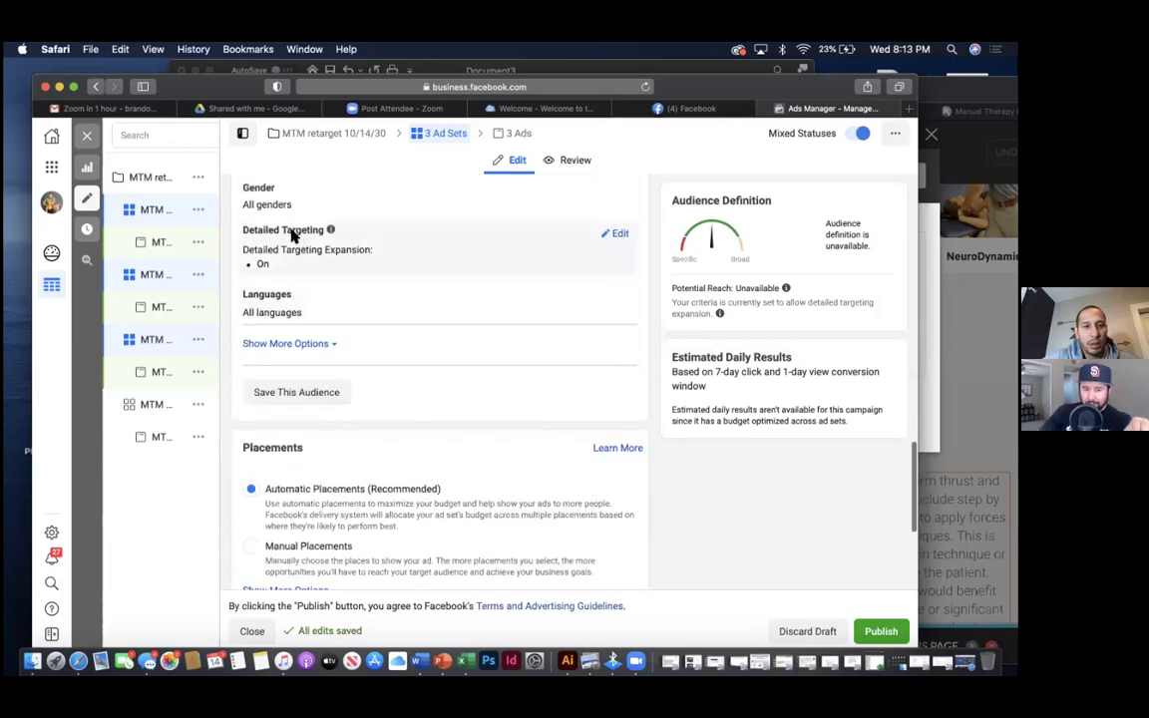
click(618, 235)
click(396, 270)
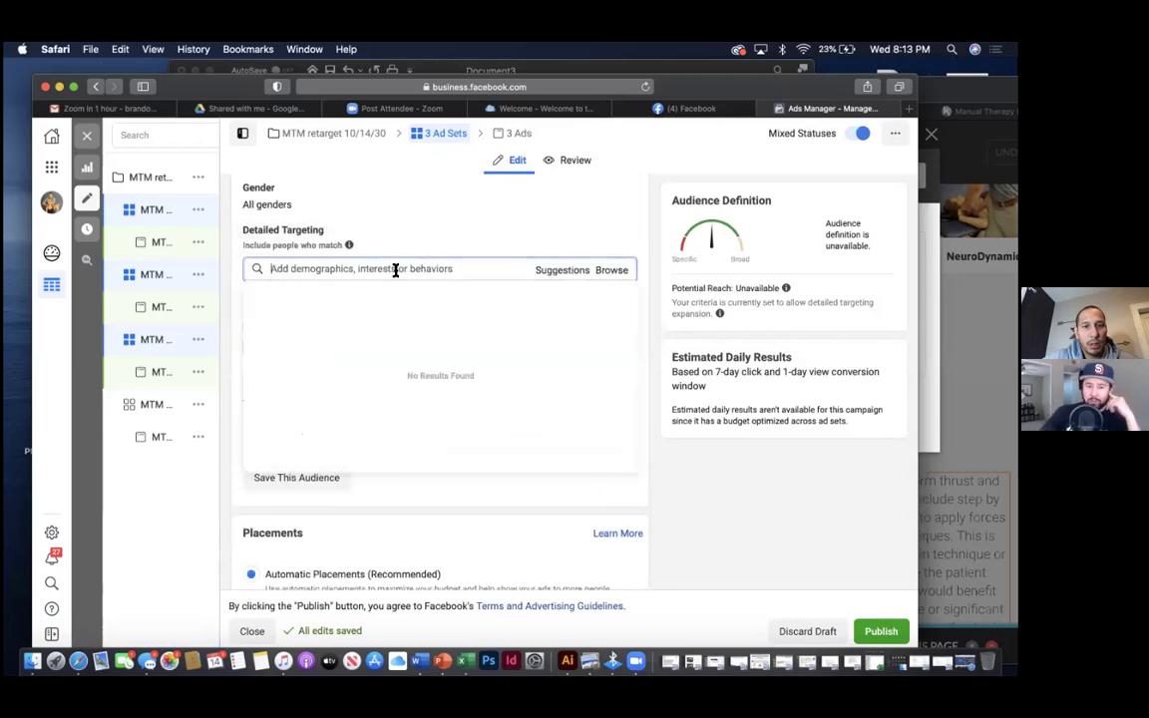
text(Institute of clinic)
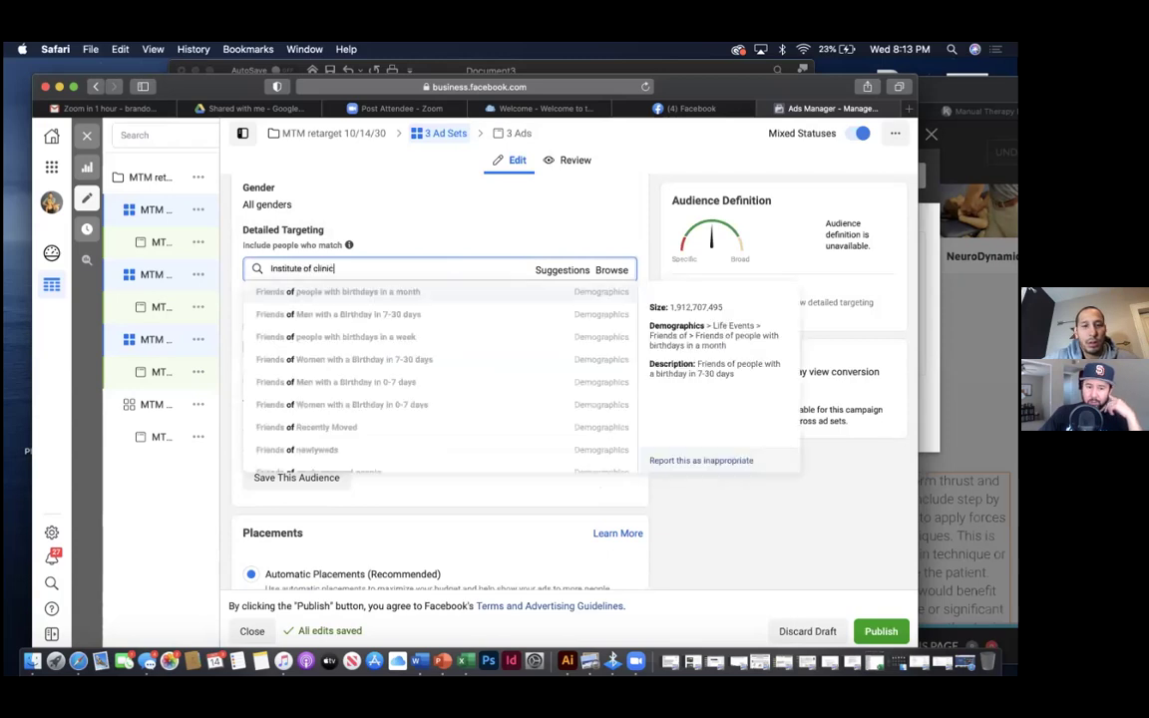
text(al excellence)
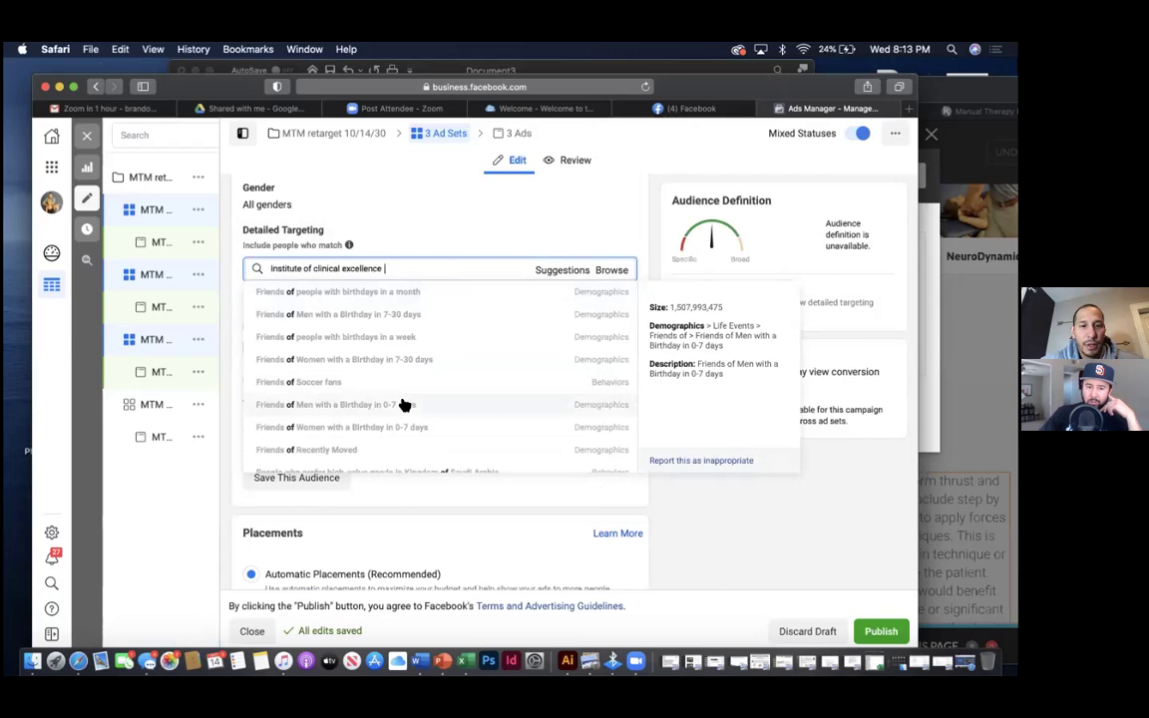
scroll(403, 403, down, 3)
scroll(403, 405, down, 5)
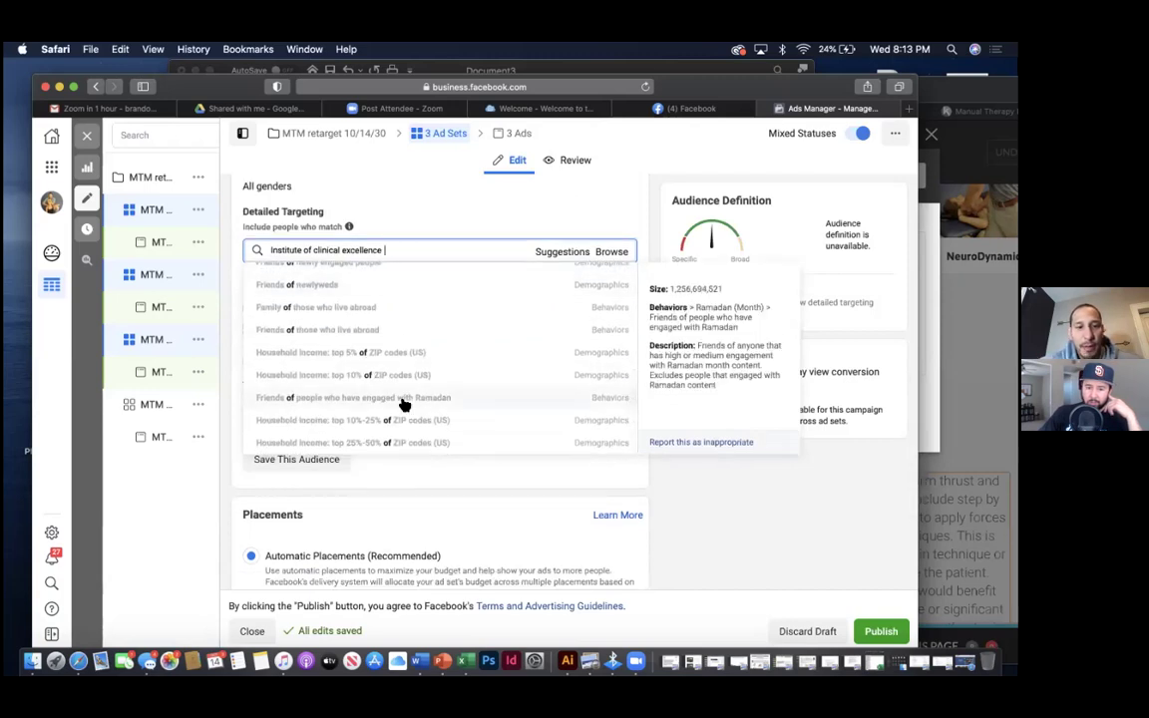
scroll(404, 405, up, 10)
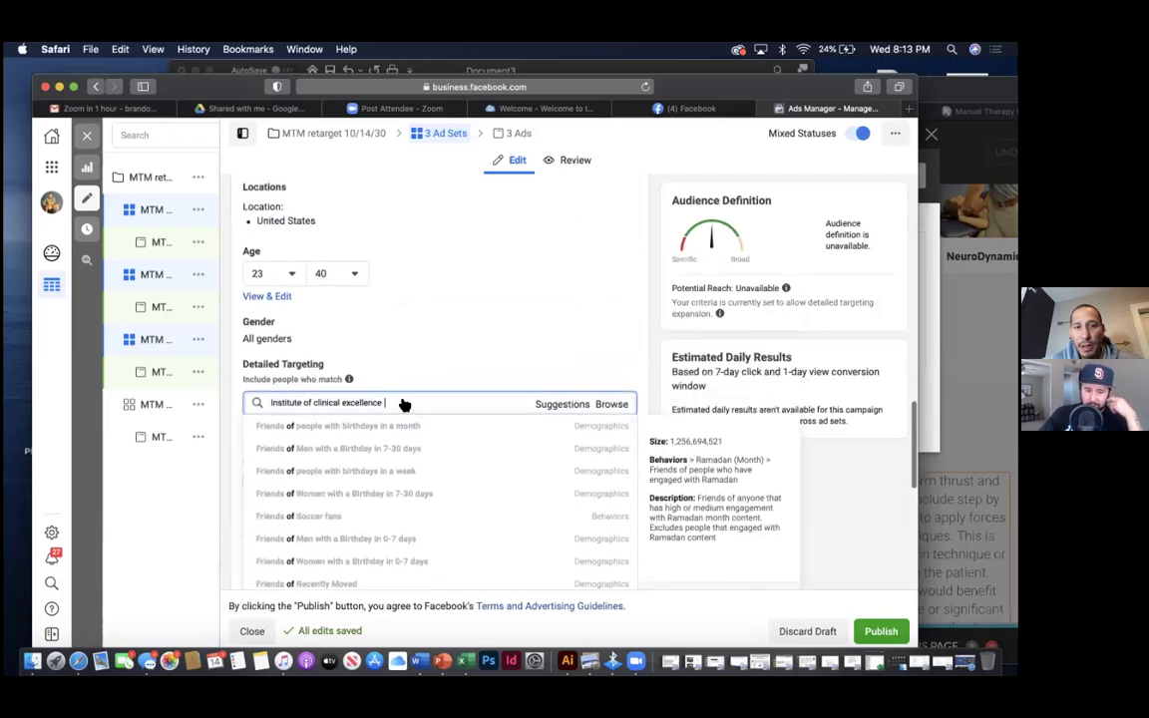
- Replace the detailed targeting search with "Evidence in Motion" and check the suggestions
triple_click(400, 400)
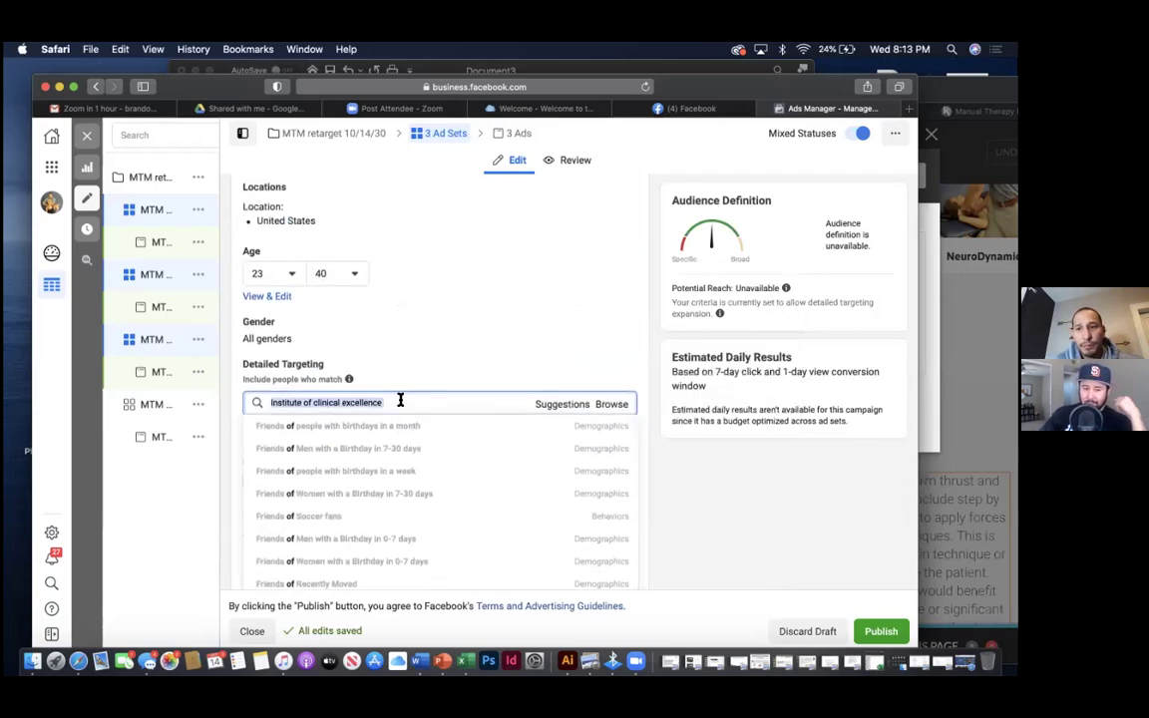
key(BackSpace)
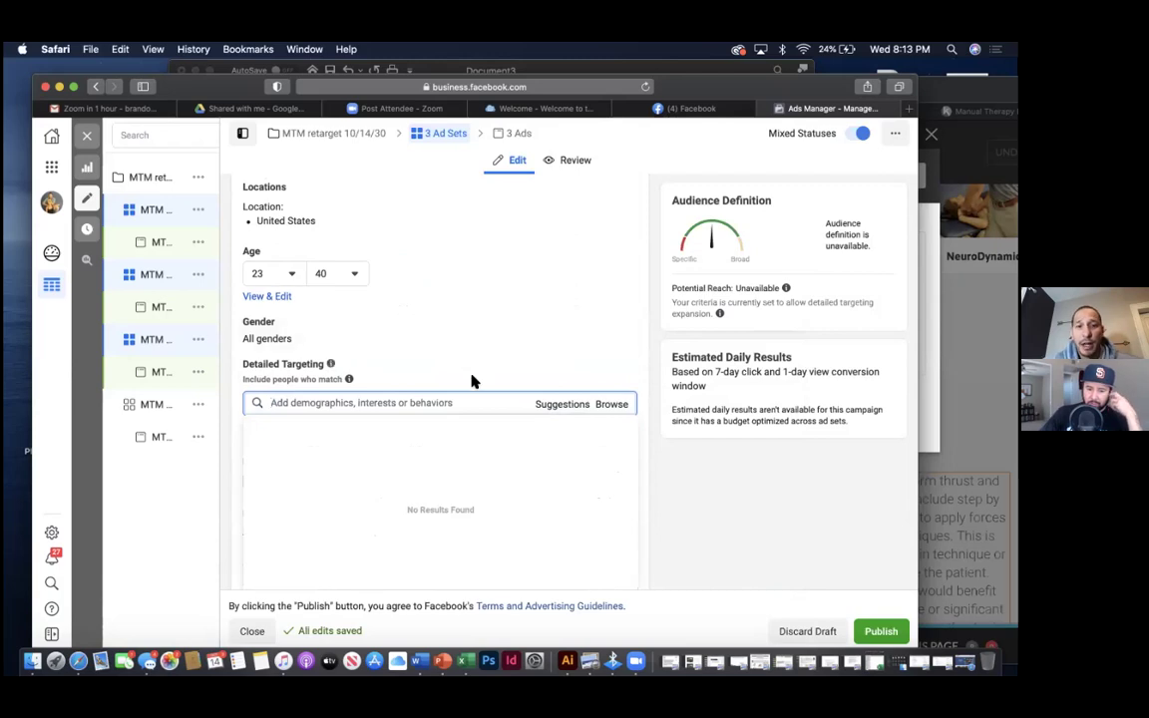
text(Ev)
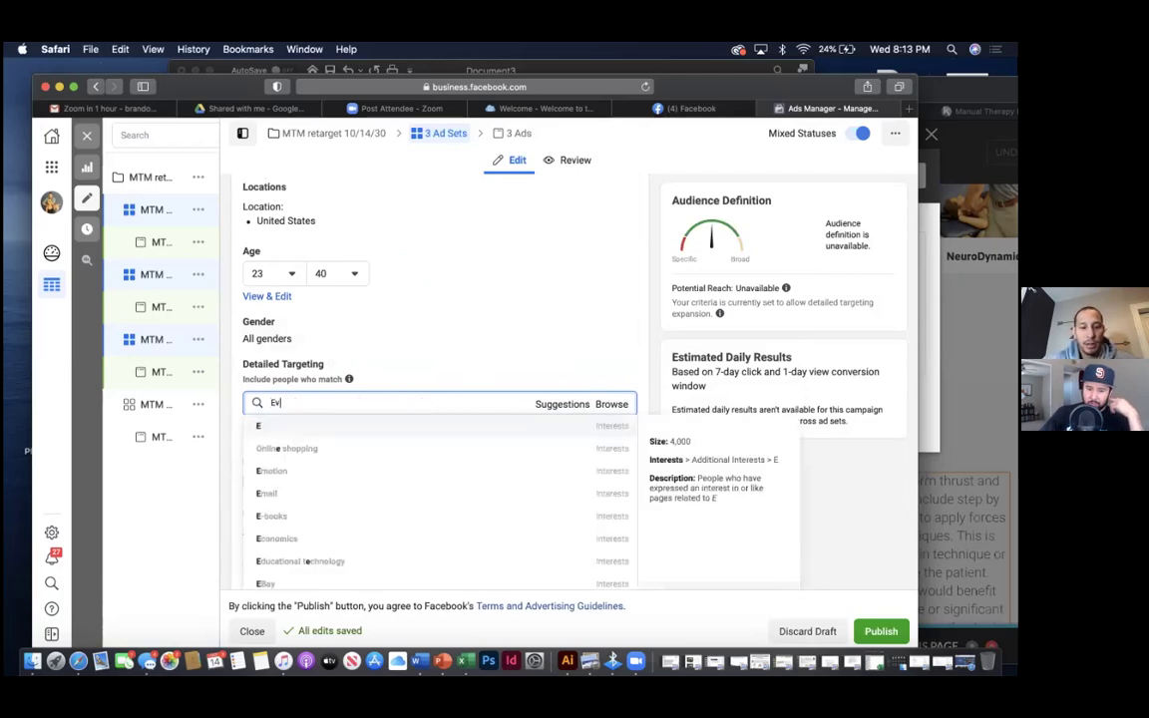
text(idence in )
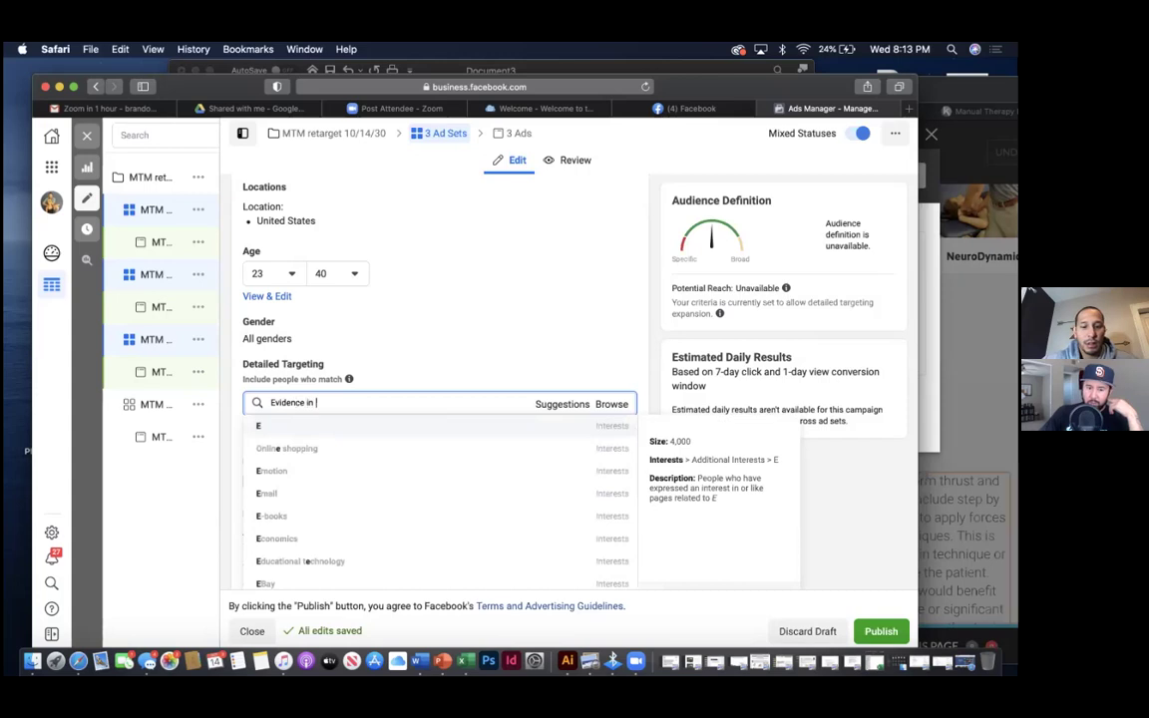
text(Motion)
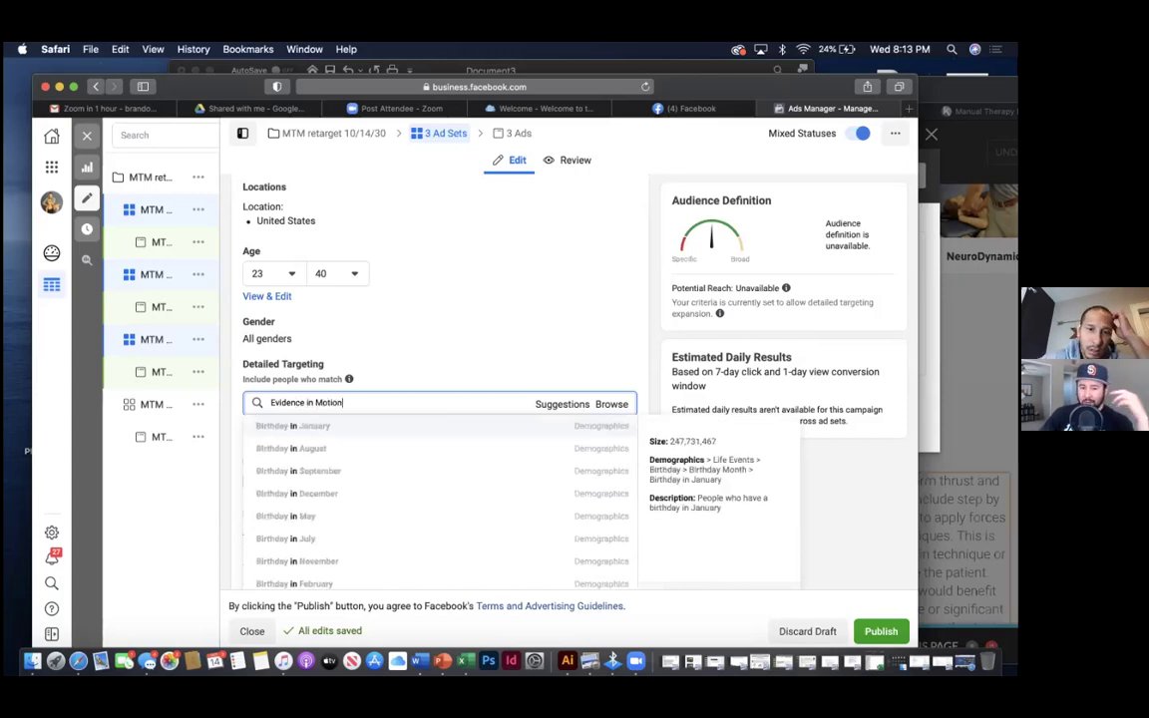
scroll(564, 367, down, 2)
scroll(567, 357, up, 1)
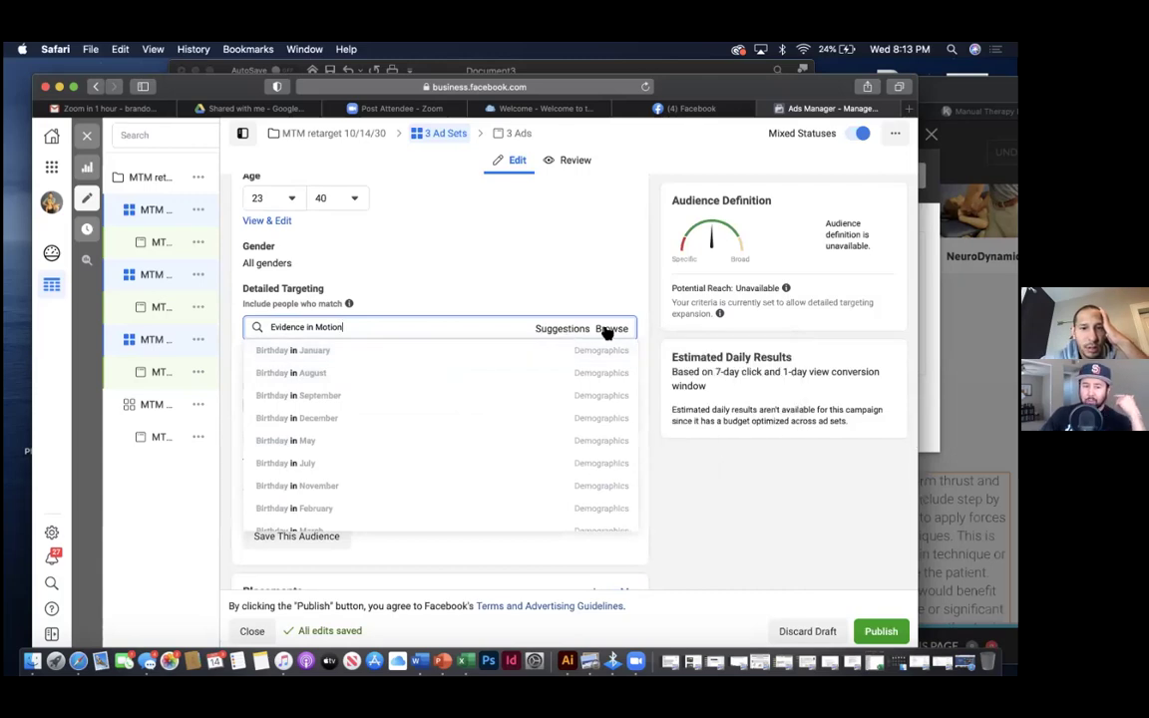
- Search detailed targeting for "Physical Therapist" and include the job title Staff Physical Therapist (Staff PT)
triple_click(476, 326)
key(BackSpace)
text(Physica)
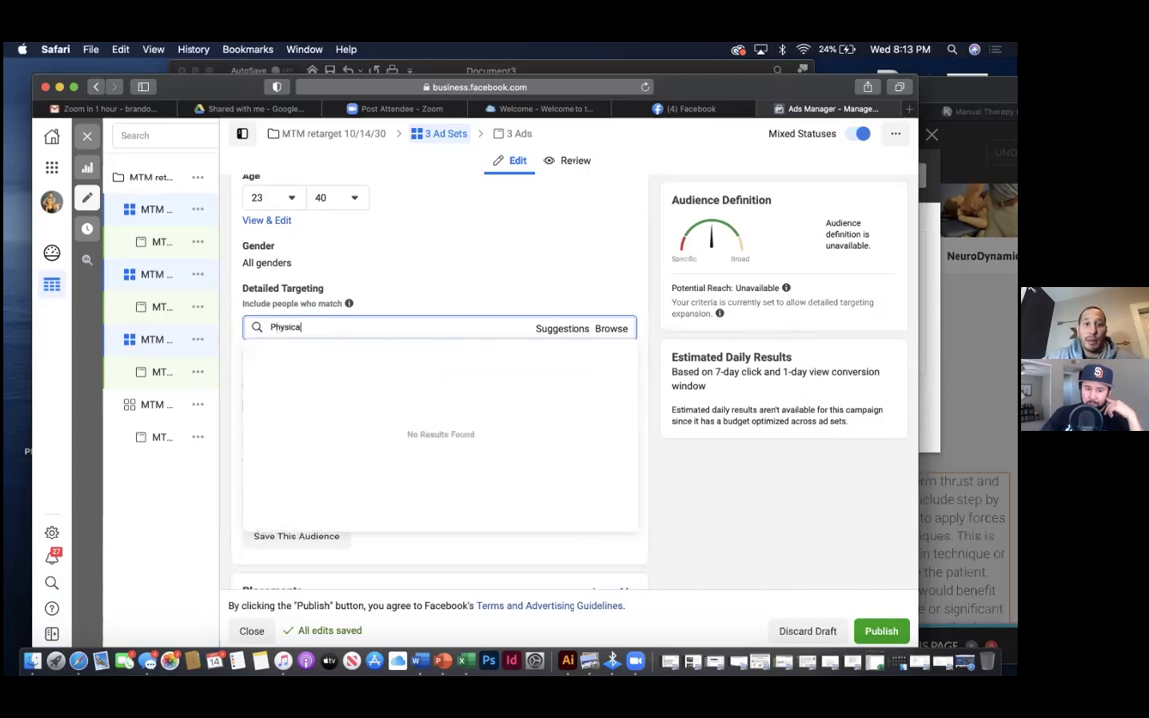
text(l Therapis)
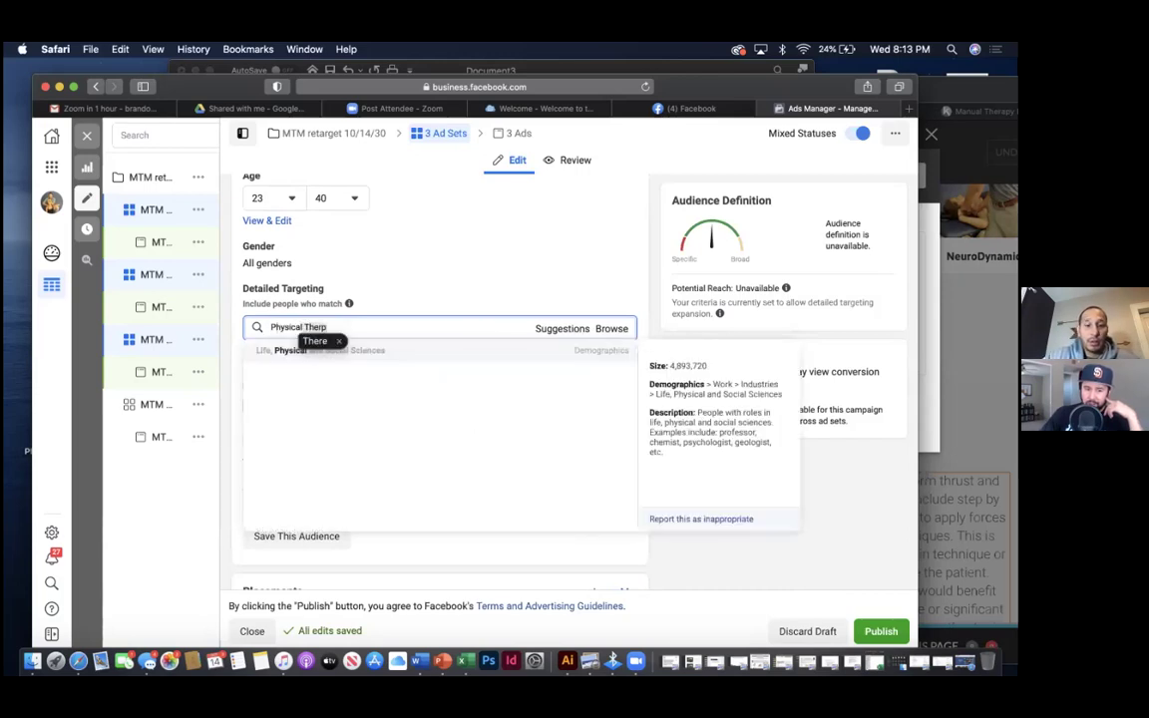
text(t)
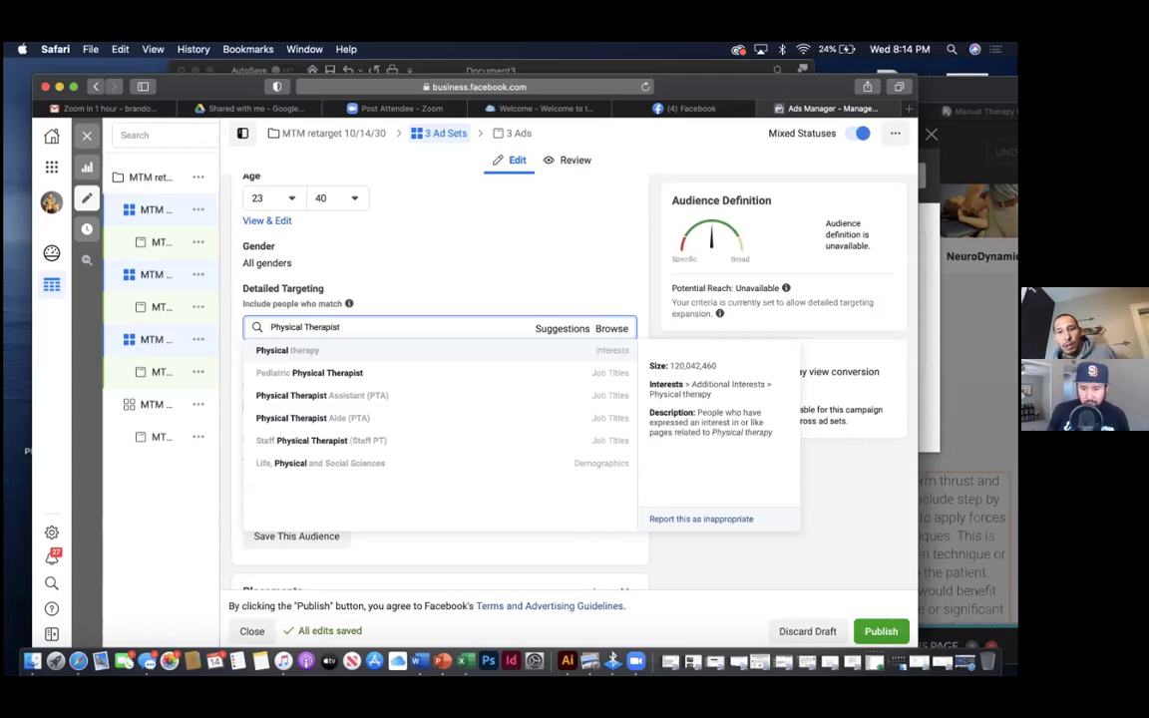
click(374, 446)
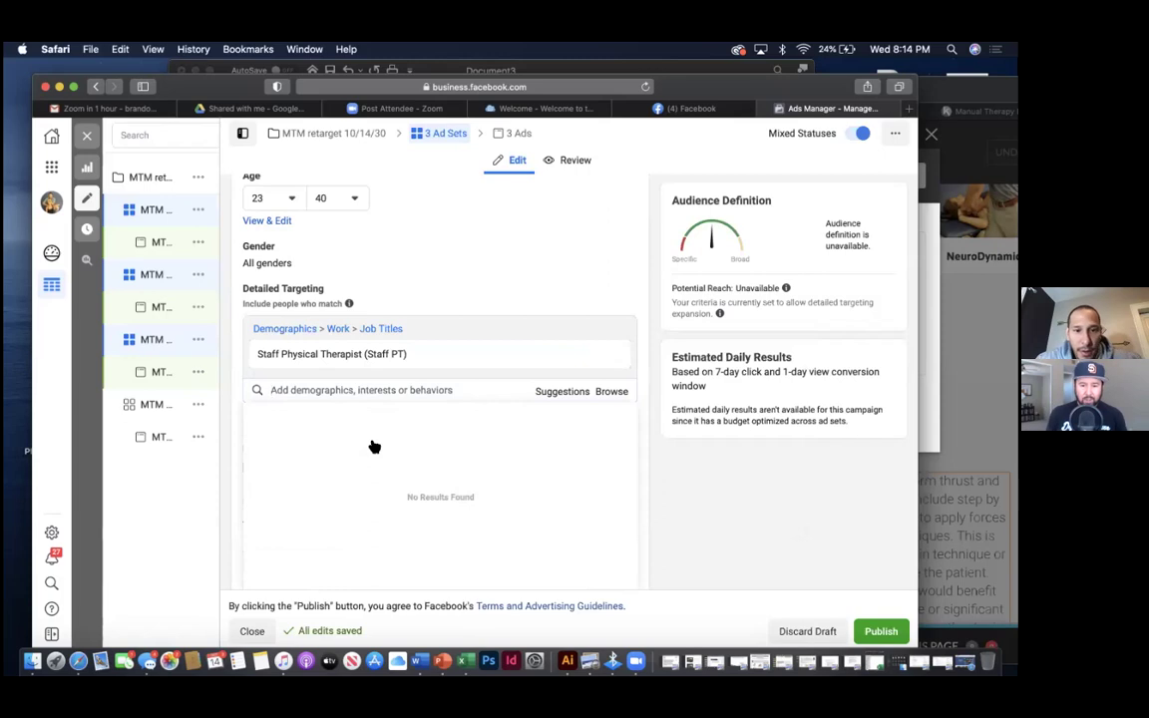
scroll(374, 446, down, 3)
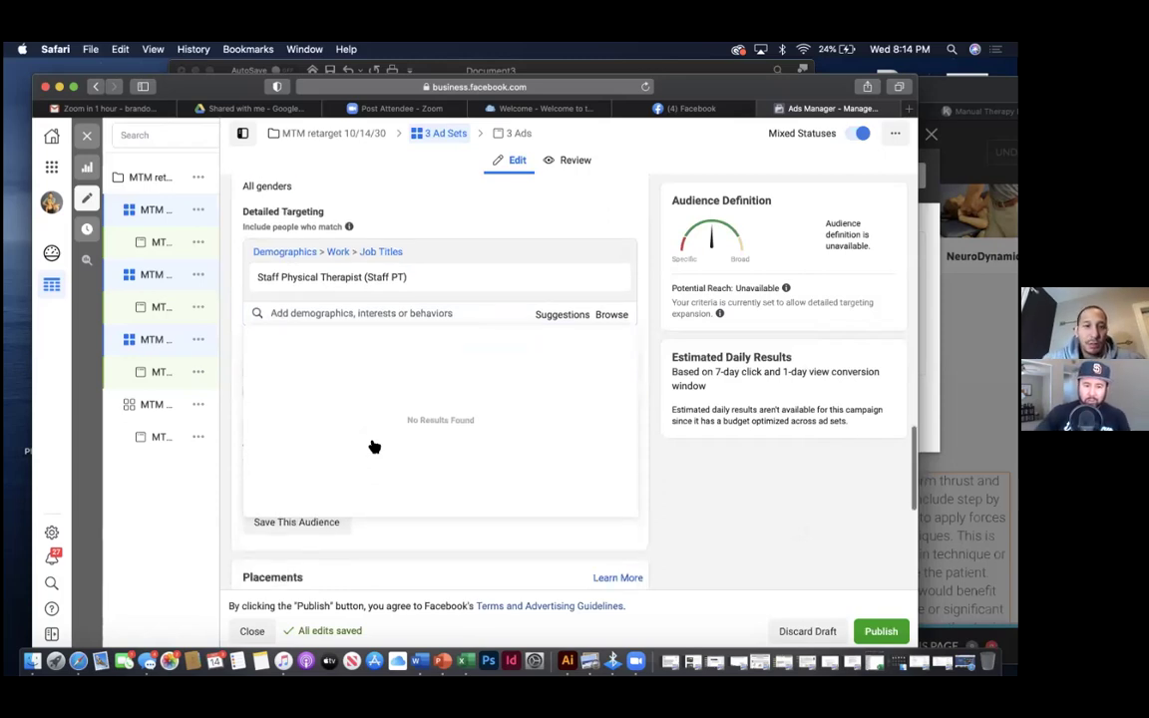
click(398, 493)
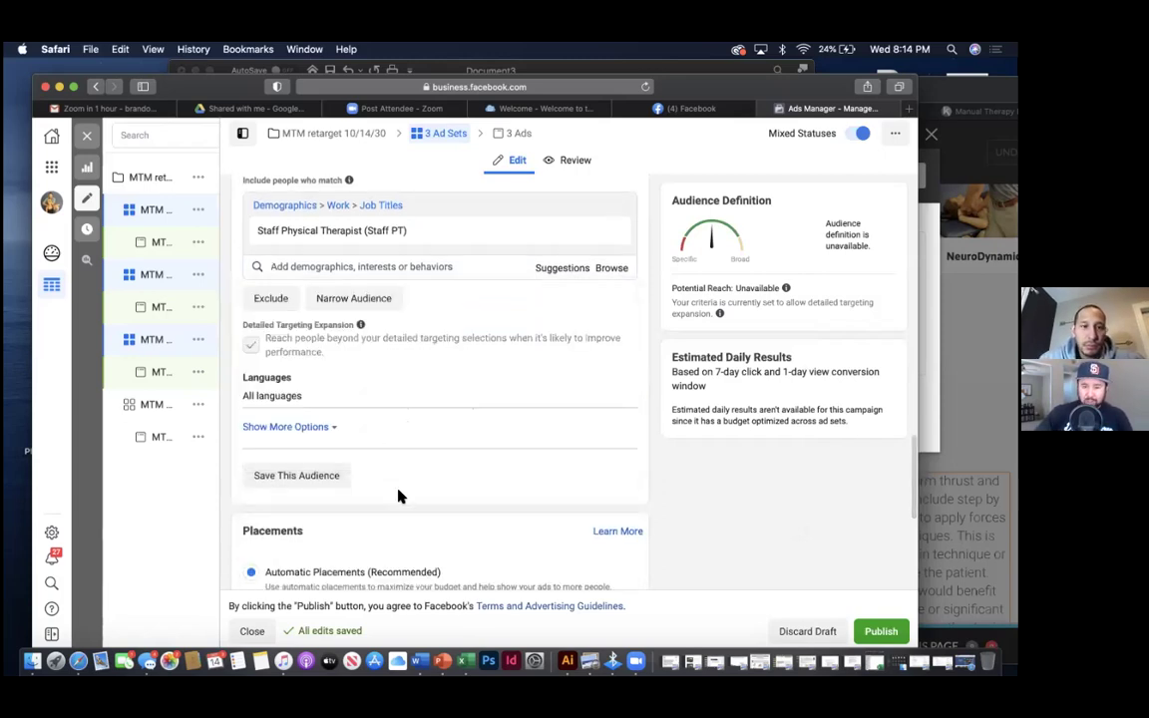
- Rename the three duplicated ad sets as "MTM retarget 10/14/30 - PT"
scroll(378, 289, down, 5)
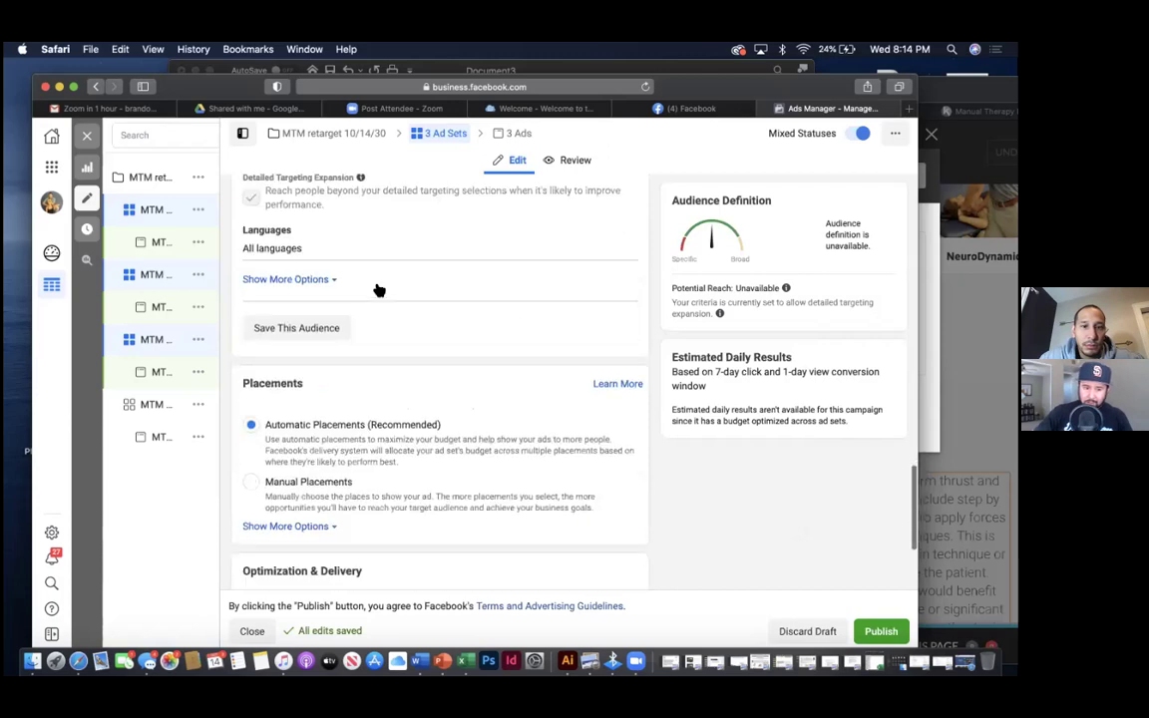
scroll(379, 292, down, 1)
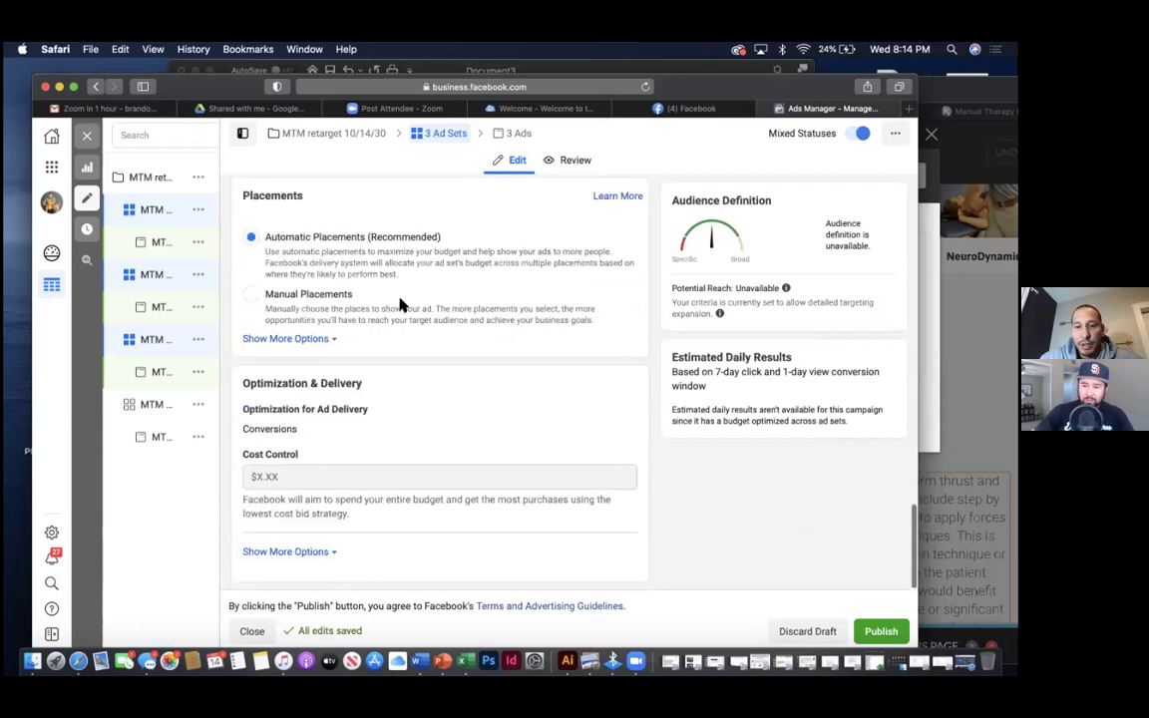
scroll(463, 295, up, 10)
click(417, 231)
key(BackSpace)
key(BackSpace)
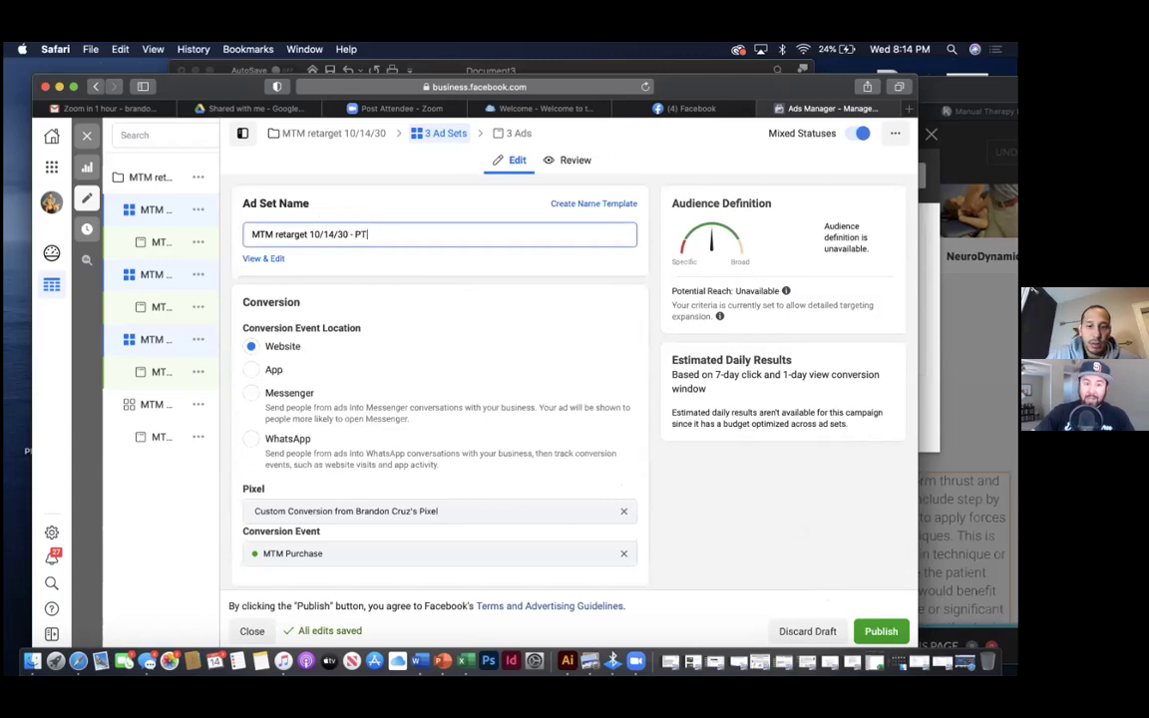
- Publish the three duplicated ad sets together with their ads
scroll(438, 379, down, 15)
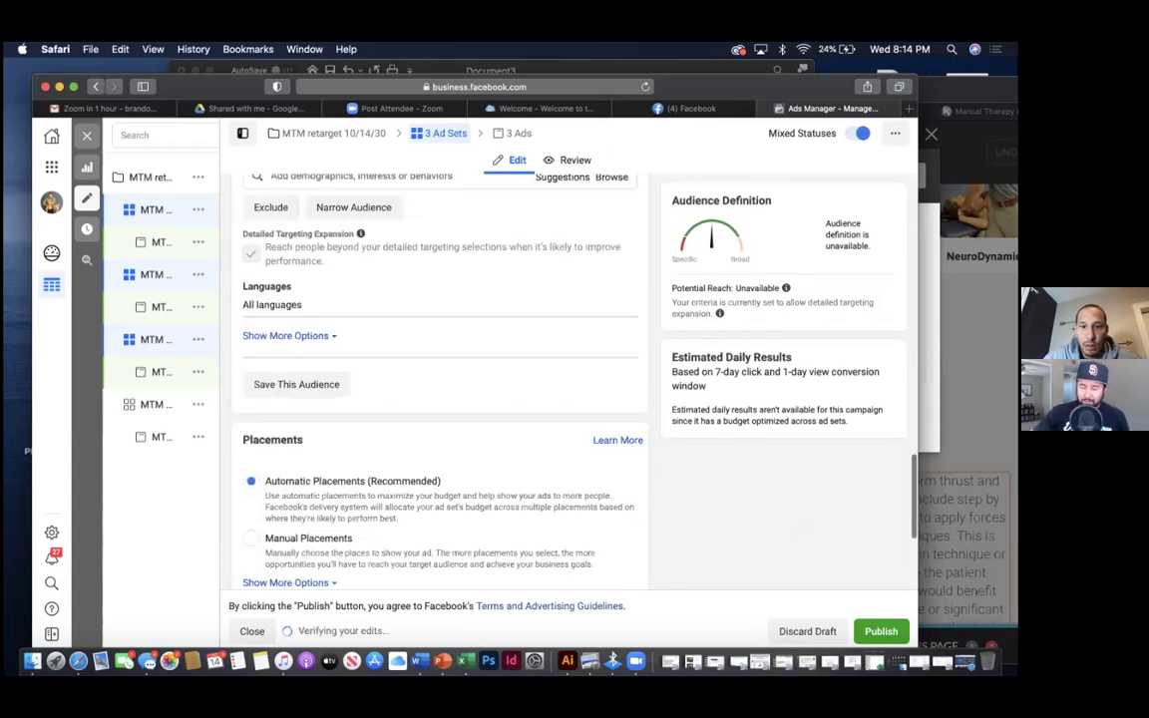
scroll(695, 337, down, 5)
click(881, 633)
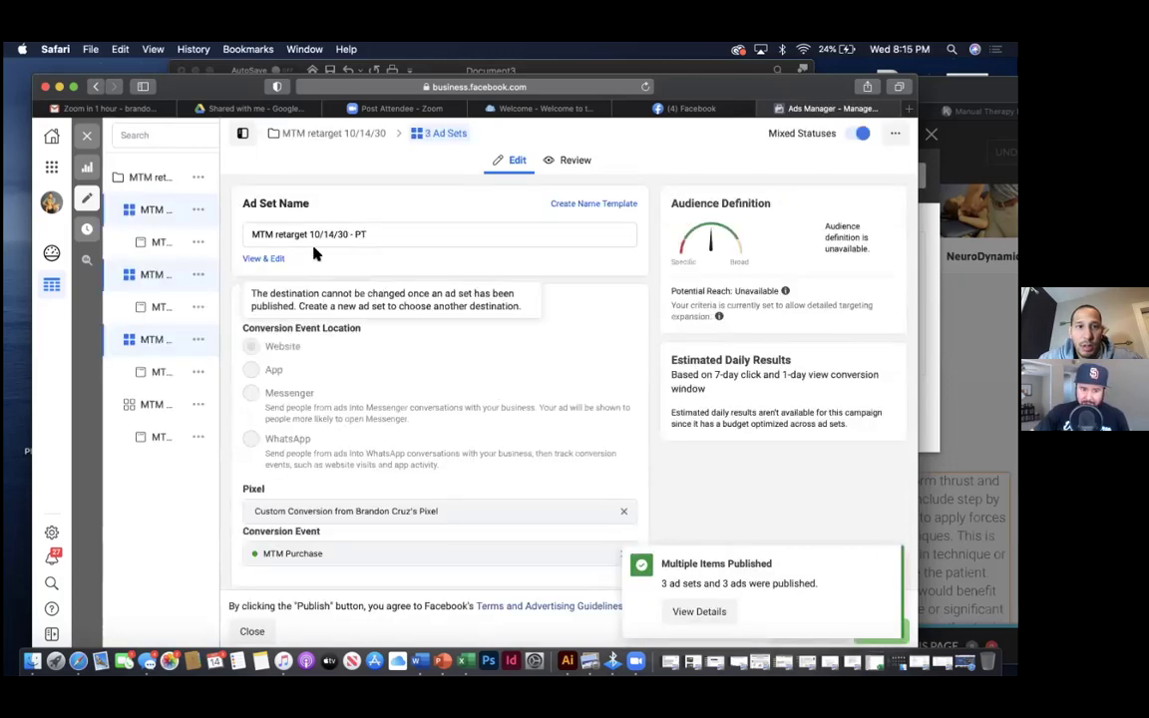
- Look through the first two published ad sets individually, including the MTM Retarget ad under the second one
mouse_move(180, 217)
click(171, 278)
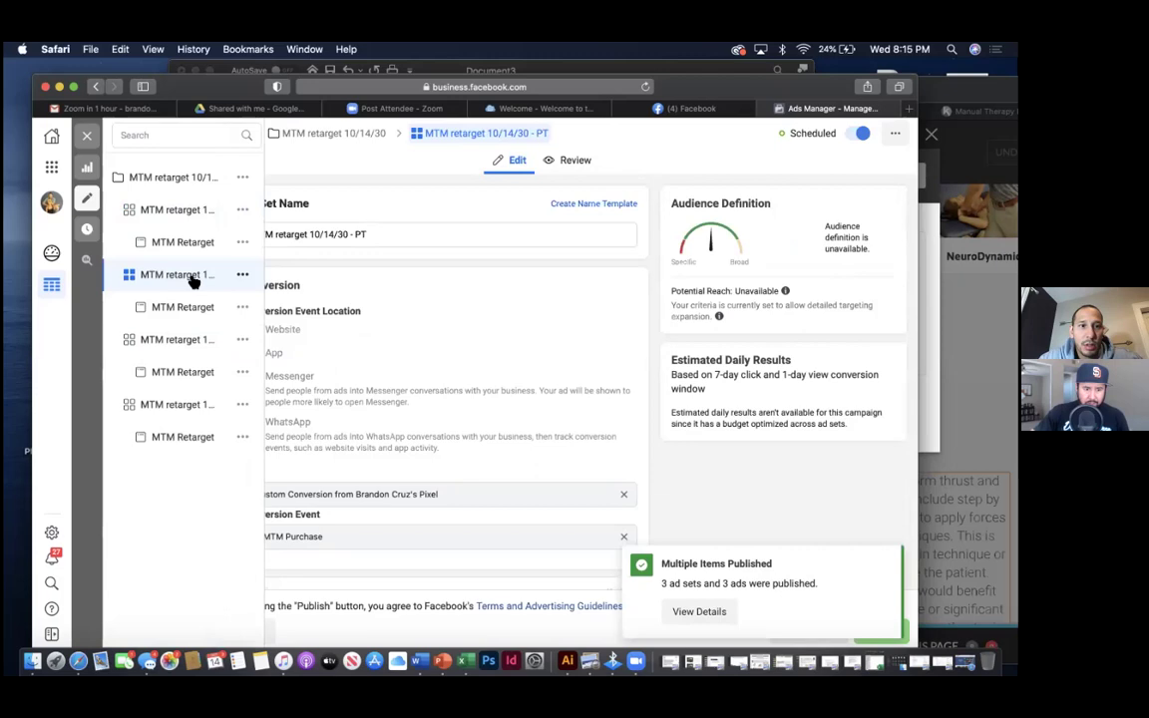
click(189, 307)
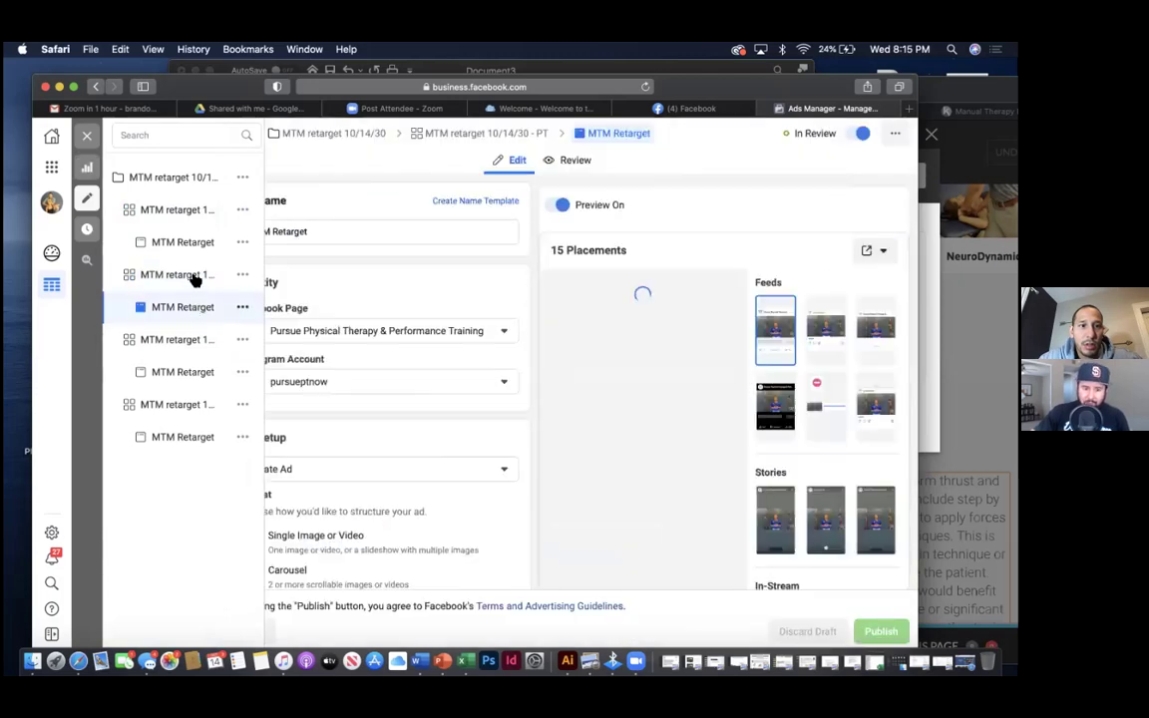
click(193, 276)
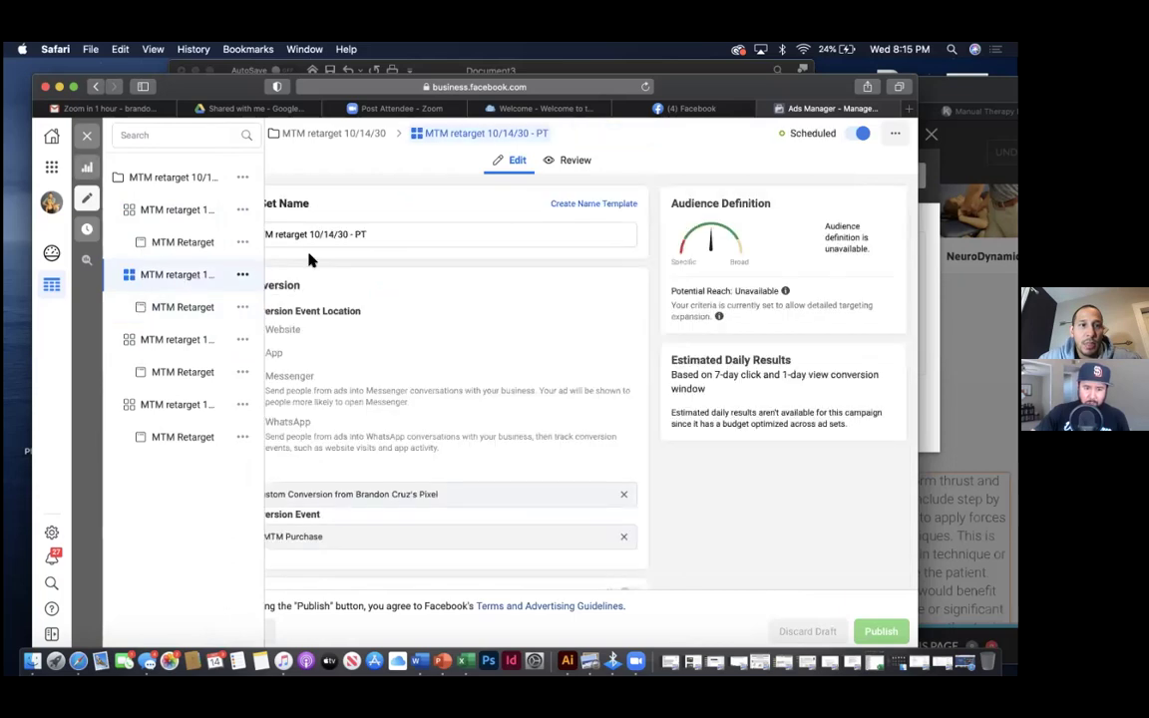
click(164, 210)
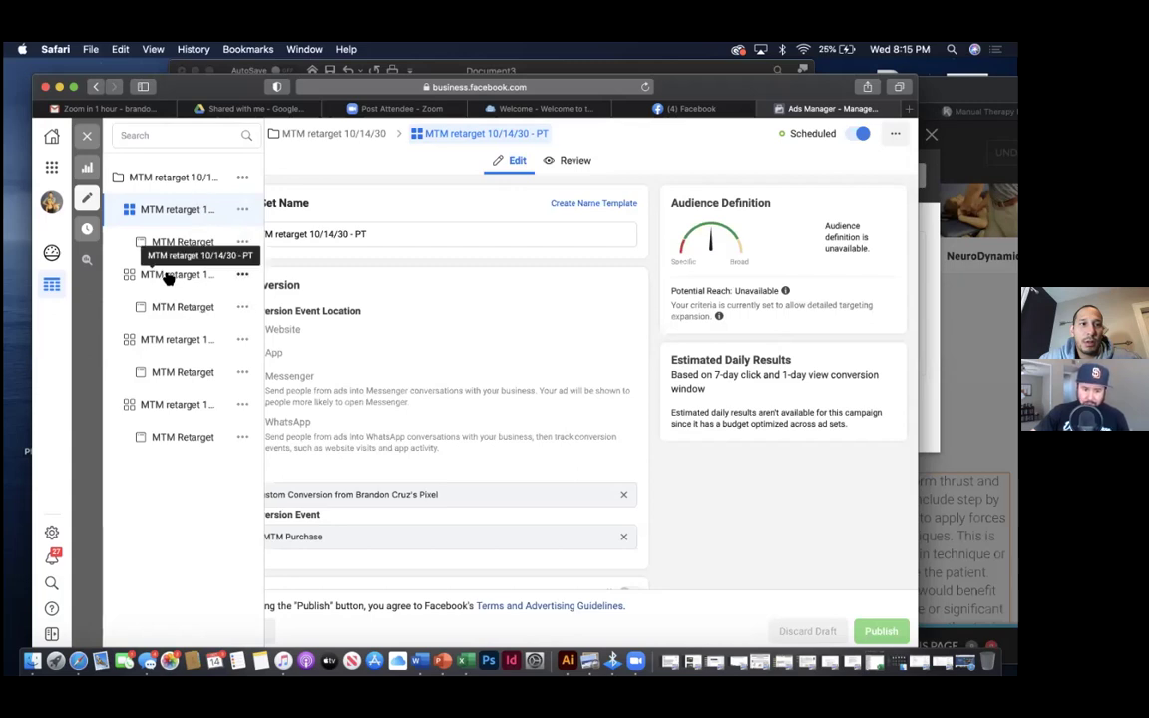
click(166, 277)
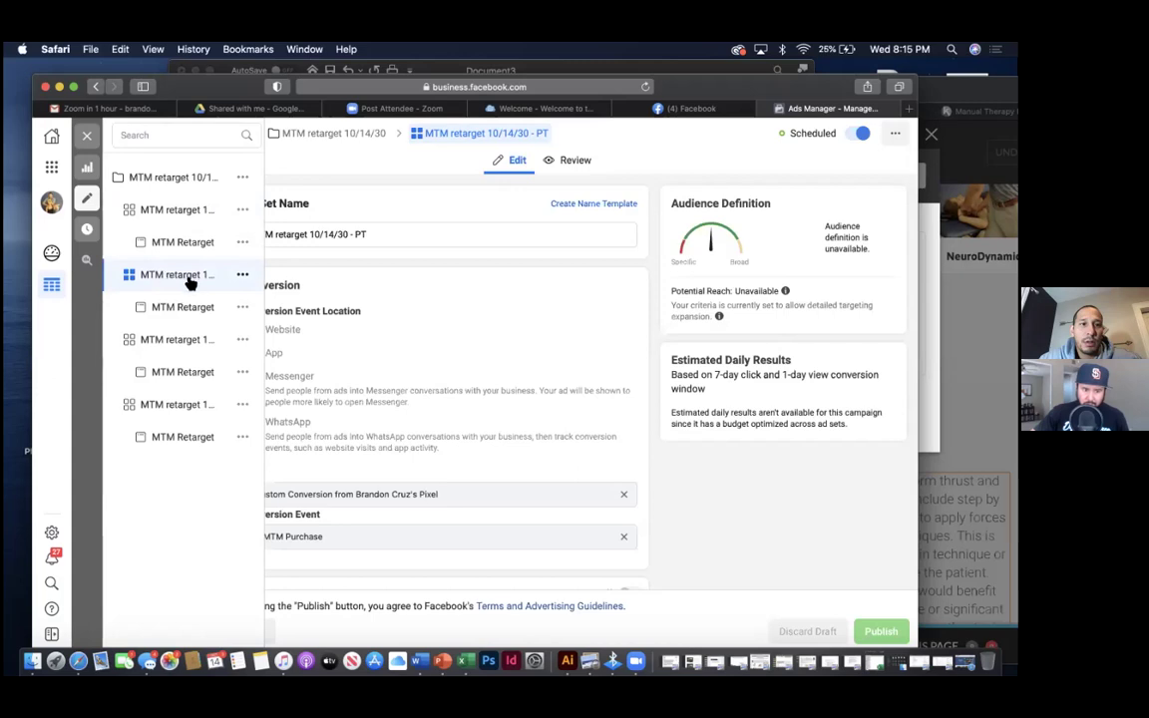
- Rename the first ad set in the campaign tree as "MTM retarget 10/14/30 - Jag" and check its audience section
click(380, 236)
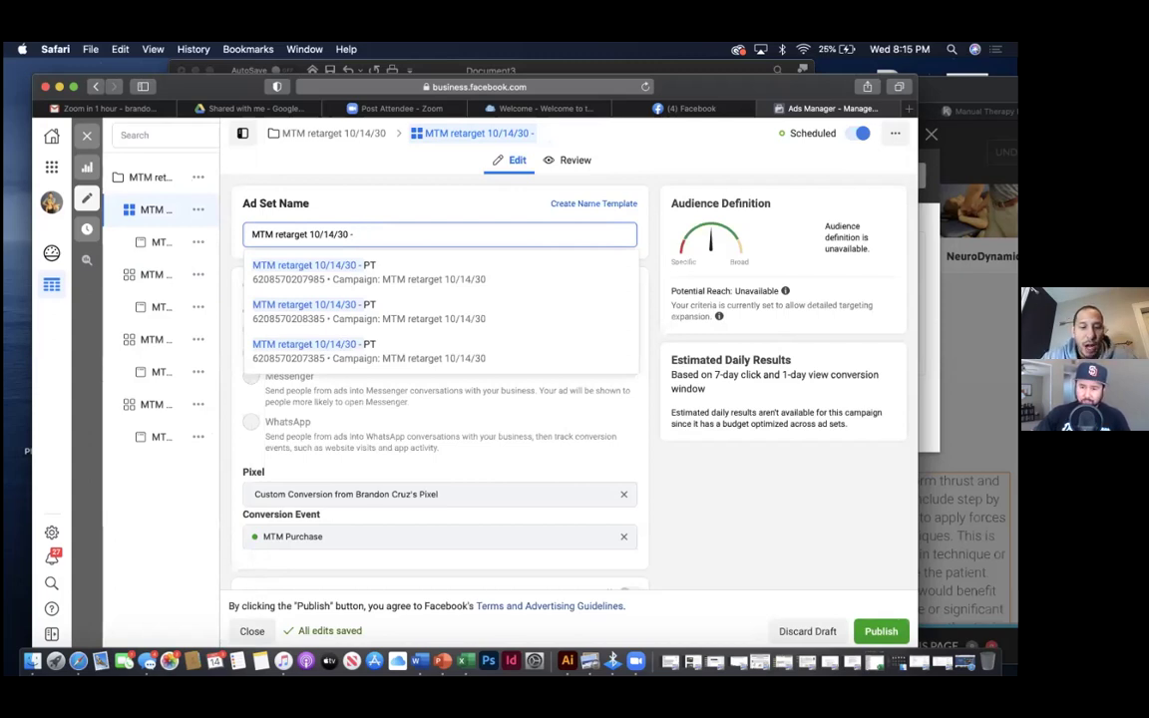
text(Jag)
key(BackSpace)
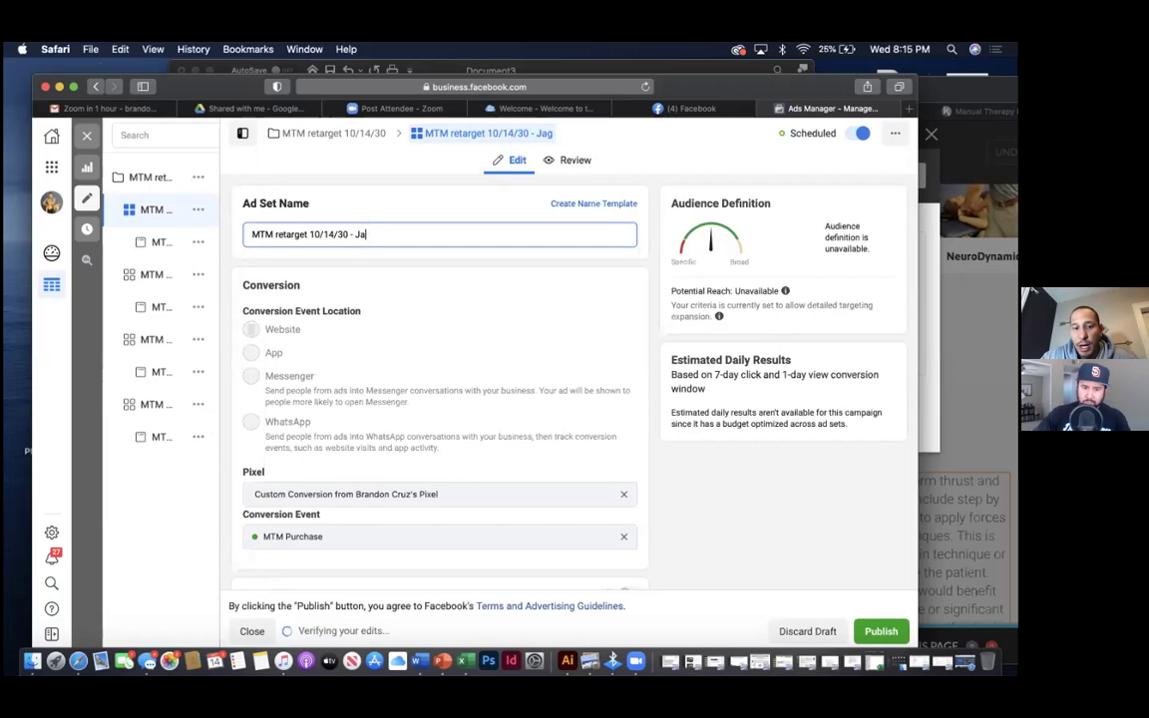
scroll(439, 399, down, 10)
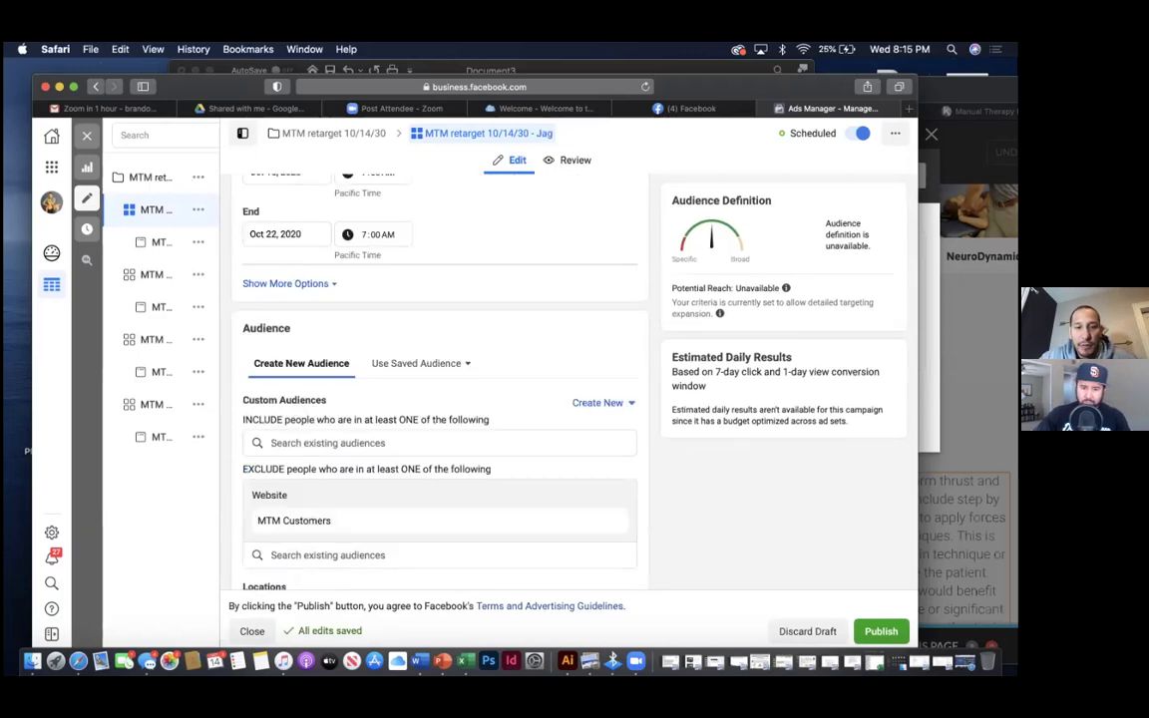
scroll(439, 379, up, 5)
scroll(439, 379, up, 5)
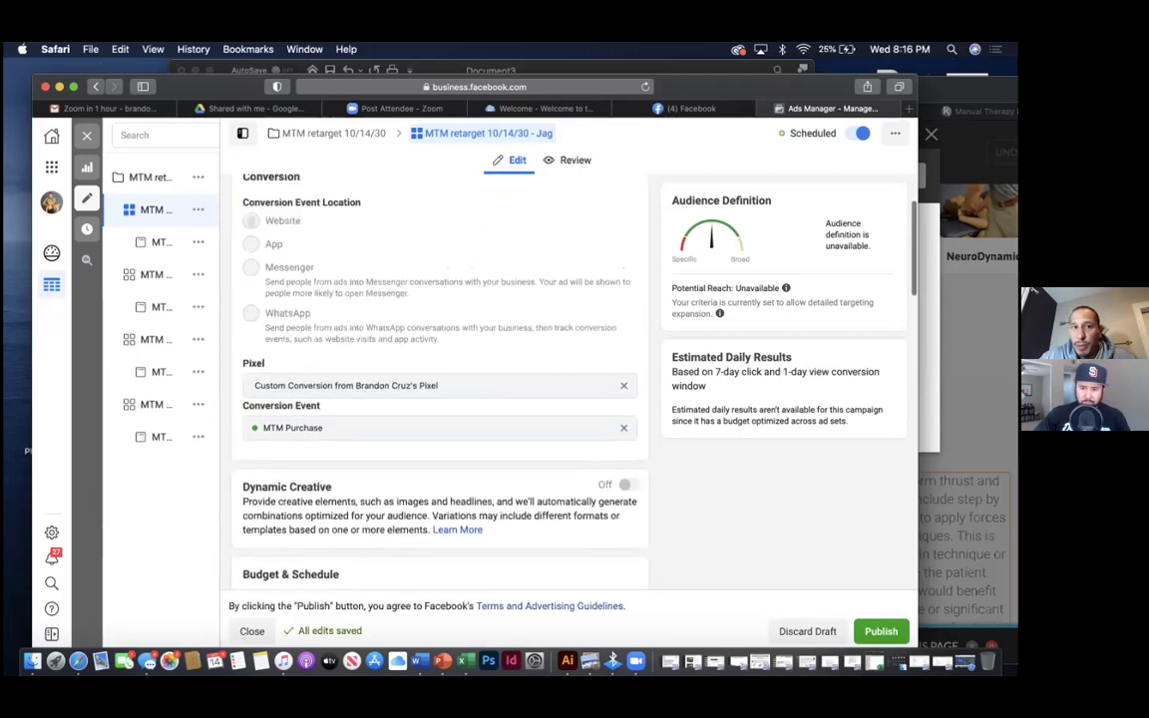
- Rename the first ad set as "MTM retarget 10/14/30 - Location"
click(361, 234)
key(BackSpace)
key(BackSpace)
key(BackSpace)
text(Location)
scroll(309, 430, down, 5)
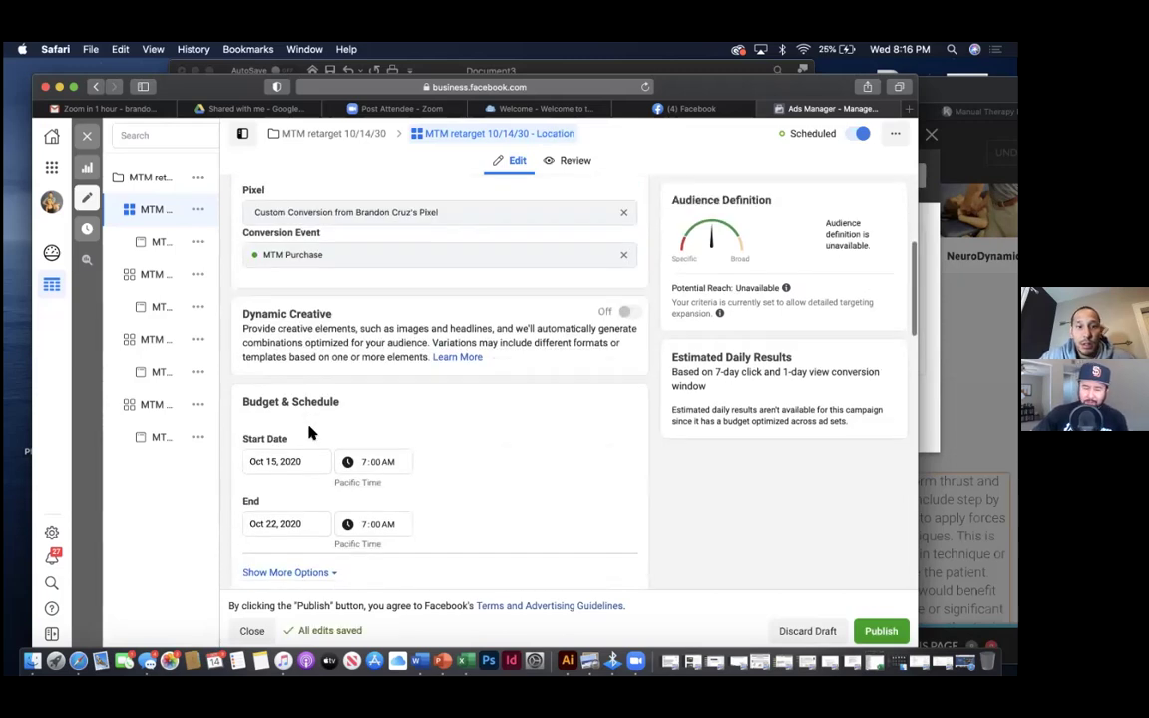
- Review the schedule, audience, detailed targeting and placement settings of the "MTM retarget 10/14/30 - Location" ad set
scroll(309, 431, down, 8)
scroll(309, 431, down, 2)
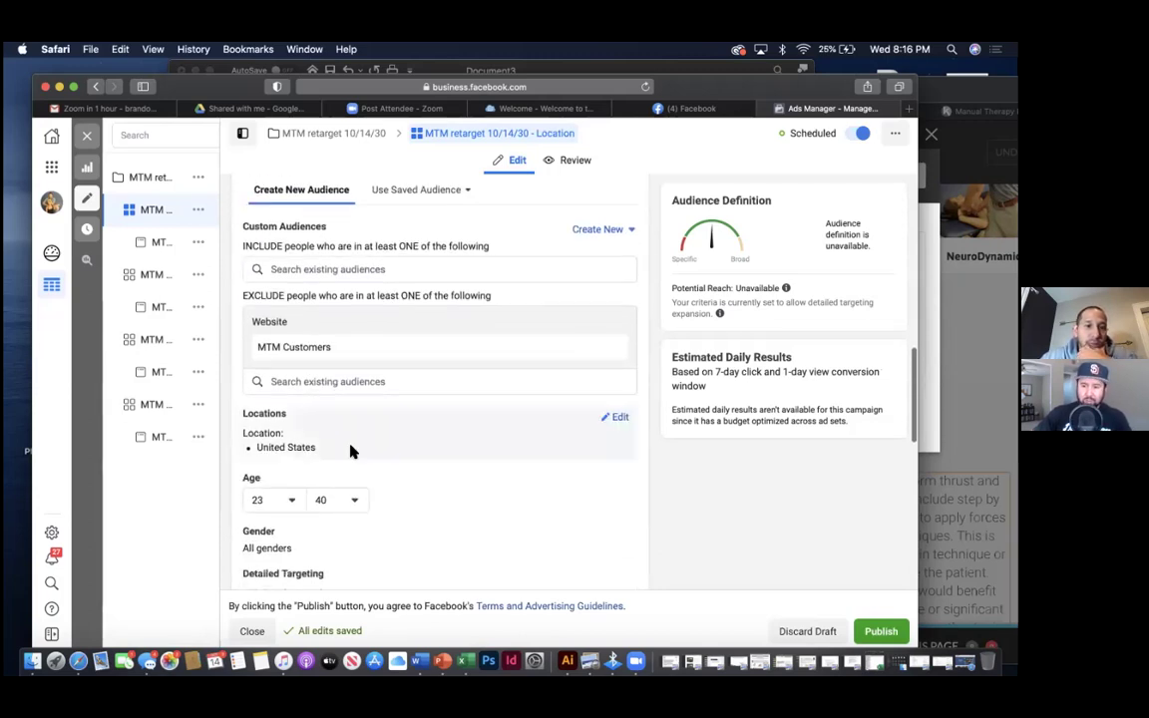
scroll(350, 452, down, 10)
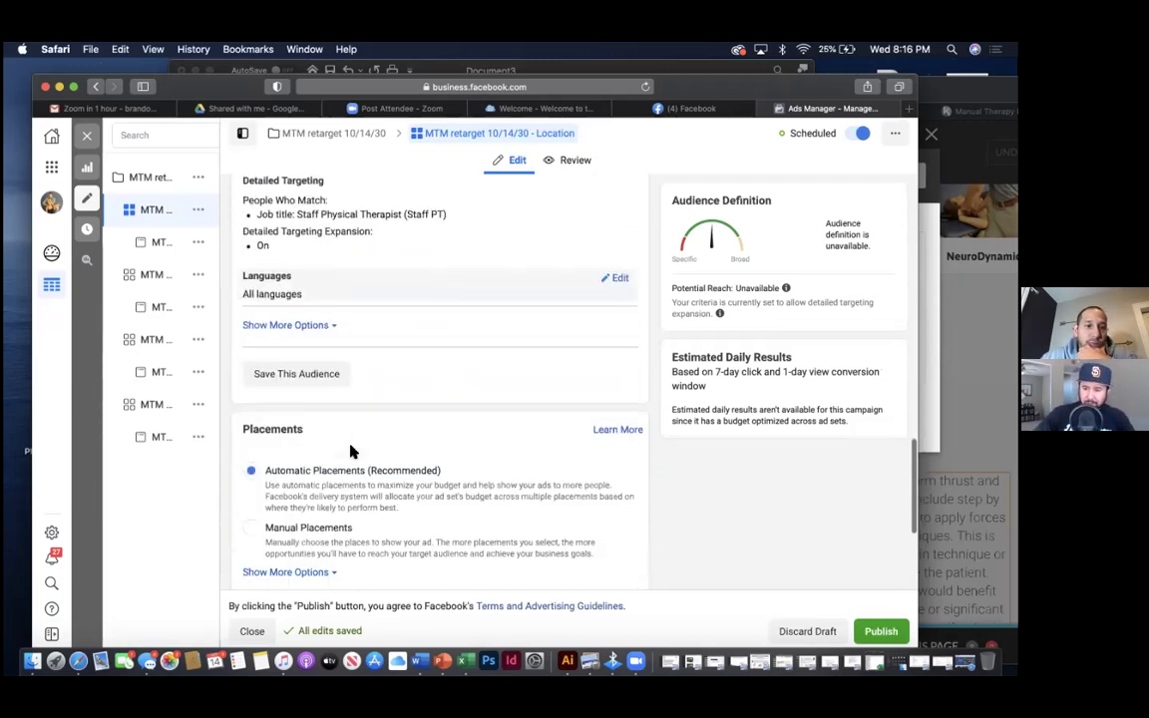
scroll(350, 452, down, 4)
scroll(350, 452, up, 15)
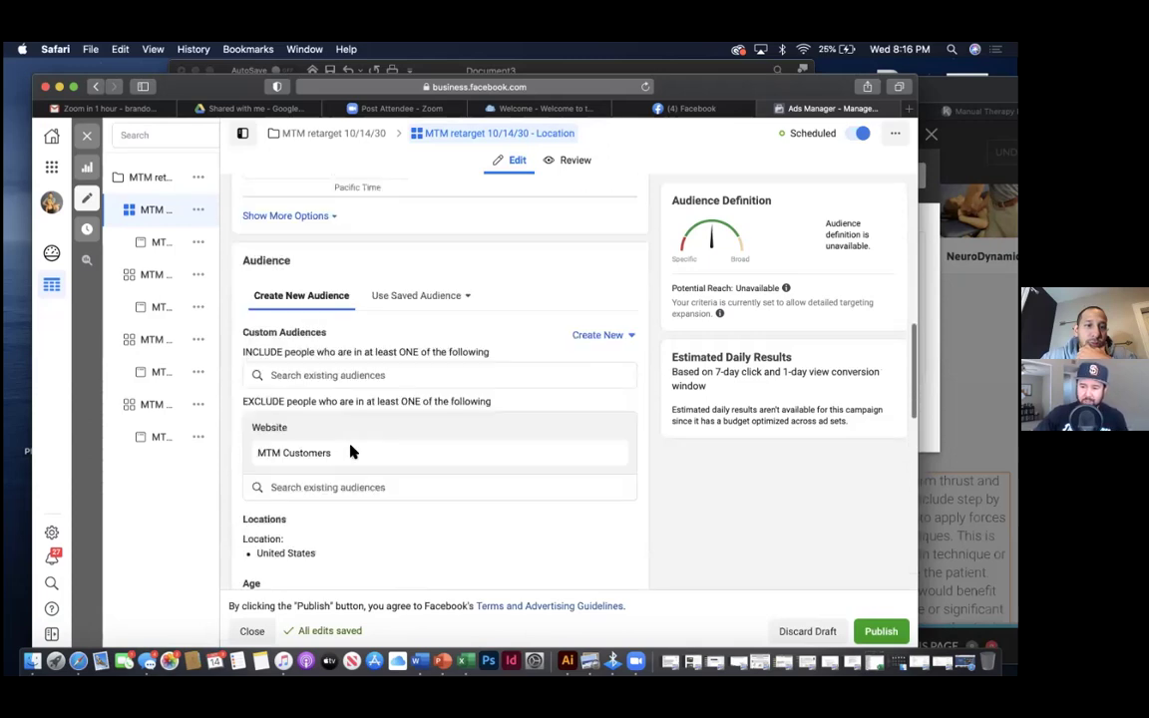
scroll(350, 452, up, 6)
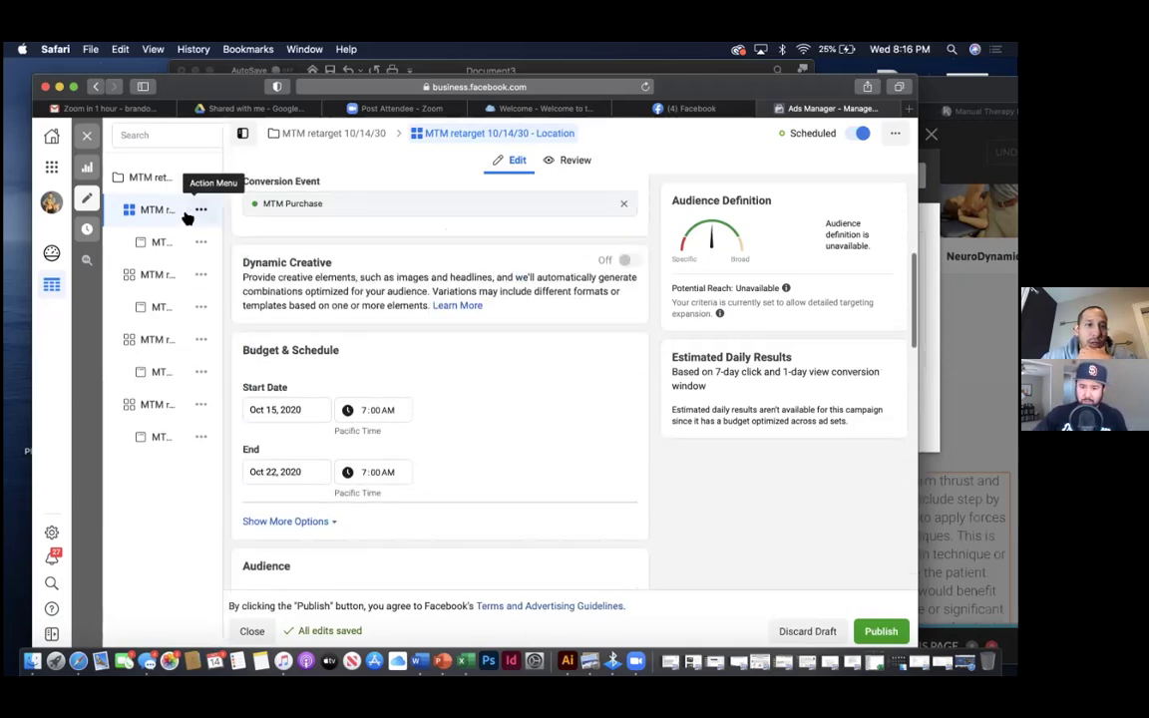
- Compare the first, second and last ad sets in the campaign tree, ending on the Location ad set
mouse_move(200, 307)
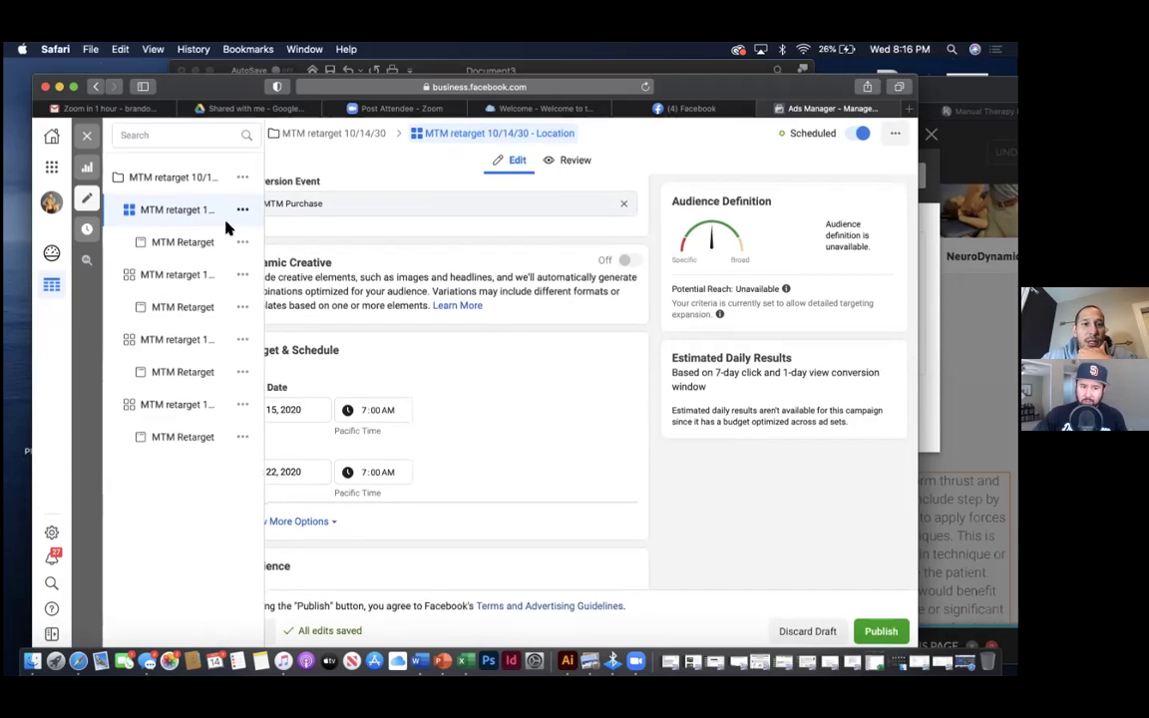
click(226, 224)
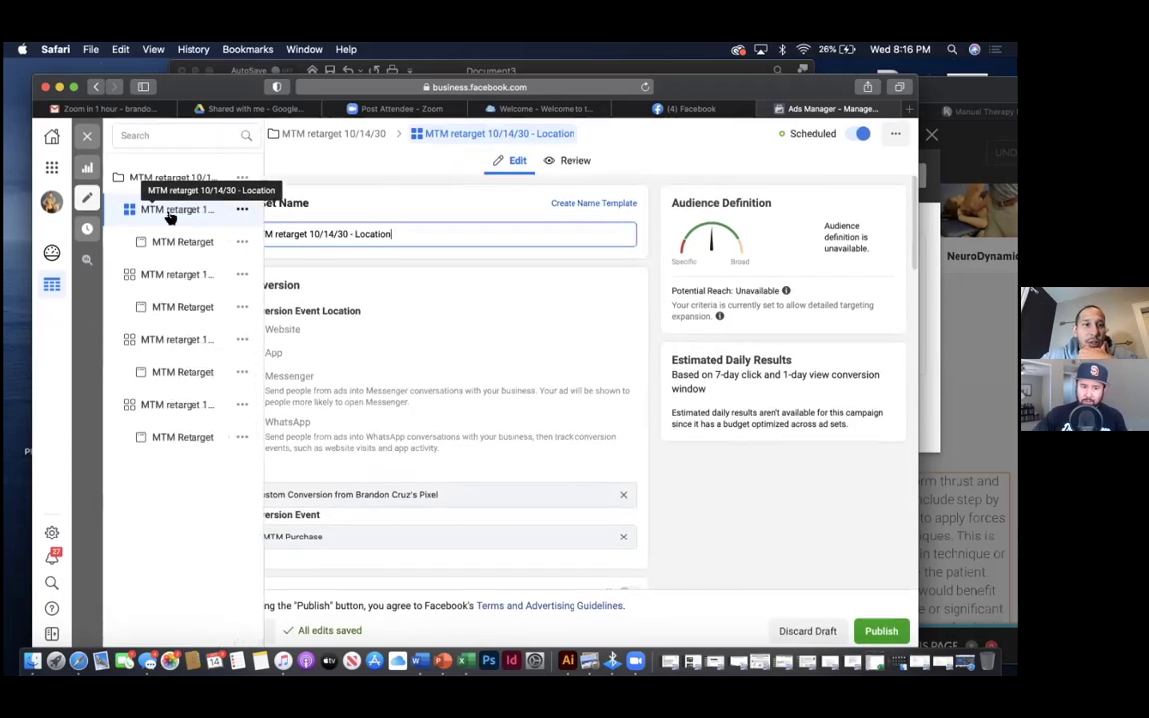
click(192, 276)
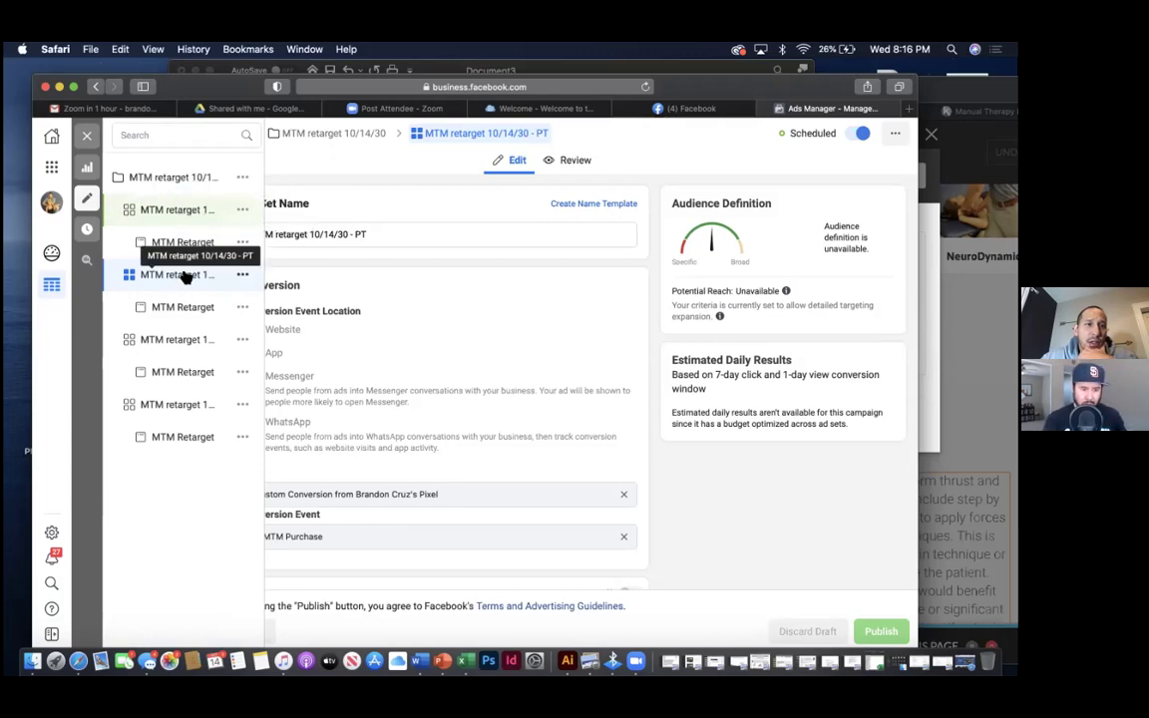
click(190, 406)
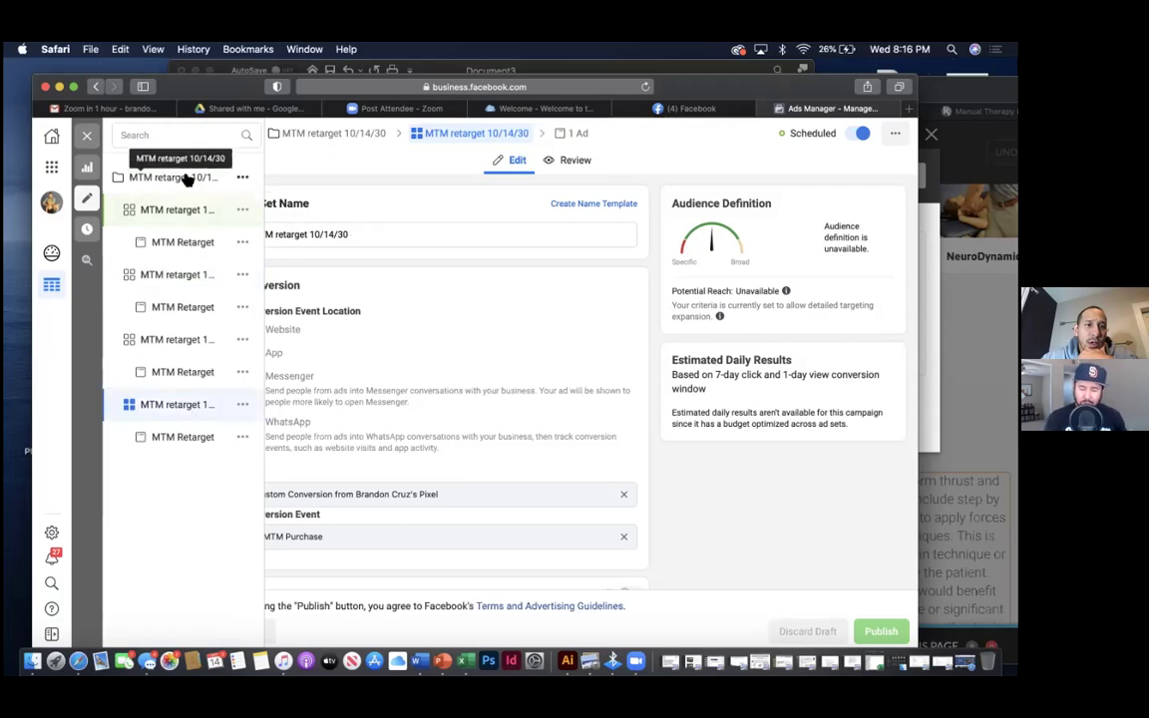
click(168, 208)
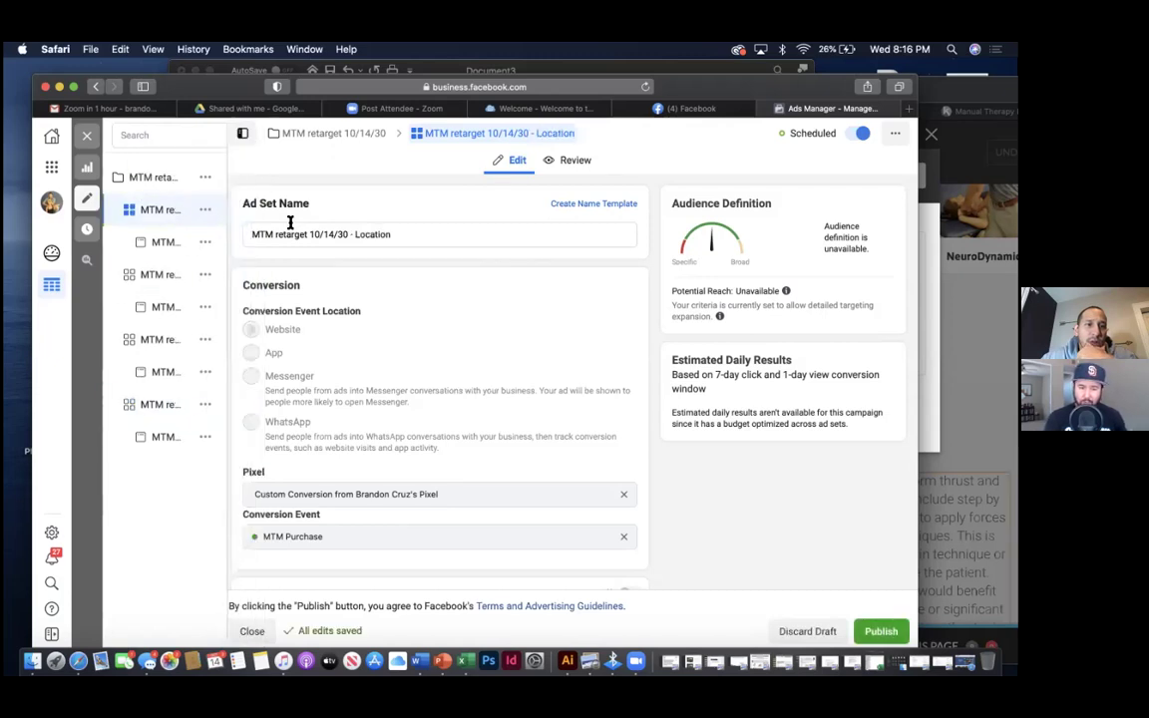
mouse_move(172, 290)
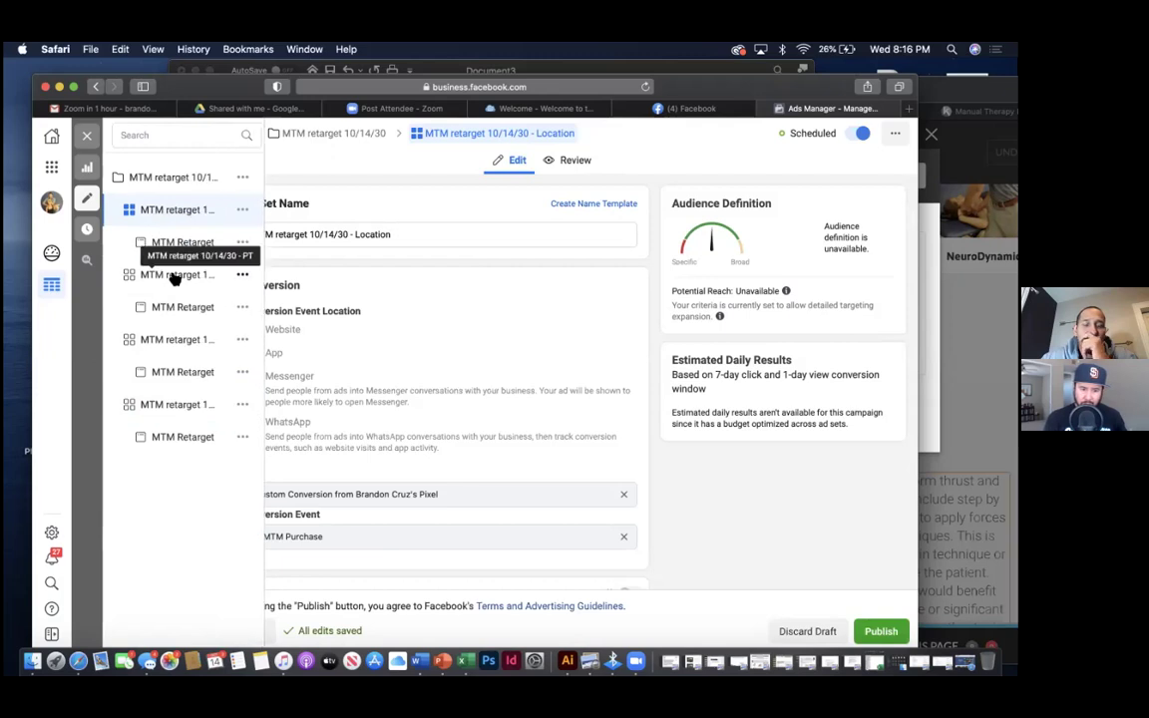
click(174, 275)
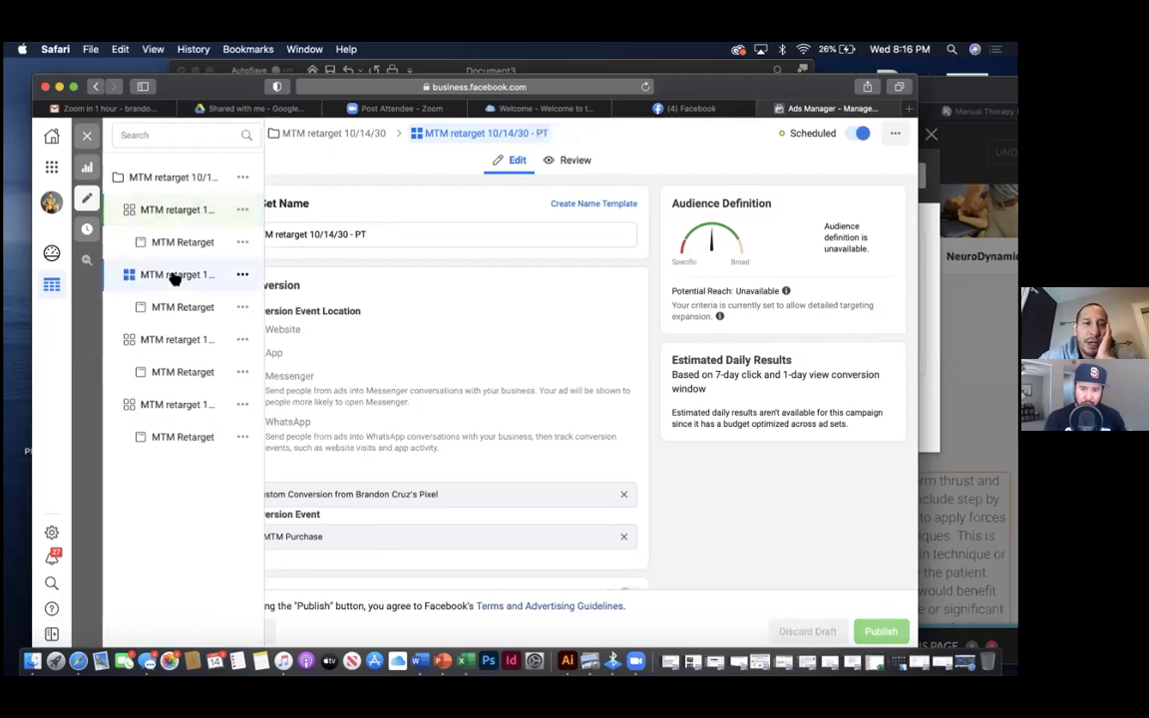
click(200, 210)
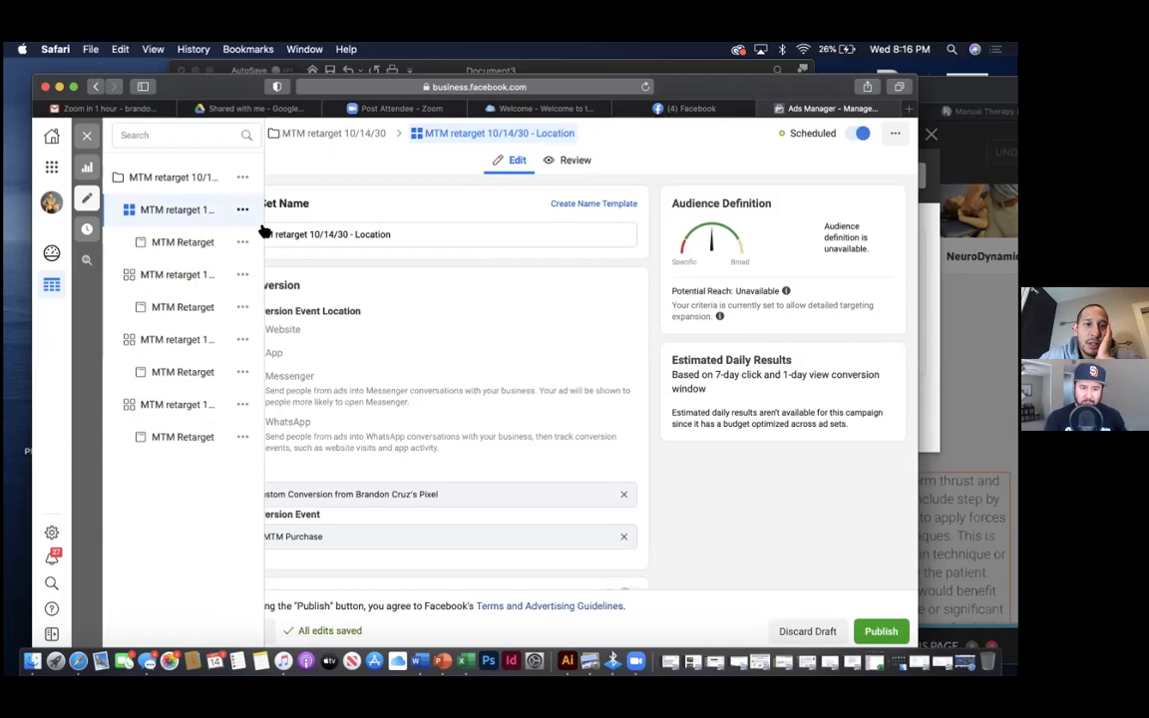
- Rename the Location ad set as "MTM retarget 10/14/30 - Original"
scroll(361, 278, down, 15)
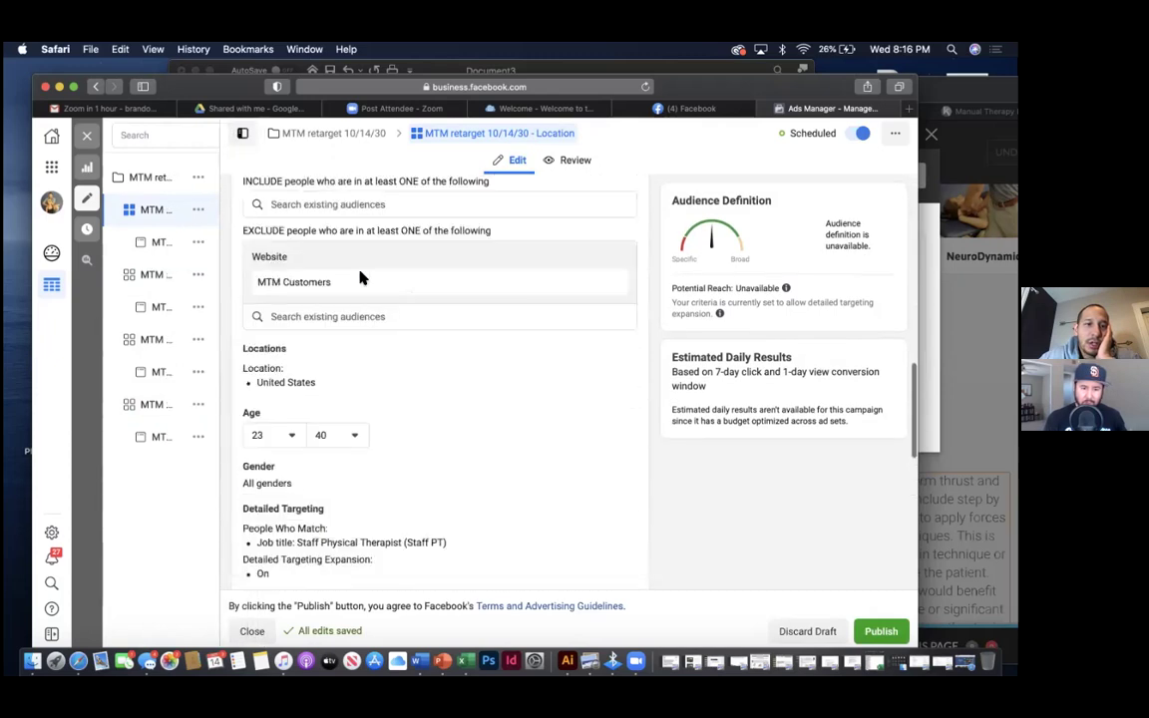
scroll(361, 278, up, 15)
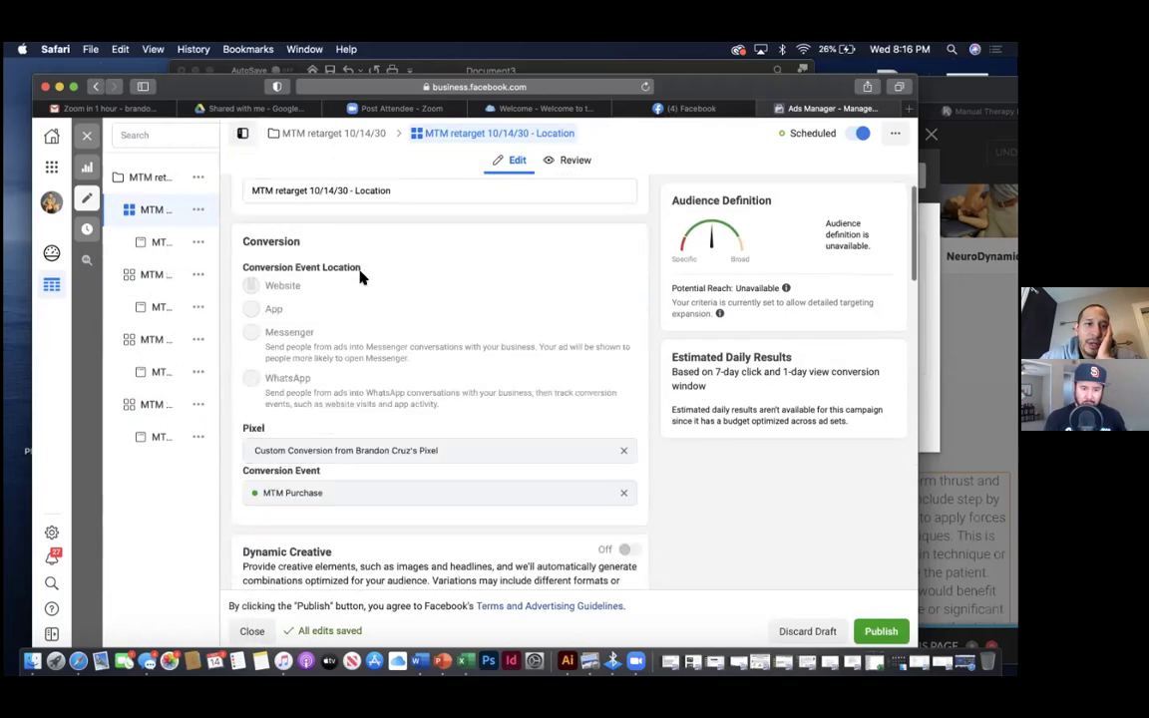
scroll(361, 279, up, 1)
click(396, 235)
key(BackSpace)
key(BackSpace)
text(orignal)
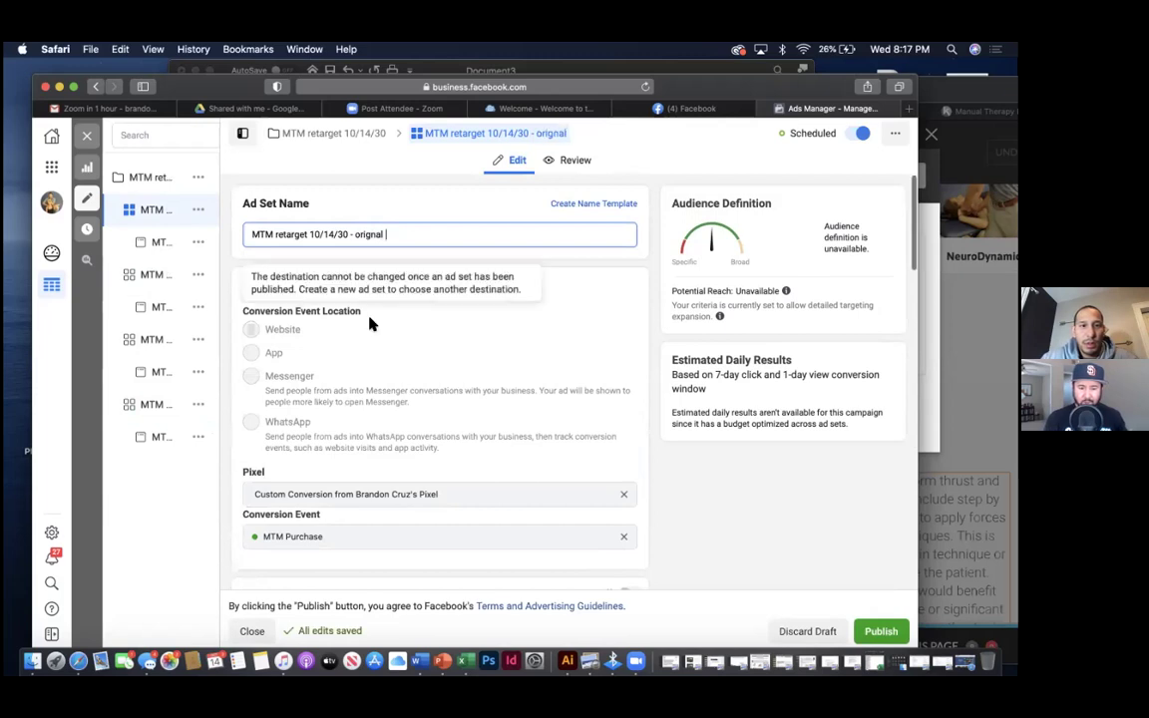
scroll(369, 319, down, 1)
key(BackSpace)
key(BackSpace)
key(BackSpace)
key(BackSpace)
key(BackSpace)
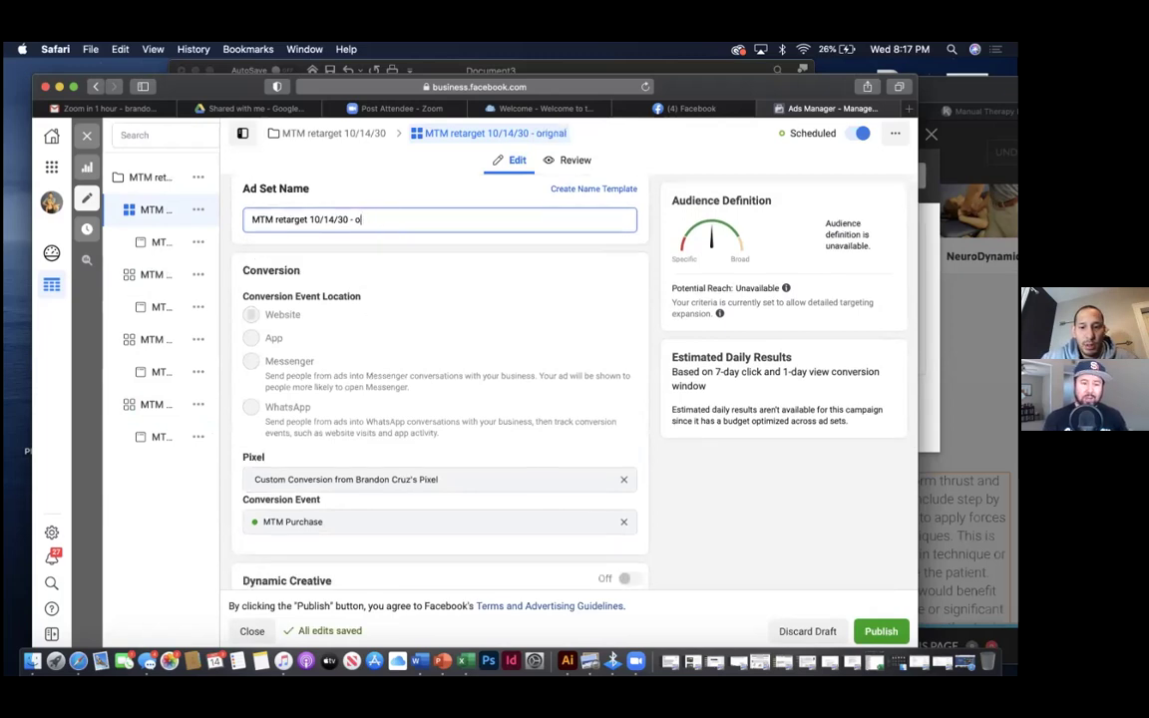
key(BackSpace)
text(Orig)
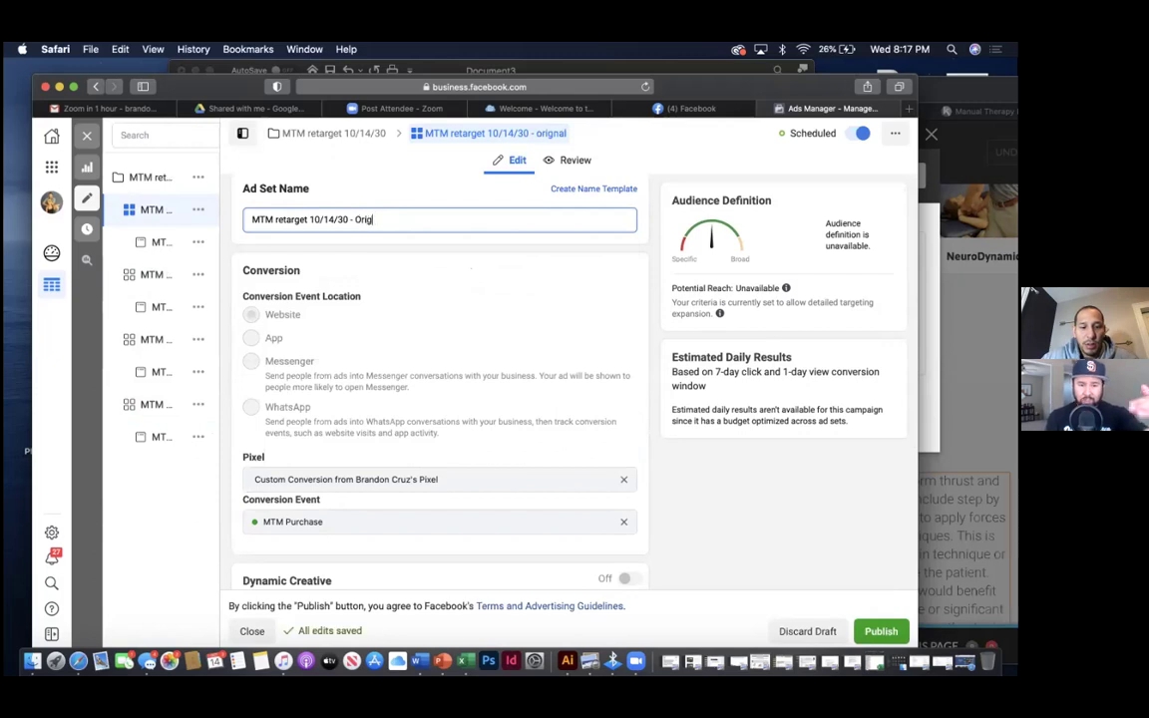
text(inal)
- Open the list of existing audiences to include in the Original ad set's custom audiences
scroll(389, 404, down, 8)
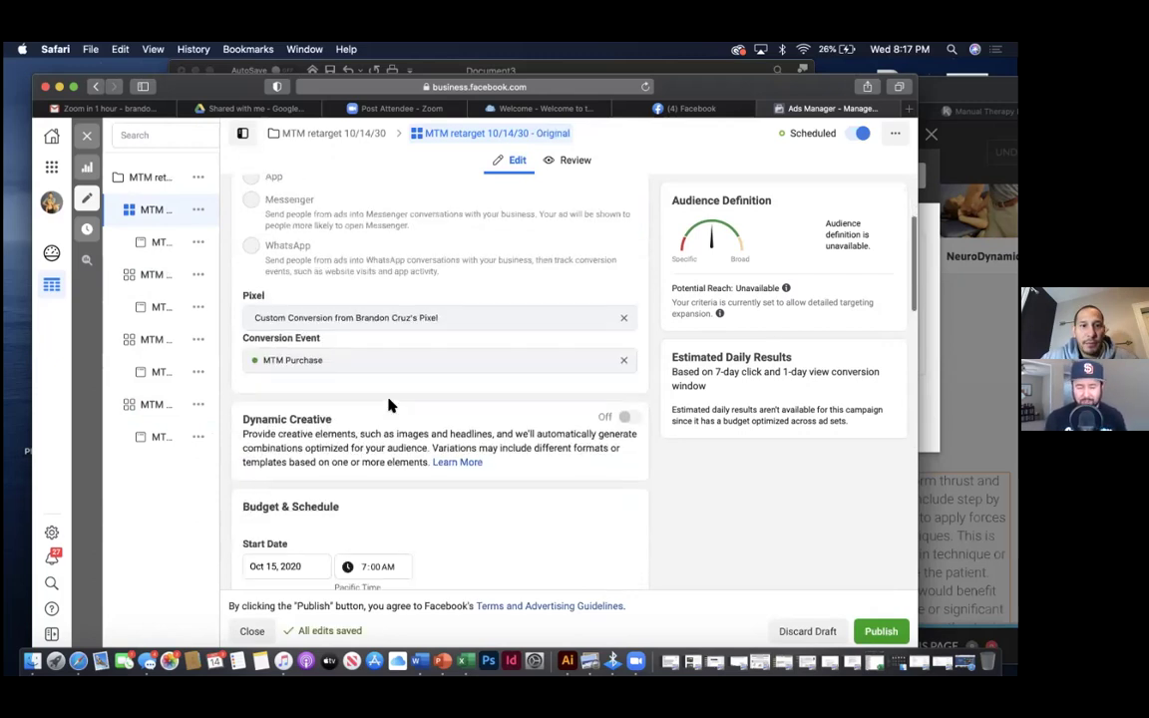
scroll(389, 403, down, 2)
click(389, 403)
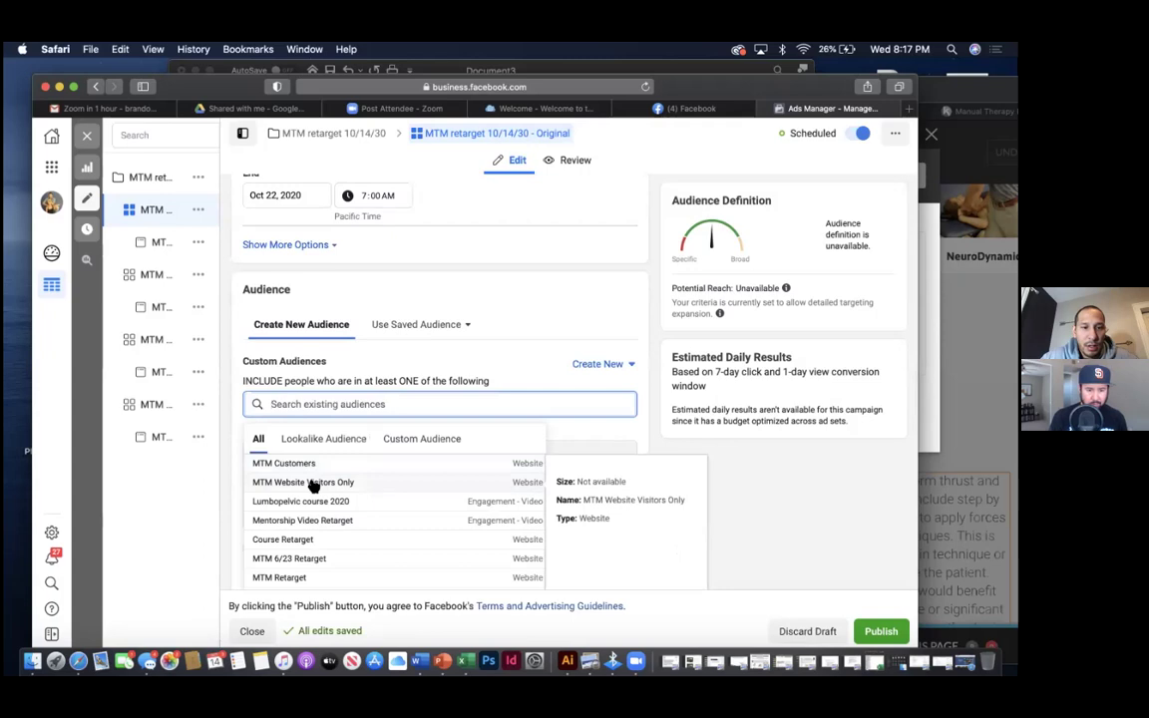
scroll(312, 484, down, 10)
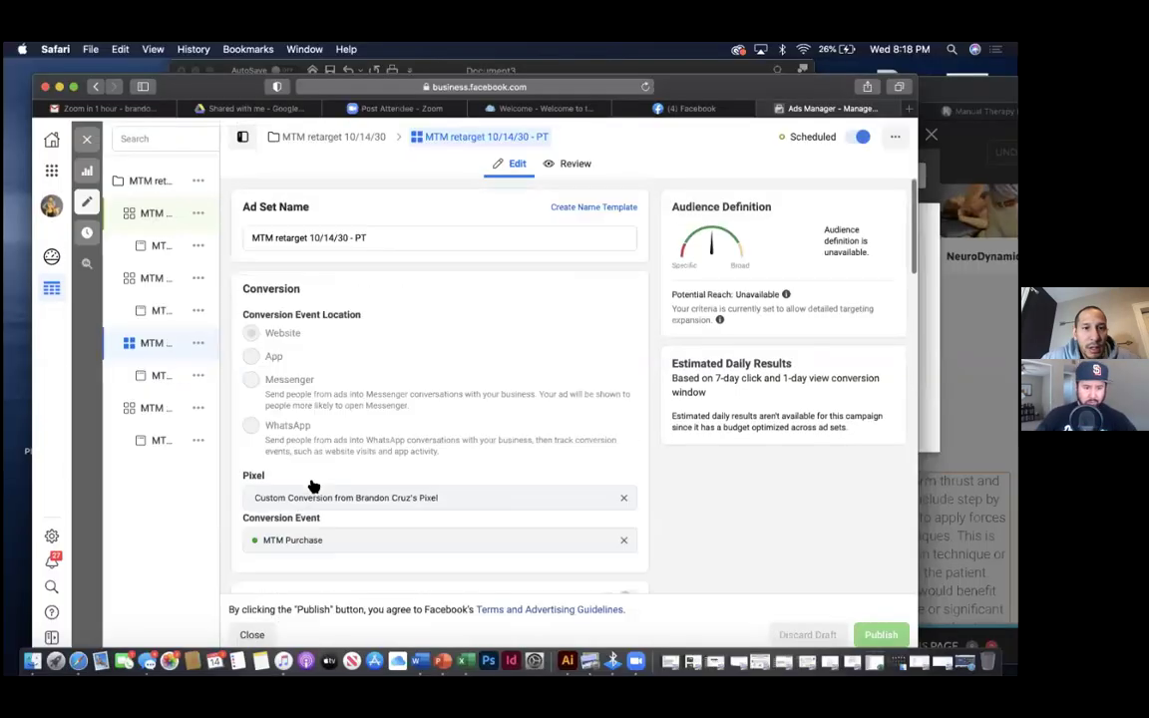
- Rename the third ad set, ending in PT, as "MTM retarget 10/14/30 - Location US" and check its audience and targeting settings
click(399, 237)
key(BackSpace)
key(BackSpace)
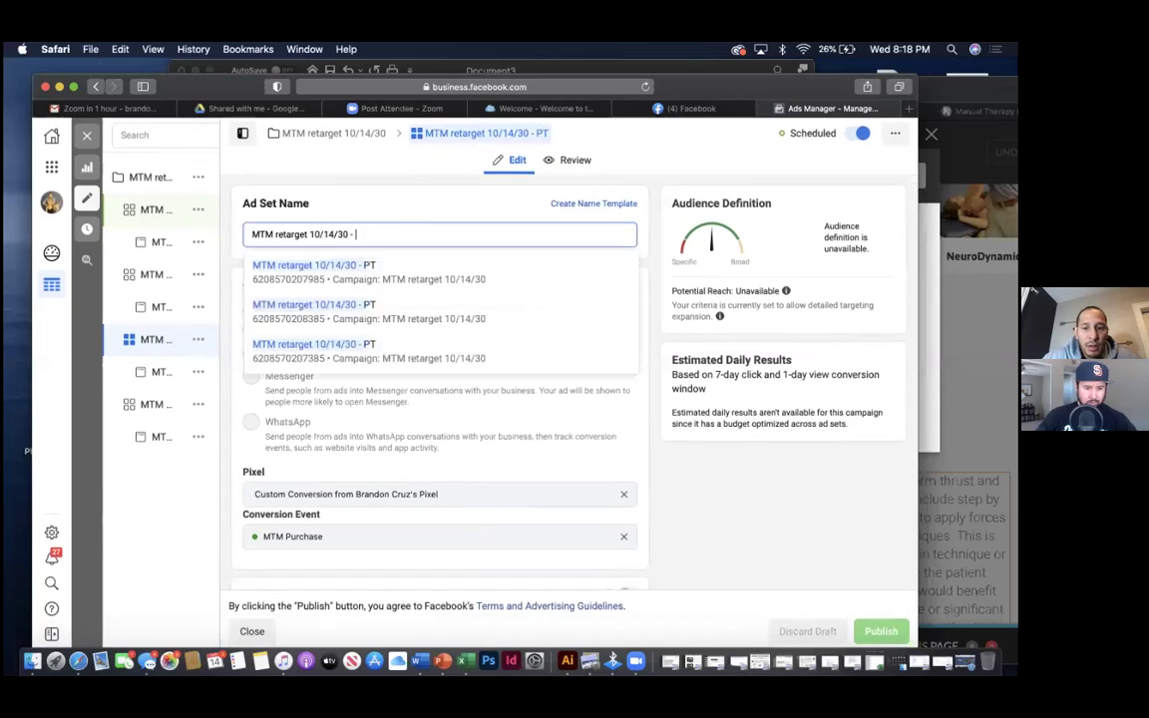
text(Locati)
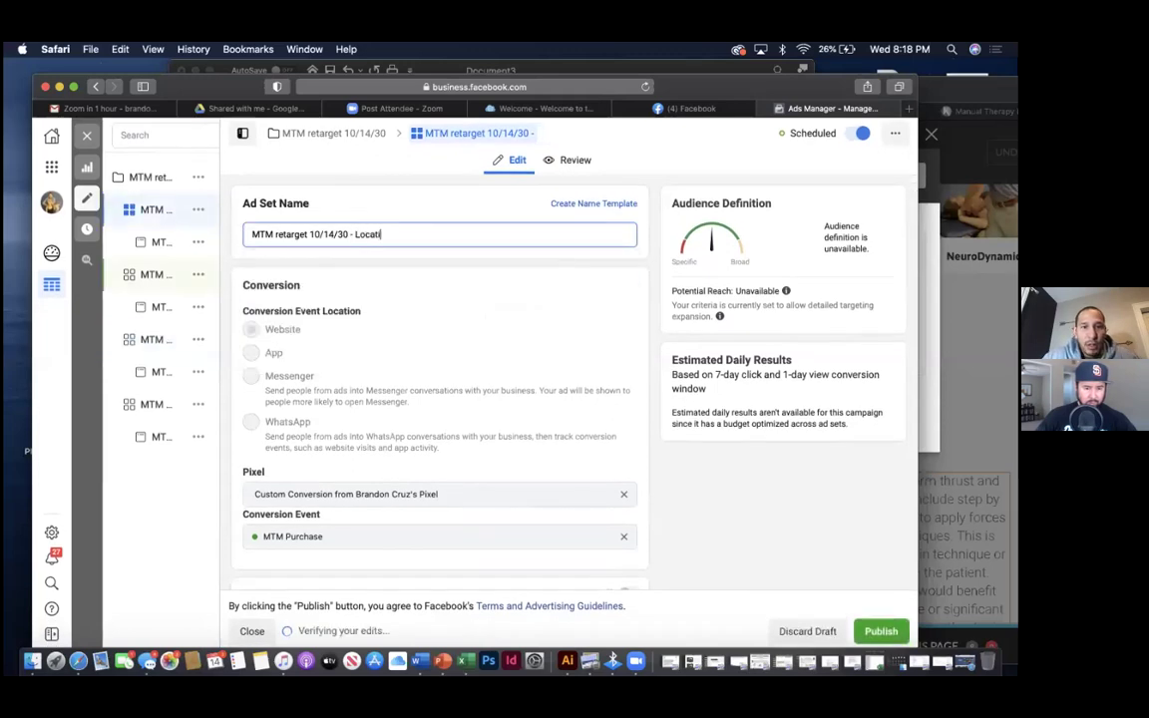
text(on US)
scroll(389, 397, down, 10)
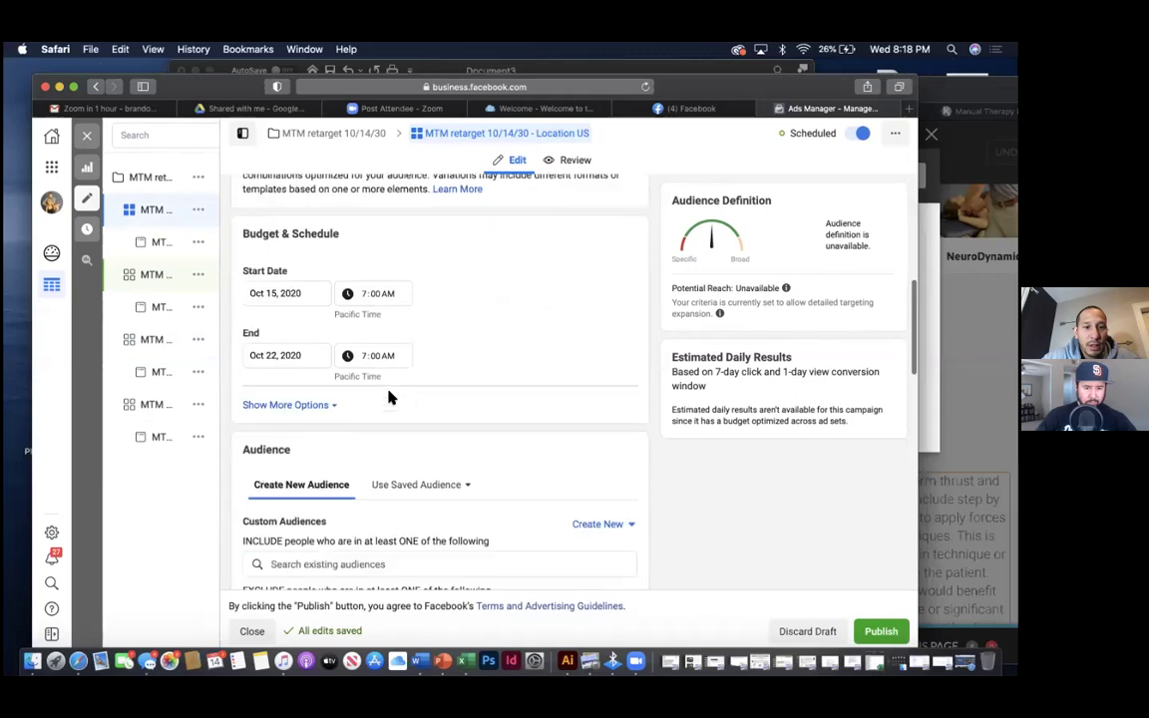
scroll(354, 419, down, 3)
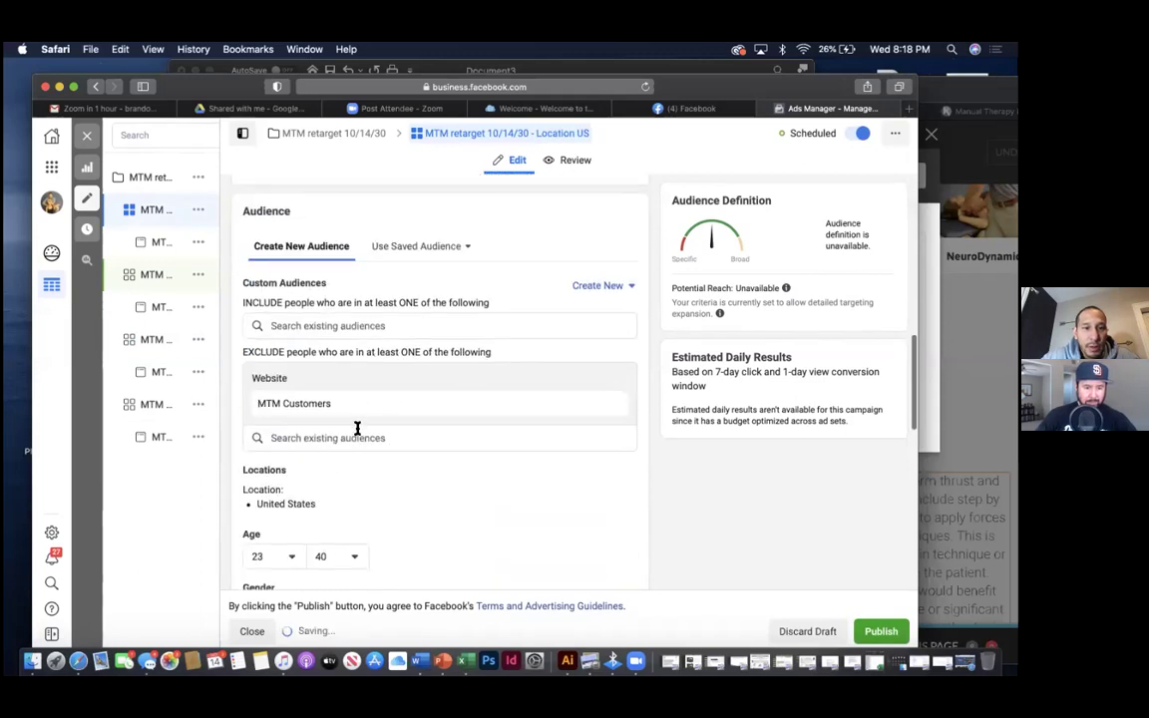
scroll(333, 405, down, 12)
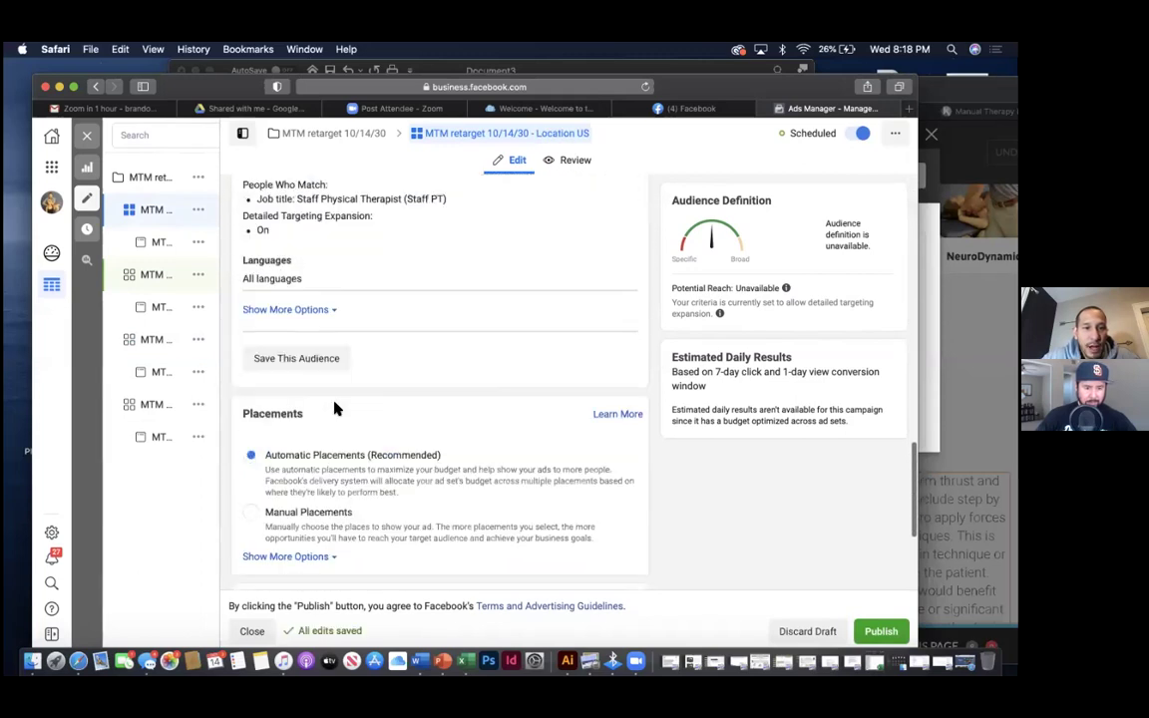
scroll(335, 409, up, 3)
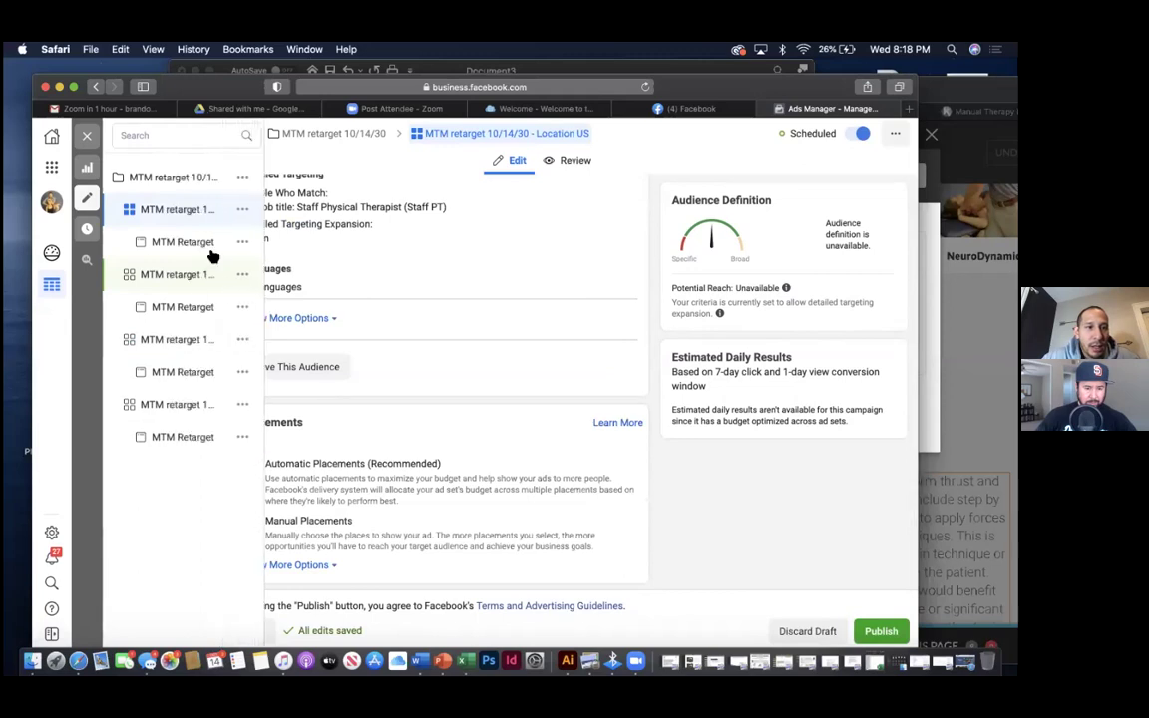
scroll(300, 249, up, 15)
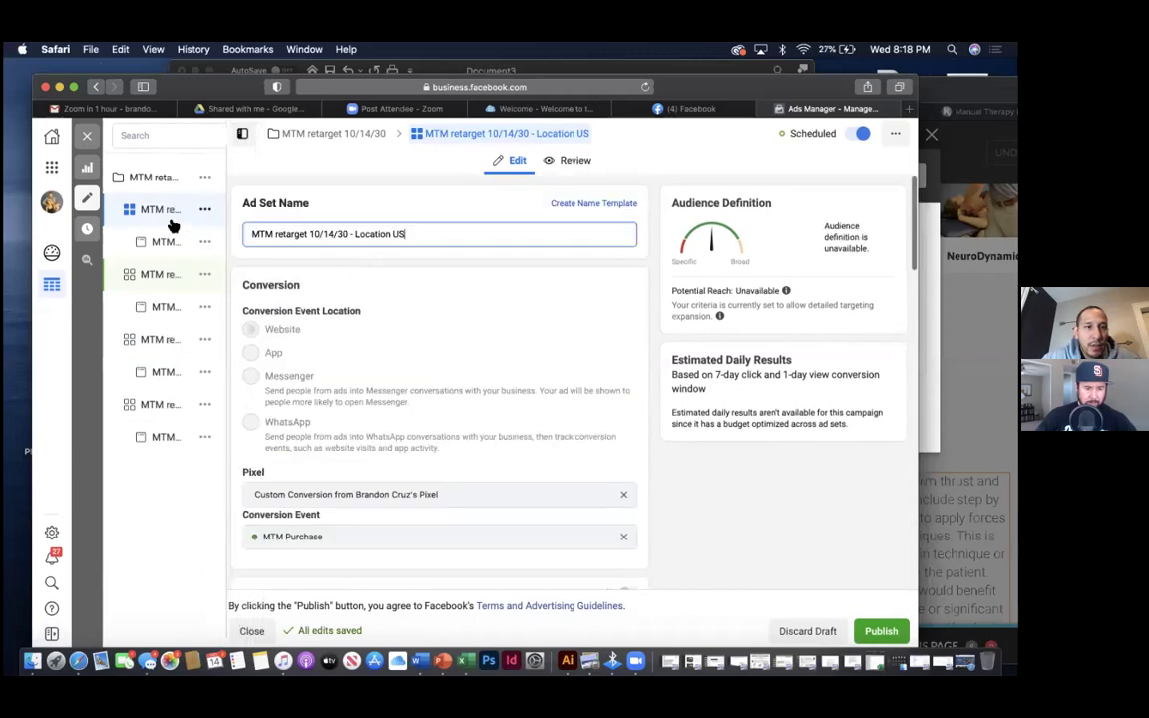
- Rename the last ad set in the campaign tree, the one without a suffix, as "MTM retarget 10/14/30- Location Australia"
click(186, 276)
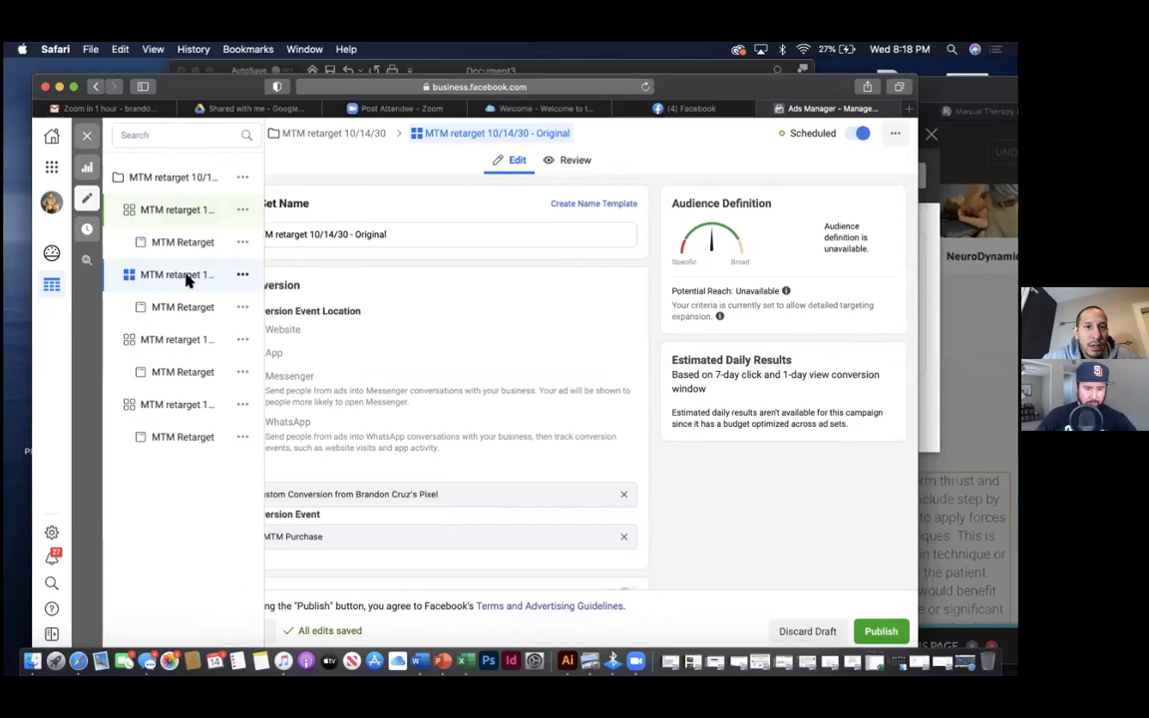
click(173, 340)
click(179, 405)
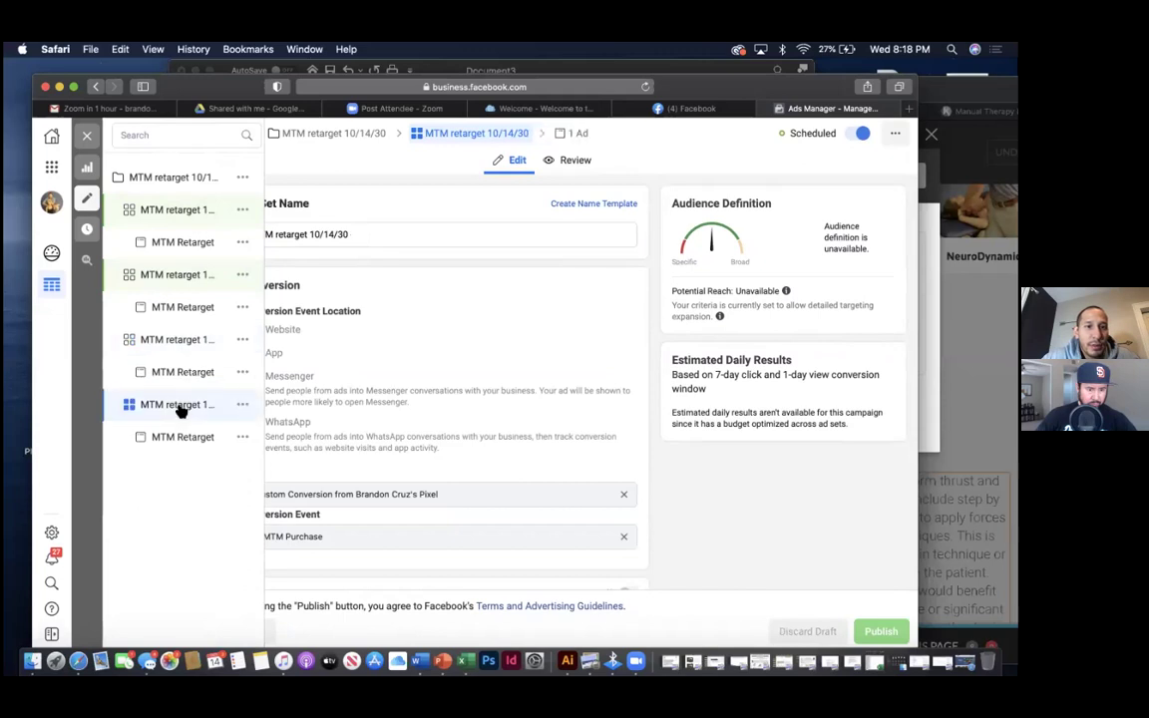
click(379, 235)
text(- )
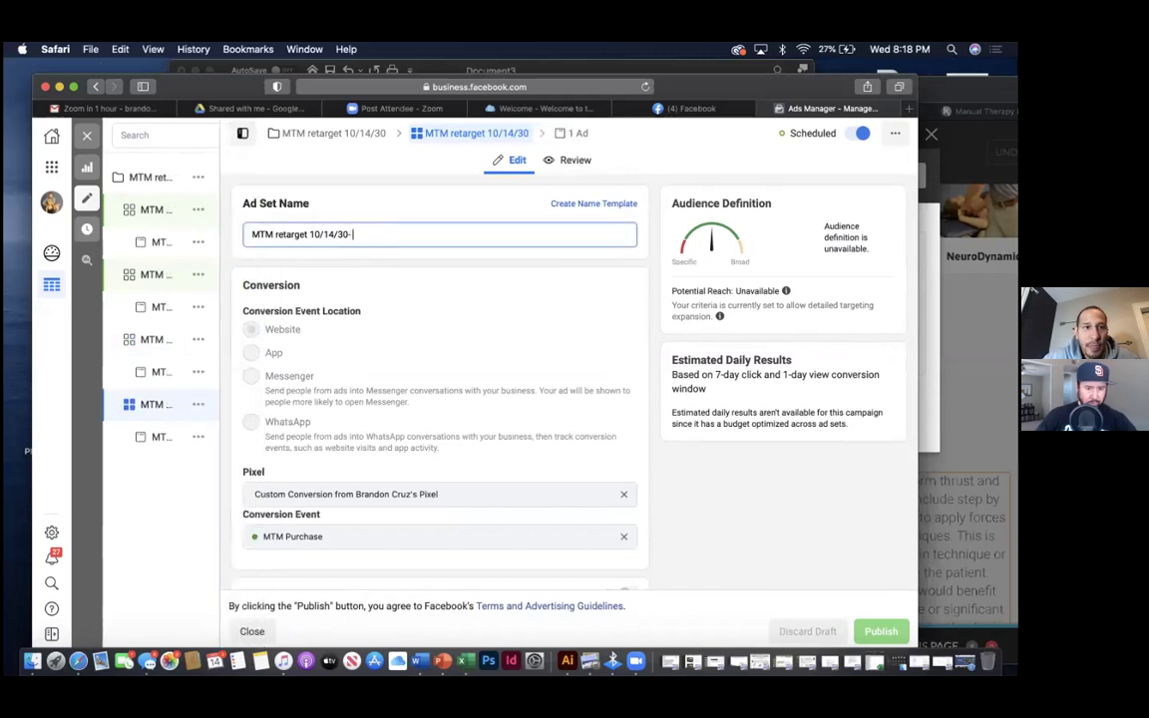
text(Locarti)
text(on )
text(tion)
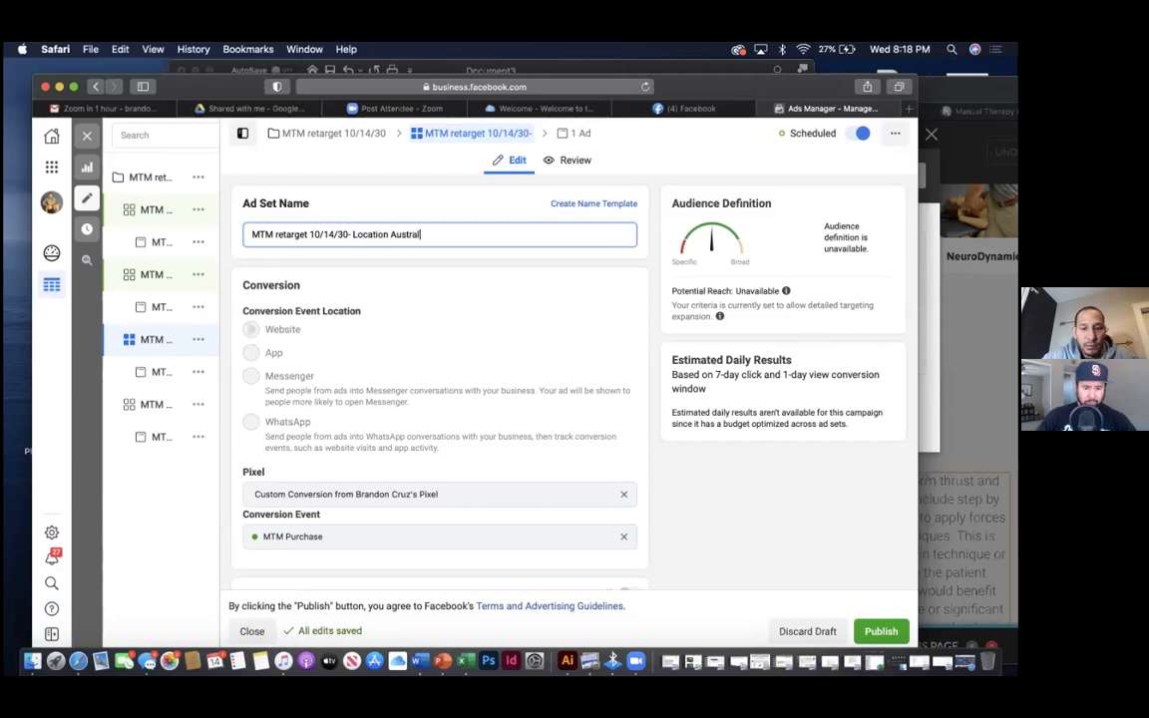
- Remove every included custom audience from the Location Australia ad set: Course Retarget, MTM 6/23 Retarget, MTM Website Visitors Only, Lumbopelvic course 2020 and Mentorship Video Retarget
scroll(439, 379, down, 5)
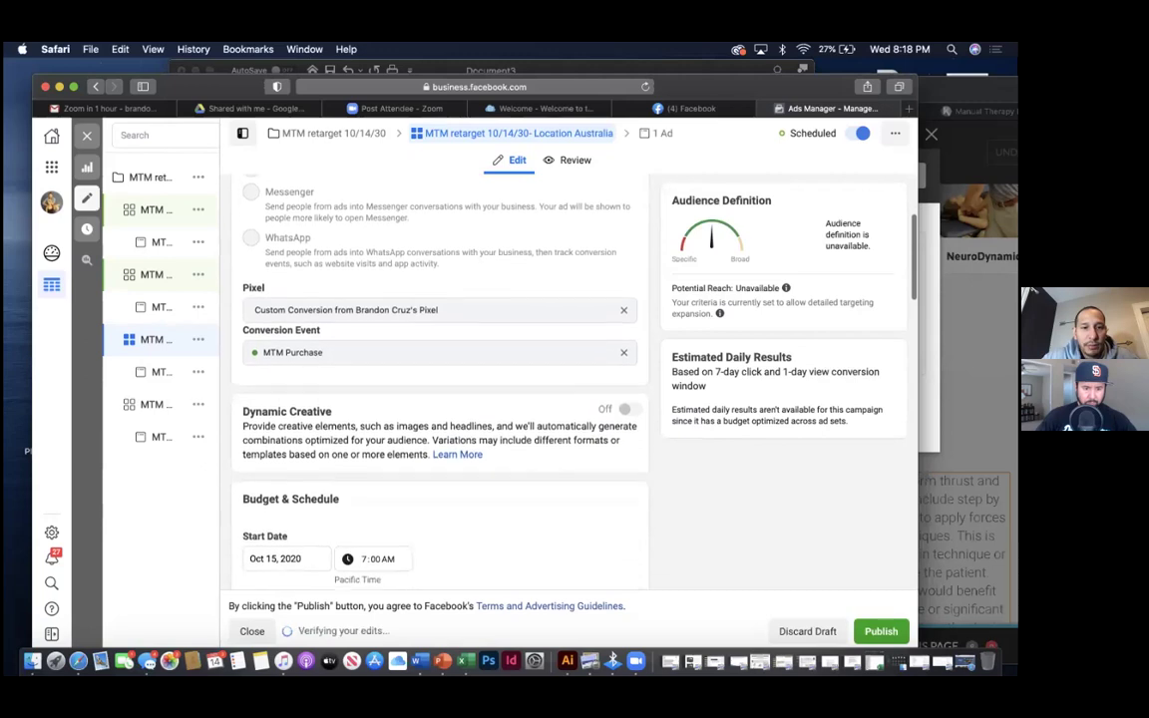
scroll(438, 379, down, 6)
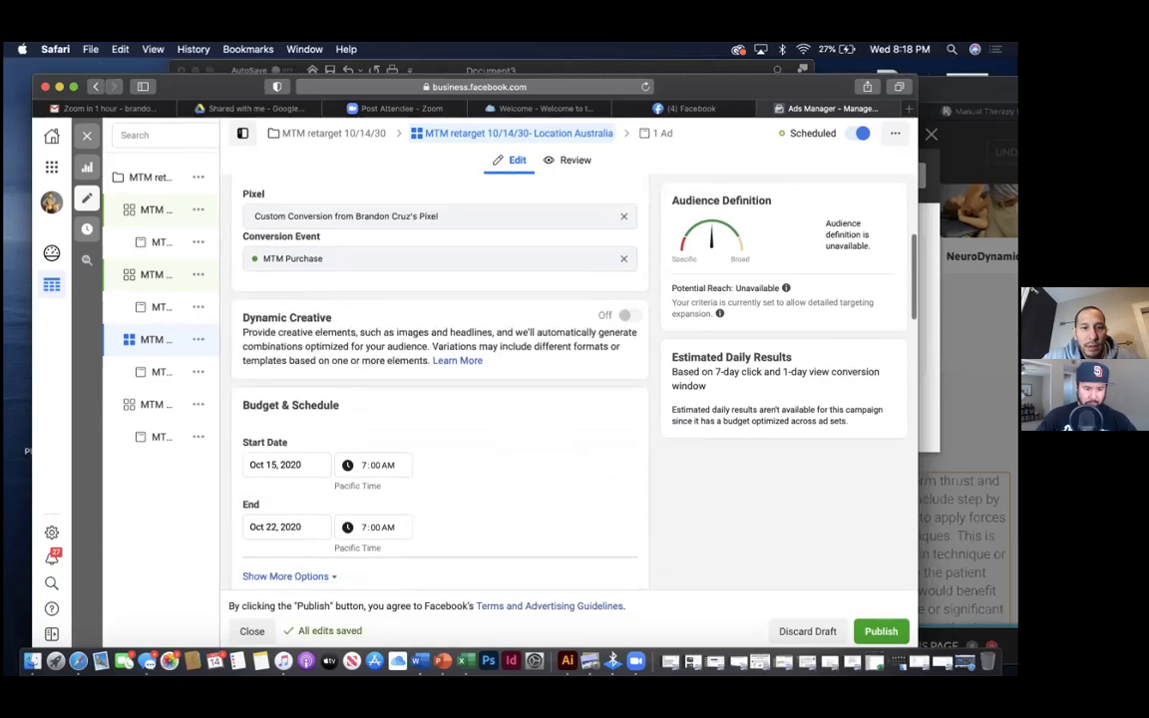
scroll(502, 333, down, 5)
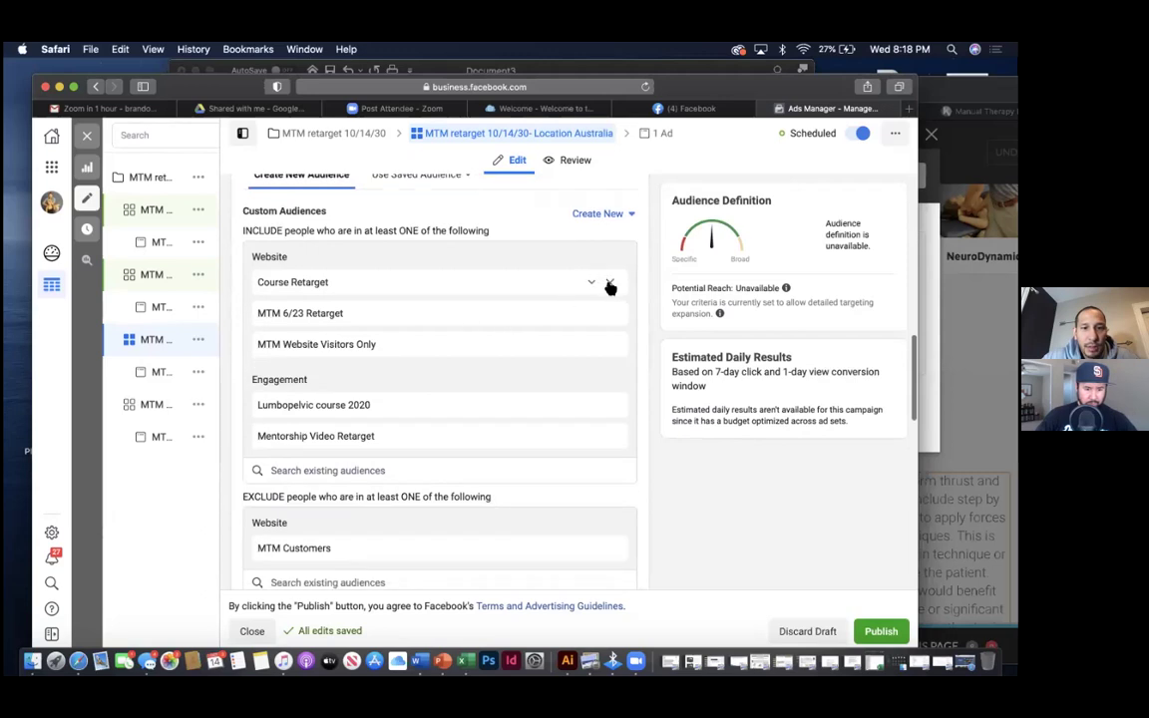
click(609, 283)
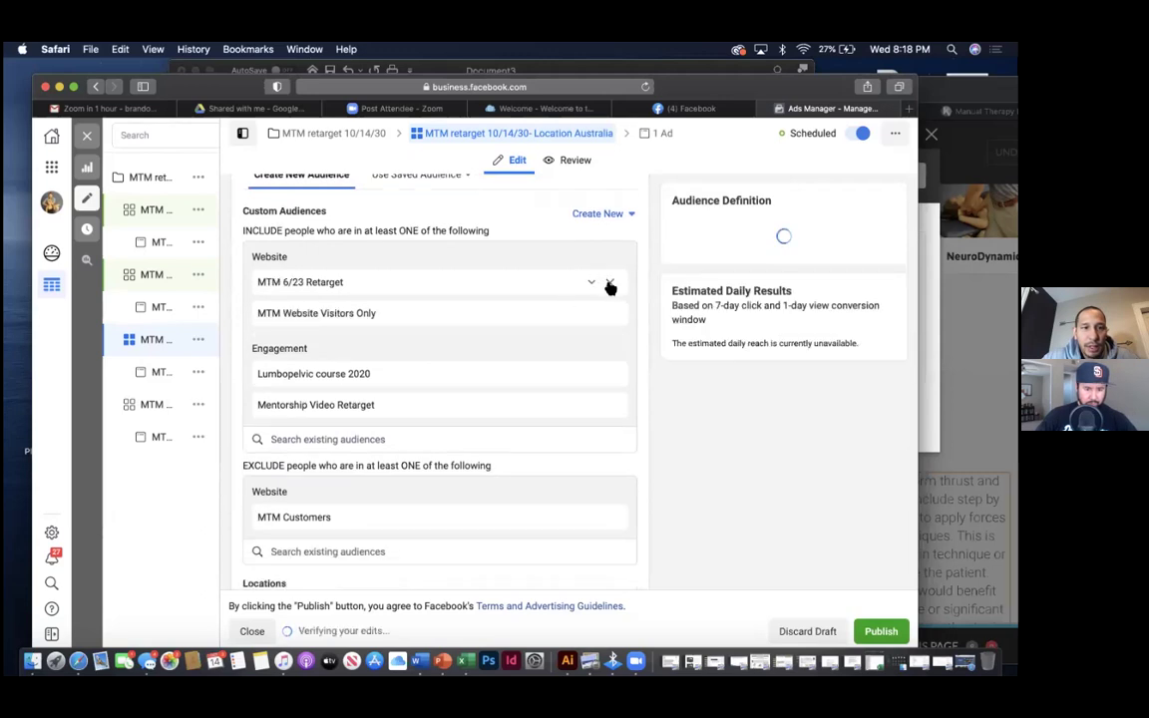
click(609, 282)
click(610, 282)
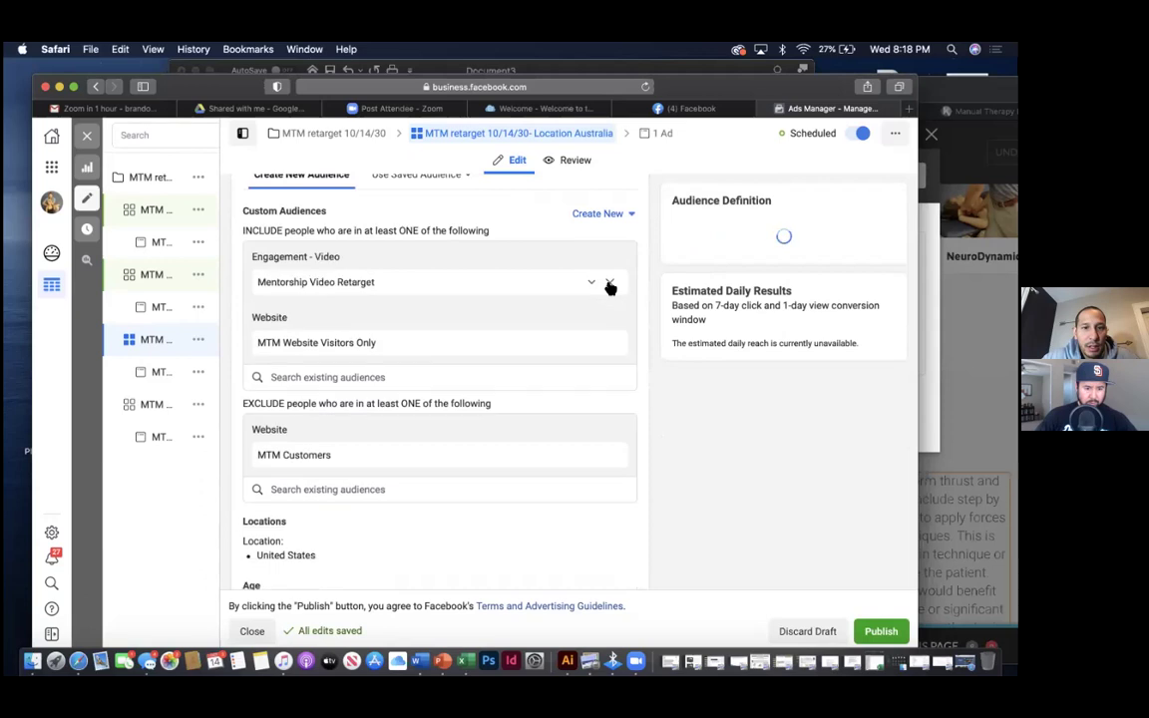
click(609, 282)
click(609, 283)
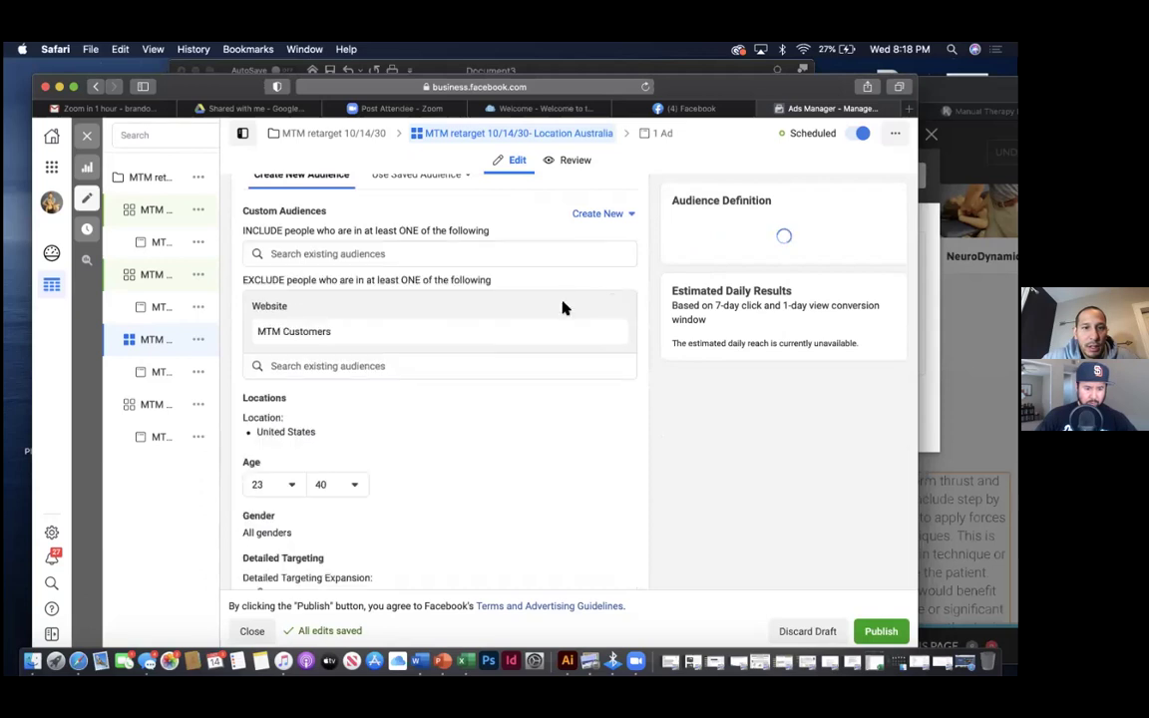
- Replace the United States with the country Australia as the targeted location of the Location Australia ad set
click(614, 403)
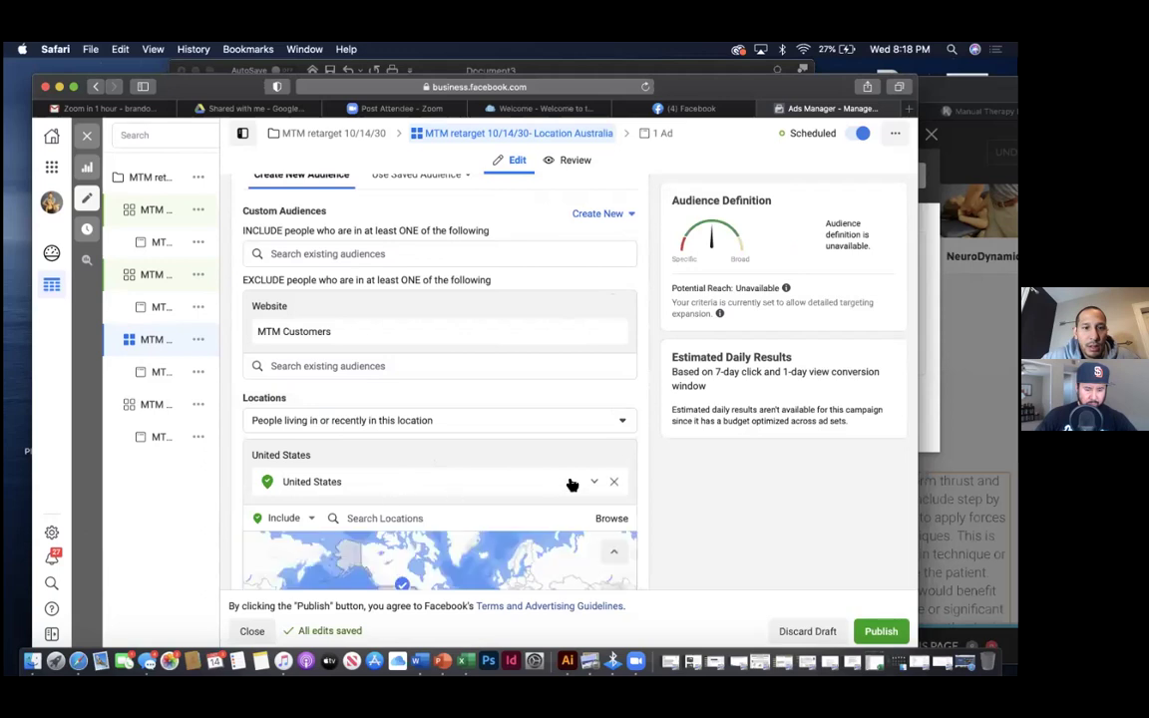
click(614, 482)
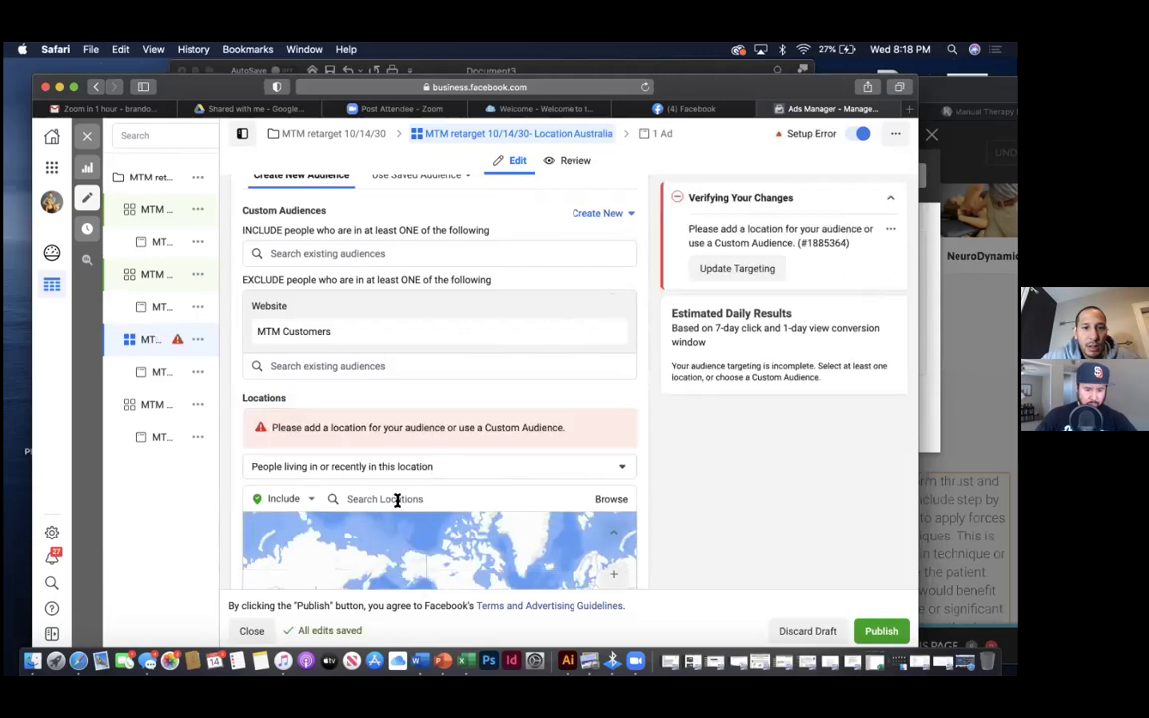
click(362, 498)
text(Australia)
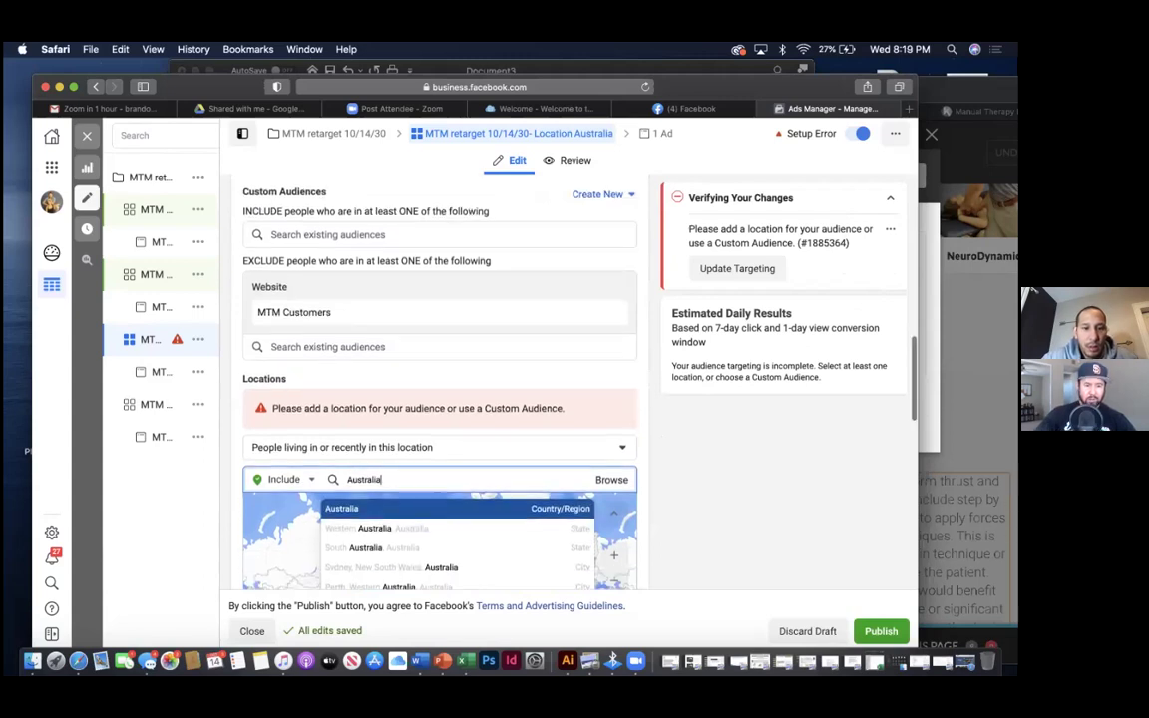
click(362, 520)
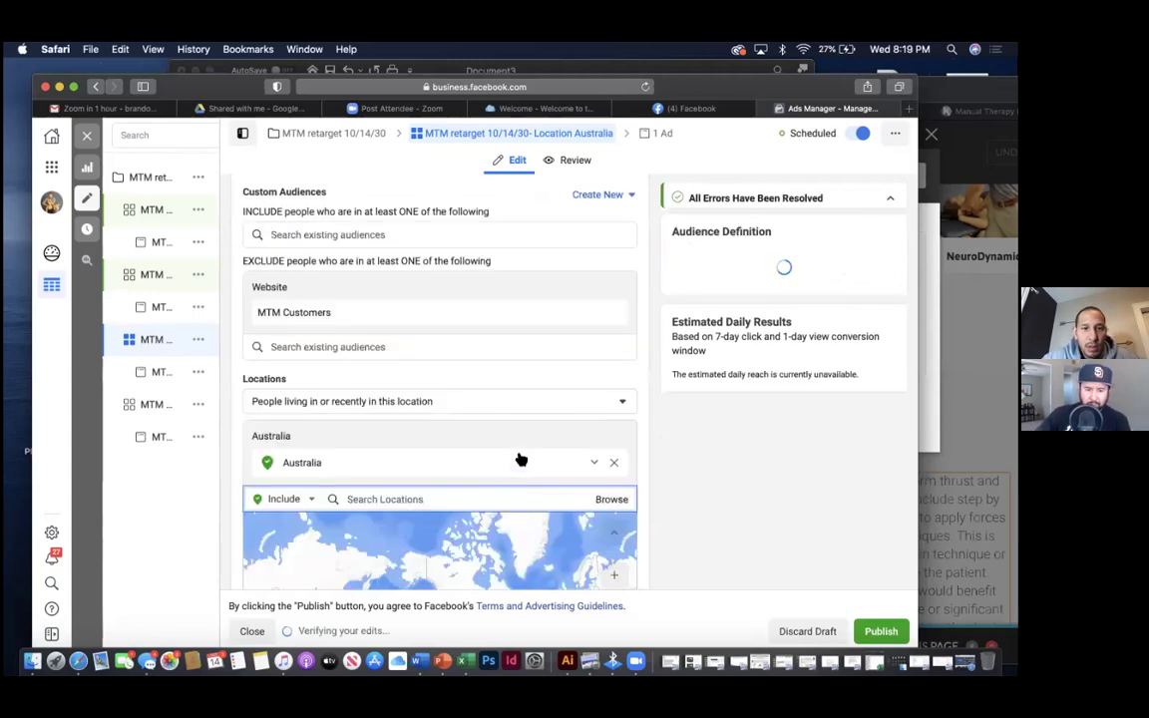
scroll(517, 439, down, 3)
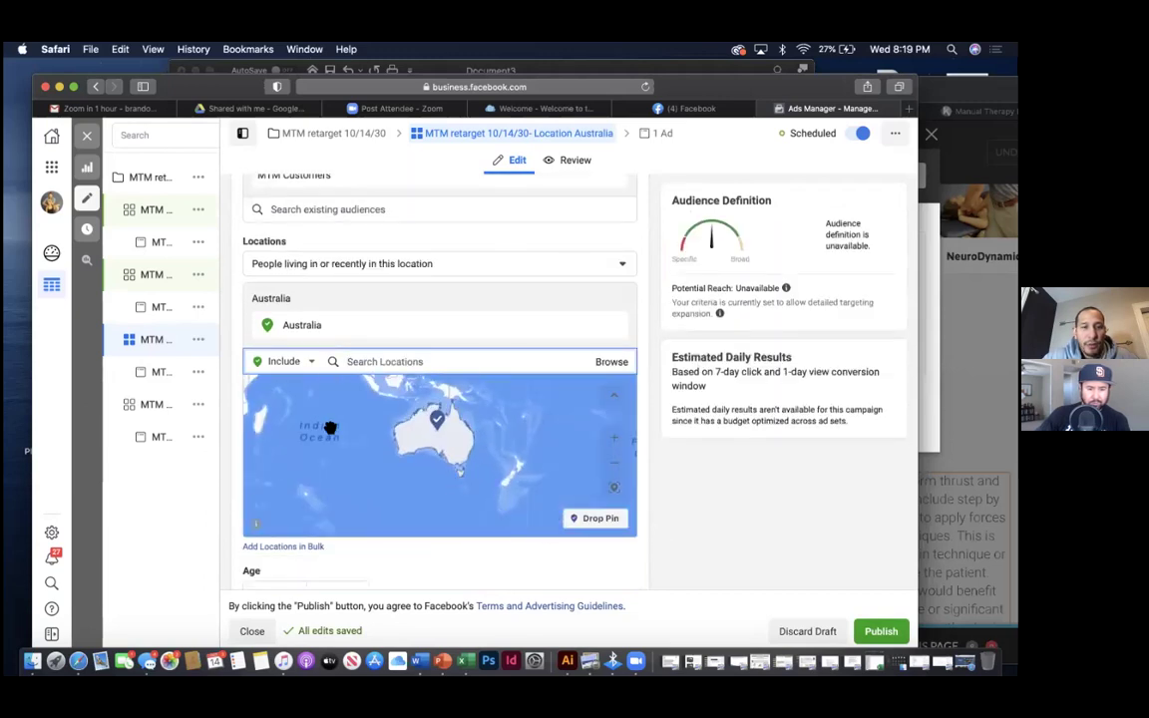
- Go through the Location US, Original, Location Australia and PT ad sets, checking their names and the PT set's audience, targeting and placement settings
click(171, 212)
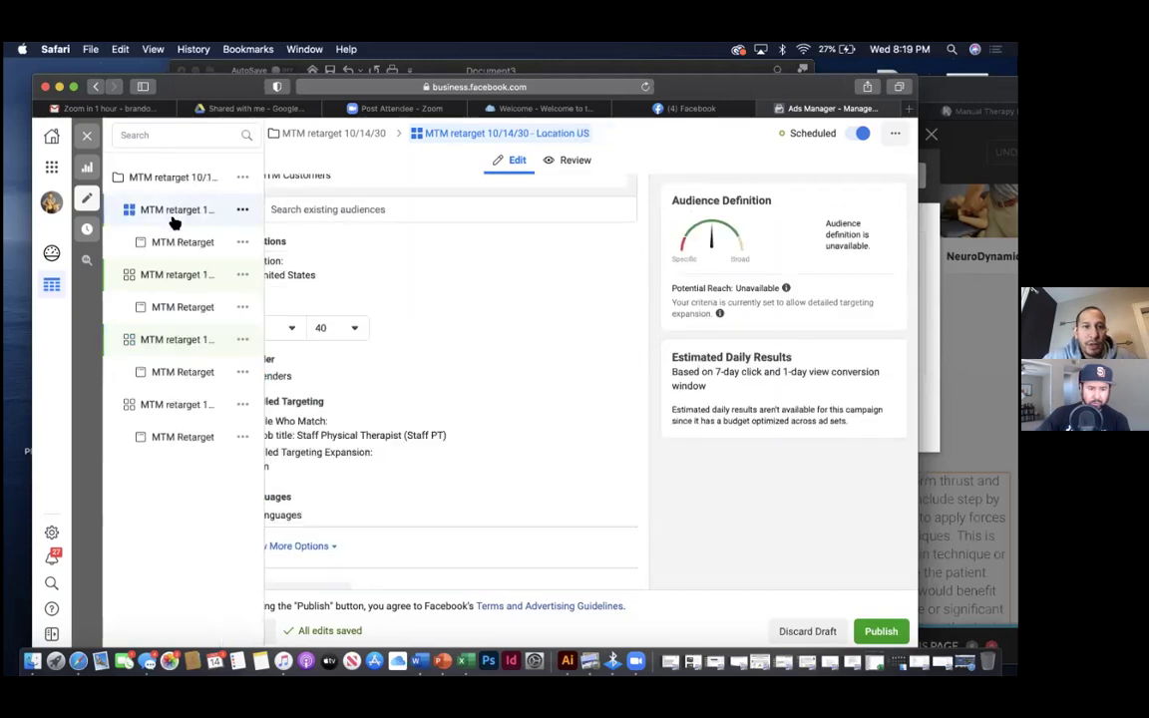
scroll(336, 248, up, 10)
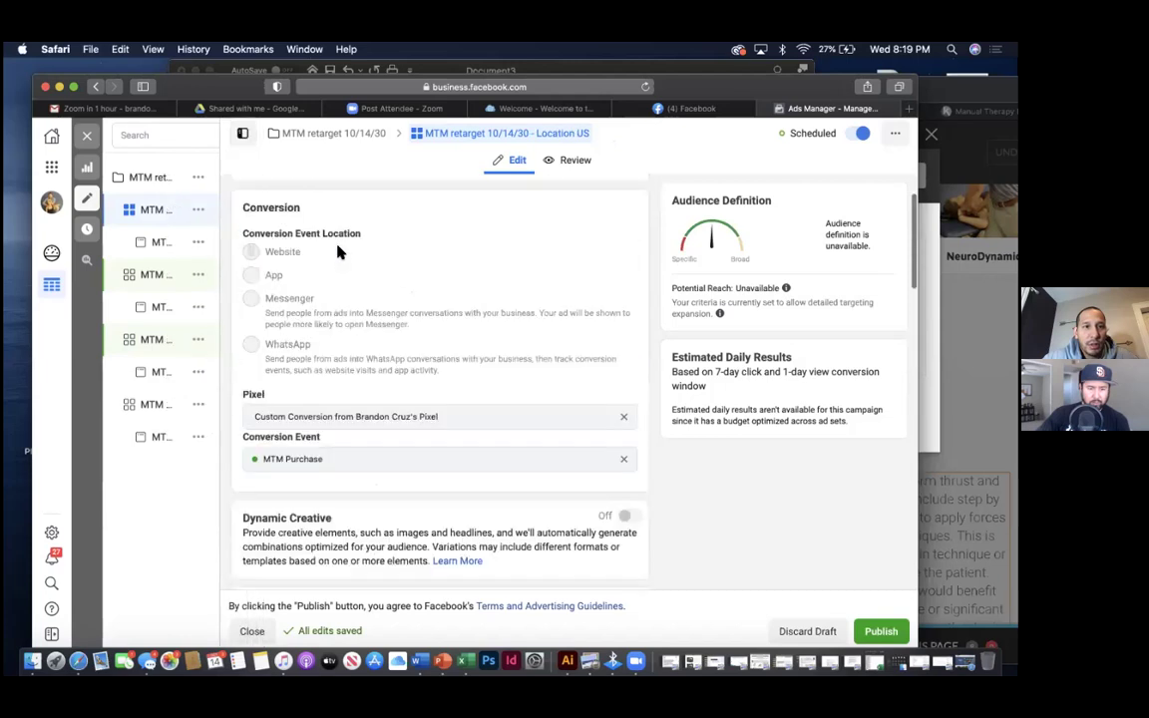
mouse_move(164, 214)
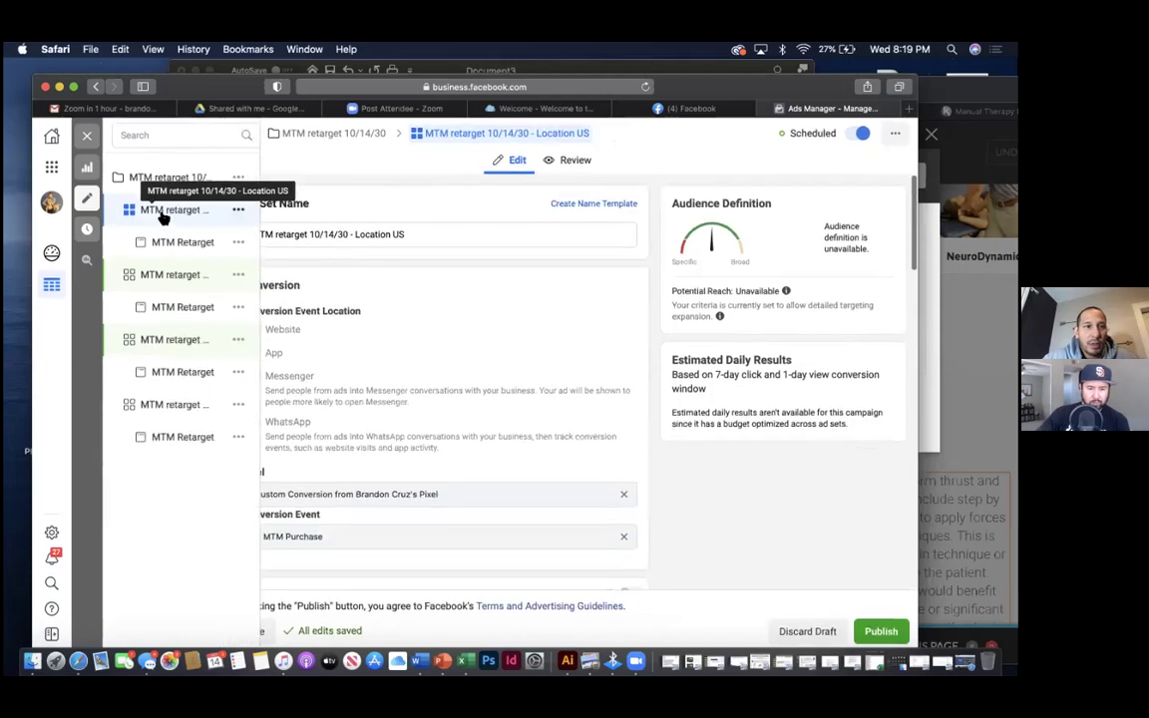
click(180, 276)
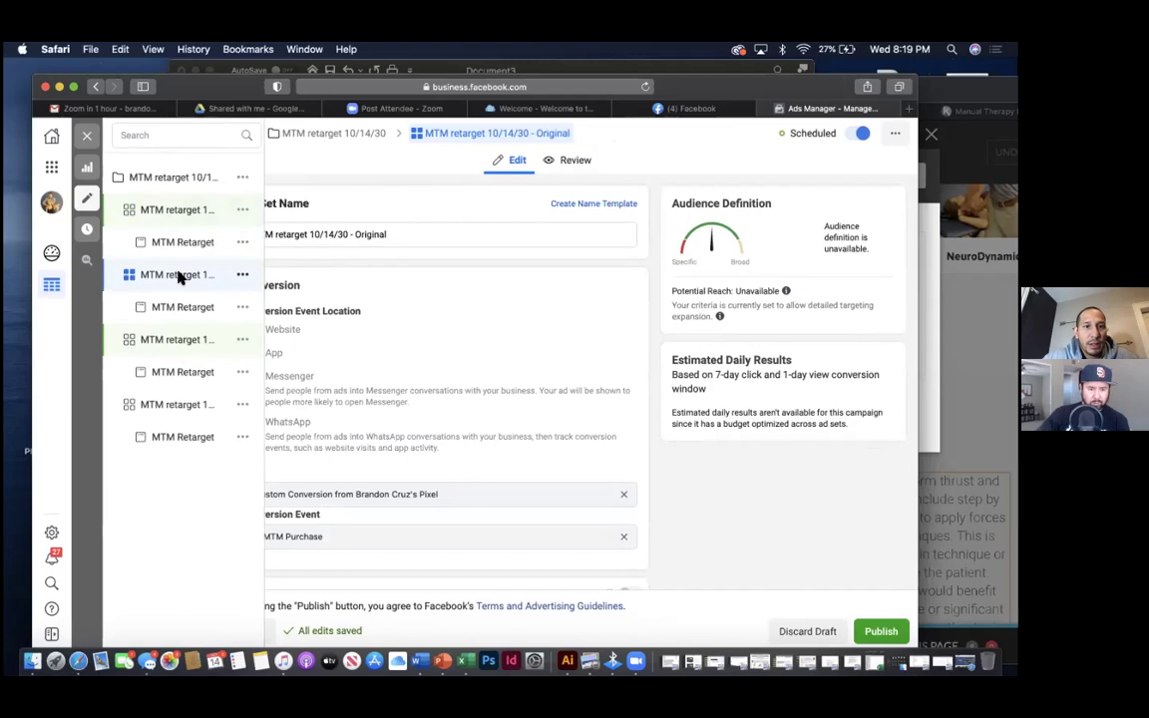
click(189, 343)
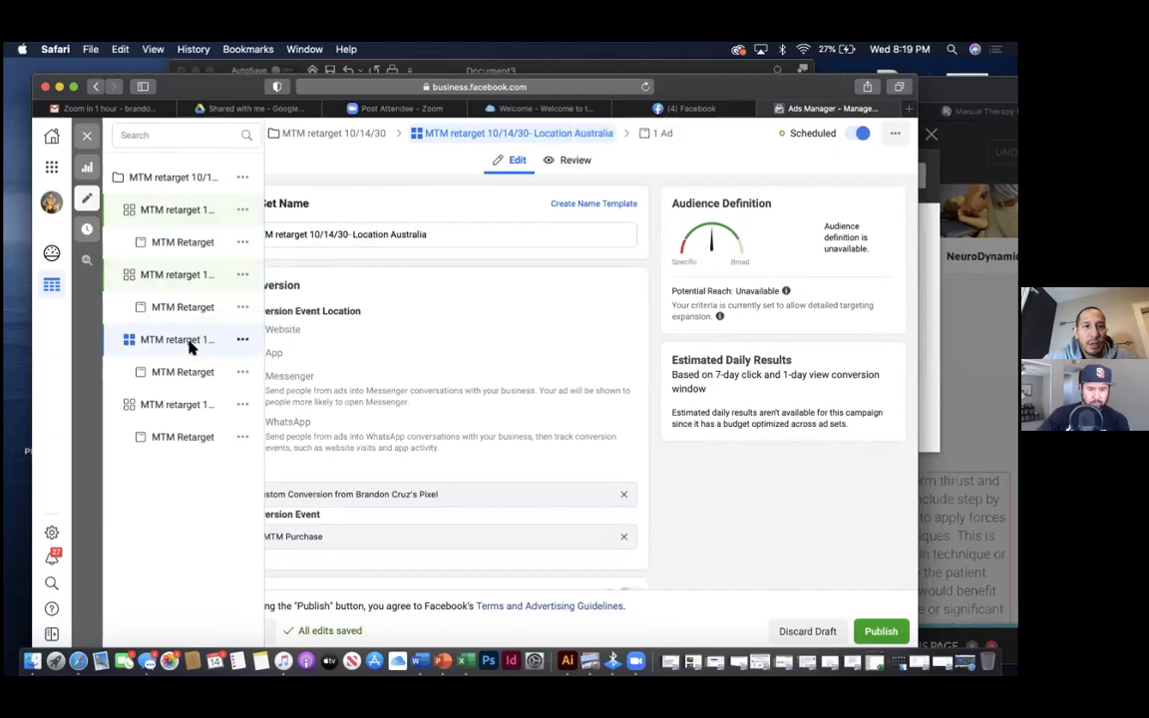
click(192, 404)
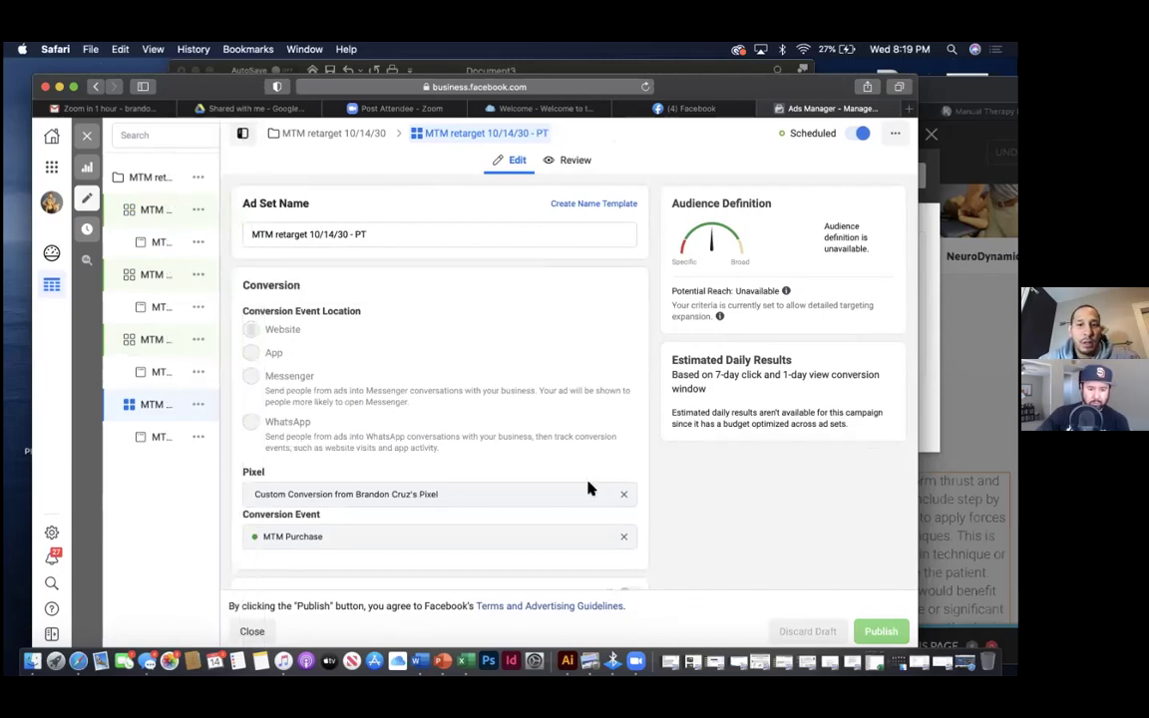
scroll(589, 488, down, 15)
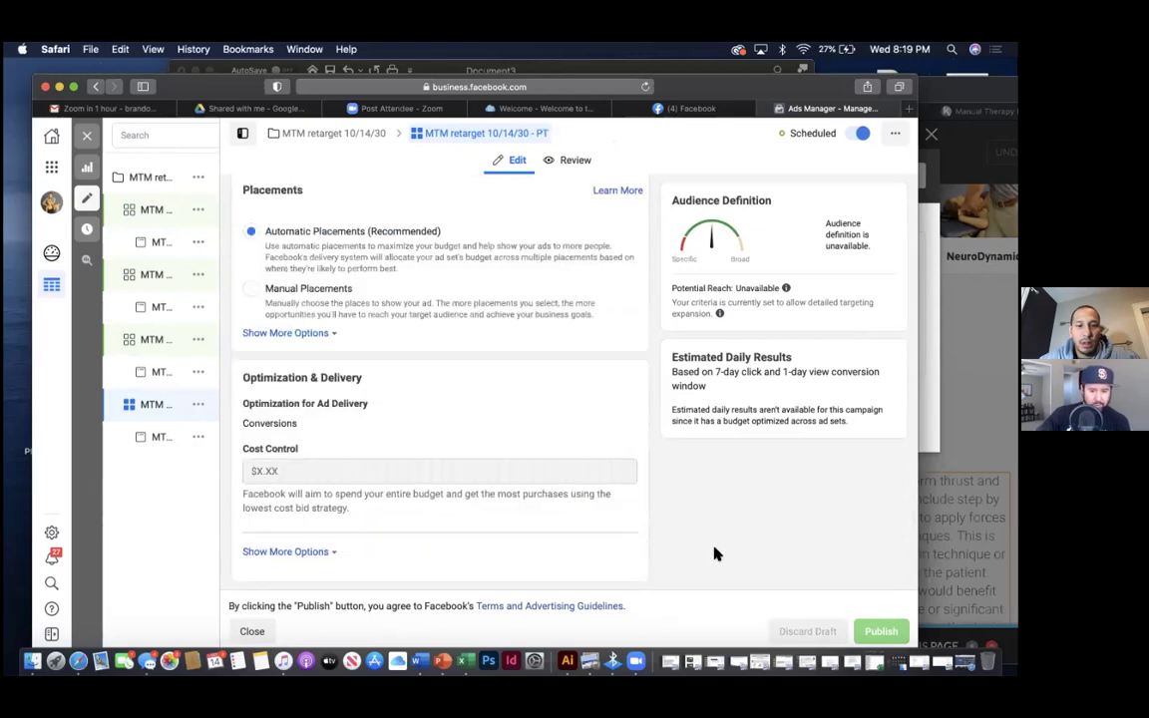
scroll(635, 442, up, 5)
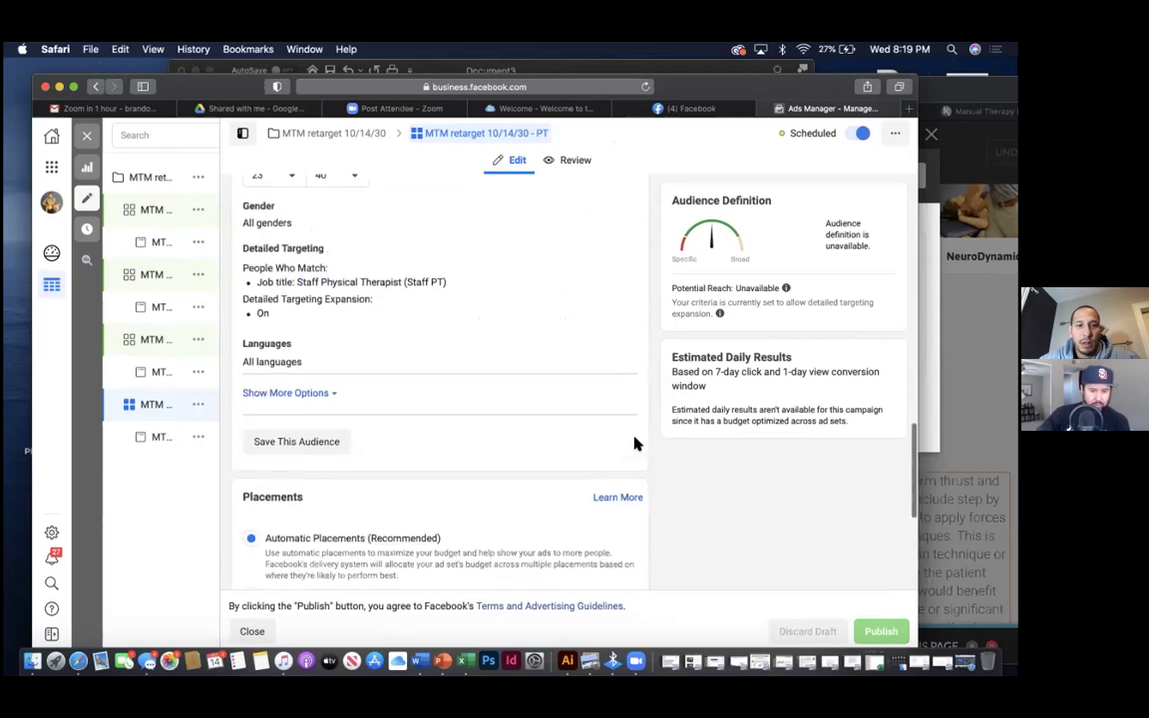
scroll(635, 442, up, 8)
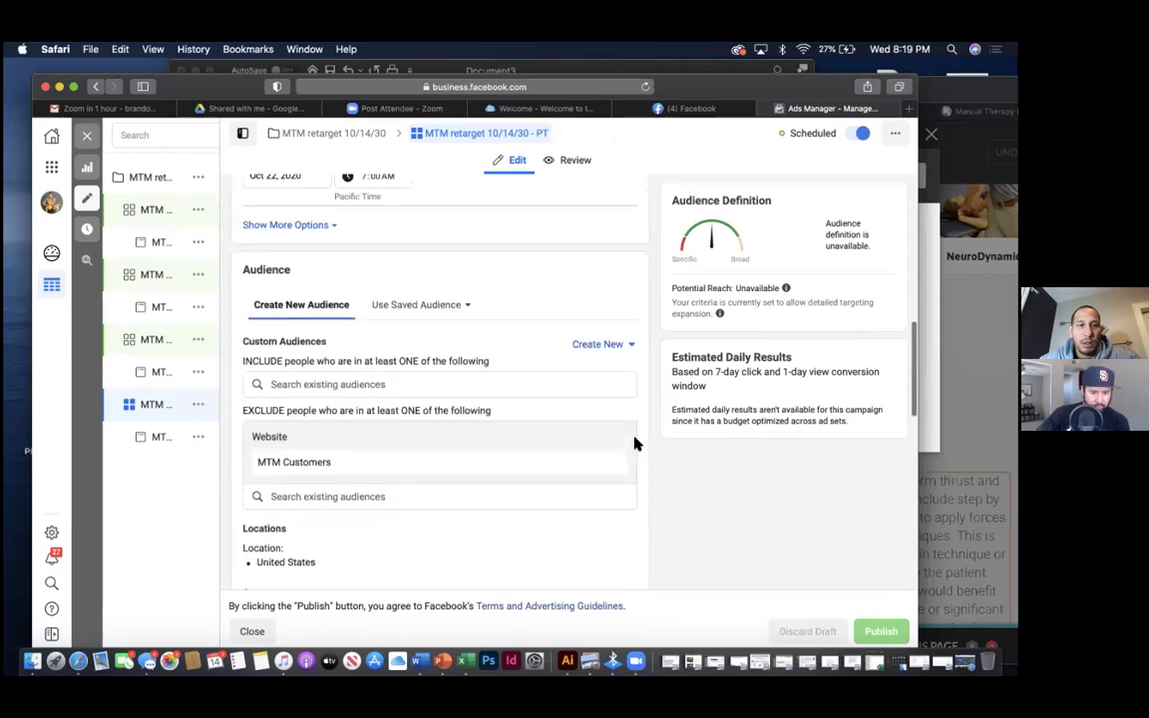
scroll(636, 442, up, 10)
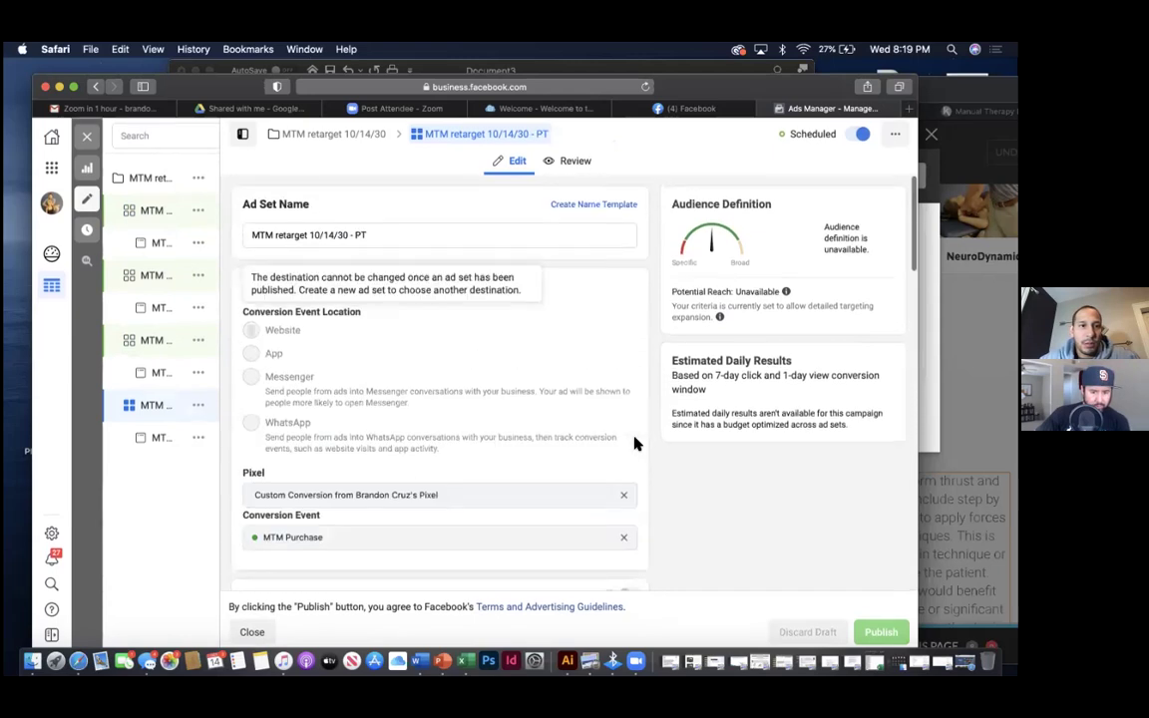
- Review the Location Australia ad set's schedule, audience and detailed targeting, publish the ad set, and dismiss the notification
click(144, 341)
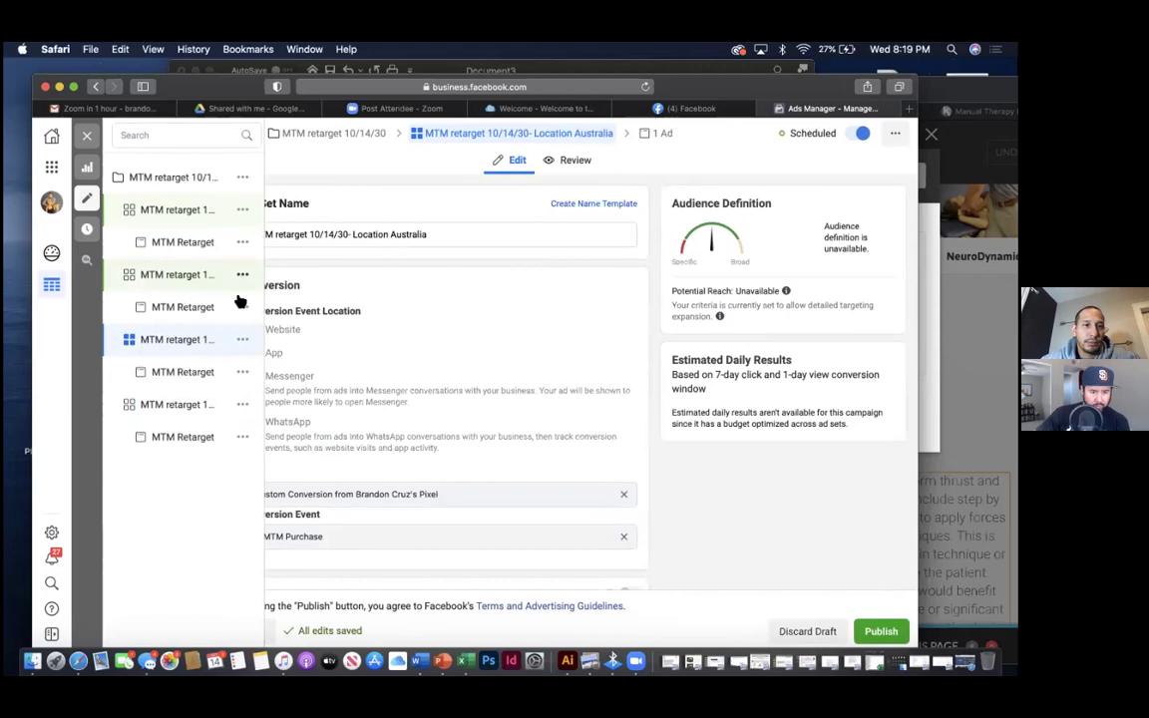
scroll(351, 309, down, 8)
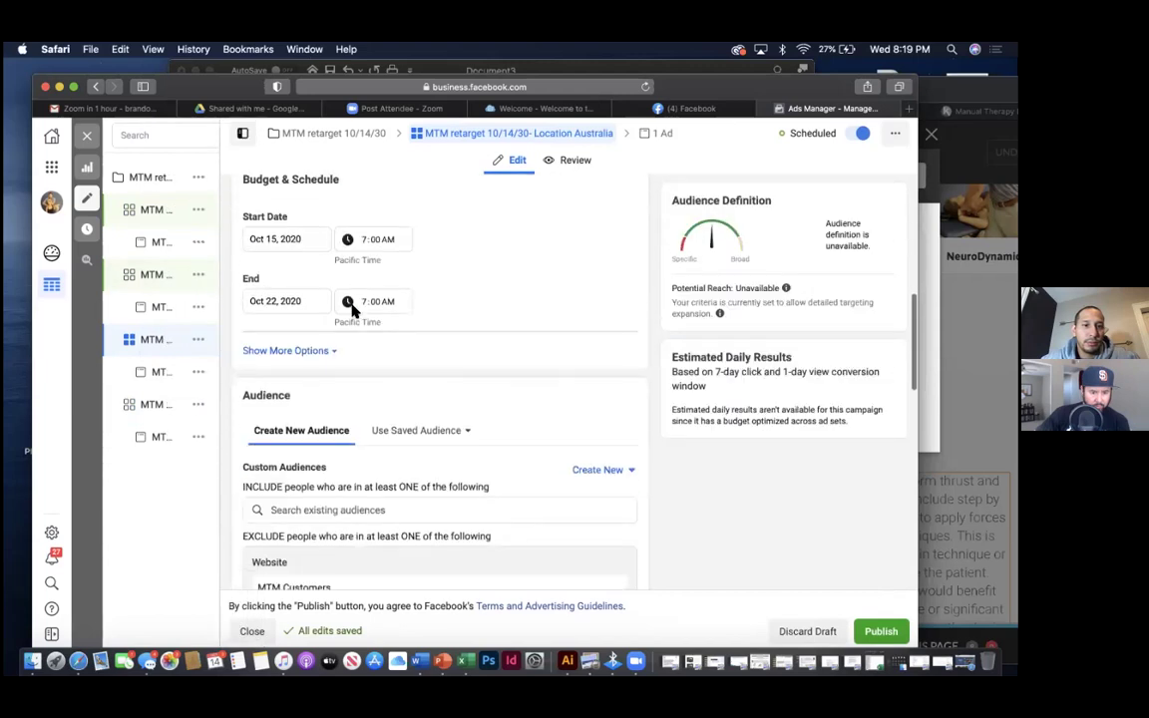
scroll(351, 310, down, 5)
scroll(320, 403, down, 3)
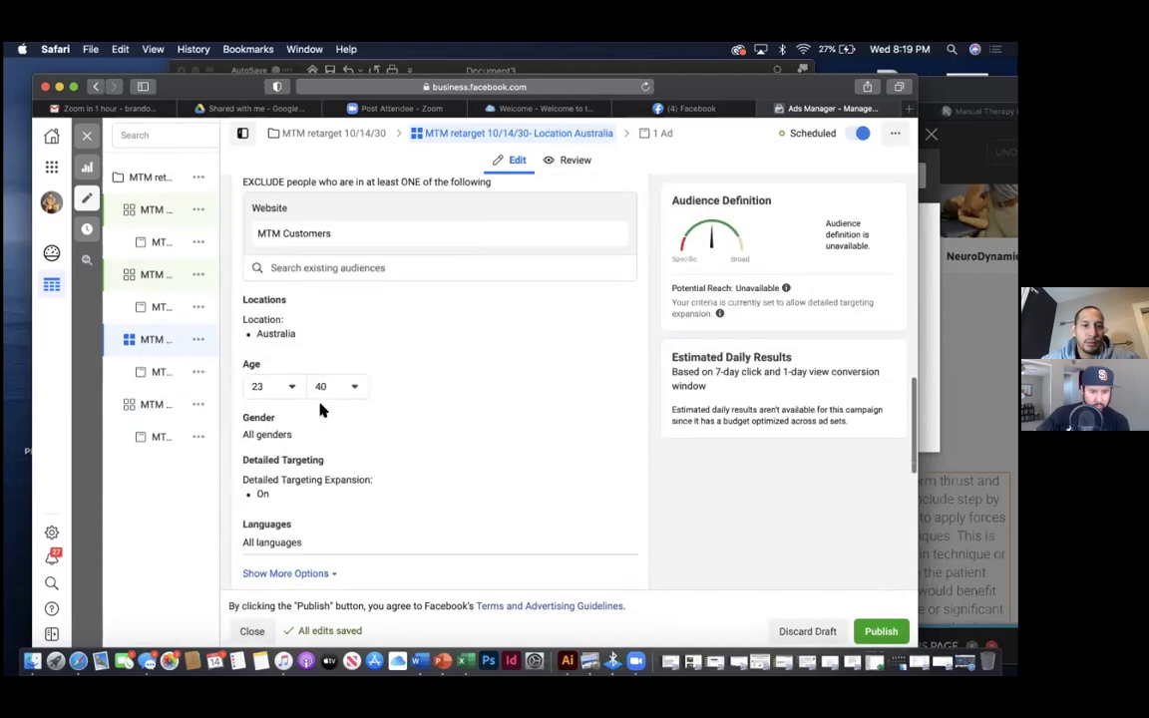
scroll(320, 409, down, 10)
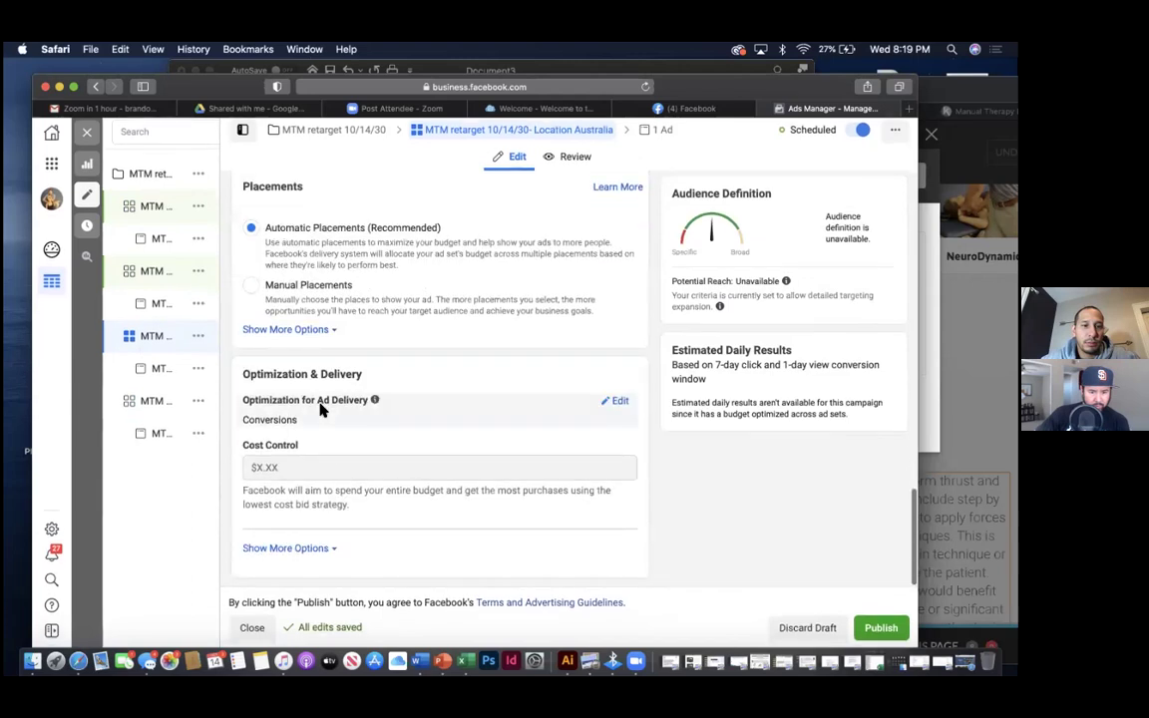
scroll(321, 409, up, 8)
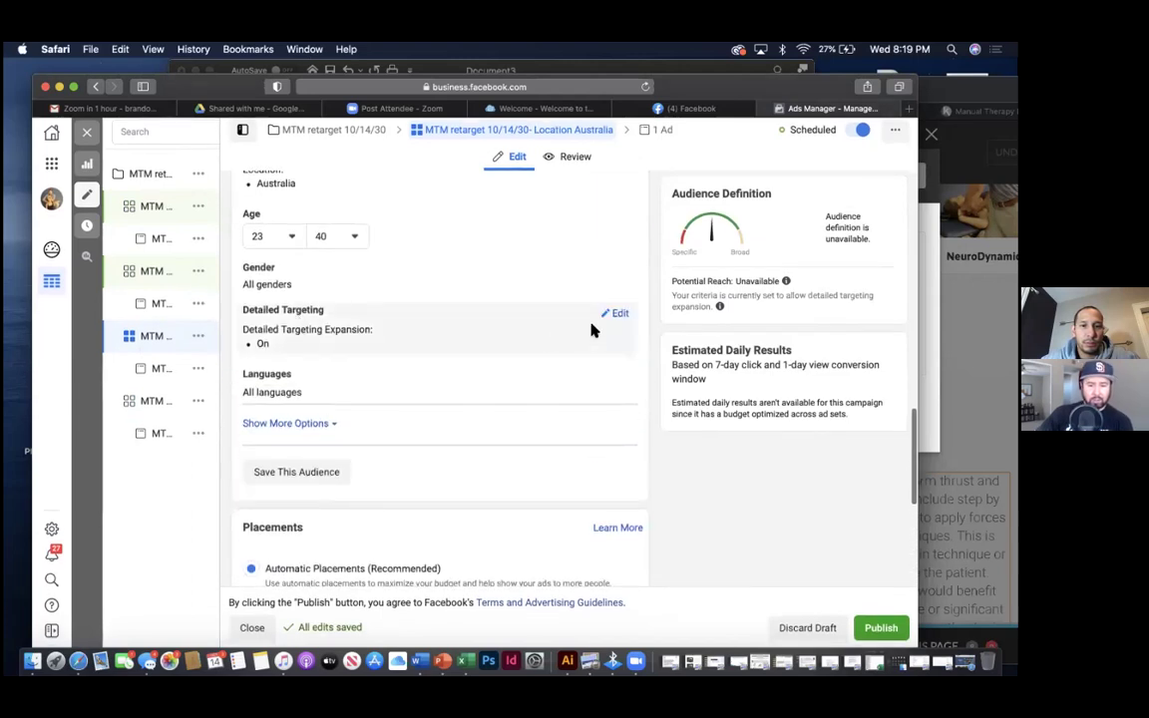
click(616, 314)
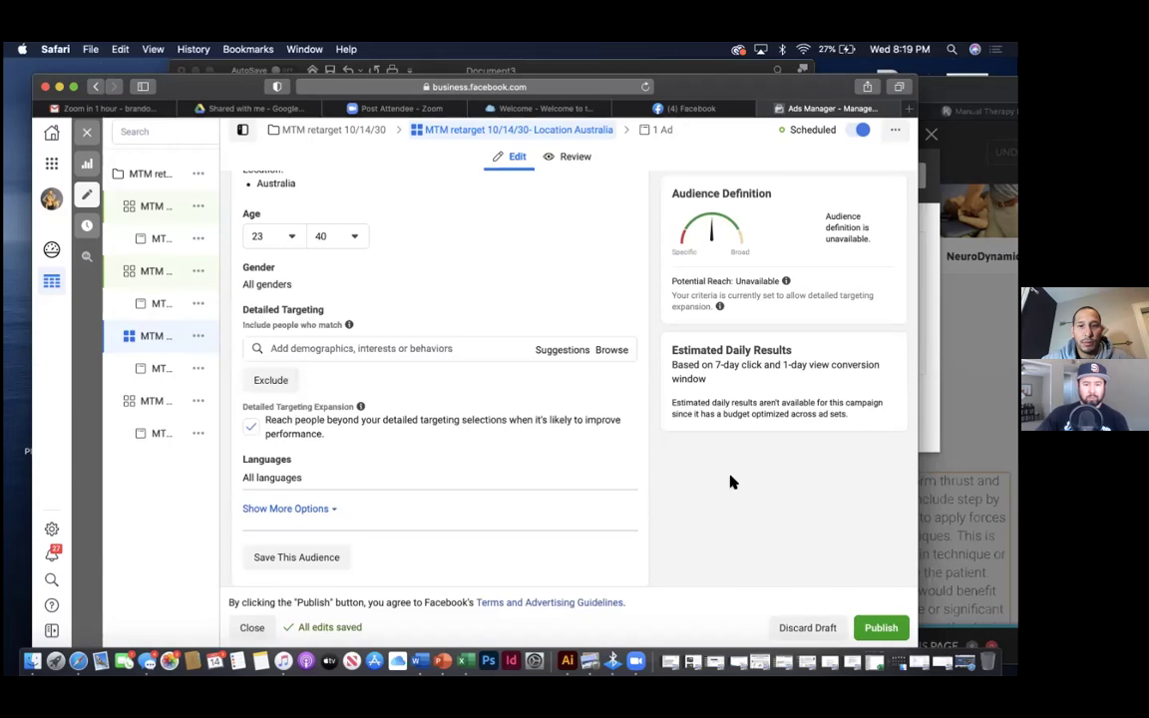
click(880, 631)
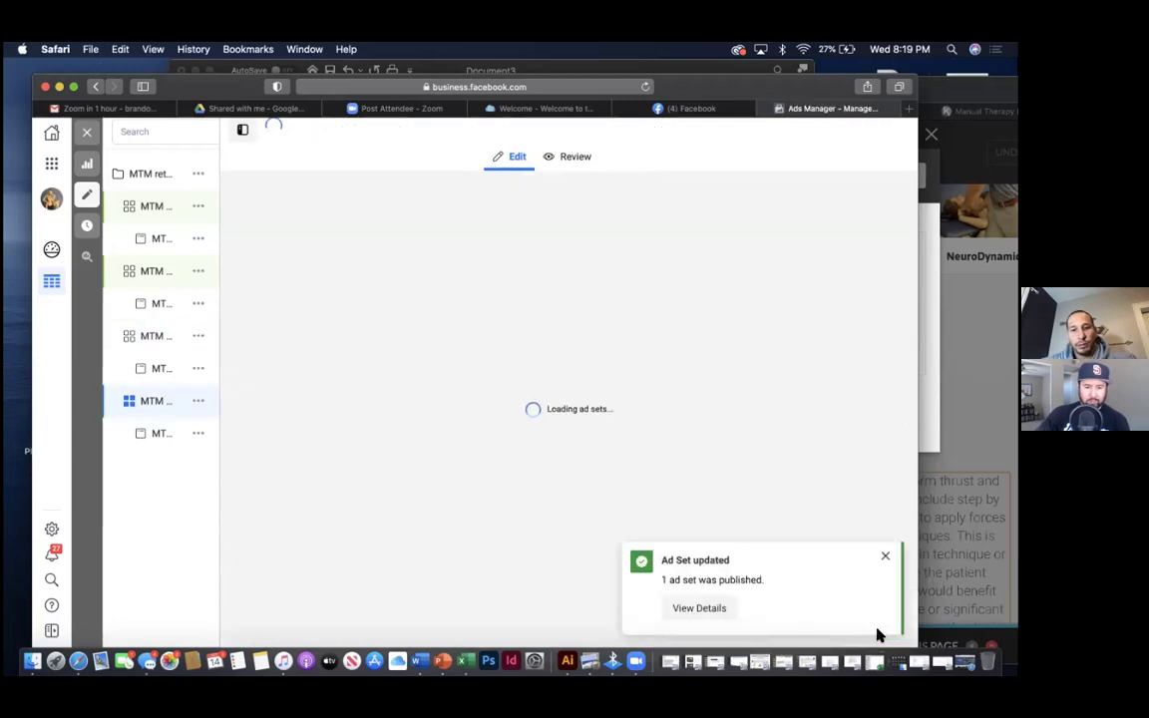
click(885, 557)
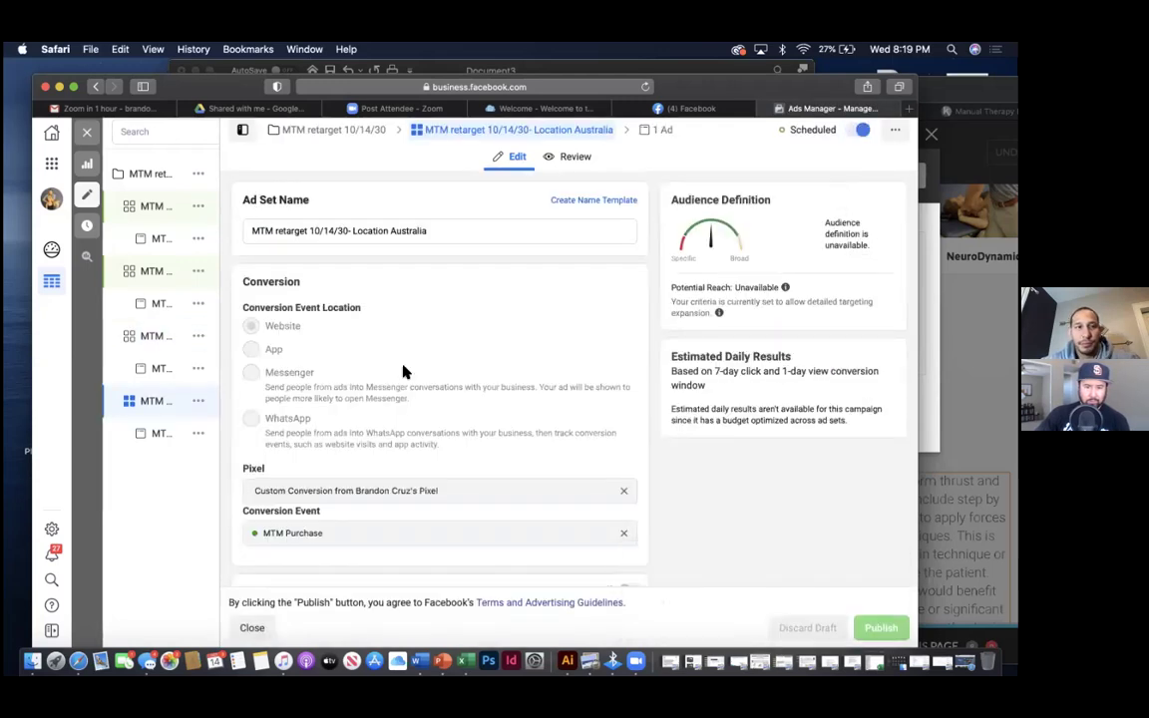
- Close the ad set editor and select the MTM Retarget ad belonging to the Location Australia ad set
click(86, 132)
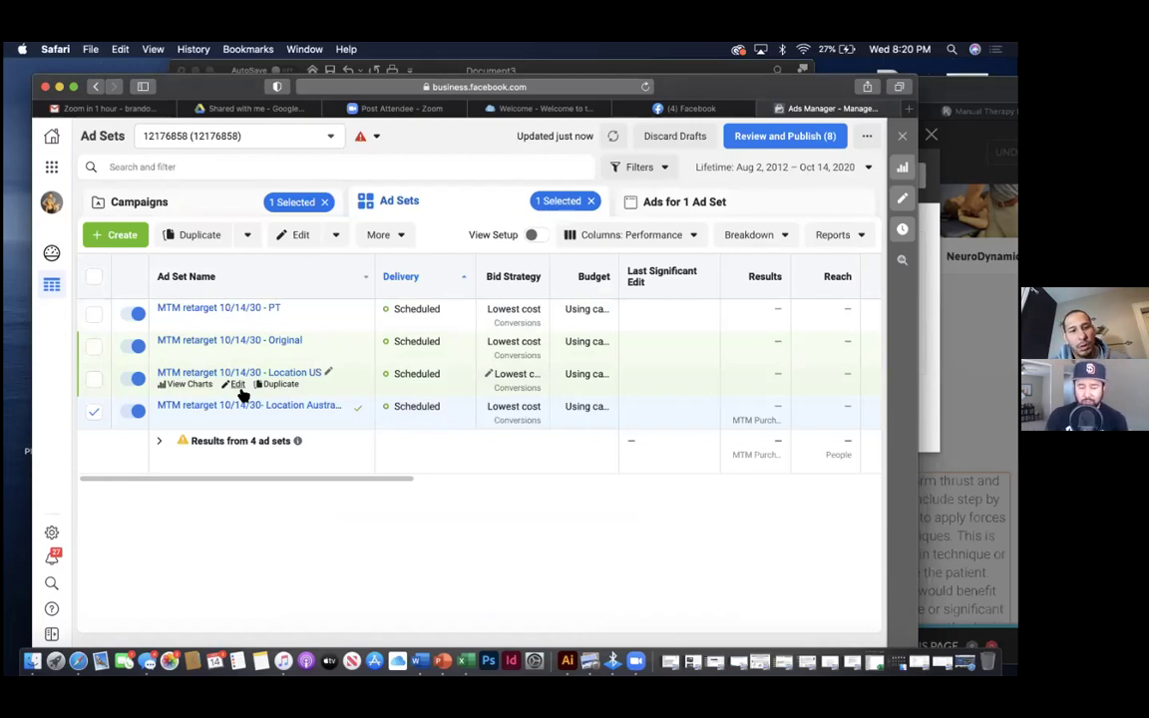
mouse_move(182, 441)
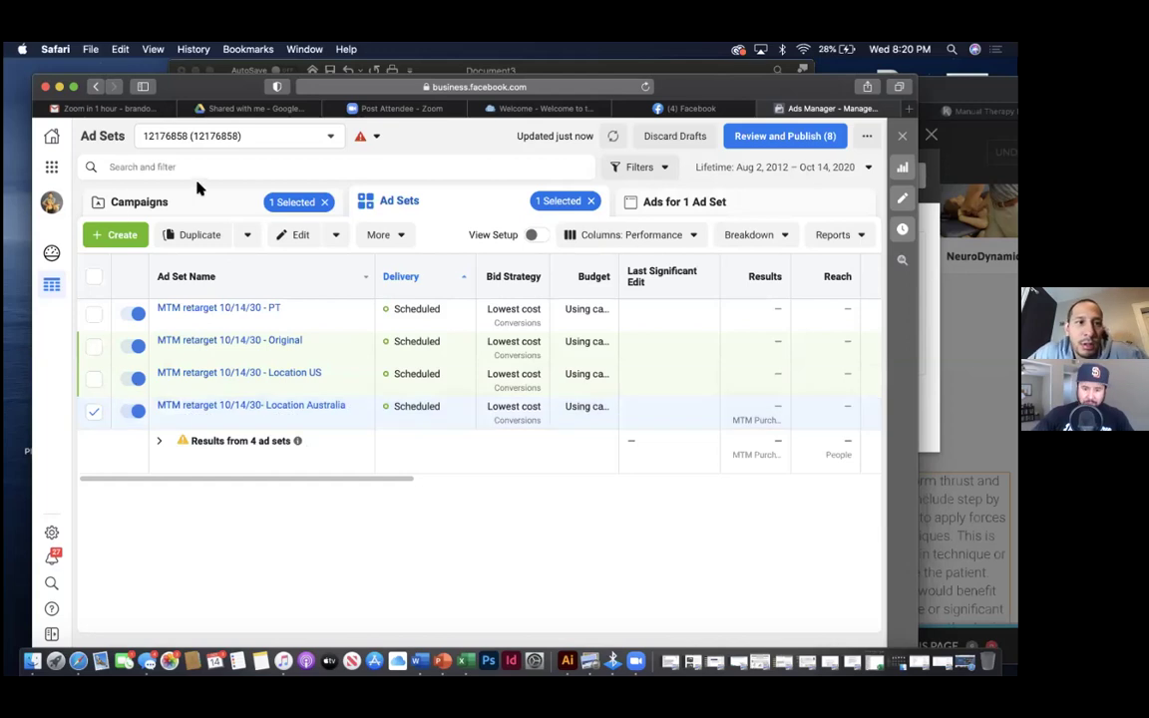
click(200, 202)
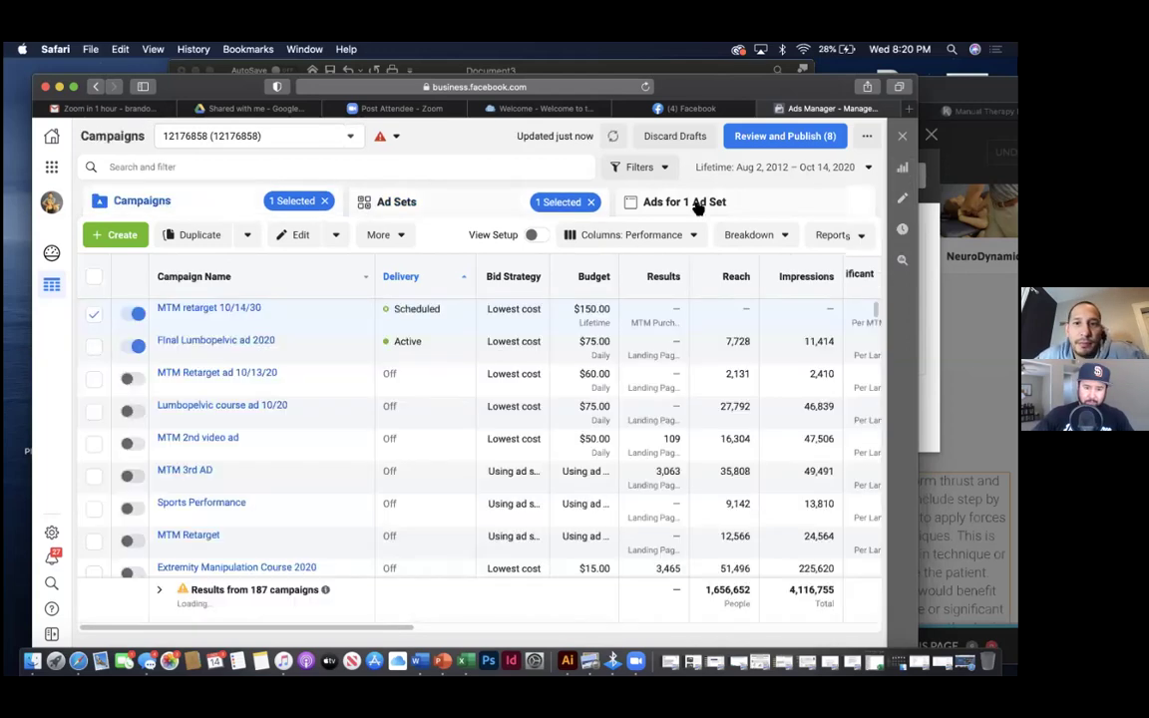
click(697, 202)
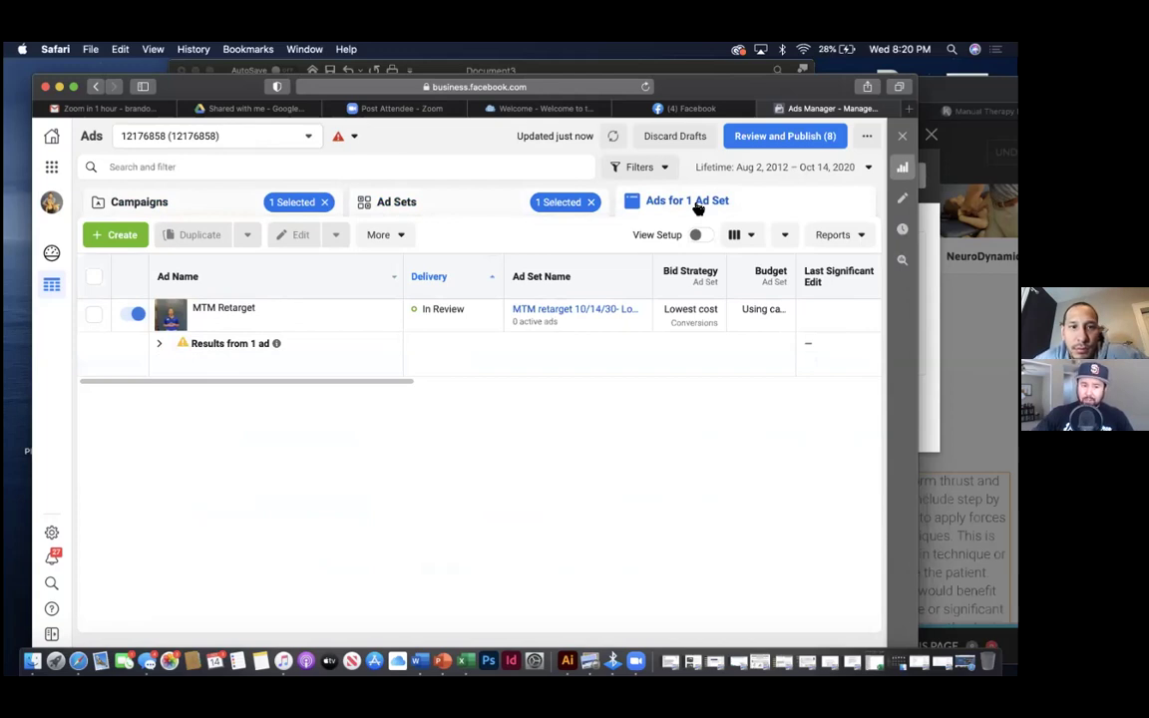
click(95, 316)
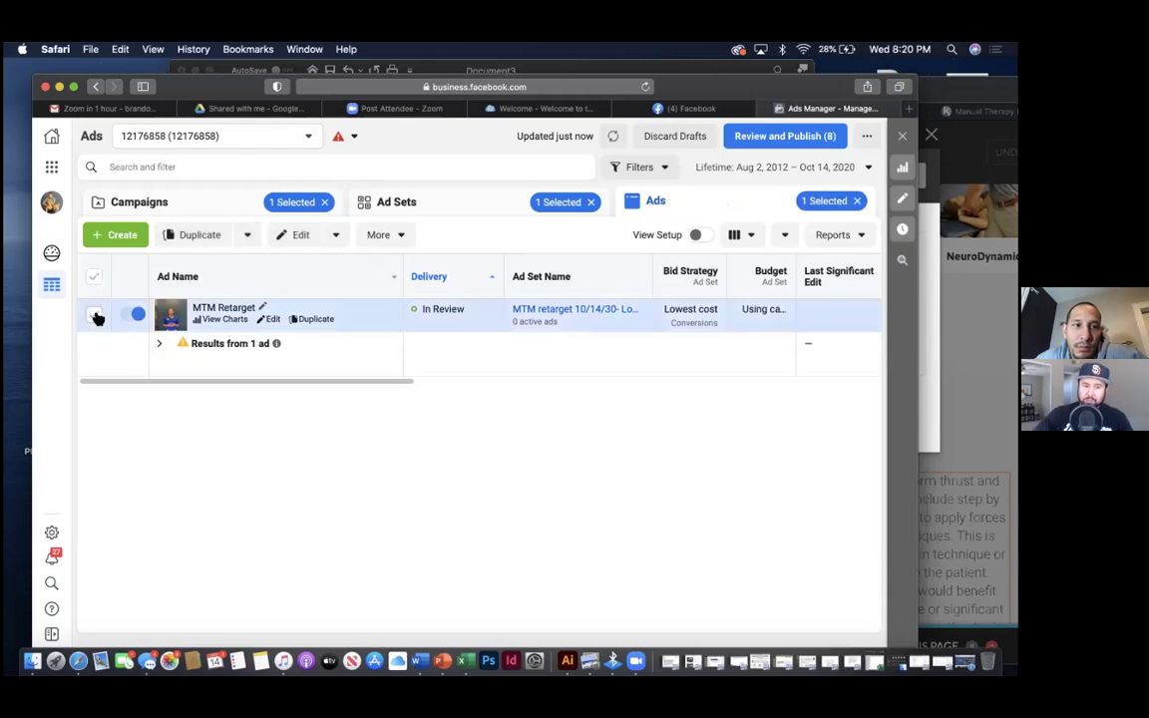
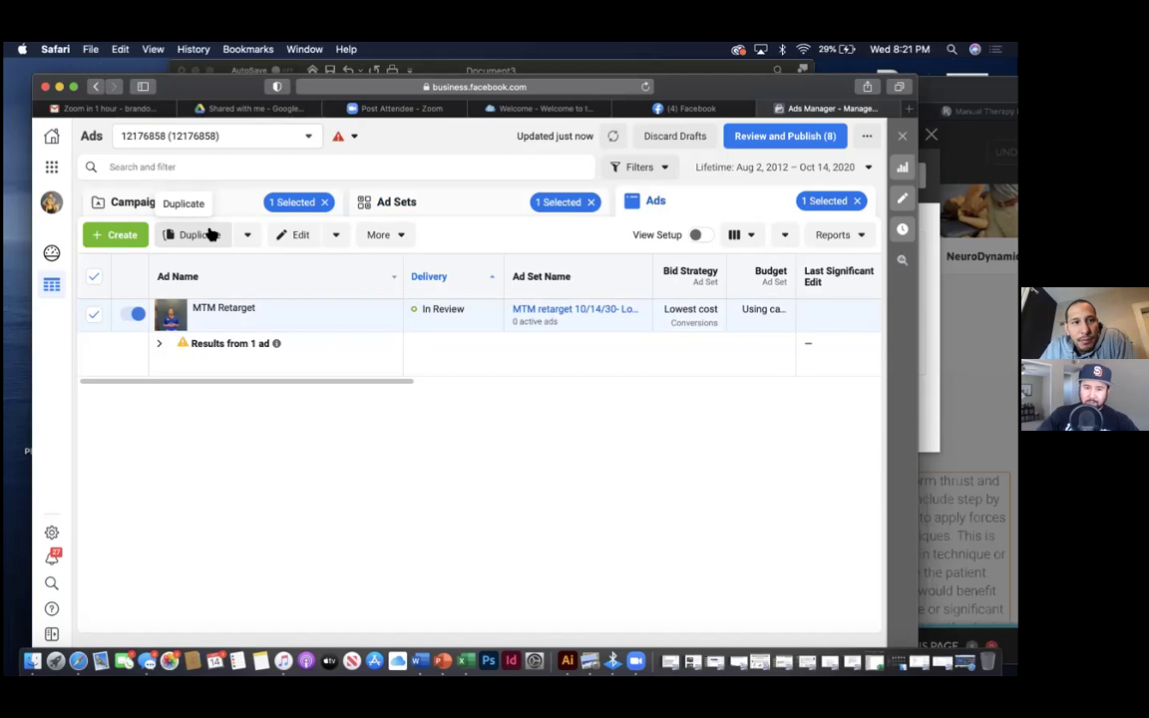
- Clear the campaign, ad set and ad selections and show the full list of campaigns
click(323, 202)
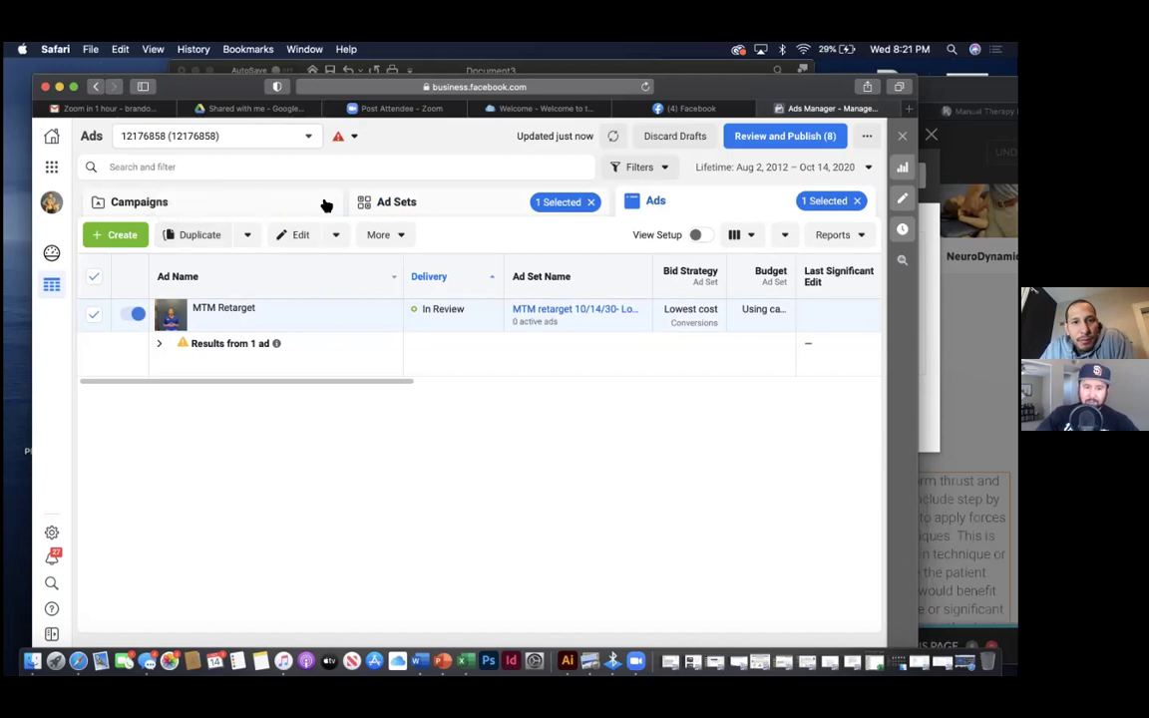
click(590, 201)
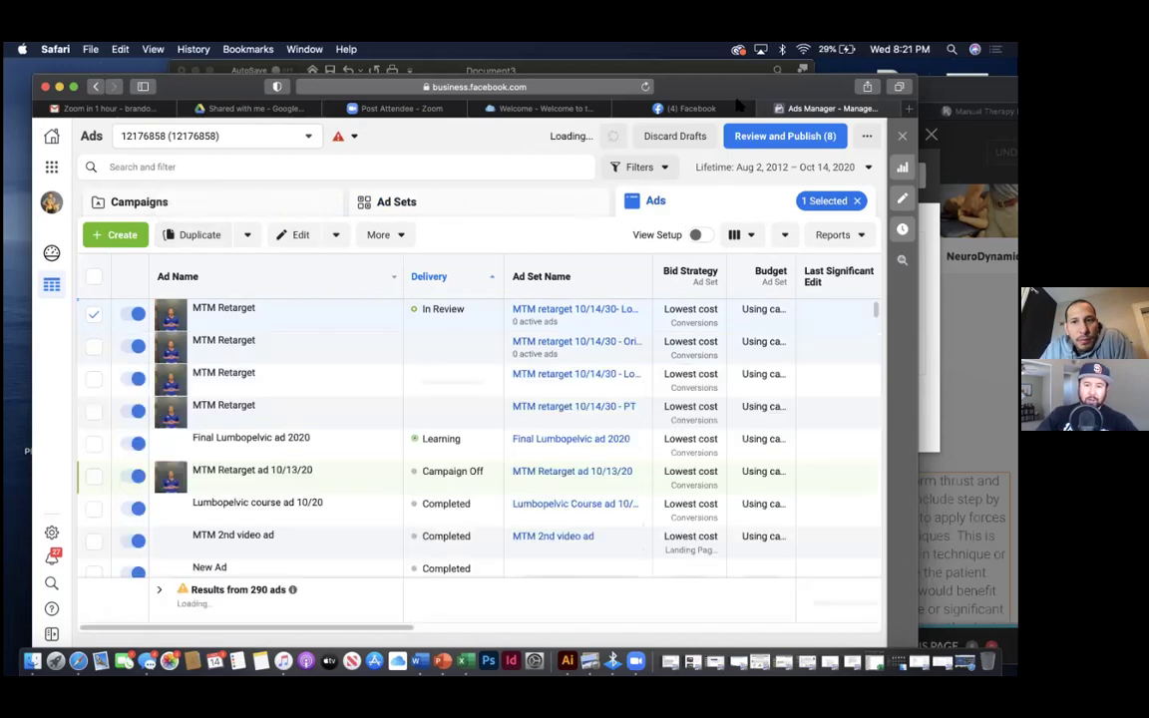
drag(744, 87, 596, 87)
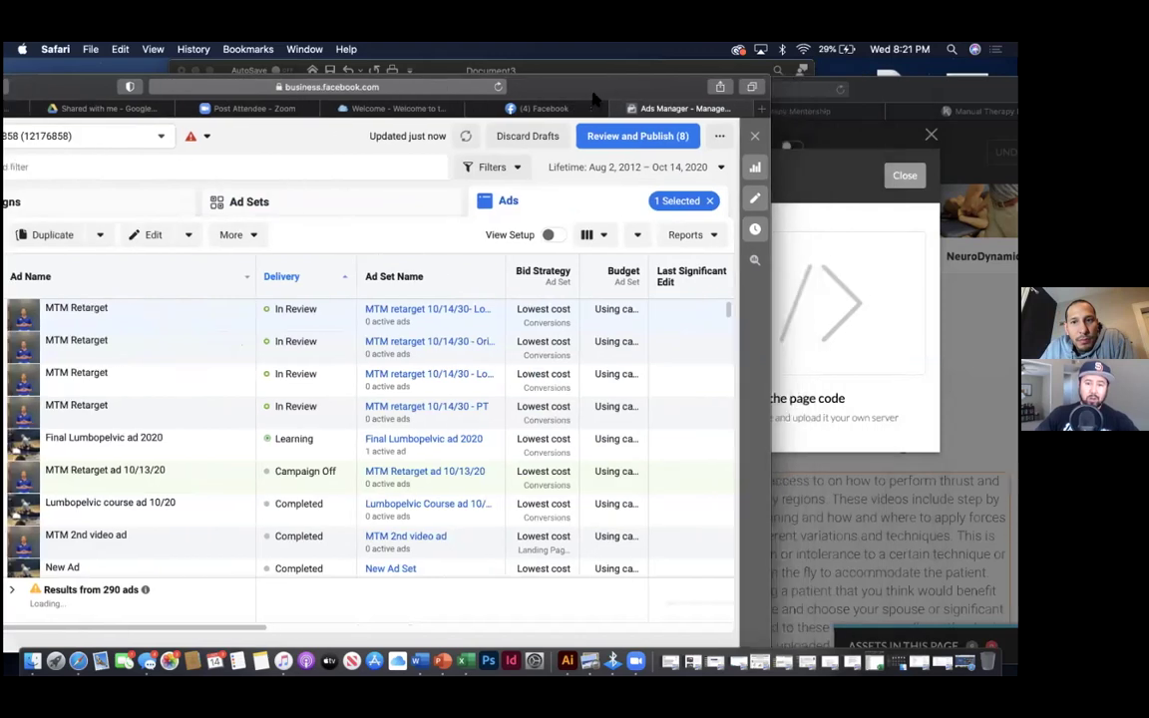
click(711, 203)
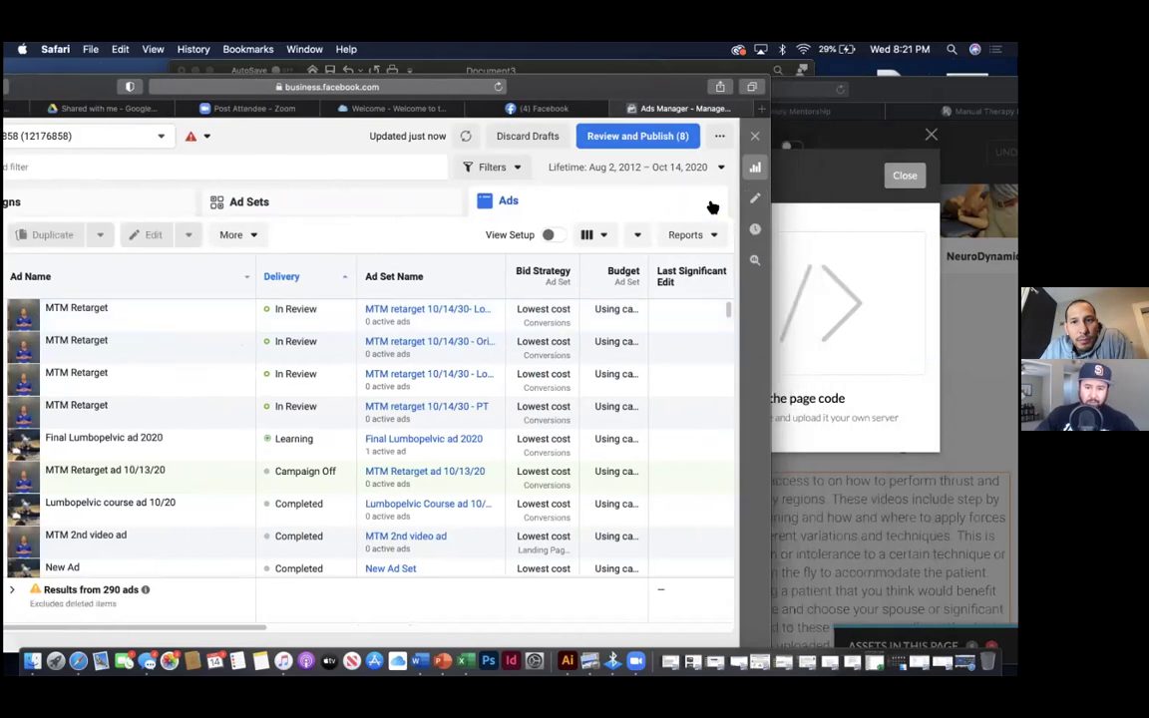
drag(611, 82, 744, 76)
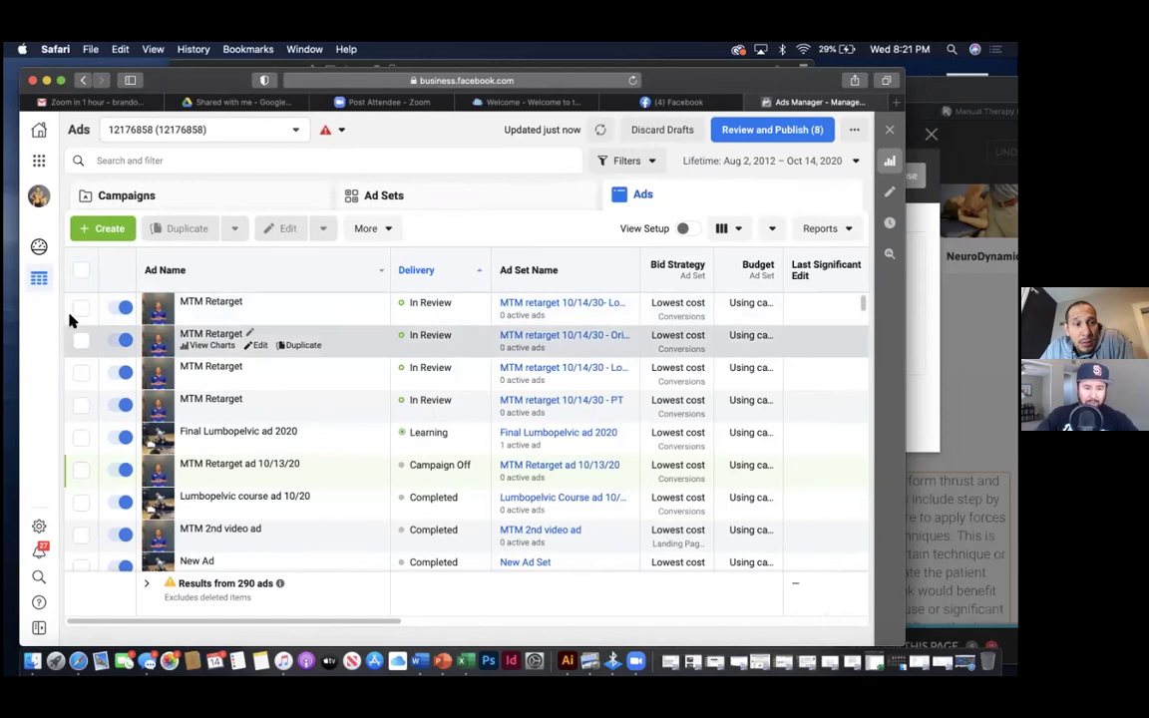
click(183, 200)
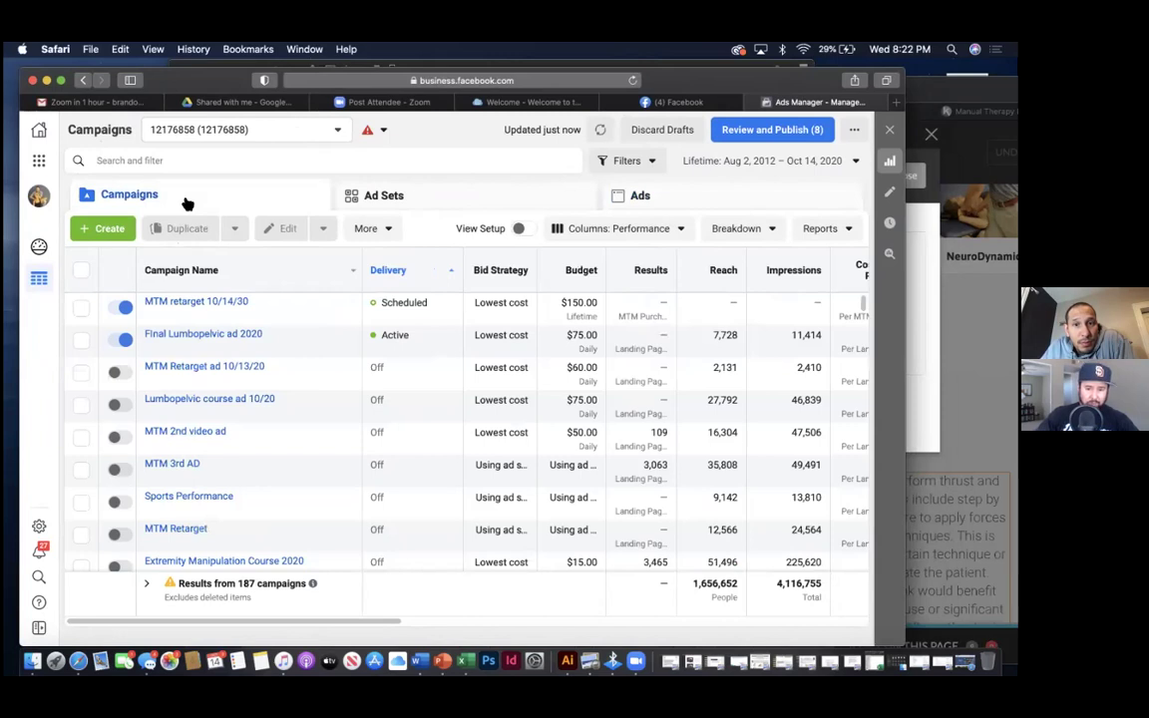
- Open the column customization for the campaigns table and look through the columns currently selected
click(660, 231)
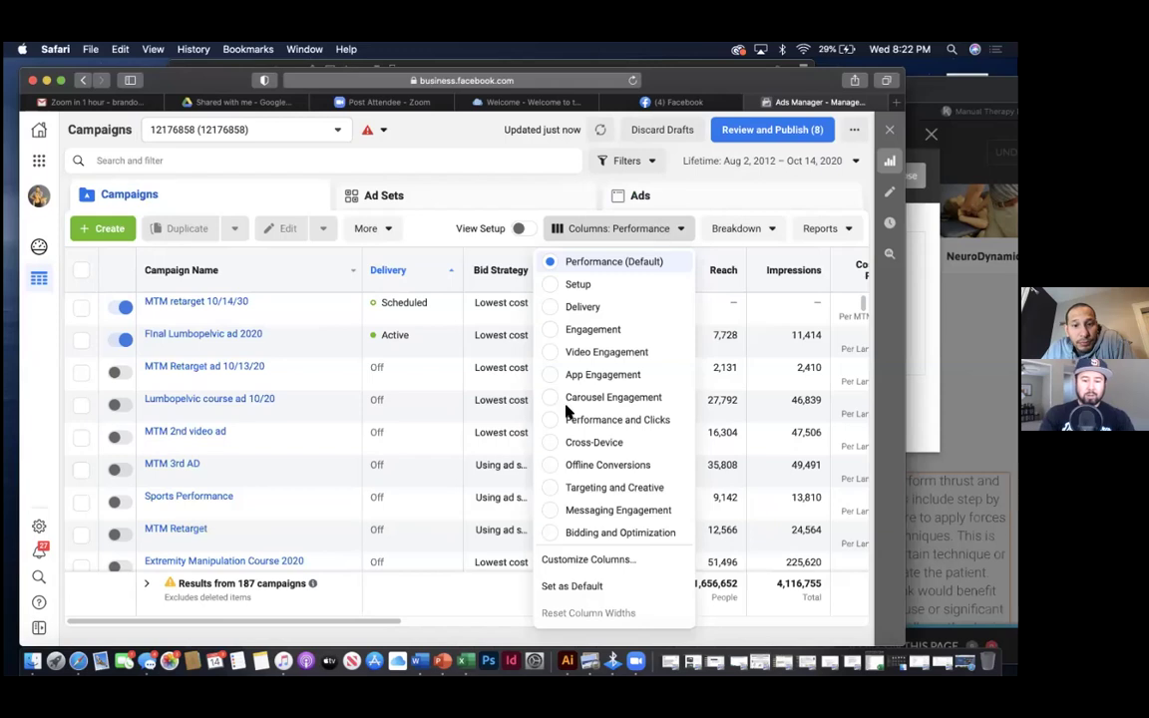
click(581, 559)
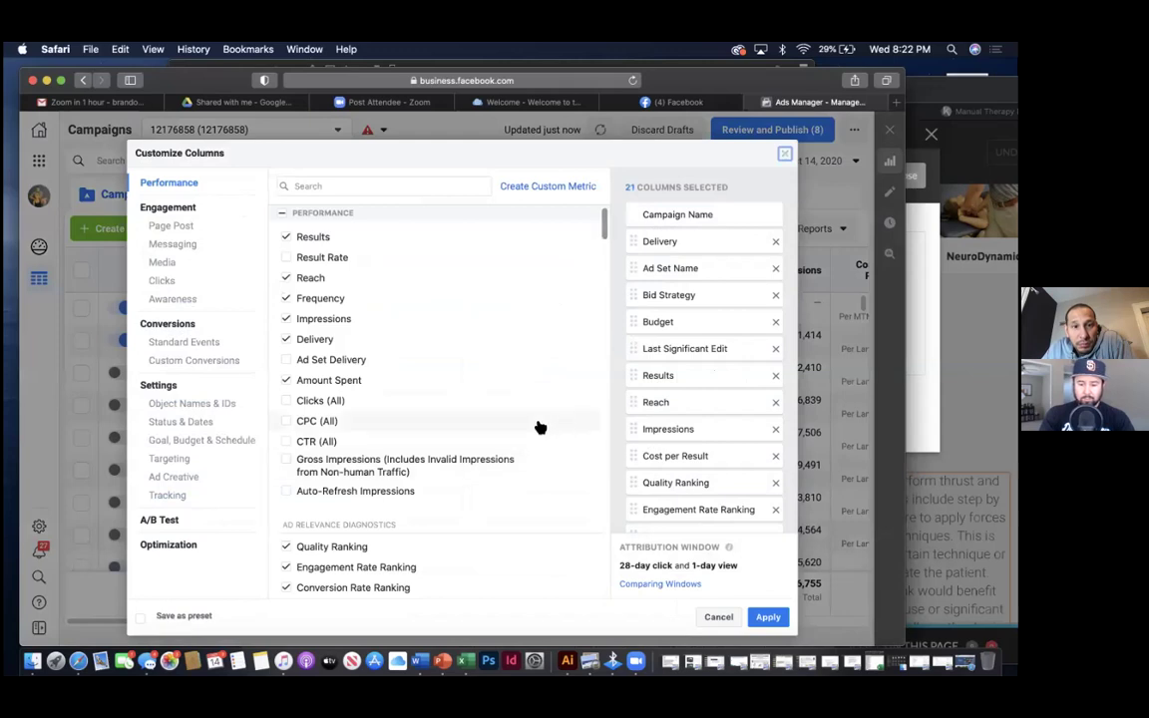
mouse_move(539, 426)
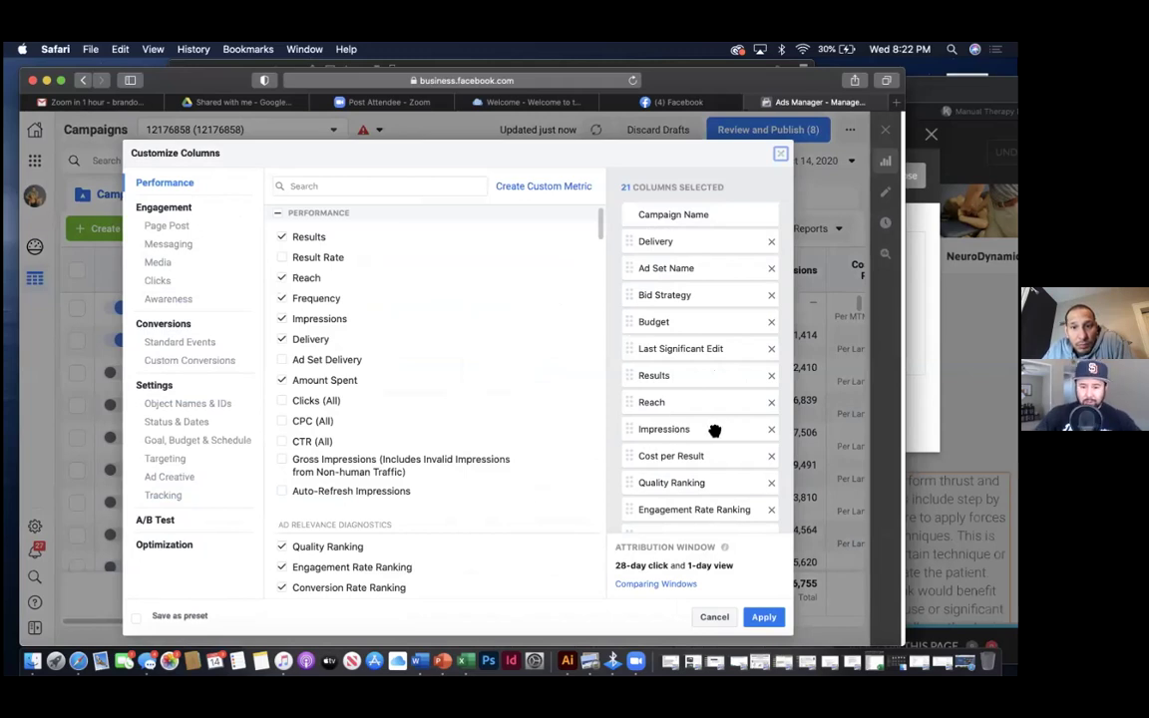
scroll(714, 431, down, 5)
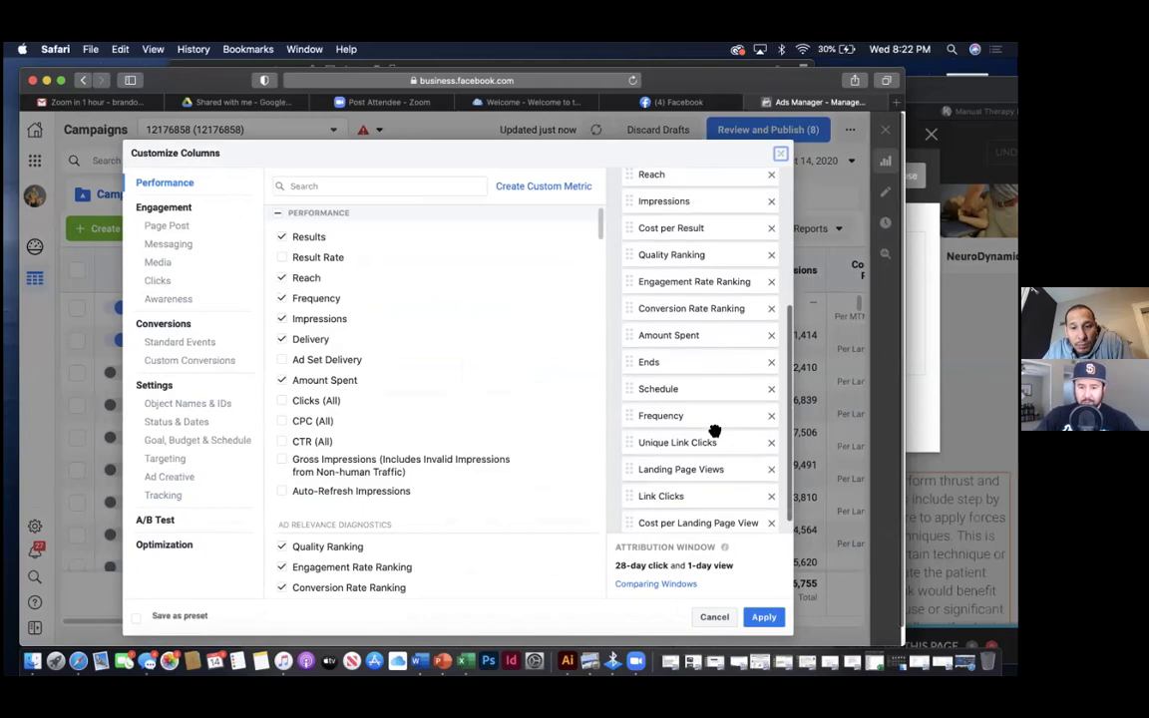
scroll(714, 431, up, 5)
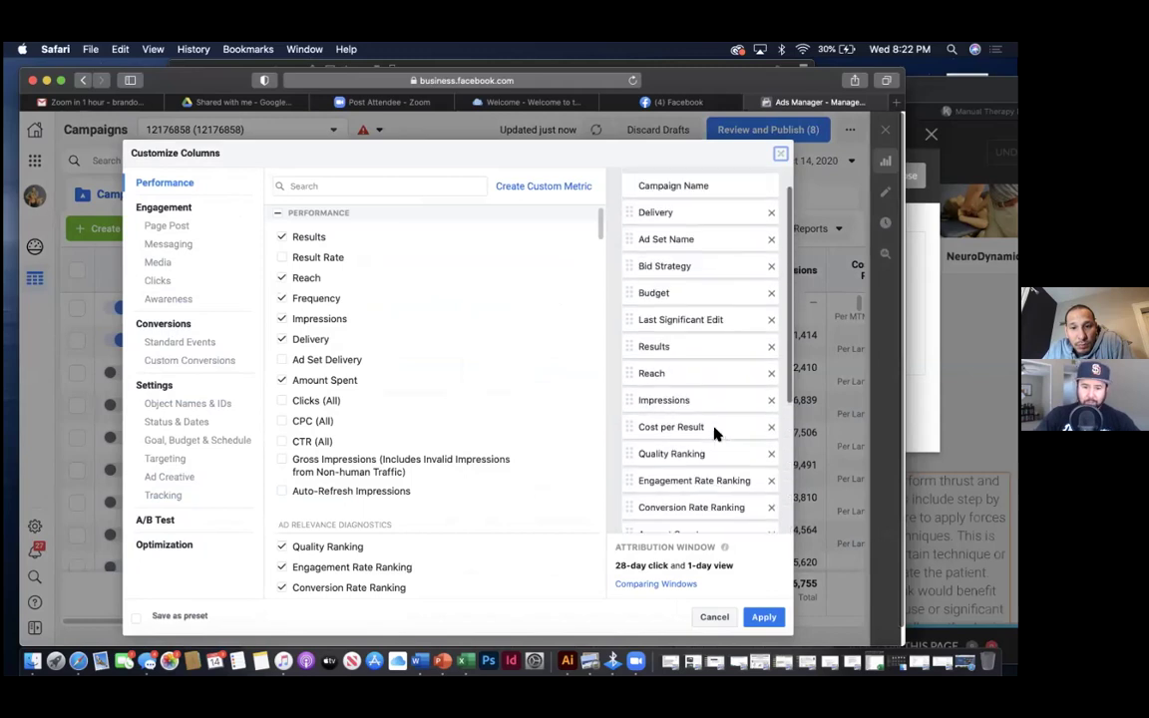
- Remove Last Significant Edit, Cost per Result, Quality Ranking, Engagement Rate Ranking and Conversion Rate Ranking from the selected columns
click(771, 349)
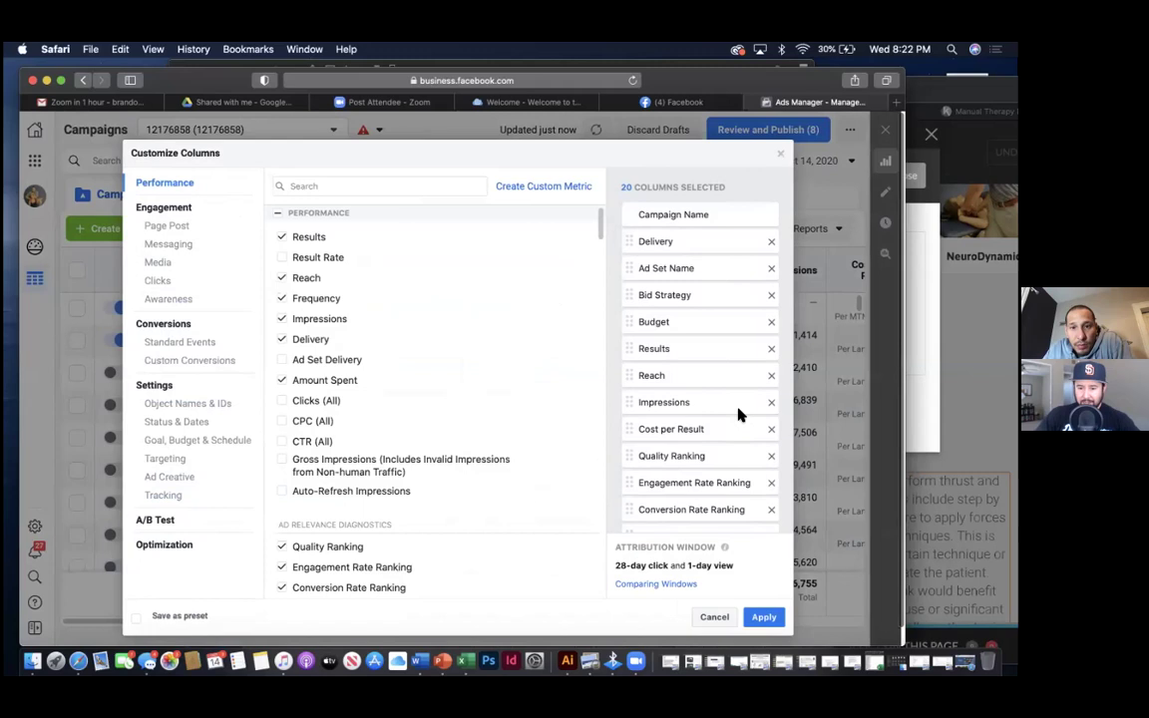
click(771, 429)
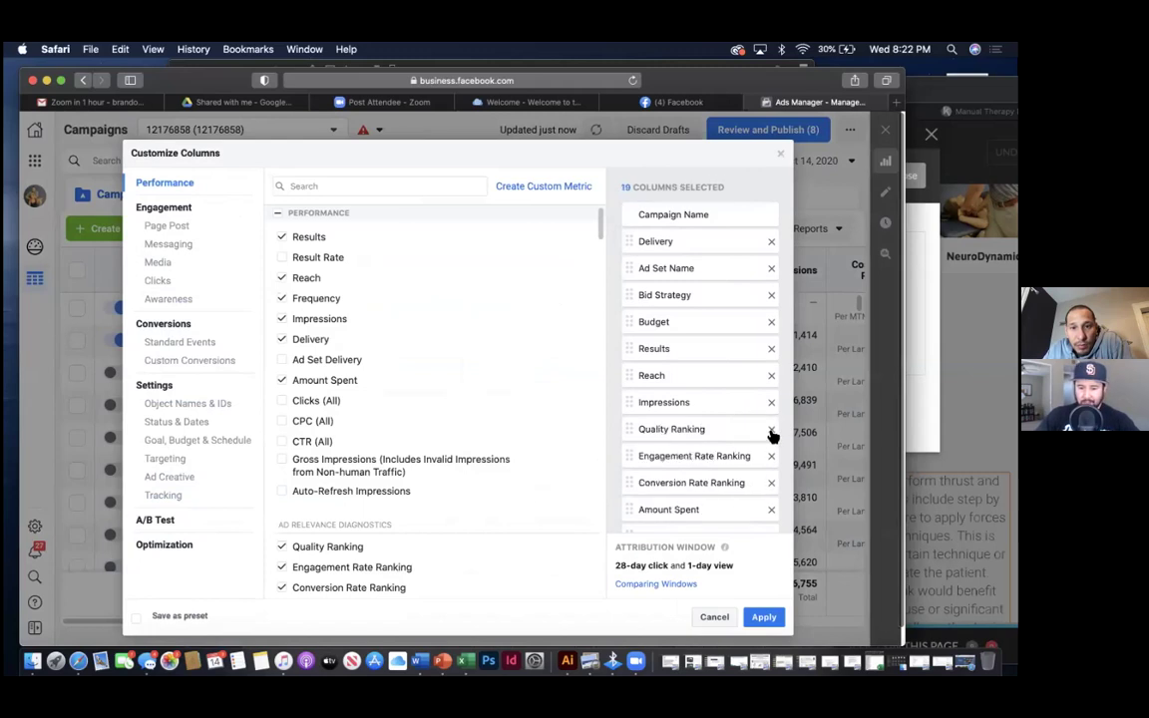
click(770, 432)
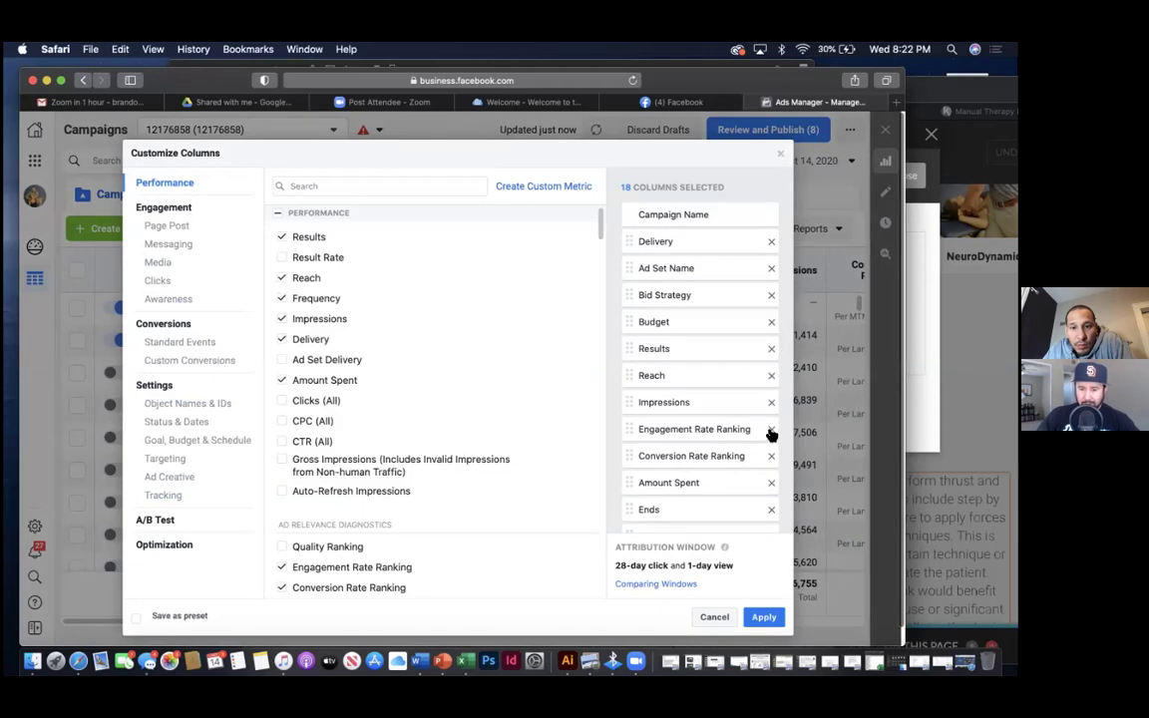
click(770, 430)
scroll(733, 450, down, 1)
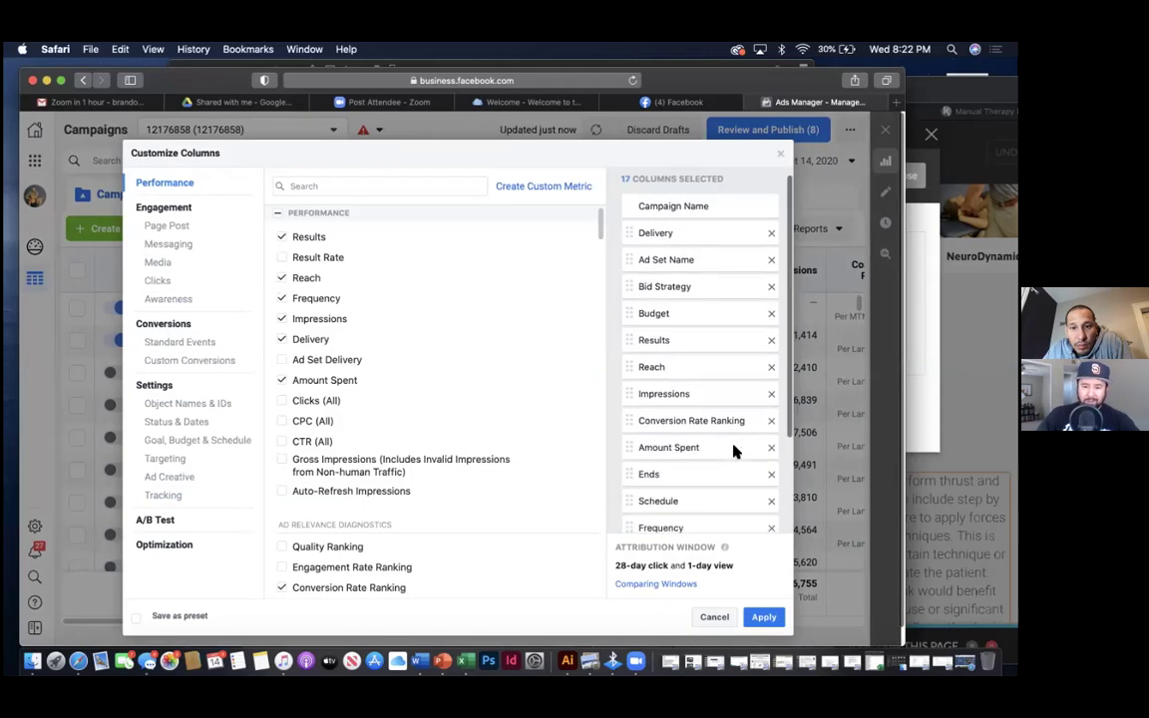
click(770, 412)
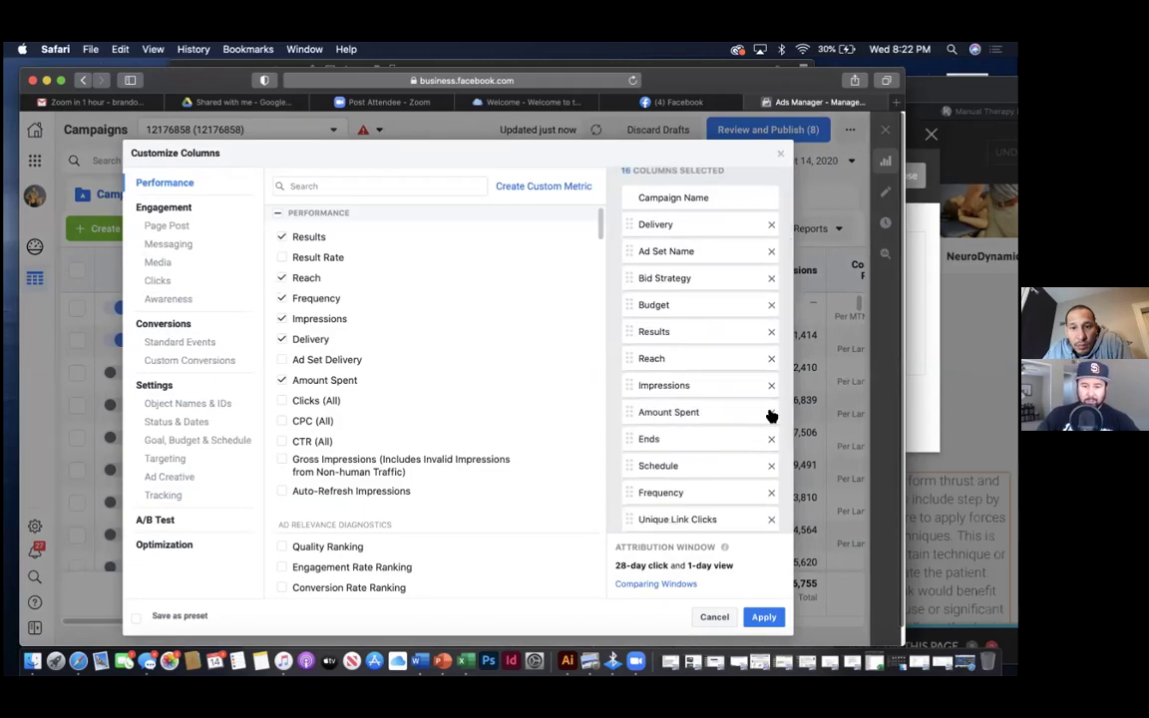
- Remove Frequency, Link Clicks, Unique Link Clicks, Reach, Results and Bid Strategy from the selected columns
scroll(738, 436, down, 2)
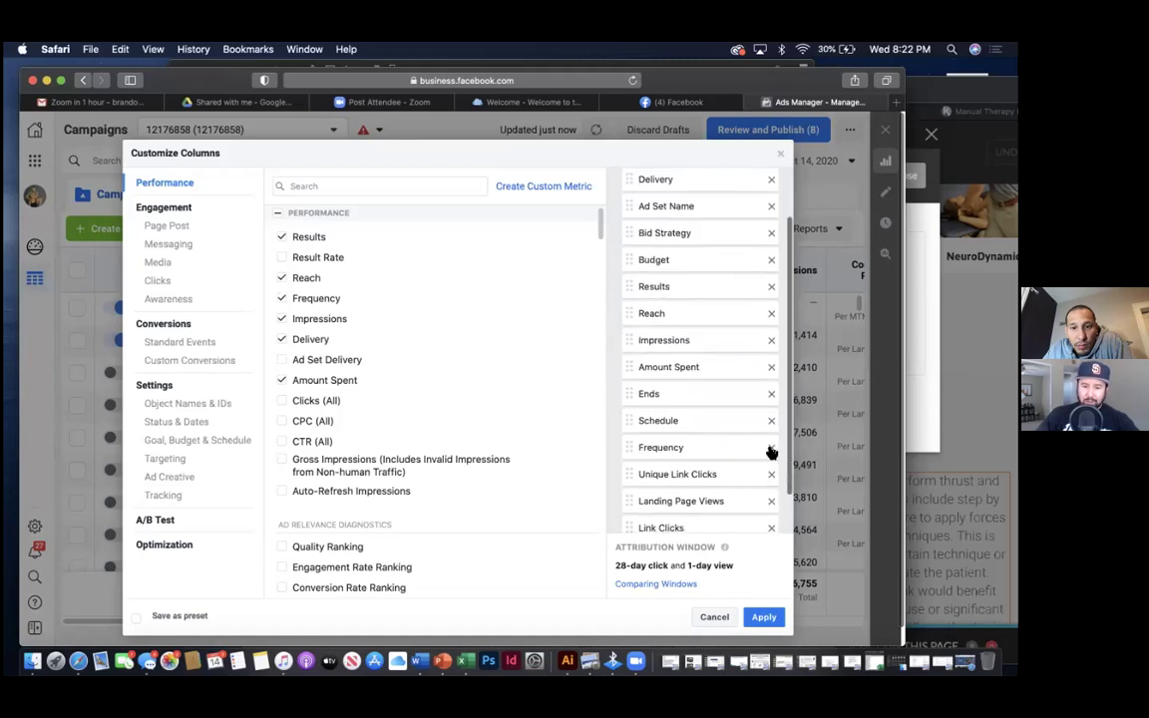
click(771, 451)
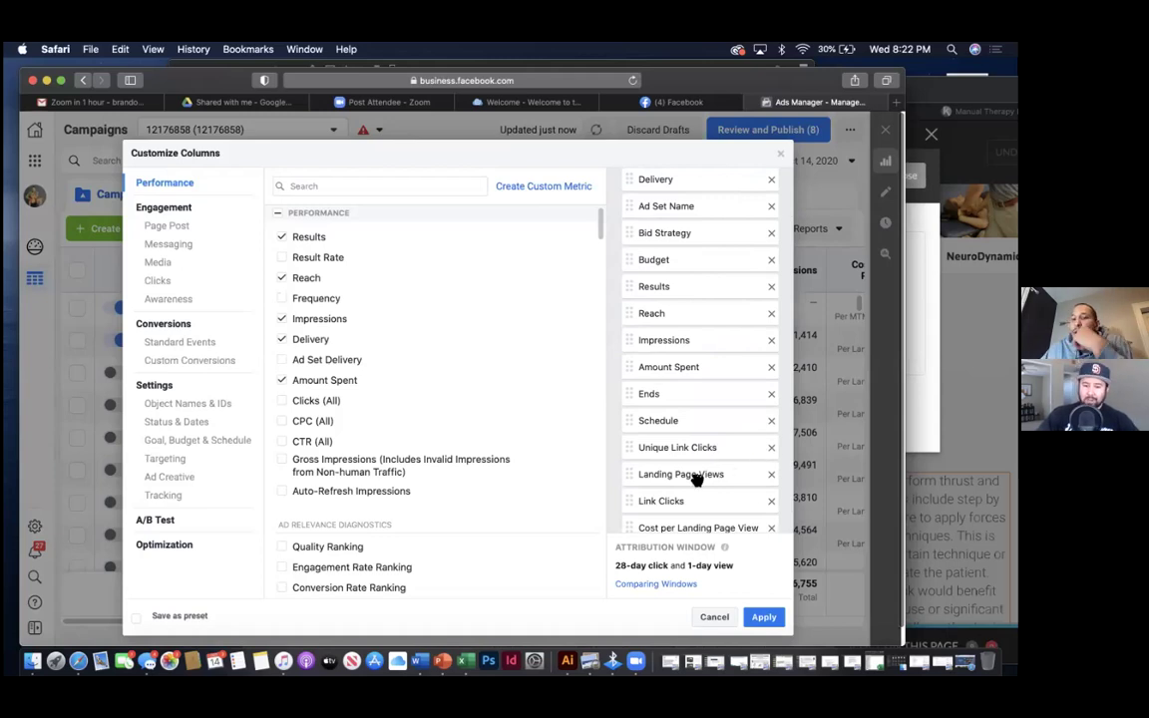
scroll(696, 480, down, 1)
scroll(696, 480, down, 1)
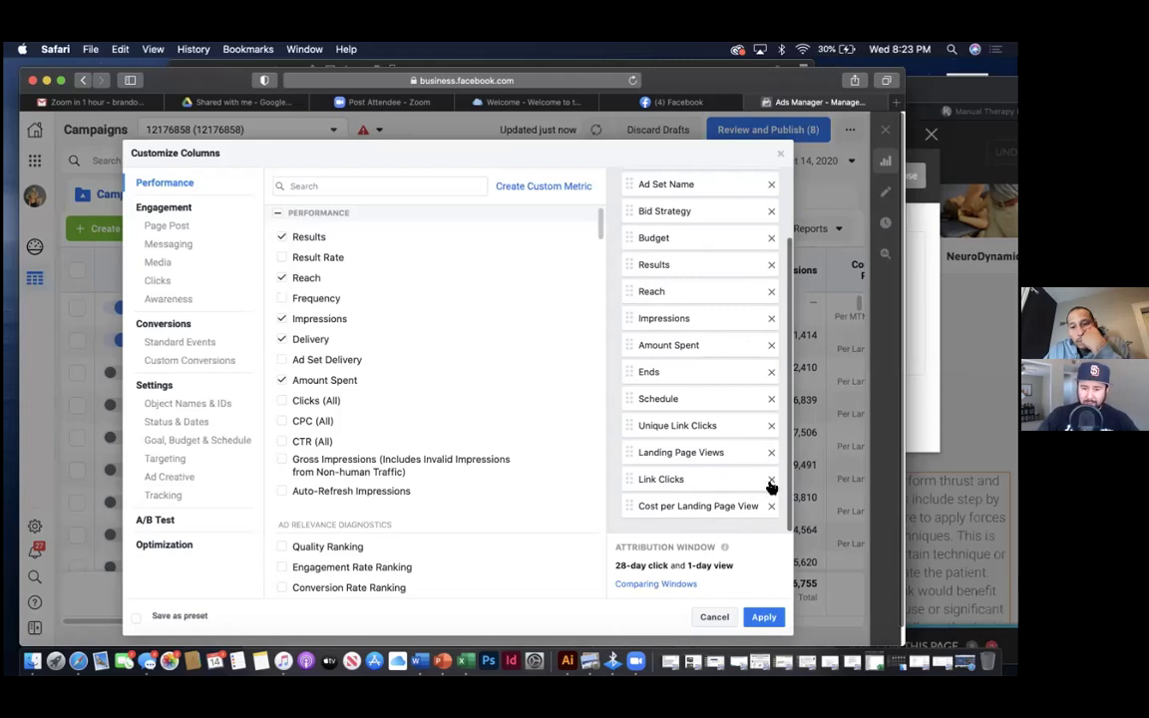
click(770, 483)
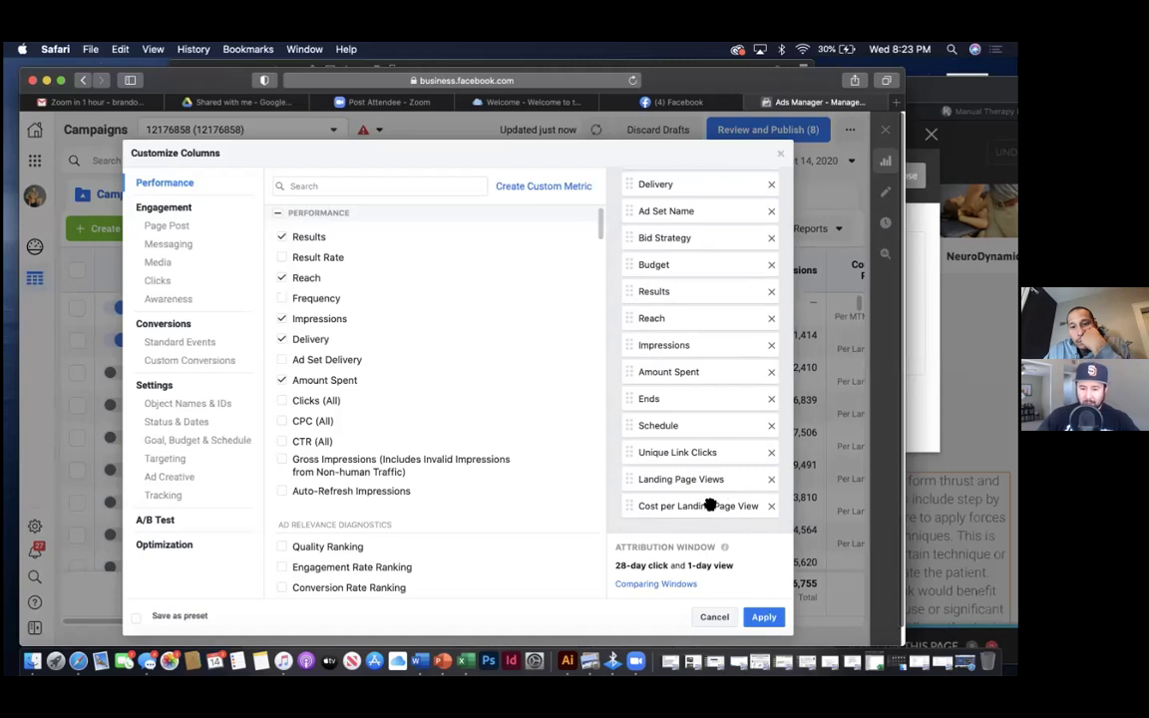
scroll(686, 467, up, 2)
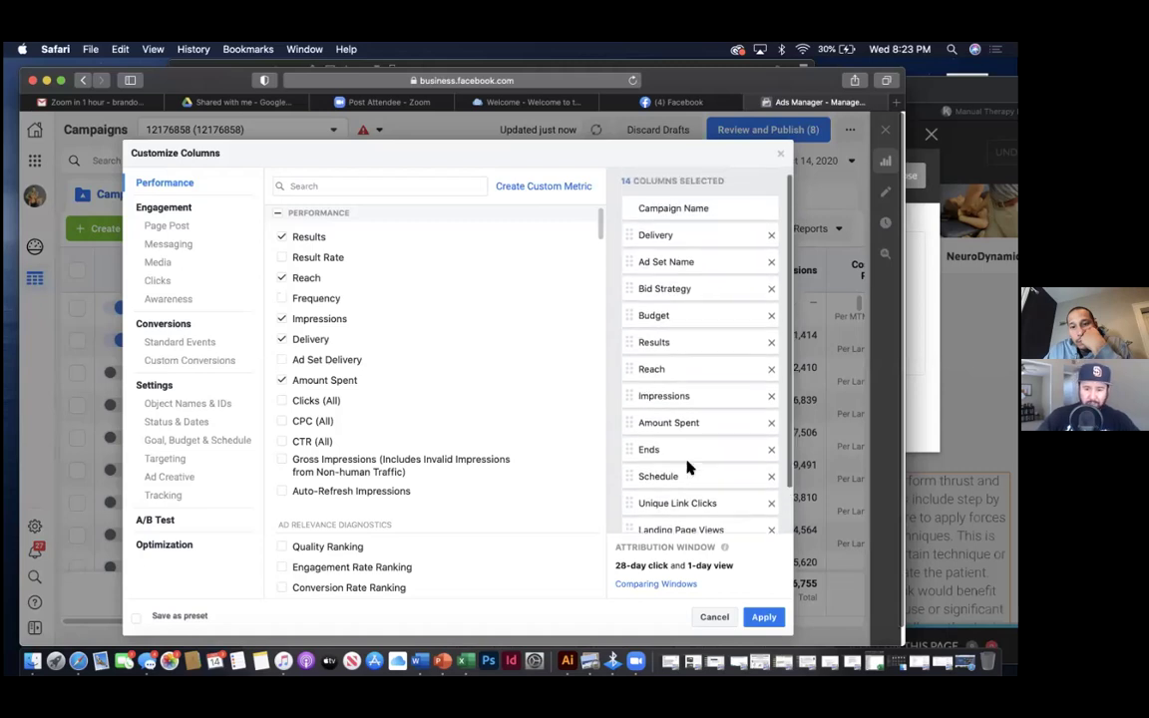
scroll(686, 466, down, 1)
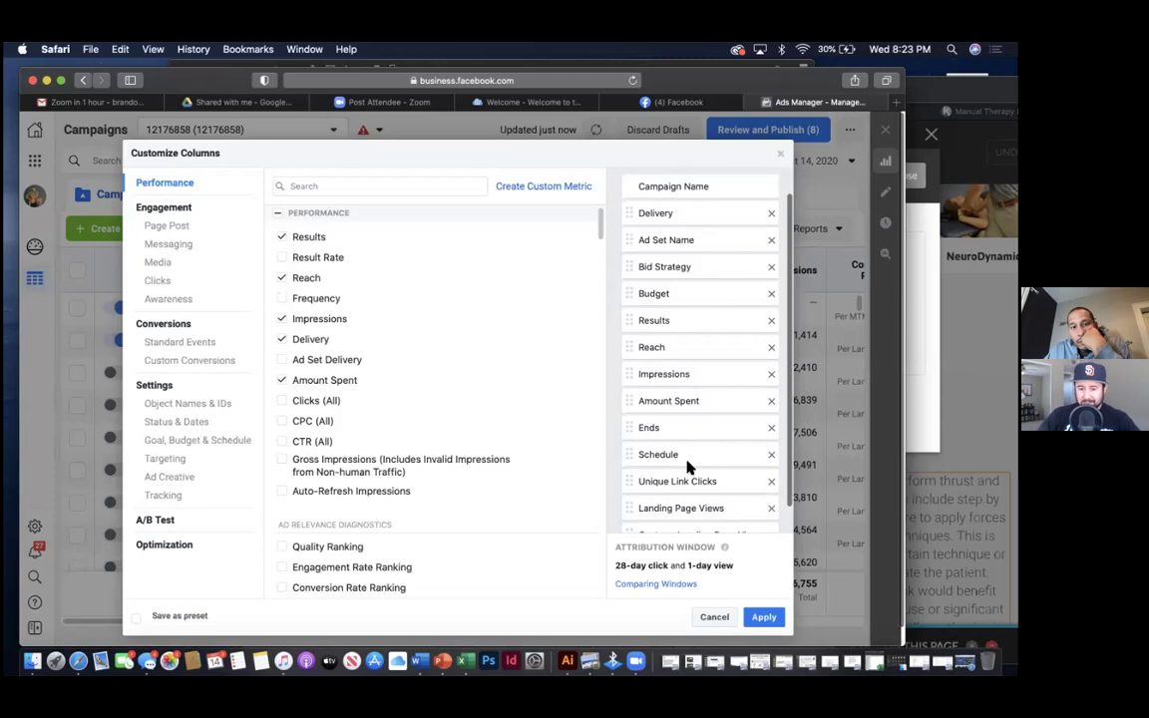
scroll(763, 469, down, 2)
click(771, 455)
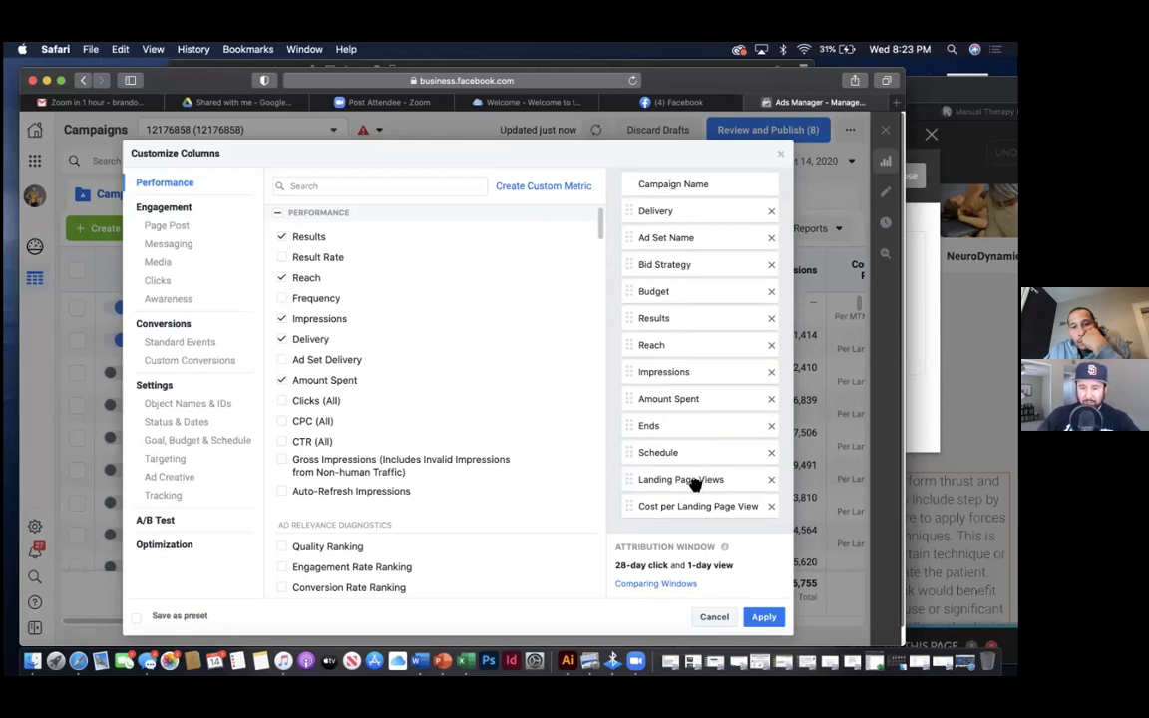
click(772, 346)
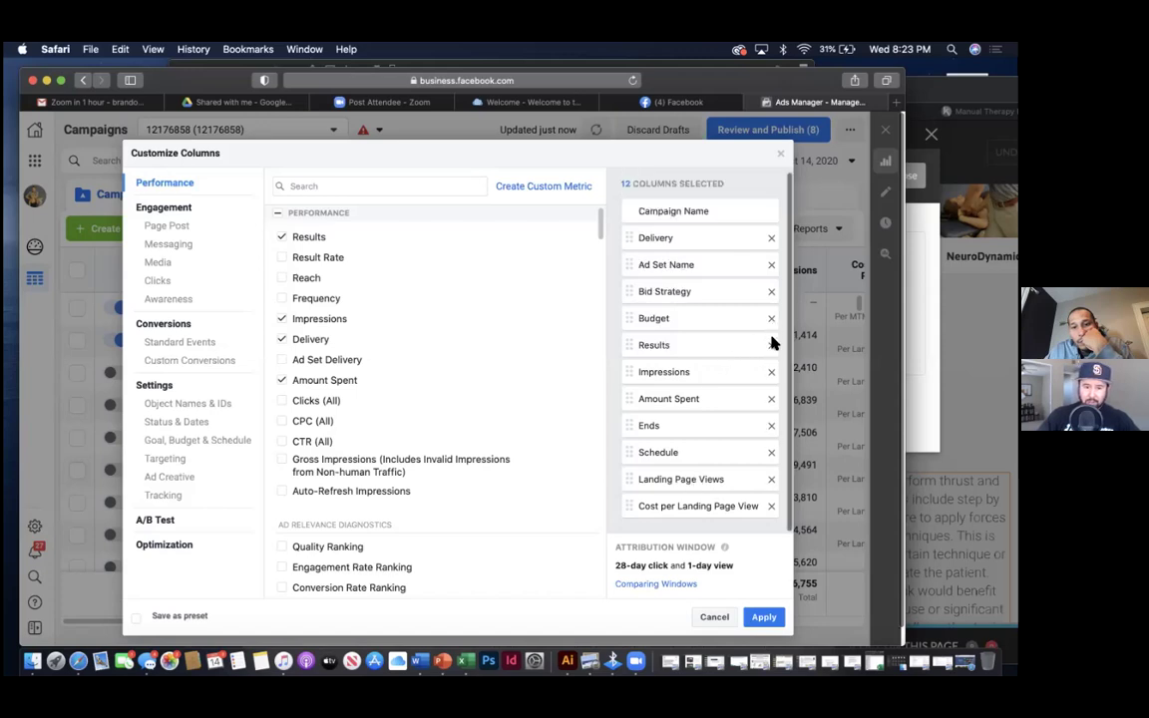
click(771, 346)
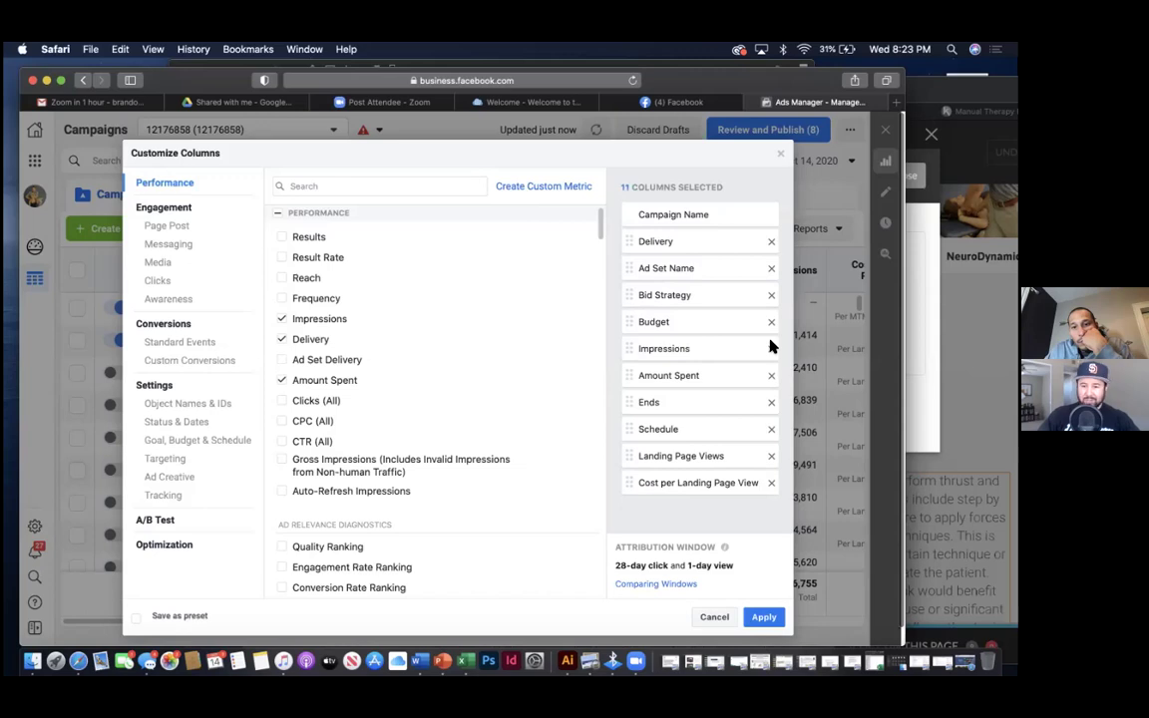
click(771, 295)
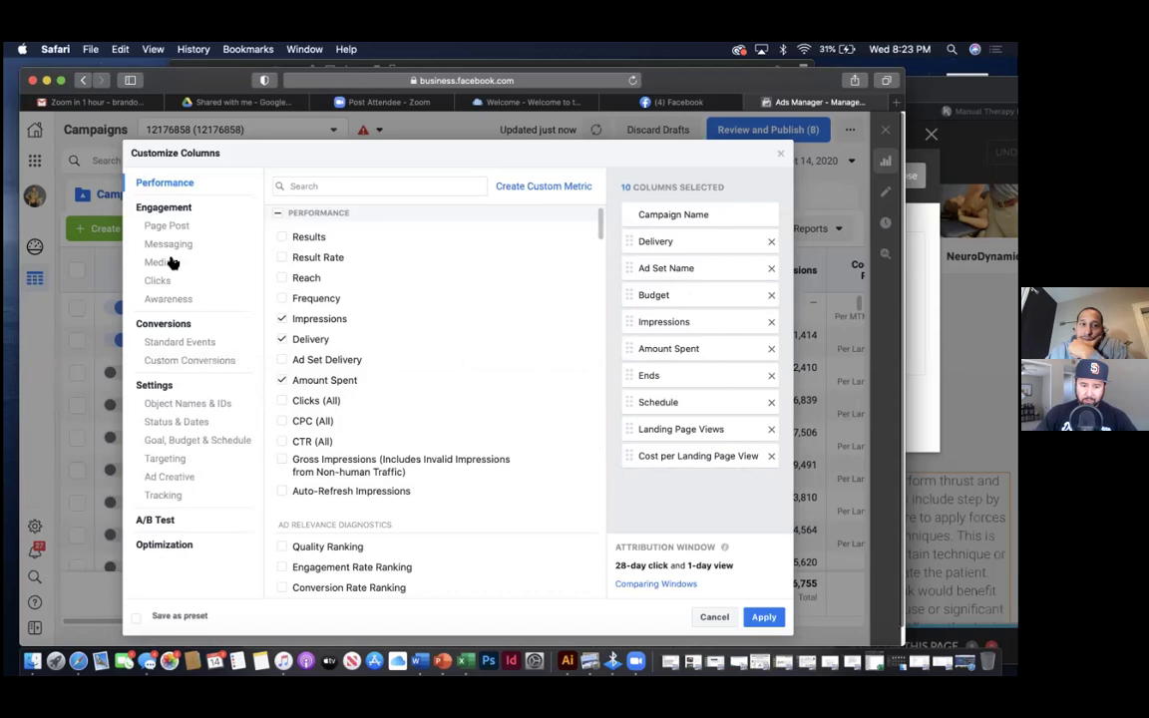
- Add the total and cost metrics of the MTM Purchase and MTM Add to cart custom conversions as columns
scroll(320, 318, down, 3)
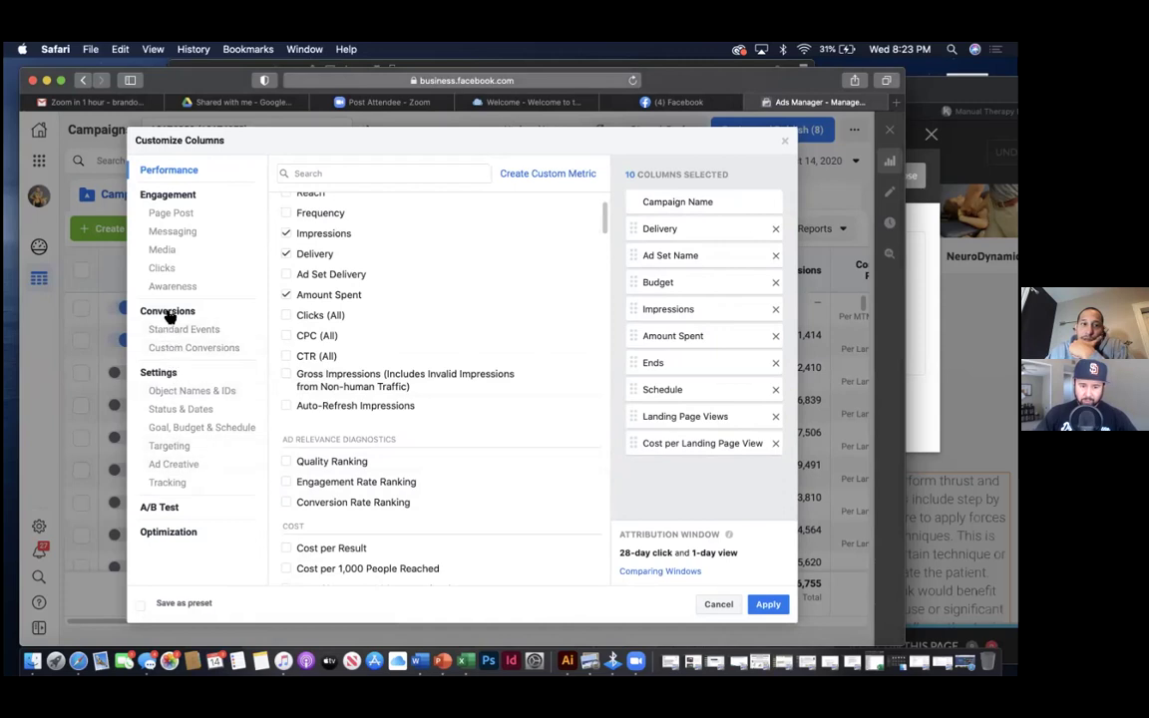
click(162, 349)
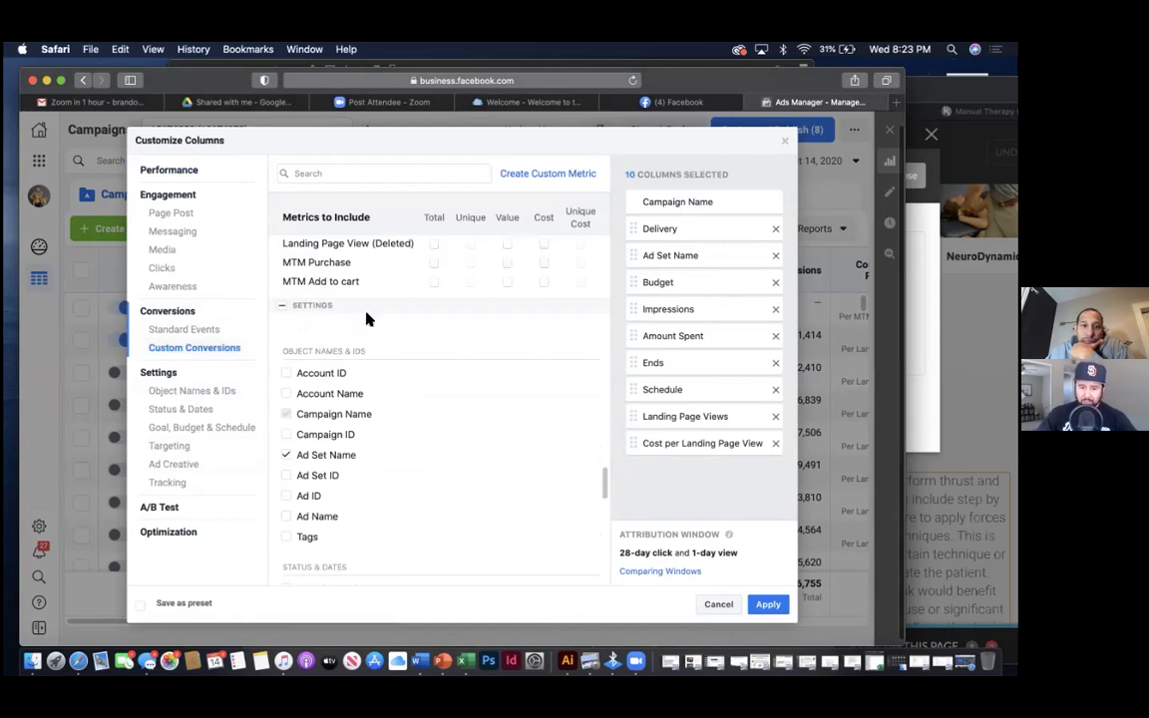
click(433, 263)
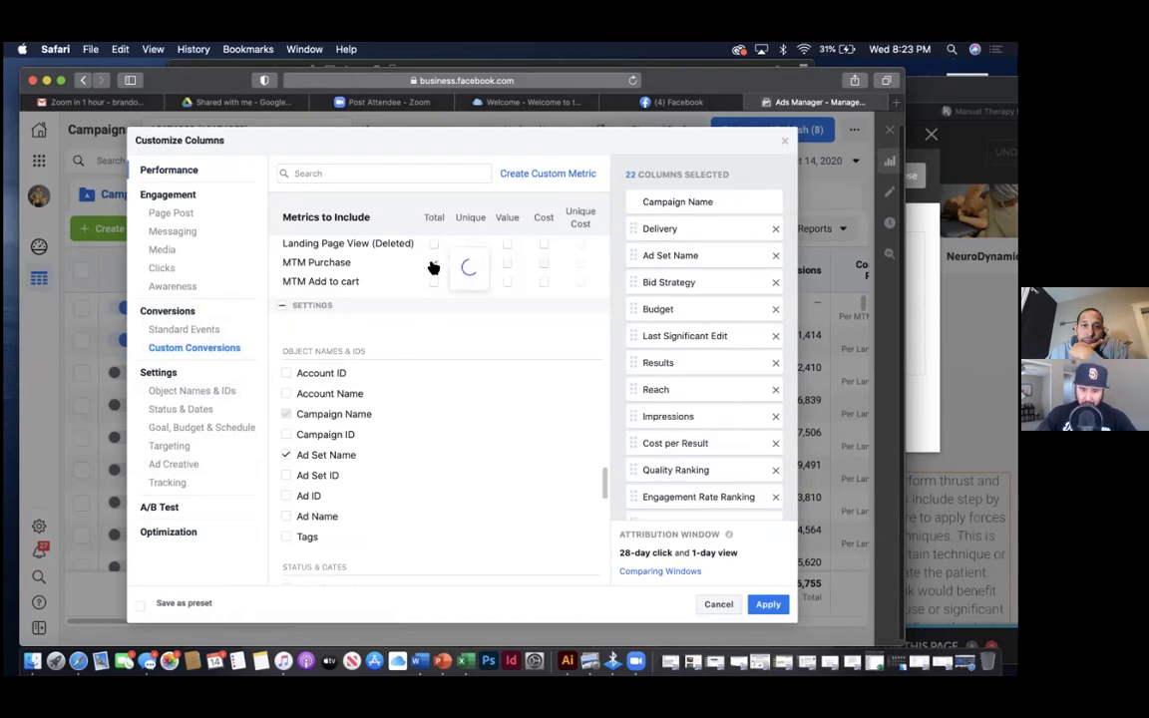
click(433, 284)
click(433, 263)
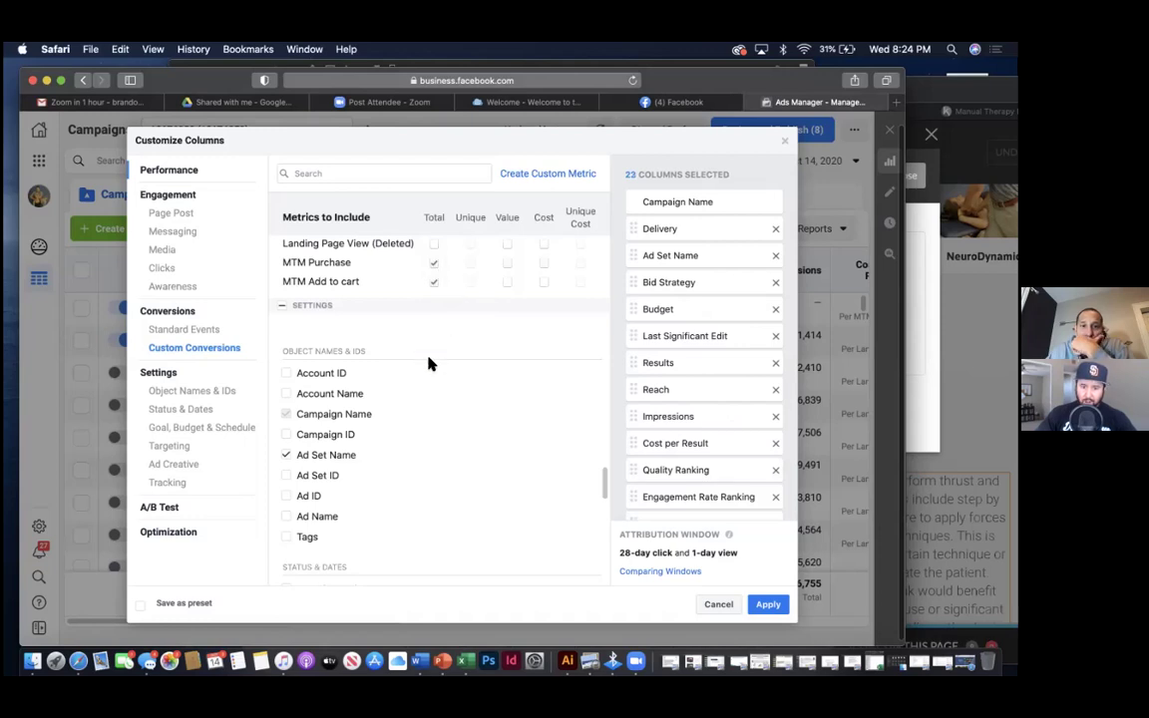
click(544, 264)
click(544, 283)
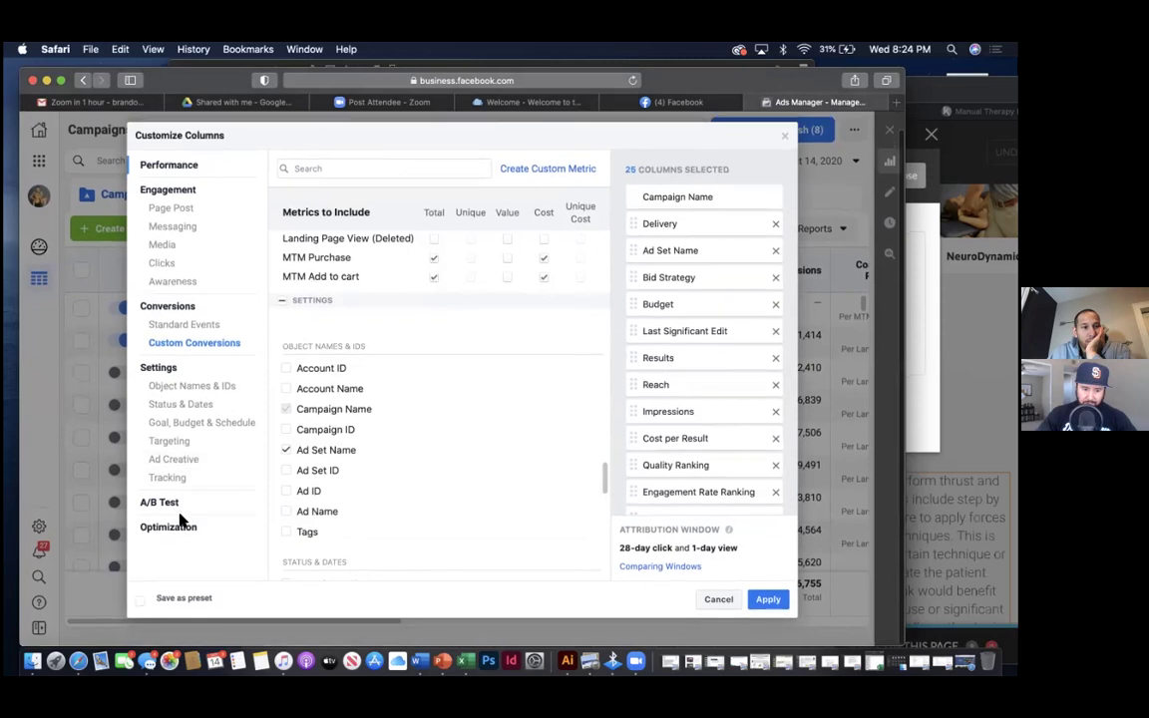
- Save the column set as a preset named MTM Campaign and apply it to the campaigns table
click(140, 600)
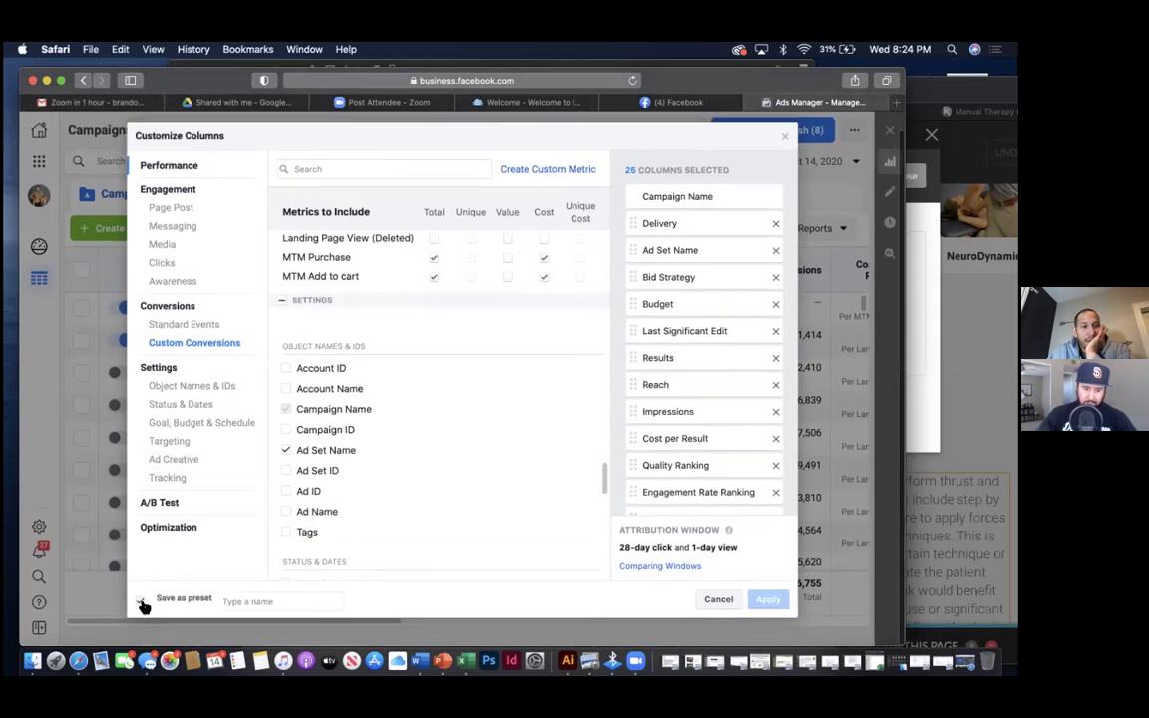
click(232, 600)
text(mt)
key(BackSpace)
key(BackSpace)
text(M)
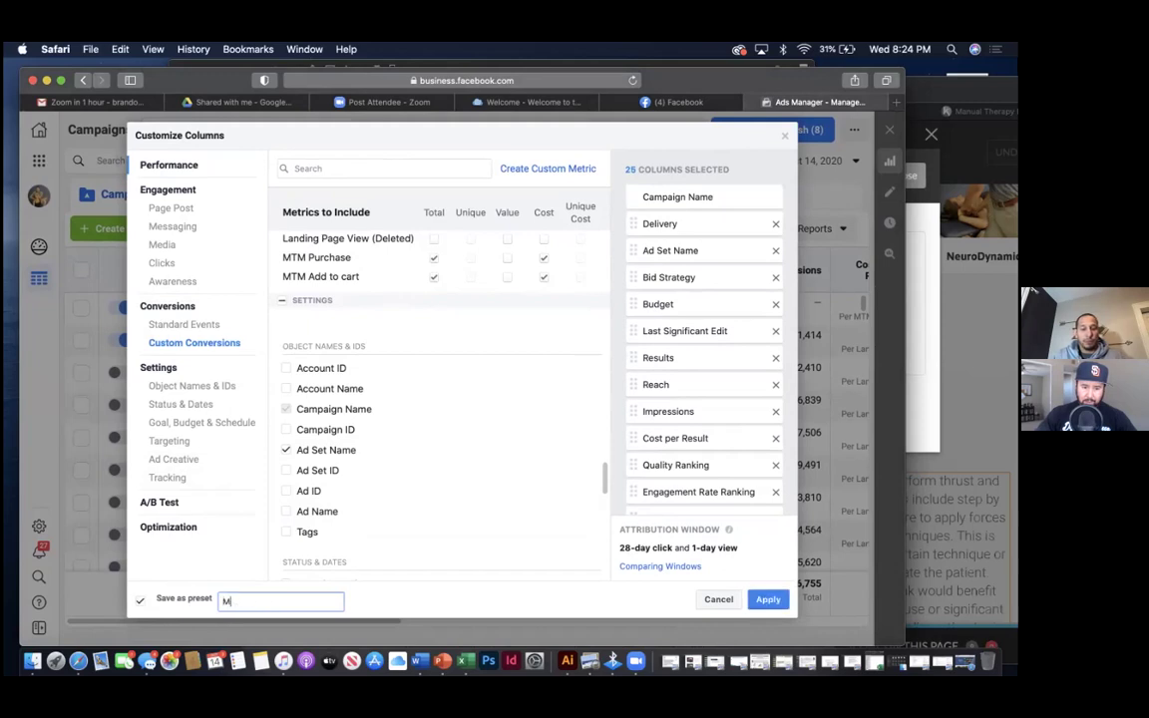
text(TM Campaign)
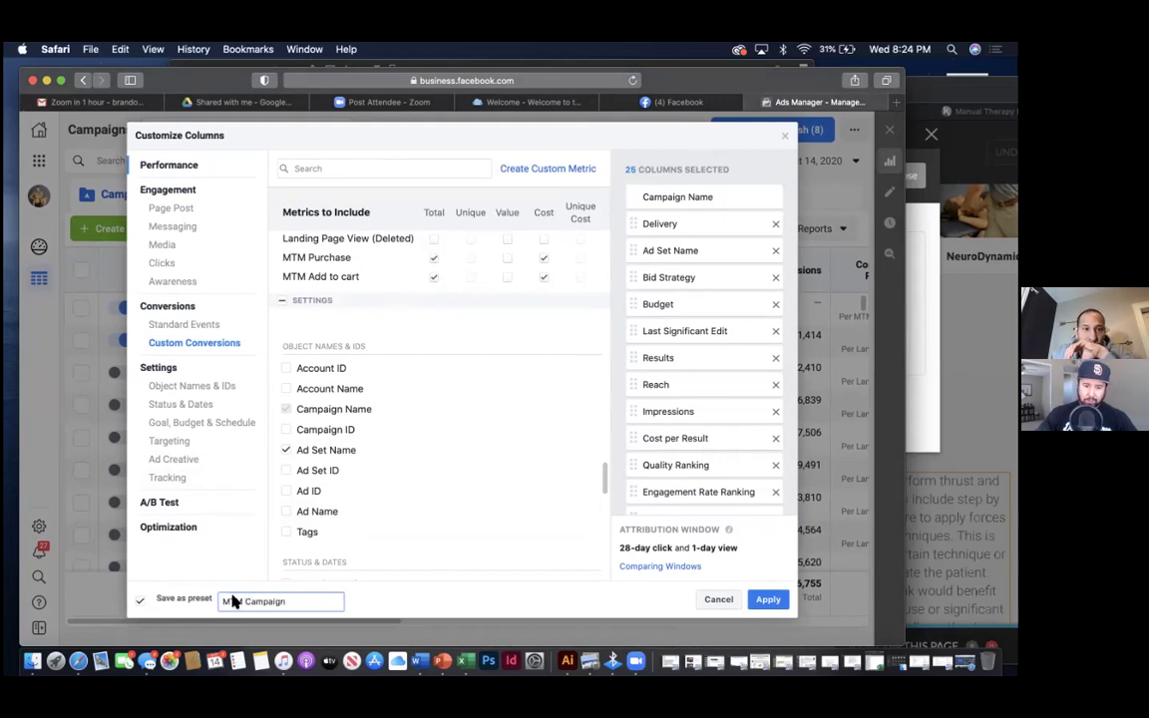
click(766, 600)
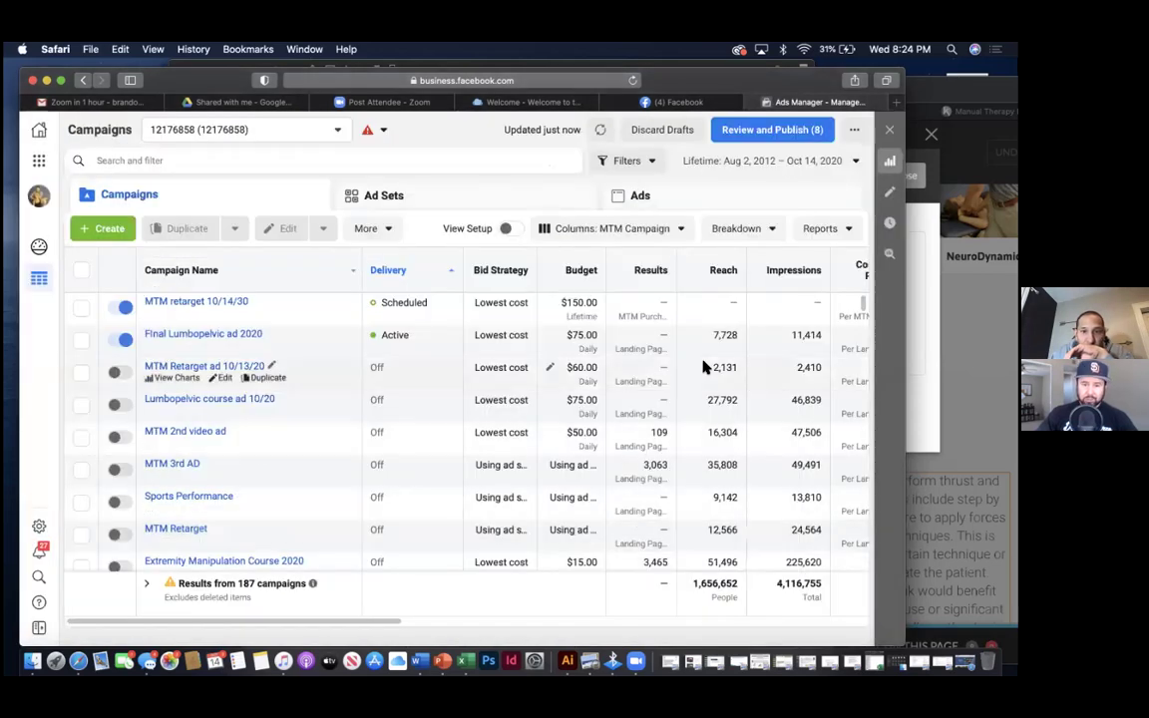
- Look through the campaigns, ad sets and ads tables to check which metric columns each one shows
scroll(720, 320, right, 5)
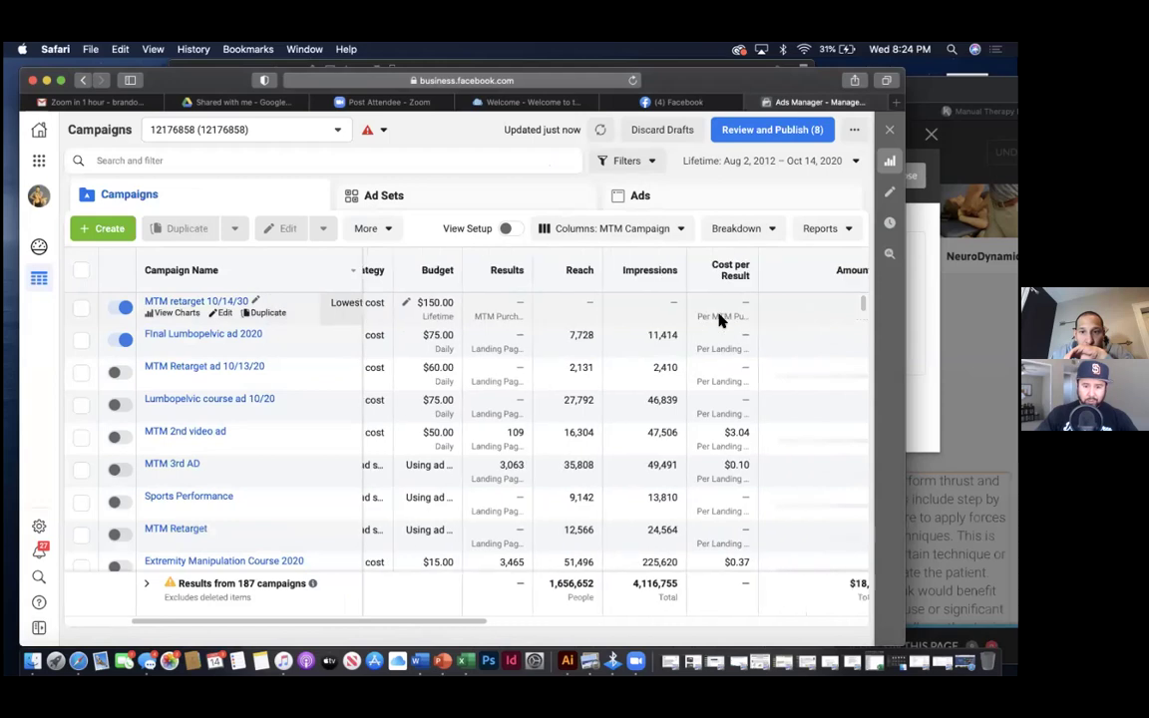
scroll(720, 320, left, 5)
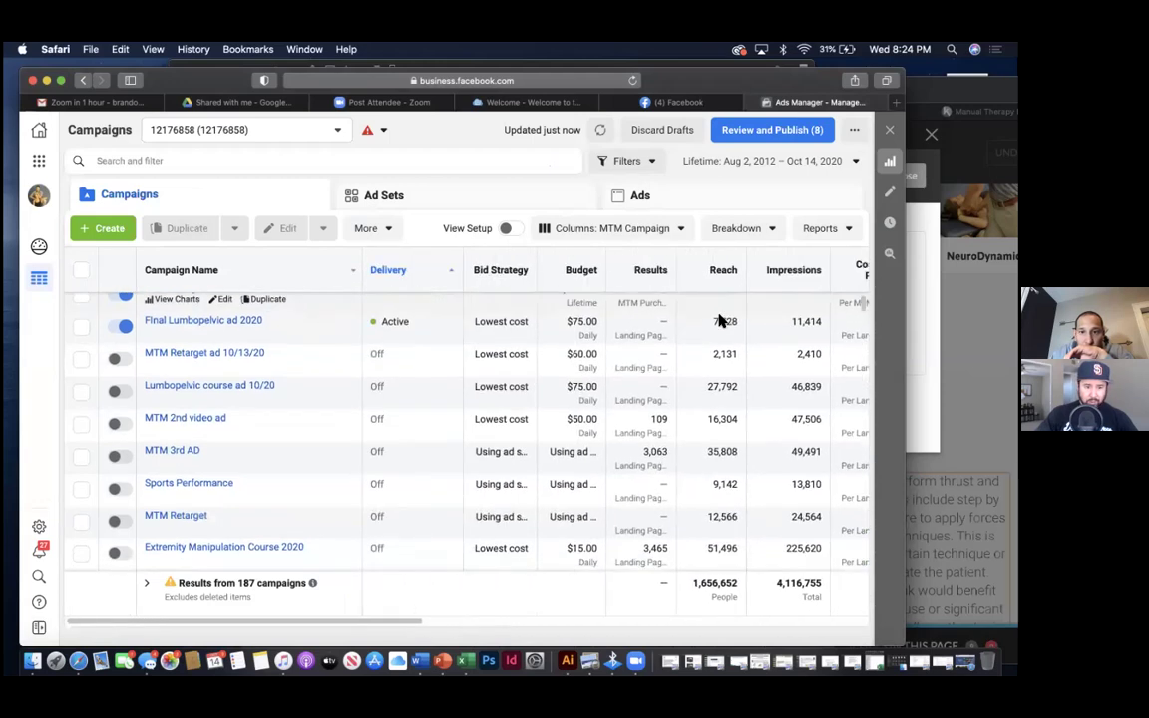
mouse_move(751, 89)
mouse_down()
mouse_move(666, 90)
mouse_move(769, 90)
mouse_up()
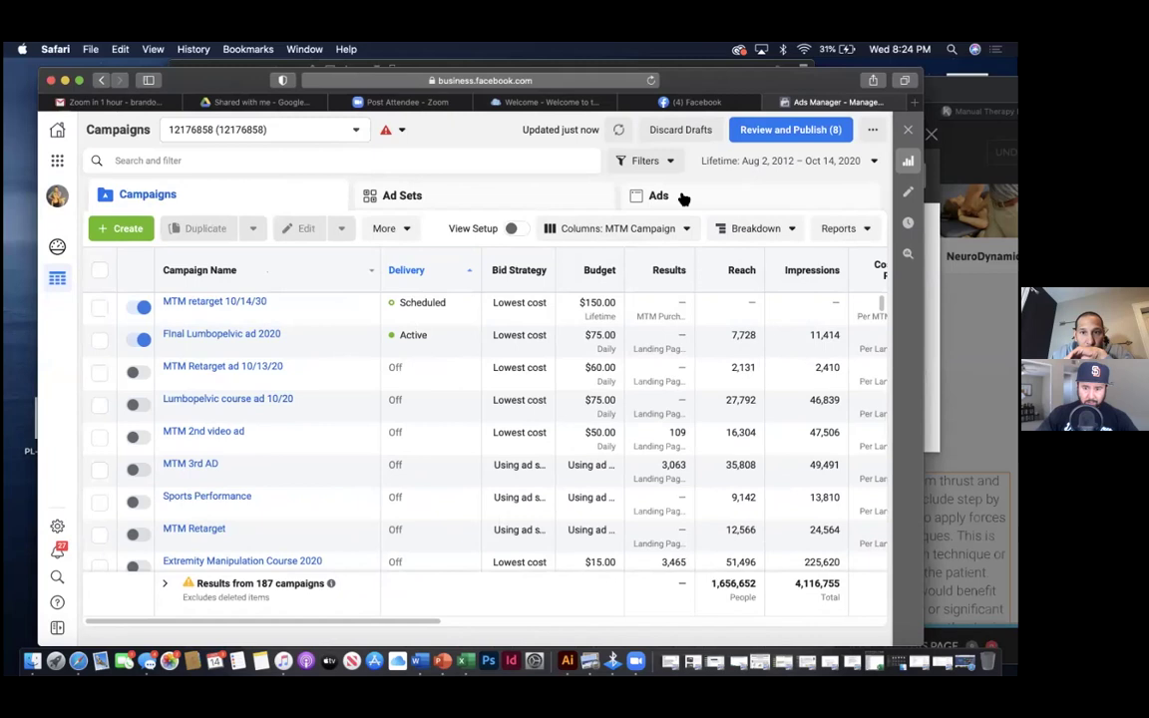
click(537, 193)
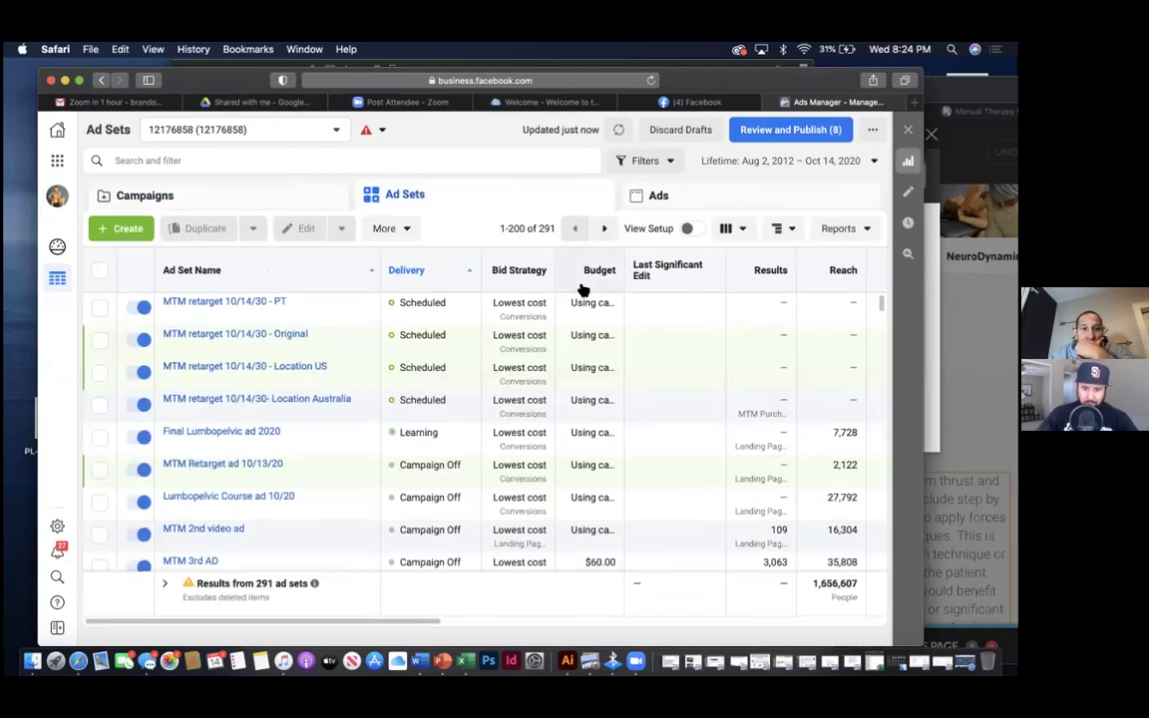
click(698, 193)
drag(738, 85, 630, 84)
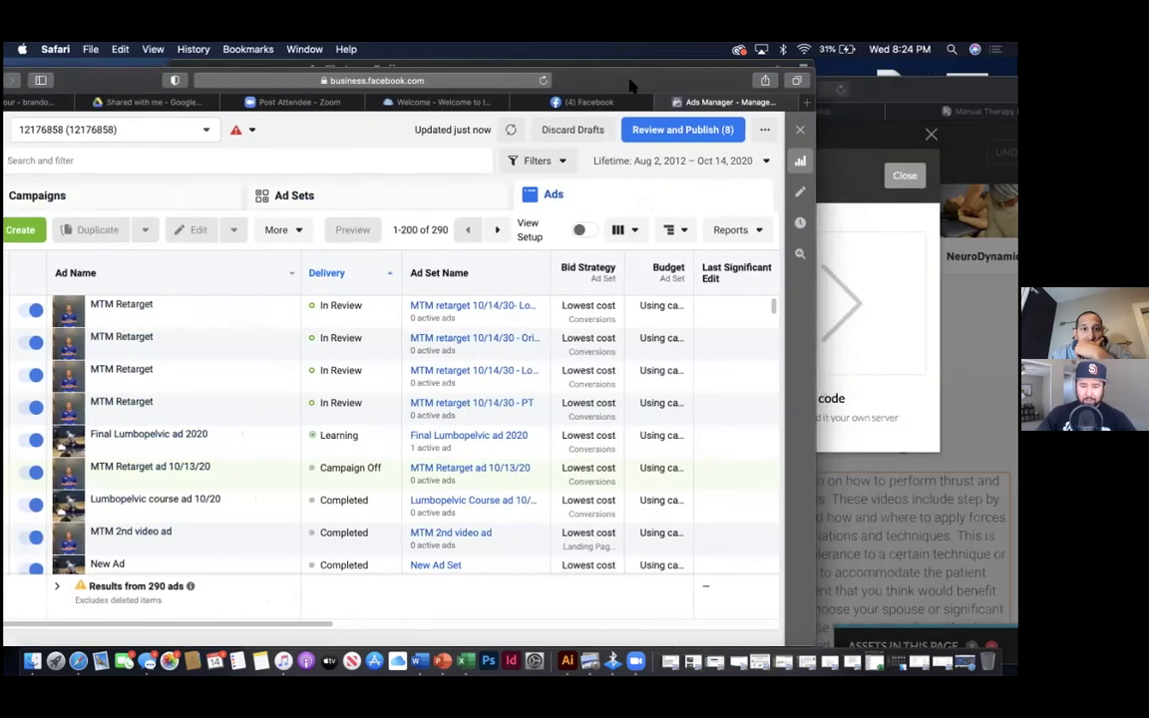
click(205, 191)
scroll(518, 354, right, 10)
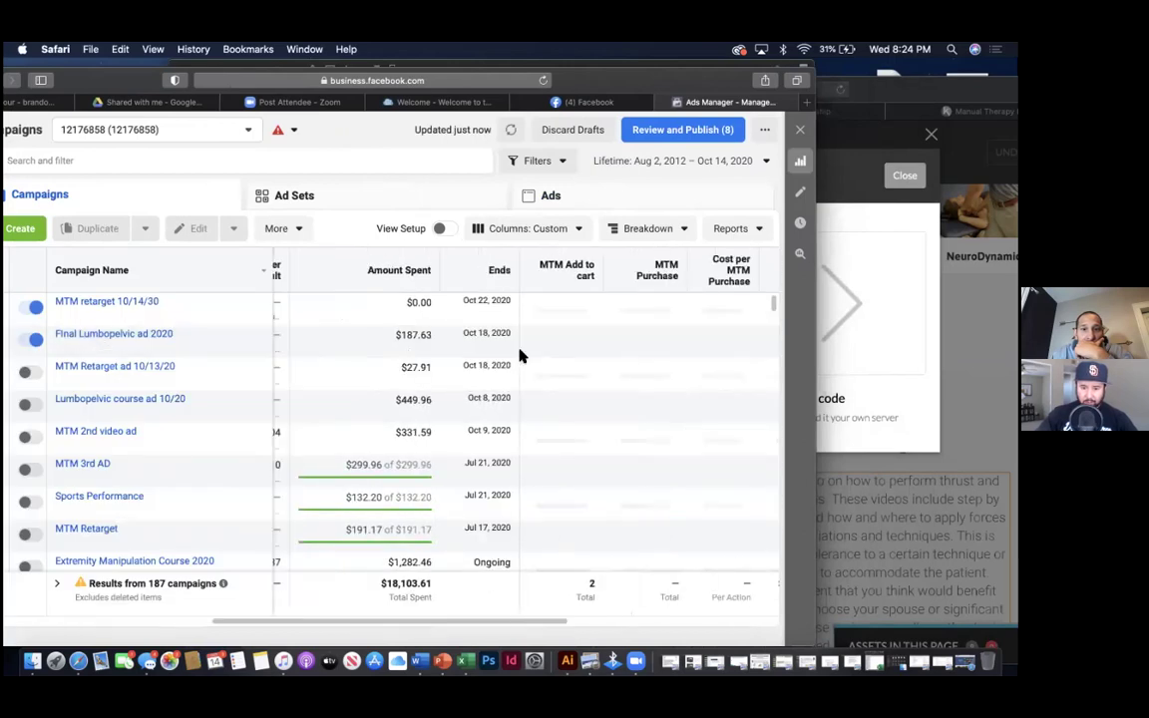
scroll(518, 354, up, 1)
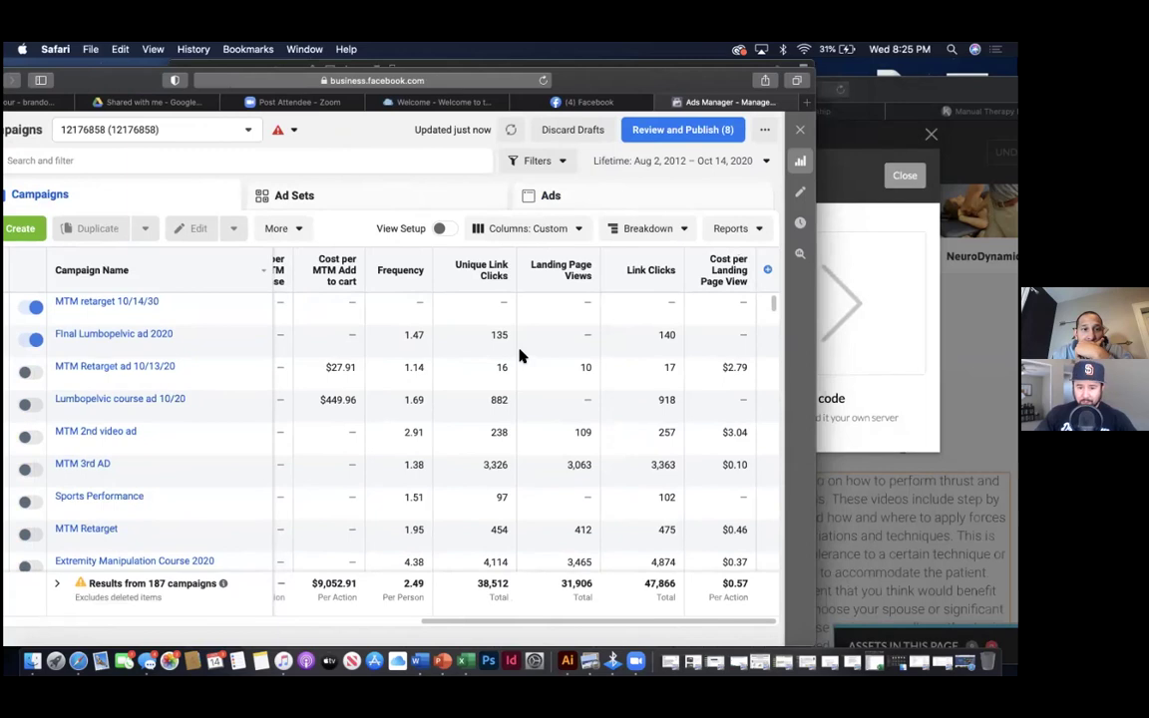
scroll(519, 356, left, 8)
scroll(520, 355, left, 5)
scroll(524, 354, down, 1)
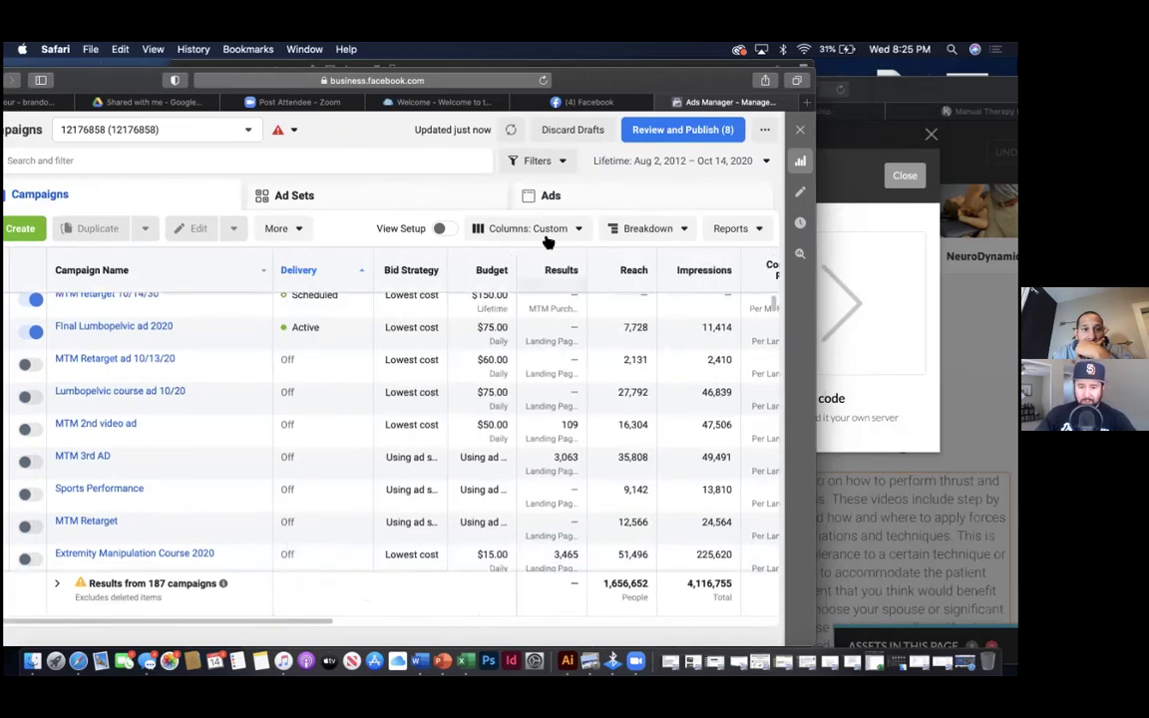
- Apply the MTM Campaign column preset to the campaigns table
click(551, 230)
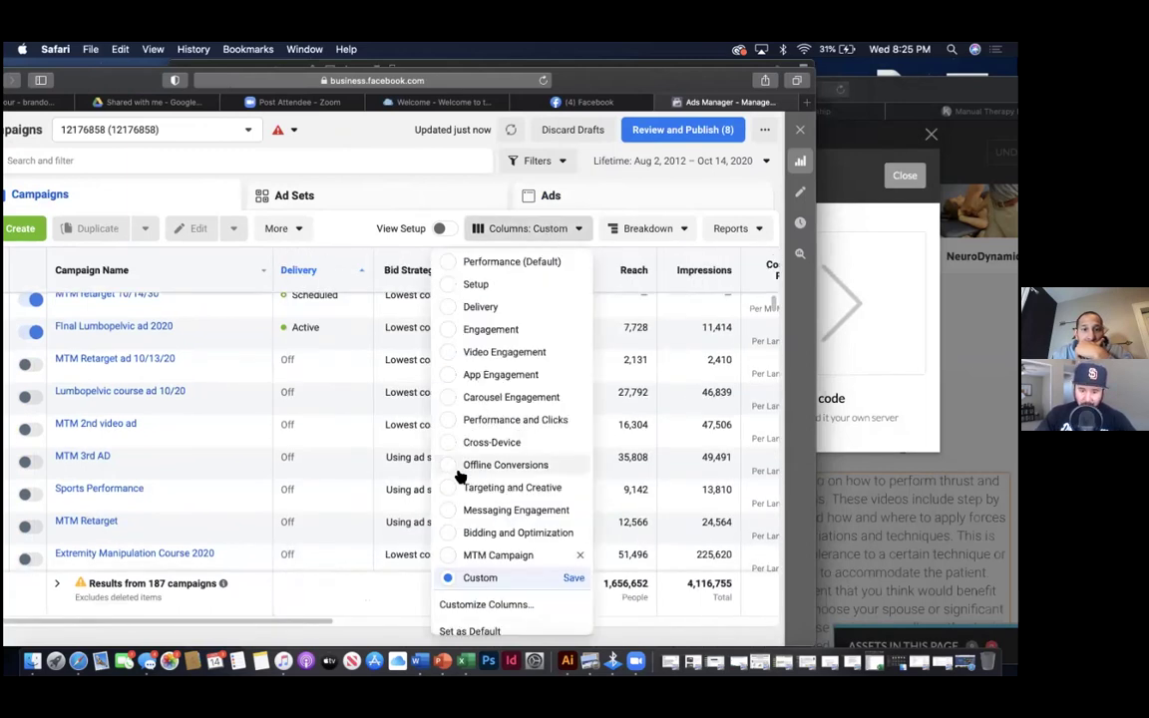
click(510, 551)
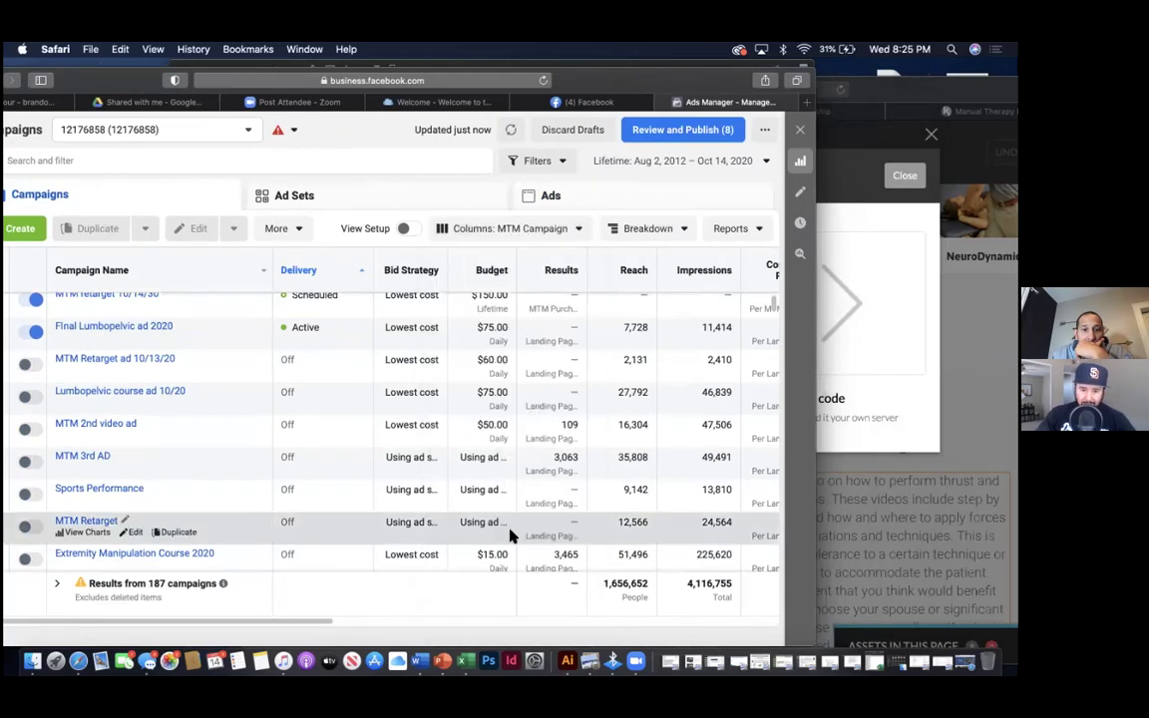
click(519, 228)
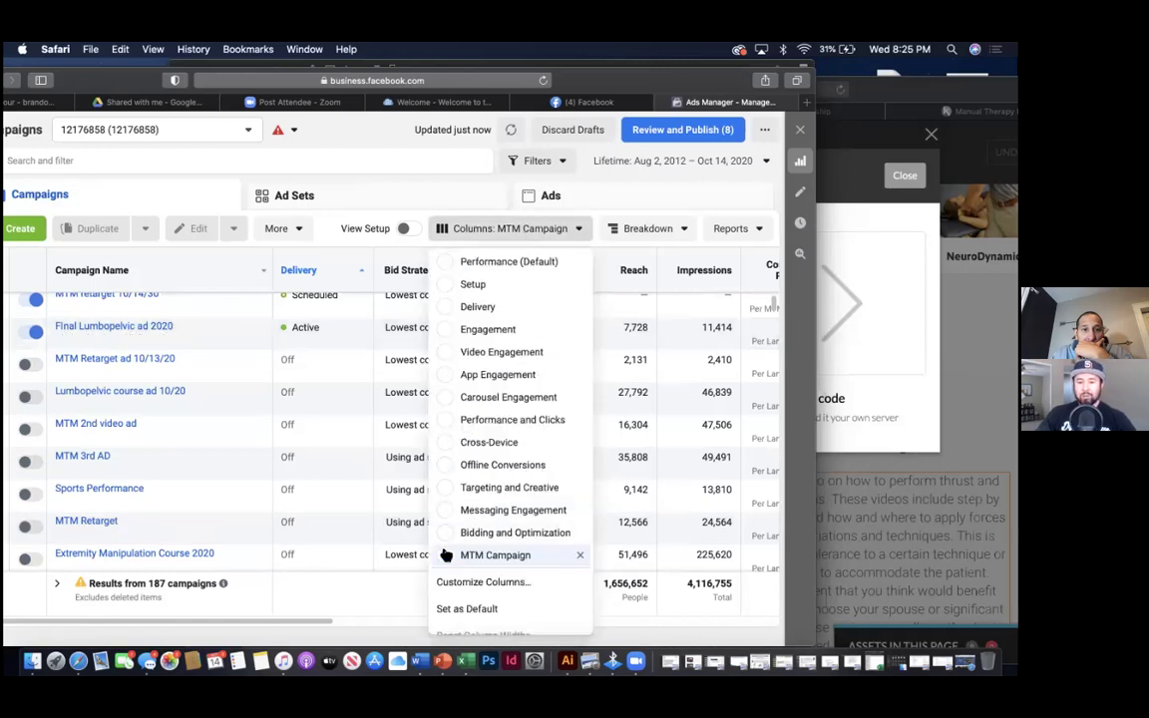
click(447, 555)
- Delete the MTM Campaign preset from the saved column sets
click(498, 231)
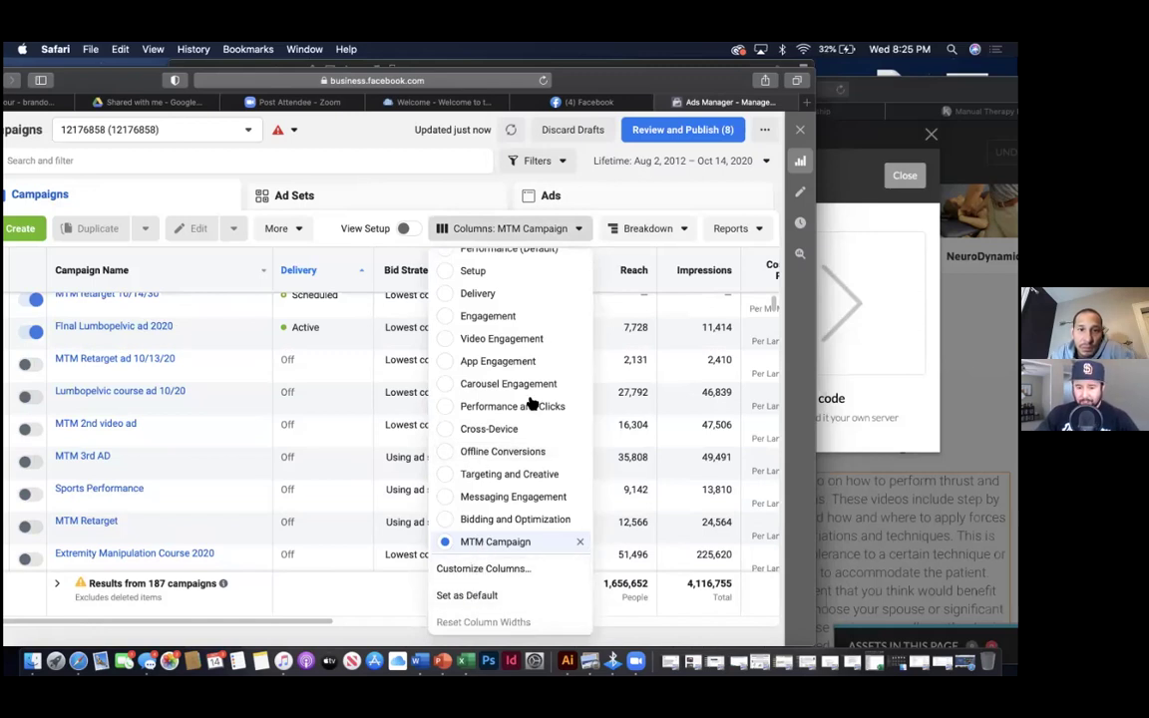
click(576, 542)
click(533, 236)
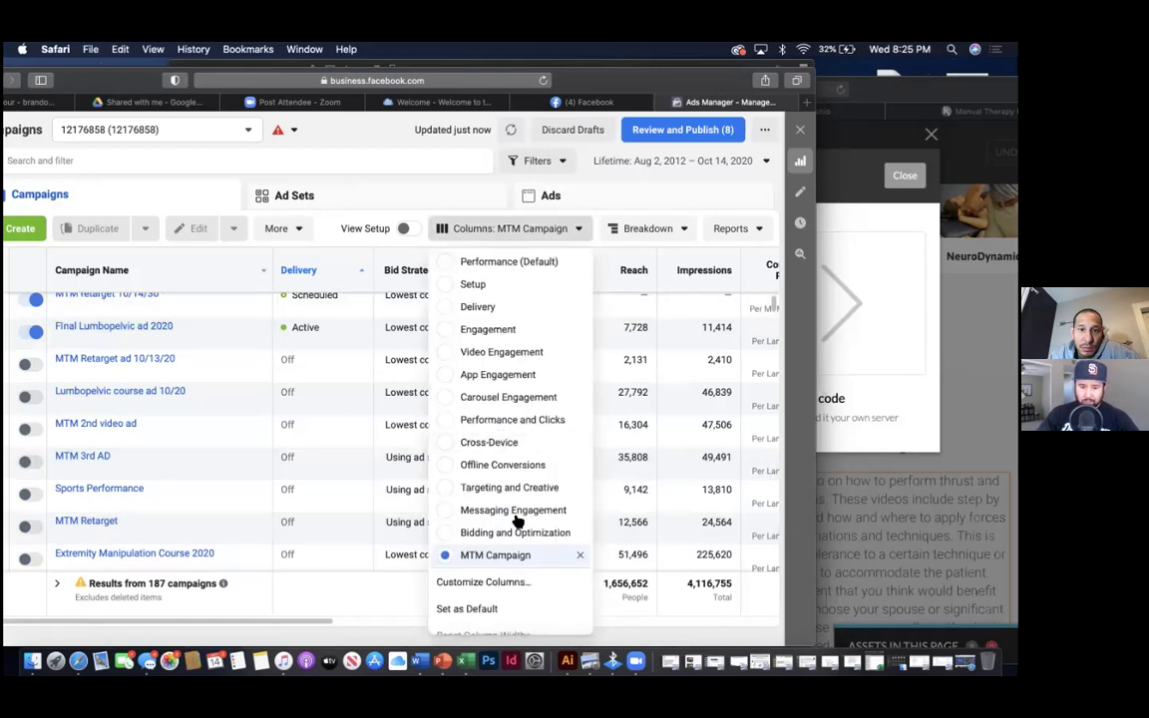
click(580, 556)
click(566, 527)
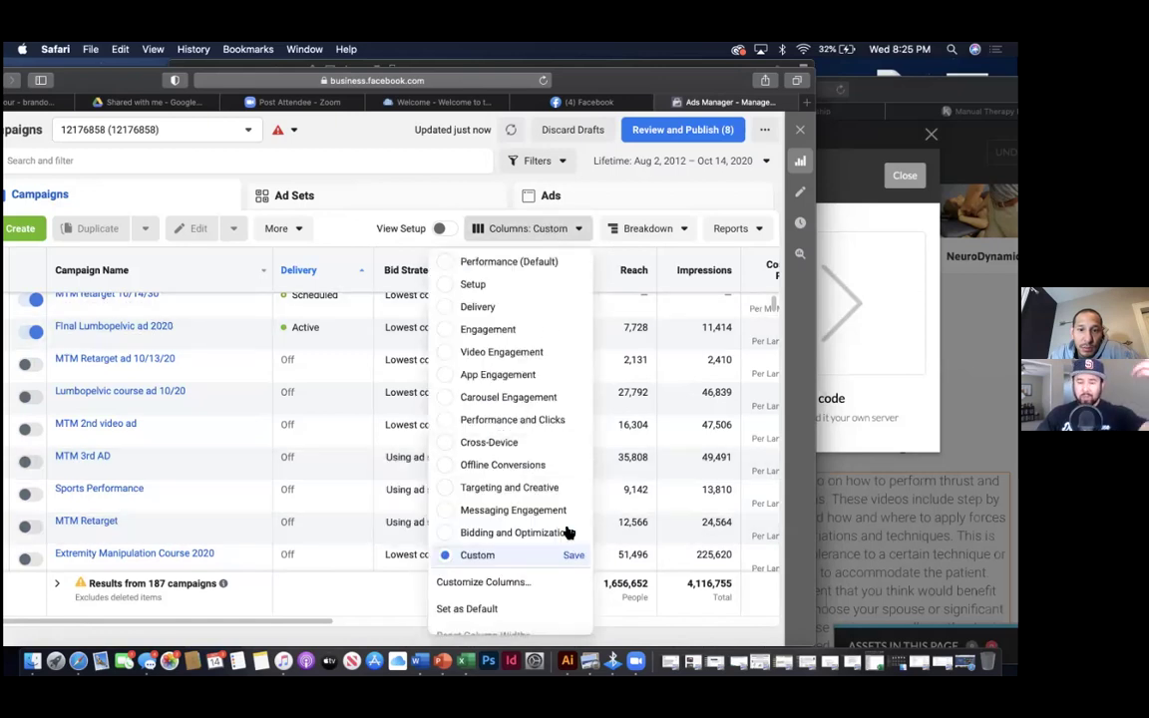
- Customize the columns, removing Quality Ranking, Engagement Rate Ranking, Conversion Rate Ranking, Impressions and Reach from the selection
click(484, 584)
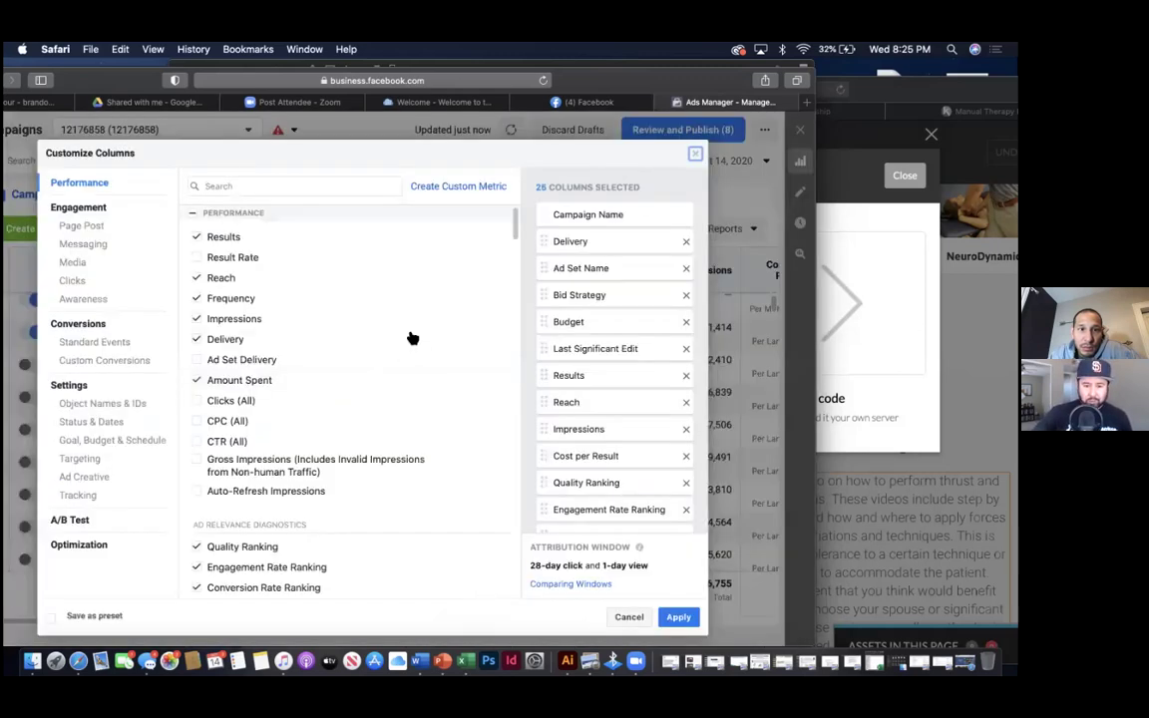
click(686, 484)
click(686, 484)
click(686, 484)
click(685, 509)
click(686, 429)
click(686, 402)
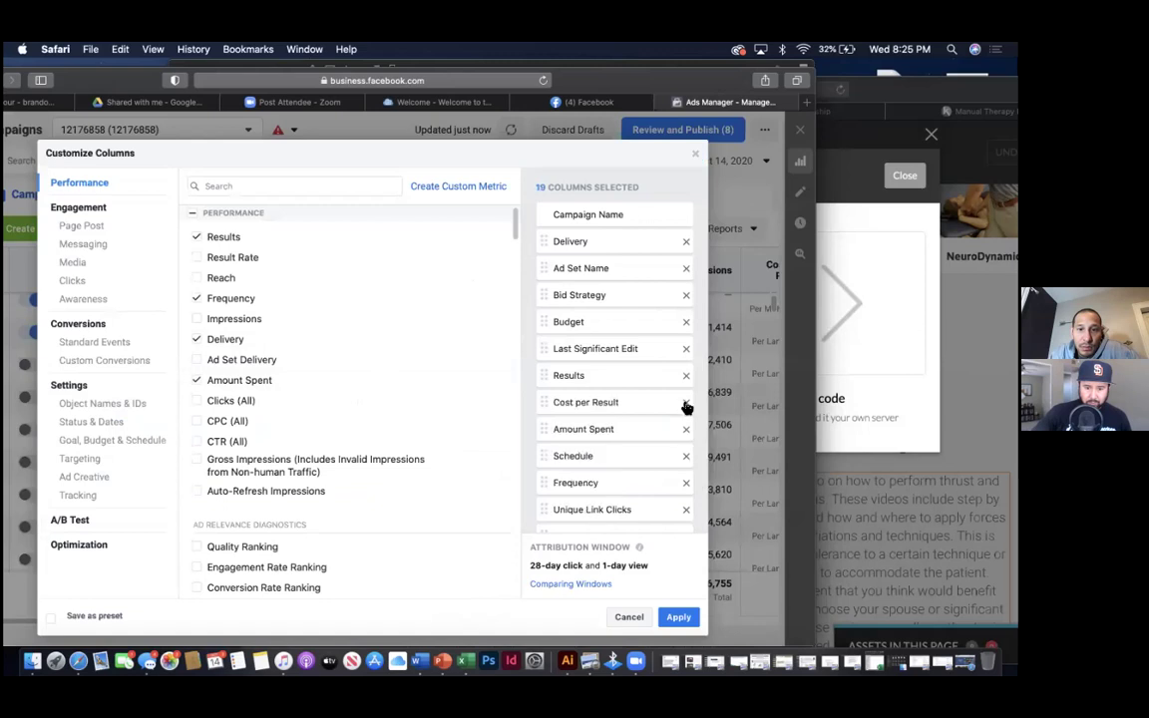
- Remove Results, Last Significant Edit, Bid Strategy, Frequency, Unique Link Clicks and Link Clicks from the selected columns
click(686, 375)
click(686, 349)
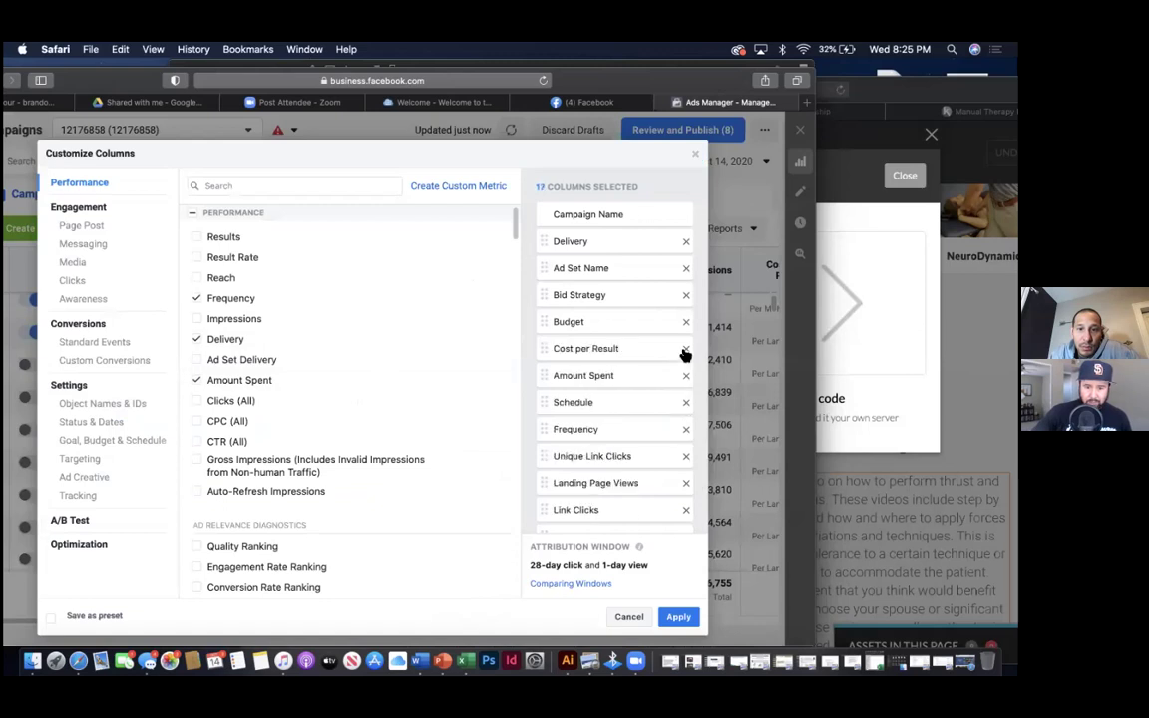
click(685, 296)
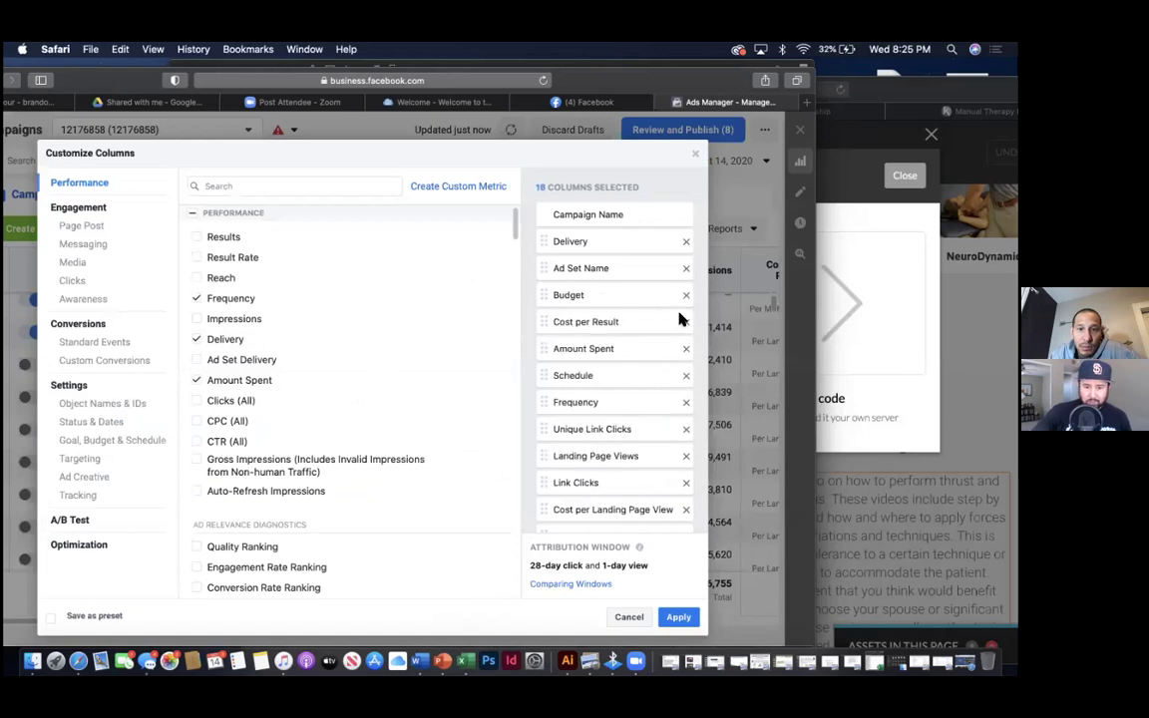
click(686, 404)
click(685, 403)
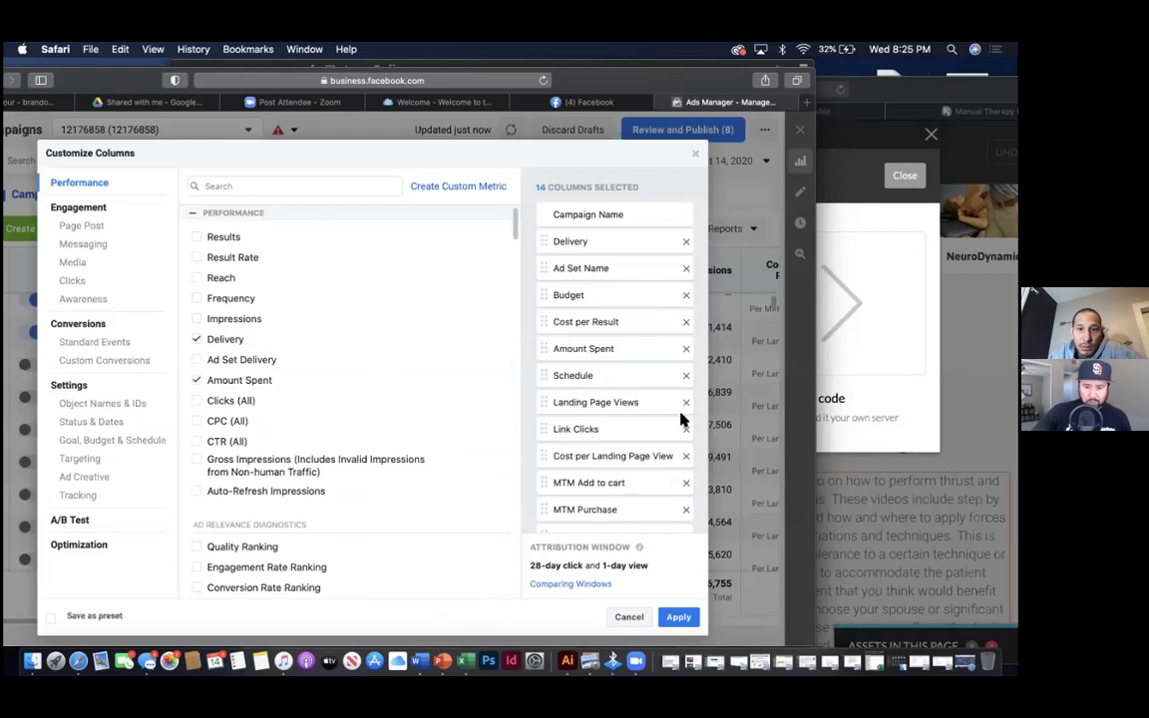
click(685, 431)
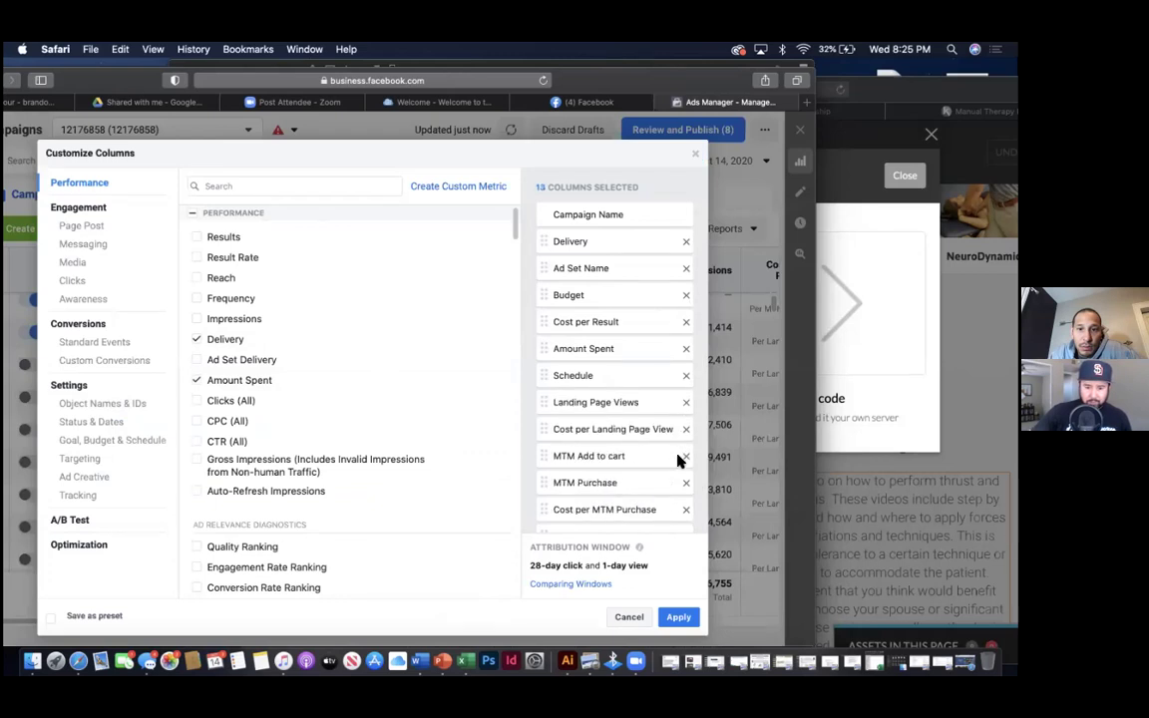
- Reorder the columns so Cost per MTM Add to cart, Cost per MTM Purchase, MTM Add to cart and MTM Purchase directly follow Campaign Name
scroll(676, 486, down, 2)
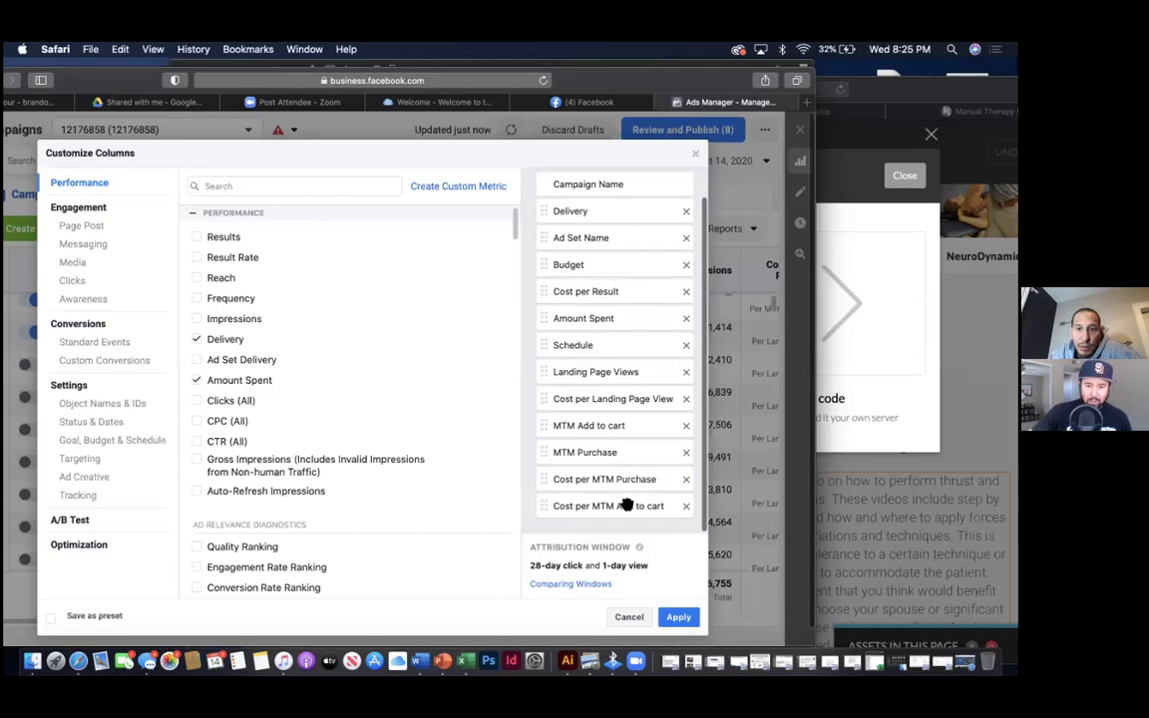
scroll(630, 490, up, 1)
scroll(625, 489, down, 1)
drag(594, 479, 595, 251)
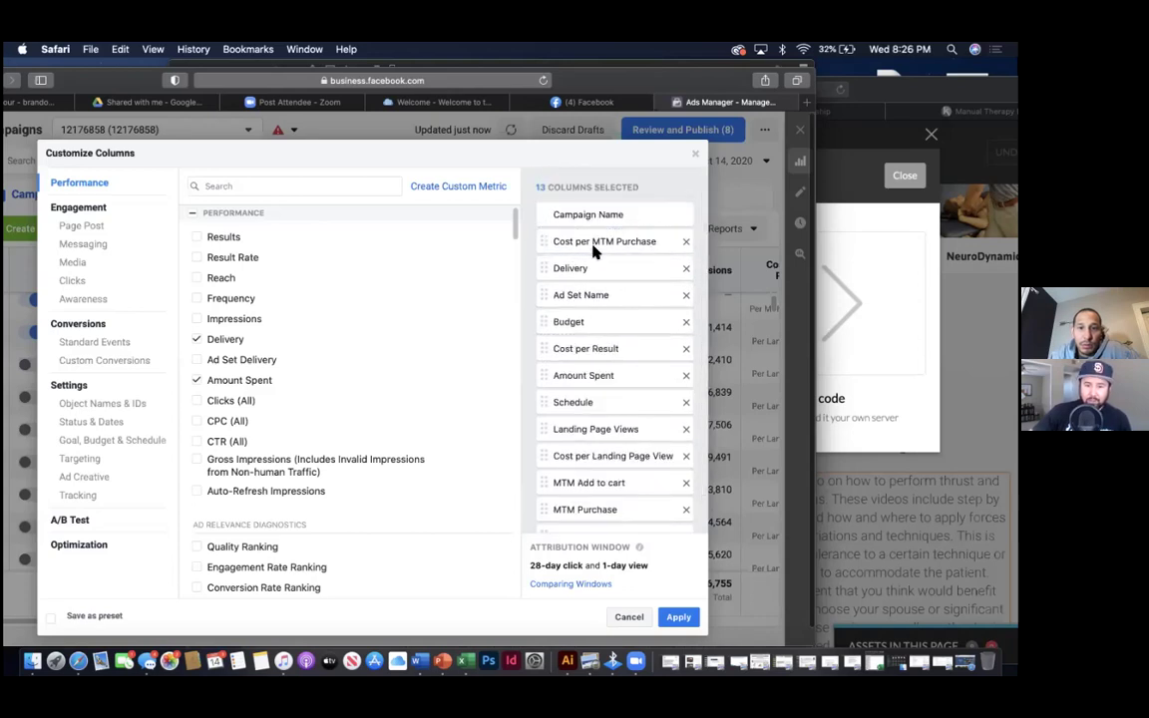
scroll(599, 500, down, 2)
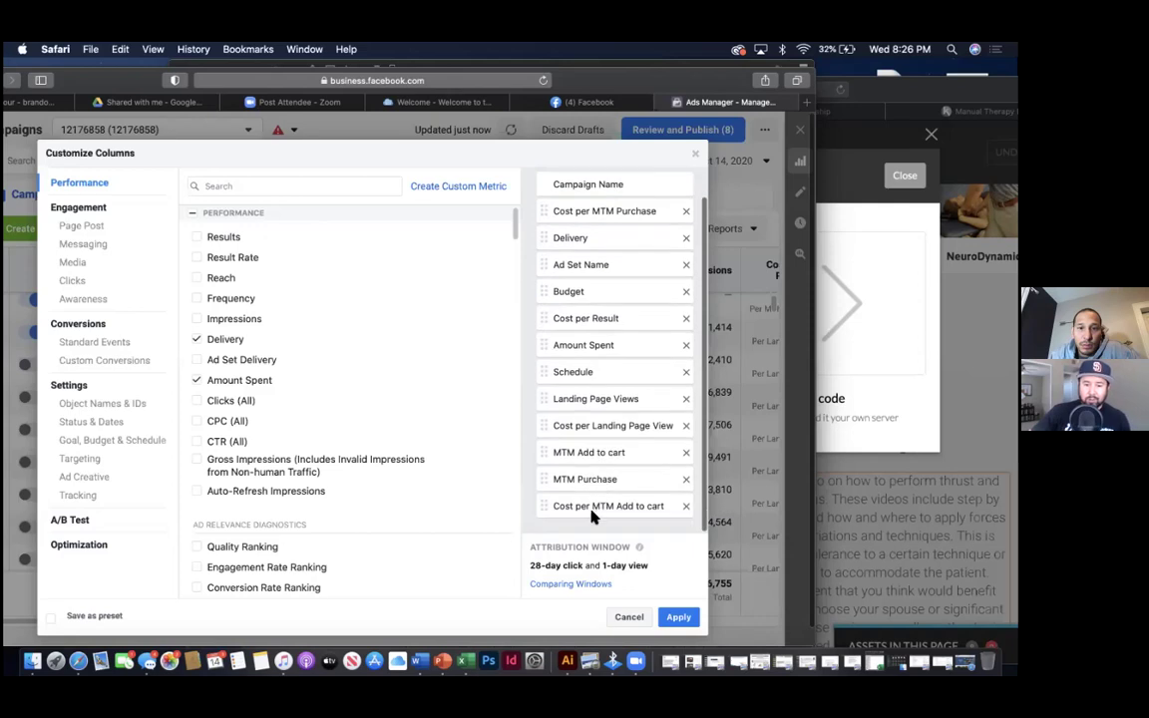
drag(595, 505, 605, 235)
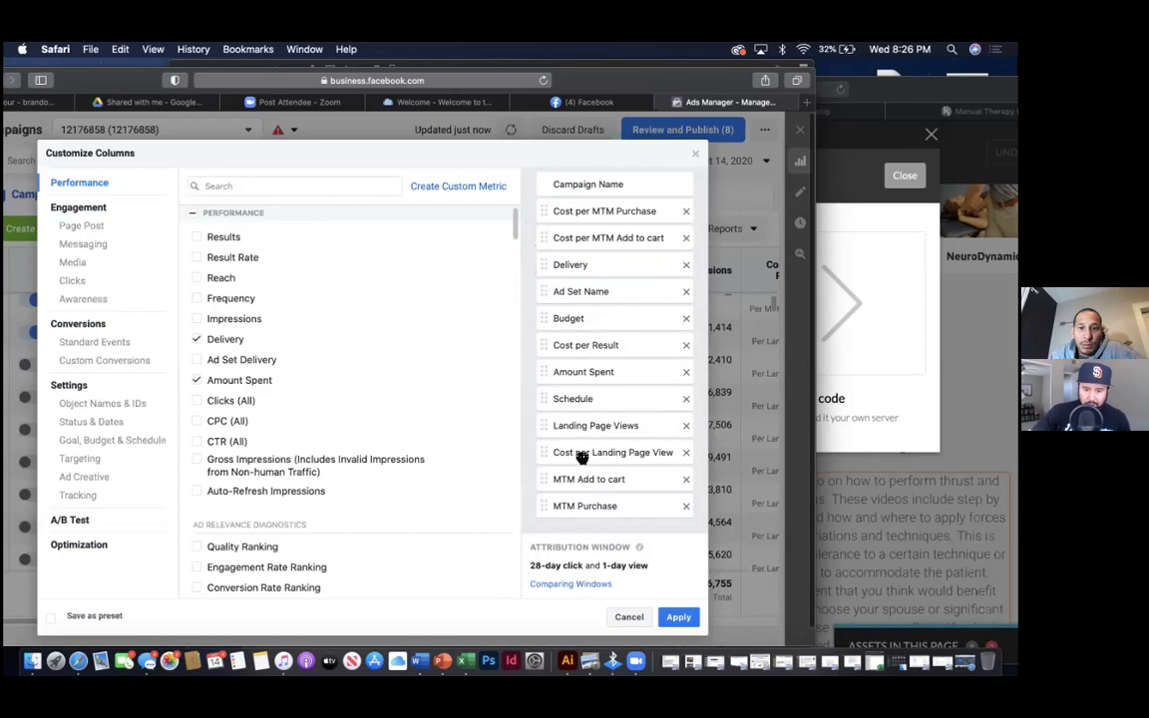
drag(579, 479, 602, 264)
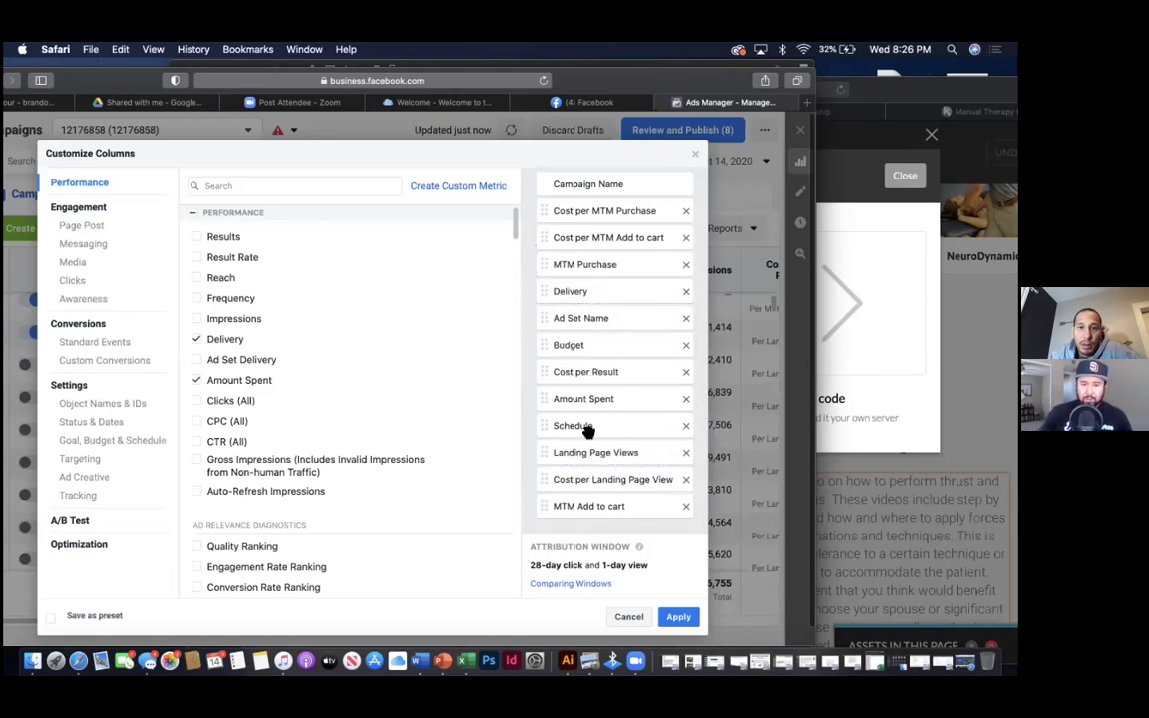
drag(577, 501, 593, 242)
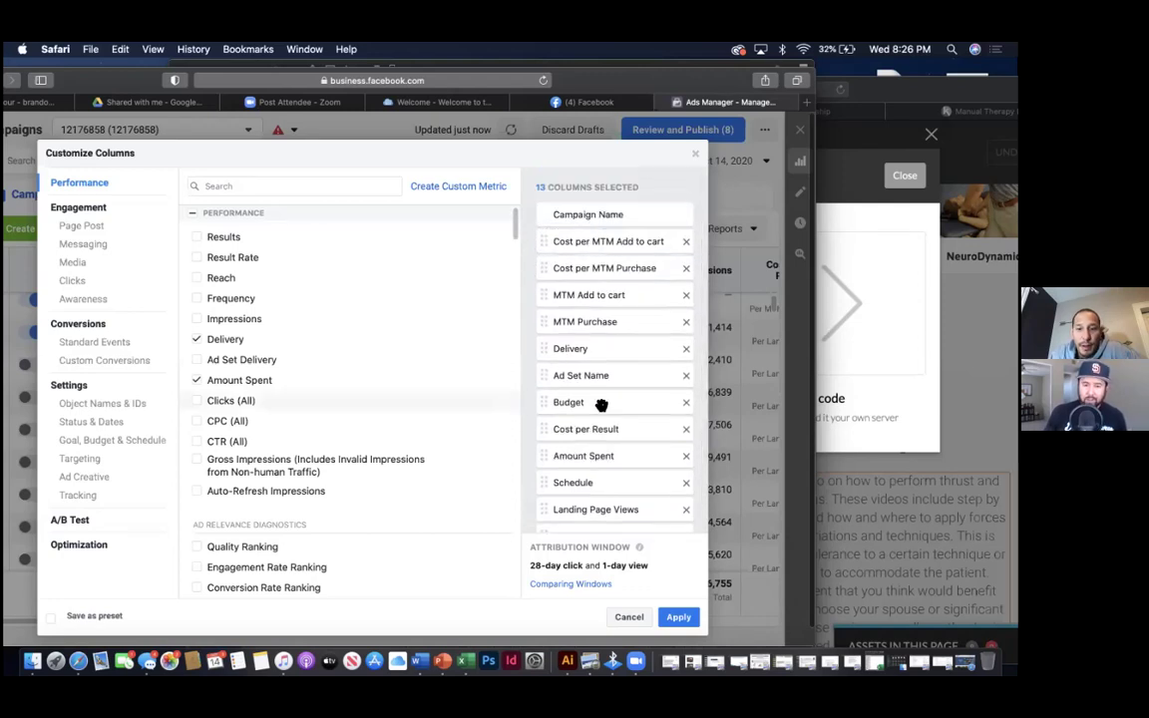
scroll(602, 409, down, 1)
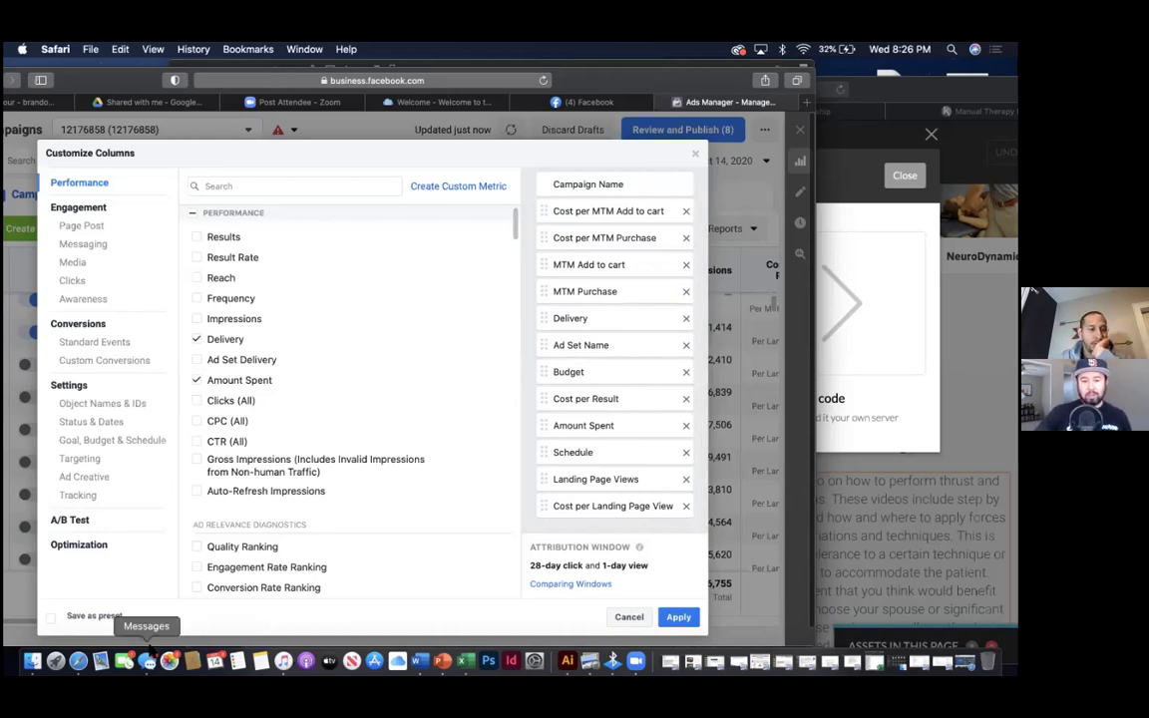
- Save the reordered columns as a preset named MTM Campaign and apply it to the campaigns table
click(51, 618)
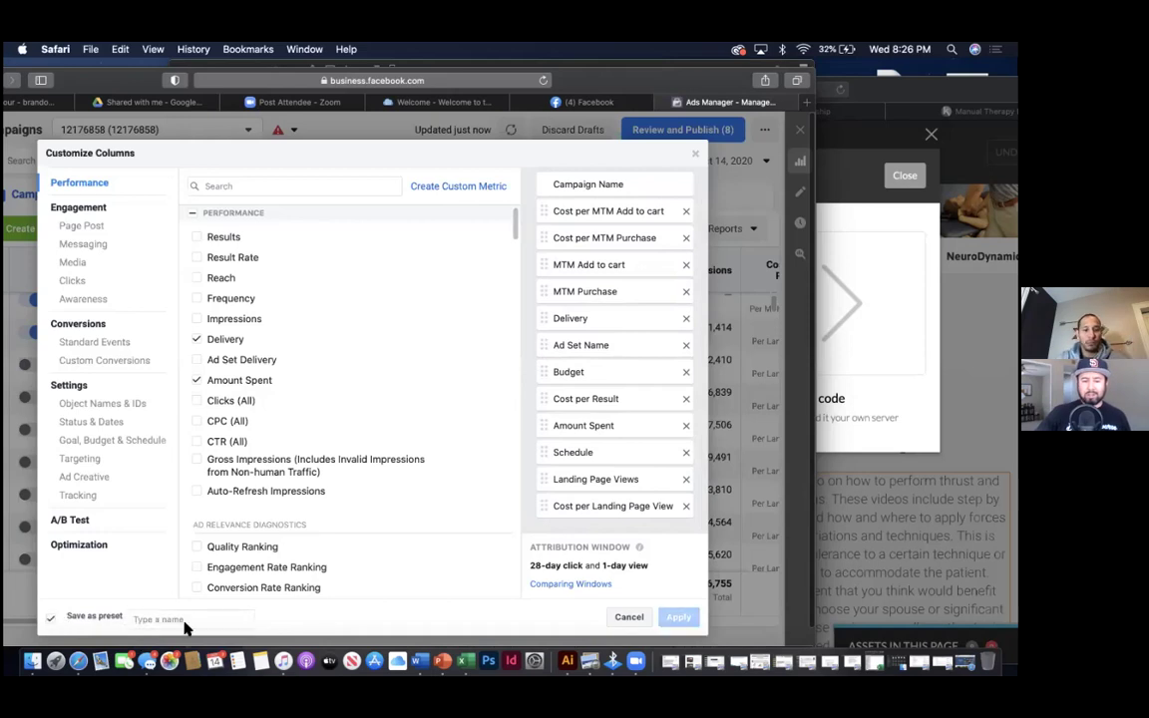
click(198, 617)
text(MTM Campaign)
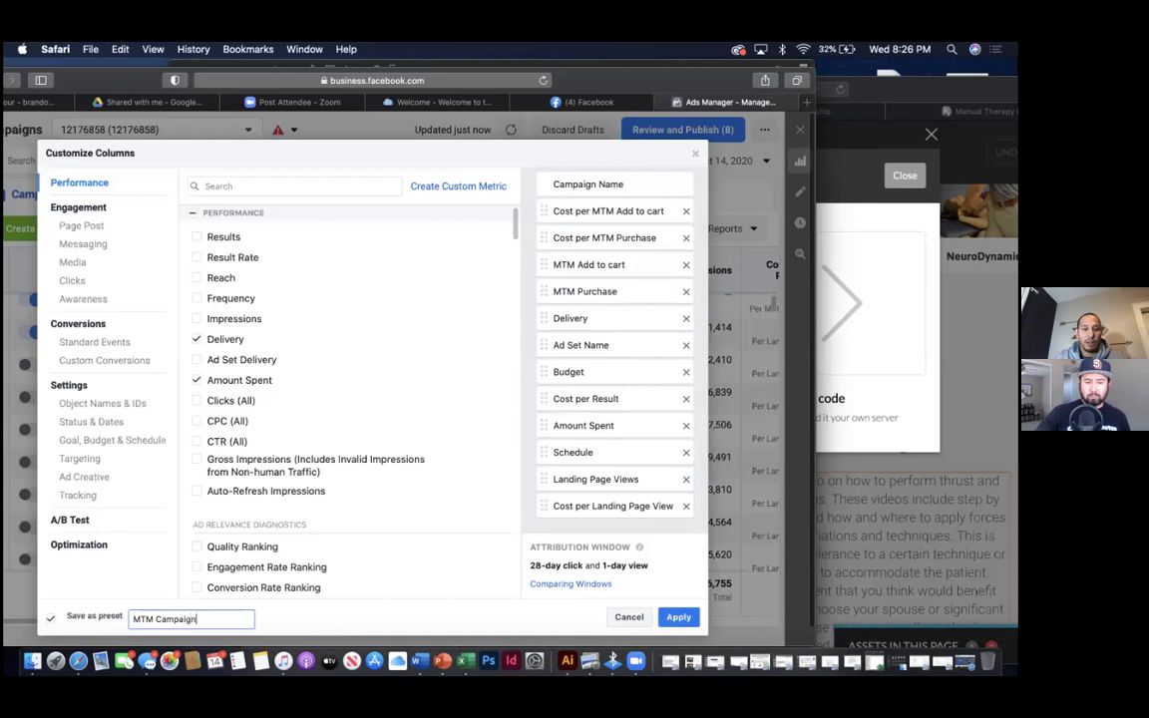
click(678, 616)
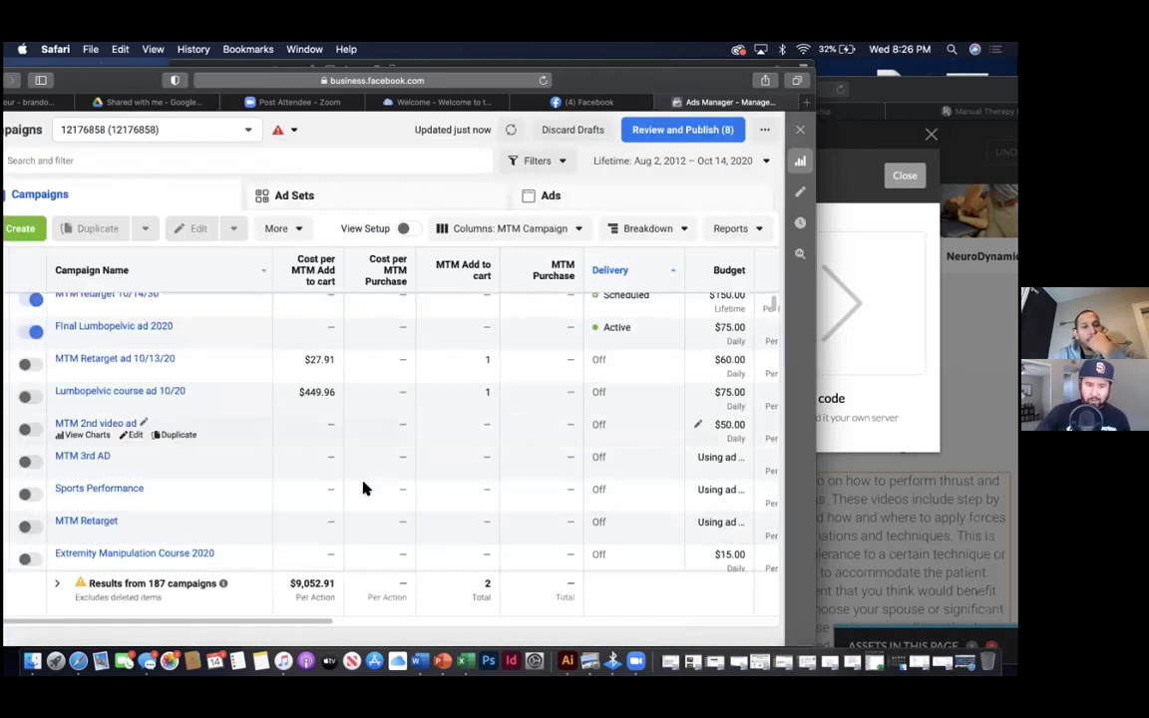
- Review the rearranged campaigns table, examining the MTM conversion, delivery, budget, cost per result and amount spent columns
scroll(282, 403, up, 1)
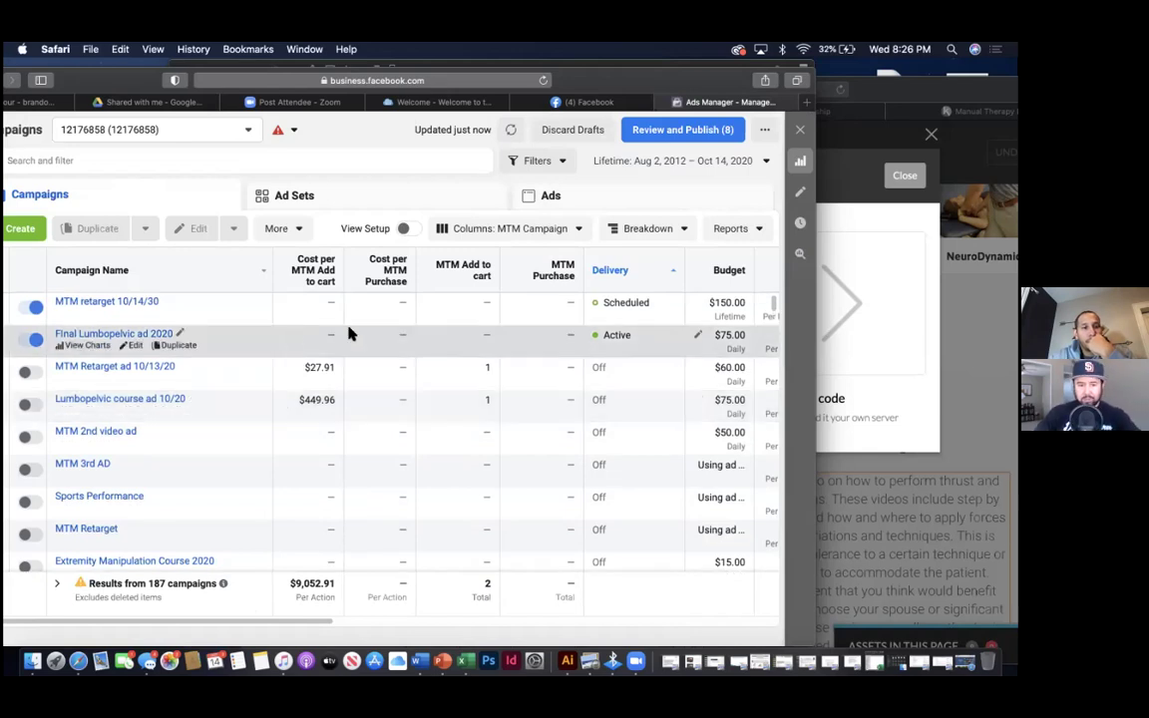
scroll(396, 329, right, 3)
scroll(396, 329, left, 3)
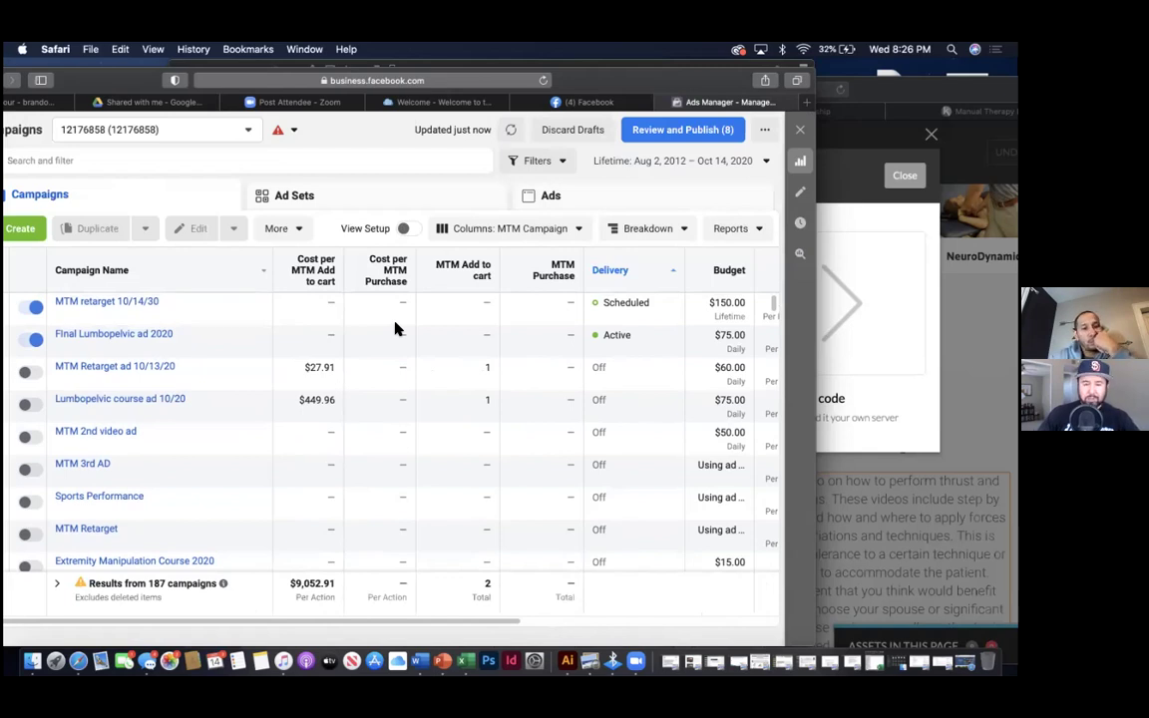
scroll(396, 329, right, 6)
scroll(396, 329, right, 1)
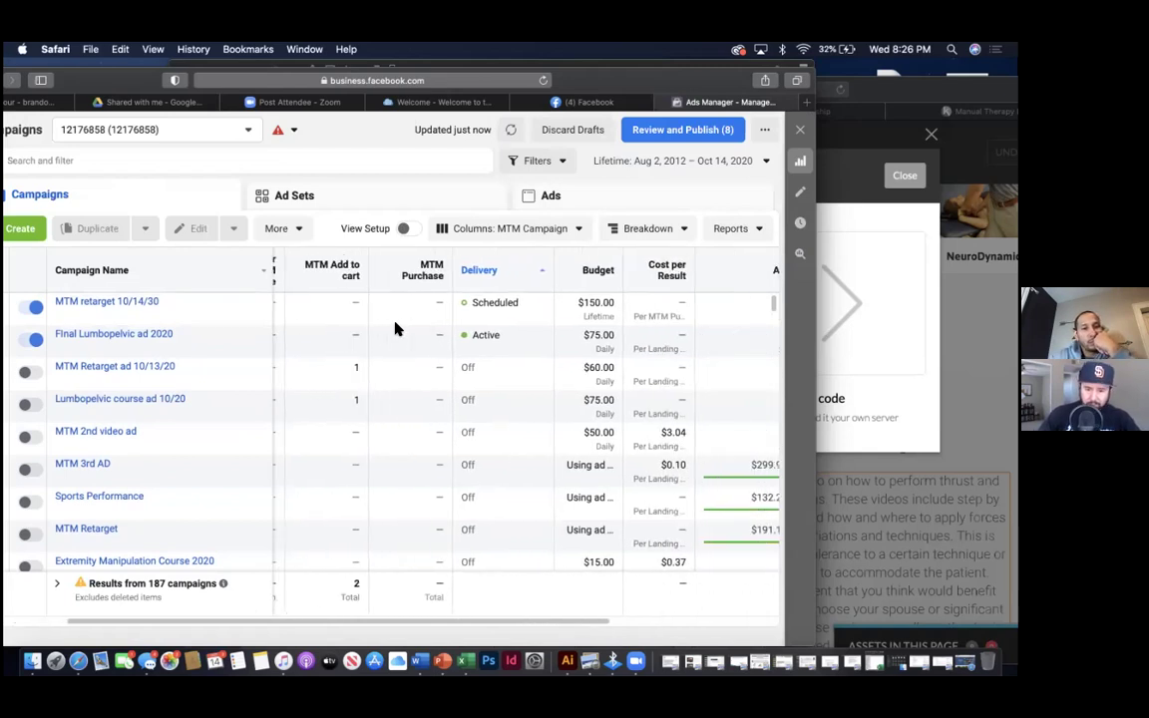
scroll(396, 329, right, 1)
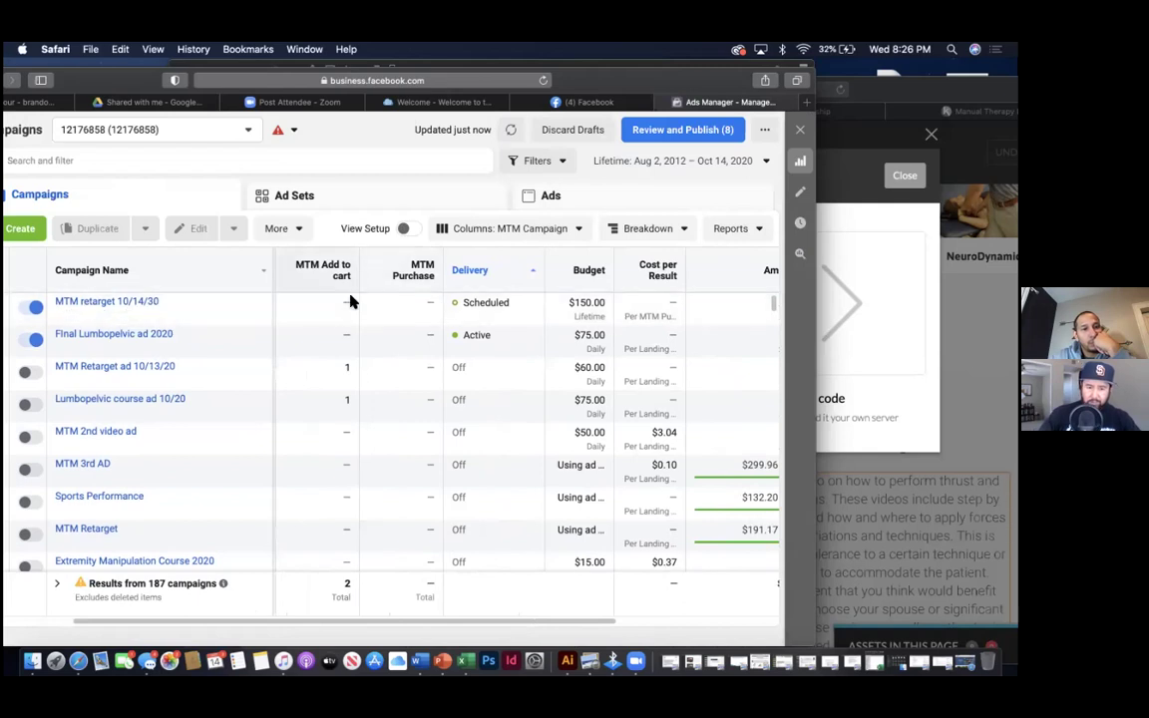
scroll(351, 339, right, 4)
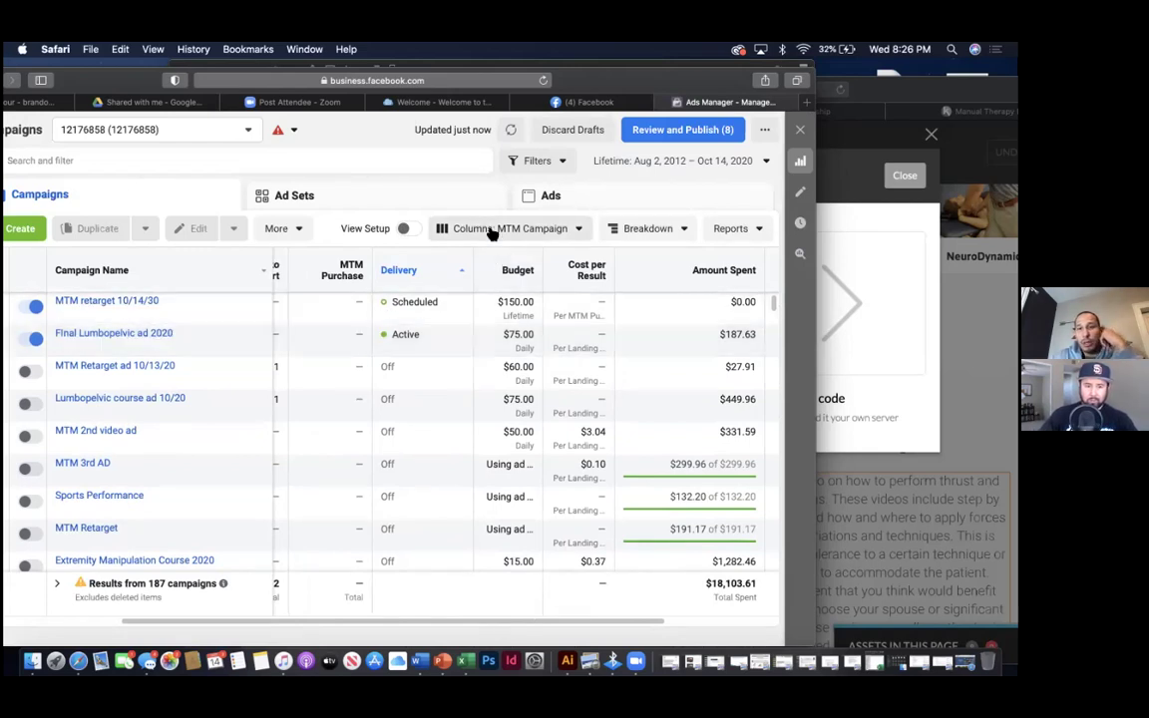
- Open the MTM retarget 10/14/30 - PT ad set for editing from the ad sets list
drag(586, 90, 605, 140)
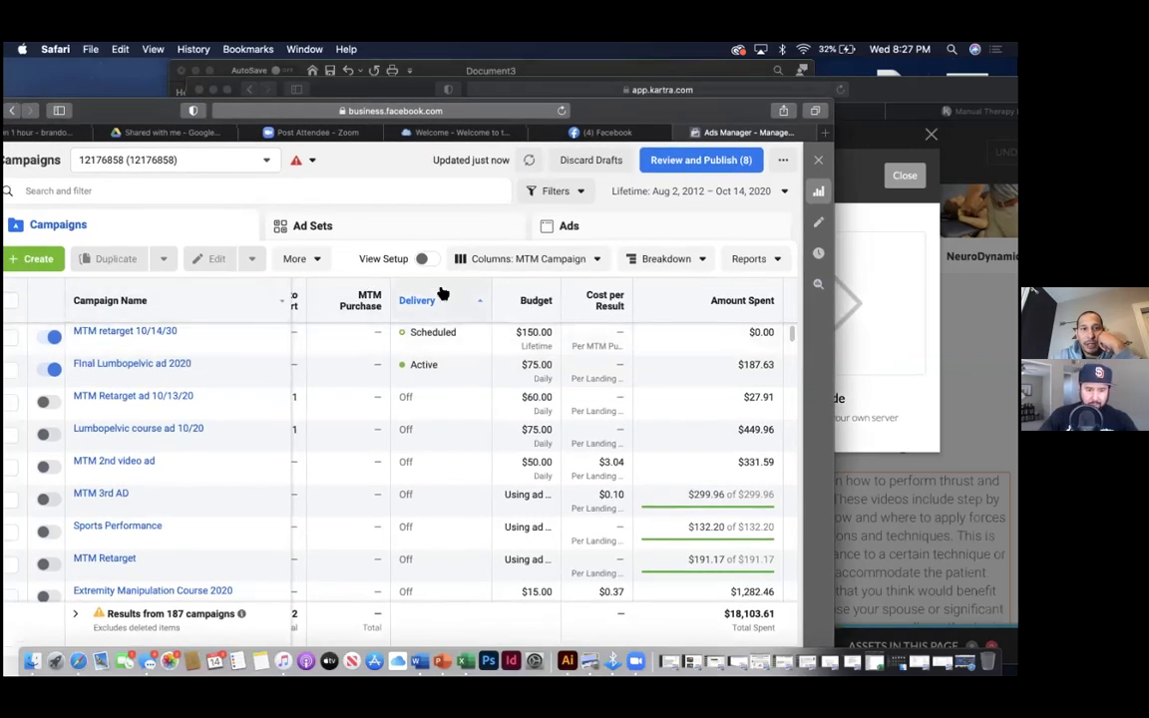
click(398, 232)
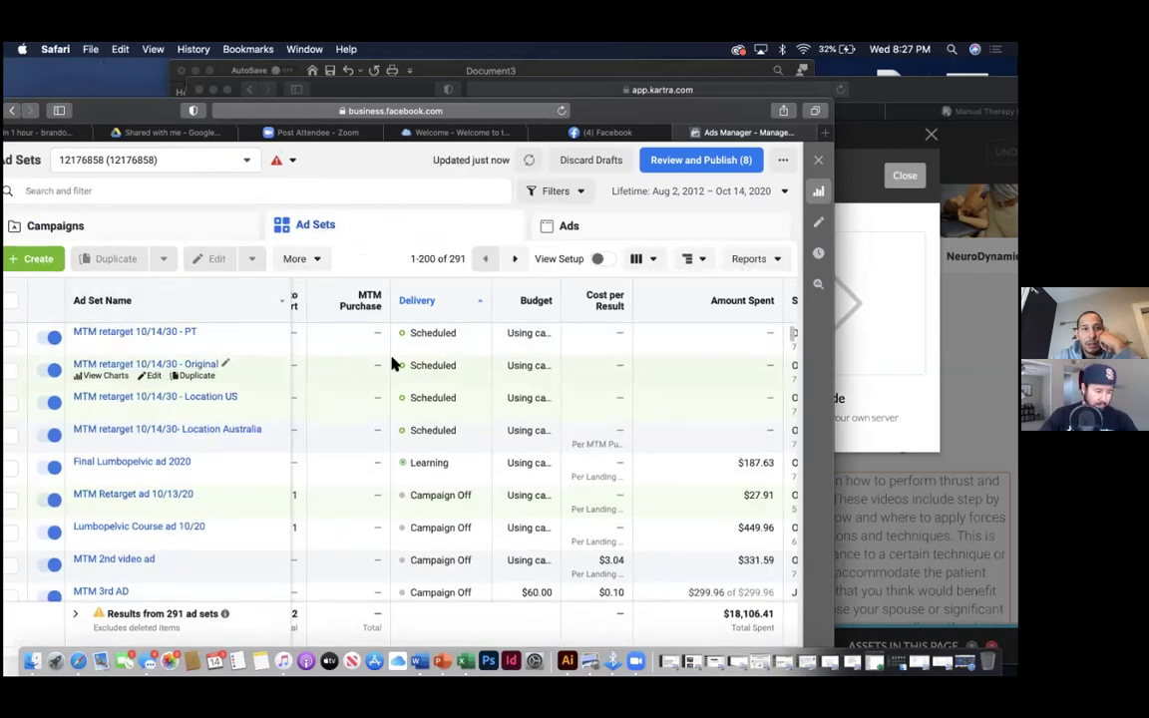
scroll(392, 365, left, 5)
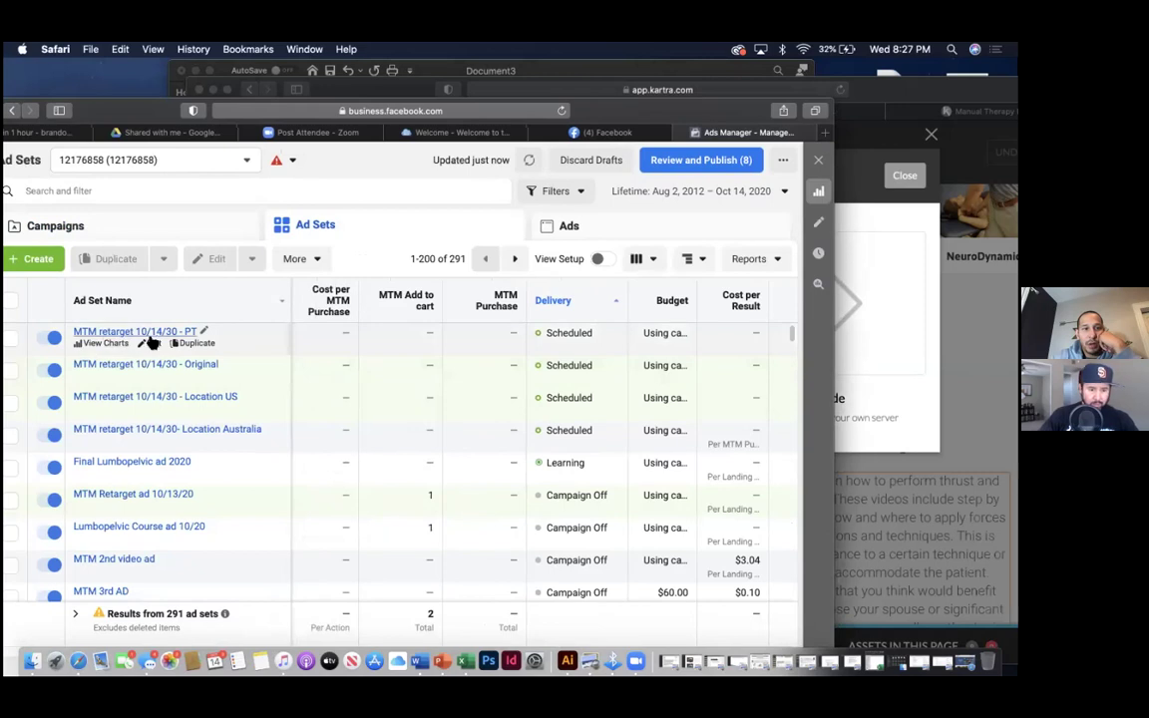
click(152, 342)
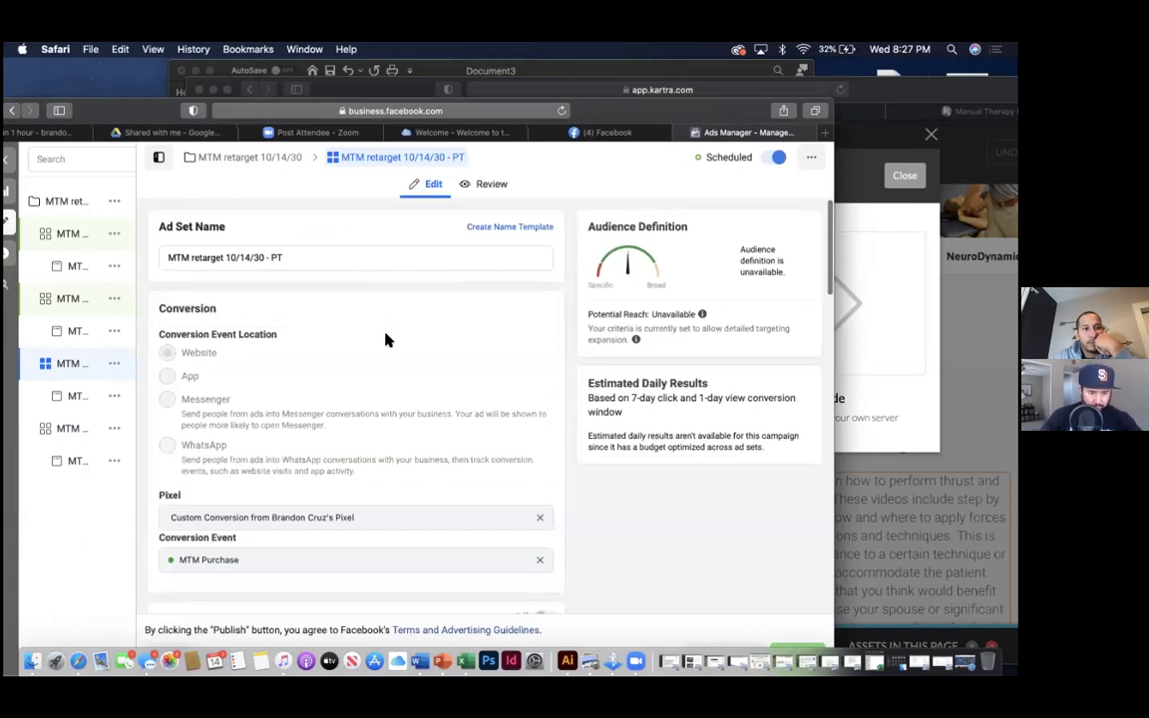
- Review the PT ad set's schedule, custom audiences, location, age, detailed targeting and placement settings
scroll(387, 340, down, 10)
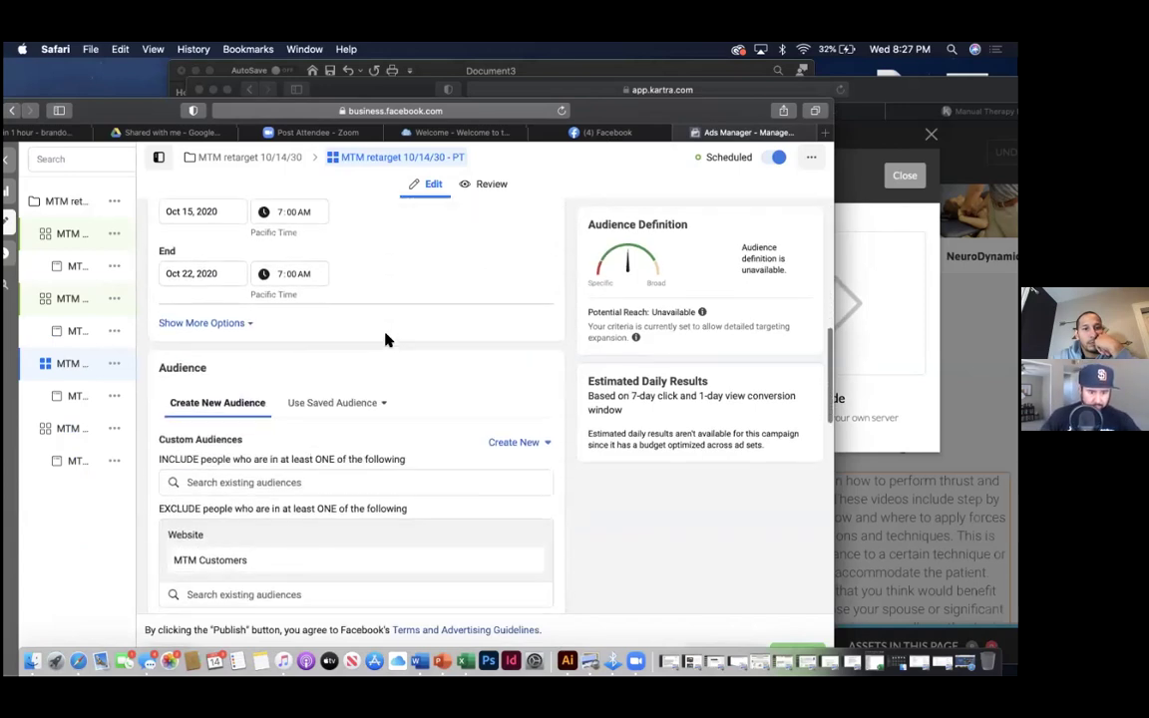
scroll(387, 340, down, 8)
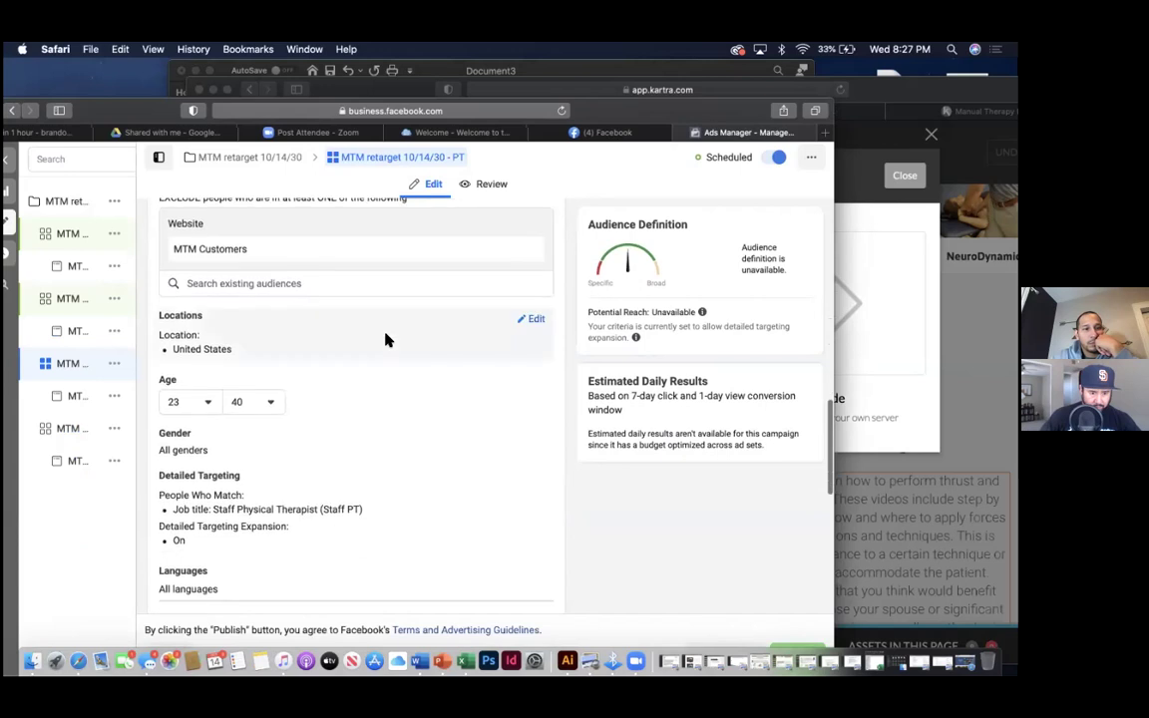
scroll(387, 340, down, 3)
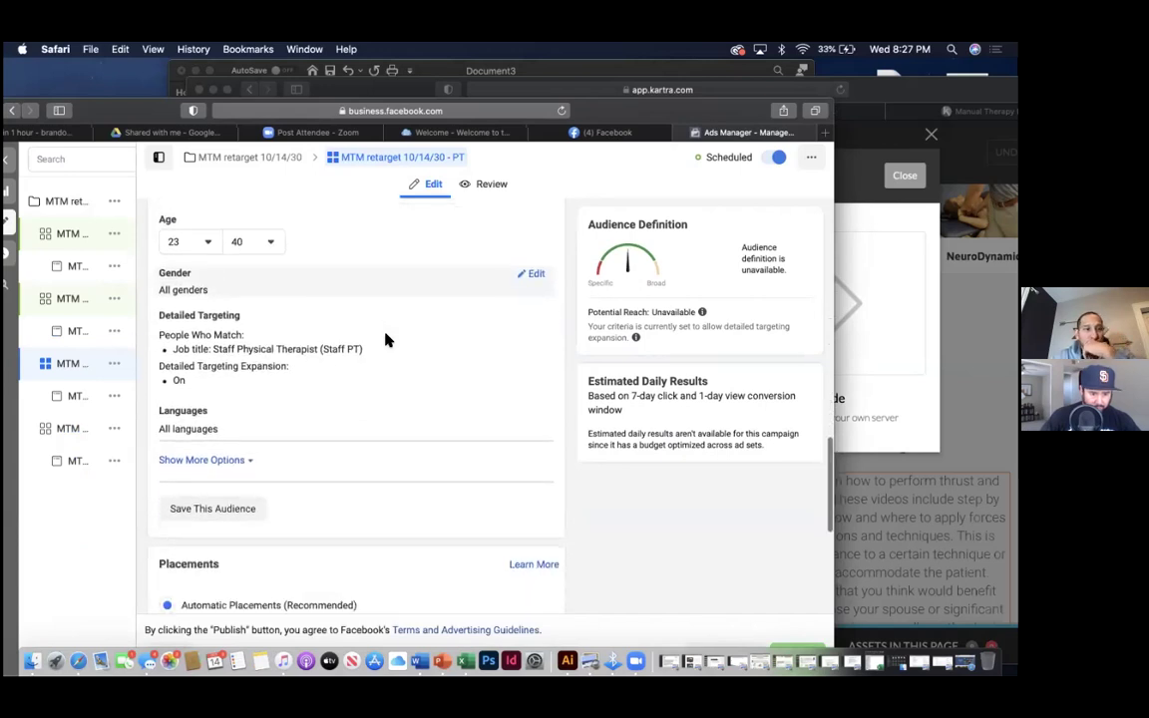
scroll(387, 340, down, 5)
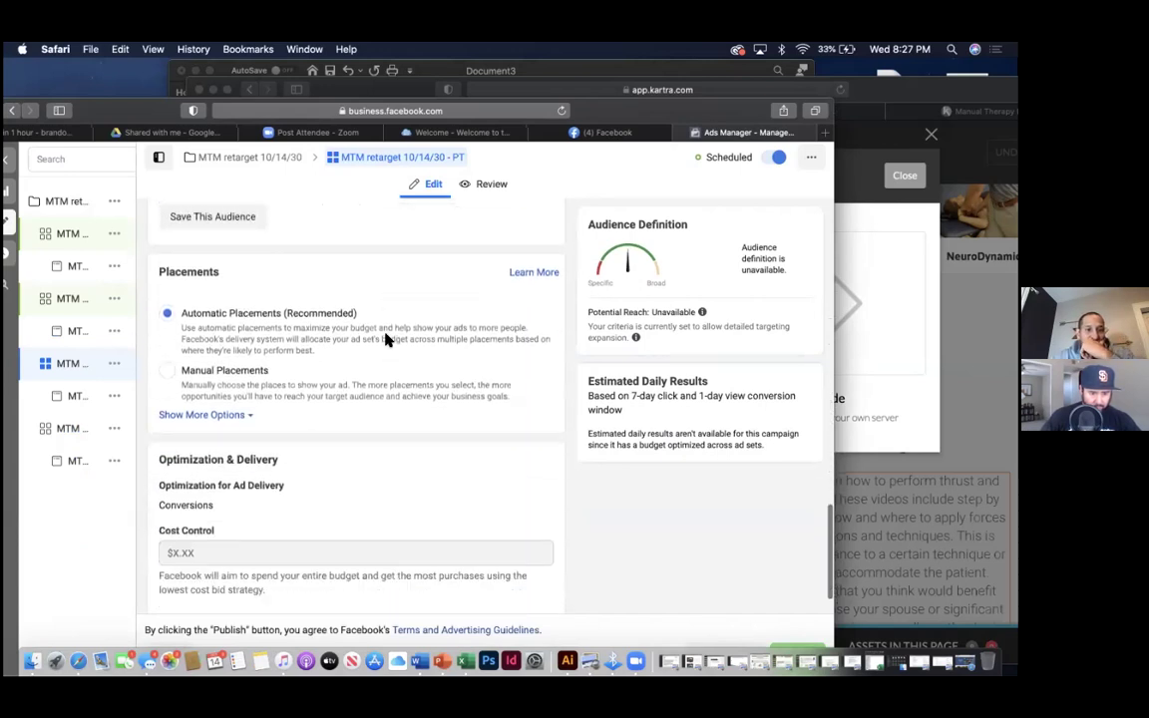
scroll(387, 340, down, 2)
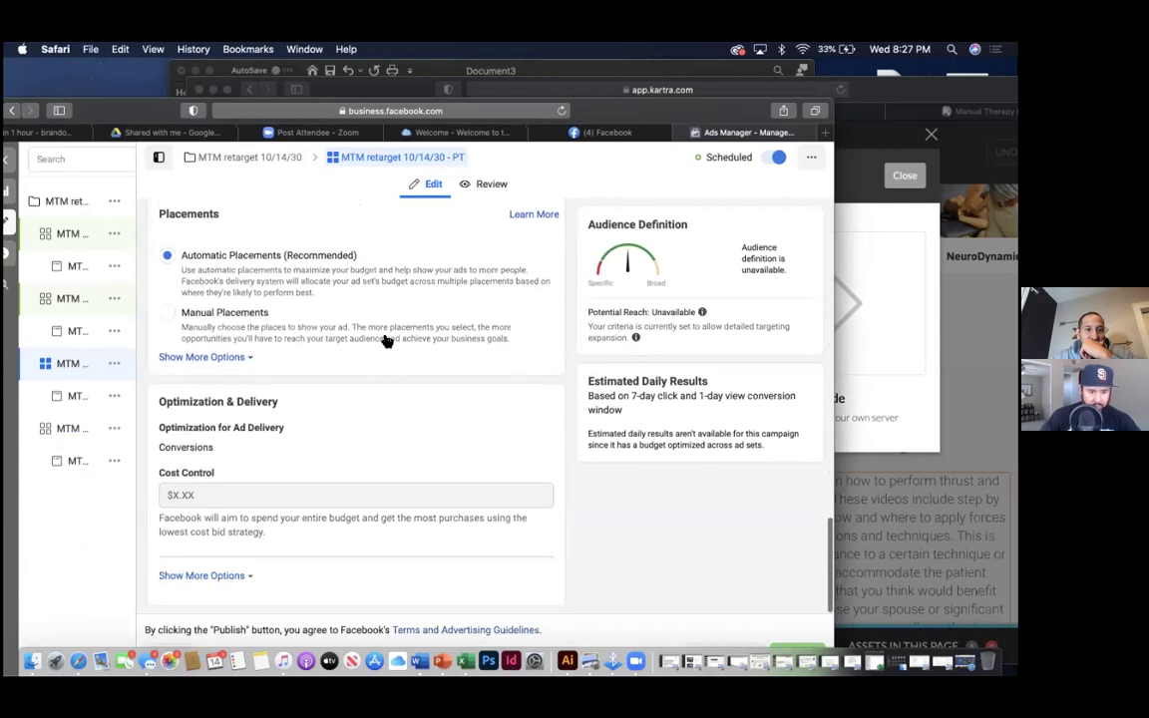
- Expand the additional placement options and examine the brand safety settings of the PT ad set
scroll(387, 340, up, 3)
click(242, 428)
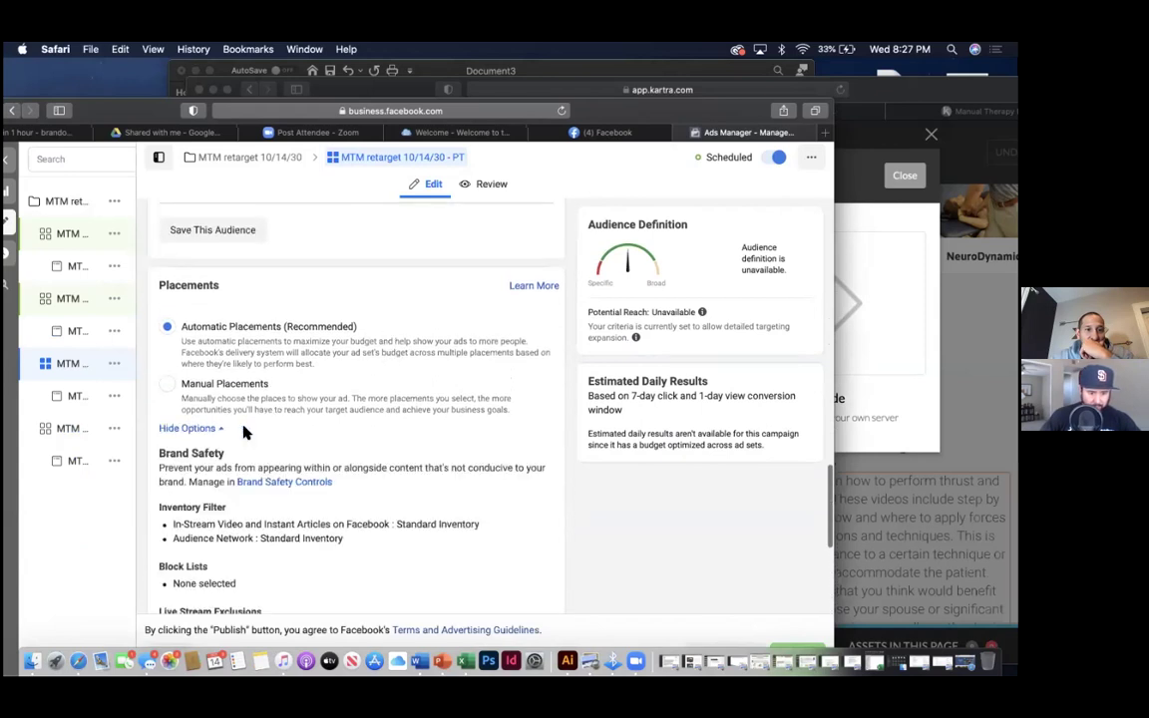
scroll(198, 501, down, 1)
scroll(198, 501, down, 4)
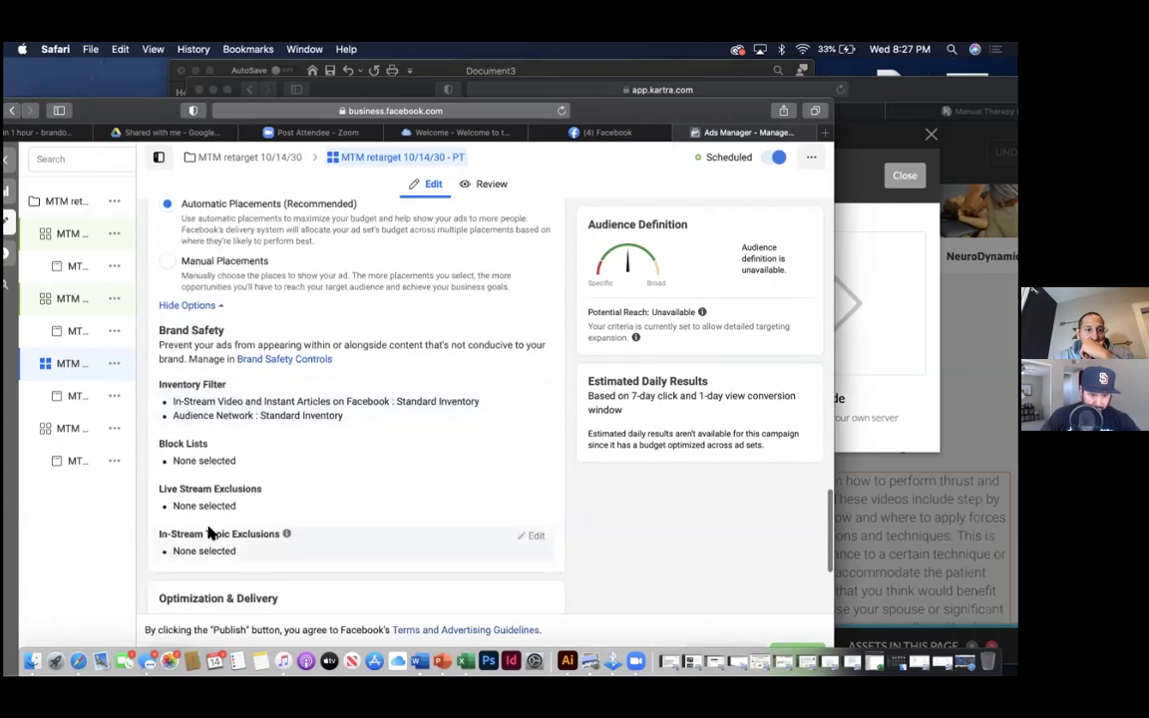
- Expand the Optimization & Delivery options and inspect the delivery optimization, conversion window choices and charging setting, leaving the conversion window as is
scroll(209, 533, down, 5)
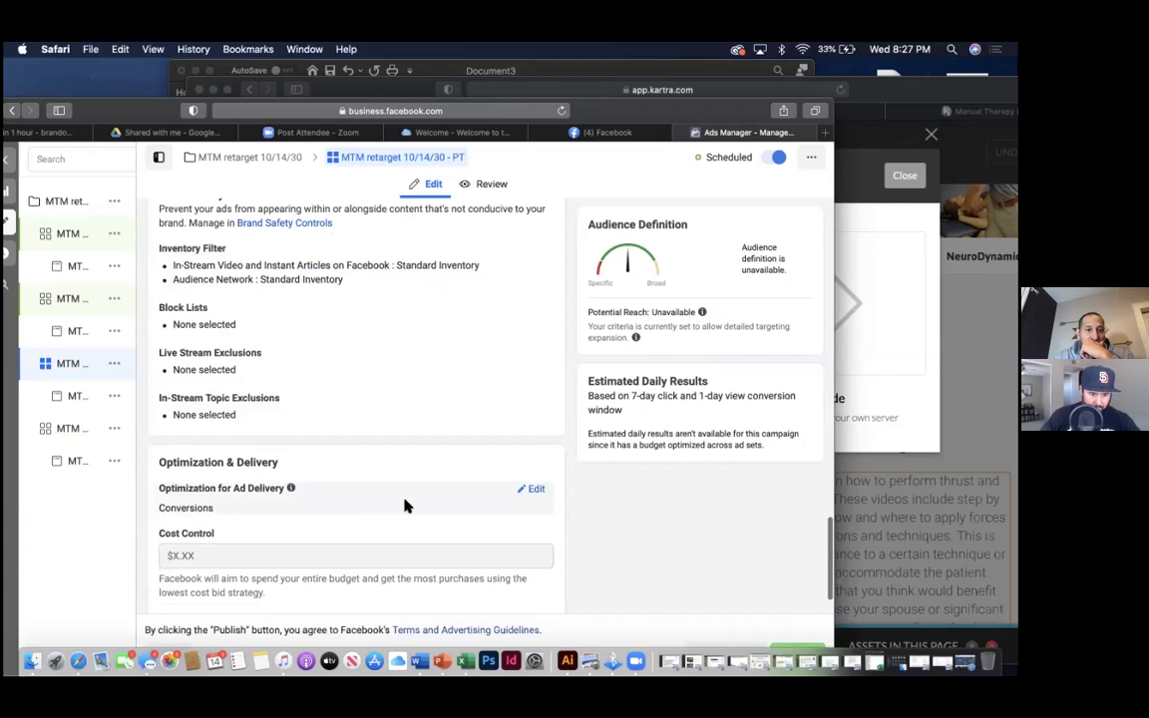
scroll(404, 505, down, 2)
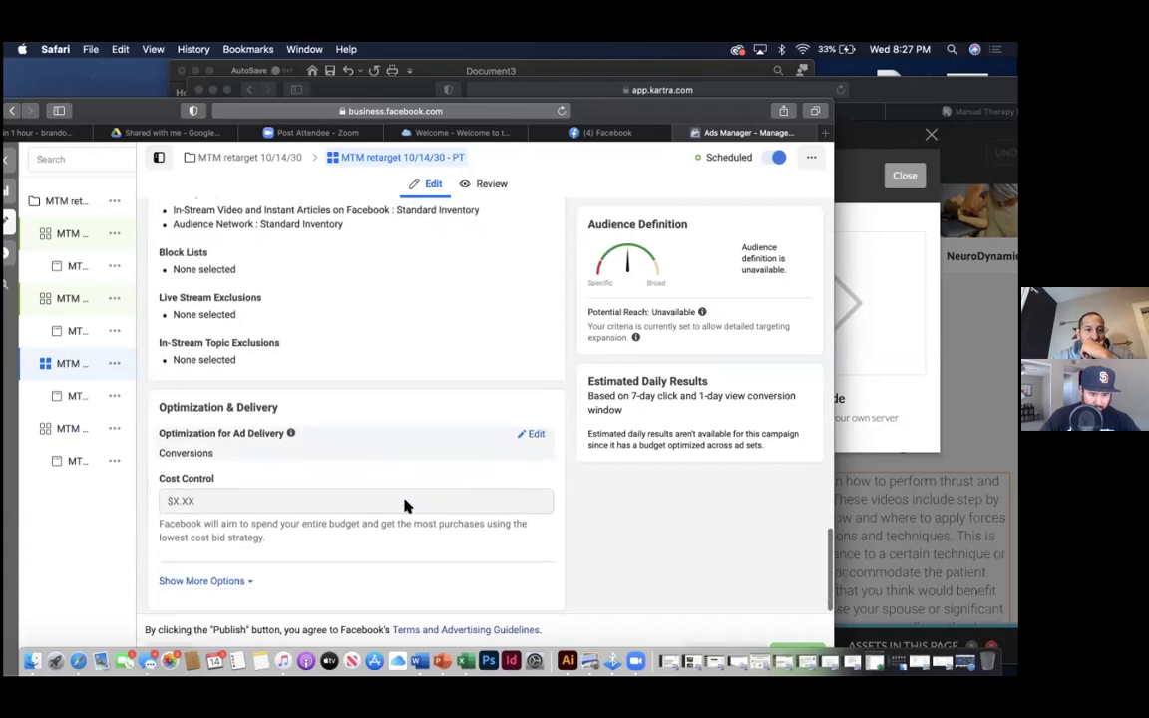
click(240, 577)
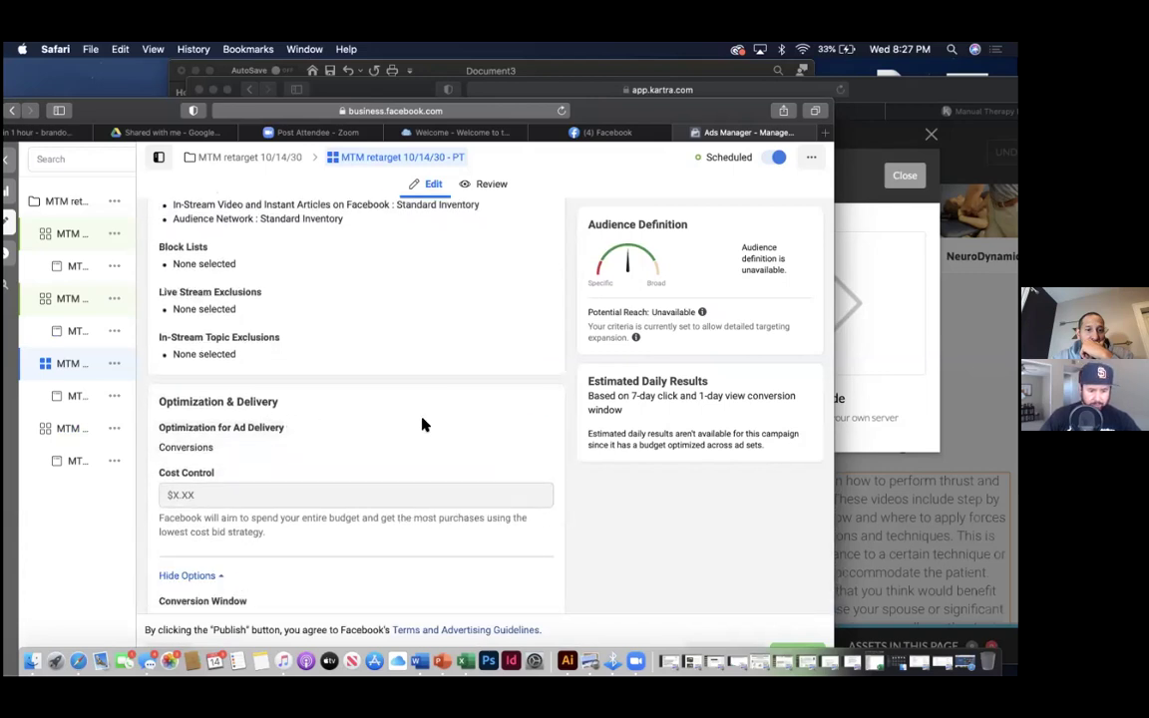
click(537, 429)
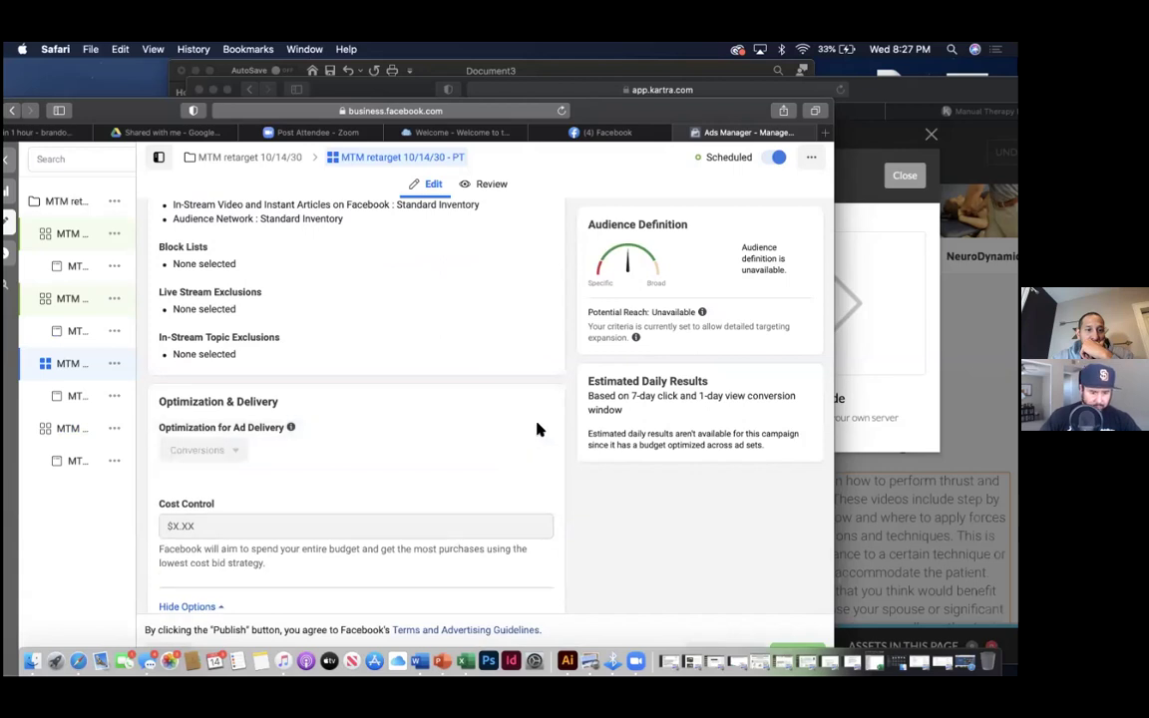
scroll(310, 433, down, 3)
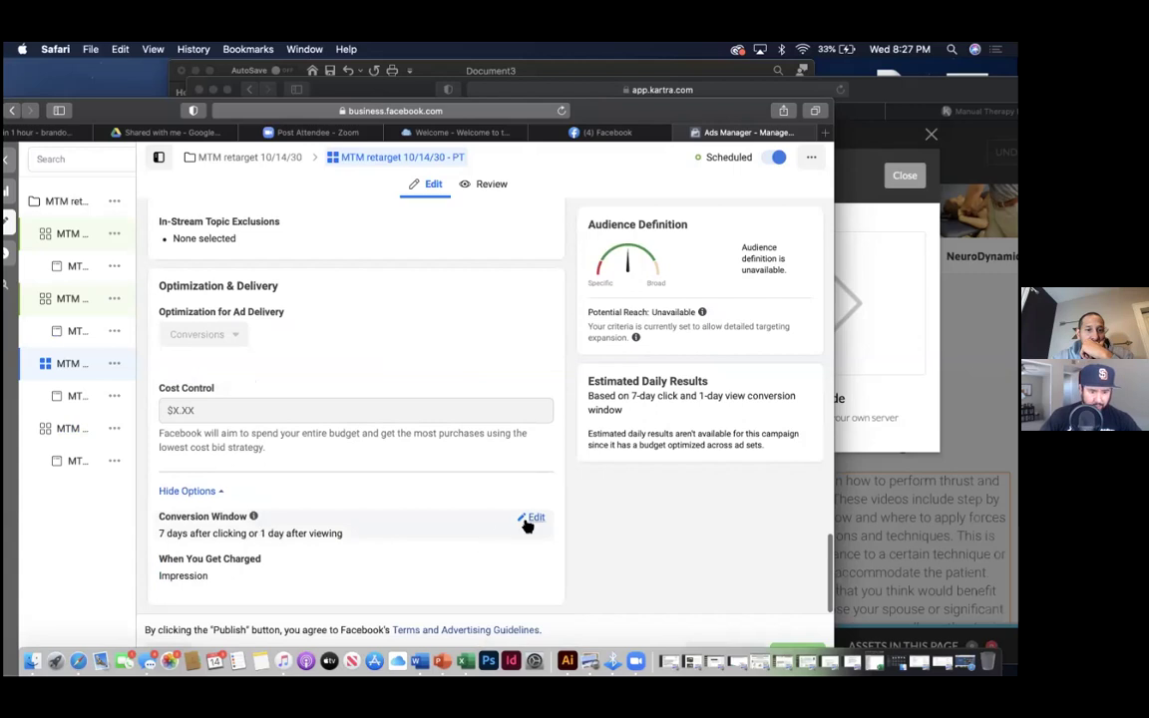
click(533, 520)
scroll(490, 503, down, 1)
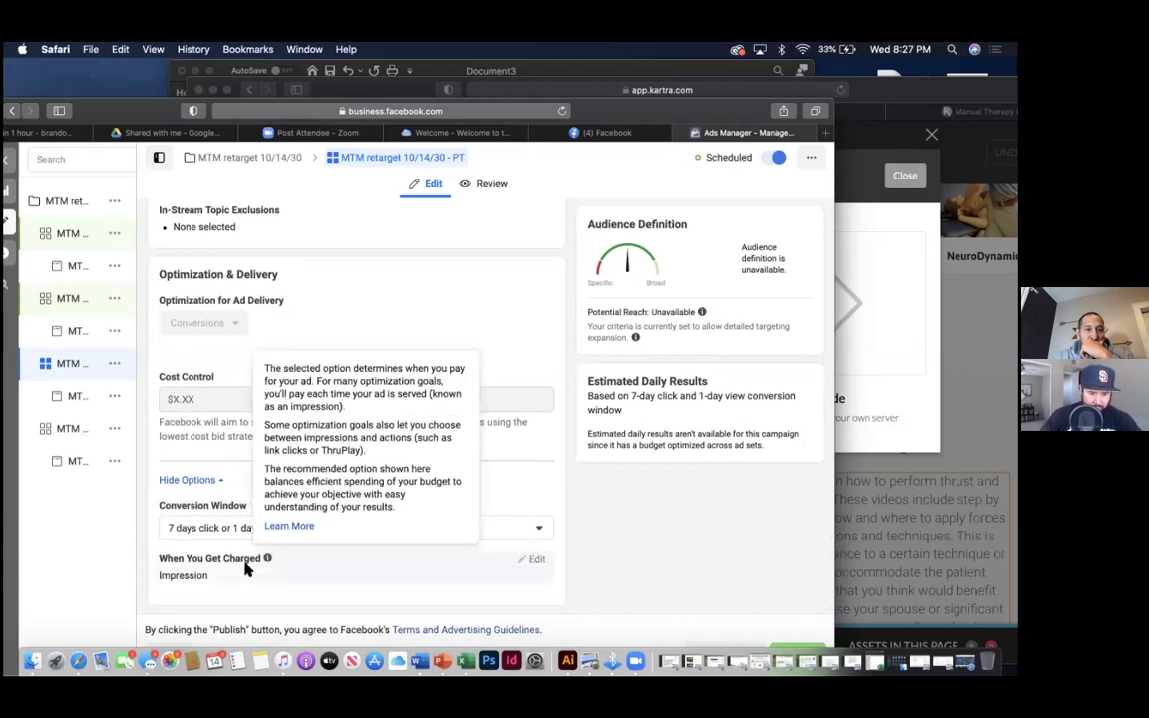
click(534, 563)
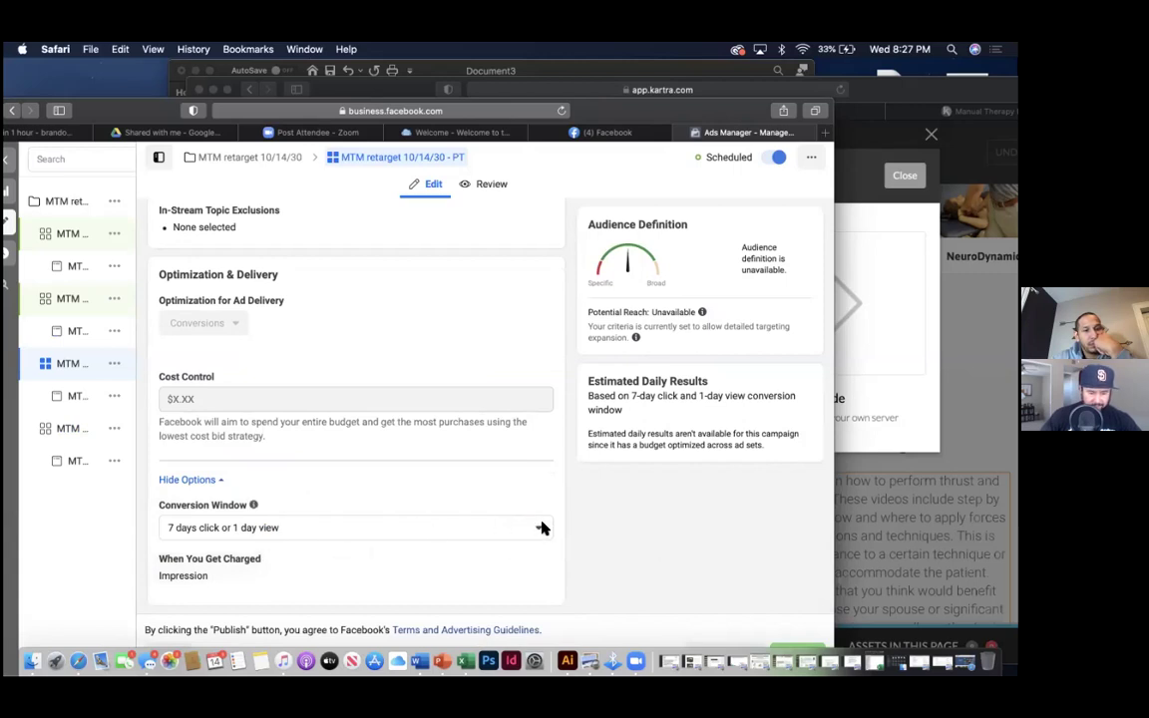
click(541, 528)
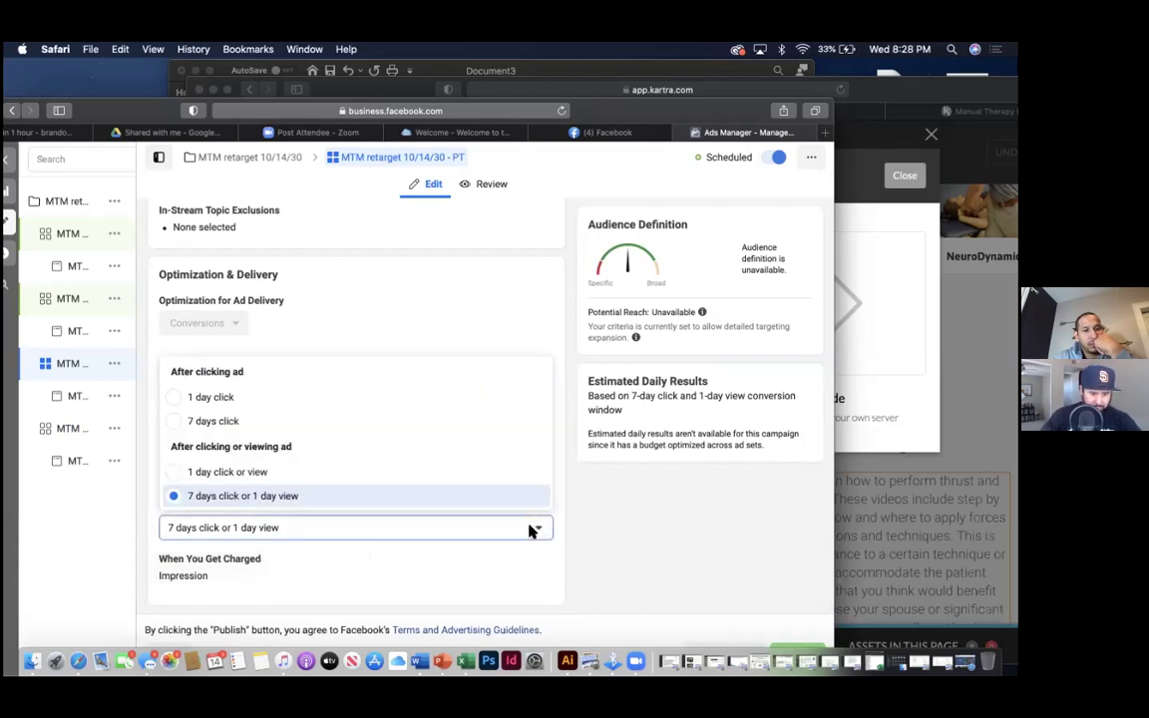
scroll(528, 531, up, 3)
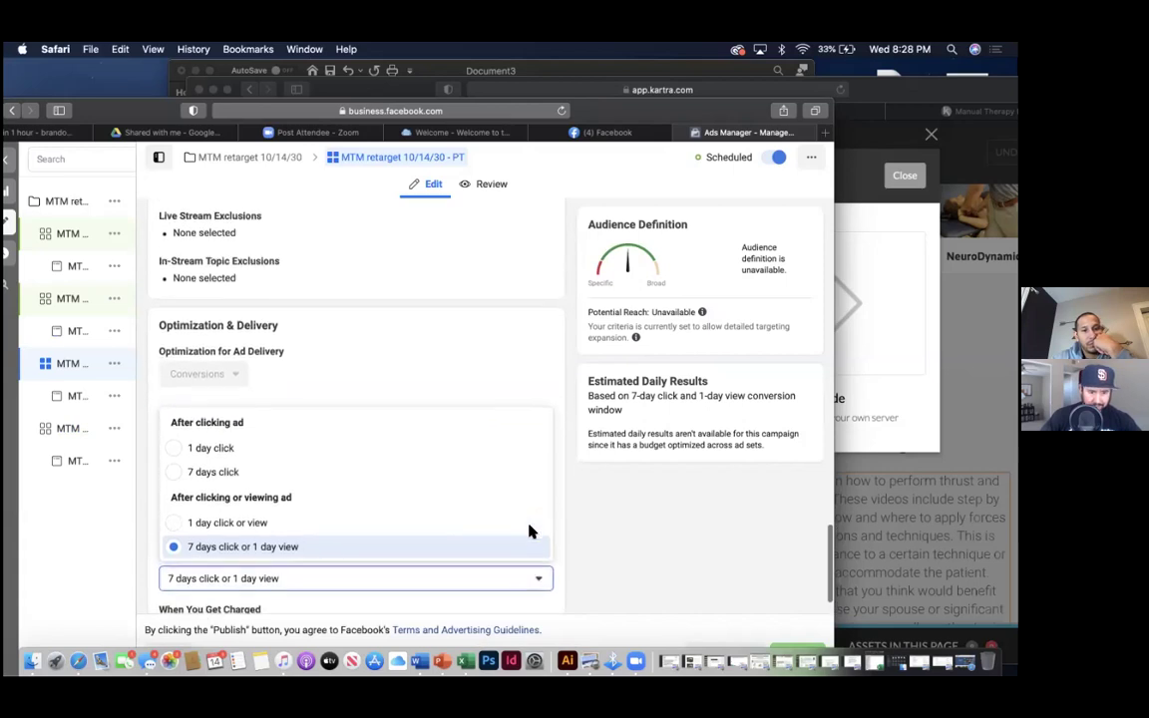
click(600, 544)
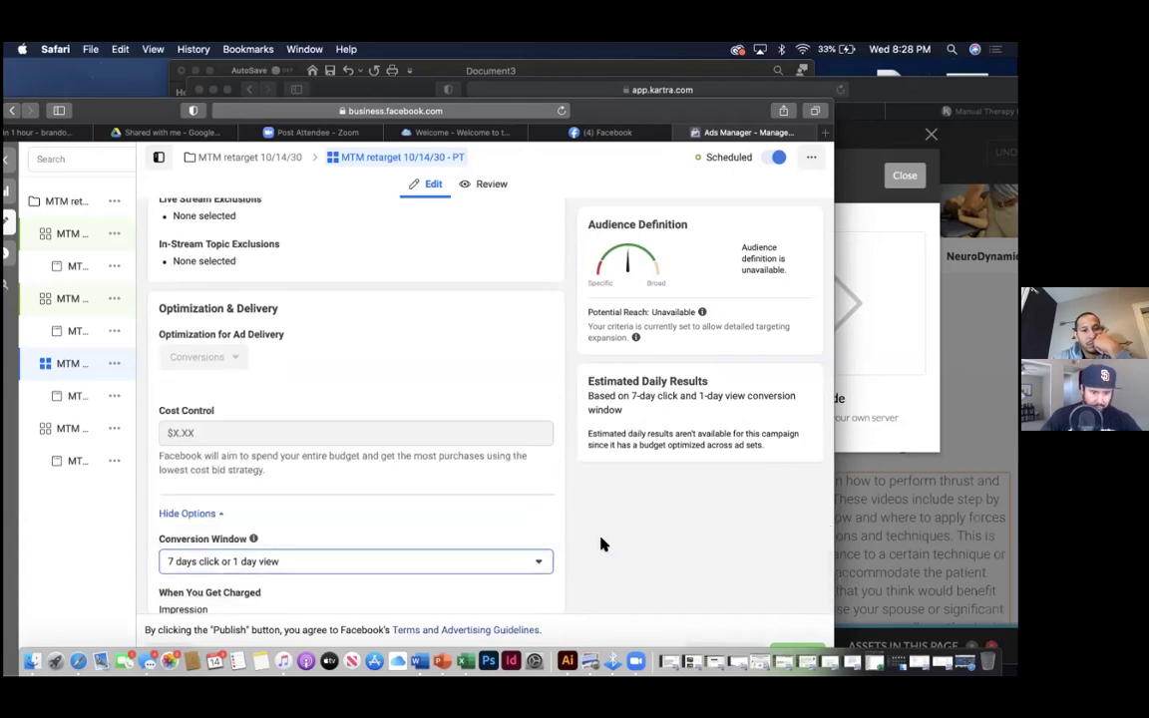
- Recheck the PT ad set's audience, targeting, optimization and brand safety sections
scroll(599, 542, up, 4)
scroll(600, 542, up, 10)
scroll(599, 543, up, 3)
scroll(600, 542, up, 9)
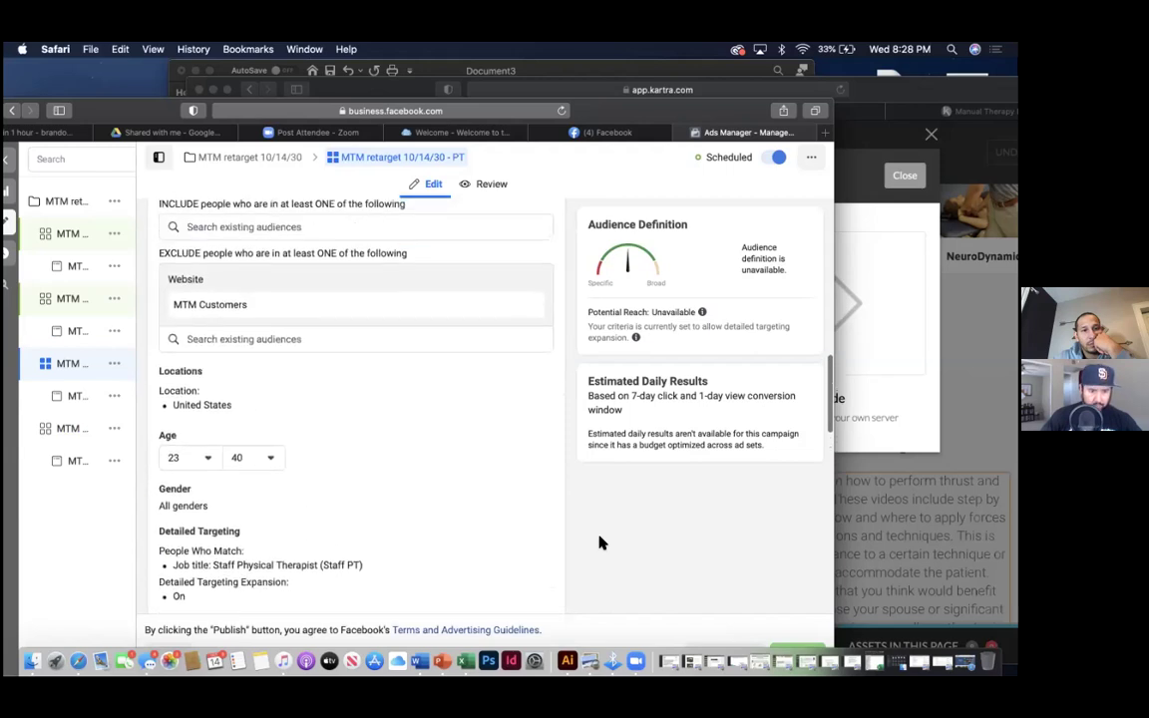
scroll(599, 542, down, 15)
scroll(599, 542, down, 7)
scroll(600, 543, down, 5)
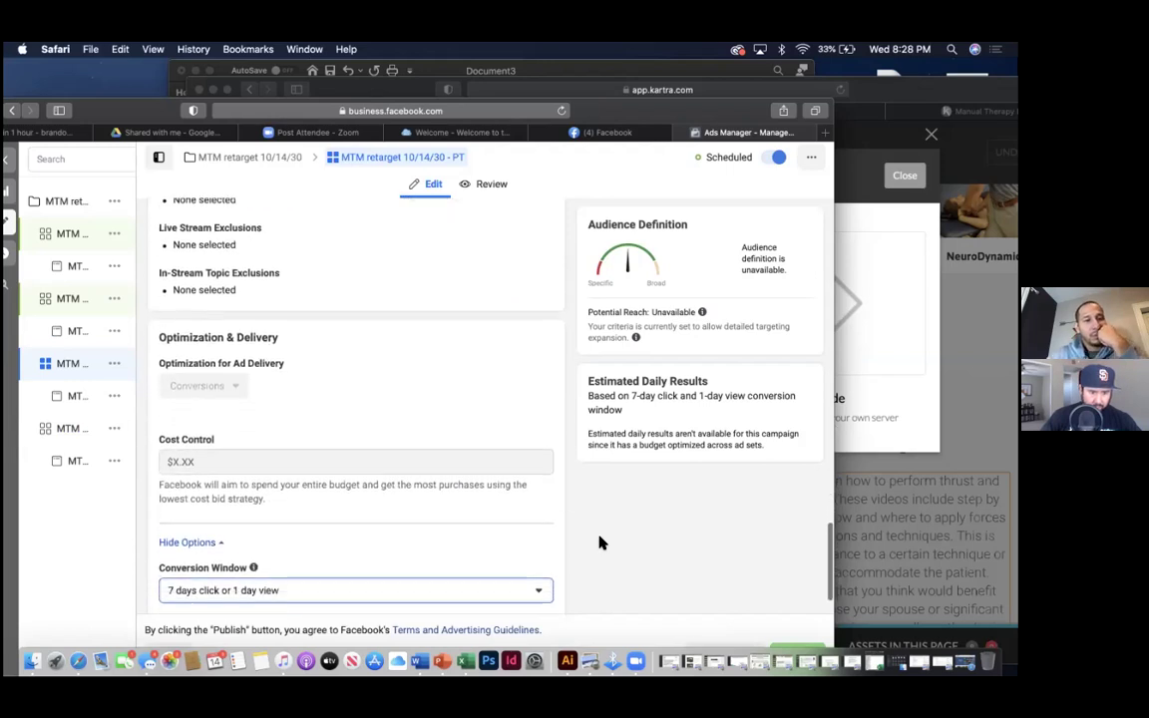
scroll(600, 542, up, 7)
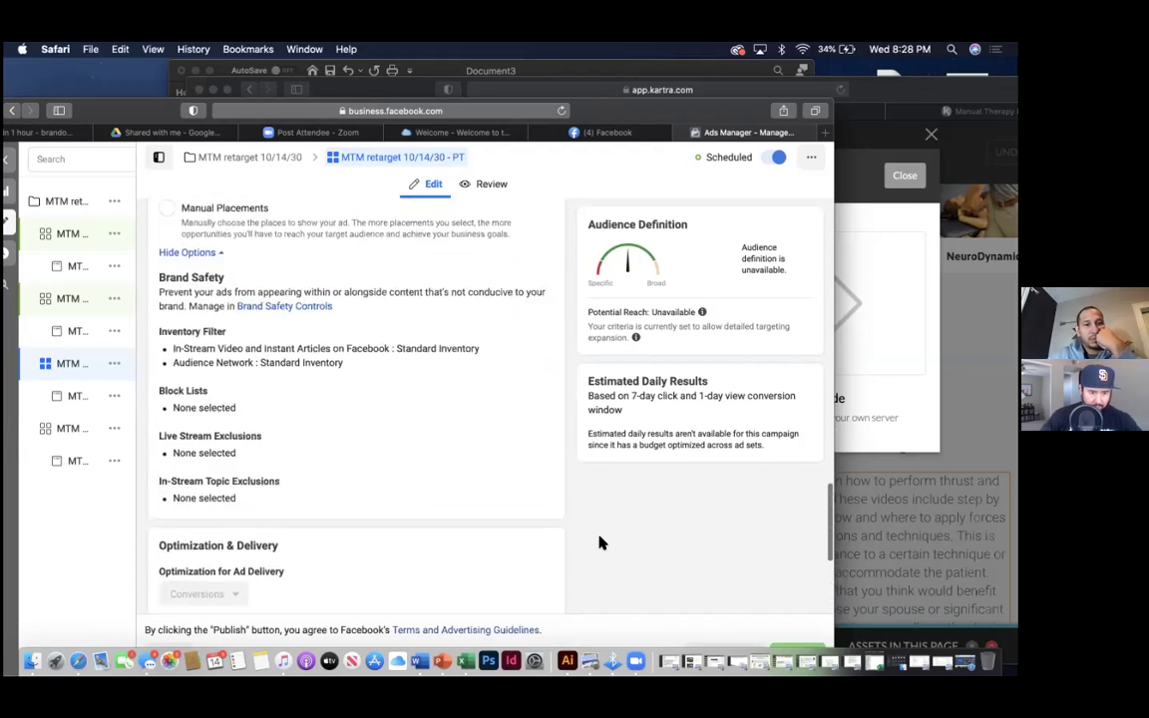
scroll(599, 543, up, 1)
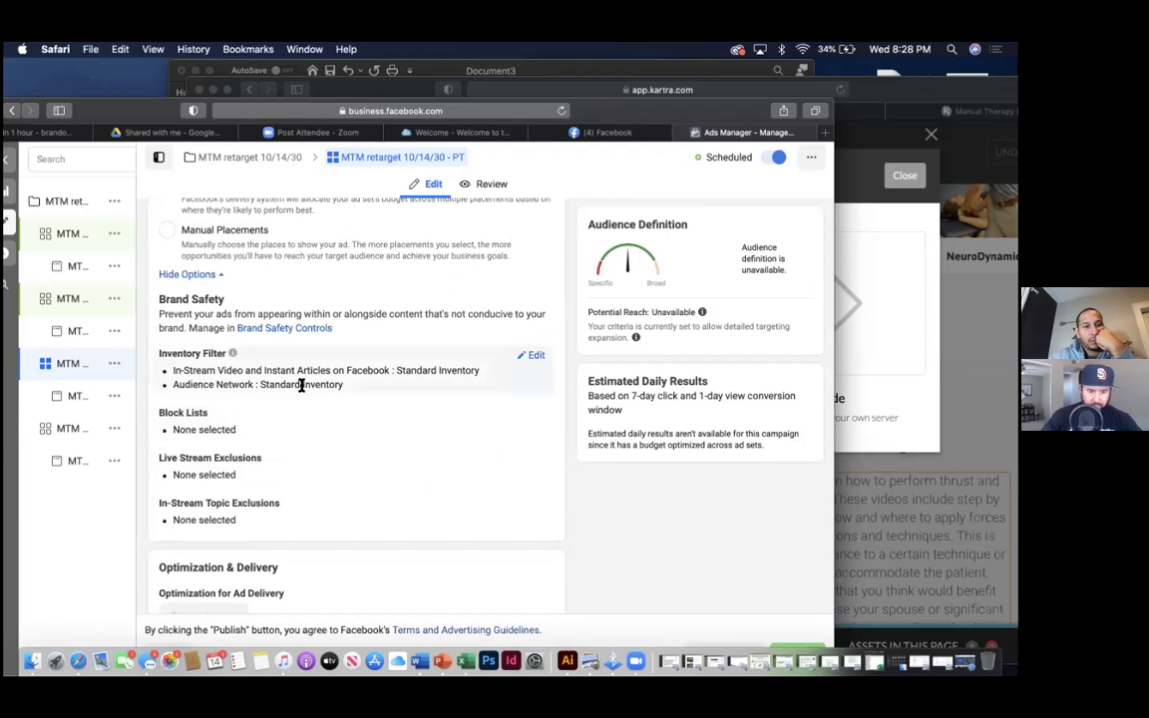
- Inspect the brand safety inventory filters for in-stream video and Audience Network, plus the block list and live stream exclusion options
click(534, 356)
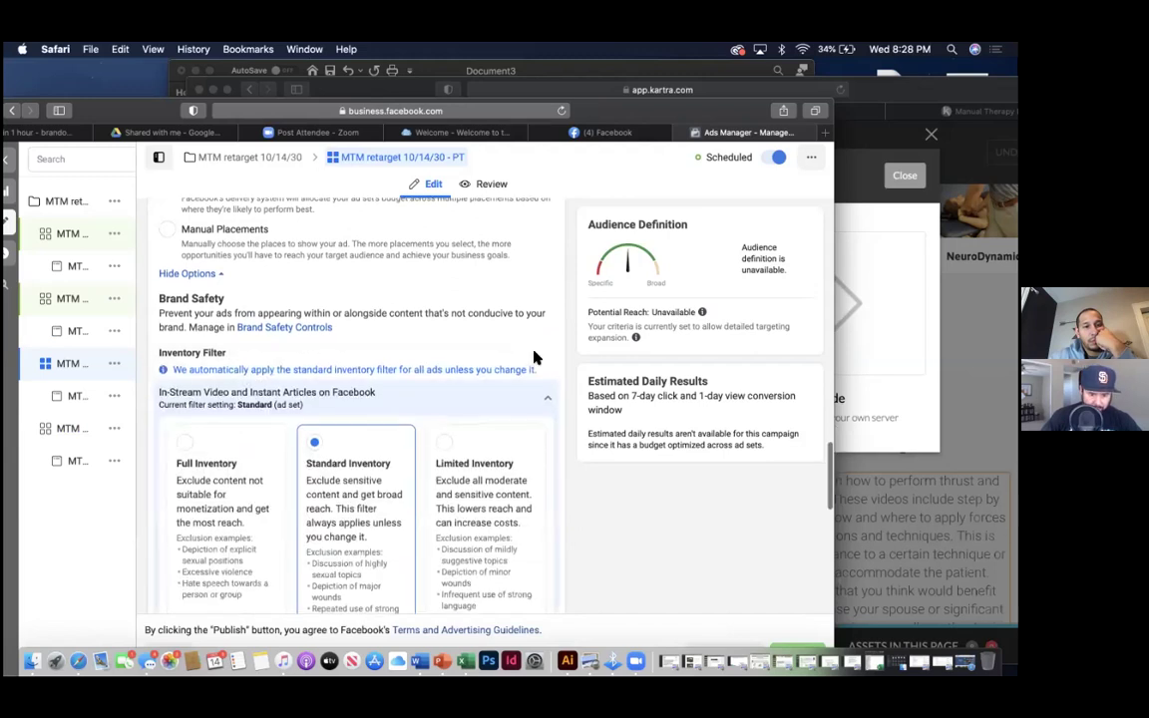
scroll(535, 356, down, 2)
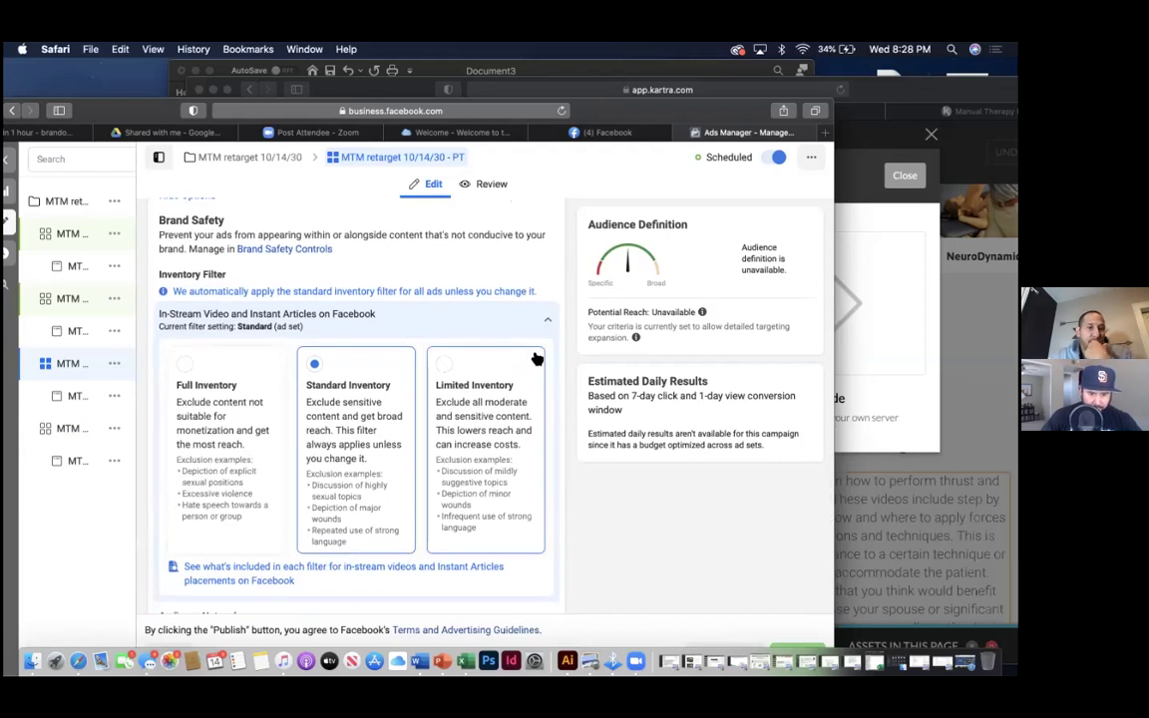
scroll(534, 356, down, 1)
scroll(535, 356, down, 1)
scroll(534, 356, up, 1)
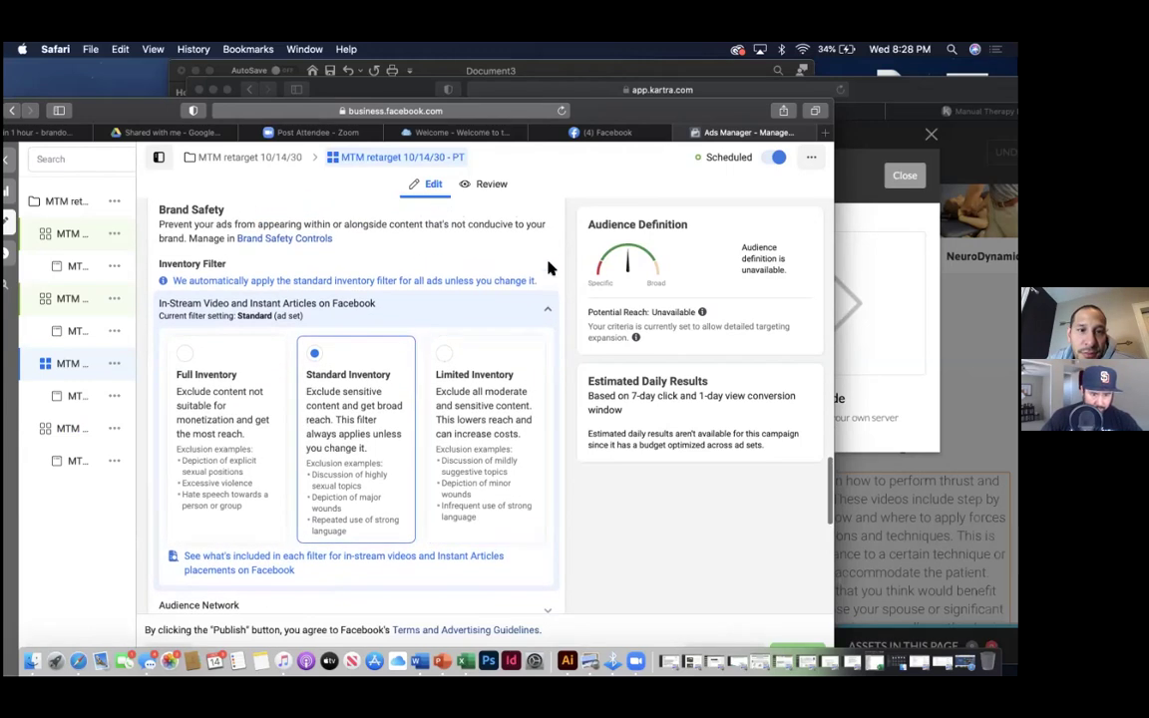
click(548, 311)
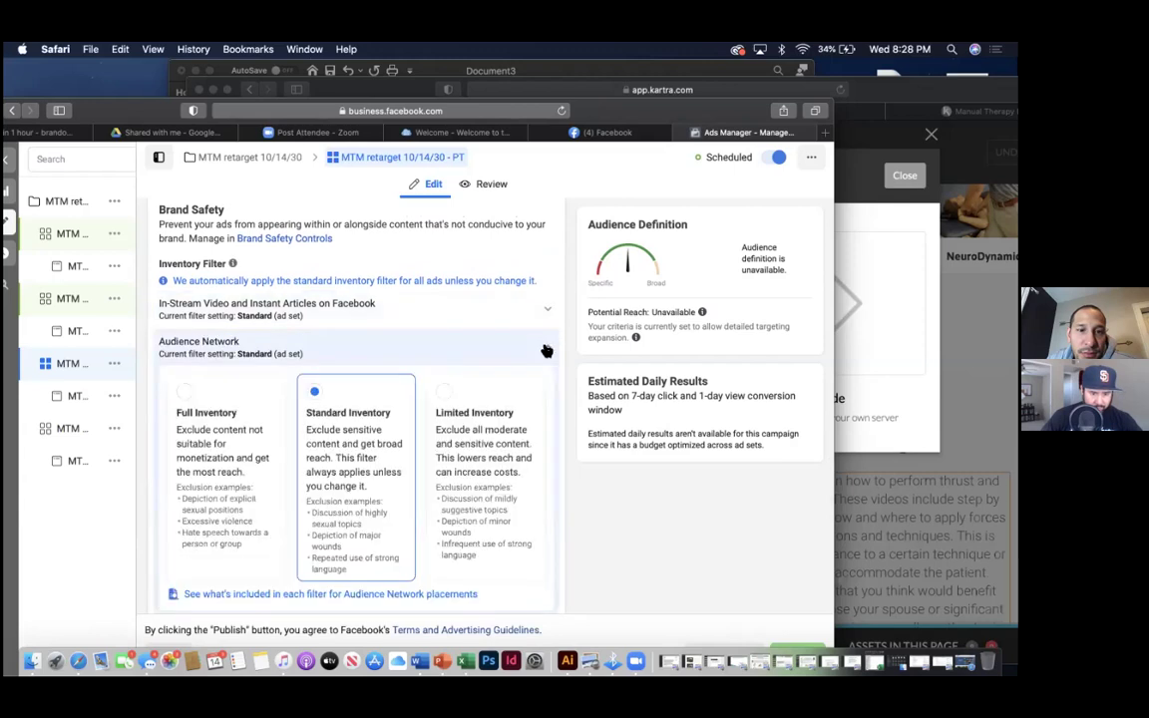
click(545, 349)
click(535, 388)
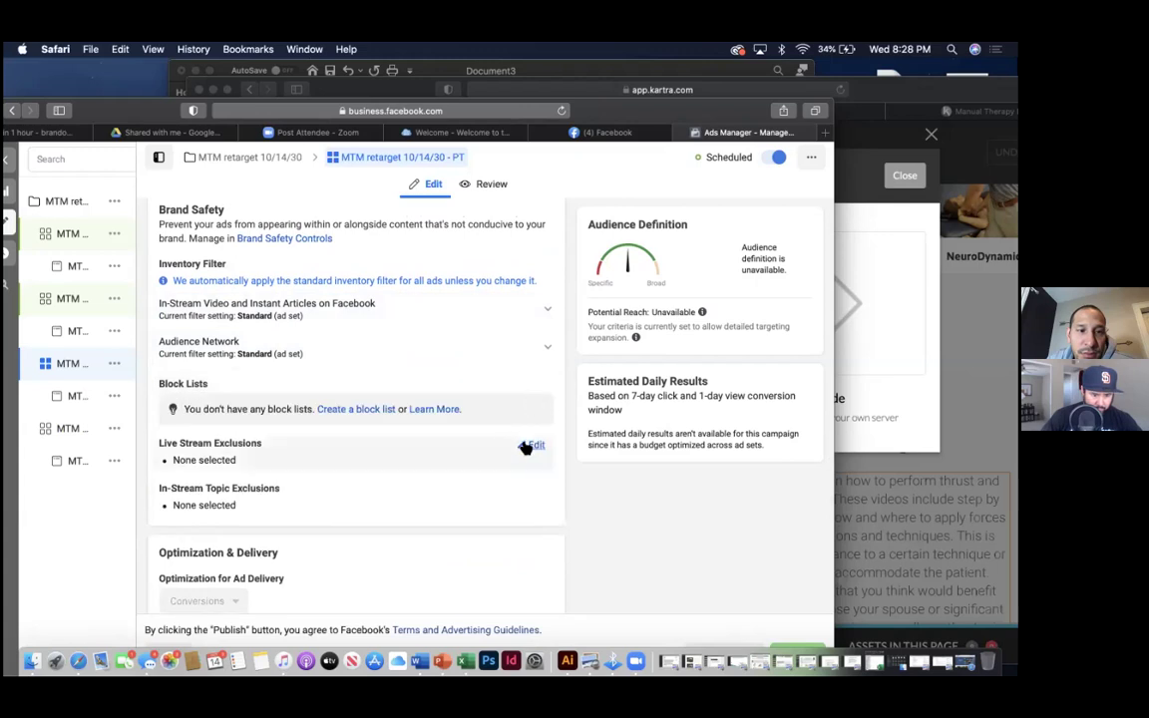
click(531, 446)
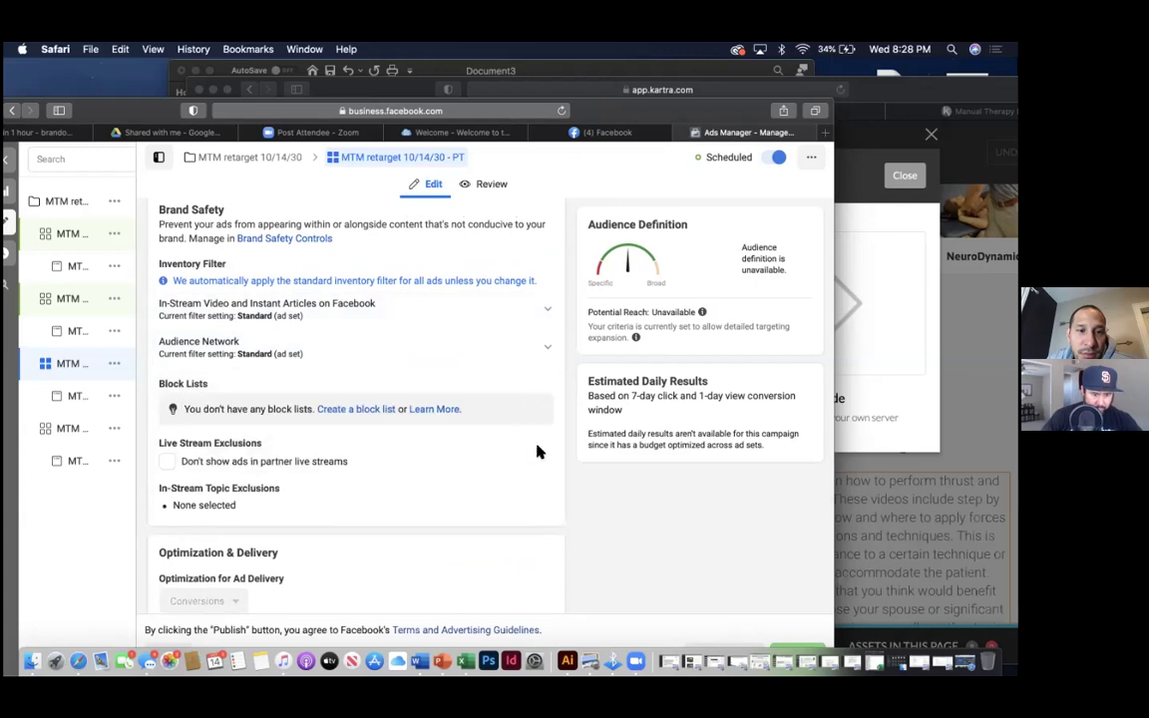
mouse_move(534, 490)
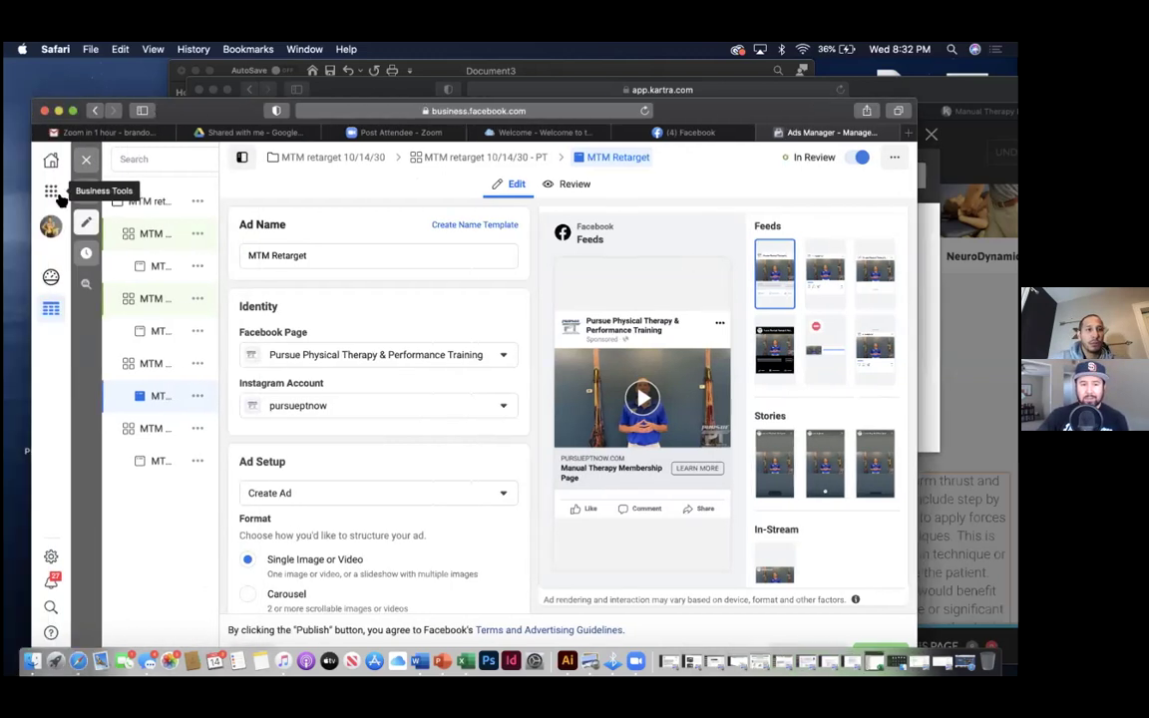
- Close the MTM Retarget ad's editor and return to the full ad sets list
click(86, 159)
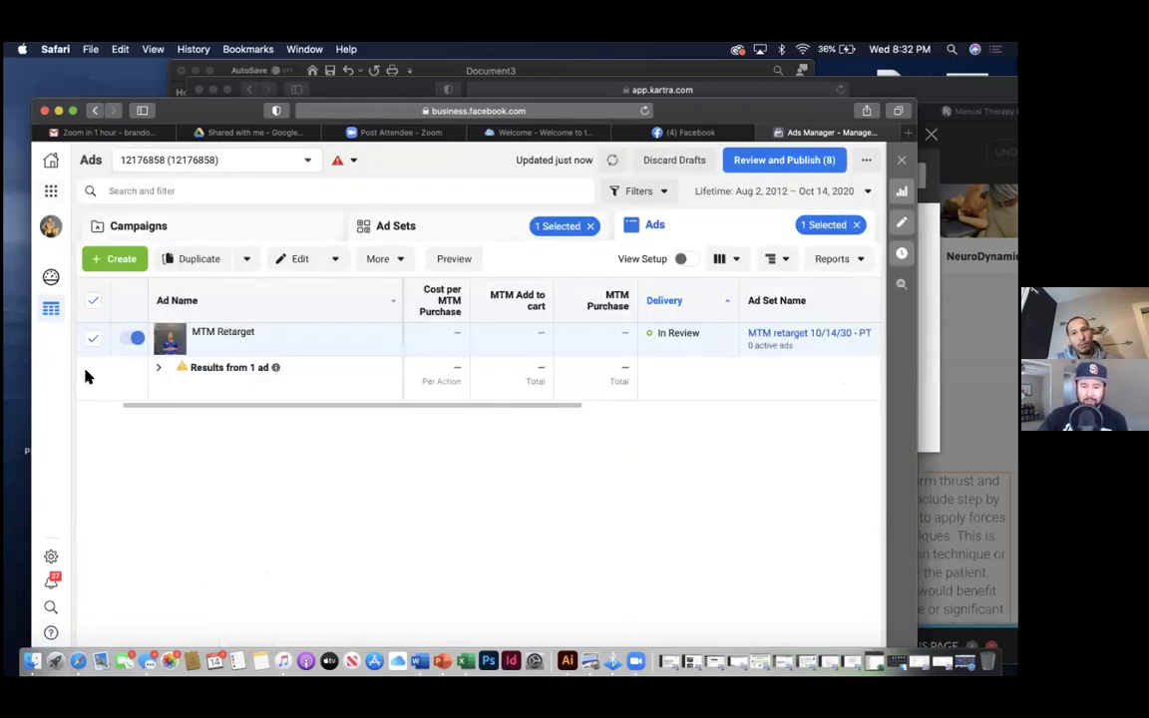
click(397, 229)
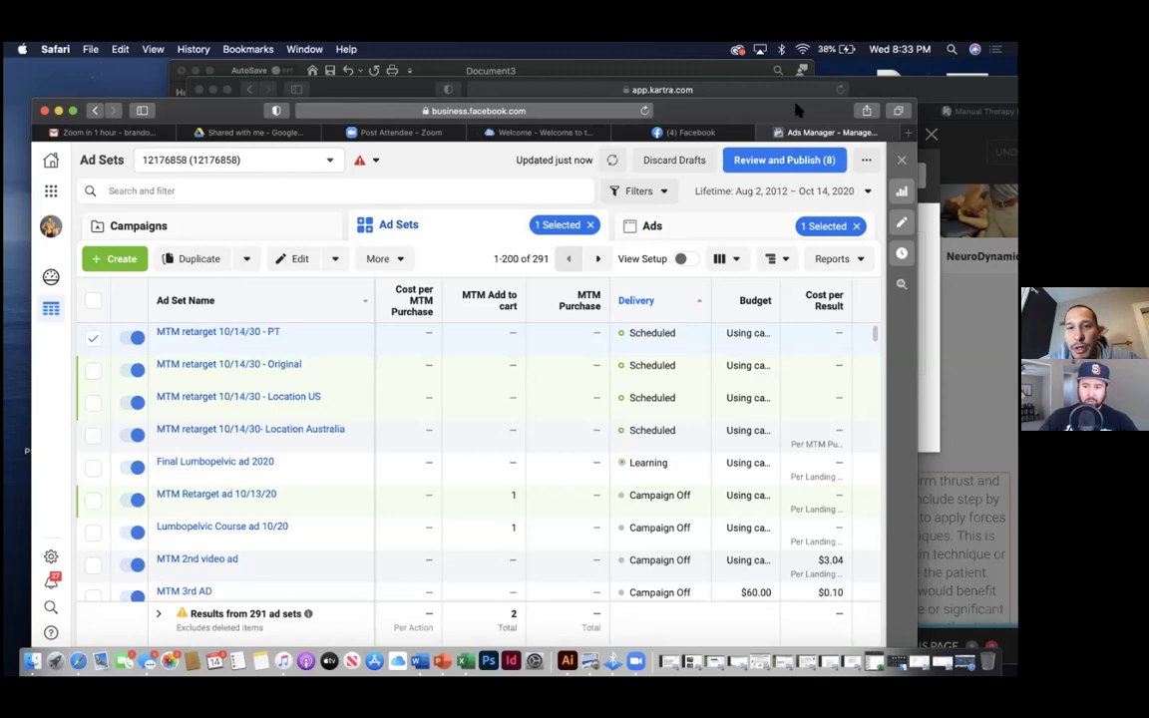
drag(797, 110, 701, 147)
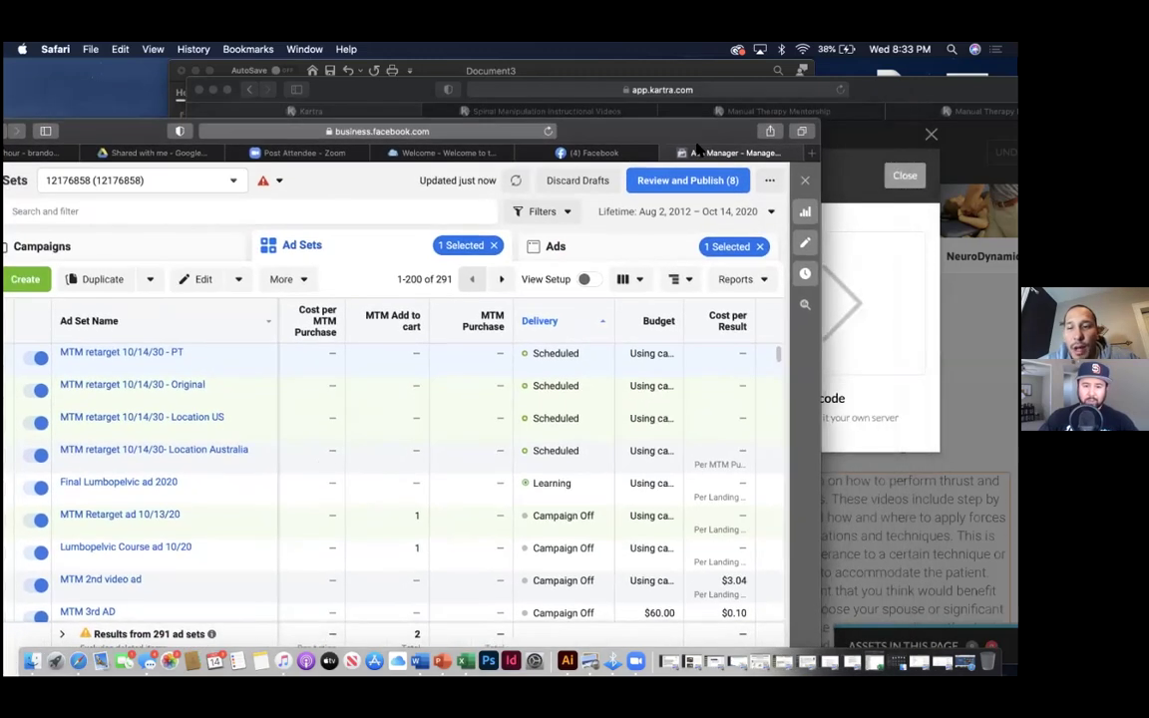